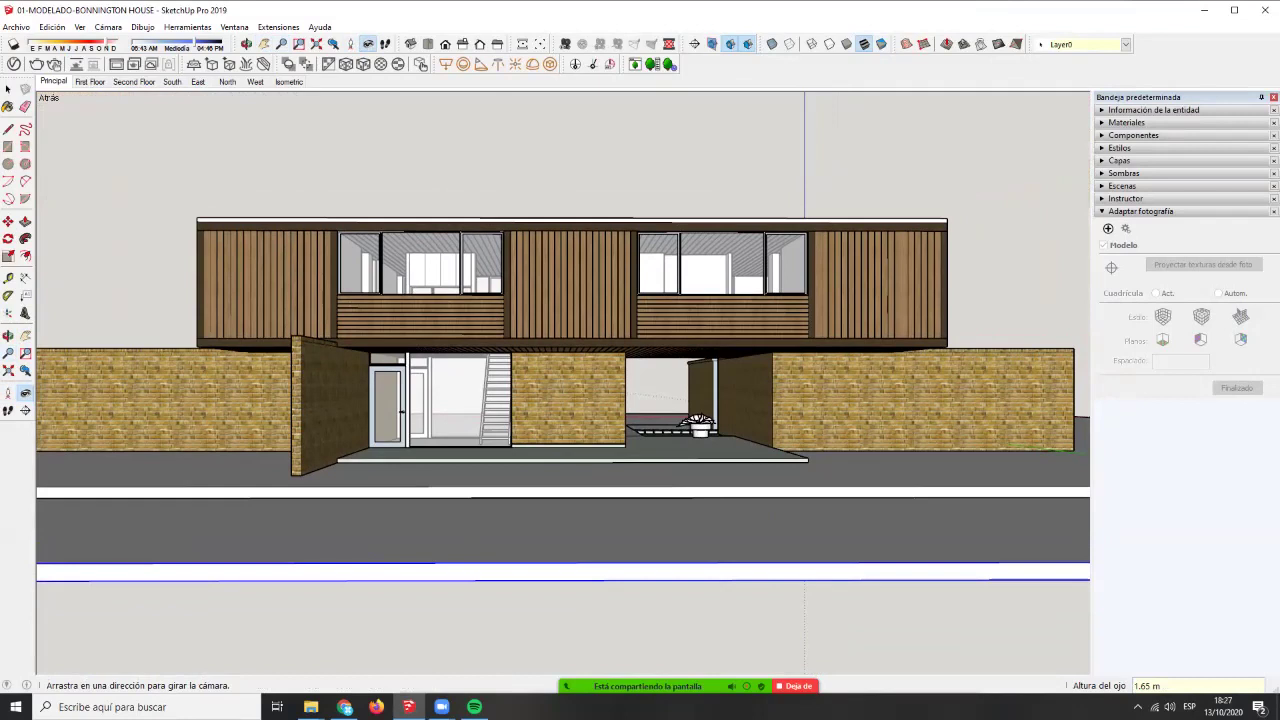
- Delete the small 3D component in the ground-floor passage and collapse the Adaptar fotografía settings
left_click(8, 89)
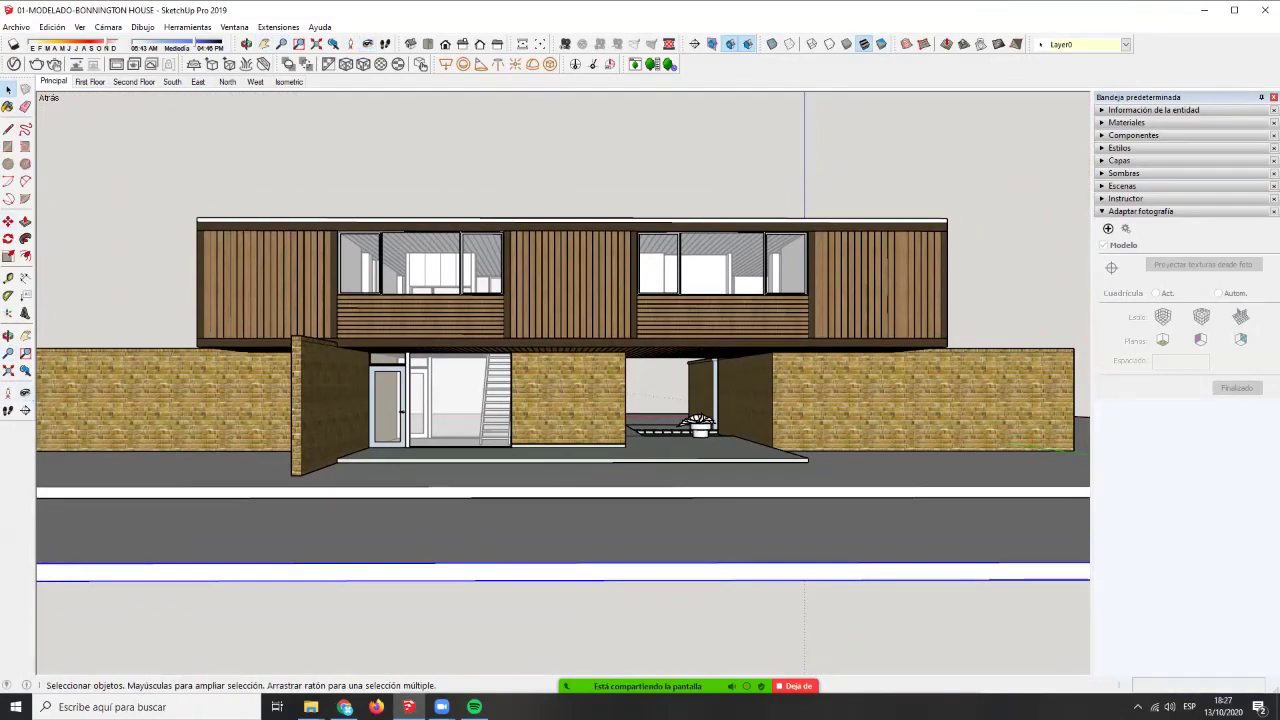
double_click(562, 531)
left_click(700, 430)
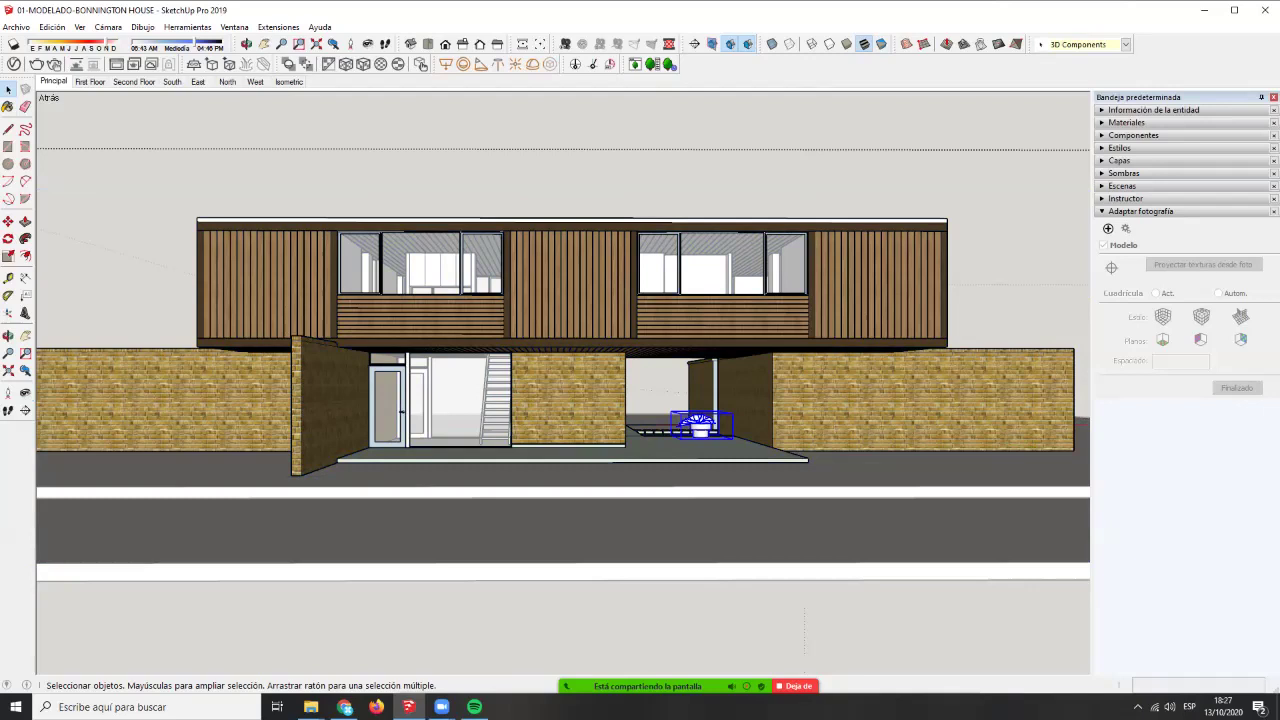
key("Delete")
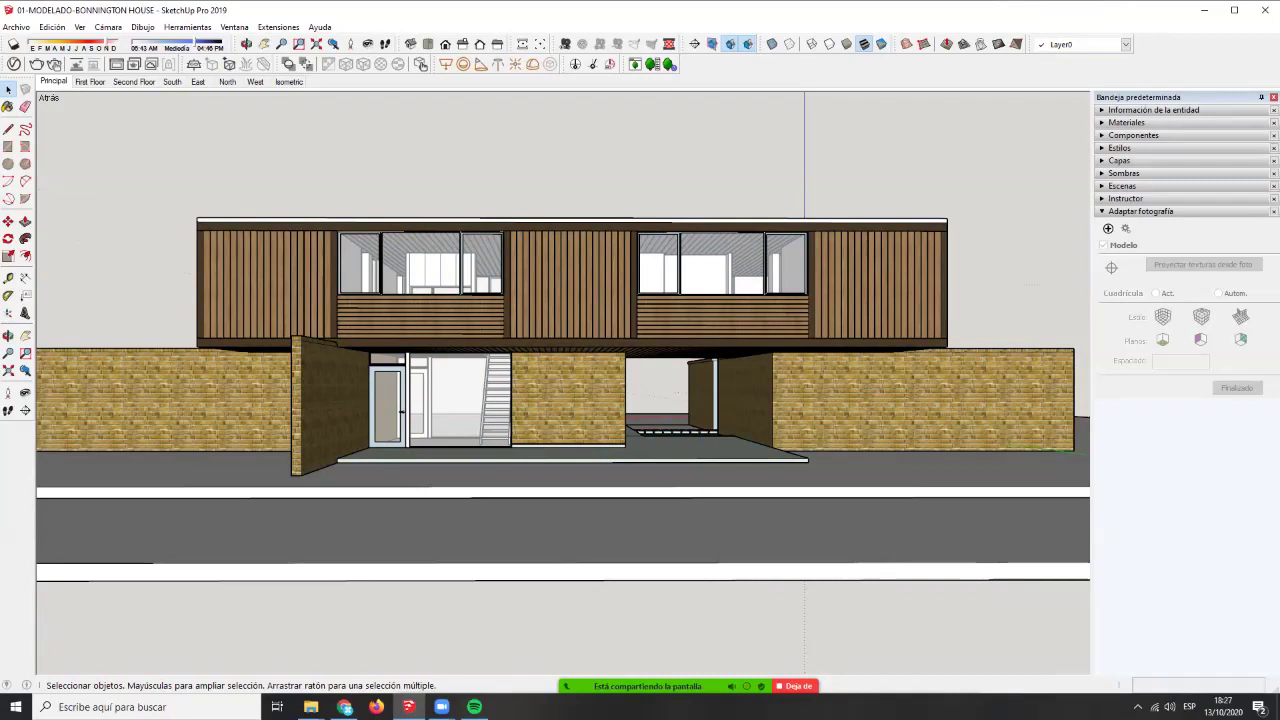
left_click(1141, 211)
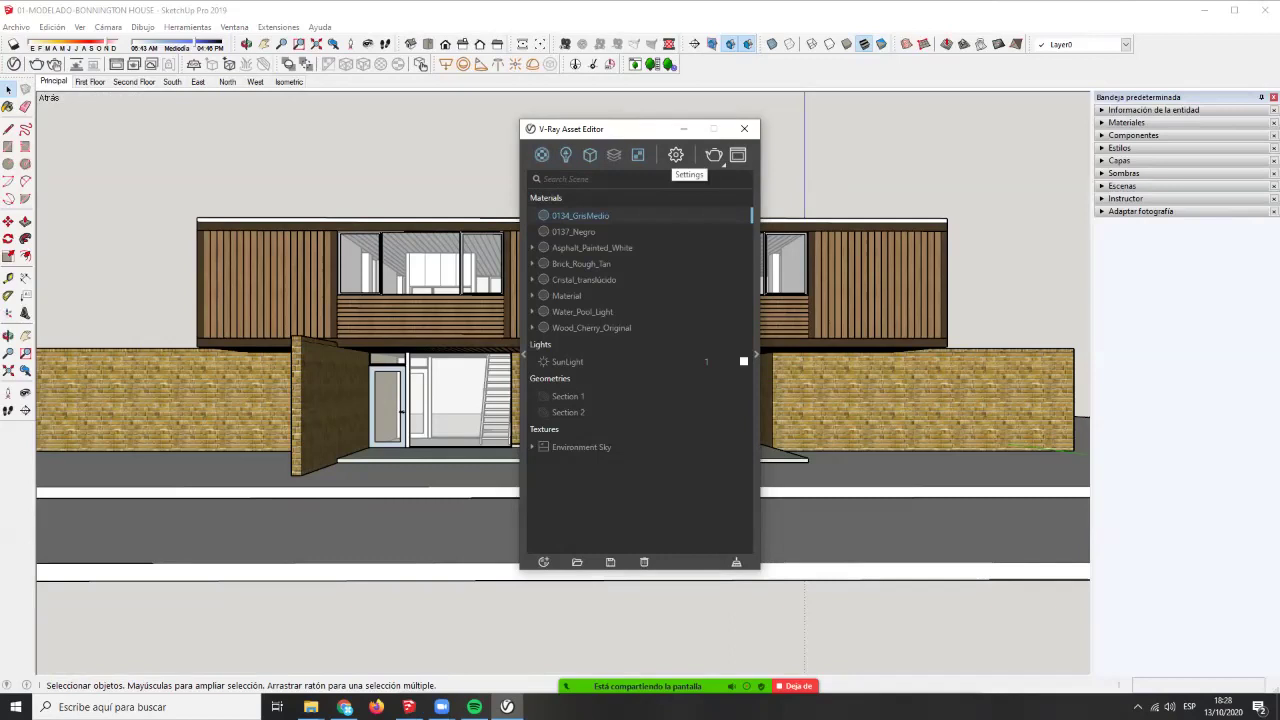
- Set the V-Ray render quality to Draft and enable the safe frame for the render output
left_click(675, 155)
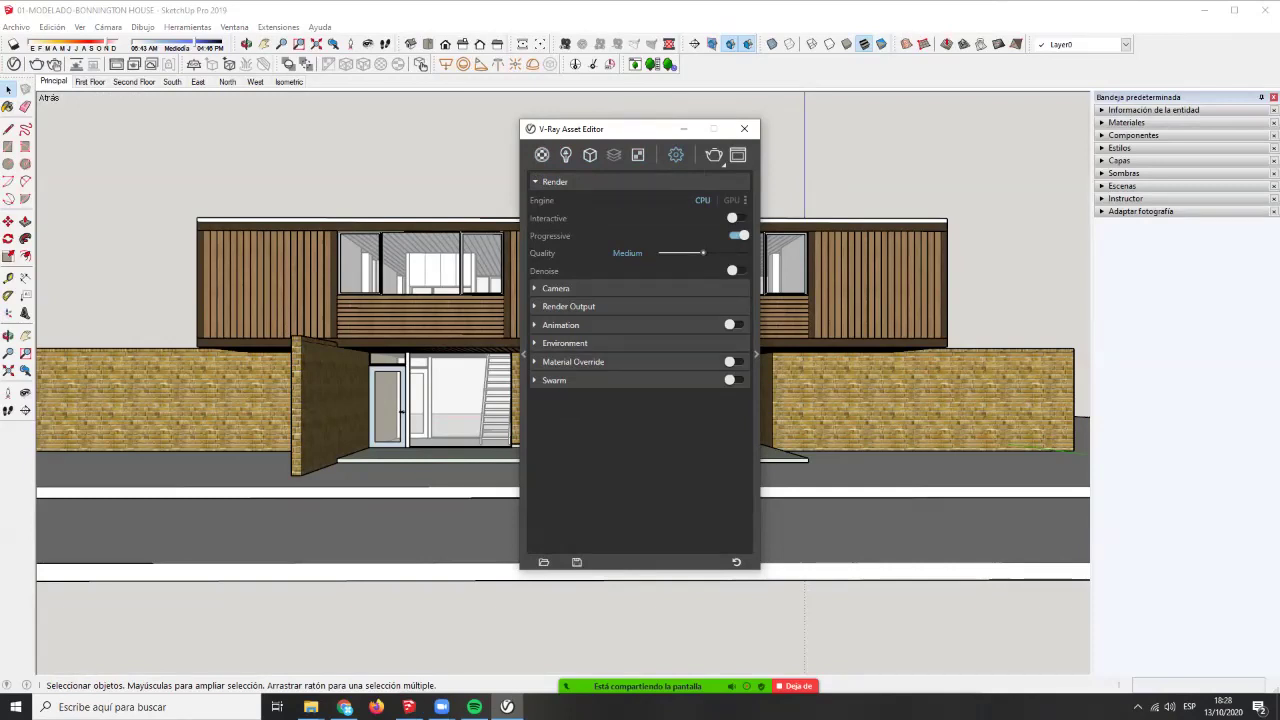
left_click_drag(703, 253, 661, 253)
left_click(568, 307)
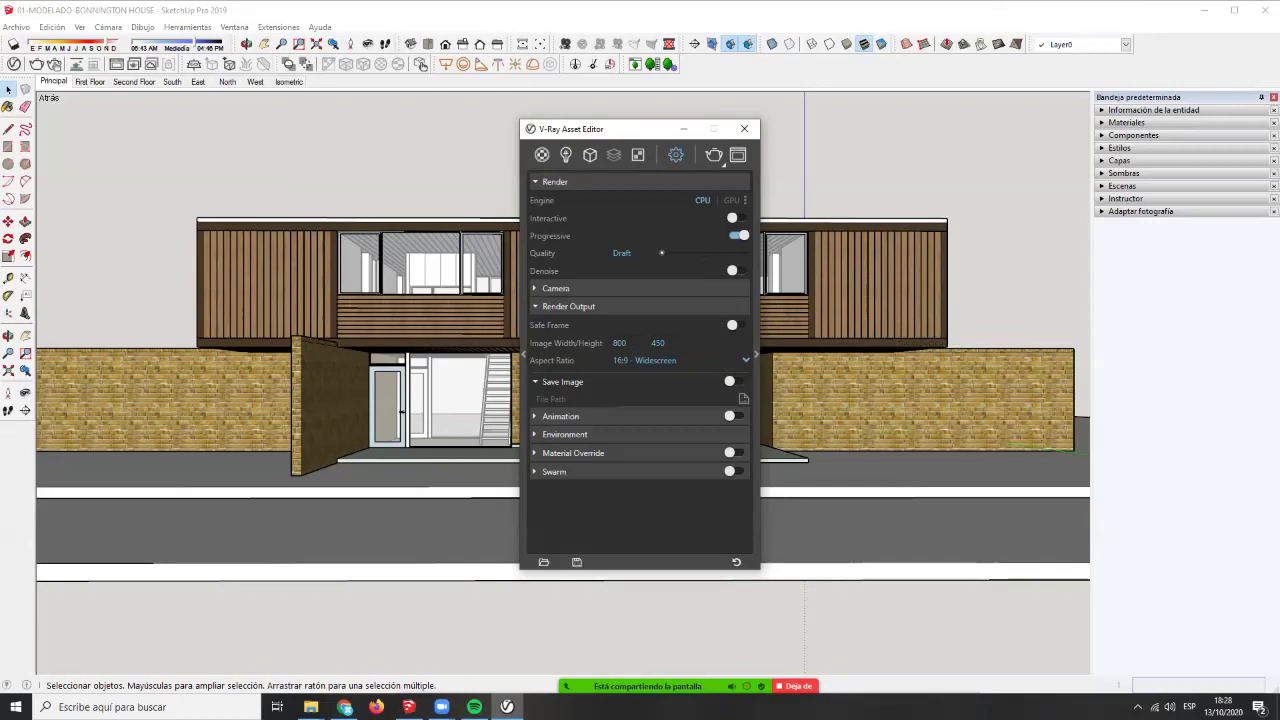
left_click(737, 325)
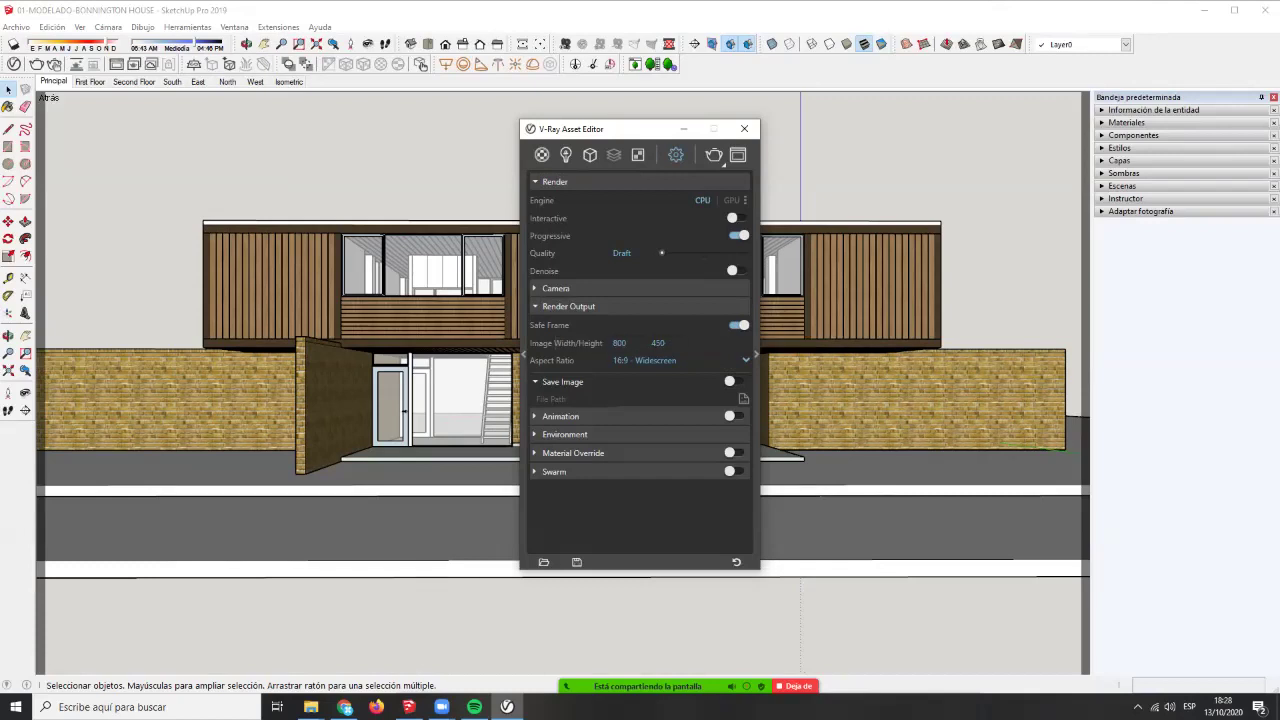
- Try the 1:1 Square, 4:3 Picture, 5:4 Landscape and 4:5 Portrait render aspect ratios, returning to 16:9 Widescreen
left_click(680, 360)
left_click(660, 395)
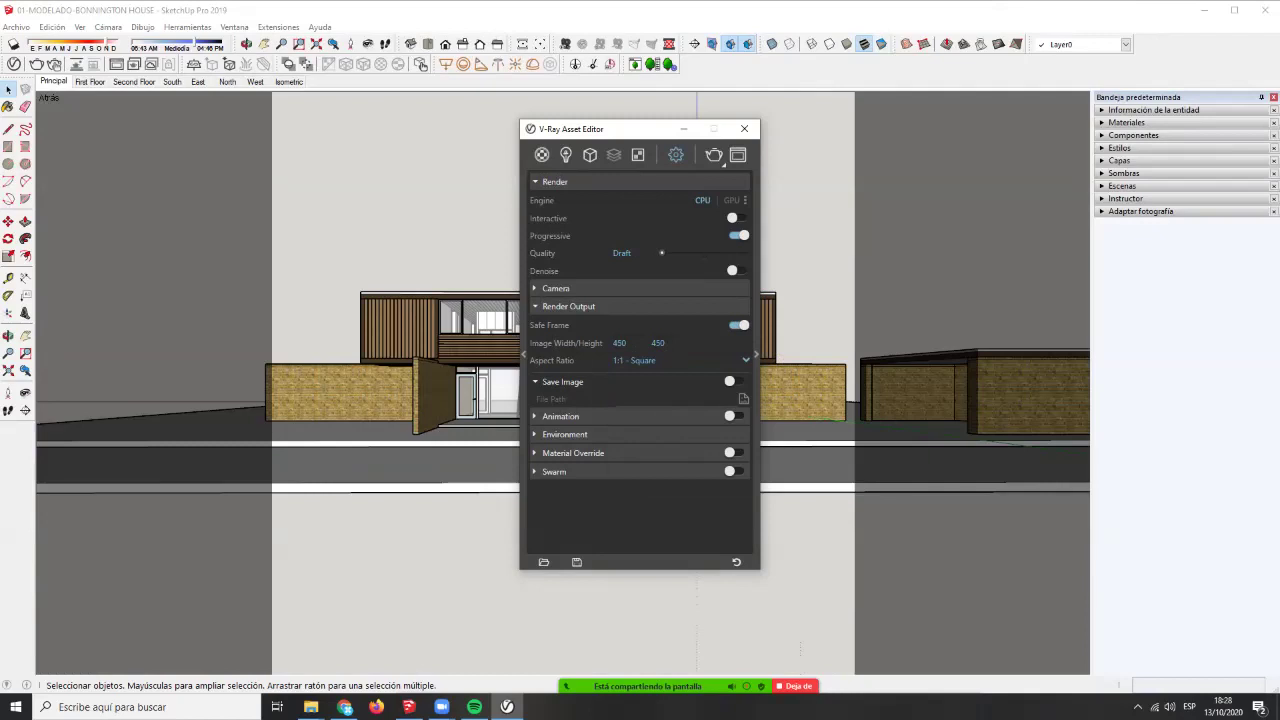
left_click(680, 360)
left_click(660, 378)
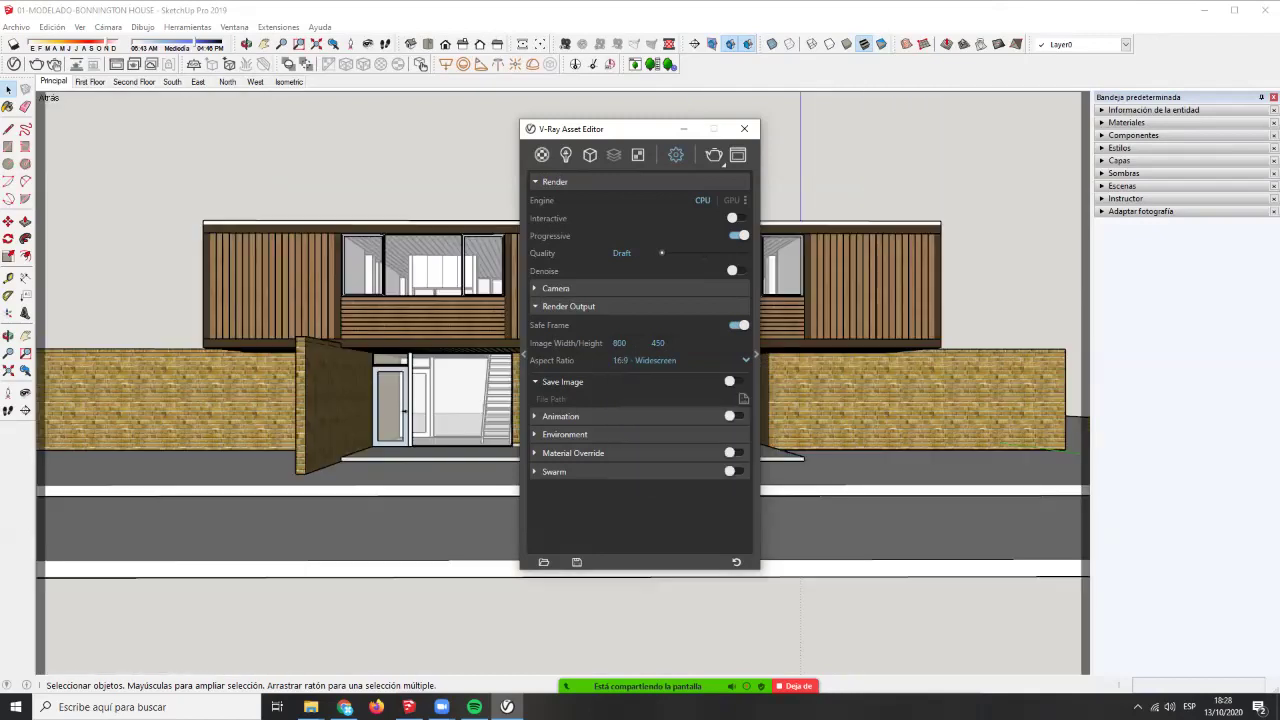
left_click(680, 360)
left_click(634, 413)
left_click(660, 360)
left_click(648, 430)
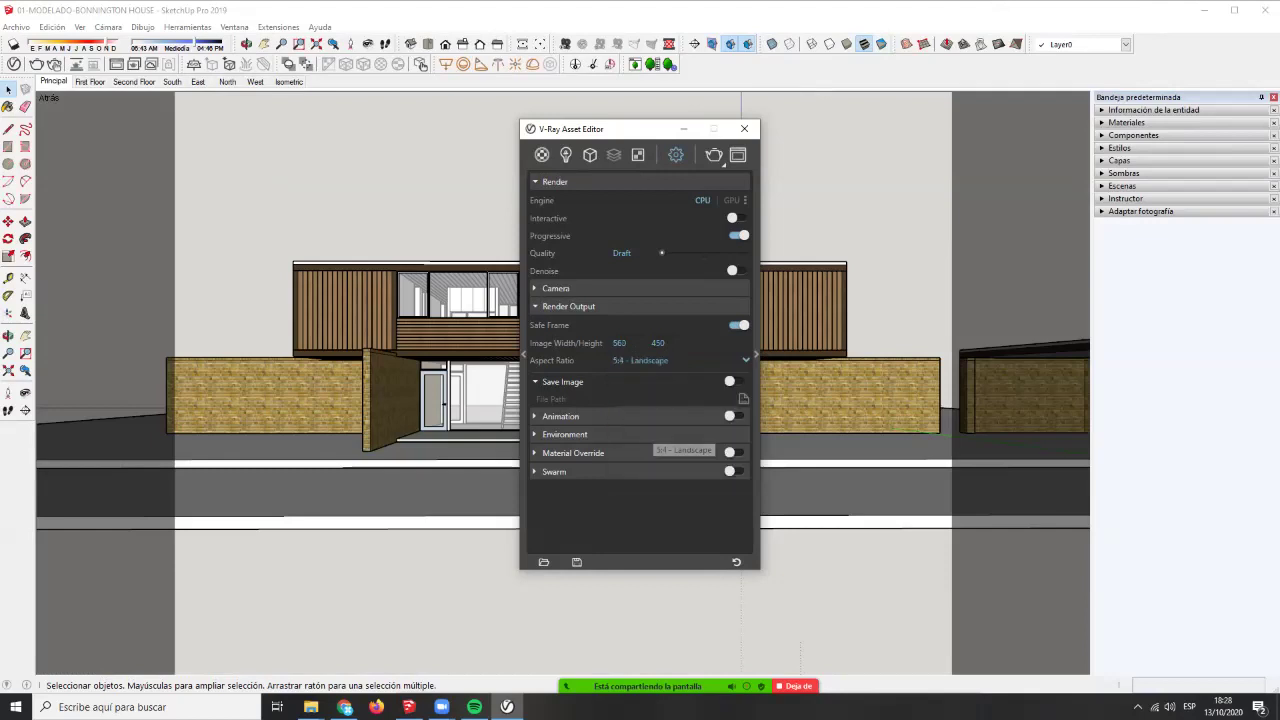
left_click(680, 360)
left_click(635, 448)
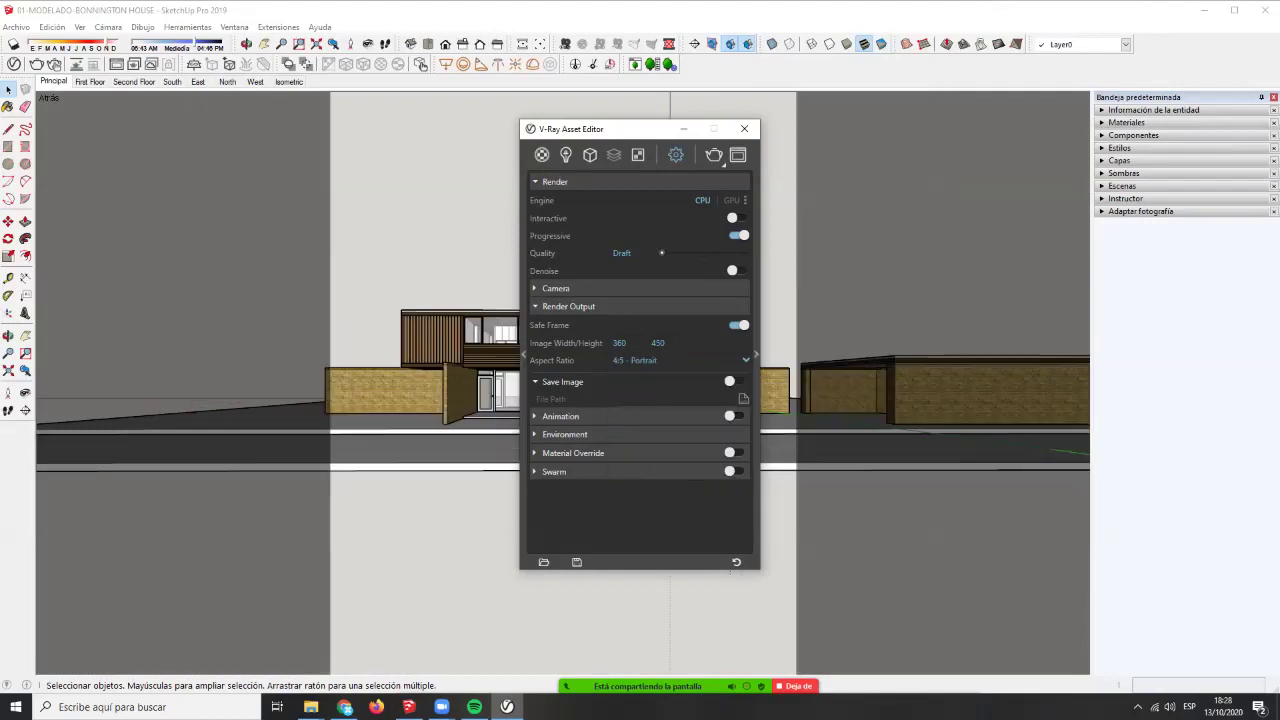
left_click(660, 360)
left_click(636, 378)
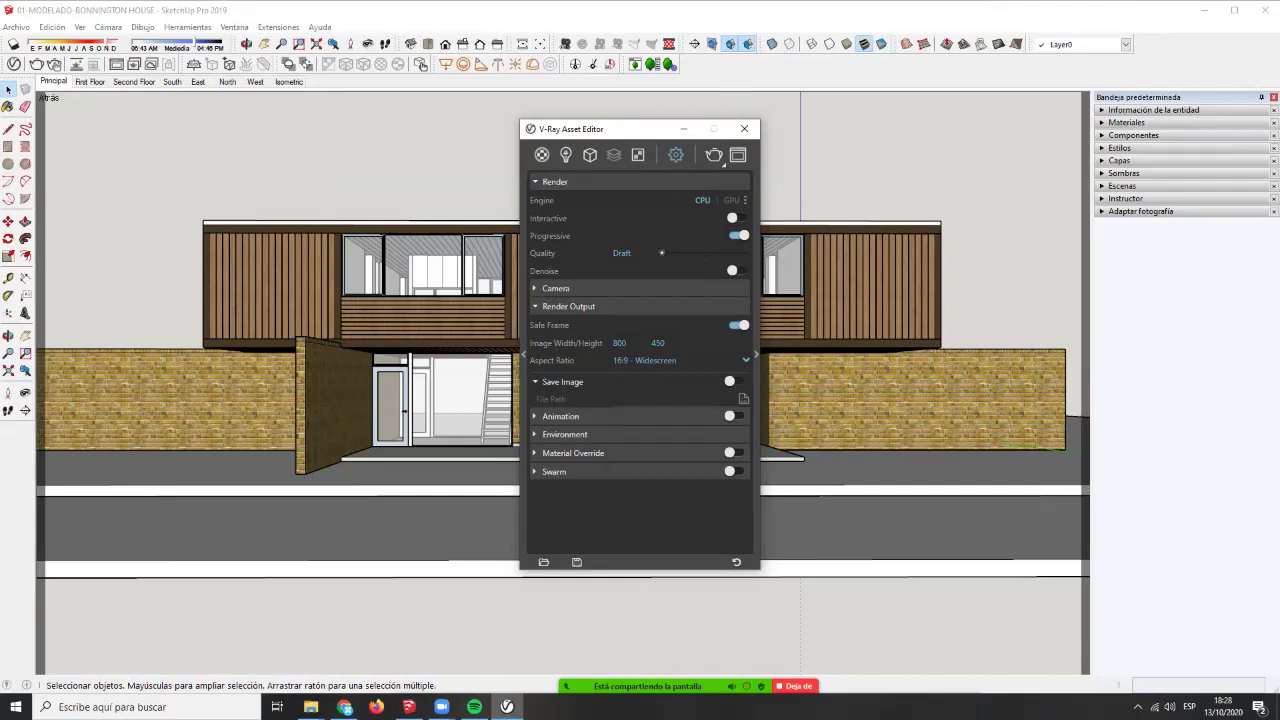
left_click(680, 360)
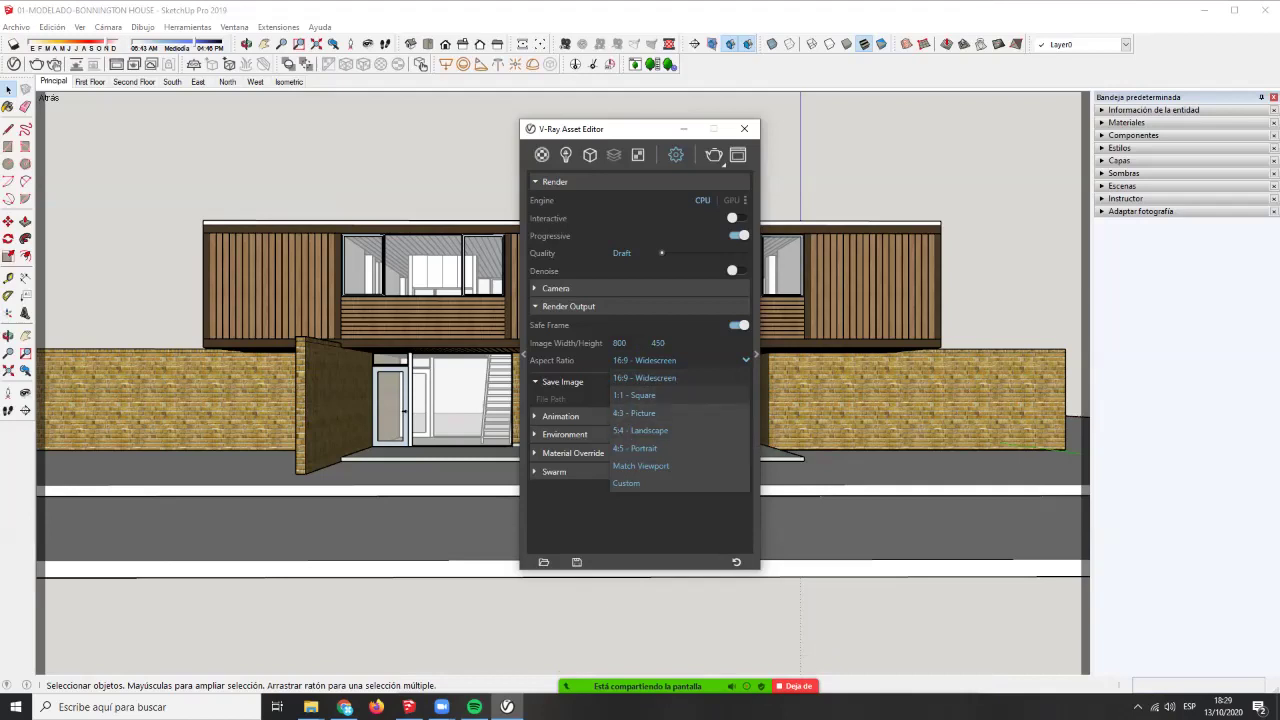
left_click(645, 378)
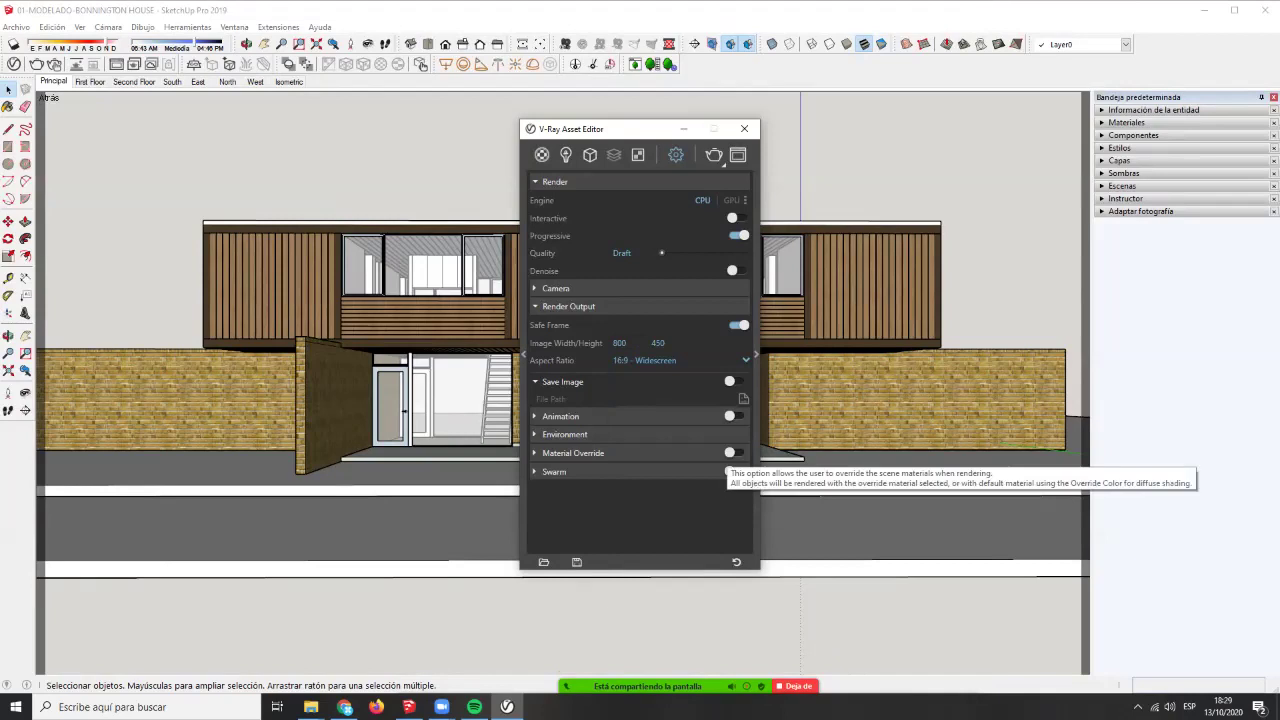
- Enable Material Override for the render and turn off progressive rendering
left_click(733, 453)
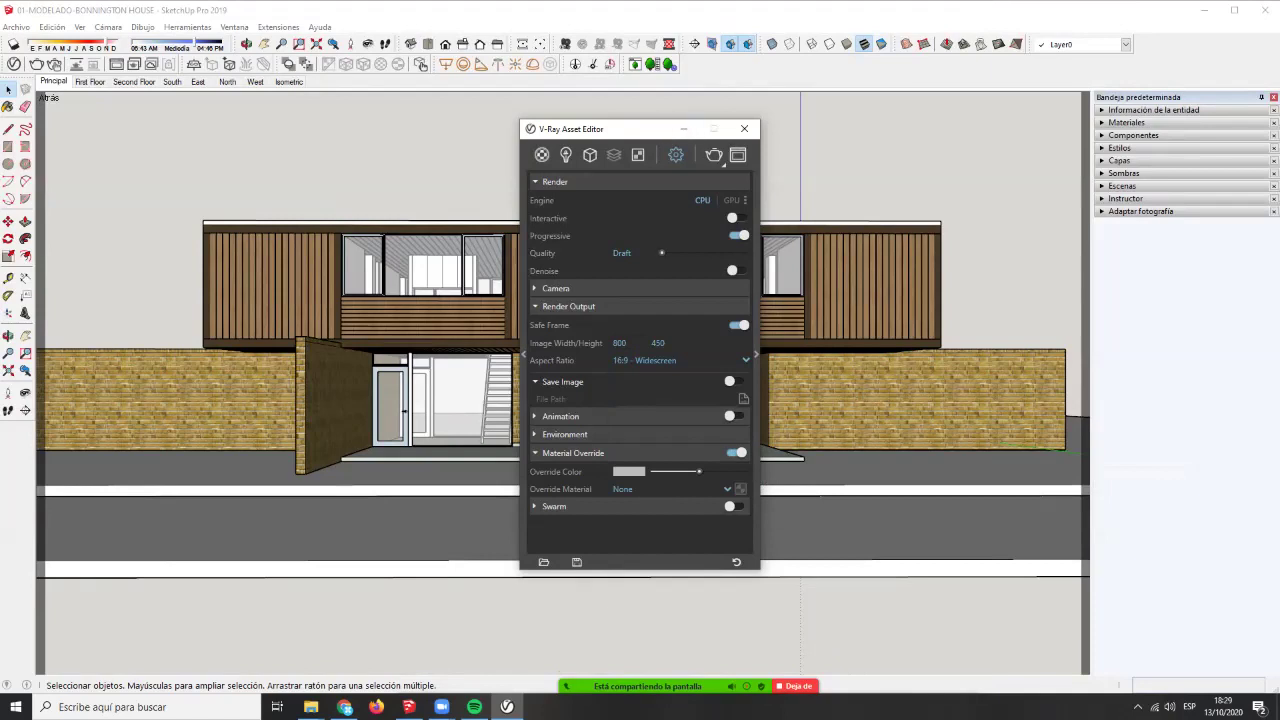
left_click_drag(580, 130, 477, 118)
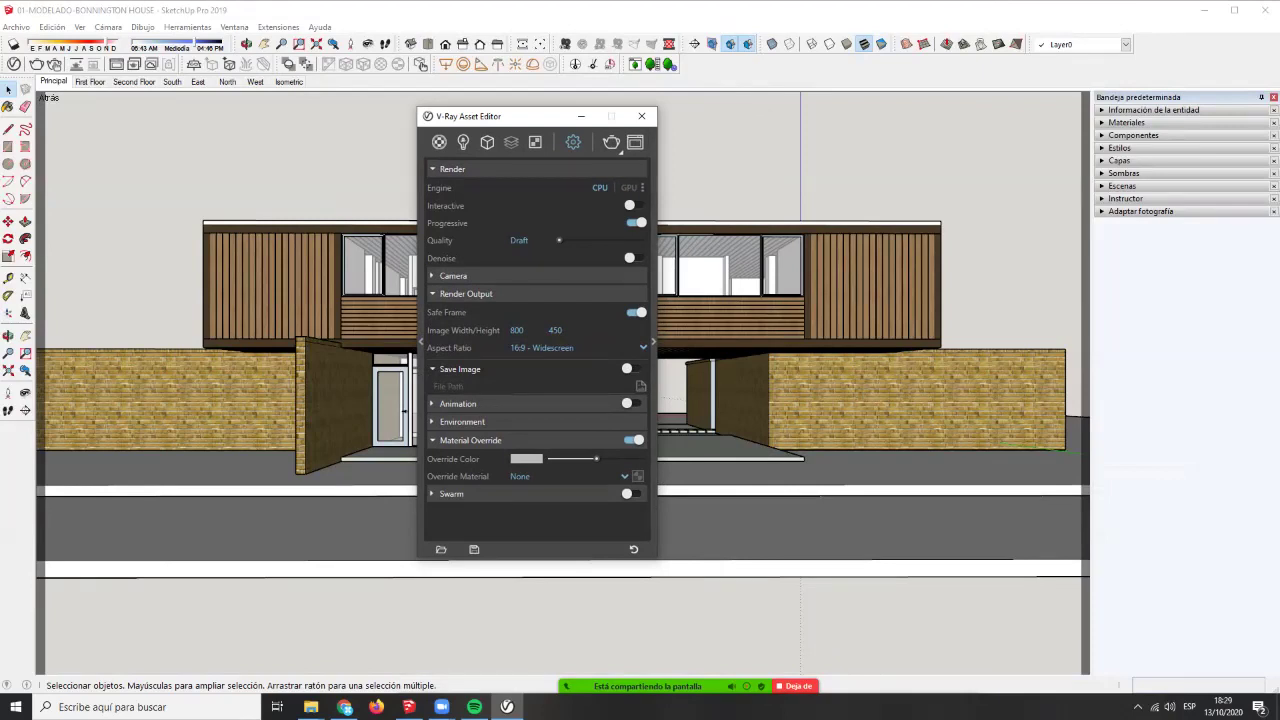
left_click(636, 223)
- Set the Global Illumination primary rays to Irradiance map in the advanced render parameters
left_click(654, 342)
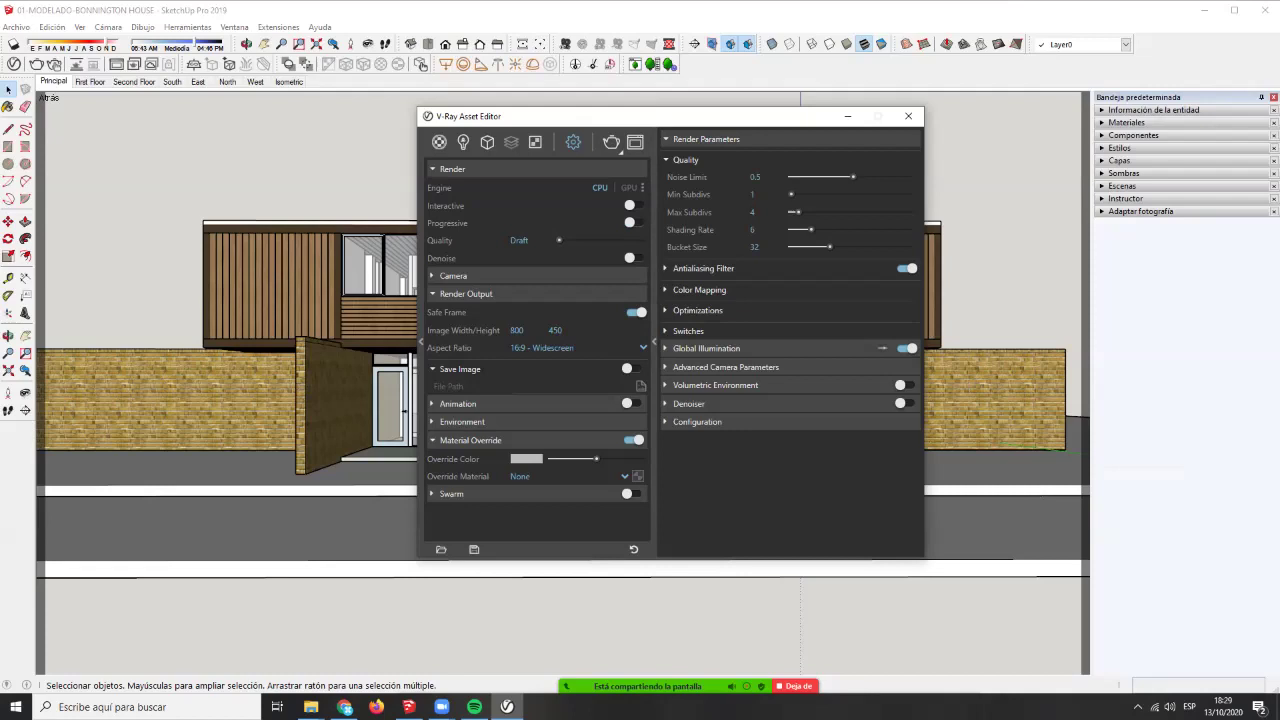
left_click(706, 348)
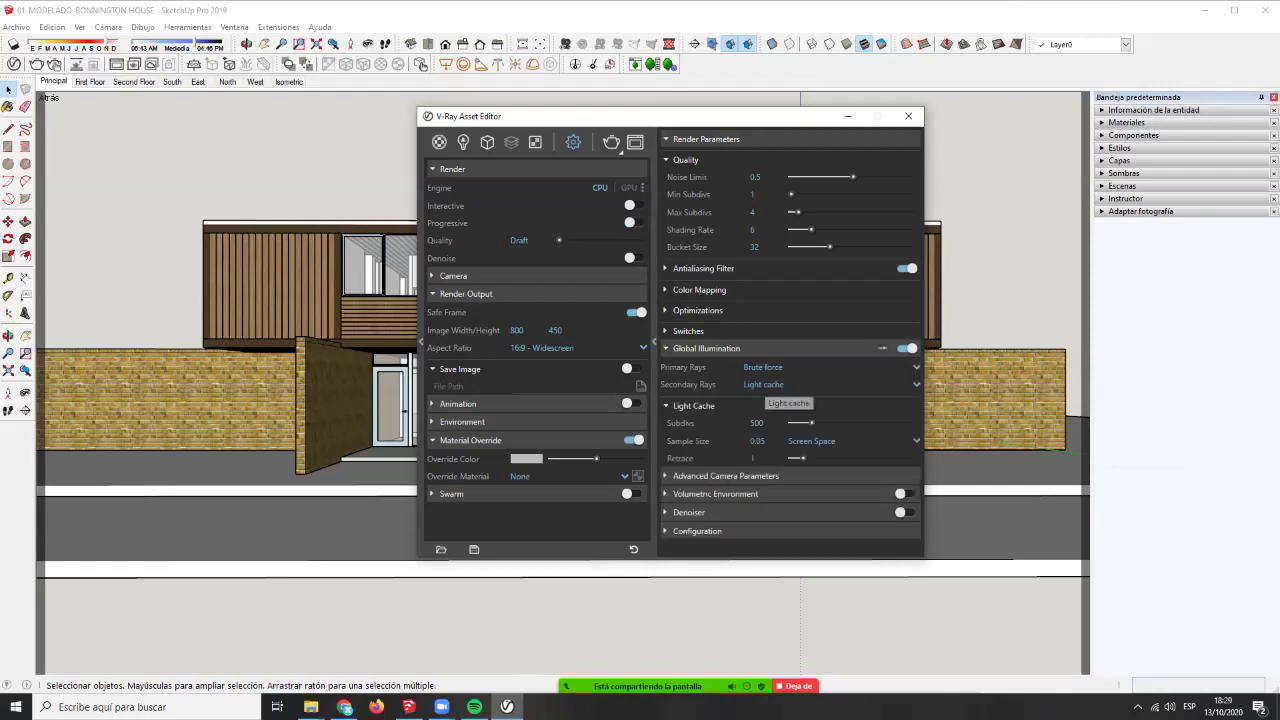
left_click(780, 384)
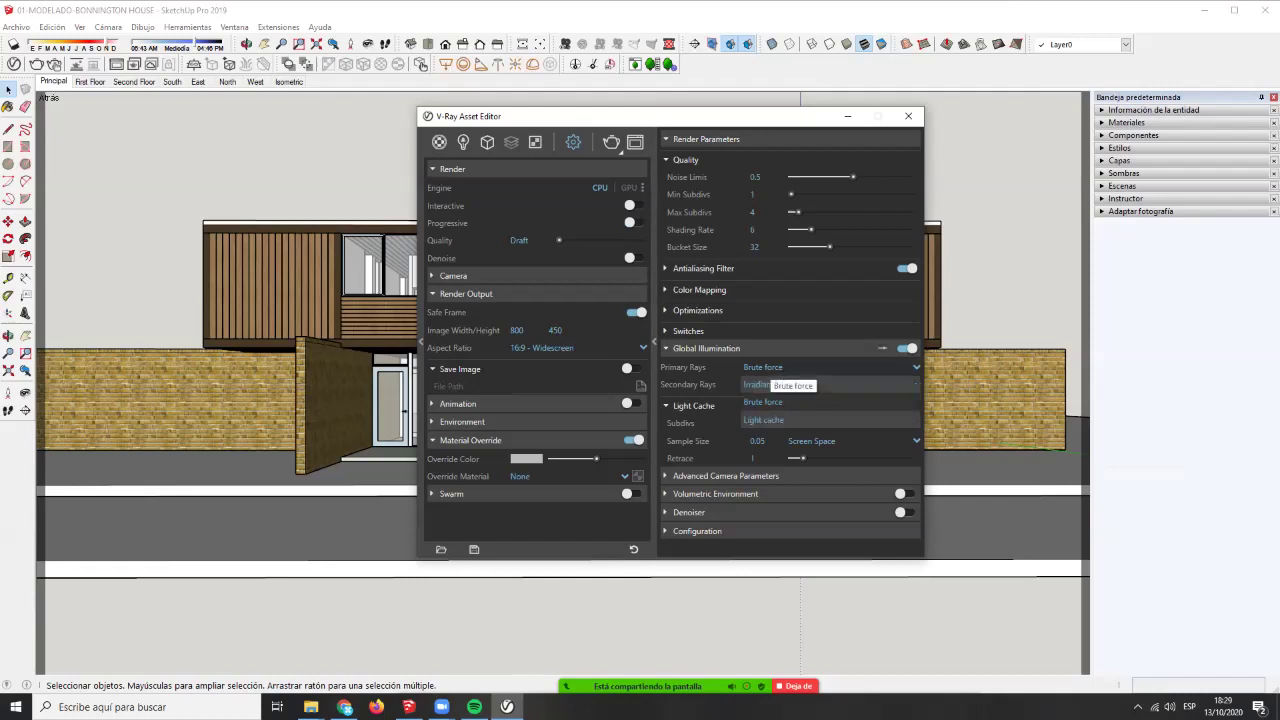
left_click(763, 419)
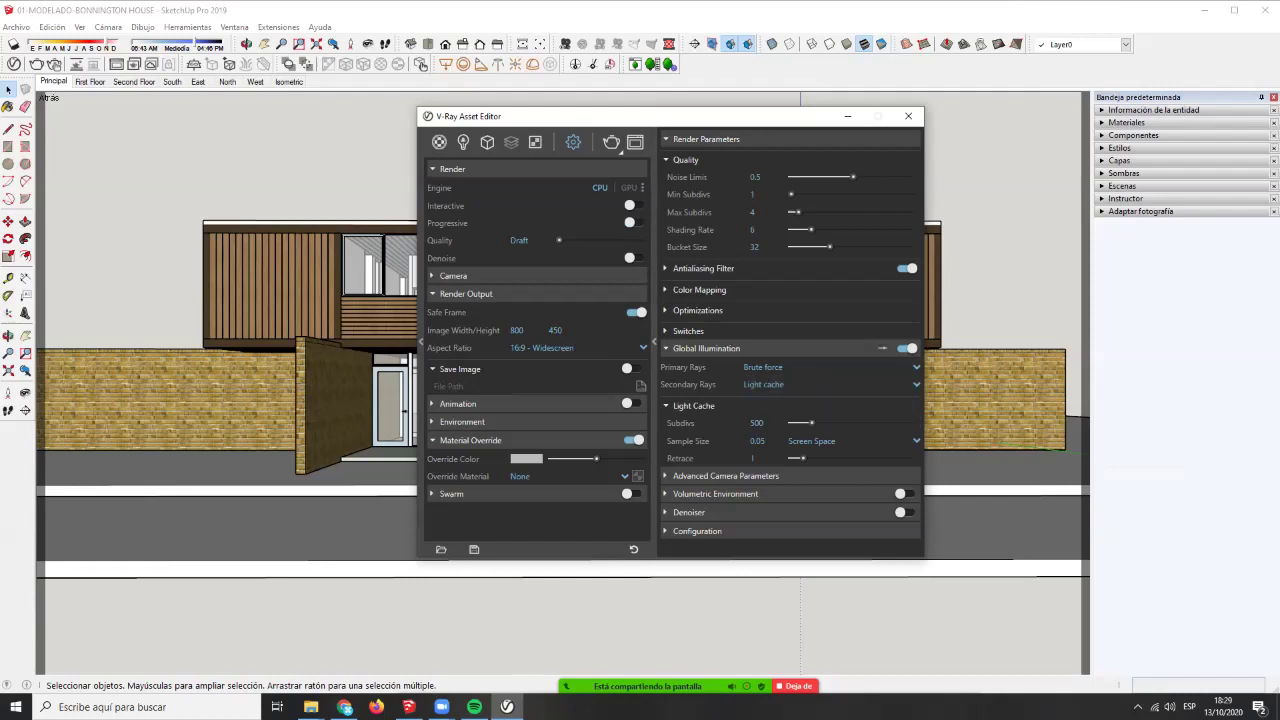
left_click(790, 384)
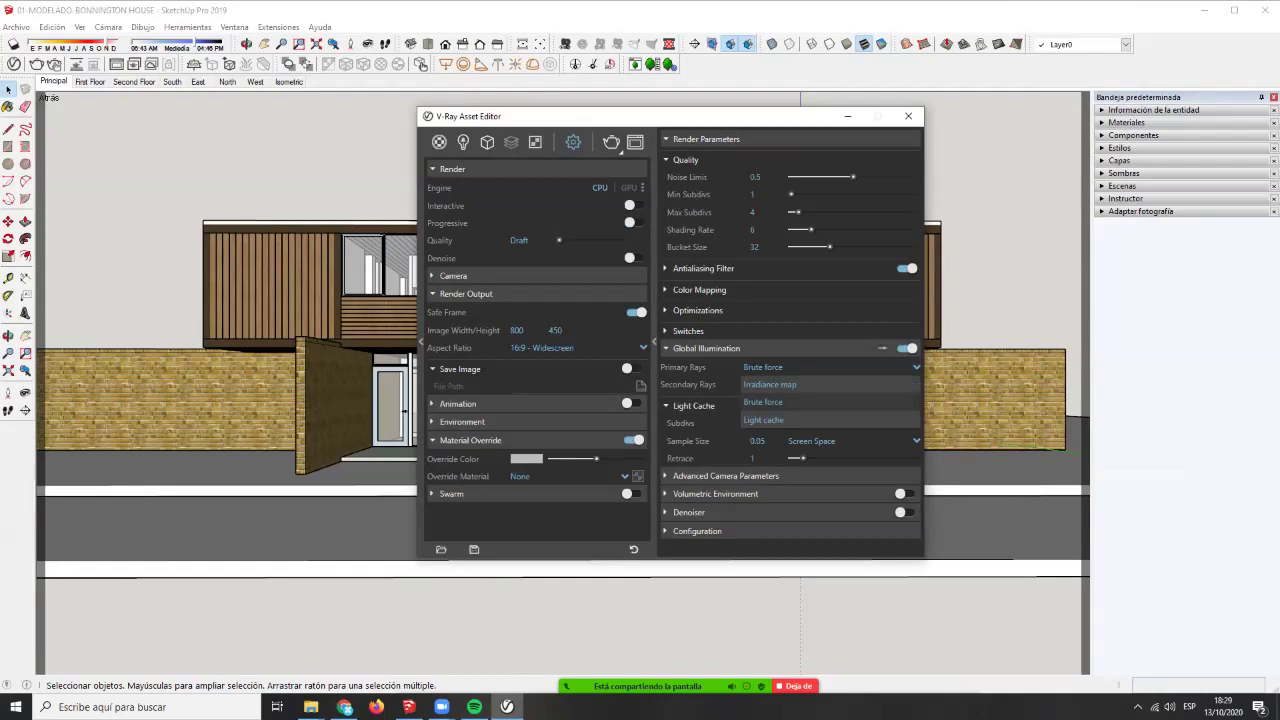
left_click(769, 384)
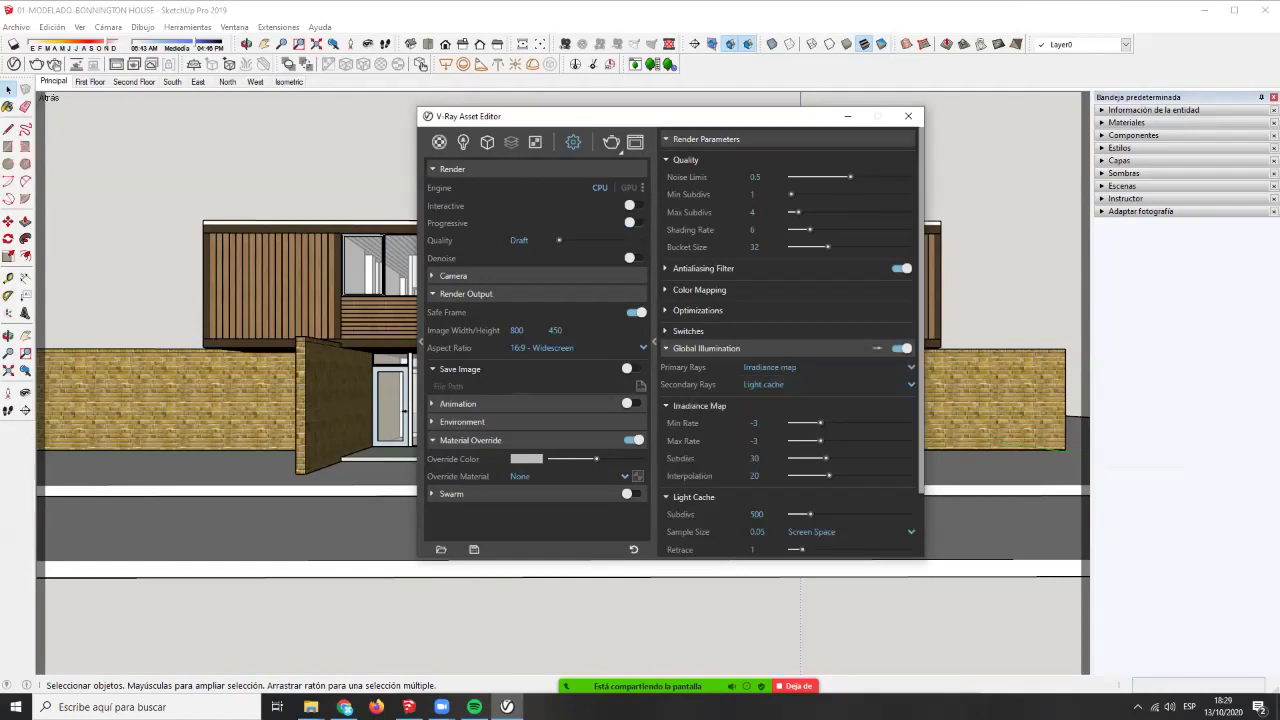
left_click(706, 348)
left_click(706, 348)
left_click(706, 348)
left_click(706, 348)
left_click(764, 349)
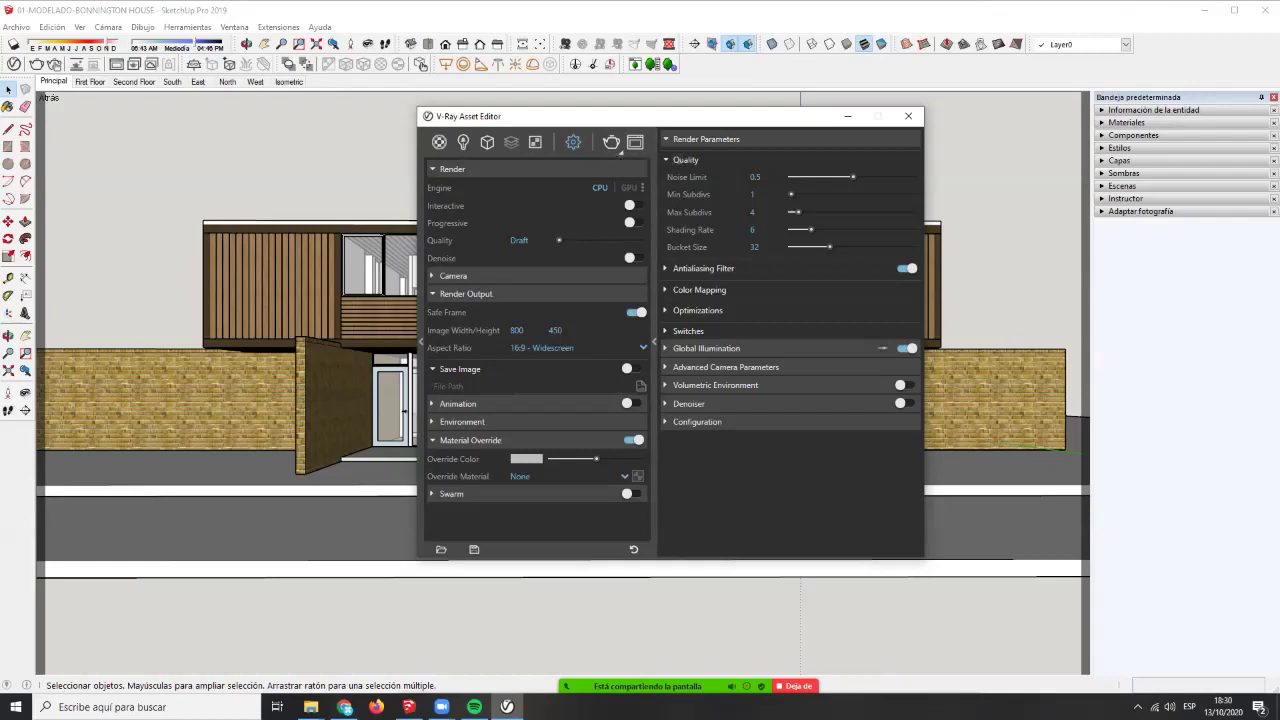
- Render the current house view with V-Ray and inspect the resulting image
left_click(611, 141)
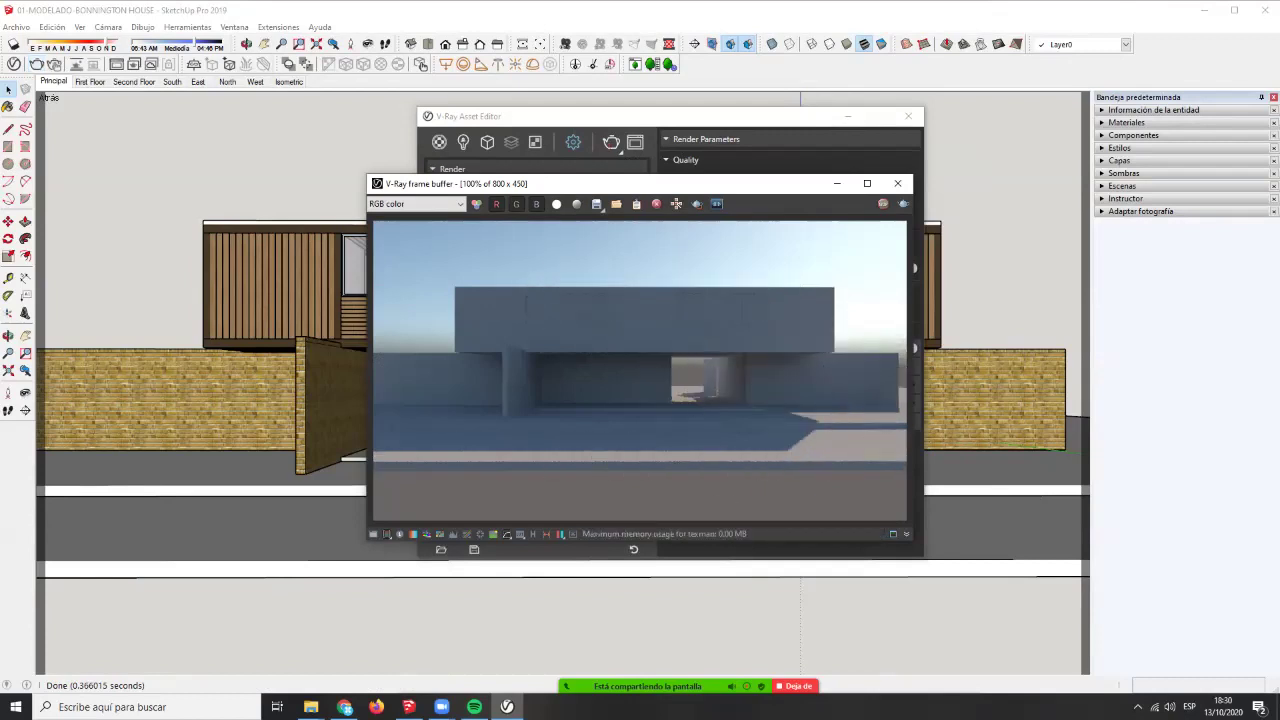
scroll(587, 365, "up", 1)
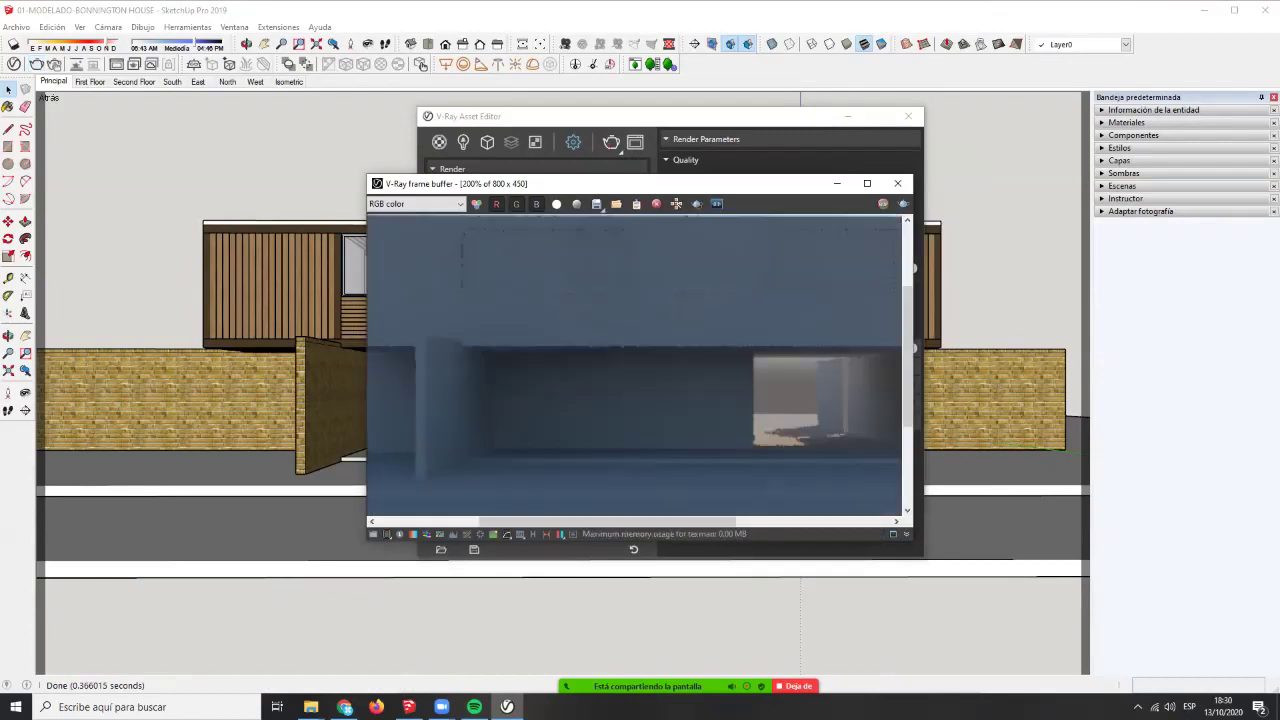
scroll(640, 368, "down", 1)
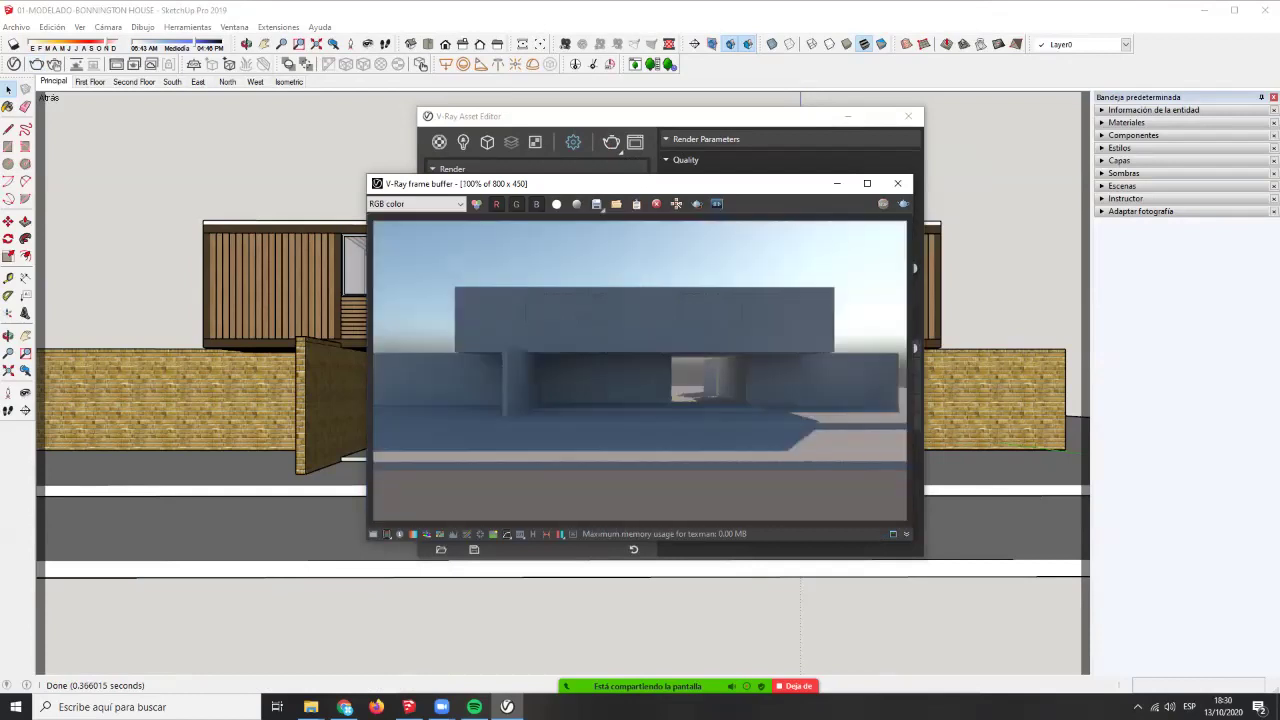
- Try the High render quality preset and return it to Draft
left_click(640, 117)
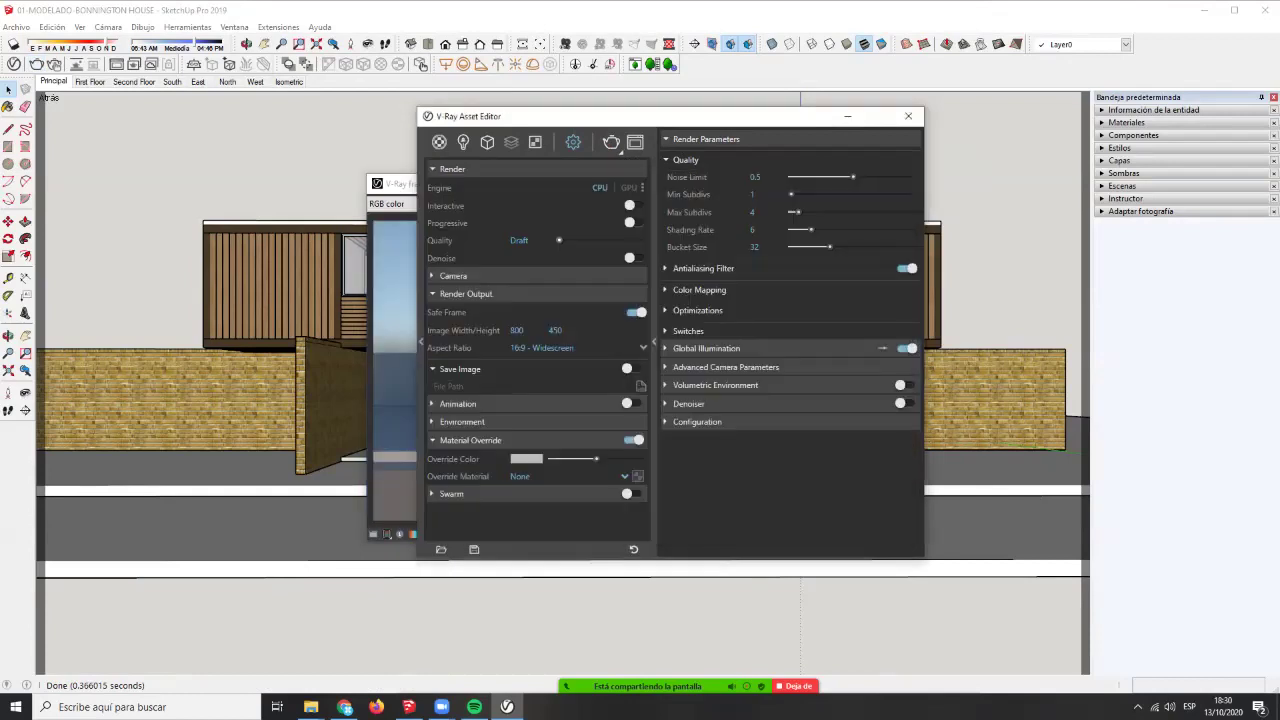
left_click_drag(559, 240, 621, 240)
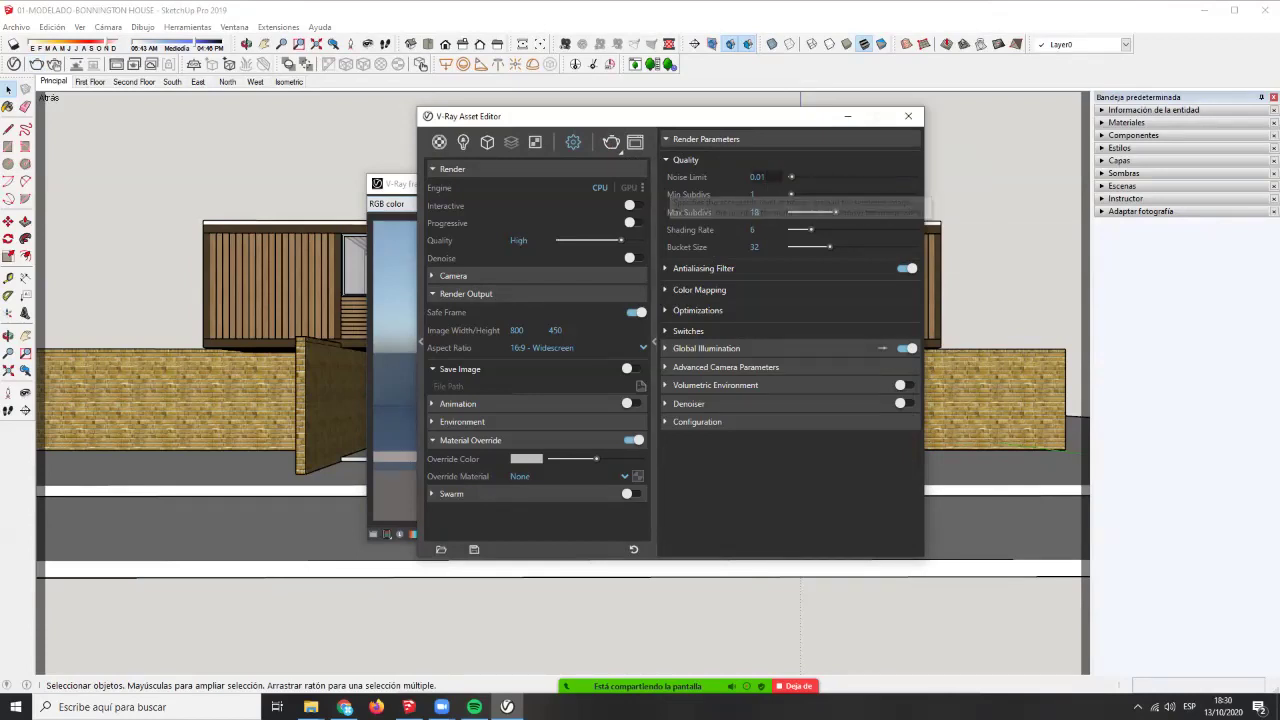
left_click_drag(621, 240, 559, 240)
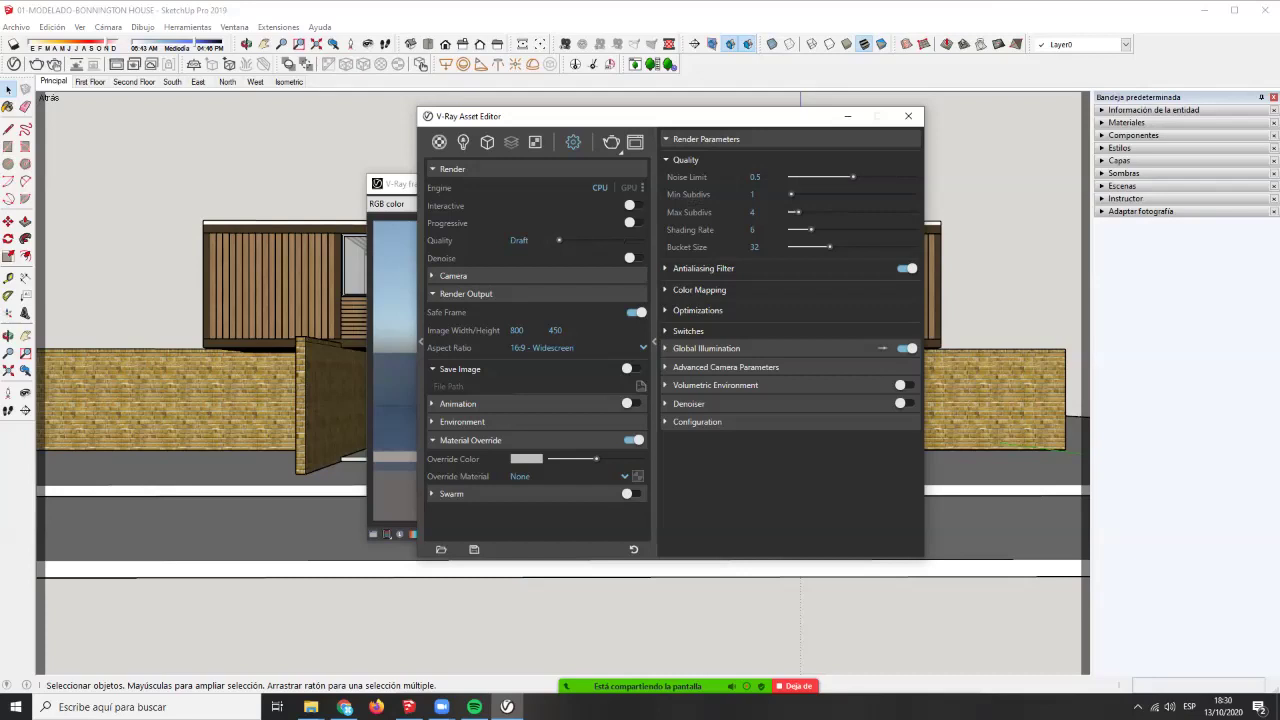
- Review the rendered image in the V-Ray frame buffer again and minimize it
left_click(394, 250)
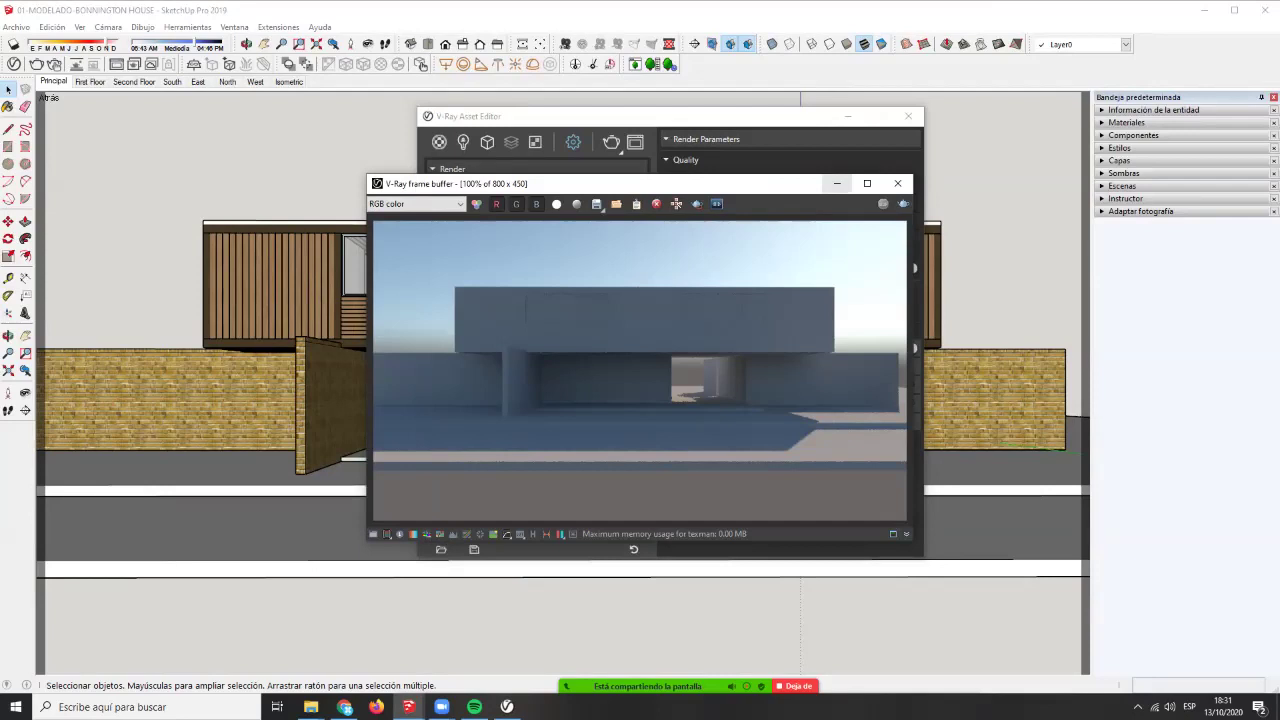
left_click_drag(760, 184, 799, 219)
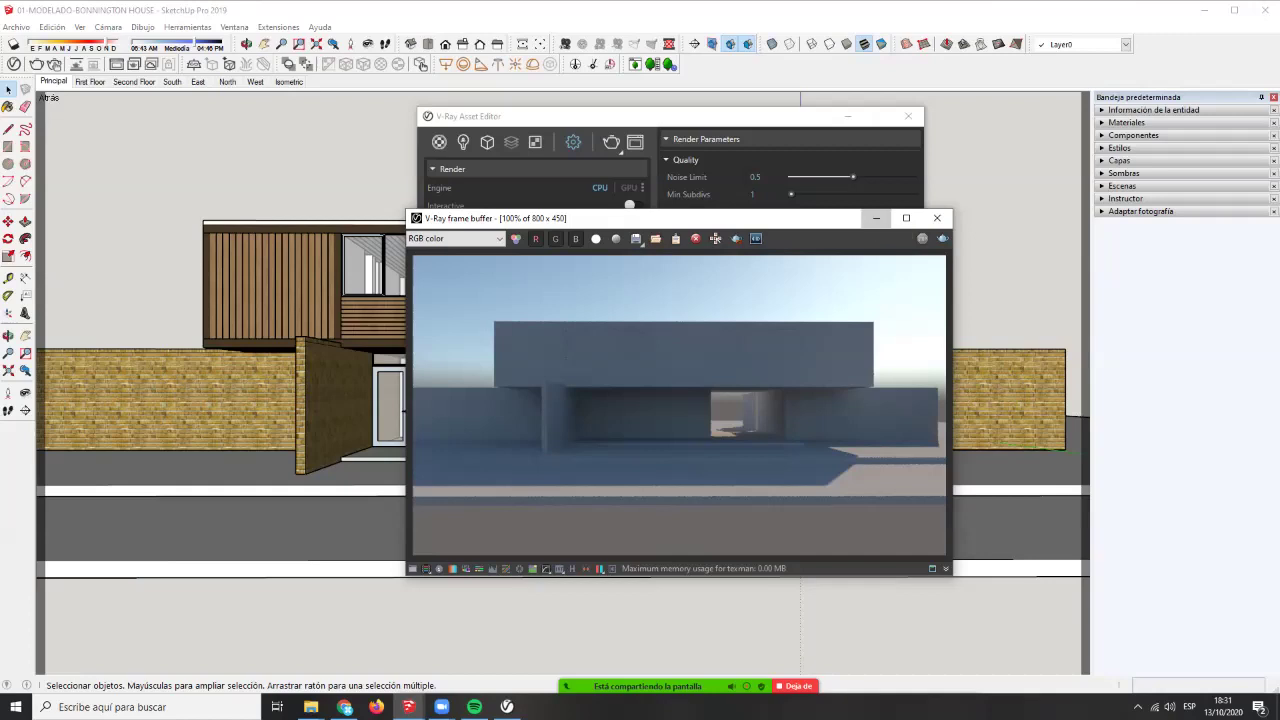
left_click(876, 218)
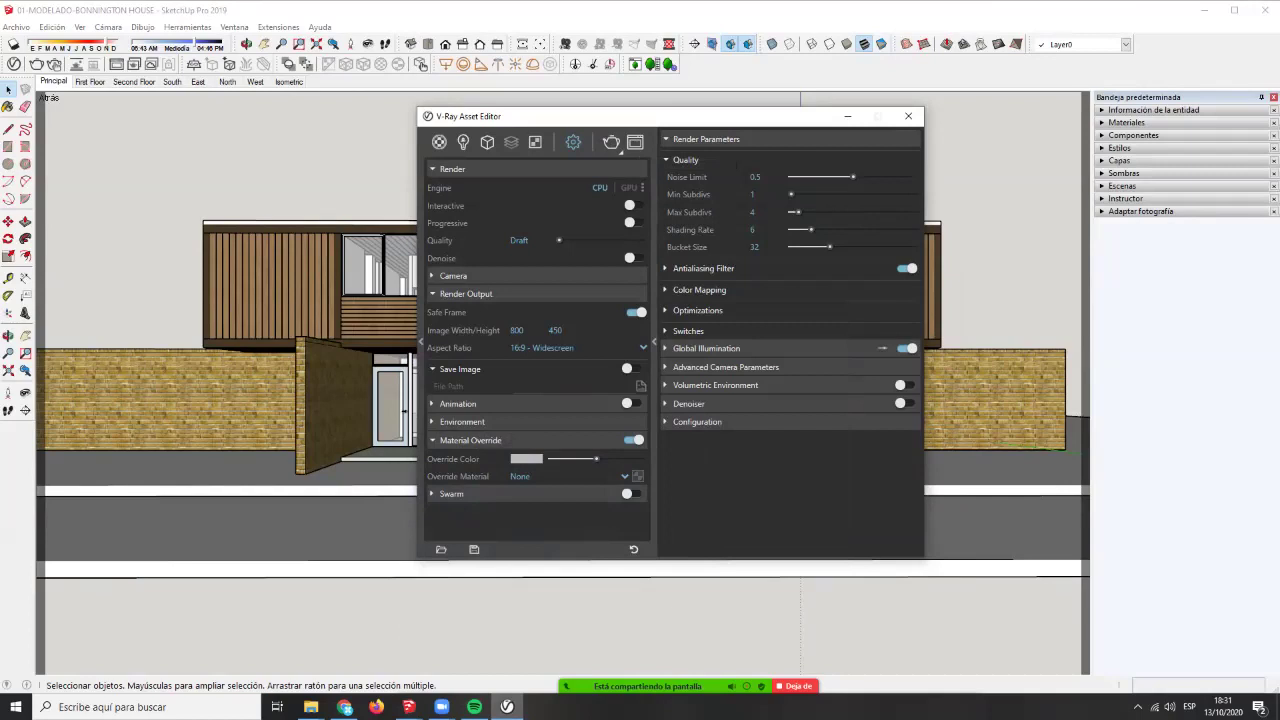
- Reposition the V-Ray Asset Editor beside the house facade and open the scene's material list
left_click_drag(723, 116, 951, 108)
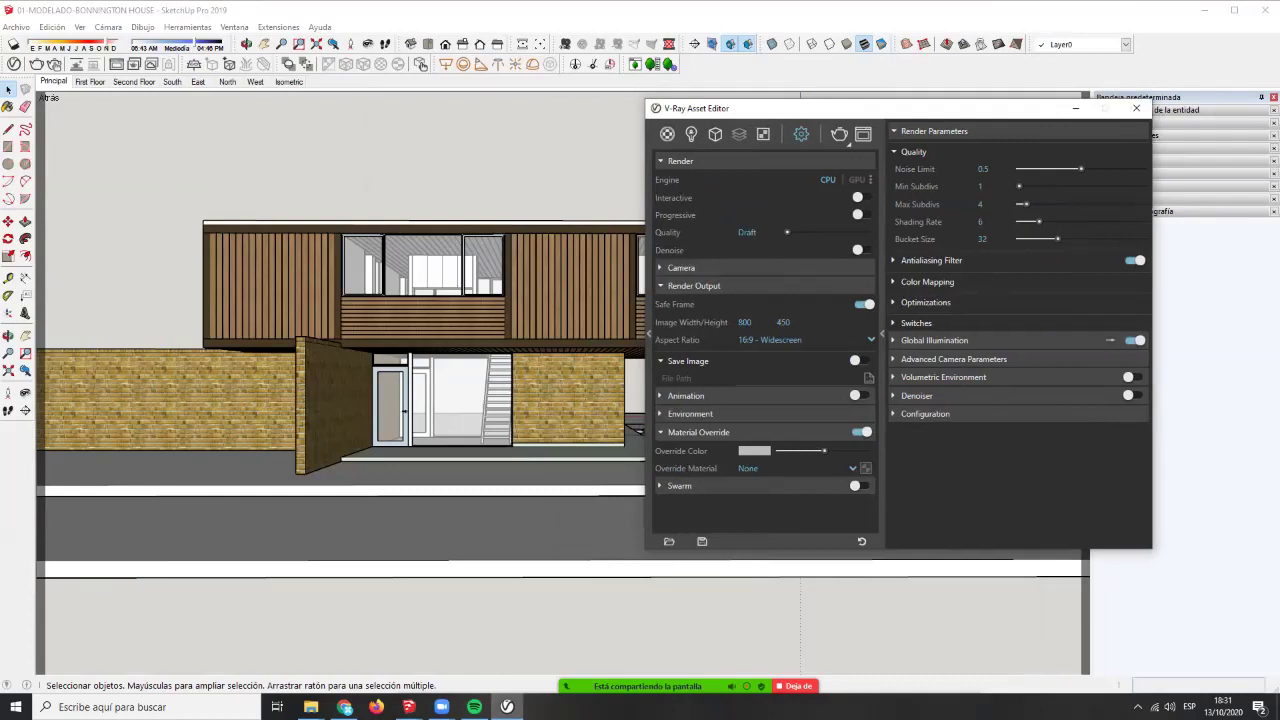
left_click_drag(782, 112, 666, 118)
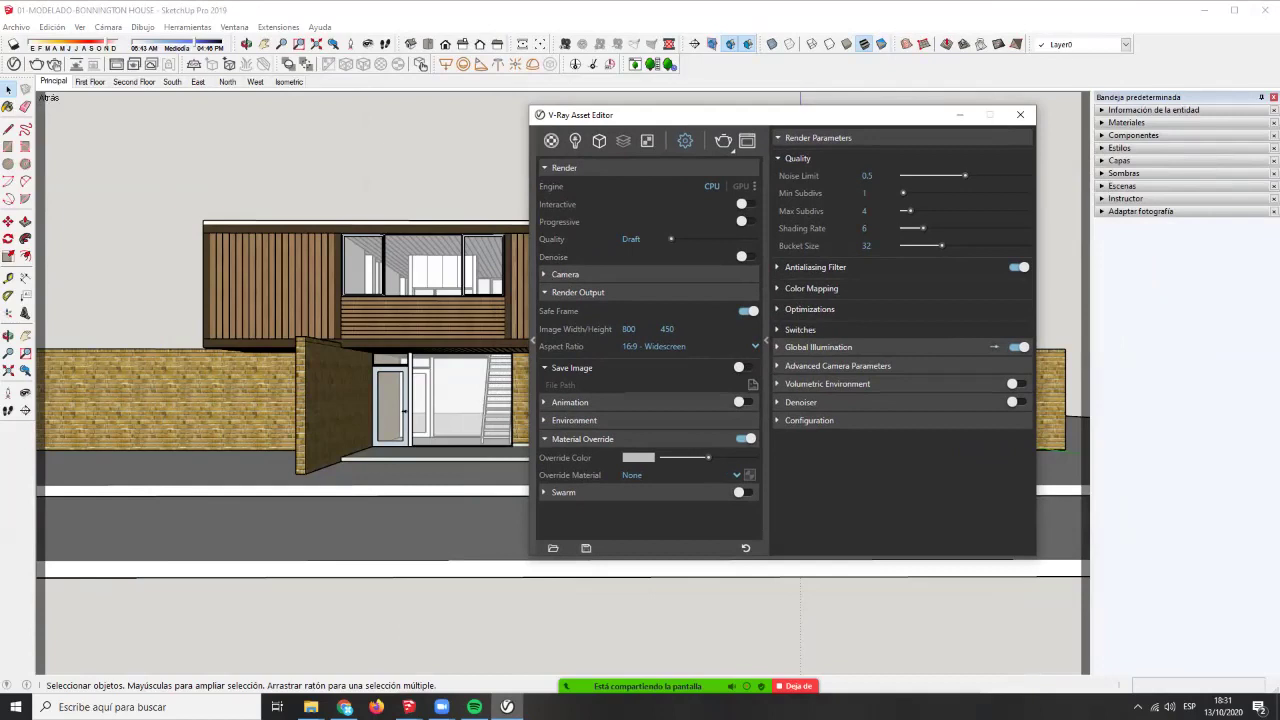
left_click(551, 140)
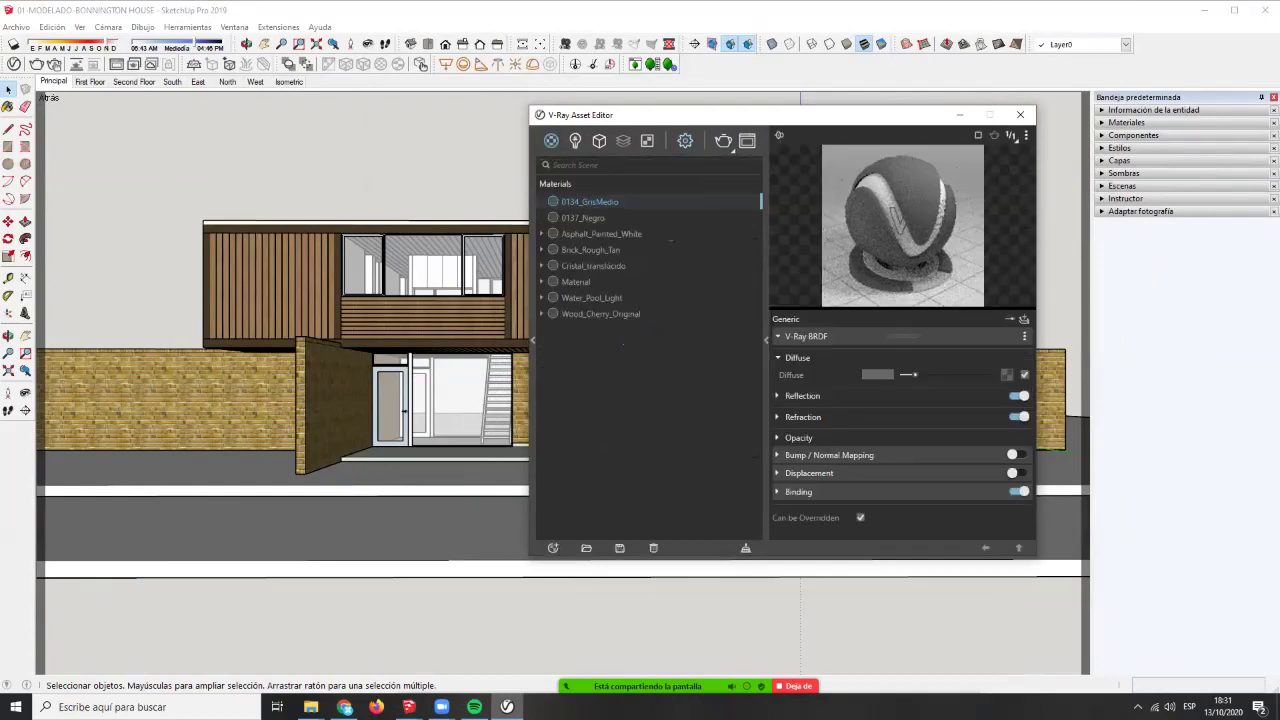
- Minimize the V-Ray Asset Editor and place a V-Ray Infinite Plane on the ground in front of the house
left_click_drag(634, 118, 693, 152)
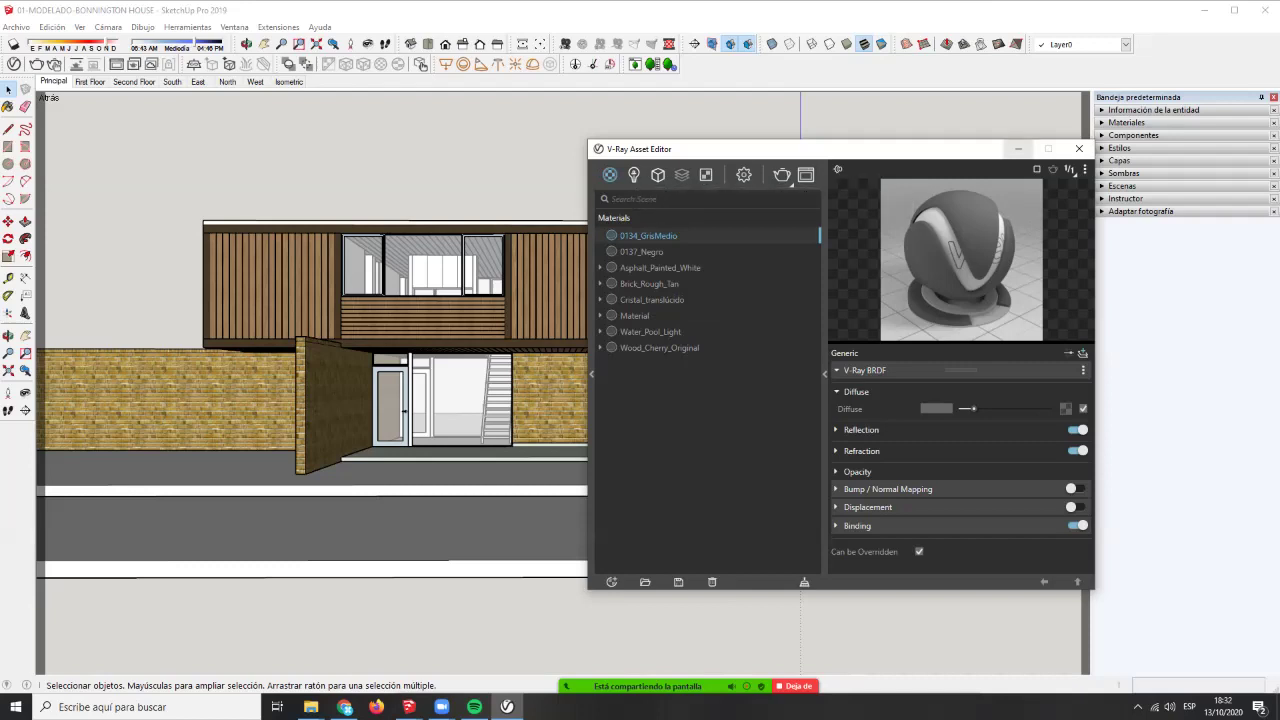
left_click(1018, 149)
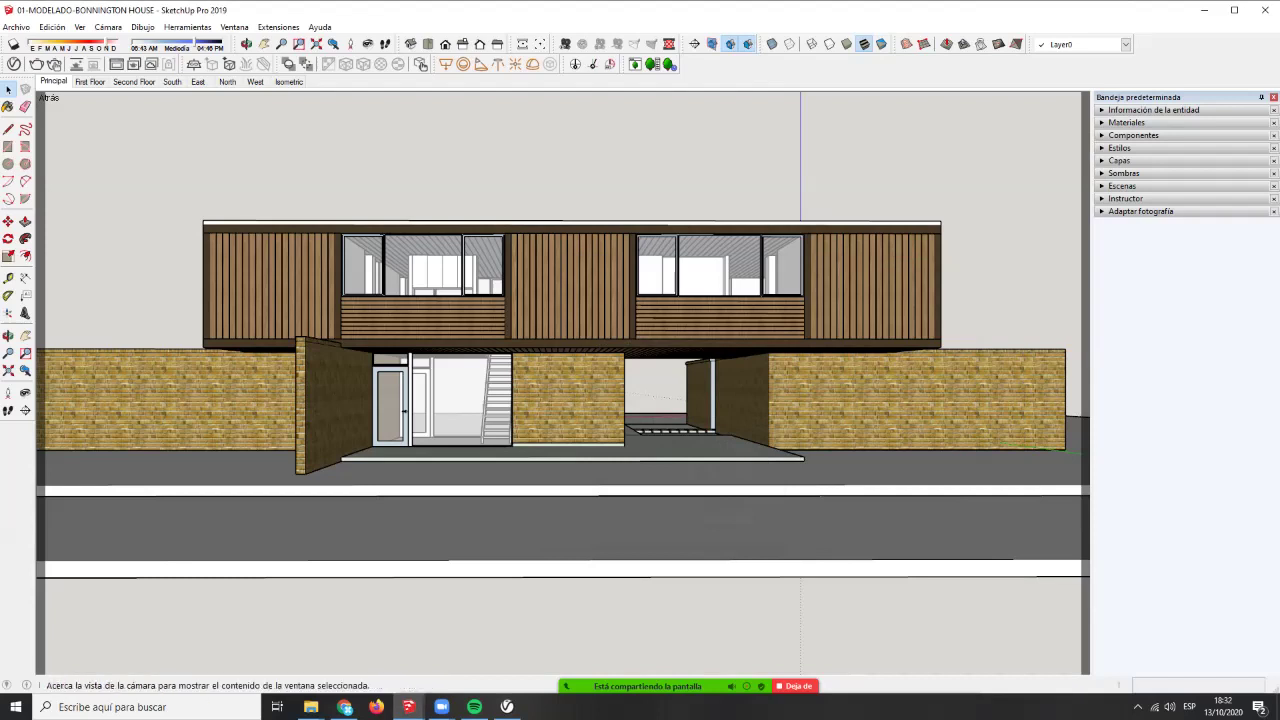
mouse_move(190, 64)
left_mouse_down()
mouse_move(244, 140)
mouse_move(224, 141)
mouse_move(244, 140)
mouse_move(196, 65)
left_mouse_up()
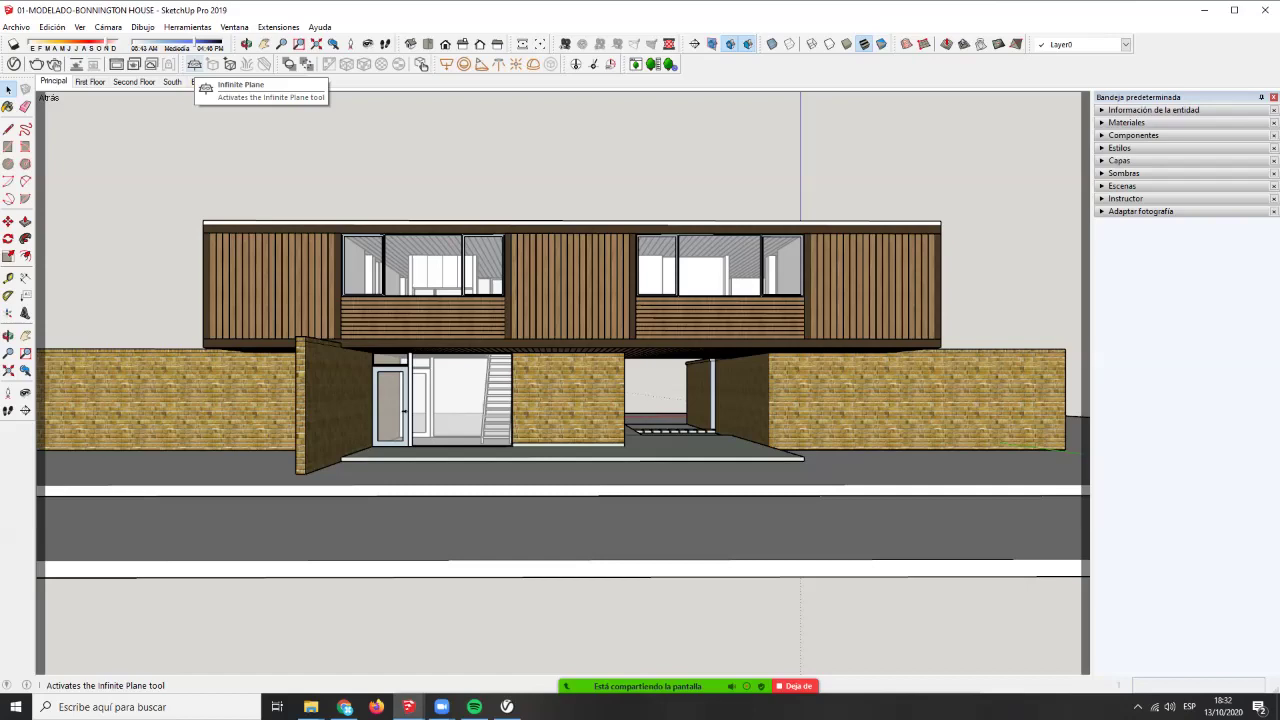
left_click(195, 64)
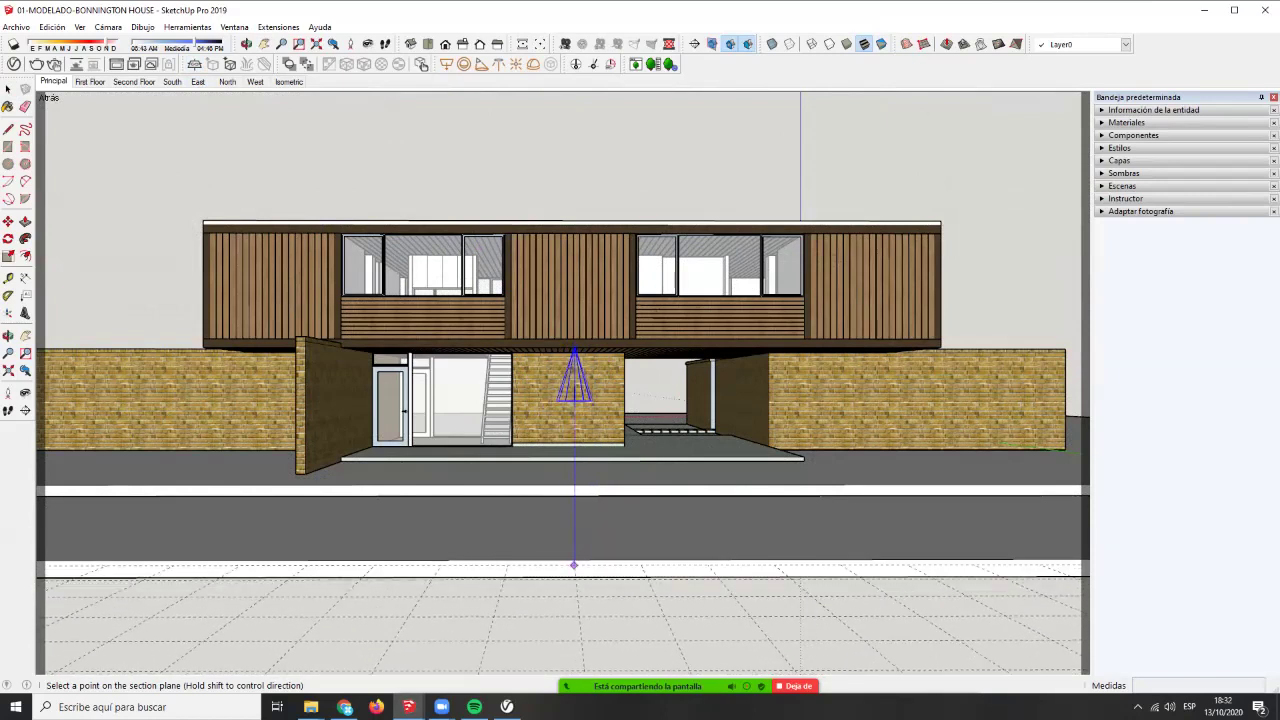
left_click(575, 577)
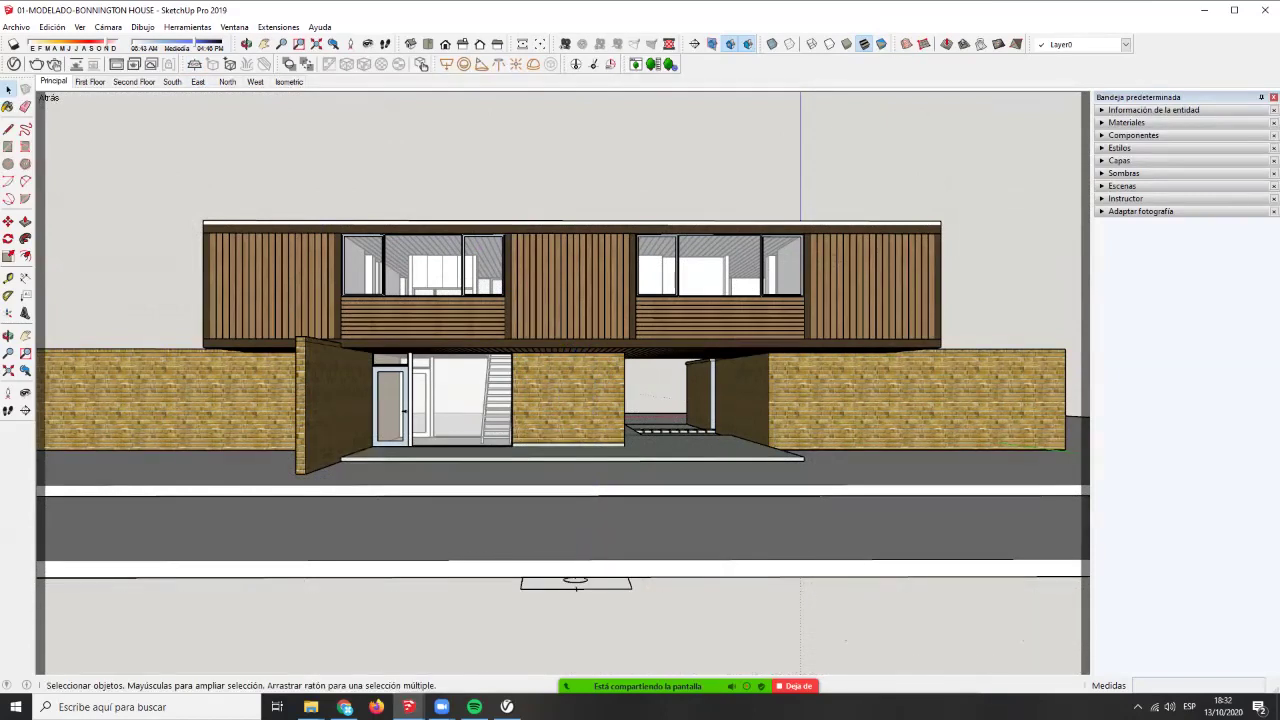
left_click(576, 584)
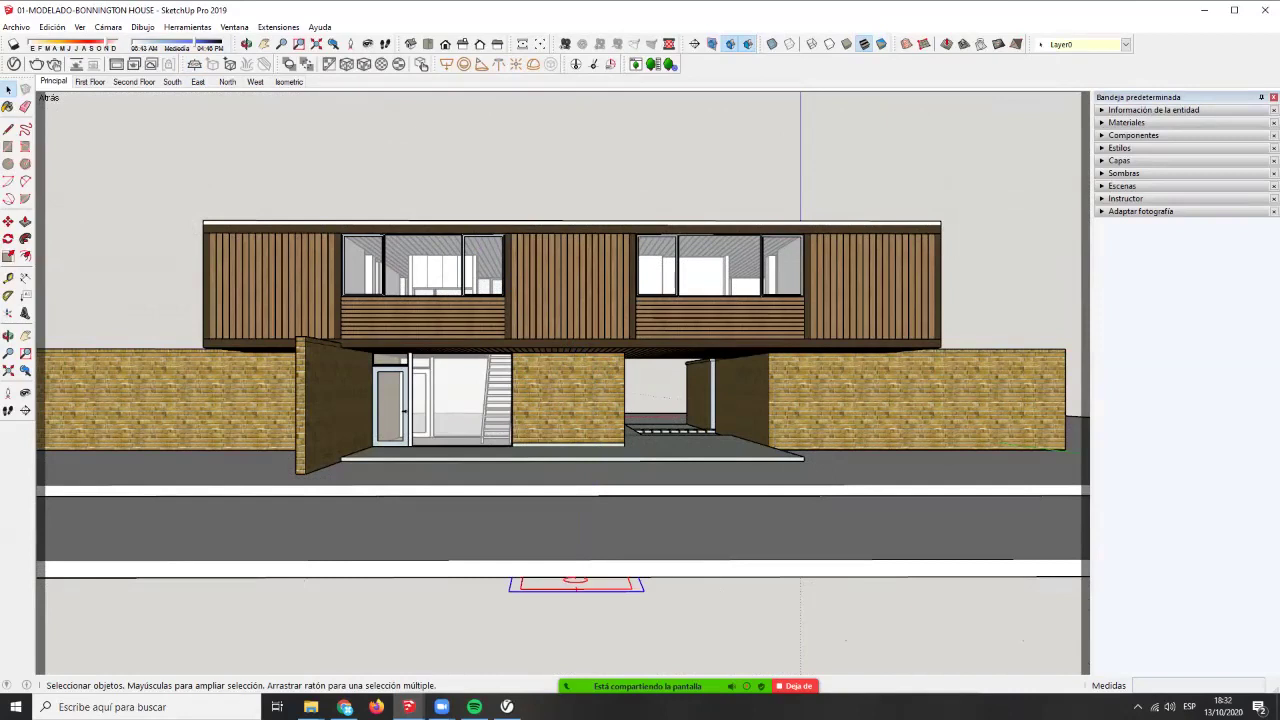
left_click(580, 478)
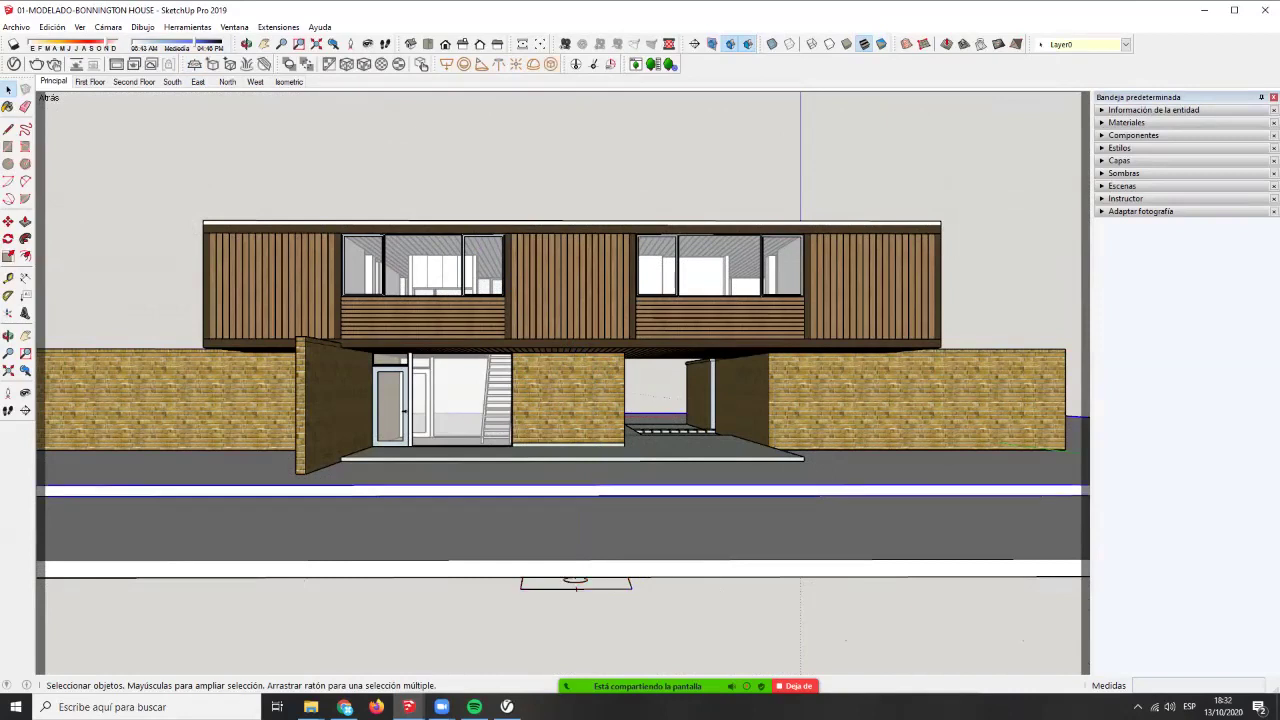
key("m")
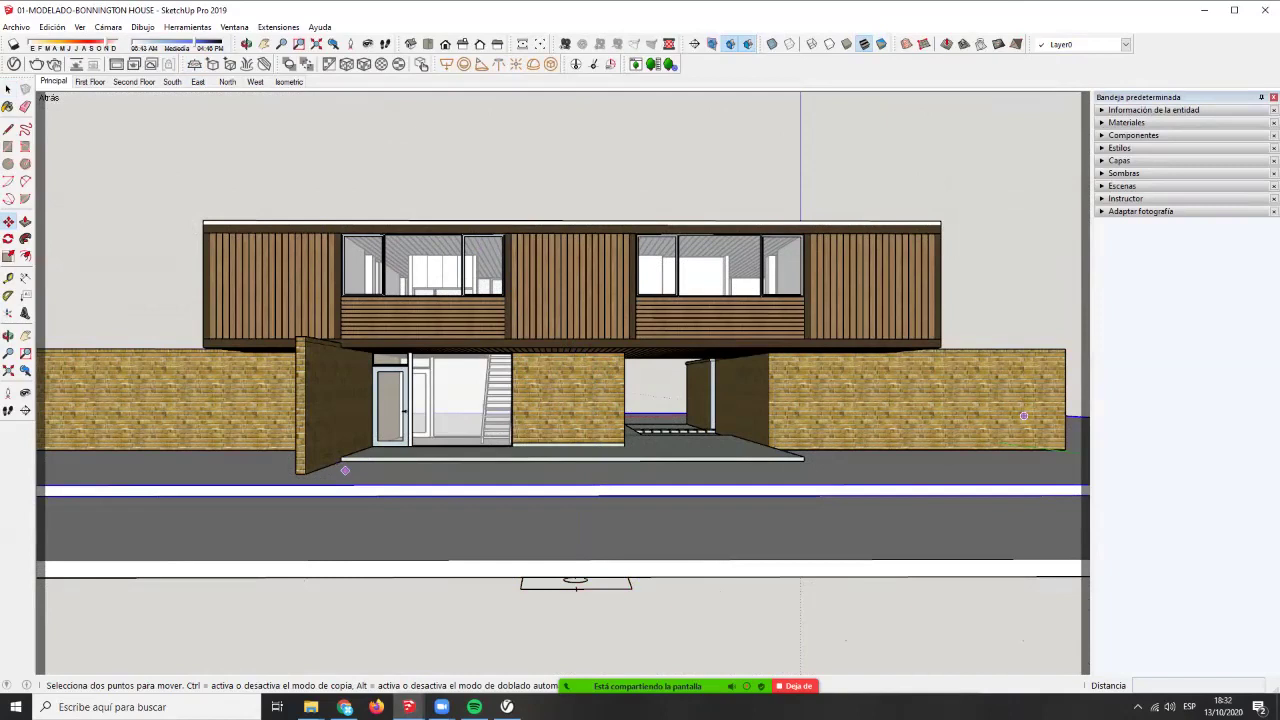
scroll(404, 483, "down", 1)
scroll(589, 463, "down", 3)
middle_click_drag(589, 463, 593, 478)
key("m")
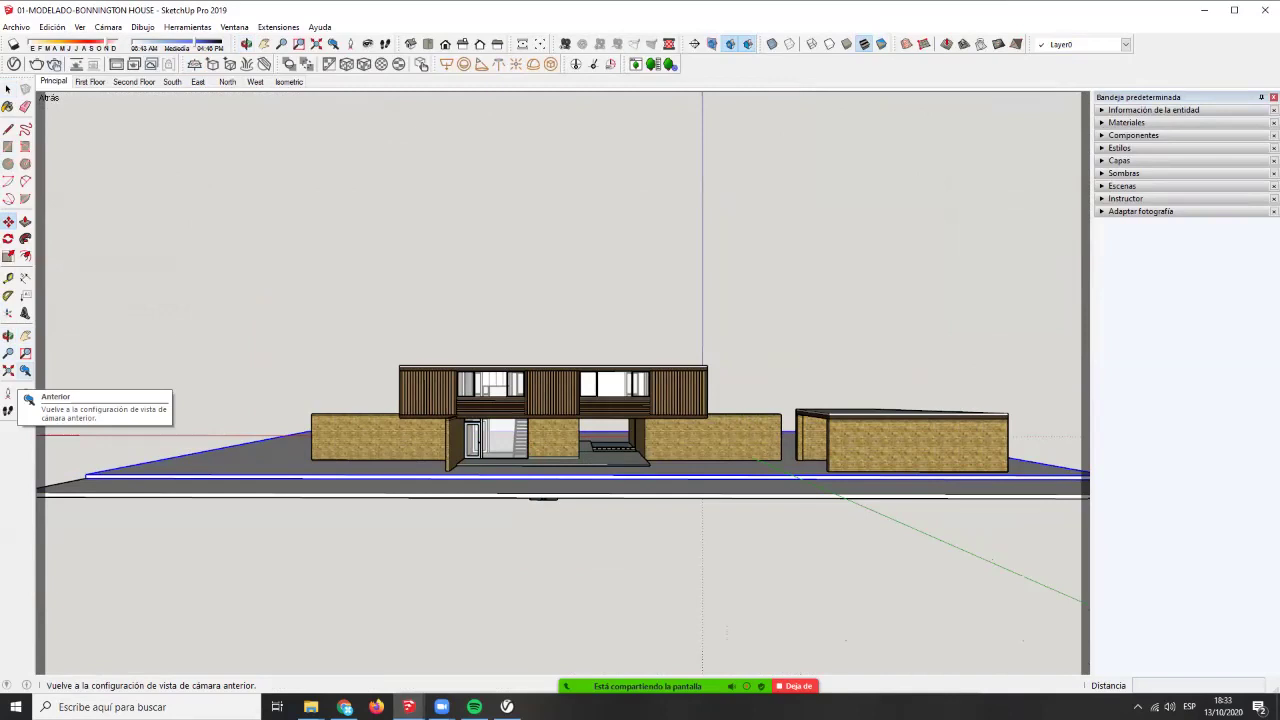
left_click(25, 370)
left_click(25, 370)
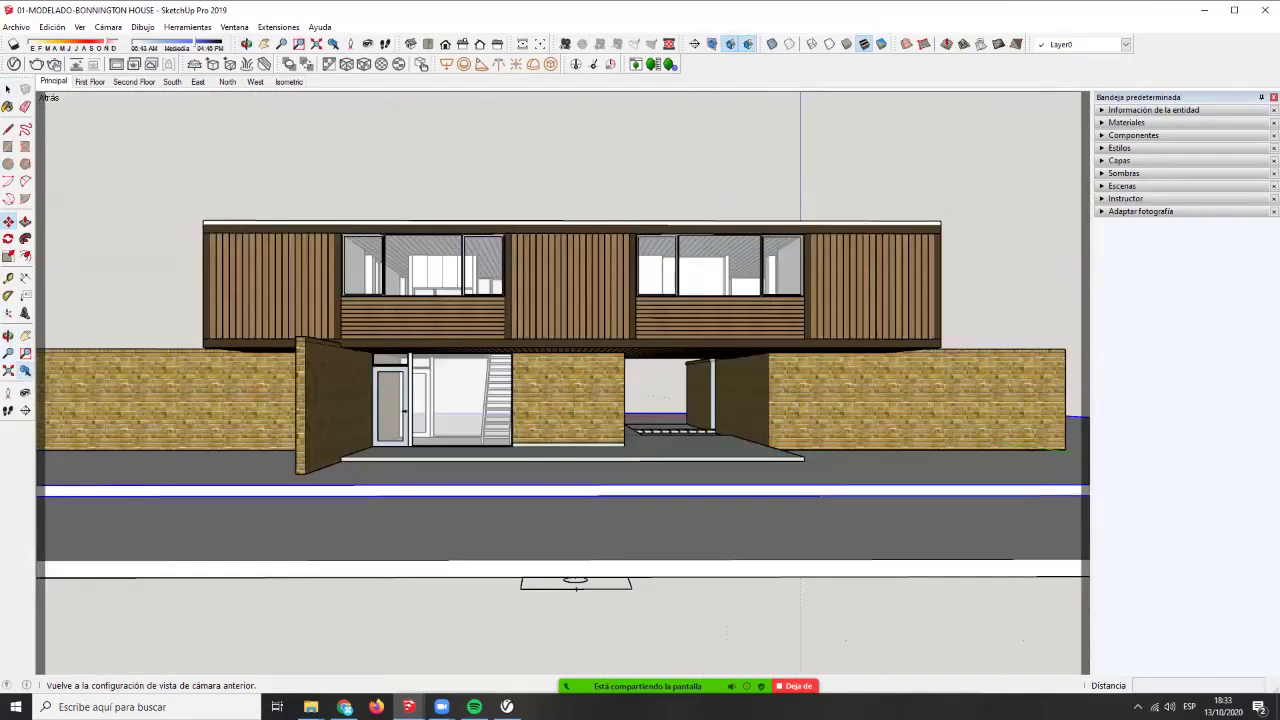
key("m")
- Add a new scene from the current front view, directly after the Principal scene
left_click(1122, 186)
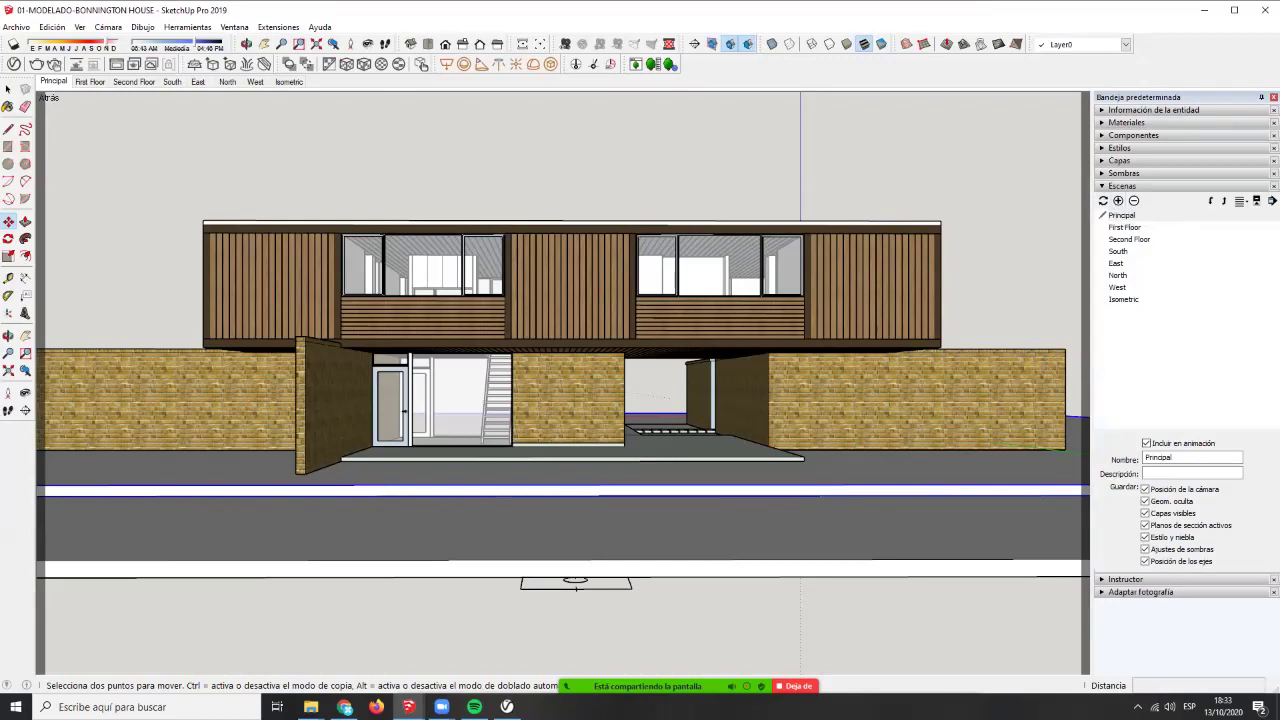
right_click(288, 82)
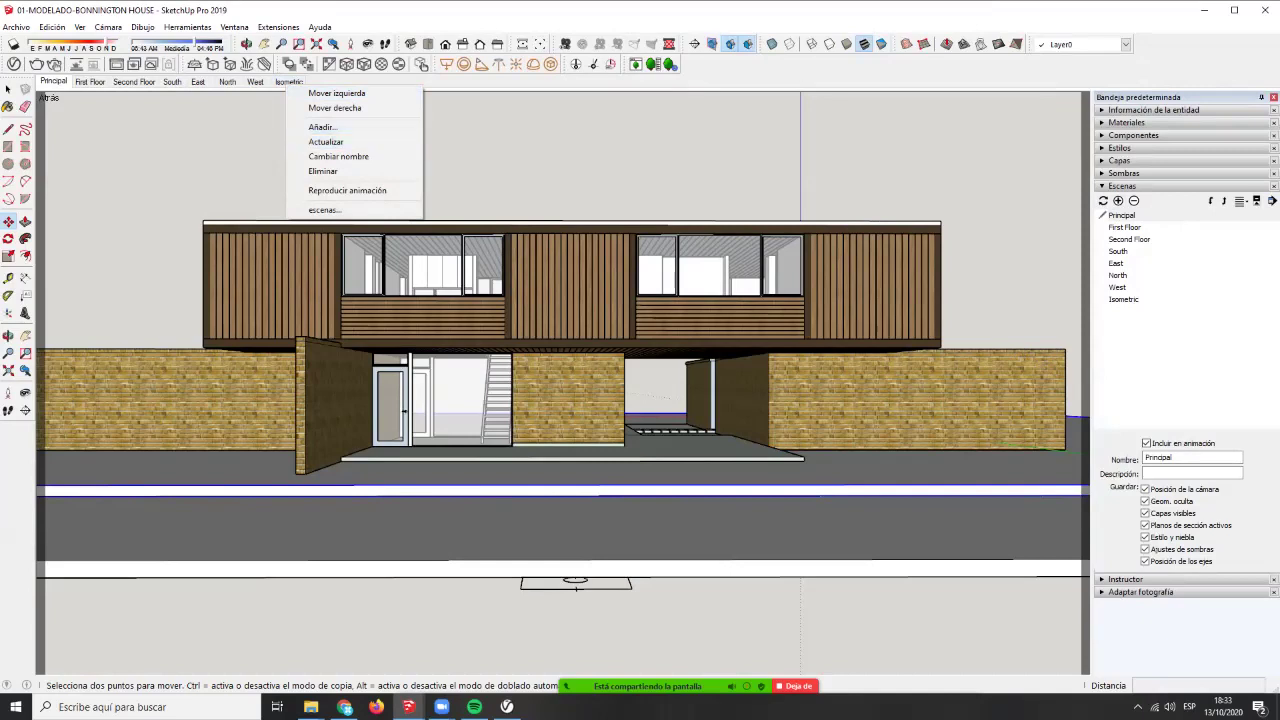
left_click(321, 127)
left_click(1122, 227)
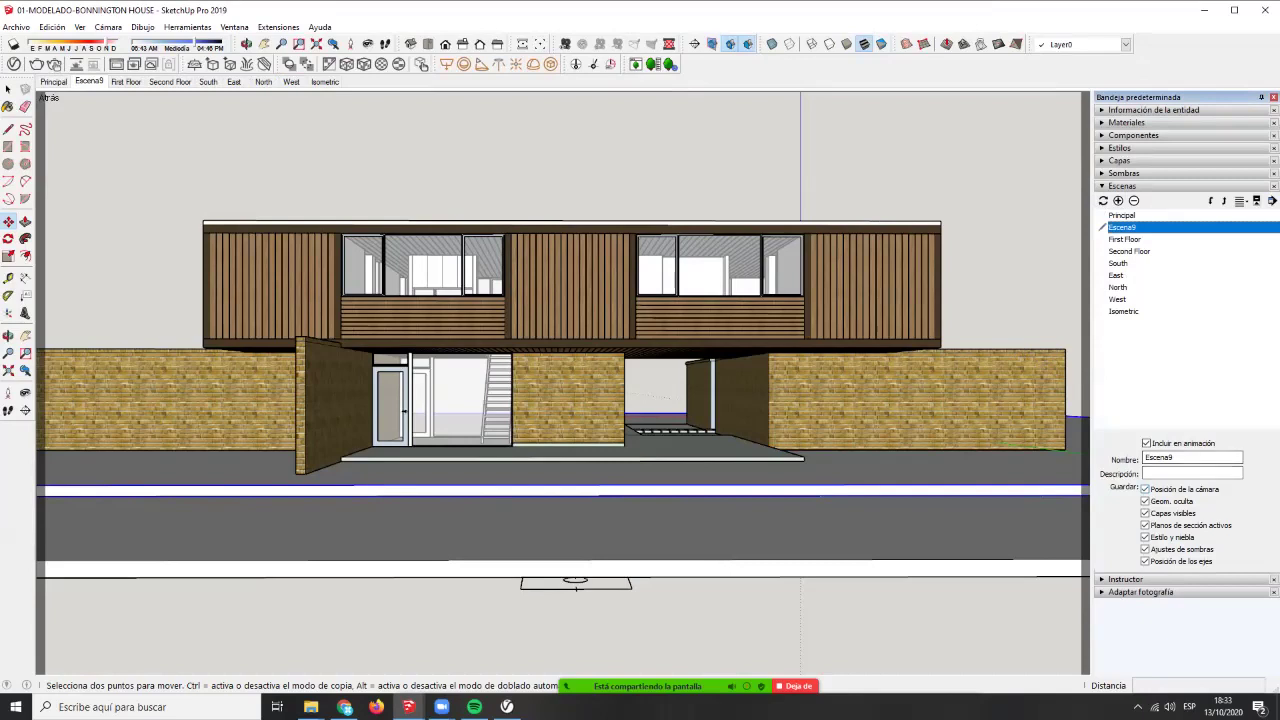
- Rename the new scene as CAMARA 1
double_click(1160, 457)
left_click(1178, 457)
key("BackSpace")
key("BackSpace")
key("BackSpace")
key("BackSpace")
key("BackSpace")
key("BackSpace")
key("BackSpace")
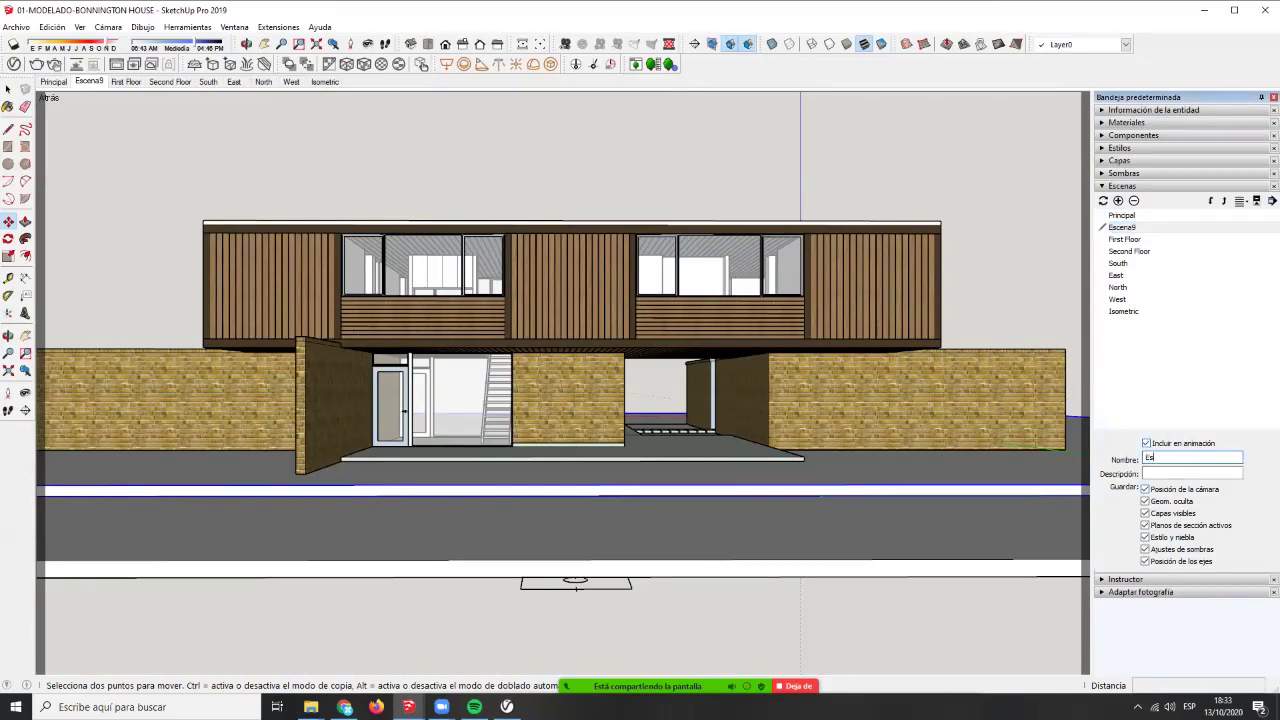
type("CAMARA 1")
key("Return")
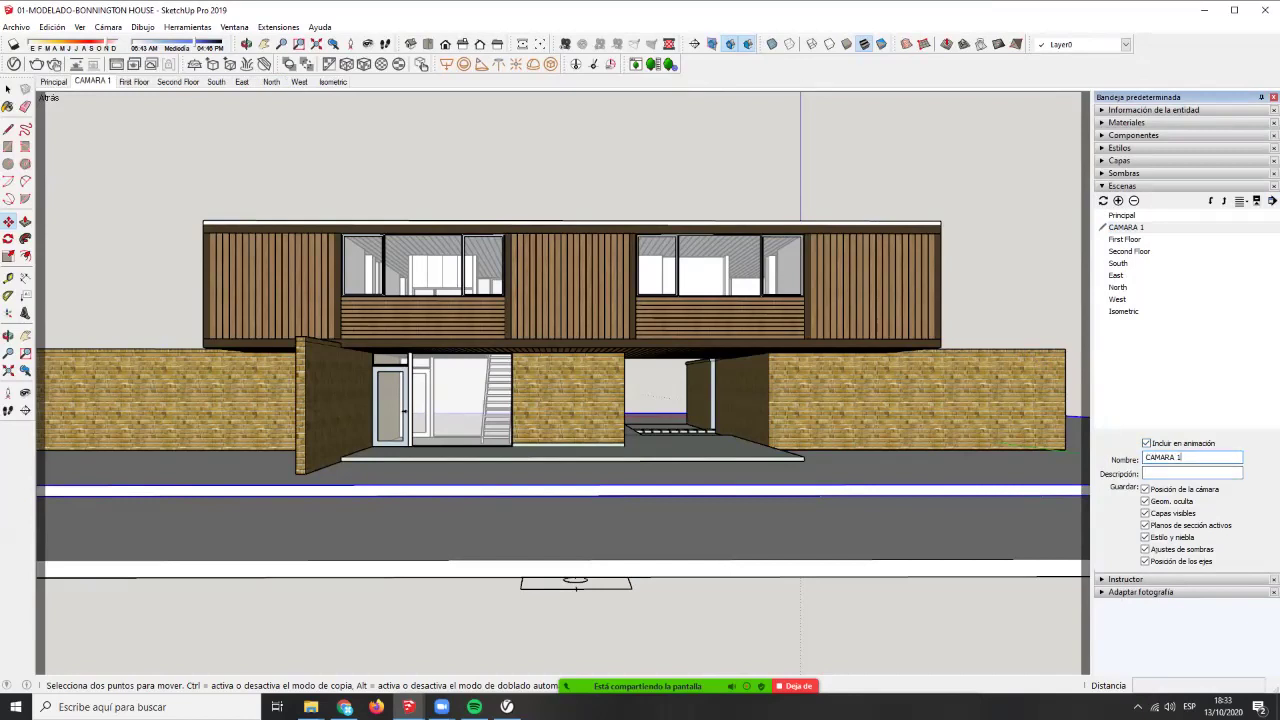
left_click(1123, 186)
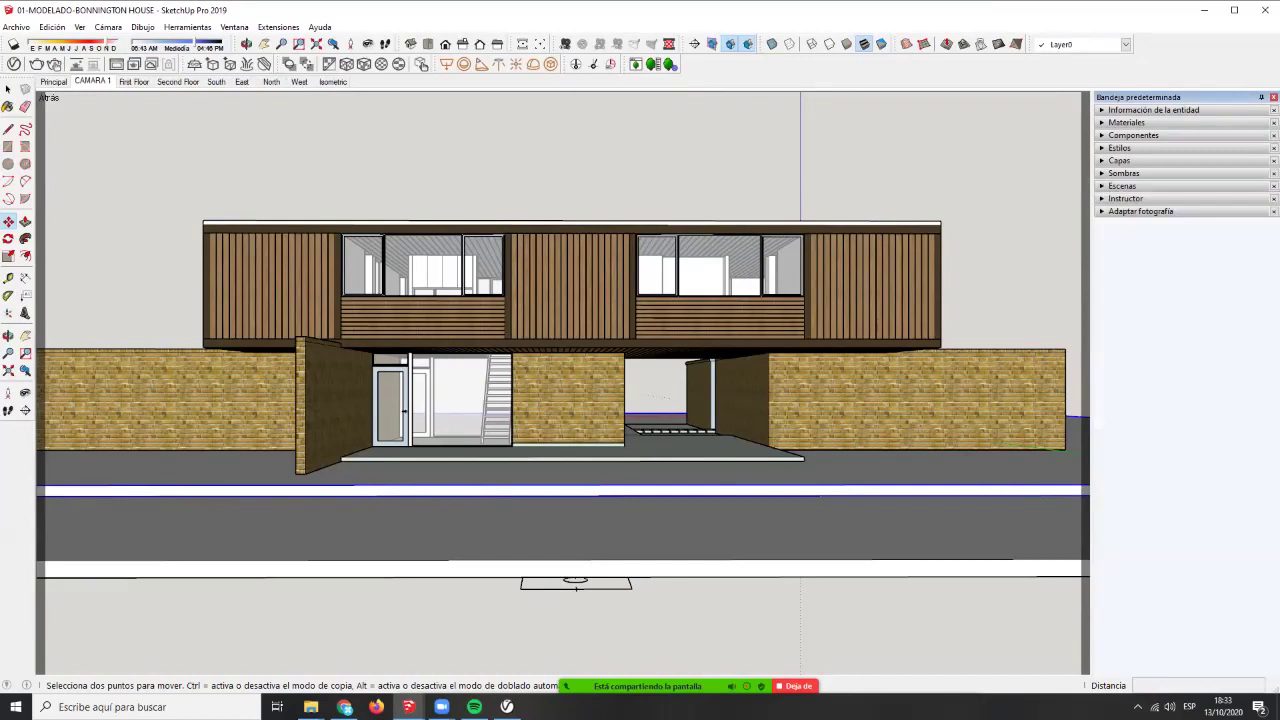
- Exclude CAMARA 1, Principal and all scenes from First Floor to Isometric from the animation, and deselect the ground
left_click(1122, 186)
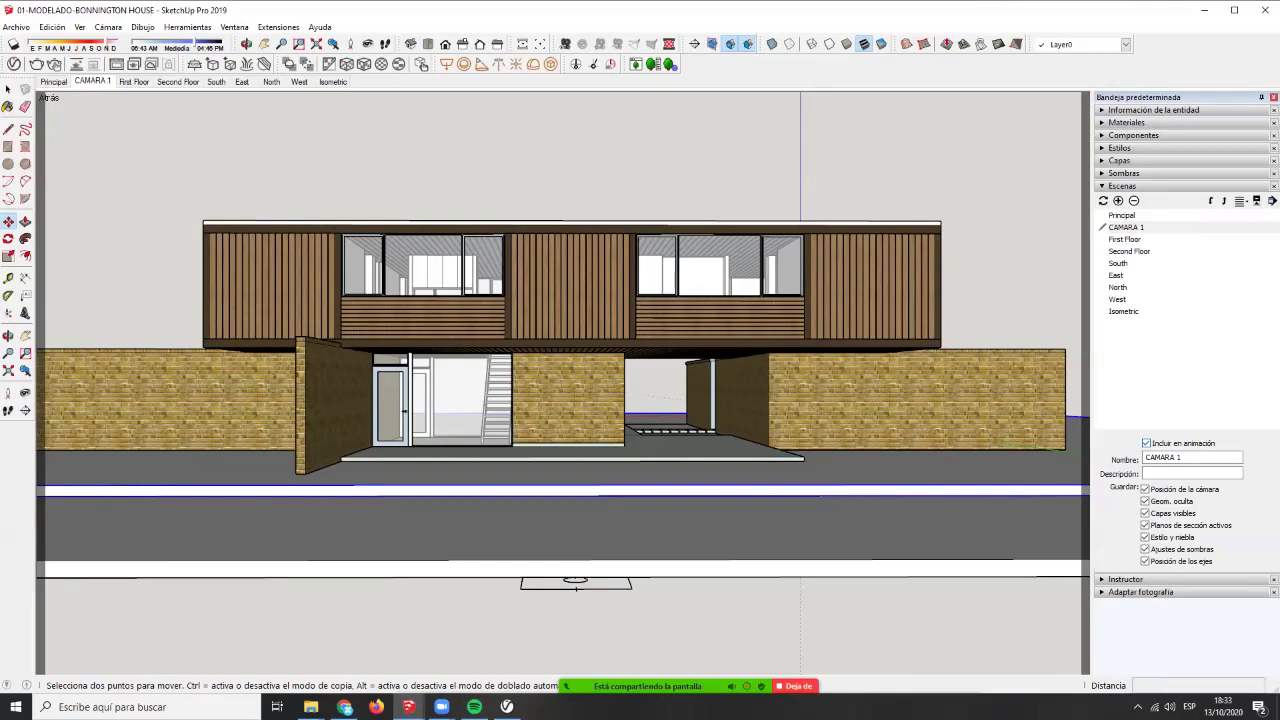
left_click(1146, 443)
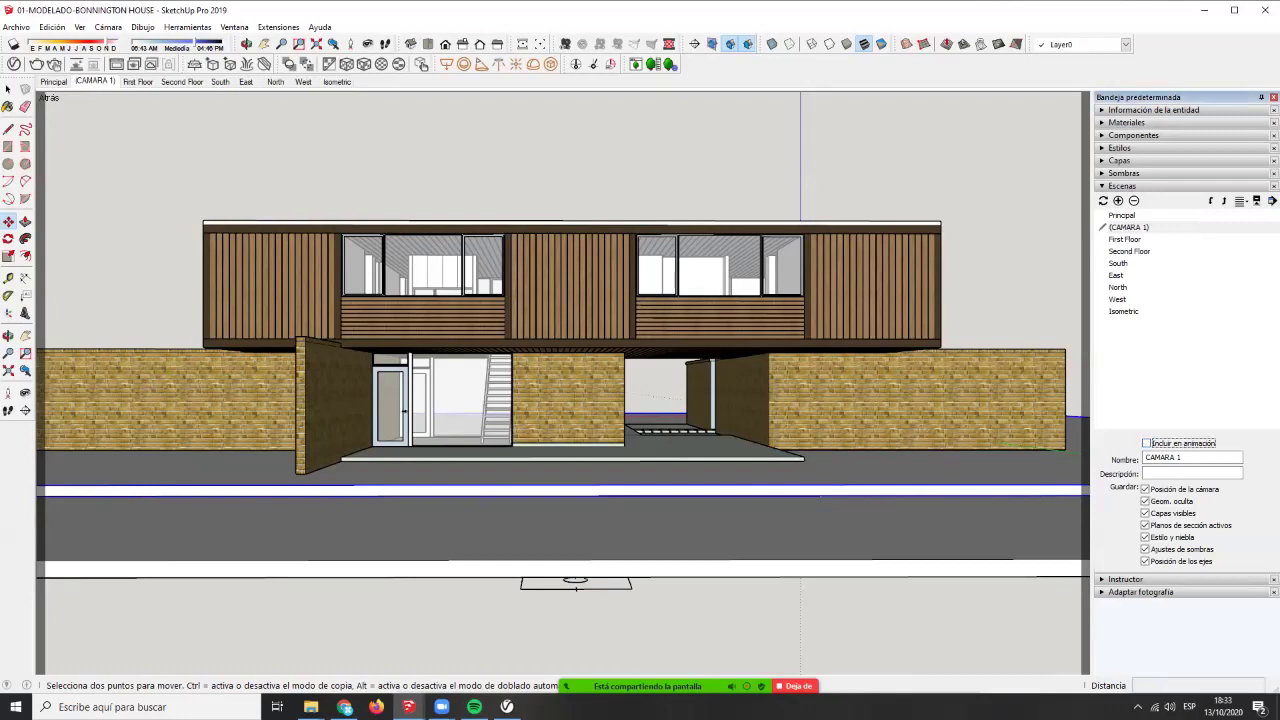
left_click(1122, 215)
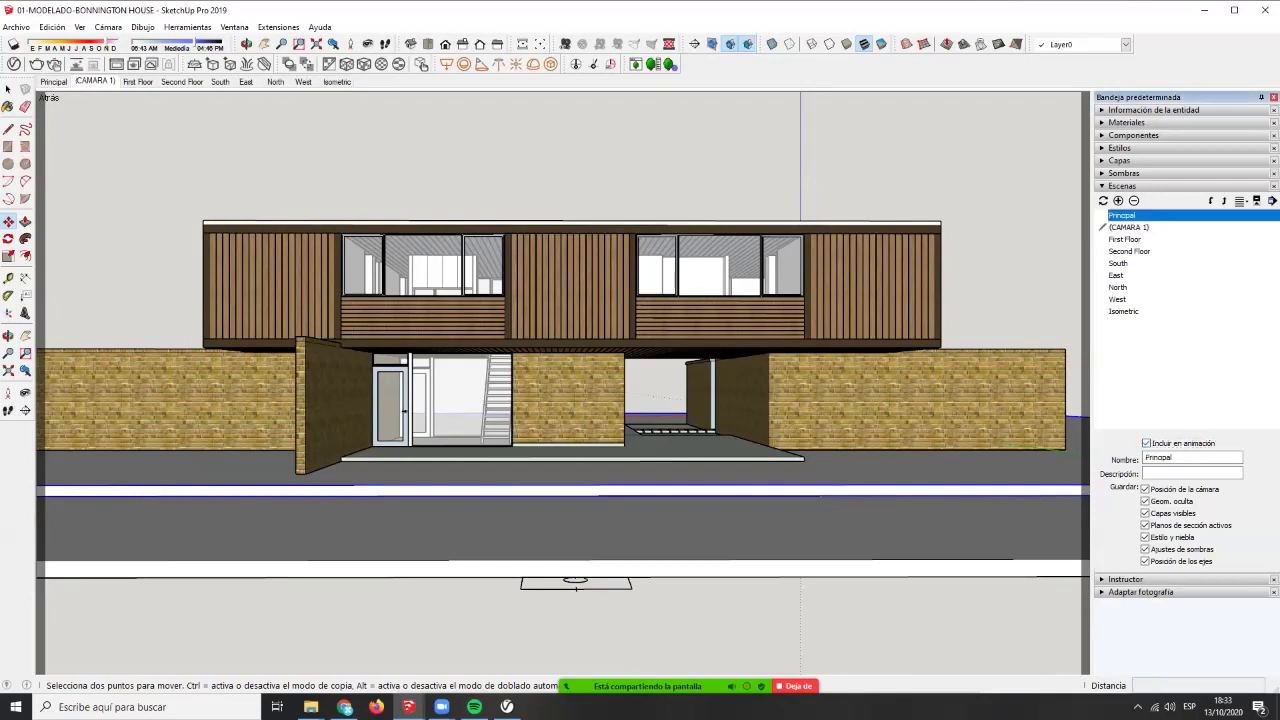
left_click(1146, 443)
left_click(1125, 239)
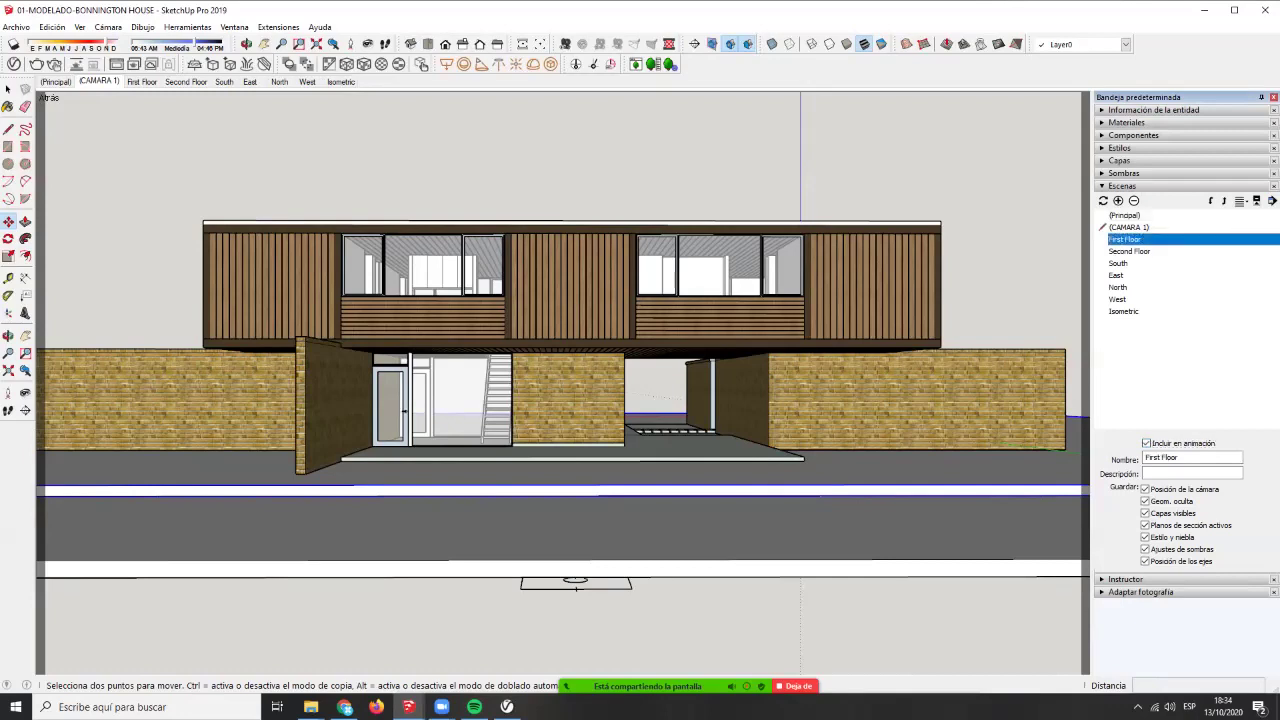
left_click(1123, 311, "shift")
left_click(1146, 443)
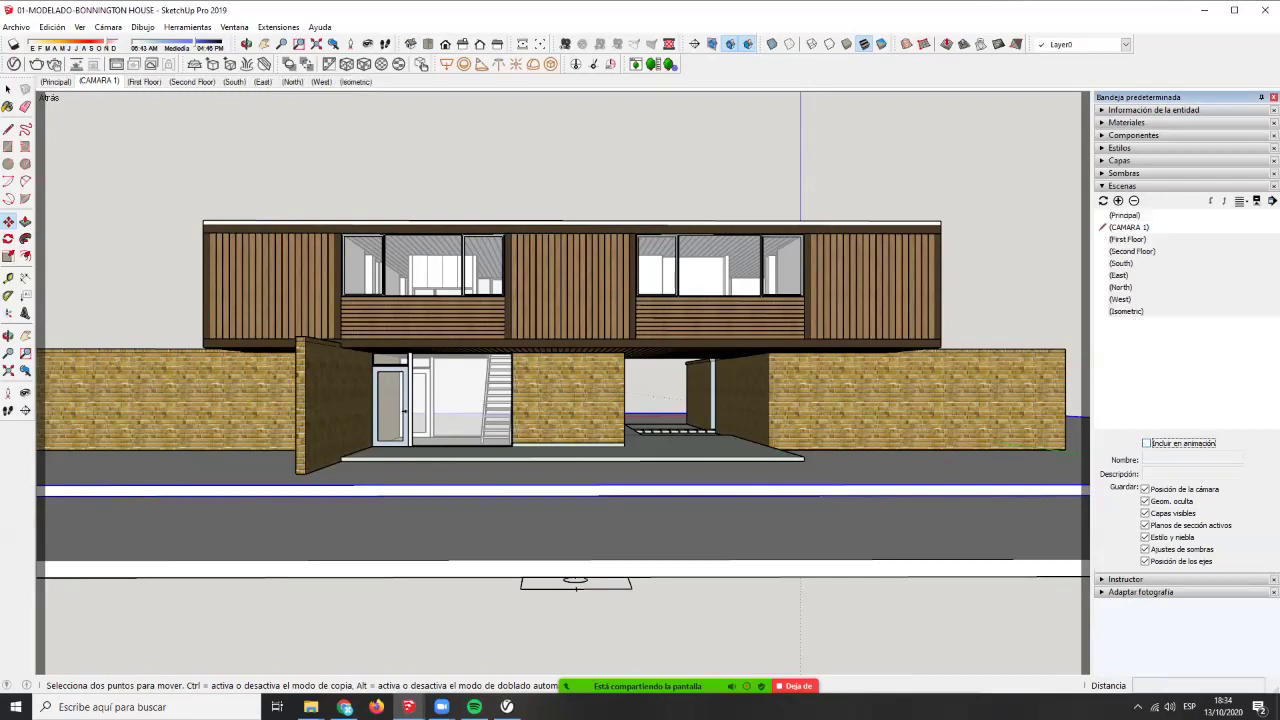
left_click(1158, 372)
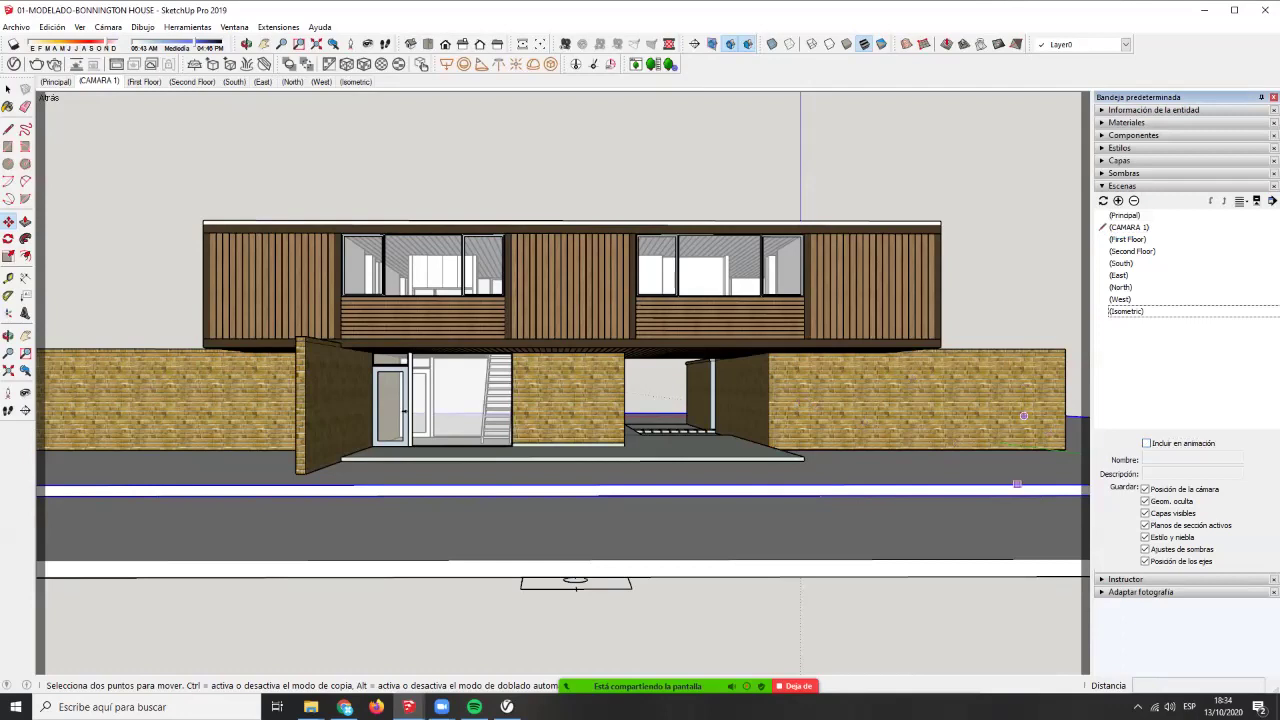
left_click(8, 89)
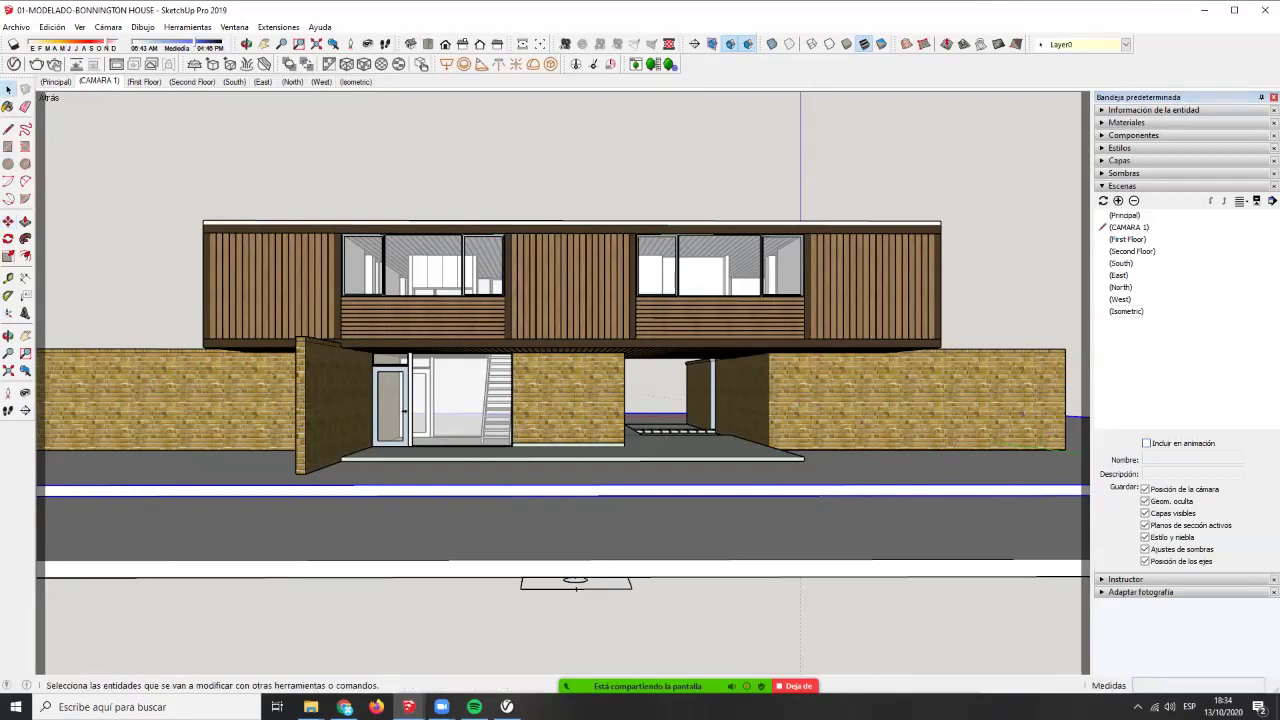
left_click(125, 160)
- Move the CAMARA 1 scene up so it comes before Principal
left_click(1124, 215)
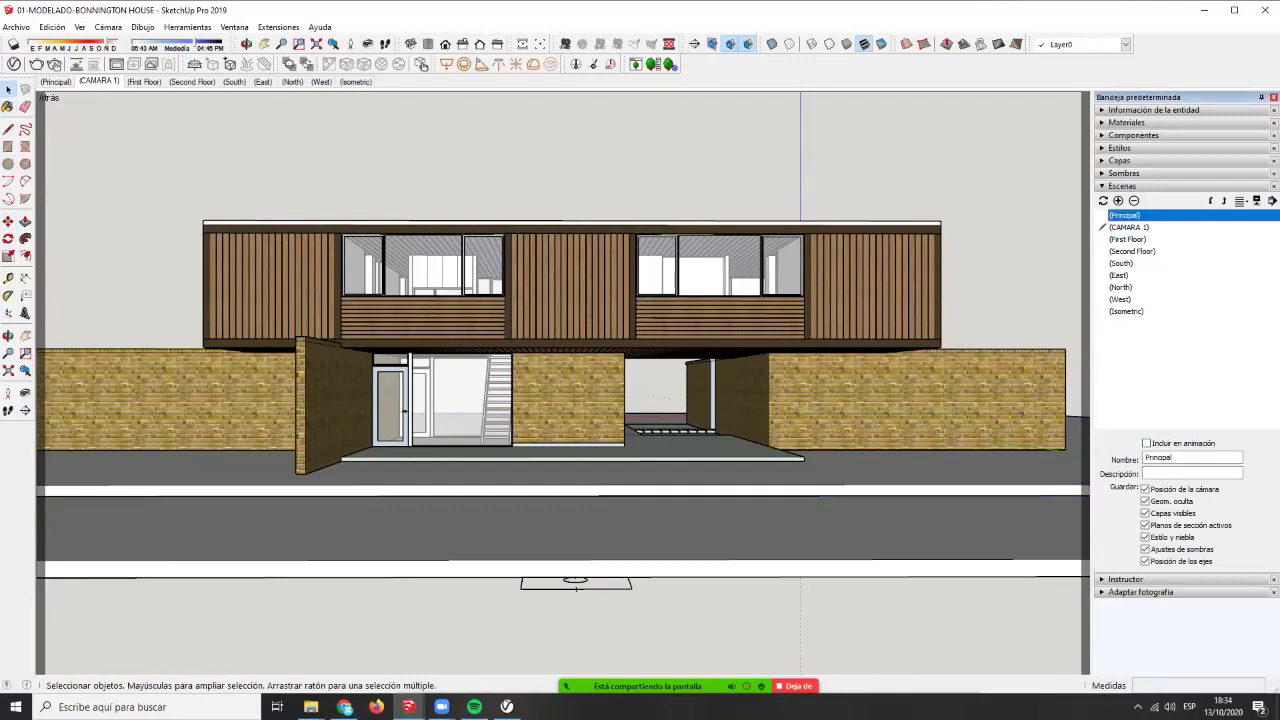
left_click(1135, 228)
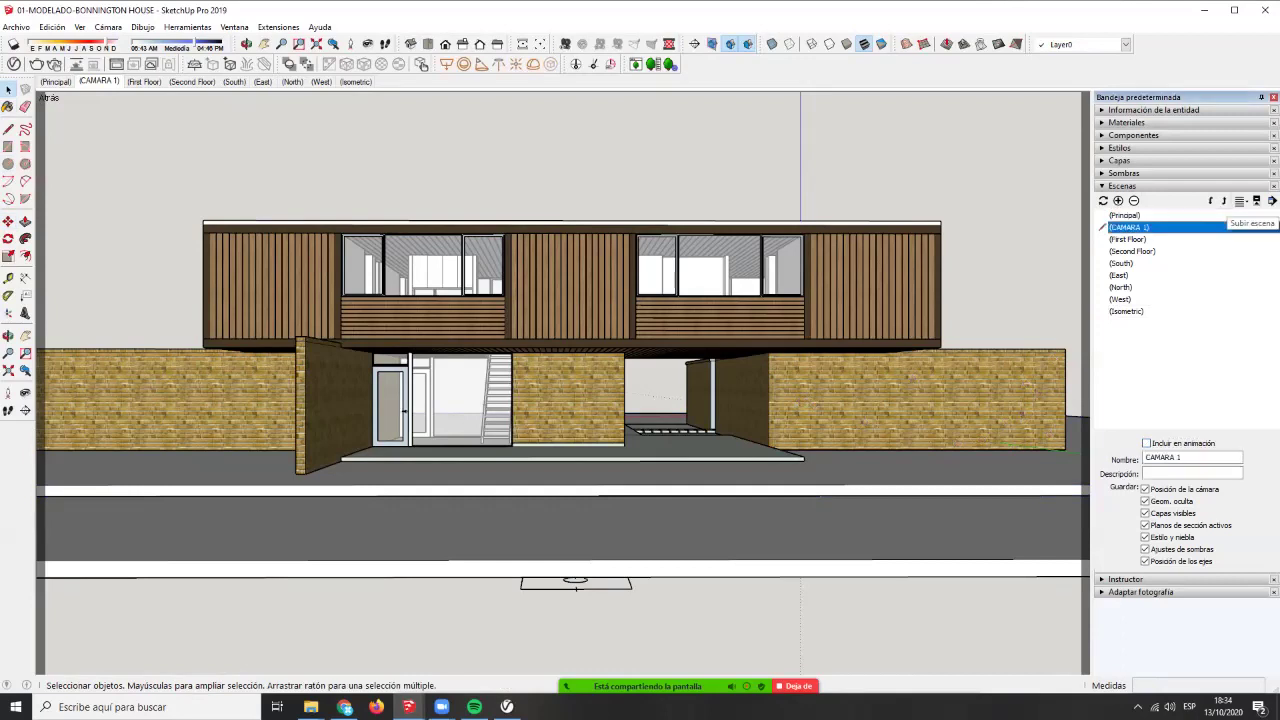
left_click(1224, 202)
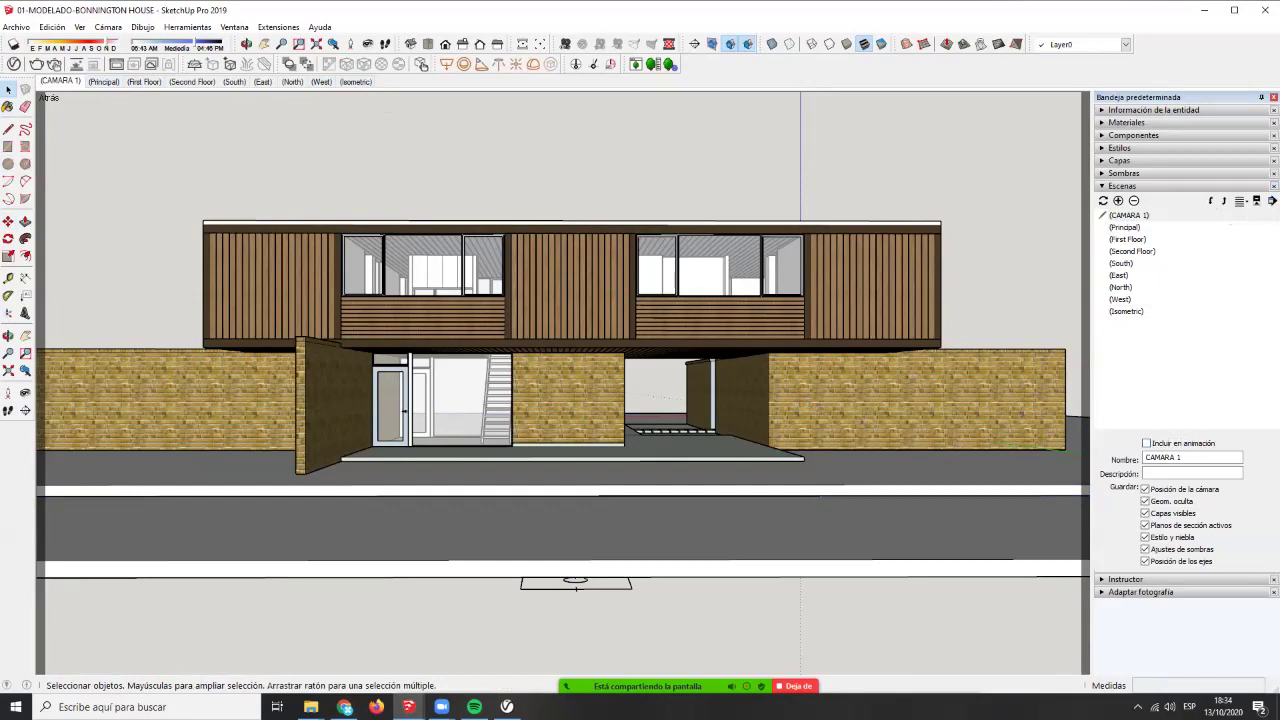
left_click(572, 290)
left_click(572, 160)
- Try a 50 mm focal length for the camera and reframe the whole front facade
left_click(8, 353)
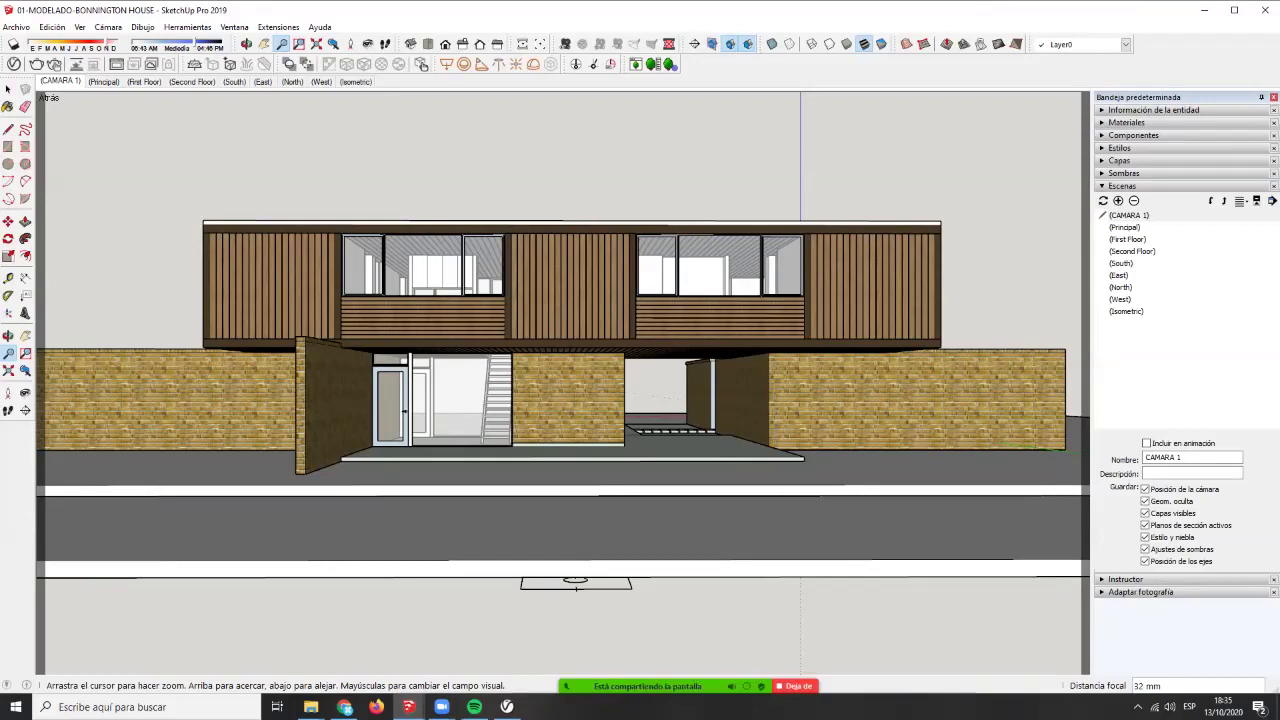
mouse_move(690, 686)
left_click(960, 677)
left_click(1008, 472)
type("50 MM")
key("Return")
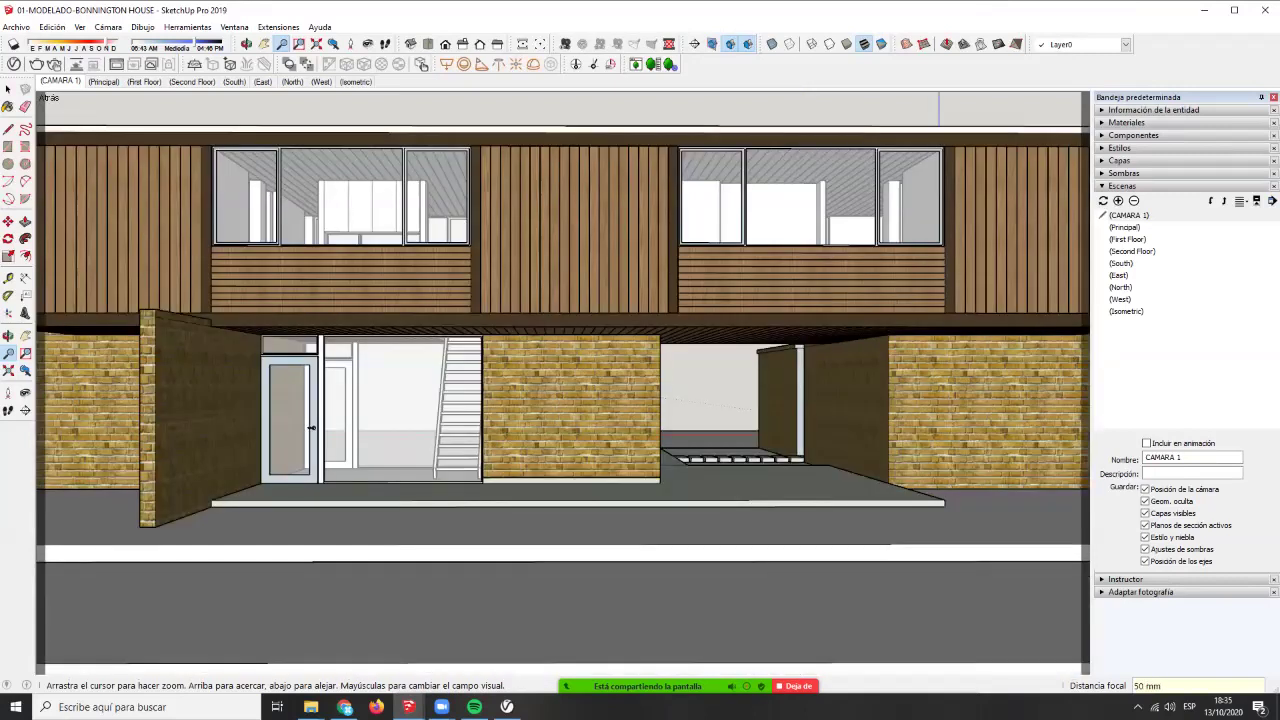
left_click_drag(563, 330, 563, 427)
scroll(563, 383, "up", 2)
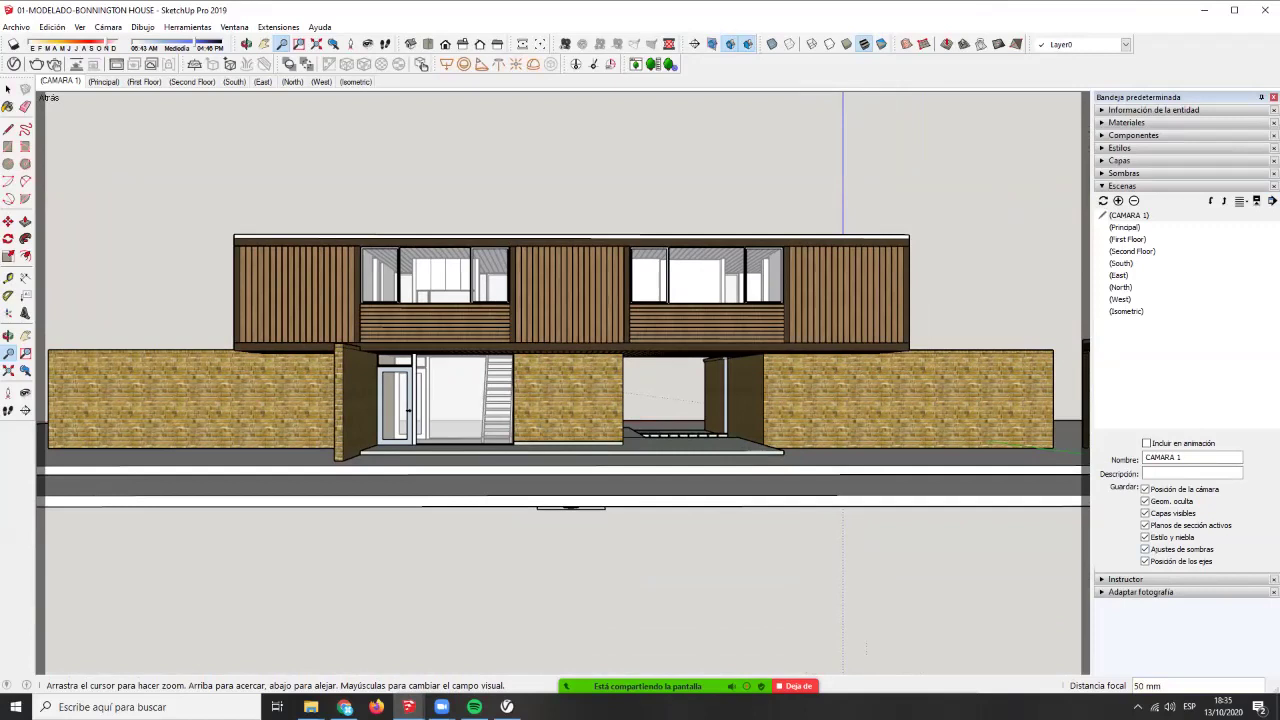
scroll(563, 383, "down", 2)
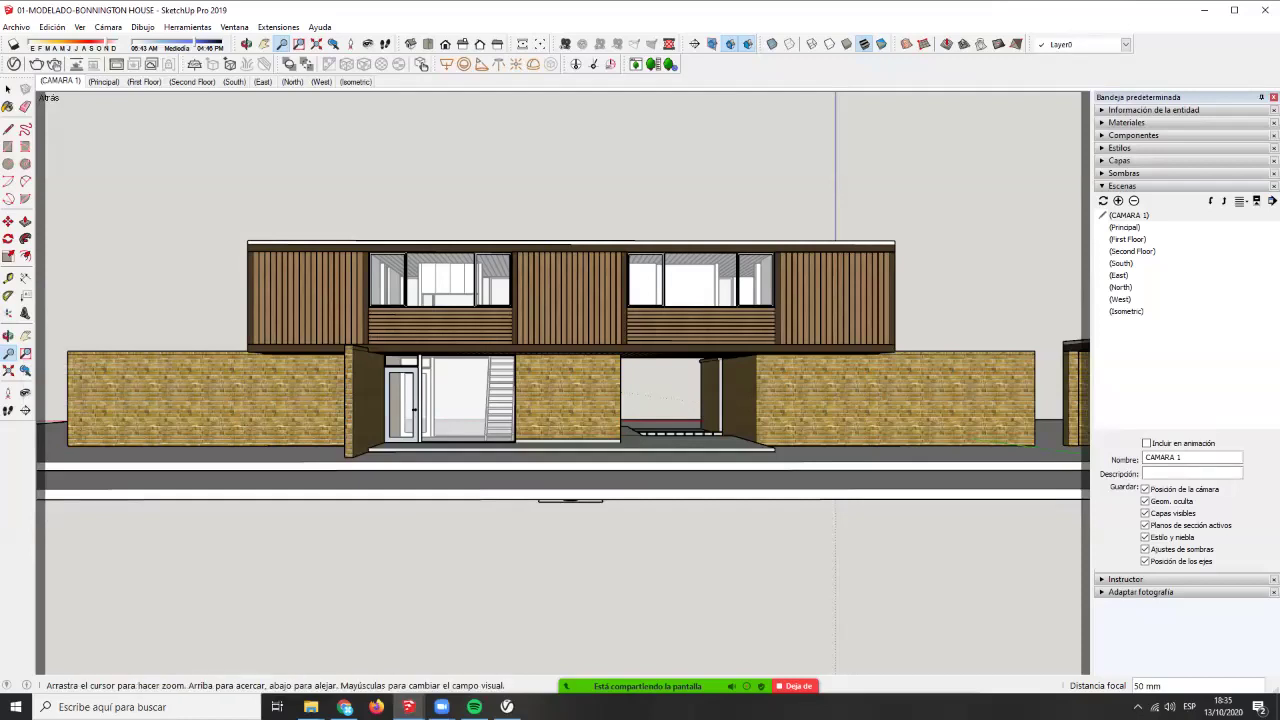
- Try a 10 mm focal length and examine the wide-angle view of the entrance area
left_click_drag(563, 350, 543, 191, "shift")
right_click(543, 191)
left_click(530, 320)
left_click_drag(530, 320, 530, 240)
scroll(560, 420, "up", 2)
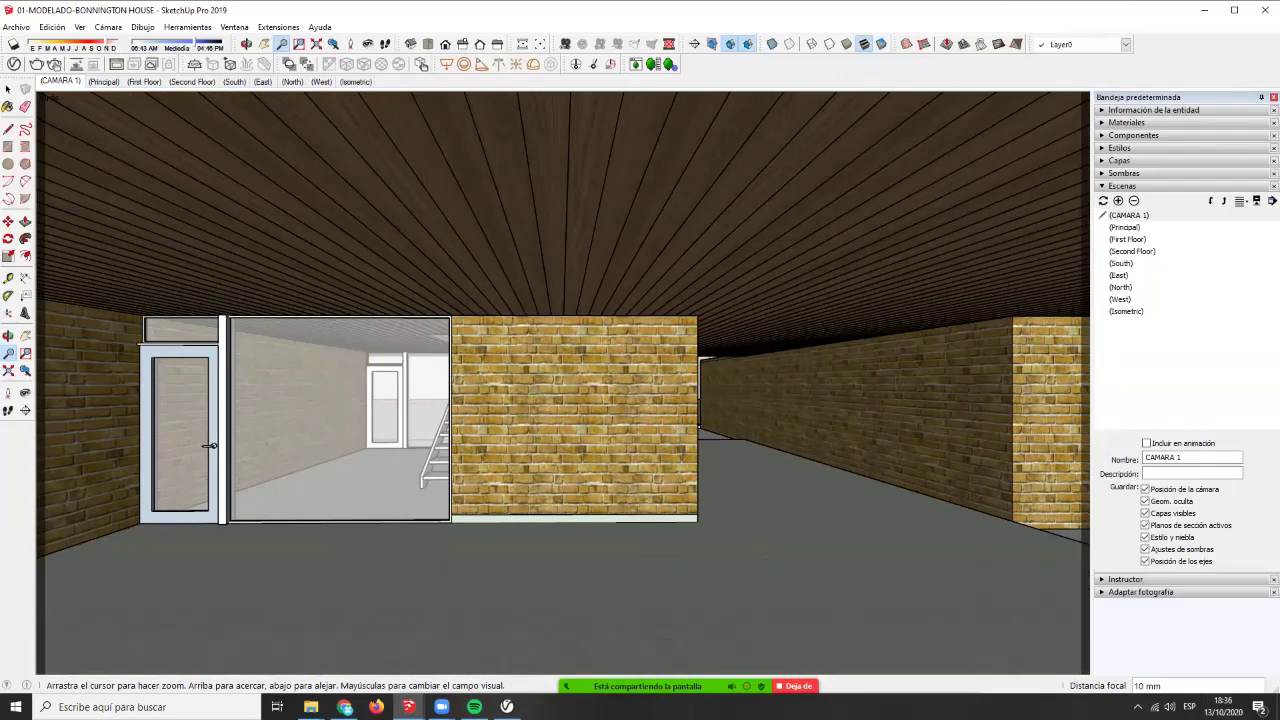
scroll(568, 385, "up", 2)
scroll(568, 385, "down", 4)
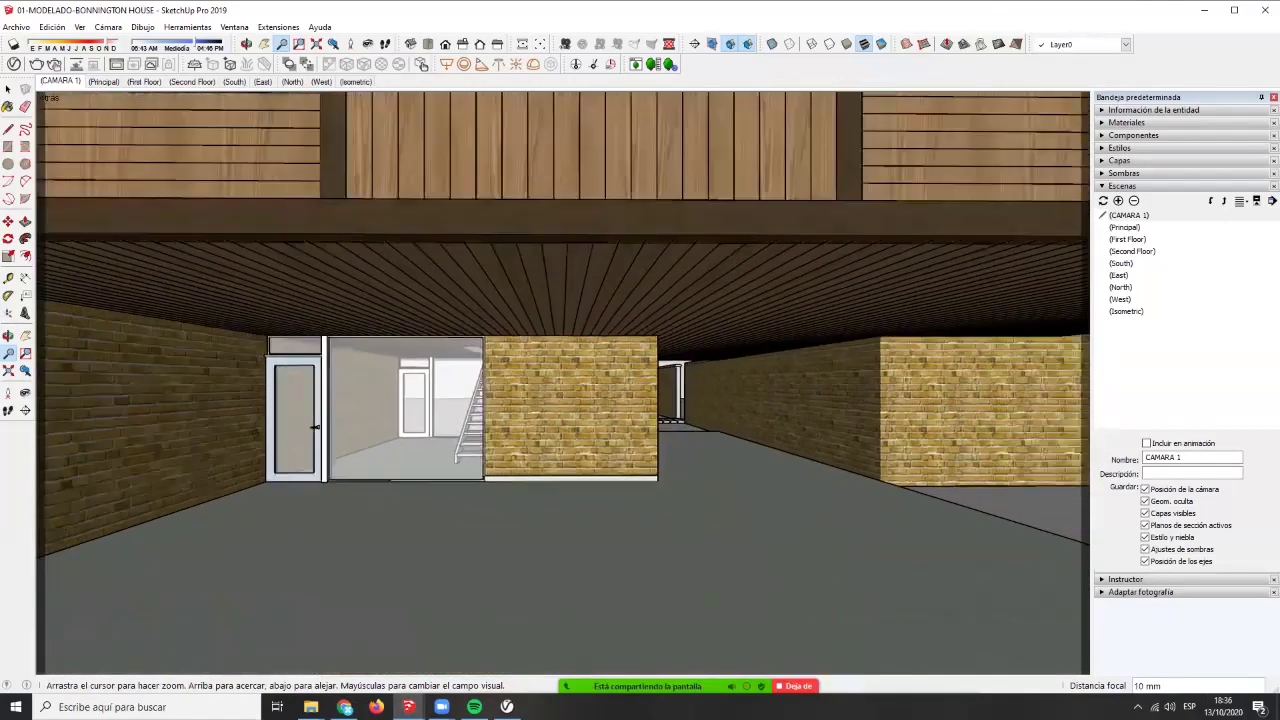
- Try focal lengths of 32 mm and 42 mm while reframing the whole front facade
mouse_move(560, 300)
left_mouse_down()
mouse_move(560, 445)
mouse_move(560, 300)
left_mouse_up()
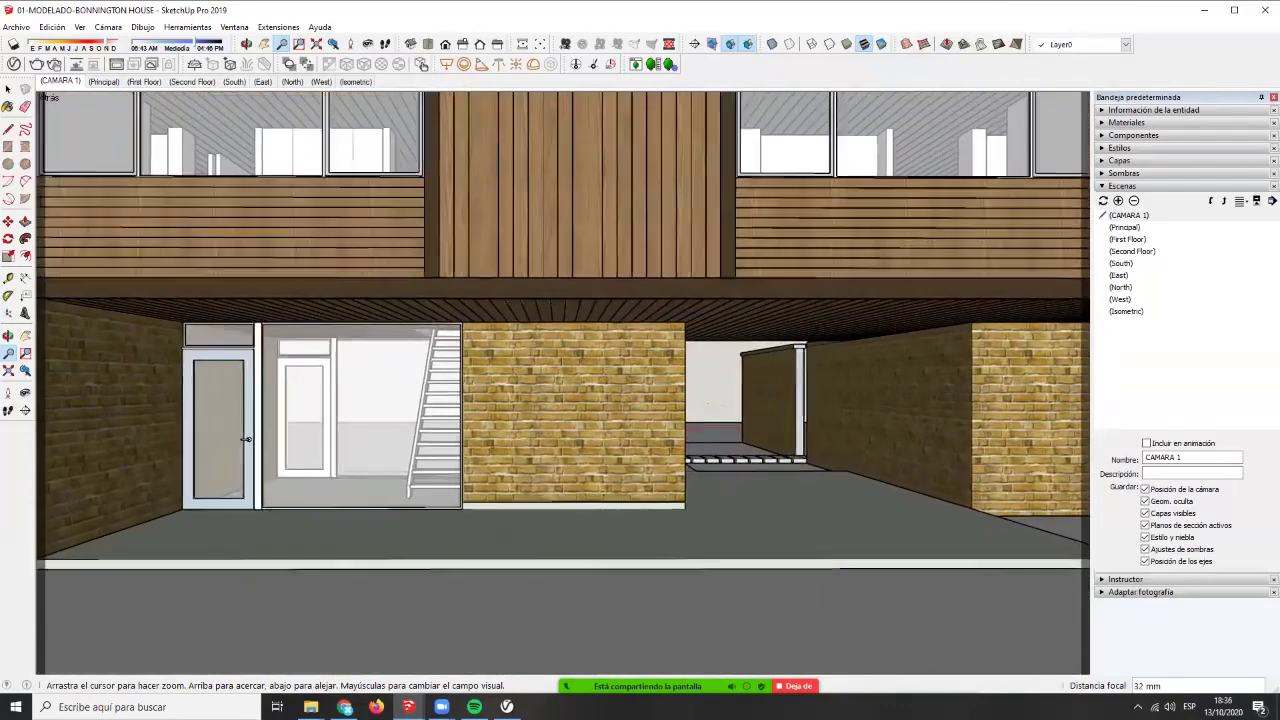
scroll(245, 438, "down", 5)
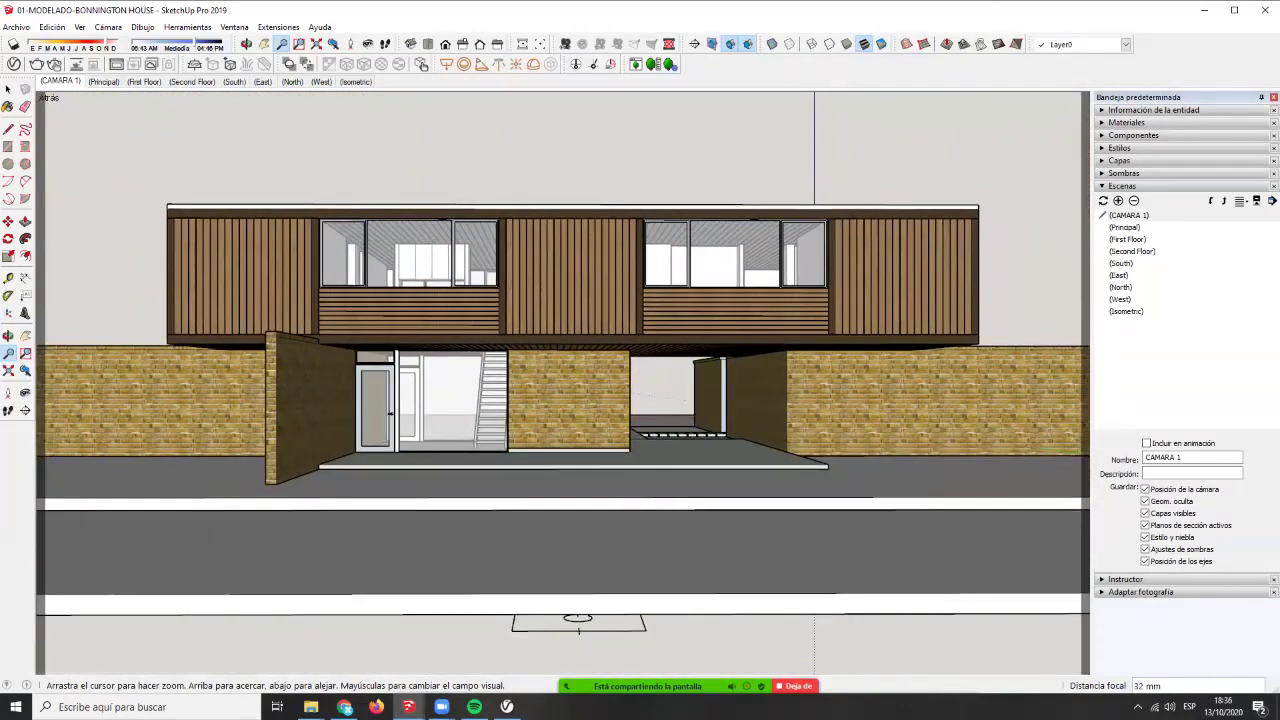
scroll(563, 383, "up", 4, "shift")
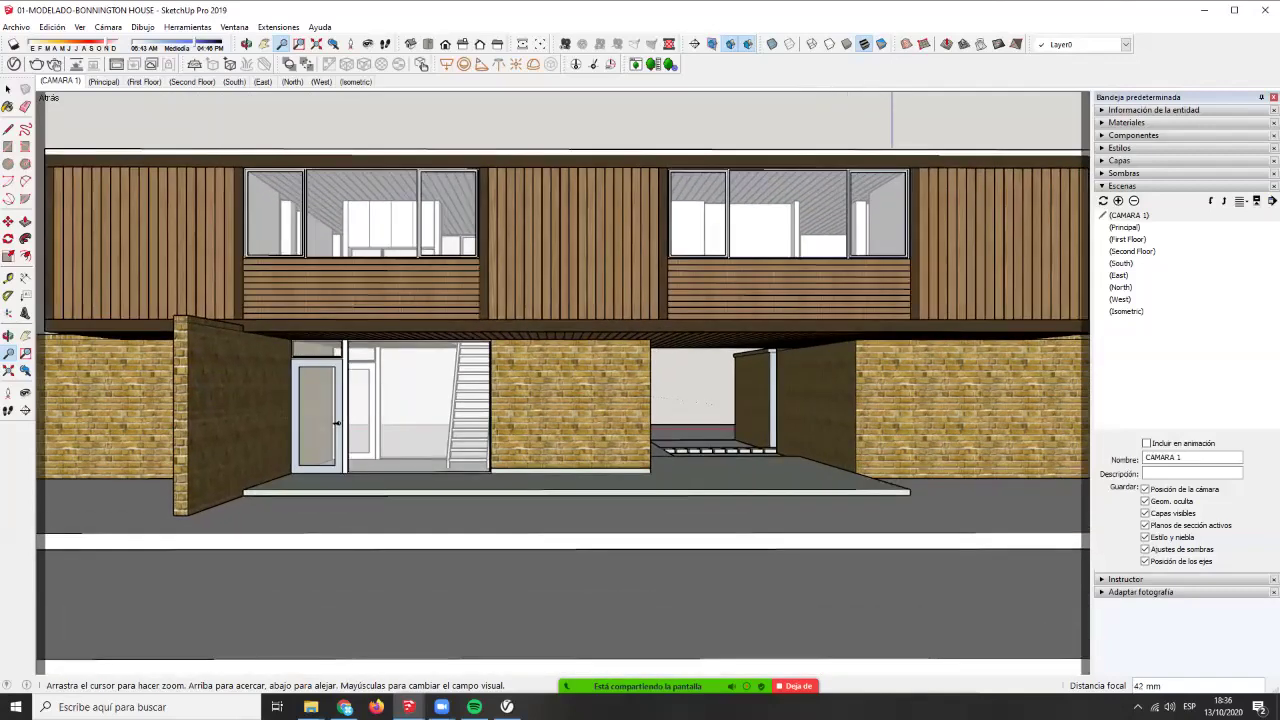
scroll(563, 383, "down", 5)
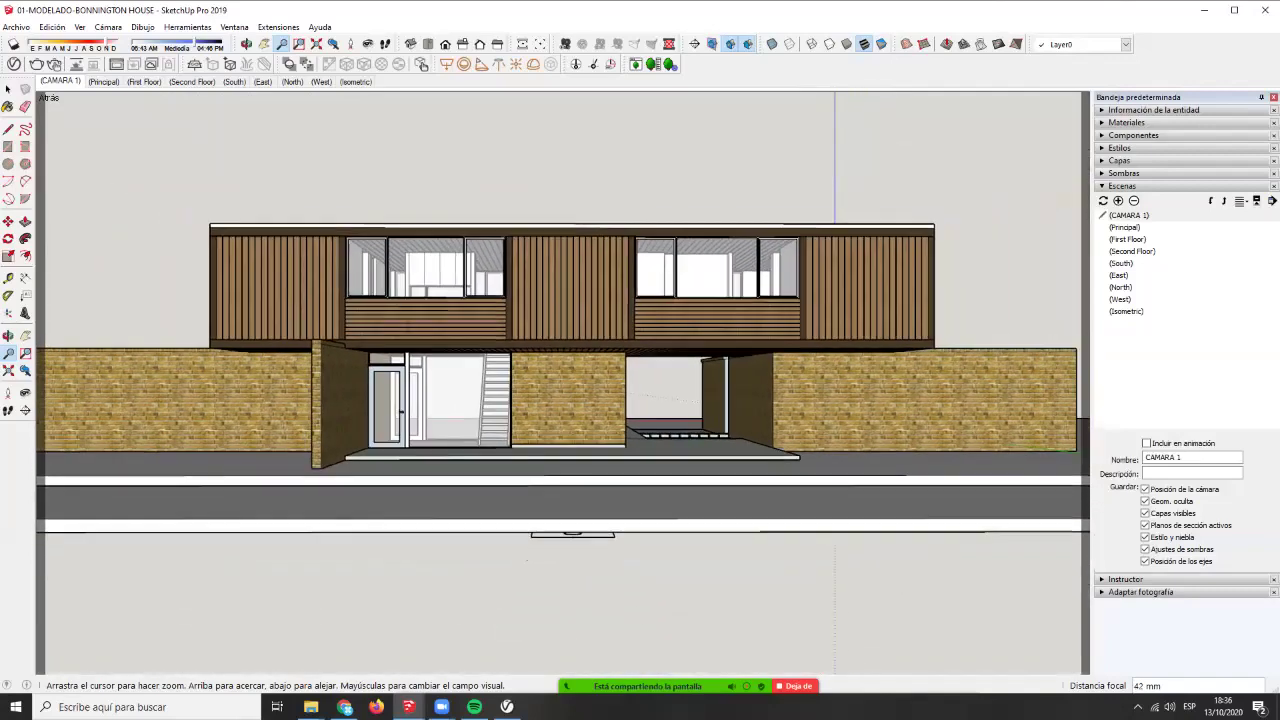
scroll(563, 383, "down", 2)
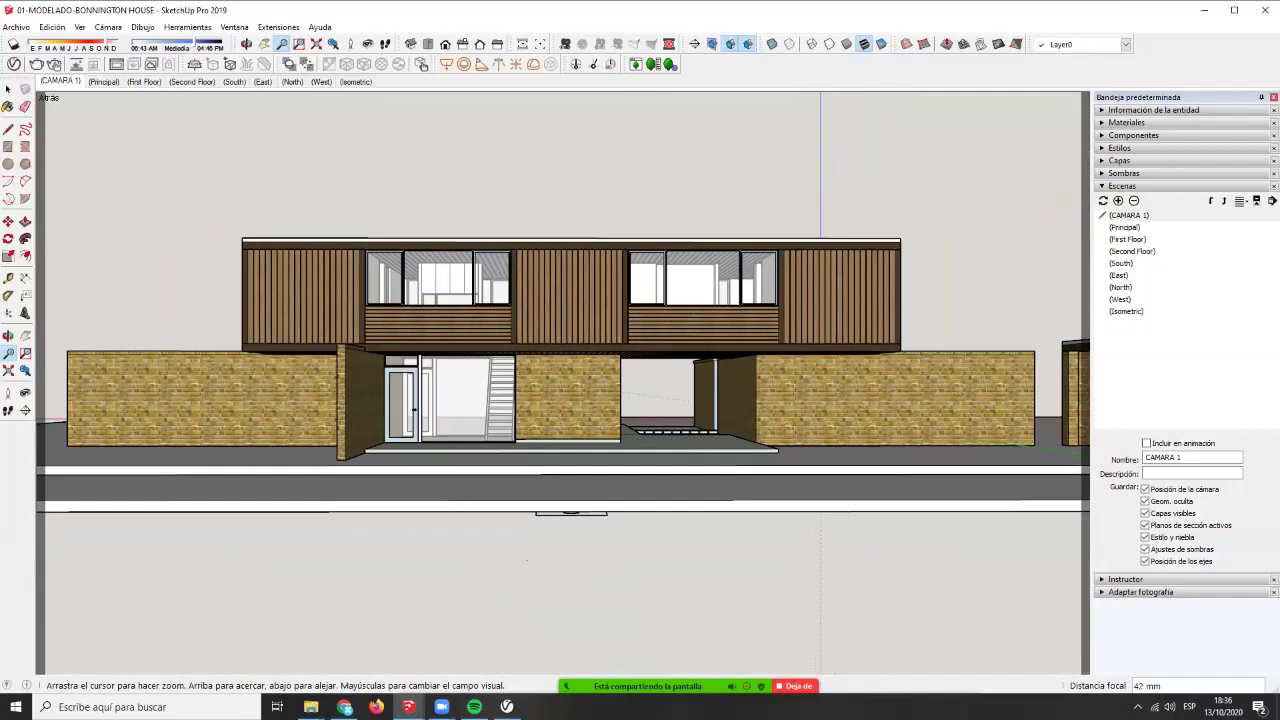
- Frame the front facade and its side walls with a focal length of about 48 mm, and update the CAMARA 1 scene
left_click_drag(527, 560, 527, 433, "shift")
mouse_move(563, 345)
left_mouse_down()
mouse_move(563, 390)
mouse_move(563, 370)
left_mouse_up()
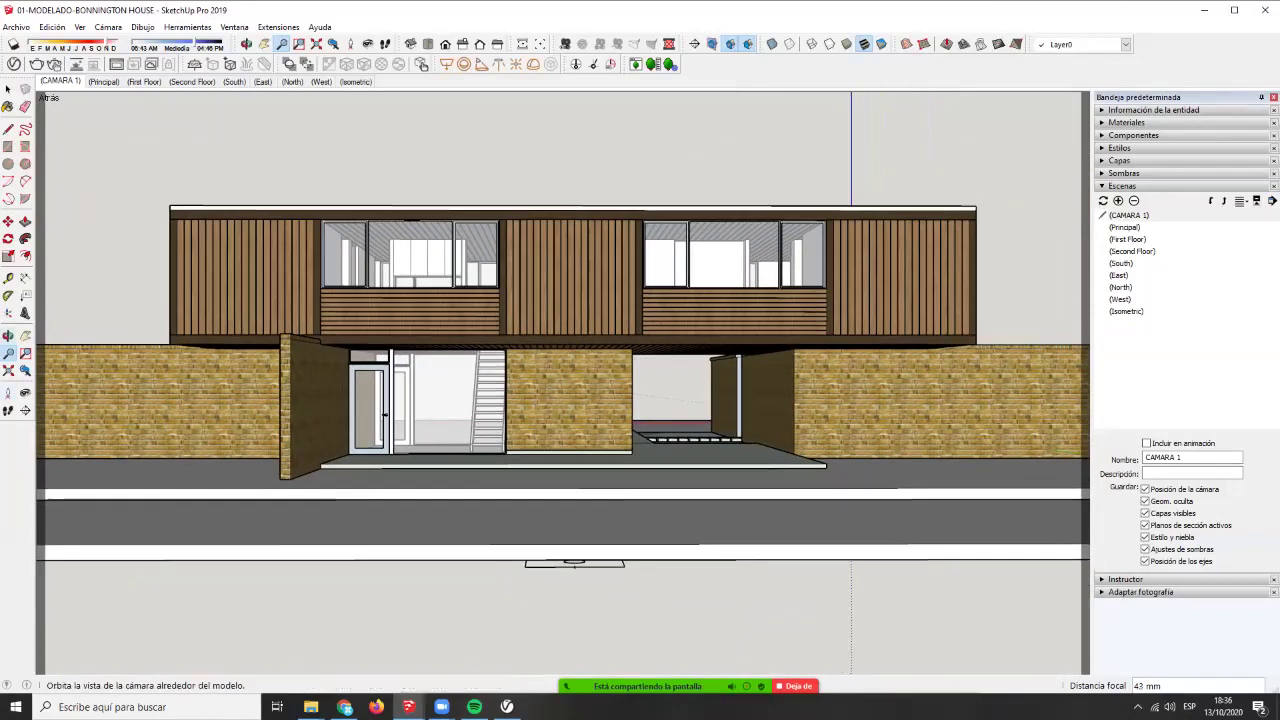
left_click(25, 335)
left_click_drag(563, 383, 558, 410)
key("z")
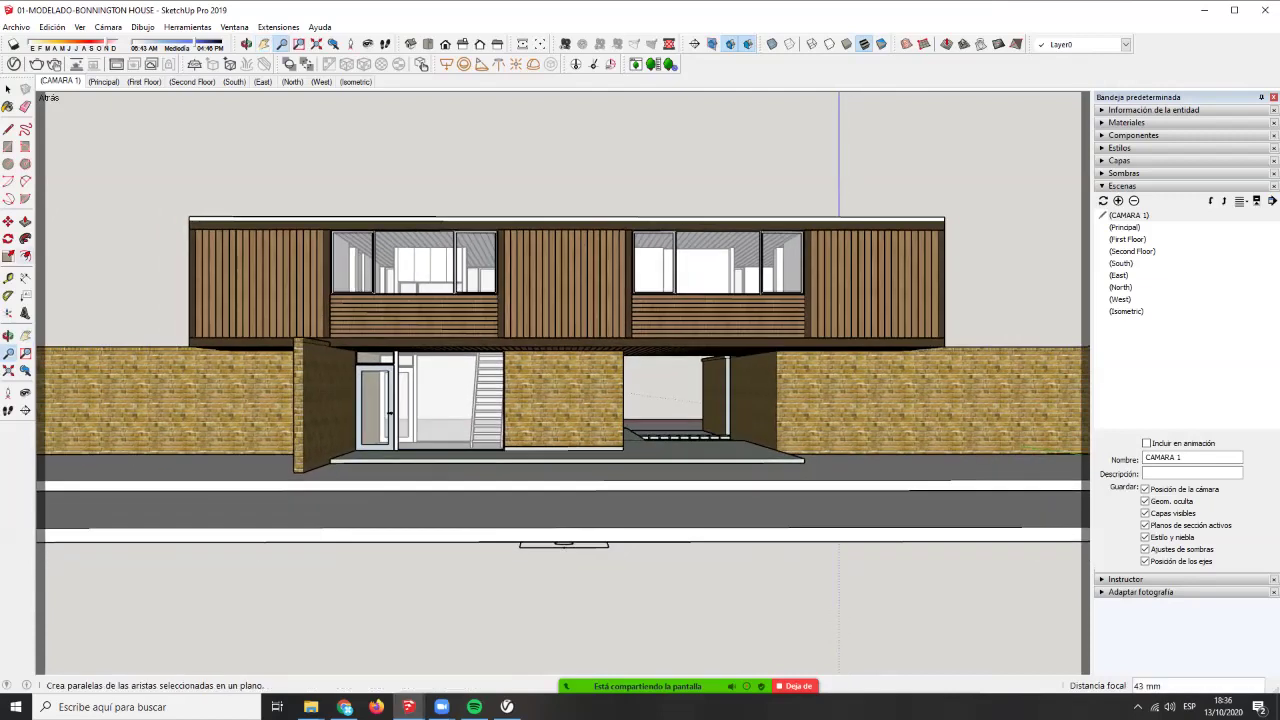
left_click_drag(563, 330, 563, 410)
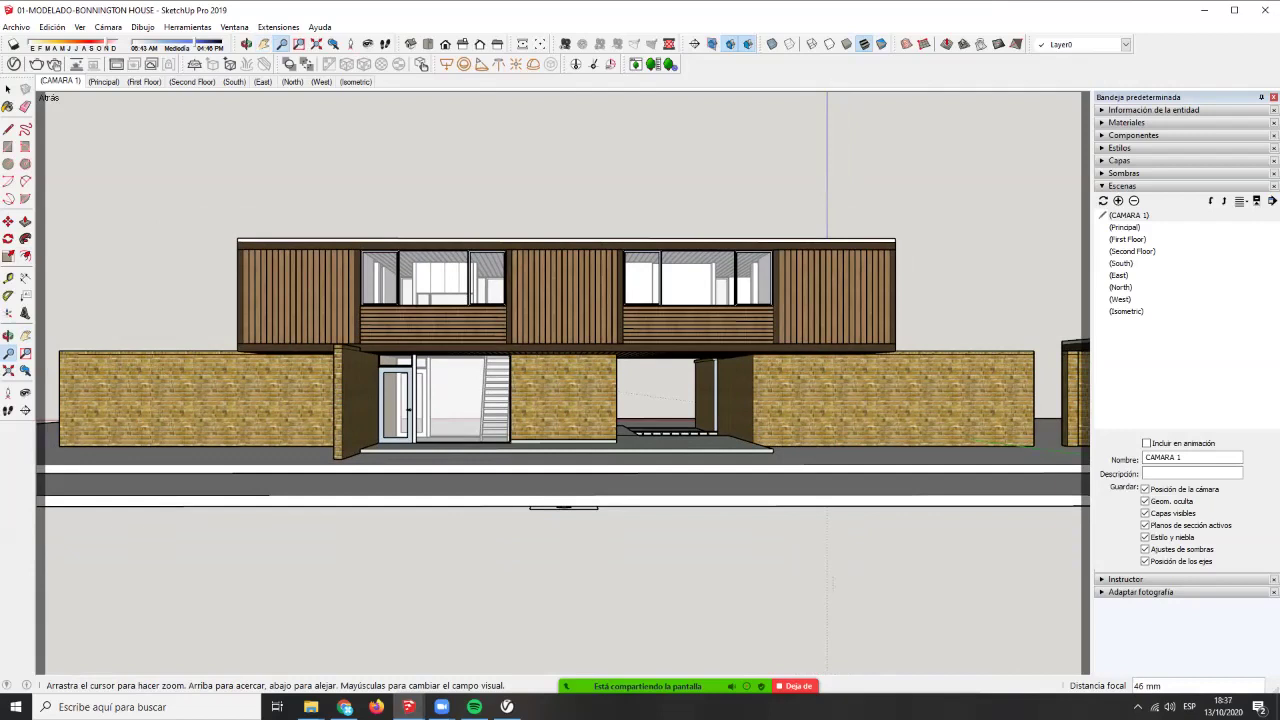
left_click_drag(563, 507, 563, 489, "shift")
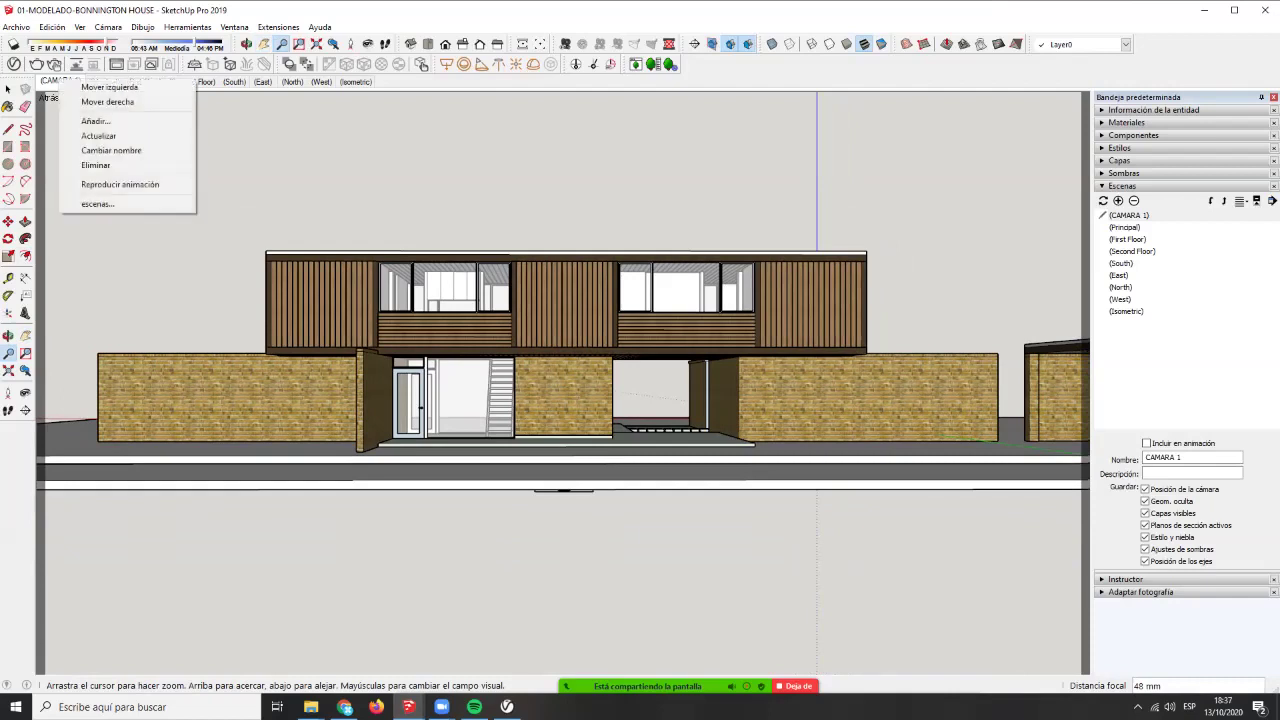
left_click(100, 135)
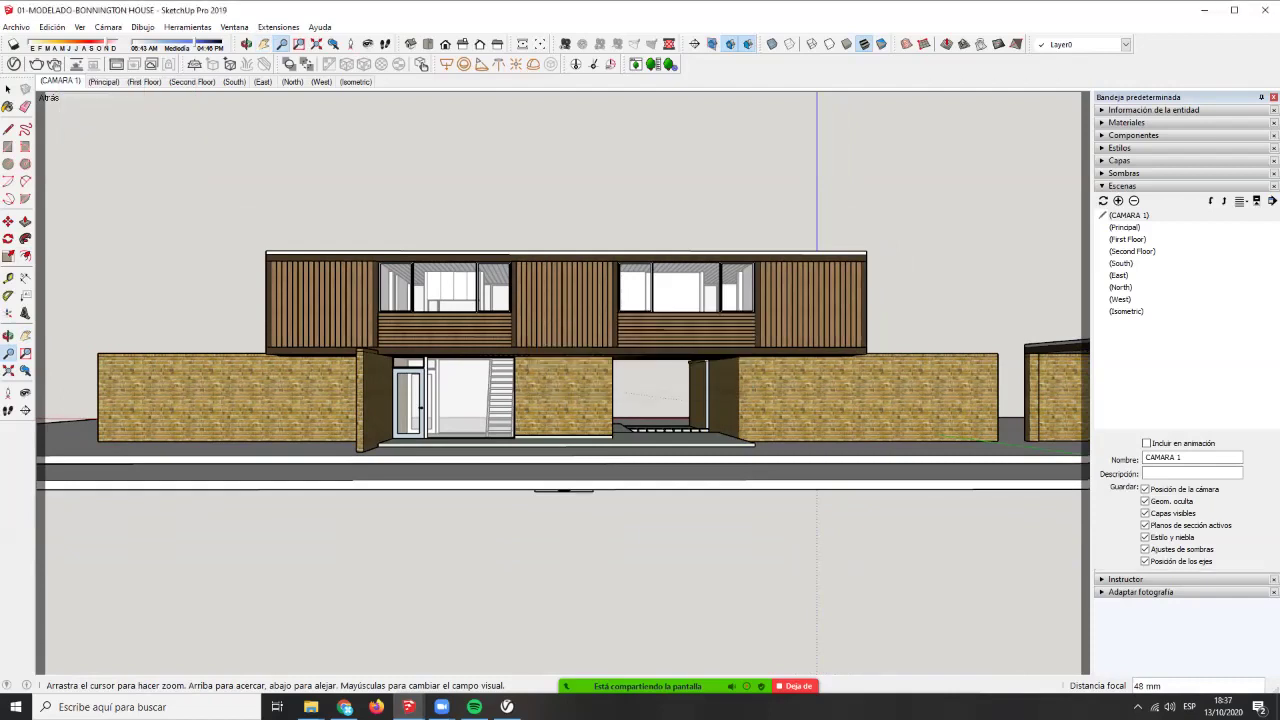
- Check the saved CAMARA 1 view by switching to Principal and First Floor and returning to it each time
left_click(103, 81)
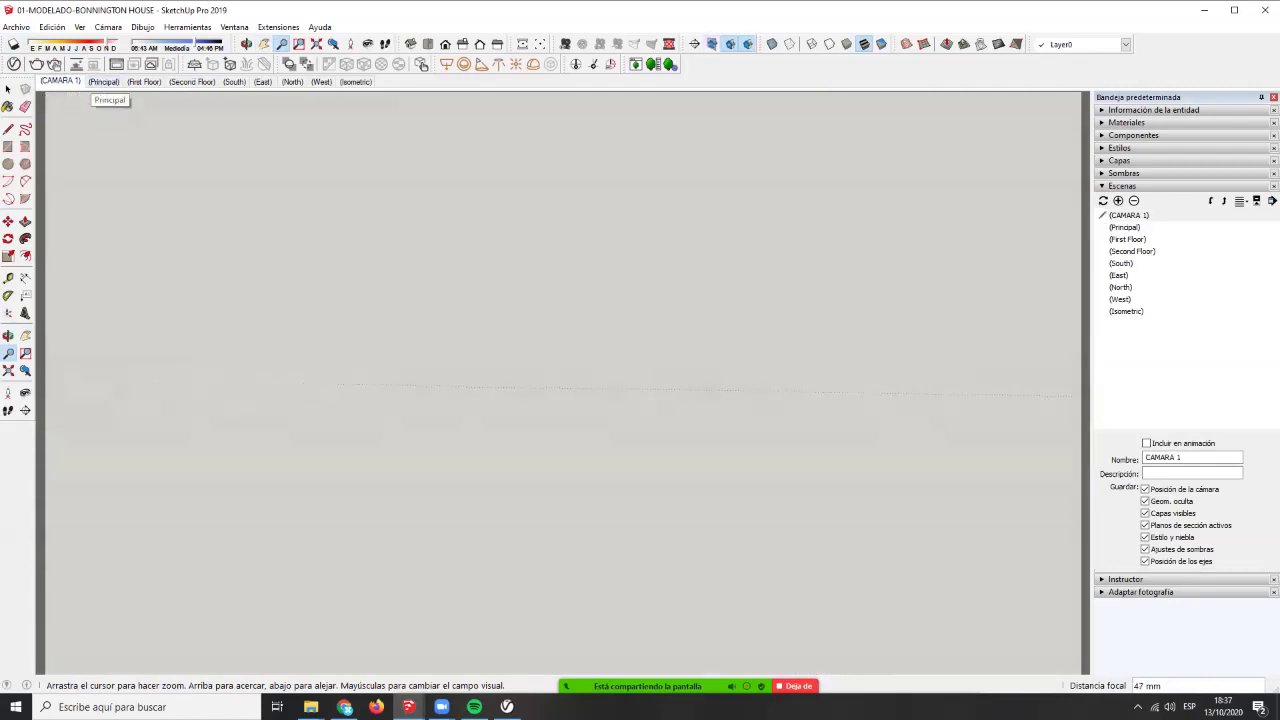
left_click(100, 82)
left_click(62, 82)
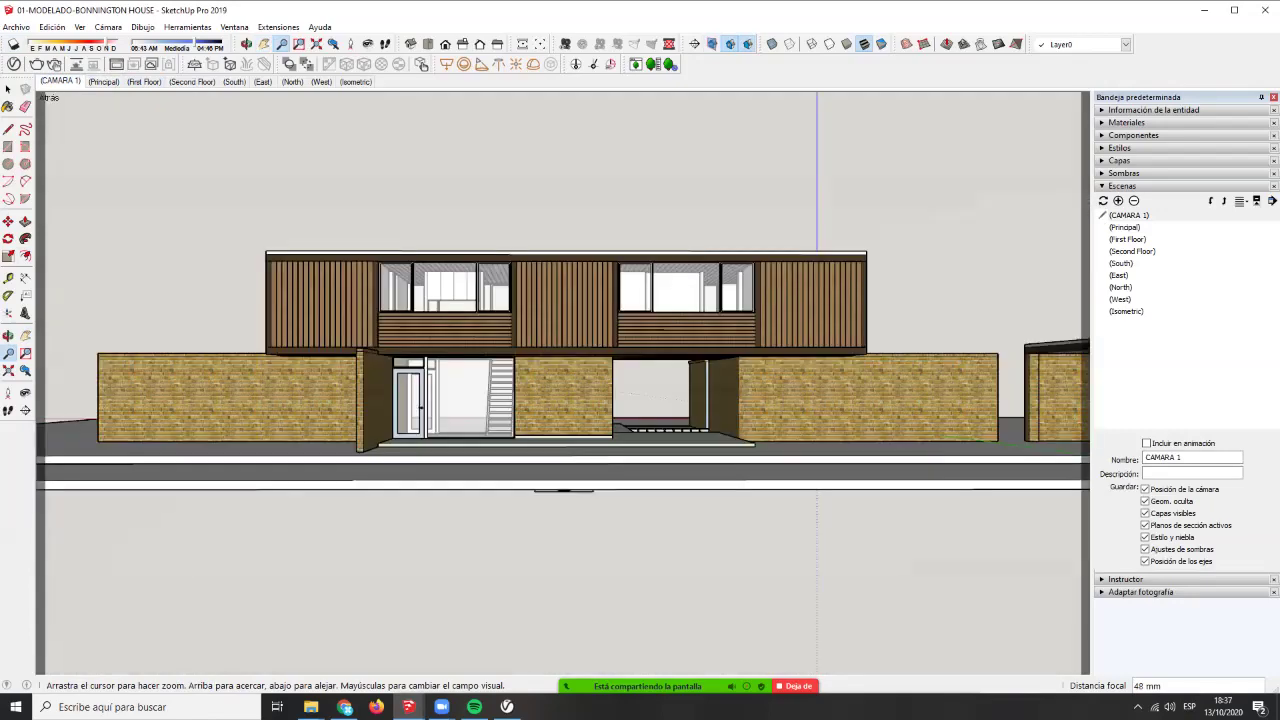
left_click(144, 82)
left_click(61, 82)
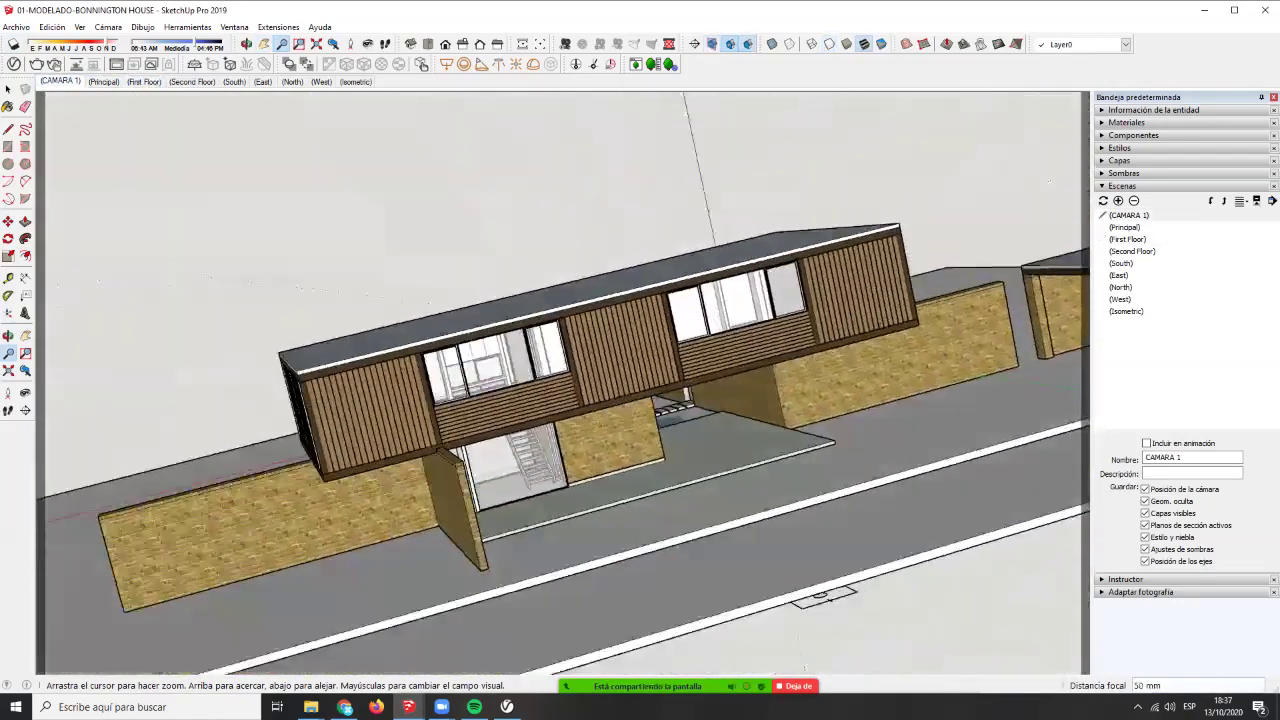
left_click(1131, 251)
left_click(1120, 299)
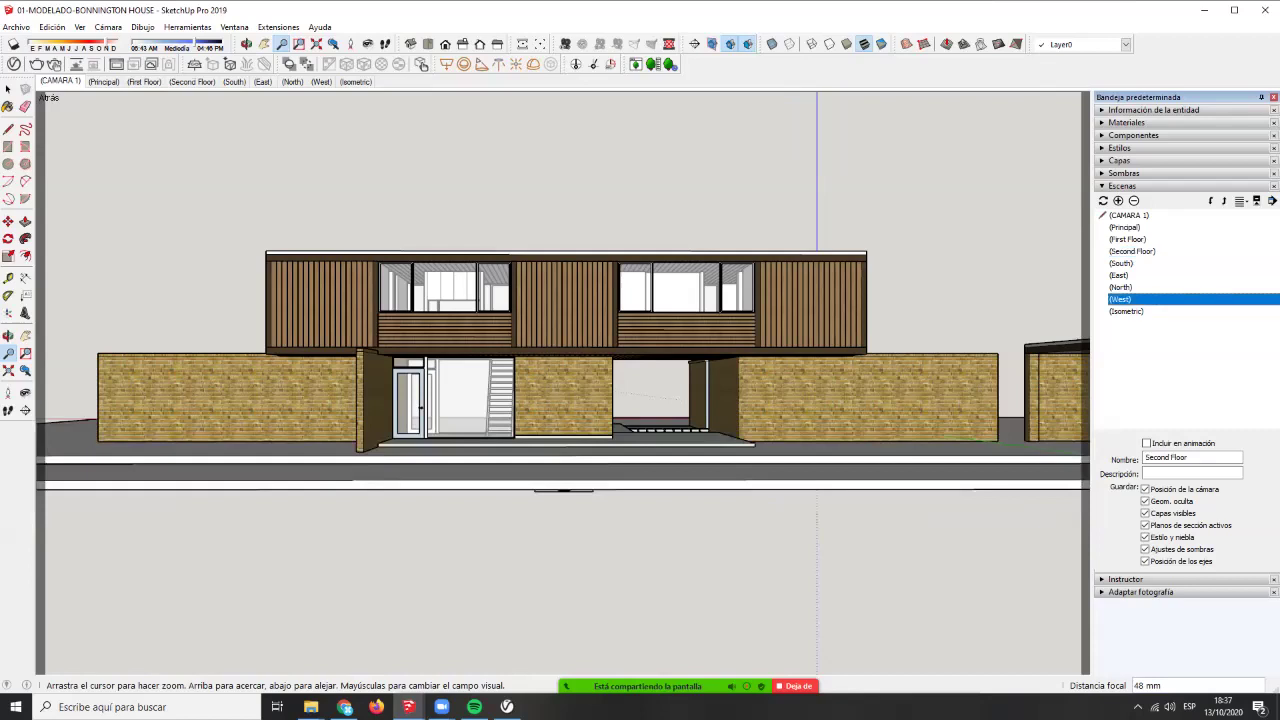
left_click(1127, 239)
left_click(1124, 227)
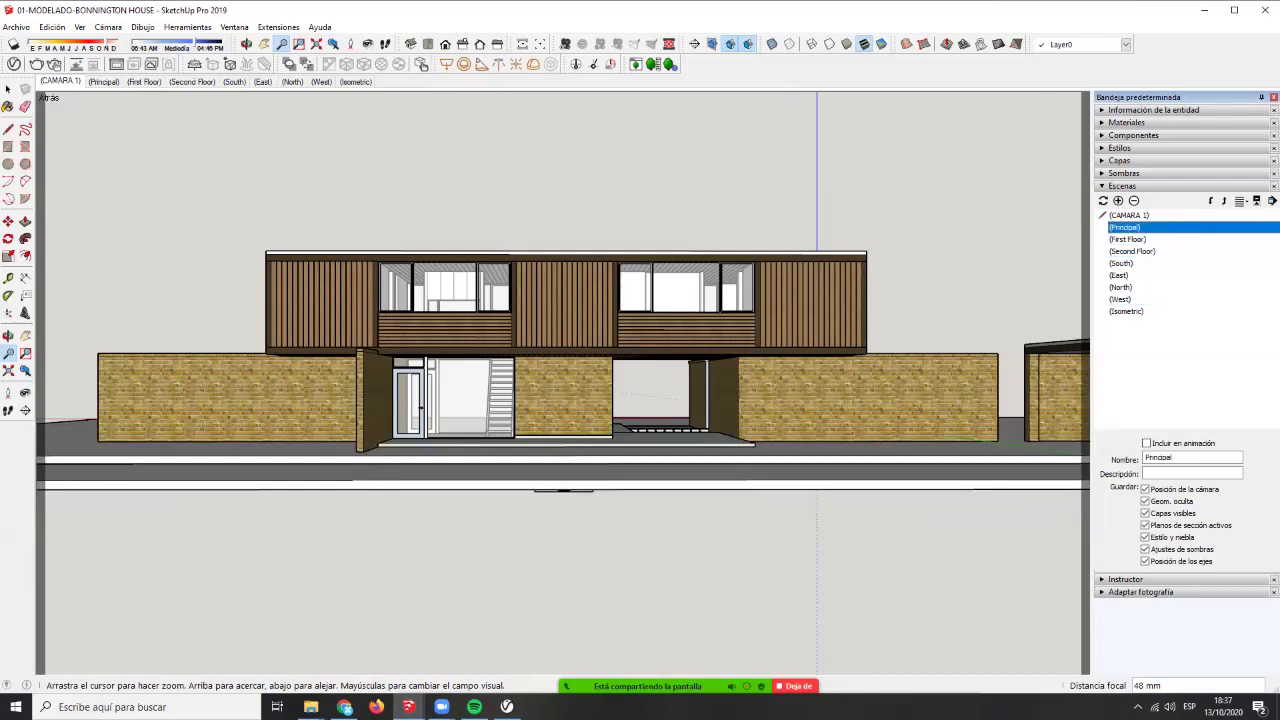
left_click(1129, 215)
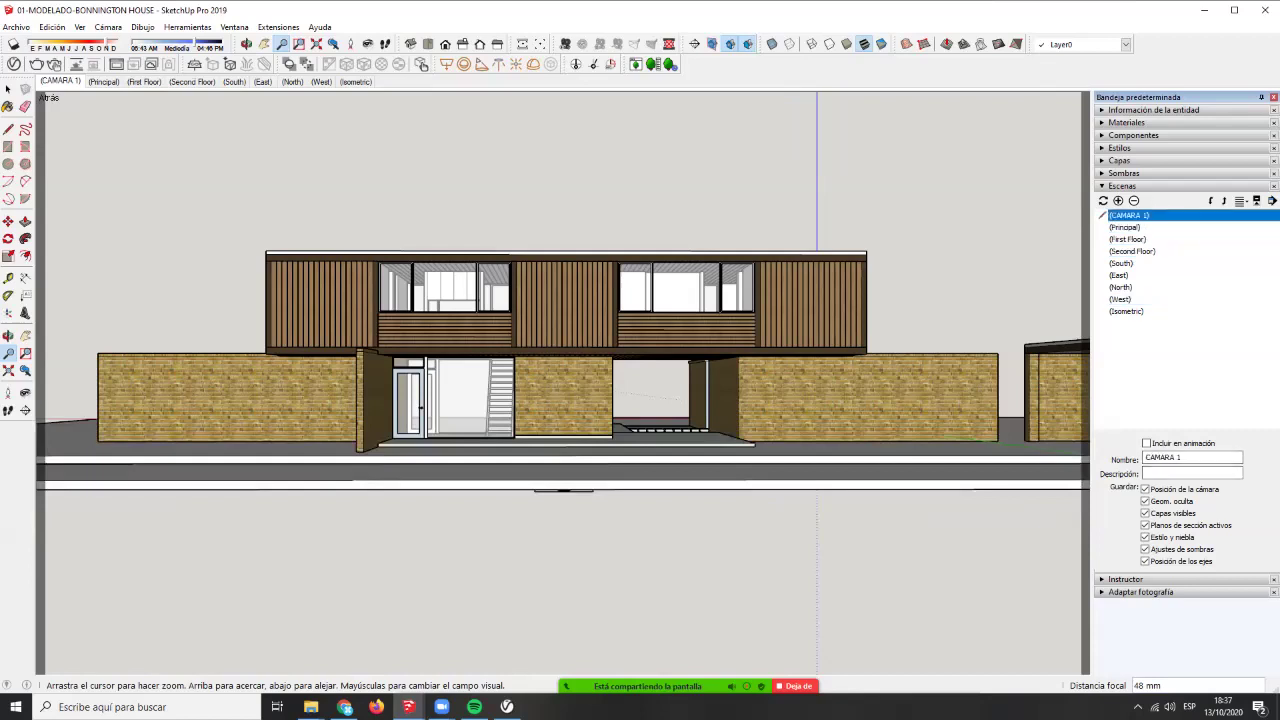
left_click(1147, 443)
left_click(1124, 227)
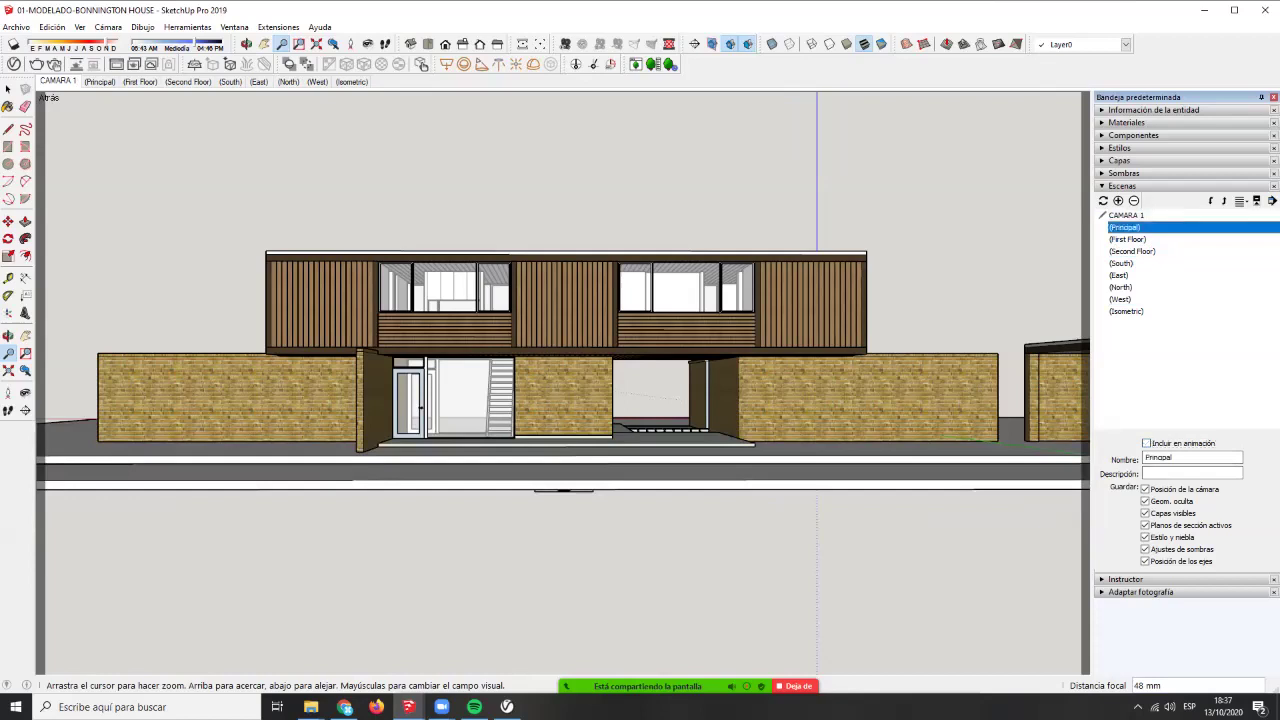
left_click(1134, 201)
left_click(682, 384)
left_click(1127, 215)
left_click(1124, 227)
left_click(1147, 443)
left_click(1127, 215)
left_click(1122, 227)
left_click(1147, 443)
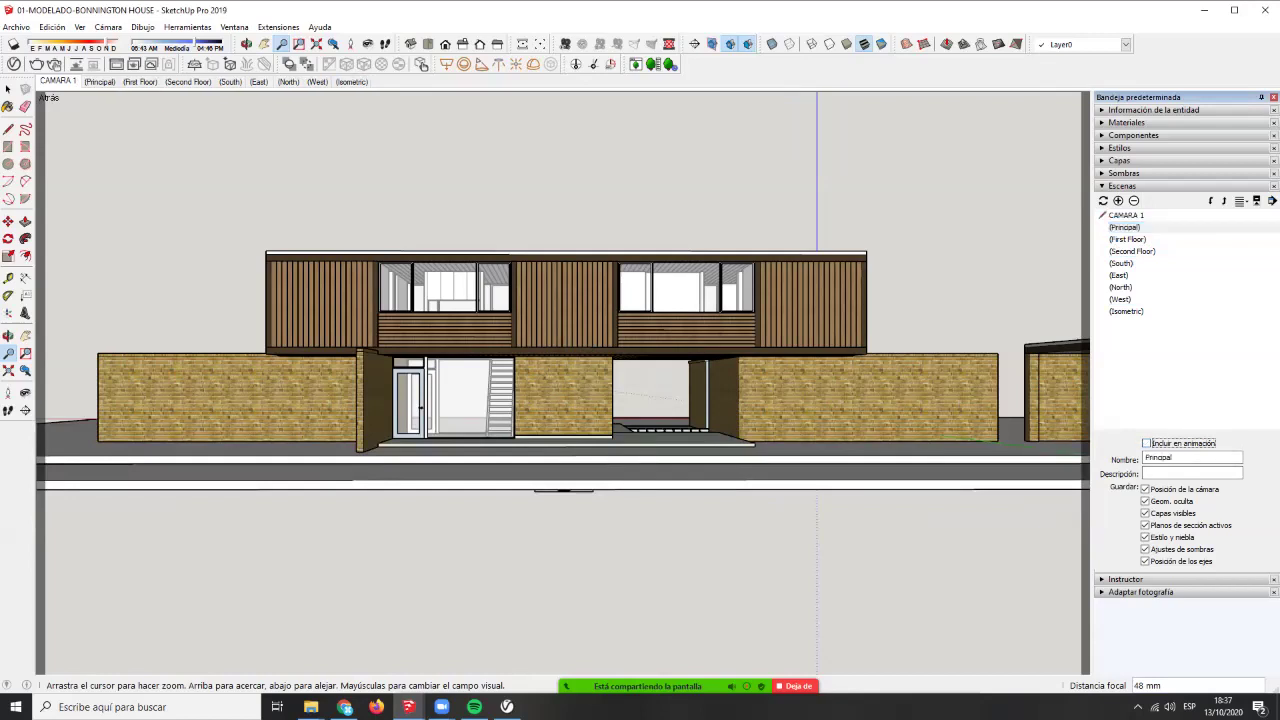
left_click(1127, 215)
left_click(1147, 443)
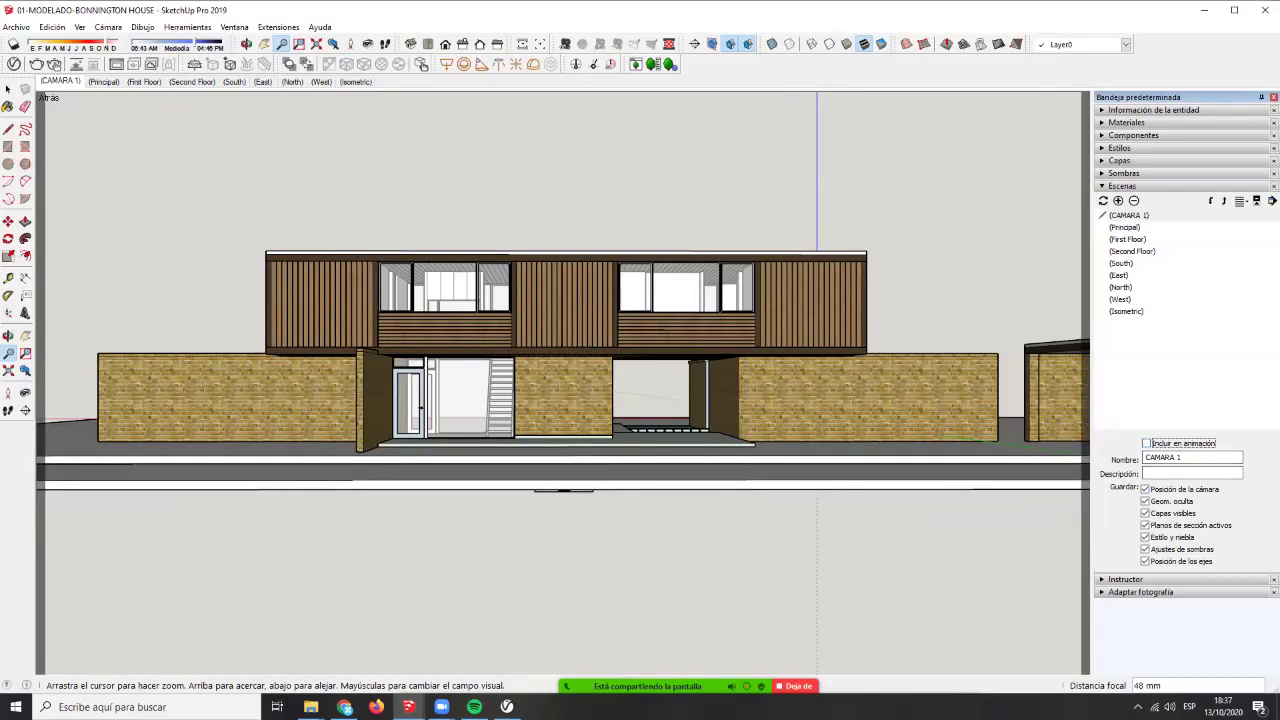
- Disable scene transitions in the model's animation settings after switching between Principal and CAMARA 1
left_click(104, 82)
left_click(60, 82)
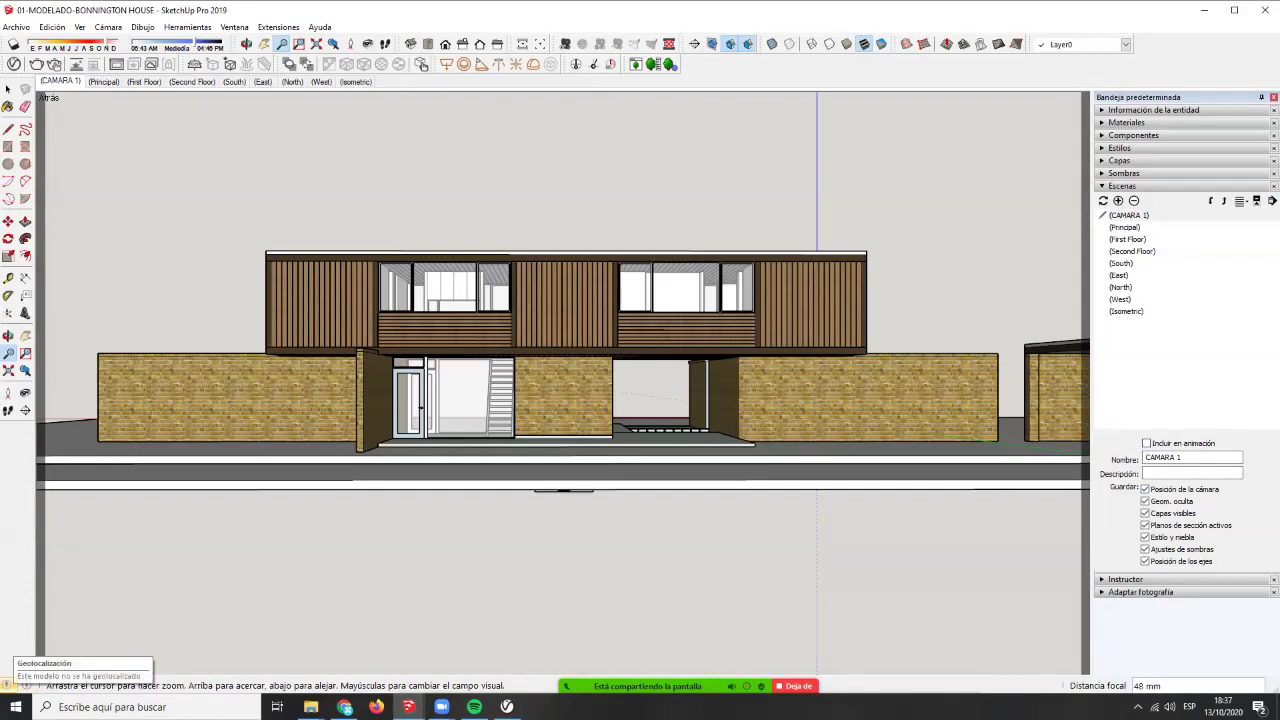
left_click(9, 685)
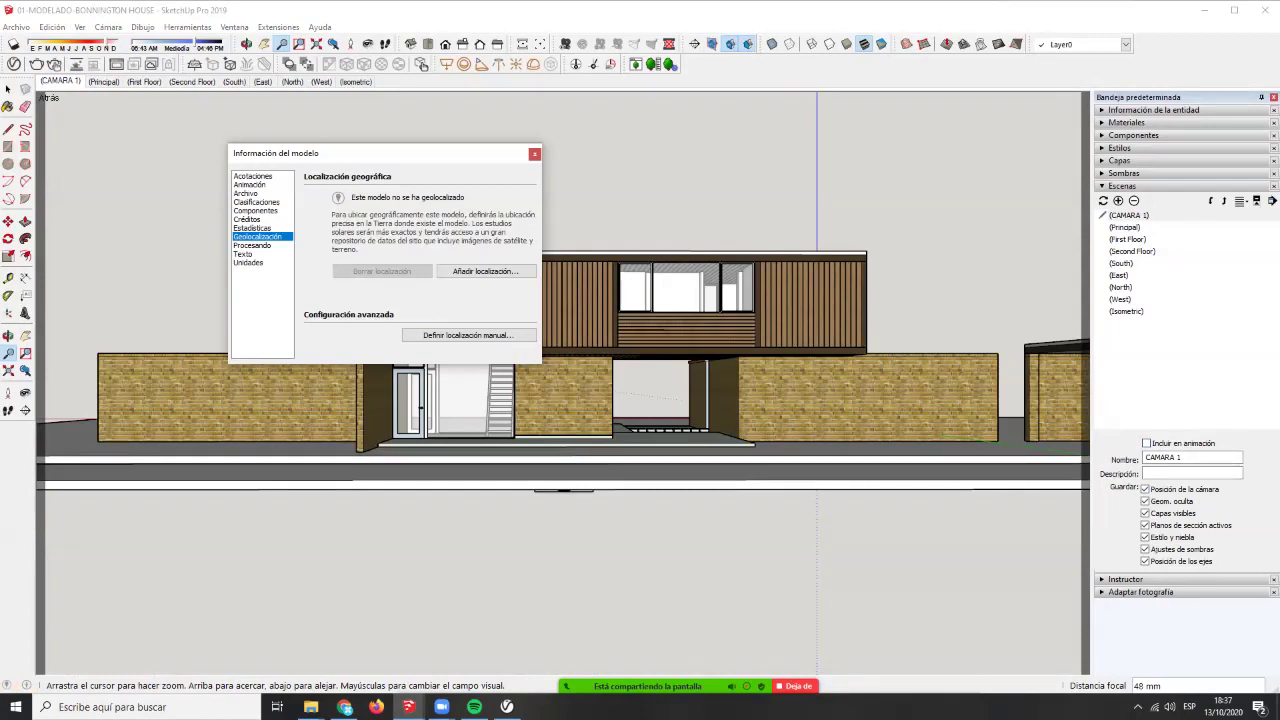
left_click(250, 185)
left_click(321, 194)
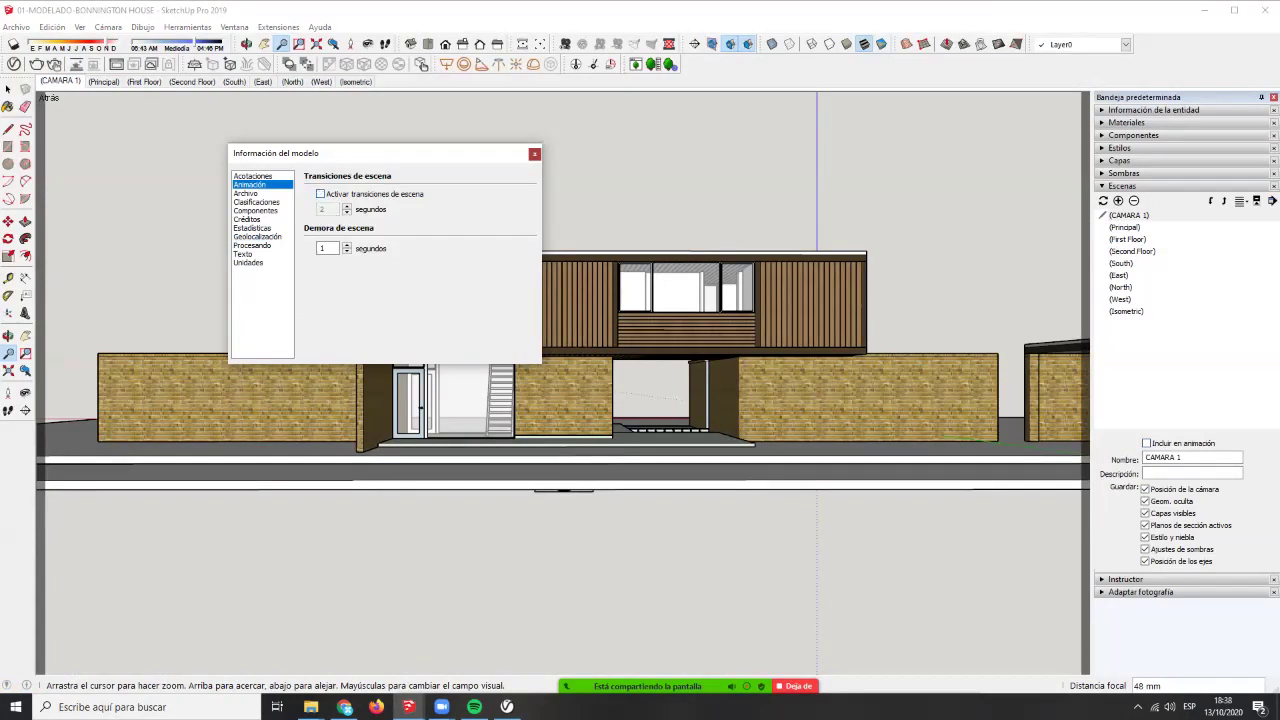
left_click(534, 153)
- Check the direct scene changes through Principal, Second Floor and East, ending on CAMARA 1
left_click(103, 81)
left_click(60, 82)
left_click(103, 82)
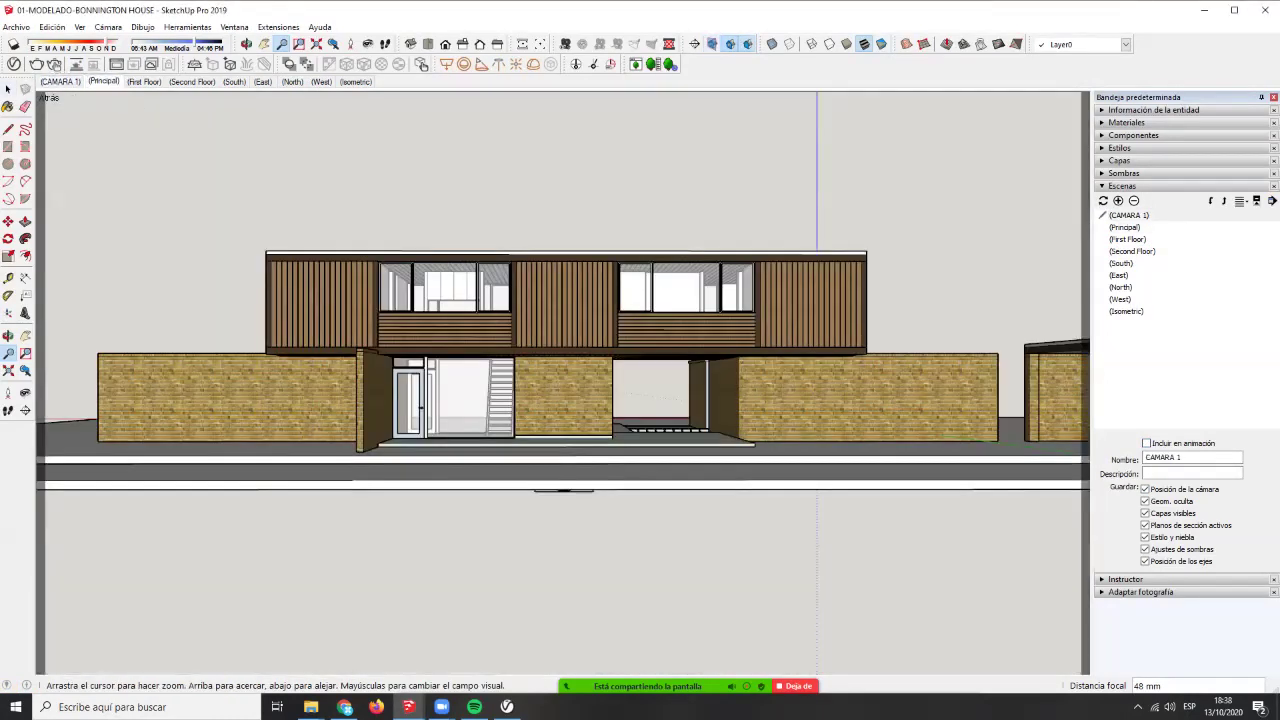
left_click(60, 82)
left_click(192, 82)
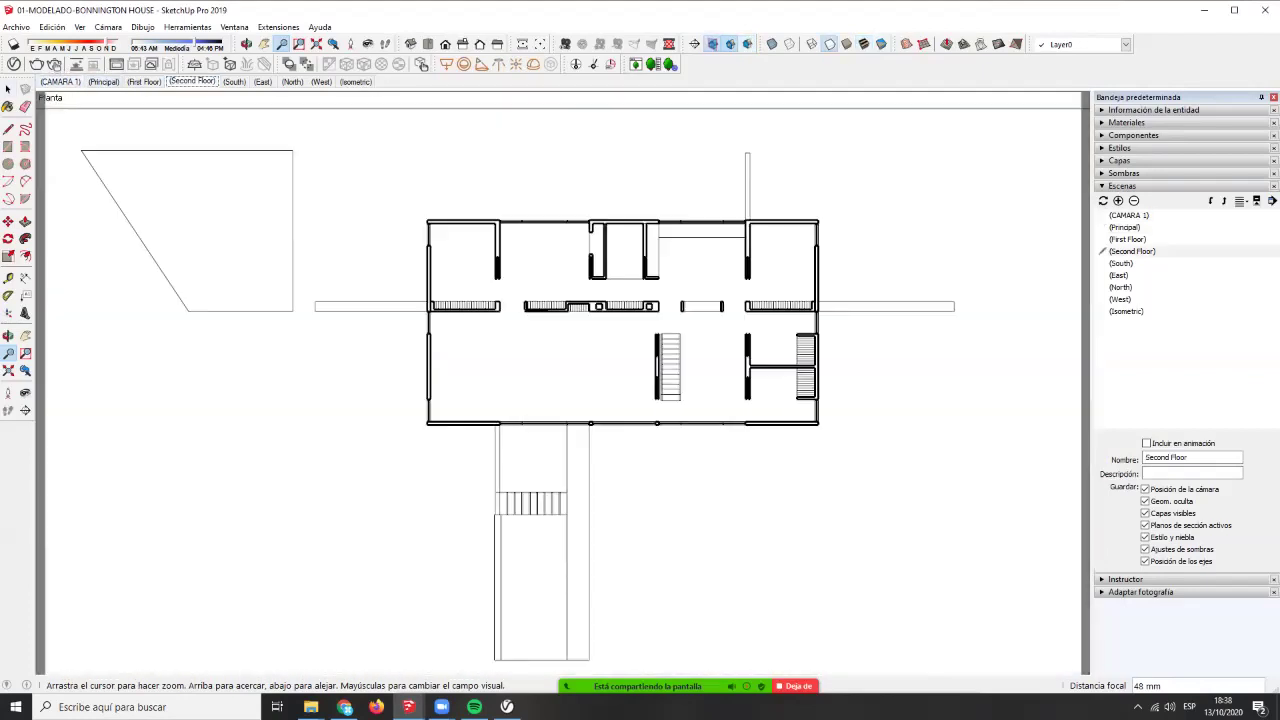
left_click(262, 82)
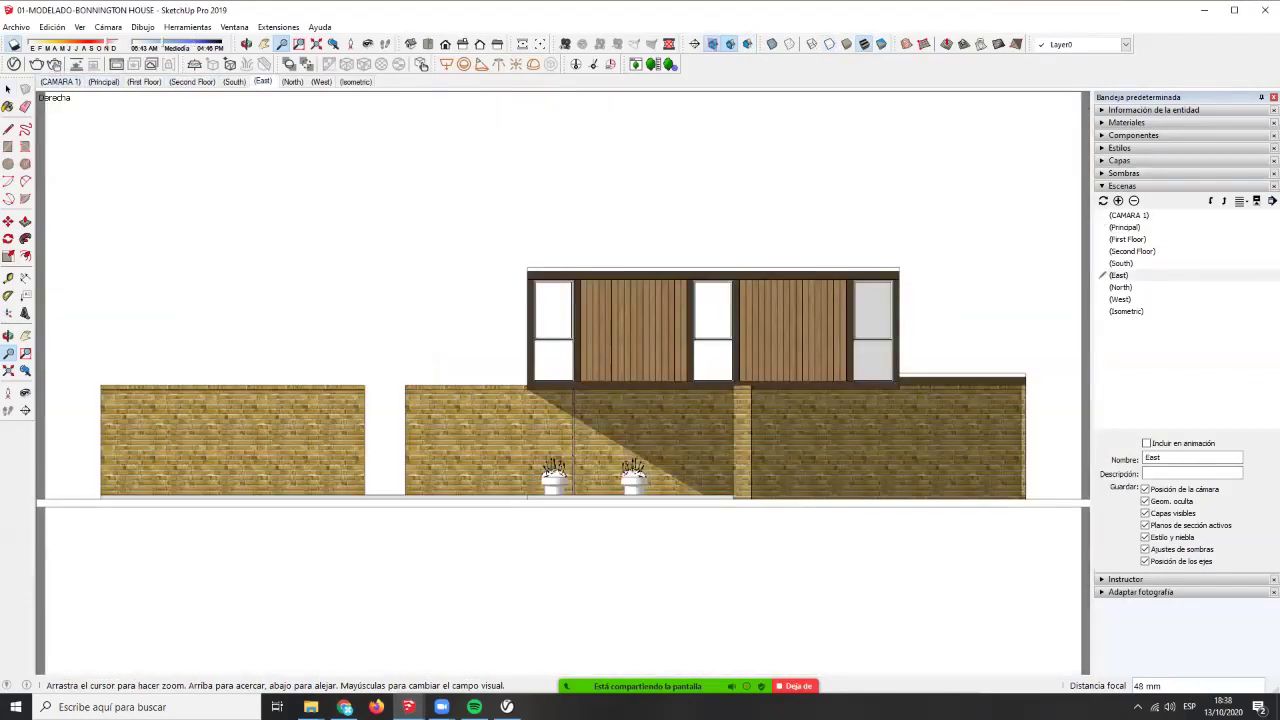
left_click(60, 82)
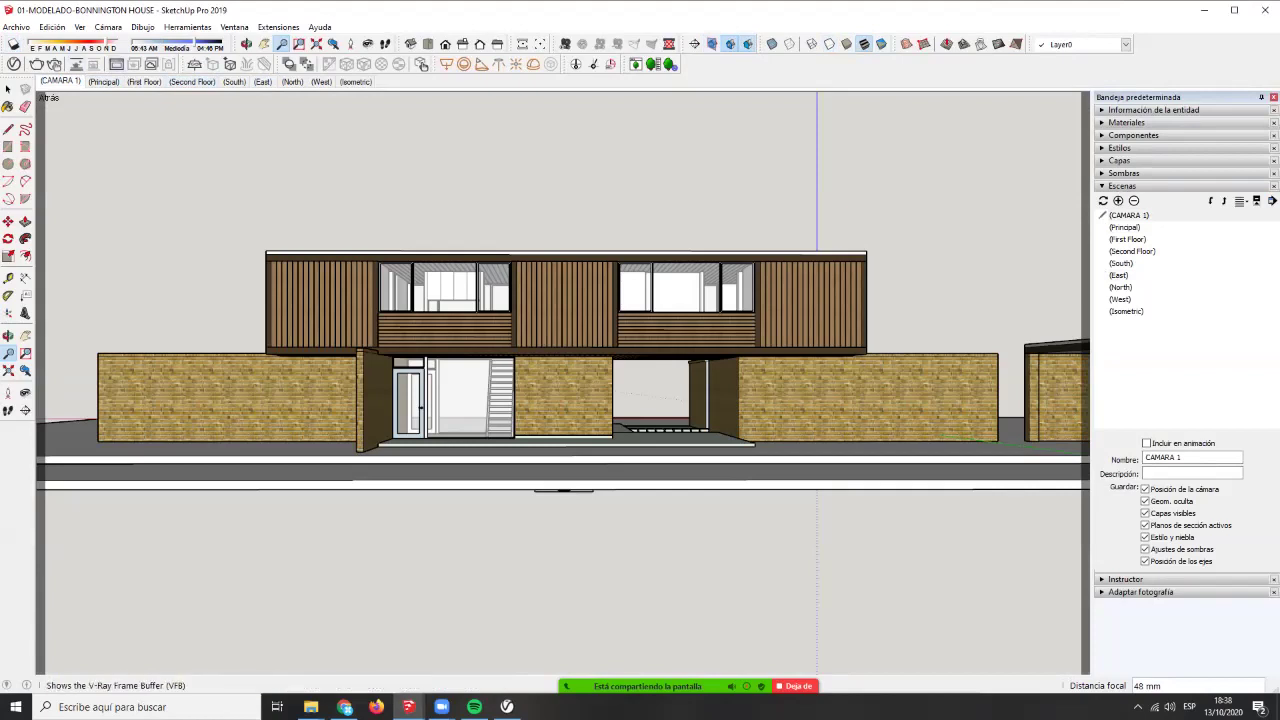
- Render the CAMARA 1 view at 800 x 450 from the V-Ray frame buffer
left_click(116, 64)
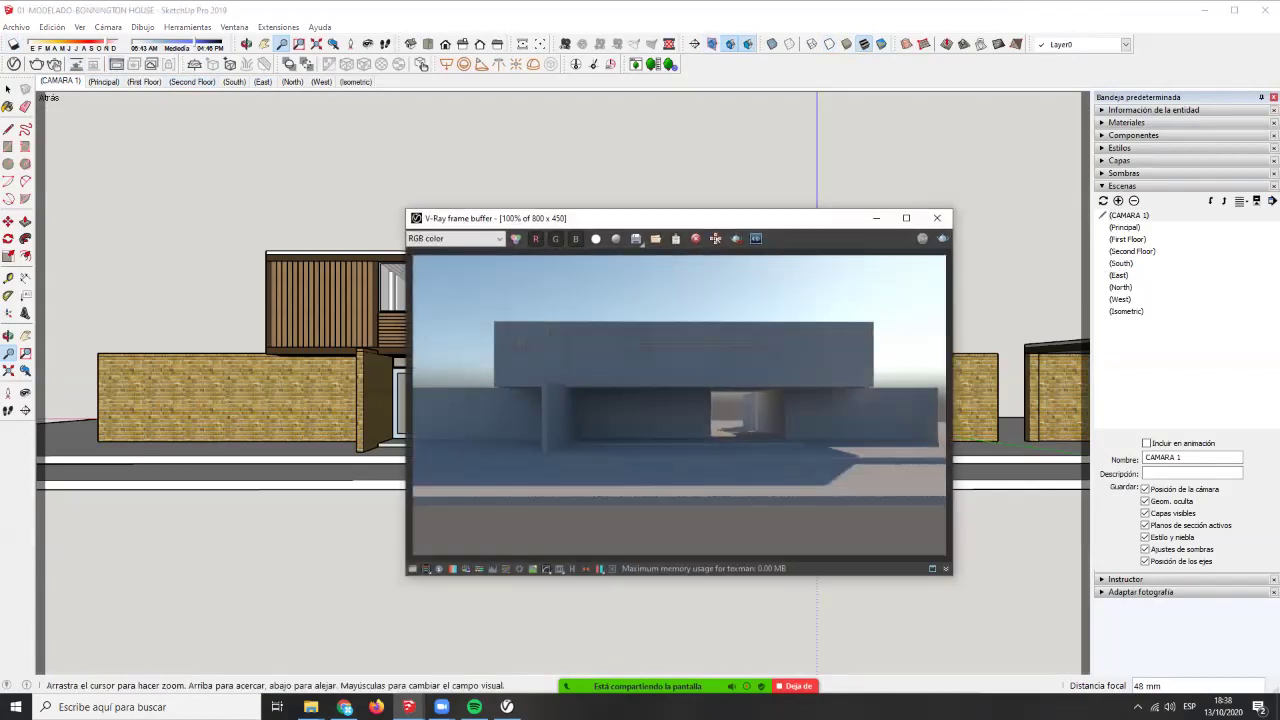
left_click(942, 238)
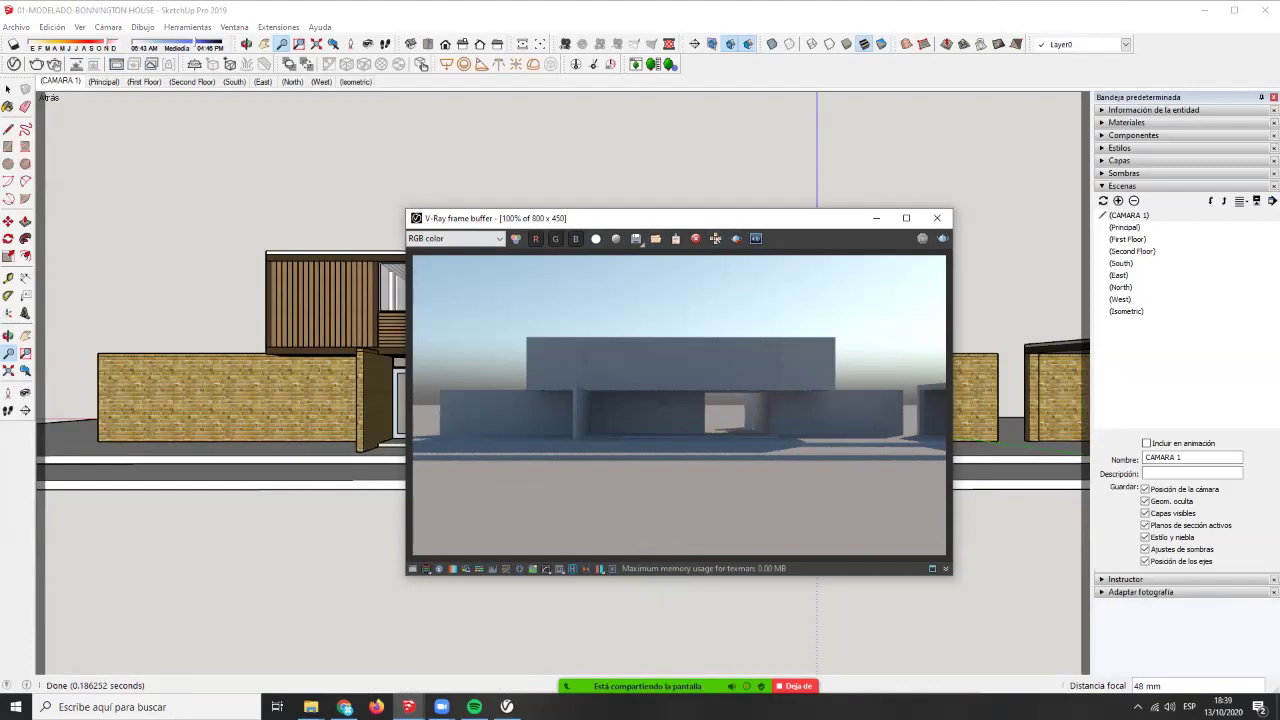
- Show the render history in the V-Ray frame buffer, look through the earlier renders and save the current render to it
left_click(572, 568)
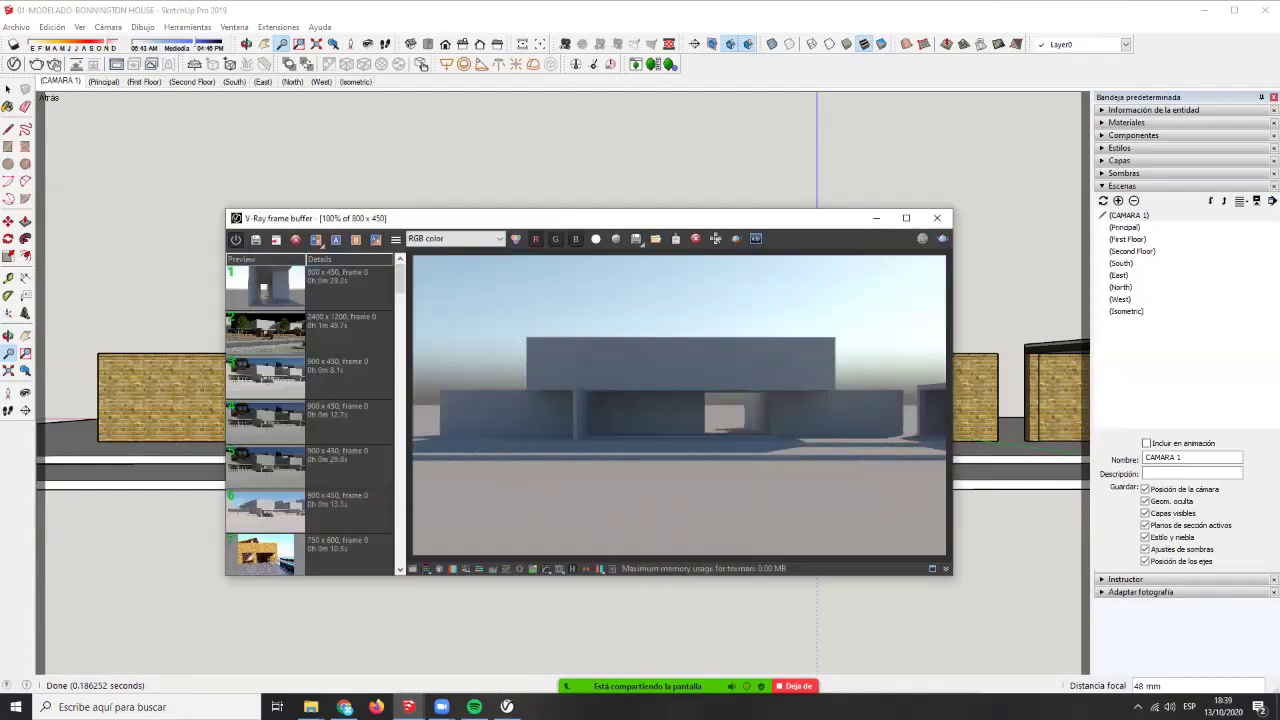
scroll(310, 420, "down", 10)
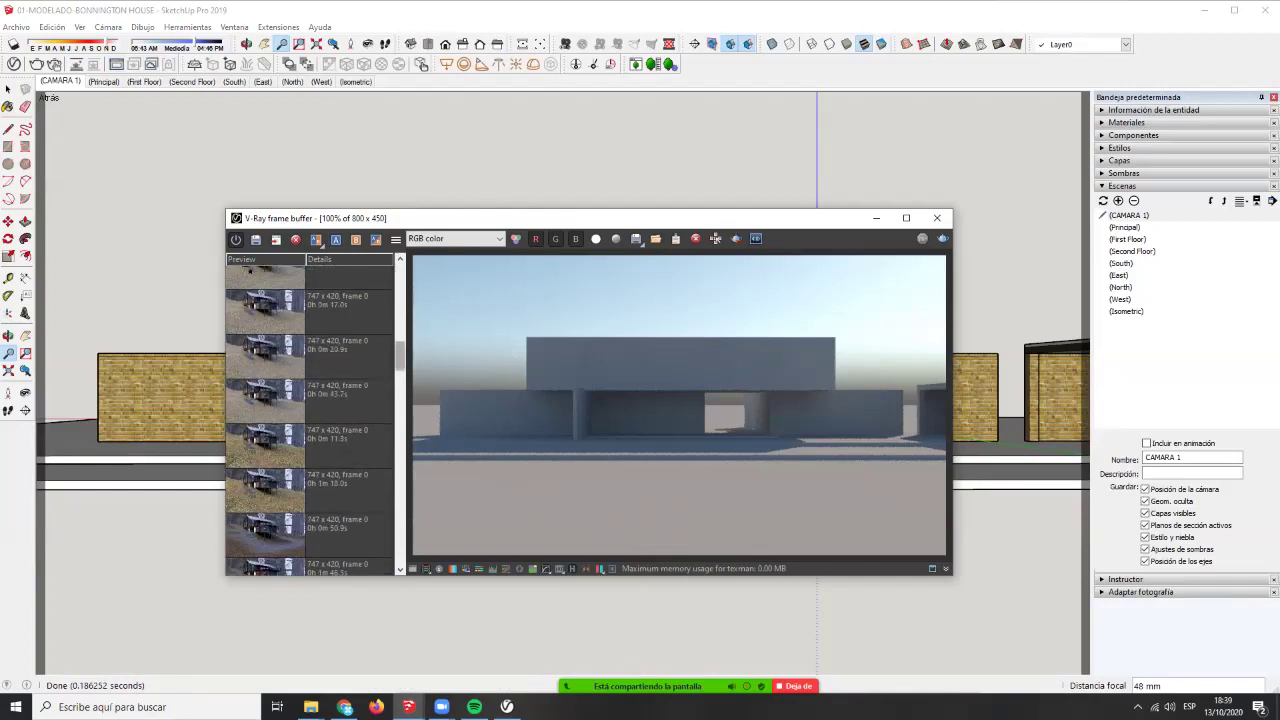
scroll(310, 420, "down", 8)
scroll(310, 420, "up", 2)
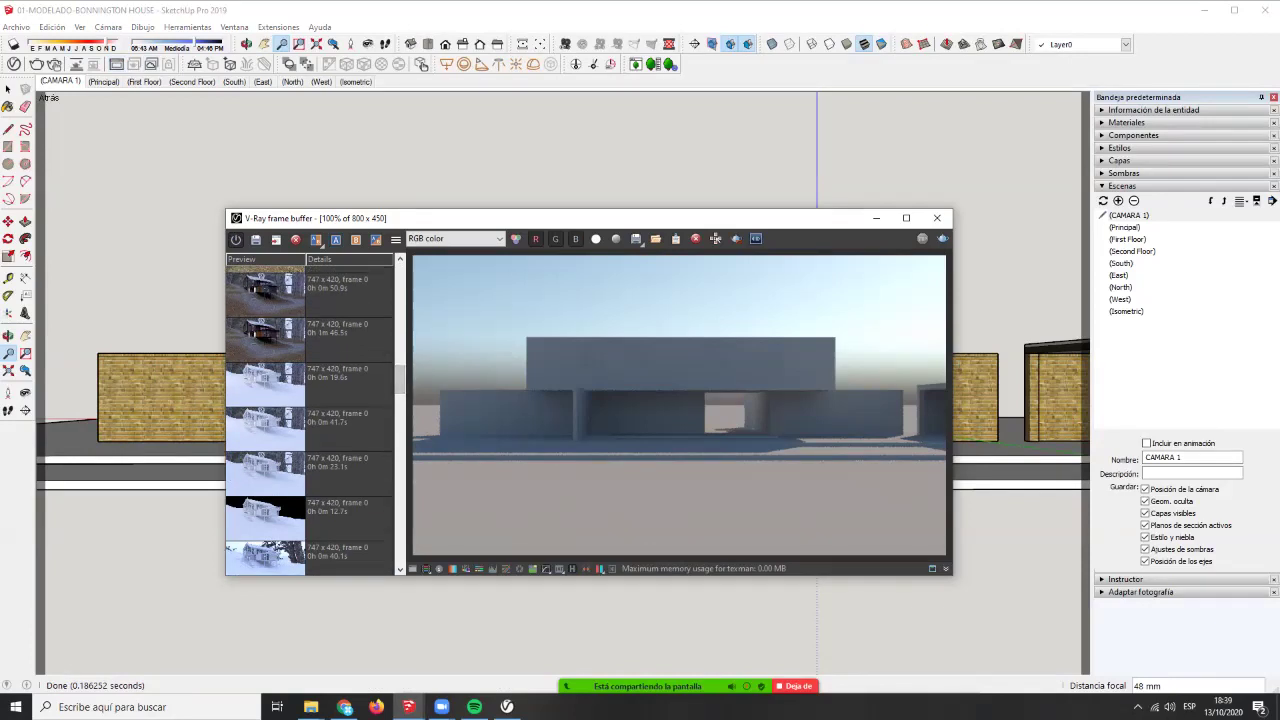
scroll(310, 420, "up", 6)
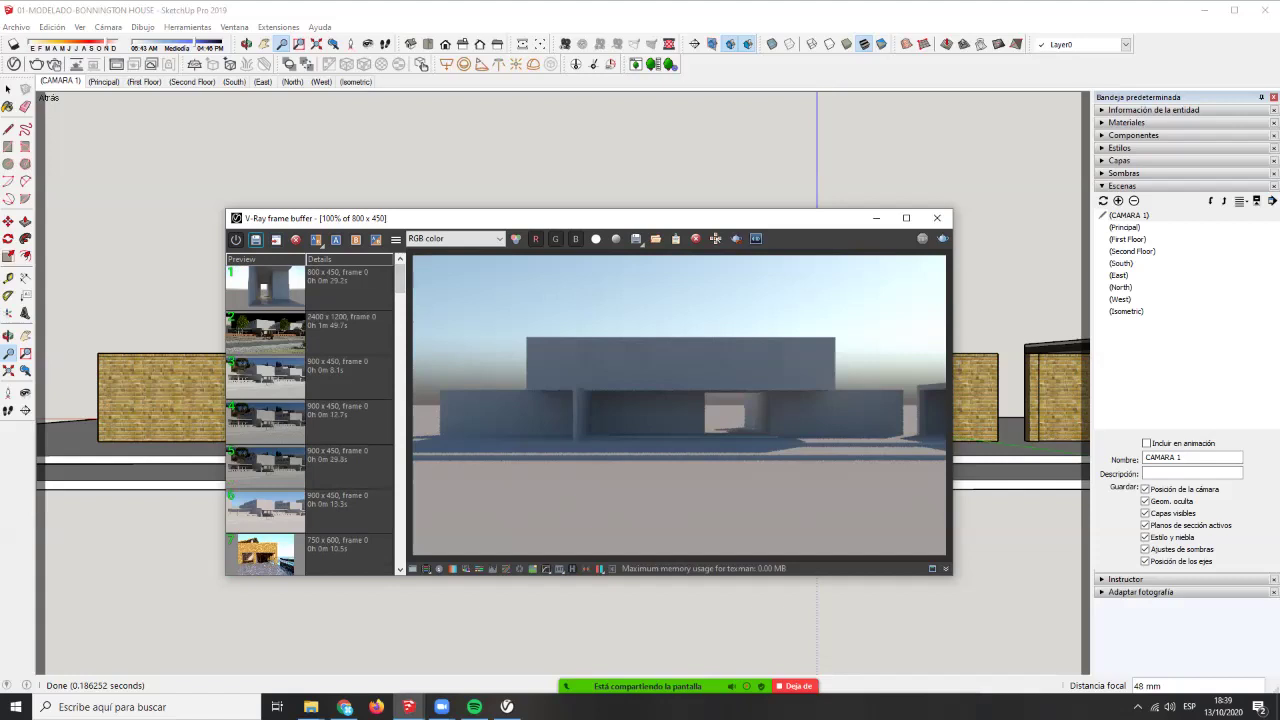
left_click(256, 239)
- Choose the desktop TUTORIAL folder as the render history directory and close the history settings
left_click(395, 239)
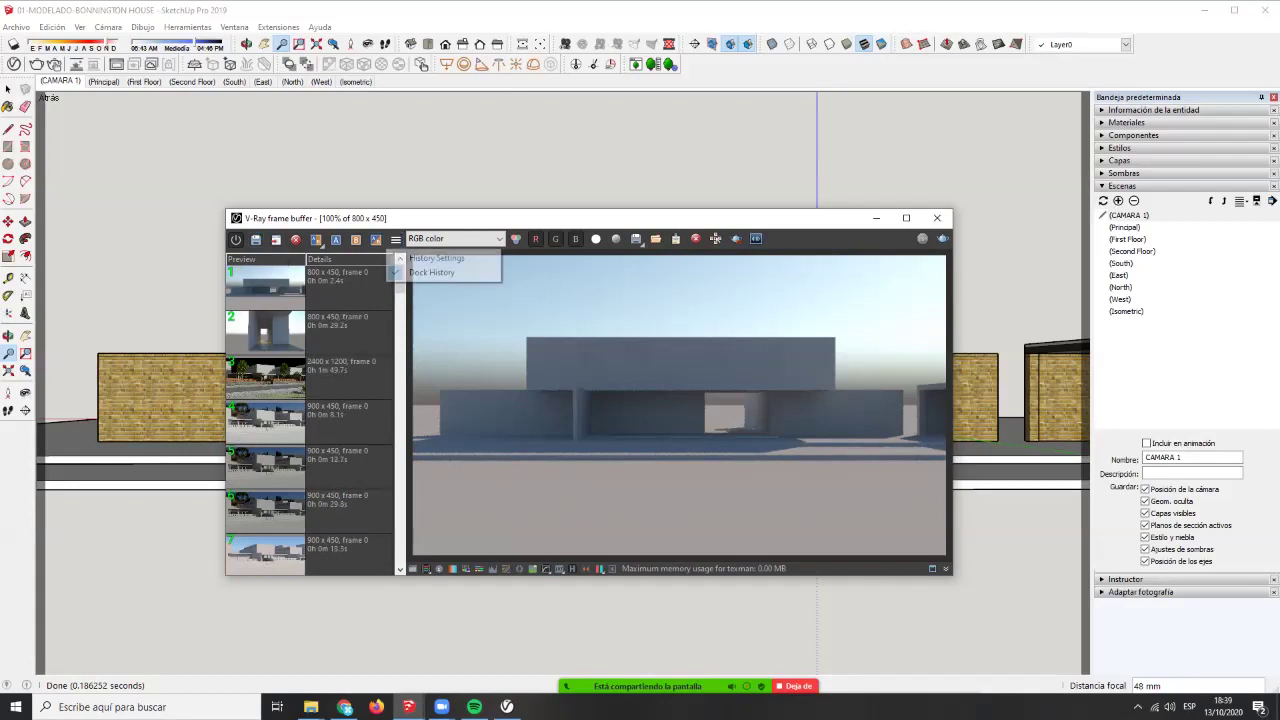
left_click(436, 258)
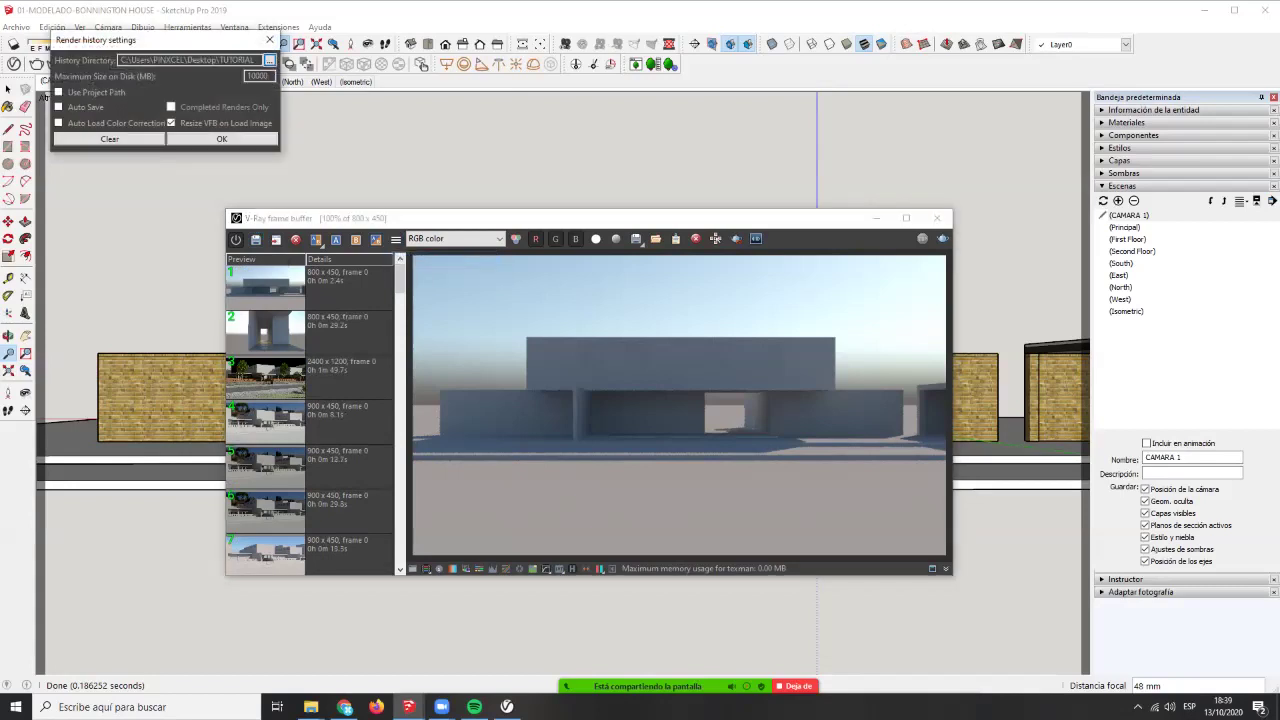
left_click(269, 60)
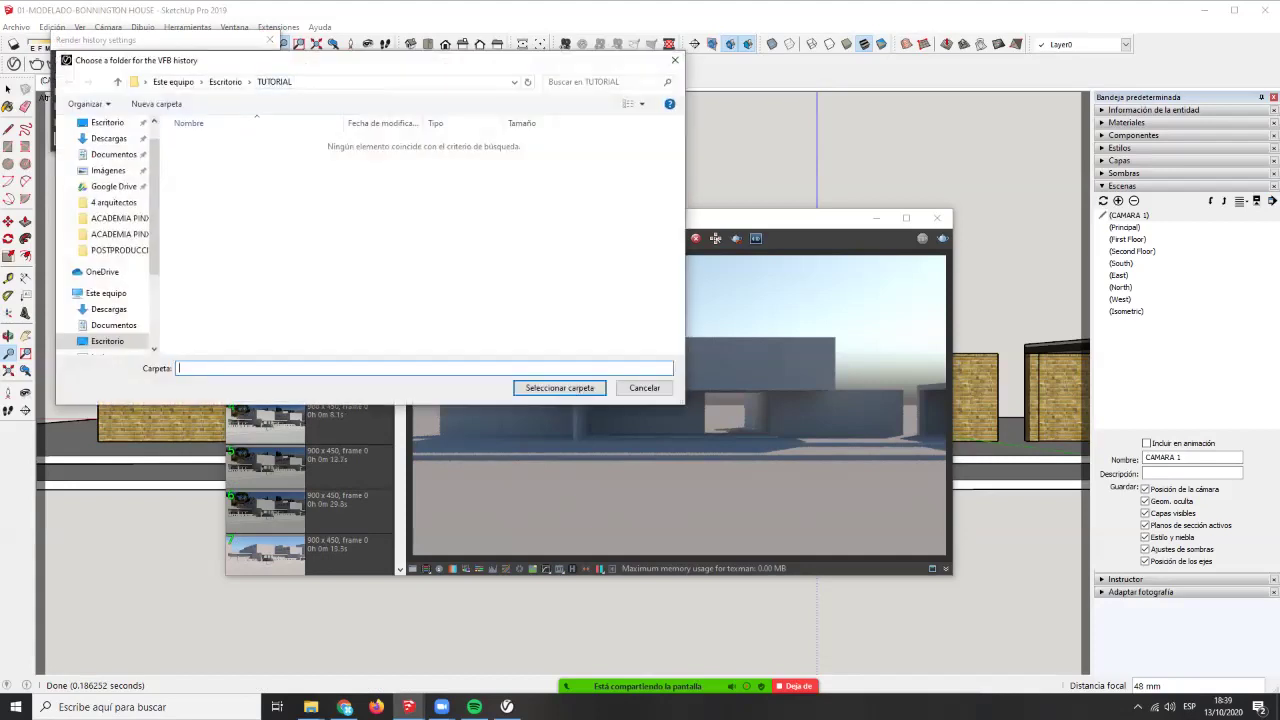
left_click(559, 387)
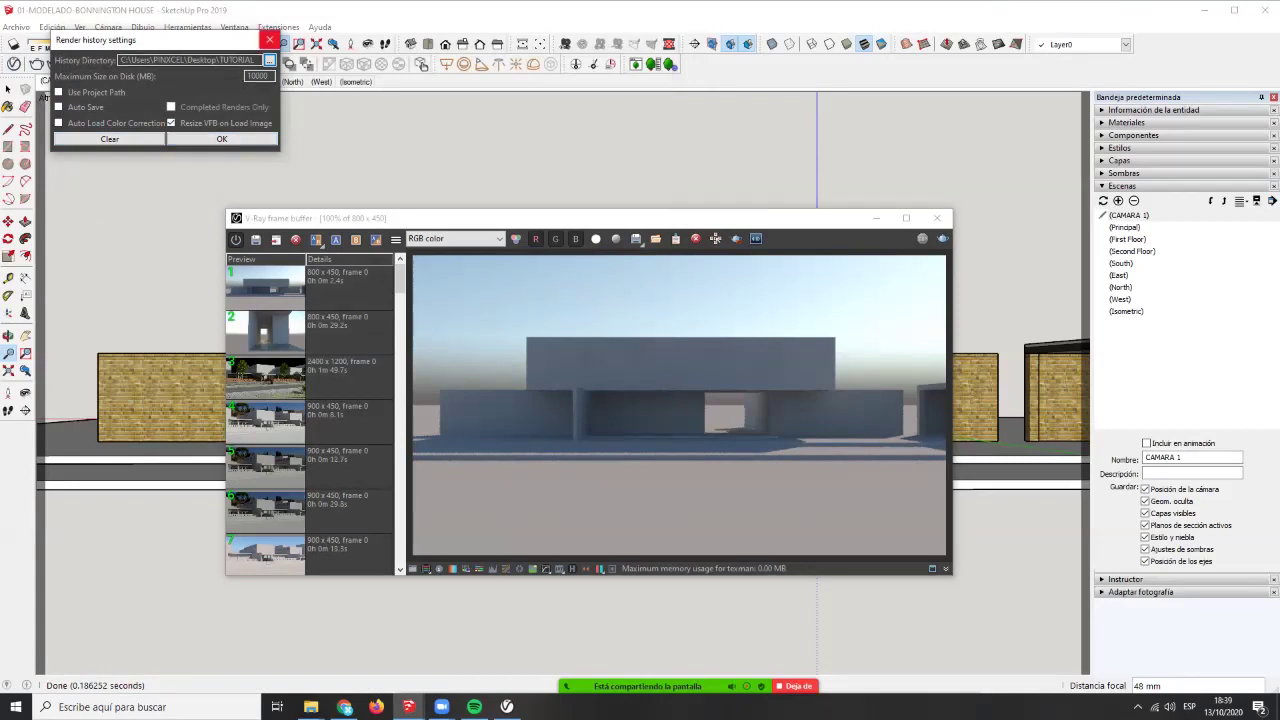
left_click(270, 40)
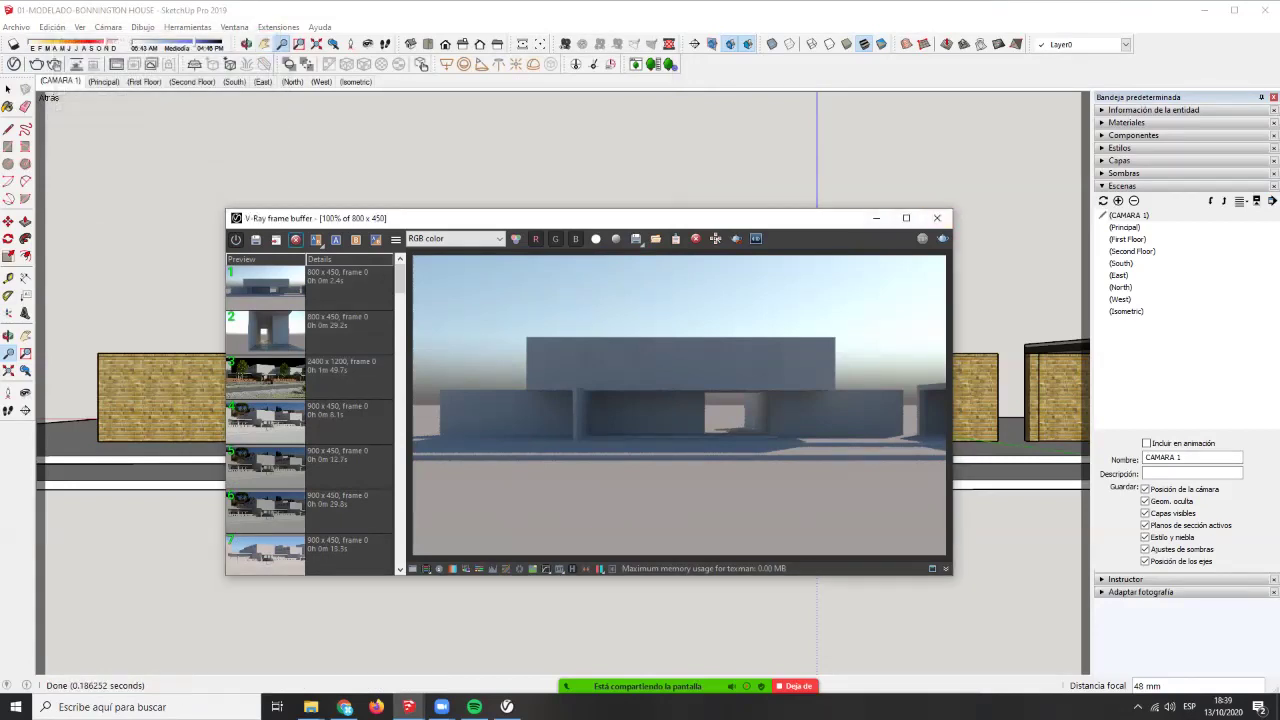
- Look through the saved renders in the V-Ray frame buffer's history and minimise the frame buffer
scroll(330, 340, "down", 3)
scroll(310, 420, "down", 10)
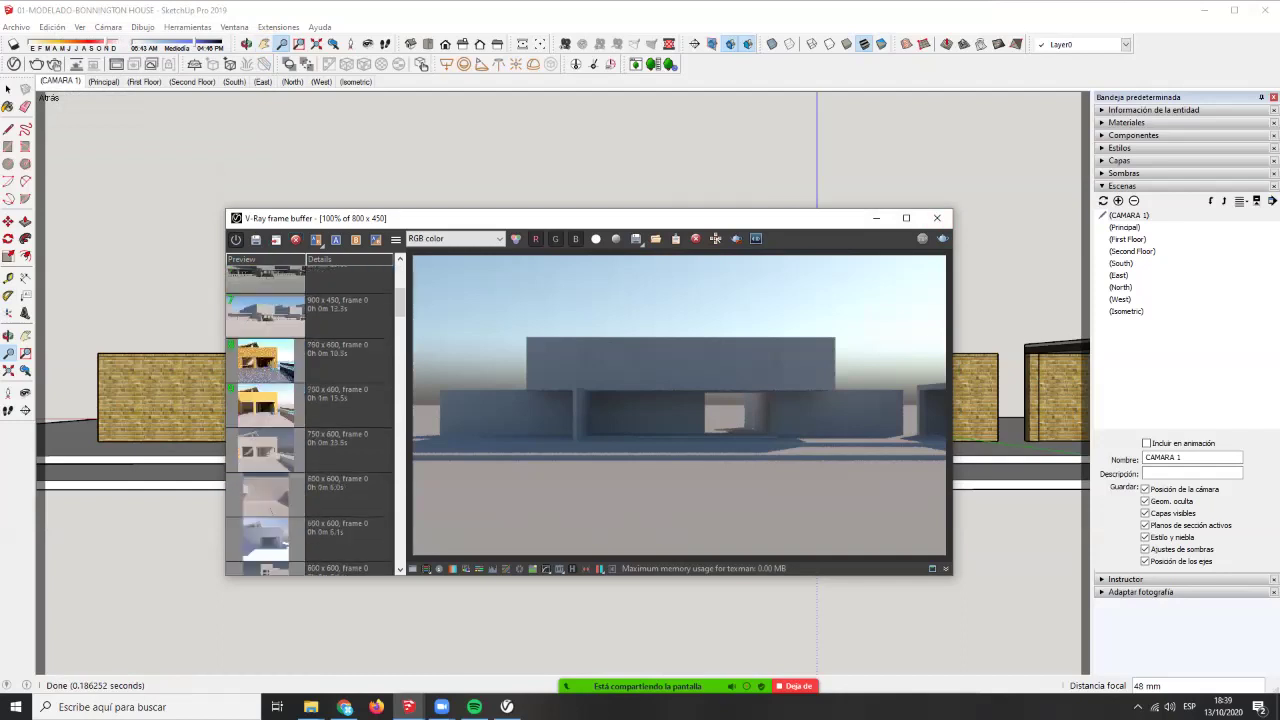
scroll(310, 420, "down", 10)
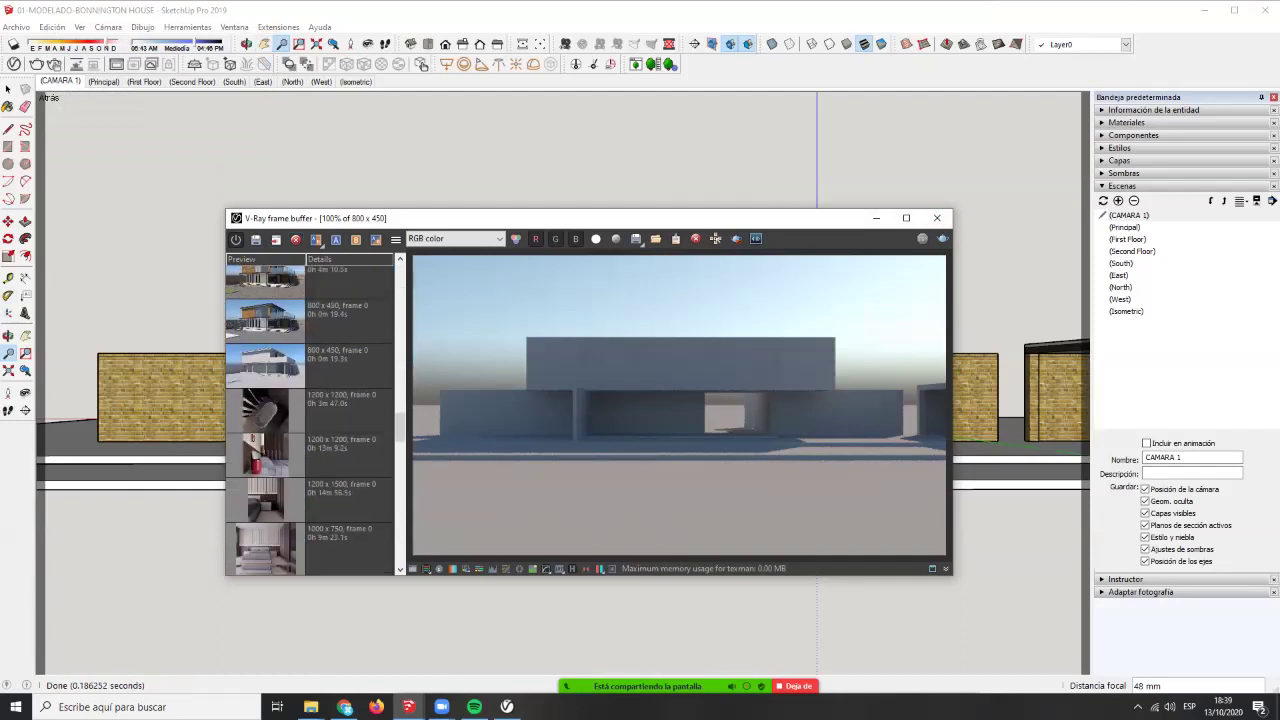
scroll(310, 420, "up", 20)
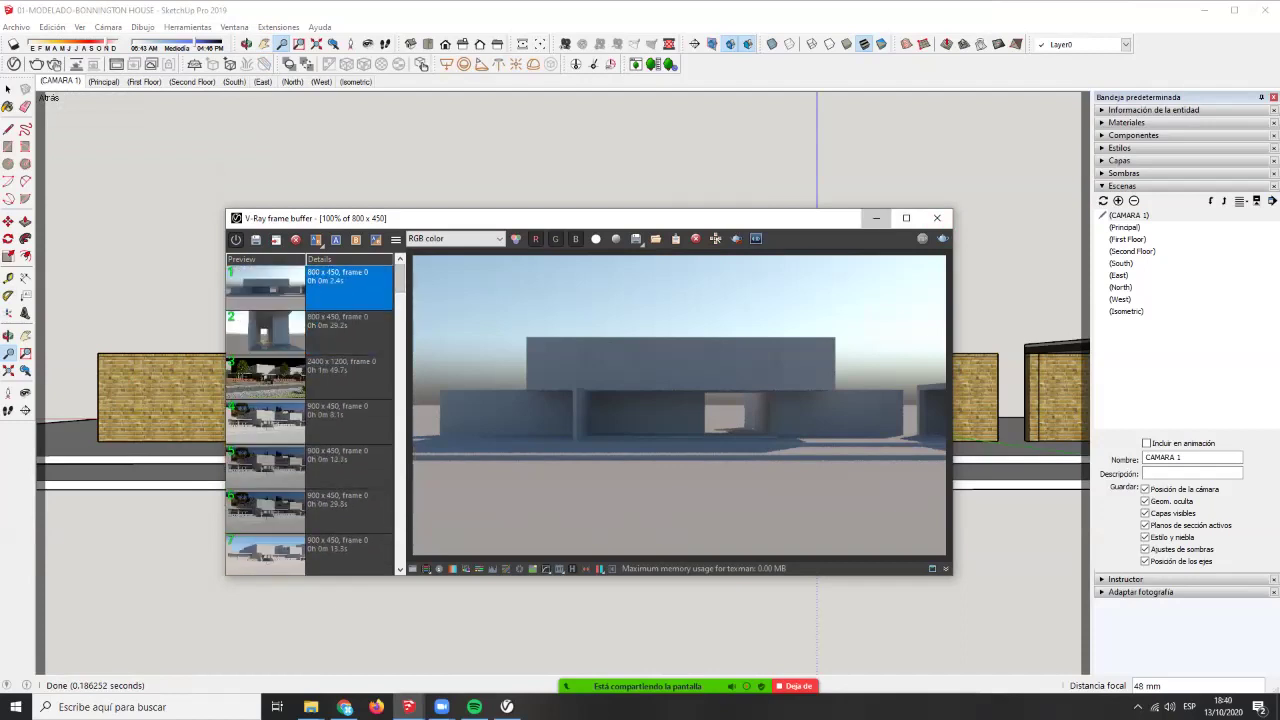
left_click(876, 218)
- Bring the V-Ray frame buffer back into view from SketchUp and minimise it again
left_click(8, 89)
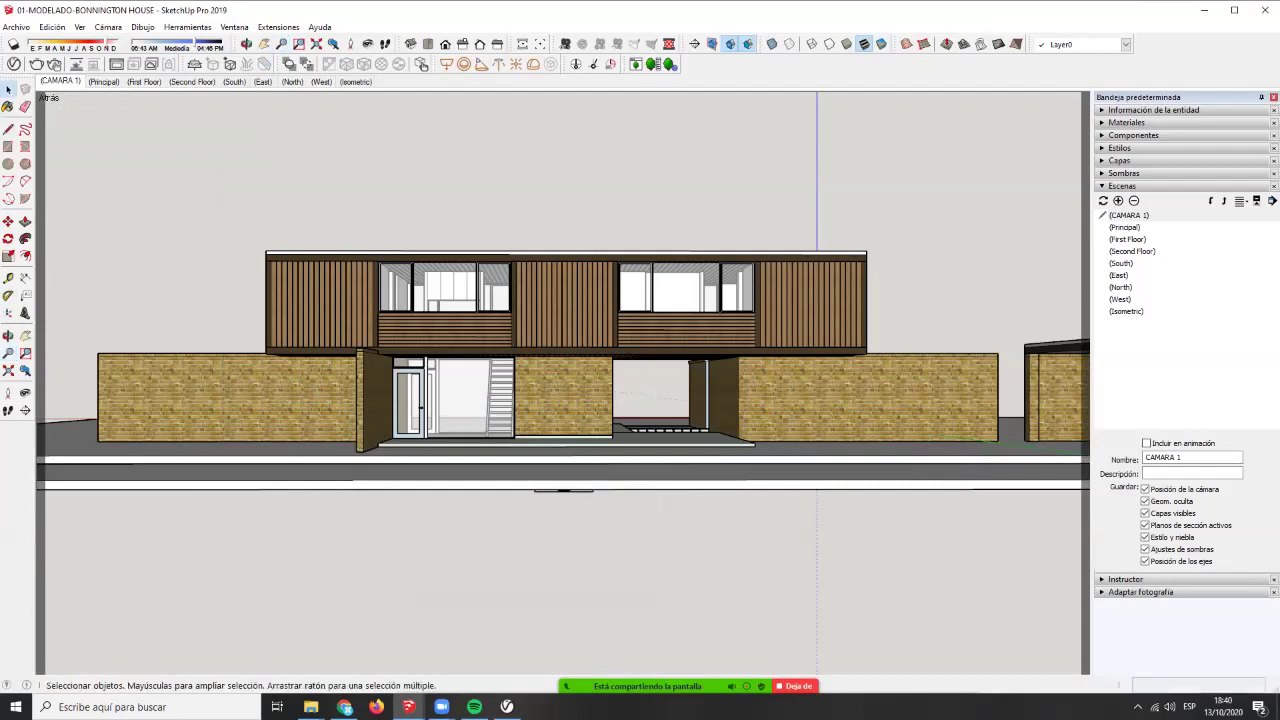
left_click(116, 64)
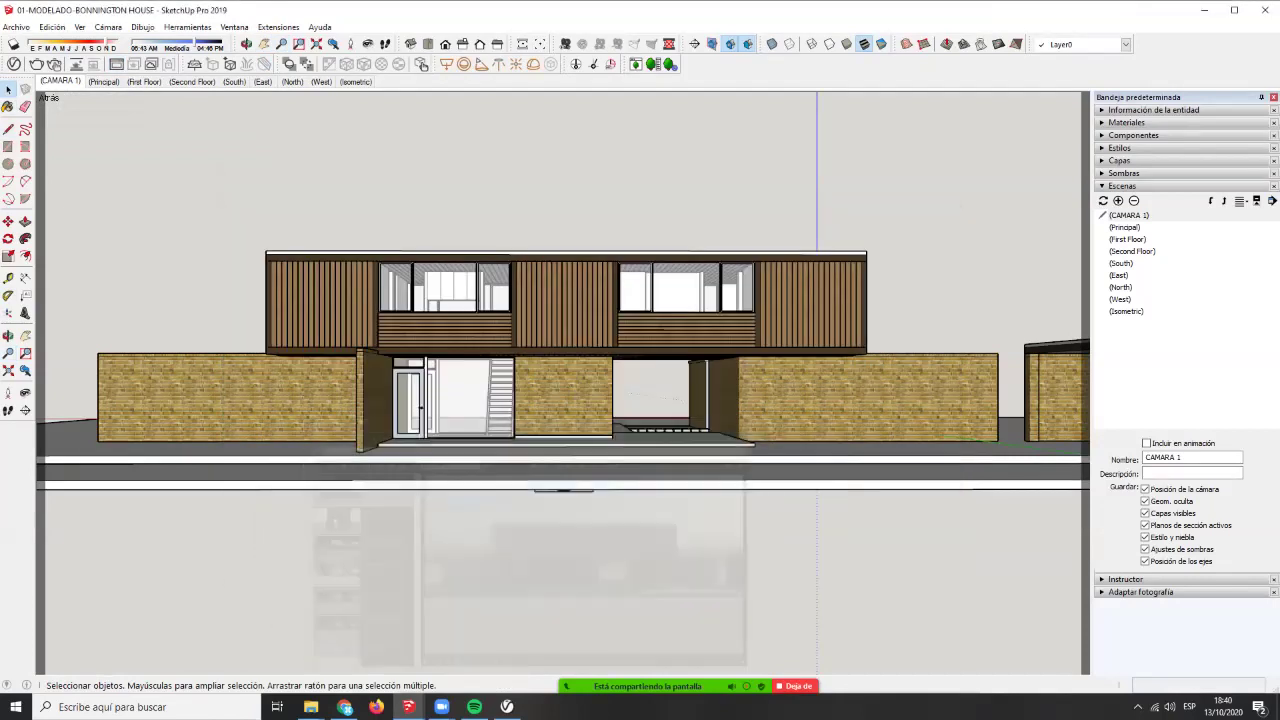
left_click(876, 217)
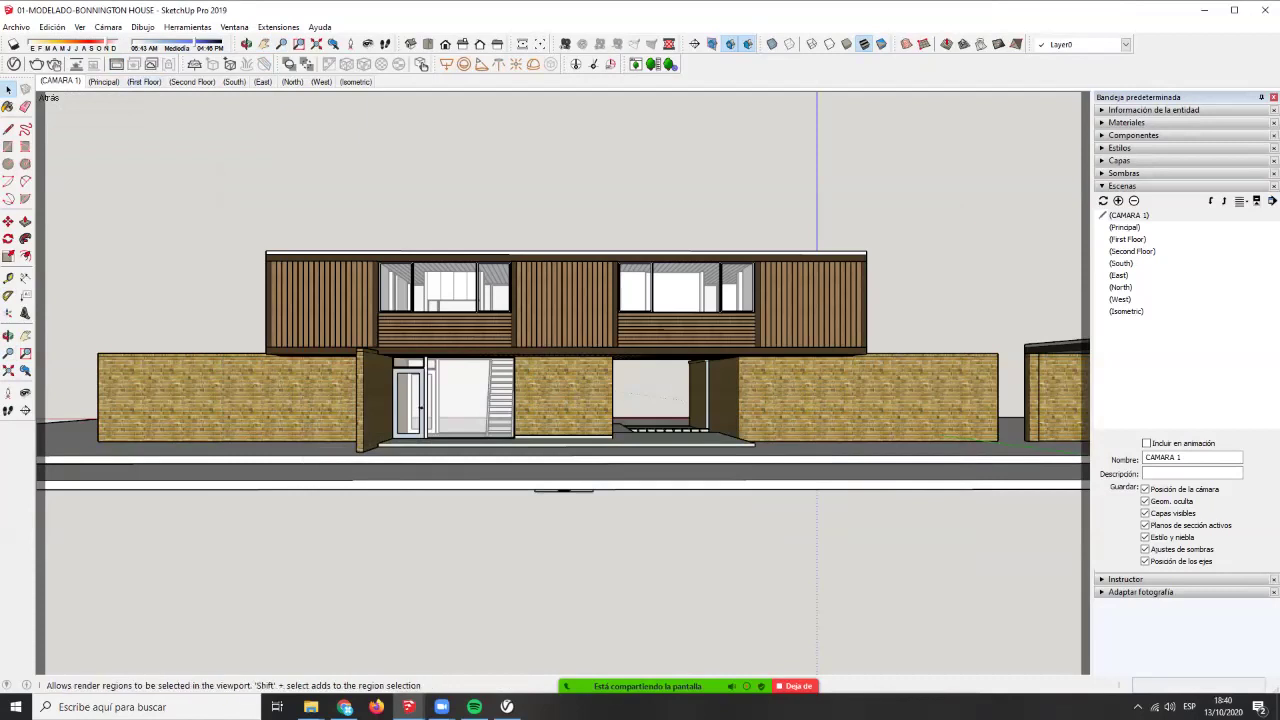
left_click(669, 44)
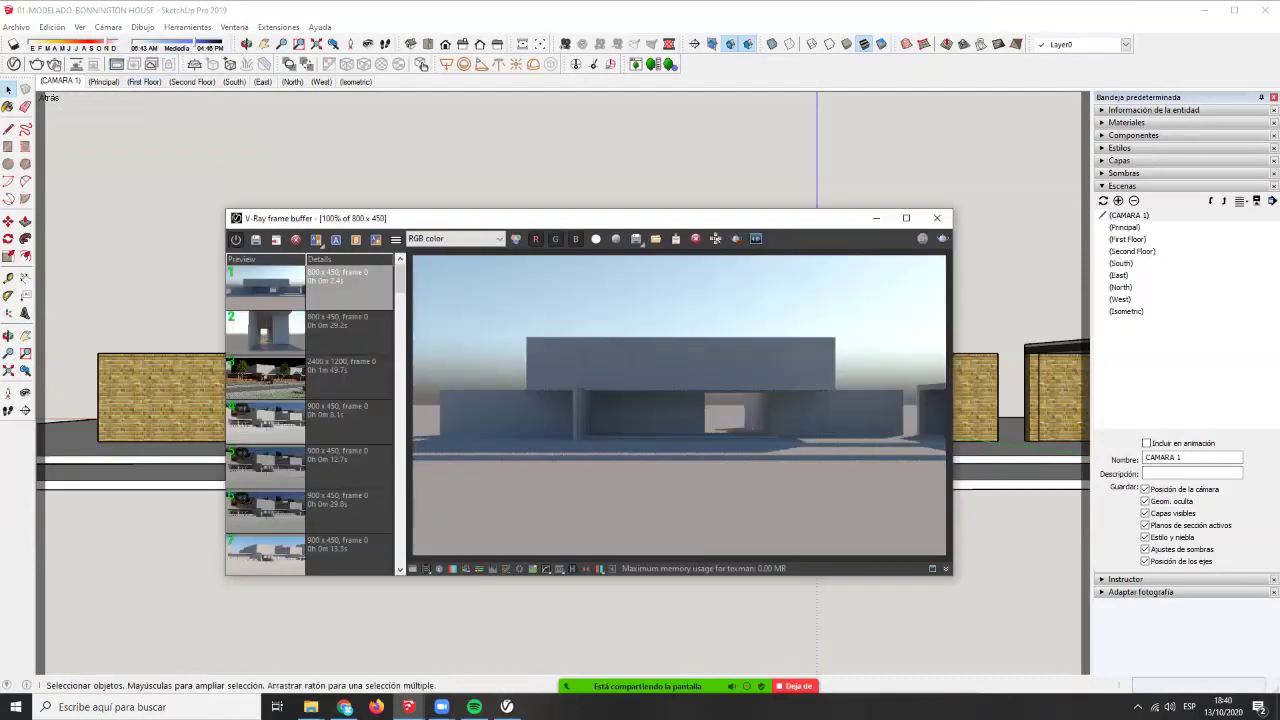
left_click(876, 217)
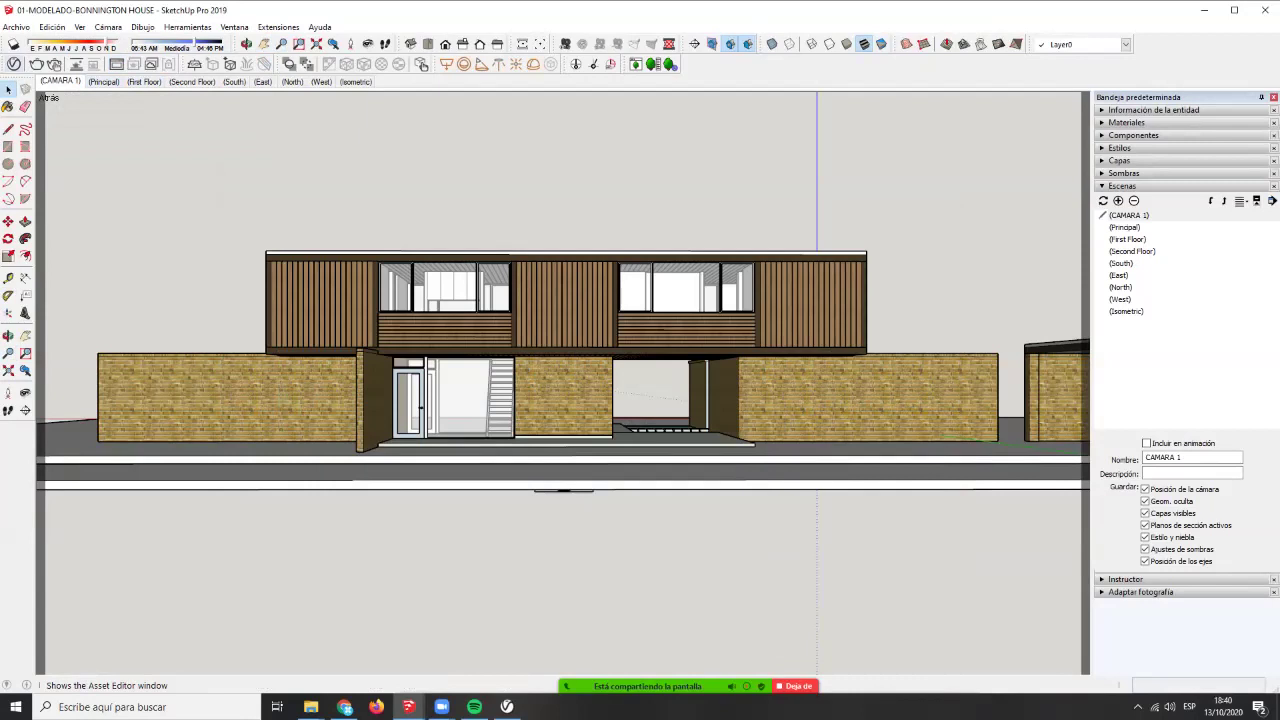
- Open the materials list in the V-Ray Asset Editor and select the Cristal_translúcido material
left_click(14, 64)
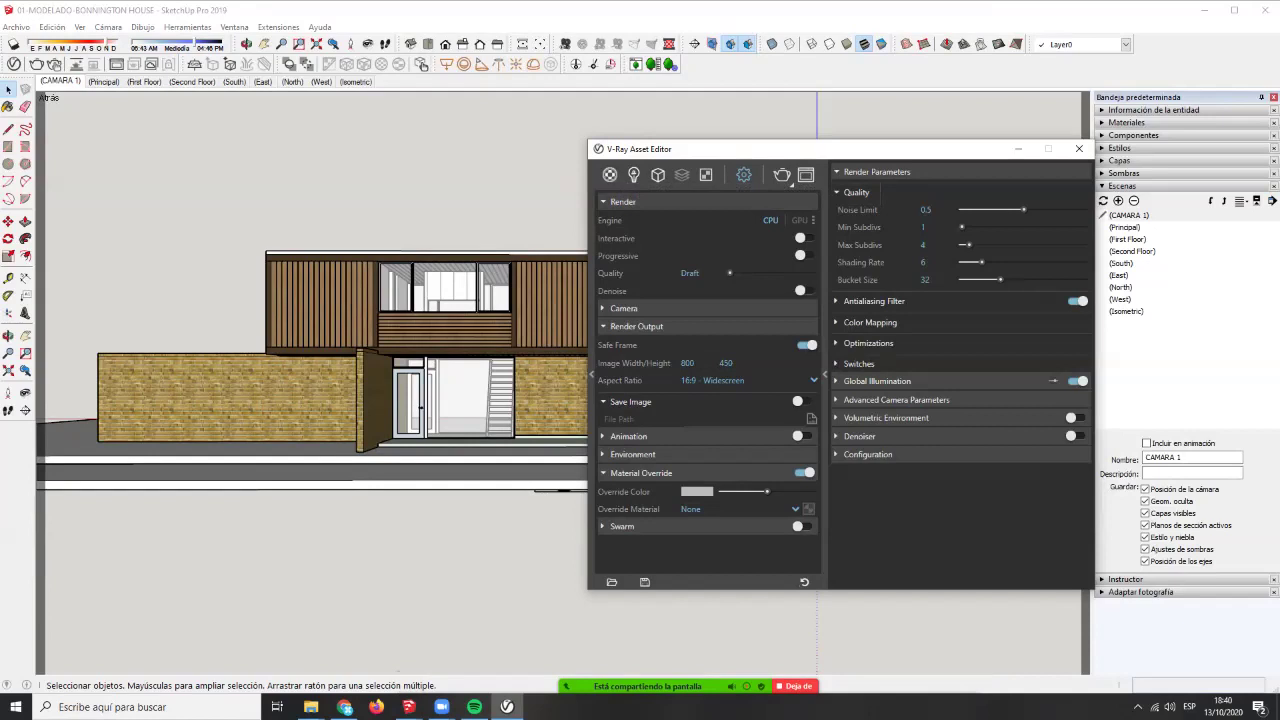
left_click(610, 175)
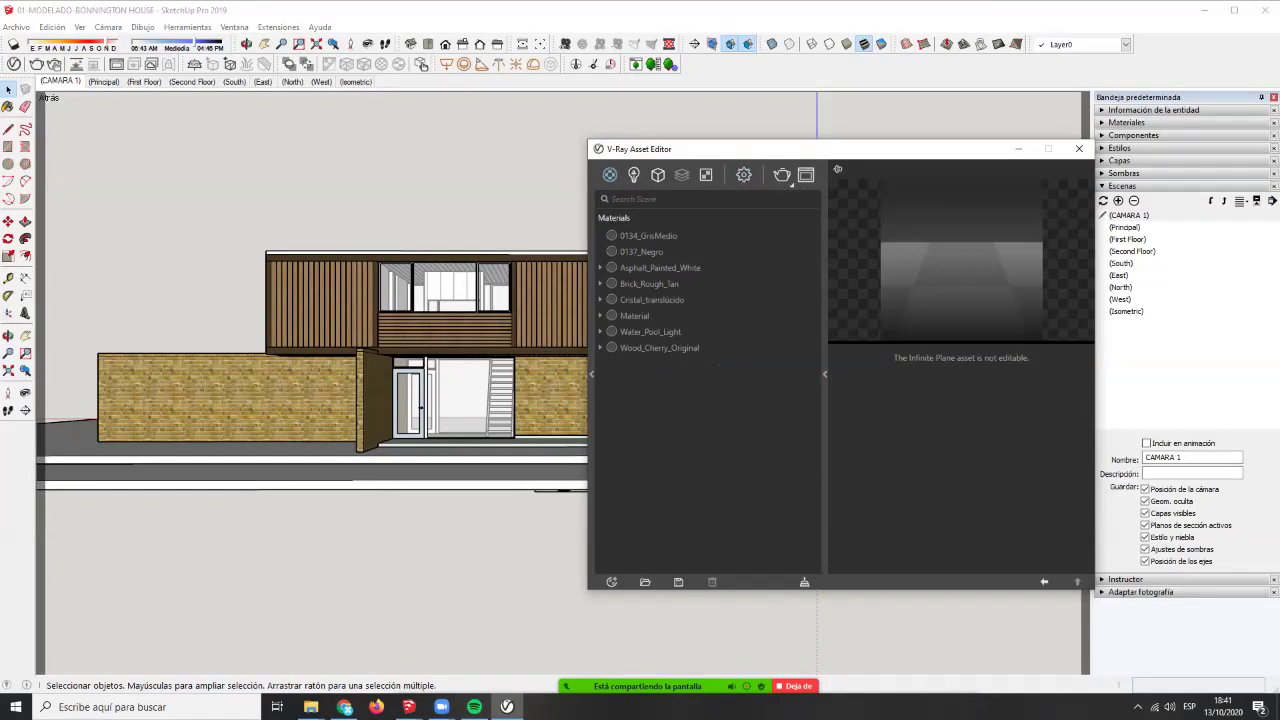
left_click_drag(640, 149, 624, 120)
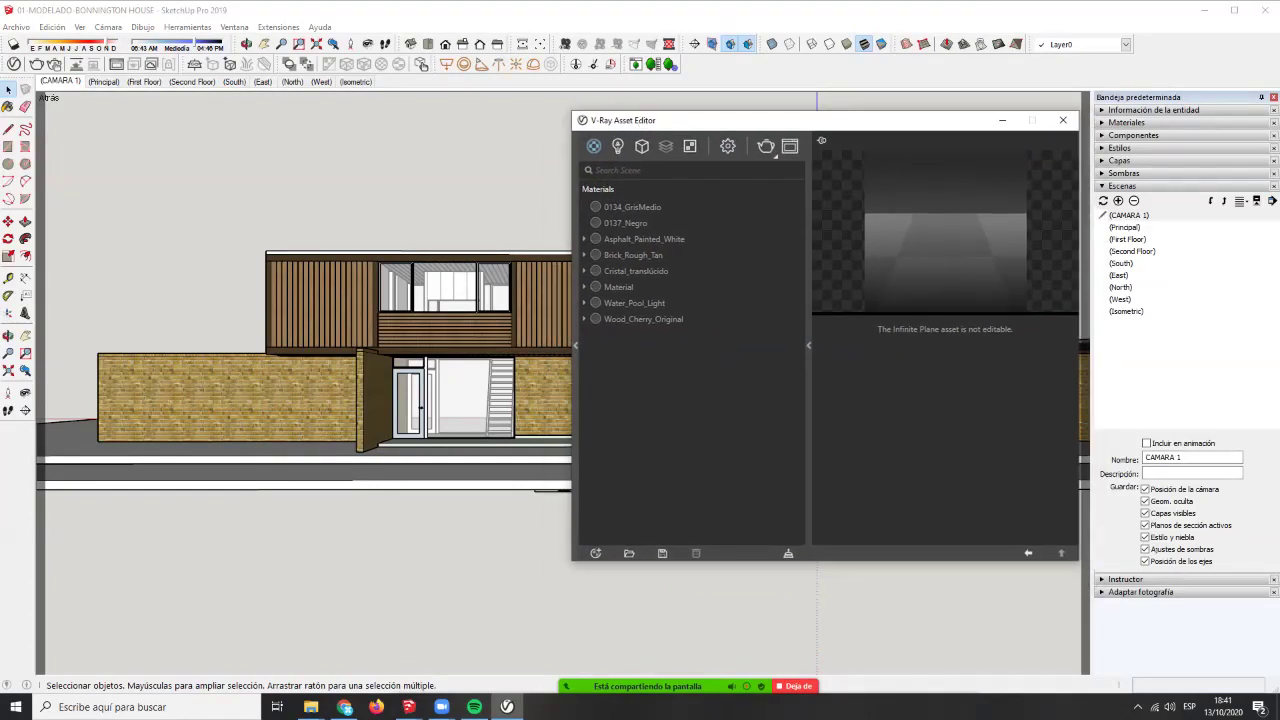
left_click_drag(636, 271, 648, 295)
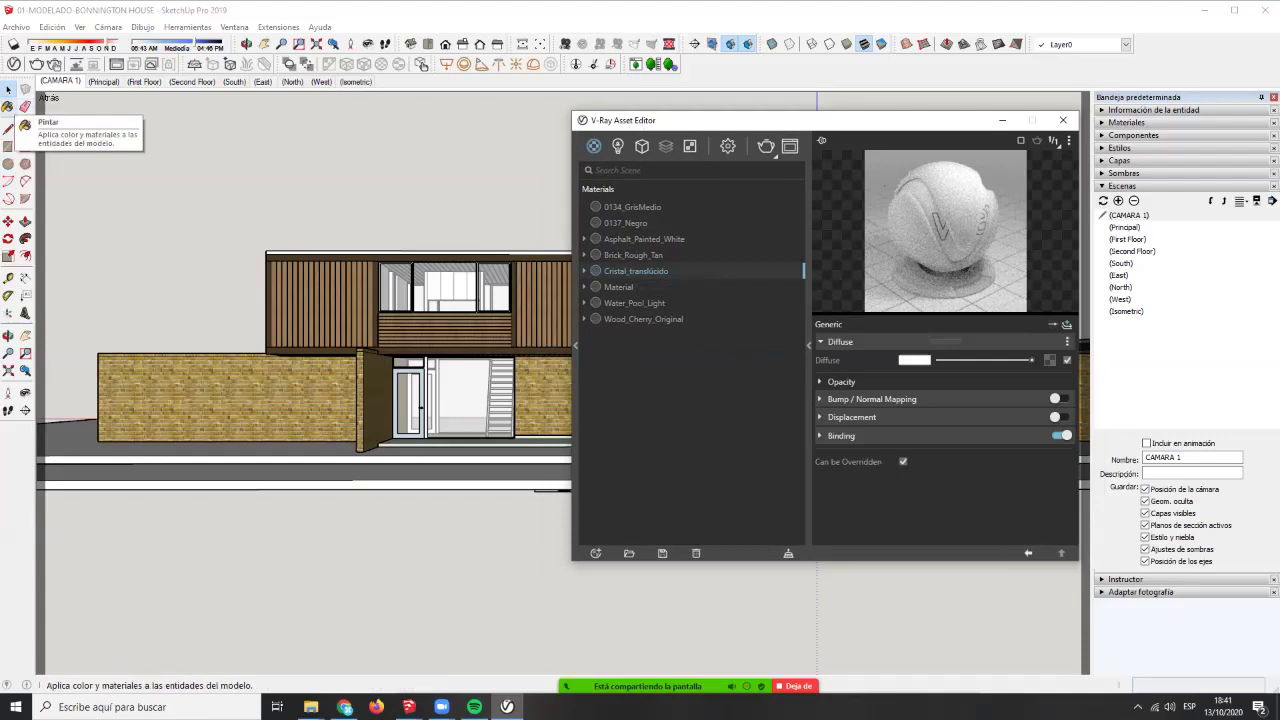
- Sample the brick wall's and the ground-floor glazing's materials from the model to identify them in the Asset Editor, and minimise the editor
left_click(9, 107)
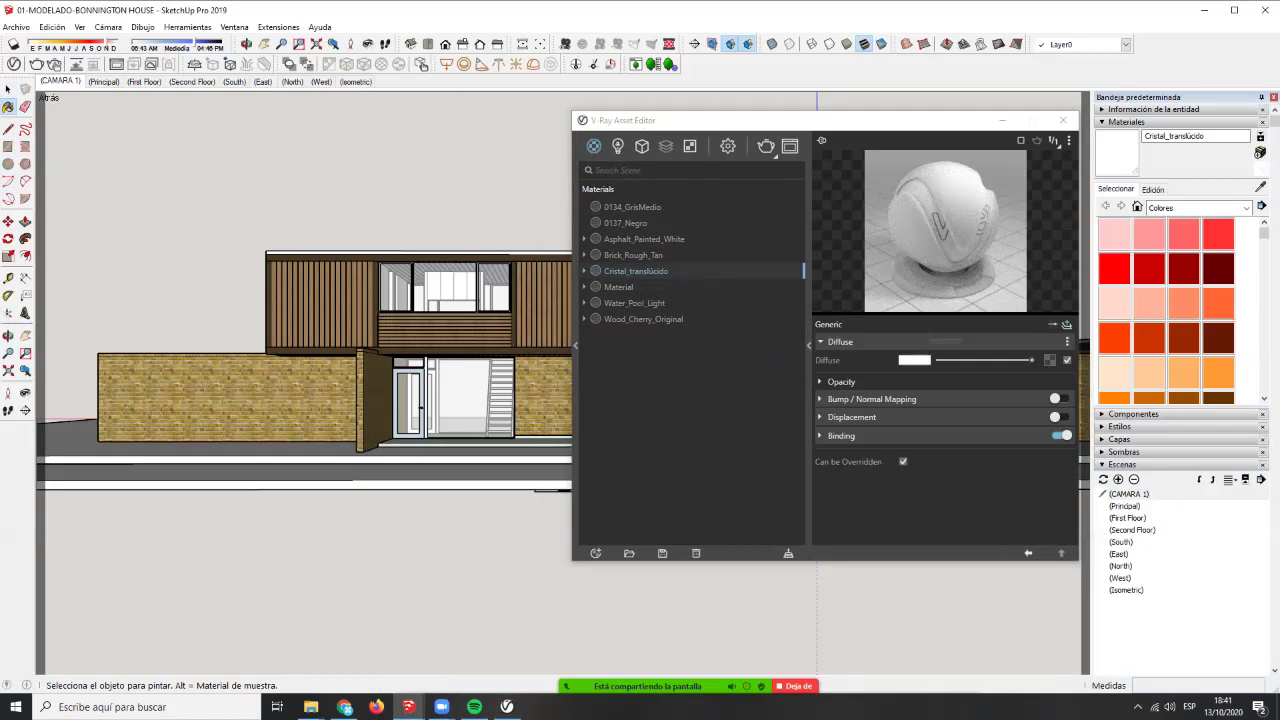
key("alt")
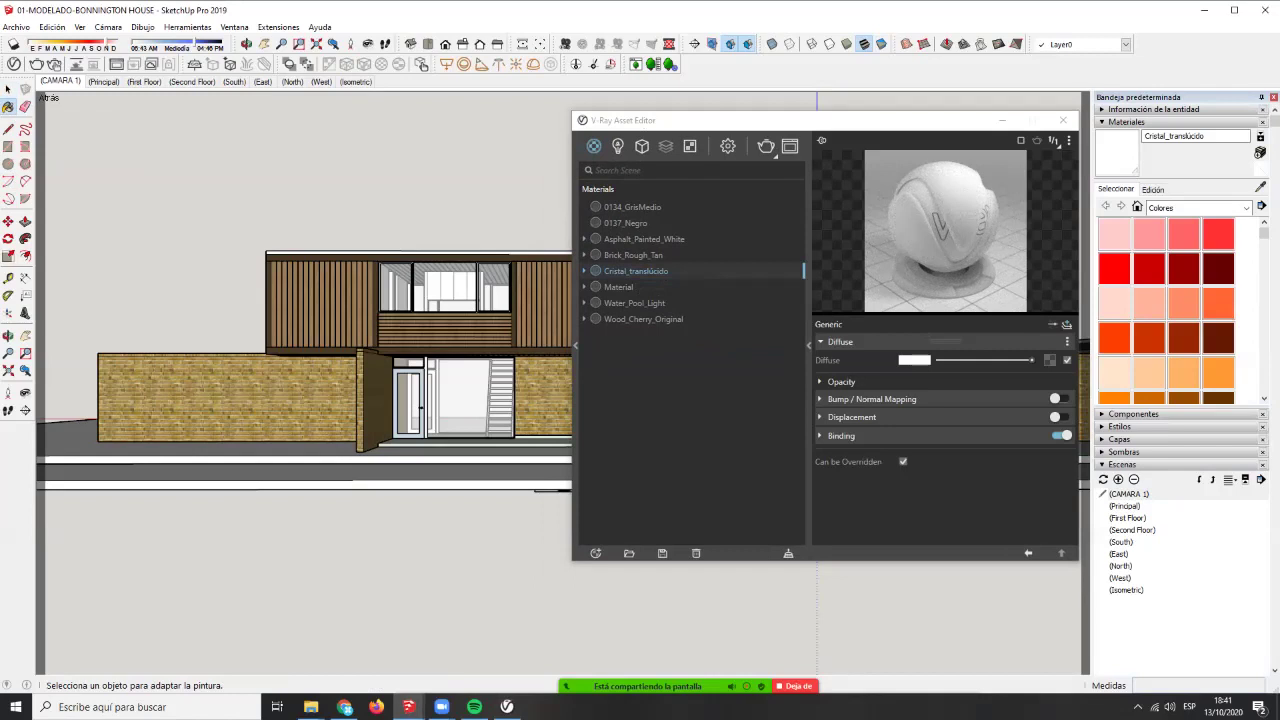
left_click(320, 396, "alt")
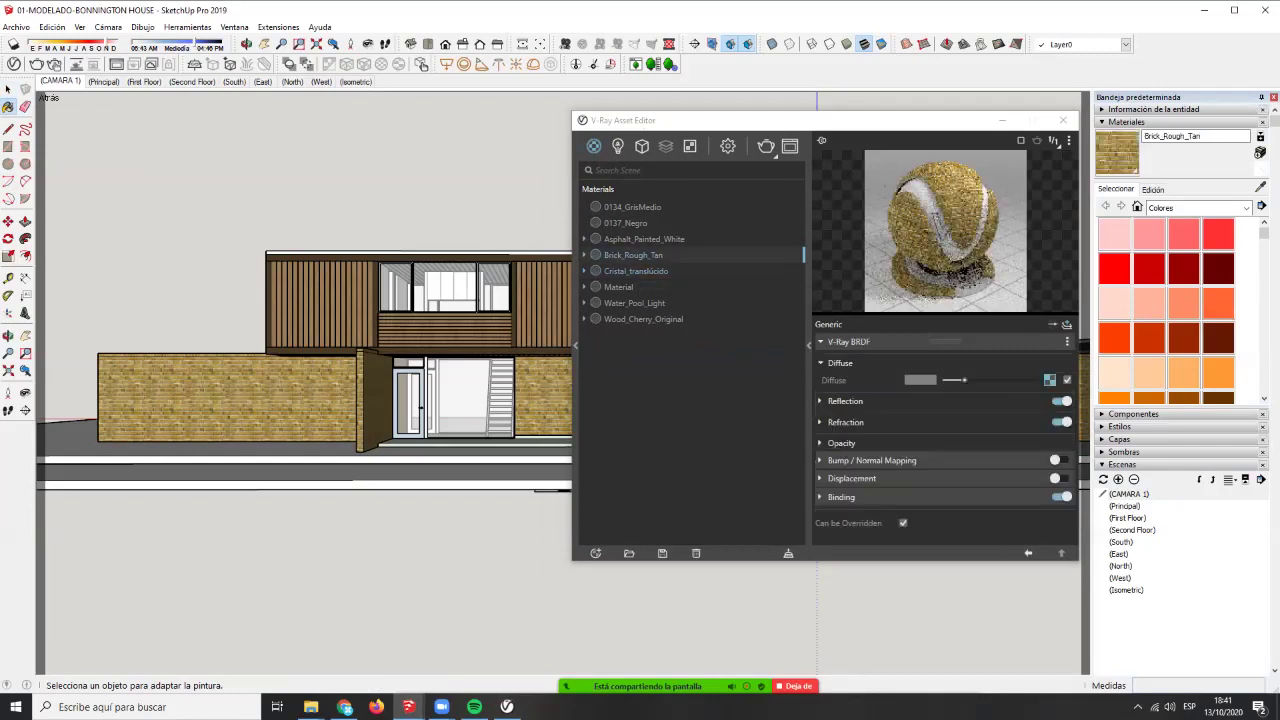
left_click(456, 396, "alt")
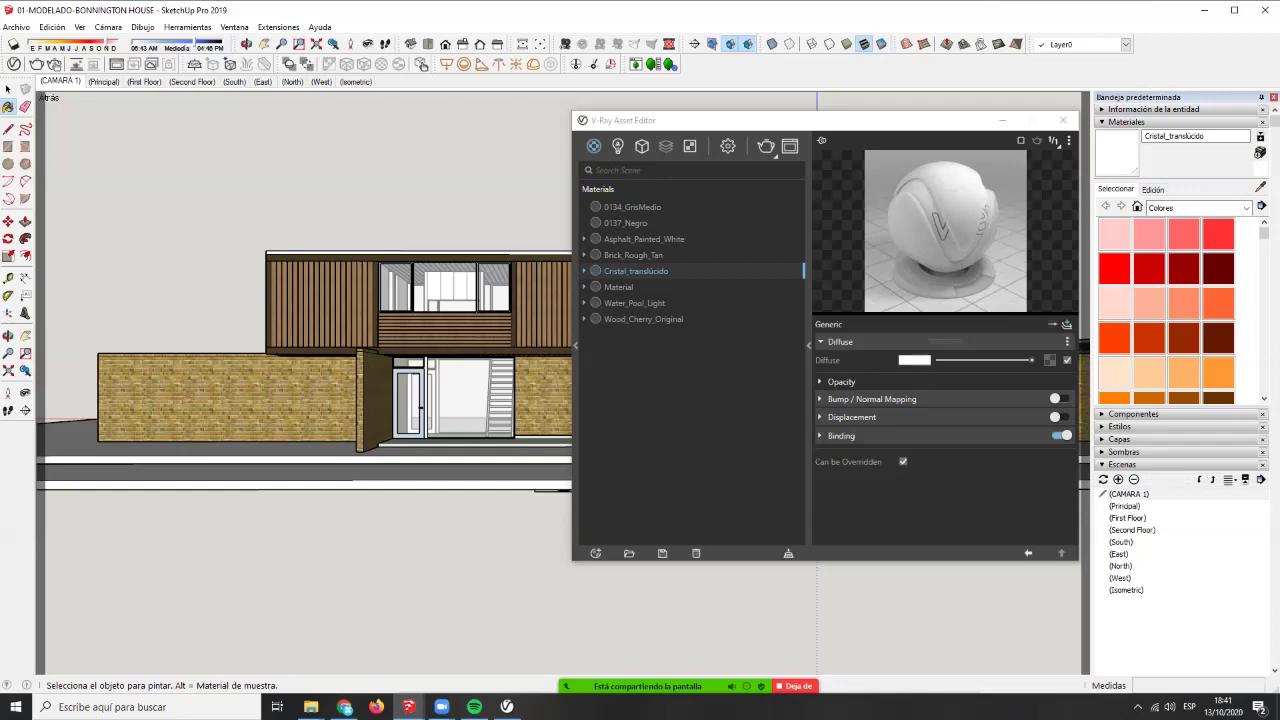
key("space")
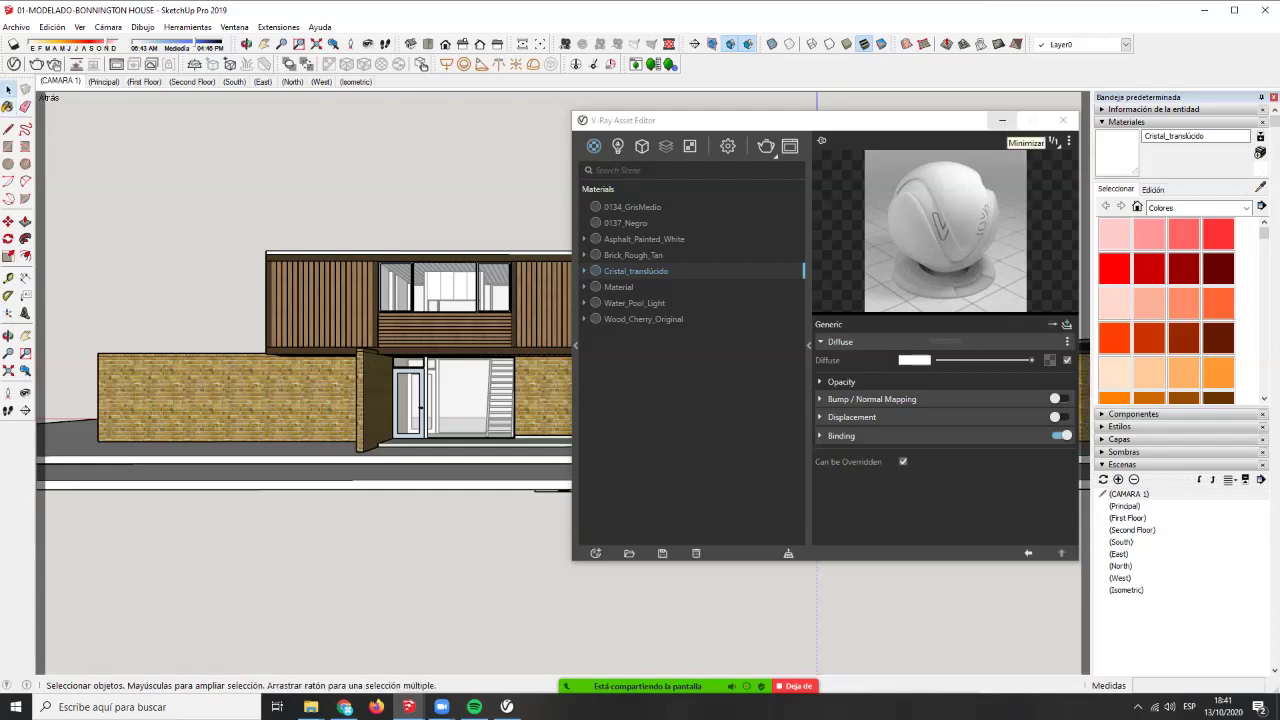
left_click(1002, 120)
- Open the upper-floor front window's group for editing, try deleting the selected glazing part and undo the deletion
scroll(298, 597, "up", 6)
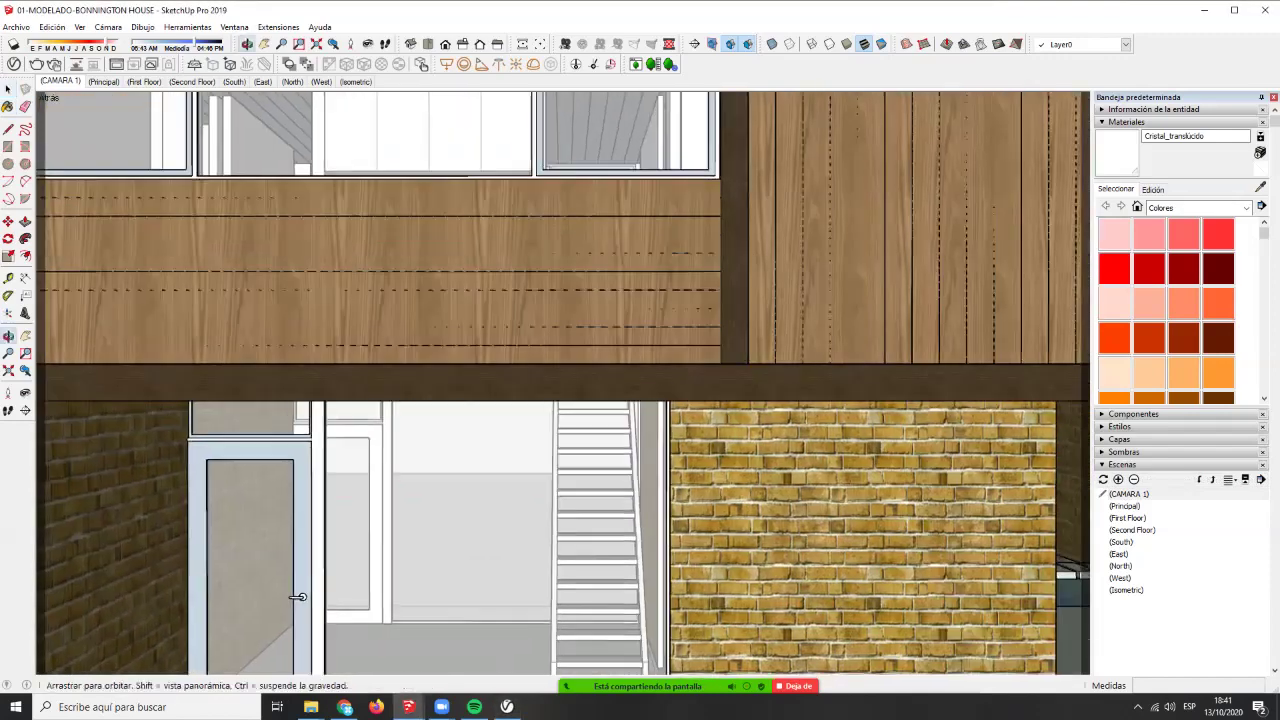
middle_click_drag(560, 300, 510, 430)
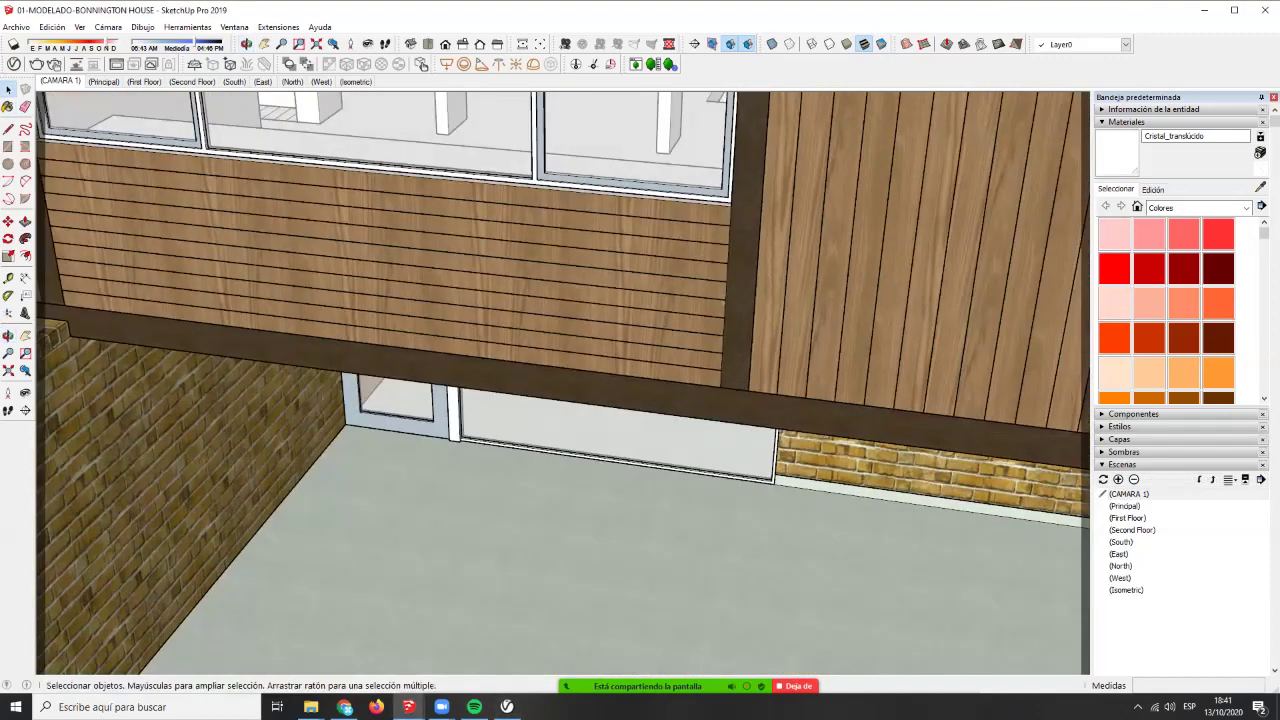
middle_click_drag(461, 106, 560, 380, "shift")
double_click(560, 380)
left_click(560, 380)
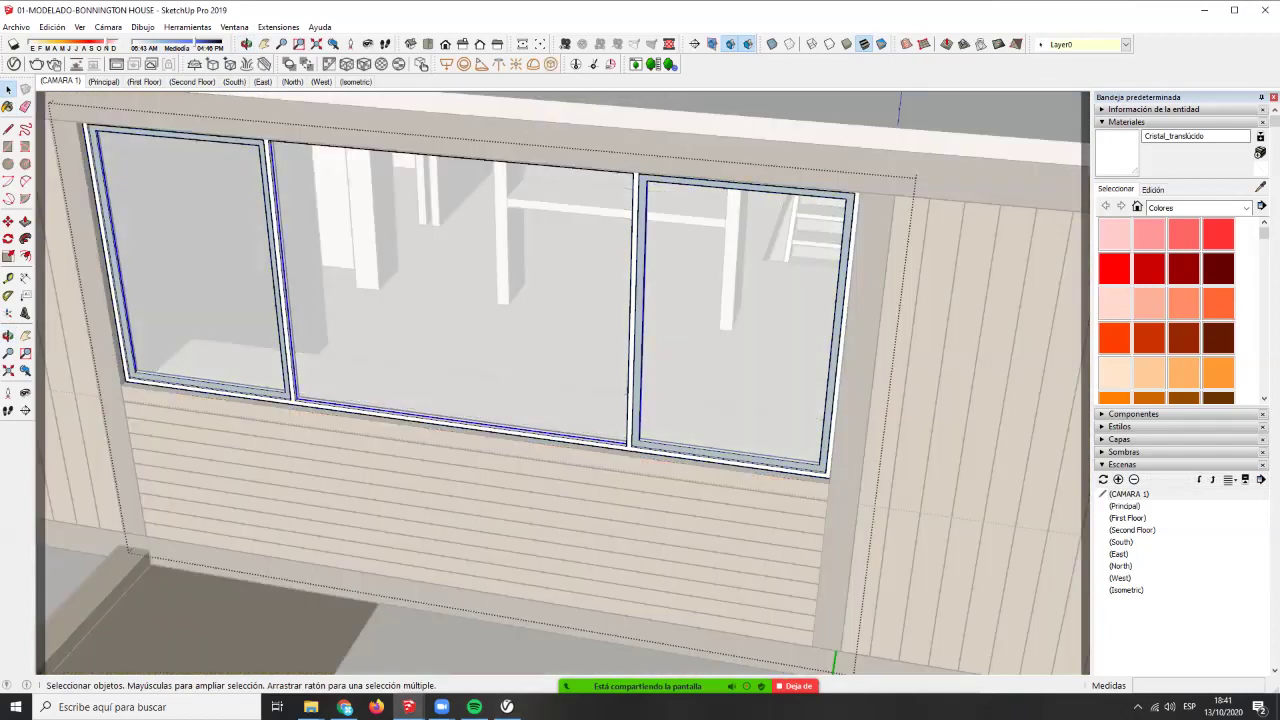
key("Delete")
key("ctrl+z")
- Delete the central glass pane inside the nested window group and undo that deletion
double_click(480, 320)
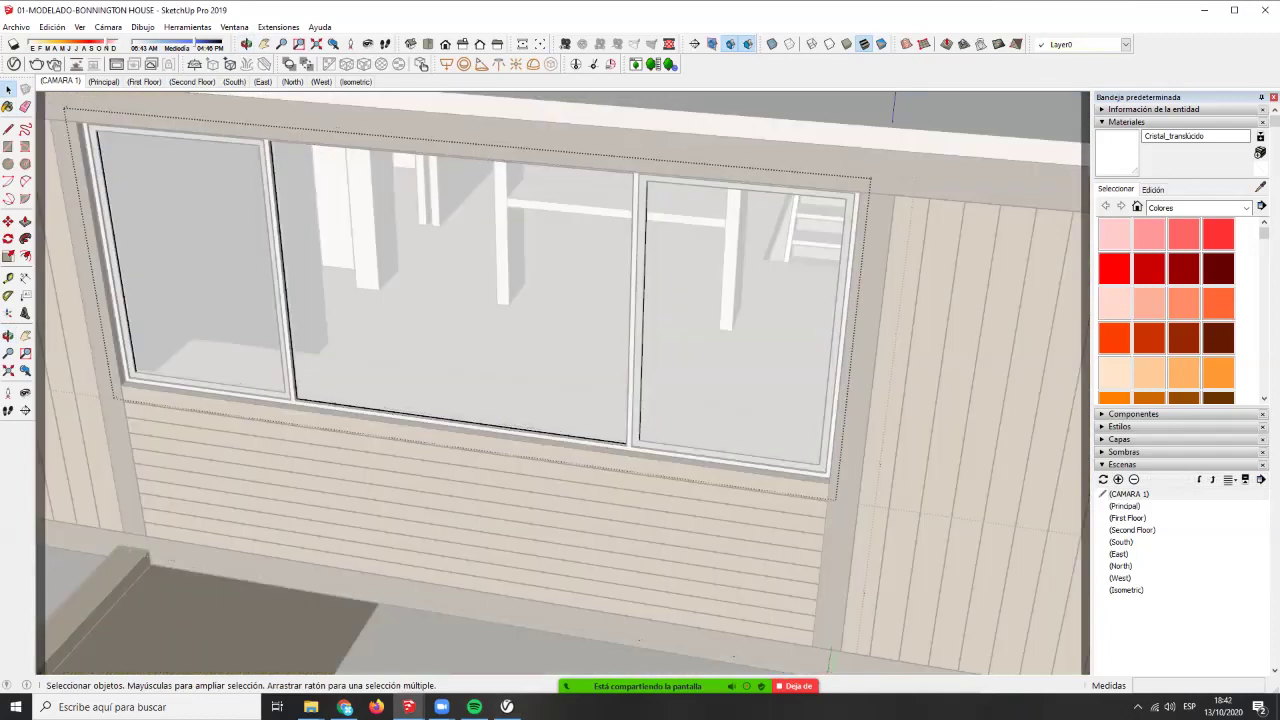
left_click(480, 320)
key("Delete")
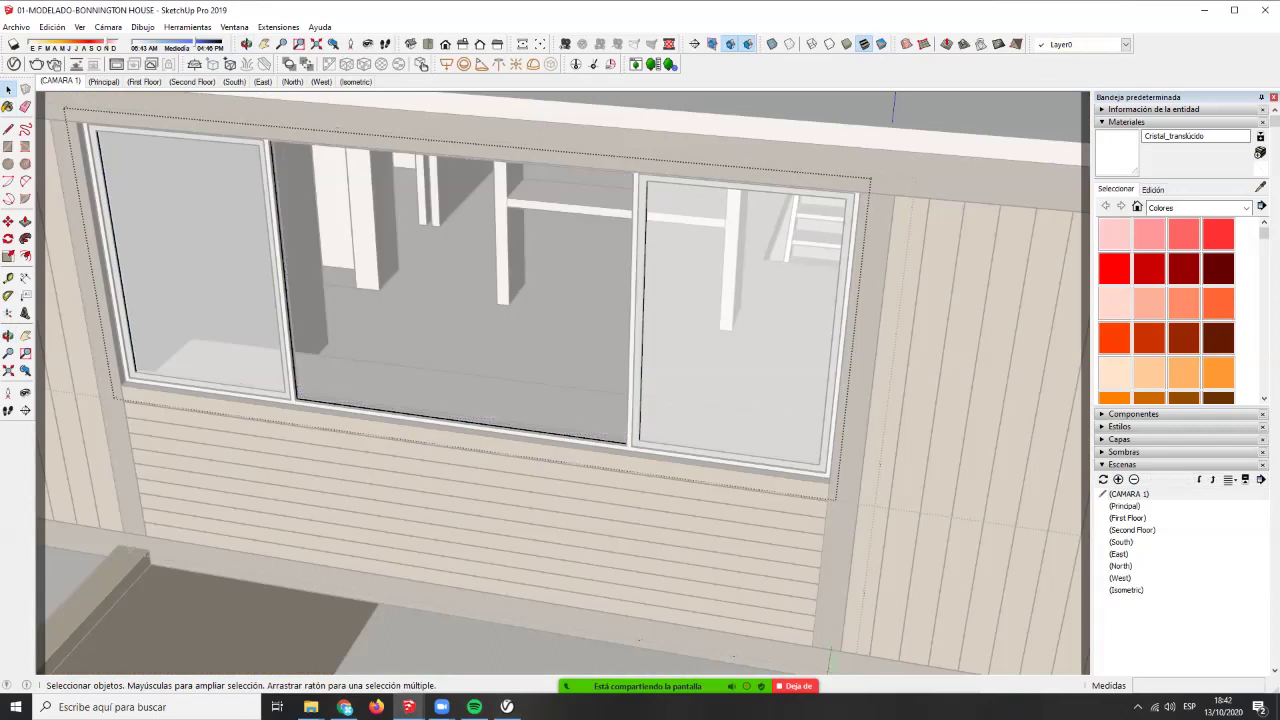
scroll(315, 395, "up", 5)
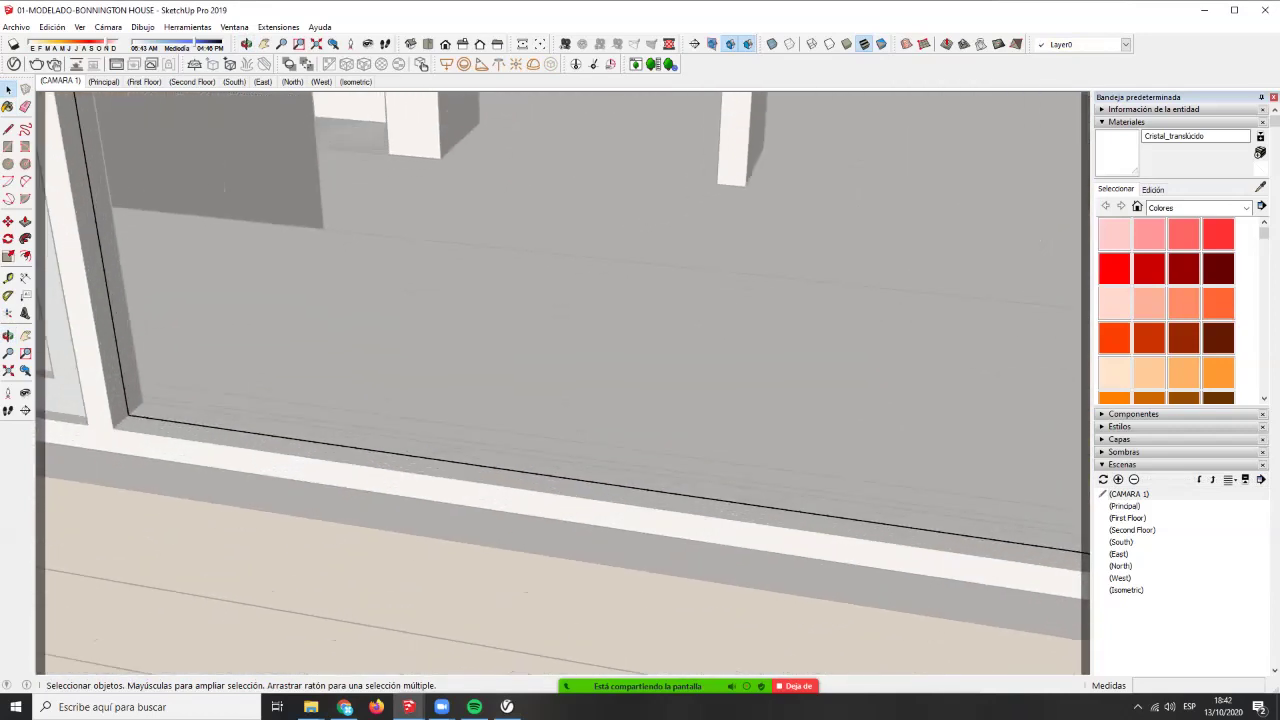
key("ctrl+z")
scroll(315, 395, "down", 2)
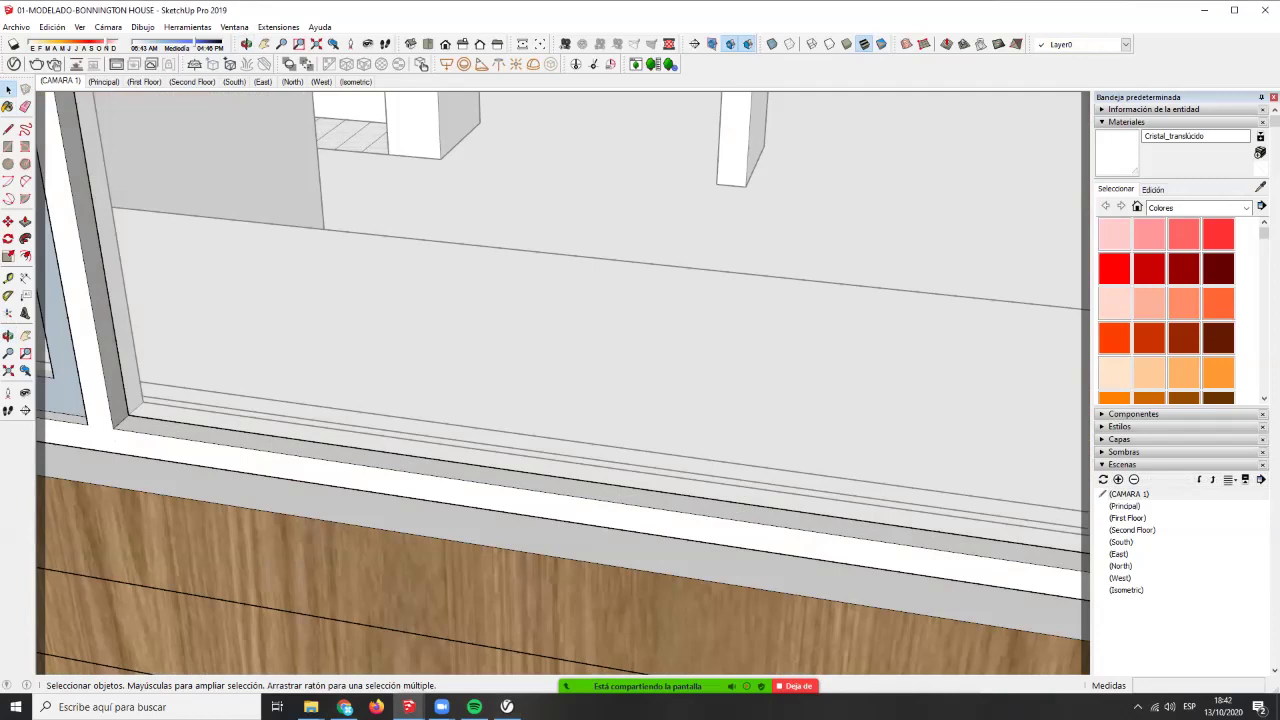
scroll(315, 395, "down", 3)
- Check the nested groups of the upper-floor front window's panes and select the glass face of the side pane
double_click(449, 303)
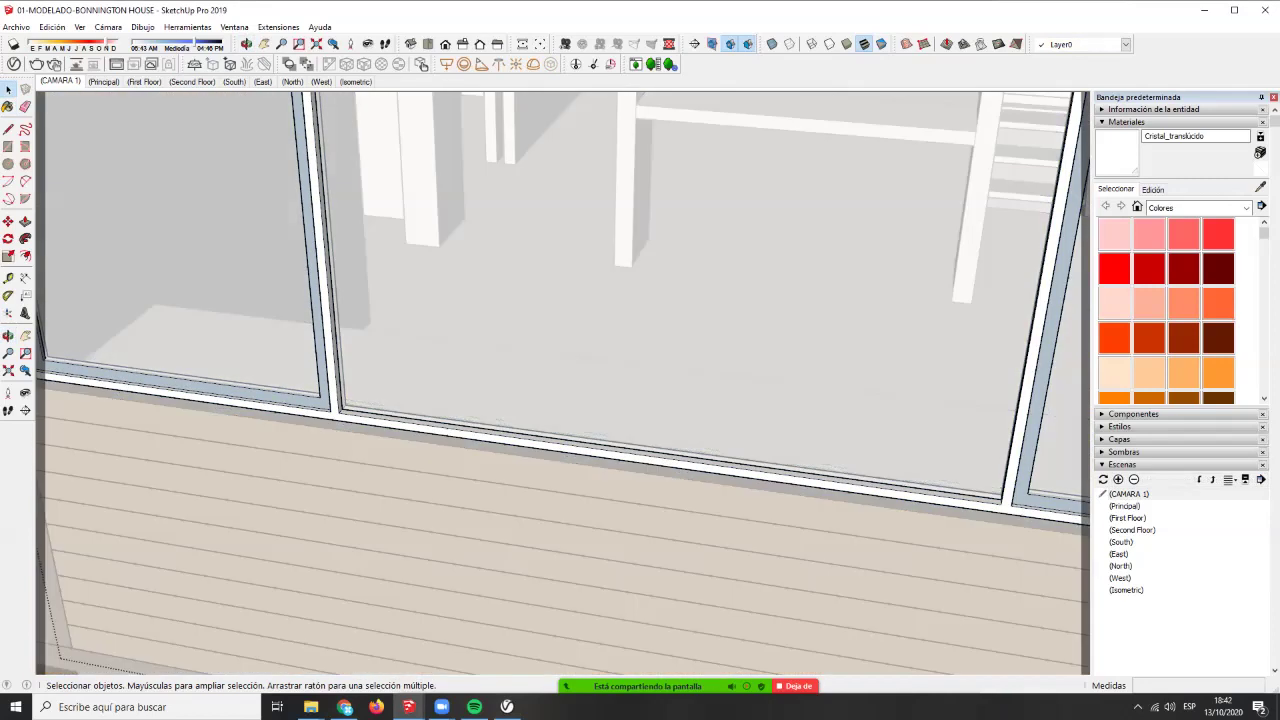
left_click(449, 303)
double_click(449, 303)
double_click(449, 303)
key("Escape")
double_click(449, 303)
key("Escape")
key("Escape")
double_click(449, 303)
key("Escape")
key("Escape")
double_click(190, 250)
left_click(190, 250)
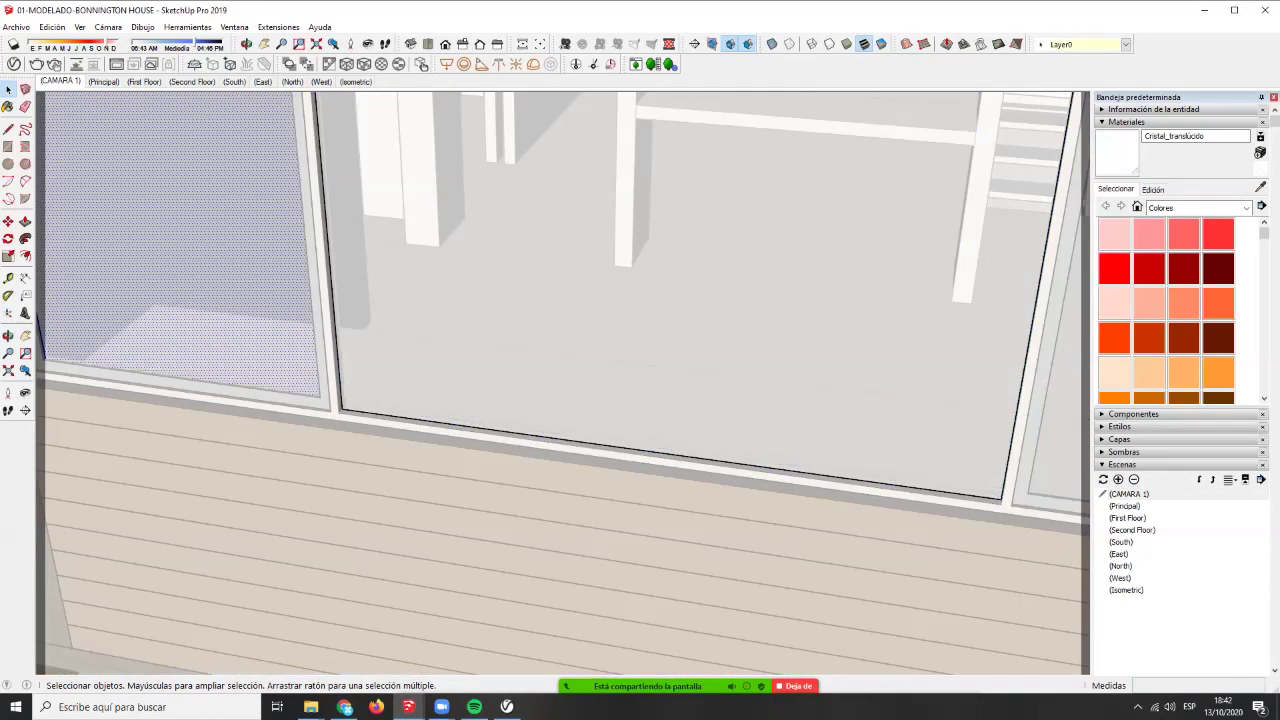
- Hide the rest of the model to examine the window's glass panes in isolation, and leave group editing
scroll(270, 364, "up", 3)
scroll(540, 440, "down", 10)
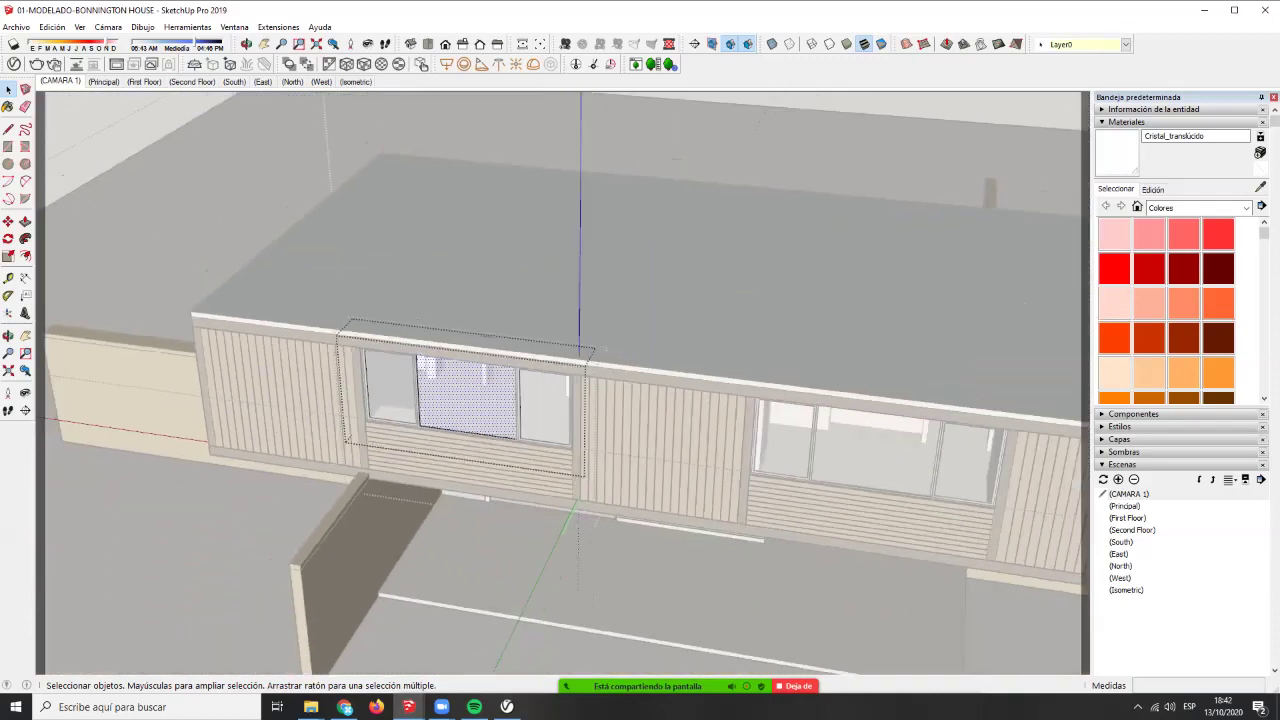
scroll(402, 376, "down", 2)
key("i")
middle_click_drag(402, 376, 255, 315)
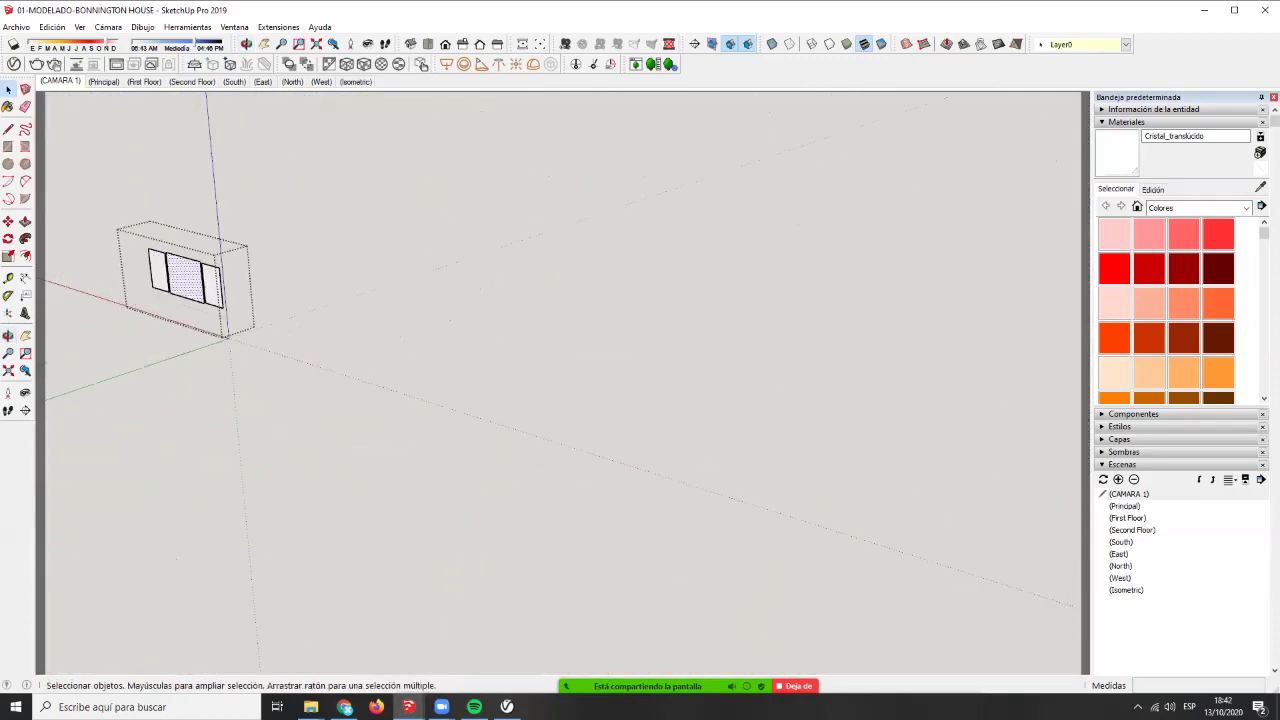
middle_click_drag(155, 315, 200, 331)
scroll(202, 330, "down", 5)
scroll(202, 330, "up", 7)
key("Escape")
key("Escape")
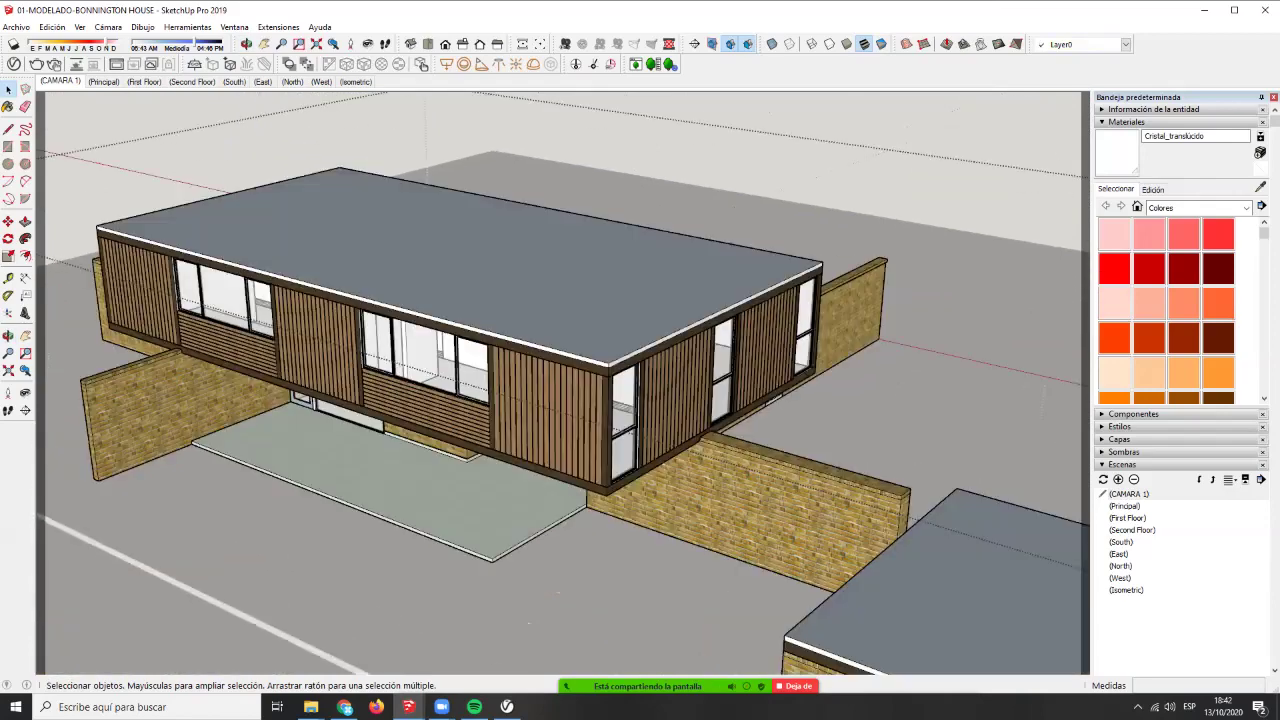
- Reopen the V-Ray Asset Editor on the Cristal_translúcido material
middle_click_drag(400, 315, 608, 328)
scroll(608, 328, "up", 3)
scroll(800, 394, "down", 3)
middle_click_drag(480, 600, 279, 617)
middle_click_drag(440, 430, 656, 396)
left_click(14, 64)
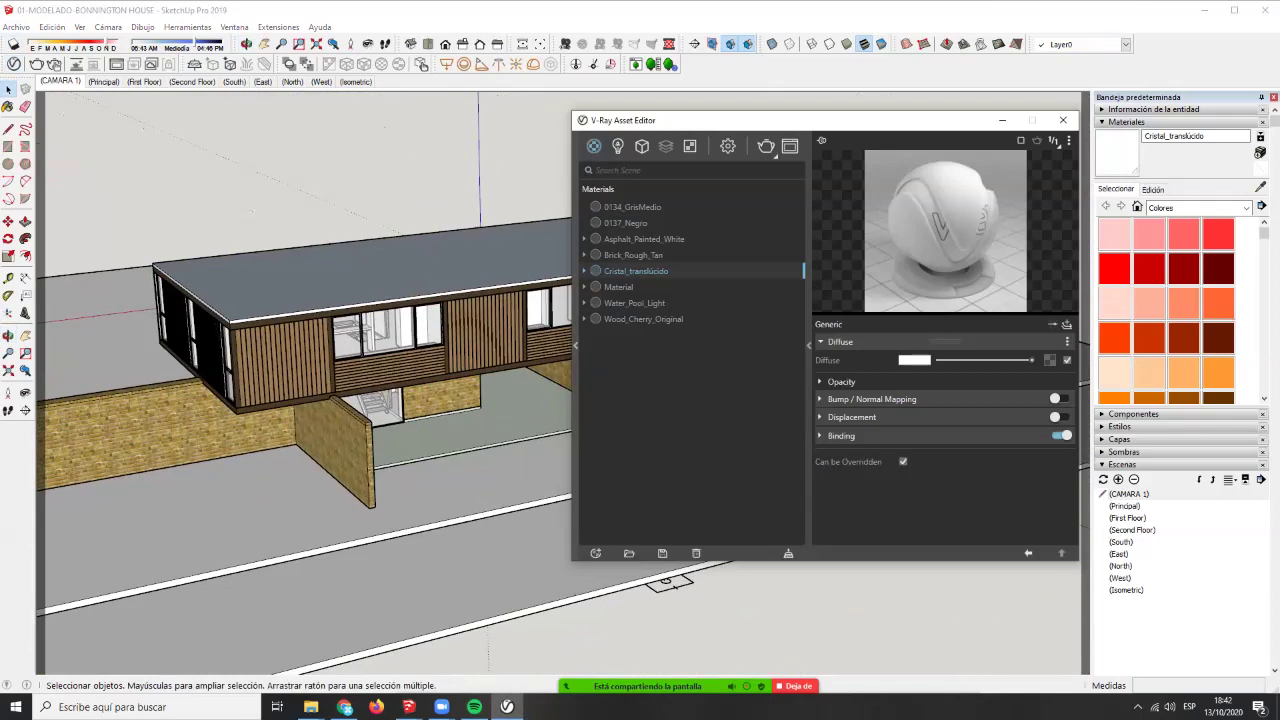
- Open the V-Ray asset library and look through the Create presets and their subcategories
left_click(575, 345)
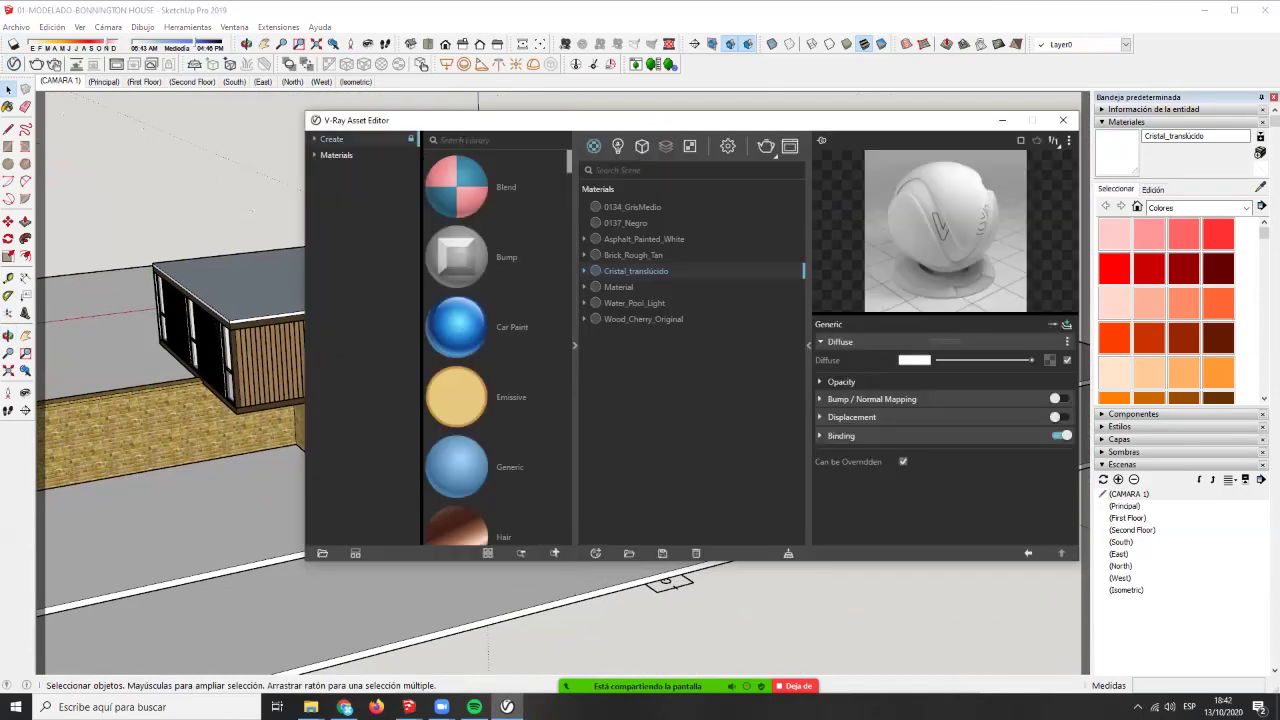
scroll(456, 347, "down", 10)
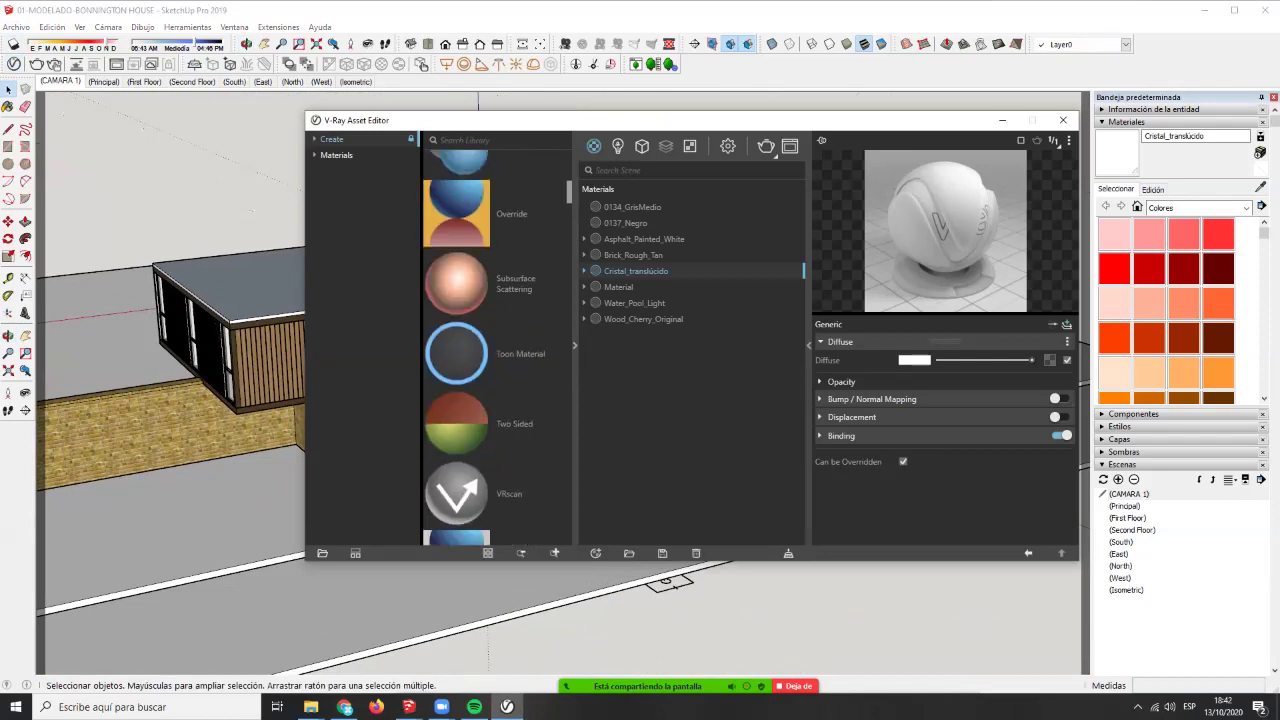
scroll(456, 347, "down", 15)
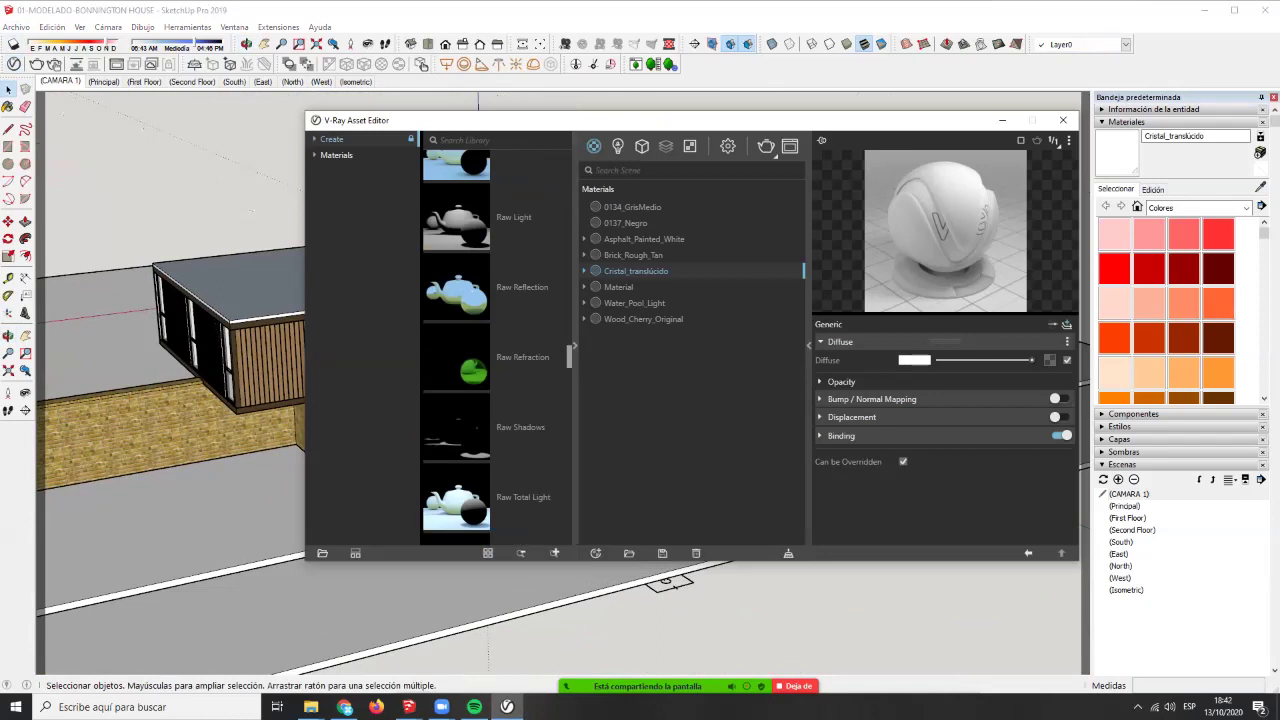
scroll(456, 347, "up", 20)
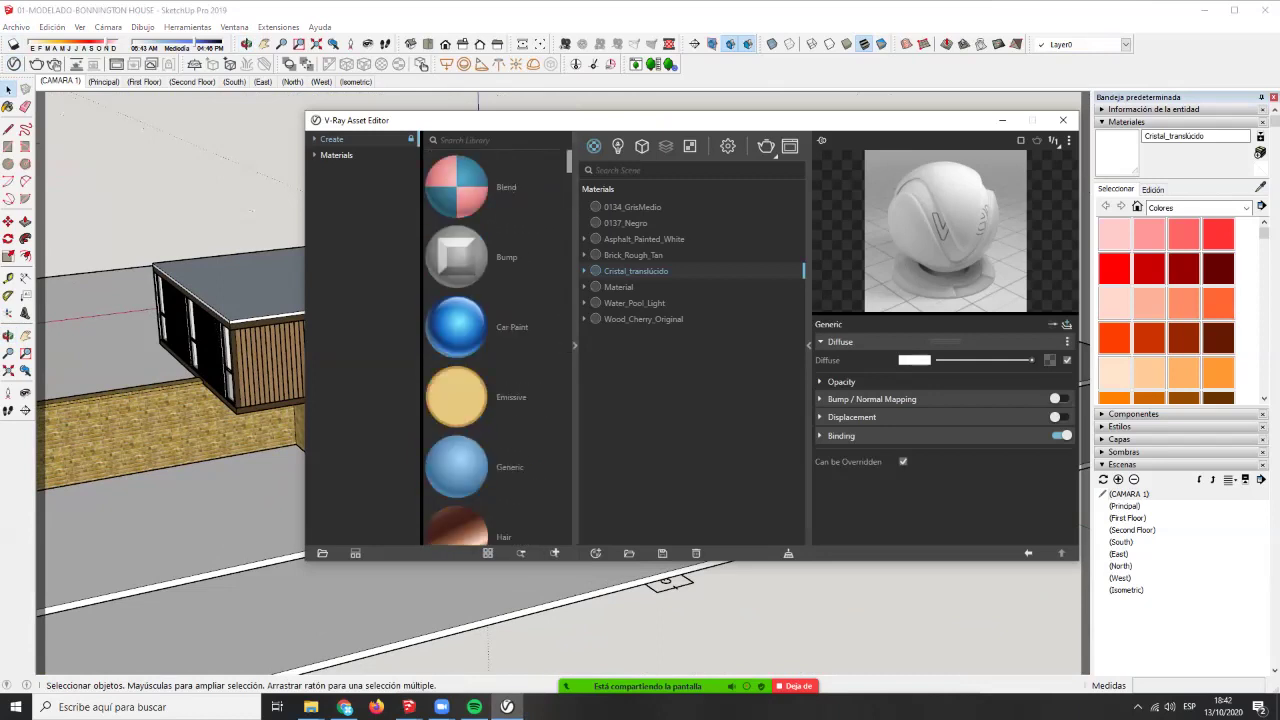
left_click(315, 139)
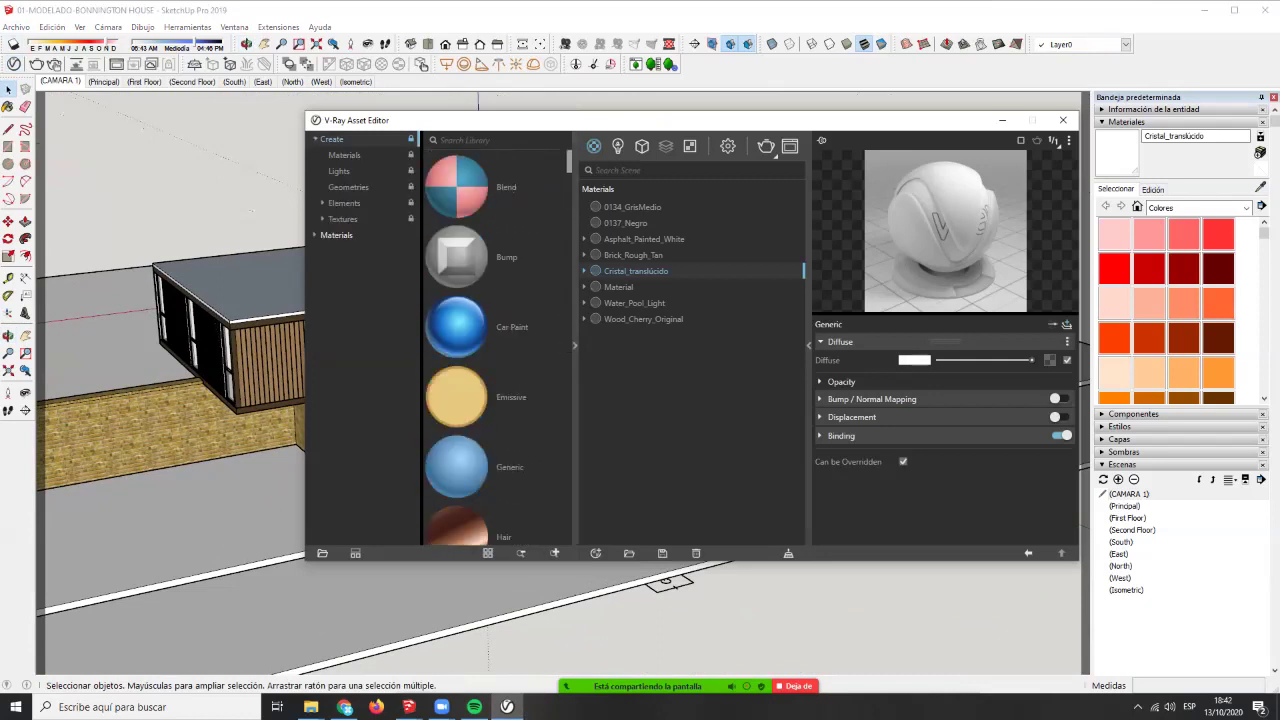
left_click(315, 139)
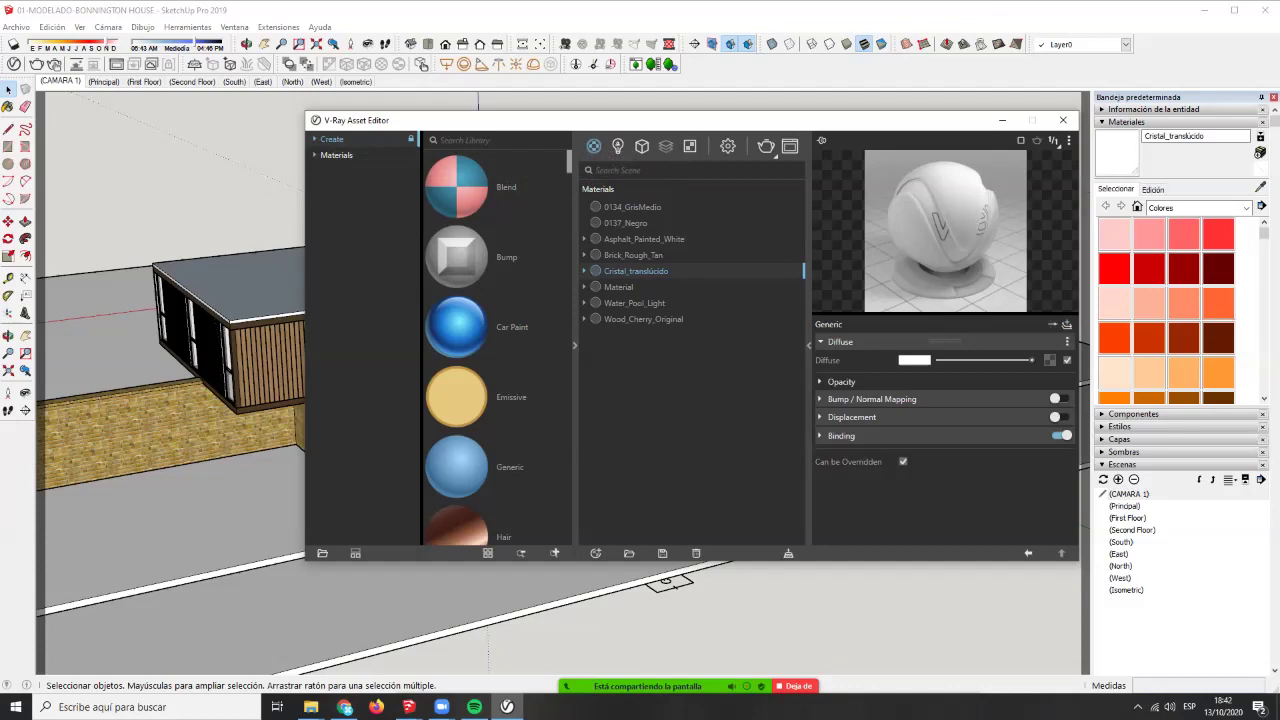
- Show the categories of the library's preset Materials and shift the Asset Editor window slightly over the model
left_click(336, 155)
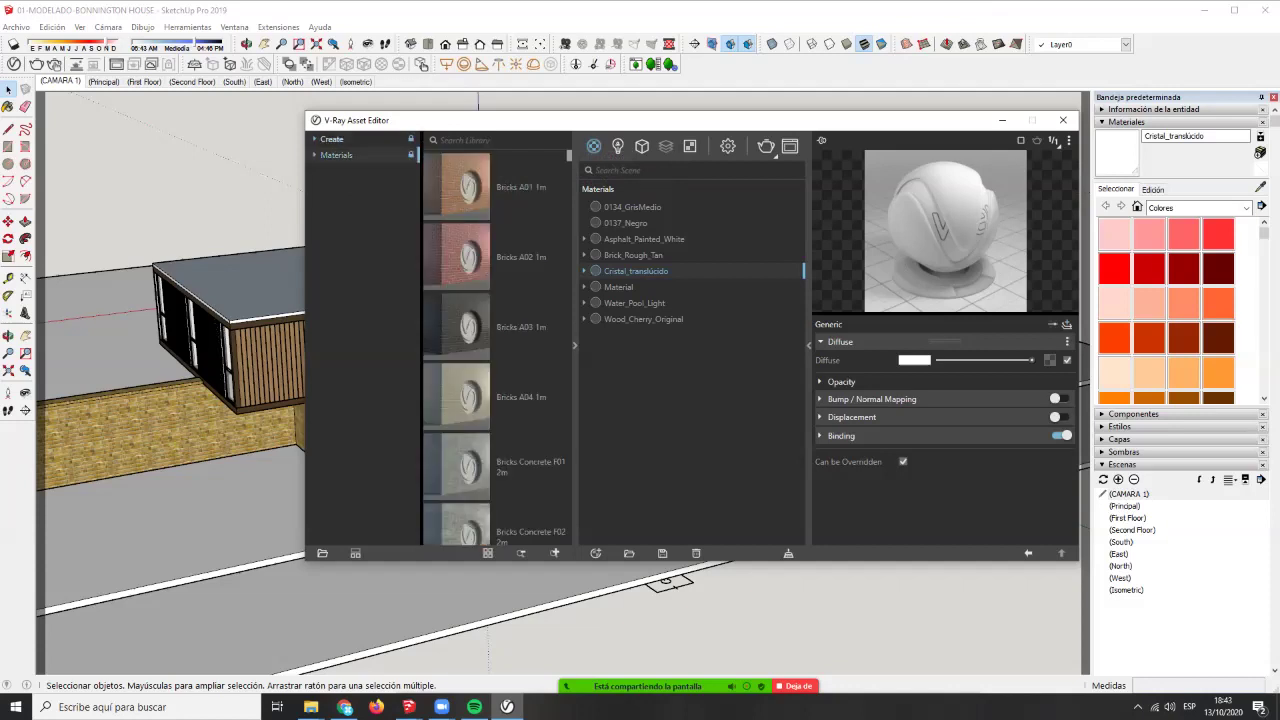
left_click(315, 155)
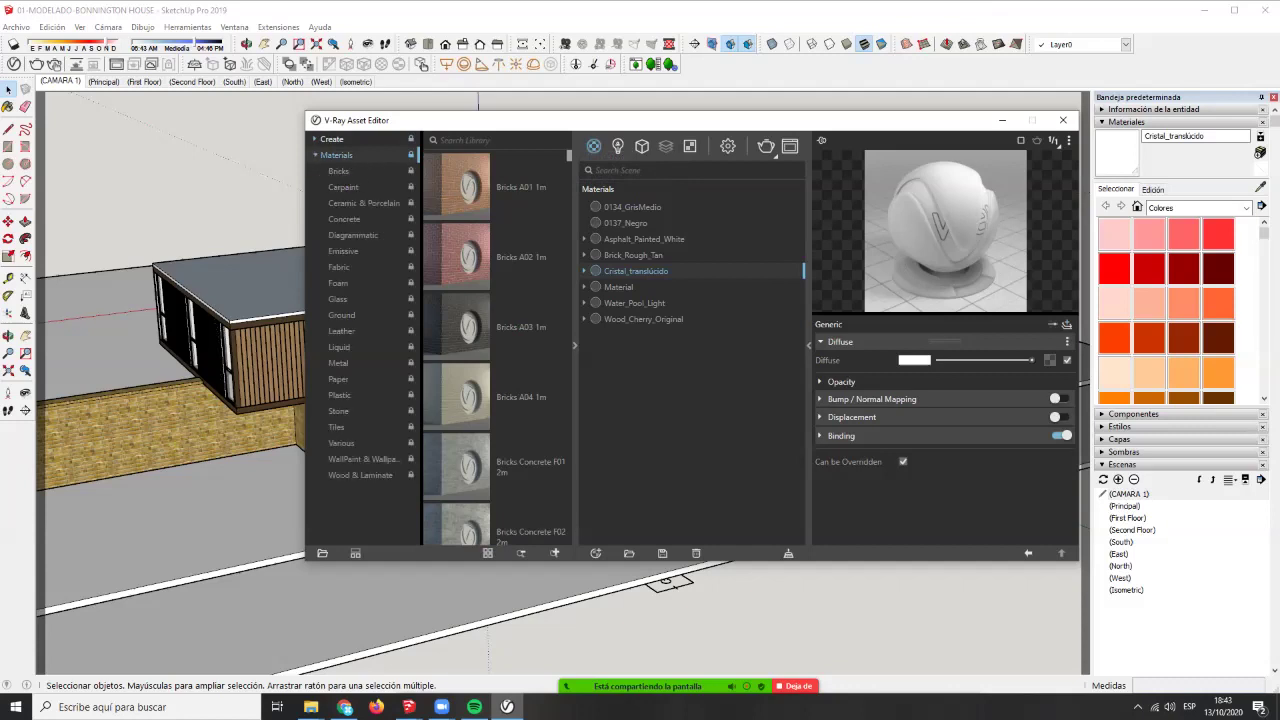
left_click_drag(560, 120, 506, 117)
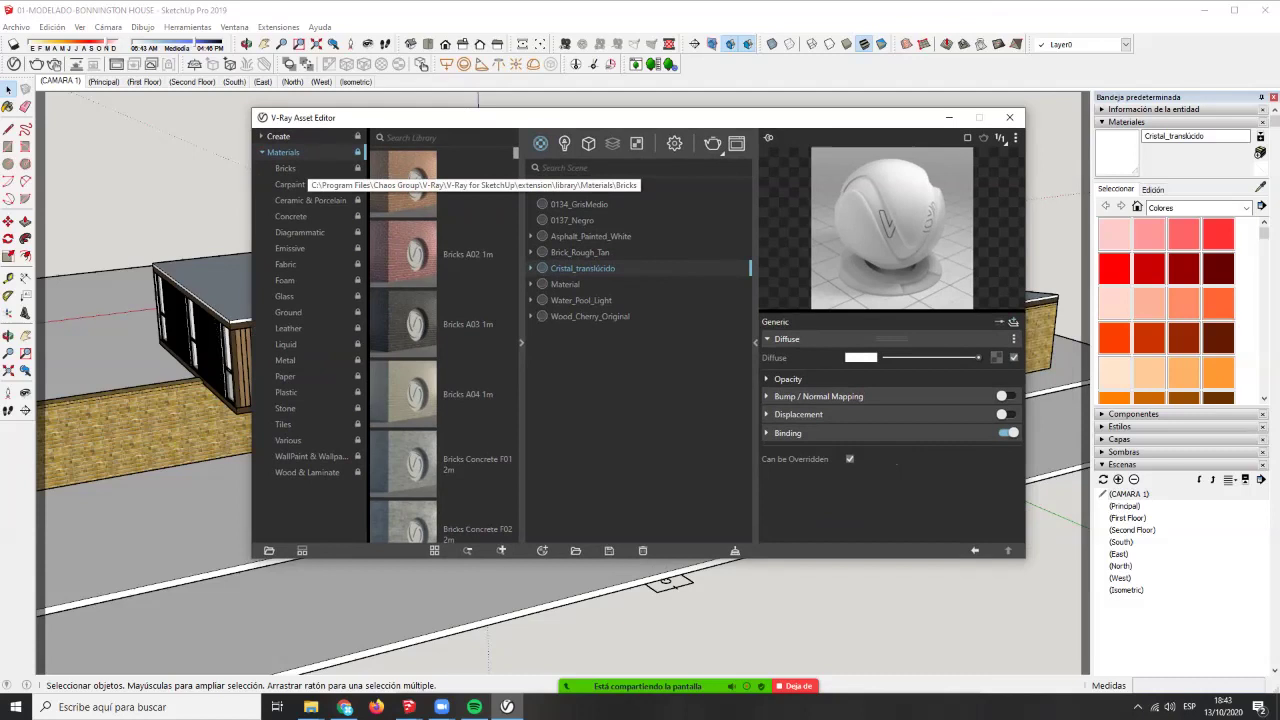
- Look through the Bricks, Carpaint, Ceramic & Porcelain, Concrete, Diagrammatic, Emissive and Fabric material presets
left_click(296, 169)
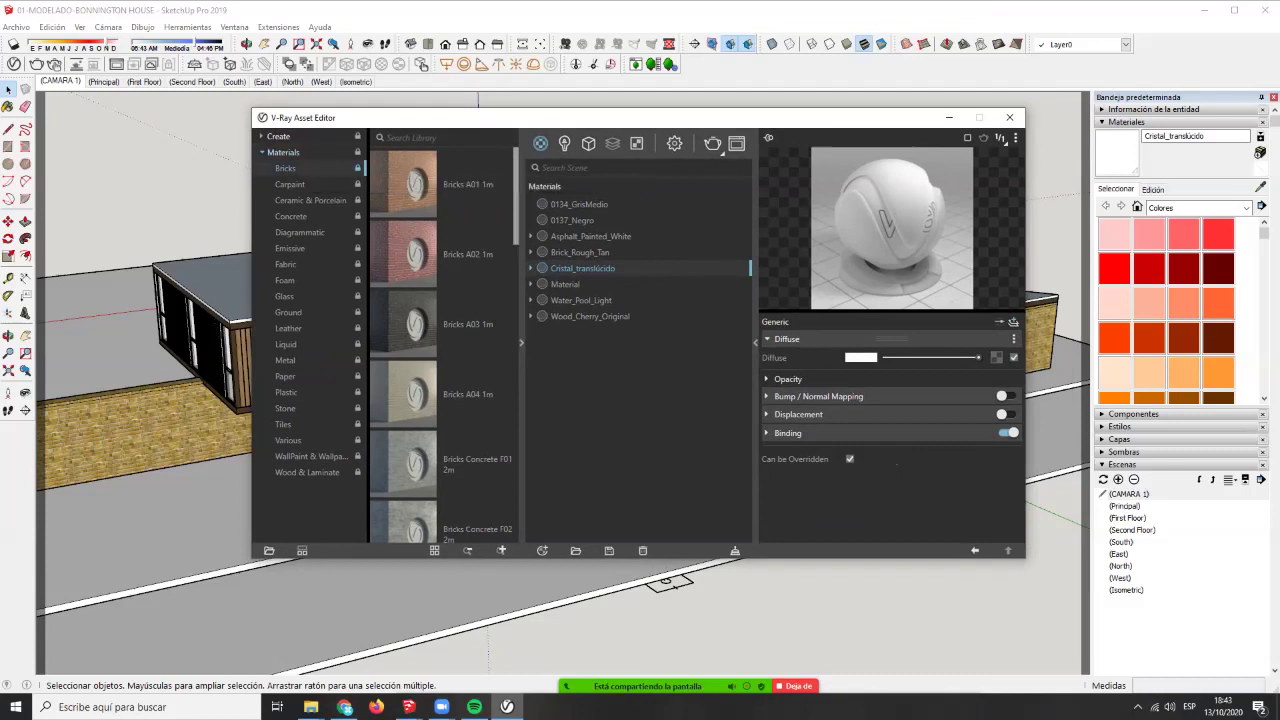
left_click(300, 185)
left_click(305, 201)
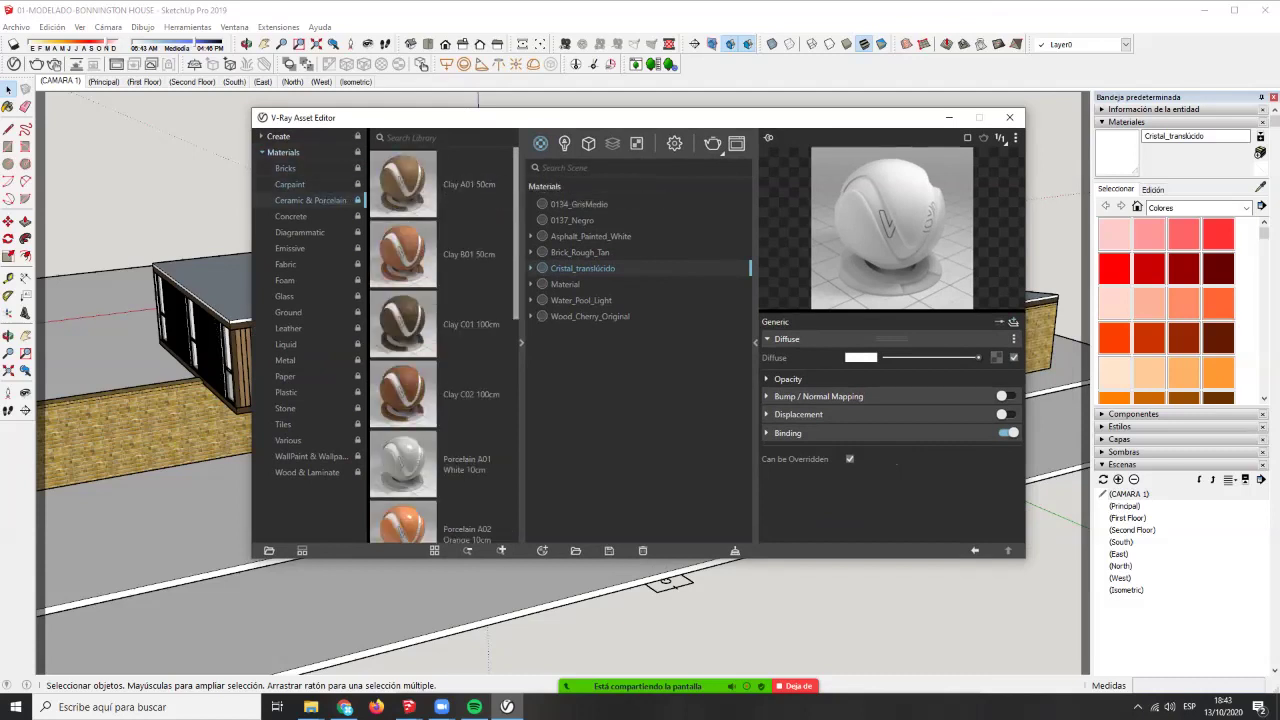
left_click(300, 217)
left_click(300, 233)
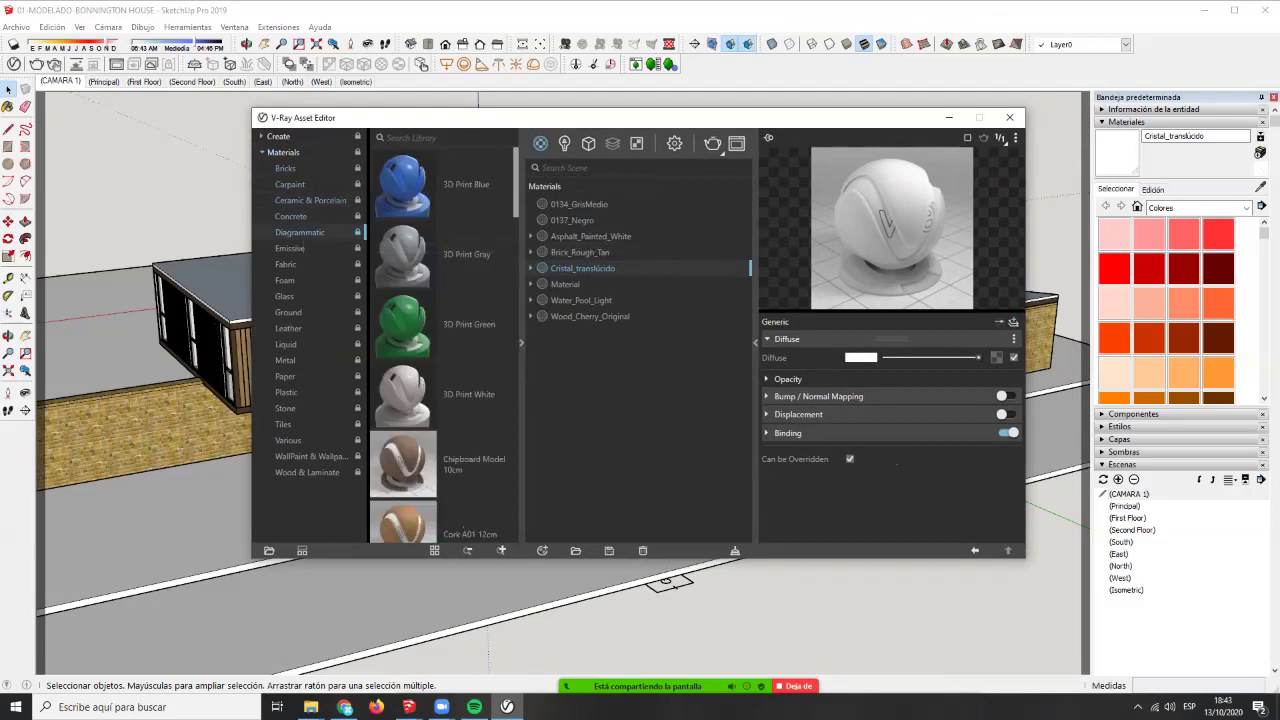
left_click(300, 249)
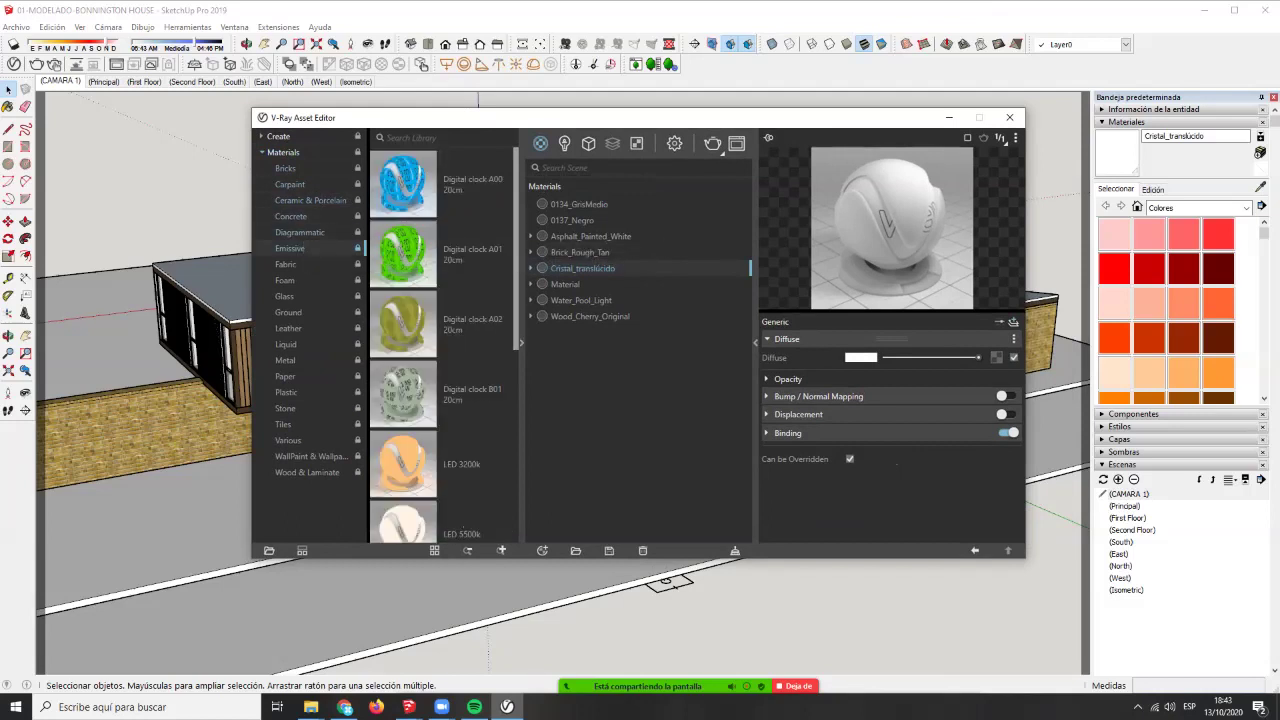
left_click(300, 265)
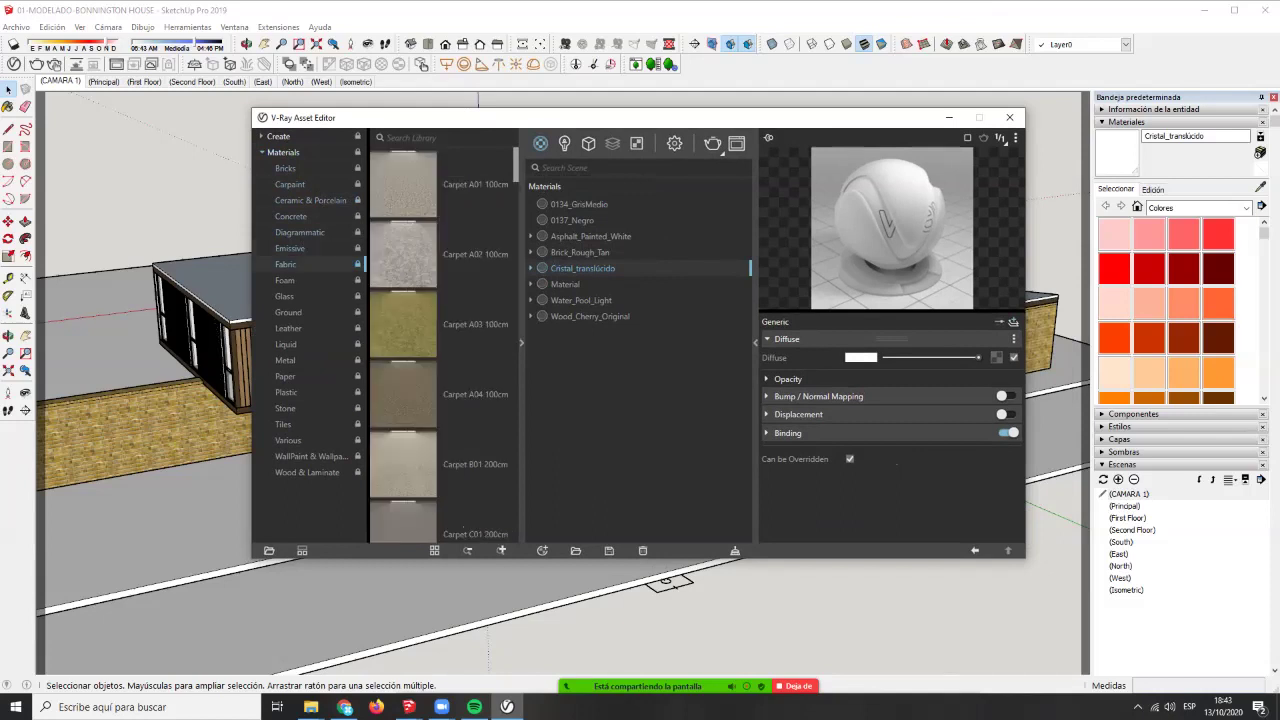
scroll(445, 345, "down", 10)
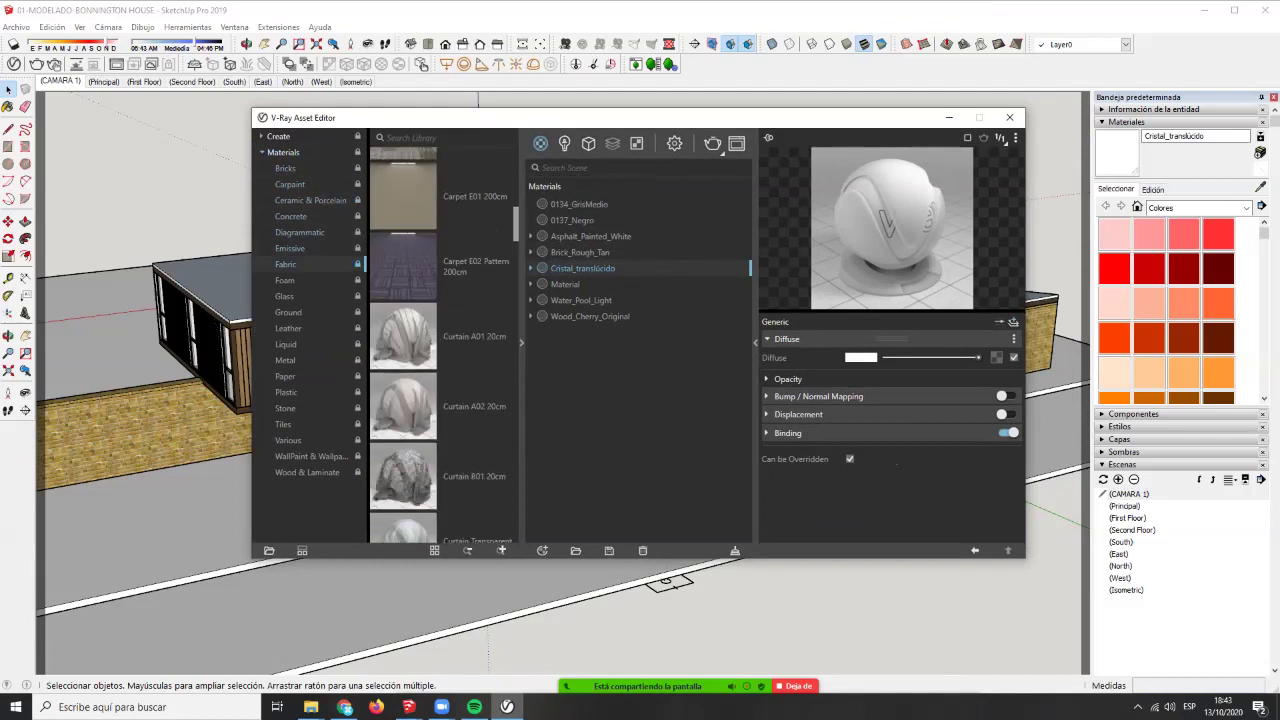
- Look through the Foam, Glass, Ground, Leather, Liquid, Metal and Paper material presets
left_click(298, 281)
scroll(445, 345, "down", 5)
scroll(445, 345, "down", 5)
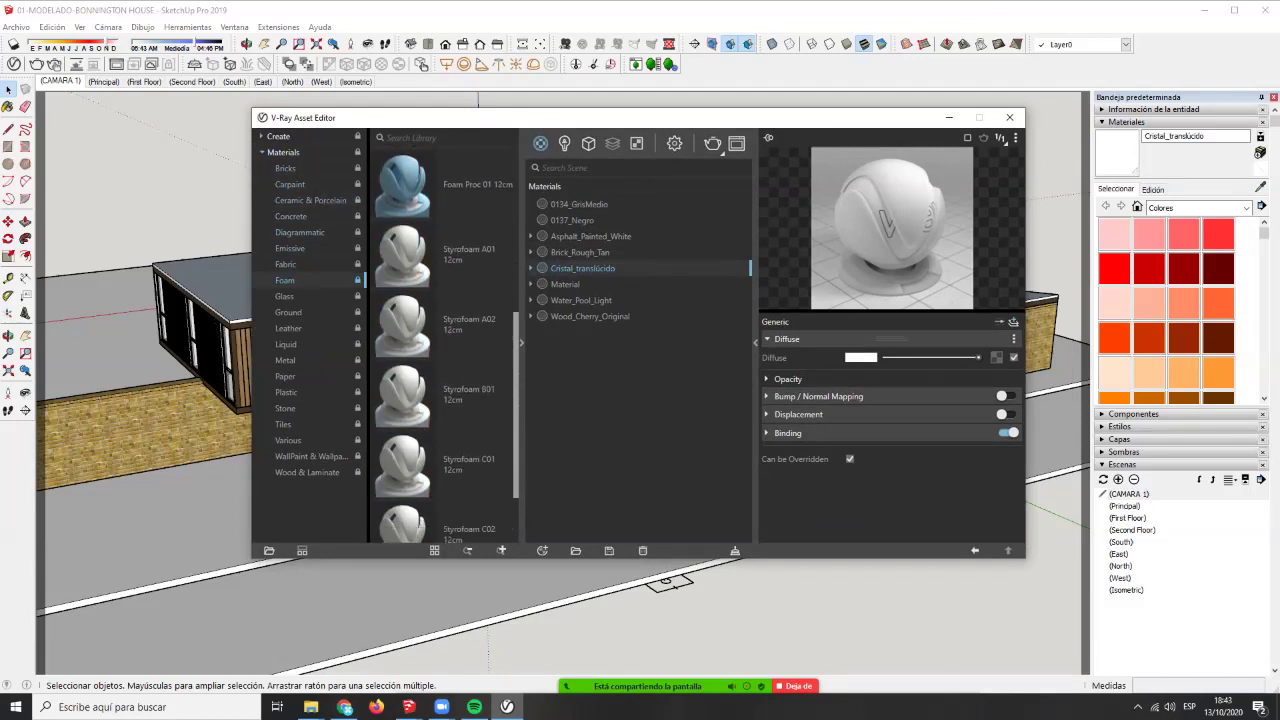
left_click(287, 297)
scroll(445, 345, "down", 10)
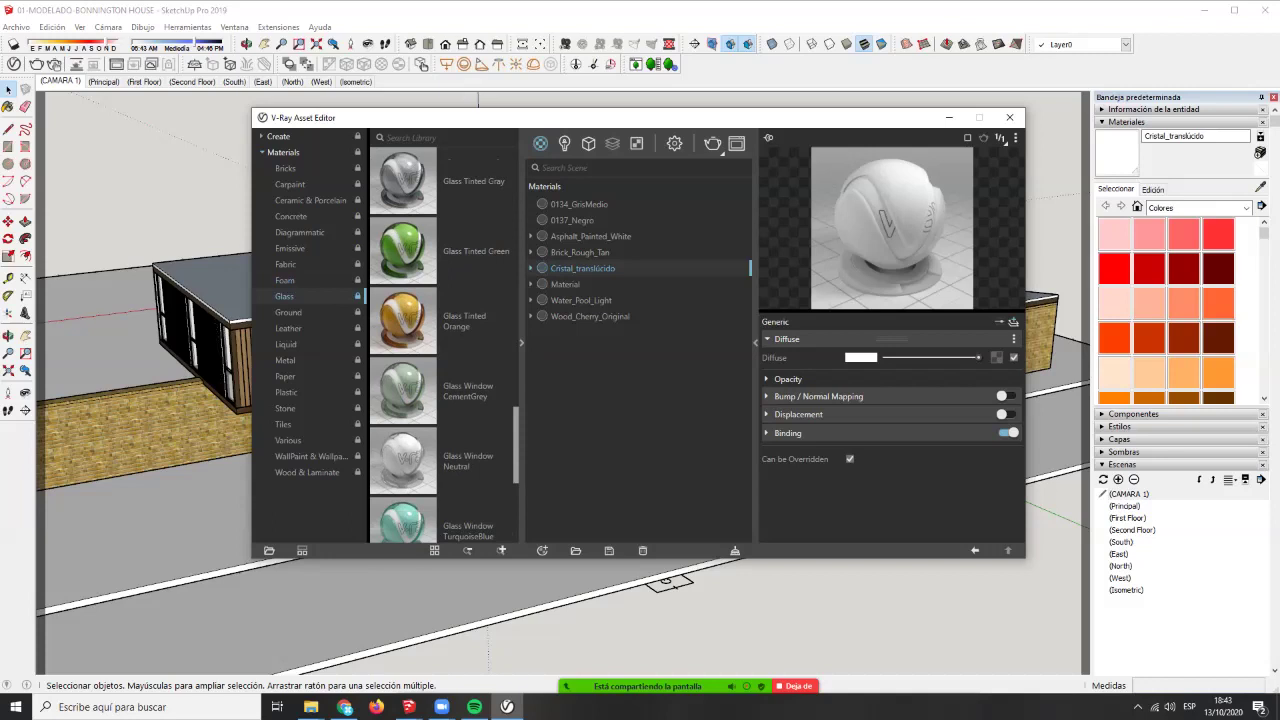
left_click(288, 312)
left_click(310, 327)
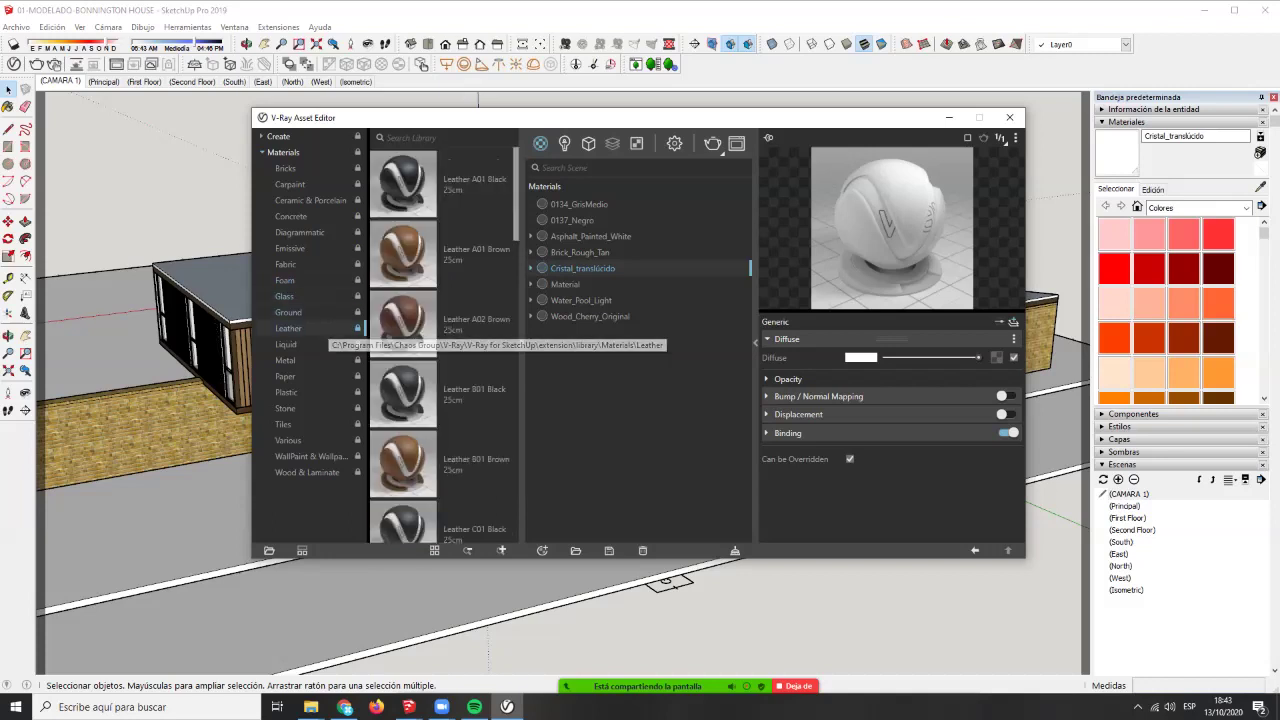
left_click(288, 344)
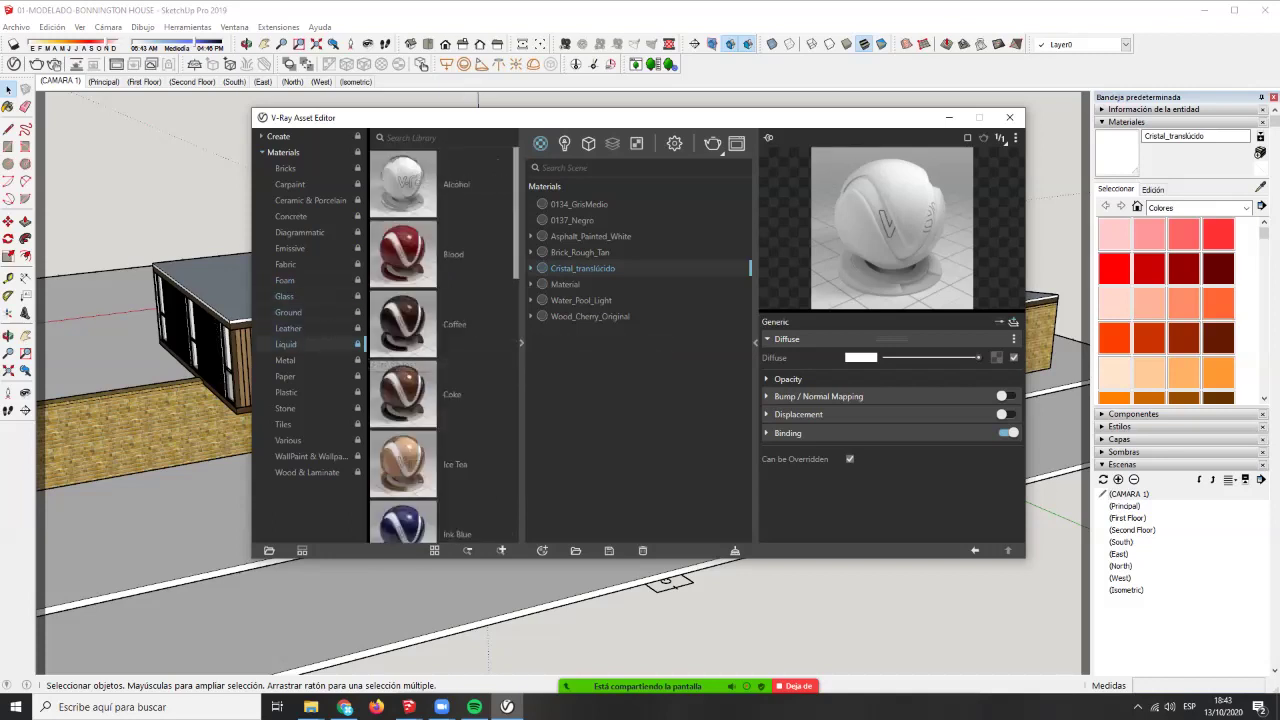
left_click(286, 360)
left_click(285, 376)
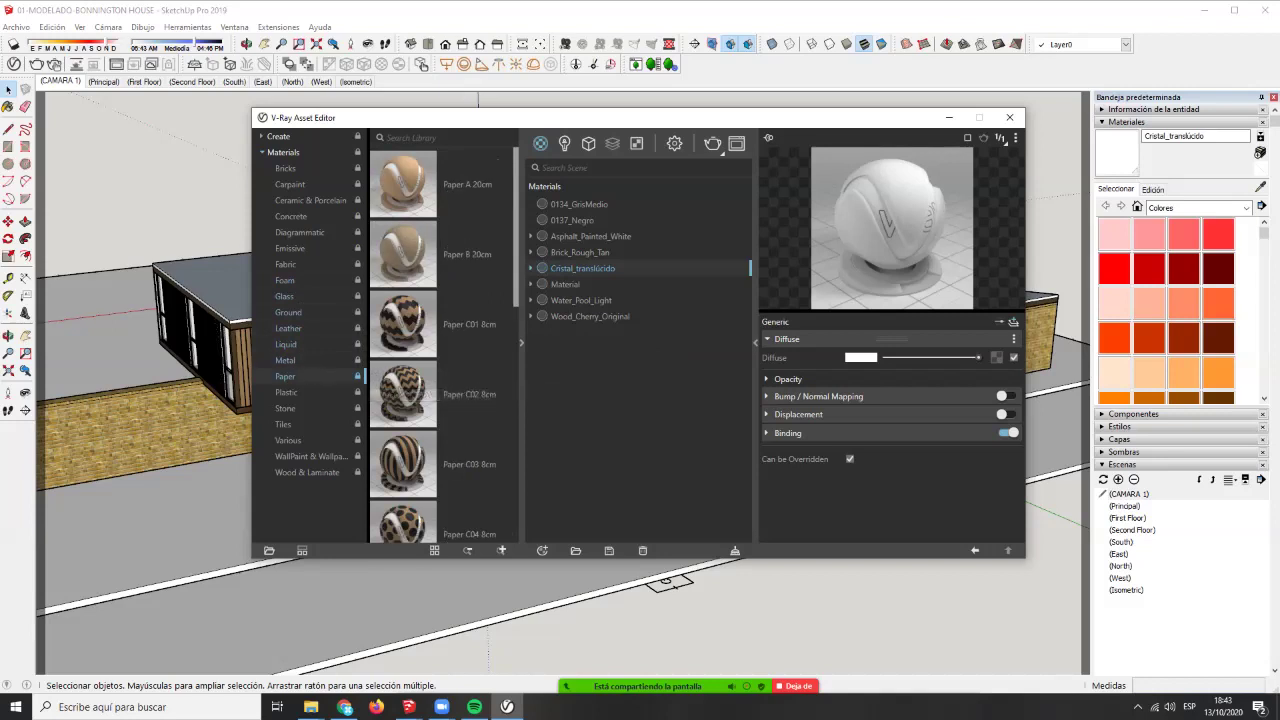
scroll(440, 345, "down", 6)
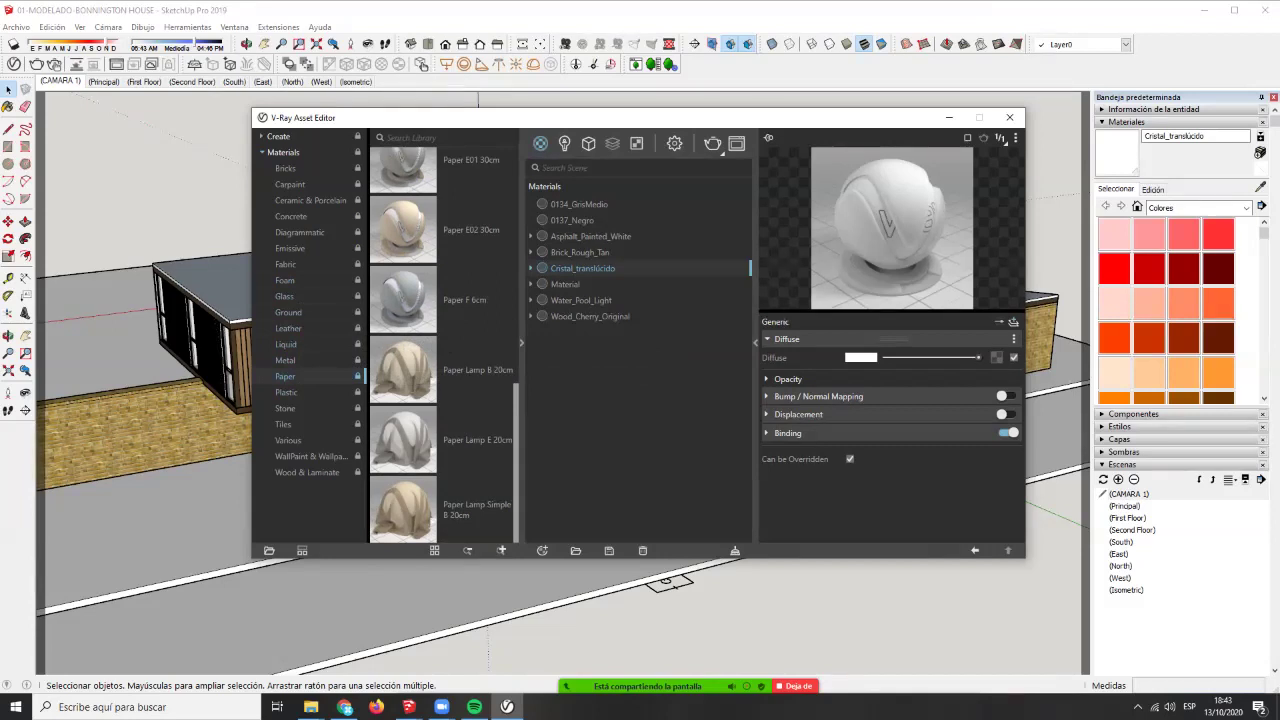
- Check the Diagrammatic presets briefly and examine the full range of Glass presets for a window glass
left_click(301, 233)
scroll(444, 345, "down", 4)
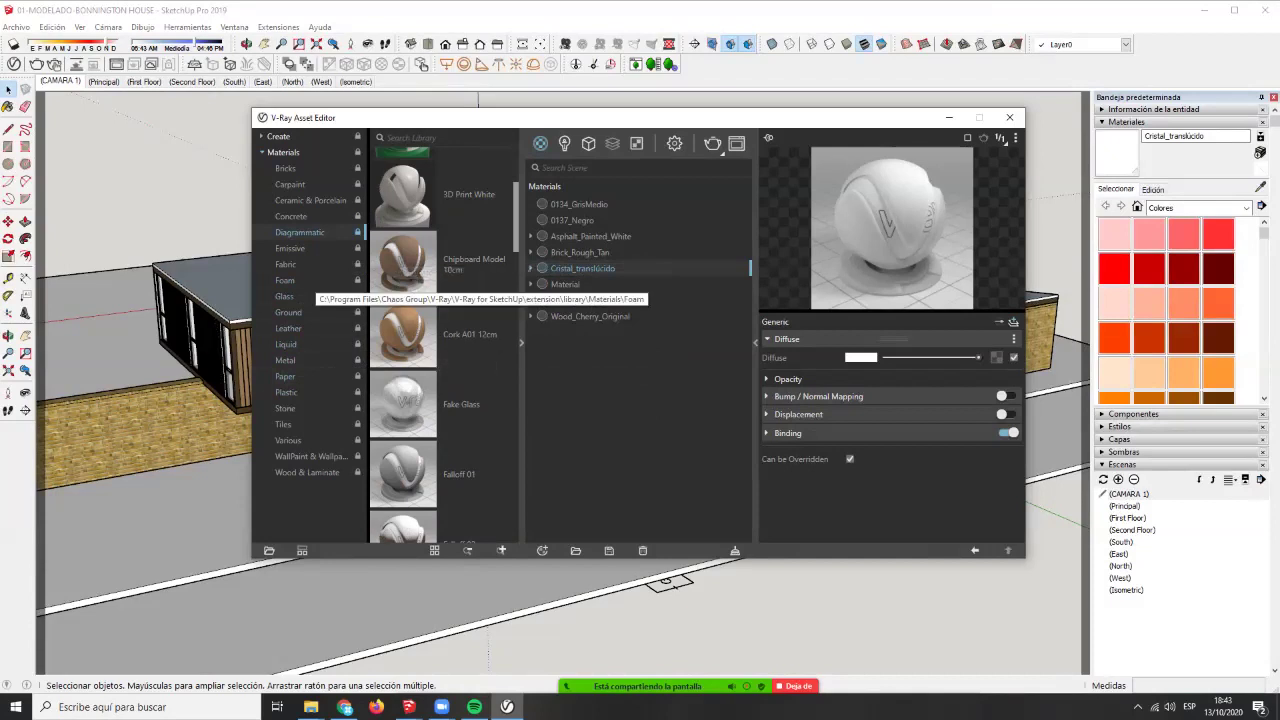
left_click(298, 295)
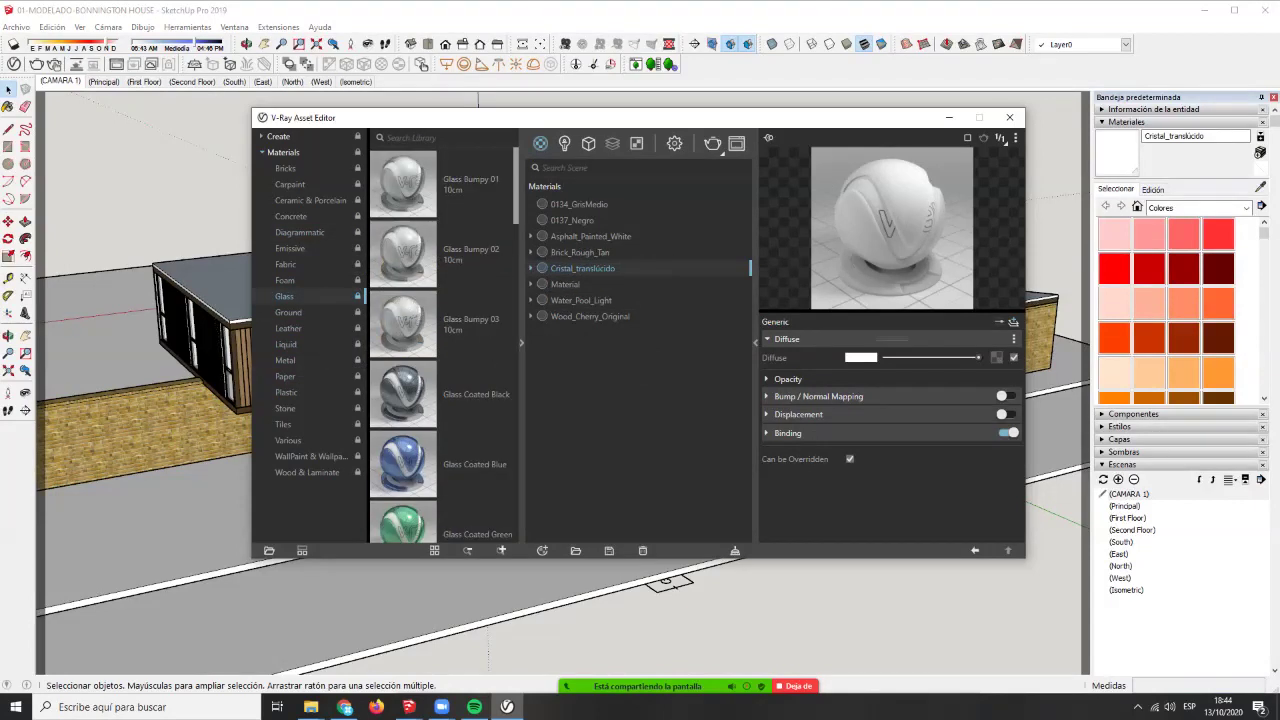
scroll(480, 260, "down", 1)
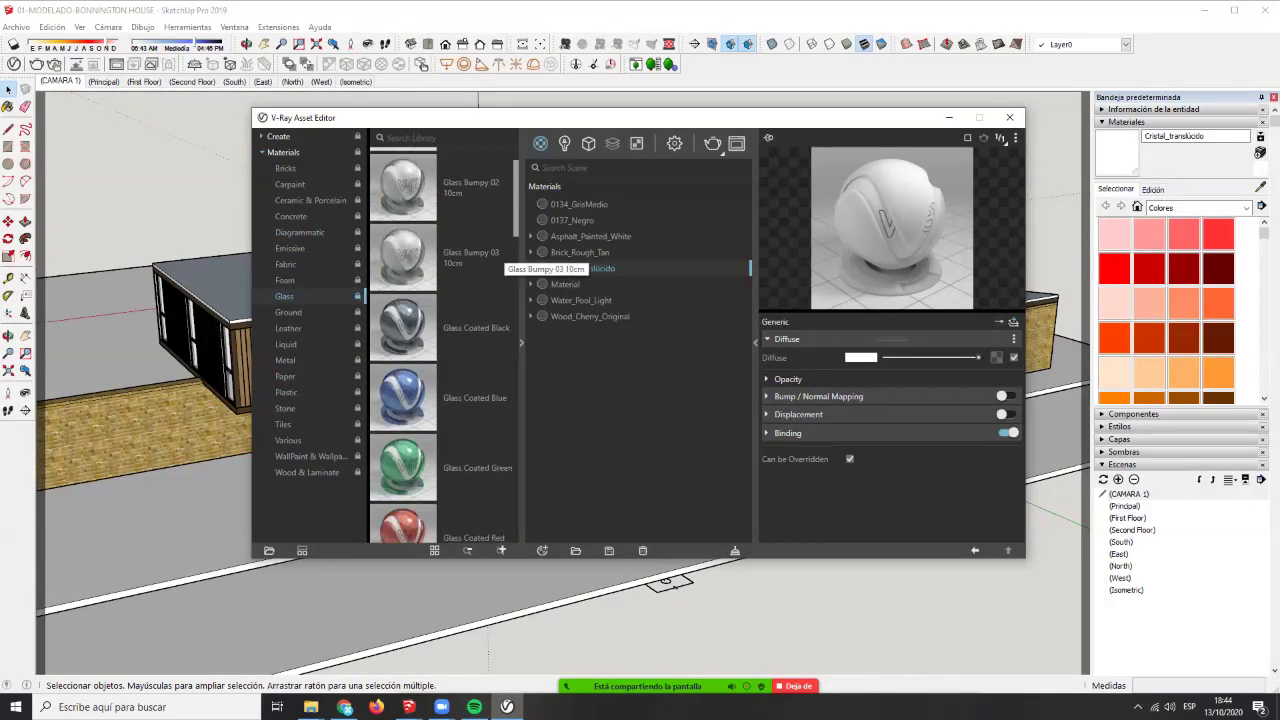
left_click(522, 342)
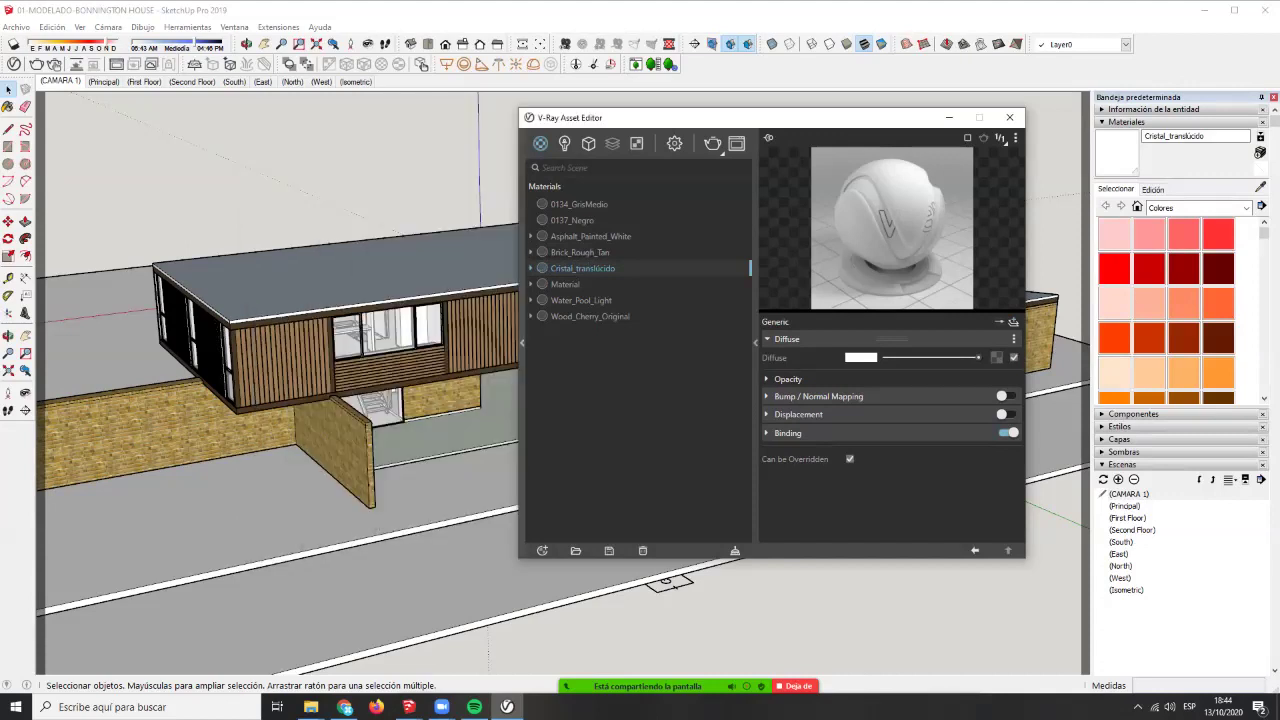
left_click(522, 342)
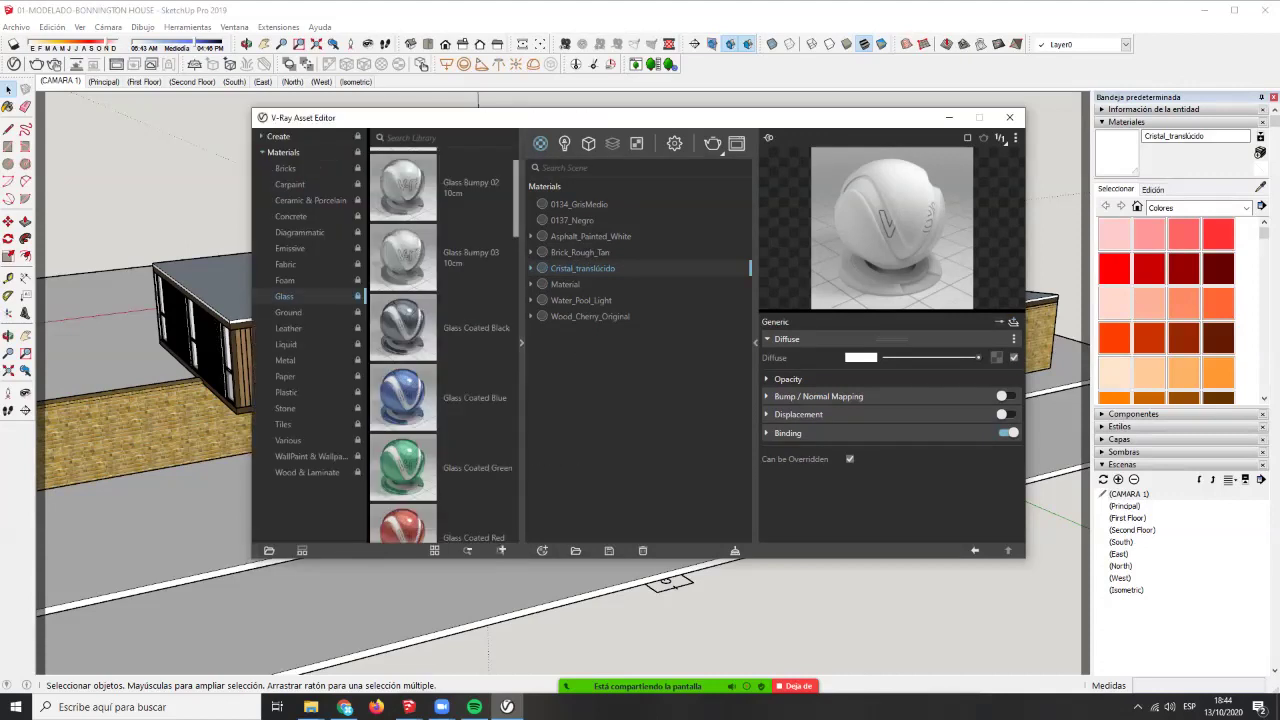
scroll(440, 345, "up", 1)
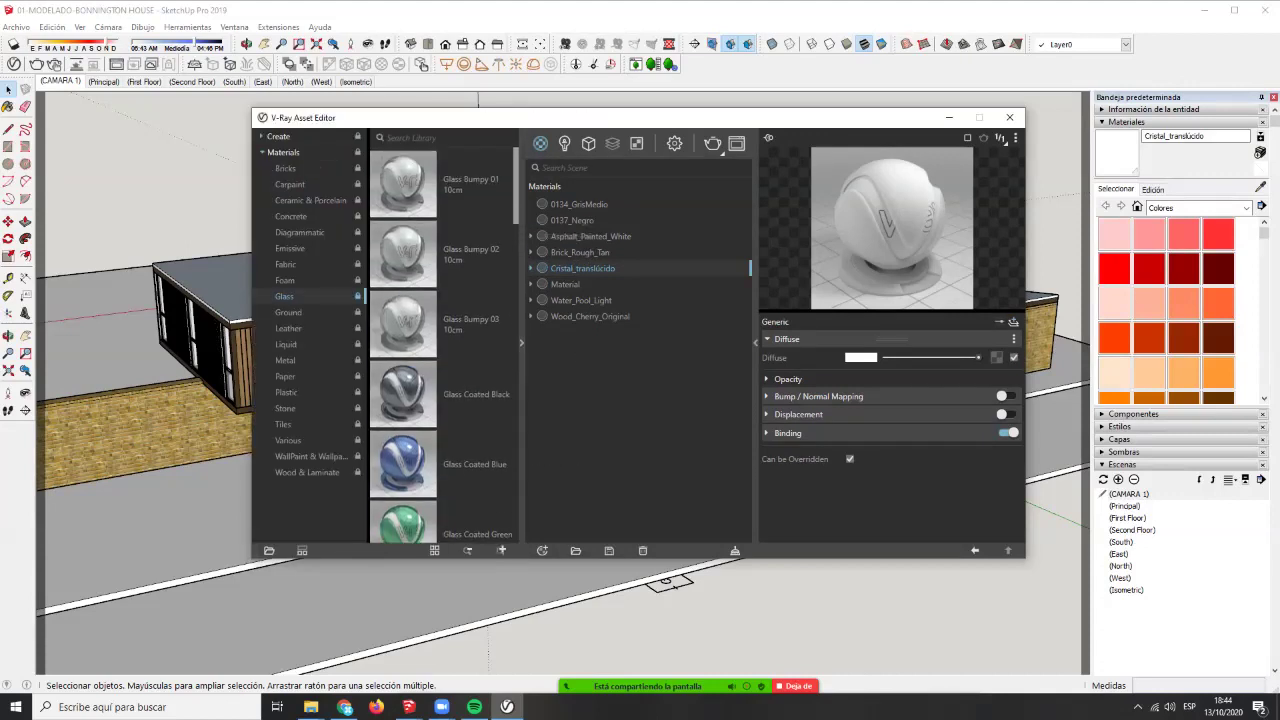
scroll(445, 345, "down", 5)
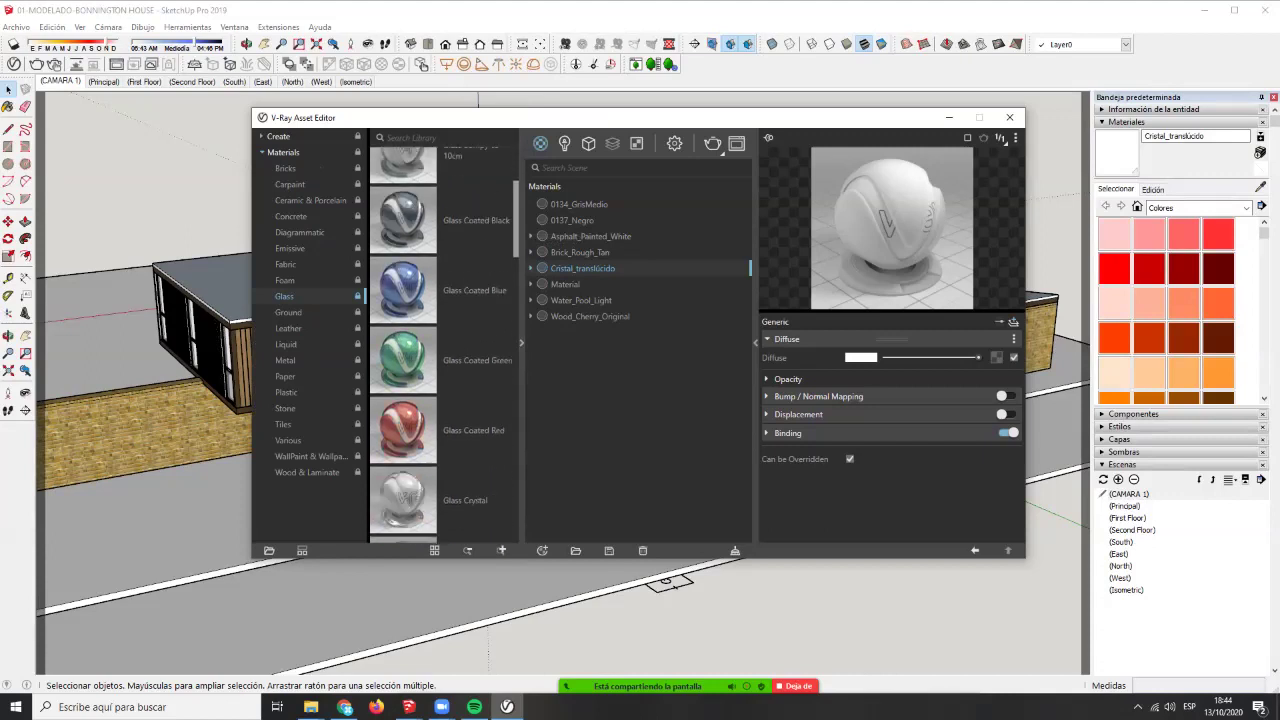
scroll(440, 345, "down", 10)
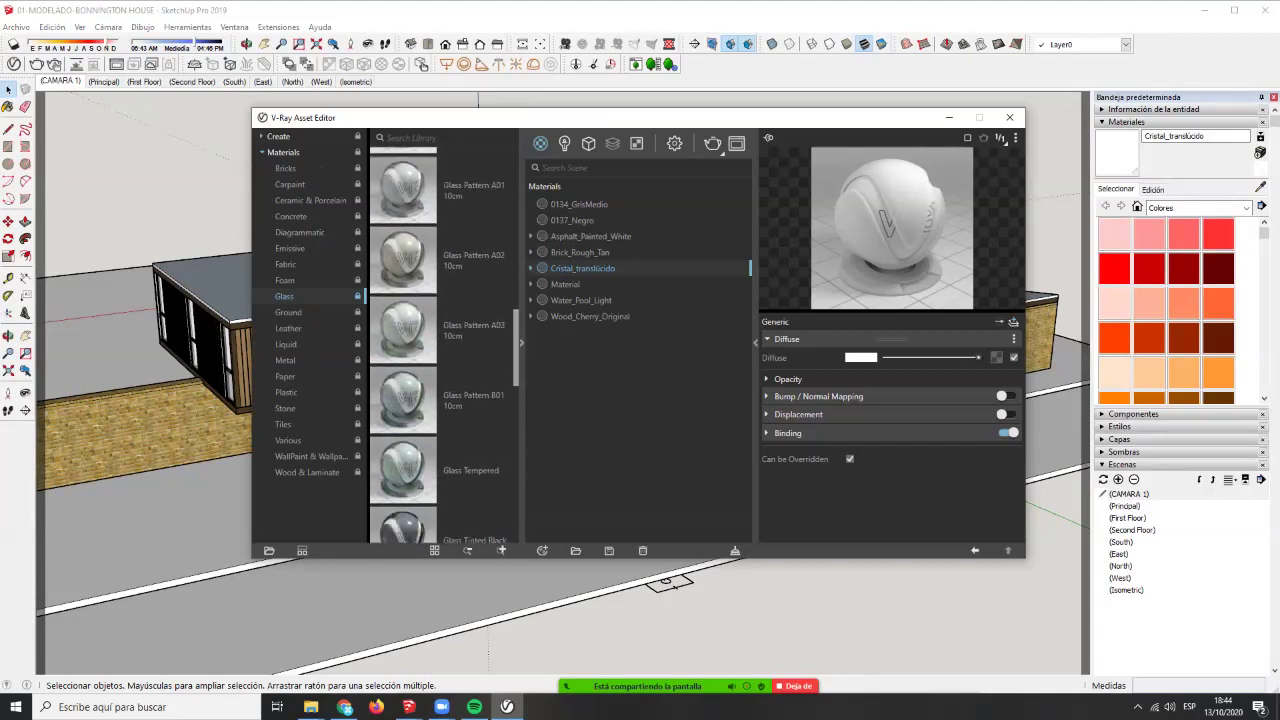
scroll(440, 345, "down", 5)
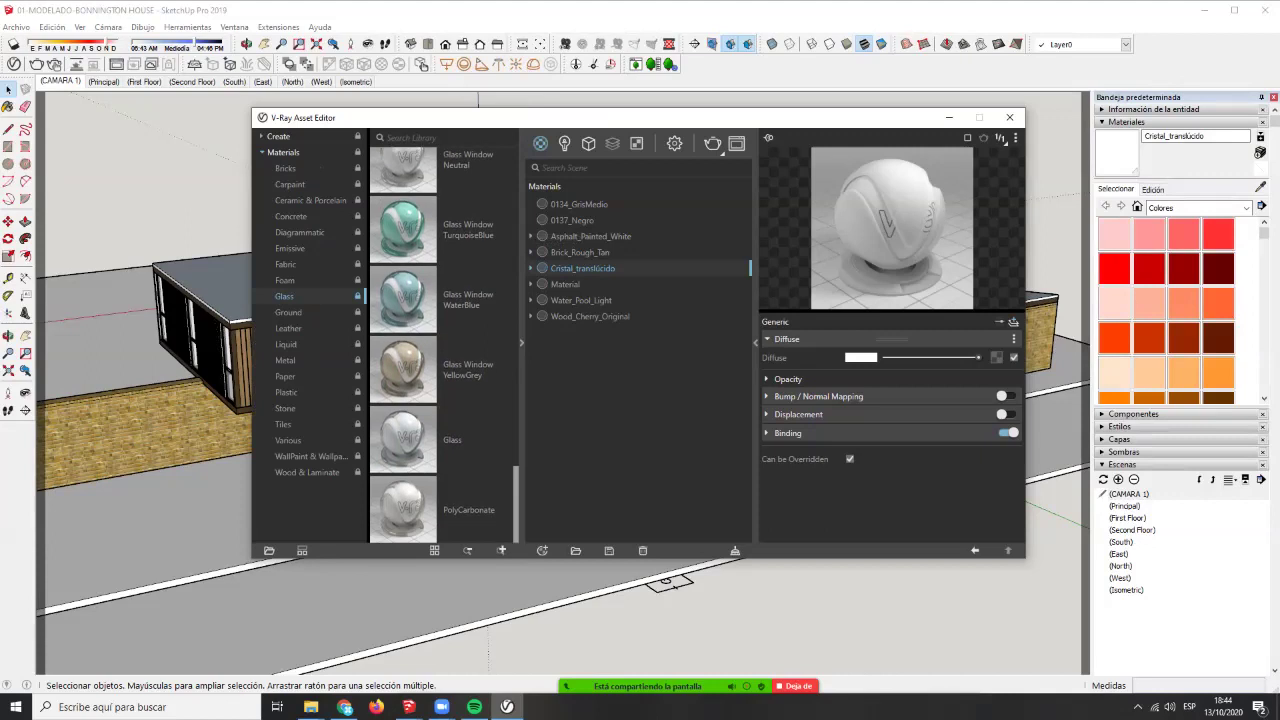
scroll(445, 345, "up", 5)
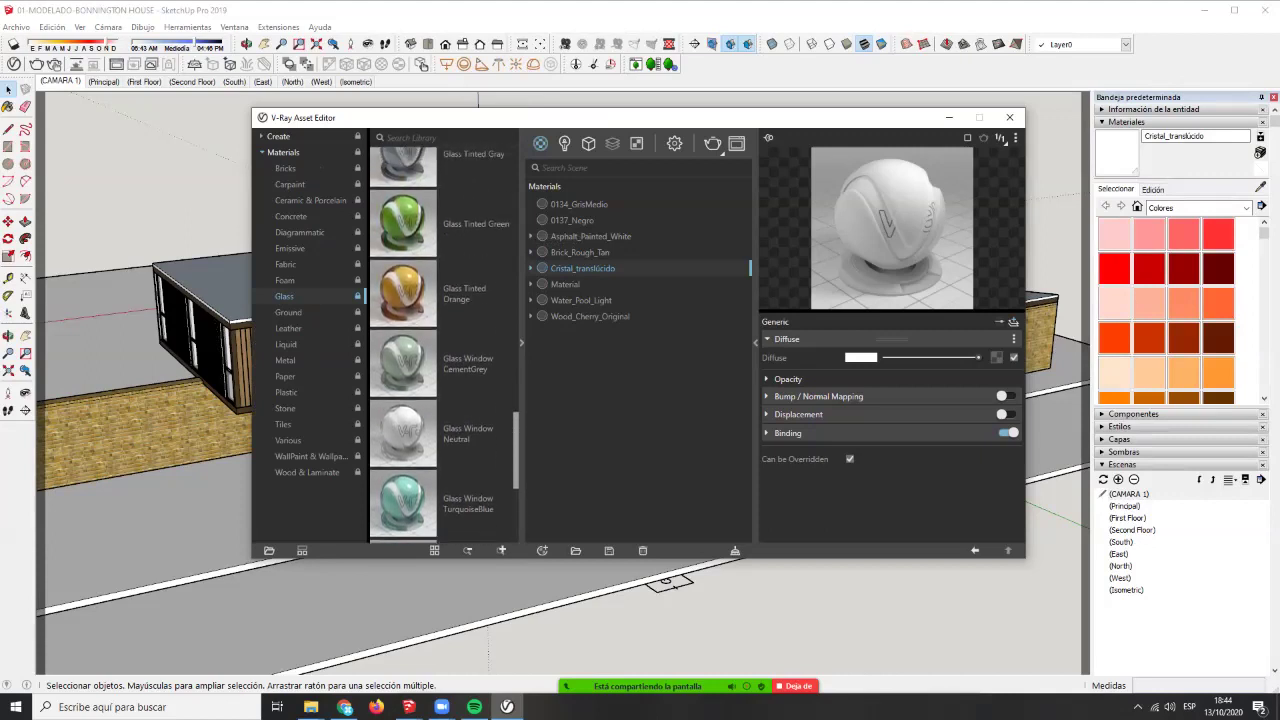
scroll(440, 345, "up", 6)
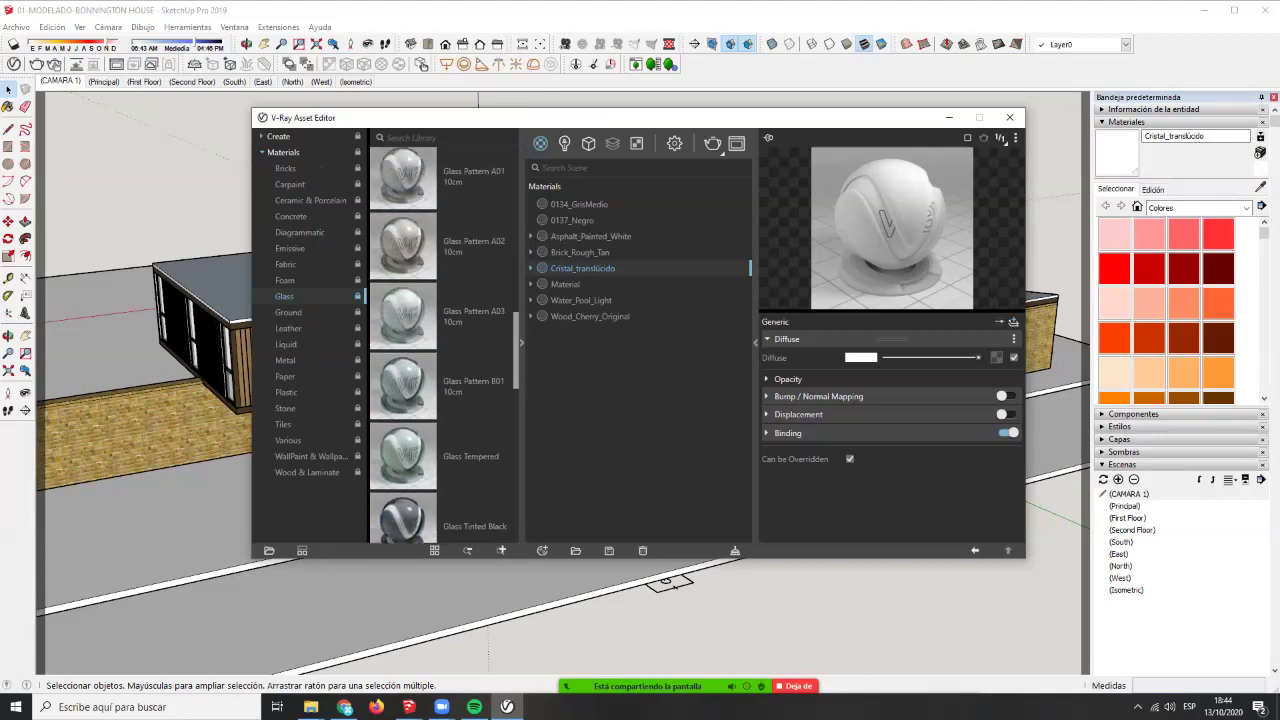
scroll(440, 345, "up", 4)
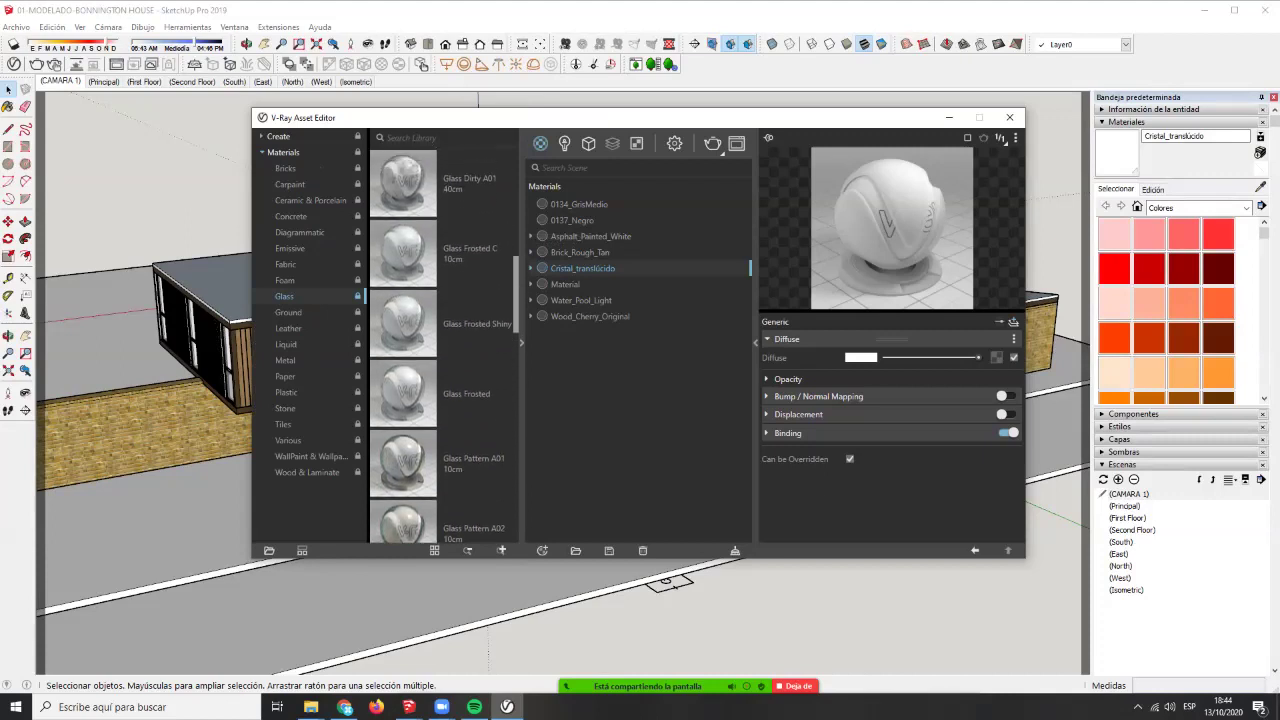
scroll(440, 345, "up", 8)
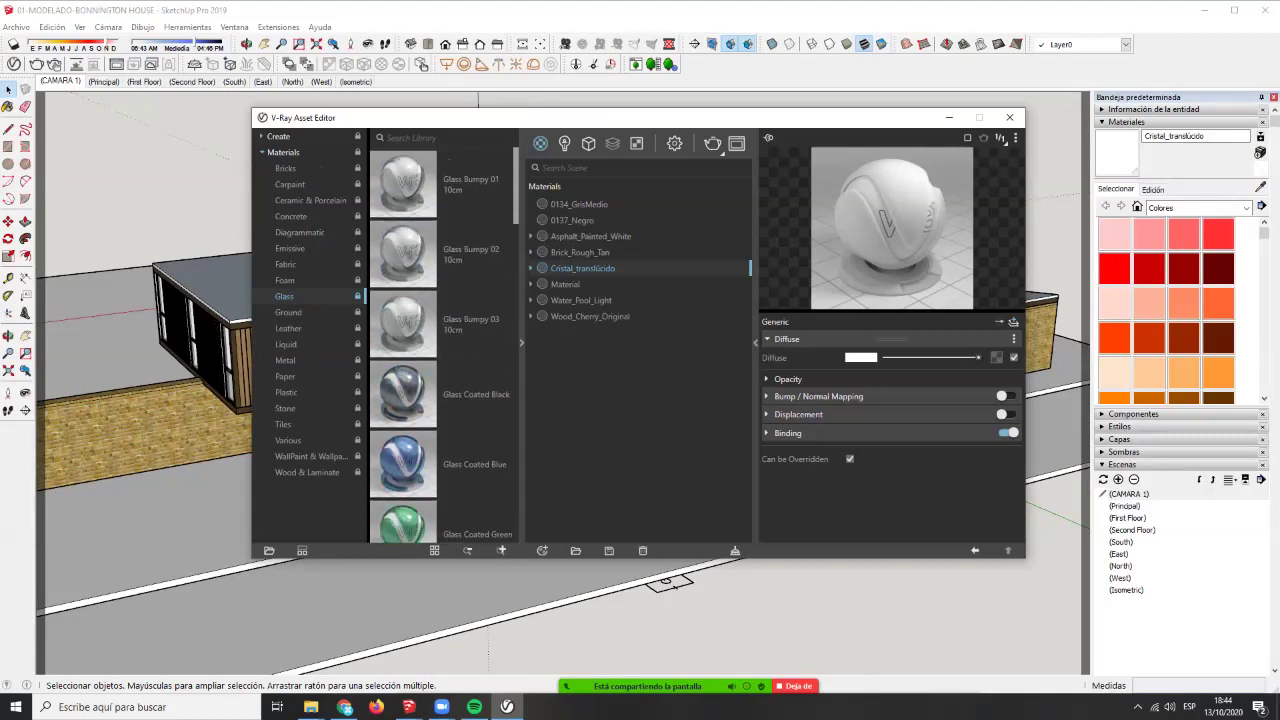
- Look through the Diagrammatic material presets and examine the Glass Simple variants and their neighbours
left_click(300, 232)
scroll(440, 345, "down", 12)
scroll(440, 345, "down", 3)
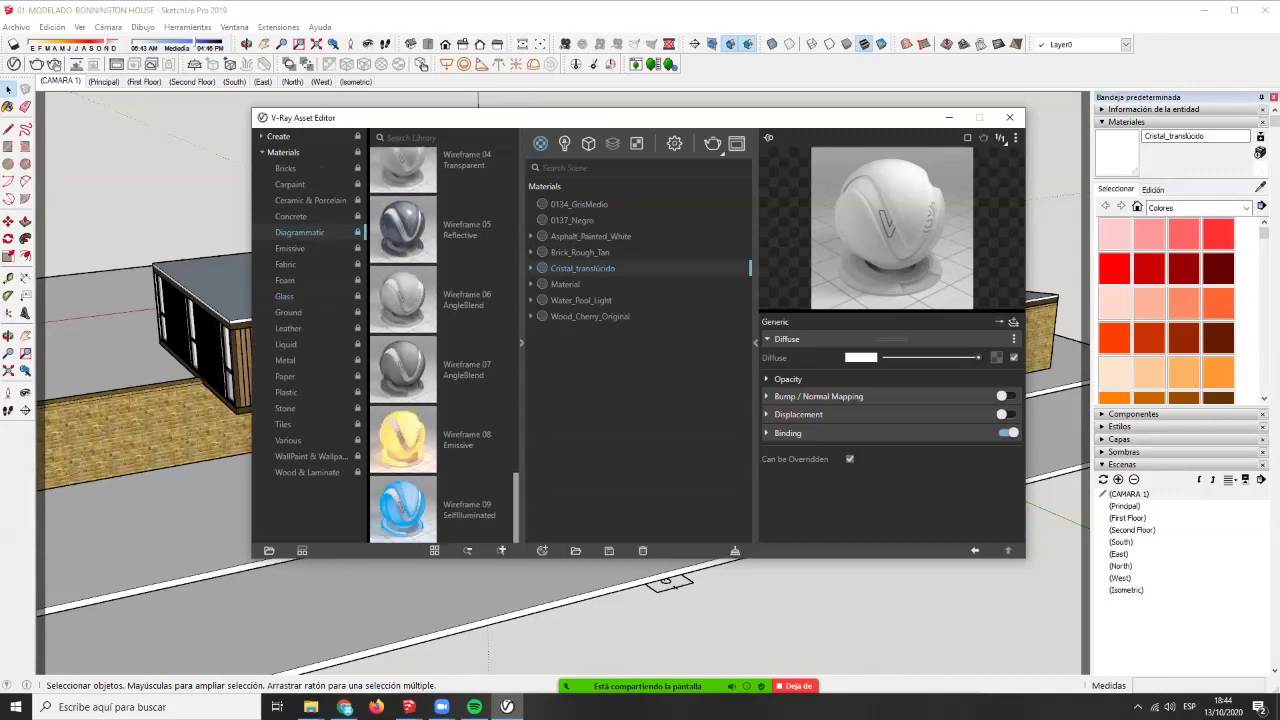
scroll(440, 345, "up", 10)
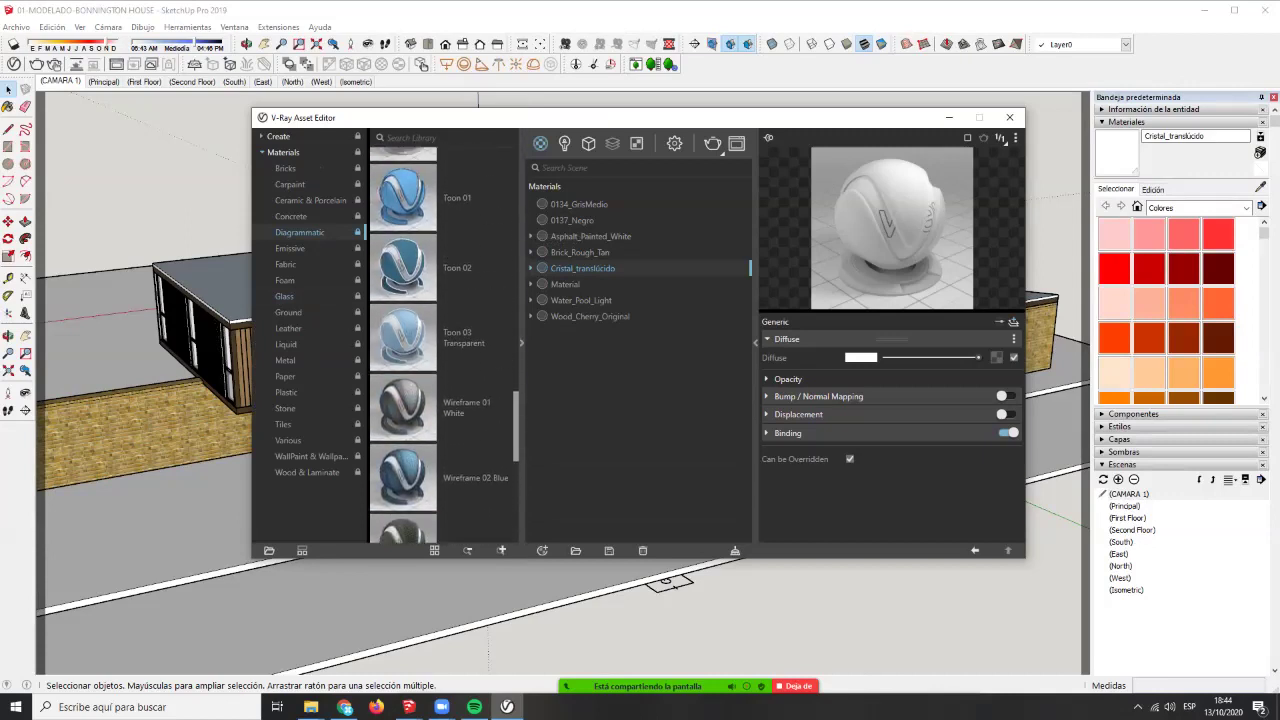
scroll(440, 345, "up", 5)
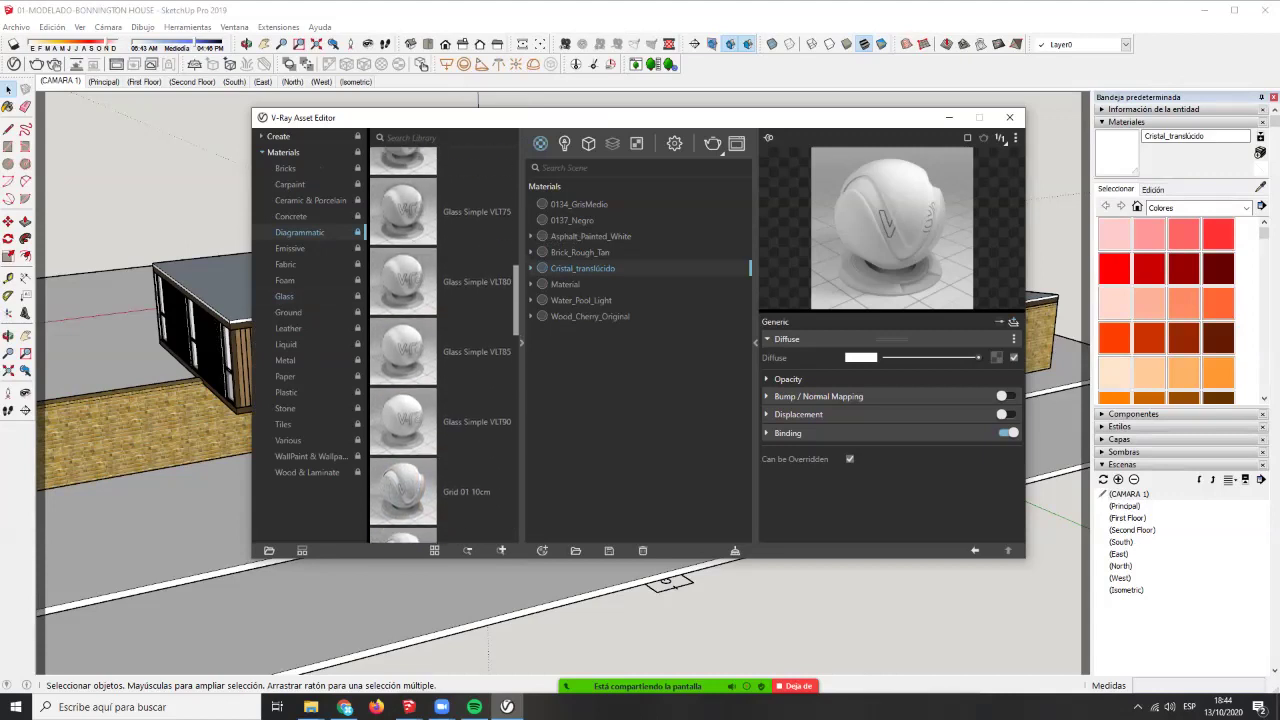
scroll(440, 345, "up", 2)
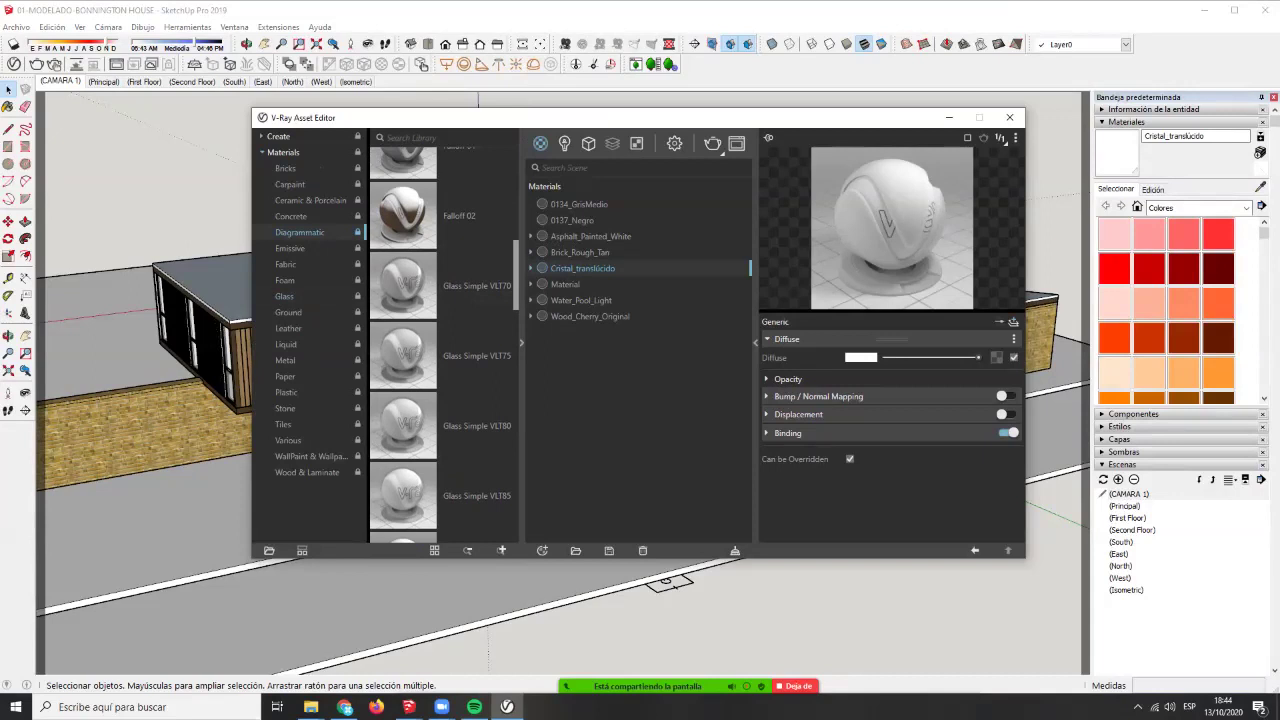
- Search the material library for "fake gl" and look over the glass presets found in Diagrammatic
type("fake g")
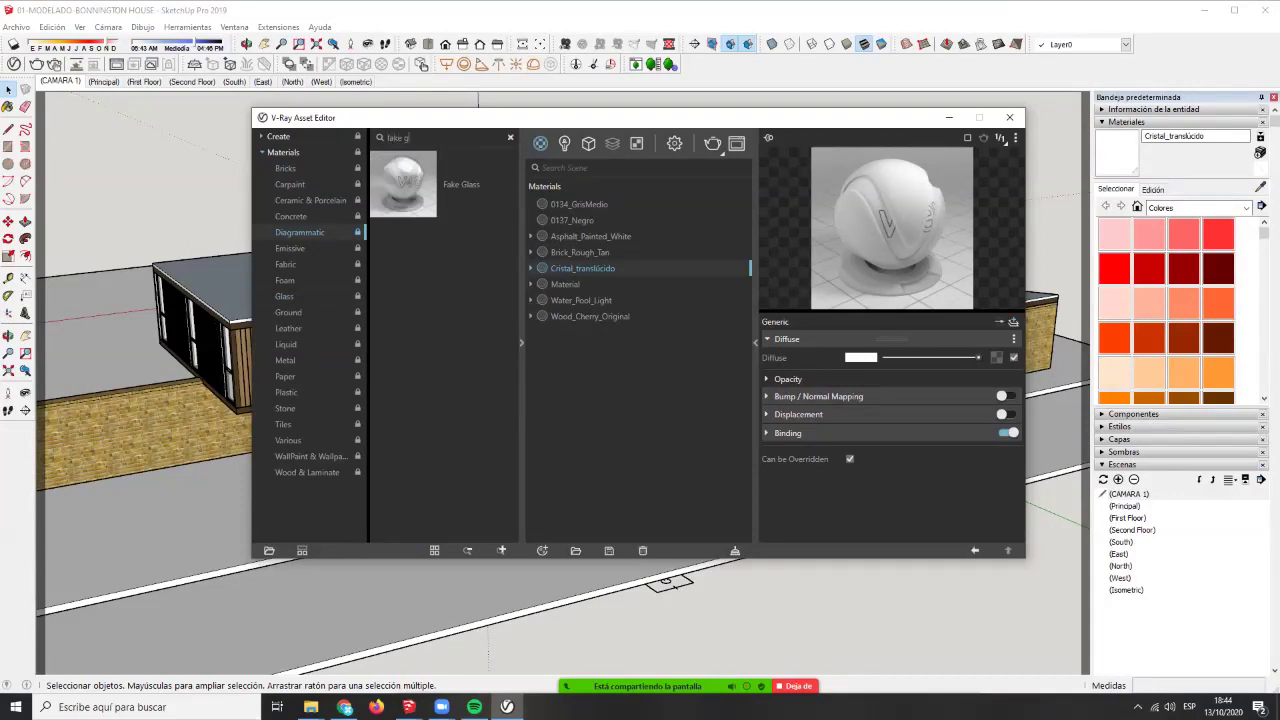
type("la")
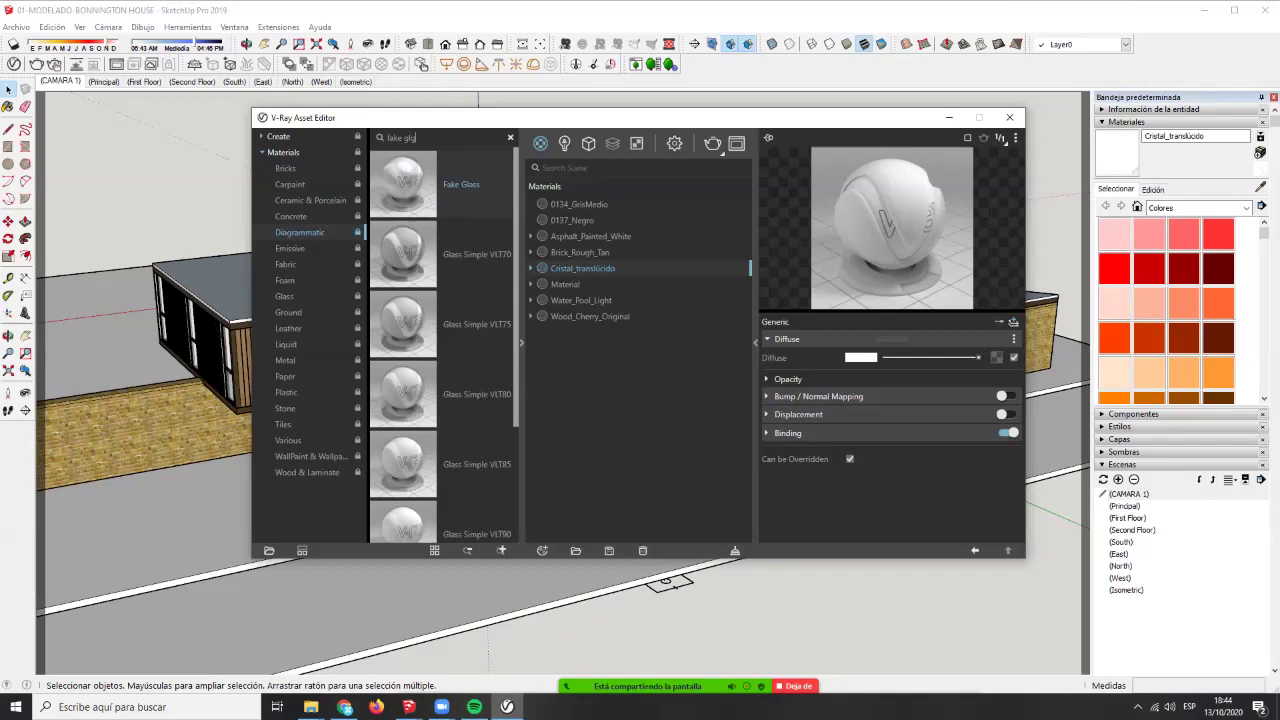
key("BackSpace")
scroll(443, 345, "down", 3)
scroll(443, 345, "up", 3)
left_click_drag(487, 118, 603, 139)
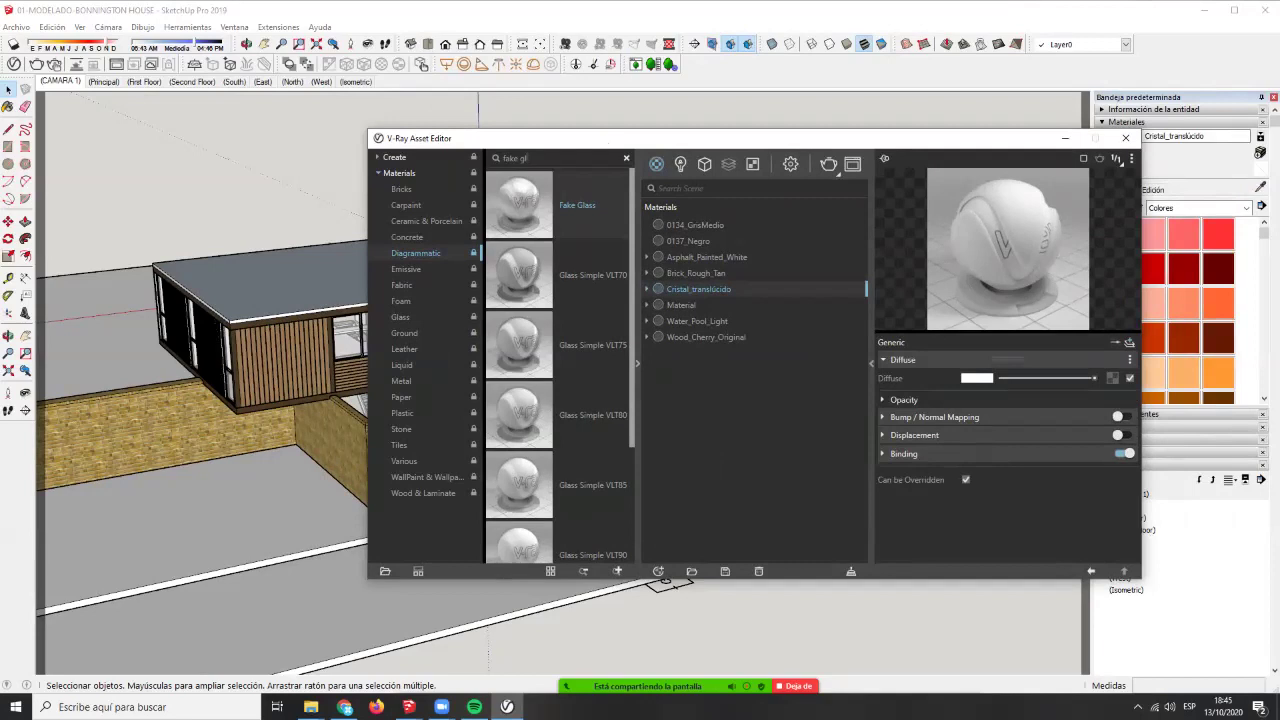
left_click_drag(645, 138, 599, 120)
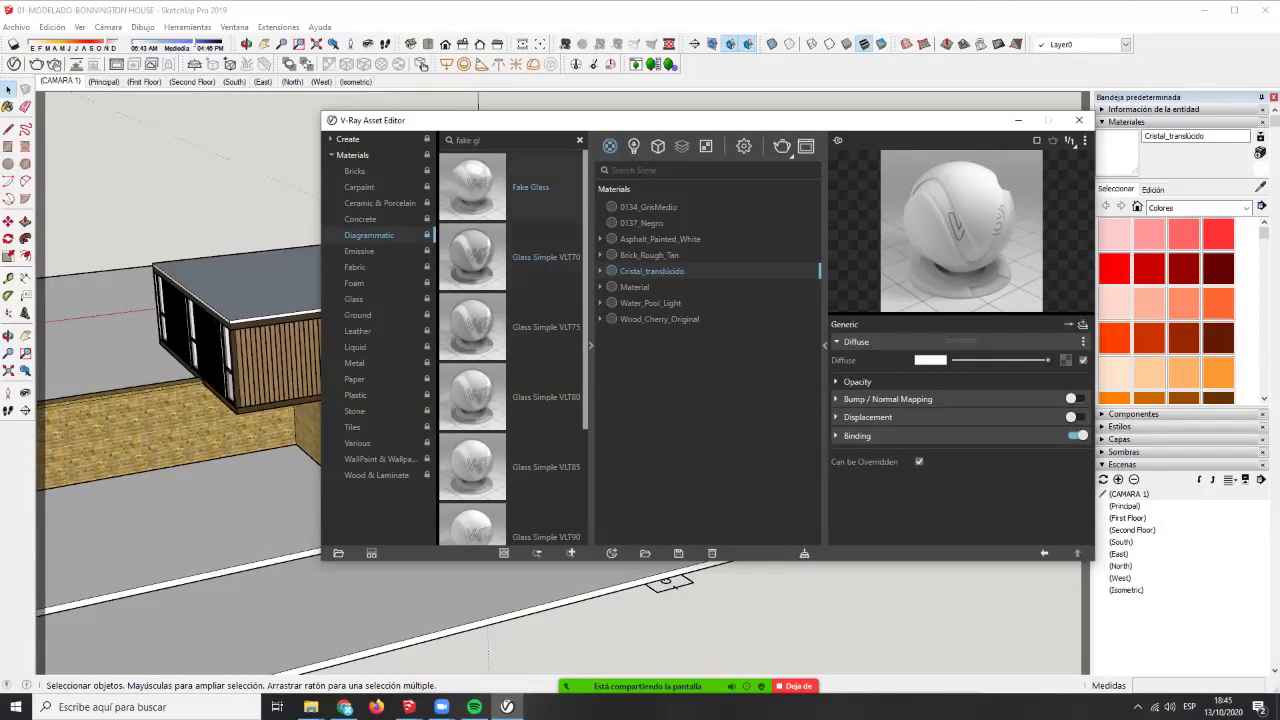
- Uncover the house's front windows, clear the selection and sample the glass material with the Paint Bucket
left_click_drag(544, 121, 774, 97)
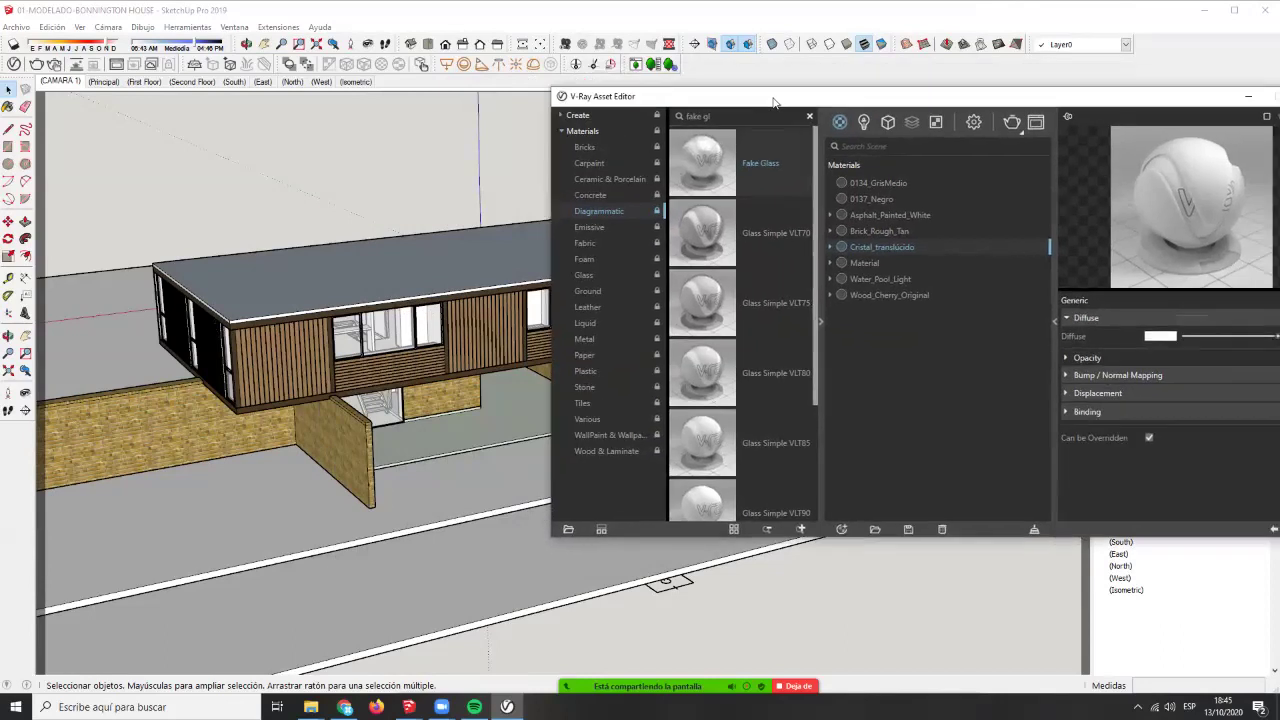
left_click(385, 335)
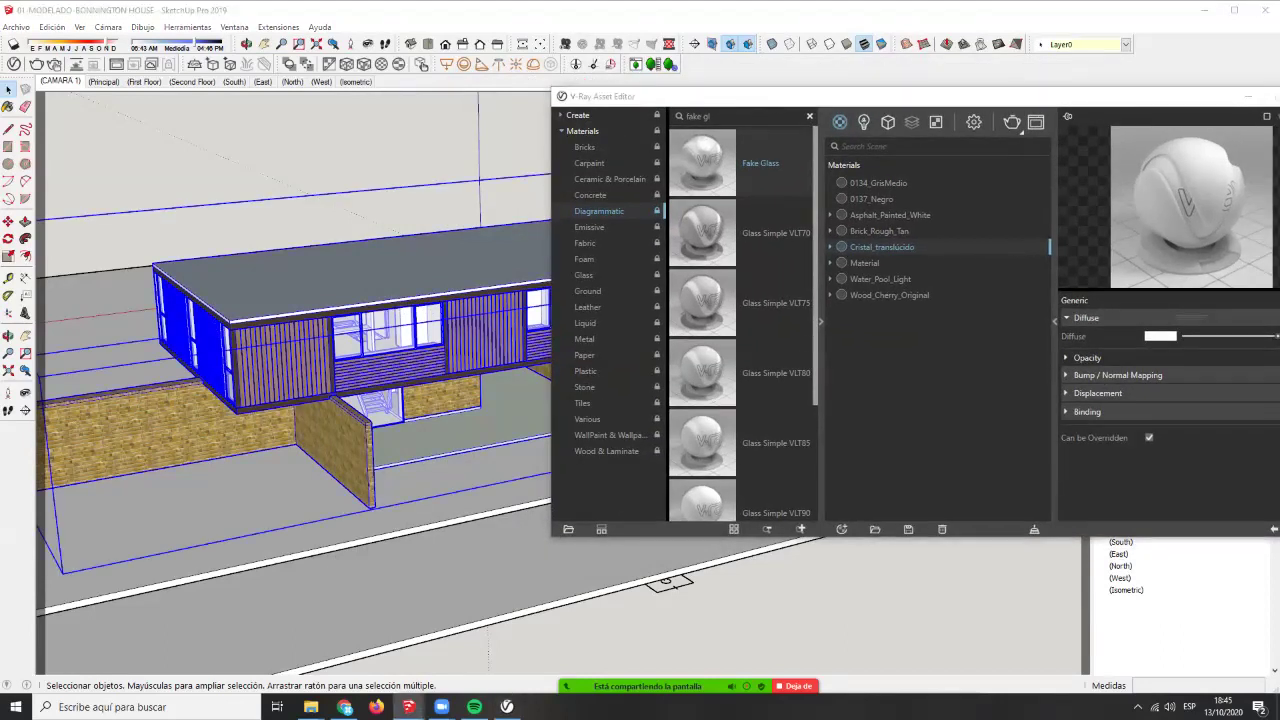
middle_click_drag(385, 335, 315, 305)
left_click(330, 150)
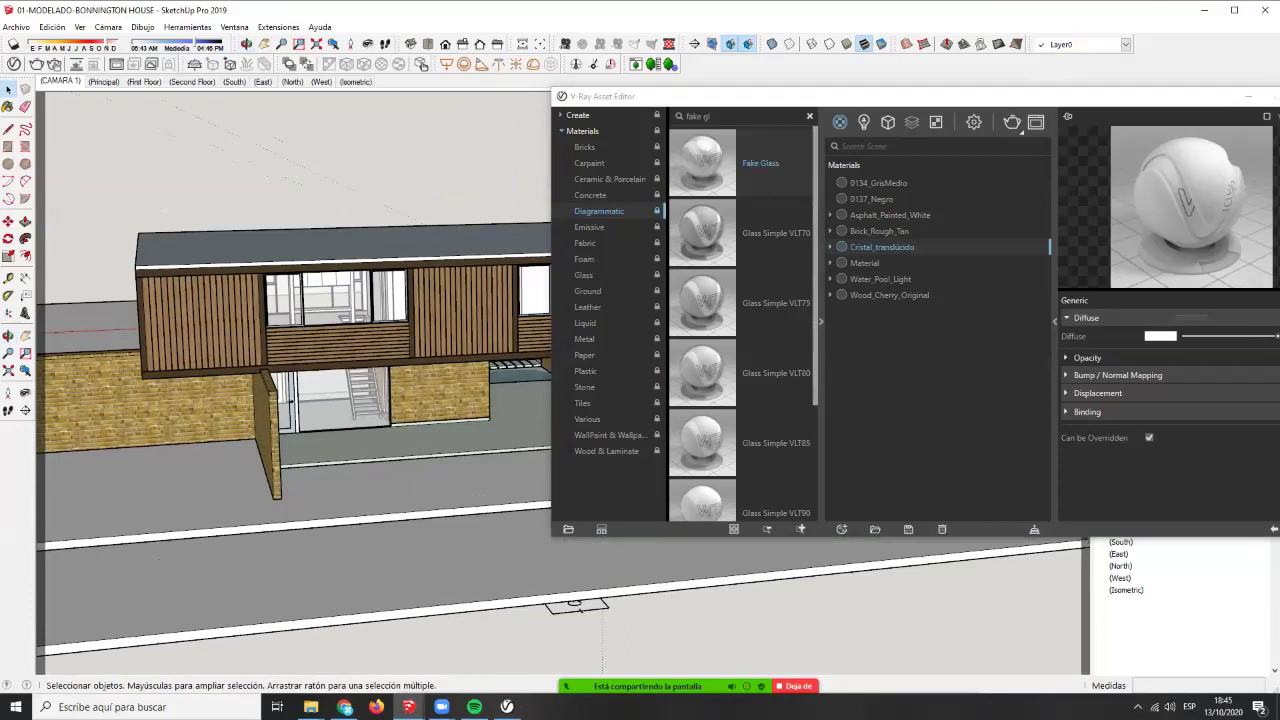
key("b")
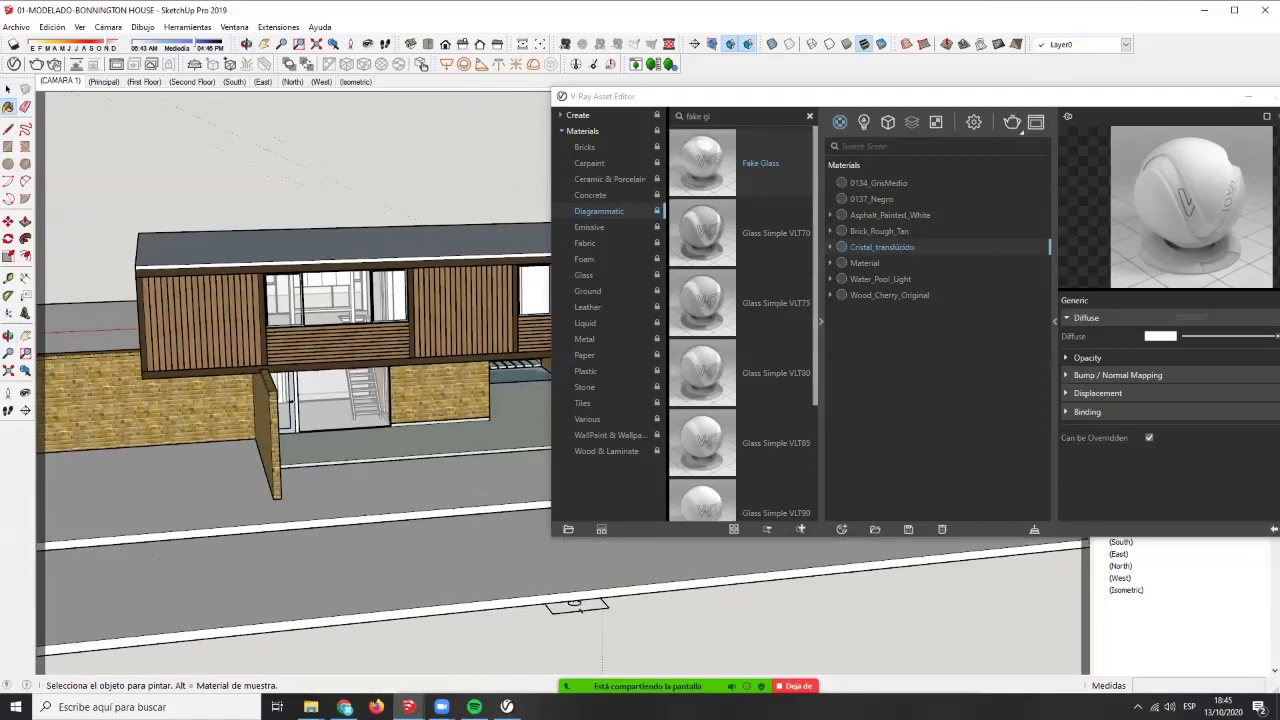
key("alt")
- Select all objects in the scene that use the Cristal_translúcido material
left_click_drag(880, 97, 793, 98)
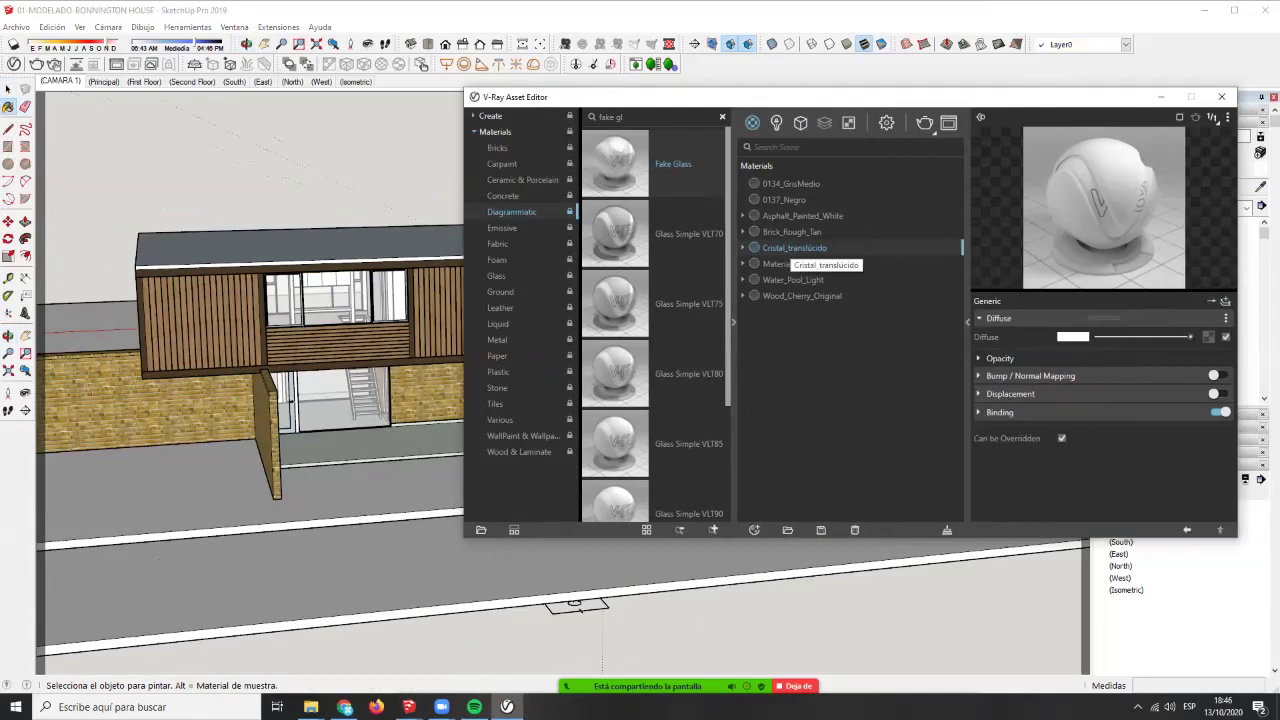
right_click(790, 249)
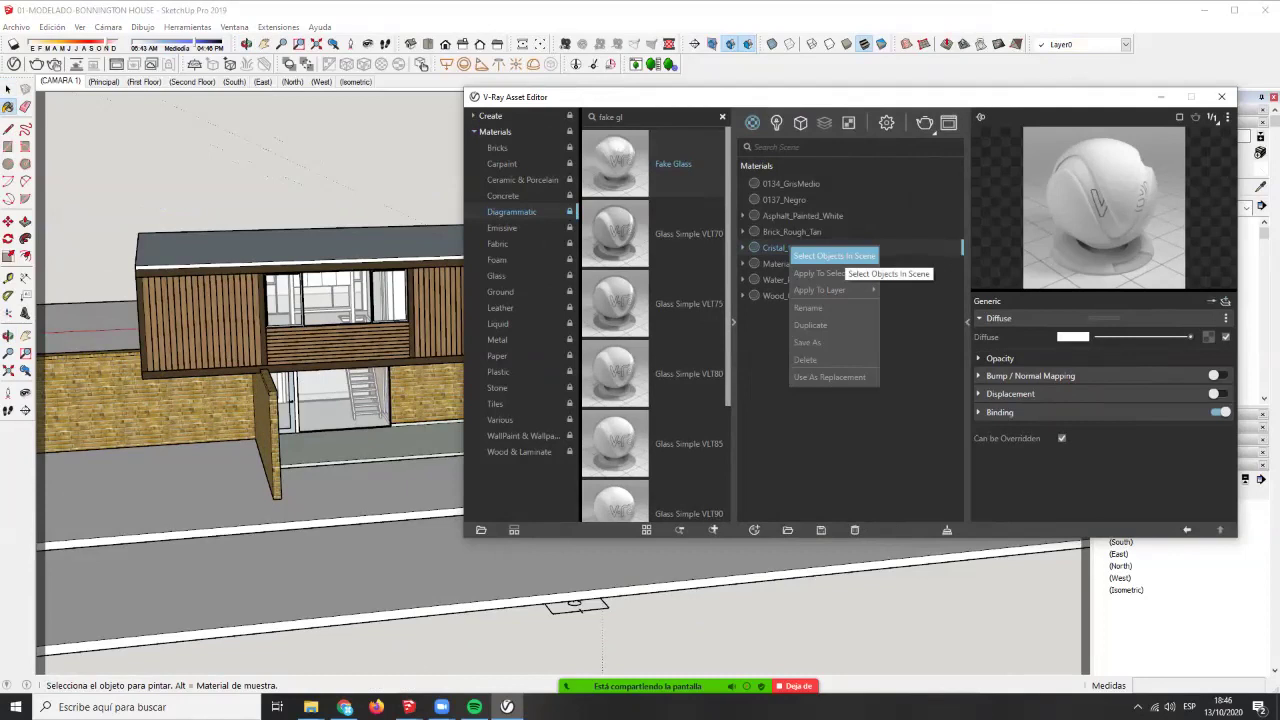
left_click(838, 256)
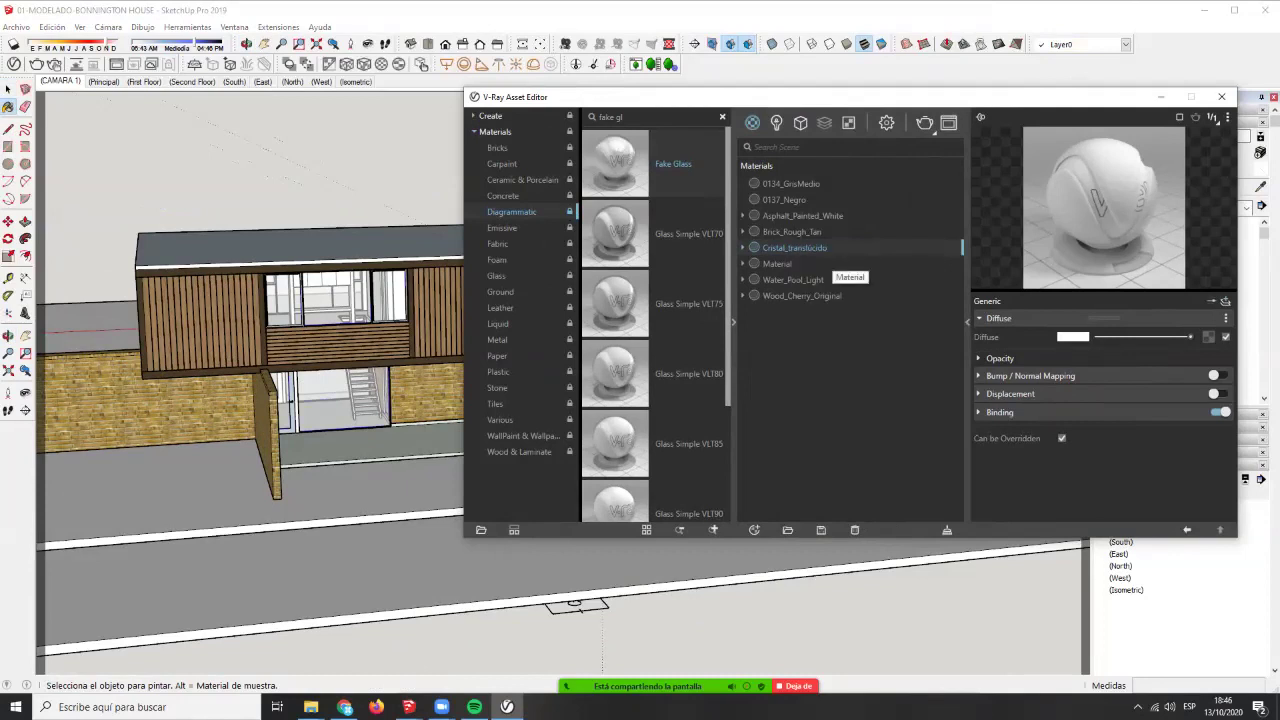
- Inspect the selected window panes from several sides of the house with the Asset Editor moved out of the way
mouse_move(700, 97)
left_mouse_down()
mouse_move(755, 217)
mouse_move(755, 407)
left_mouse_up()
scroll(588, 263, "up", 5)
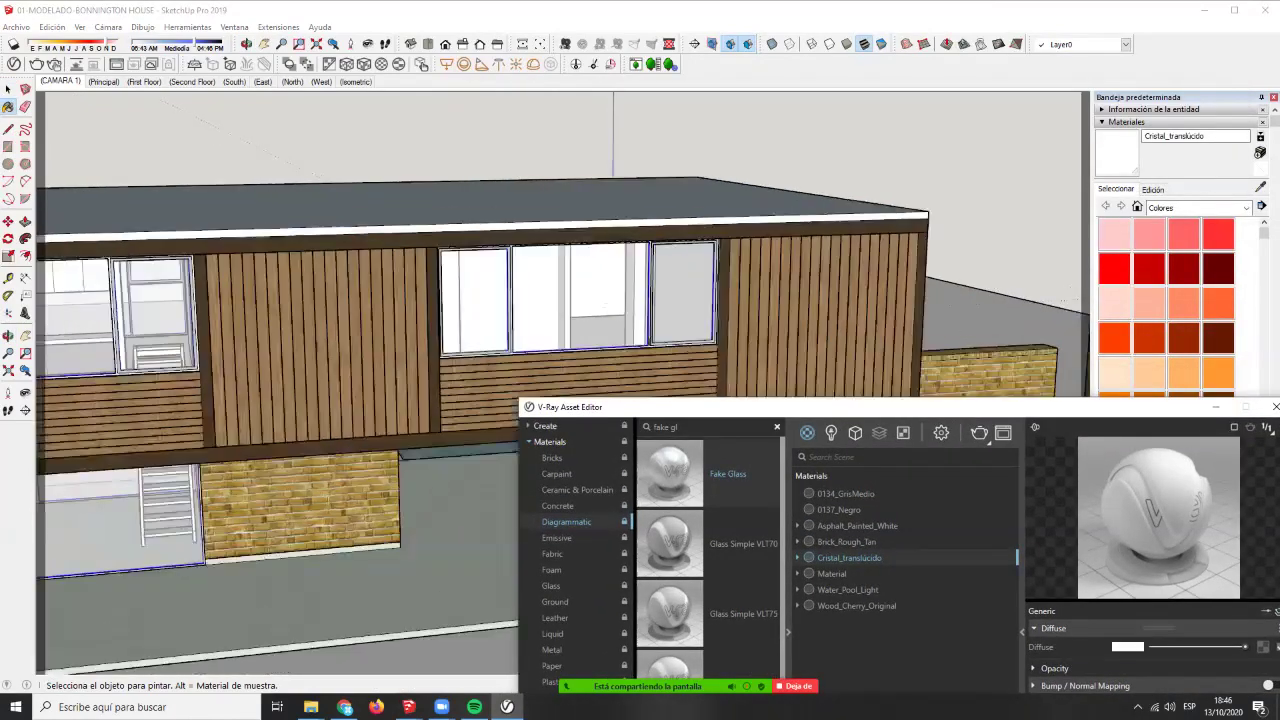
scroll(605, 304, "up", 1)
mouse_move(605, 304)
middle_mouse_down()
mouse_move(705, 222)
mouse_move(750, 212)
middle_mouse_up()
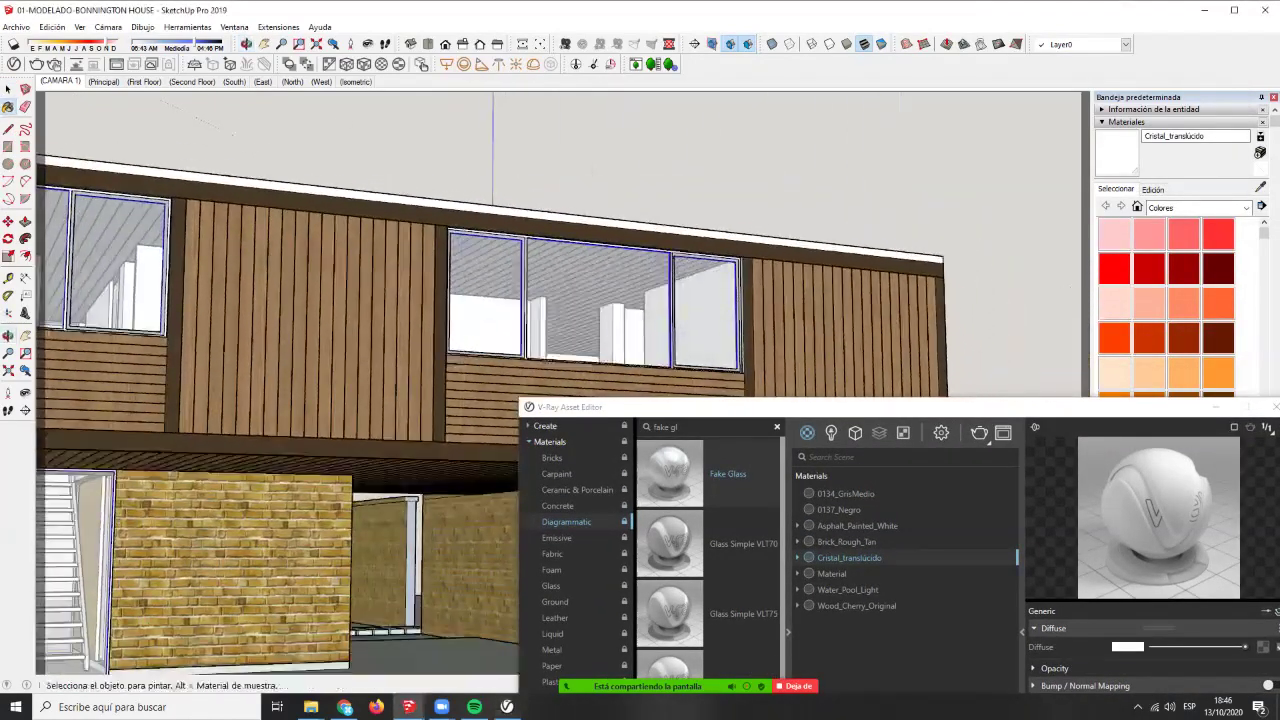
scroll(676, 282, "up", 5)
mouse_move(680, 280)
middle_mouse_down()
mouse_move(686, 242)
mouse_move(680, 254)
mouse_move(420, 284)
mouse_move(190, 370)
middle_mouse_up()
scroll(370, 286, "down", 8)
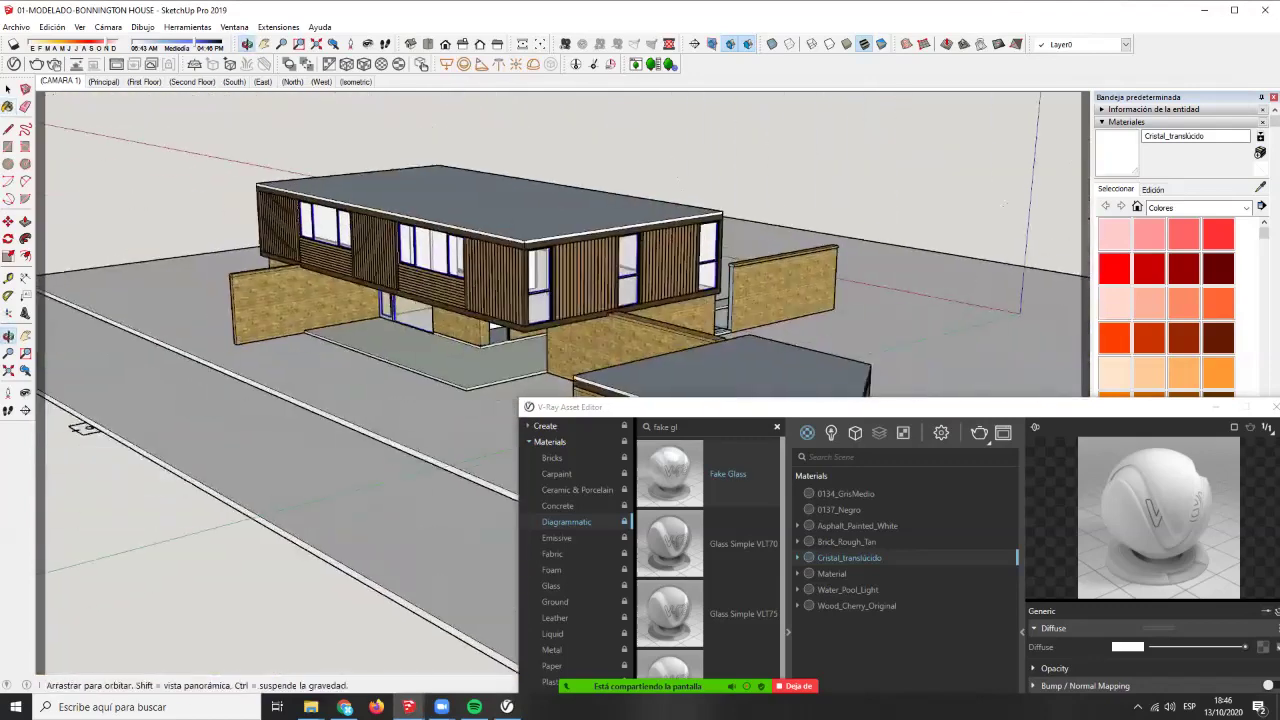
scroll(678, 224, "up", 4)
mouse_move(678, 224)
middle_mouse_down()
mouse_move(350, 240)
mouse_move(480, 300)
mouse_move(850, 218)
mouse_move(885, 222)
mouse_move(985, 185)
middle_mouse_up()
scroll(815, 215, "down", 2)
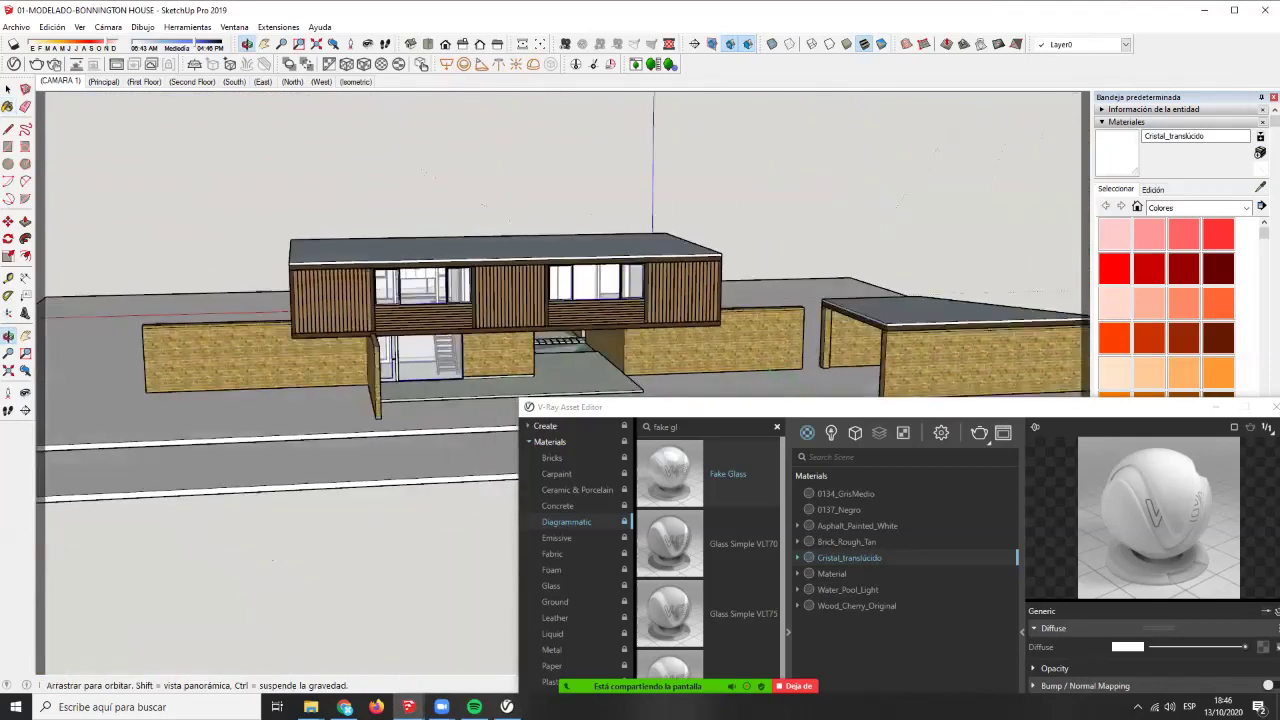
scroll(496, 263, "up", 2)
- Search the material library for "fa" and apply the Fake Glass preset to the selected window panes
left_click_drag(697, 408, 632, 88)
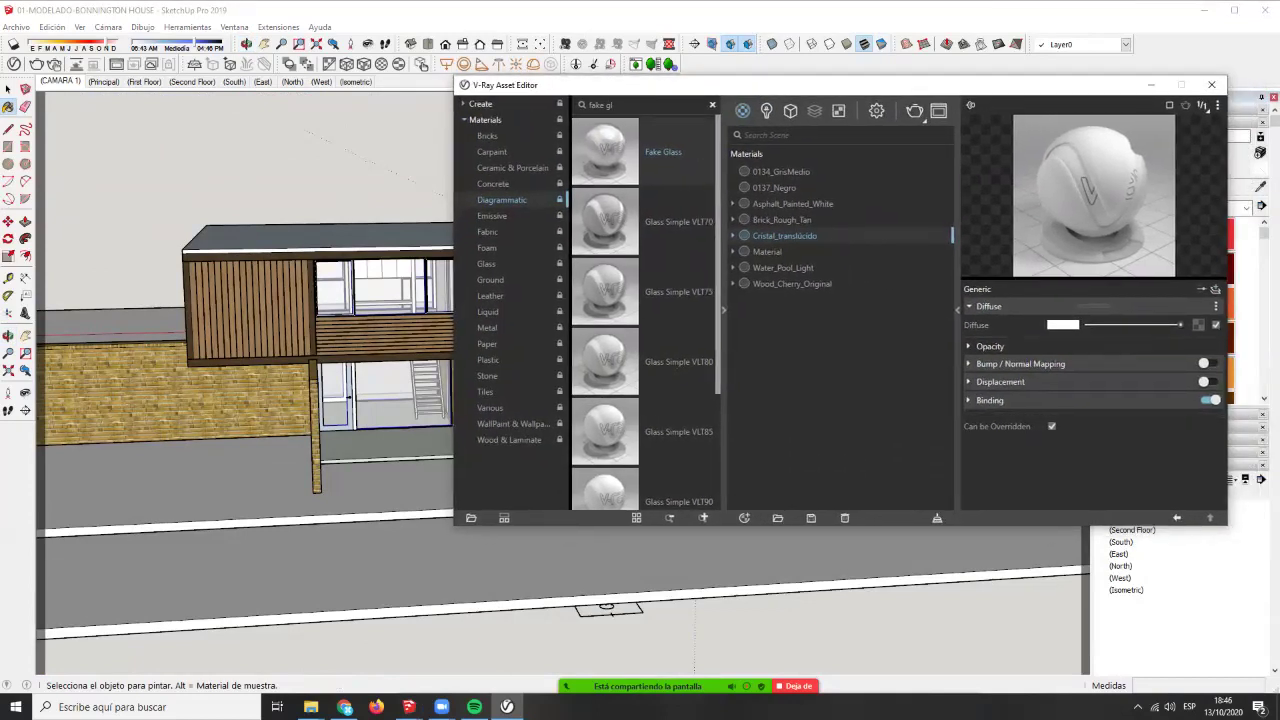
left_click_drag(632, 88, 711, 85)
type("fa")
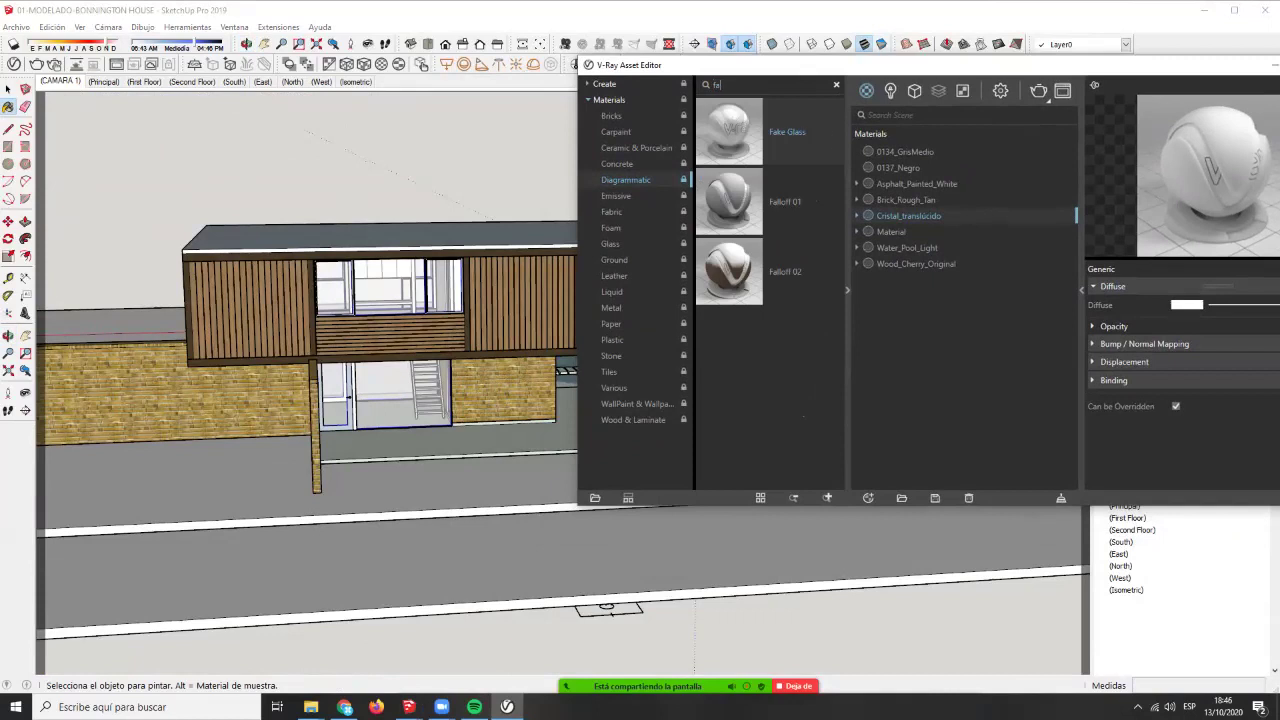
right_click(746, 142)
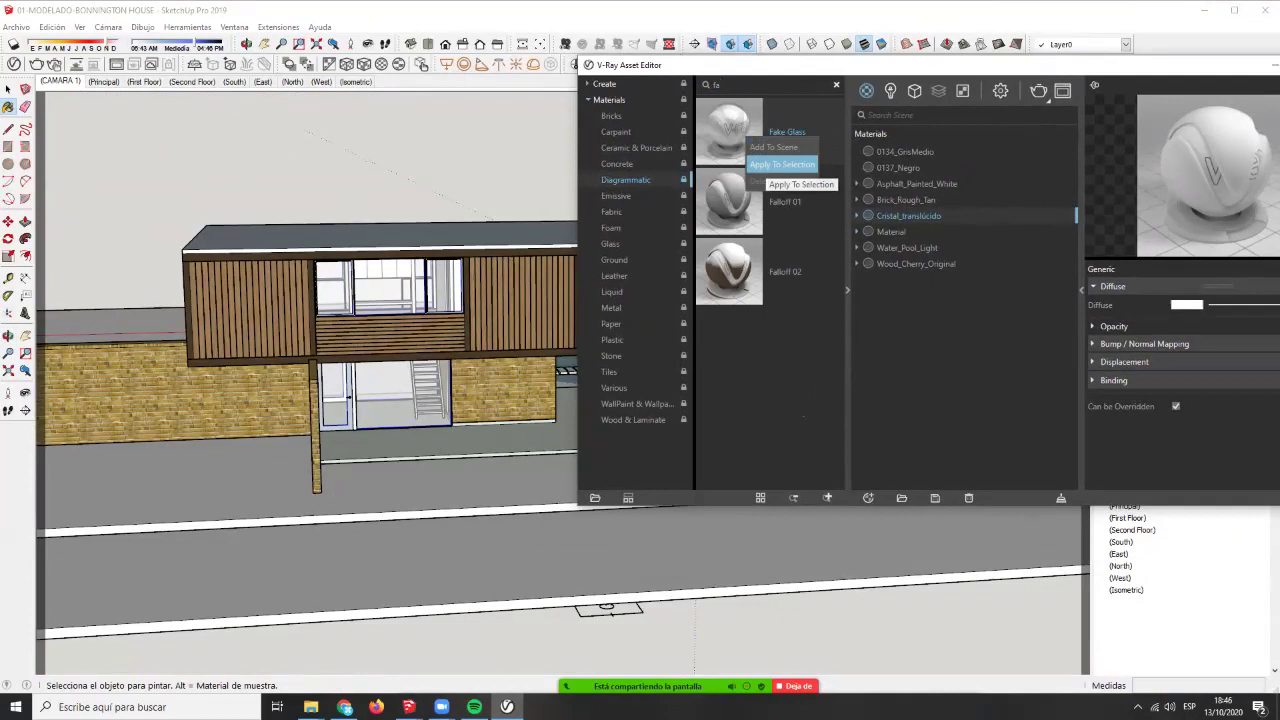
left_click(782, 164)
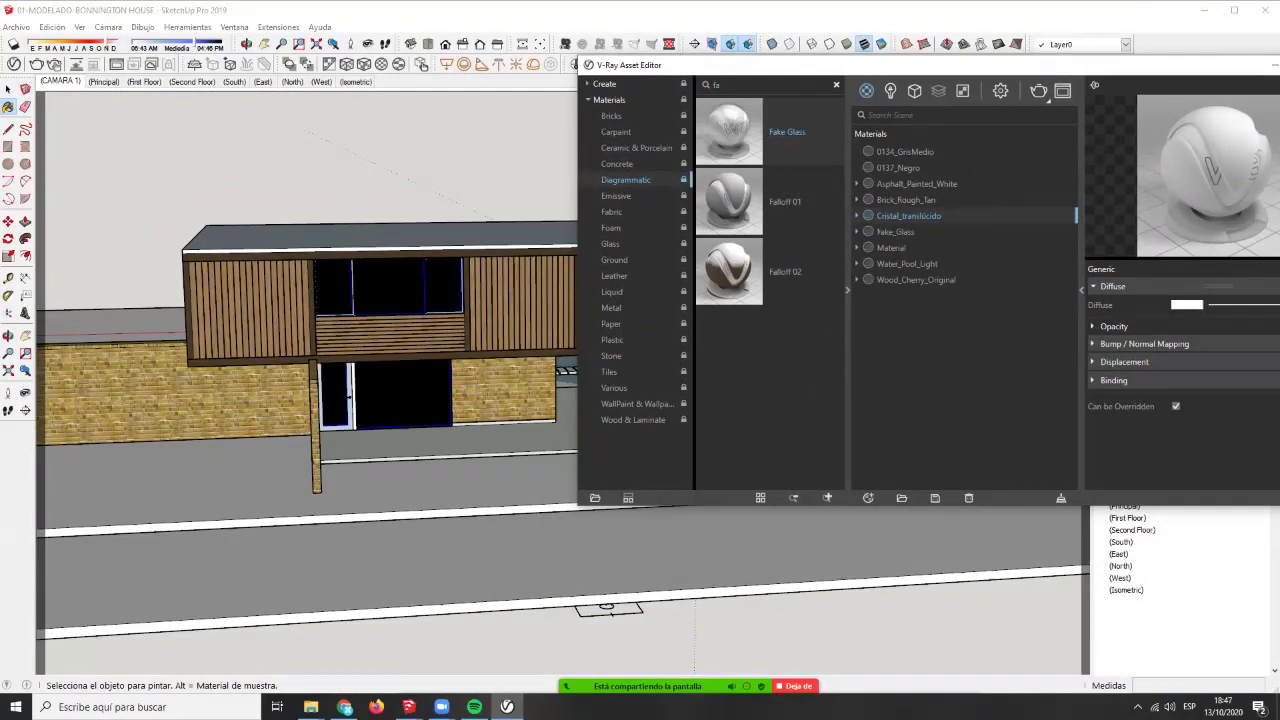
- Compare the preview and settings of the Fake_Glass and Cristal_translúcido scene materials
left_click(895, 231)
left_click_drag(903, 69, 730, 65)
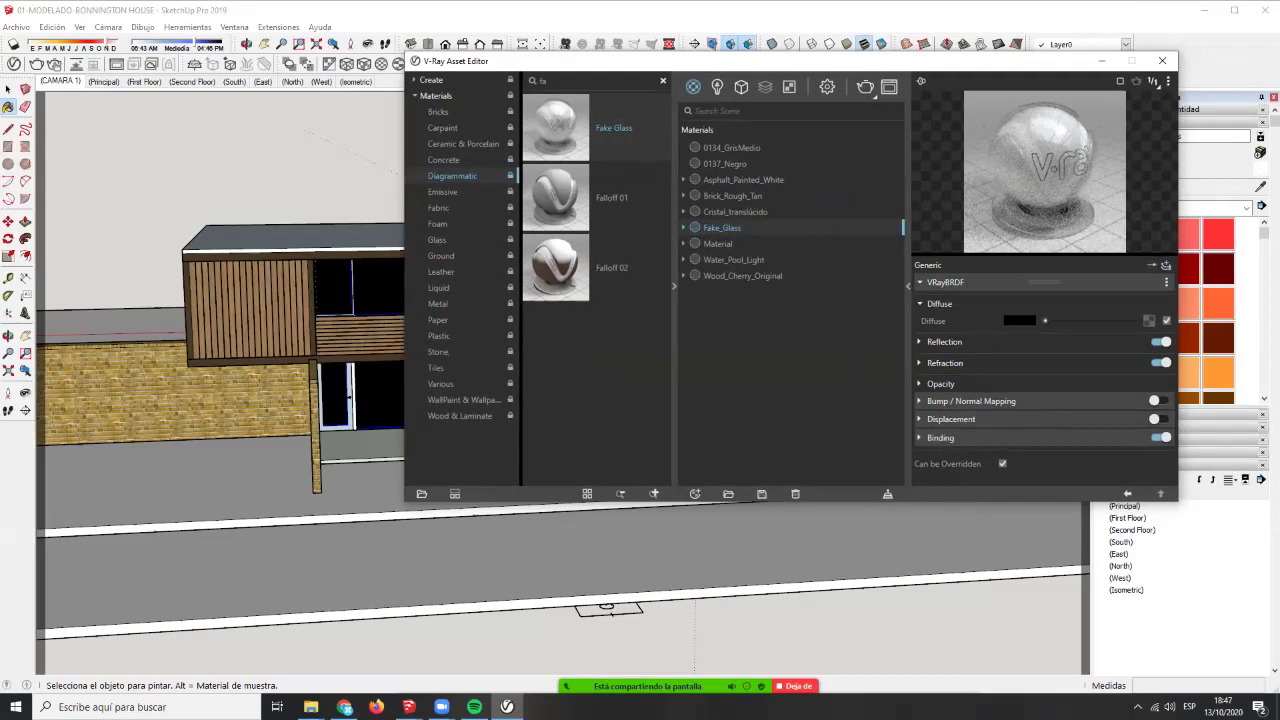
left_click(735, 212)
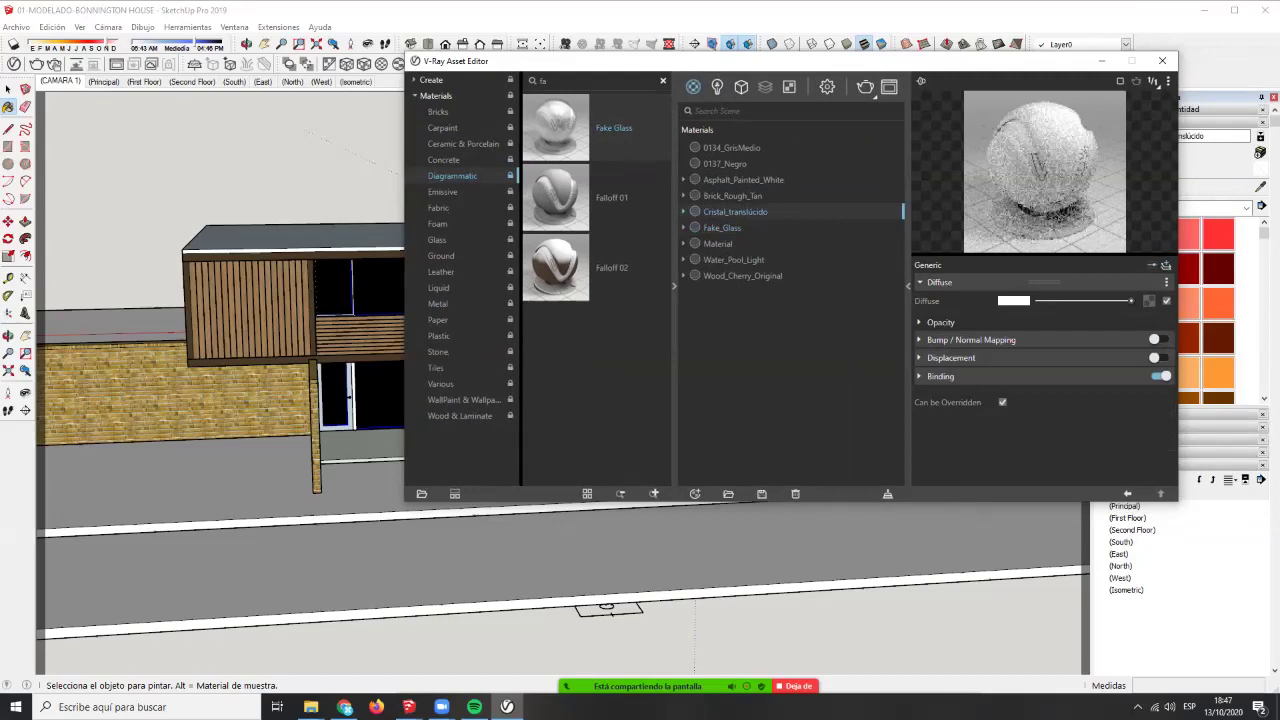
- Rename the Fake_Glass scene material to 01-vidrio-ventanas and turn off its Can be Overridden option
left_click(722, 228)
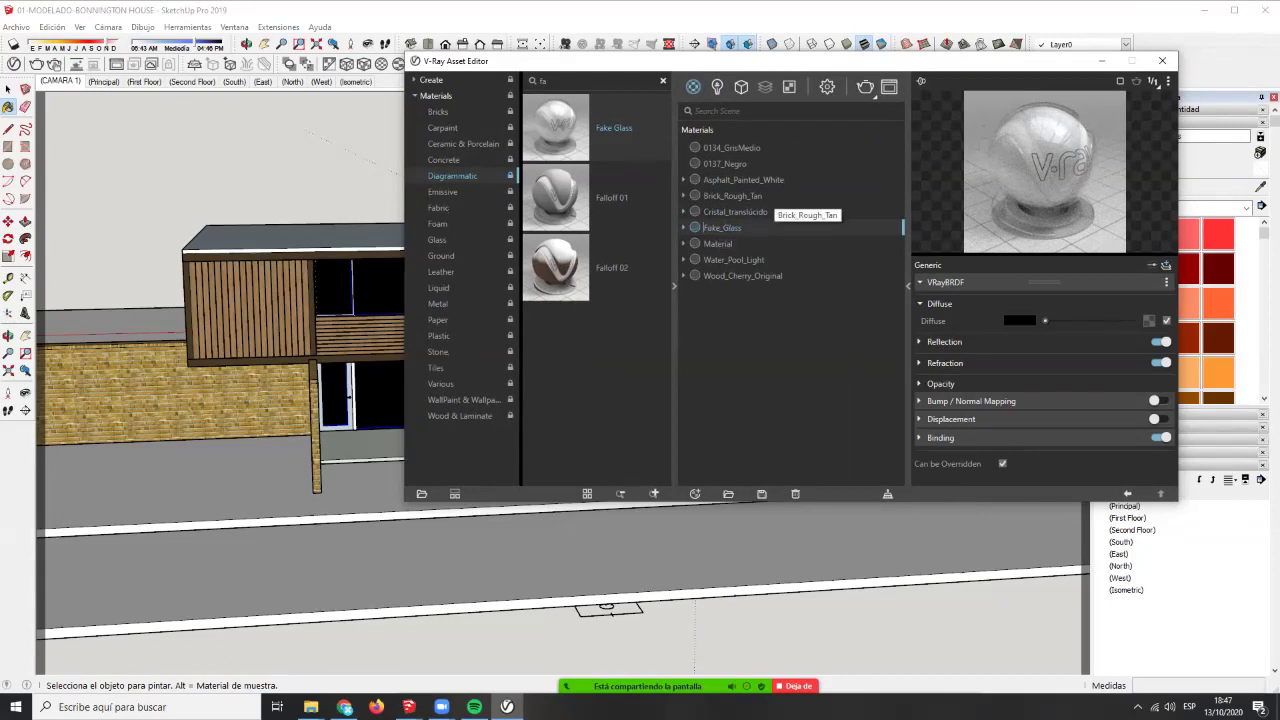
type("01")
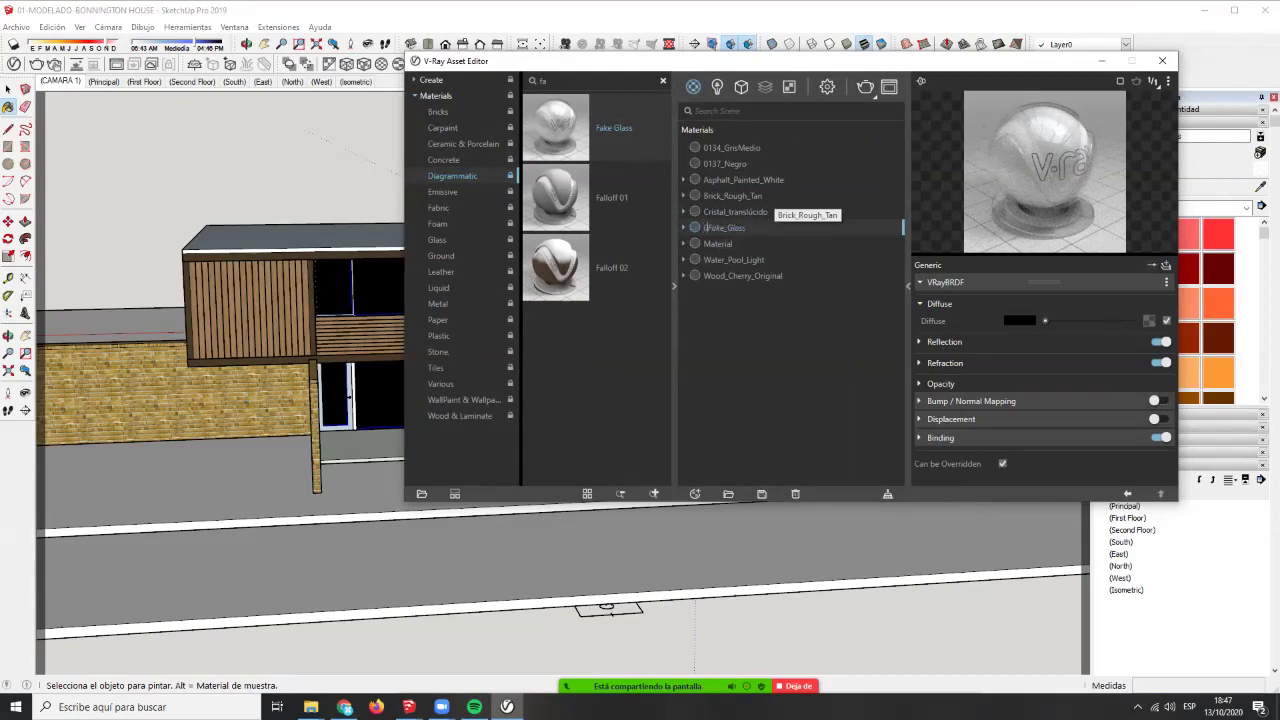
type("-")
key("Return")
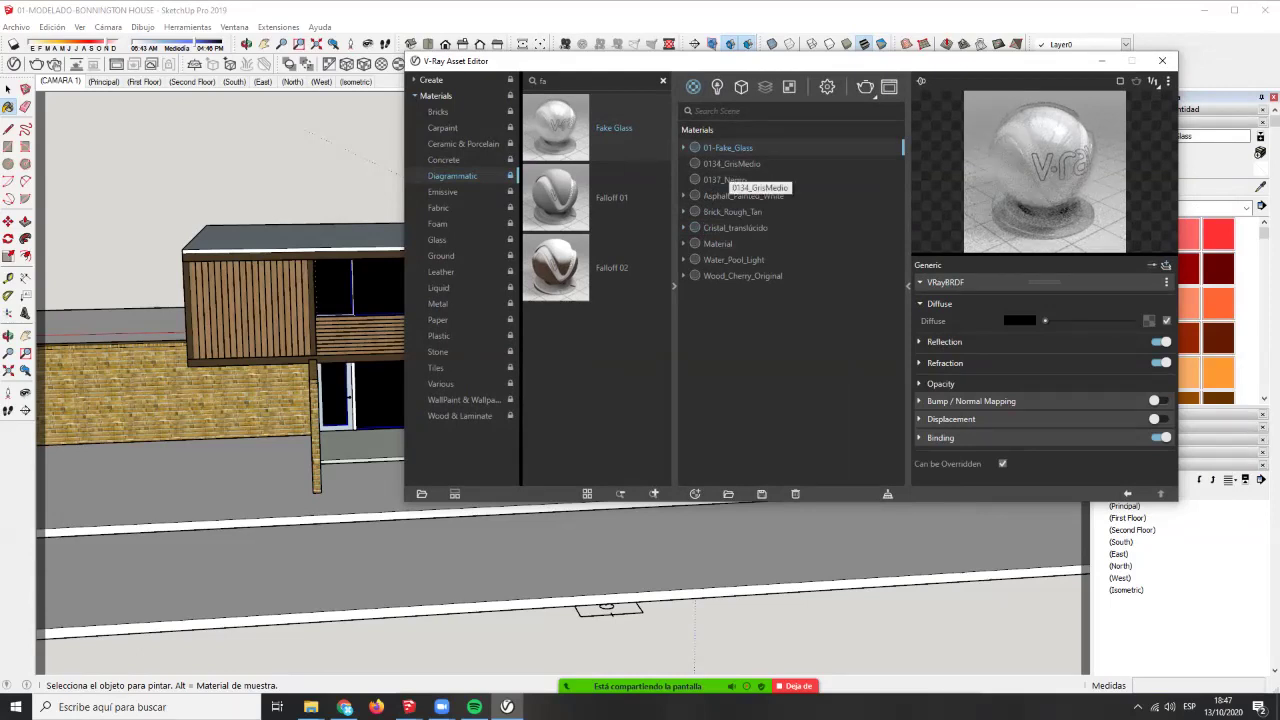
right_click(727, 146)
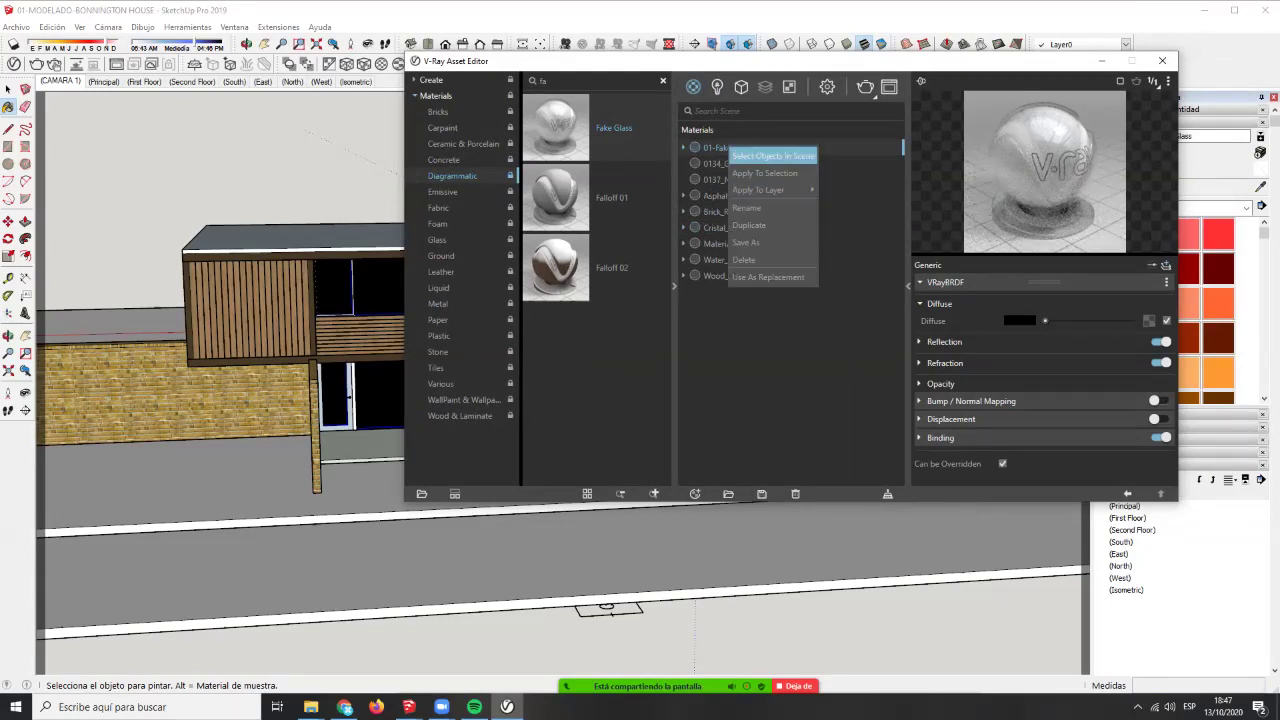
left_click(709, 147)
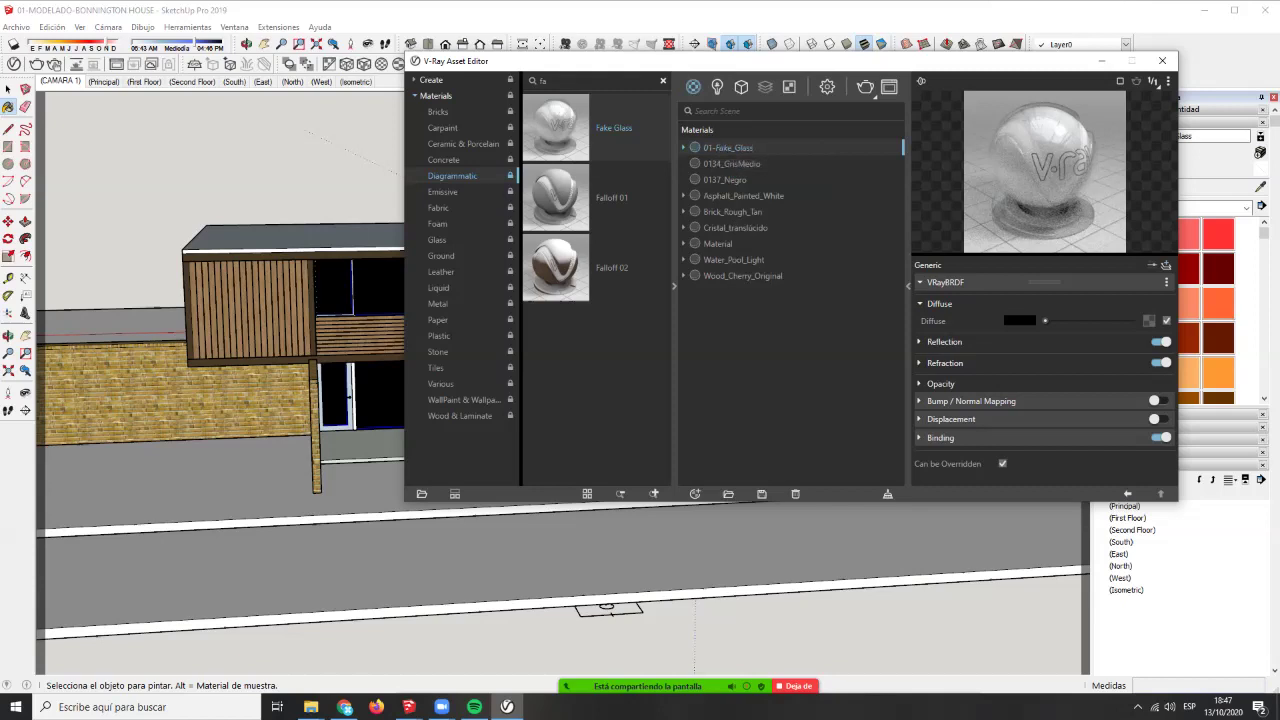
left_click_drag(714, 147, 754, 148)
type("vidrio-ventanas")
key("Return")
- Switch the model to the standard back view (Atrás), render it and examine the window glass up close
left_click(480, 45)
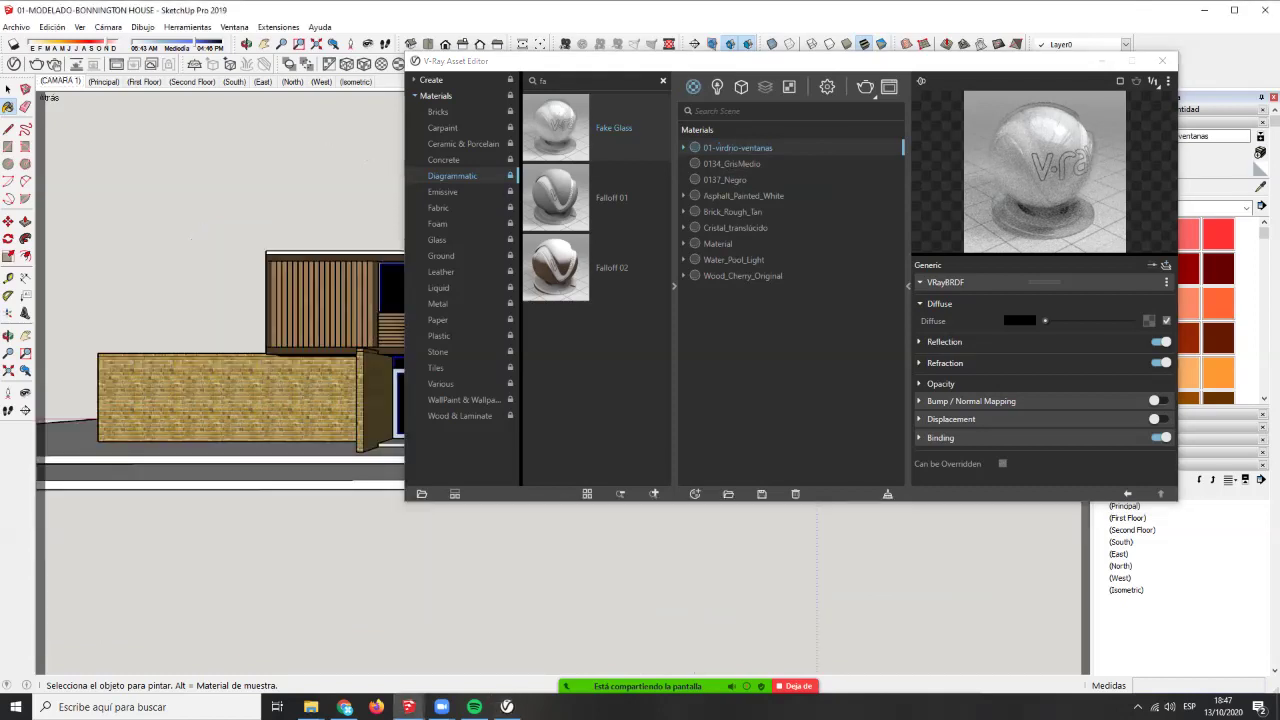
left_click(865, 87)
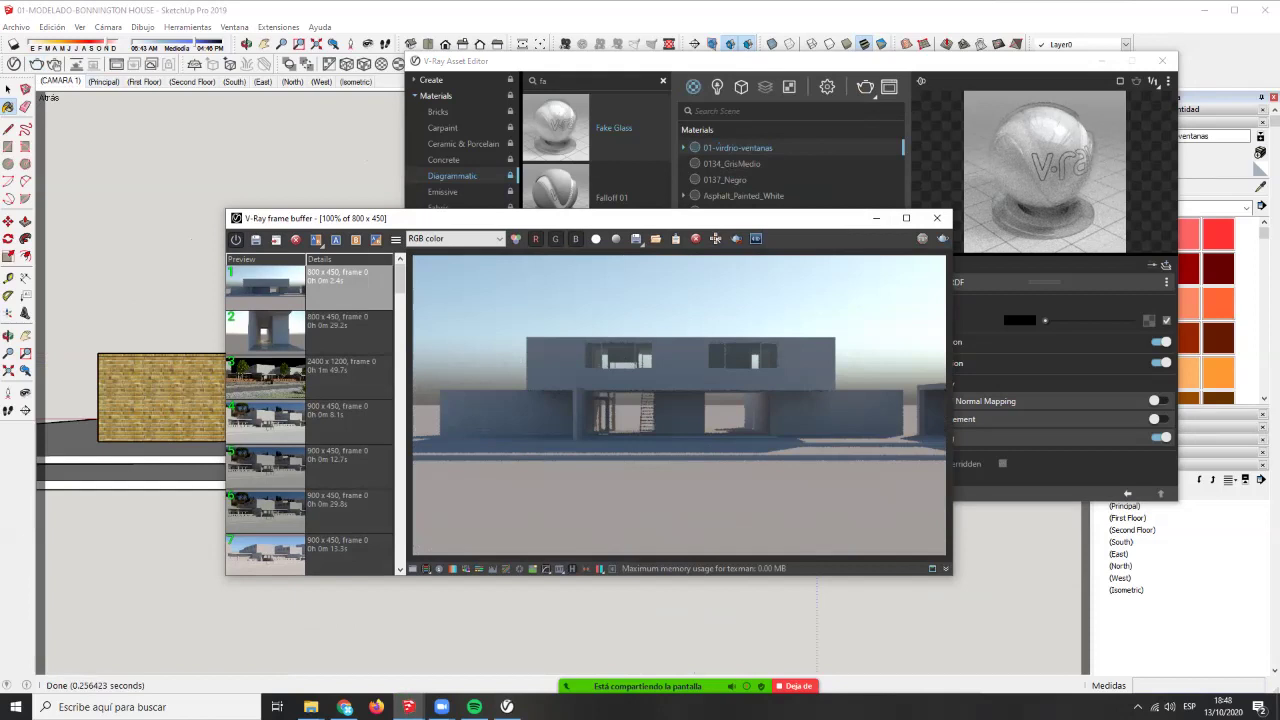
scroll(714, 355, "up", 2)
scroll(714, 355, "down", 2)
scroll(620, 432, "up", 2)
scroll(610, 410, "down", 1)
scroll(676, 400, "down", 3)
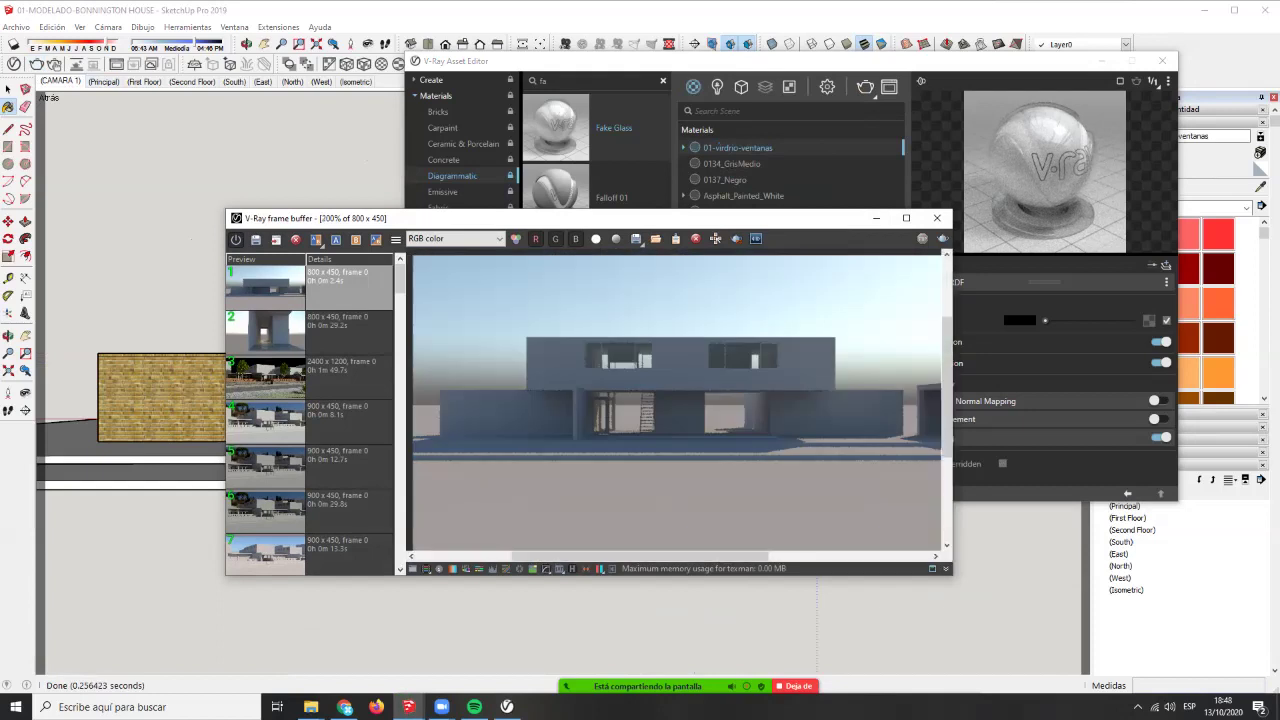
scroll(676, 400, "up", 3)
scroll(676, 400, "down", 2)
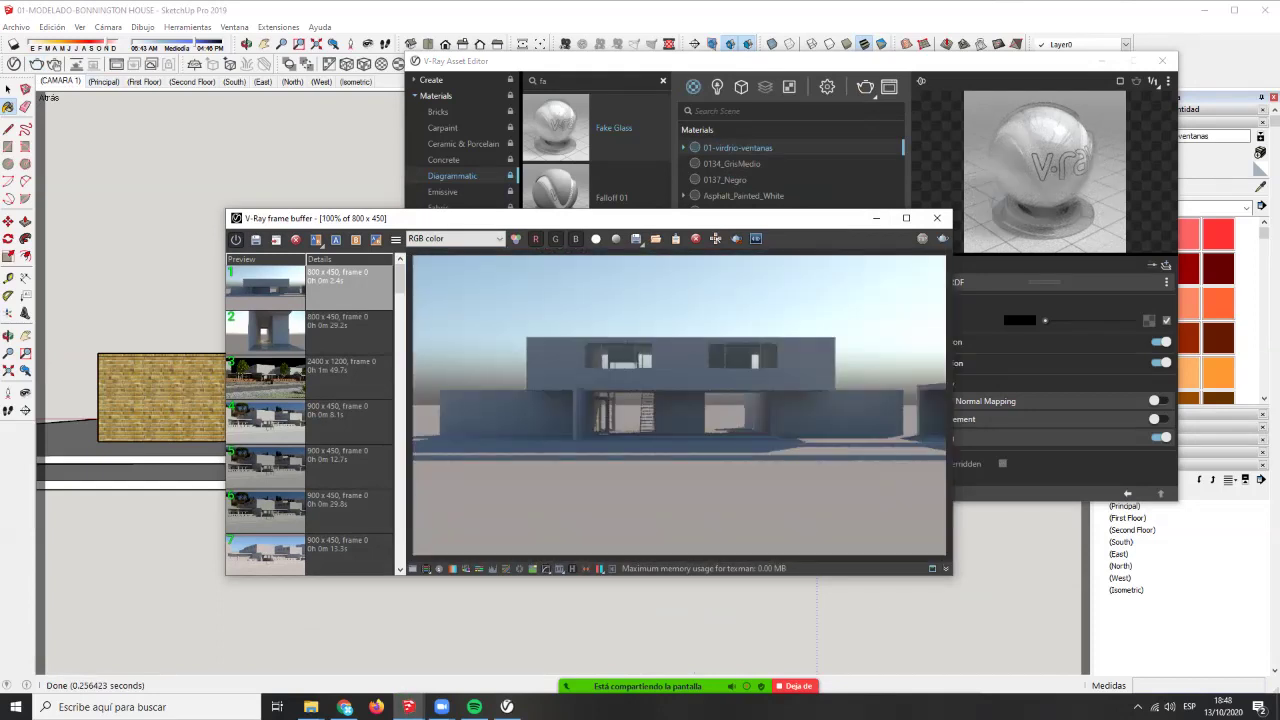
- Add a Reflection render element to the scene and render the back view again
left_click(745, 62)
right_click(765, 88)
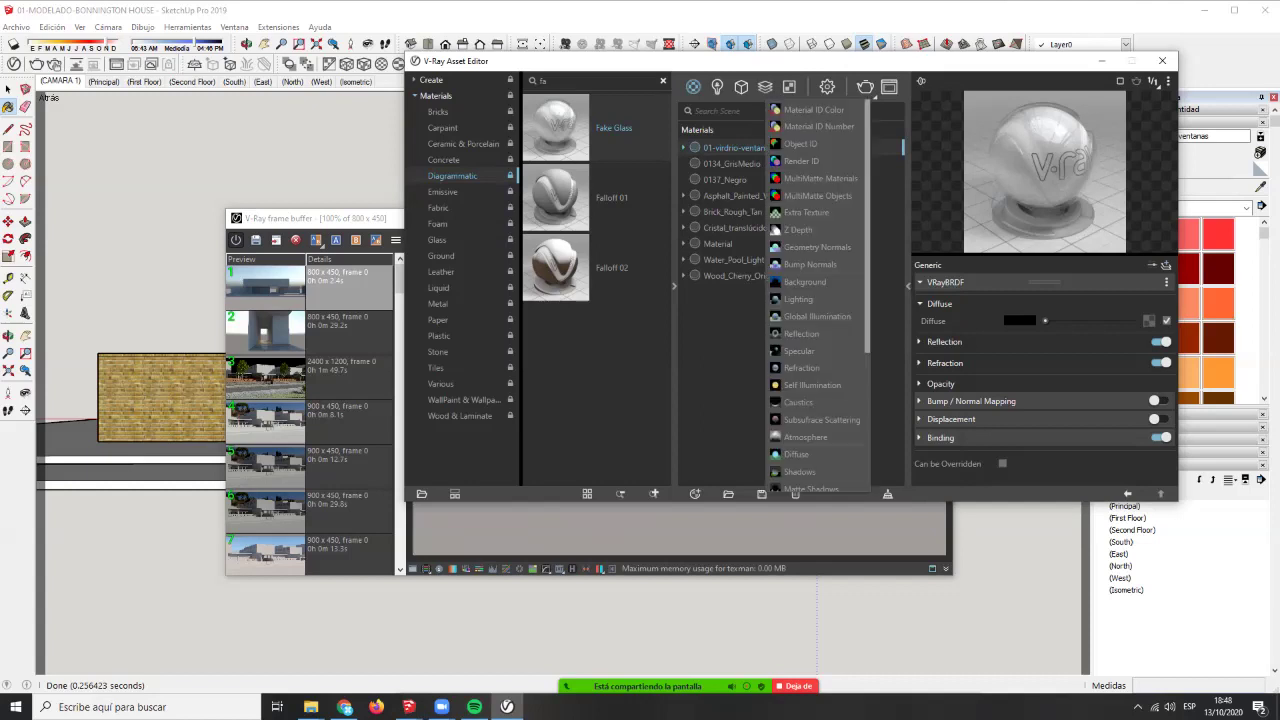
right_click(765, 87)
left_click(765, 87)
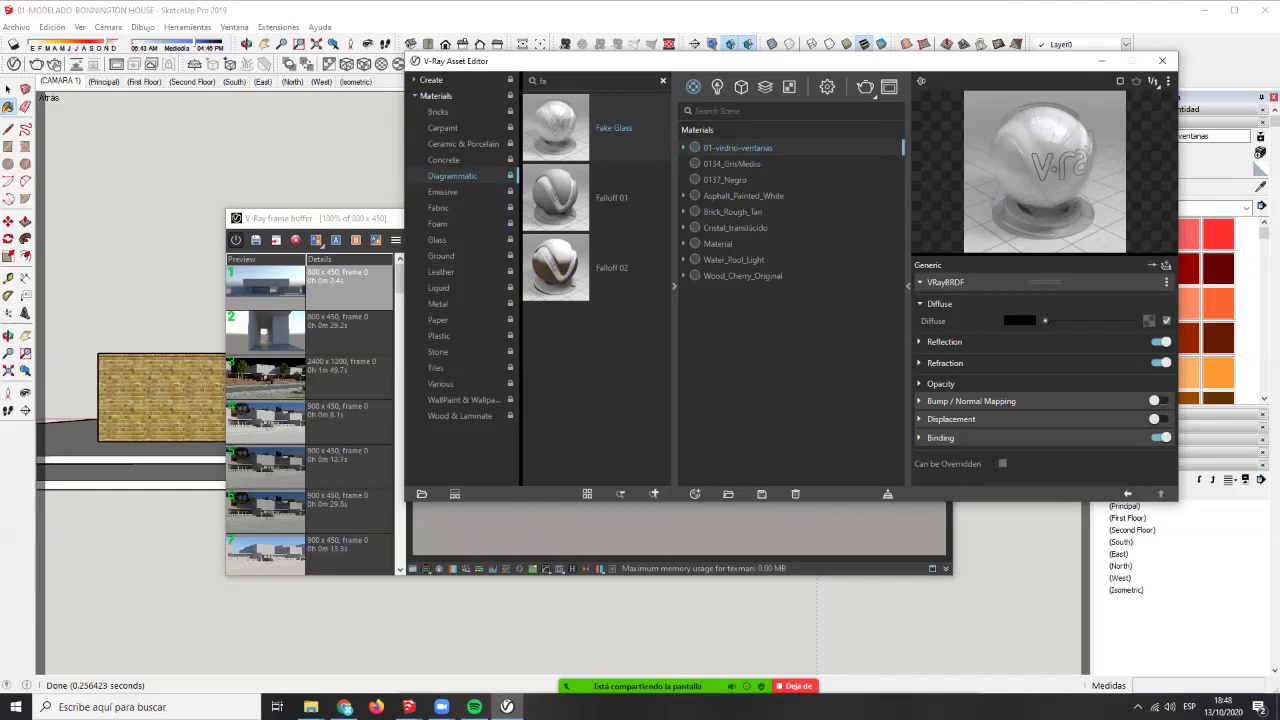
left_click(765, 86)
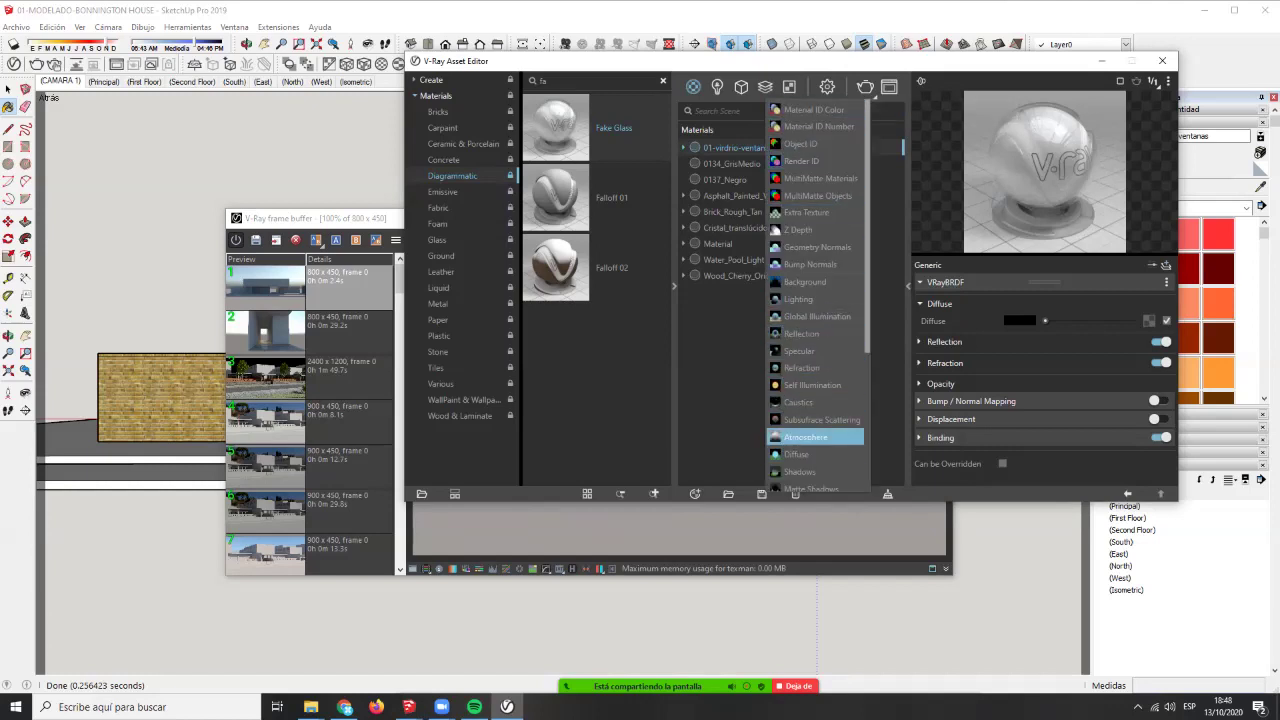
left_click(801, 333)
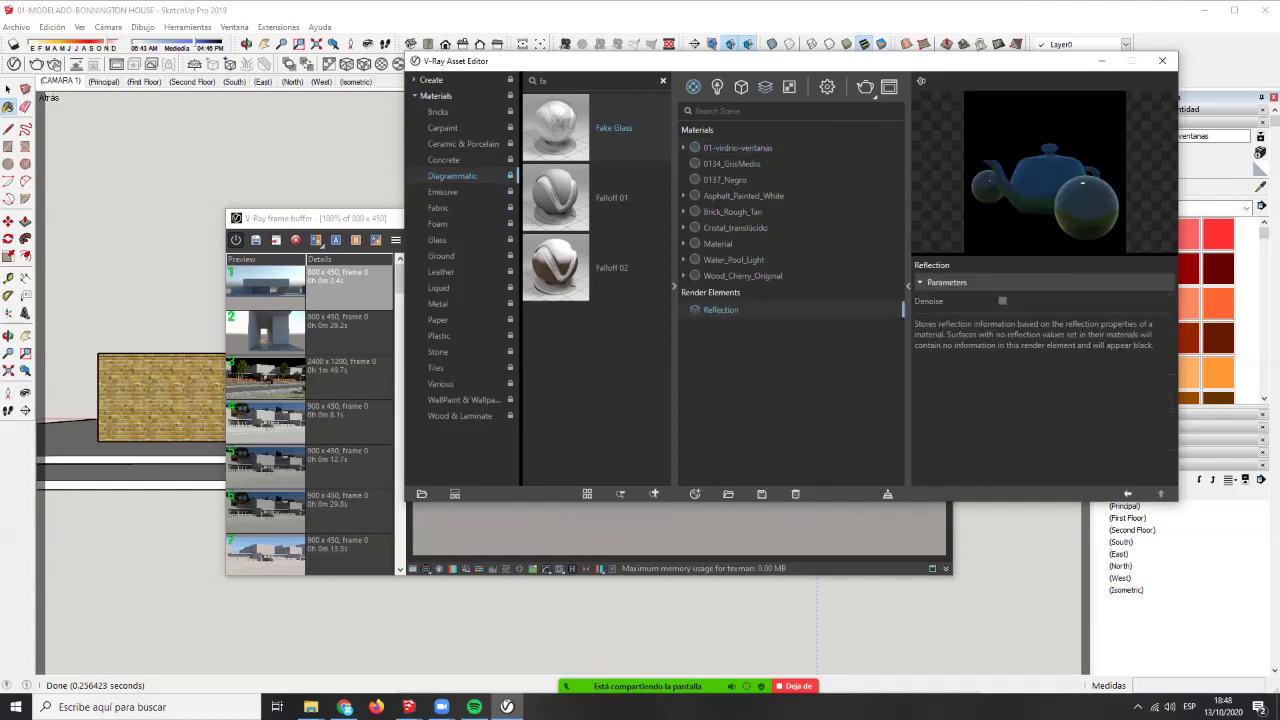
left_click(865, 87)
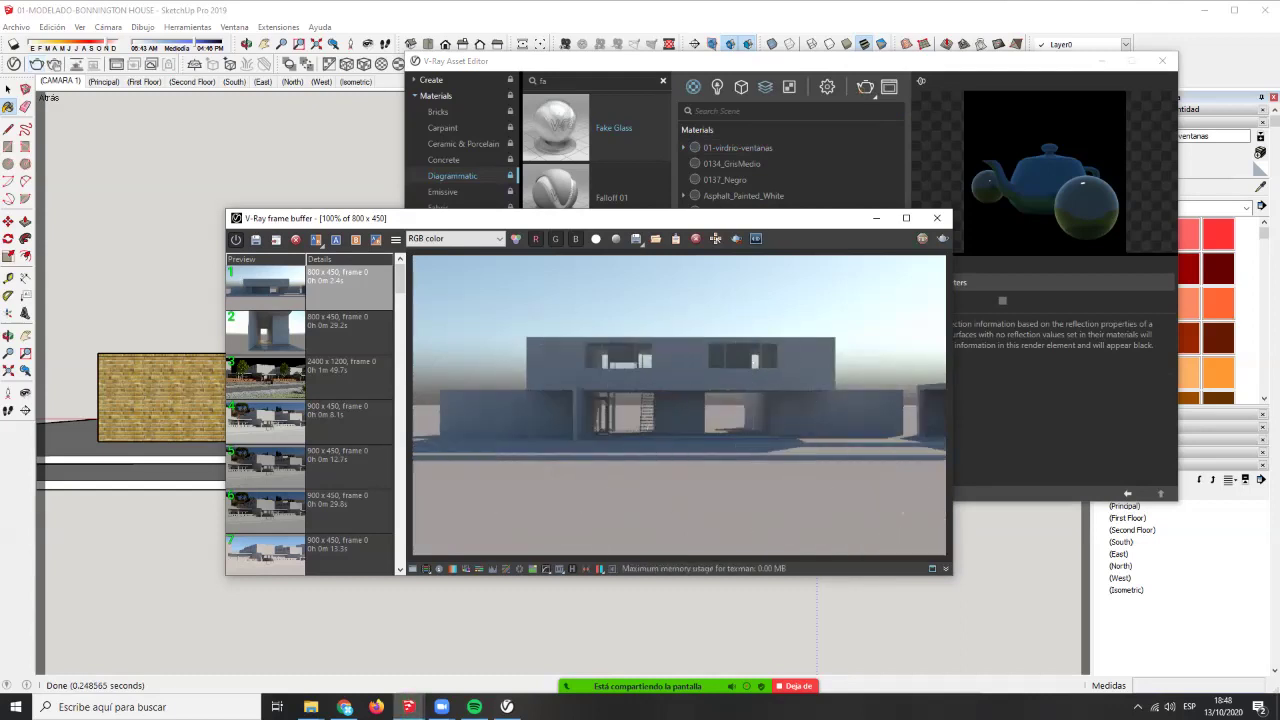
- Examine the window panes in the render's Reflection channel up close, and return the frame buffer to RGB color
left_click(500, 238)
left_click(426, 273)
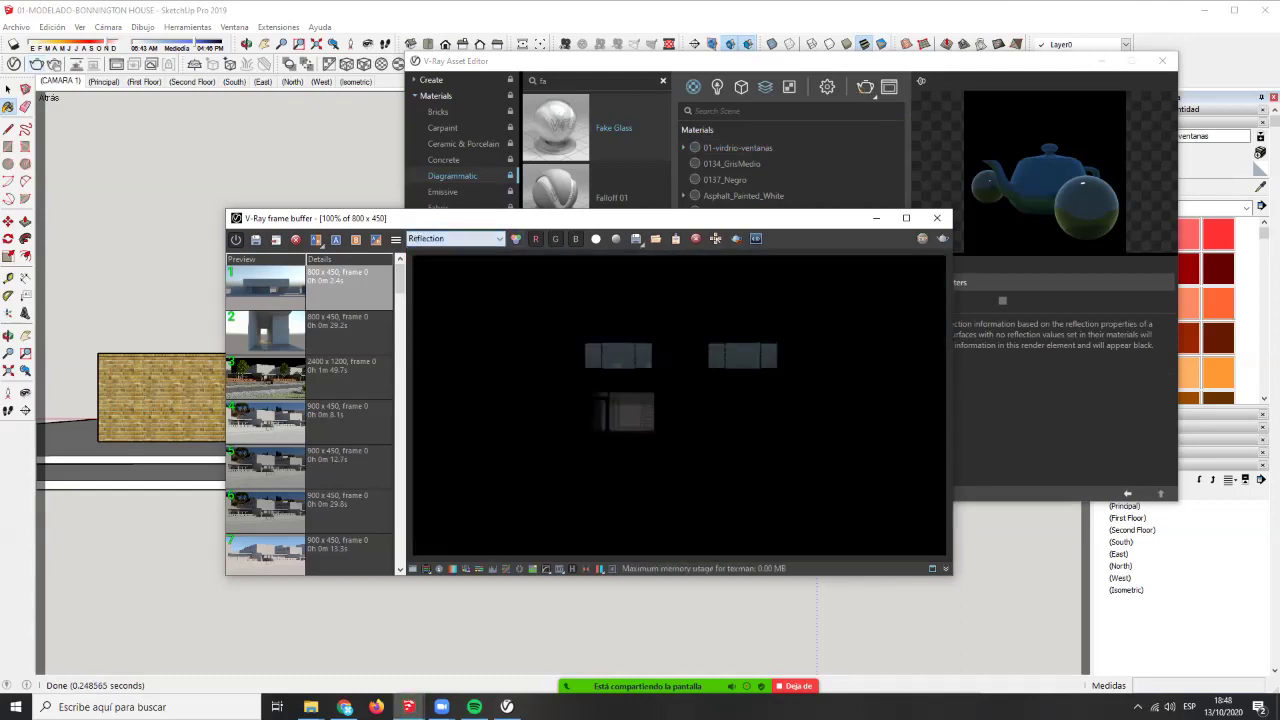
scroll(642, 418, "up", 1)
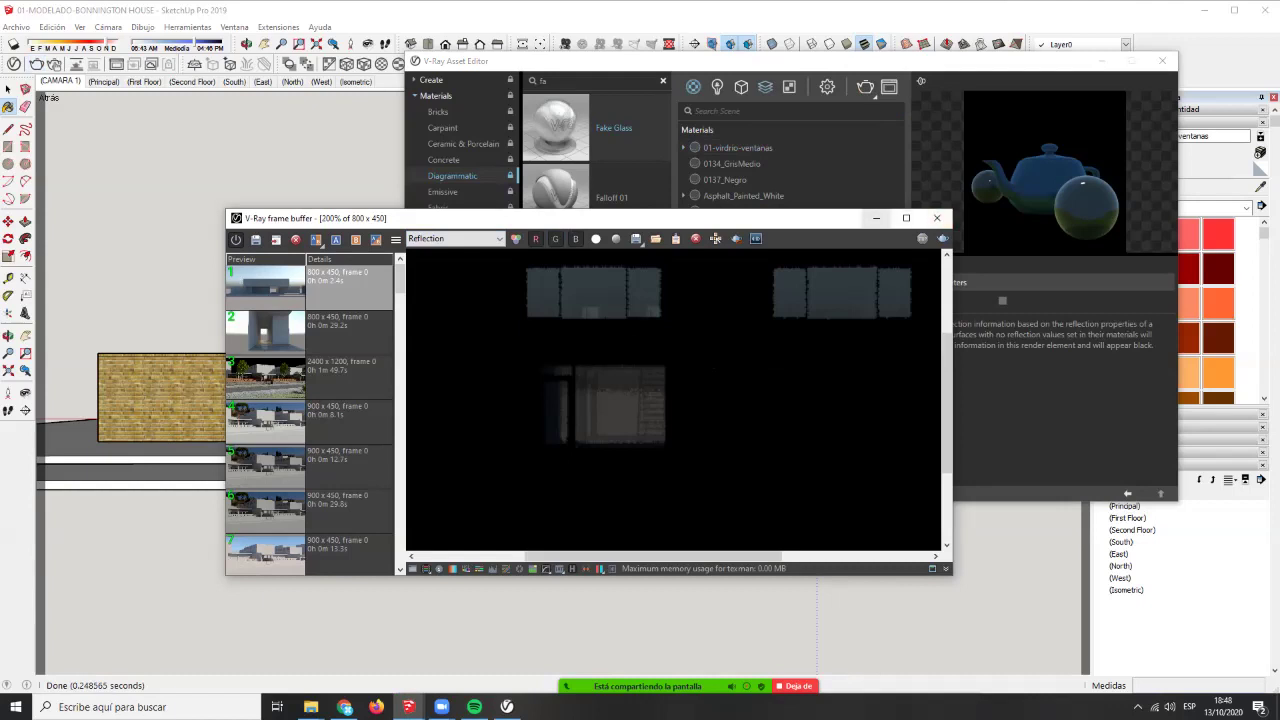
scroll(680, 400, "down", 1)
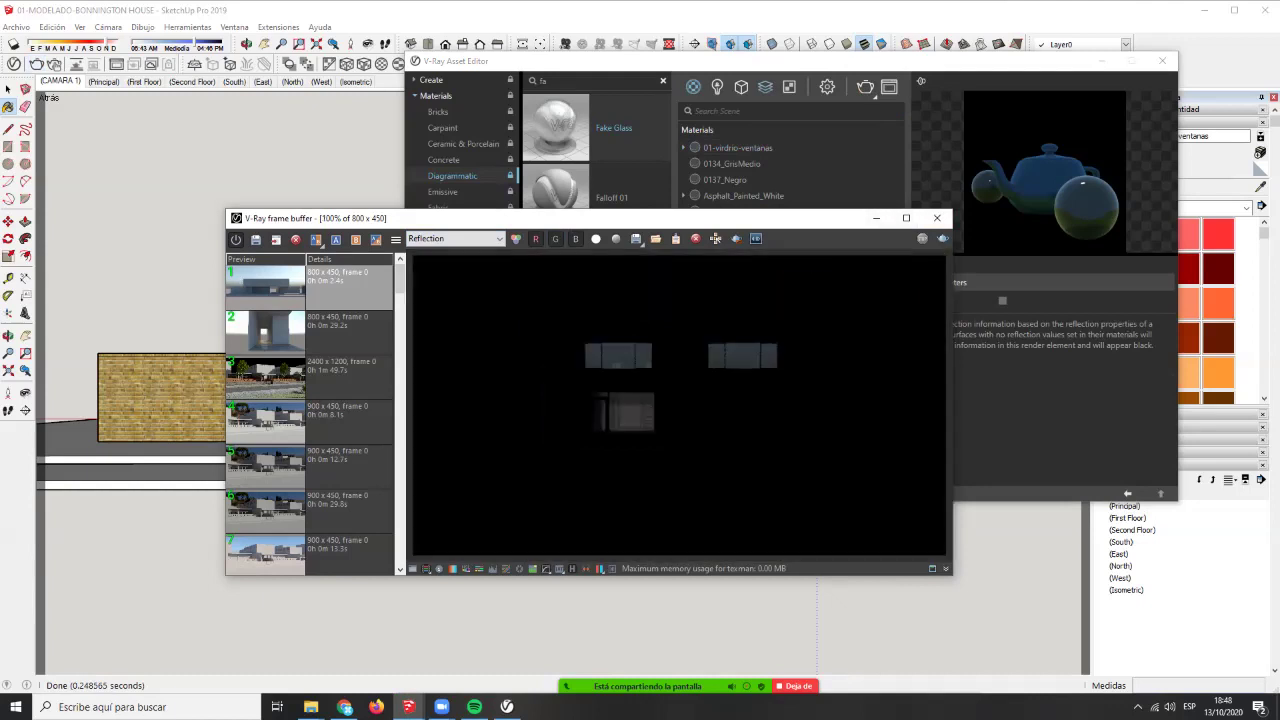
left_click(452, 238)
left_click(432, 250)
scroll(680, 405, "down", 1)
scroll(679, 405, "up", 1)
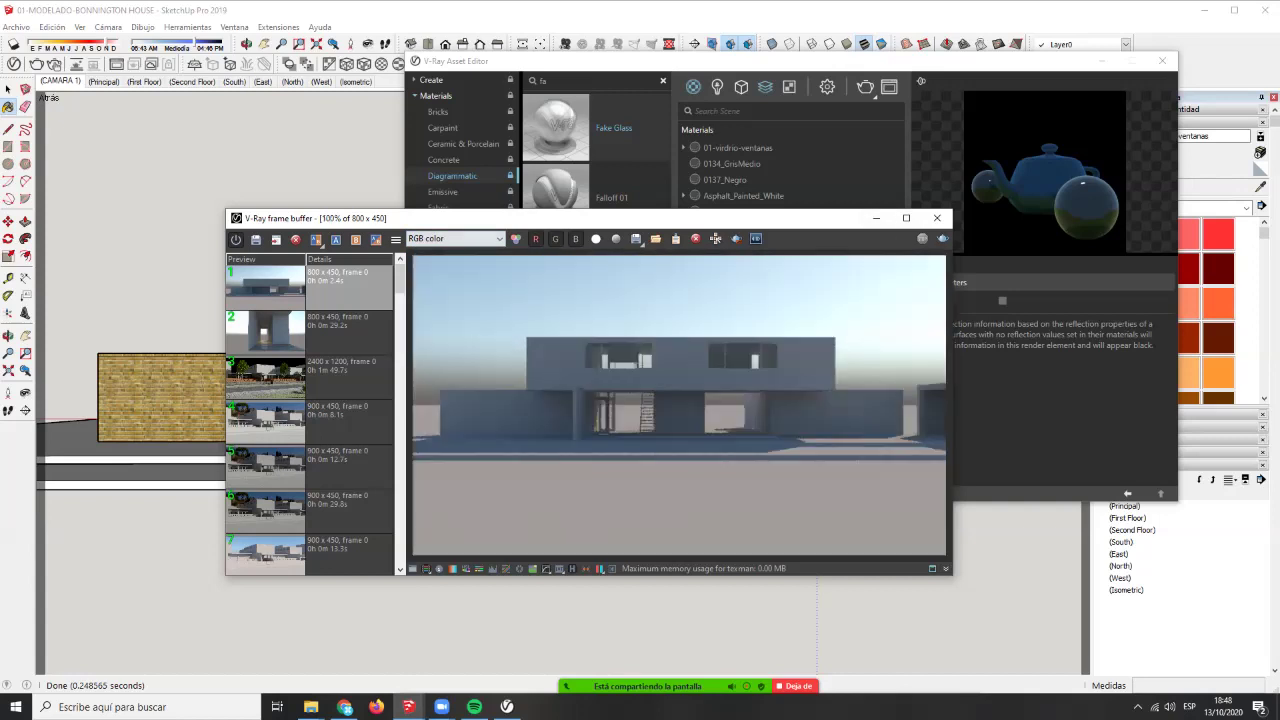
- Store the new render in the frame buffer history, load the previous draft for comparison, and minimize the frame buffer
left_click(256, 240)
left_click(310, 288)
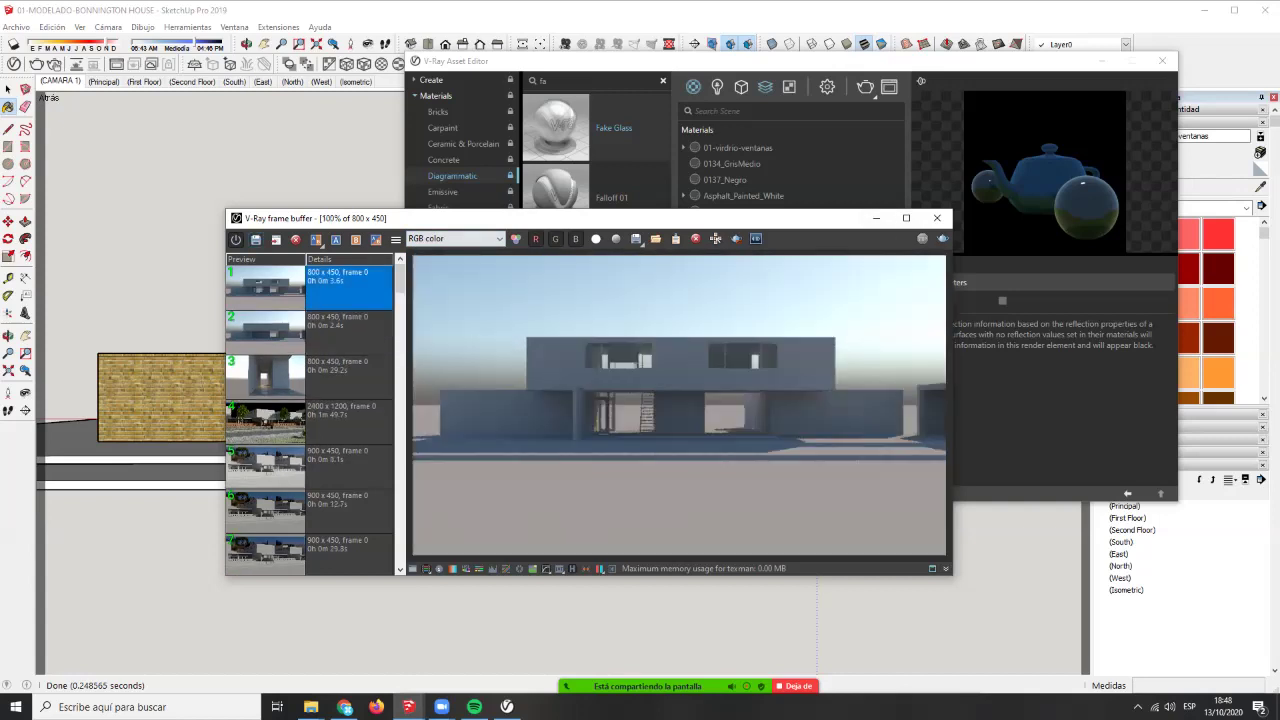
double_click(310, 332)
double_click(310, 288)
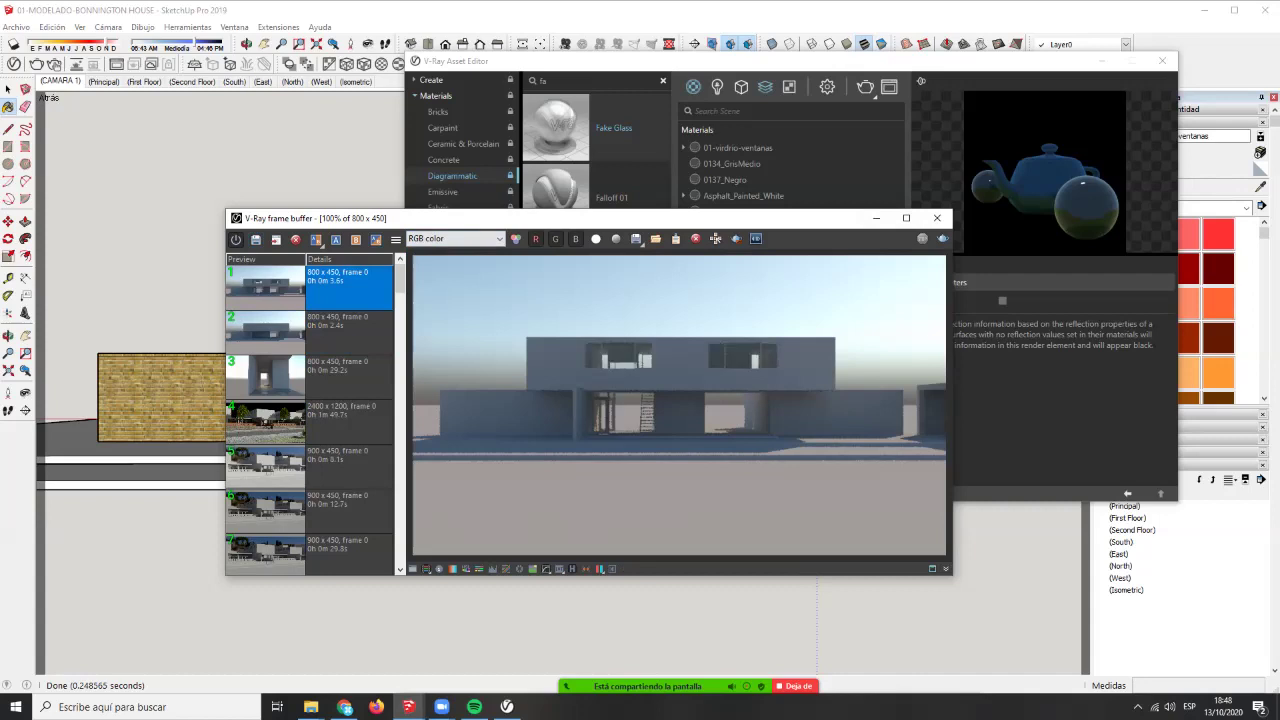
left_click(876, 218)
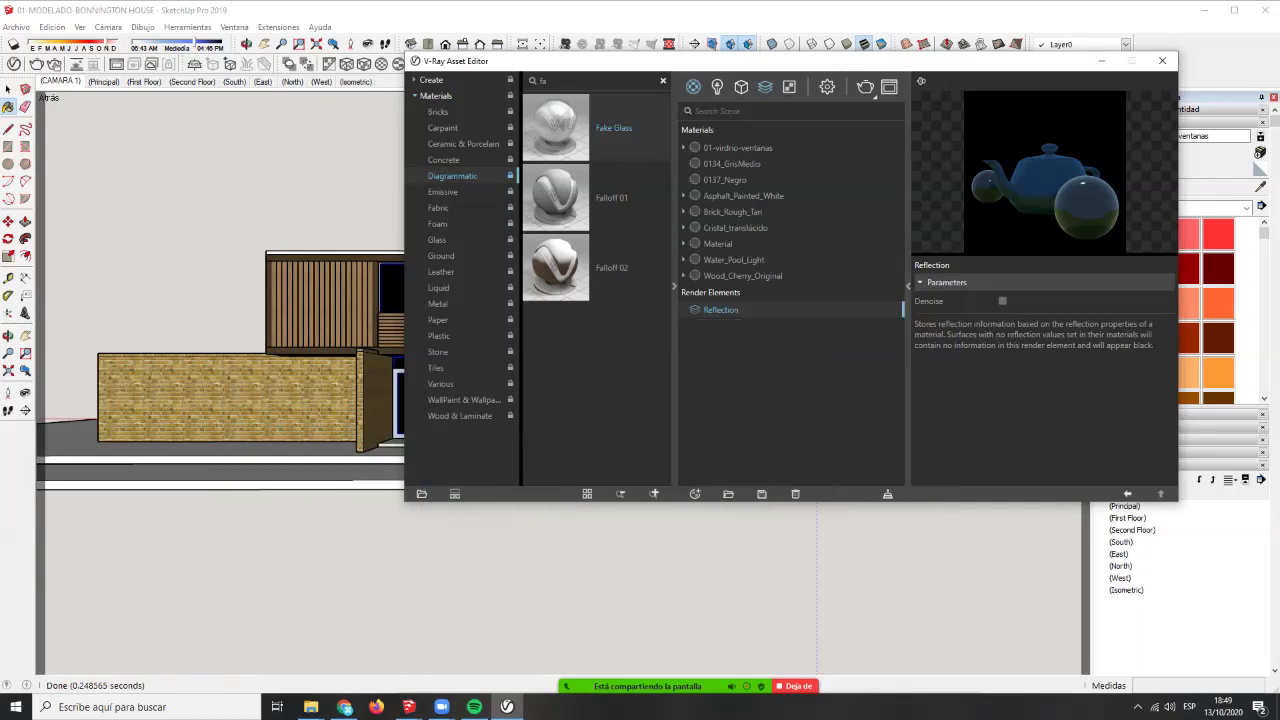
- Delete the Reflection render element from the scene and save the model
right_click(695, 310)
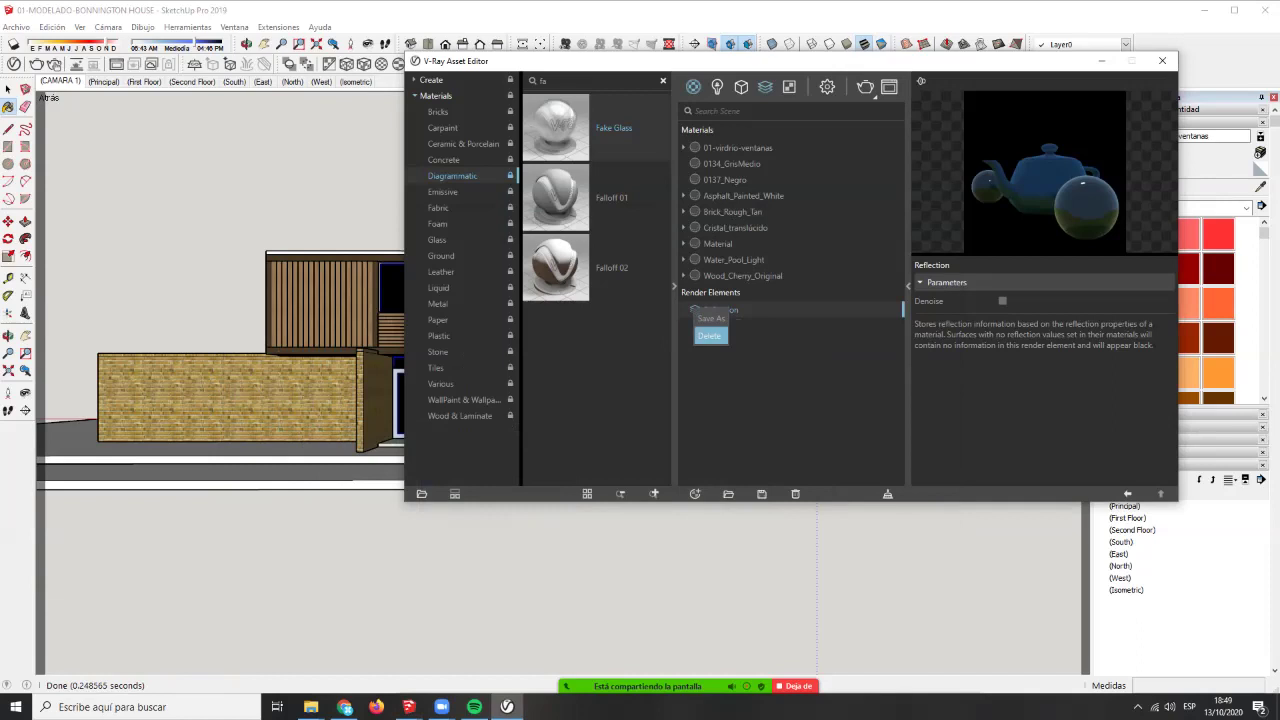
left_click(709, 336)
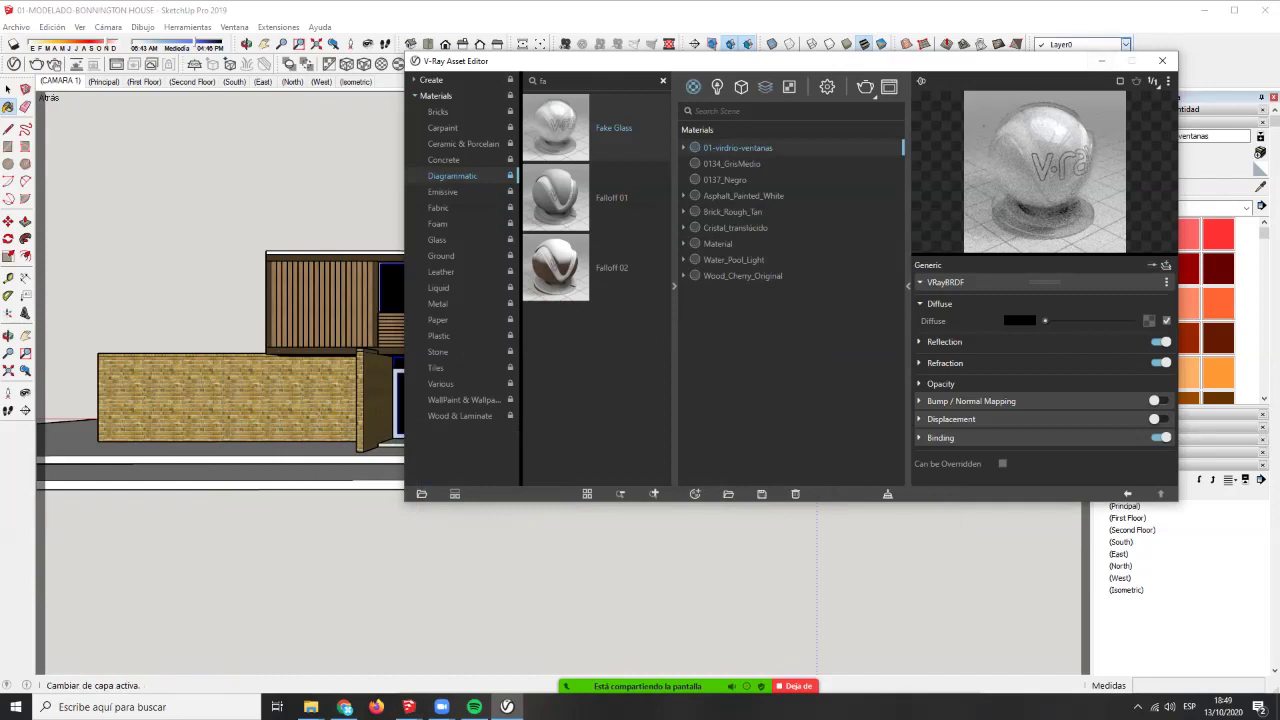
left_click(16, 27)
left_click(38, 91)
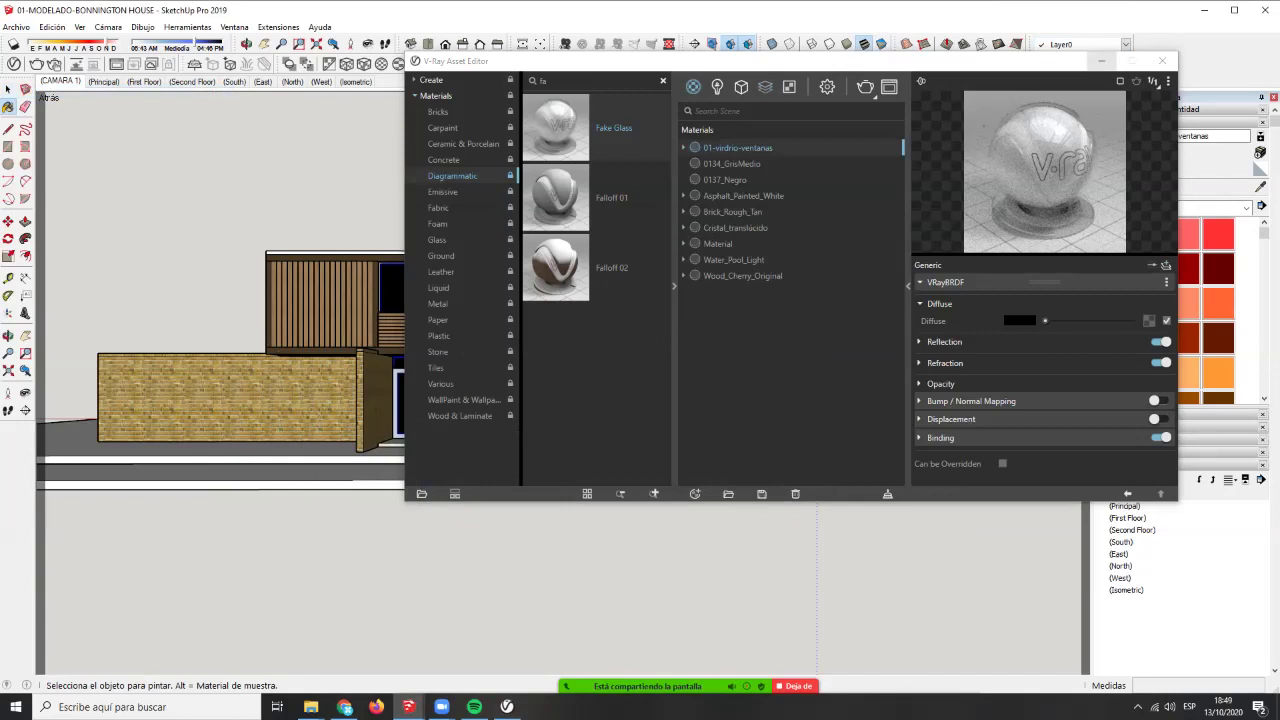
- Add the Reflection render element again, show only materials in the scene asset list, and minimize the Asset Editor
left_click(765, 86)
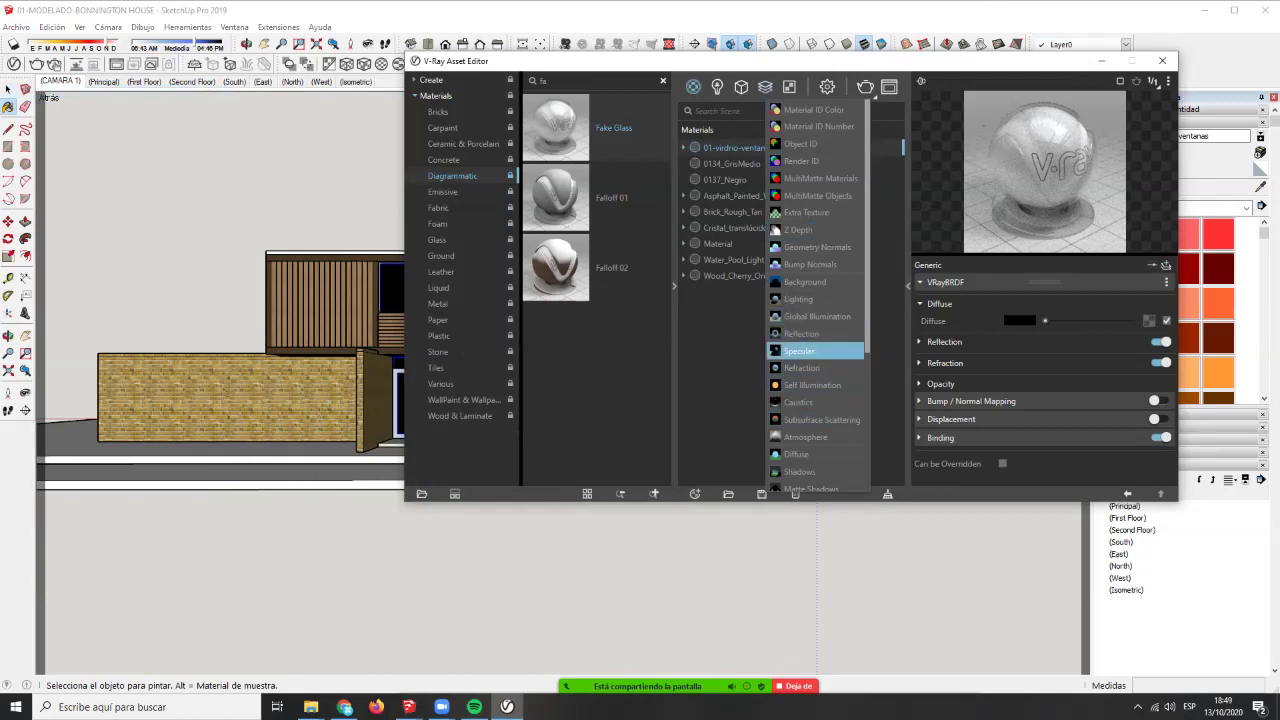
left_click(801, 334)
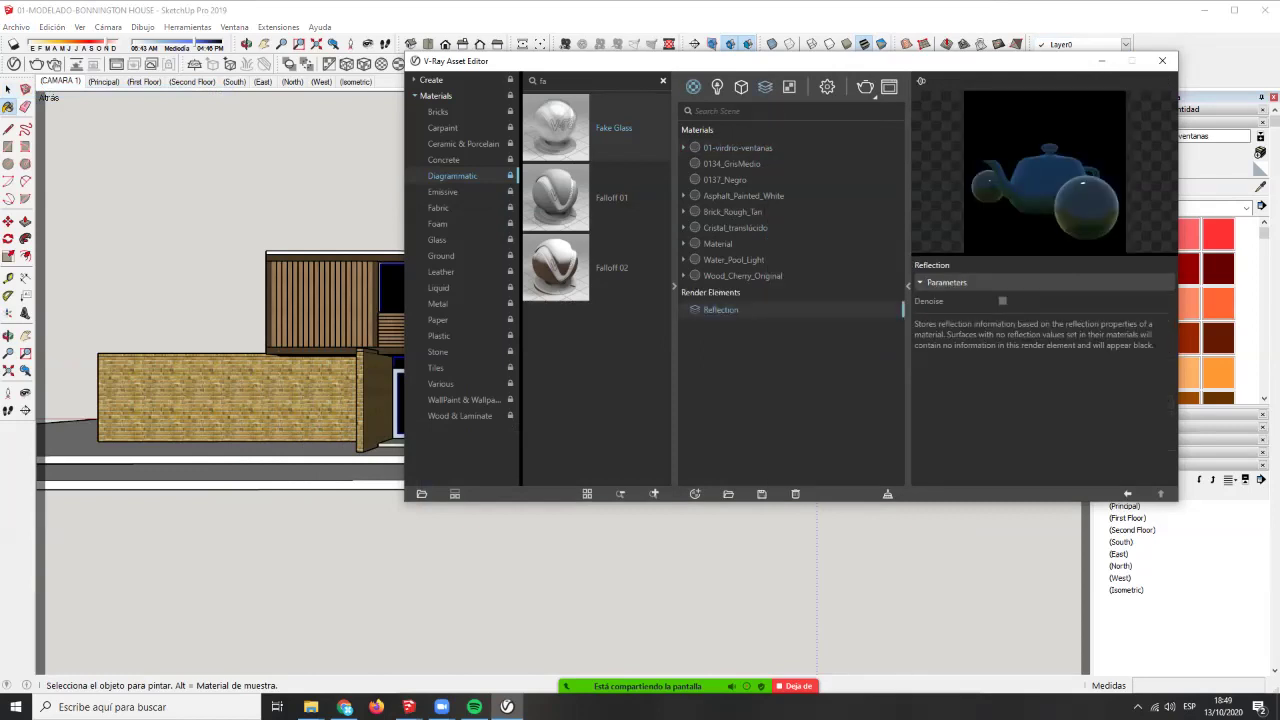
left_click(693, 87)
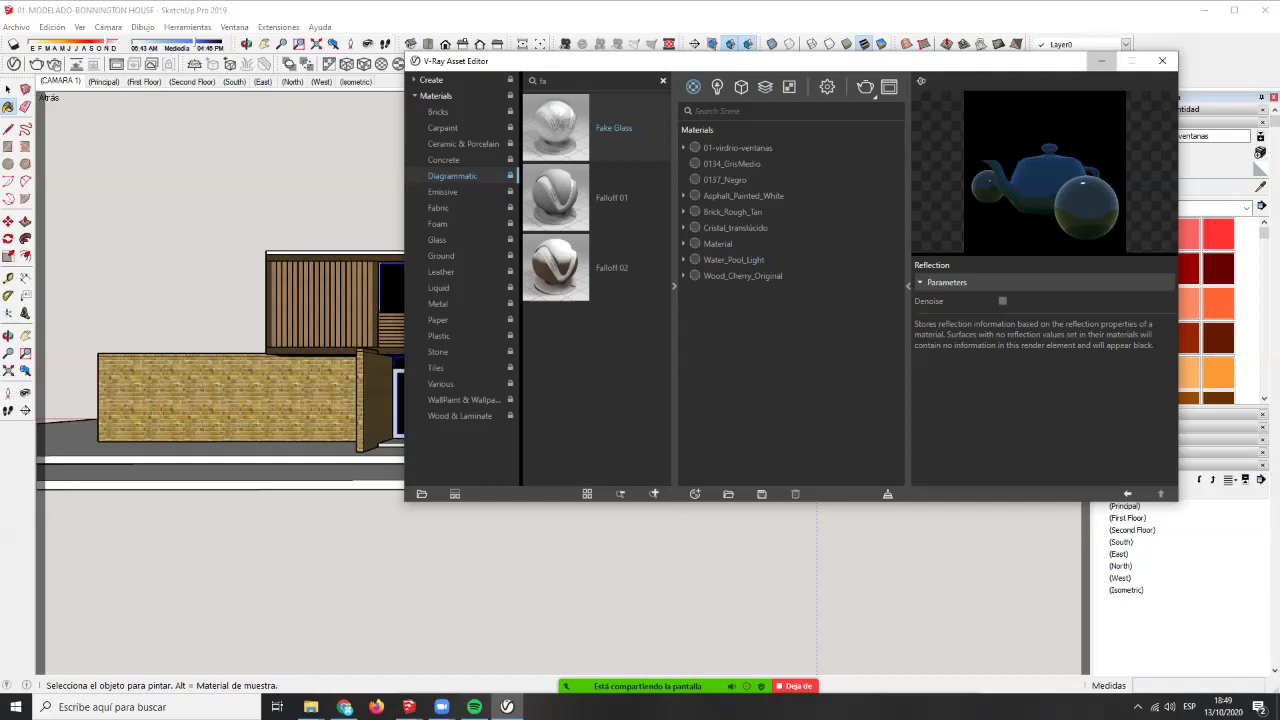
left_click(1101, 61)
- Switch to the web browser and open the full HDRIs catalogue on HDRI Haven
key("alt+Tab")
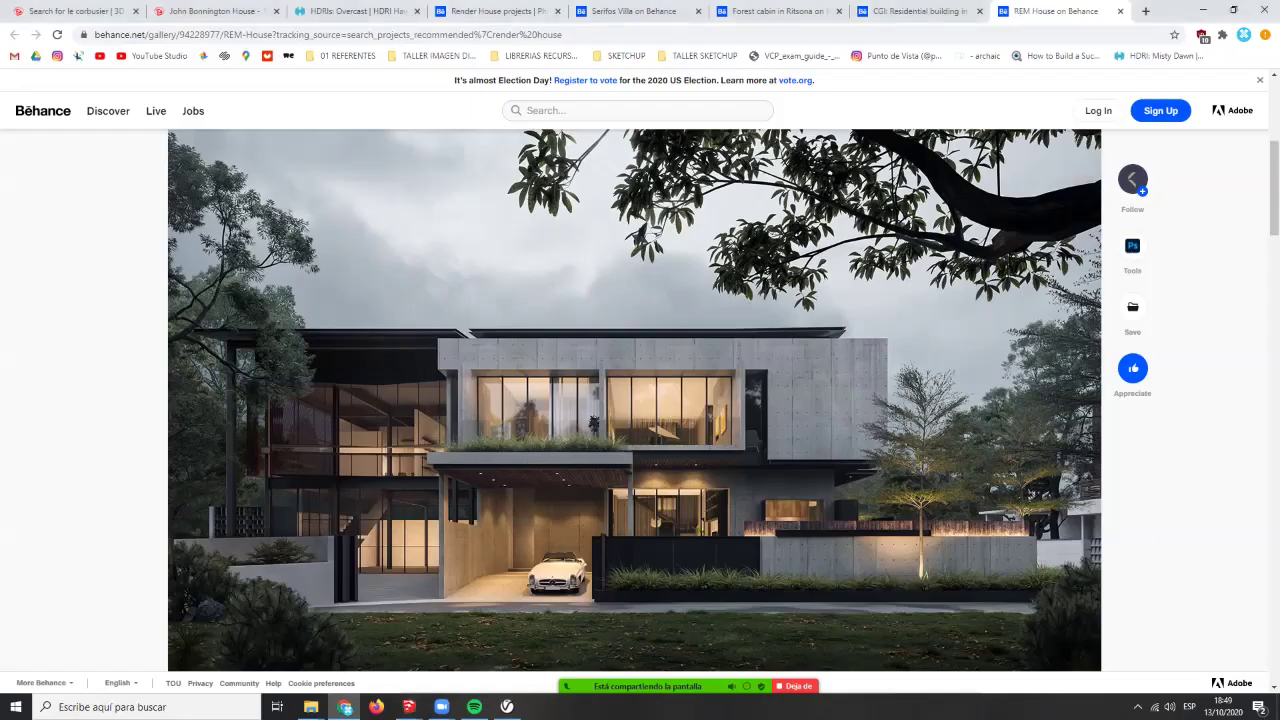
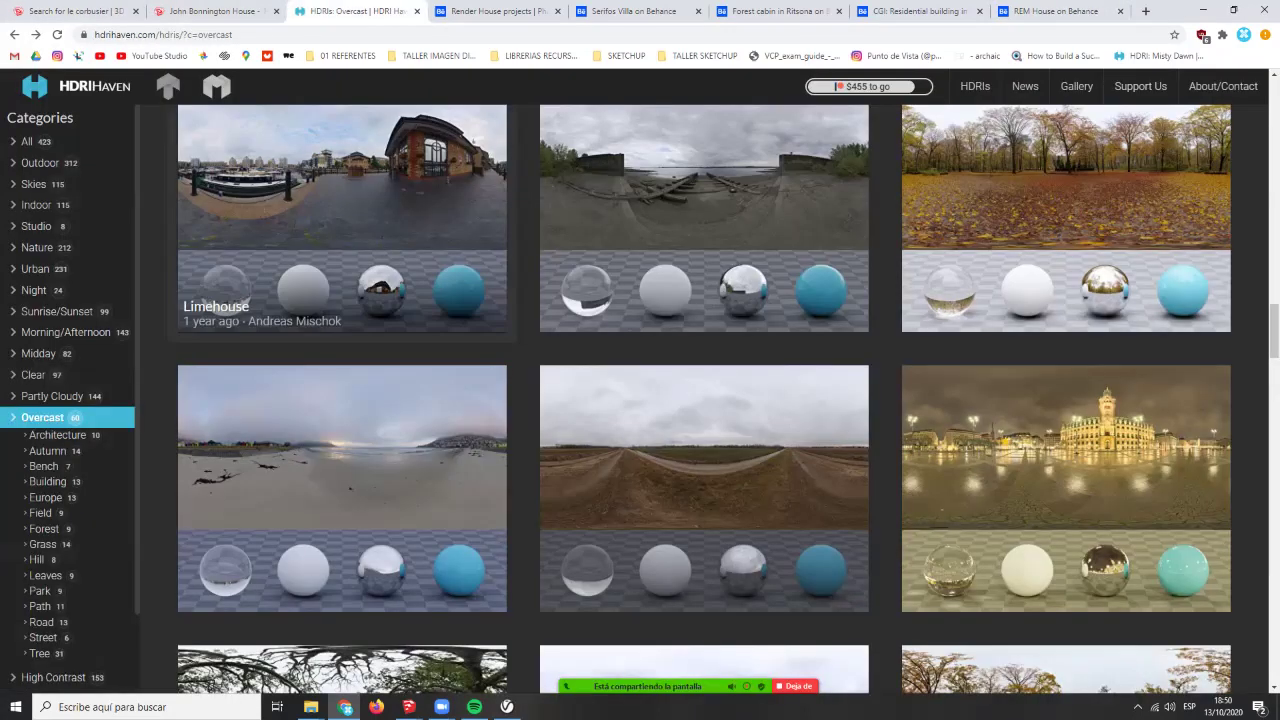
scroll(200, 440, "up", 3)
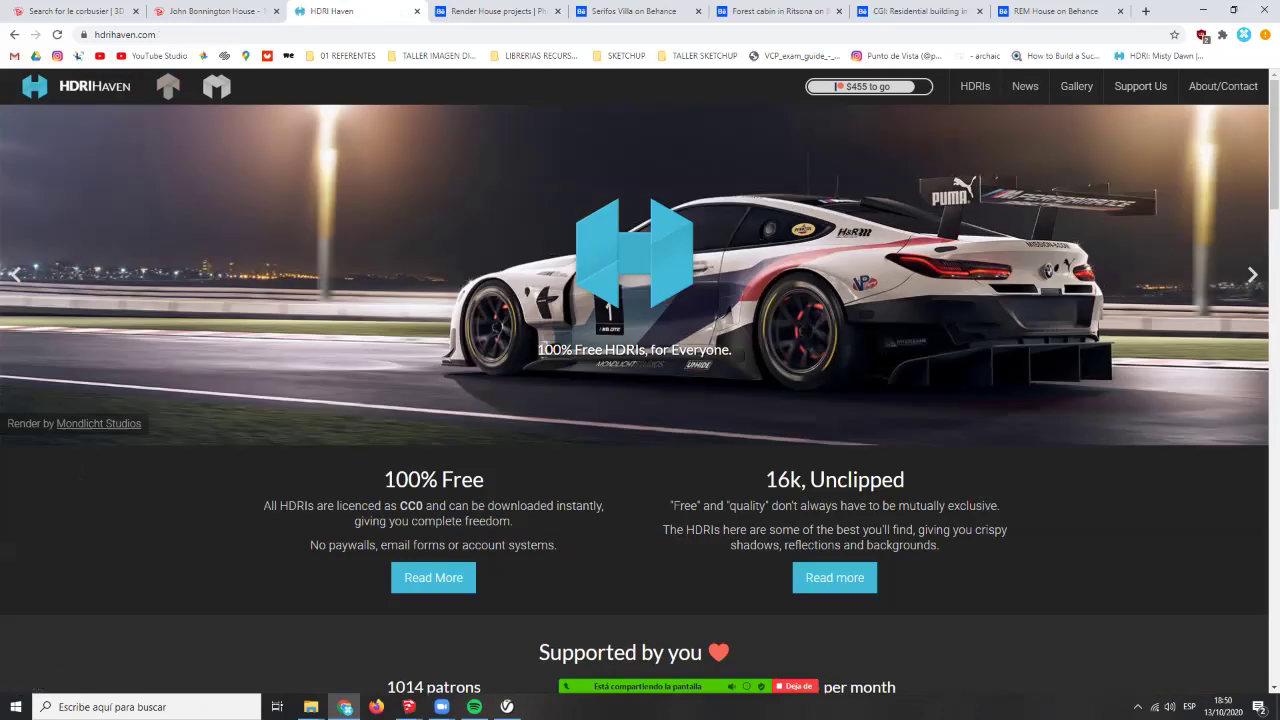
scroll(640, 400, "down", 8)
scroll(640, 400, "up", 8)
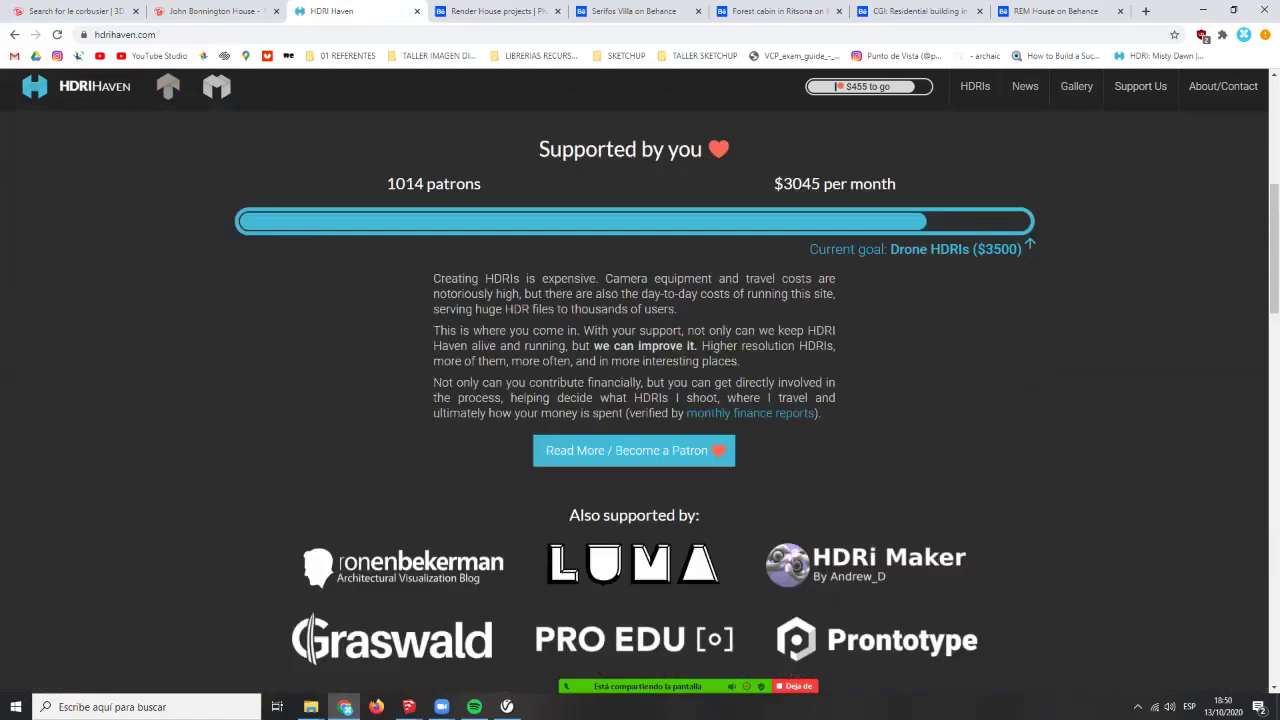
left_click(975, 86)
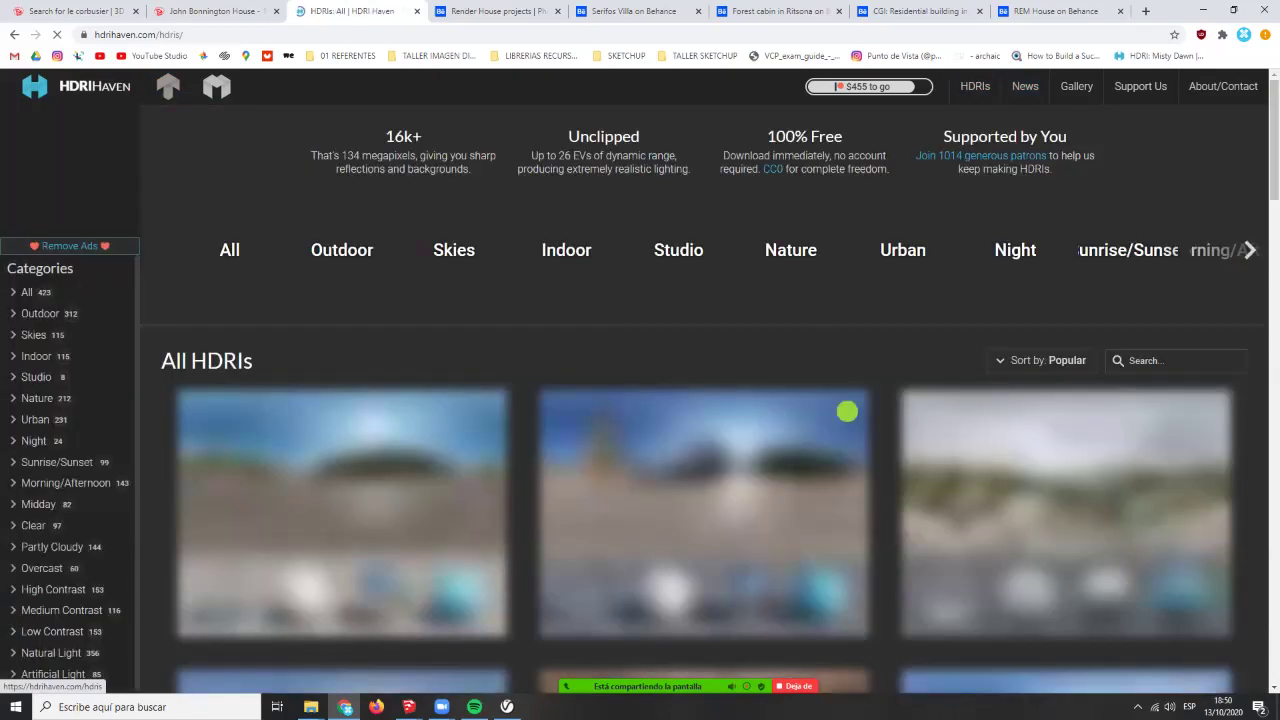
- Browse the All HDRIs catalogue, comparing outdoor, indoor and night environments through their preview spheres
scroll(700, 560, "down", 4)
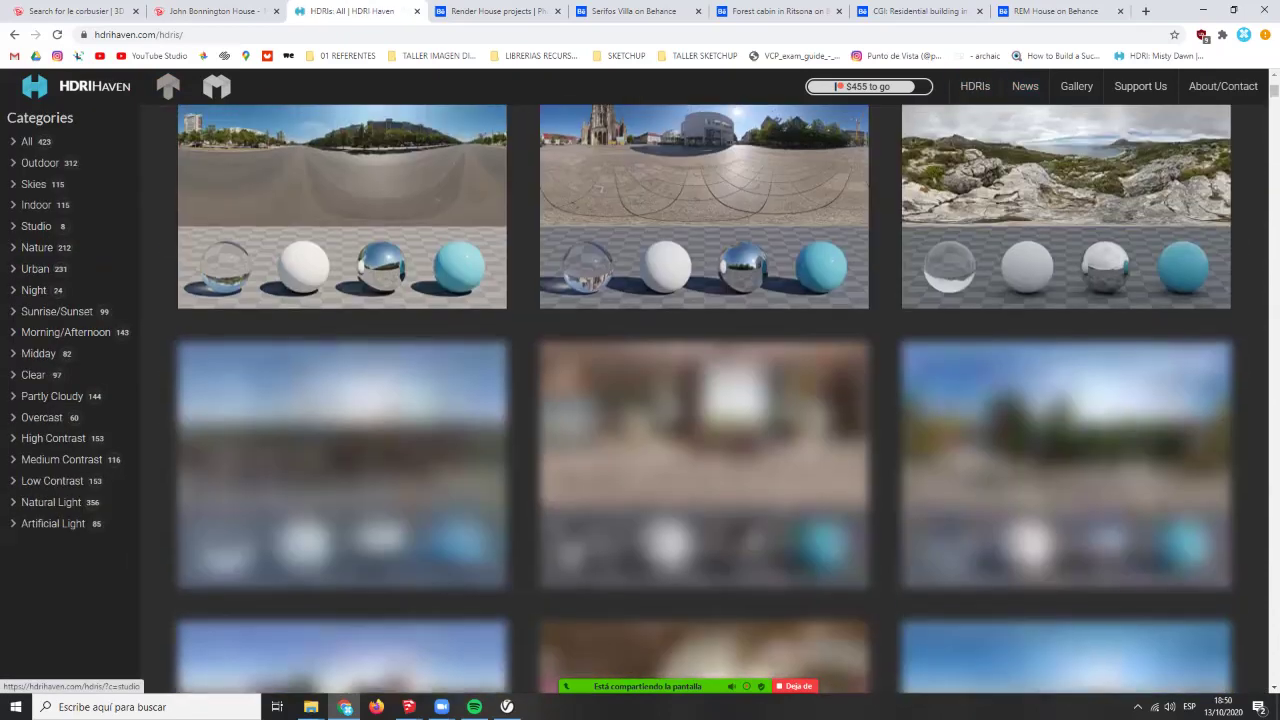
scroll(700, 560, "up", 4)
scroll(700, 560, "down", 4)
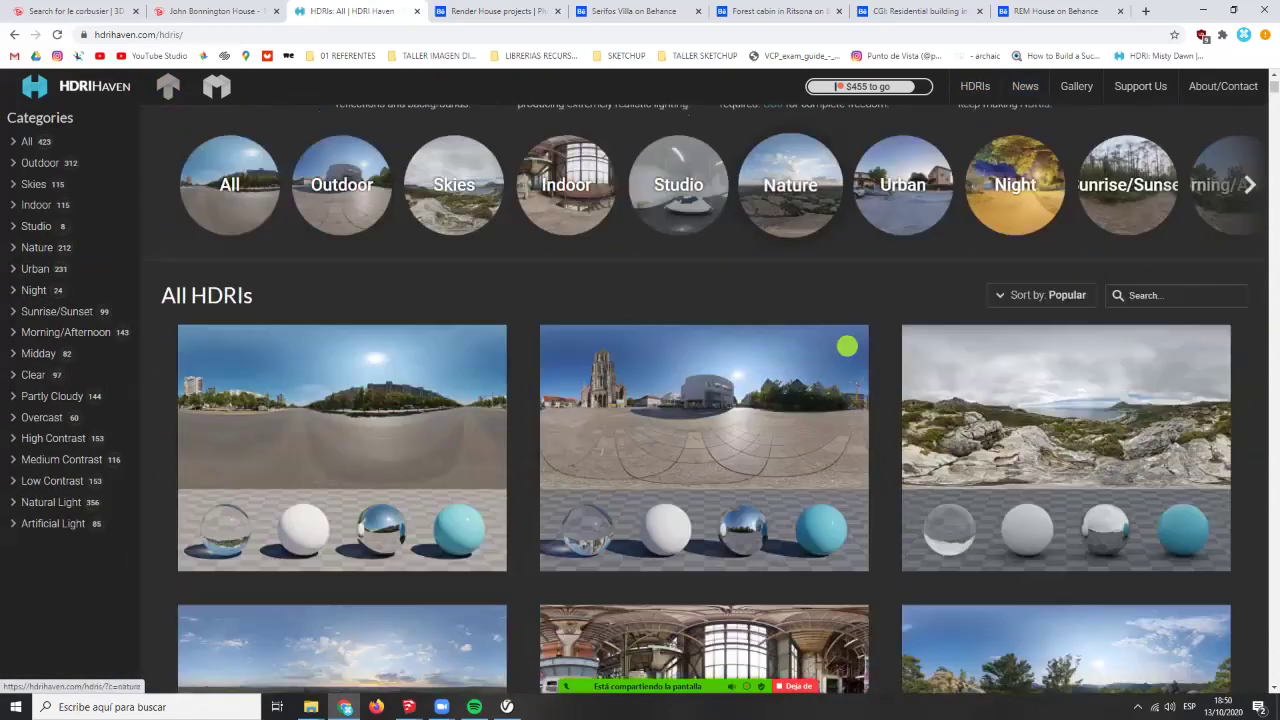
scroll(700, 360, "down", 2)
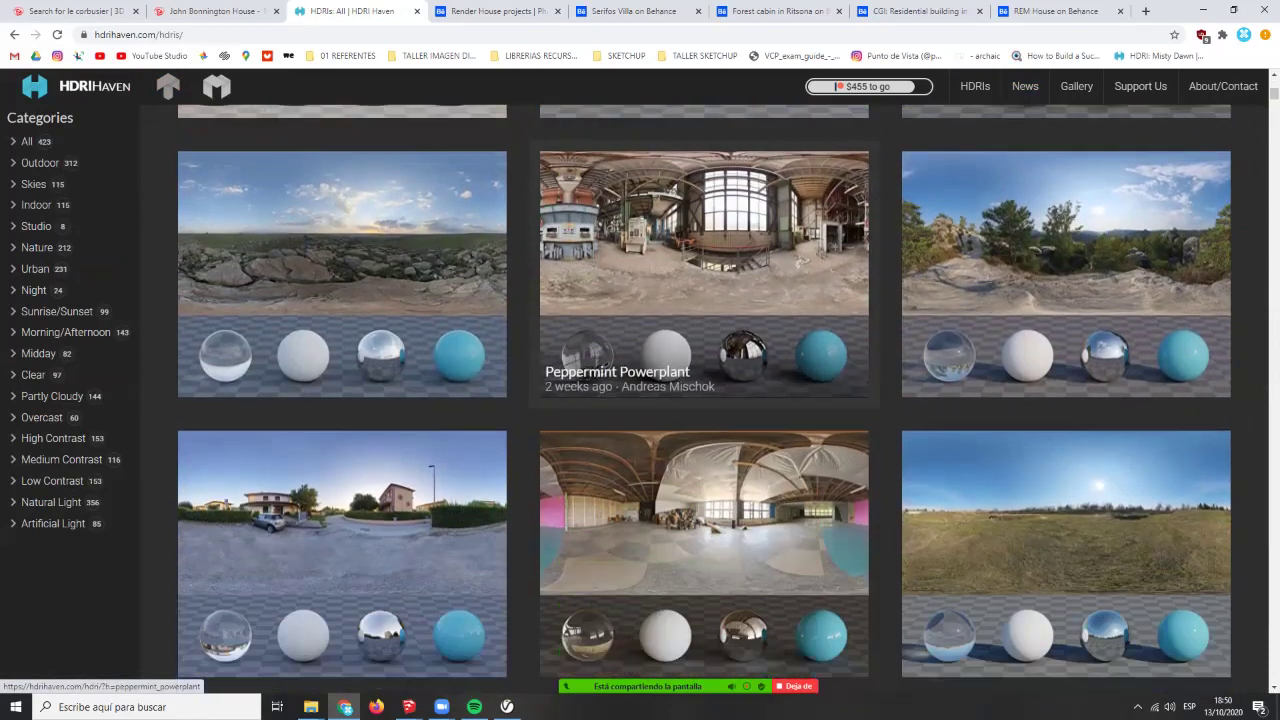
scroll(700, 360, "down", 2)
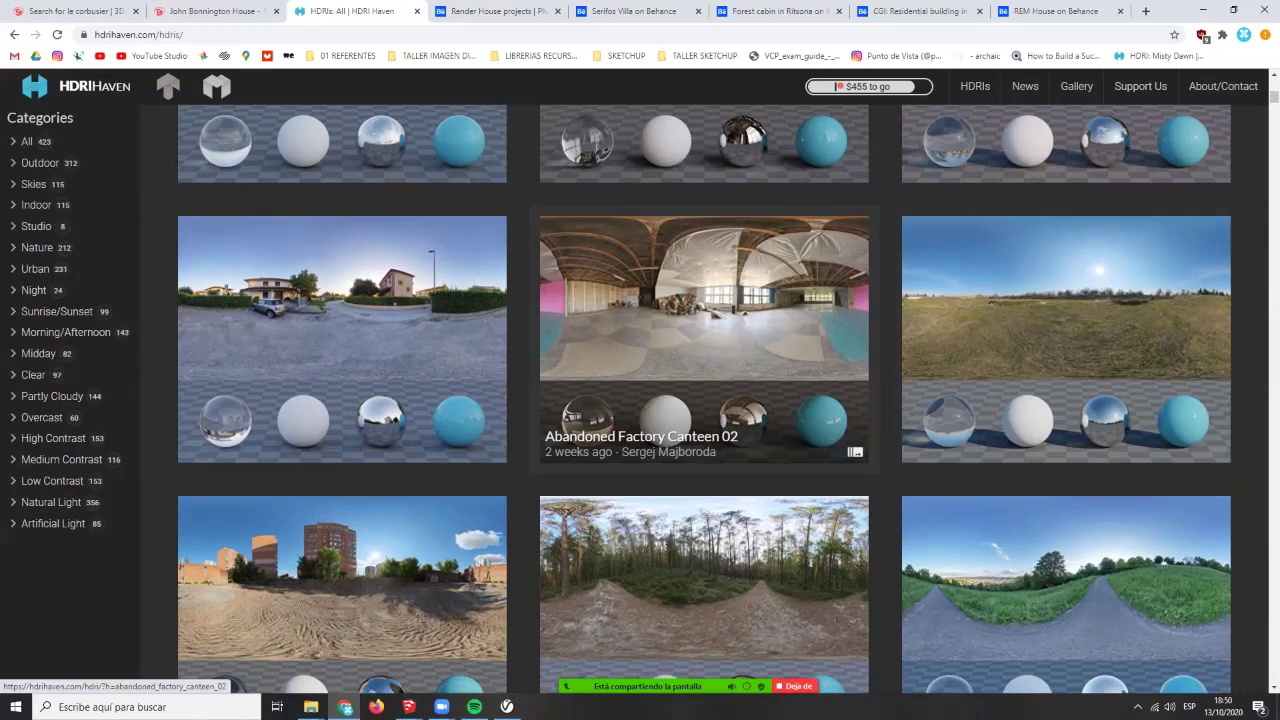
scroll(340, 300, "down", 1)
scroll(704, 300, "down", 2)
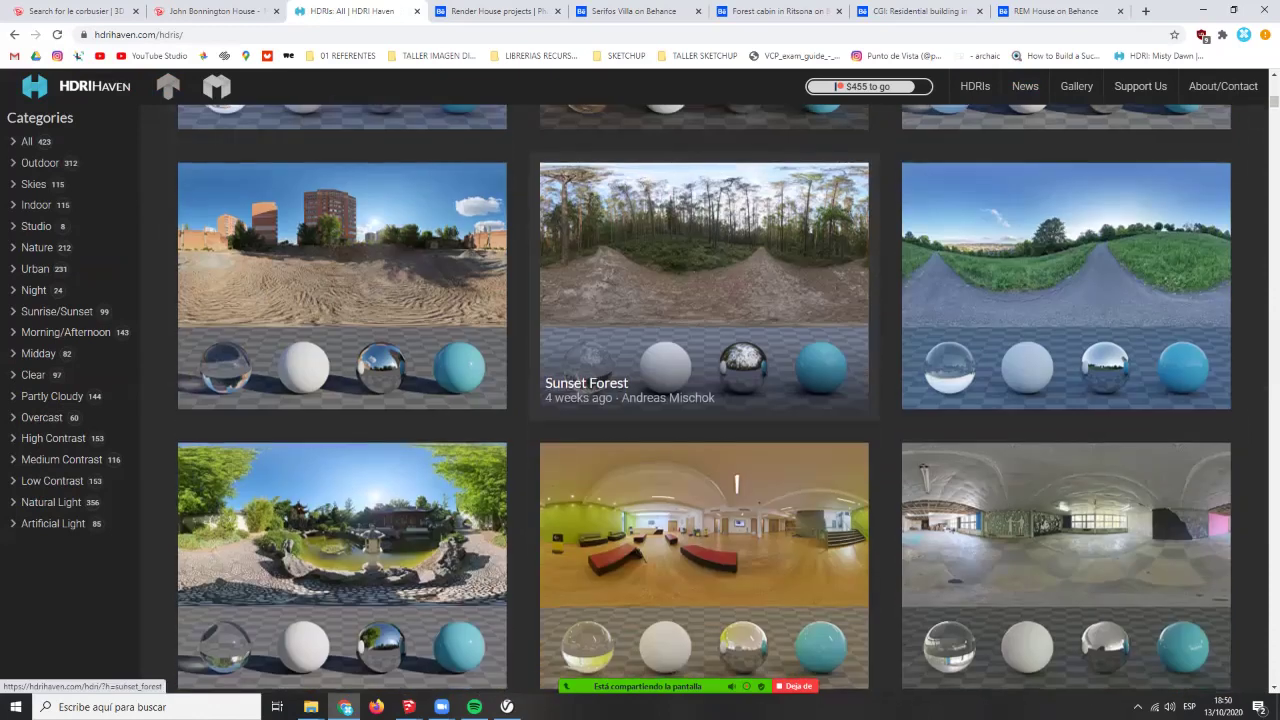
scroll(704, 300, "down", 1)
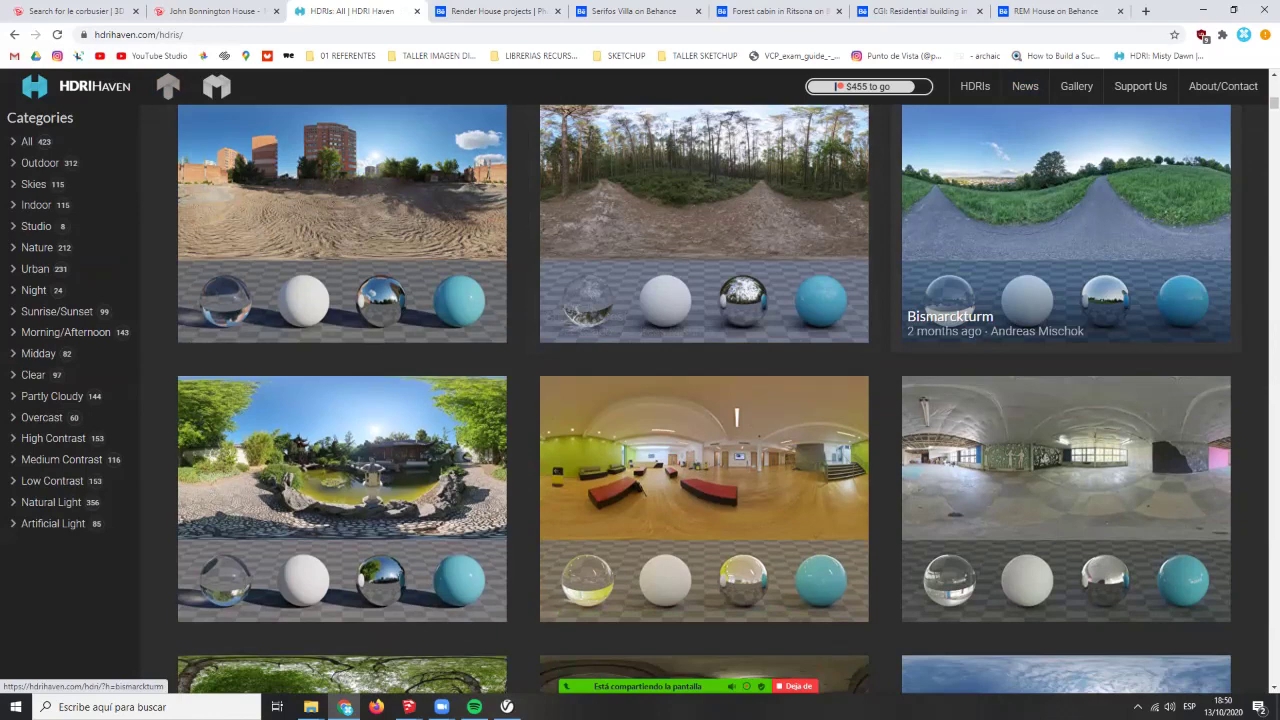
scroll(1066, 250, "down", 5)
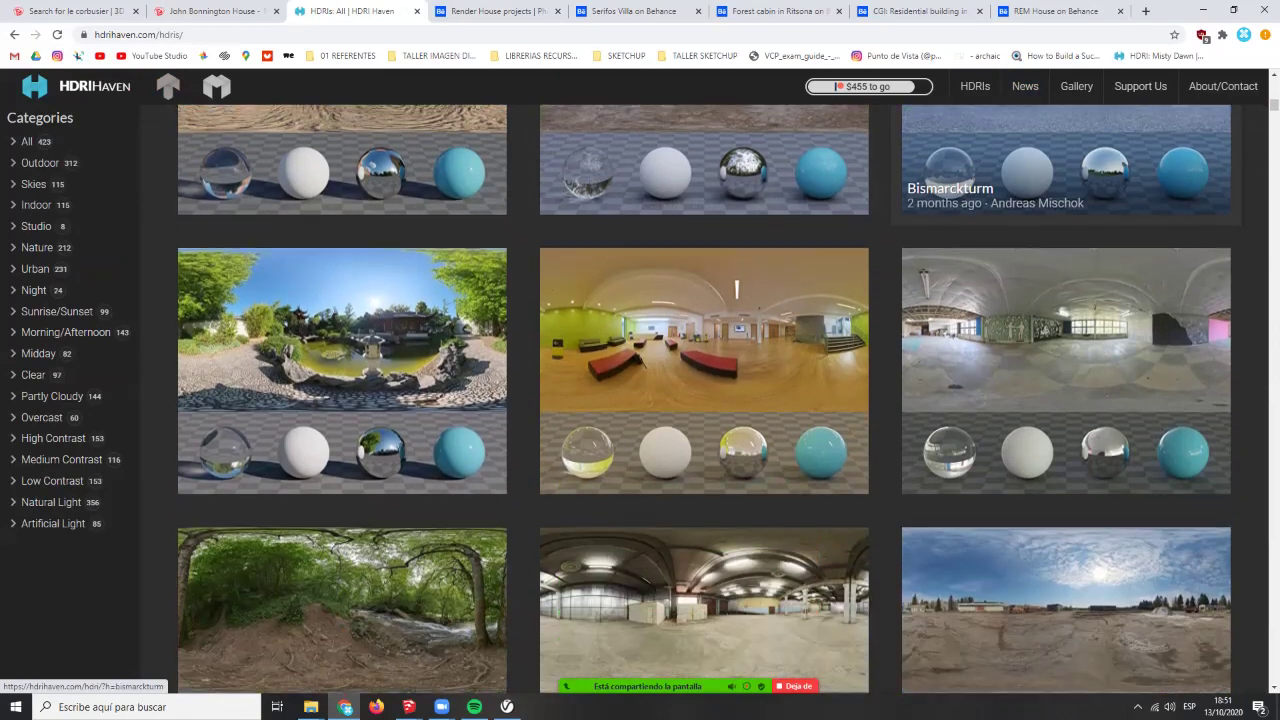
scroll(1066, 250, "down", 6)
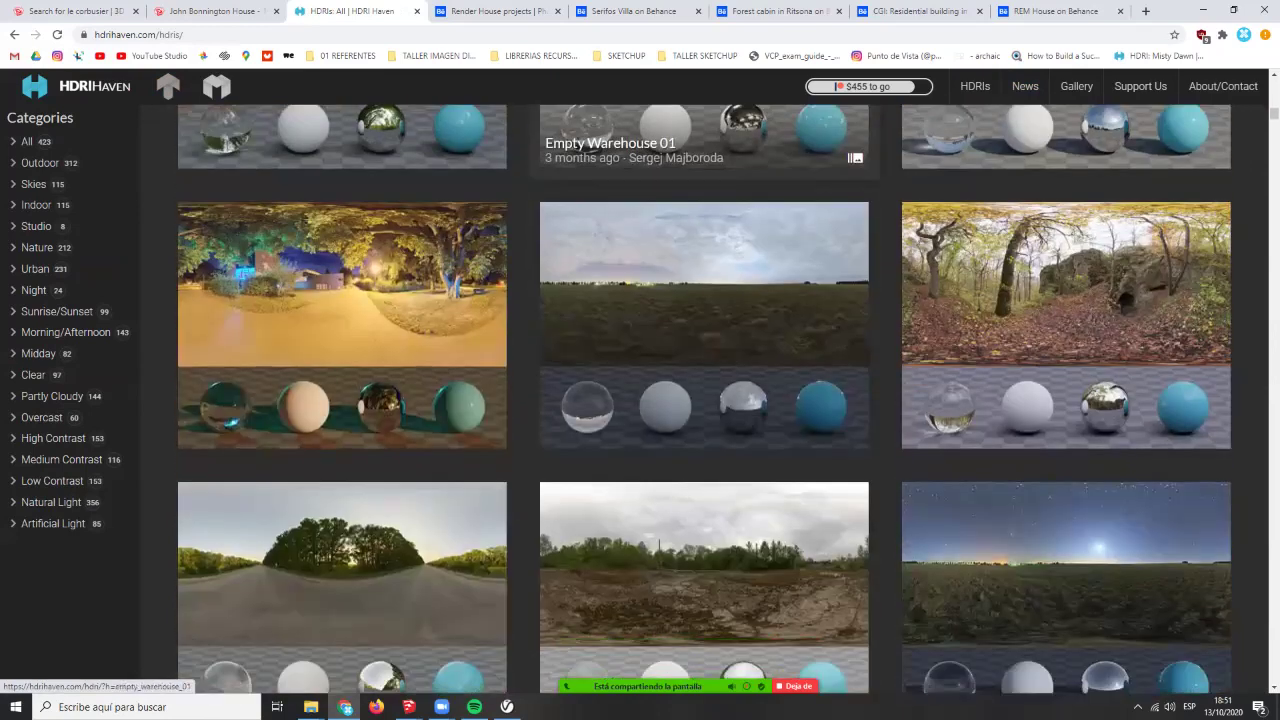
- Open the Empty Warehouse 01 HDRI page and examine its preview spheres, download resolutions and info
scroll(1066, 250, "up", 3)
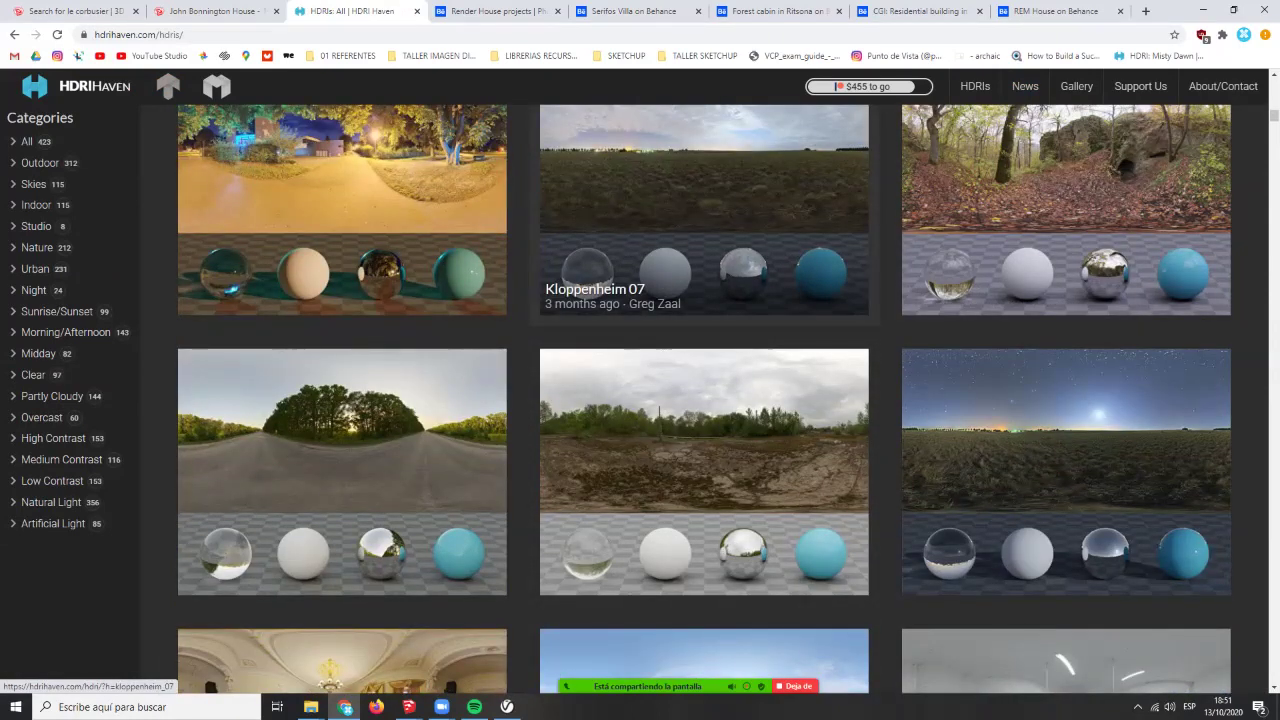
scroll(704, 250, "down", 1)
scroll(704, 250, "up", 4)
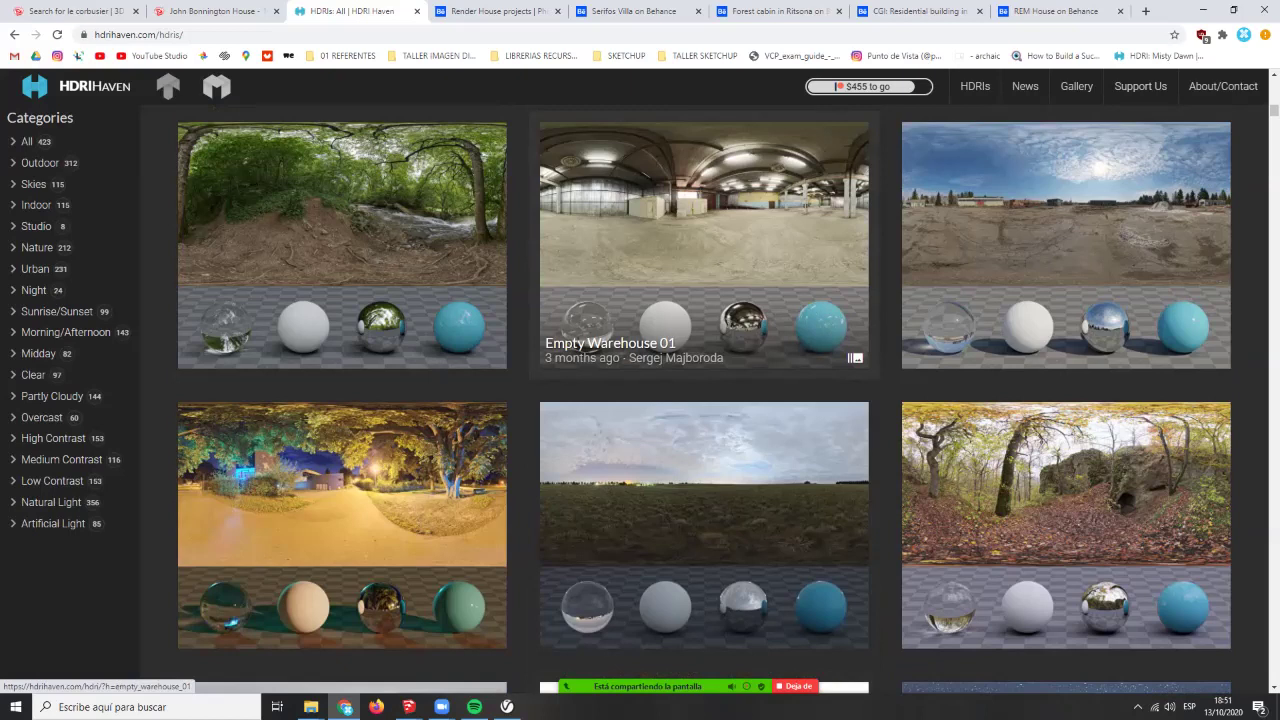
left_click(806, 207)
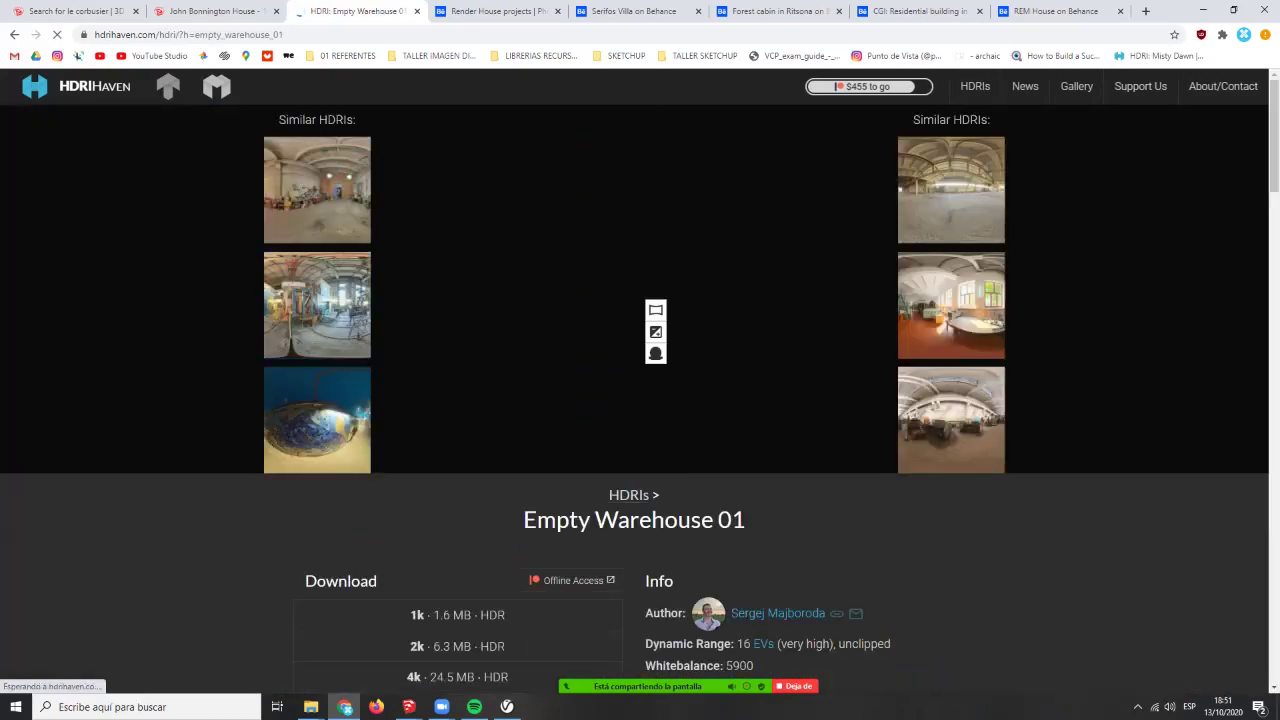
scroll(640, 380, "down", 5)
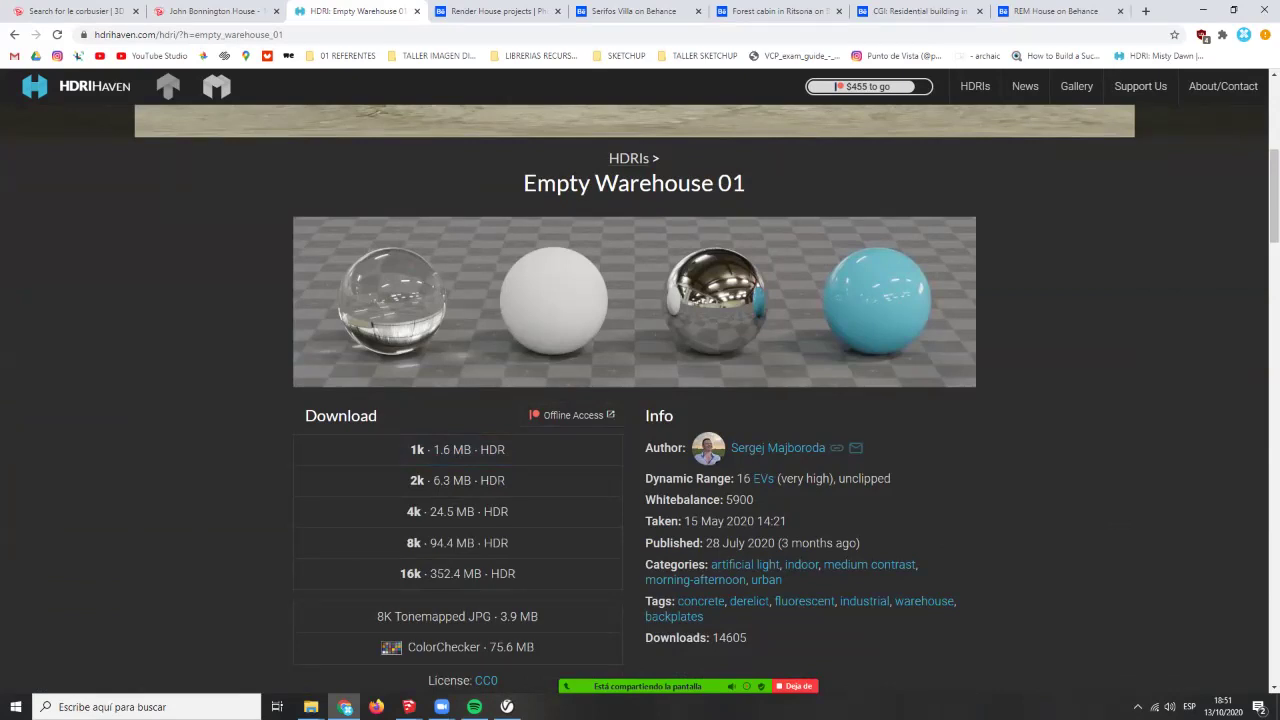
- Return to the All HDRIs catalogue and compare the outdoor and indoor environments, including Chinese Garden, St. Fagans Interior and Bismarckturm
left_click(15, 34)
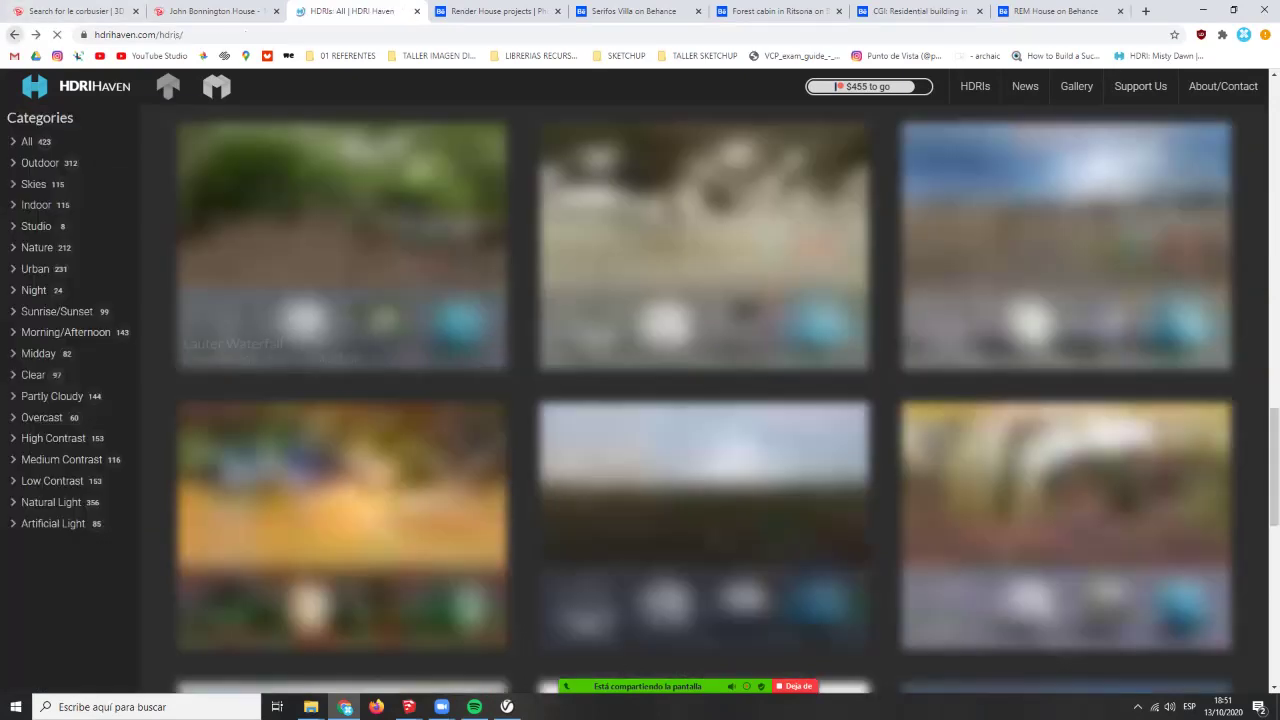
scroll(704, 460, "down", 1)
scroll(704, 460, "down", 1)
scroll(704, 460, "up", 2)
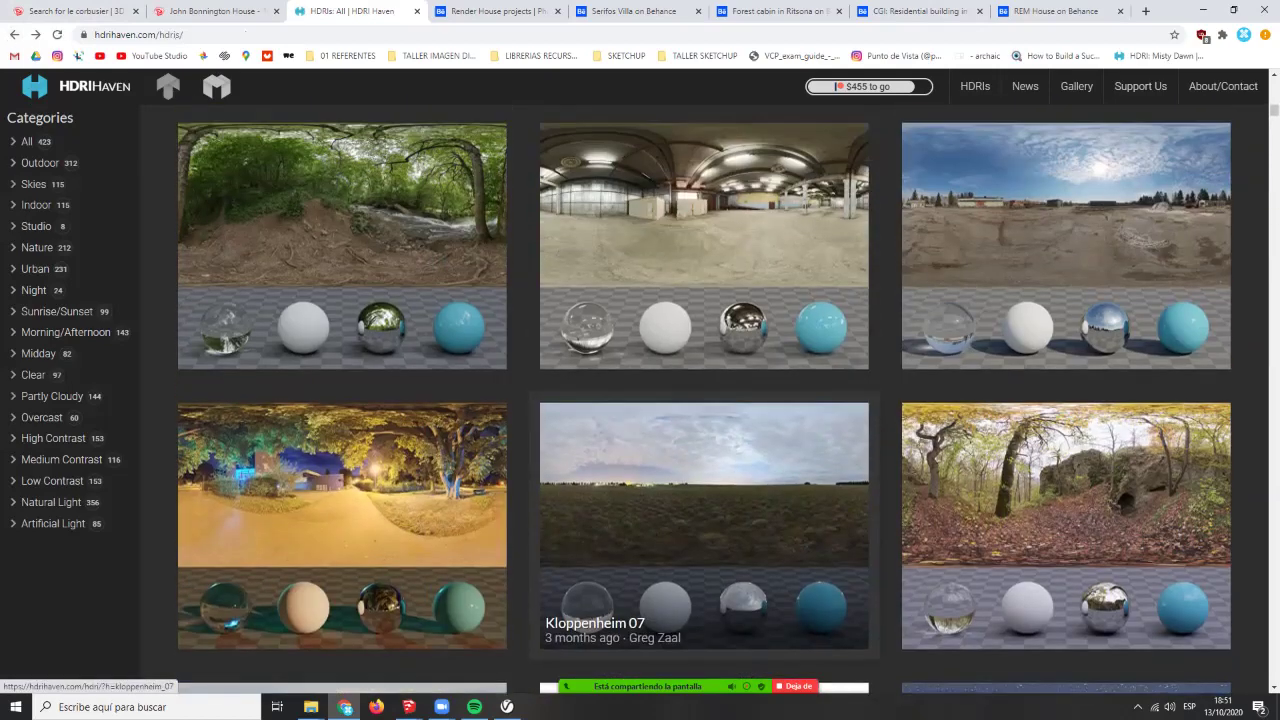
scroll(704, 500, "down", 1)
scroll(704, 500, "up", 1)
scroll(704, 500, "down", 5)
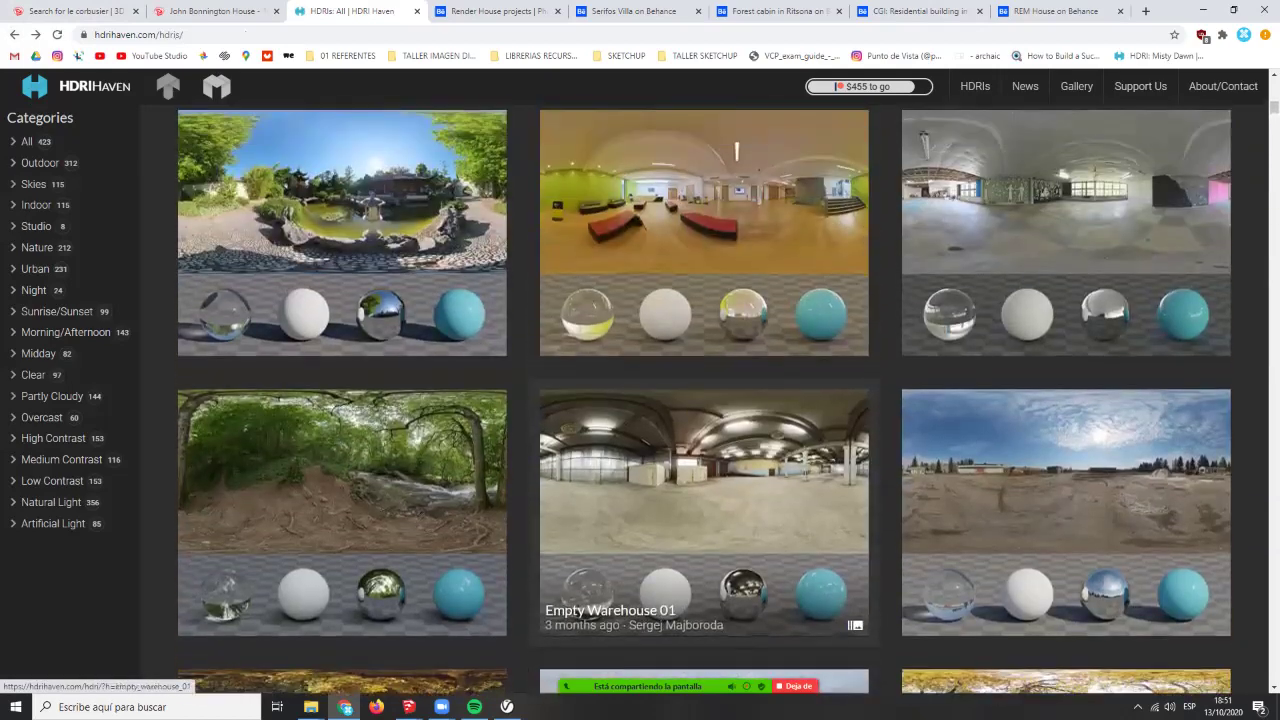
scroll(704, 480, "up", 3)
scroll(704, 480, "down", 3)
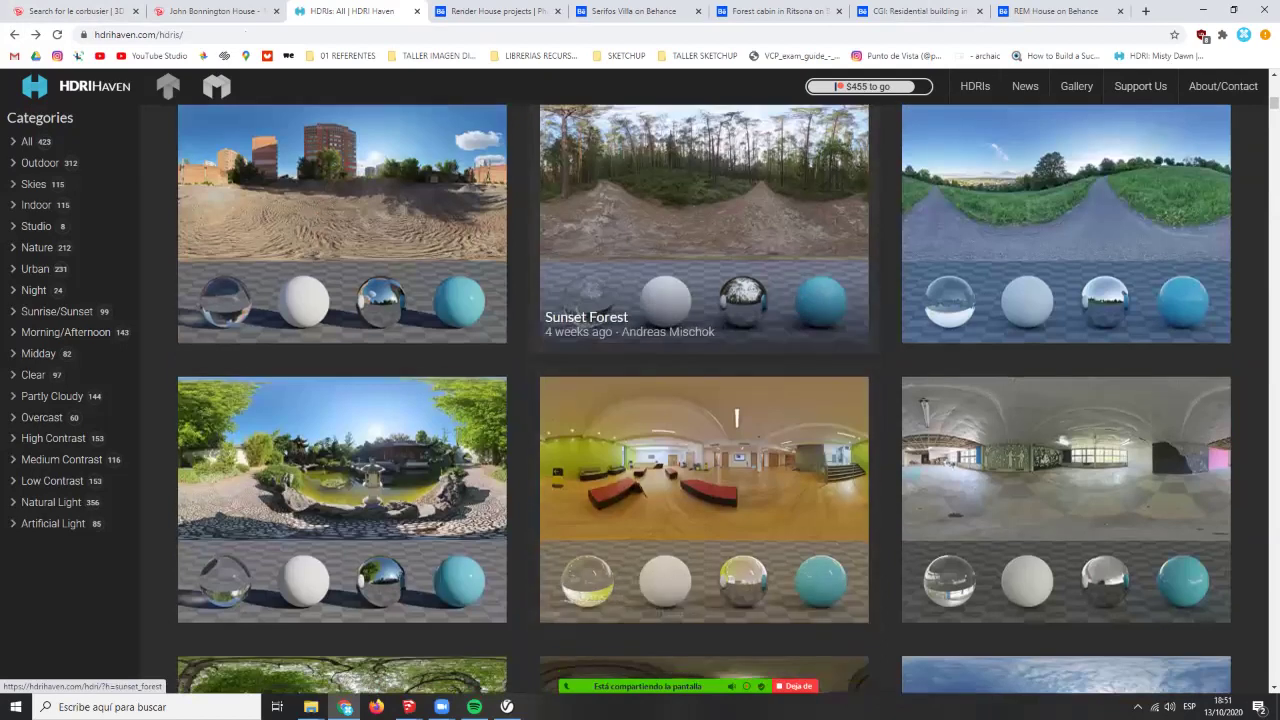
scroll(704, 400, "up", 5)
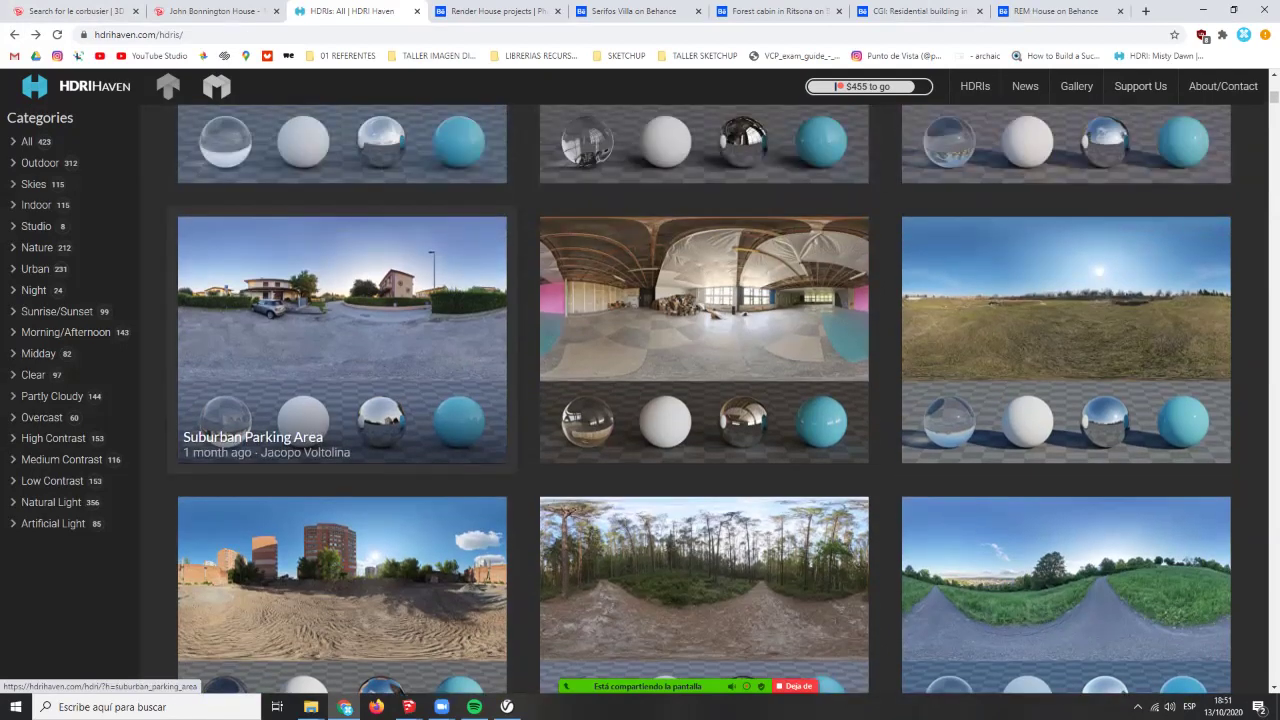
scroll(704, 400, "down", 3)
scroll(704, 400, "up", 6)
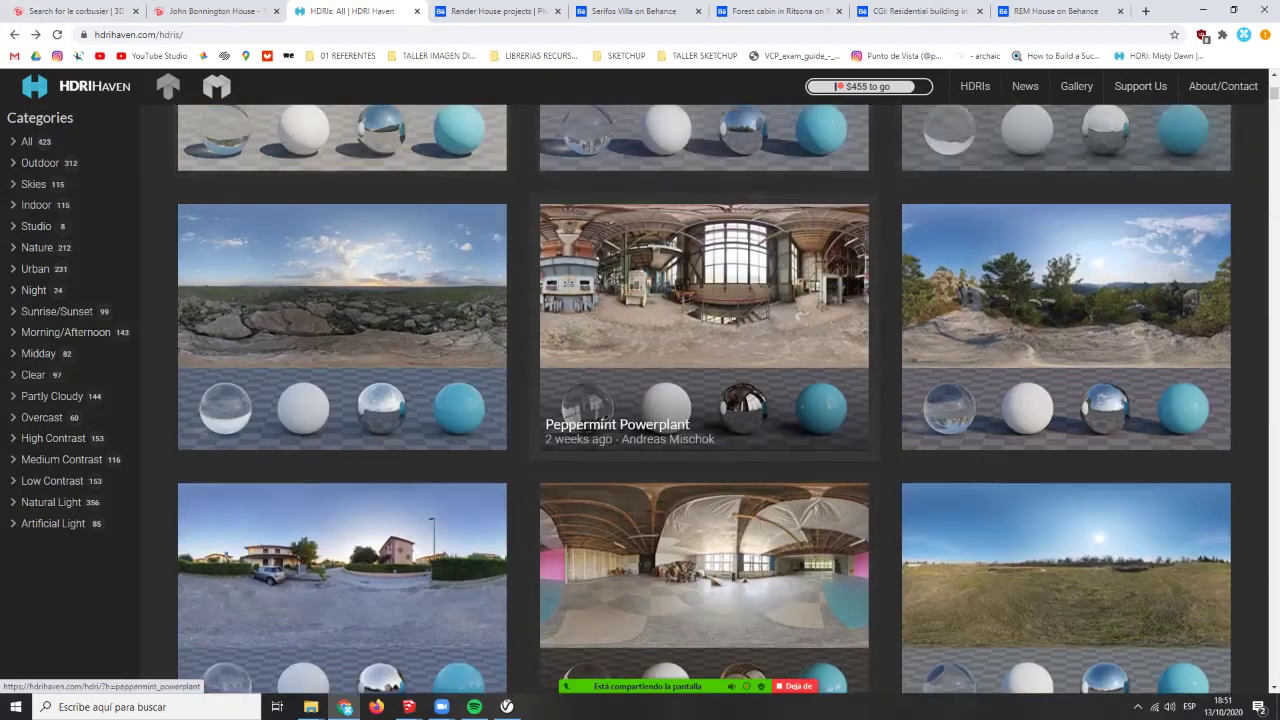
scroll(704, 430, "down", 5)
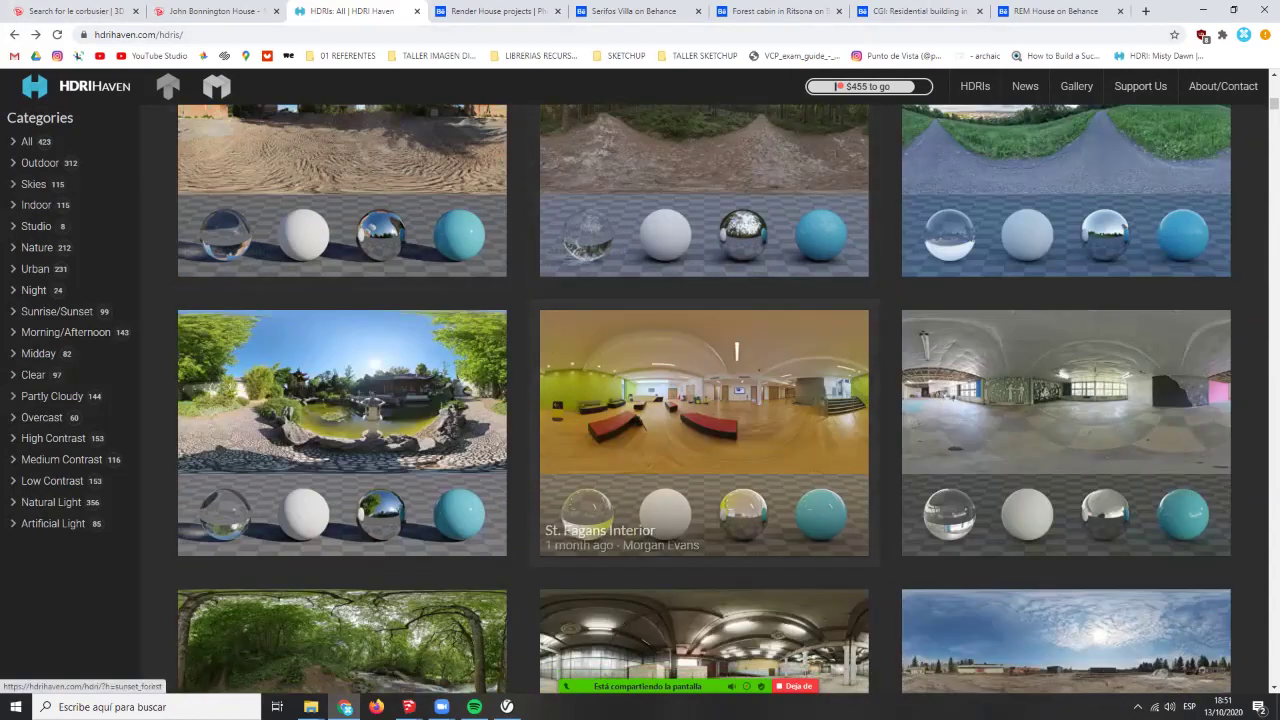
scroll(480, 420, "up", 2)
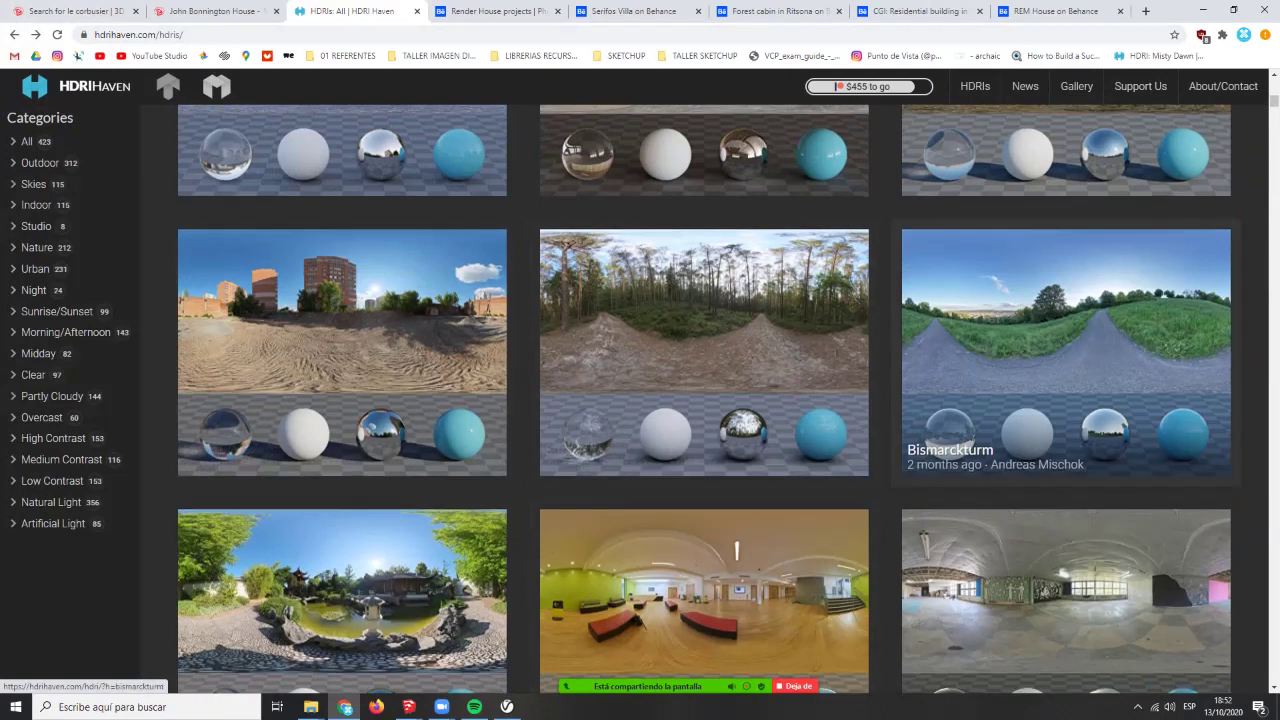
scroll(704, 400, "down", 5)
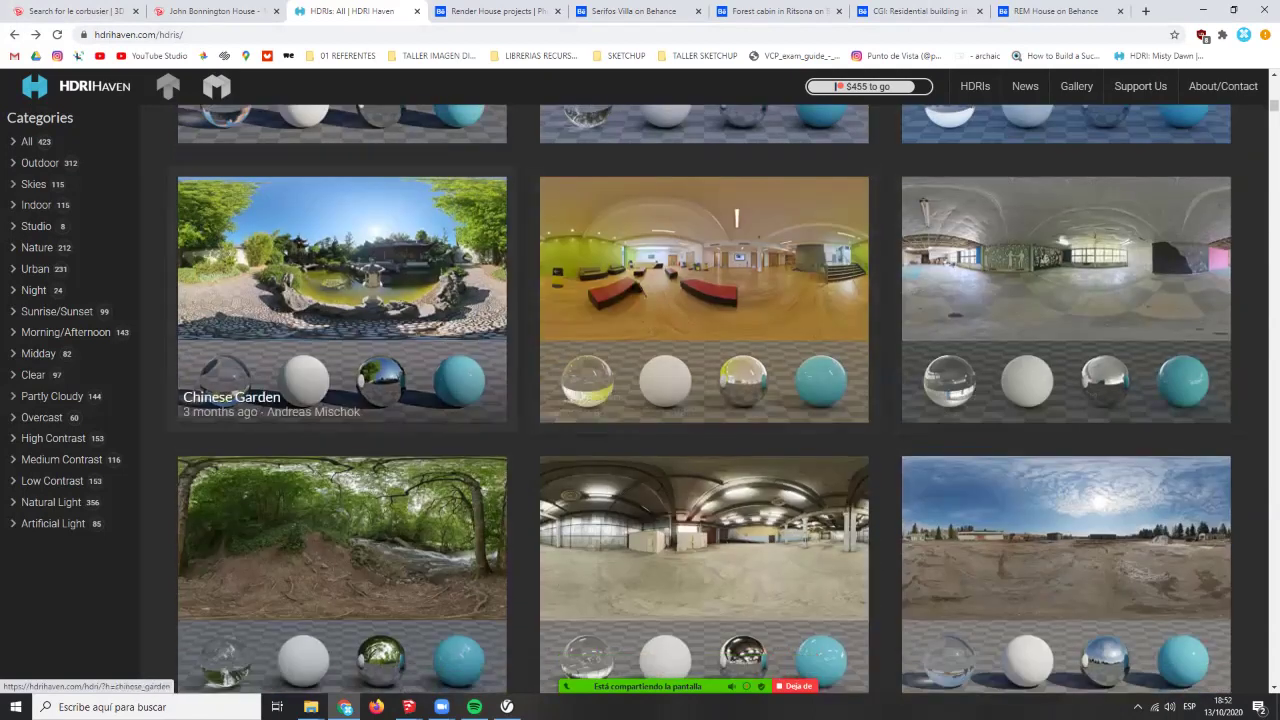
scroll(704, 400, "down", 3)
scroll(704, 420, "up", 6)
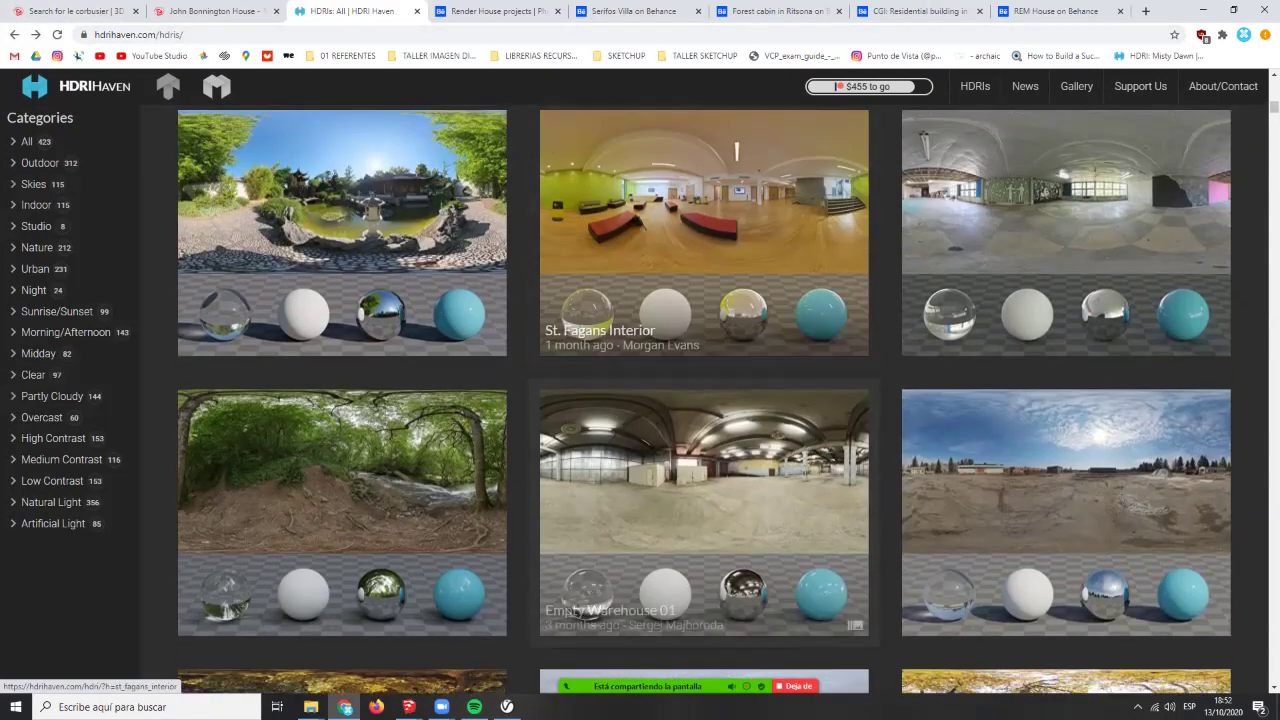
scroll(704, 420, "down", 2)
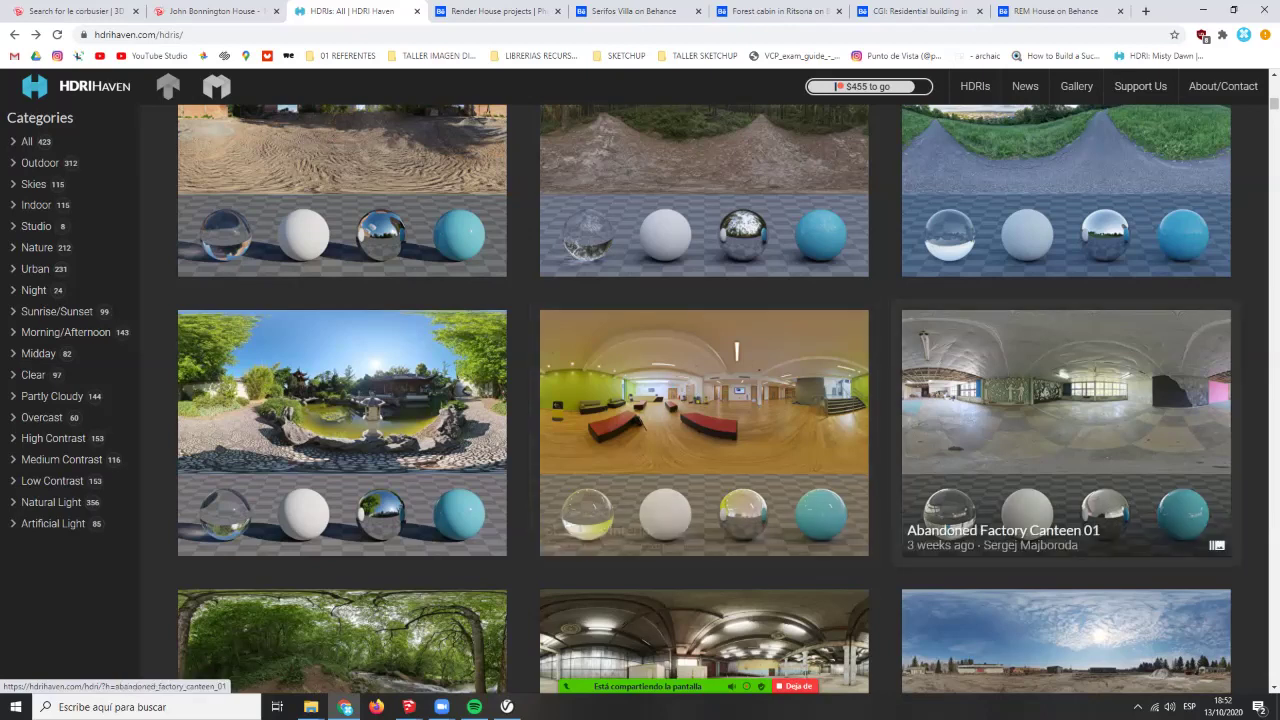
- Examine further environments in the catalogue, comparing the sphere reflections of Blaubeuren Night, Abandoned Waterworks, Ballroom and Construction Yard
scroll(704, 420, "down", 9)
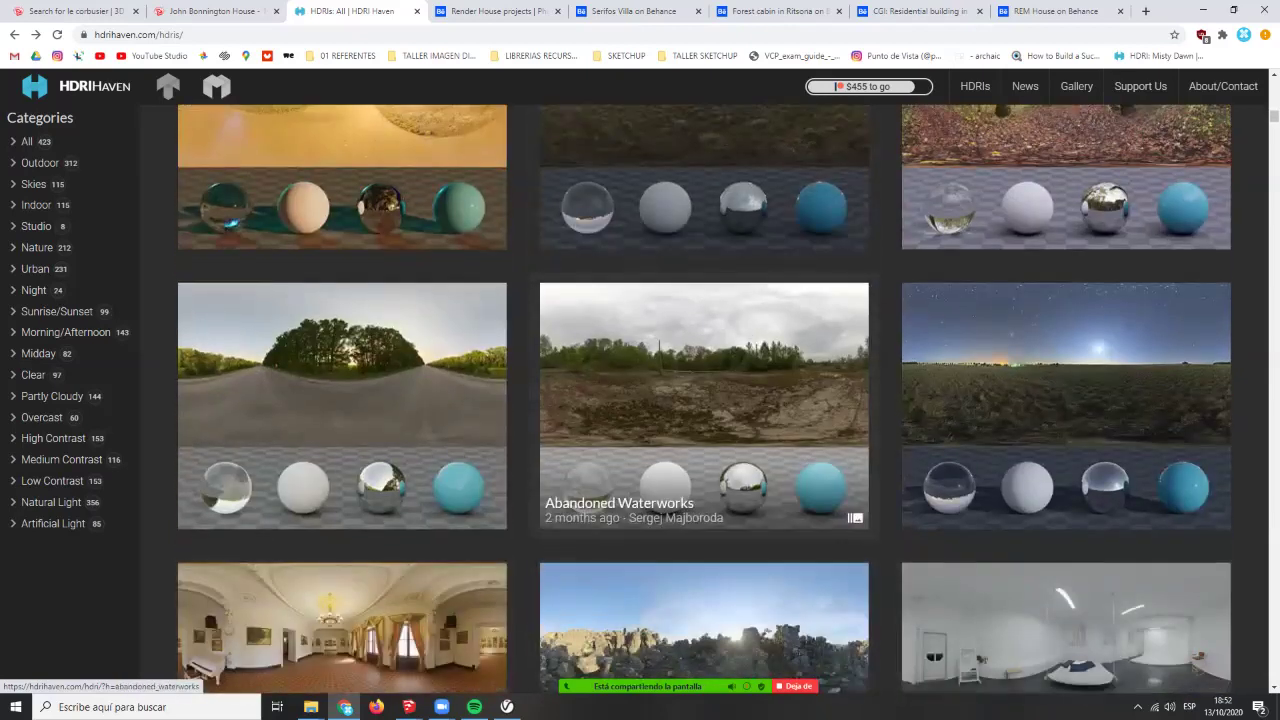
scroll(704, 420, "up", 3)
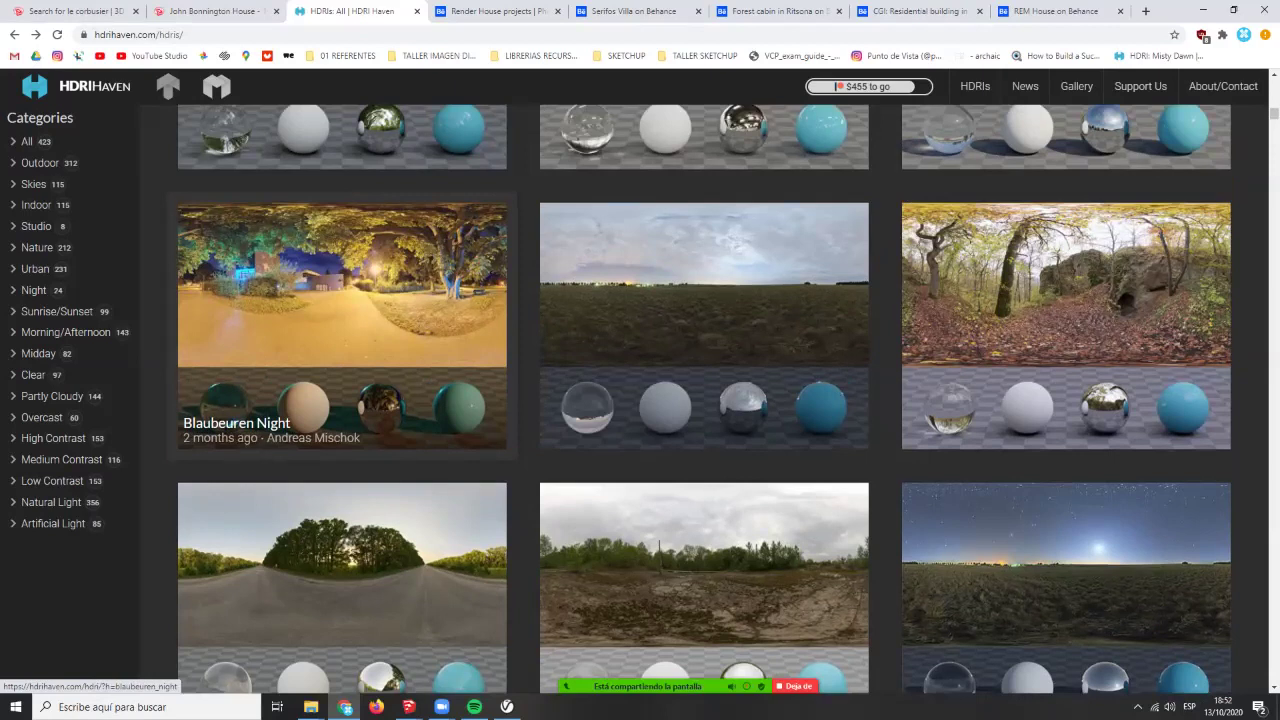
scroll(704, 400, "down", 7)
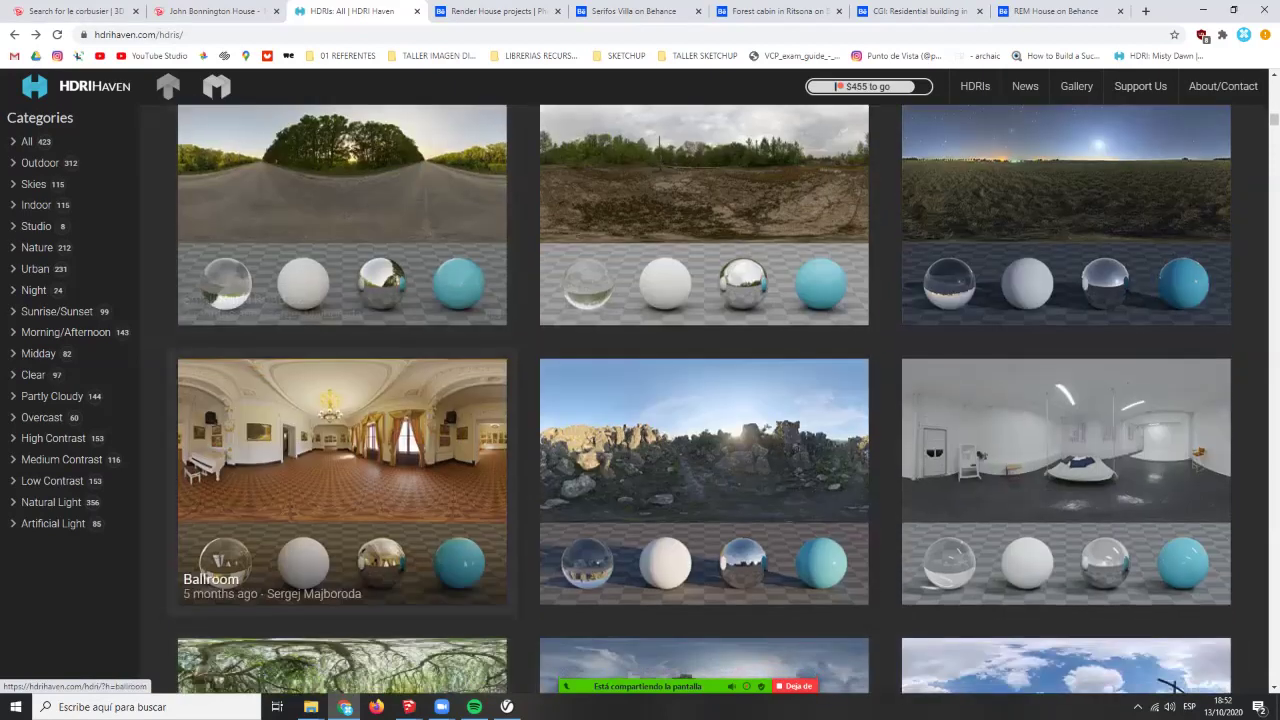
scroll(704, 300, "up", 3)
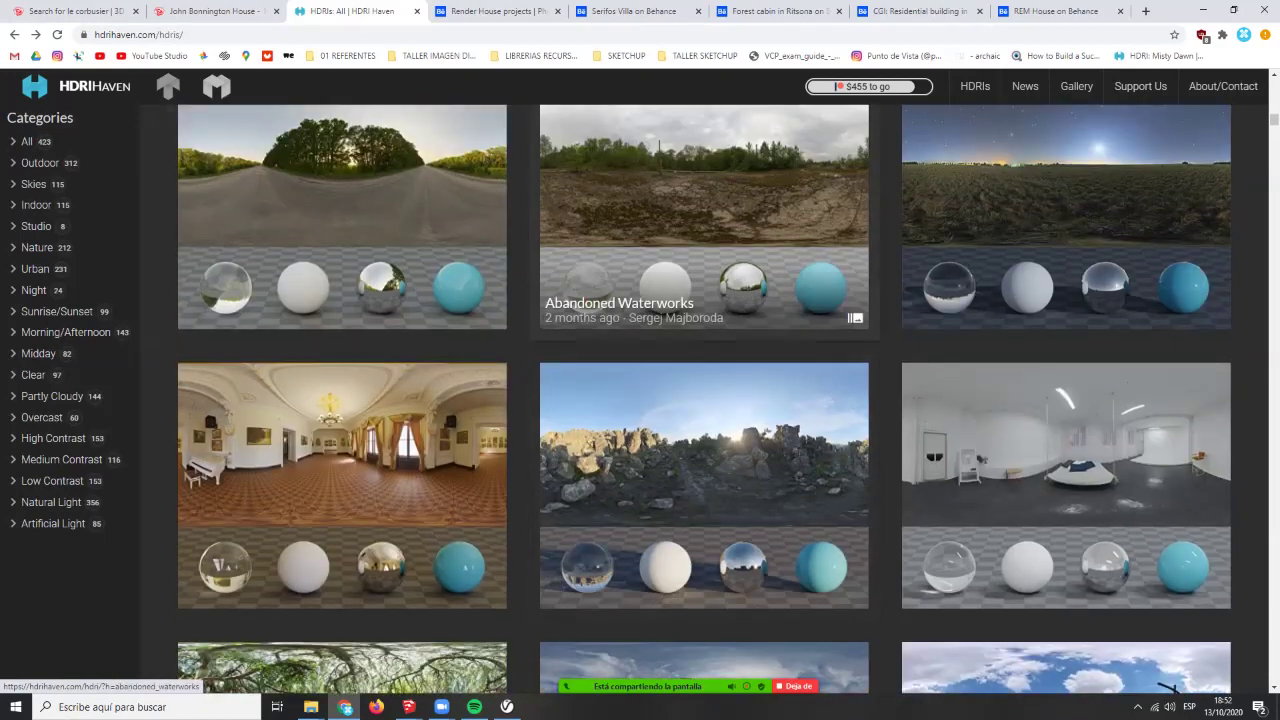
scroll(704, 500, "up", 1)
scroll(704, 420, "down", 6)
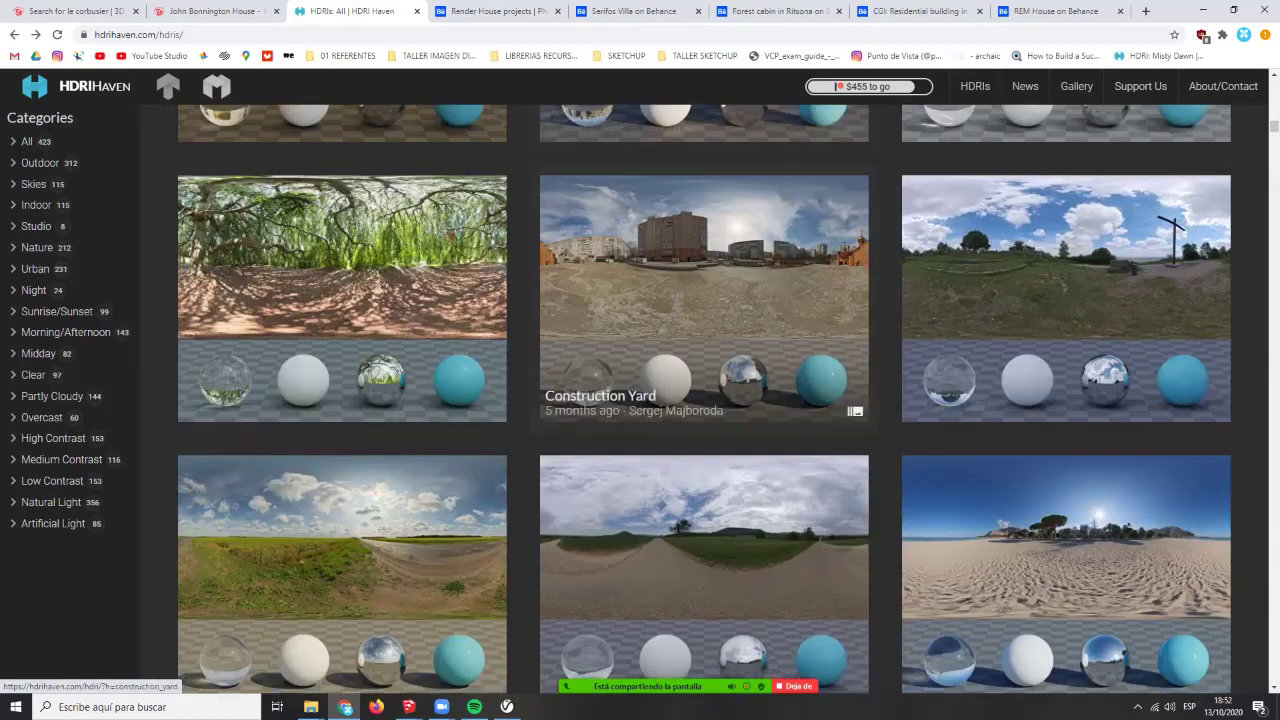
scroll(500, 420, "up", 4)
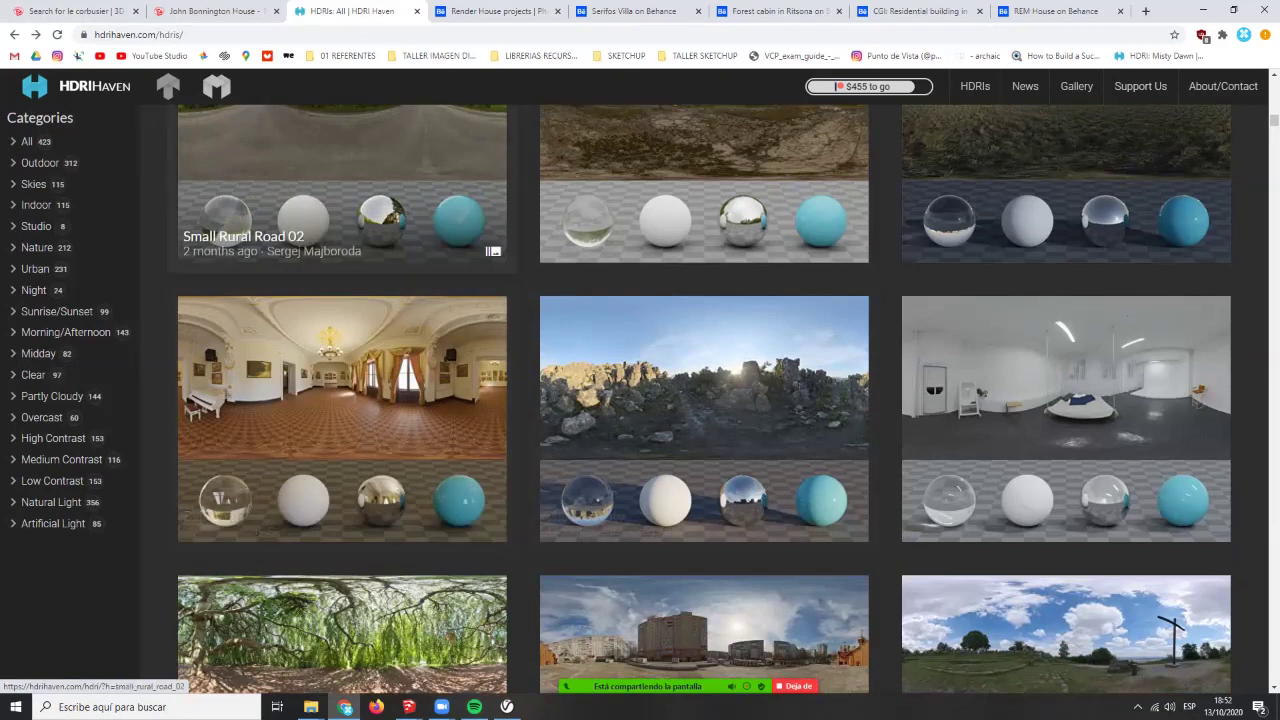
- Review the skies and window reflections in the Behance renders of the Swedish residential building and REM House
left_click(633, 11)
key("ctrl+Tab")
key("ctrl+Tab")
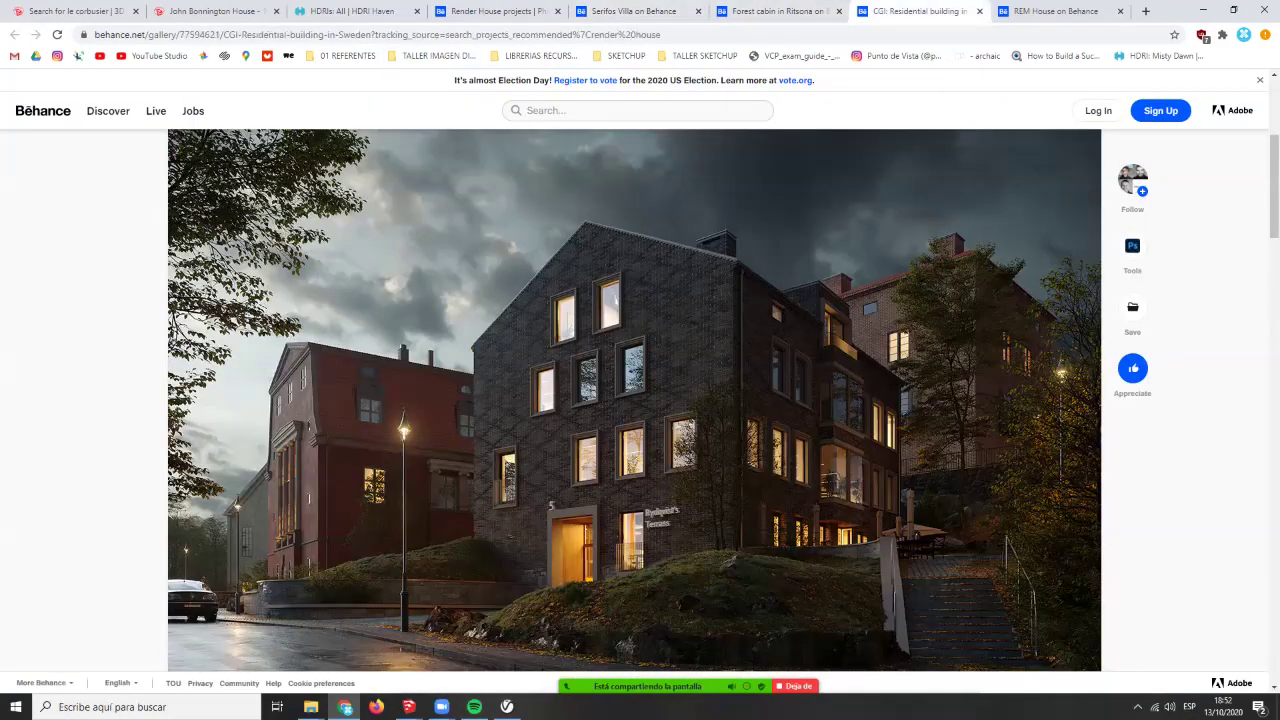
key("ctrl+Tab")
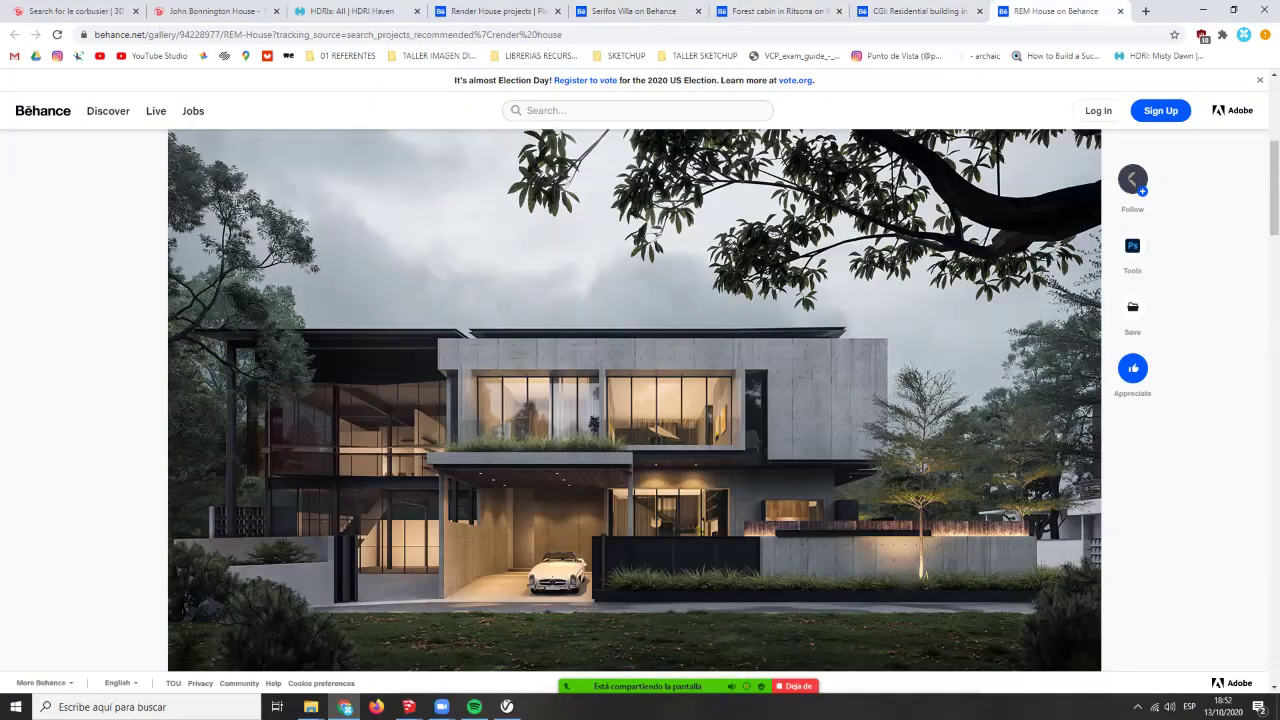
- Return to HDRI Haven and open the Overcast category of HDRIs
left_click(345, 11)
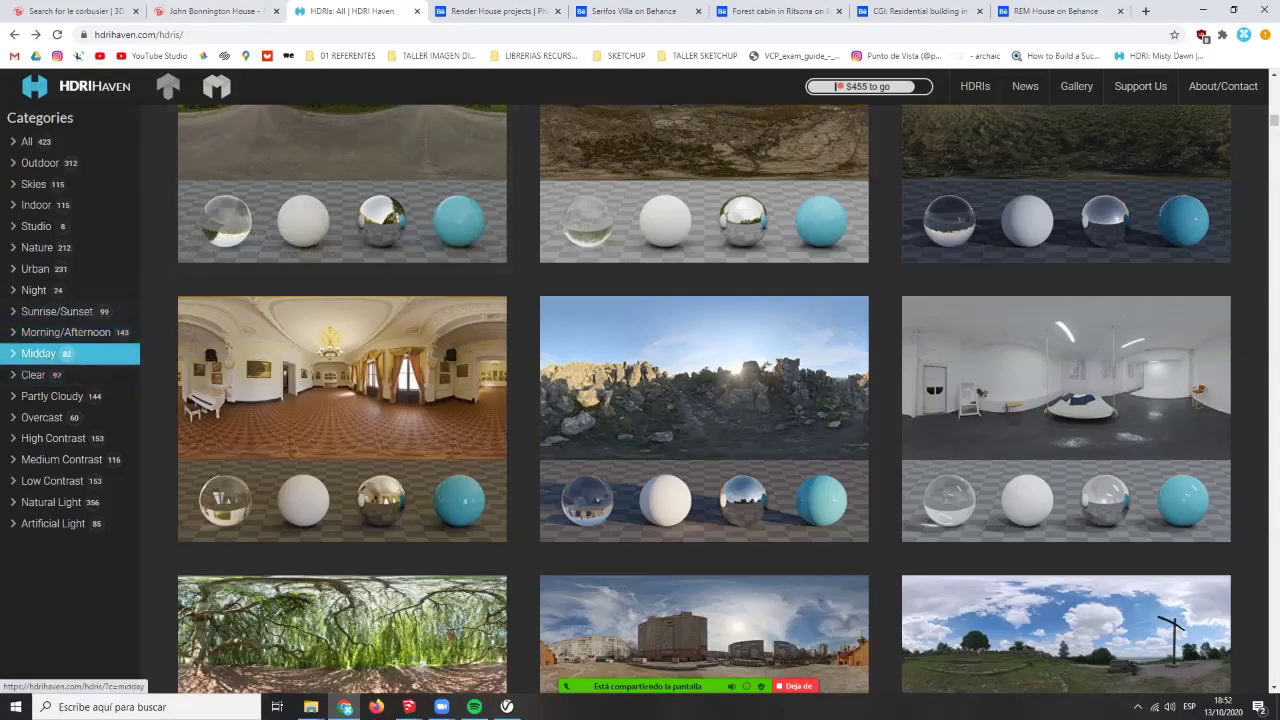
right_click(14, 34)
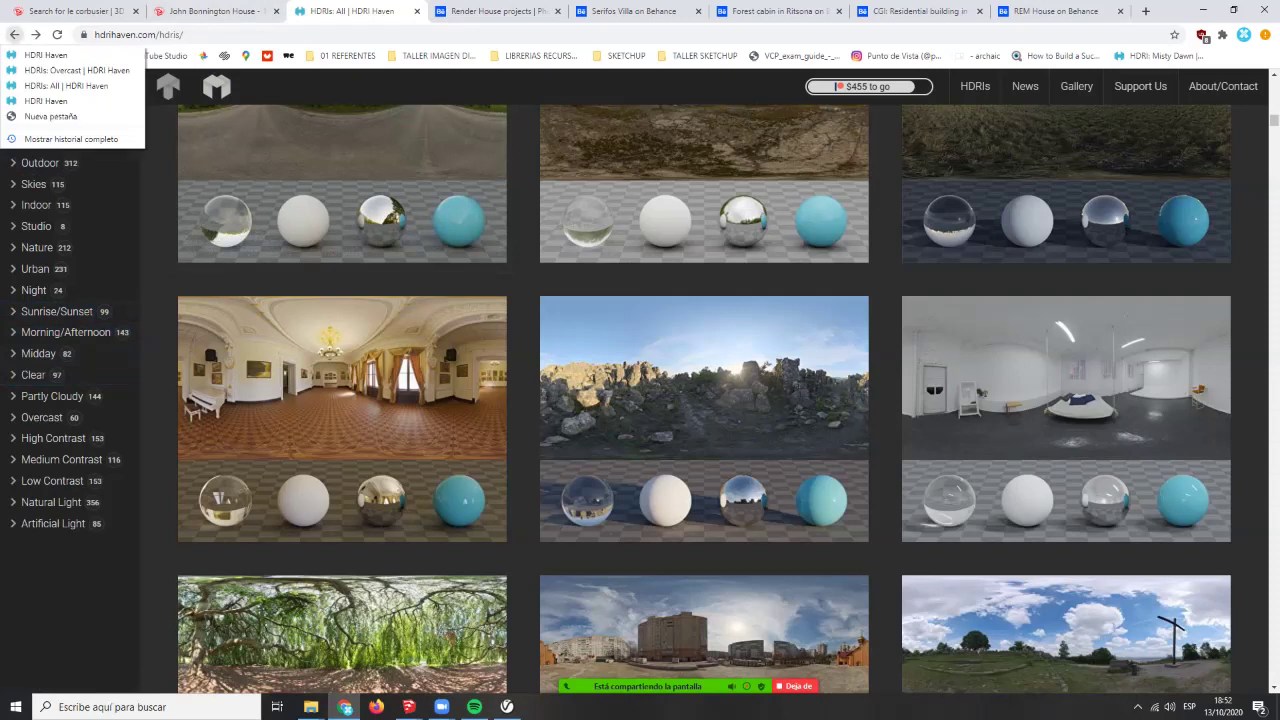
left_click(570, 410)
scroll(540, 420, "up", 8)
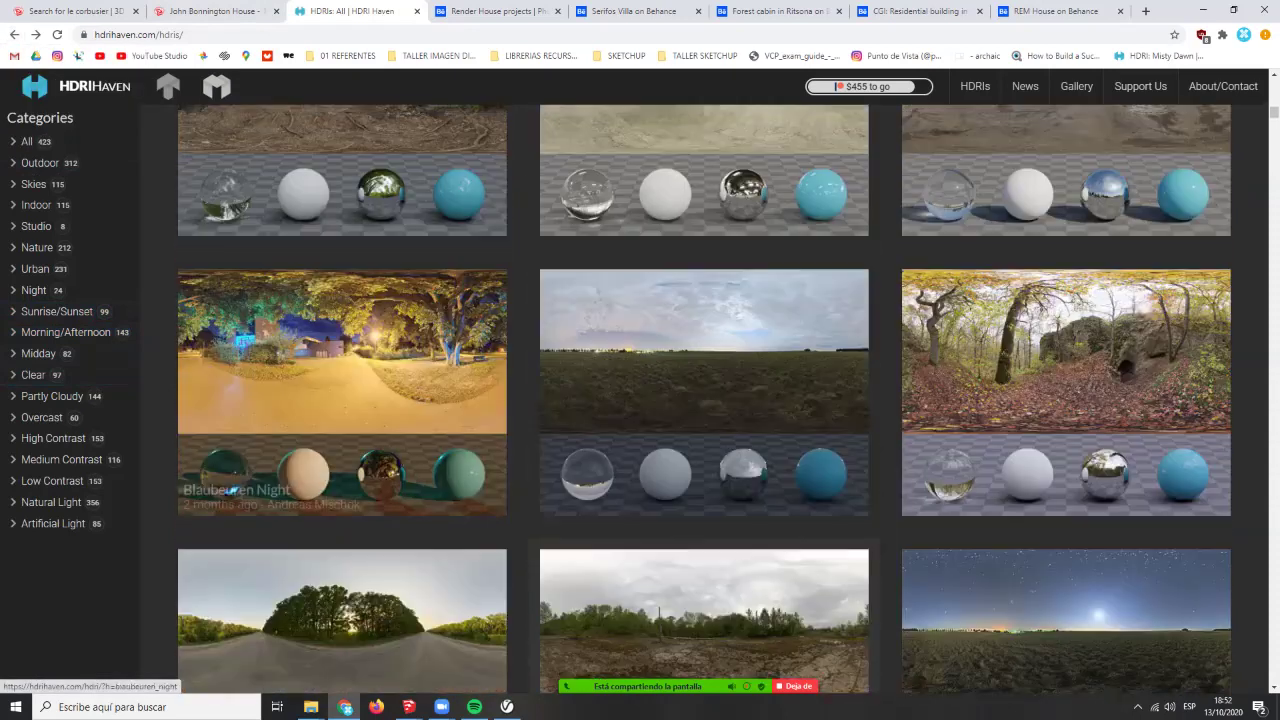
scroll(342, 400, "up", 3)
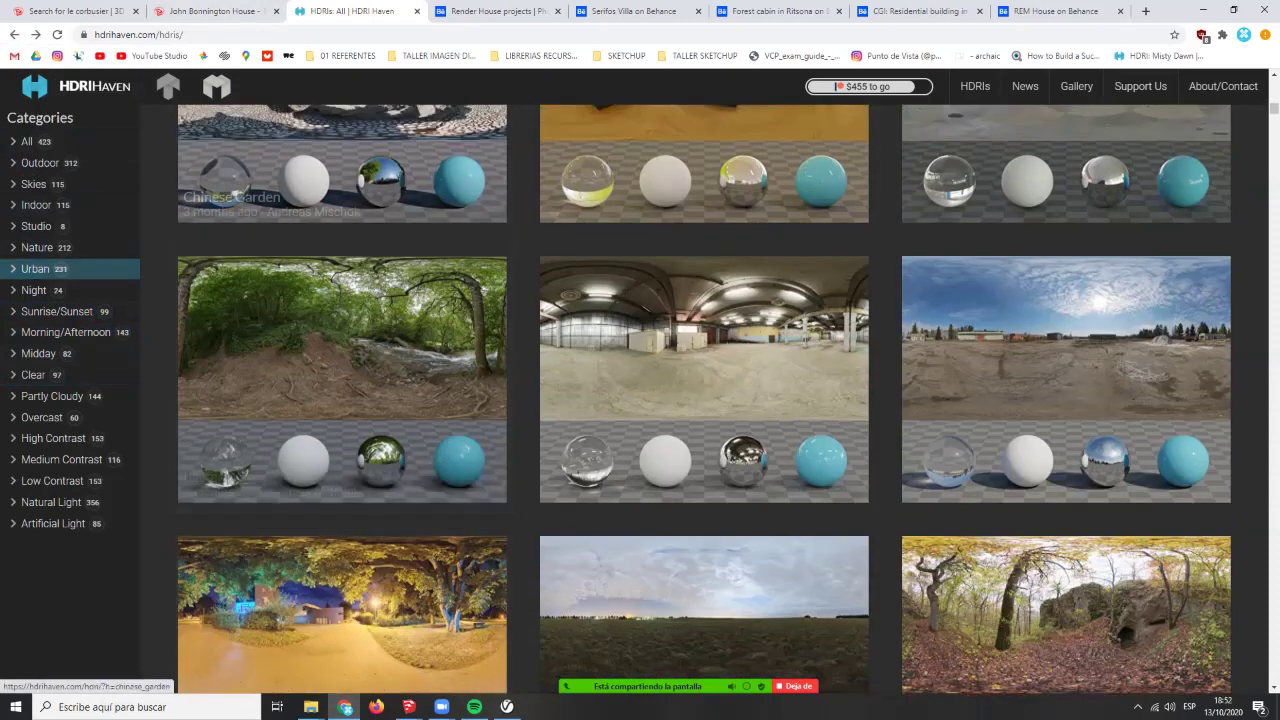
left_click(42, 417)
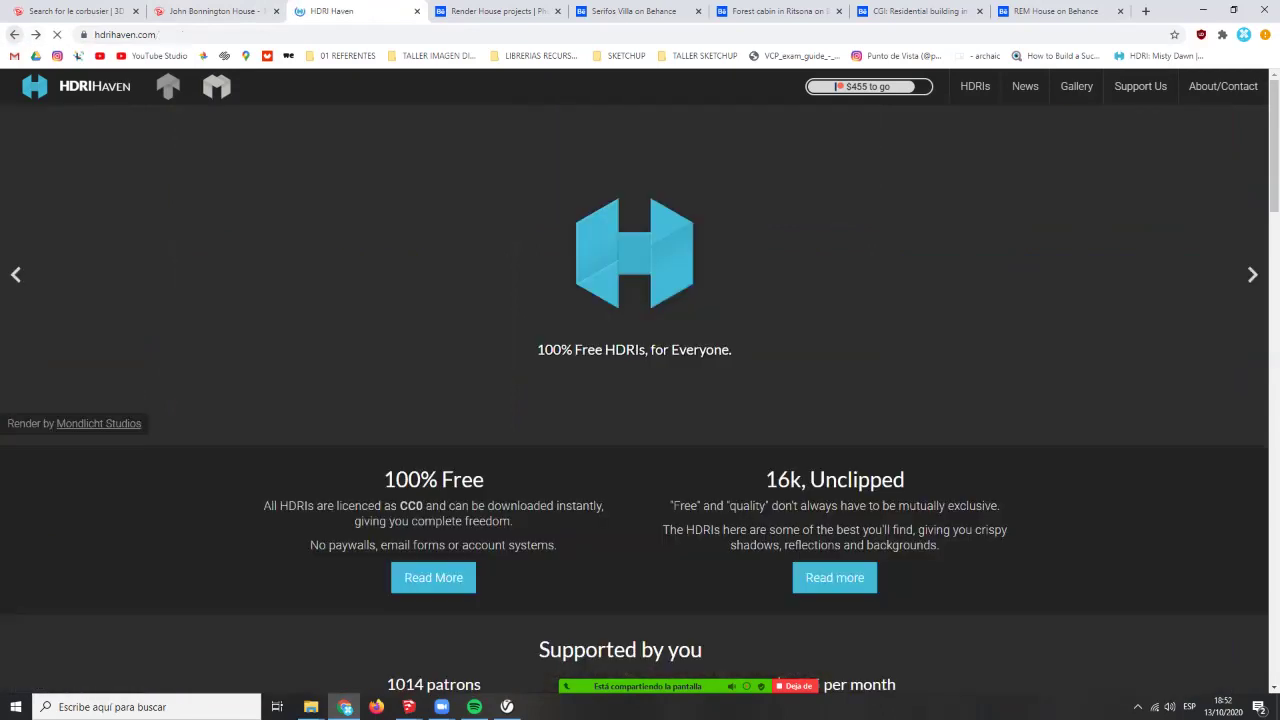
left_click(15, 35)
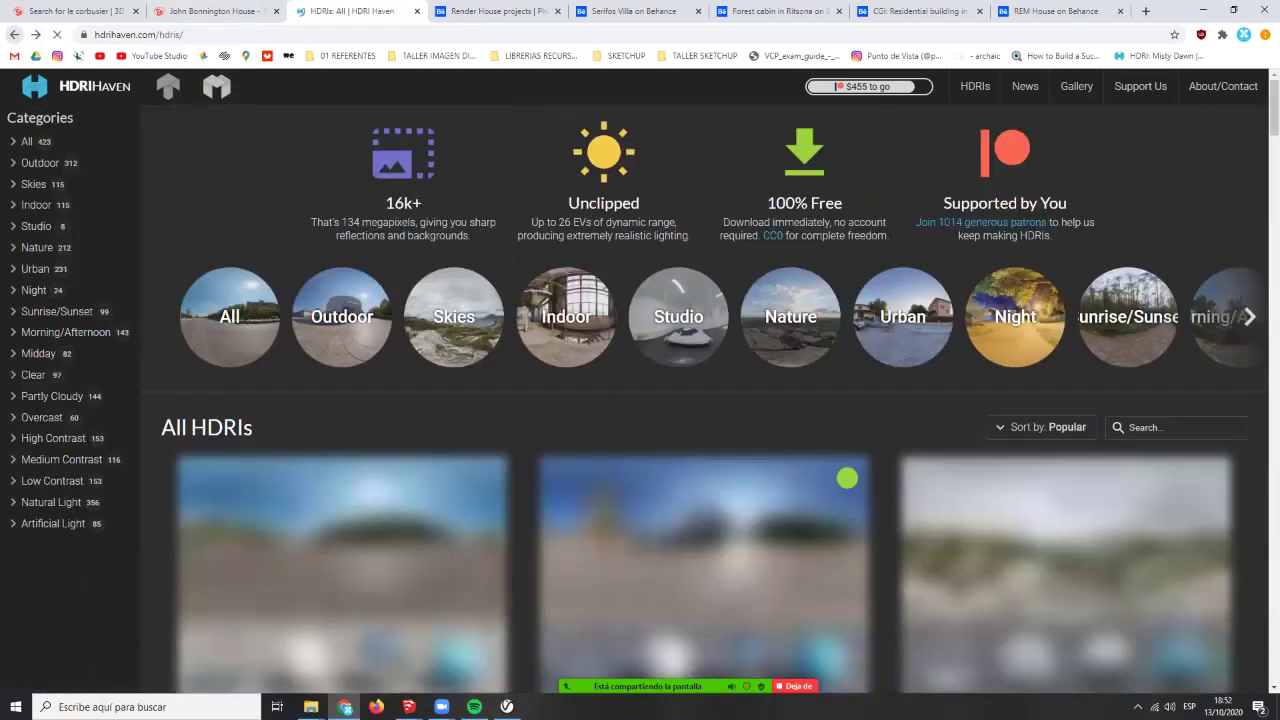
left_click(35, 35)
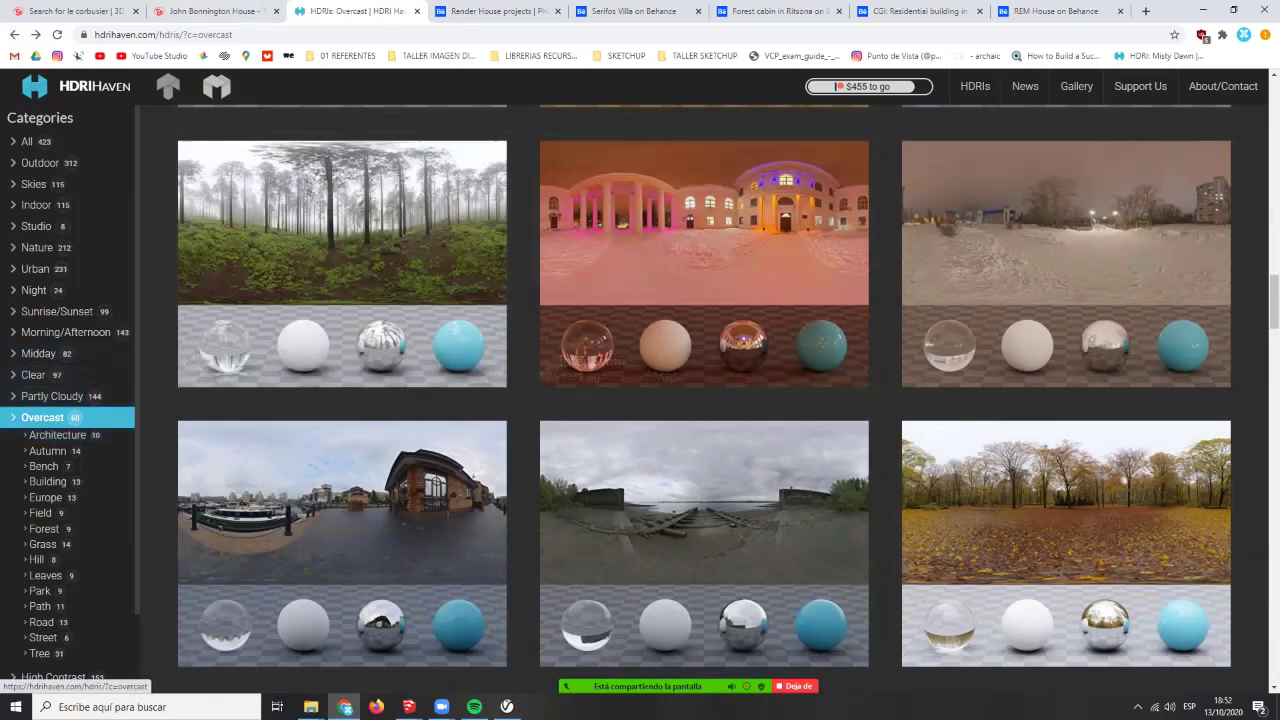
- Browse the Overcast HDRIs through the whole category, comparing their cloudy skies, surroundings and preview spheres
scroll(340, 330, "down", 2)
scroll(340, 330, "up", 4)
scroll(700, 400, "down", 5)
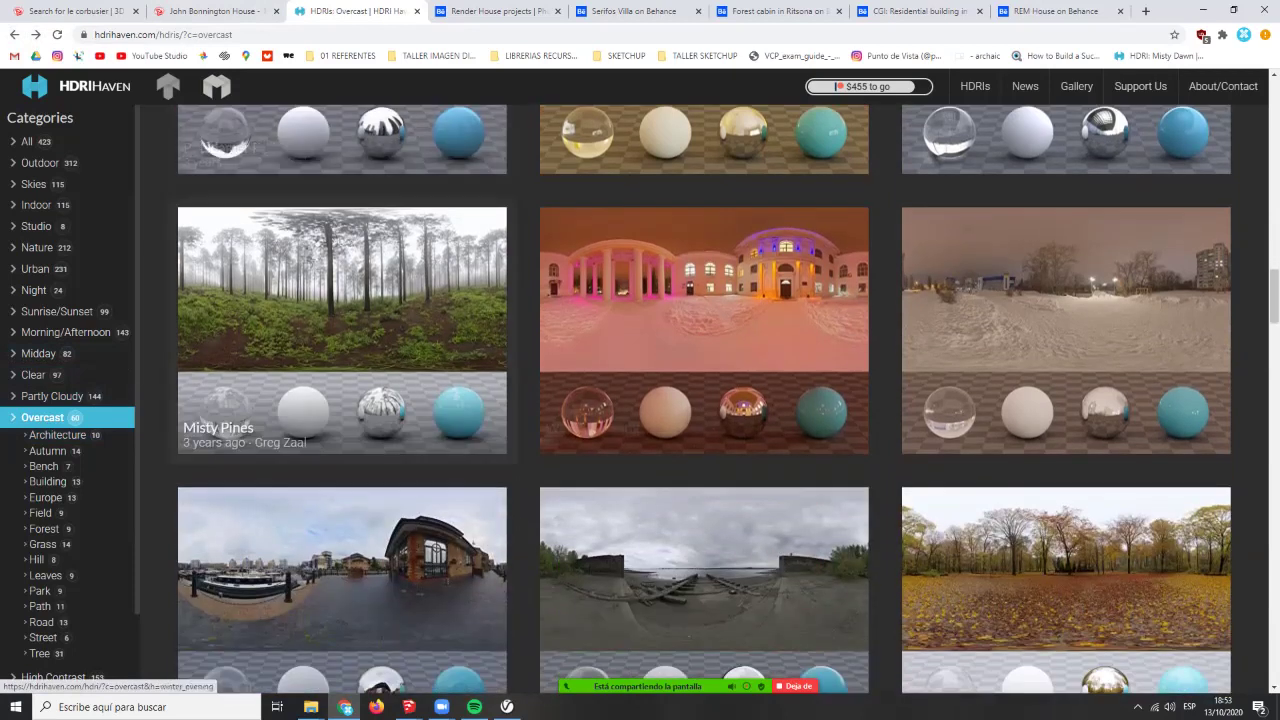
scroll(340, 400, "up", 2)
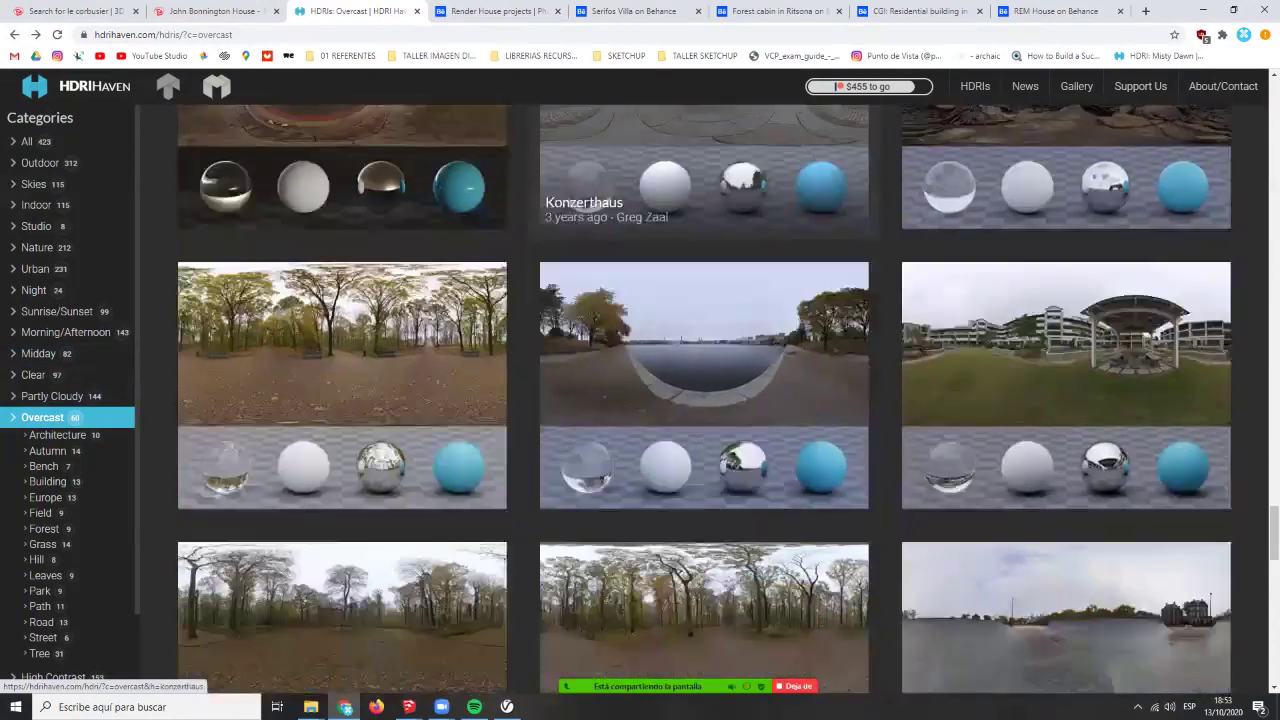
scroll(704, 400, "down", 5)
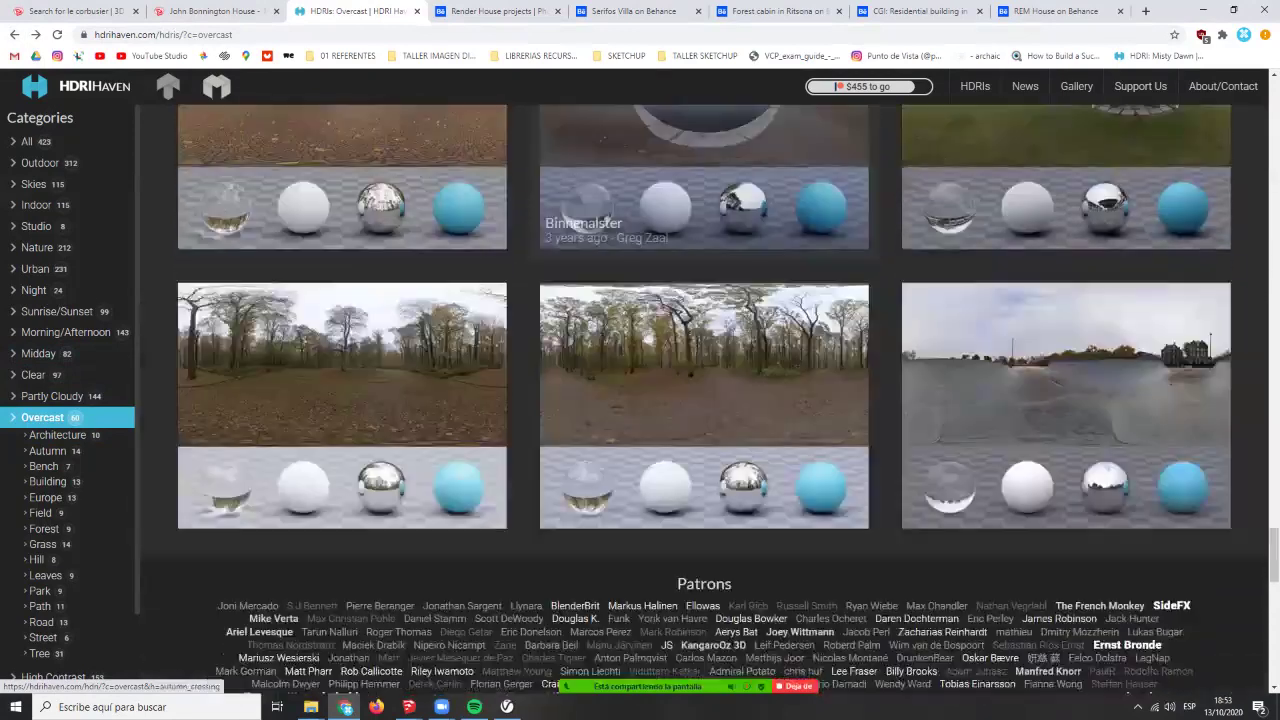
scroll(704, 420, "up", 15)
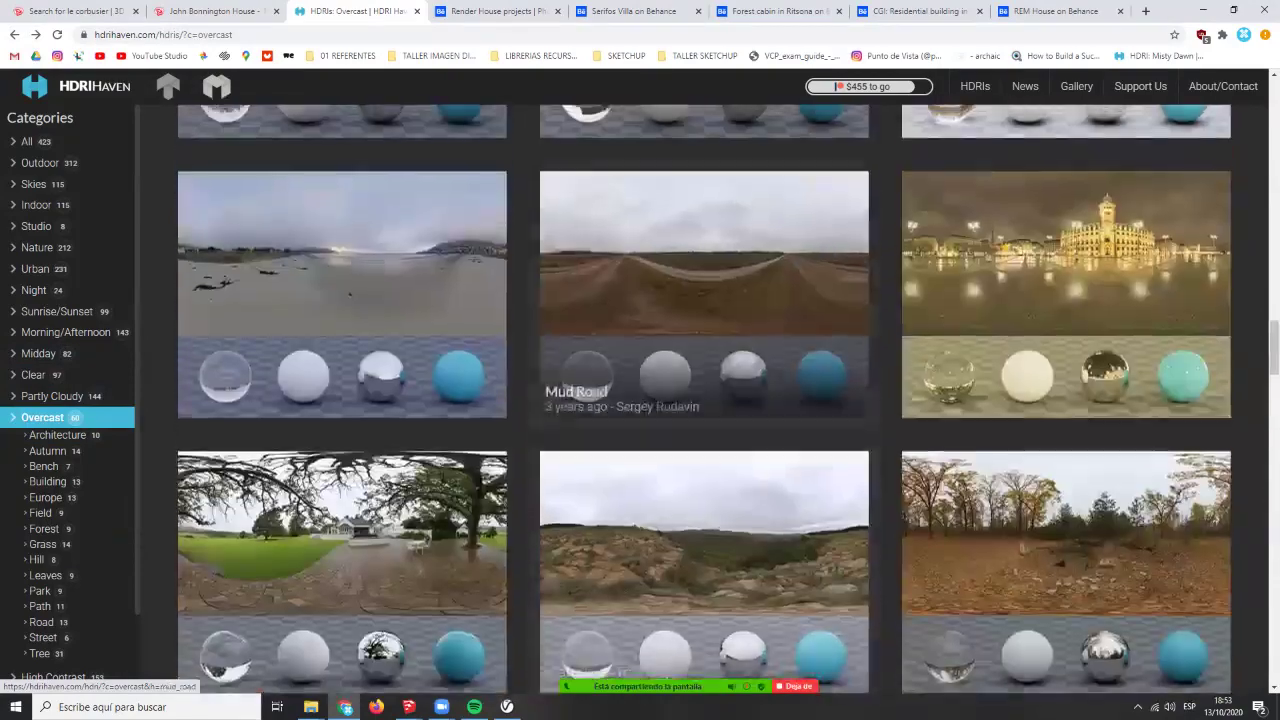
scroll(704, 400, "up", 15)
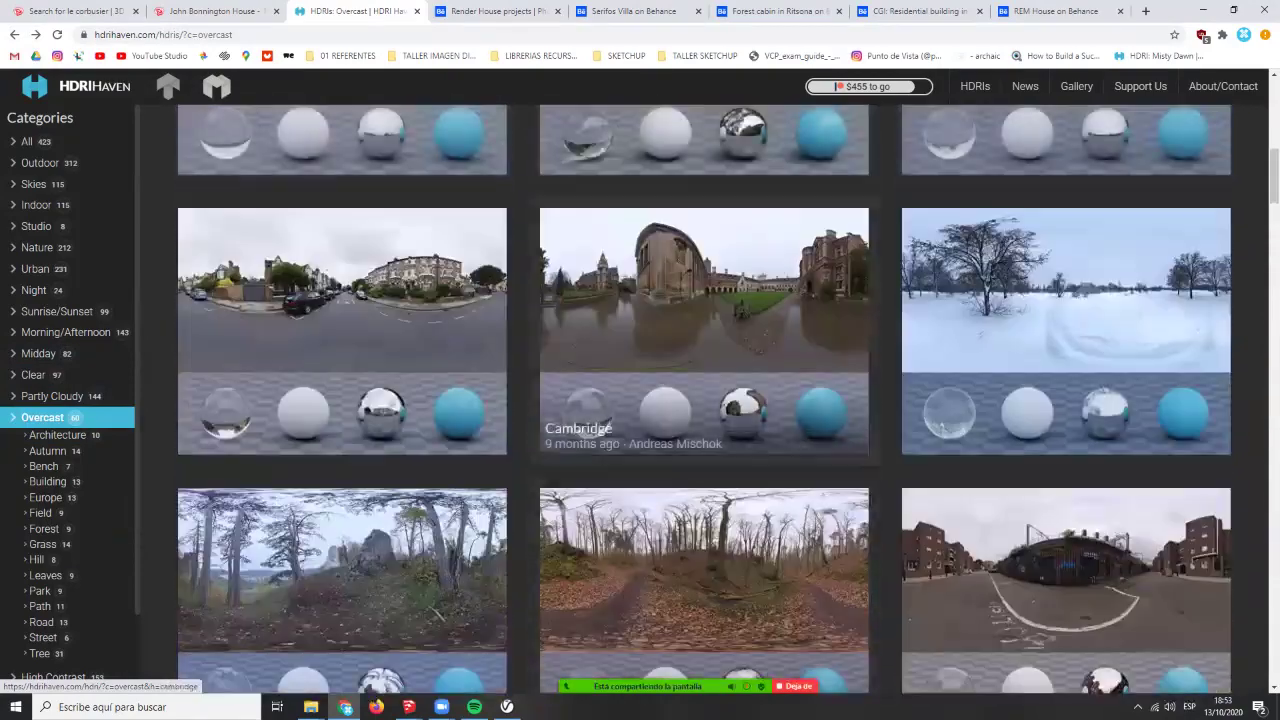
- Open the Urban Street 03 HDRI page from the Overcast category
scroll(600, 520, "down", 1)
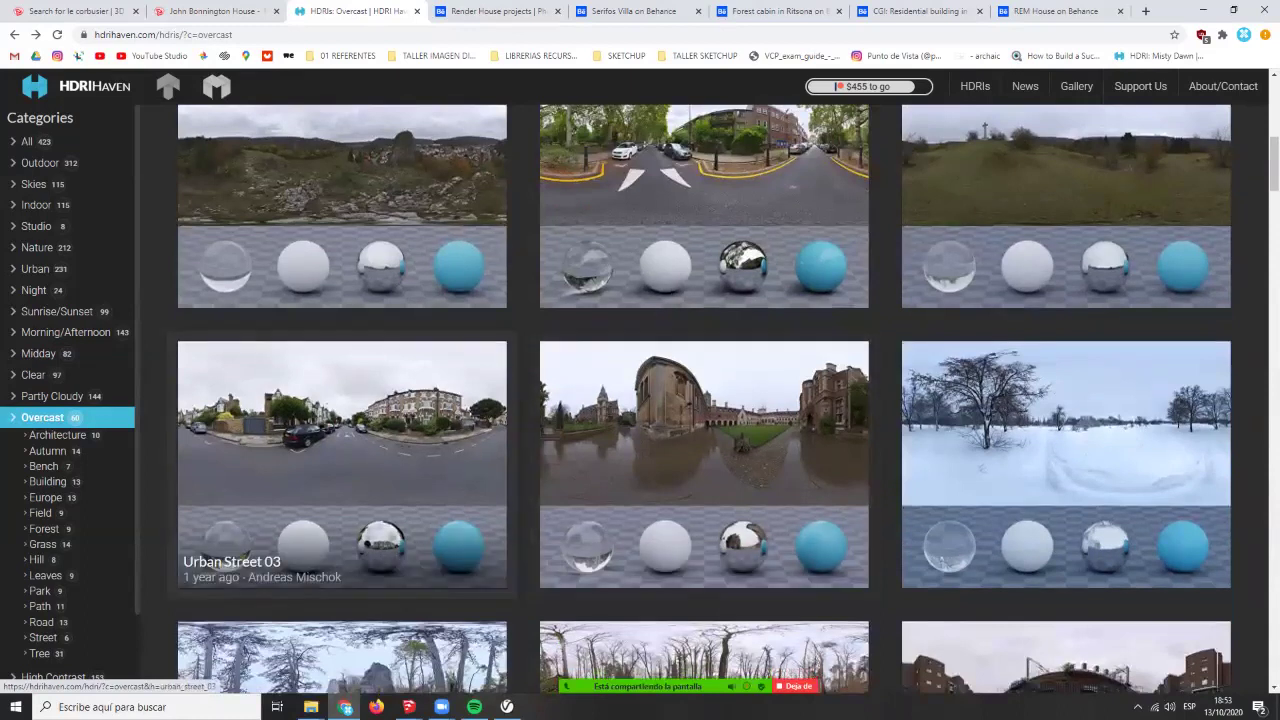
scroll(342, 480, "up", 1)
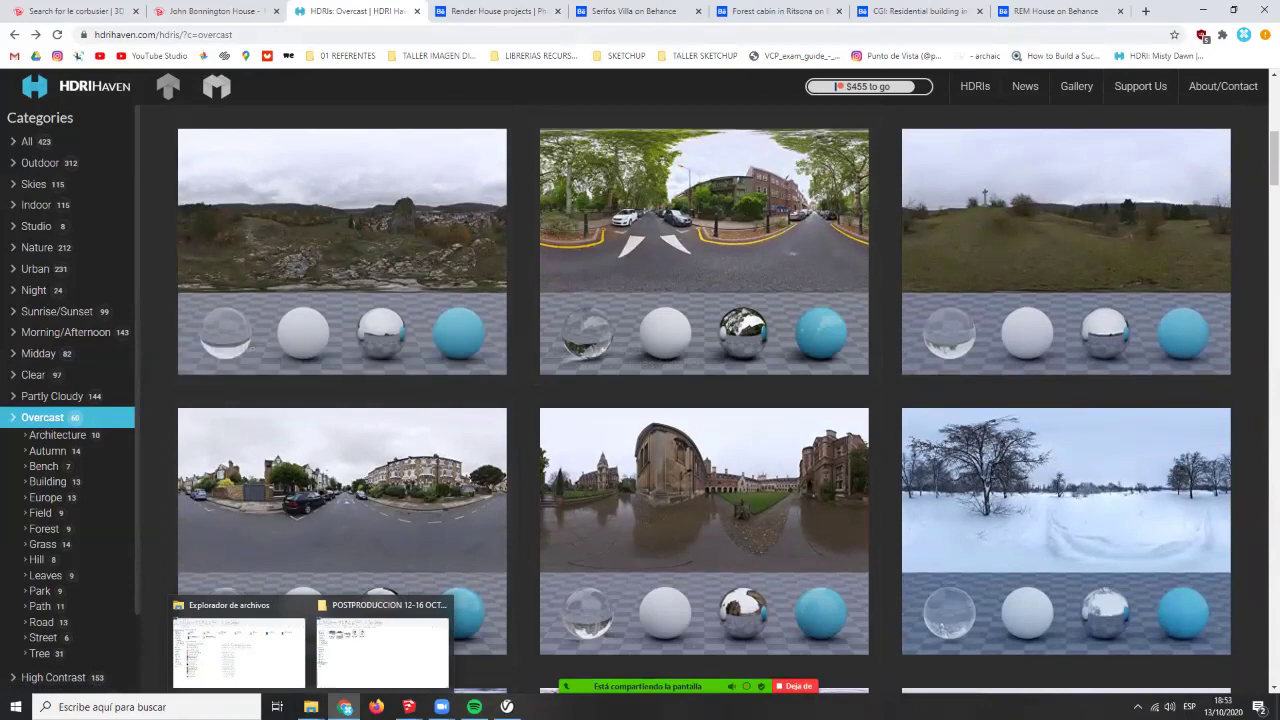
mouse_move(311, 706)
mouse_move(383, 650)
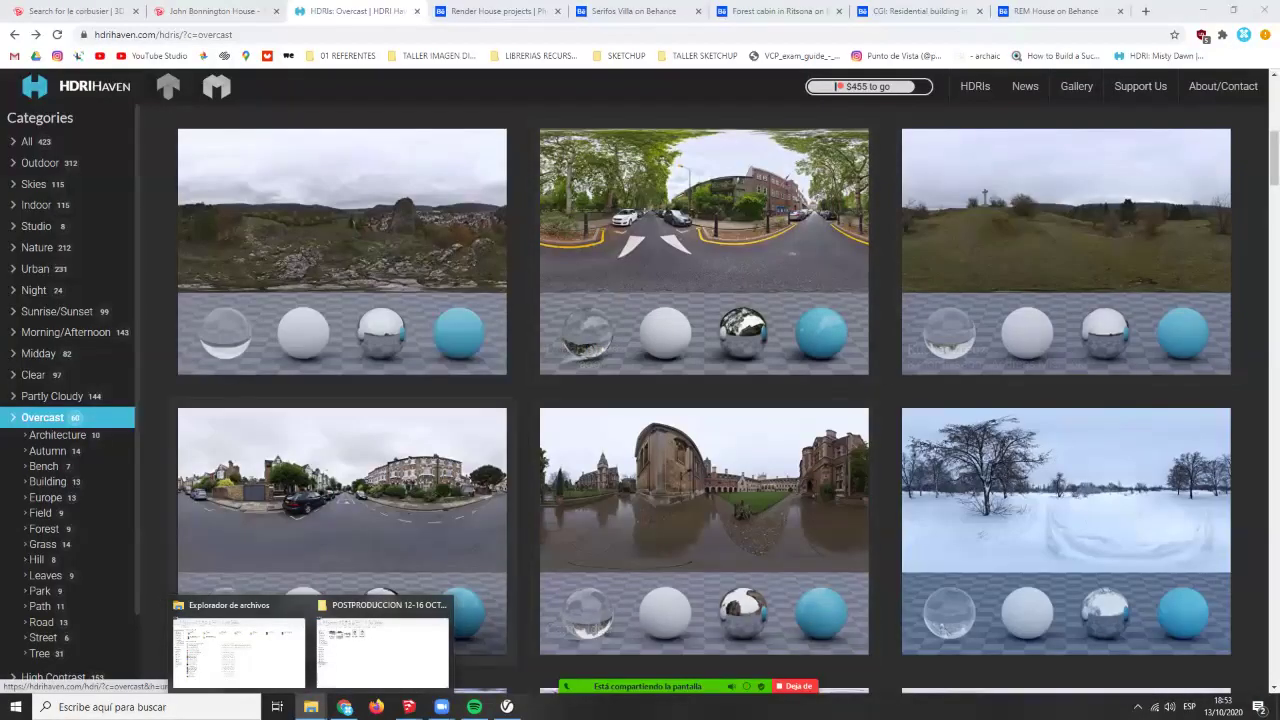
left_click(342, 490)
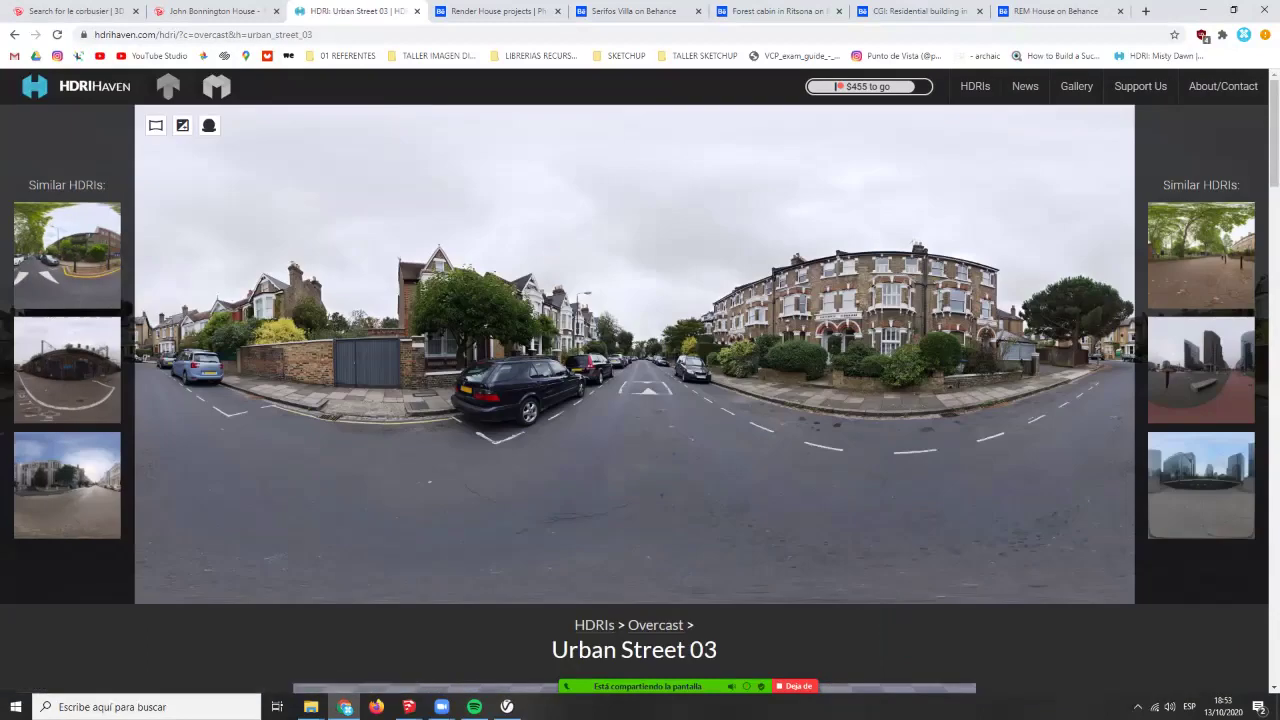
- Review the Urban Street 03 panorama and preview spheres against the Swedish residential building and REM House renders on Behance
scroll(640, 400, "down", 3)
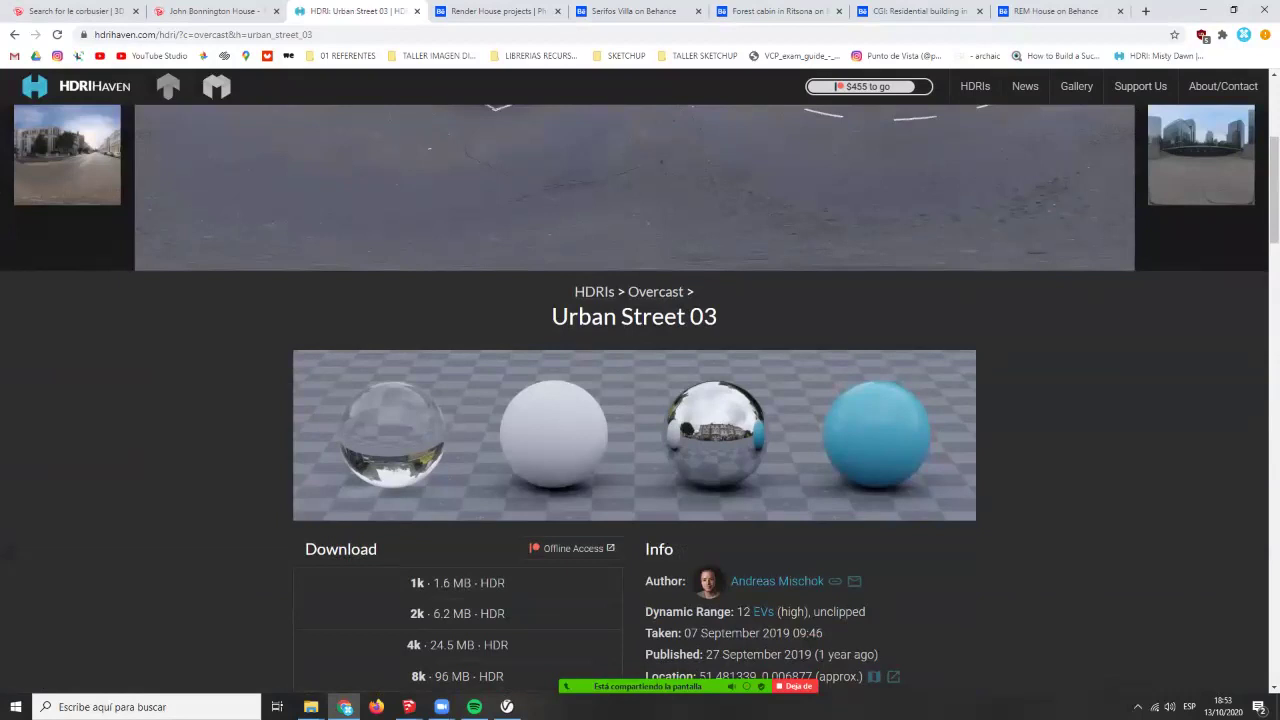
scroll(640, 400, "up", 2)
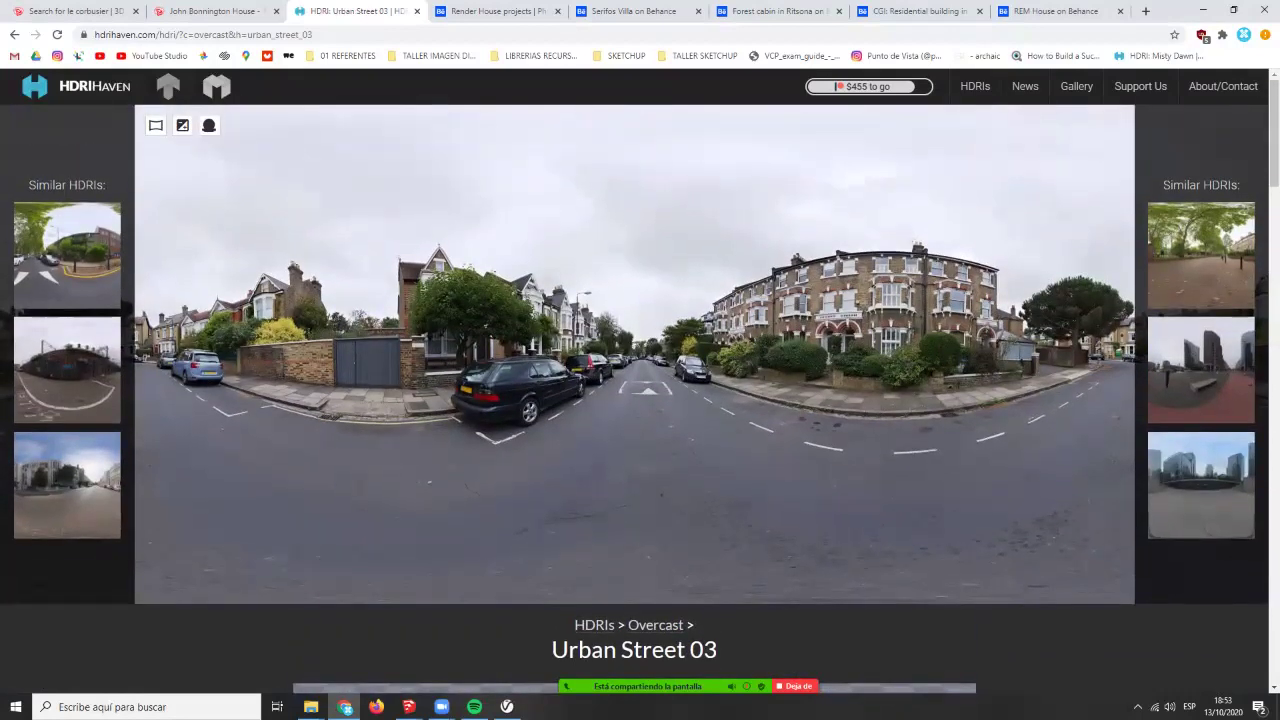
left_click(926, 11)
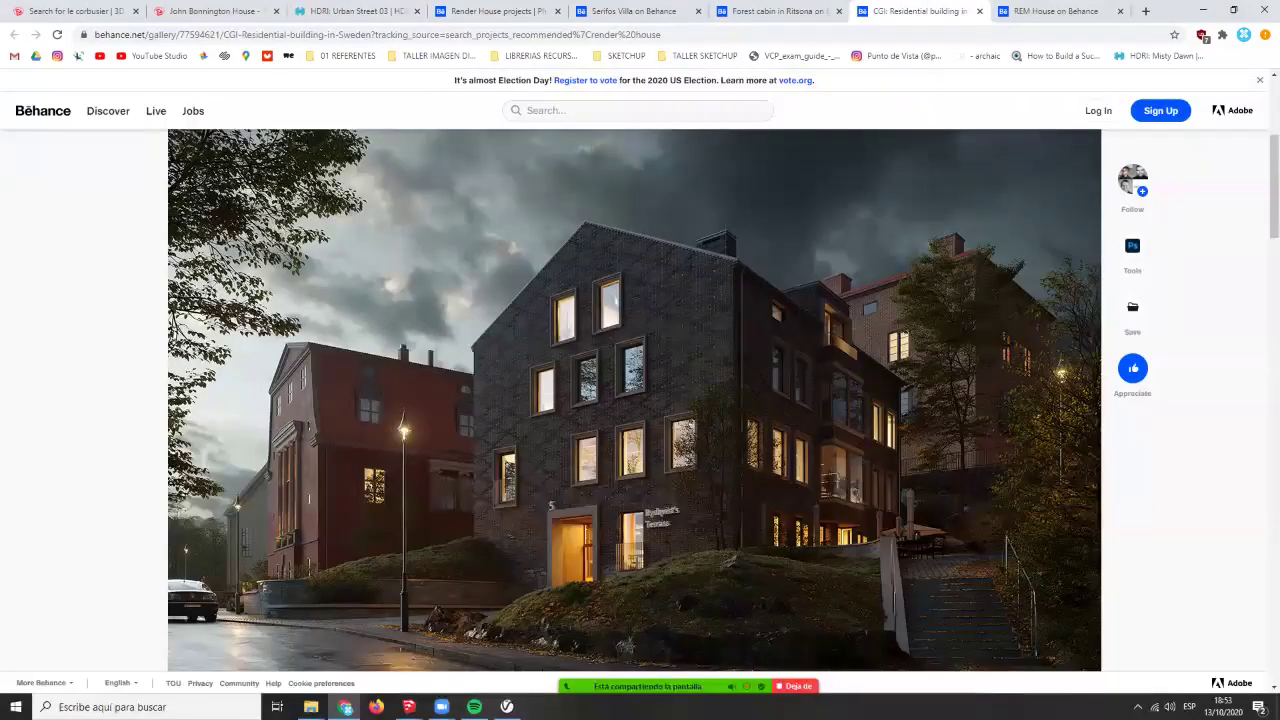
left_click(1040, 11)
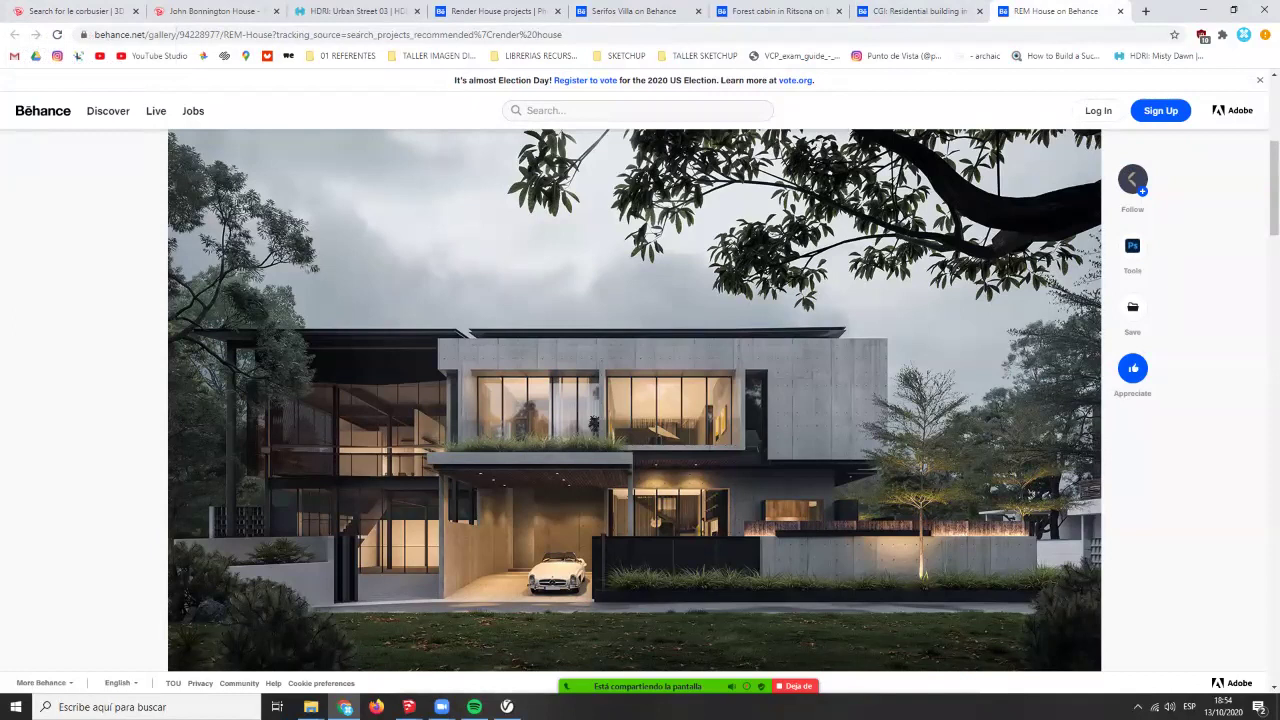
left_click(355, 11)
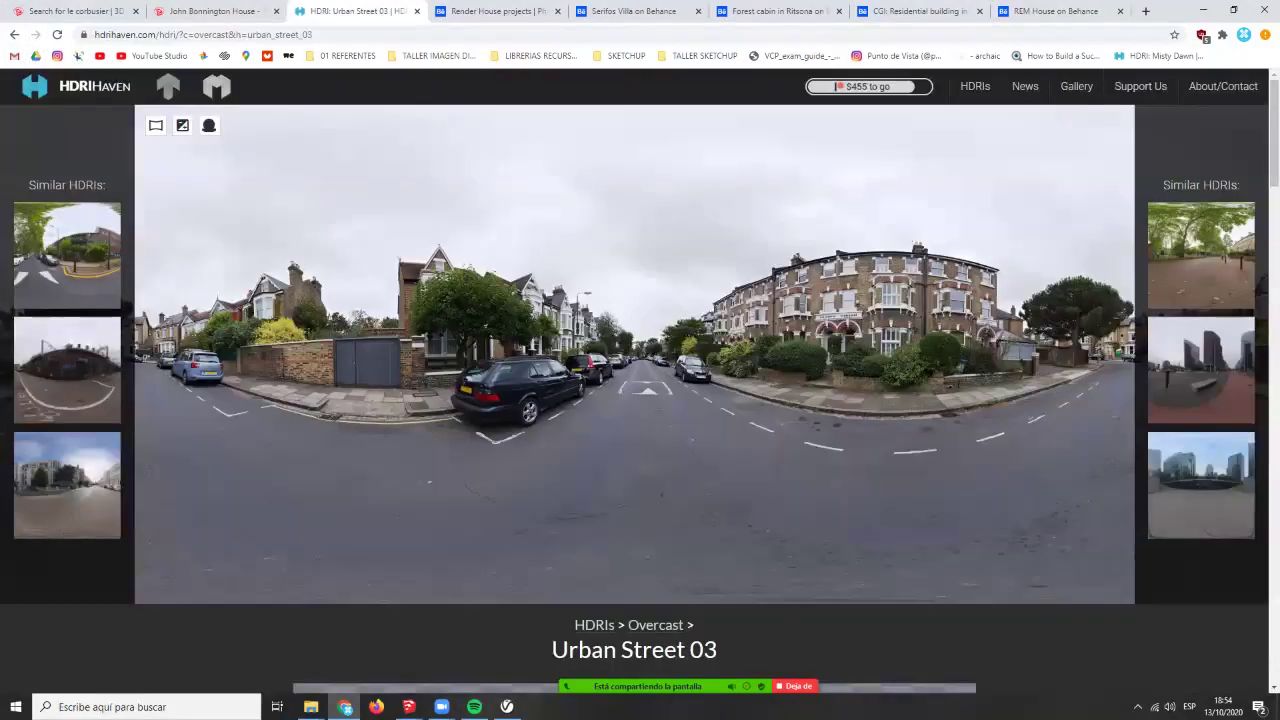
- Switch to SketchUp, look through the render history in the V-Ray frame buffer, and minimize the frame buffer and Asset Editor
left_click(507, 706)
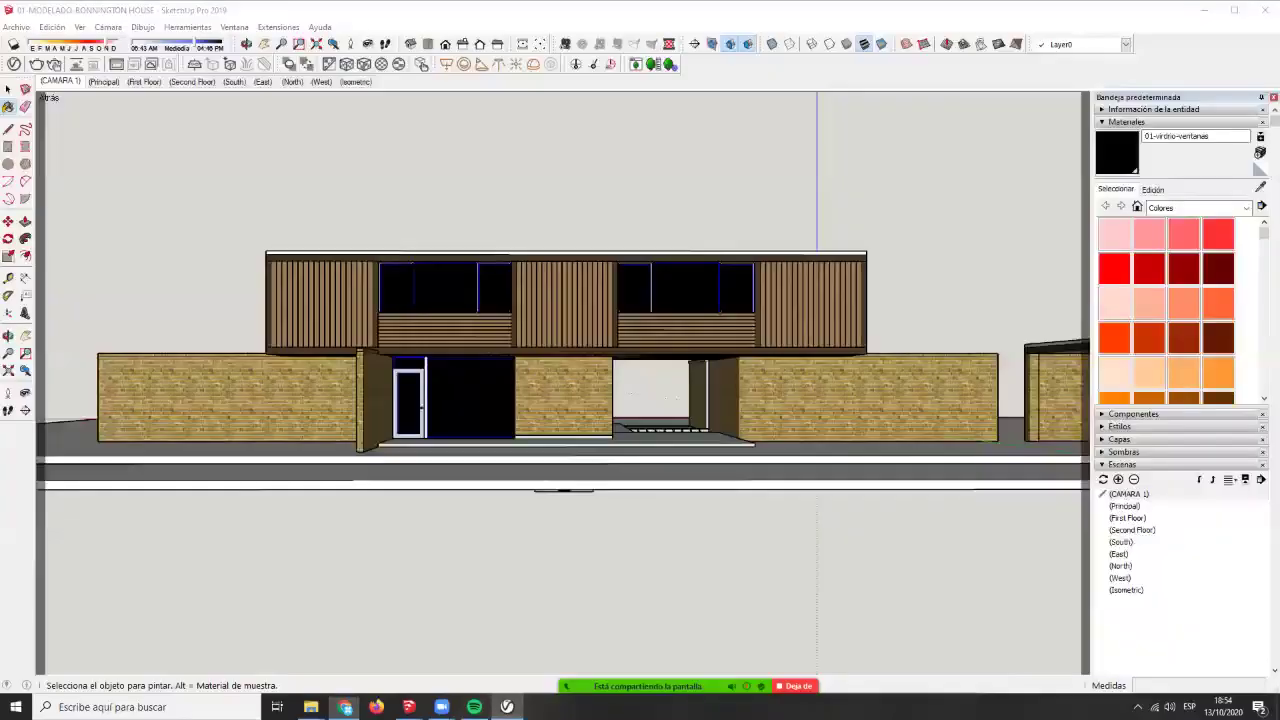
left_click(889, 87)
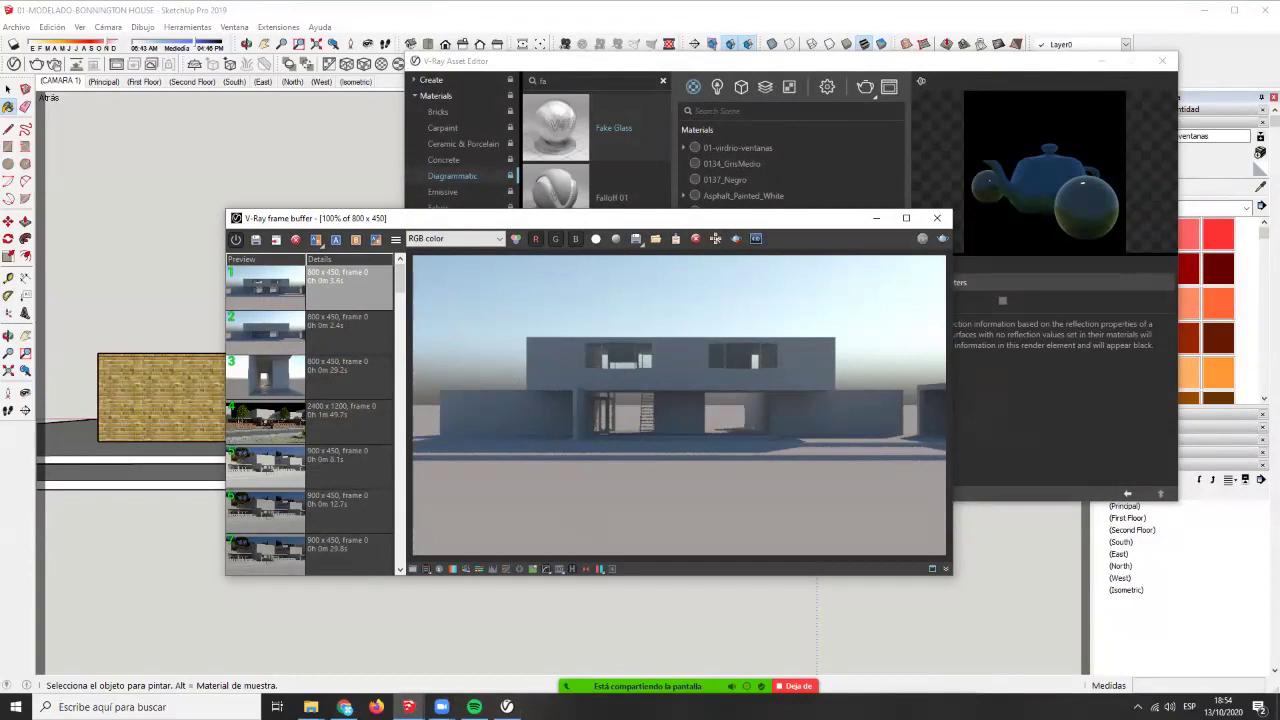
scroll(250, 392, "down", 10)
scroll(249, 388, "down", 8)
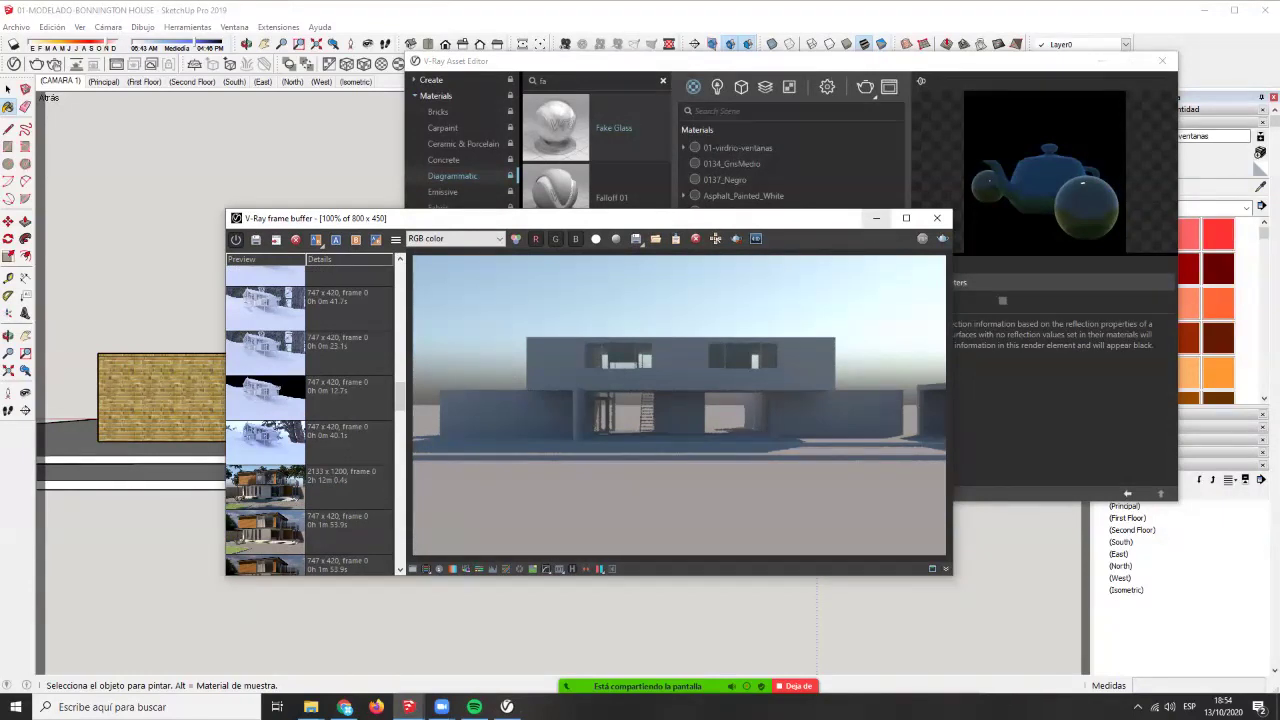
left_click(876, 217)
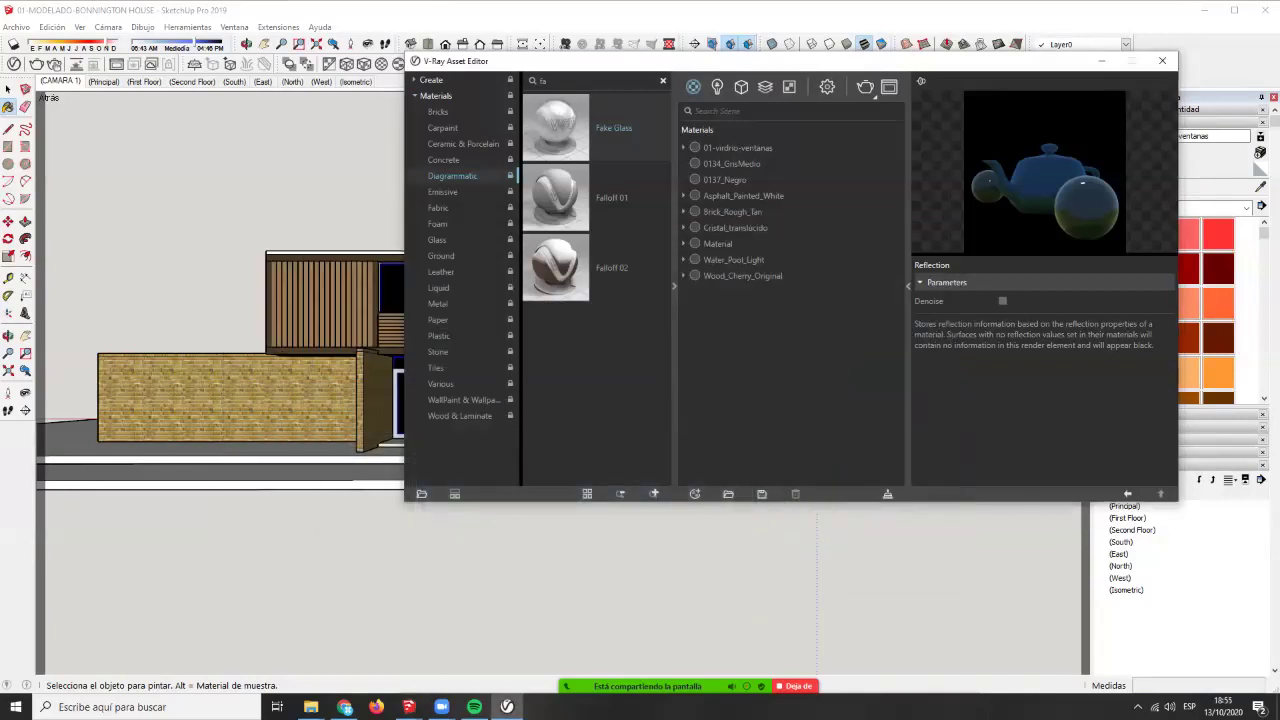
left_click(8, 90)
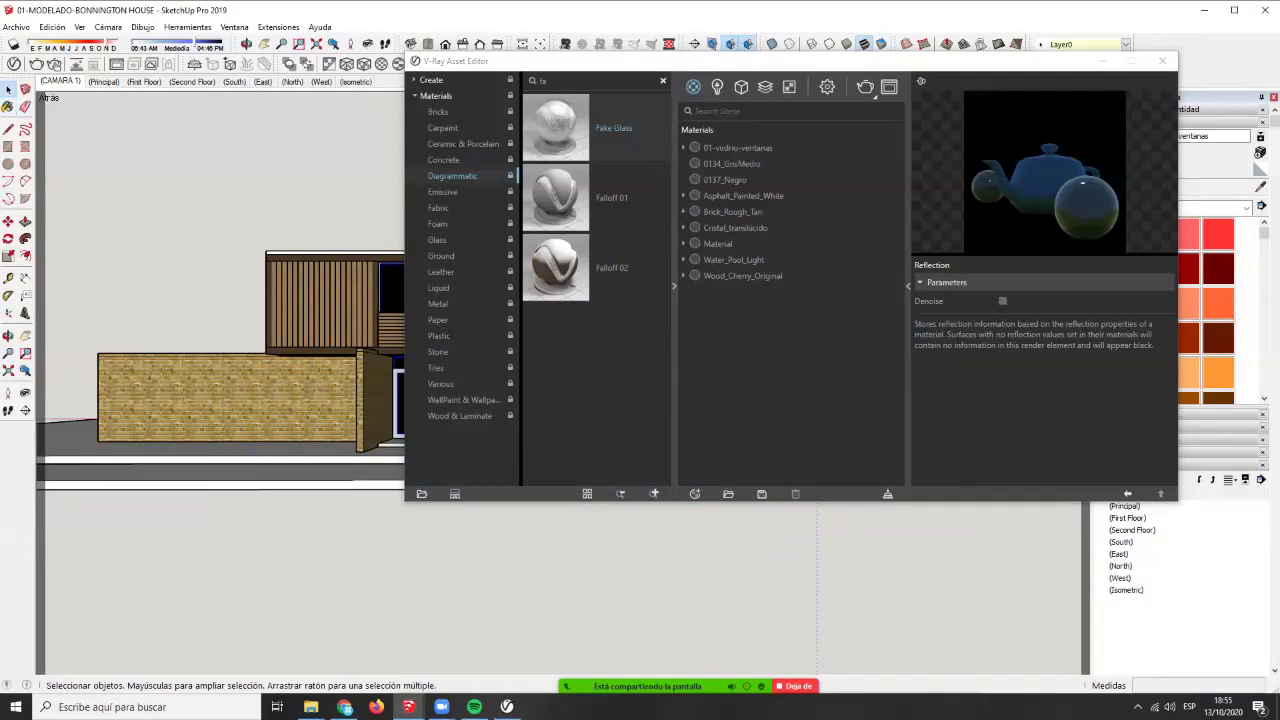
left_click(1102, 61)
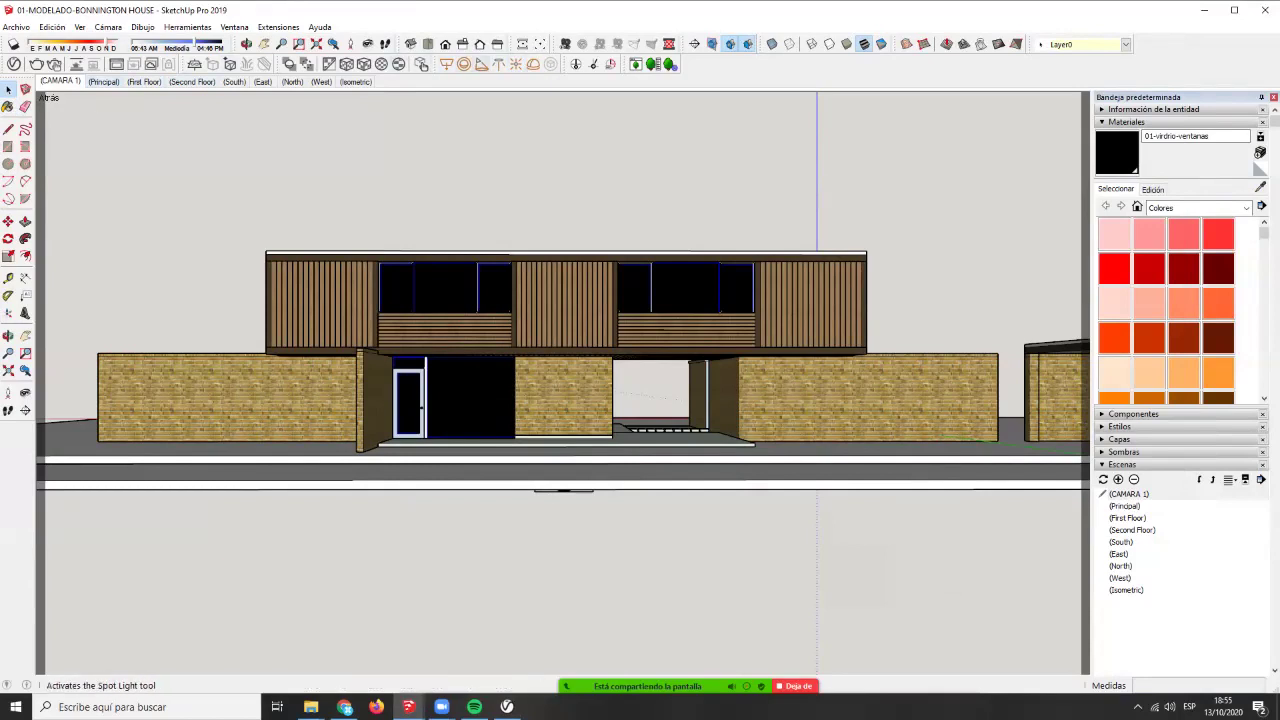
- Place a V-Ray Dome Light on the street in front of the house's main facade
mouse_move(437, 64)
left_mouse_down()
mouse_move(462, 140)
mouse_move(448, 64)
left_mouse_up()
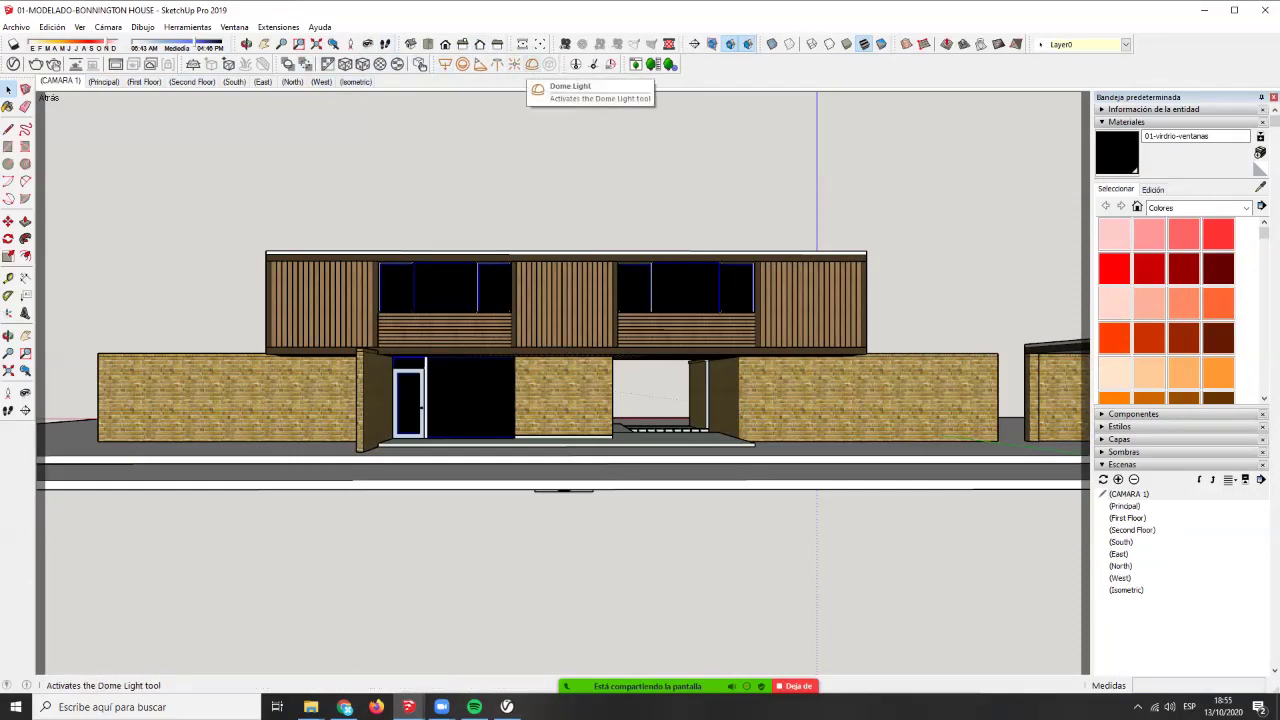
left_click(533, 64)
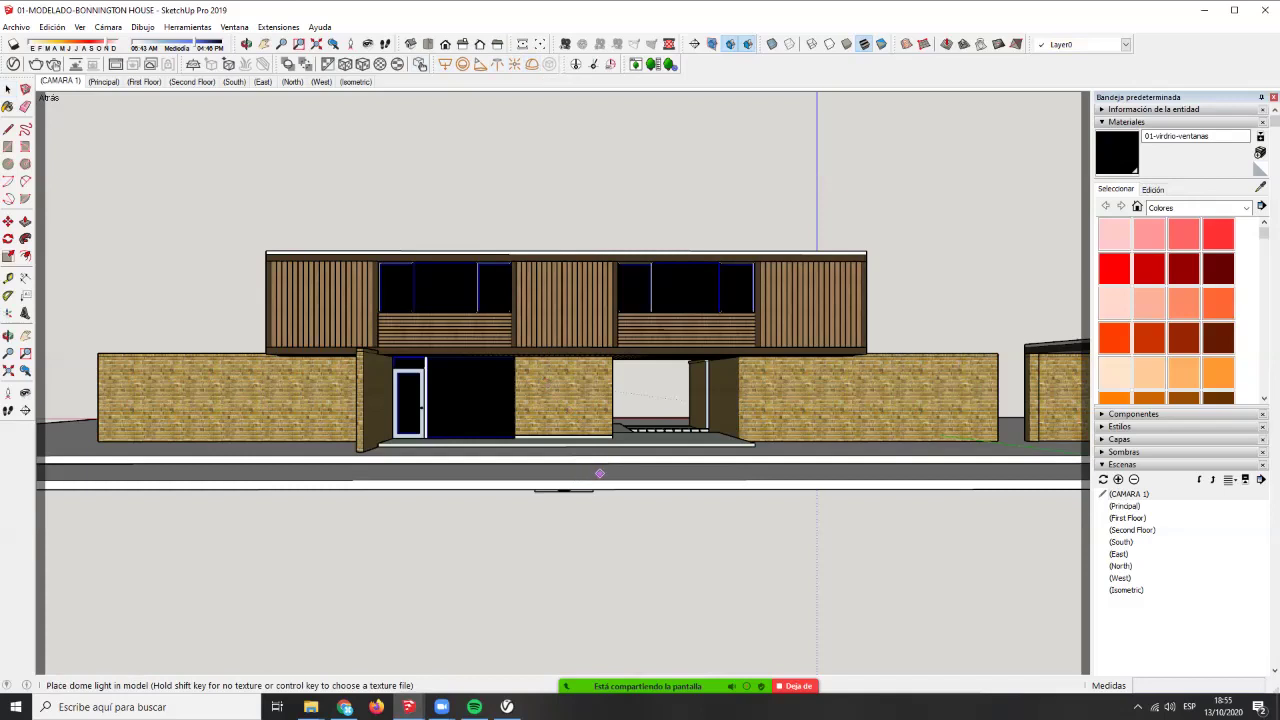
scroll(628, 470, "up", 1)
scroll(626, 472, "up", 1)
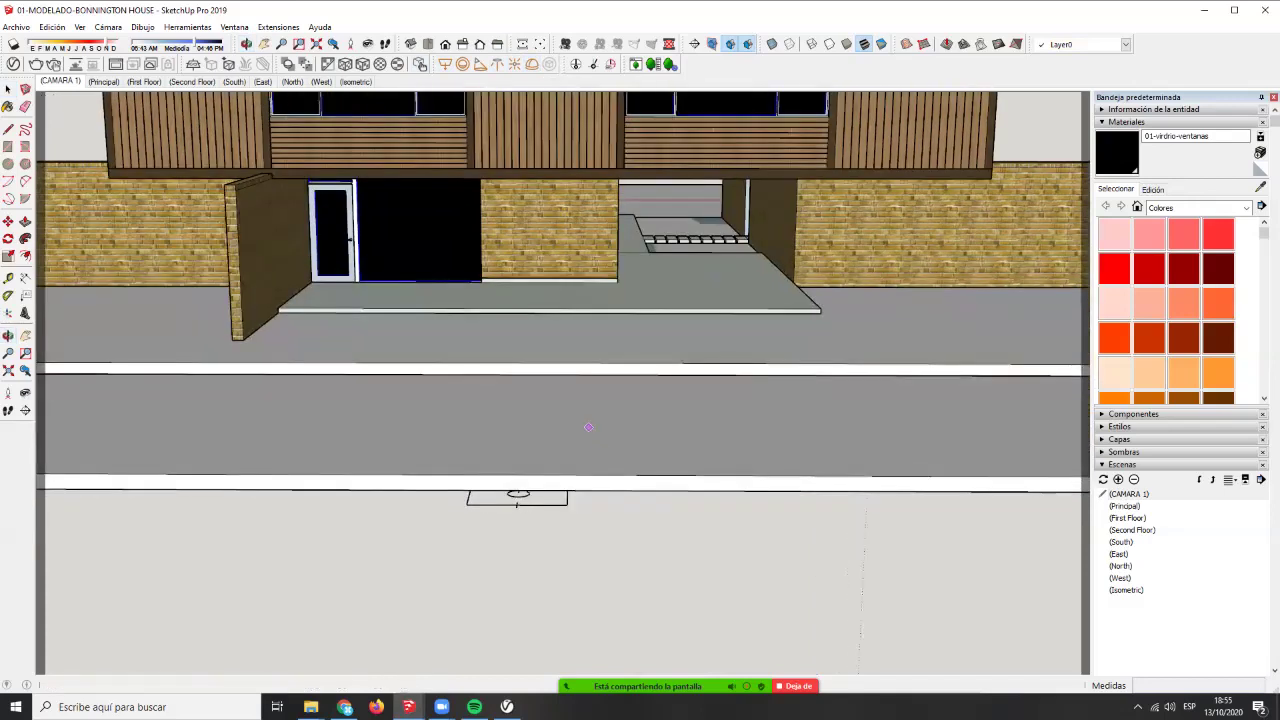
left_click(597, 417)
scroll(597, 418, "down", 3)
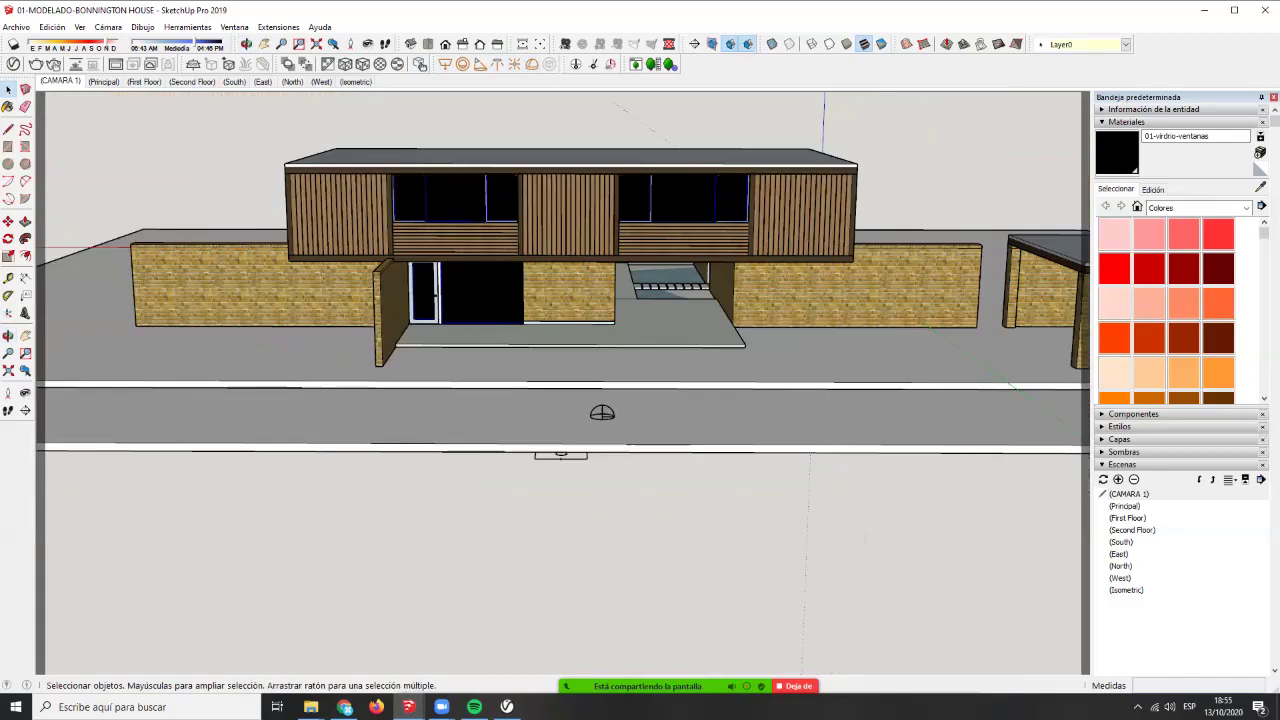
- Copy the large ground slab 45.38 m along the green axis, snapping its corner to the outer corner of the street
middle_click_drag(597, 418, 390, 420)
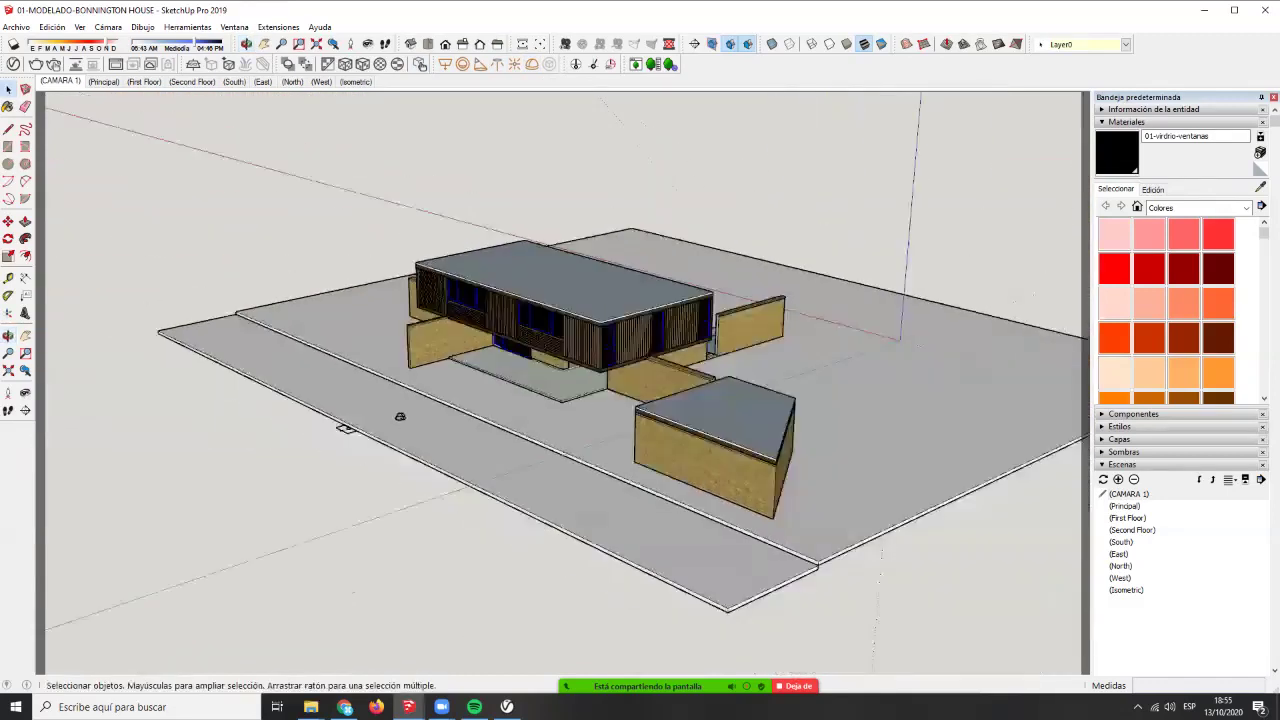
scroll(388, 400, "down", 2)
left_click(812, 408)
scroll(814, 410, "up", 2)
key("m")
key("ctrl")
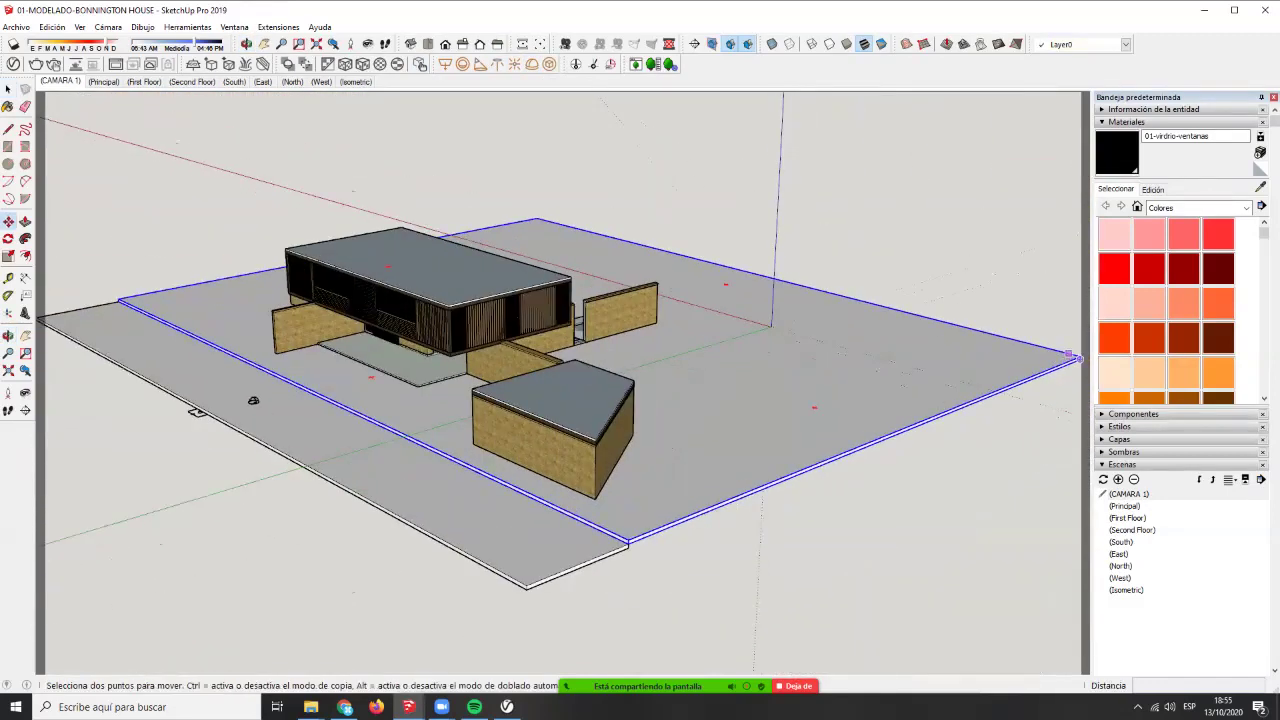
left_click(1080, 358)
scroll(163, 340, "up", 2)
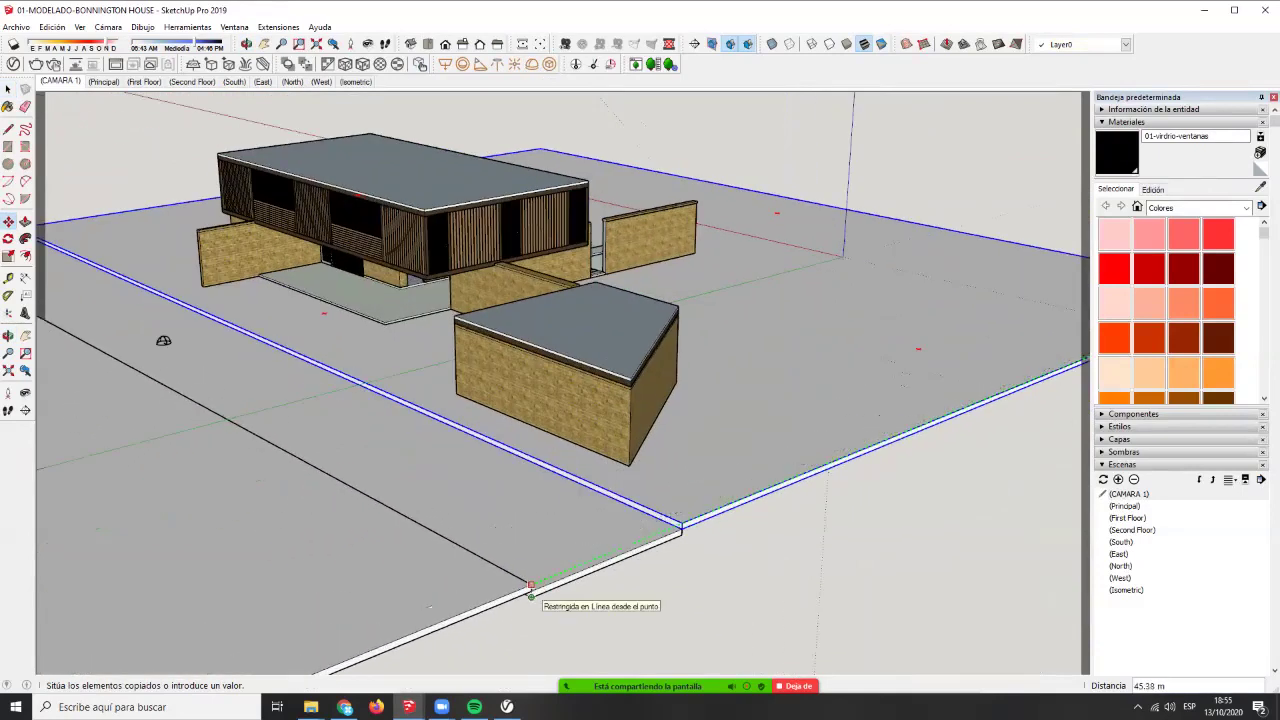
scroll(531, 595, "down", 2)
left_click(510, 556)
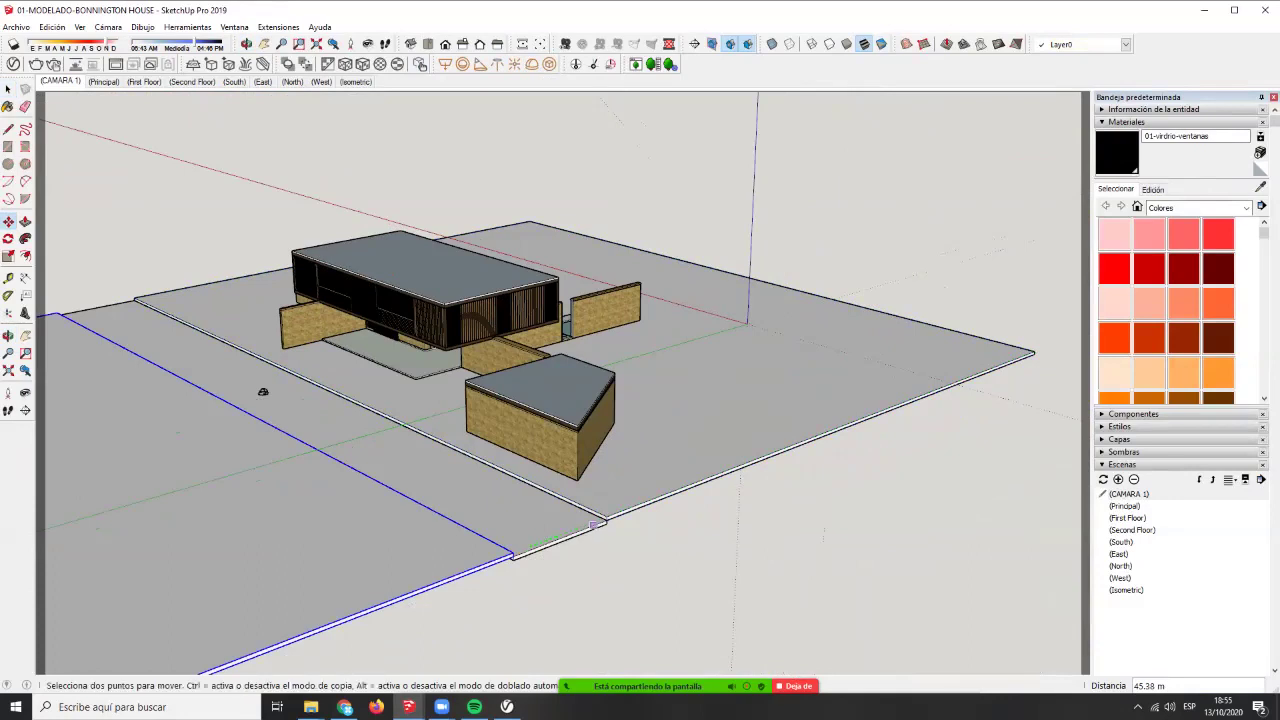
key("space")
left_click(660, 470)
middle_click_drag(660, 470, 660, 470)
- Try to move the dome light from the street onto the copied ground slab
middle_click_drag(263, 392, 369, 494)
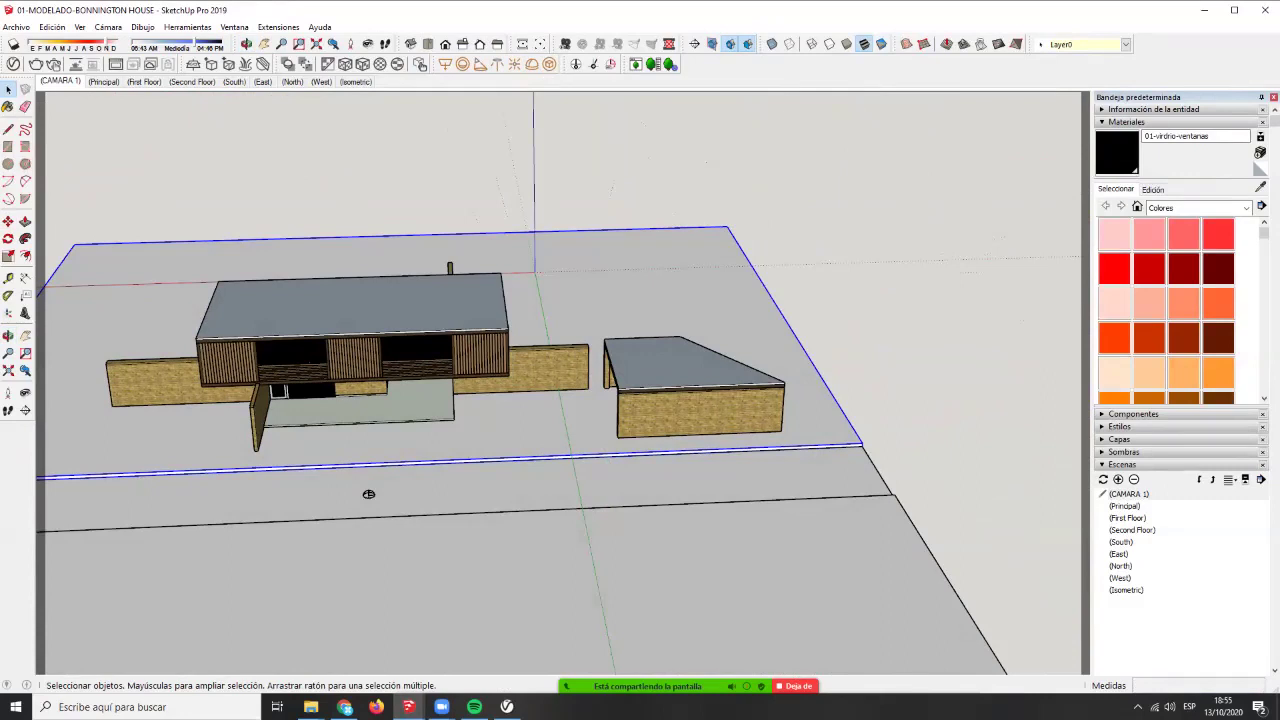
middle_click_drag(368, 494, 324, 408)
scroll(324, 408, "up", 5)
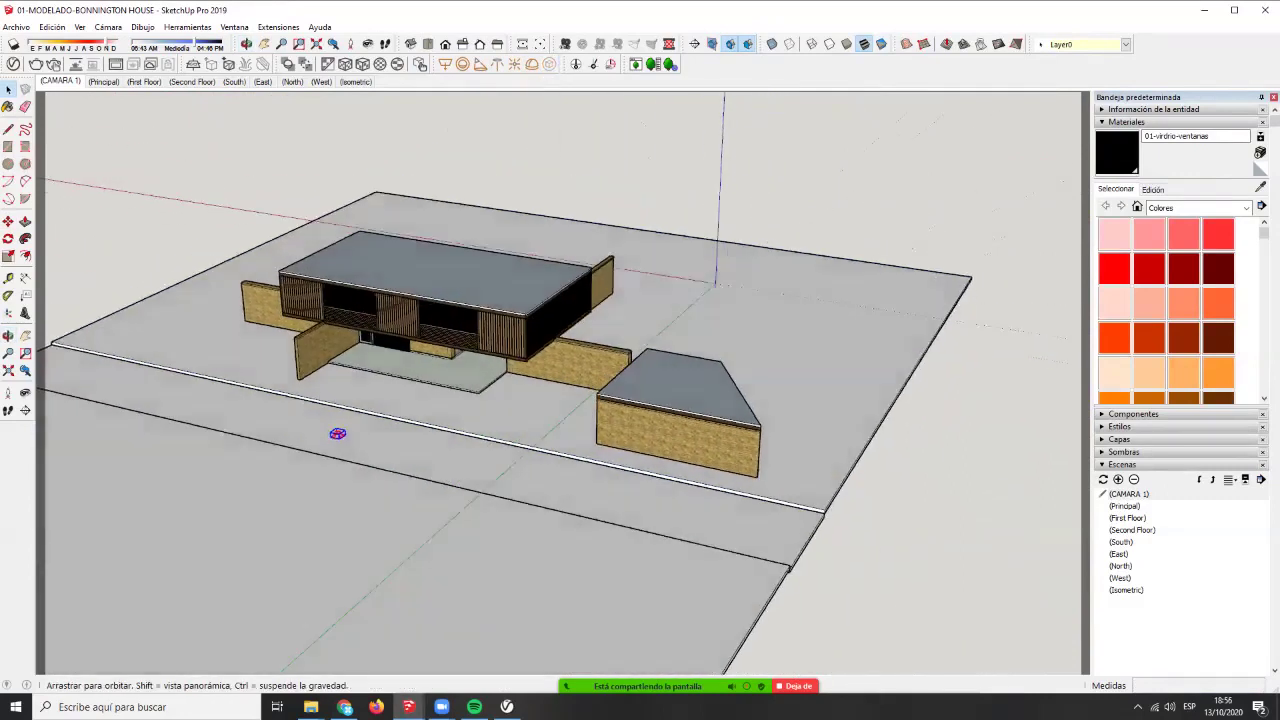
key("m")
left_click(330, 445)
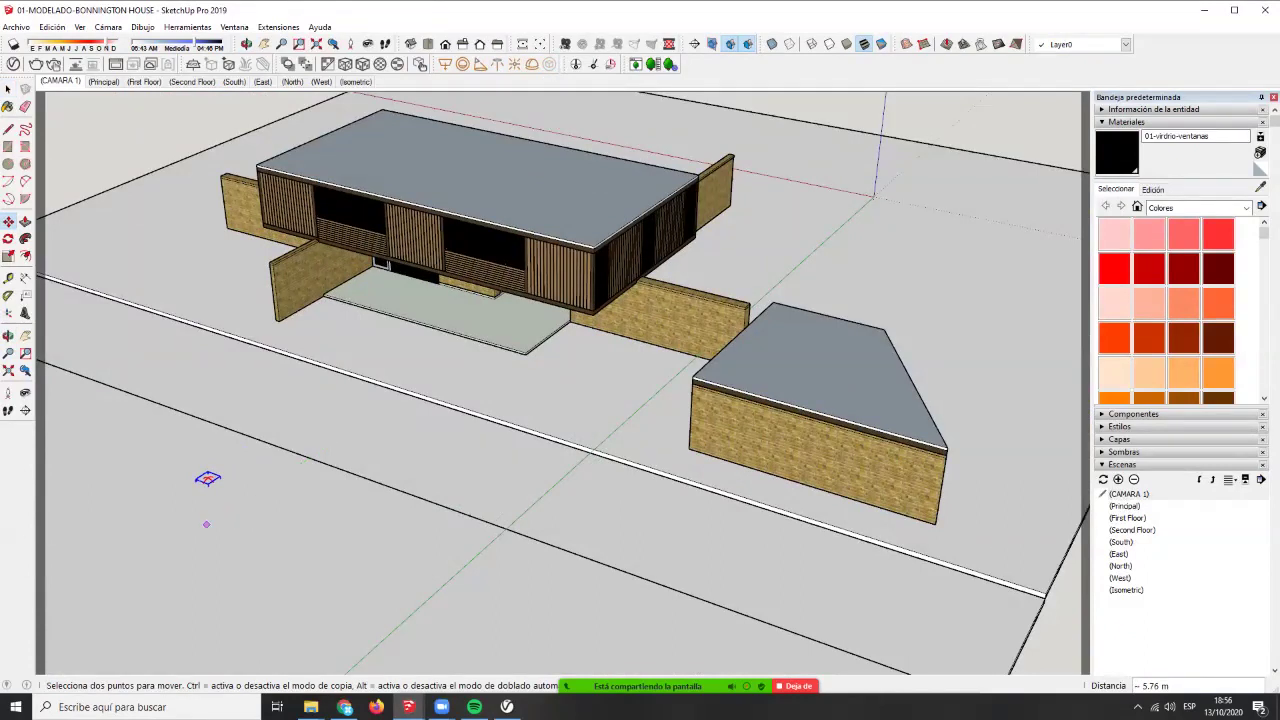
scroll(259, 520, "up", 4)
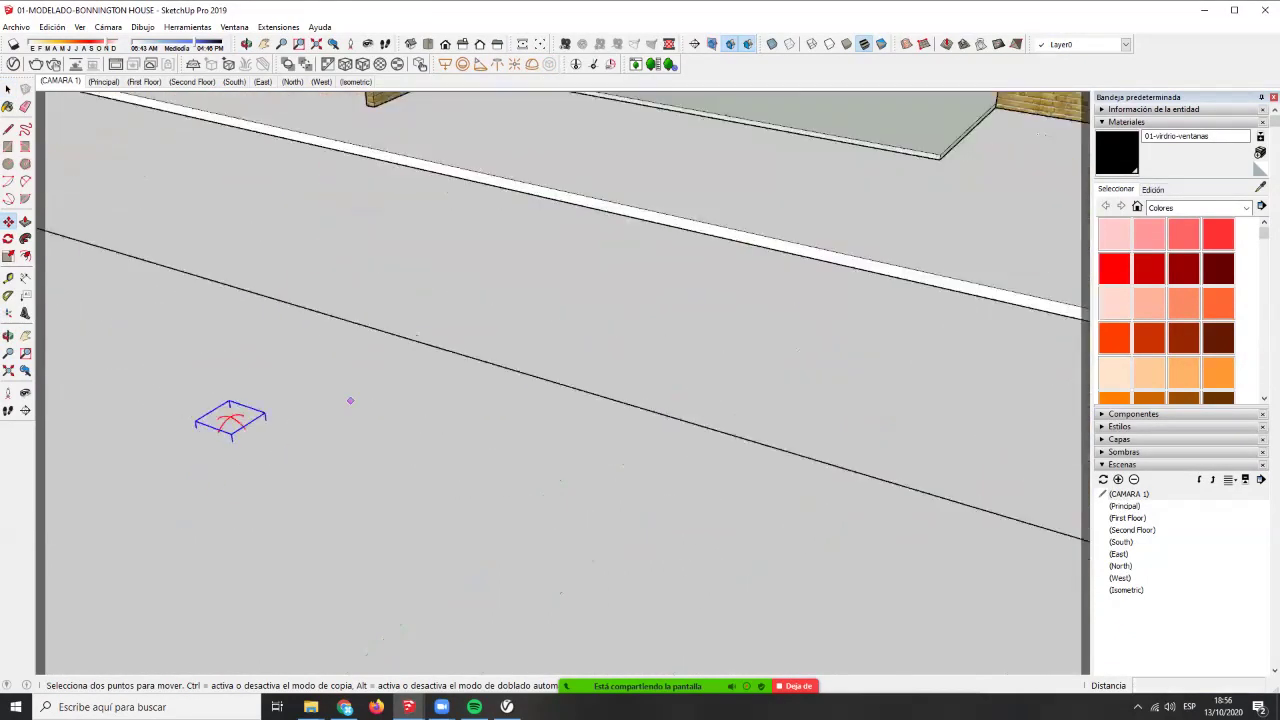
key("ctrl+z")
- Move the dome light onto the copied ground in front of the house, finishing in the CAMARA 1 scene
left_click(475, 283)
left_click(240, 497)
left_click(60, 82)
left_click(577, 500)
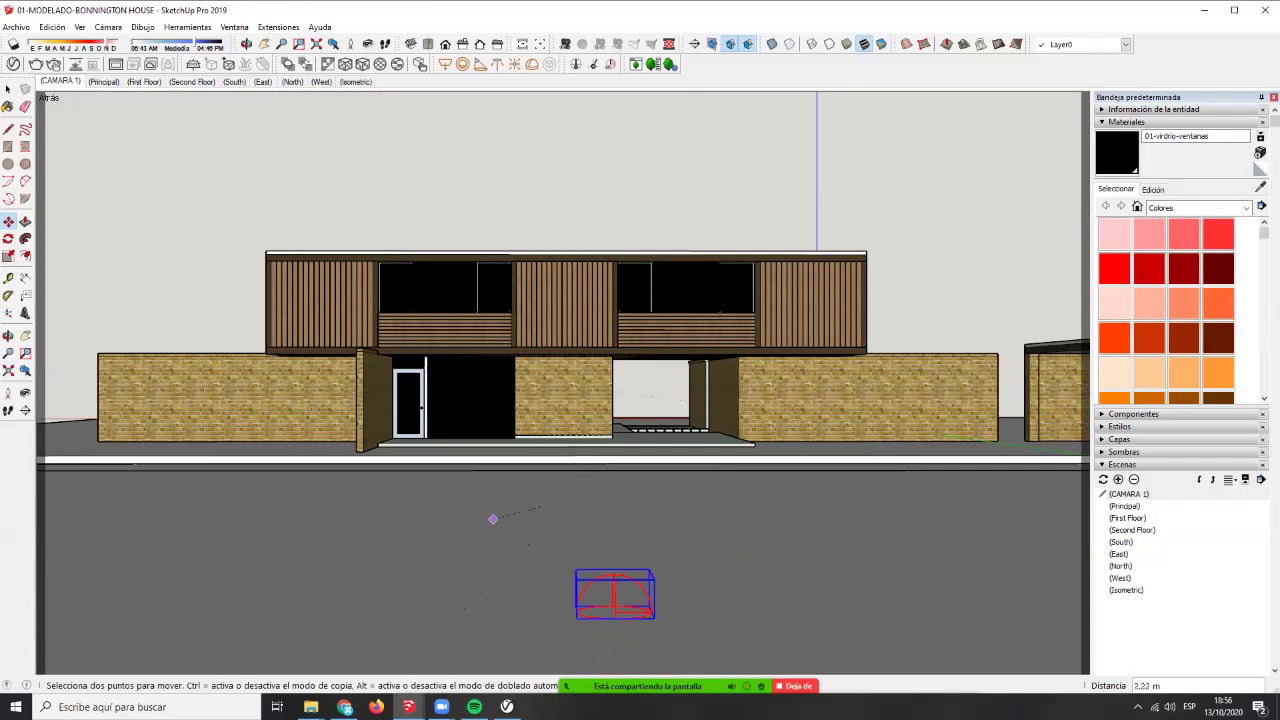
key("space")
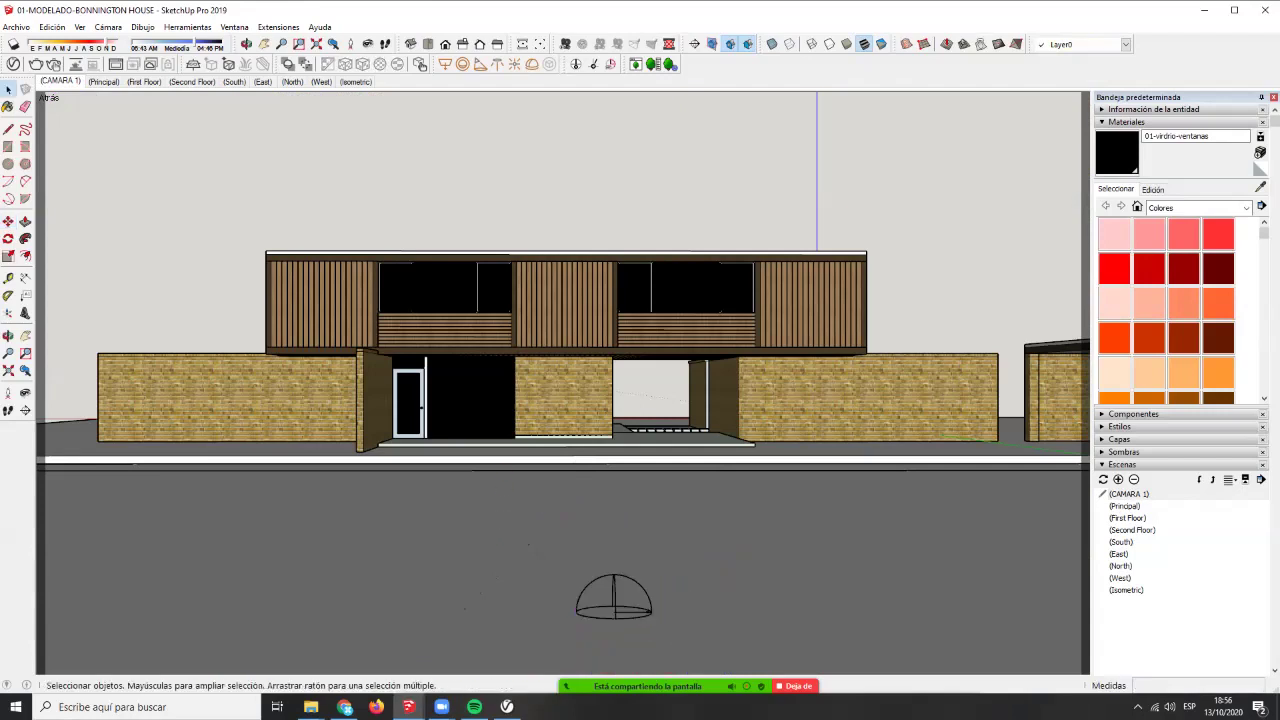
- Filter the V-Ray Asset Editor to show only lights and turn off the SunLight
left_click(13, 63)
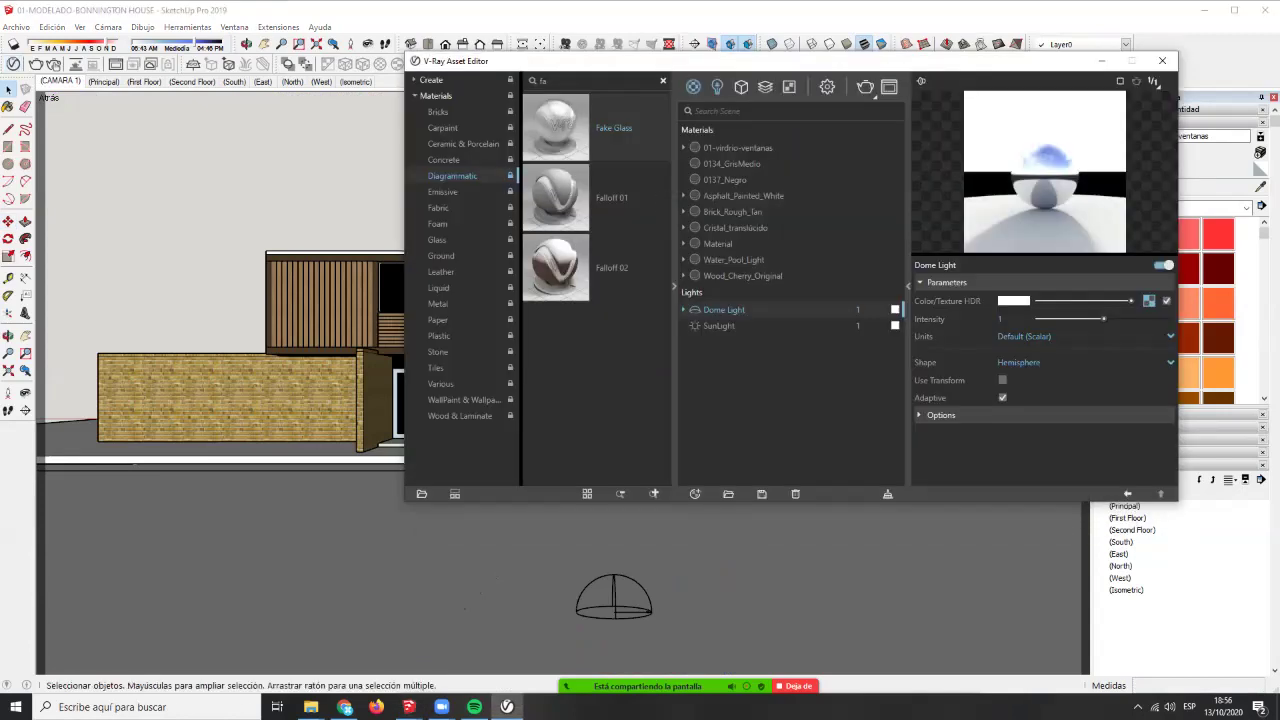
left_click(693, 87)
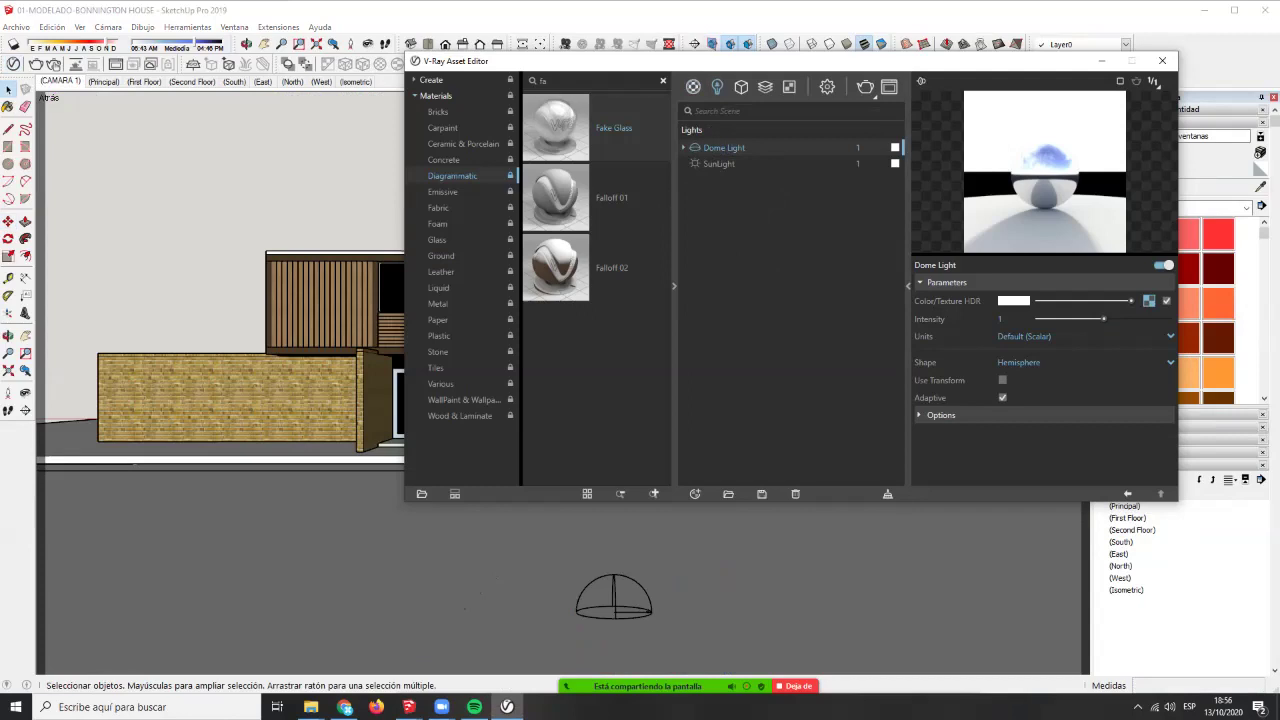
left_click(722, 164)
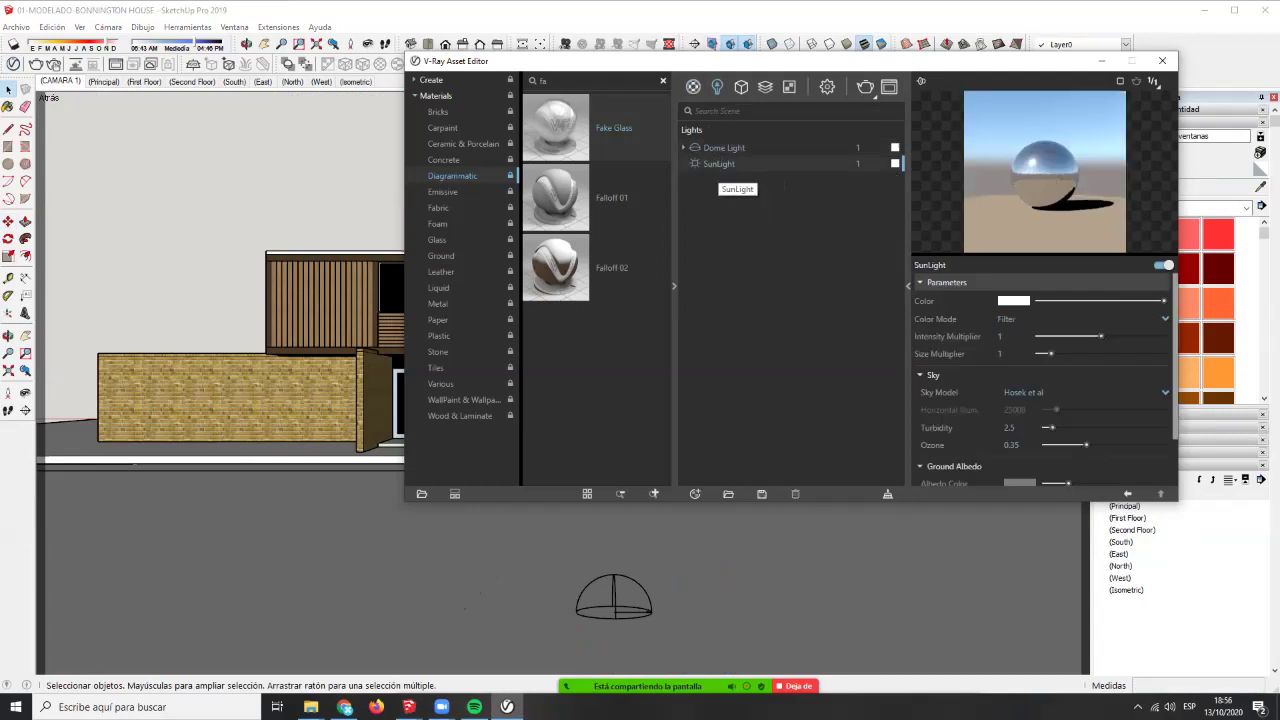
left_click(695, 164)
- Open the dome light's HDR texture bitmap and select urban_street_03_4k-12-EV from the POSTPRODUCCION 12-16 OCTUBRE folder as its image file
left_click(745, 148)
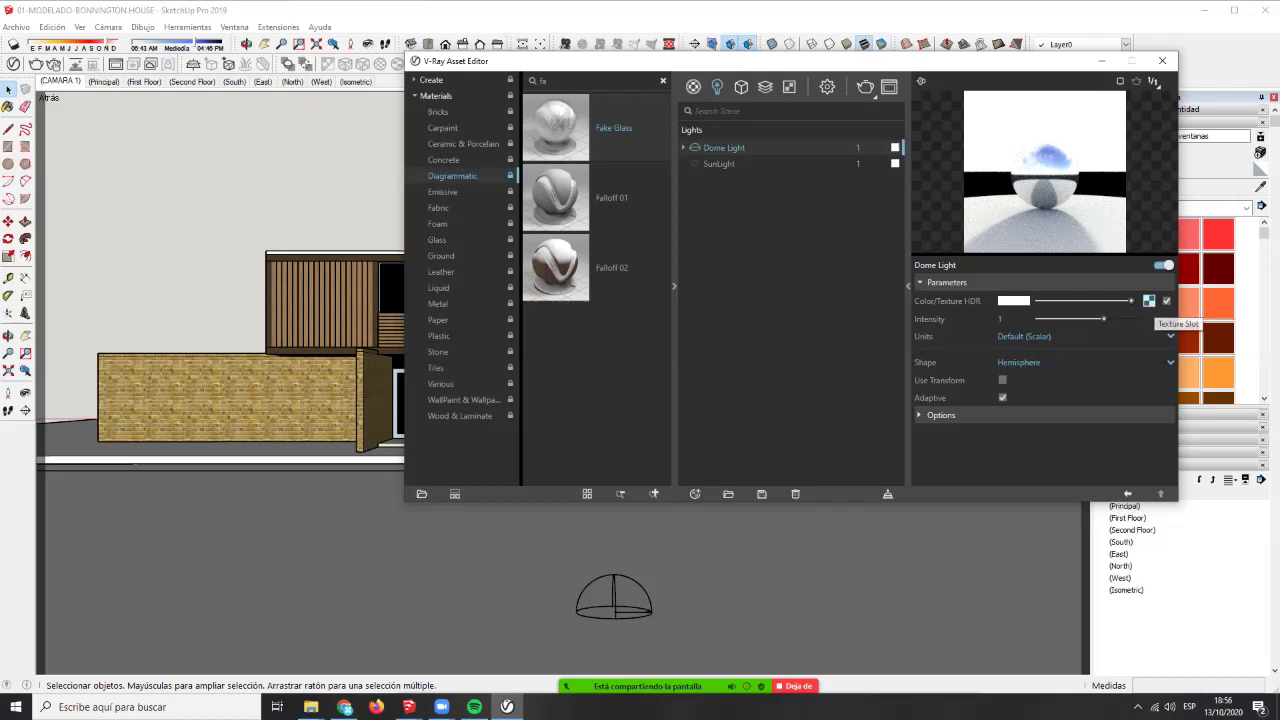
right_click(1149, 301)
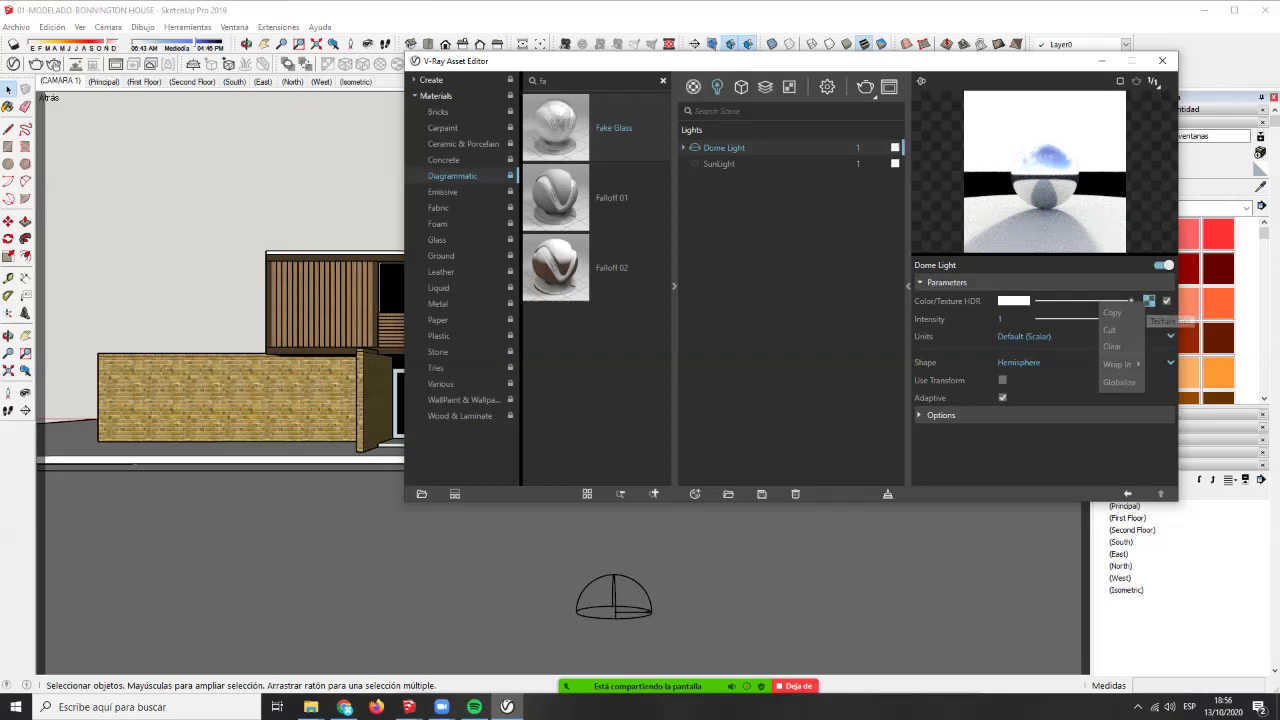
left_click(1085, 283)
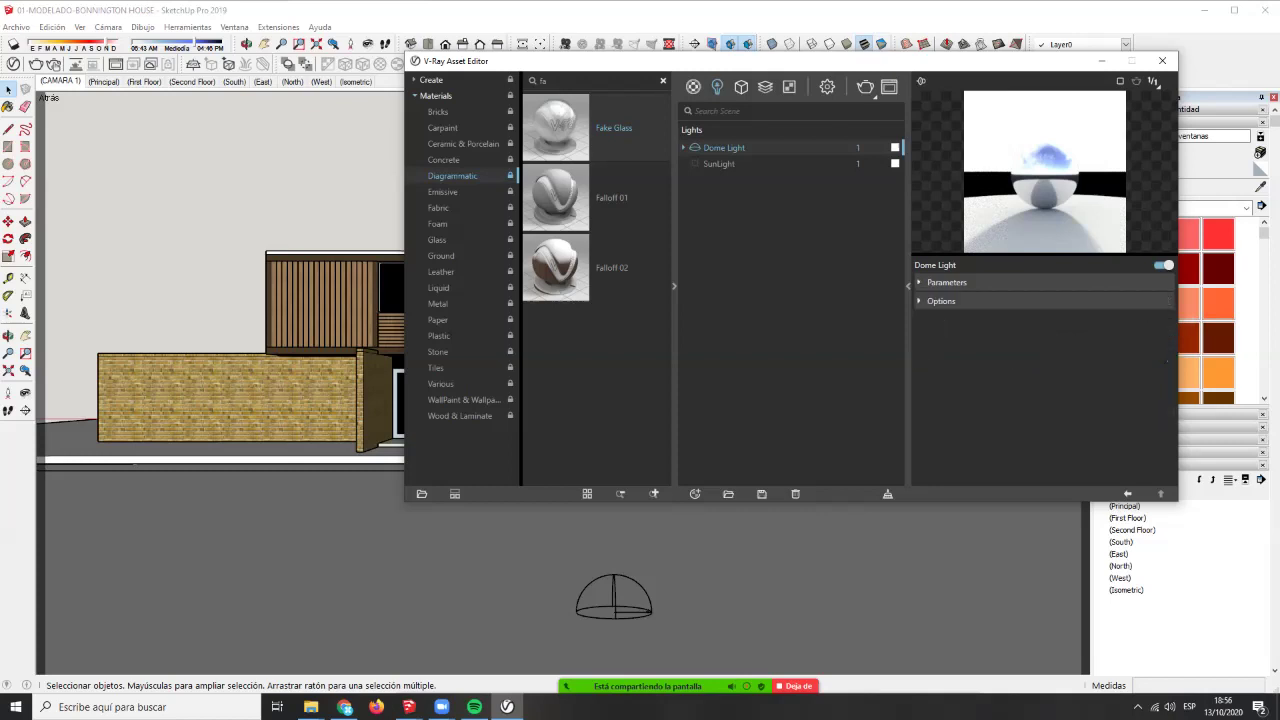
left_click(946, 282)
left_click(1149, 301)
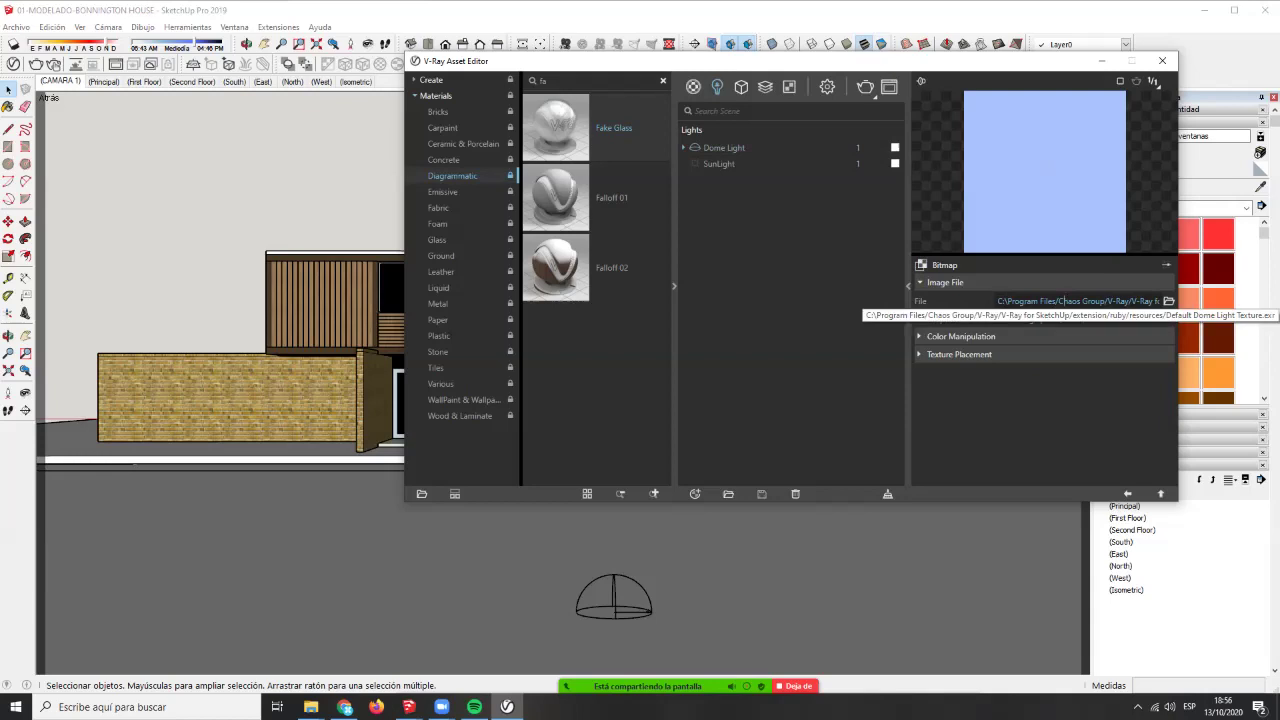
left_click(1064, 301)
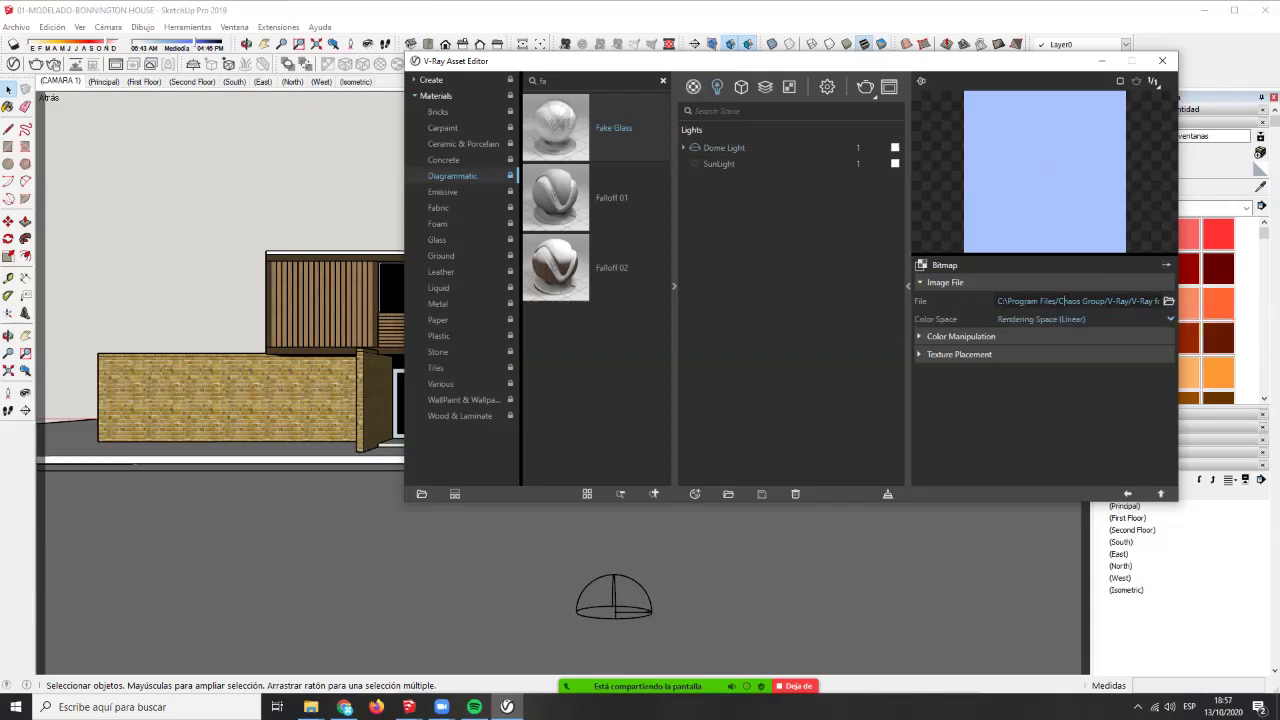
left_click(1132, 301)
left_click(1168, 301)
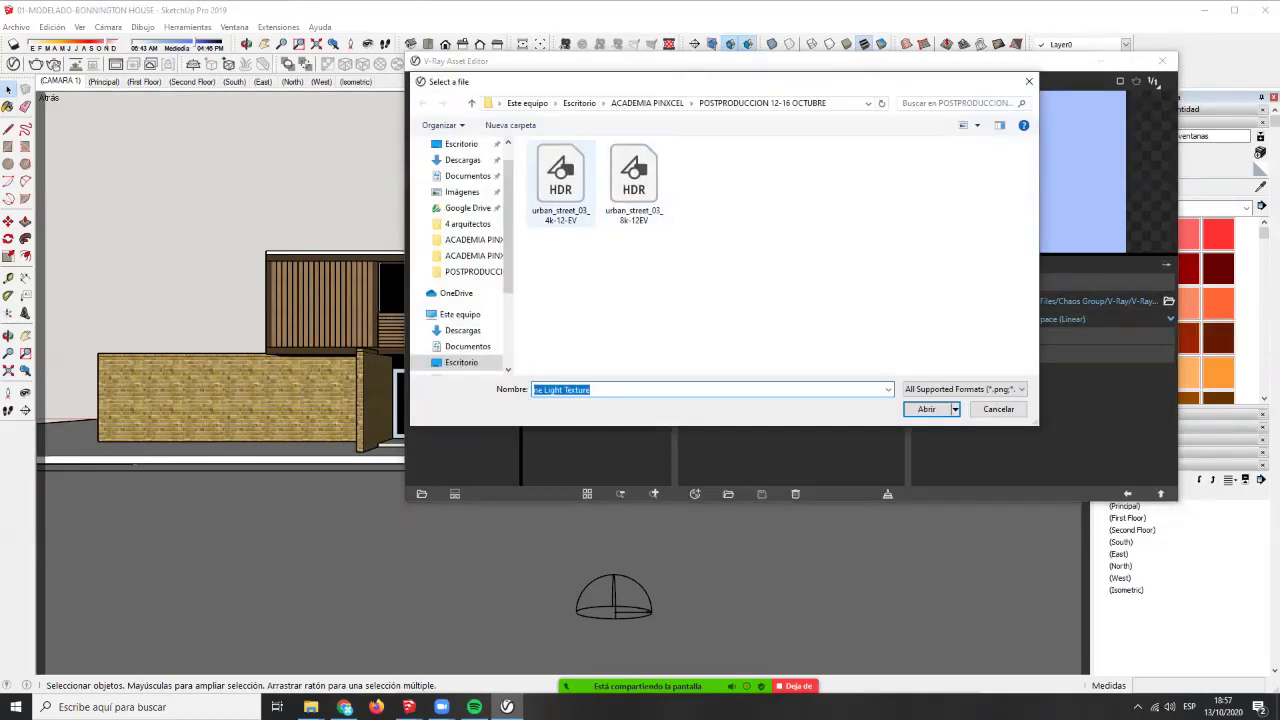
left_click(561, 184)
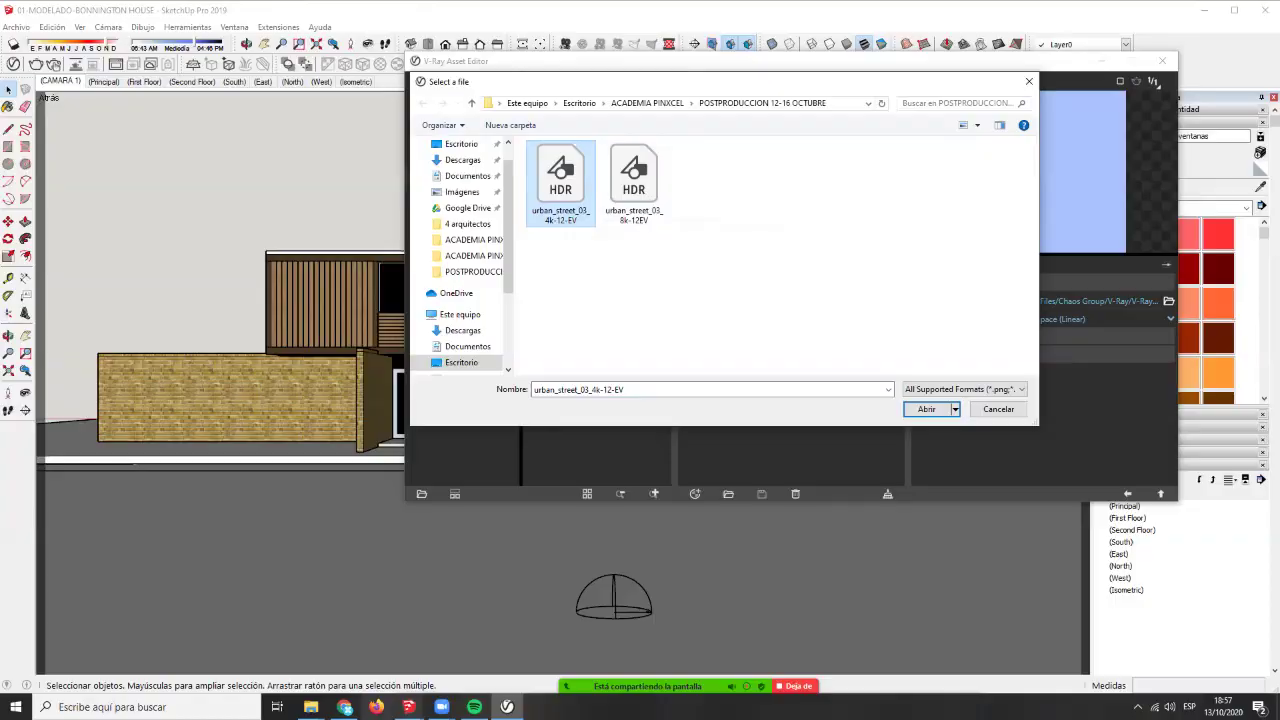
- Switch to the browser and examine the Urban Street 03 page on HDRI Haven for the HDRI's dynamic range and panorama
left_click(345, 706)
scroll(640, 350, "down", 3)
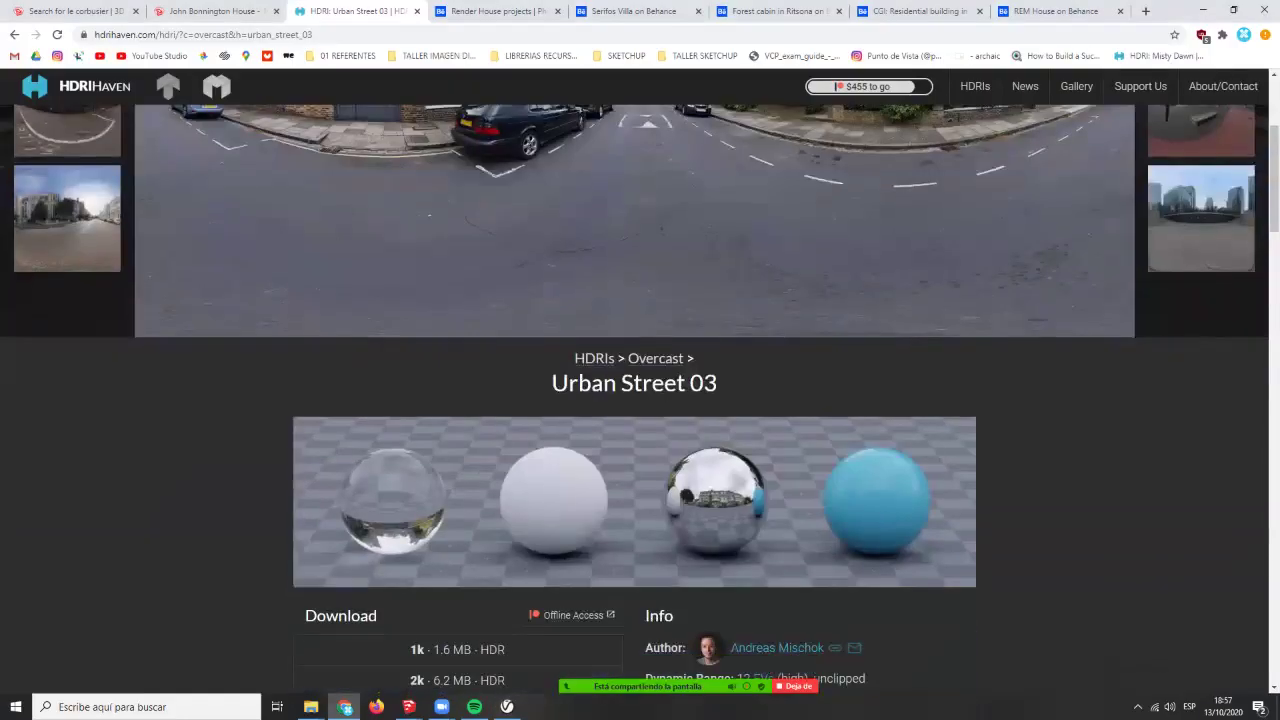
scroll(640, 400, "down", 3)
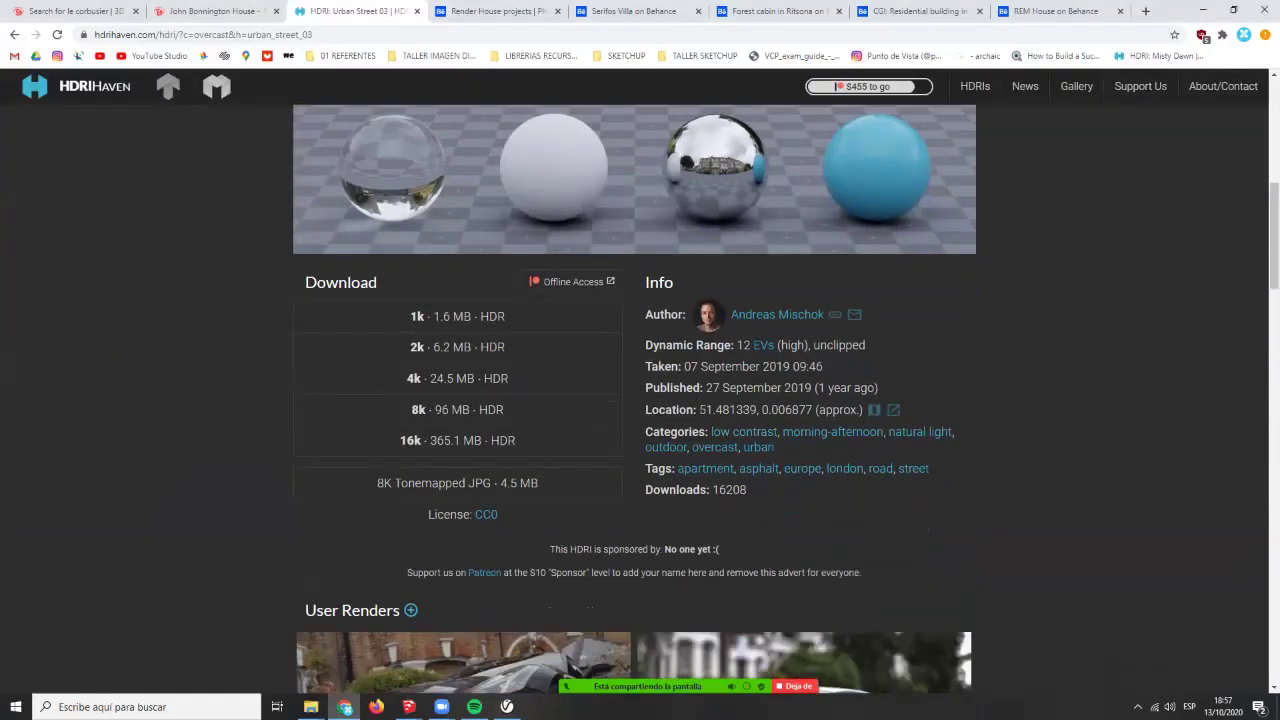
left_click_drag(645, 345, 836, 345)
scroll(836, 345, "down", 1)
scroll(640, 400, "up", 7)
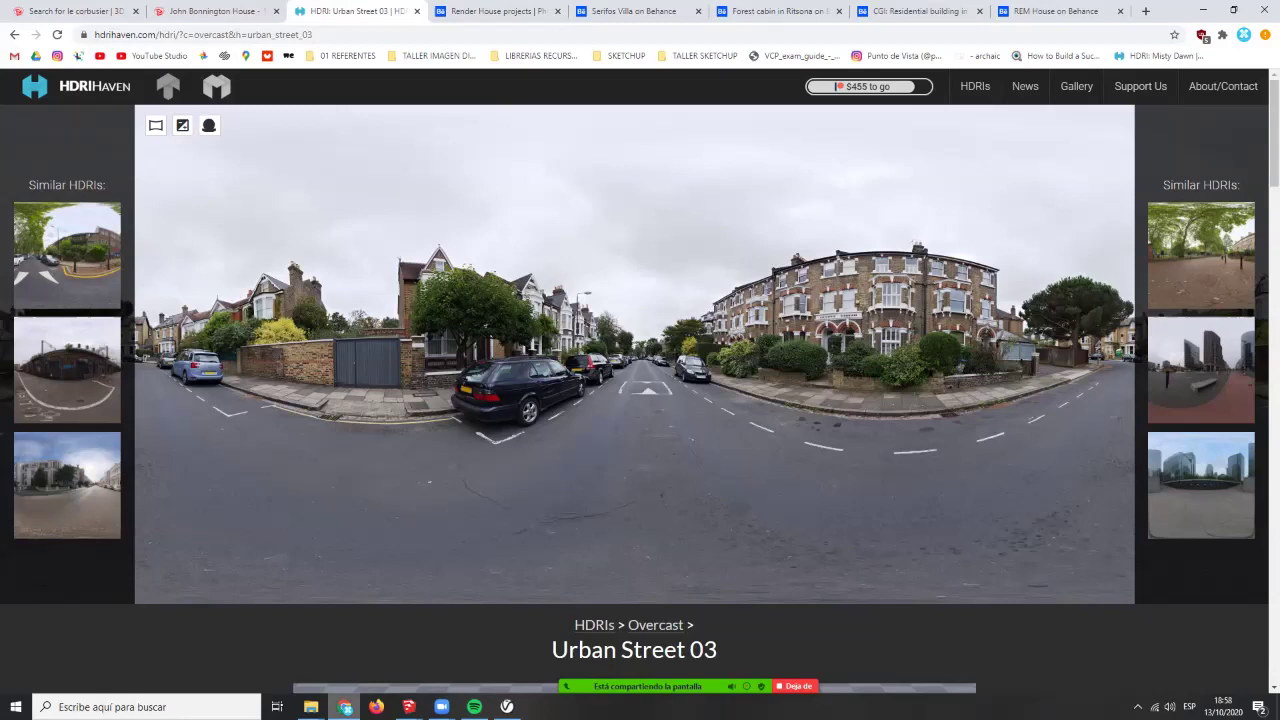
mouse_move(345, 706)
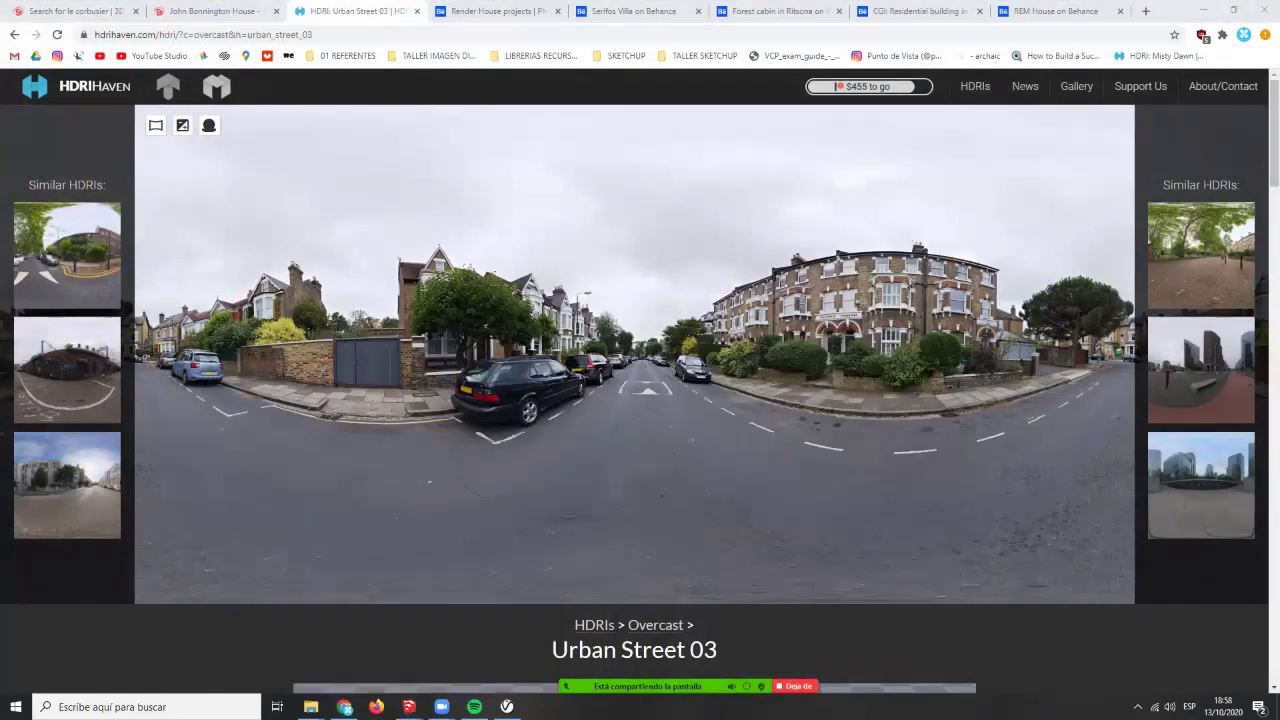
scroll(640, 400, "down", 5)
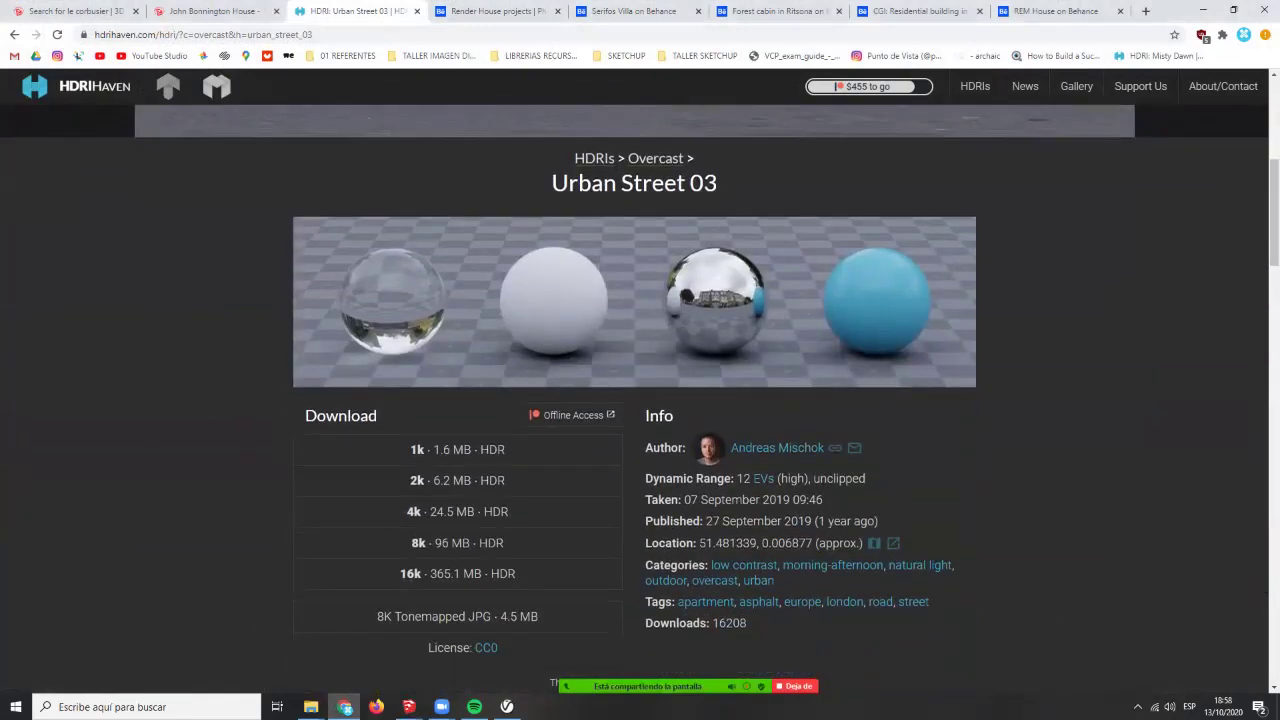
- Return to SketchUp, load the selected HDR into the dome light bitmap, and keep its placement as Environment with Spherical mapping
mouse_move(408, 707)
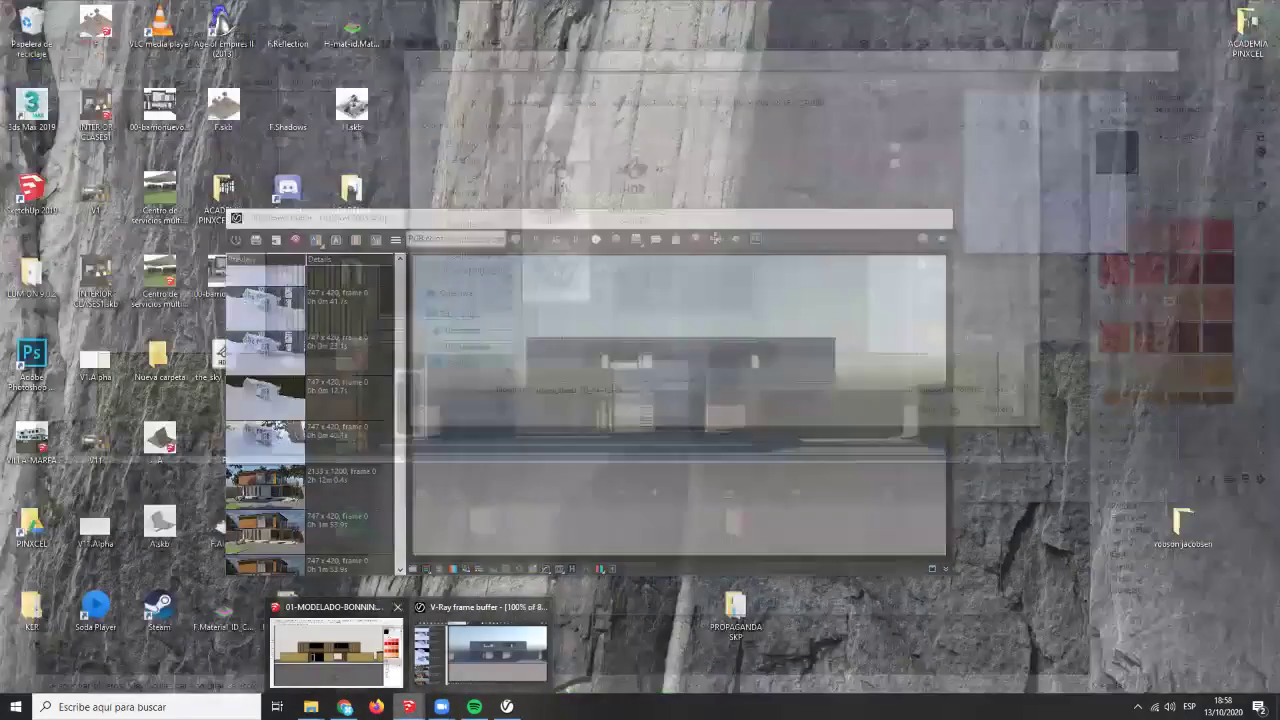
left_click(336, 657)
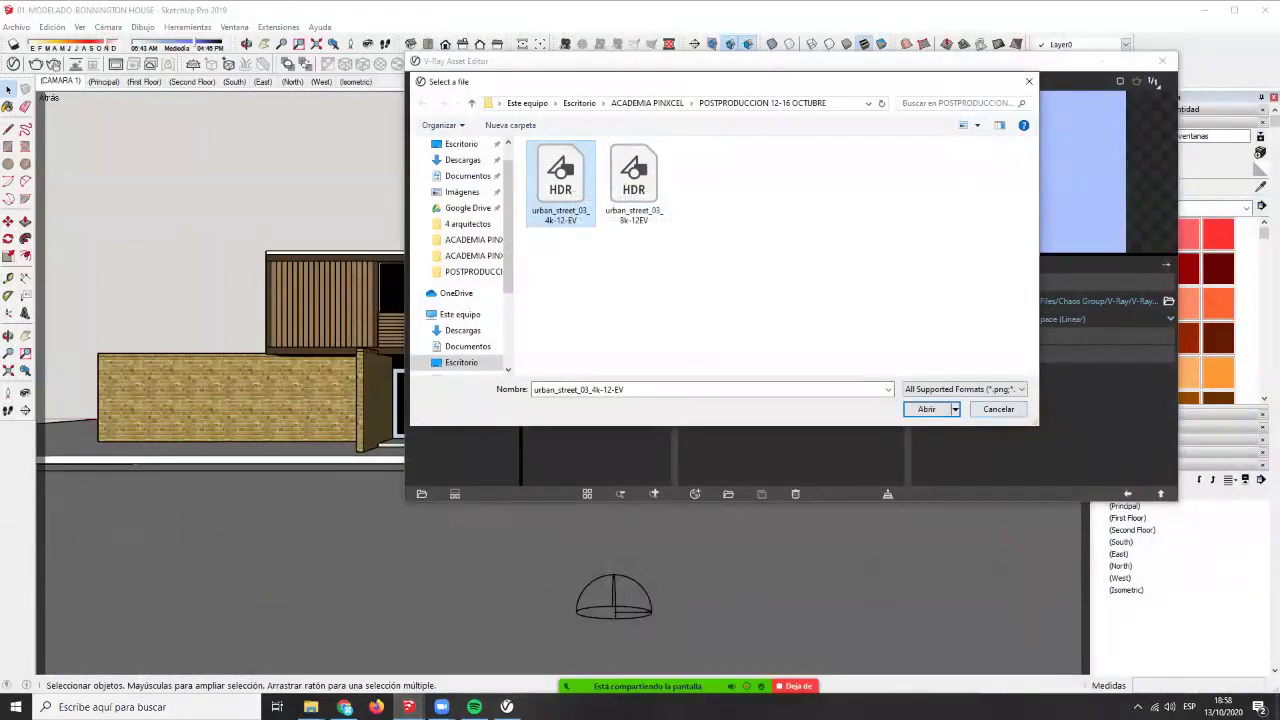
left_click(927, 409)
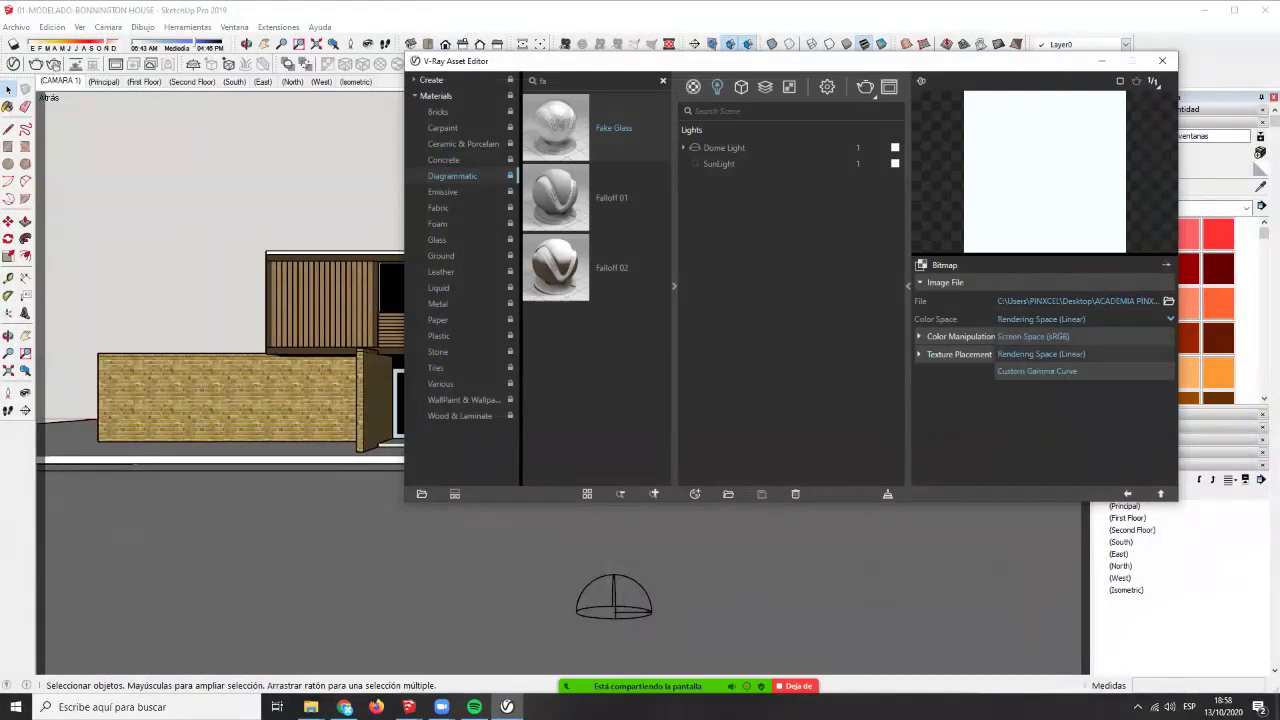
left_click(961, 337)
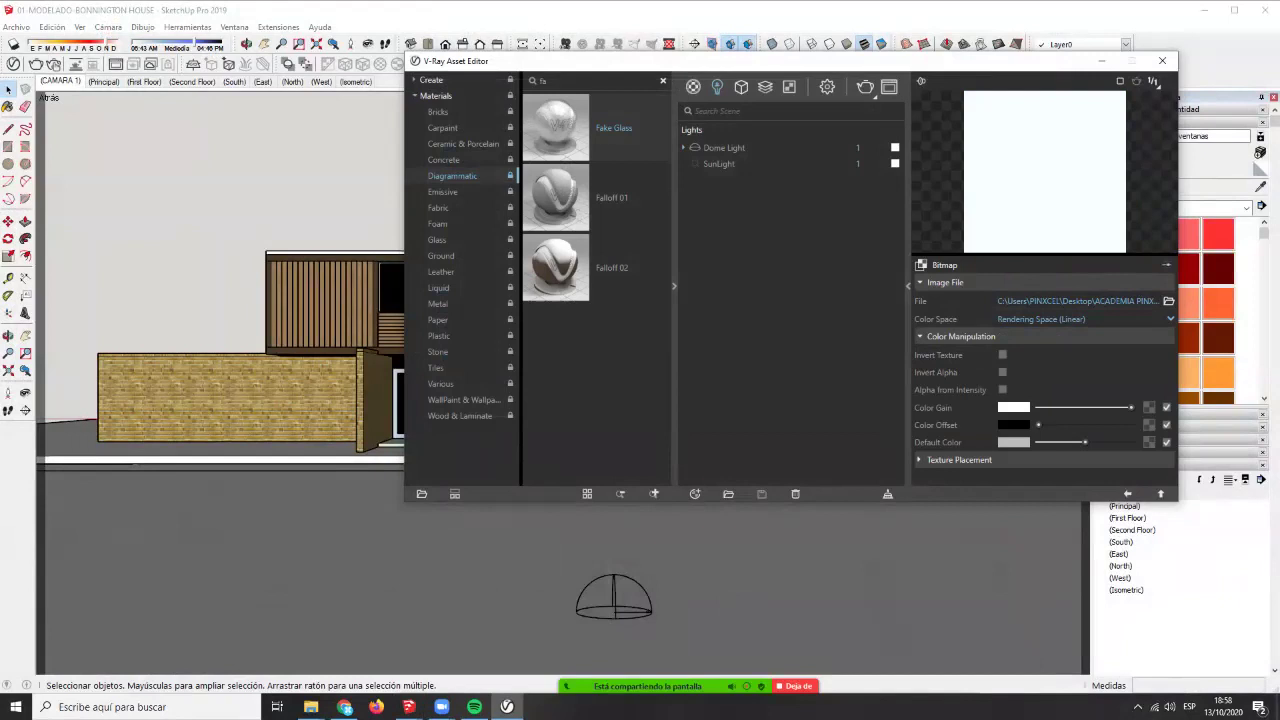
left_click(959, 459)
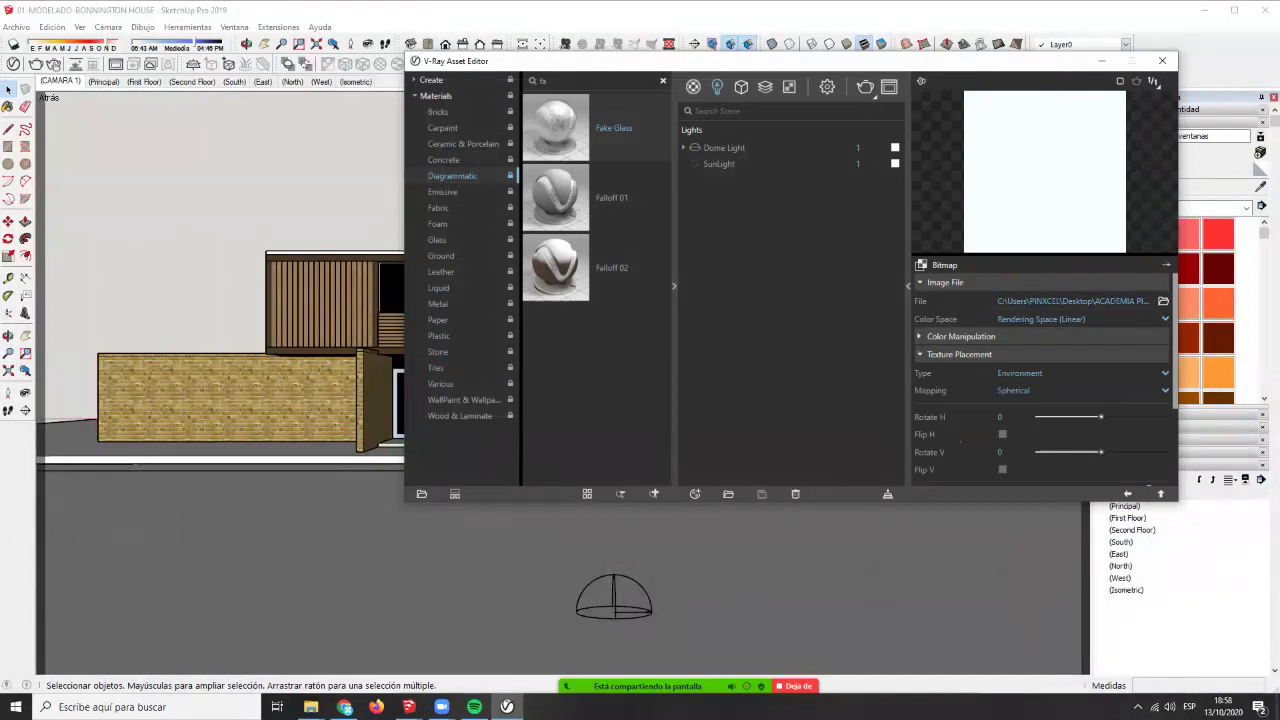
left_click(1050, 390)
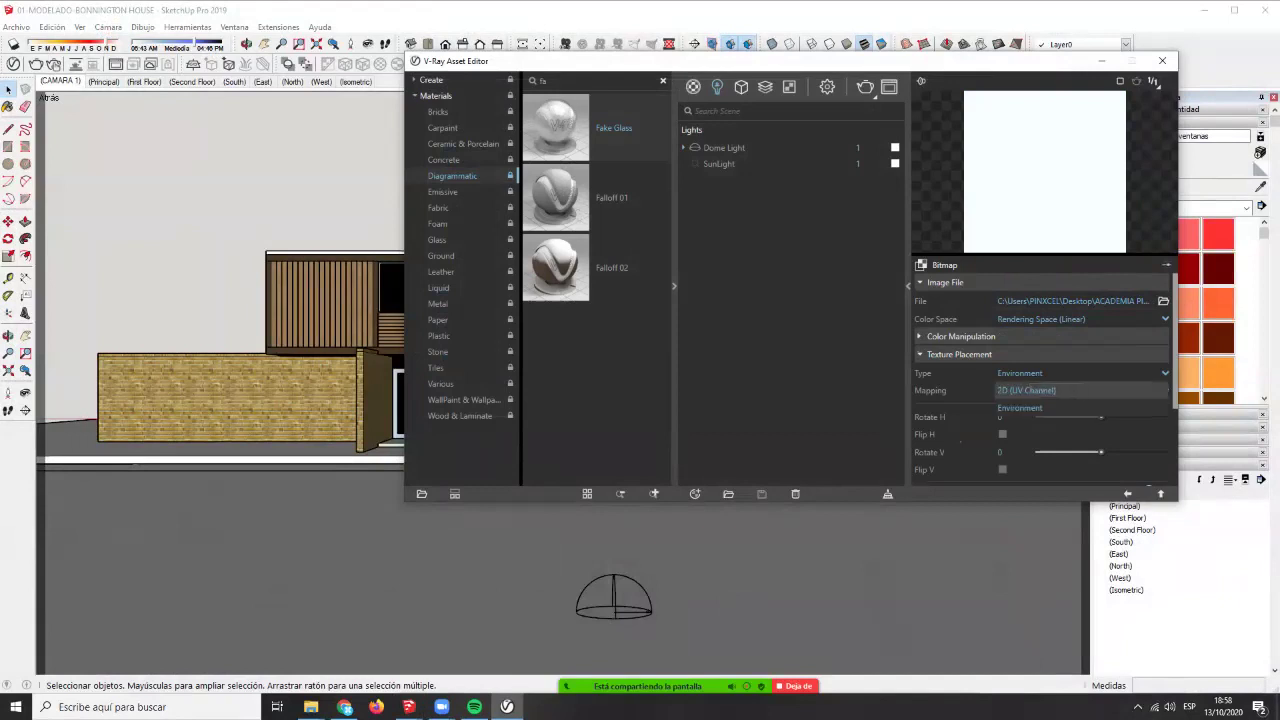
left_click(1020, 408)
left_click(1050, 391)
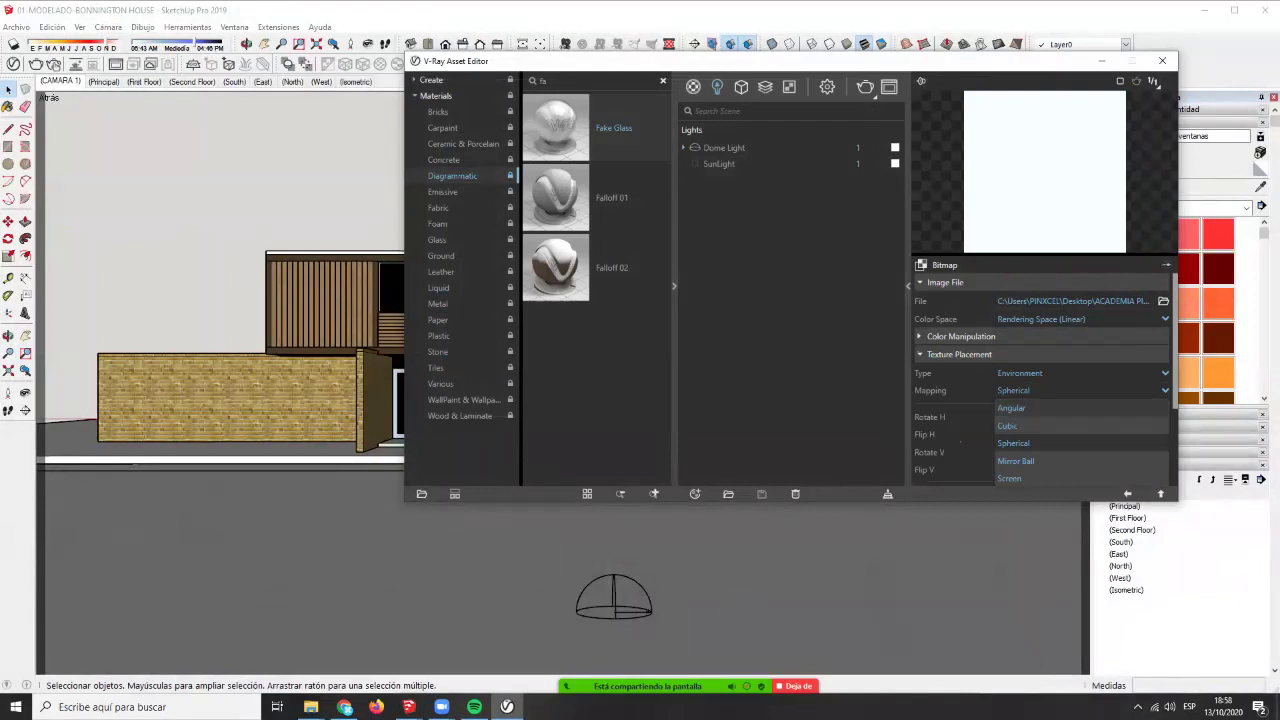
left_click(1050, 391)
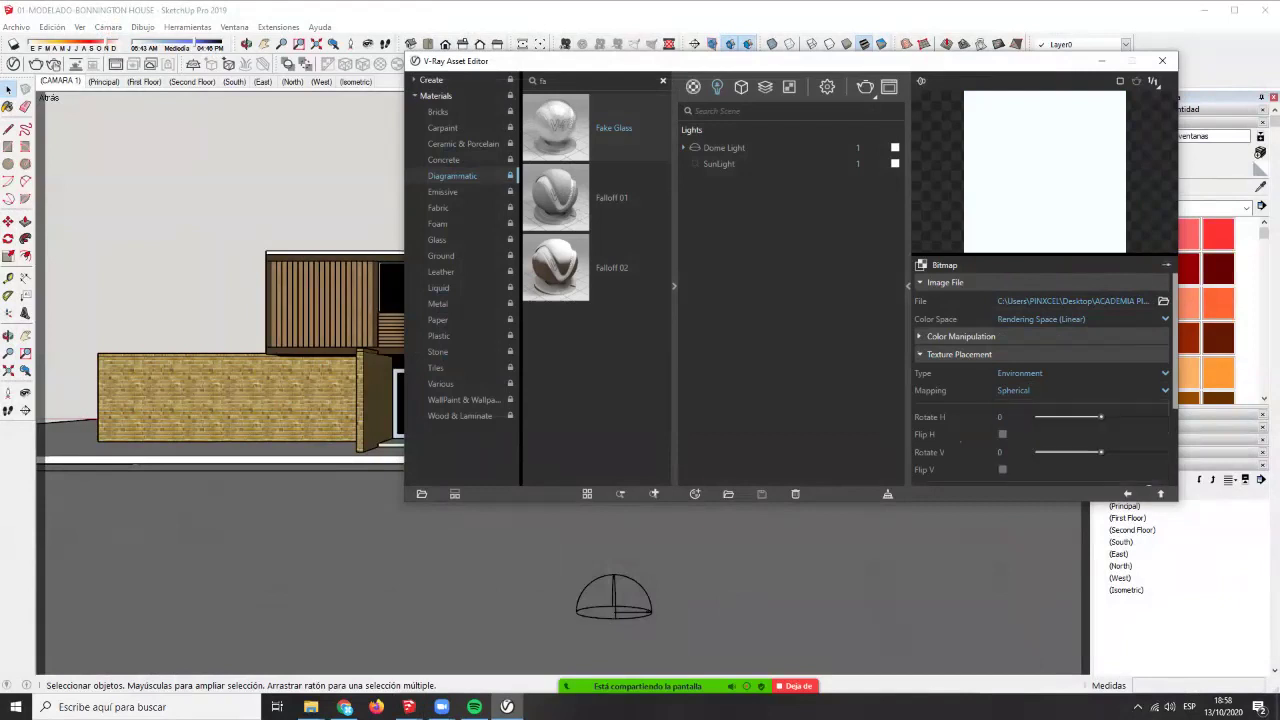
- Change the resolution of the V-Ray asset preview and look through the bitmap's remaining placement options
left_click(1154, 82)
left_click(1152, 118)
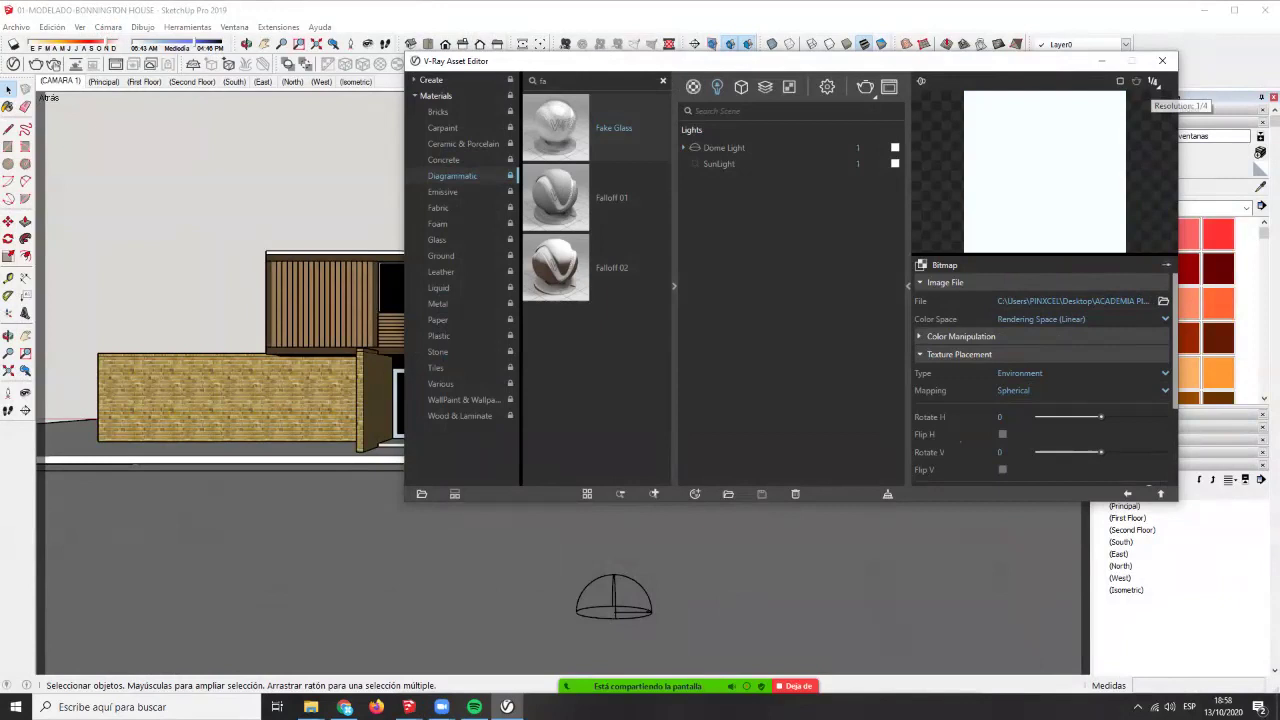
left_click(1154, 82)
left_click(1152, 118)
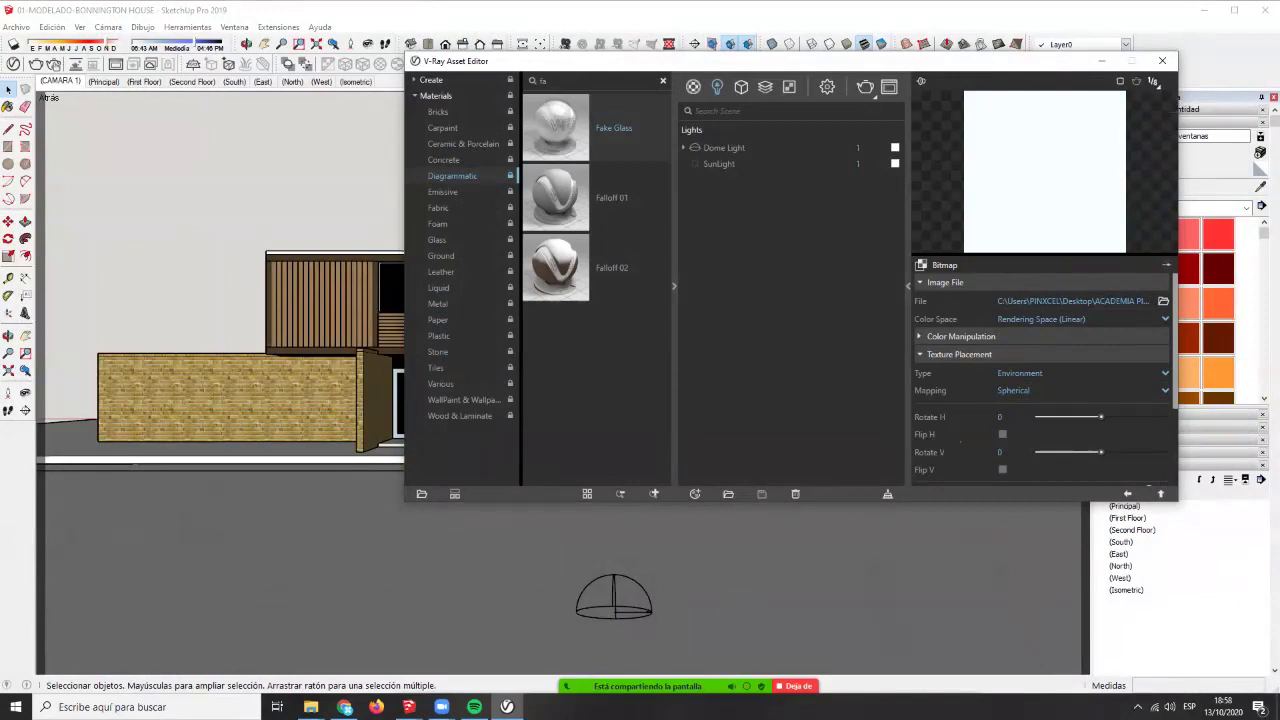
left_click(1154, 82)
left_click(1152, 118)
scroll(1040, 380, "down", 3)
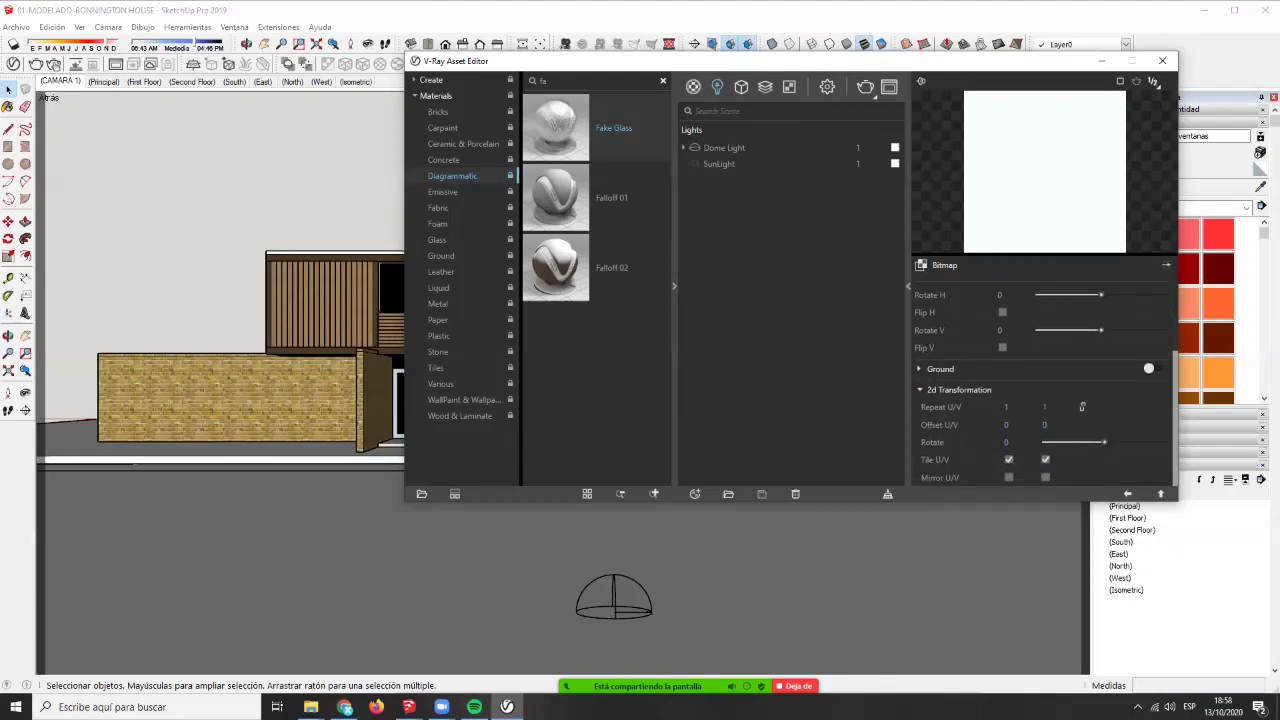
- Set the dome light's intensity to 12 and render the CAMARA 1 view
left_click(1161, 494)
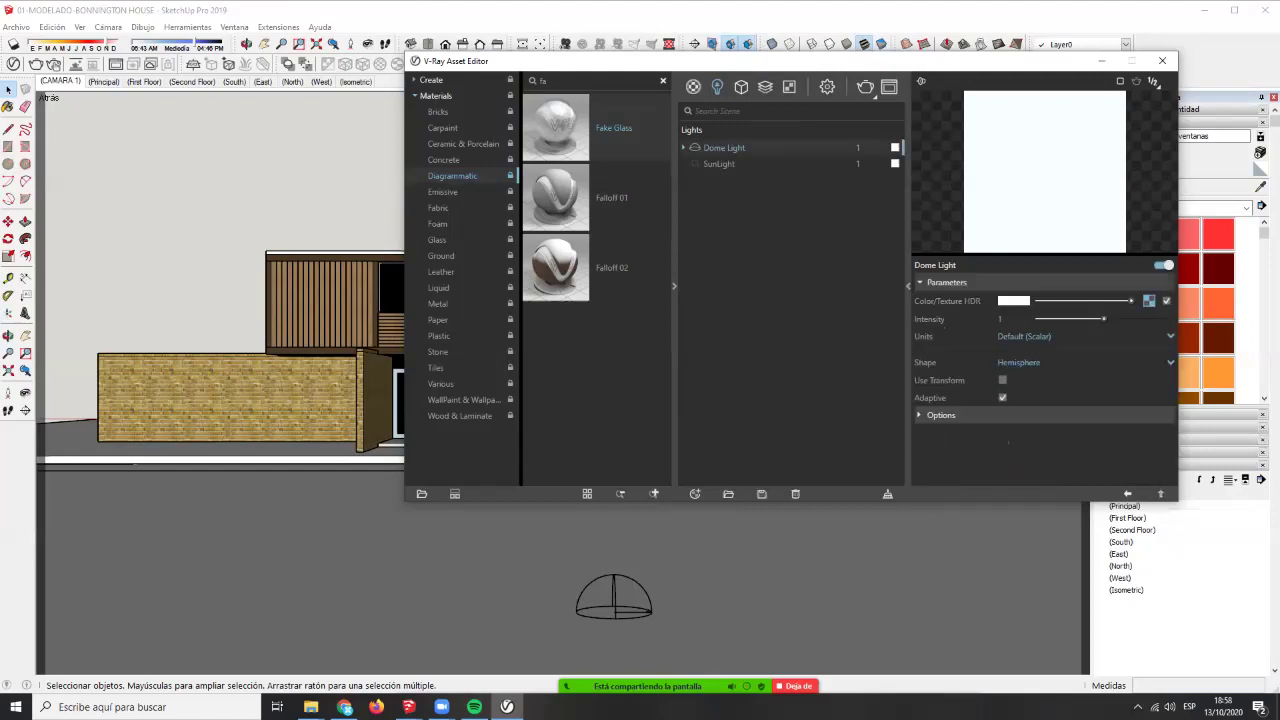
double_click(858, 147)
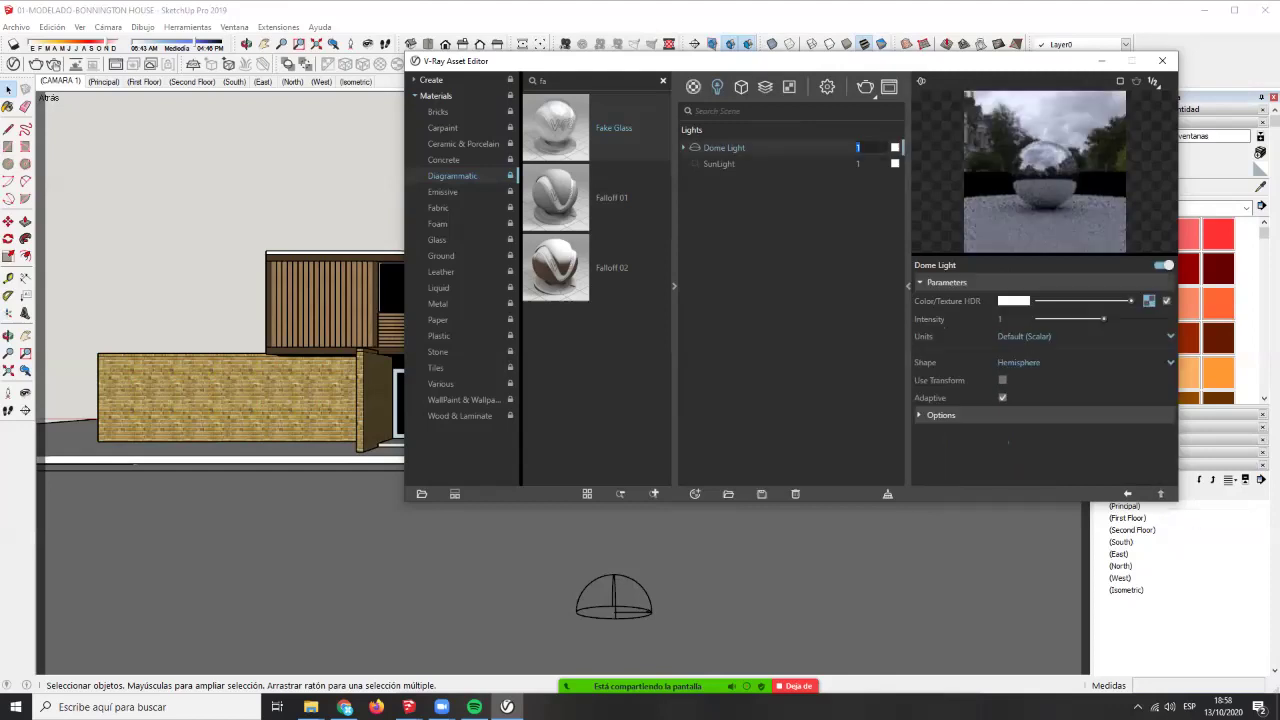
type("12")
key("Return")
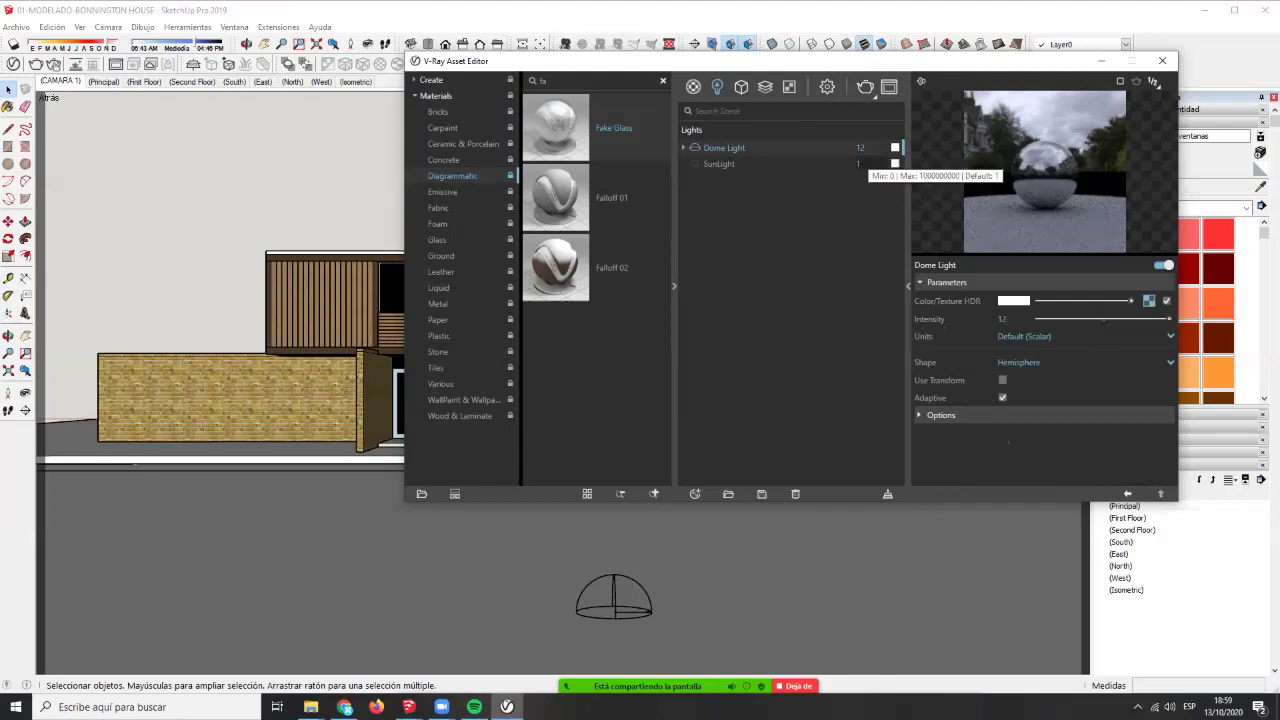
left_click(866, 148)
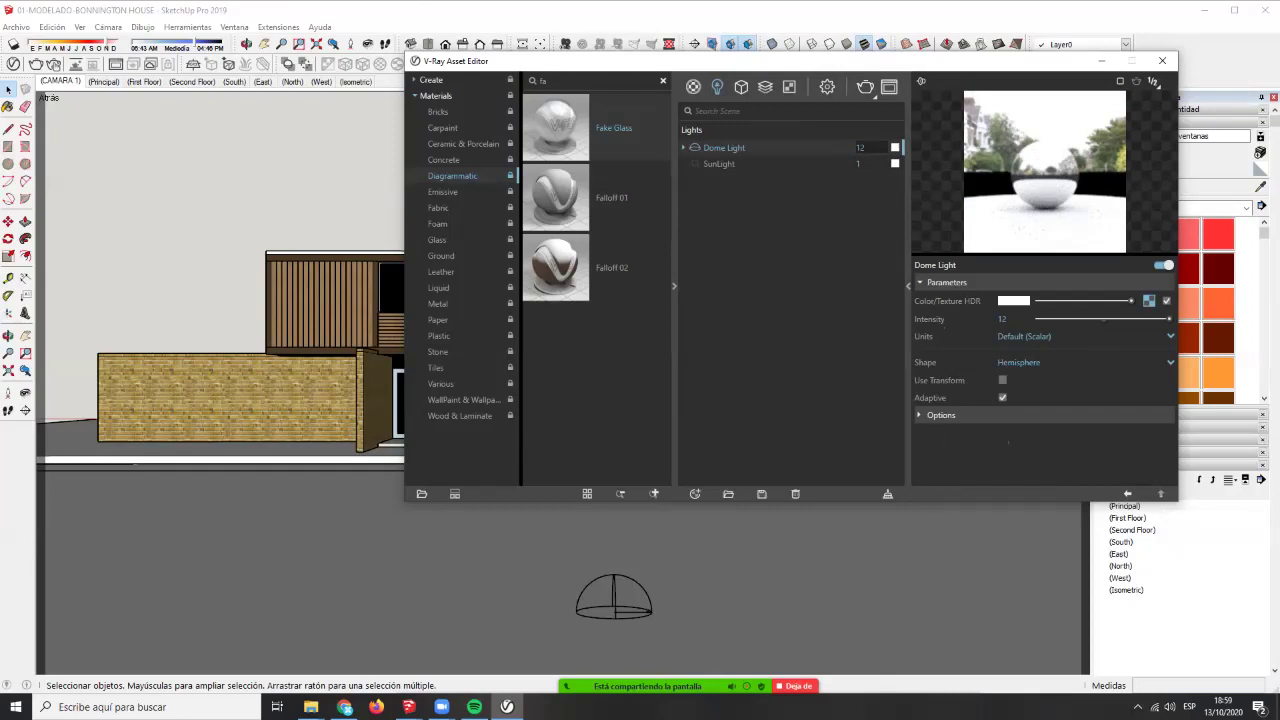
left_click(865, 87)
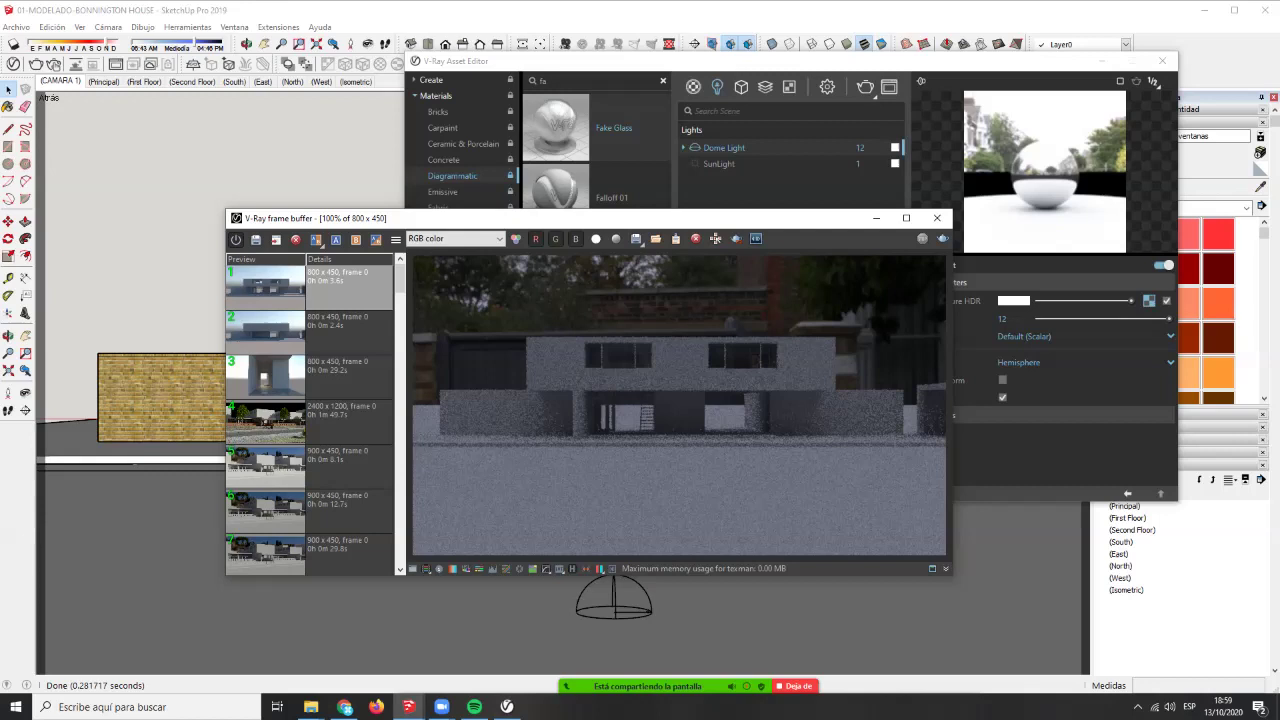
- Set the V-Ray camera's exposure value (EV) to 12 and render the view again
left_click(827, 87)
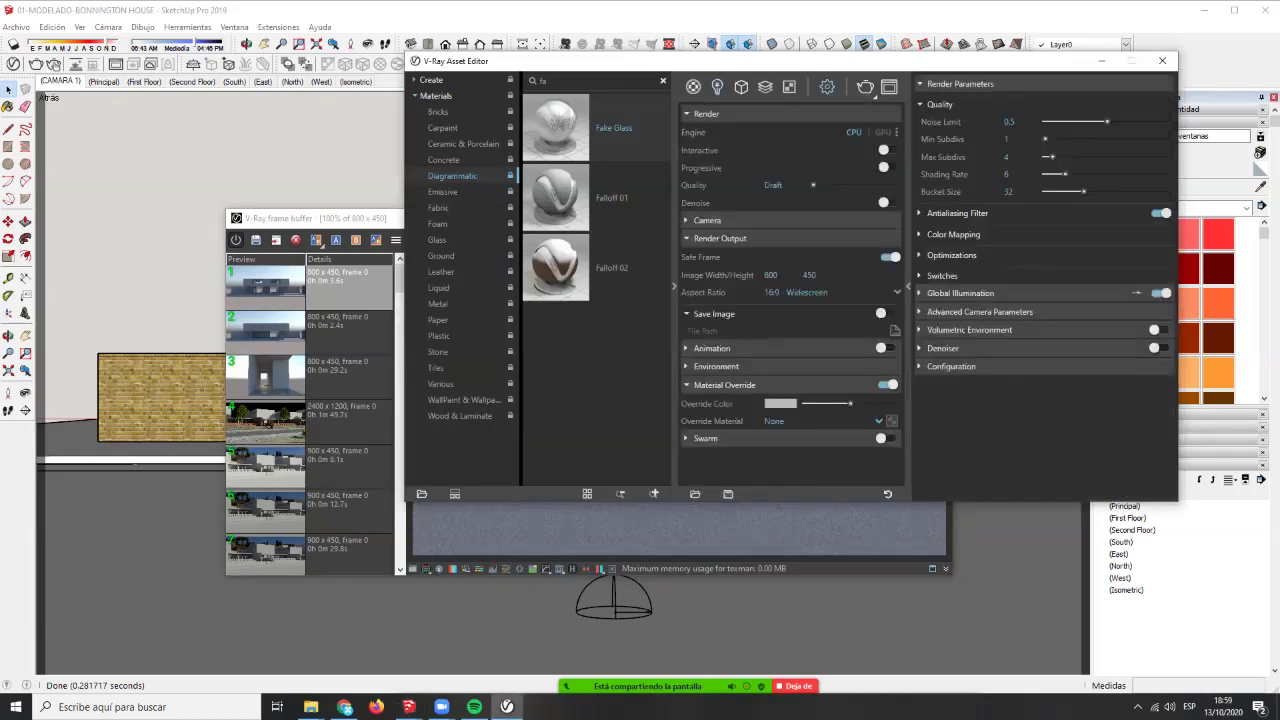
left_click(707, 220)
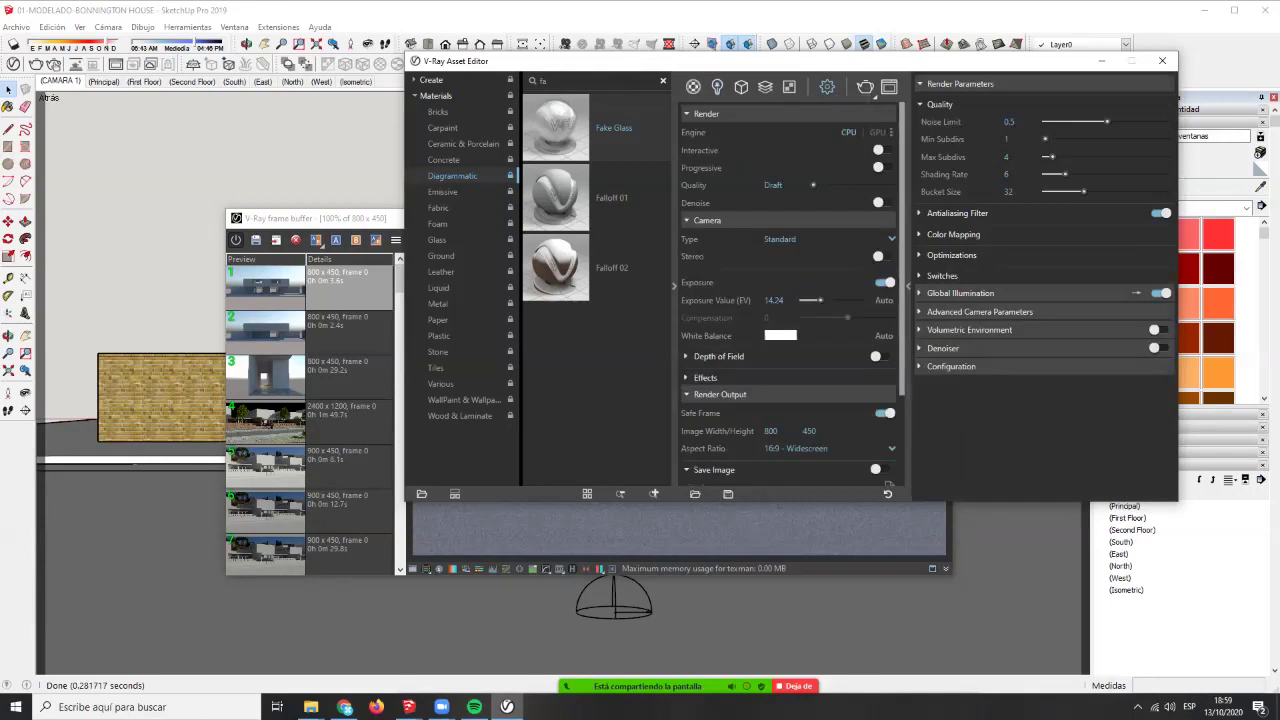
left_click(706, 114)
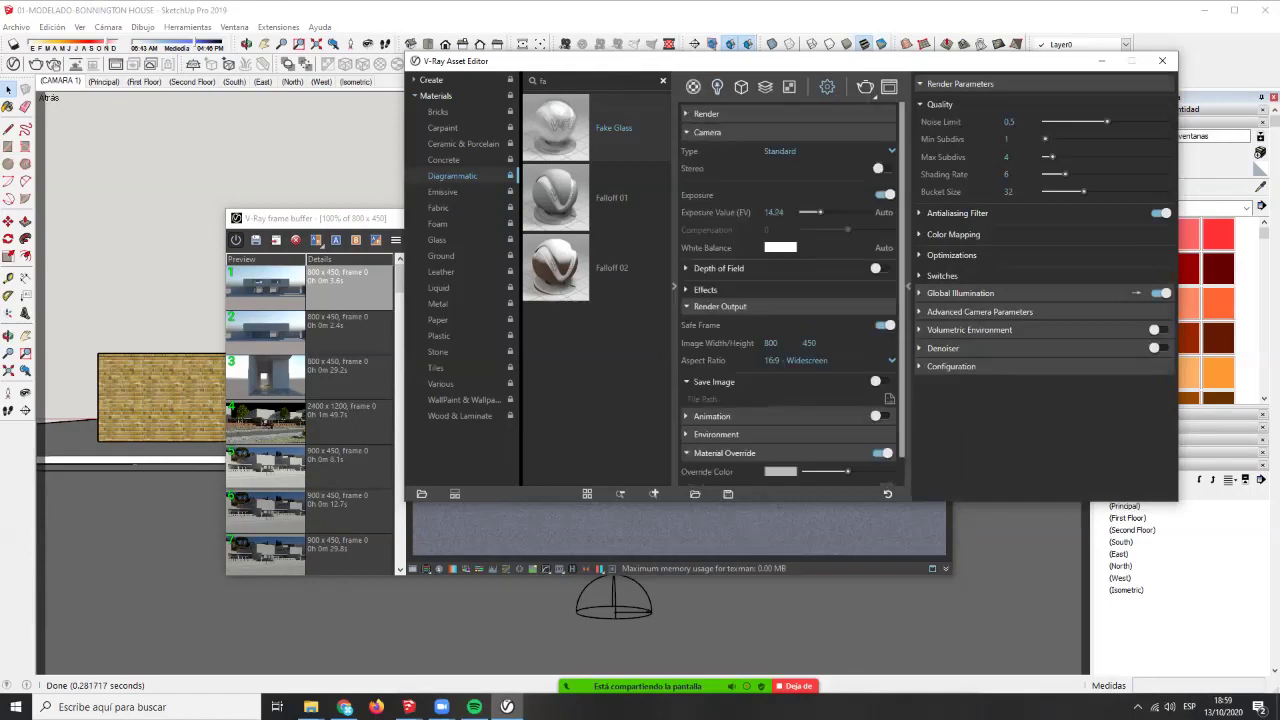
left_click_drag(785, 212, 764, 212)
left_click(316, 218)
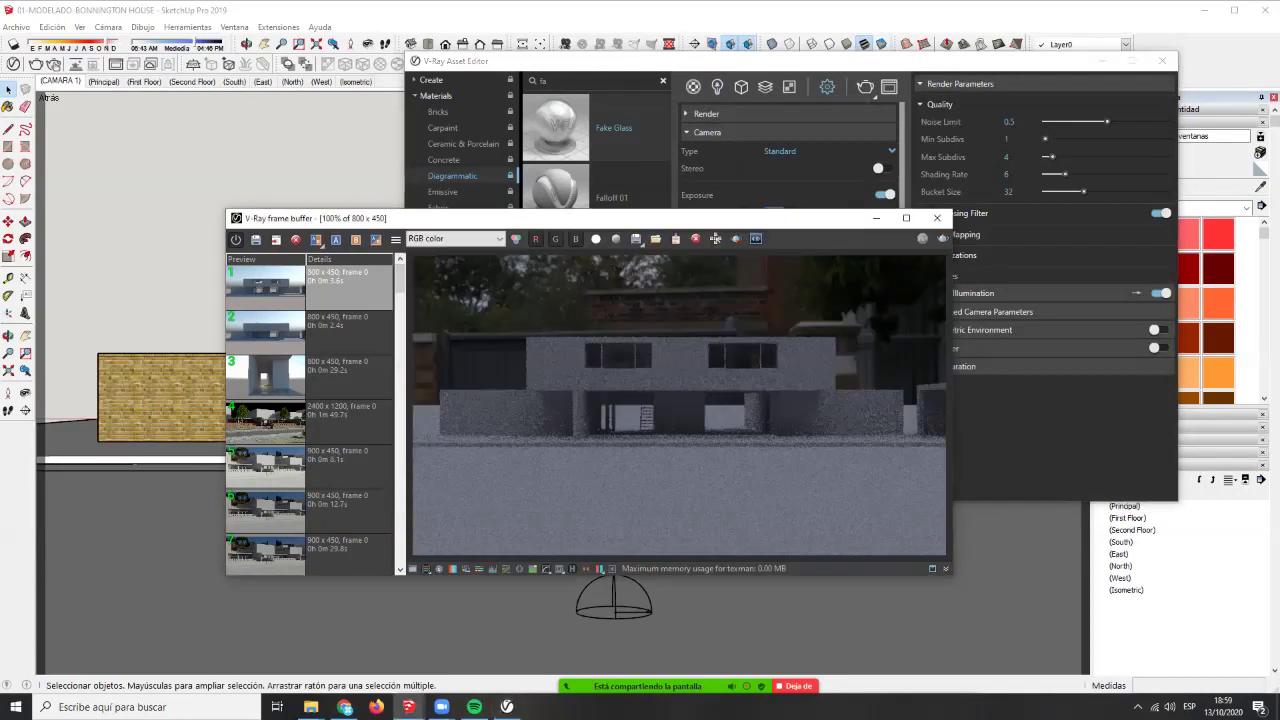
key("alt+Tab")
type("12")
key("Return")
left_click(316, 218)
left_click(942, 238)
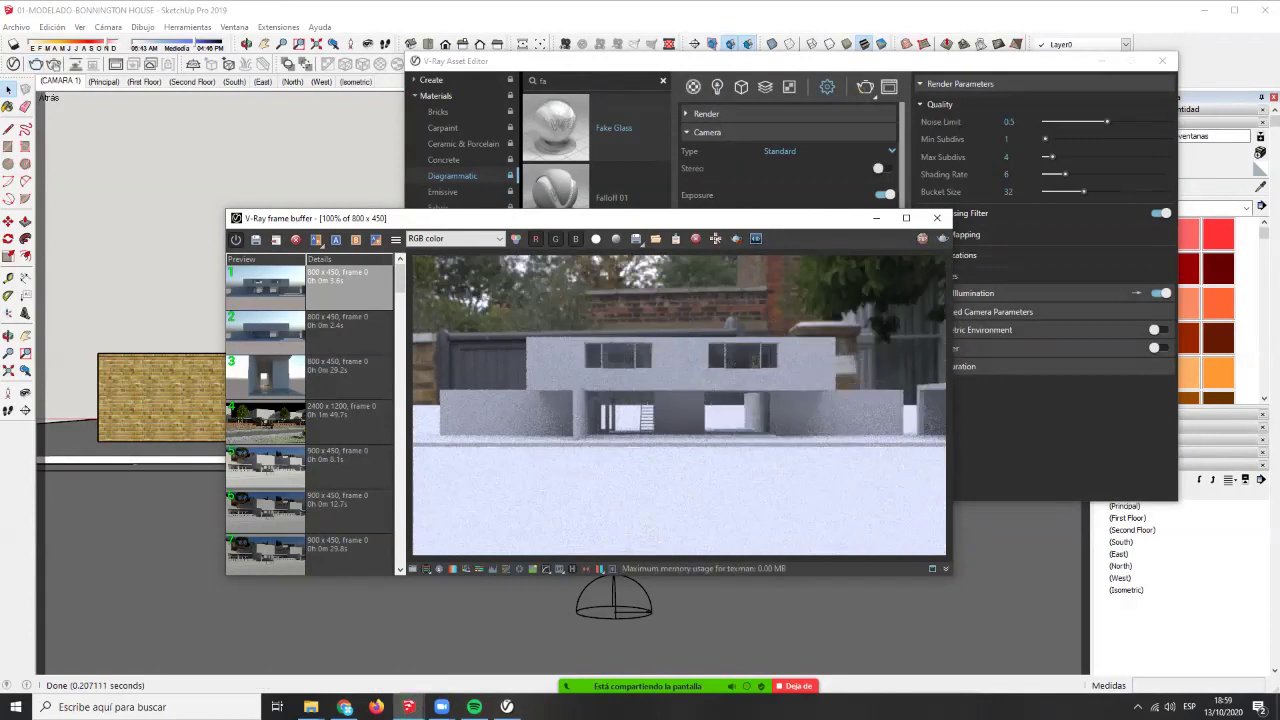
- Lower the camera's exposure value (EV) to 11 and render the view again
key("alt+Tab")
left_click(776, 212)
key("BackSpace")
type("1")
key("Return")
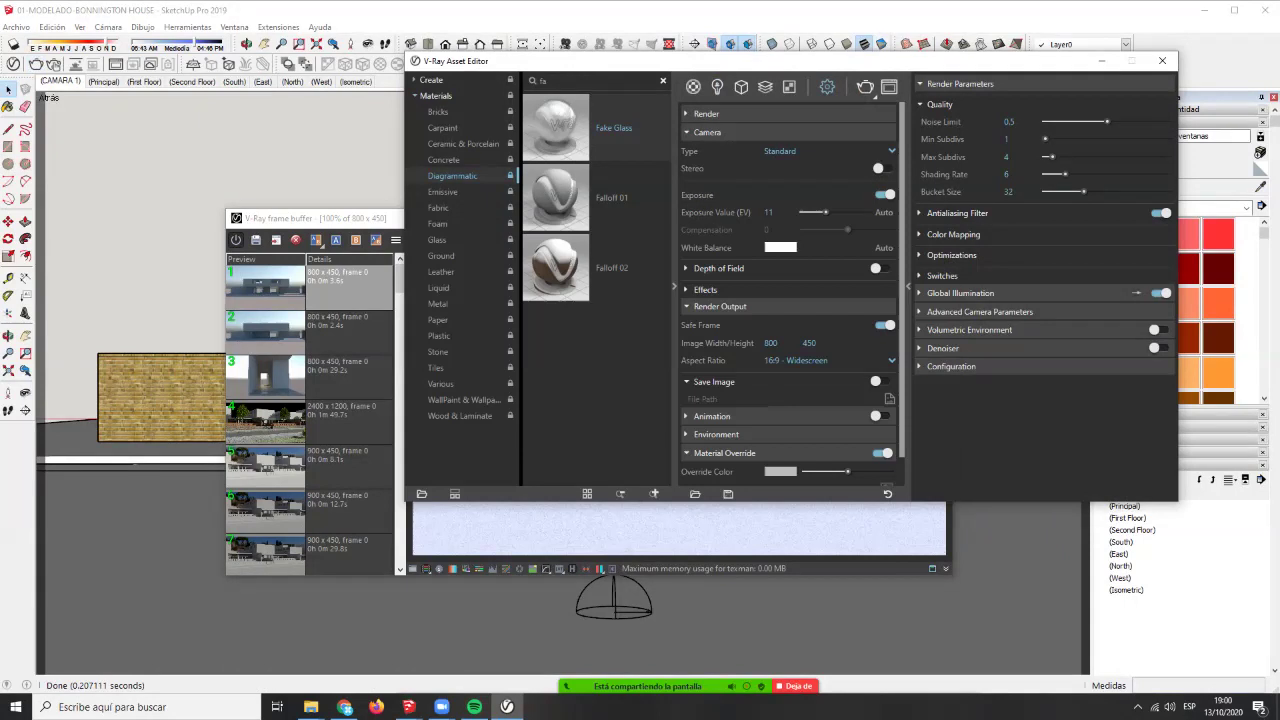
left_click(865, 86)
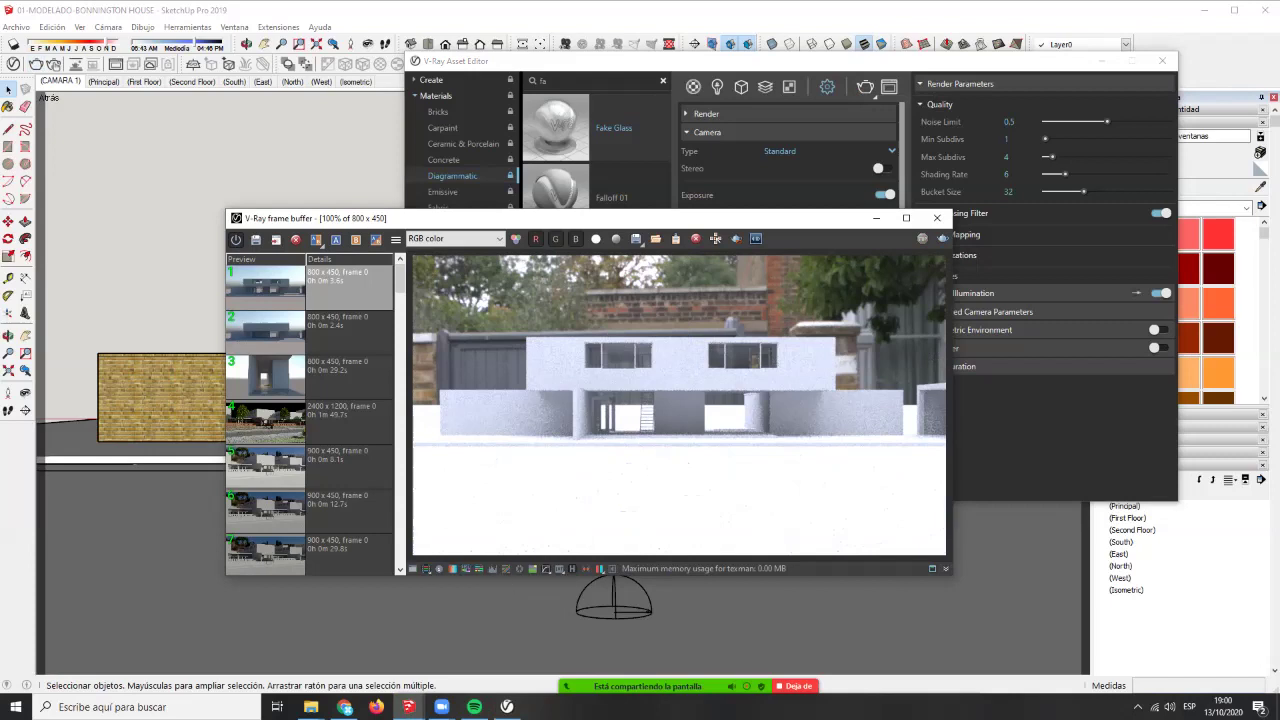
- Turn on the clamped-colours display in the frame buffer, and re-render with the camera's exposure value (EV) set to 12
left_click(426, 569)
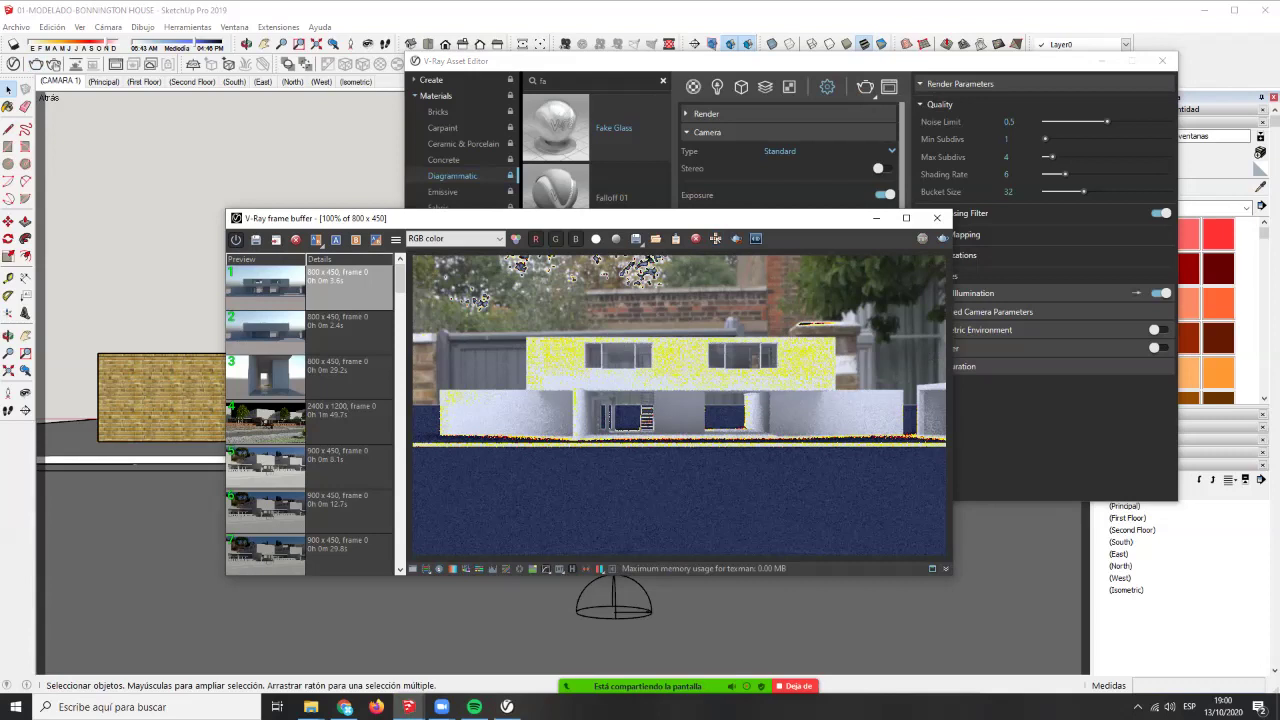
key("alt+Tab")
double_click(770, 212)
type("12")
key("Return")
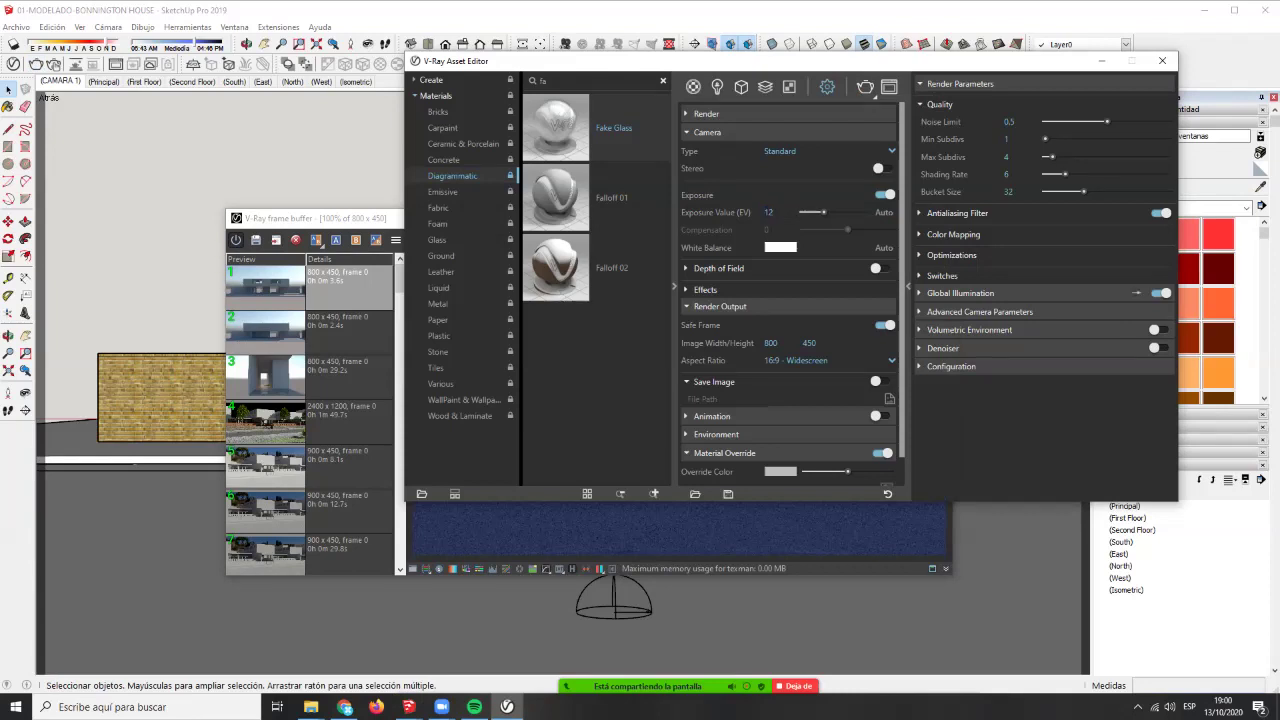
left_click(865, 87)
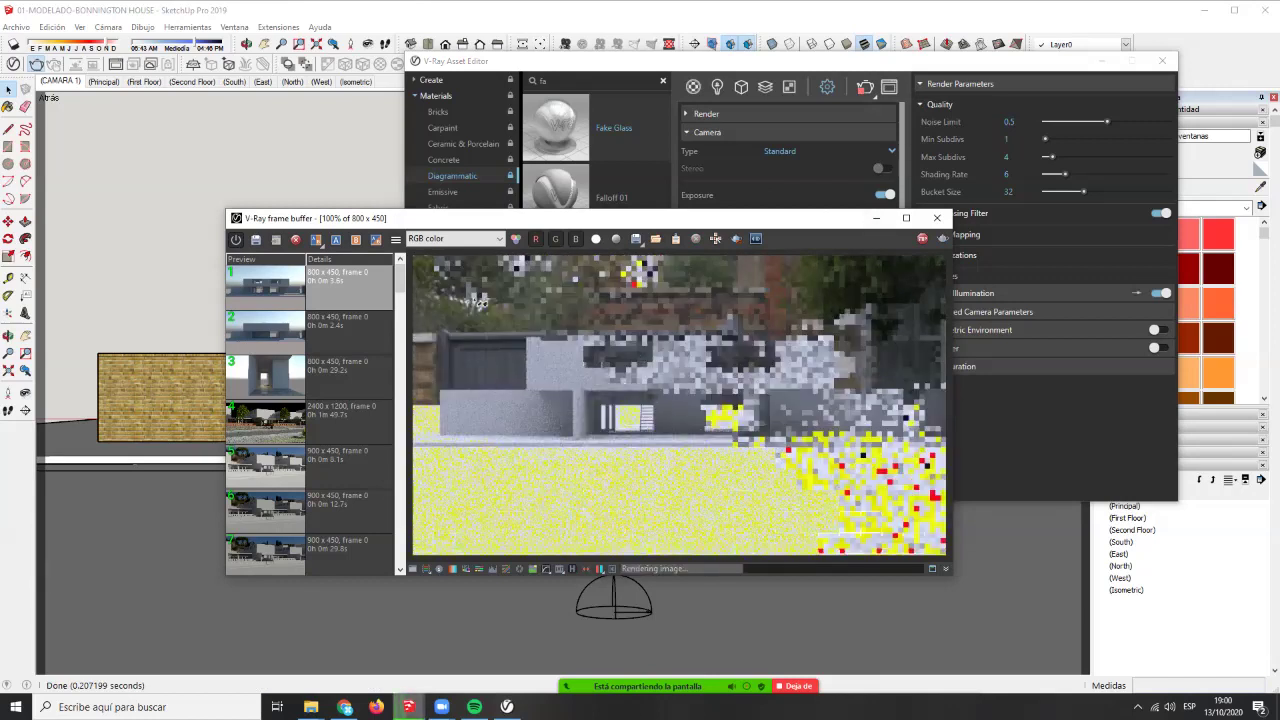
left_click_drag(662, 220, 564, 182)
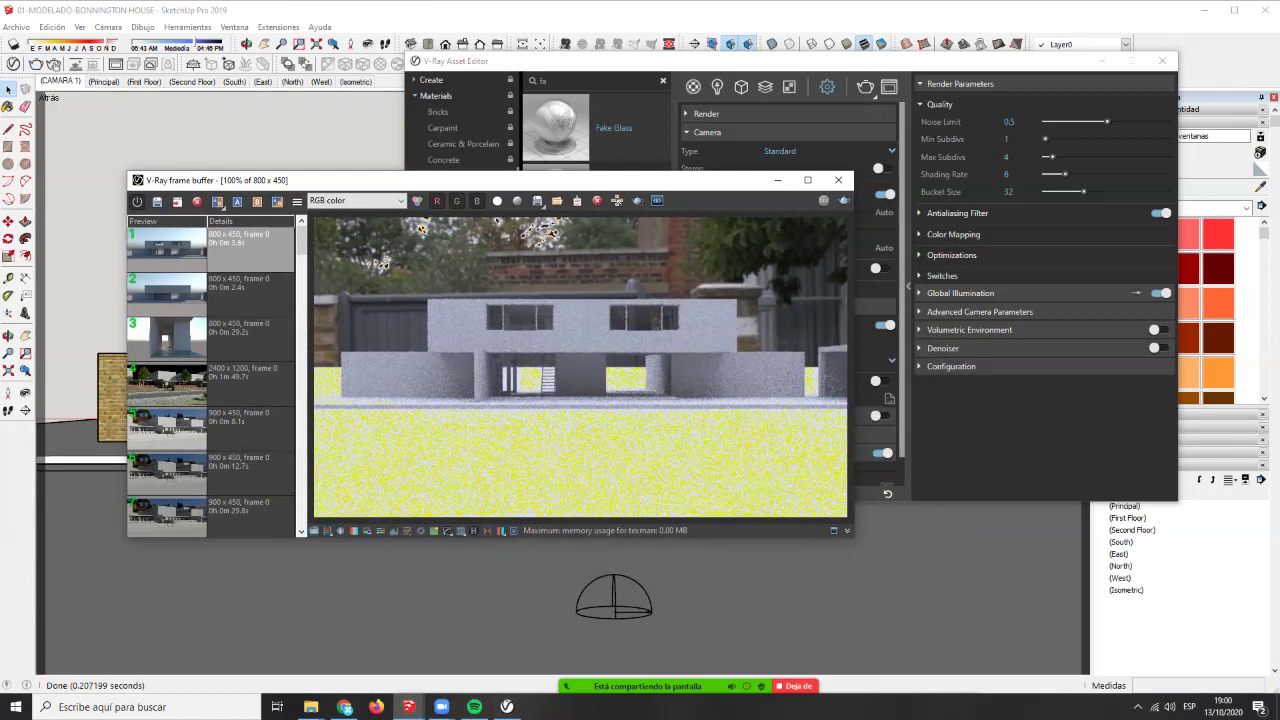
- Enable the frame buffer's Exposure correction and lower its Highlight Burn to about 0.81
left_click(314, 530)
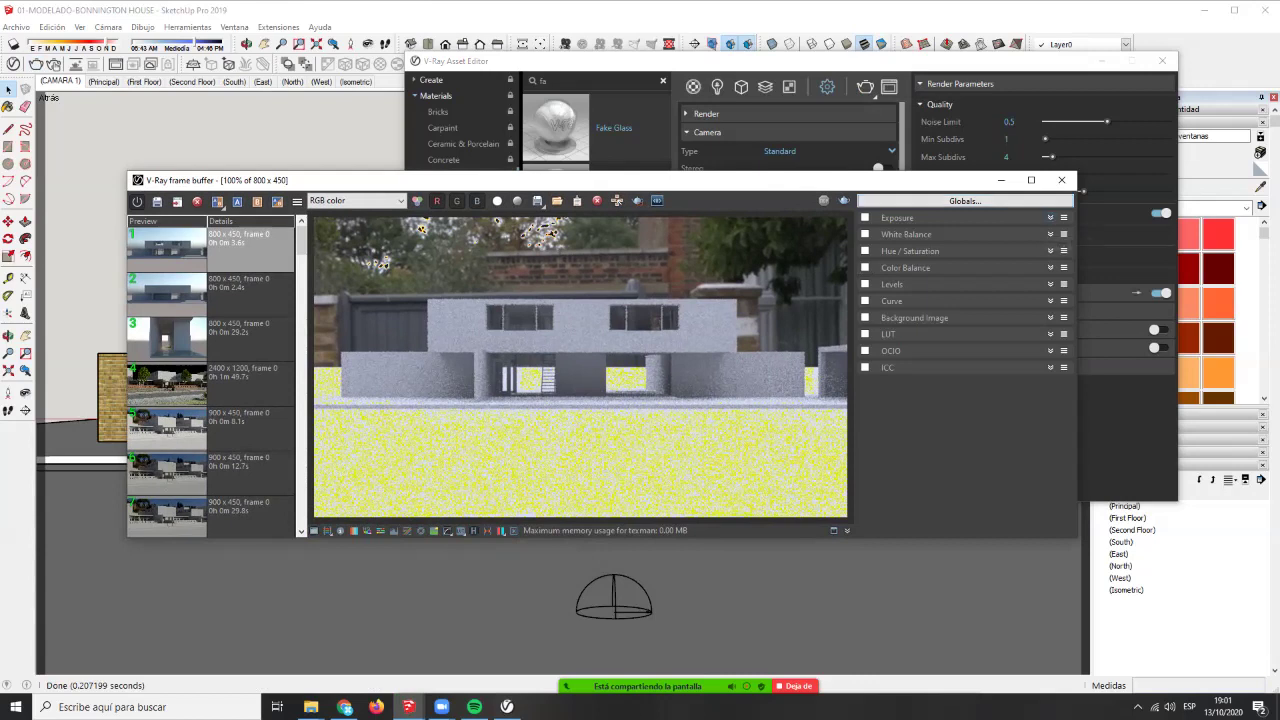
left_click(865, 217)
left_click(1050, 217)
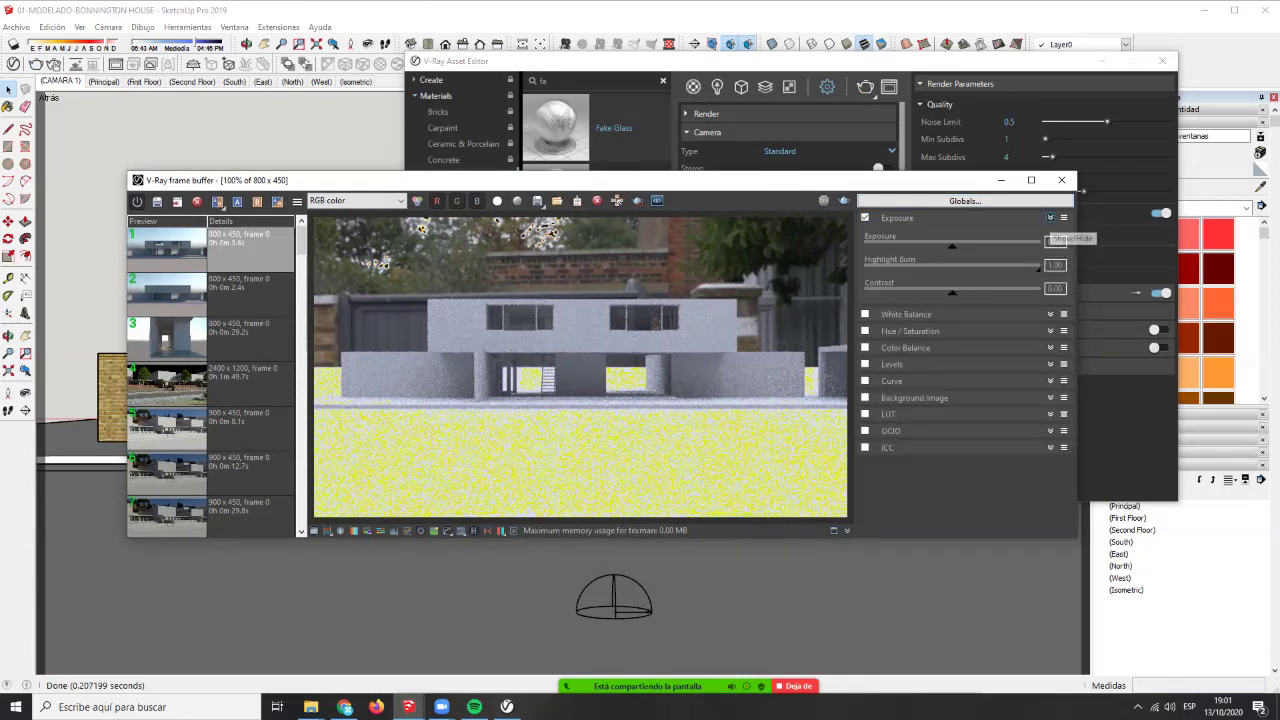
left_click_drag(1036, 269, 1015, 269)
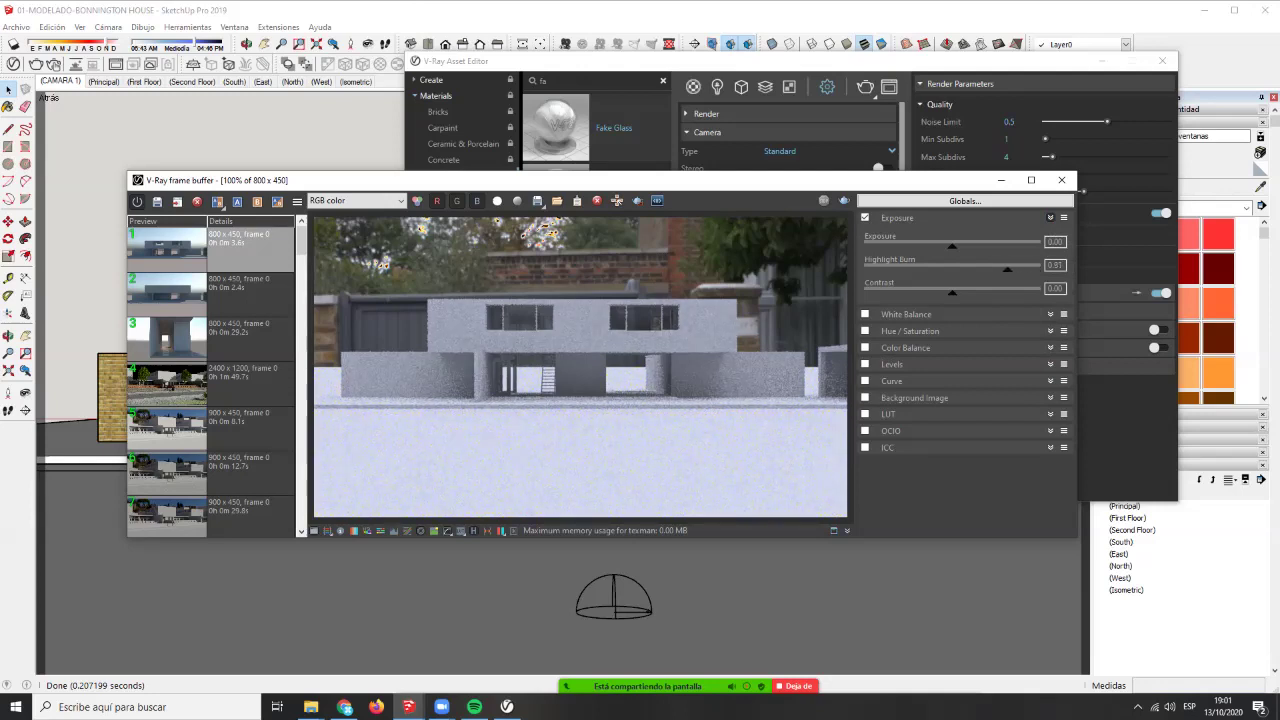
- Raise the V-Ray render quality to Medium and render the view again
left_click(850, 62)
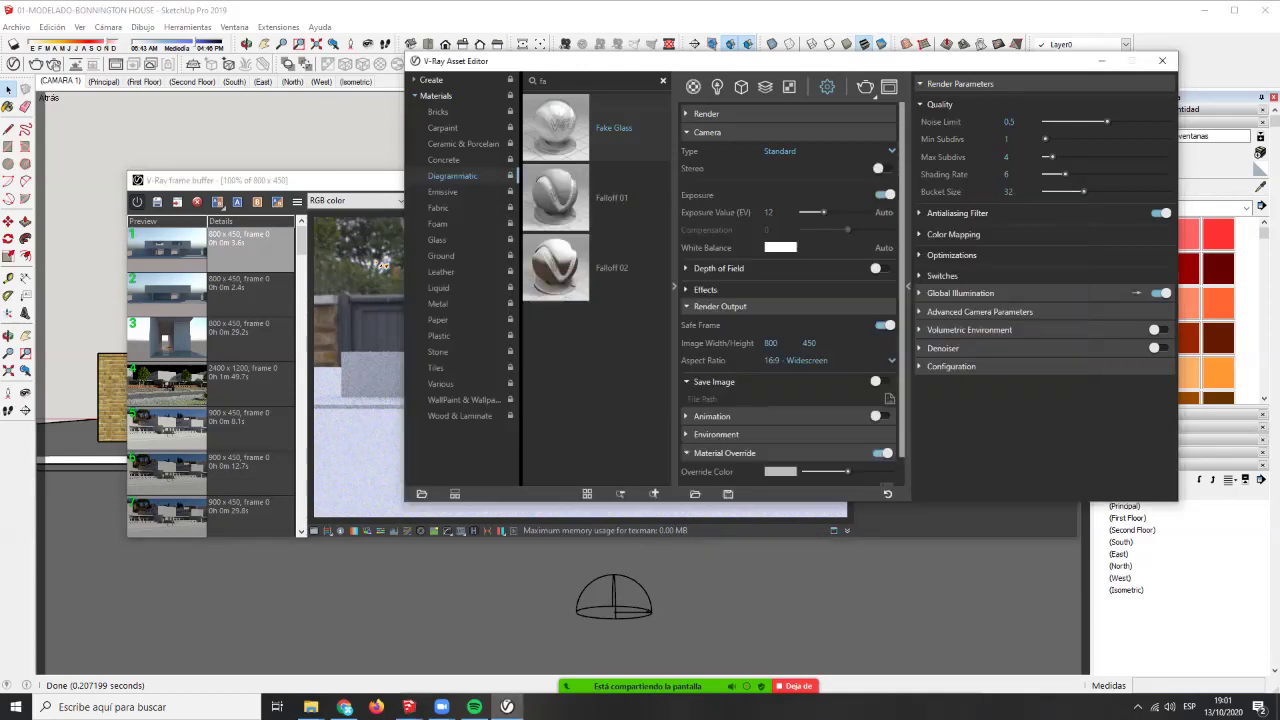
left_click(706, 114)
left_click(851, 185)
left_click(865, 87)
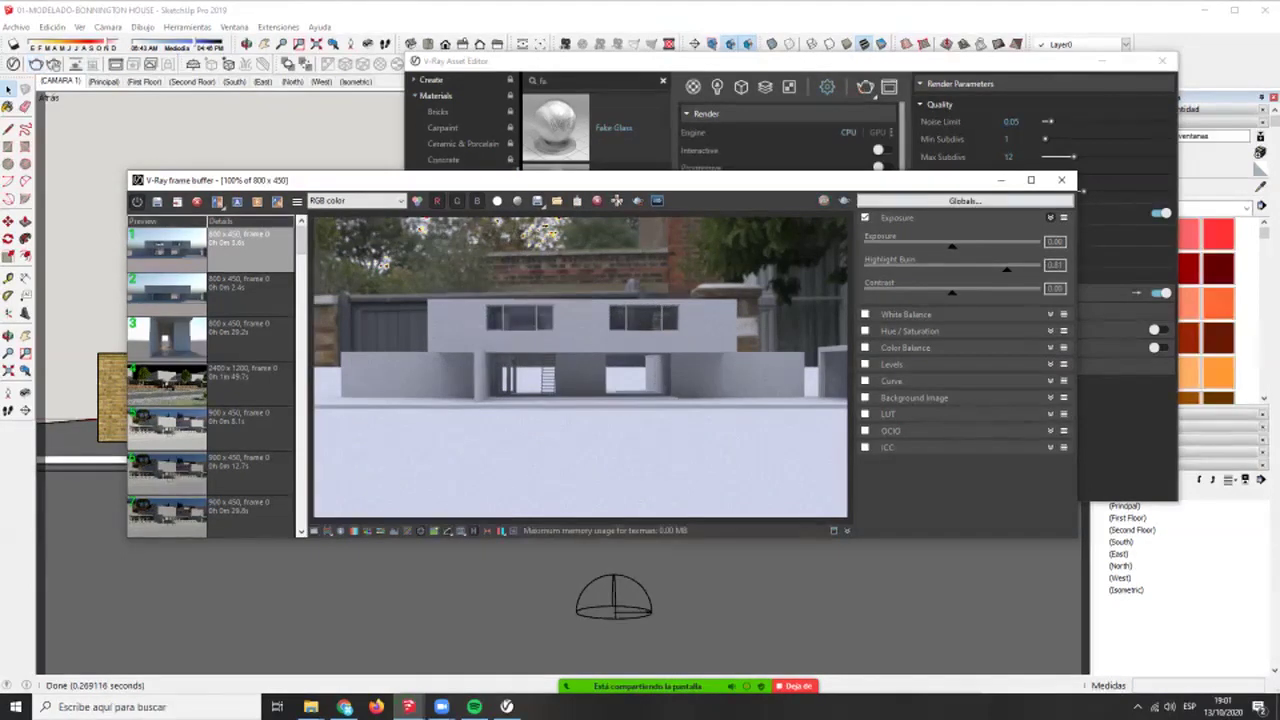
- Inspect the render's Reflection channel up close and return the frame buffer to RGB color
left_click(356, 201)
left_click(330, 234)
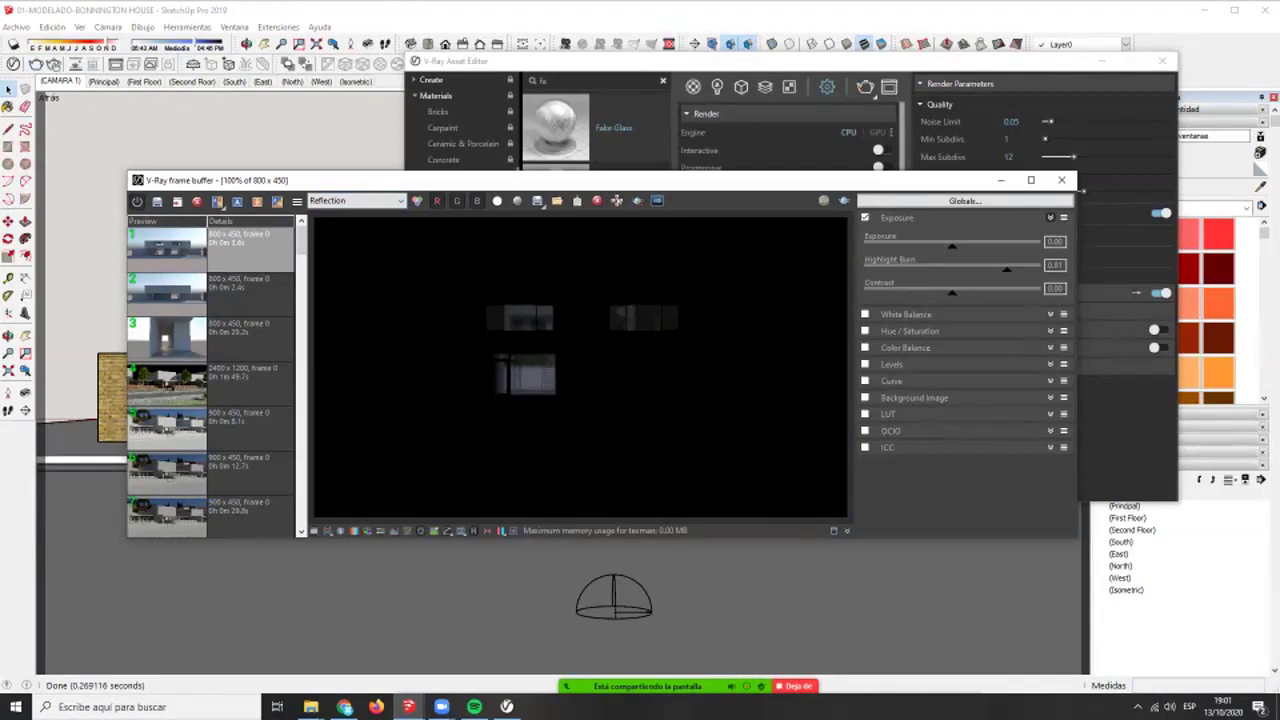
scroll(510, 391, "up", 1)
scroll(560, 358, "down", 1)
scroll(562, 356, "up", 1)
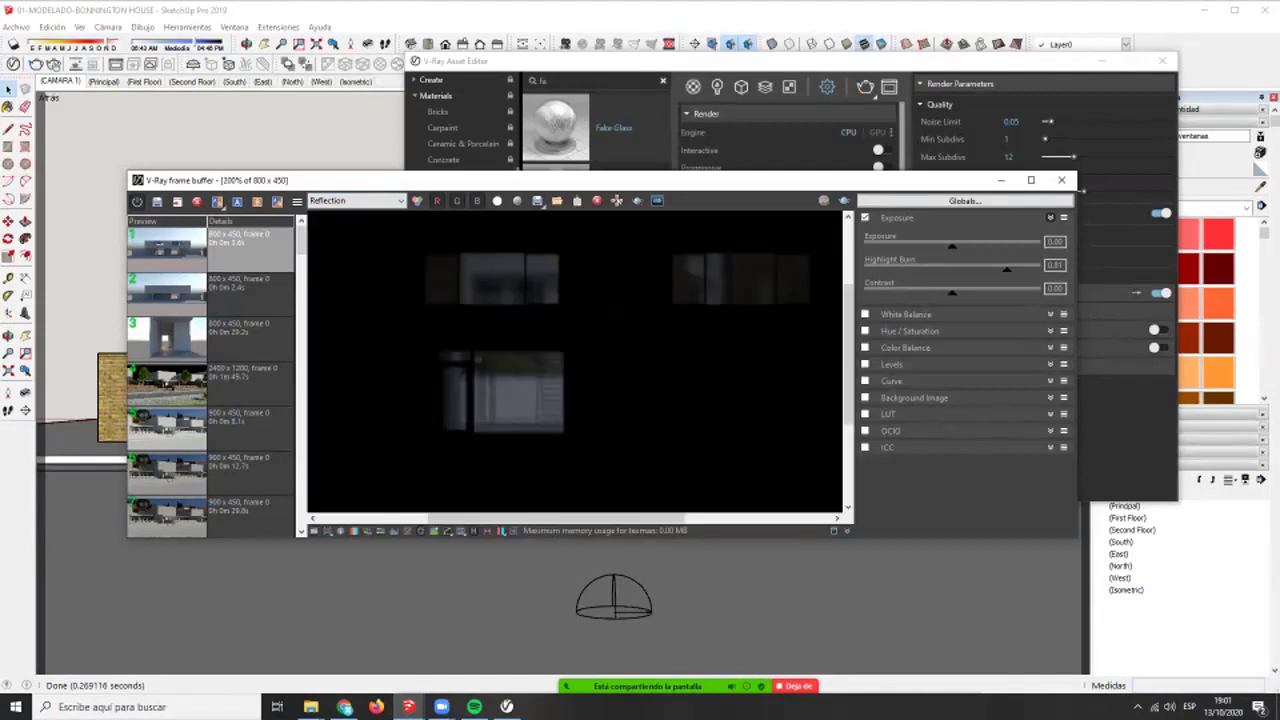
scroll(550, 355, "down", 1)
left_click(355, 200)
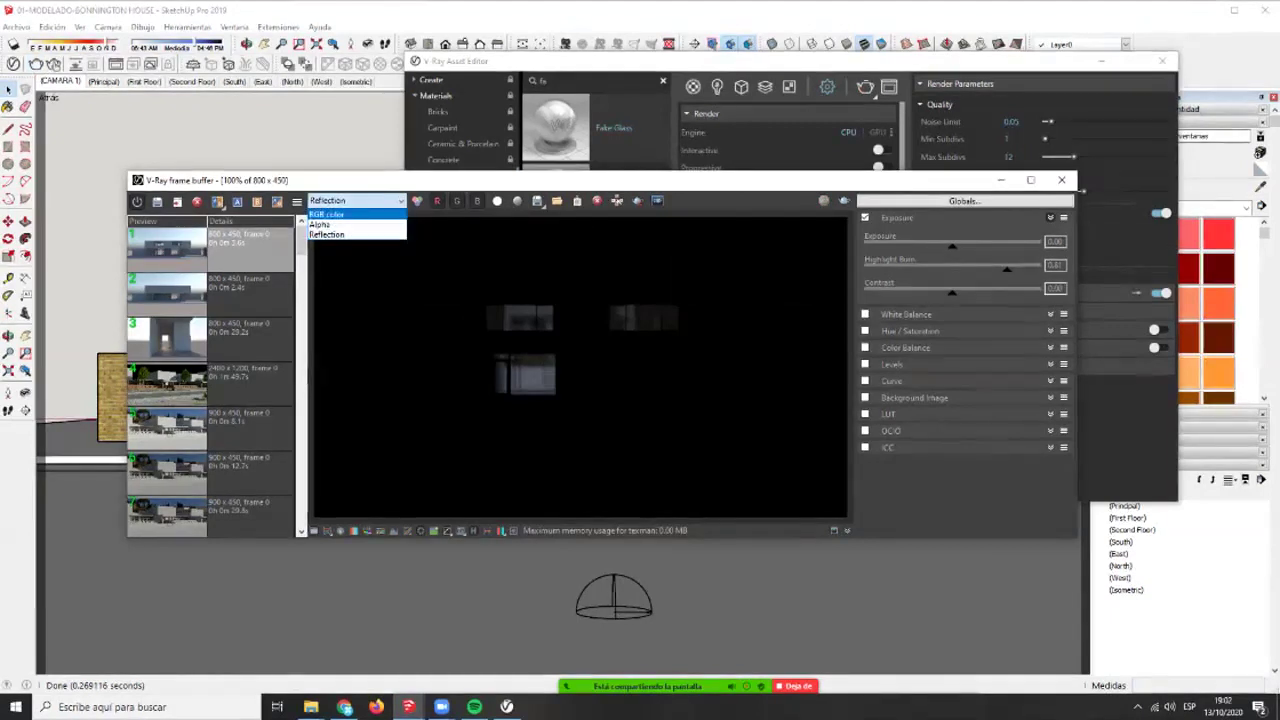
left_click(335, 210)
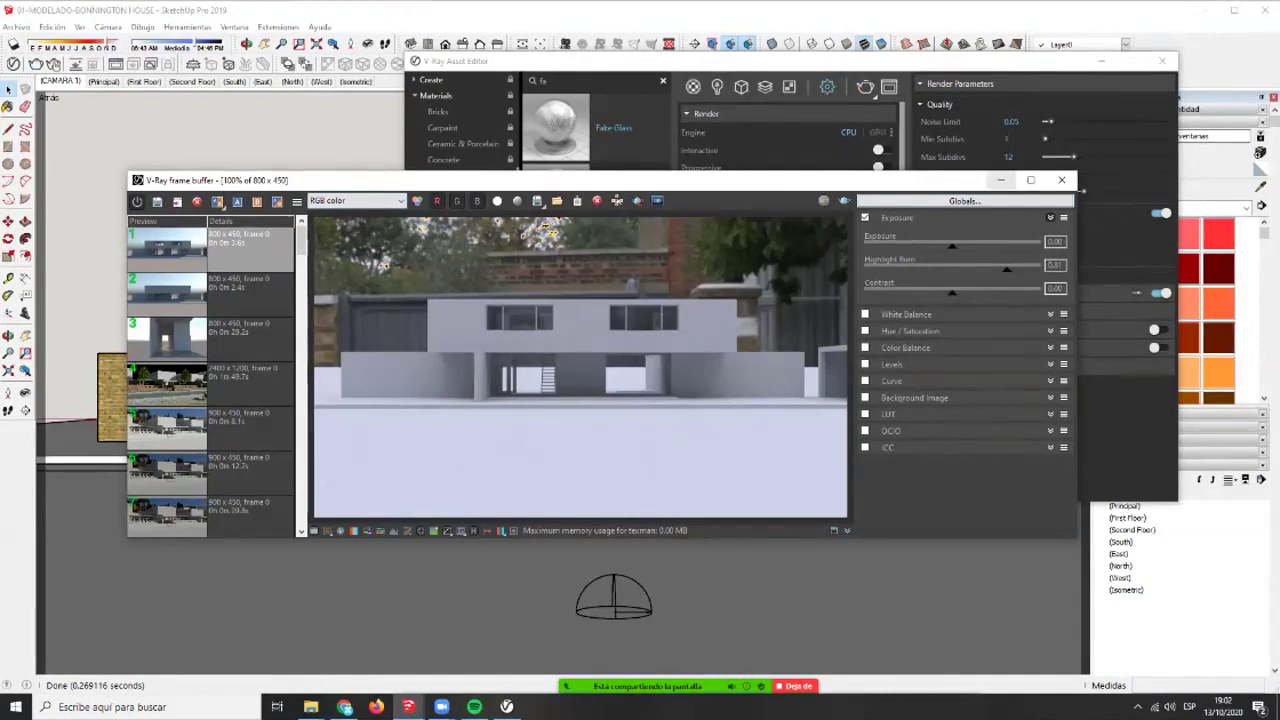
left_click(356, 201)
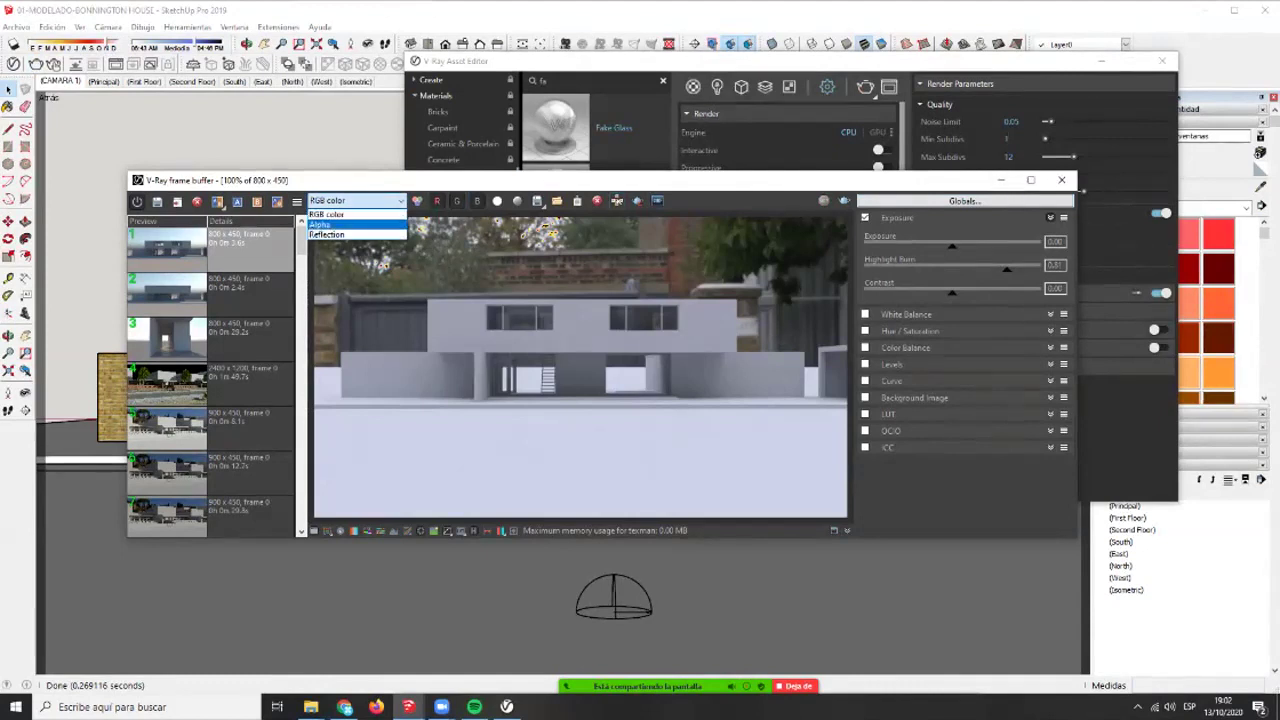
left_click(345, 214)
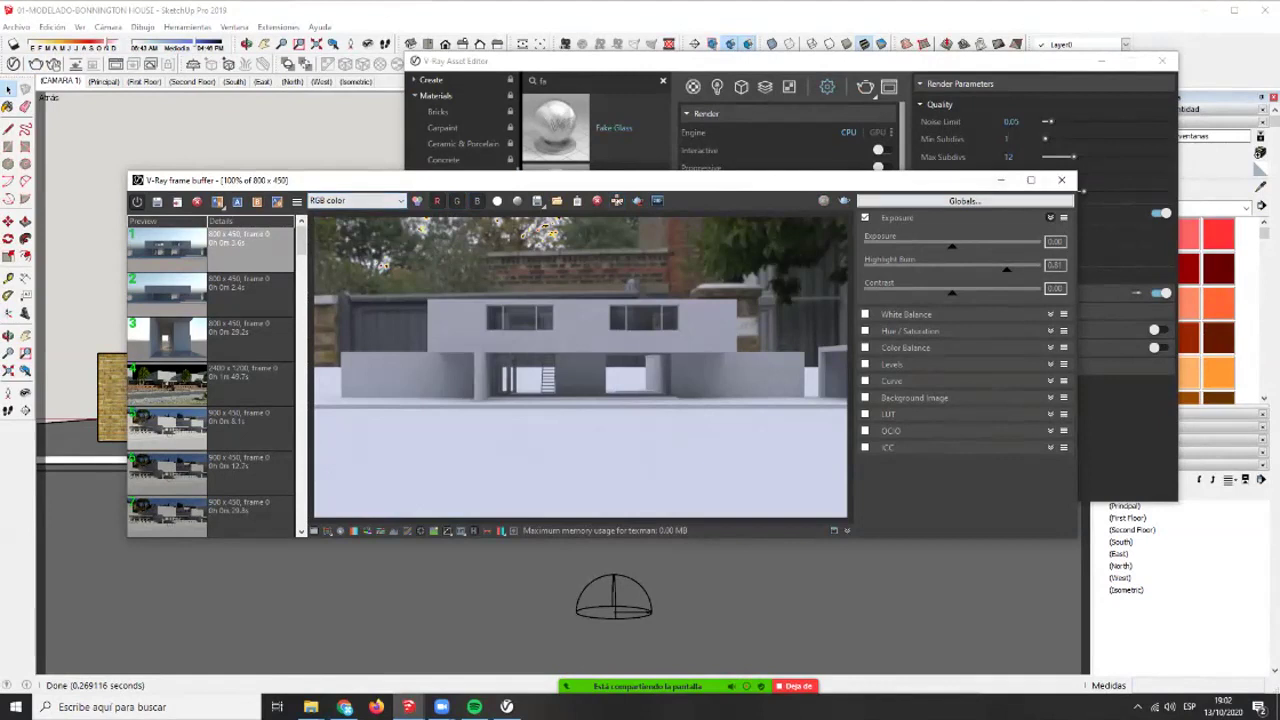
- Collapse the Exposure correction settings, and hide and reshow the frame buffer's corrections controls
left_click(1050, 218)
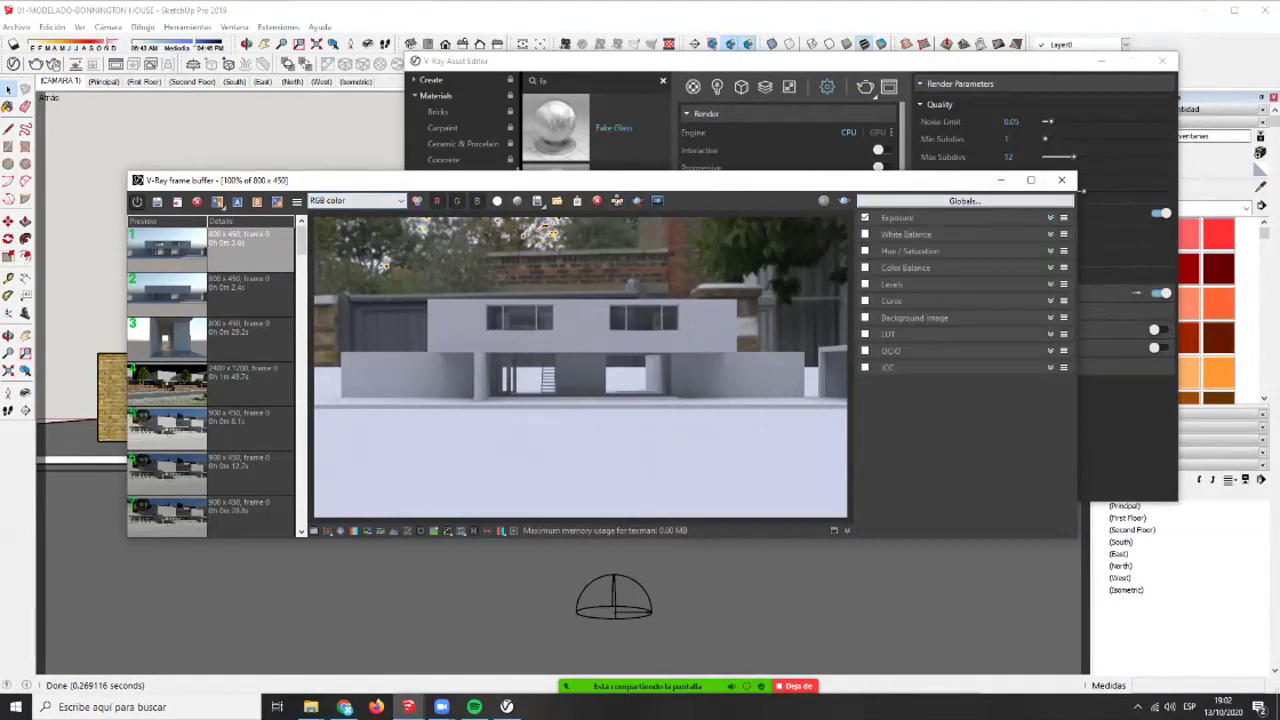
left_click(318, 531)
left_click(318, 531)
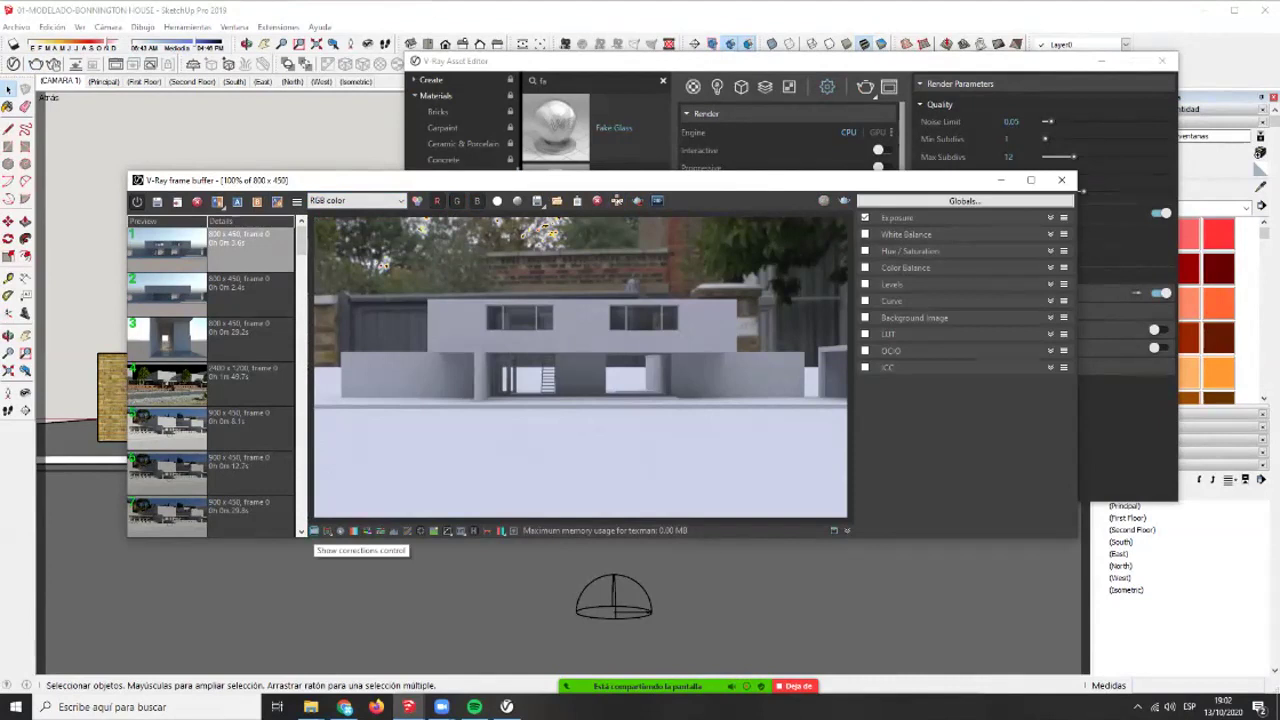
left_click(318, 531)
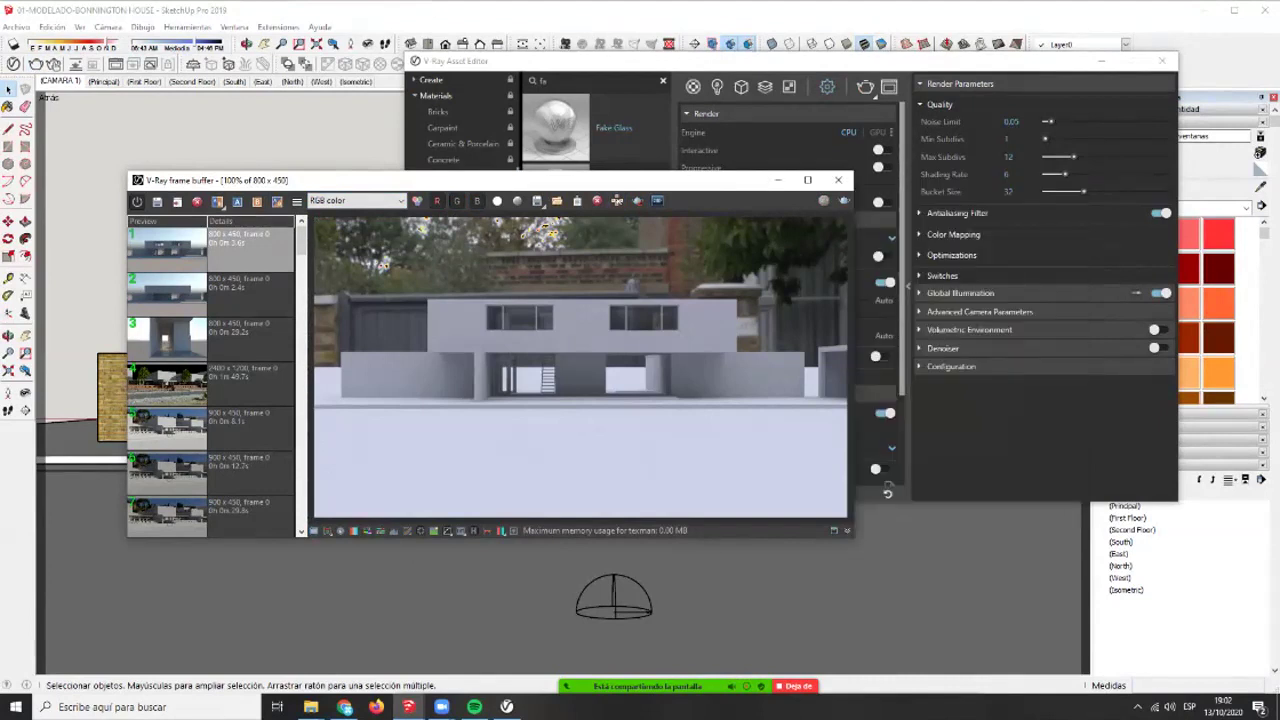
left_click(318, 531)
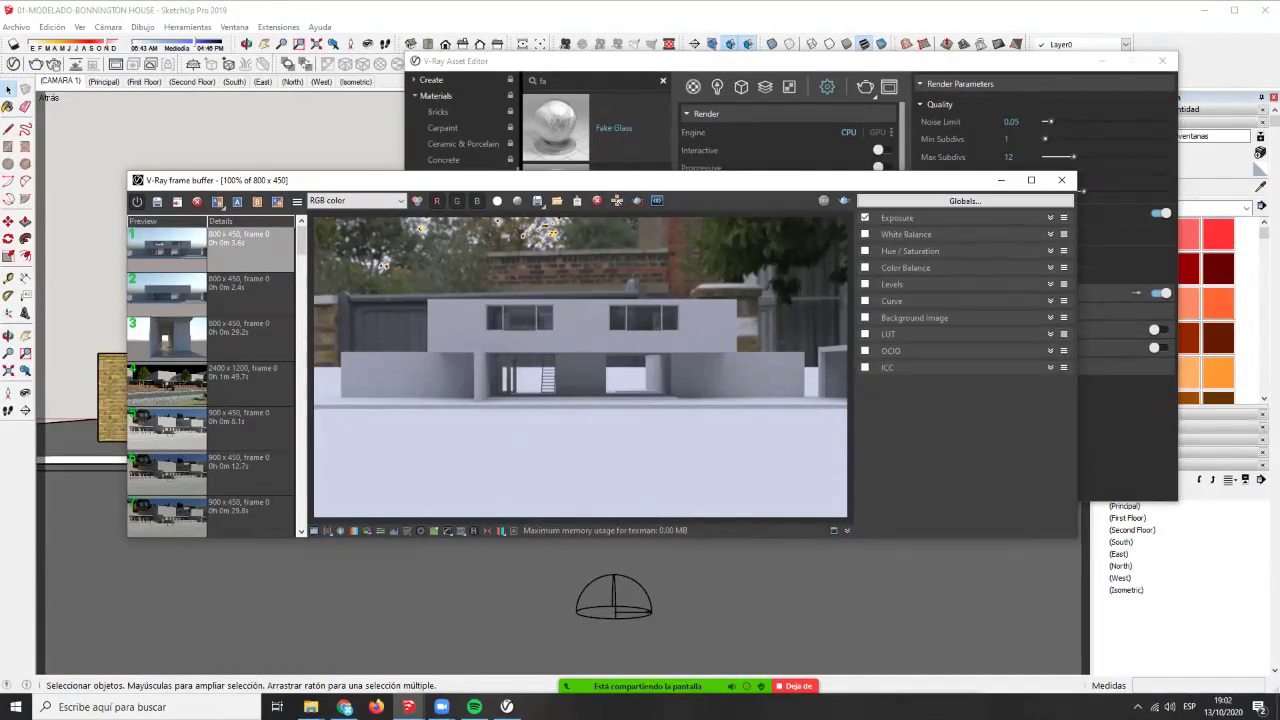
- Save the current render to the frame buffer history and browse the first three history entries
left_click(157, 202)
double_click(250, 338)
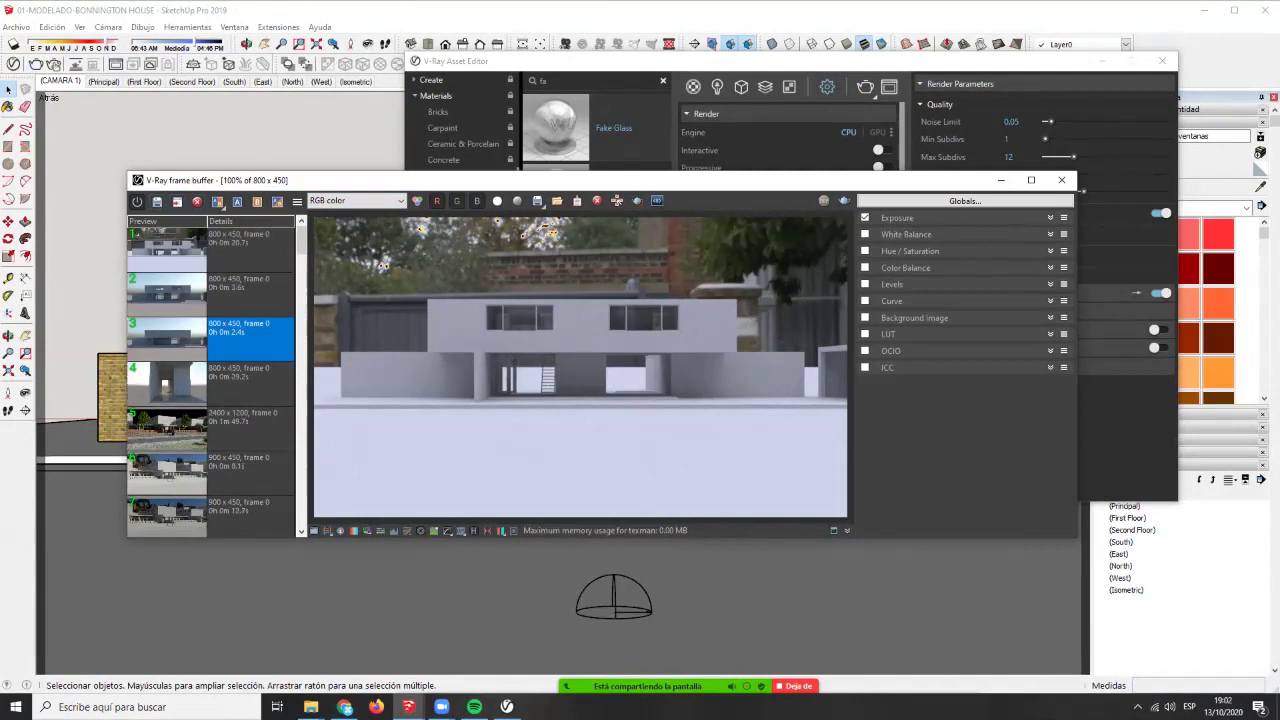
double_click(250, 250)
left_click(250, 339)
double_click(250, 294)
left_click(250, 250)
double_click(250, 339)
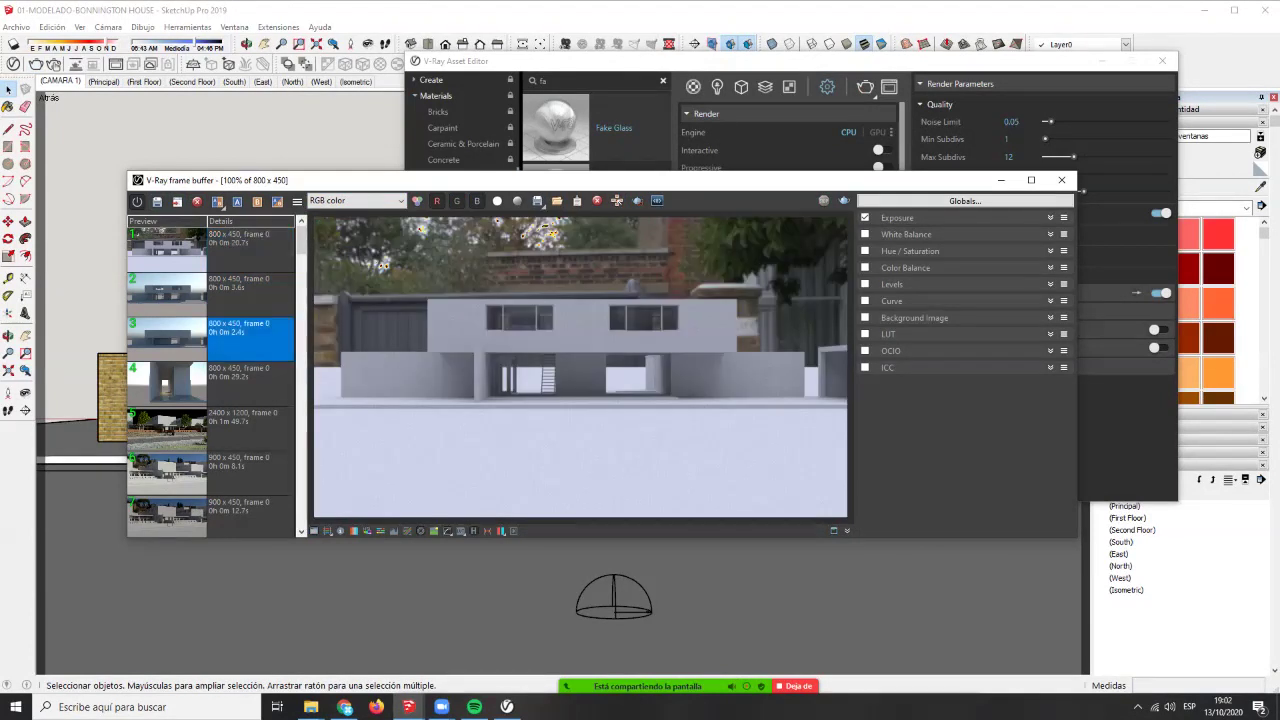
double_click(250, 294)
left_click(250, 250)
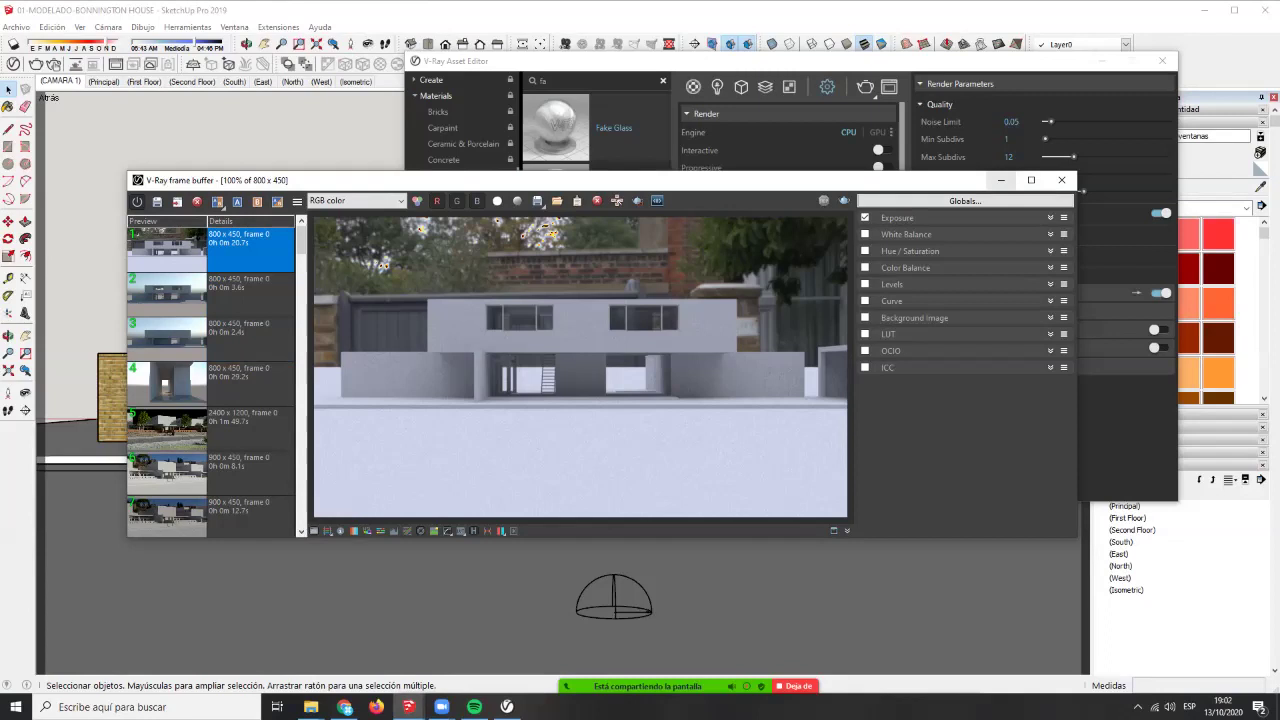
- Minimize and reopen the frame buffer, and set the V-Ray render quality to Draft
left_click(1001, 180)
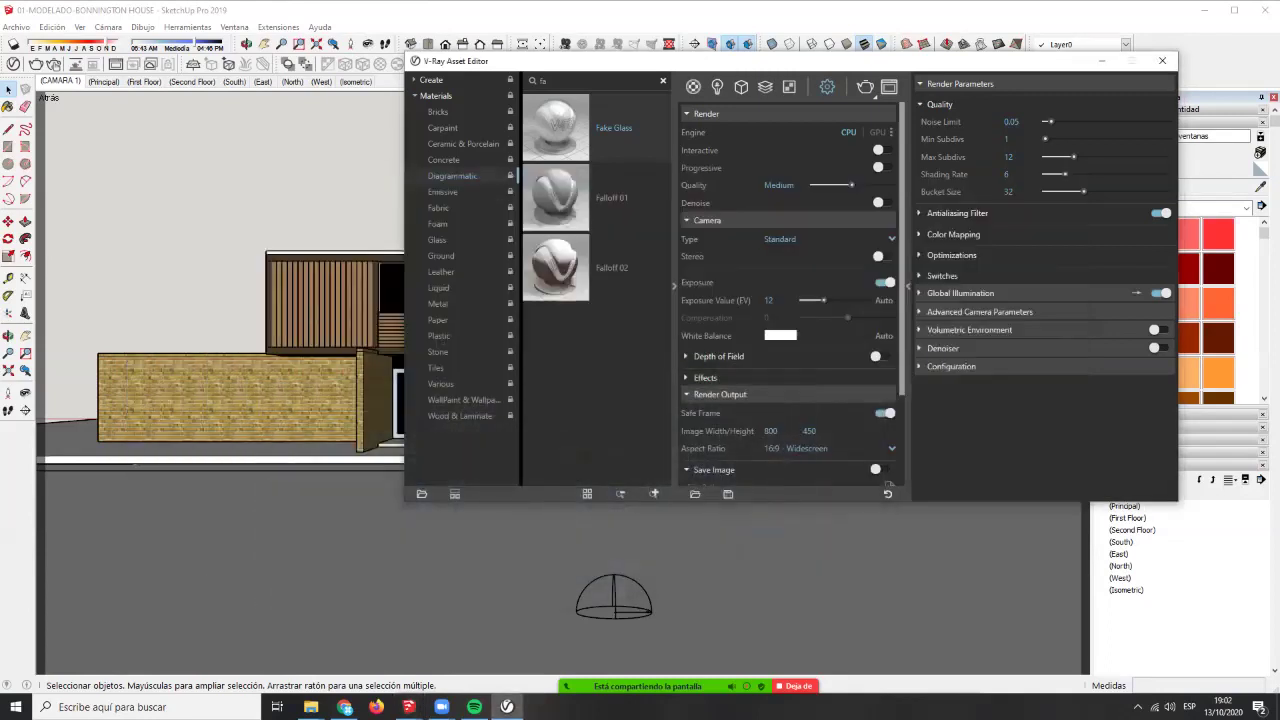
left_click(889, 87)
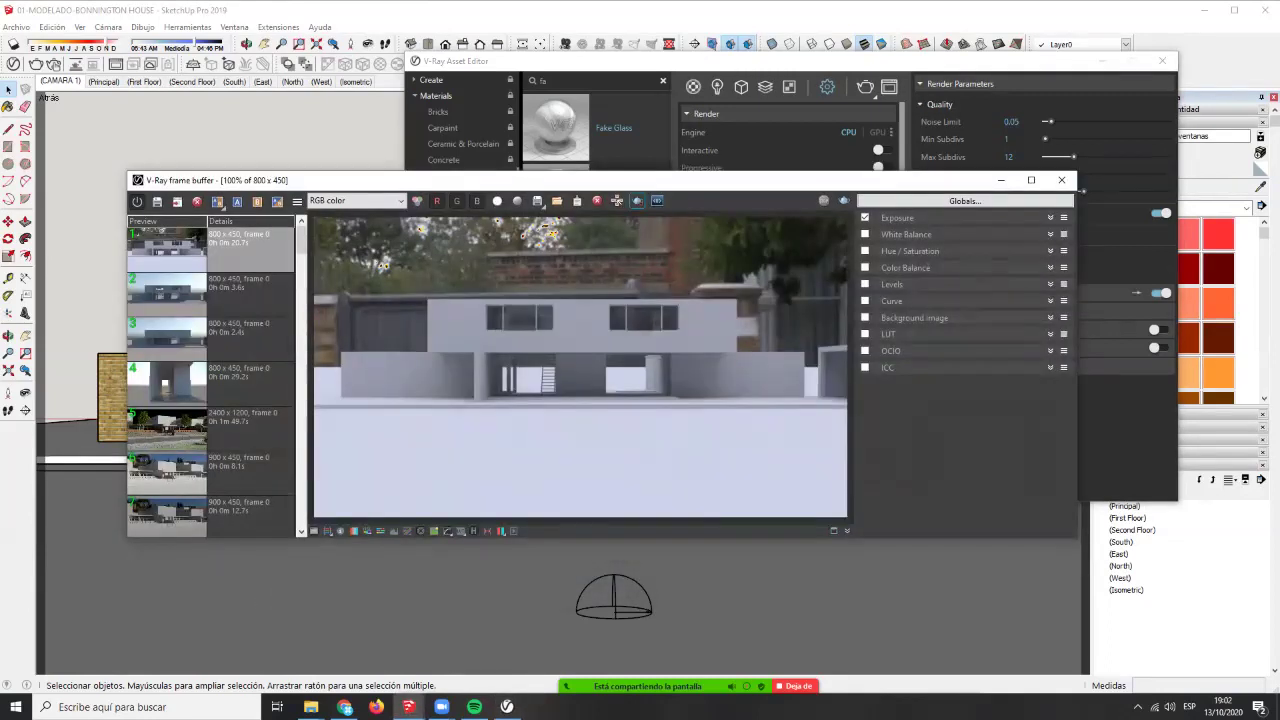
left_click(640, 61)
left_click_drag(852, 185, 813, 185)
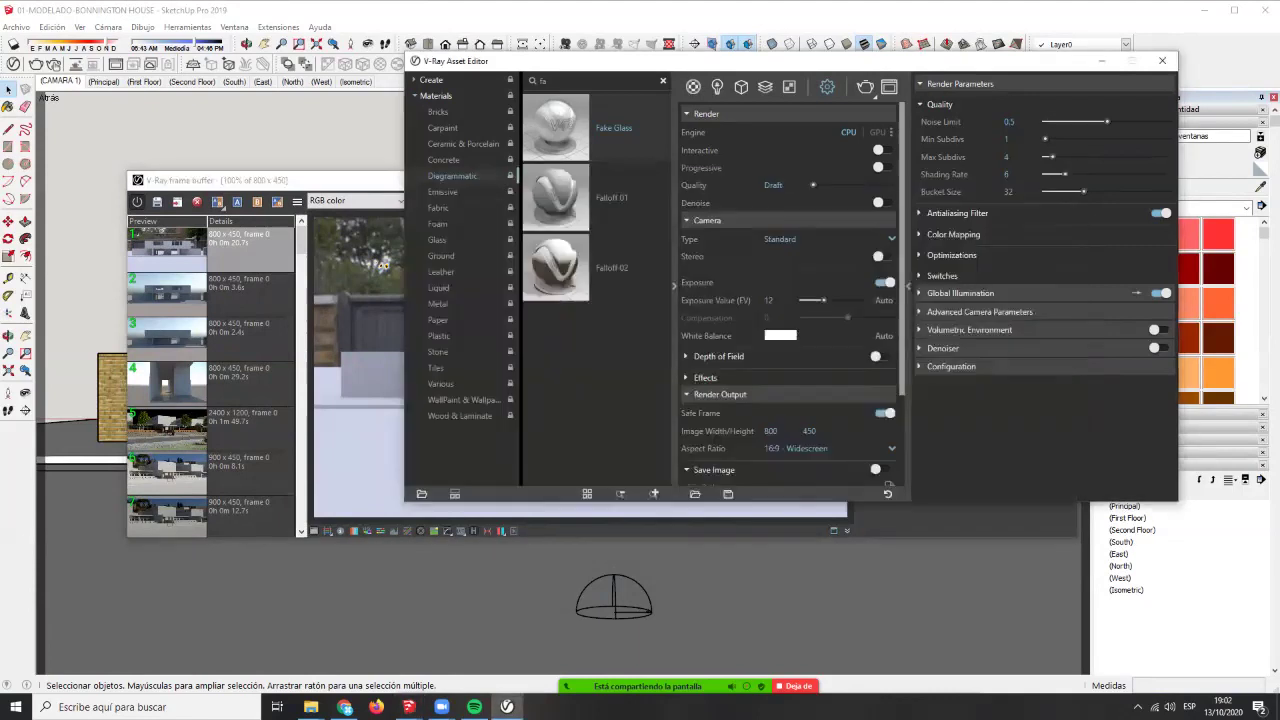
- View the render's Alpha channel in the frame buffer and switch back to RGB color
left_click(356, 181)
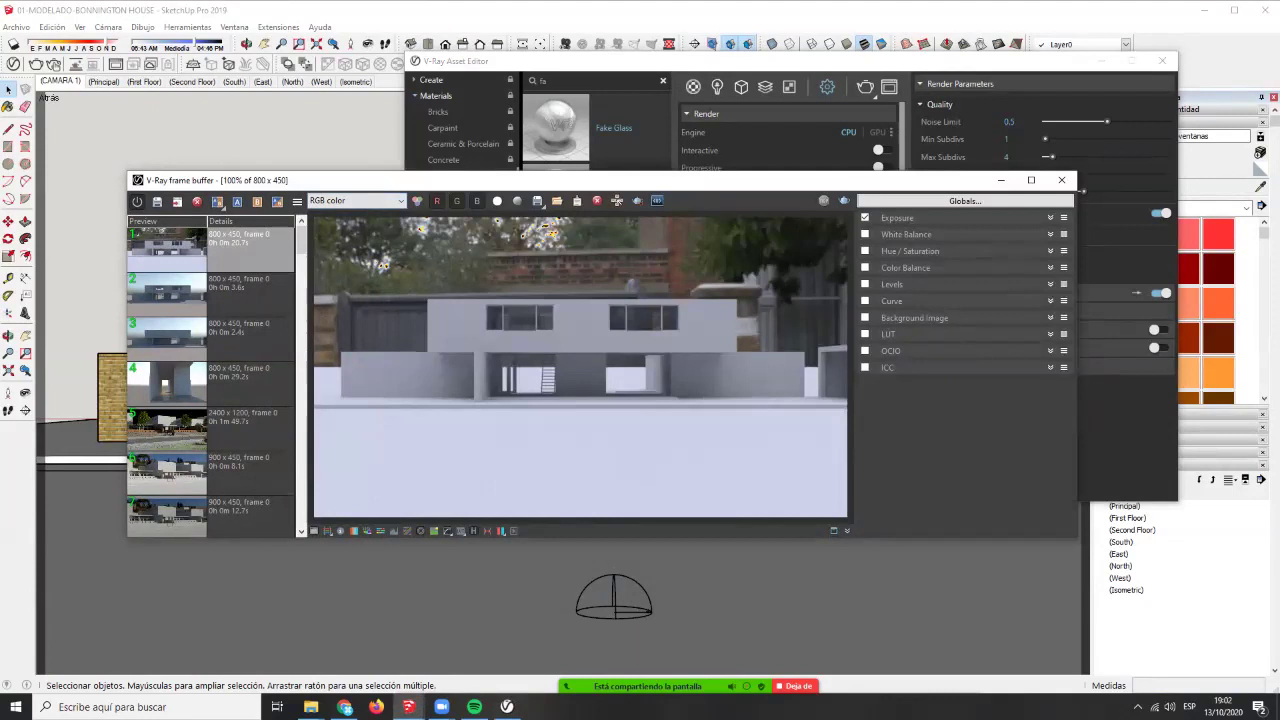
left_click(357, 201)
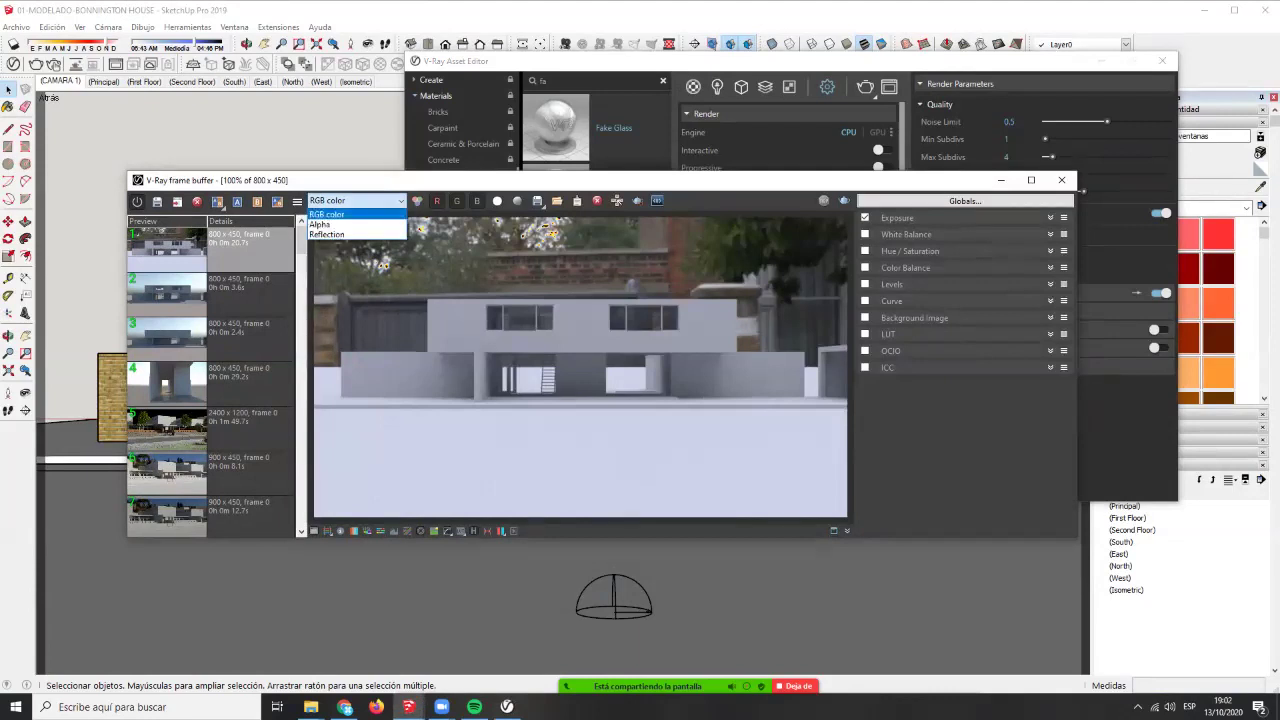
left_click(340, 224)
left_click(357, 201)
left_click(327, 214)
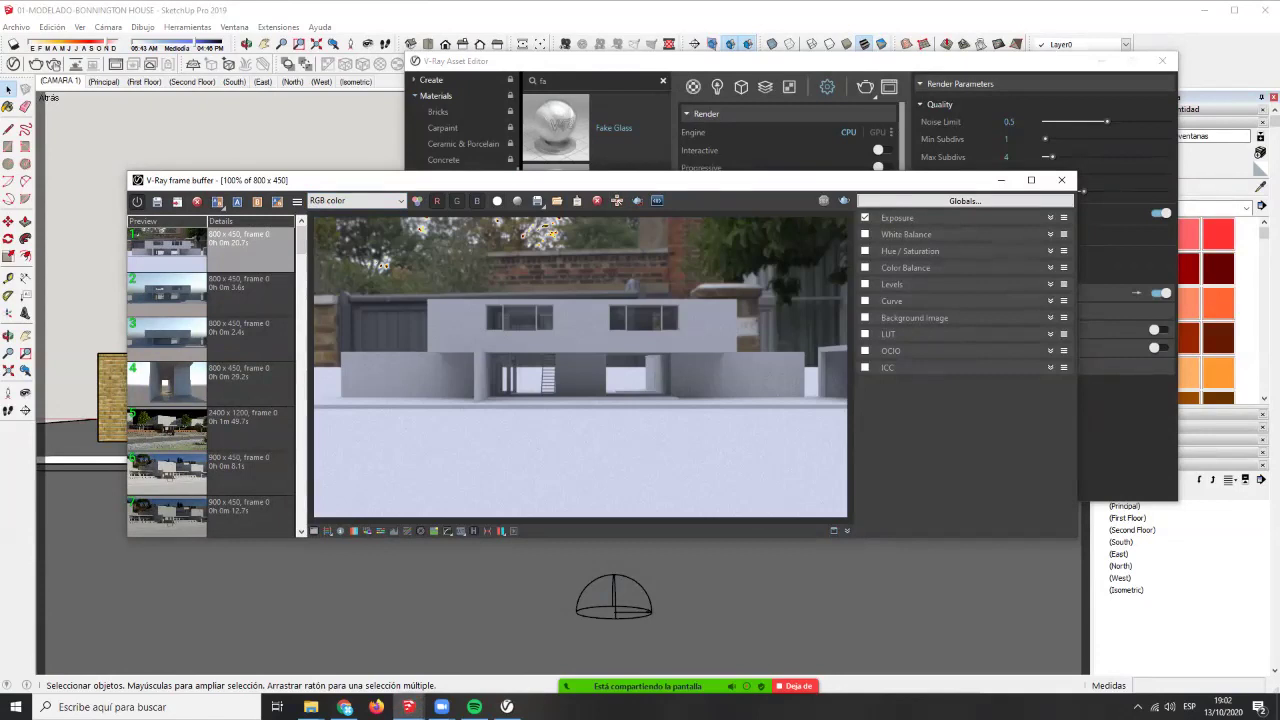
- Set the horizontal rotation (Rotate H) of the dome light's HDR bitmap to 90
left_click(688, 63)
left_click(717, 87)
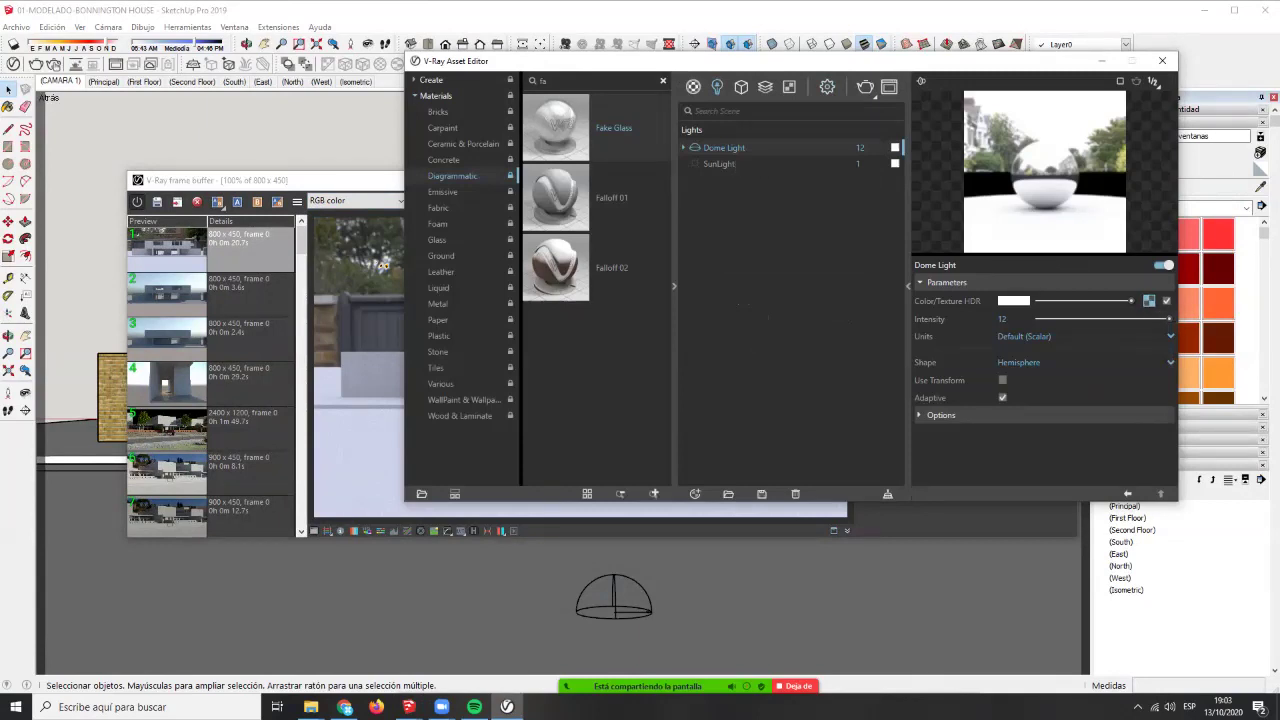
left_click(1149, 301)
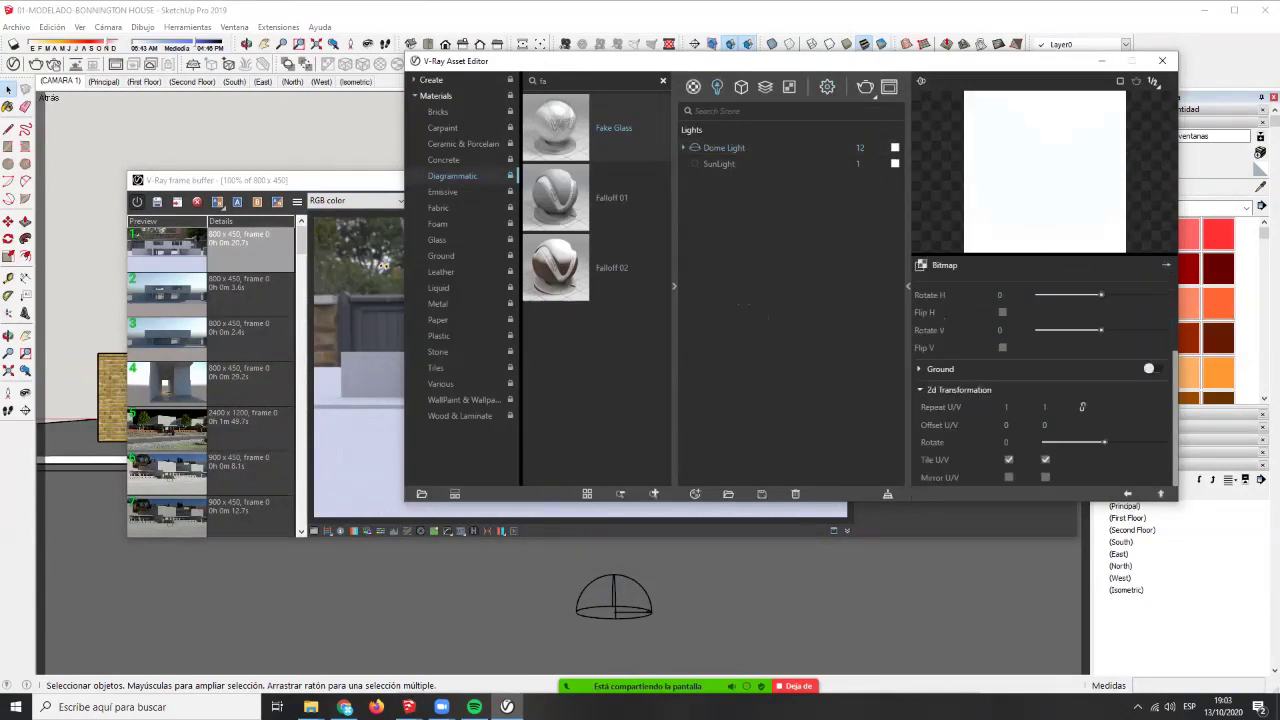
scroll(1042, 380, "up", 1)
scroll(1042, 380, "down", 1)
scroll(1042, 380, "up", 1)
scroll(1042, 390, "down", 1)
left_click(936, 369)
left_click(936, 369)
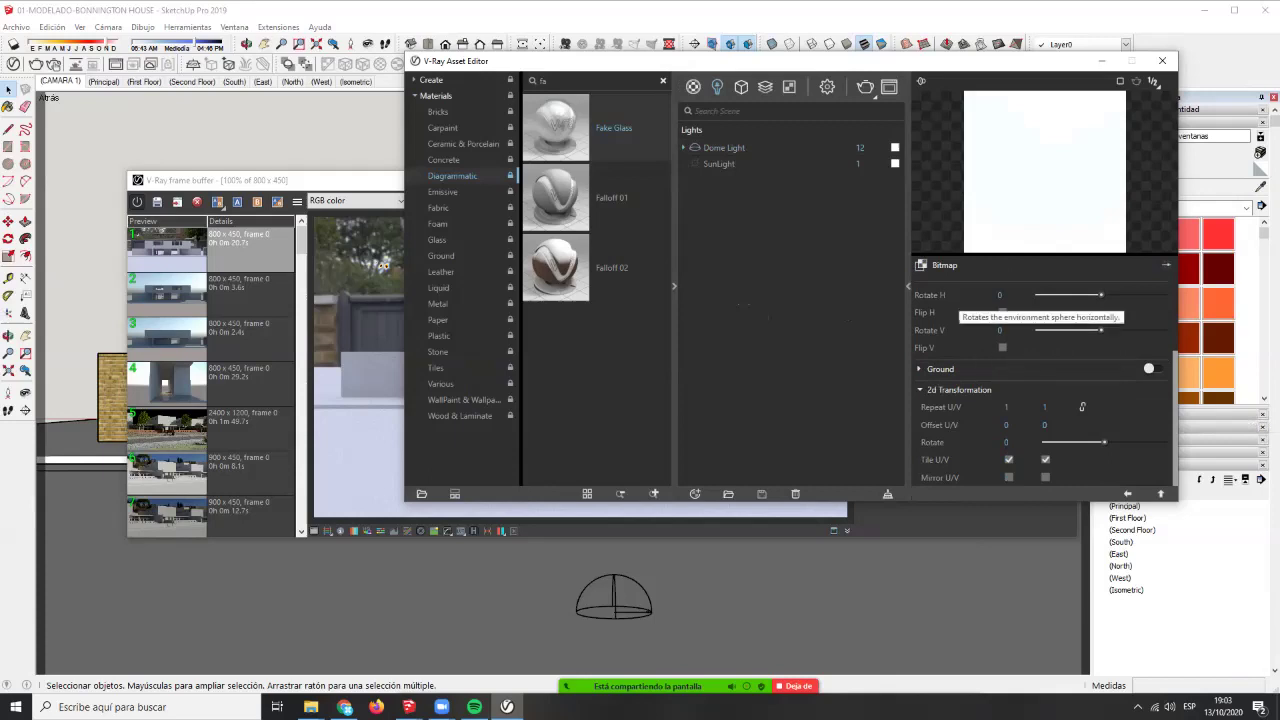
double_click(1000, 295)
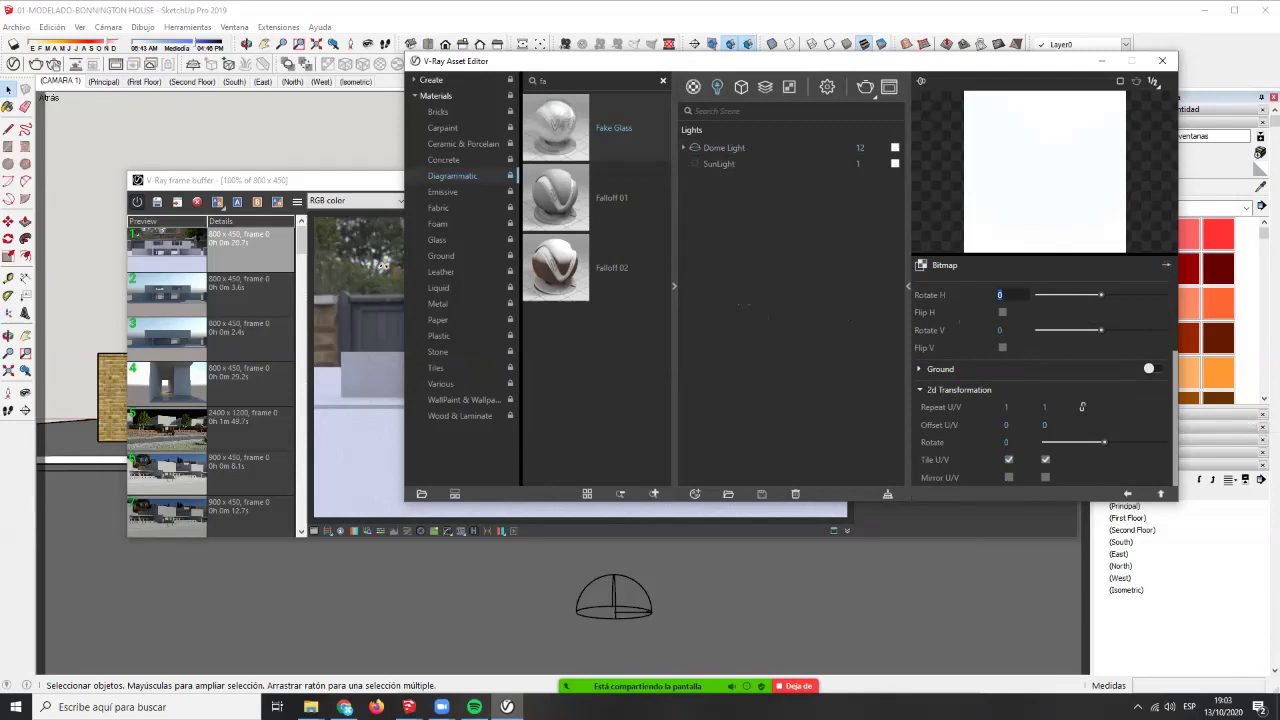
type("90")
key("Return")
- Render the view with the rotated HDRI environment and hide the frame buffer's corrections controls
left_click(345, 181)
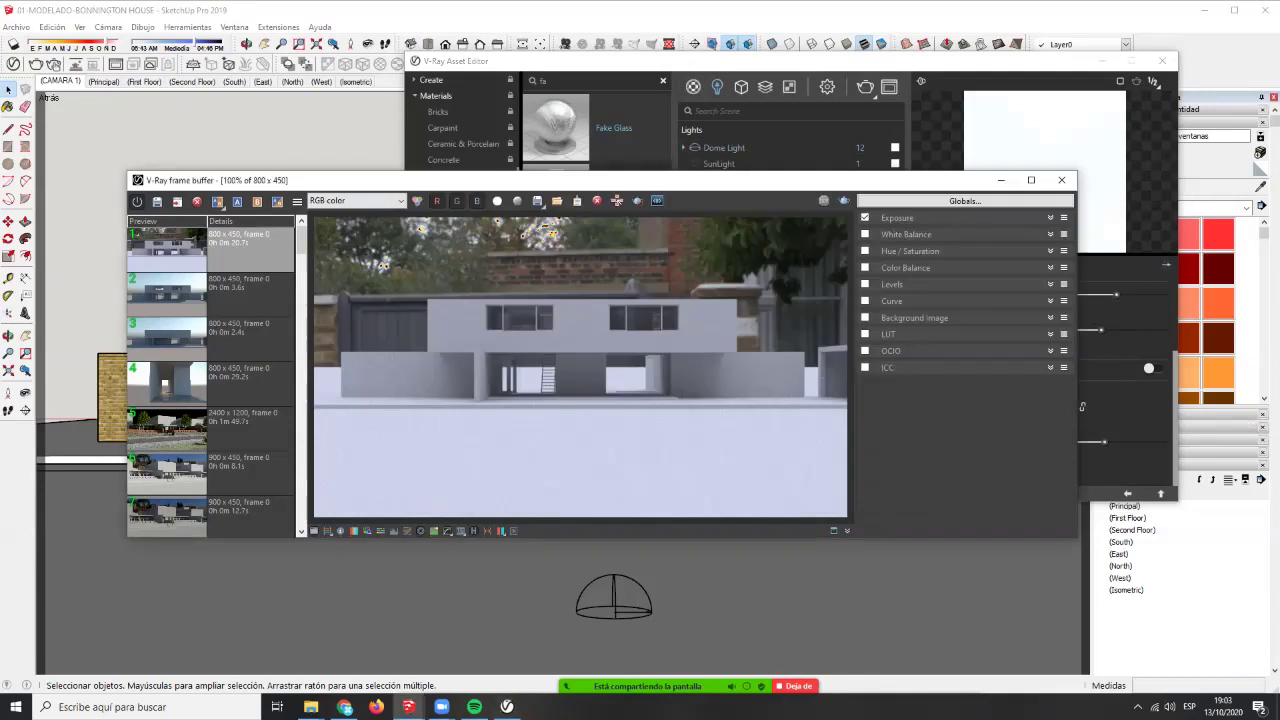
left_click(844, 201)
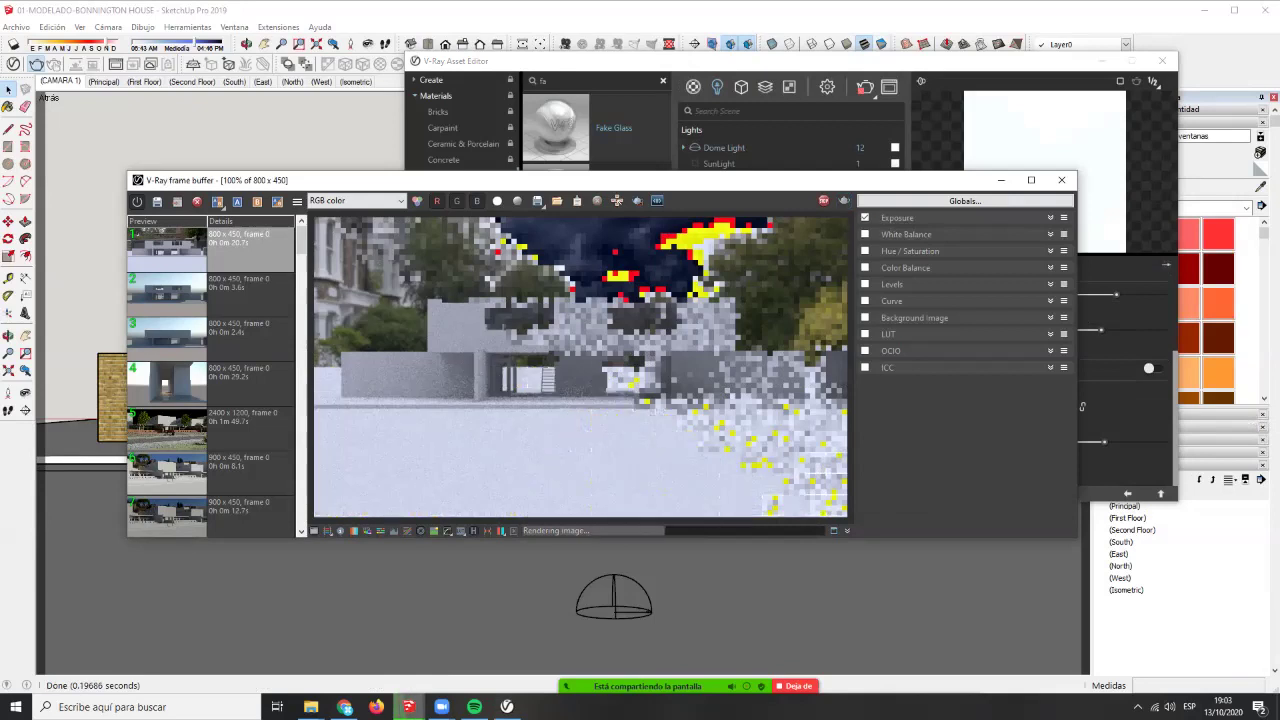
left_click(327, 530)
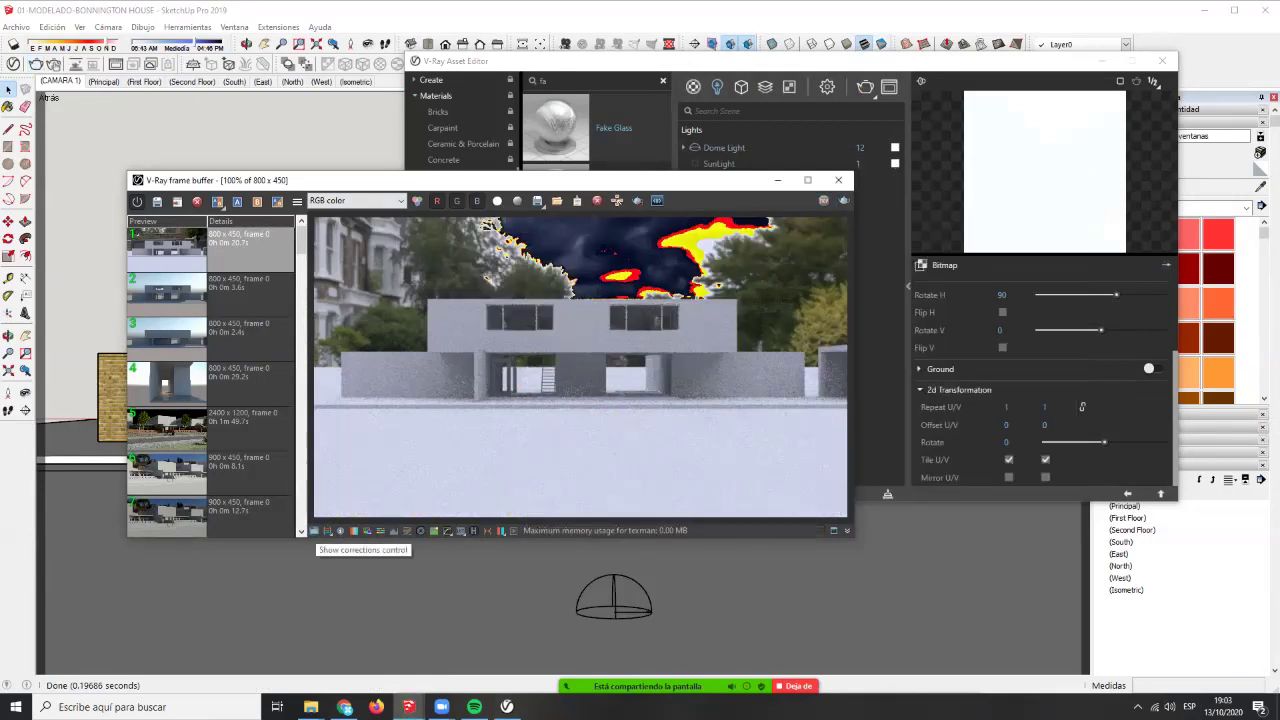
- Turn off the clamped-color display and show the corrections controls in the frame buffer
left_click(327, 530)
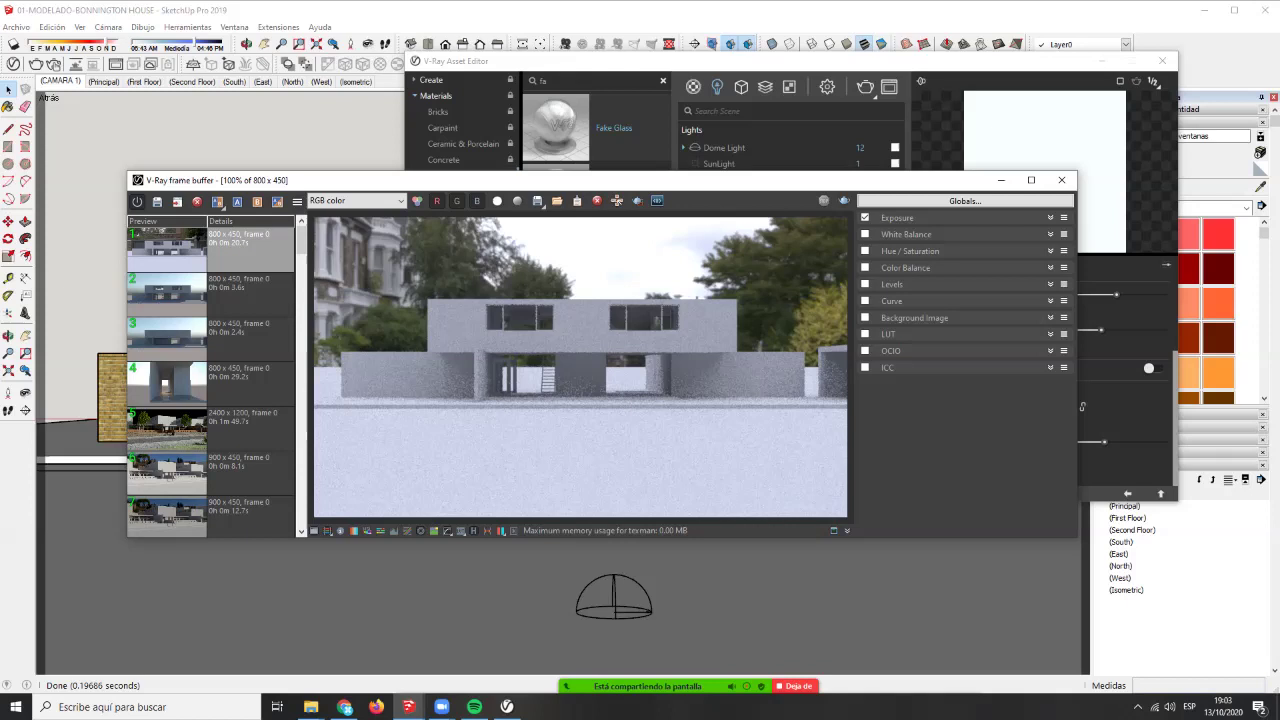
- Set the dome light HDR bitmap's Rotate H to 180, start a test render of the view and stop it
left_click(700, 61)
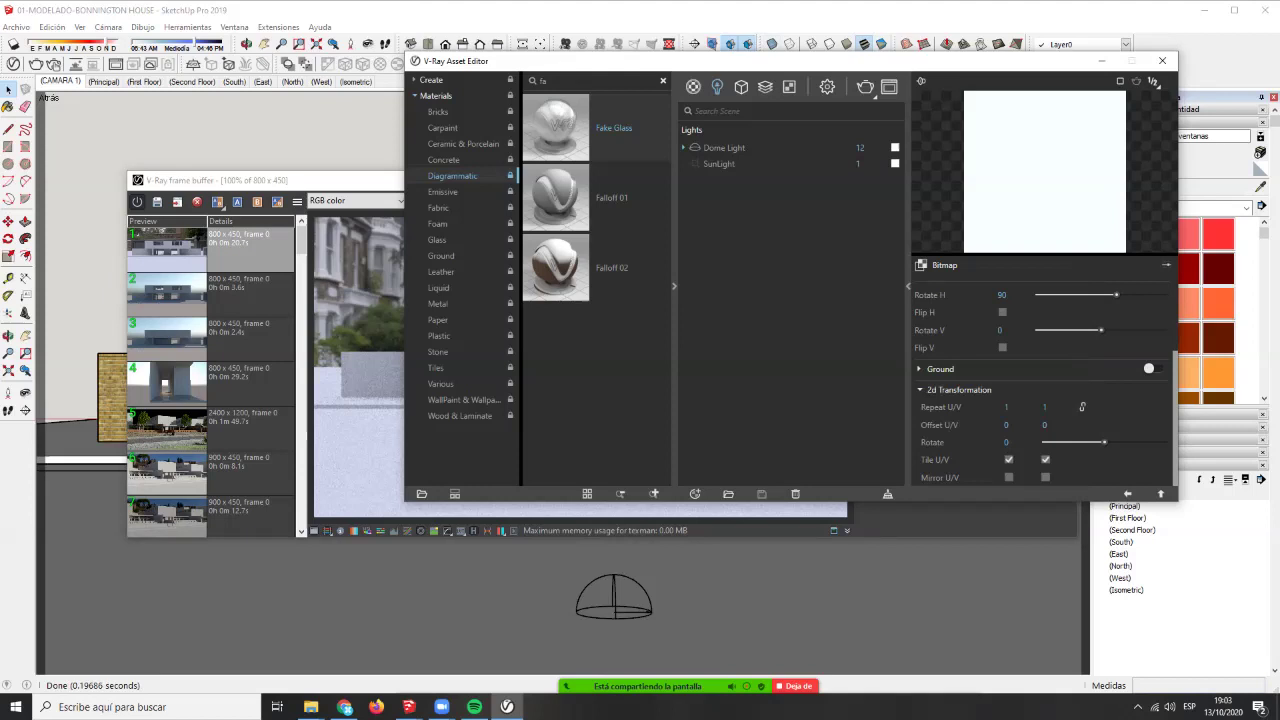
double_click(1002, 295)
type("18")
key("Return")
left_click(865, 87)
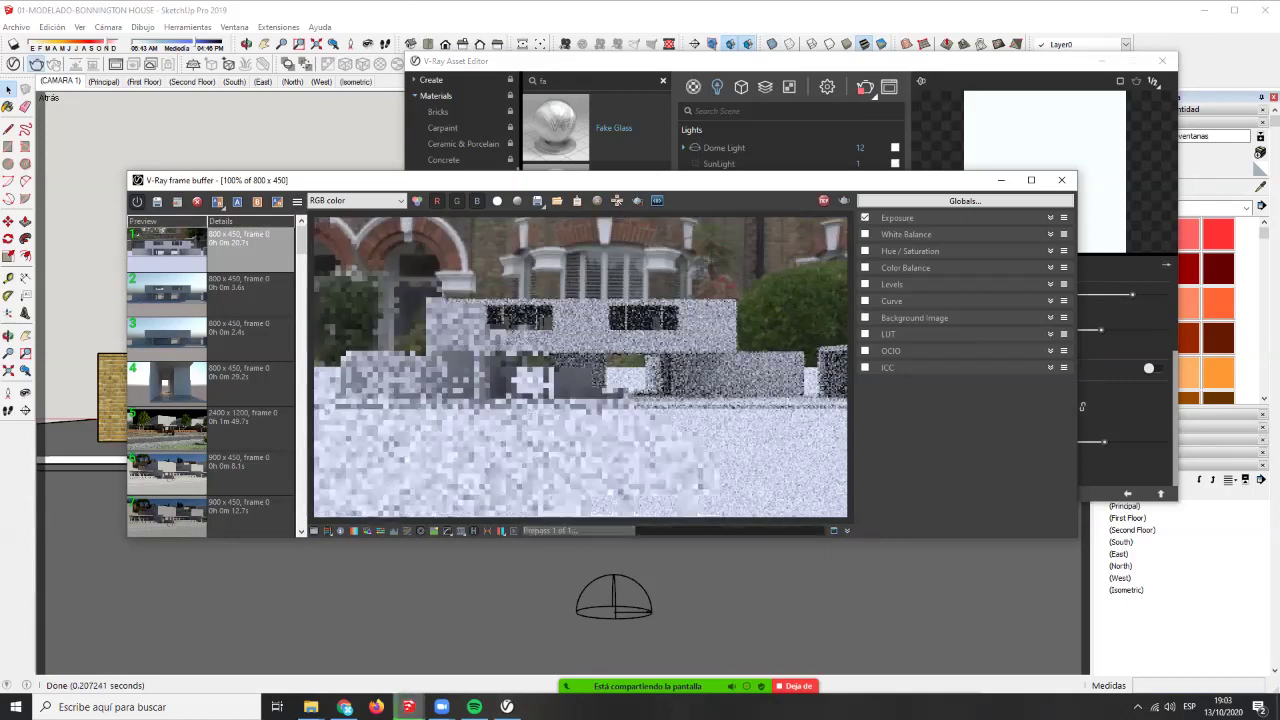
left_click(823, 201)
- Try the HDR bitmap's Rotate H at 270 and at -90, test rendering the view for each rotation
left_click(840, 62)
double_click(1005, 295)
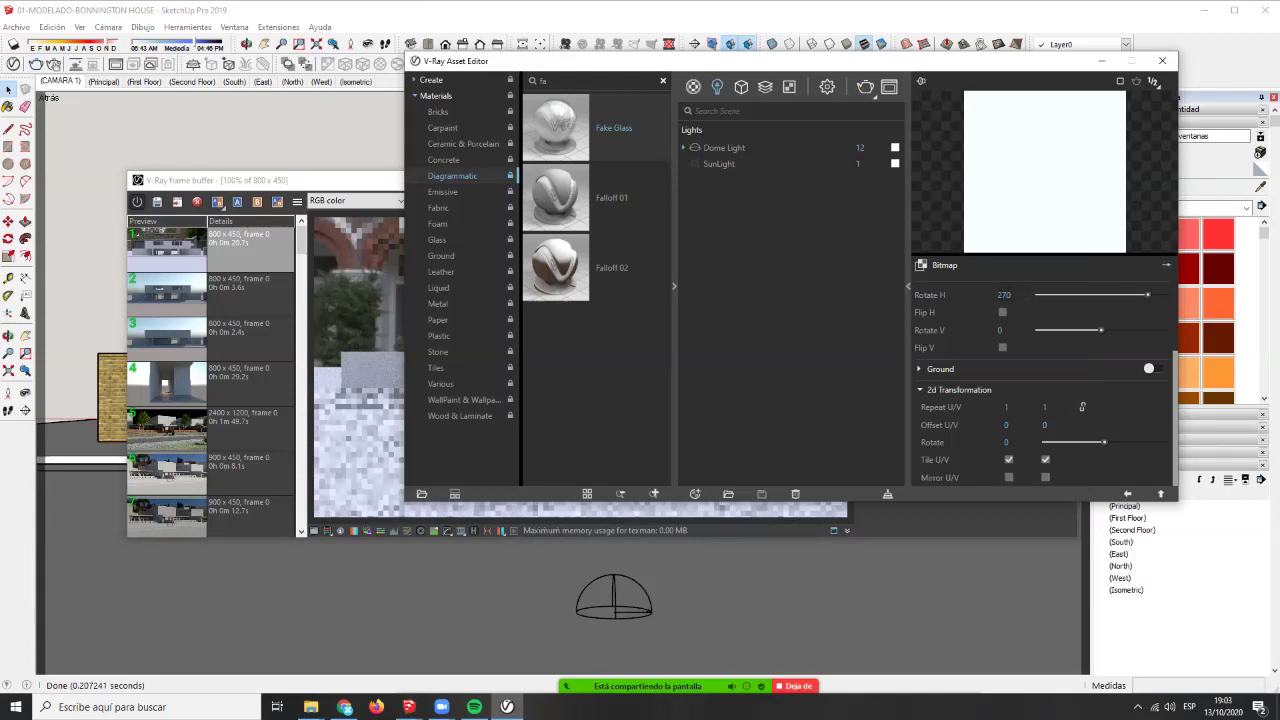
left_click(843, 201)
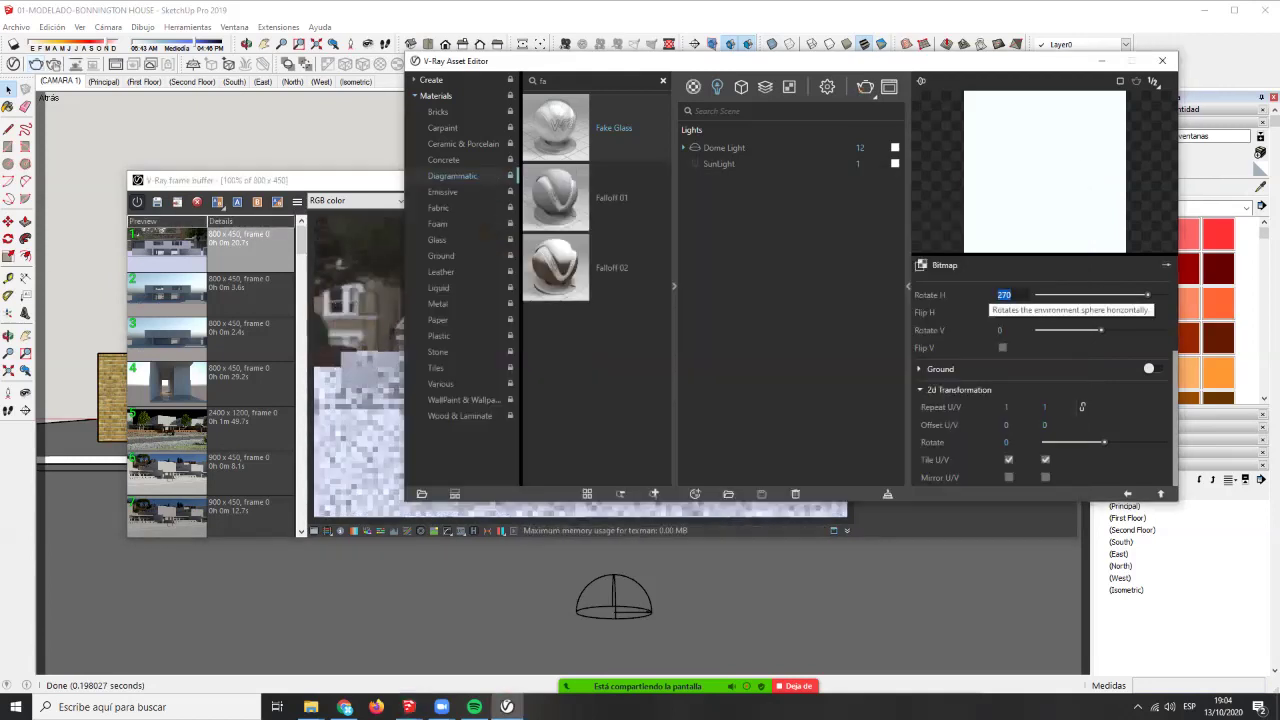
type("-90")
key("Return")
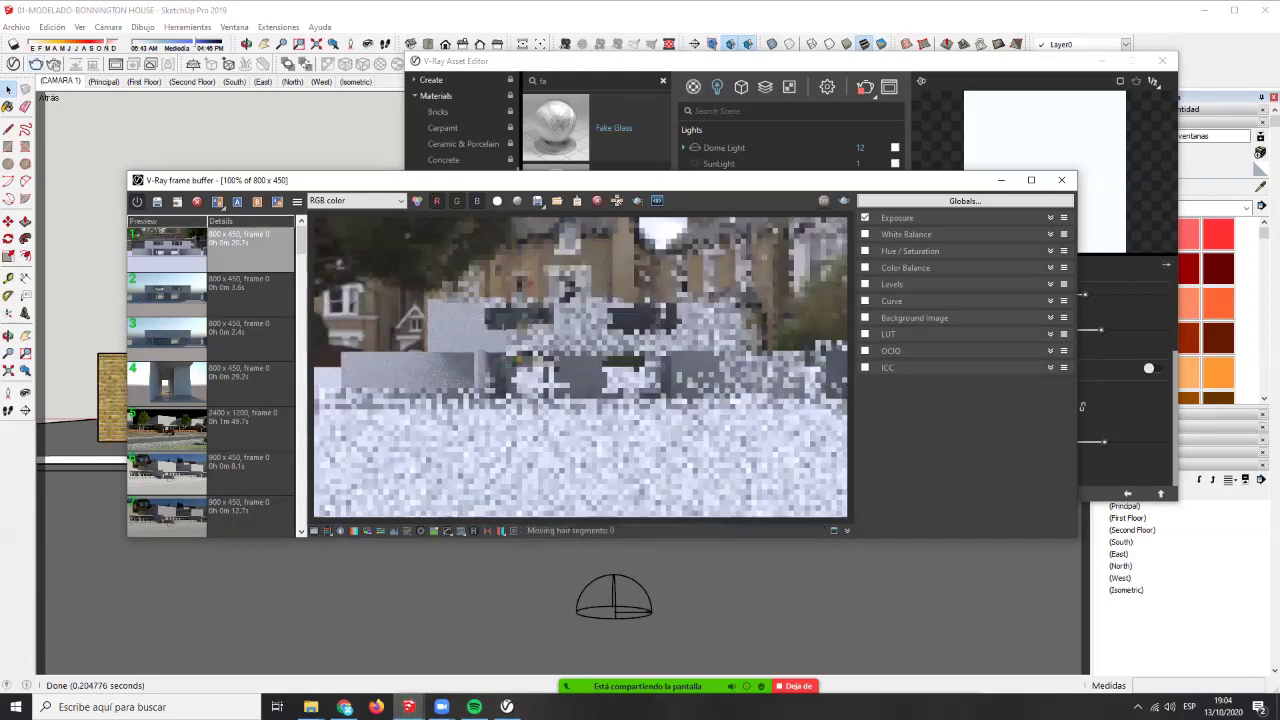
- Set the HDR bitmap's Rotate H to 90 and render the view
left_click(800, 62)
double_click(1004, 295)
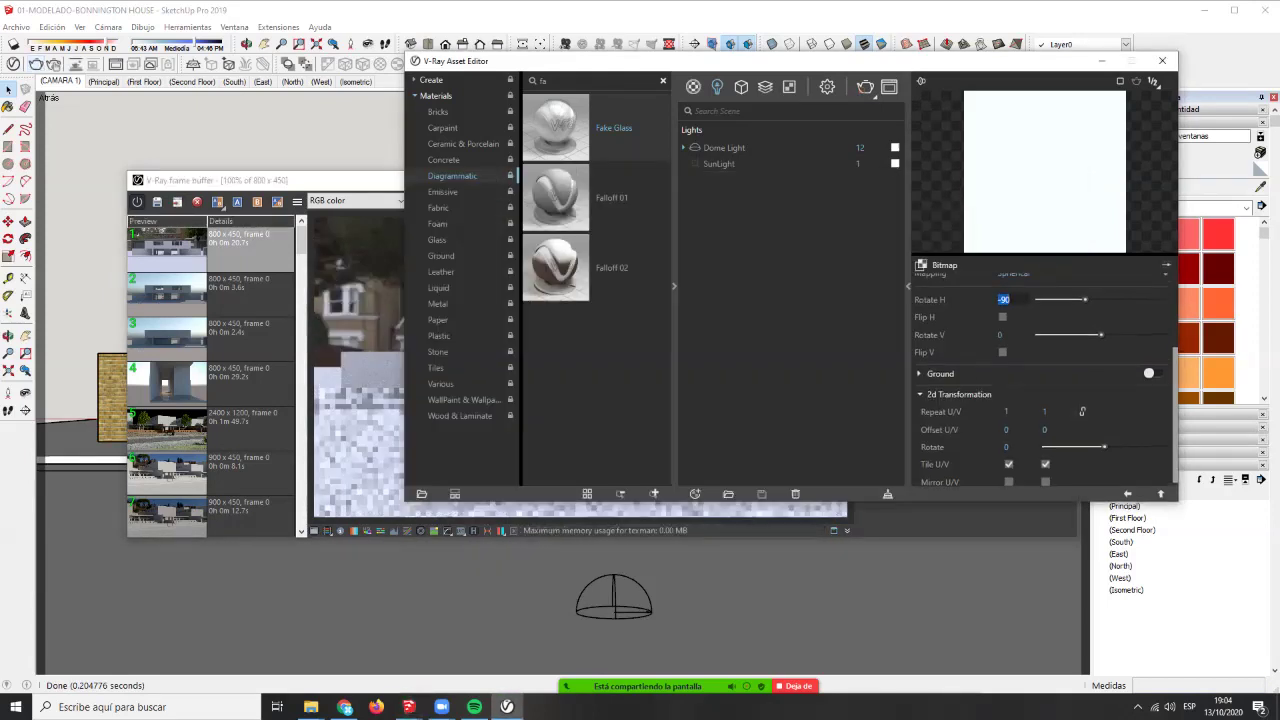
type("90")
key("Return")
mouse_move(865, 88)
left_click(865, 117)
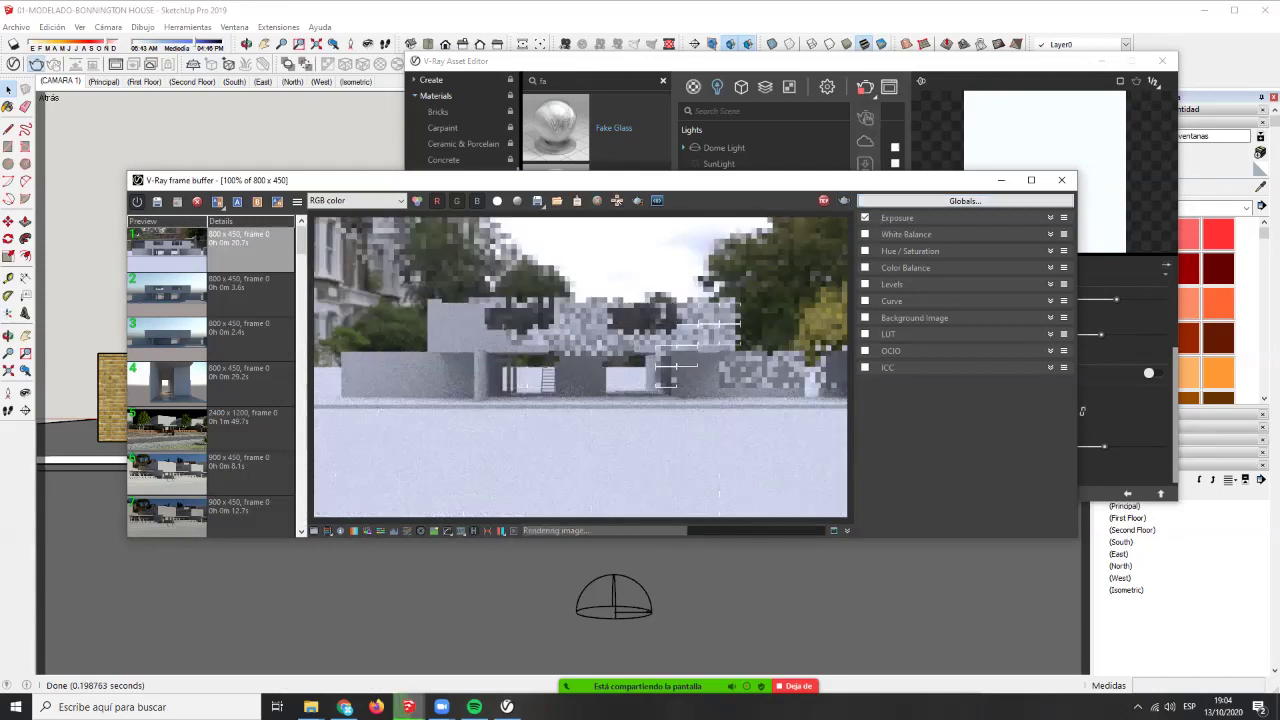
- Set the HDR bitmap's Rotate H to 115 and render the view with that environment rotation
left_click(1081, 410)
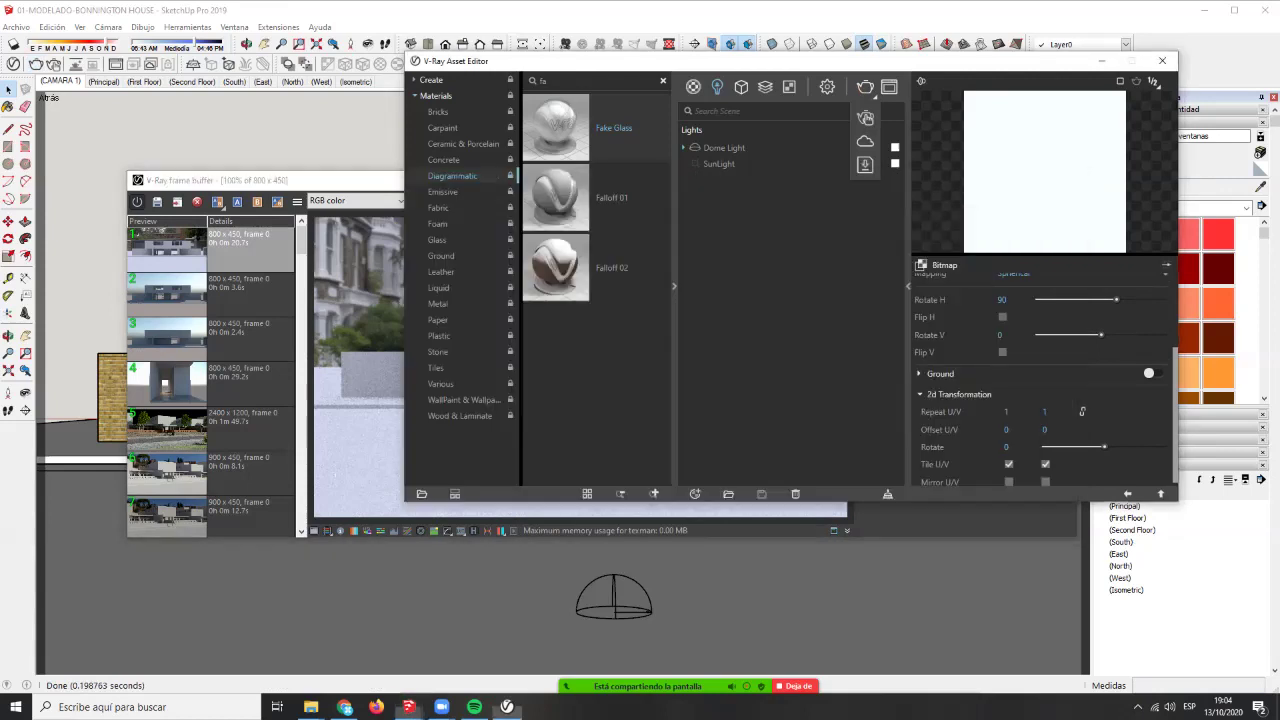
double_click(1002, 300)
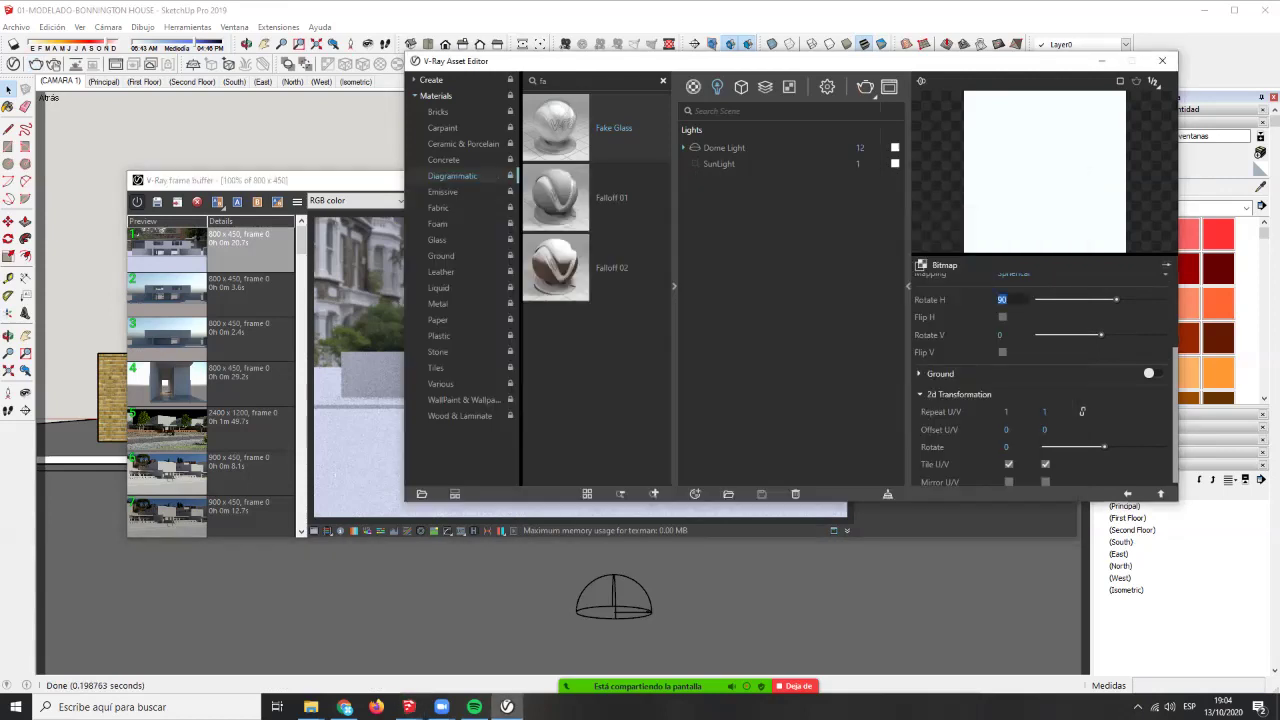
type("115")
key("Return")
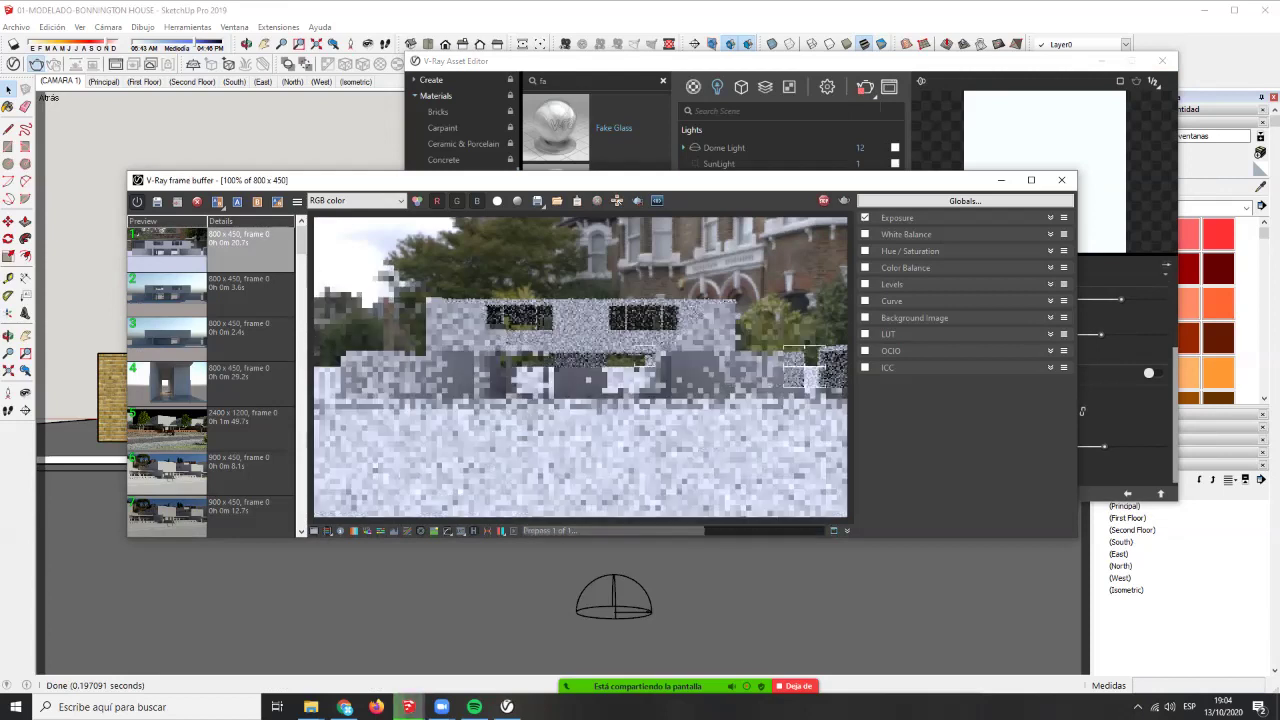
- Set the dome light bitmap's horizontal rotation to 95 and render the view again
left_click(865, 87)
double_click(1004, 300)
type("100")
key("Return")
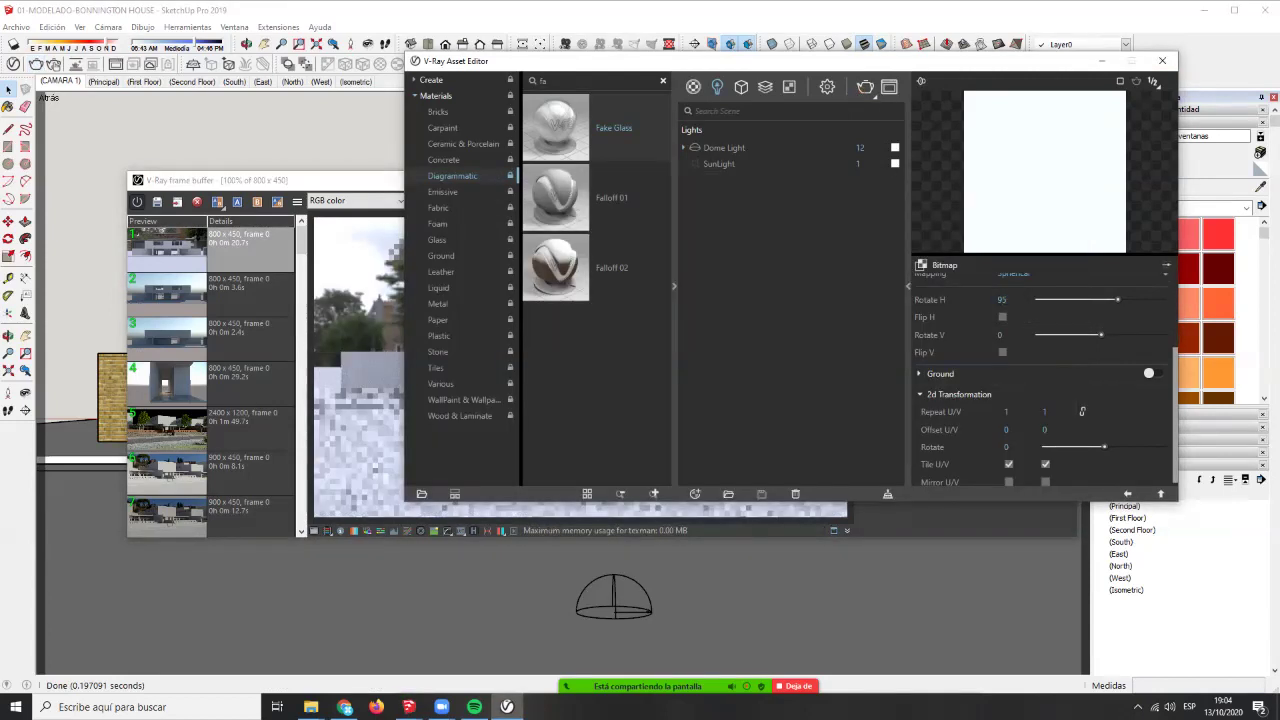
left_click(865, 87)
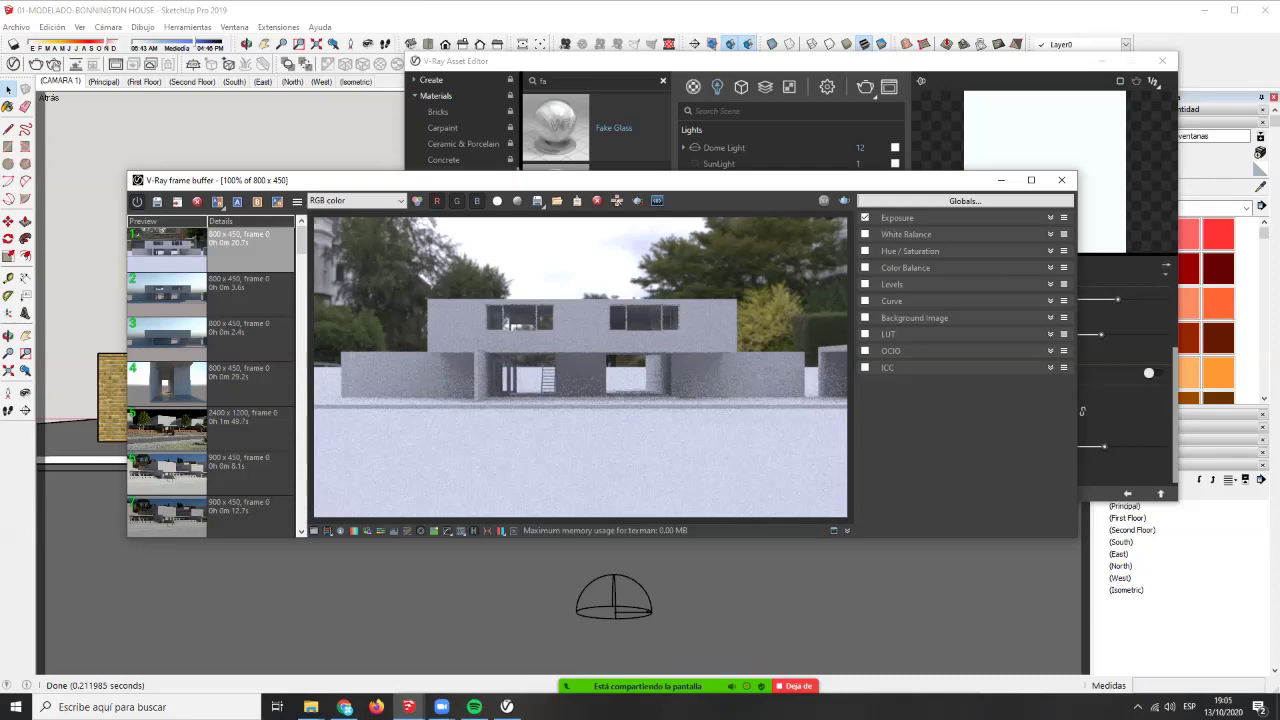
- Examine the façade windows and the environment background in the finished render, in close-up and in full
scroll(513, 325, "up", 2)
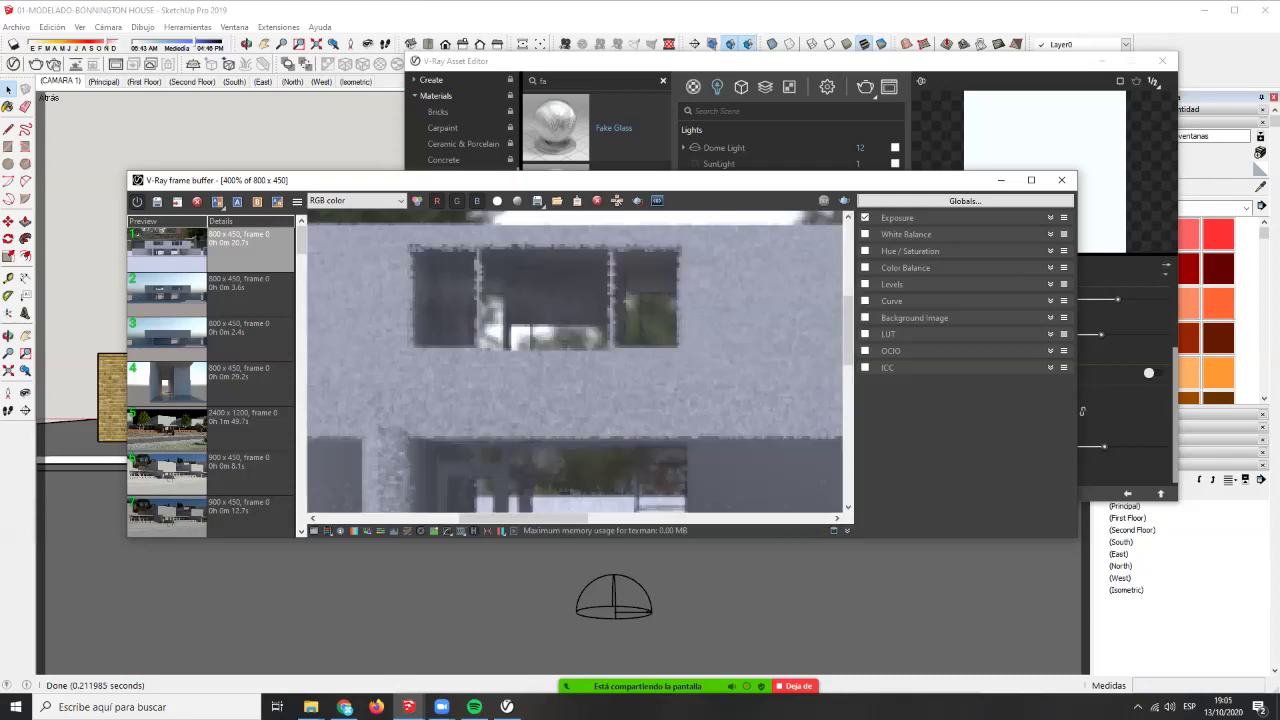
scroll(578, 367, "down", 2)
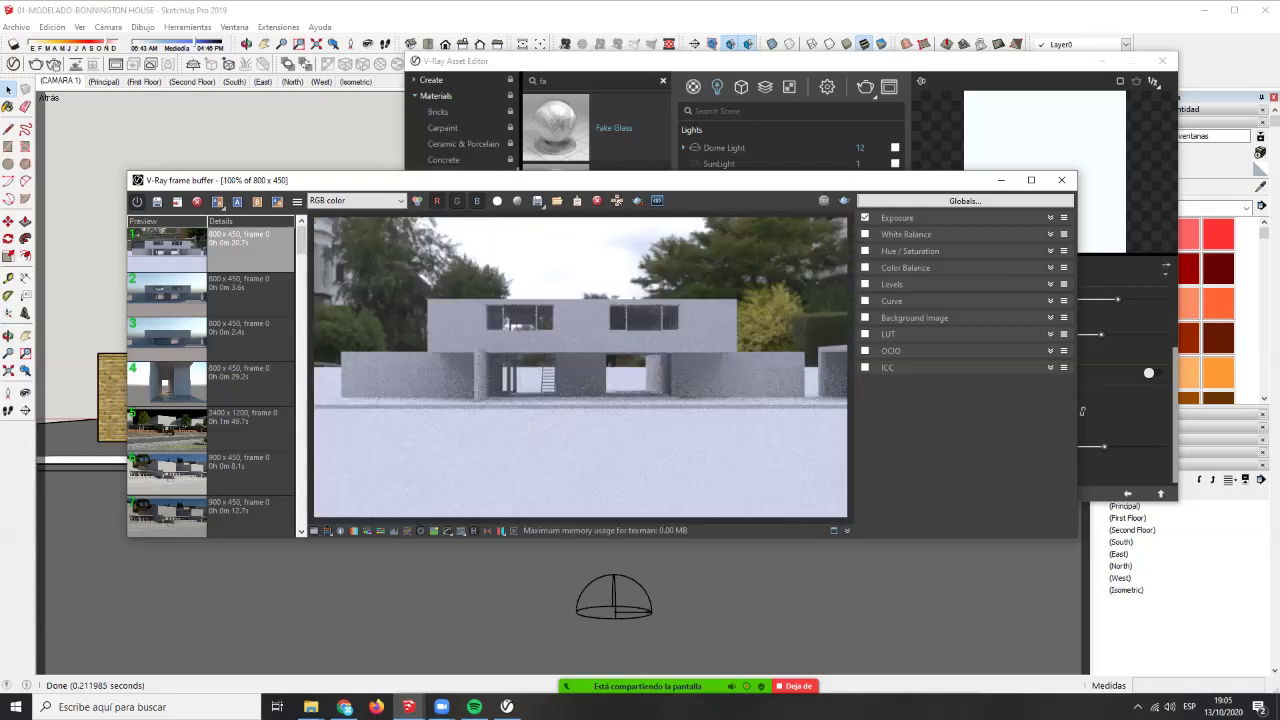
scroll(580, 367, "up", 2)
scroll(580, 367, "down", 2)
scroll(580, 367, "up", 2)
scroll(580, 367, "down", 2)
left_click(760, 61)
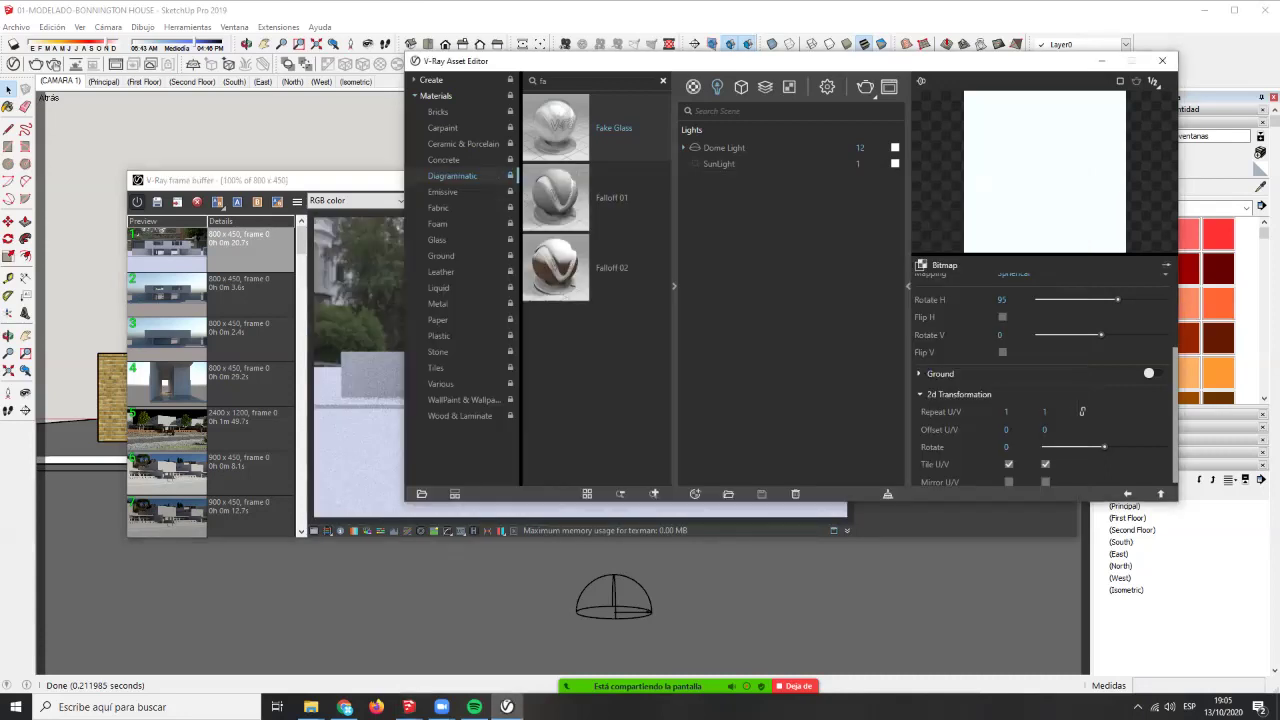
left_click(350, 181)
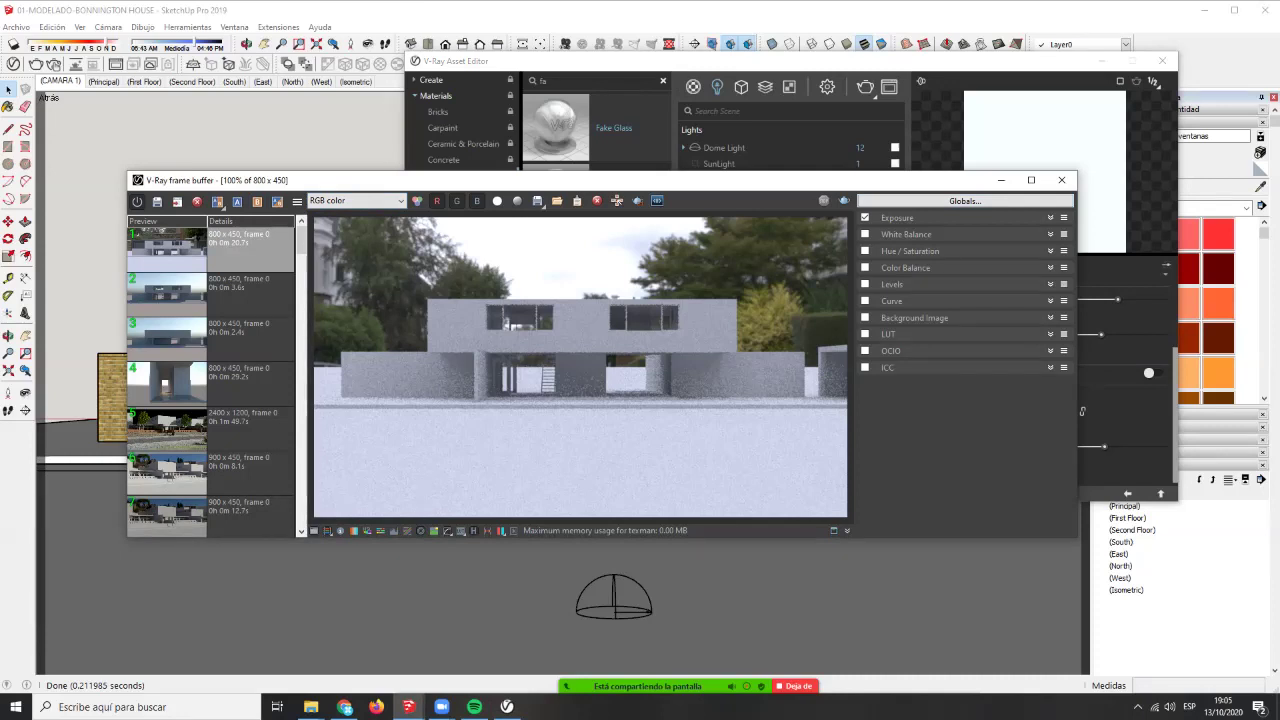
- Close the render frame buffer and the V-Ray Asset Editor, leaving nothing selected in the model
left_click(1061, 180)
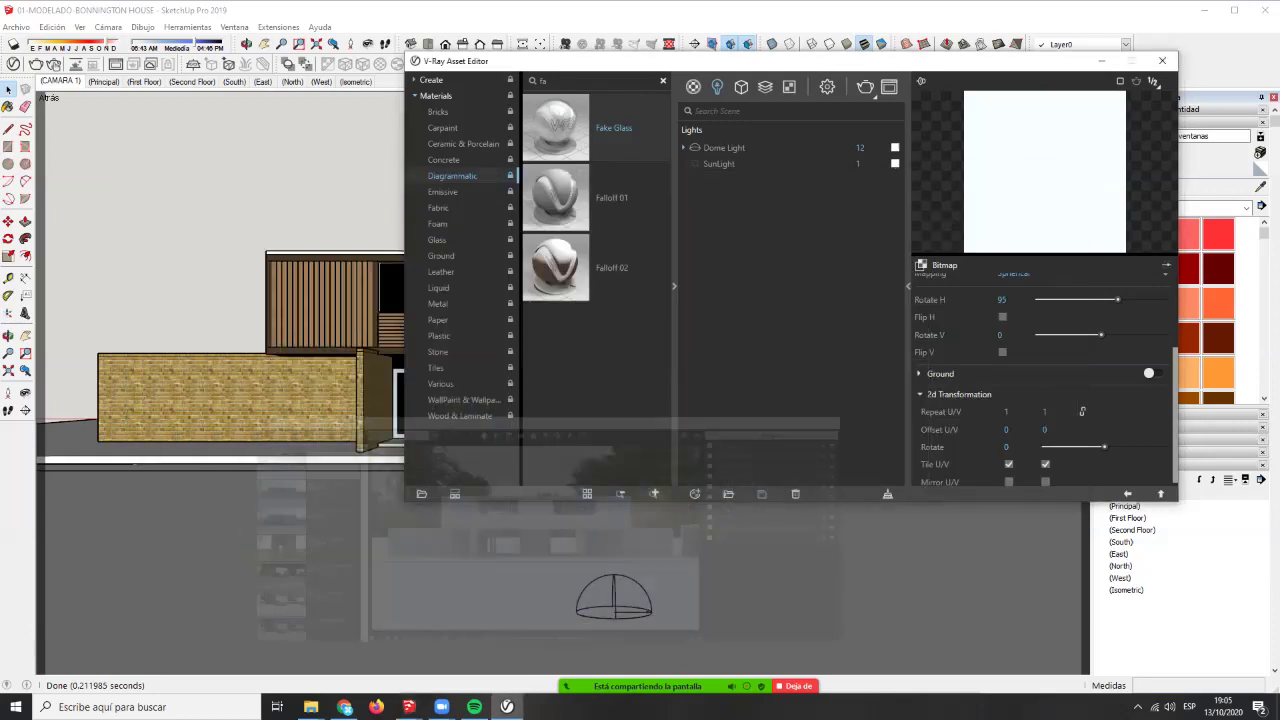
left_click(1161, 60)
key("ctrl+a")
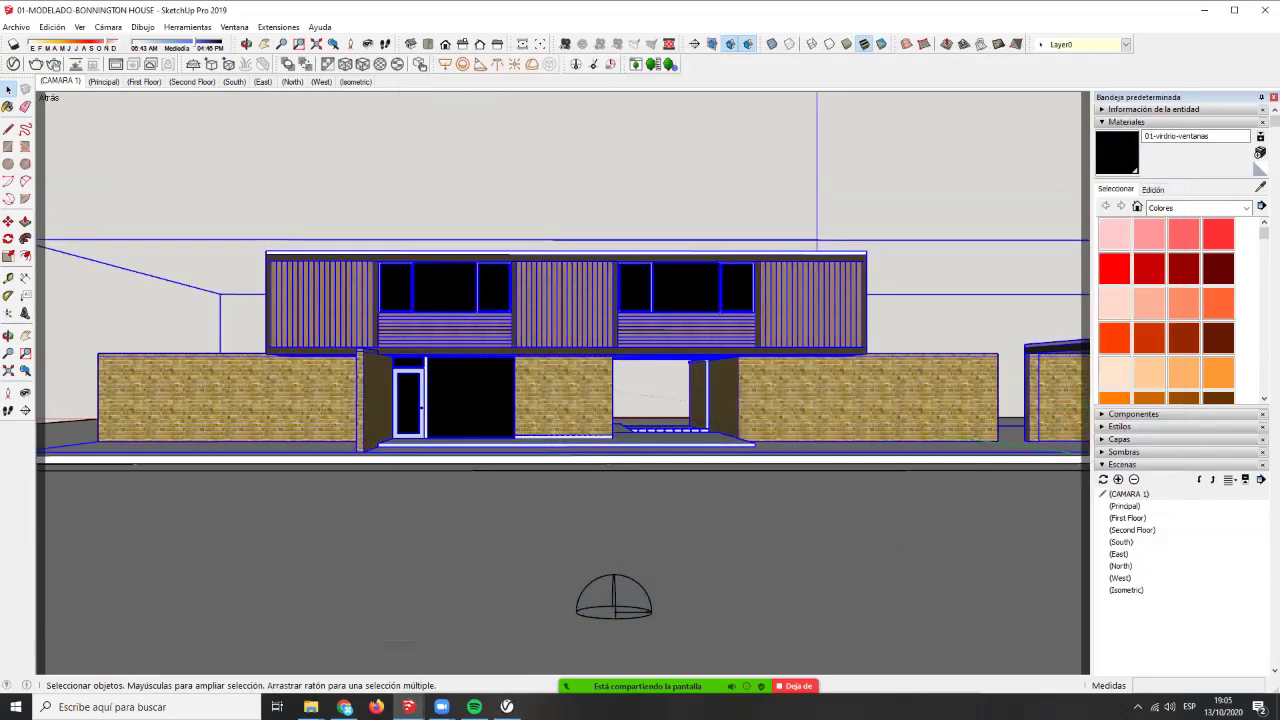
key("Escape")
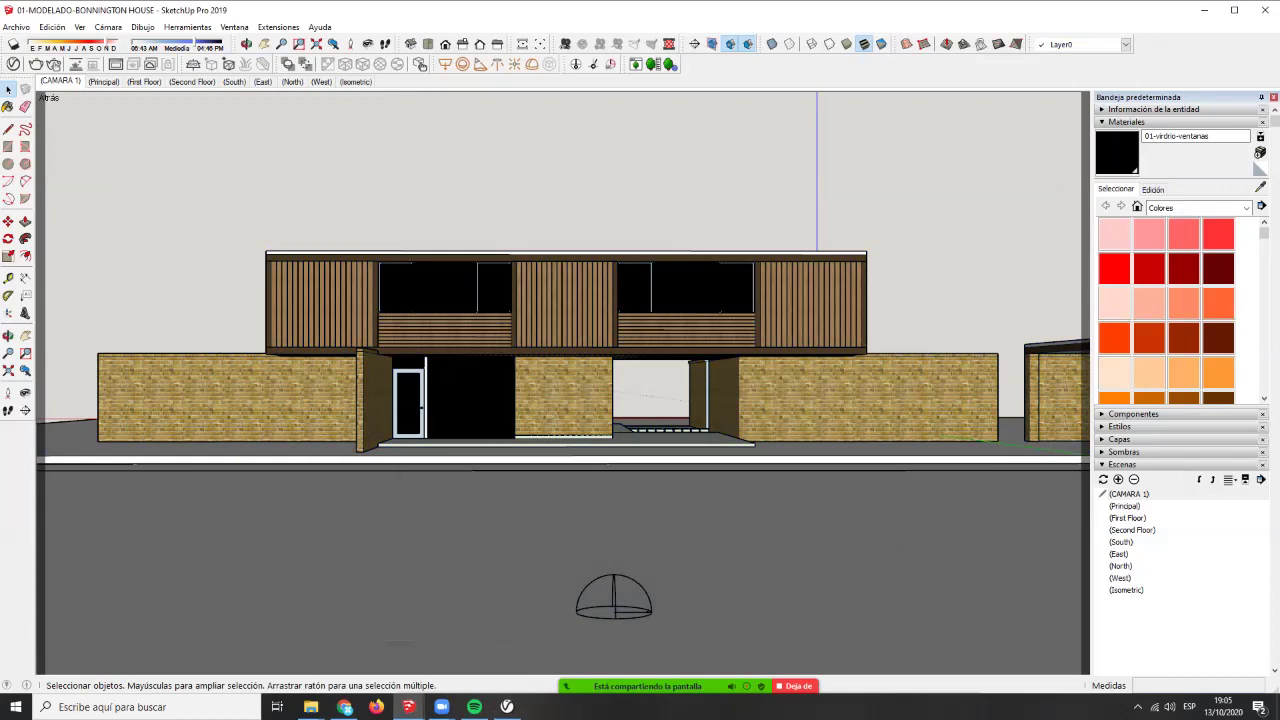
- Align the view to the ground-floor brick wall face beside the entrance, picked inside its group
double_click(563, 397)
double_click(563, 397)
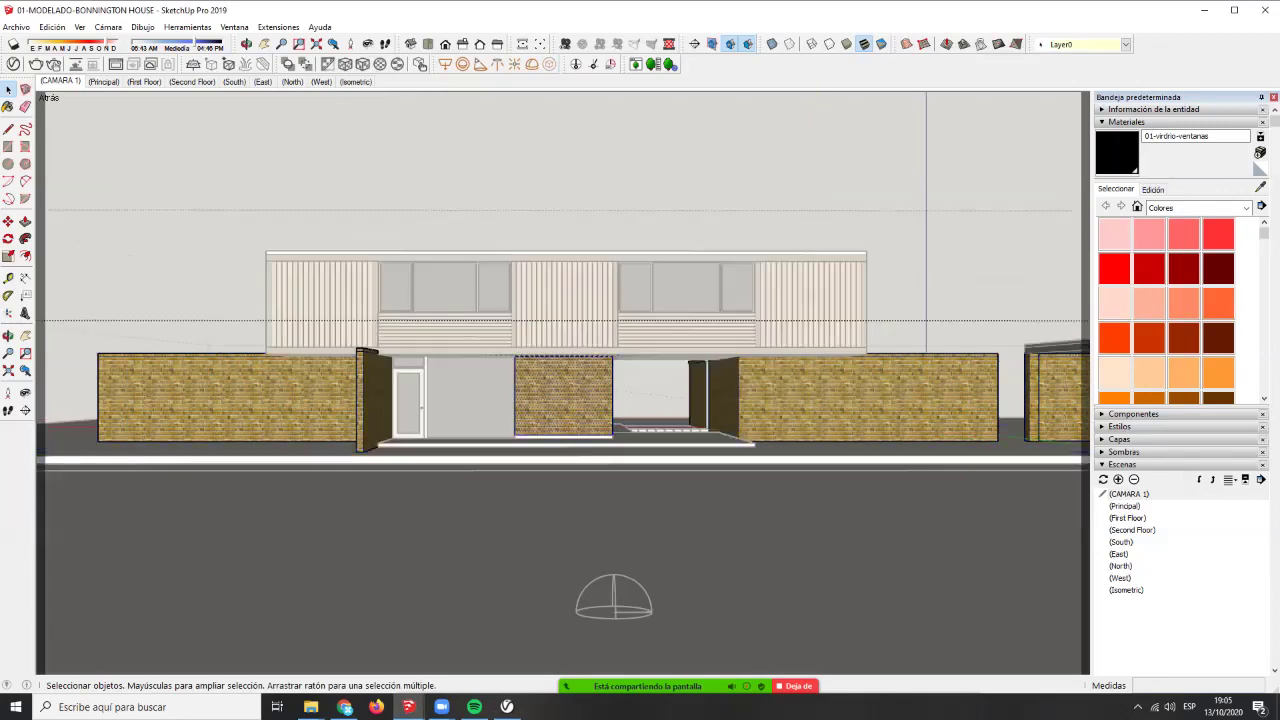
key("Escape")
double_click(563, 397)
double_click(563, 397)
right_click(585, 383)
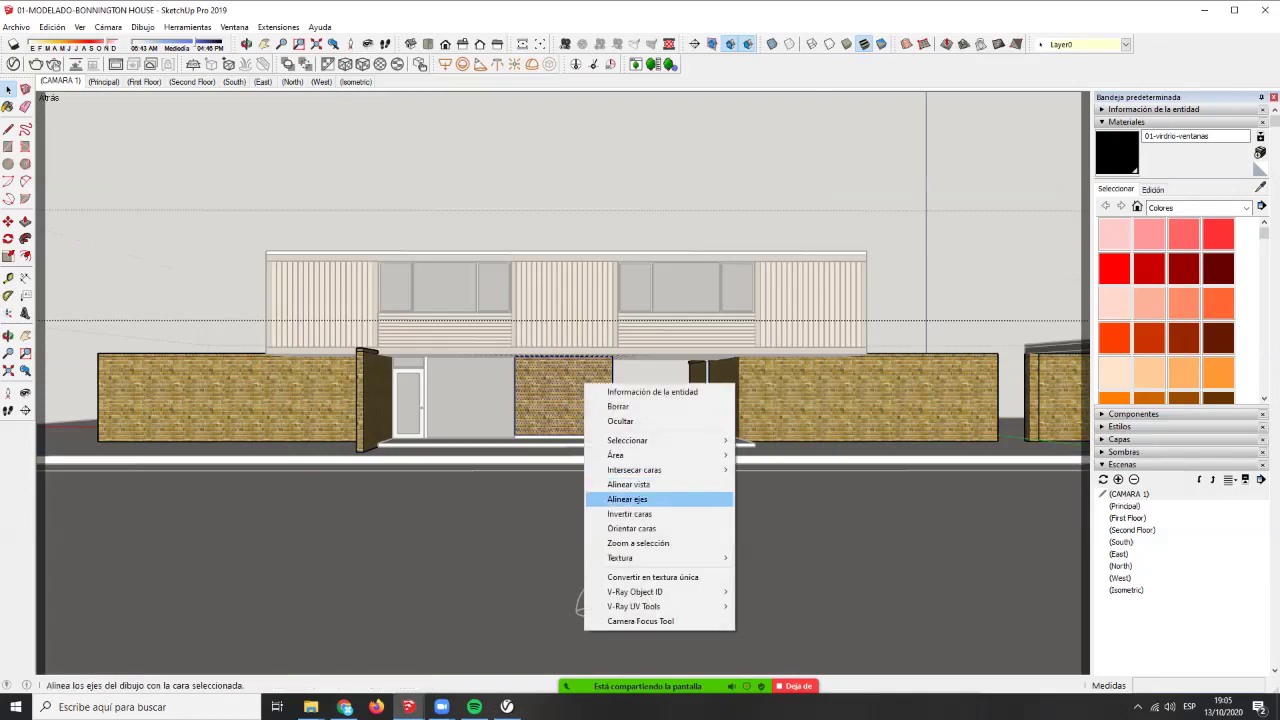
left_click(628, 484)
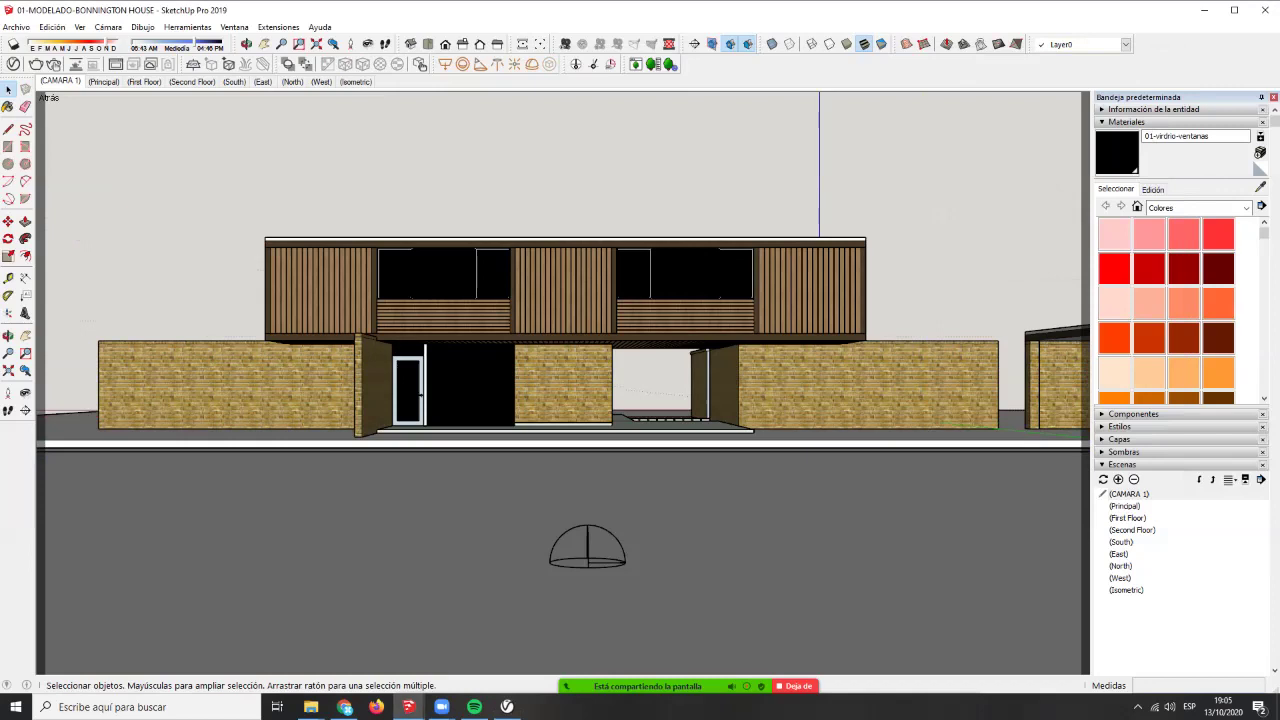
- Move the camera closer to the front façade and adjust its field of view to a 40 mm focal length
key("ctrl+a")
left_click(587, 165)
key("z")
left_click_drag(561, 400, 561, 322)
mouse_move(558, 605)
left_mouse_down("shift")
mouse_move(558, 584)
mouse_move(558, 617)
left_mouse_up("shift")
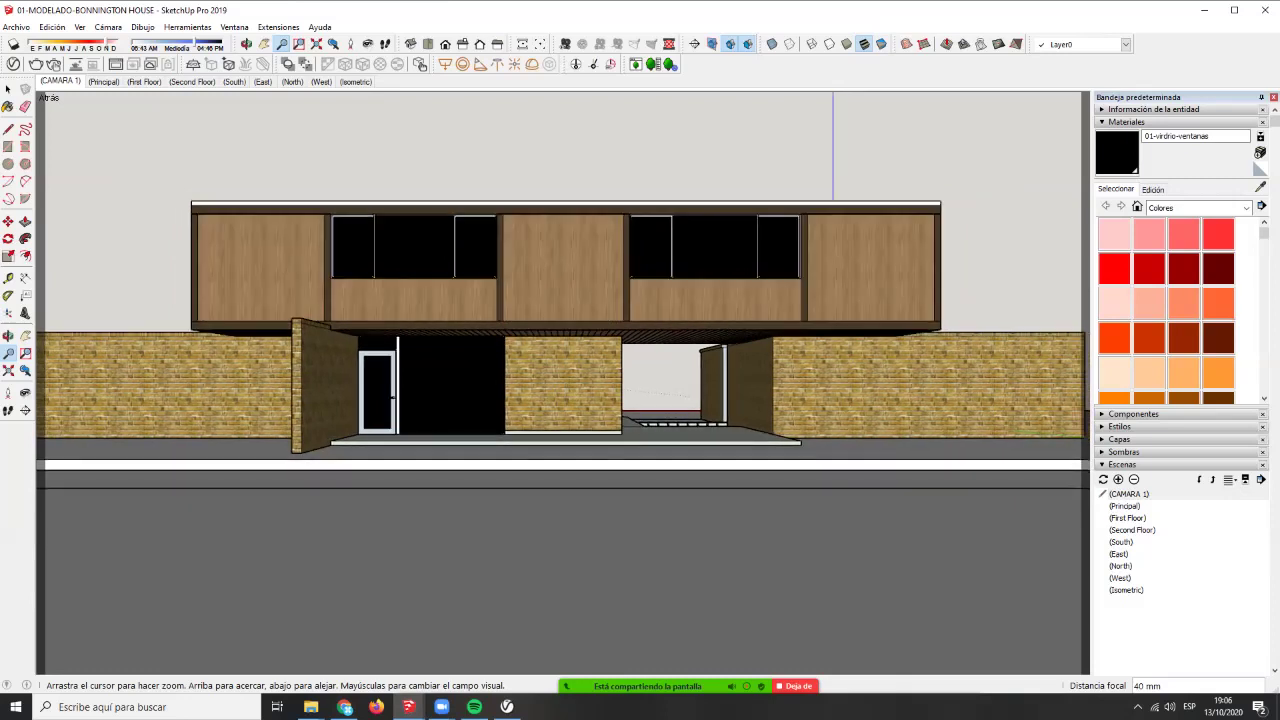
- Try a render region covering the house and sky on the previous render, without the lower foreground
left_click(116, 64)
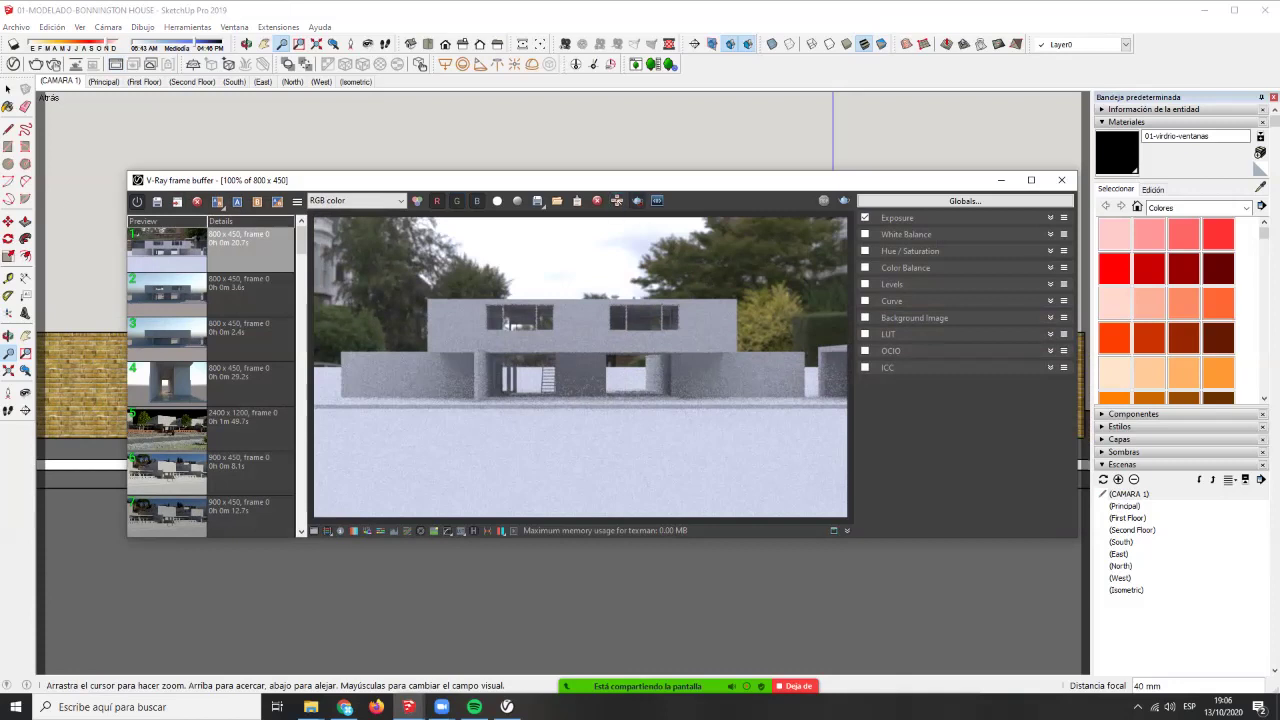
mouse_move(315, 218)
left_mouse_down()
mouse_move(847, 402)
mouse_move(848, 448)
left_mouse_up()
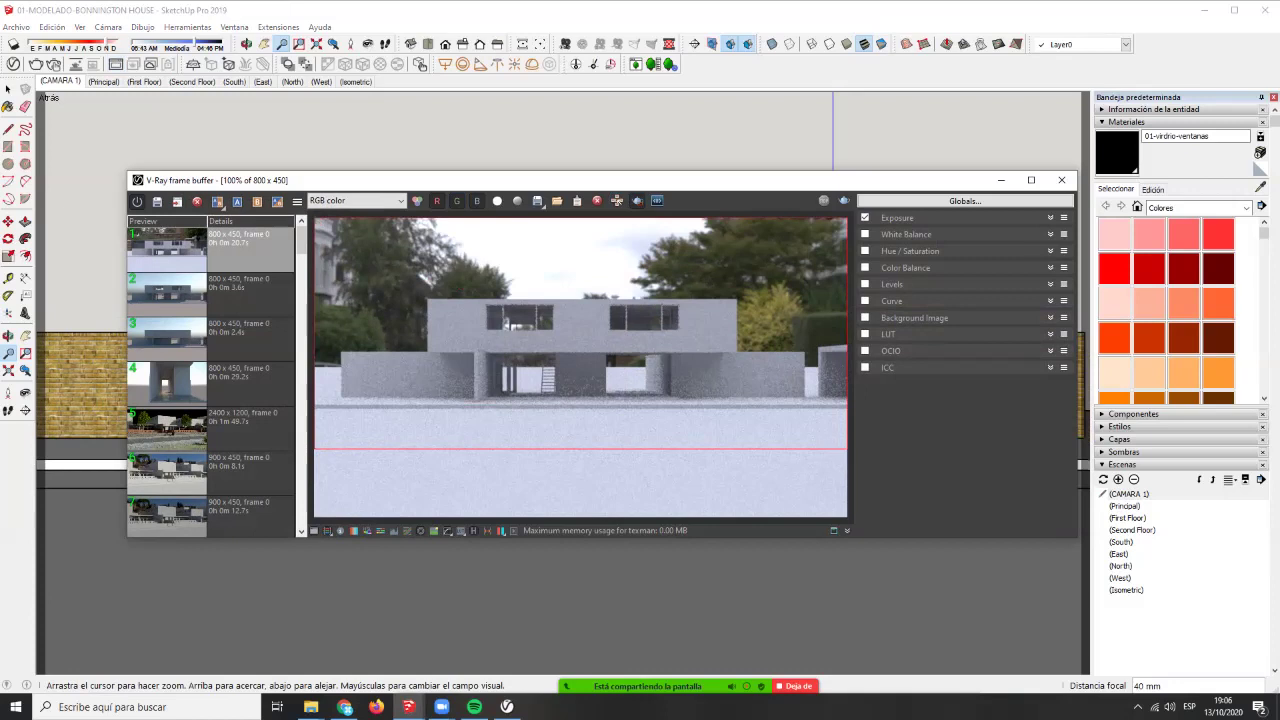
left_click(637, 201)
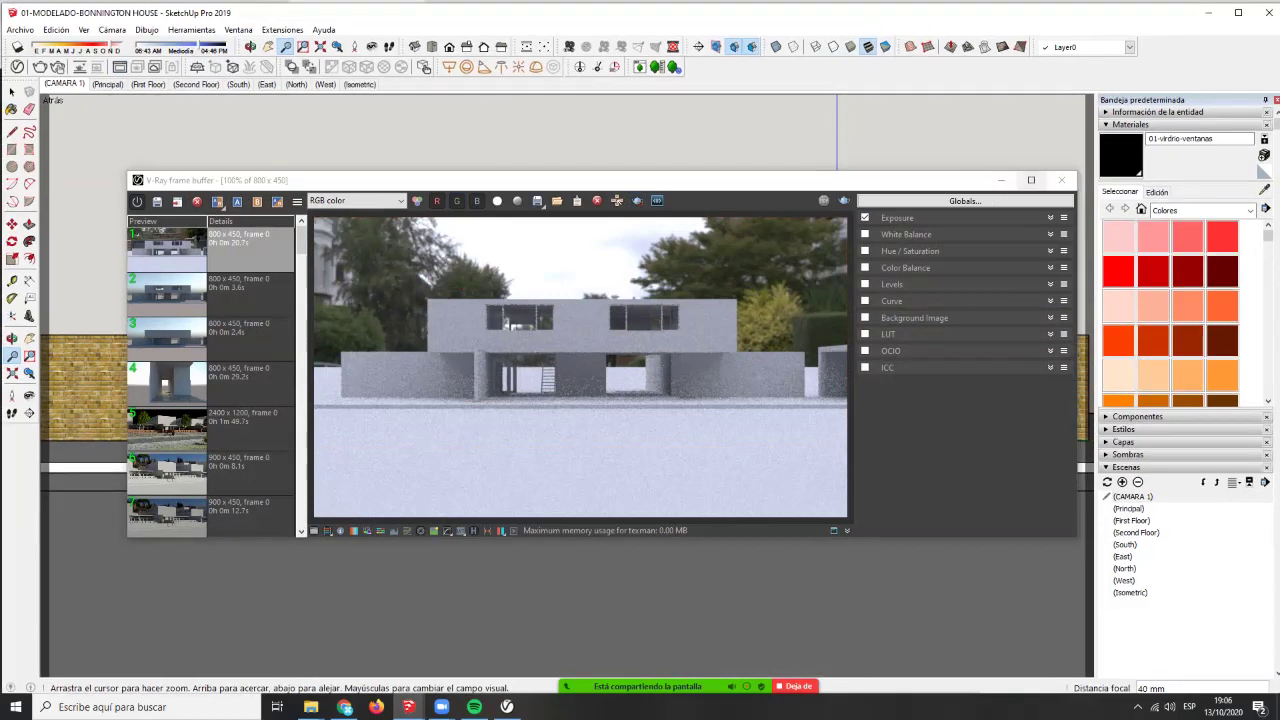
left_click(1001, 180)
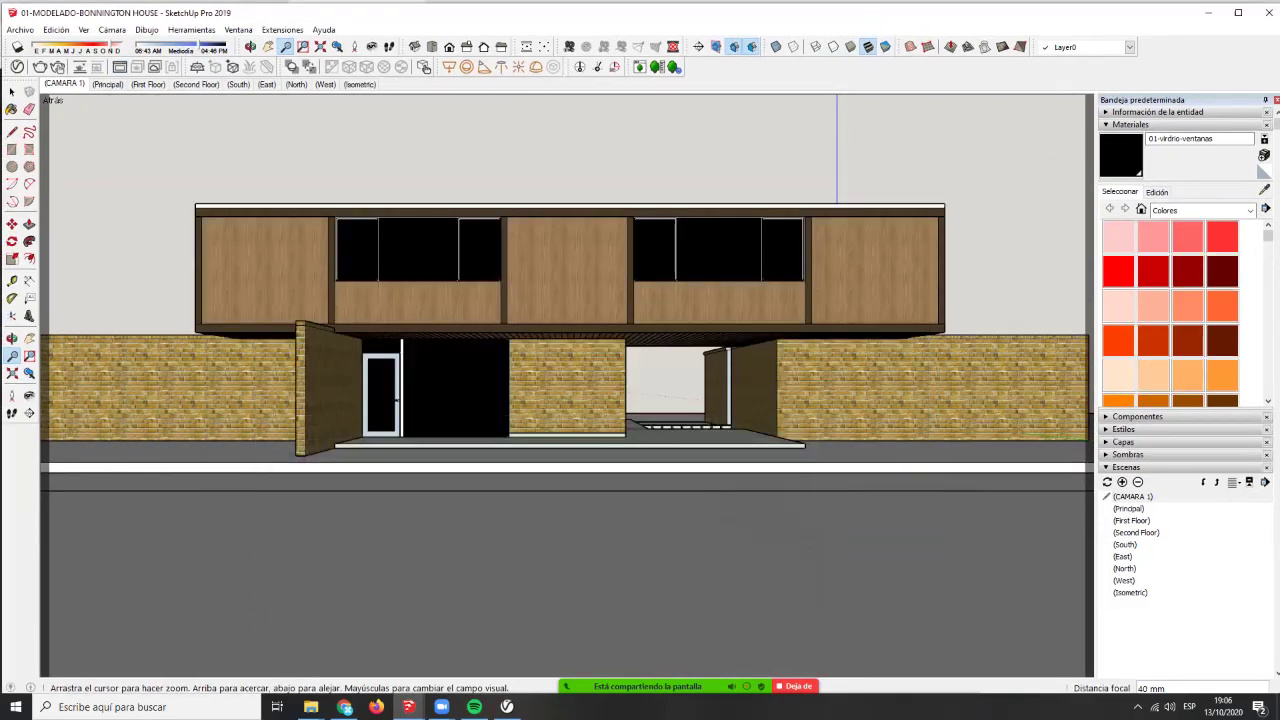
- Pull the camera back from the façade and set its eye height to 1.80 m
mouse_move(567, 385)
left_mouse_down()
mouse_move(567, 403)
mouse_move(567, 387)
left_mouse_up()
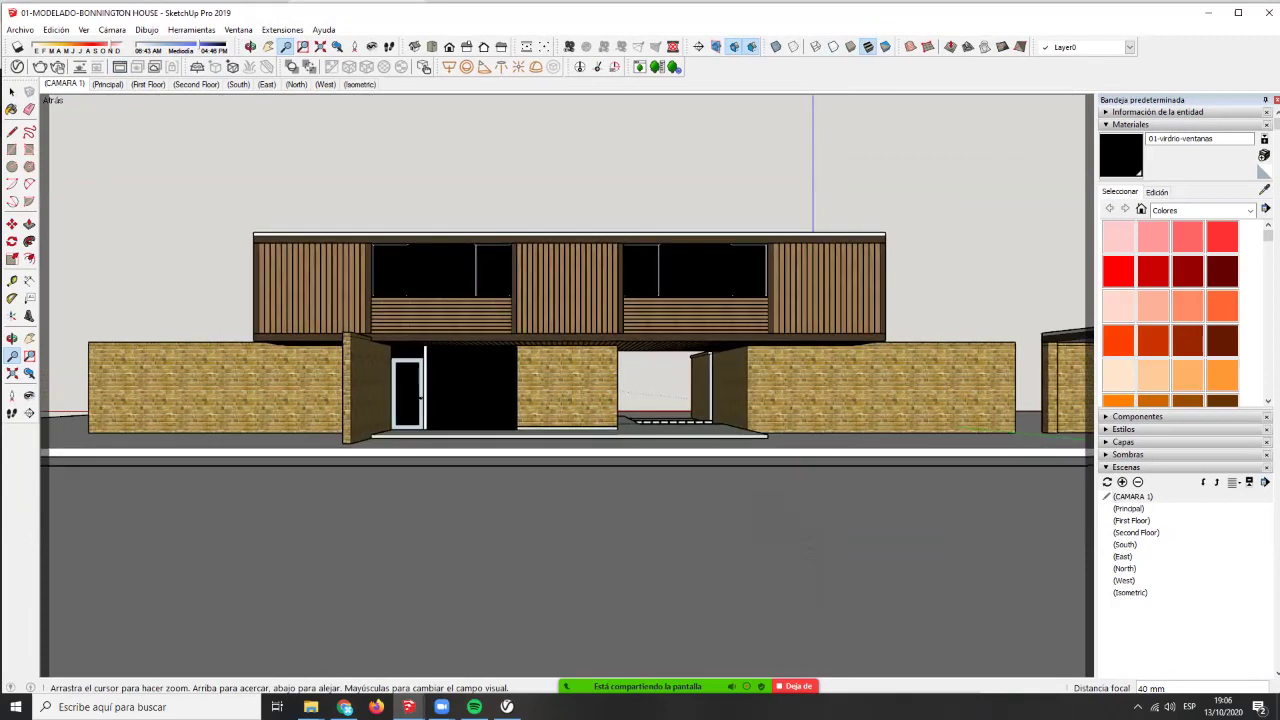
key("h")
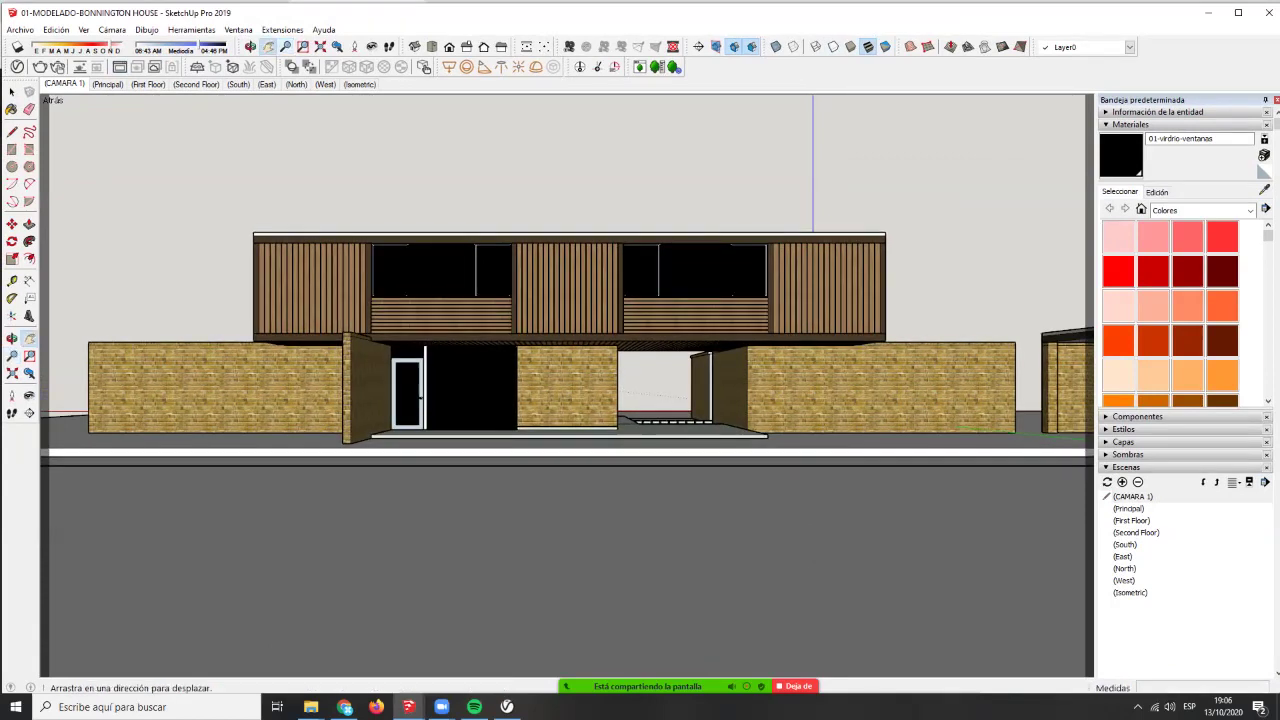
left_click(30, 396)
type("1.8")
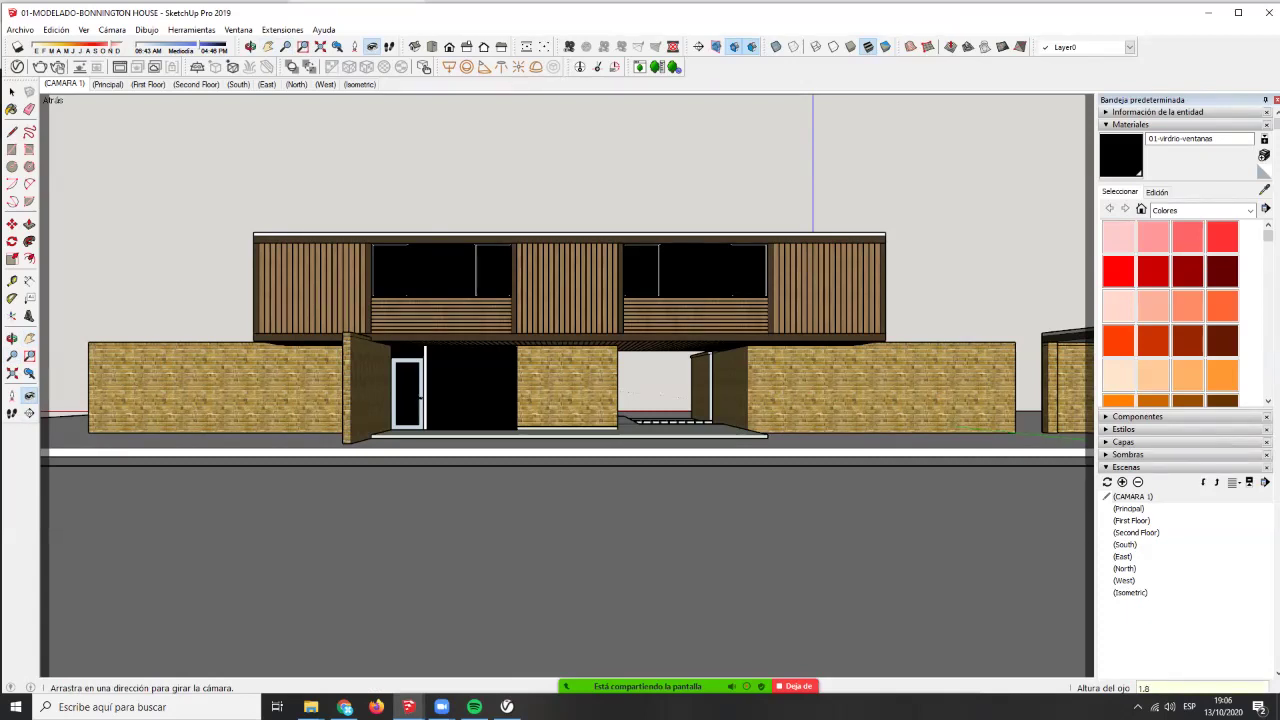
key("Return")
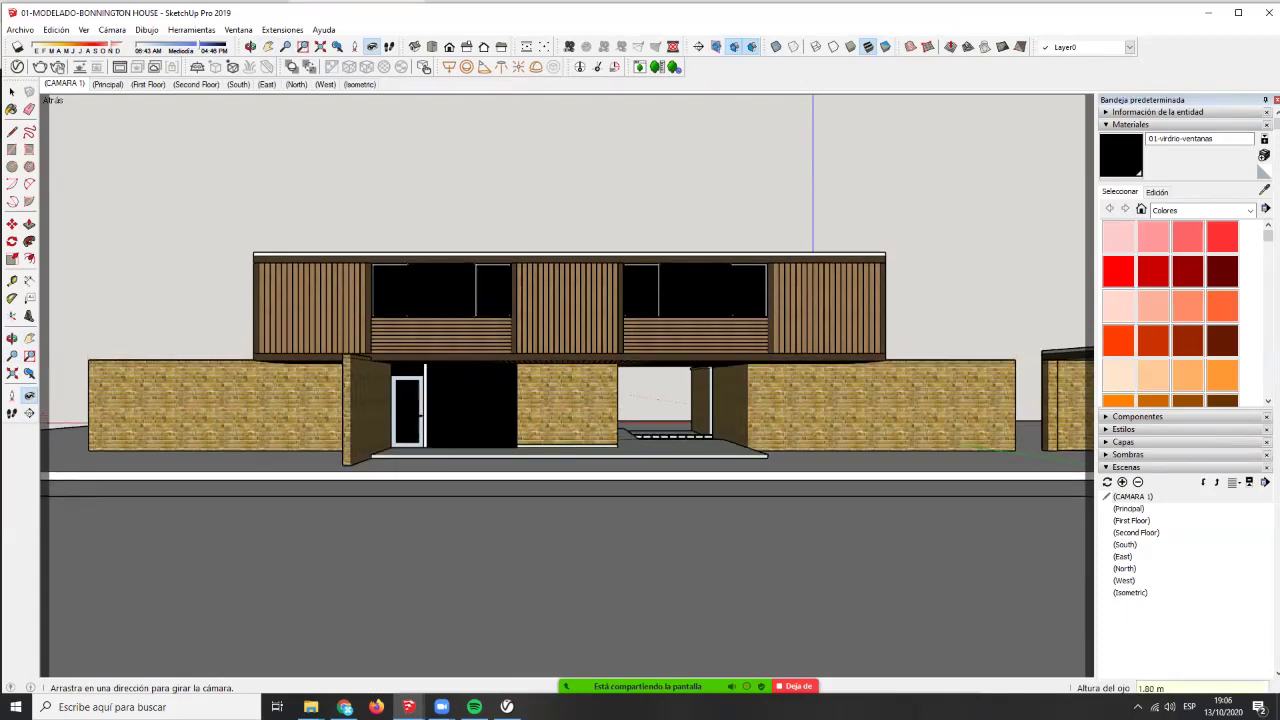
- Update the CAMARA 1 scene with the current camera view
key("h")
right_click(62, 84)
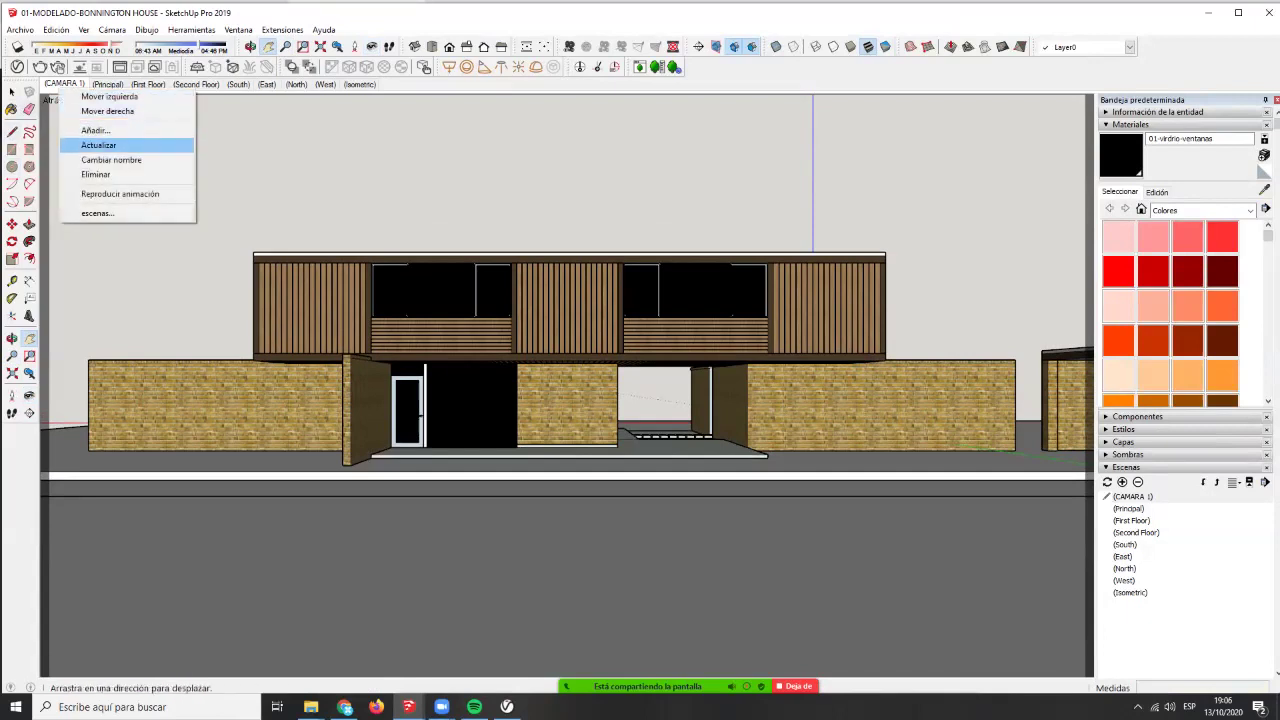
left_click(98, 145)
key("Return")
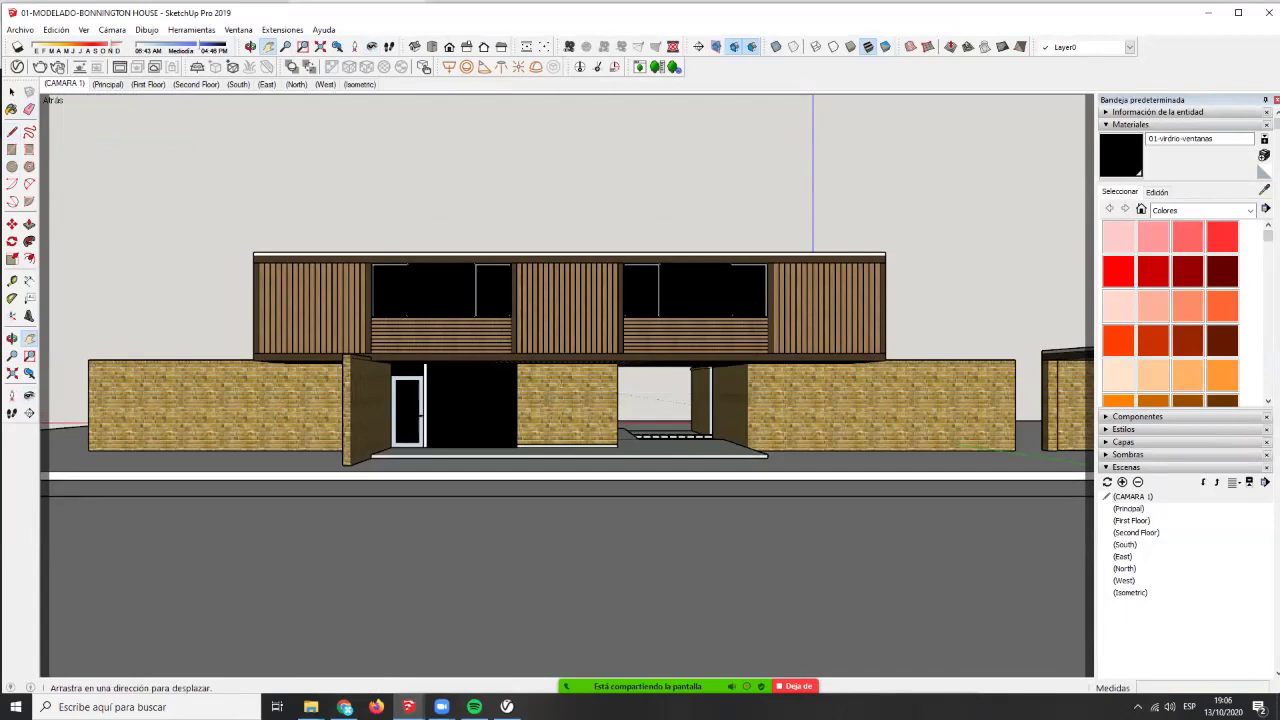
key("space")
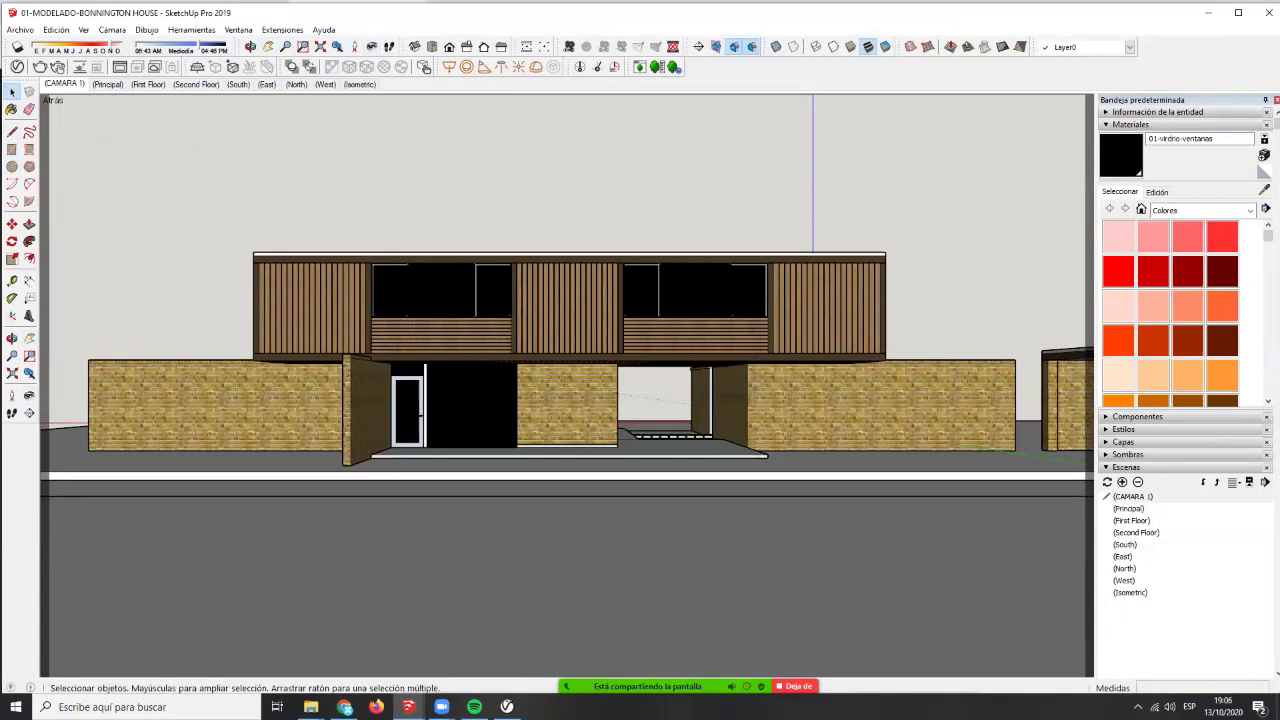
- Switch to the browser and look through the Behance house renders, including Forest cabin and REM House, as references
left_click(120, 67)
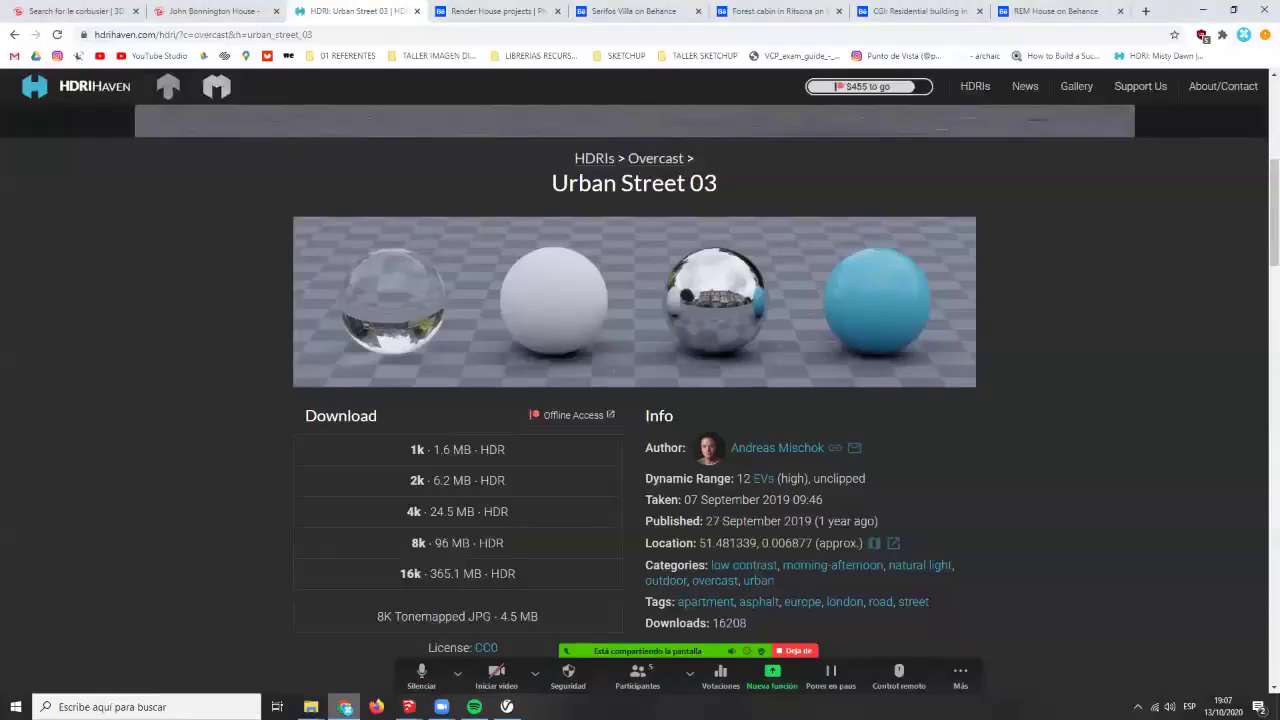
left_click(344, 707)
left_click(775, 11)
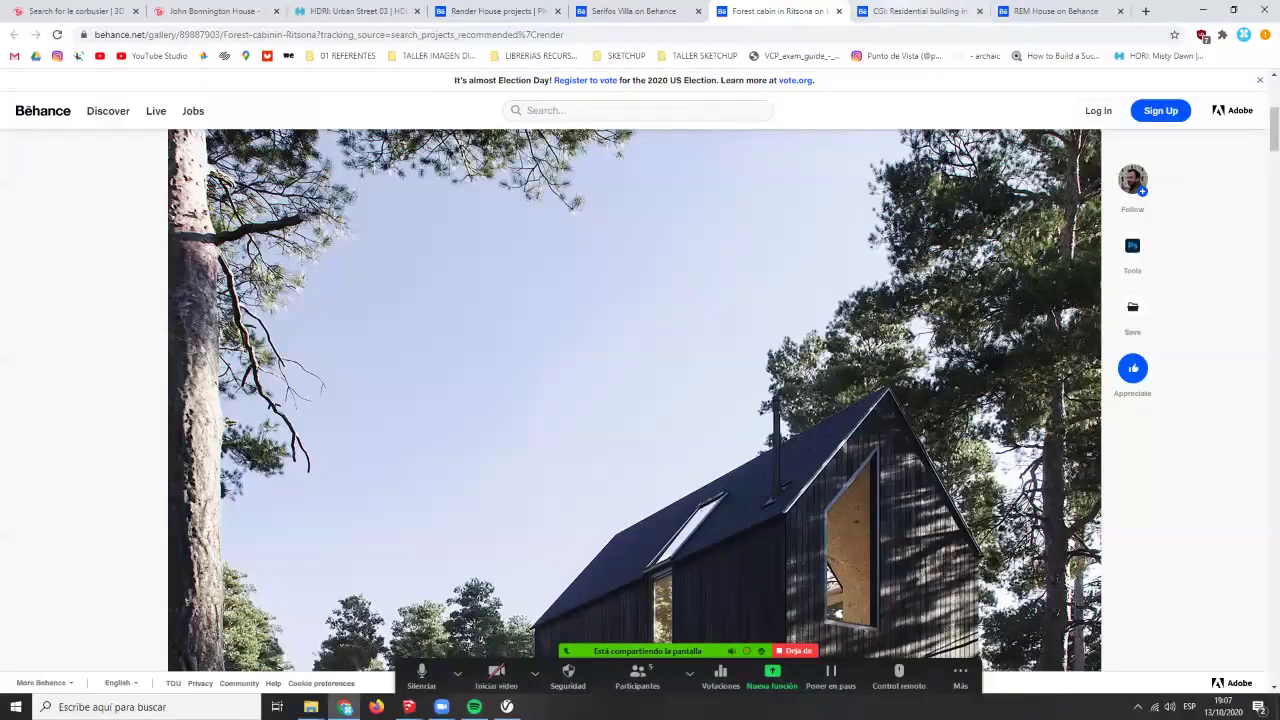
key("ctrl+Tab")
key("ctrl+Tab")
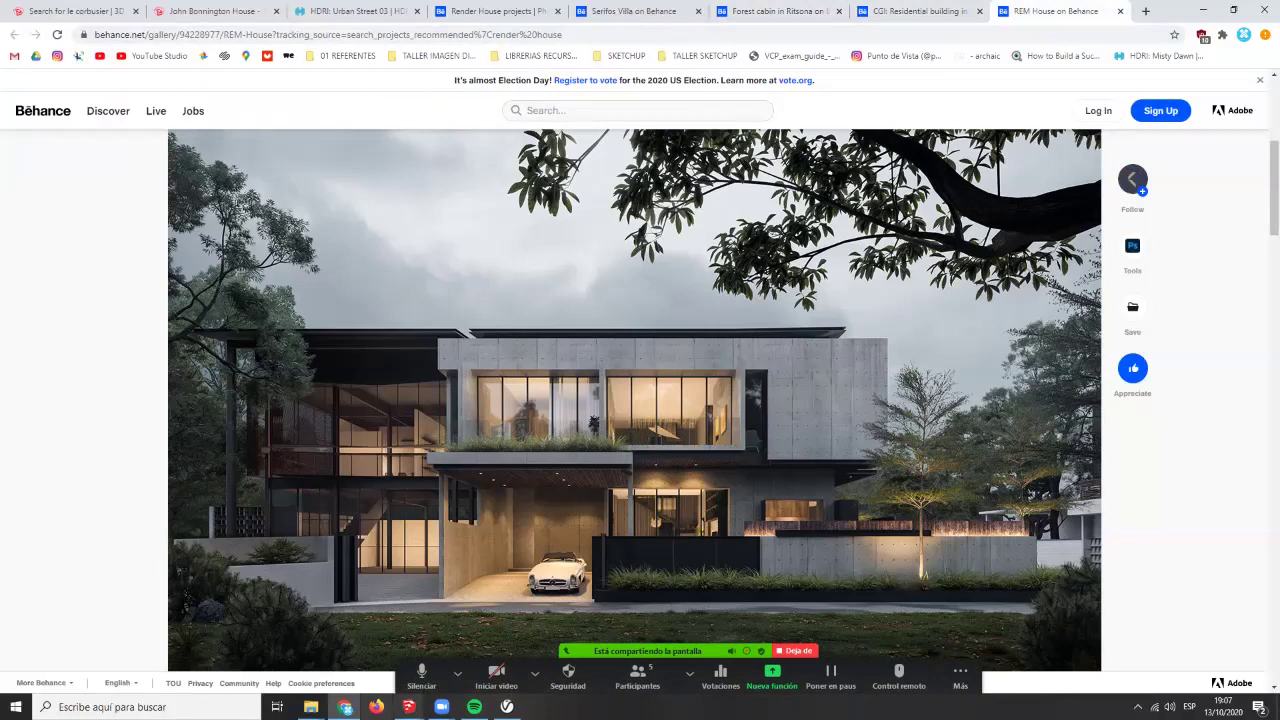
left_click(345, 707)
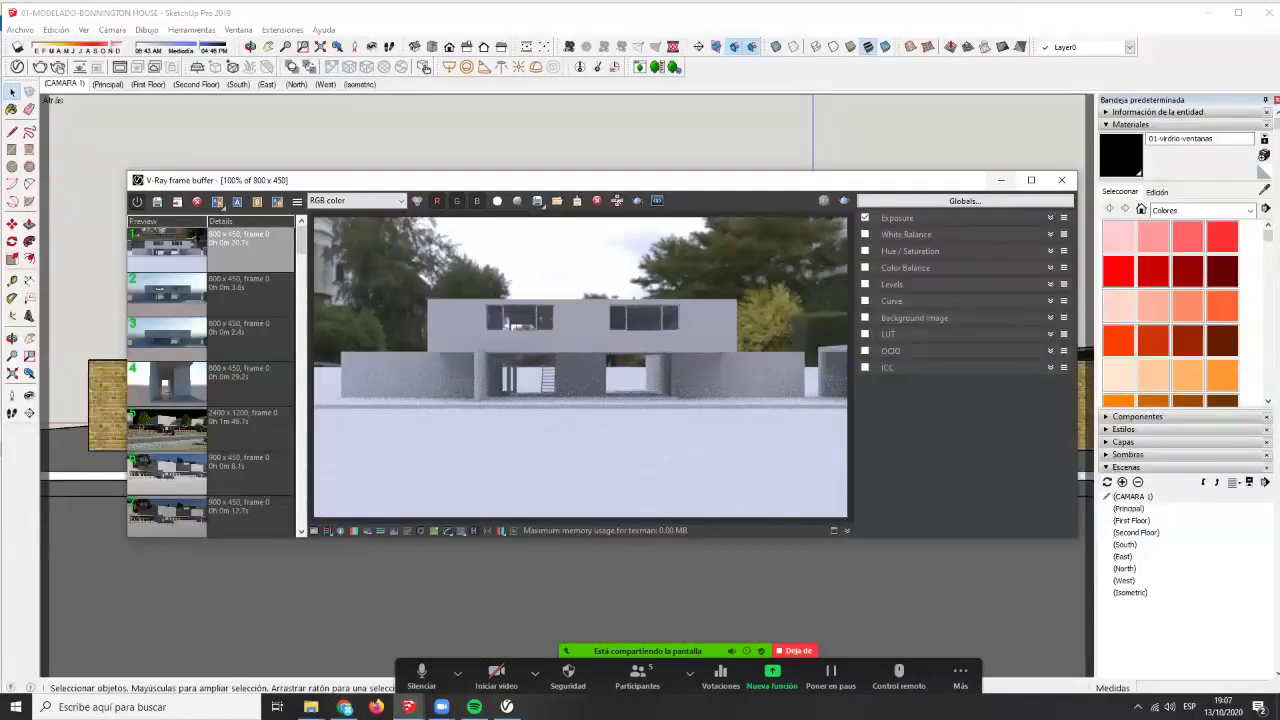
- Clear the render frame buffer from the view and inspect the house from above, including its First Floor scene
left_click(1001, 180)
key("o")
middle_click_drag(640, 330, 560, 430)
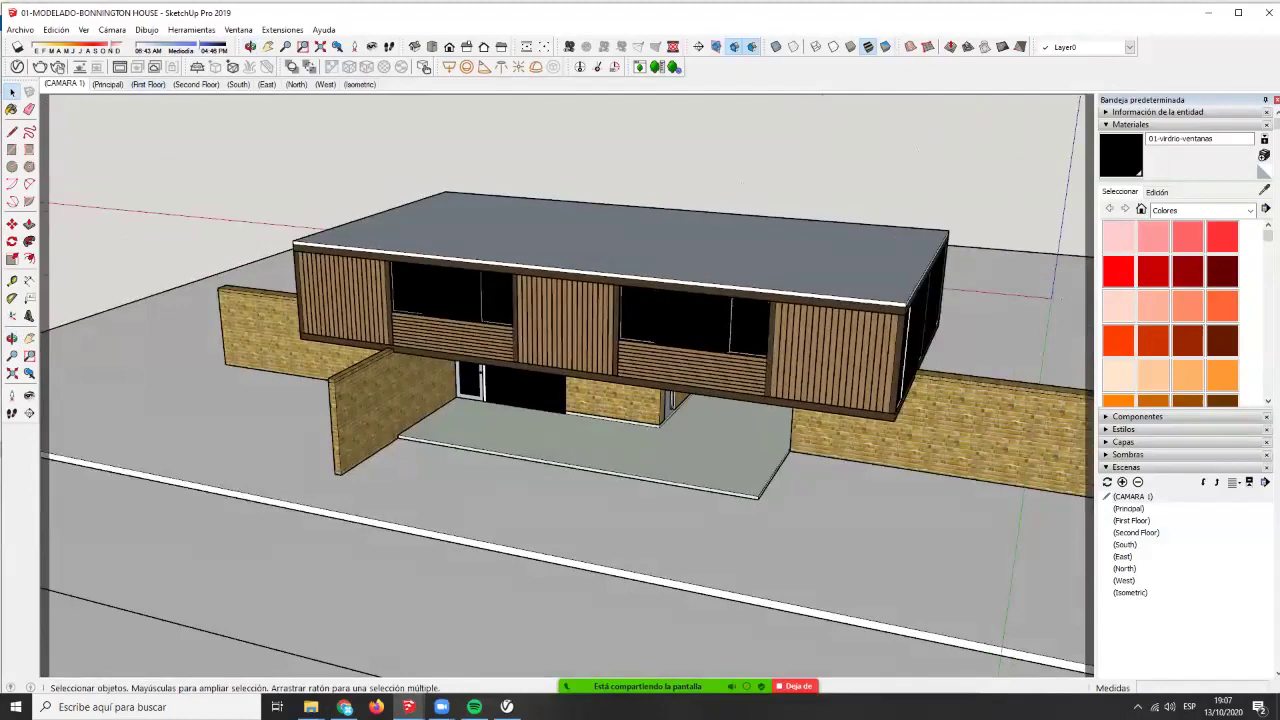
left_click(148, 85)
middle_click_drag(640, 430, 510, 300)
middle_click_drag(510, 527, 762, 335)
- Examine the interior layout of the upper level in the Second Floor section scene from several angles
left_click(196, 84)
middle_click_drag(127, 109, 127, 125)
middle_click_drag(625, 500, 1000, 345)
scroll(600, 362, "up", 5)
scroll(658, 312, "down", 5)
middle_click_drag(260, 355, 570, 290)
scroll(494, 294, "up", 5)
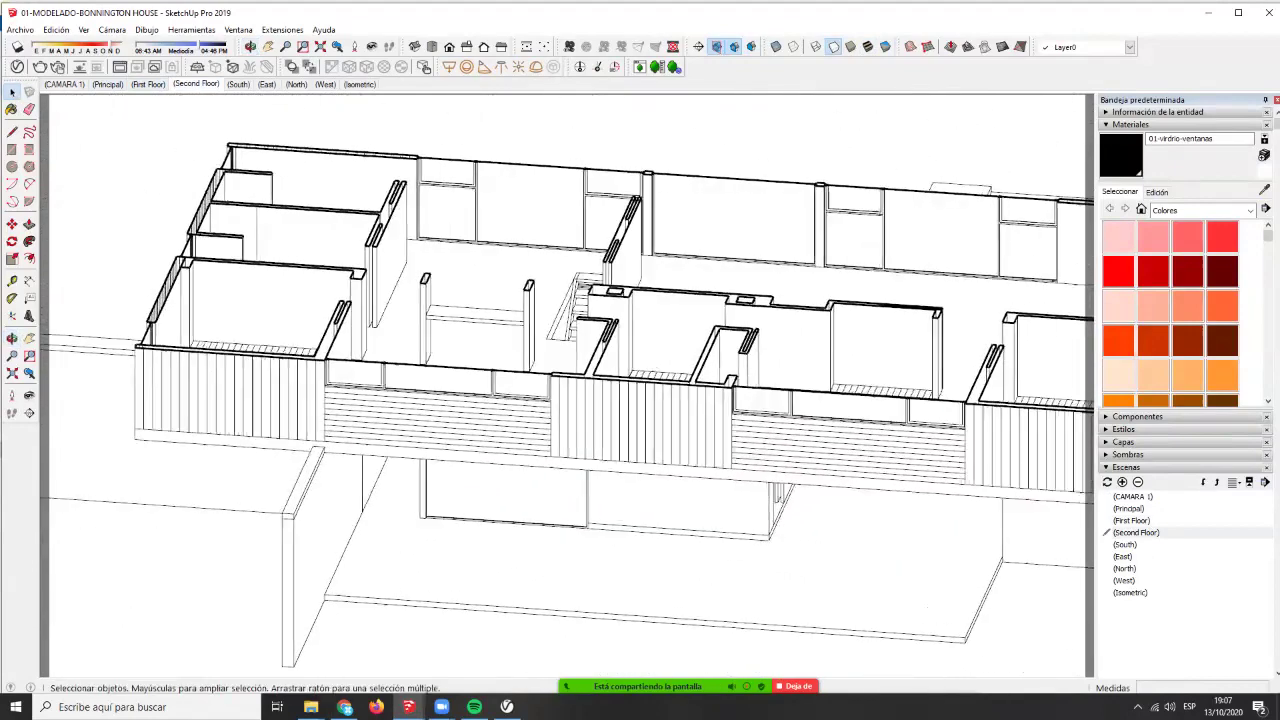
scroll(500, 557, "down", 7)
mouse_move(500, 557)
middle_mouse_down()
mouse_move(483, 637)
mouse_move(500, 537)
middle_mouse_up()
scroll(483, 637, "down", 2)
scroll(682, 146, "up", 7)
middle_click_drag(682, 150, 690, 122)
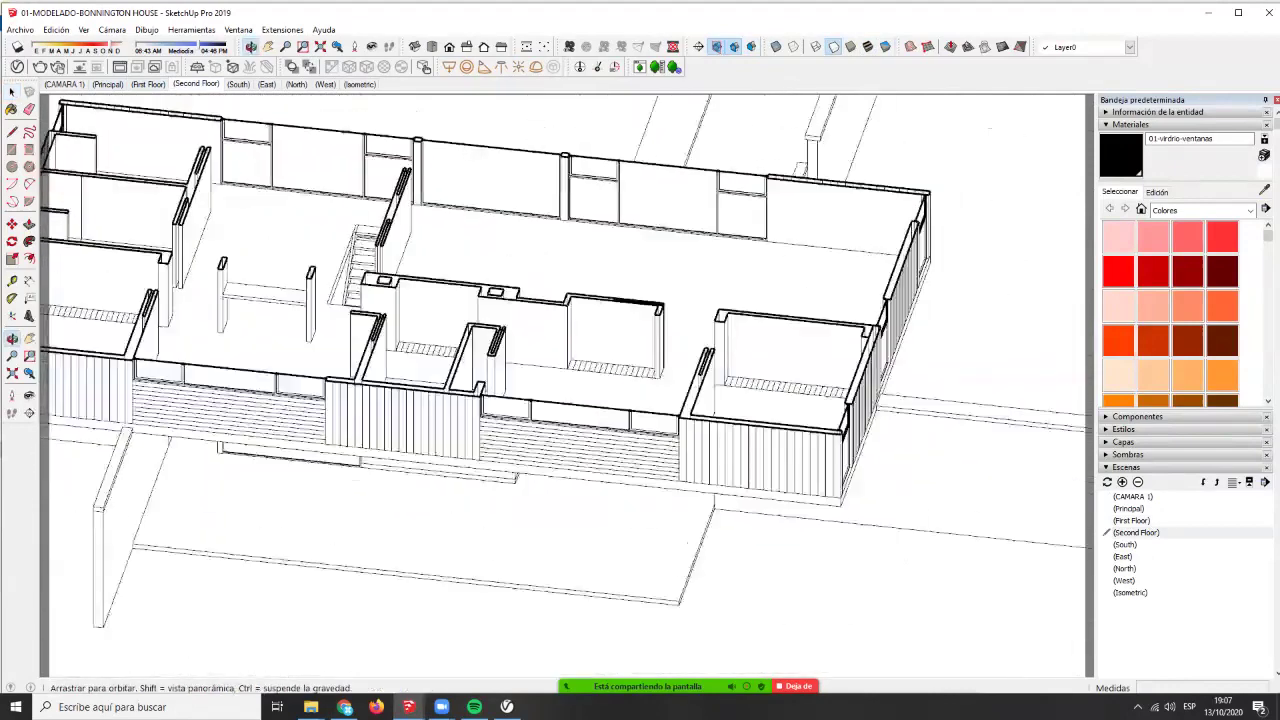
middle_click_drag(510, 500, 512, 494)
- Examine the ground-level walls and site in the First Floor section scene
left_click(148, 85)
middle_click_drag(420, 440, 680, 310)
scroll(560, 290, "up", 3)
middle_click_drag(600, 300, 260, 330)
scroll(740, 310, "up", 3)
middle_click_drag(740, 310, 670, 340)
scroll(600, 320, "down", 6)
middle_click_drag(735, 195, 745, 100)
scroll(677, 266, "down", 5)
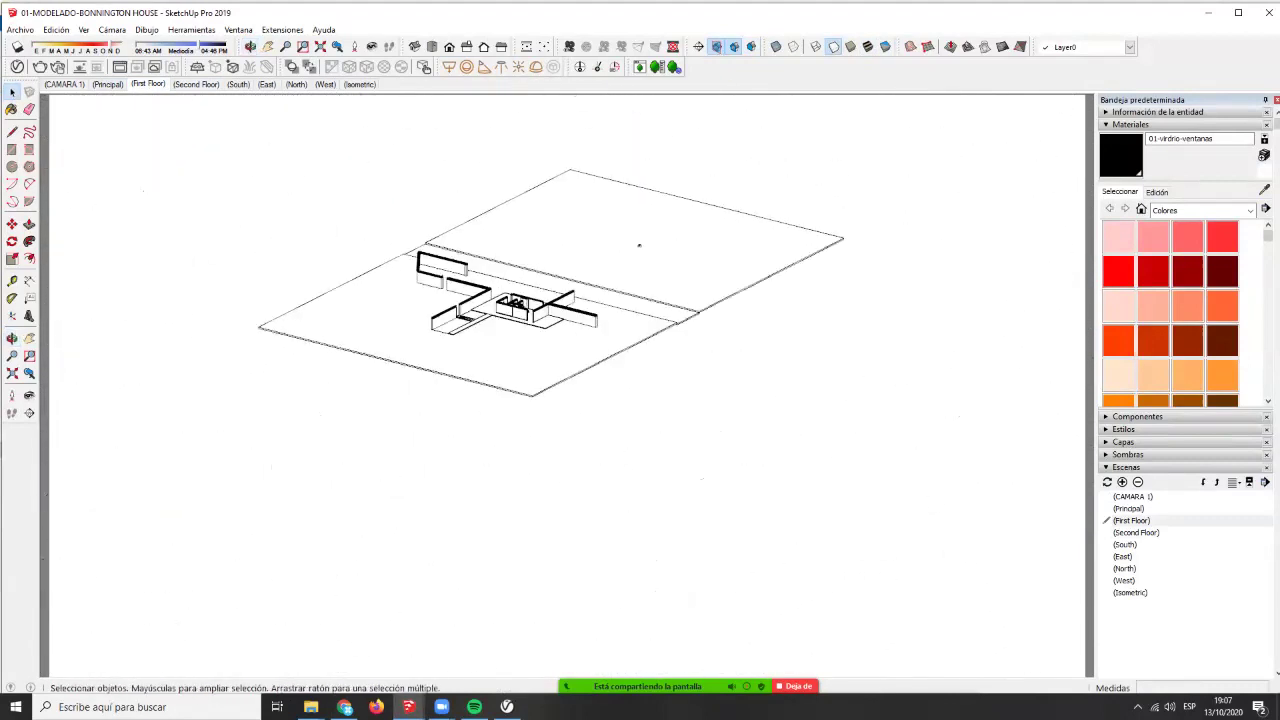
- Toggle the section cut display off and back on in the First Floor scene and check the cut walls
left_click(734, 47)
left_click(734, 47)
left_click(453, 280)
scroll(453, 278, "up", 3)
scroll(454, 278, "up", 3)
left_click(454, 278)
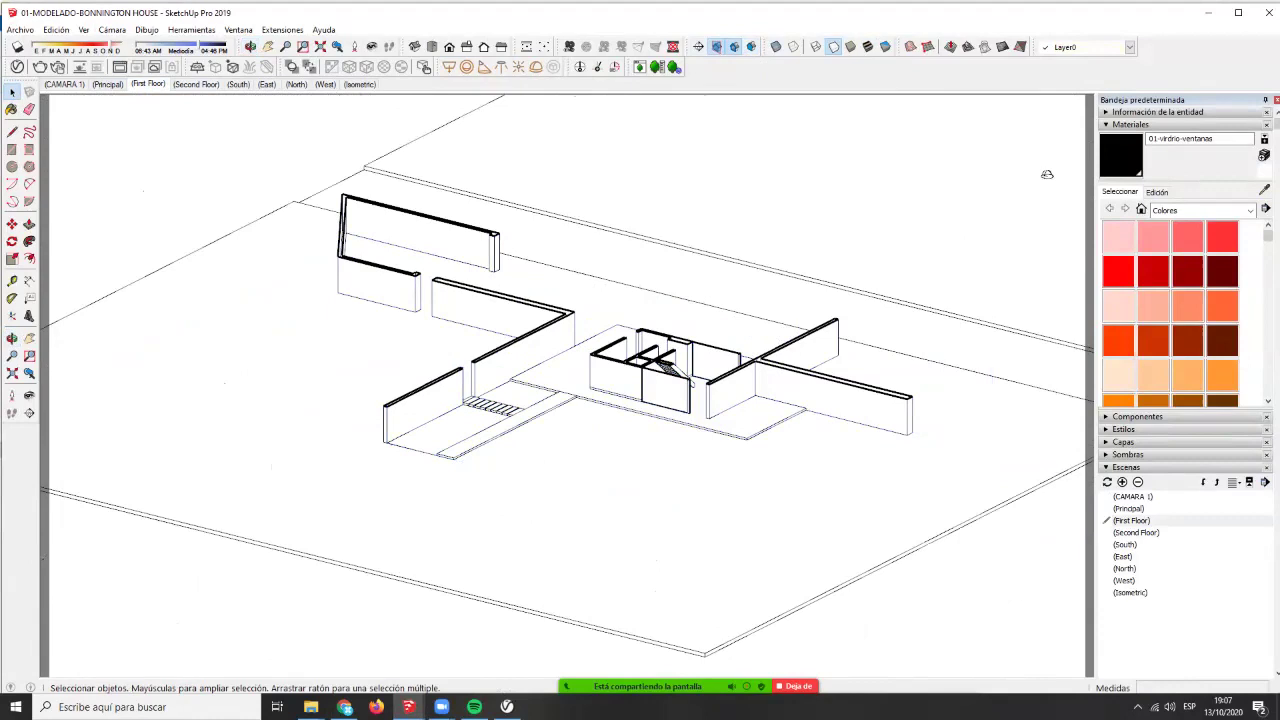
key("alt+v")
key("Right")
key("Left")
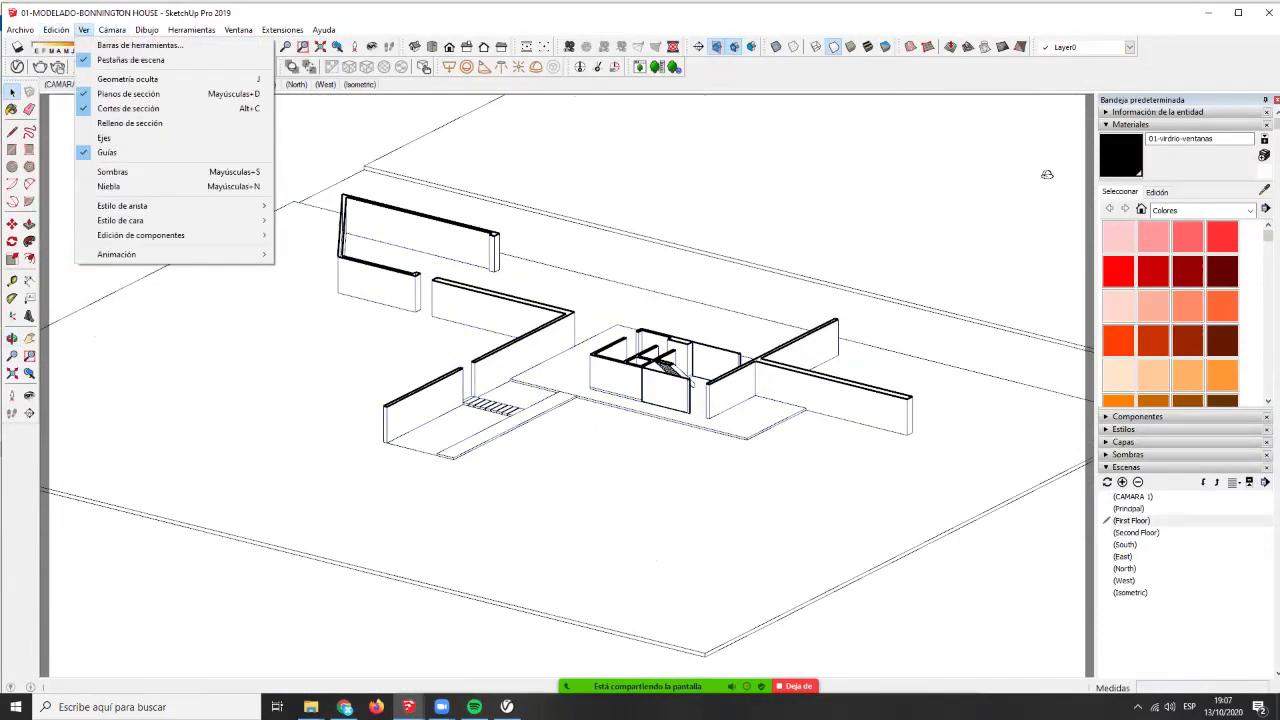
key("Down")
key("Down")
key("Down")
key("Down")
key("Down")
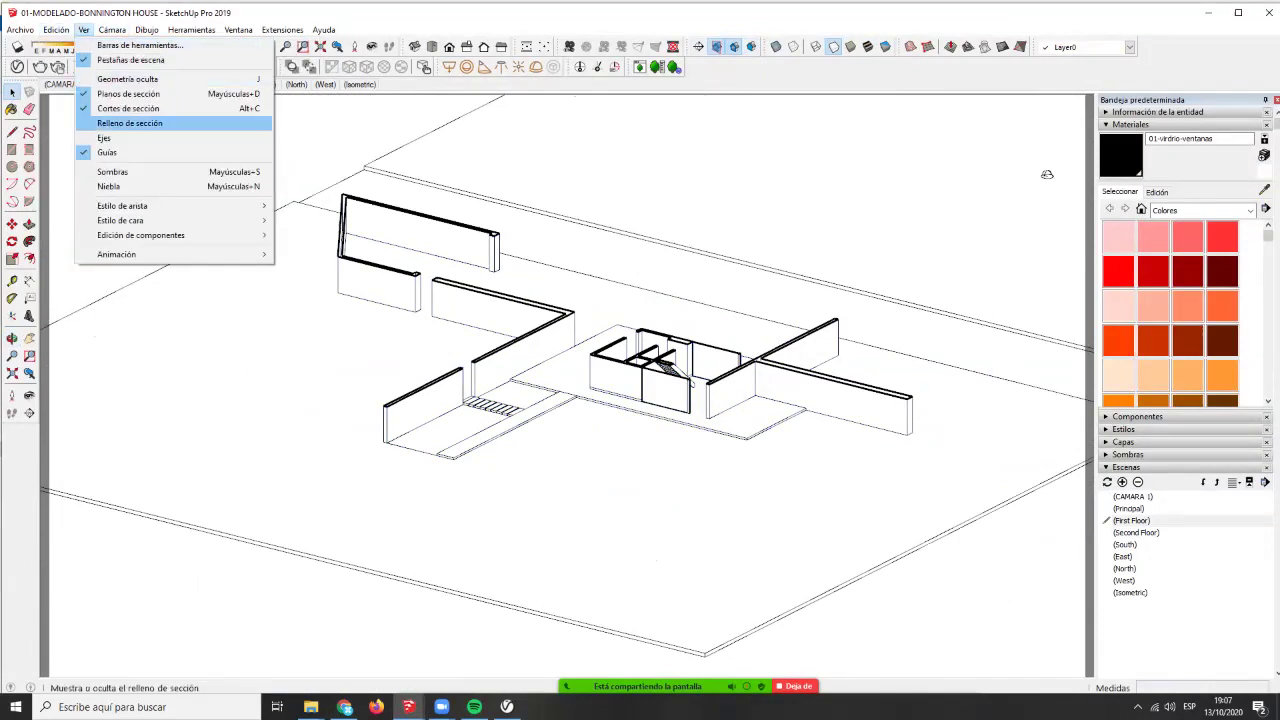
left_click(346, 135)
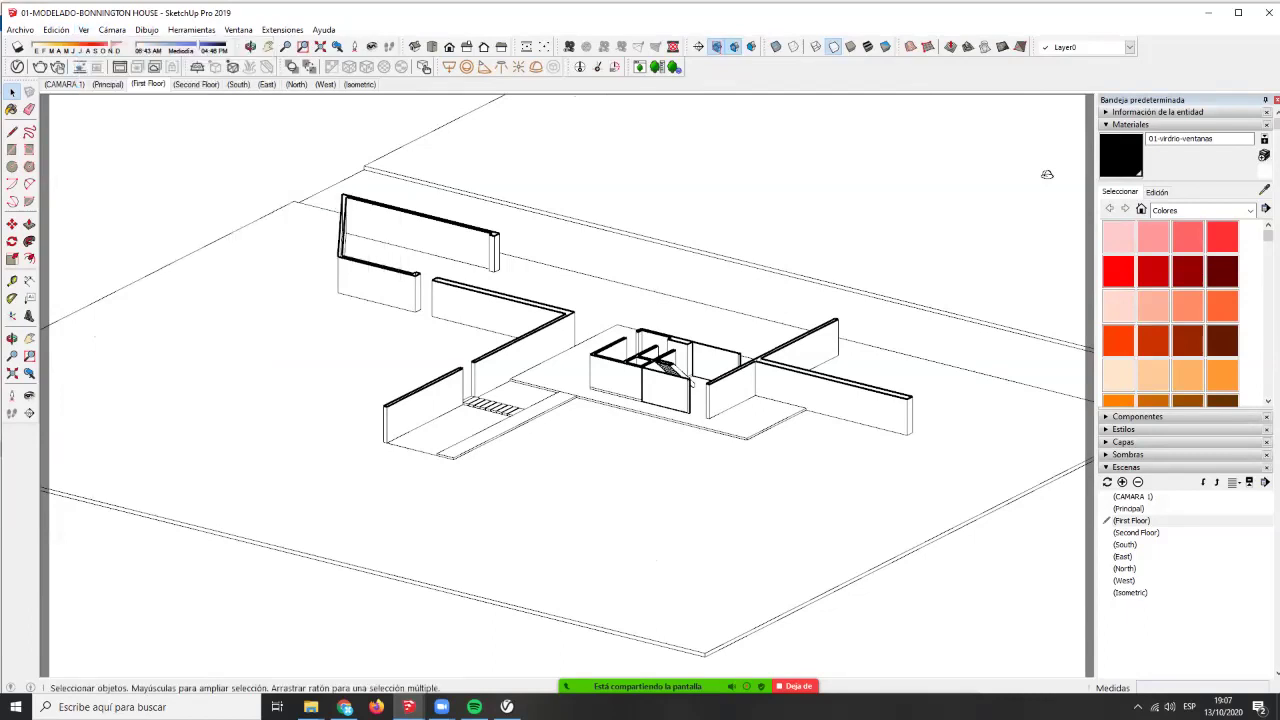
- Make the Section Plane layer visible around the First Floor model
scroll(346, 135, "down", 3)
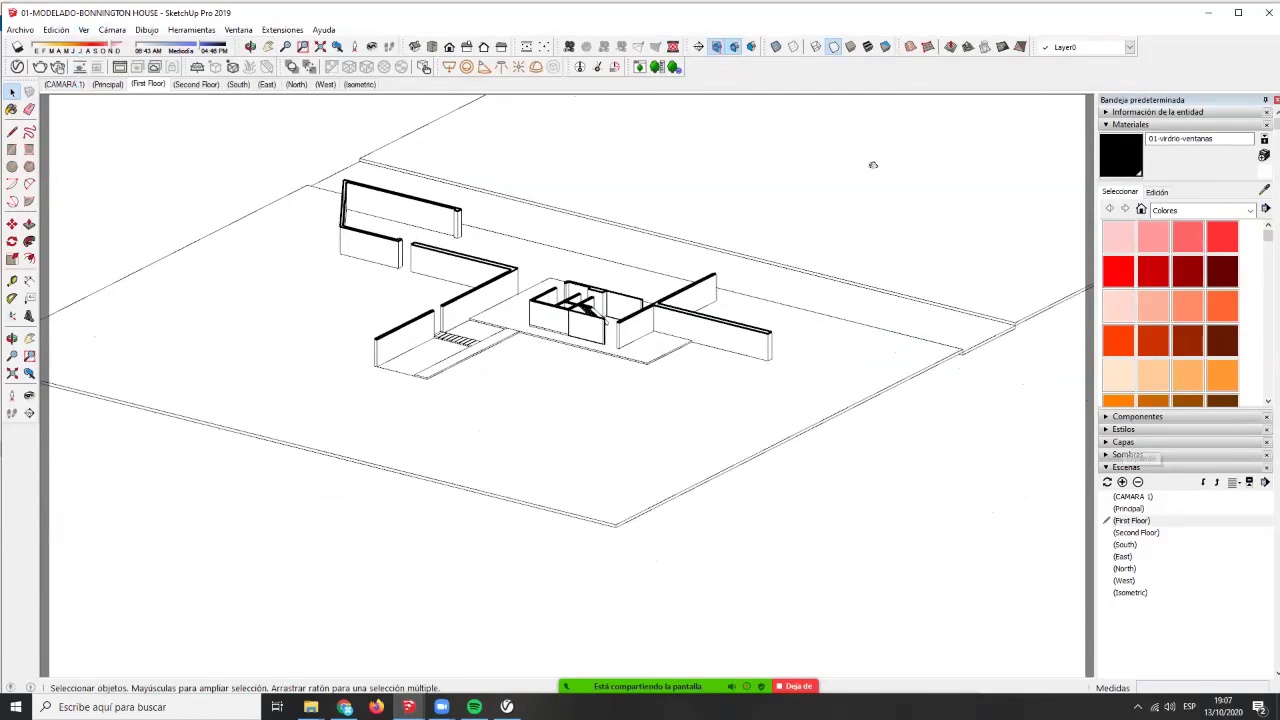
left_click(1124, 442)
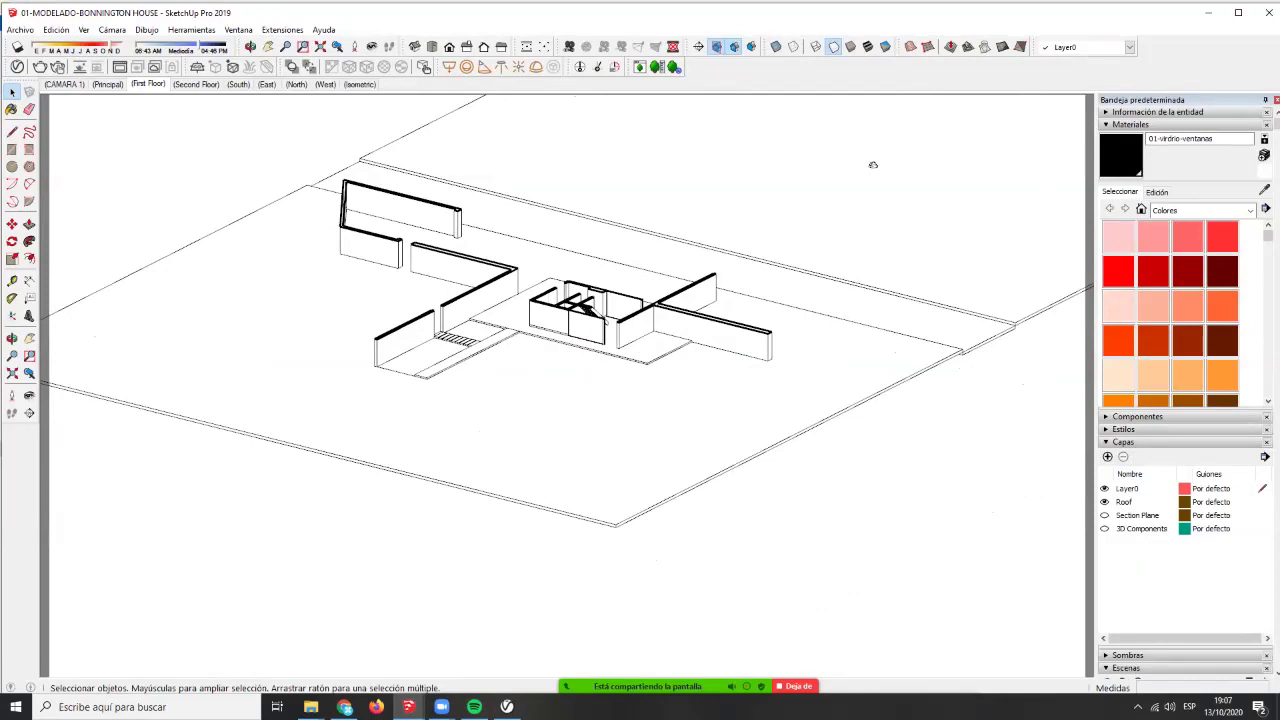
left_click(1105, 515)
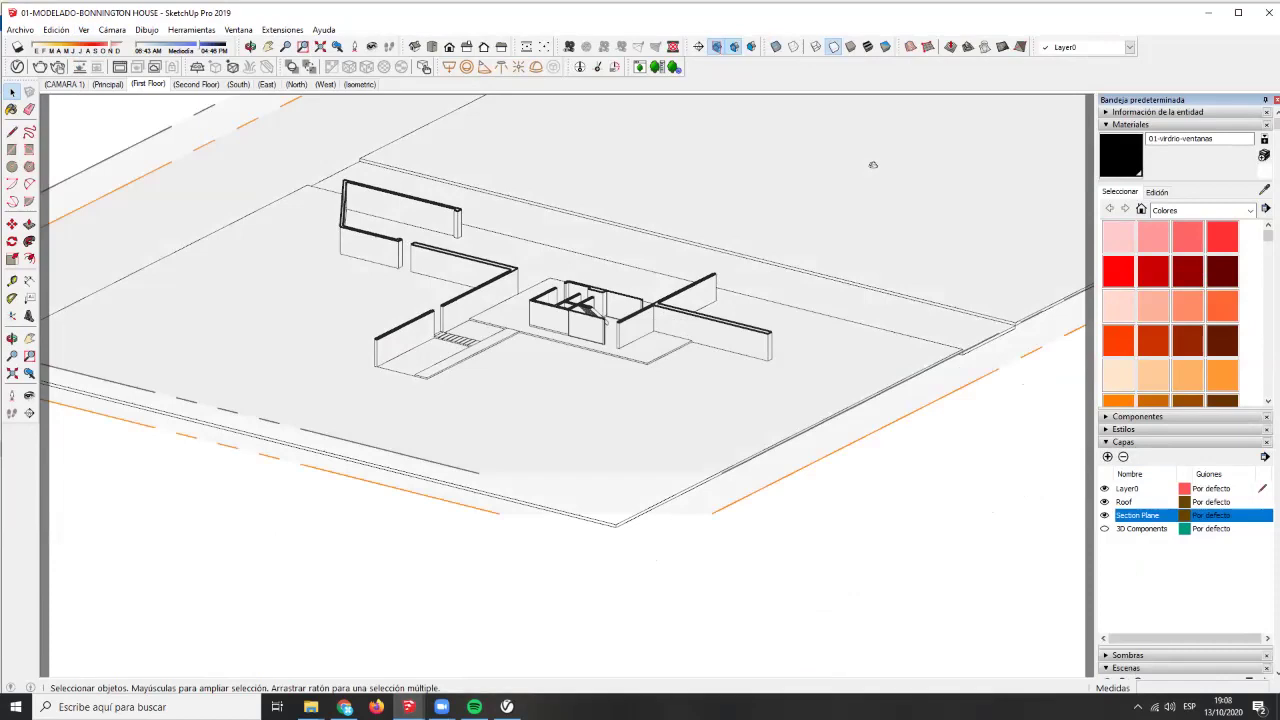
middle_click_drag(872, 165, 778, 369)
scroll(778, 369, "down", 2)
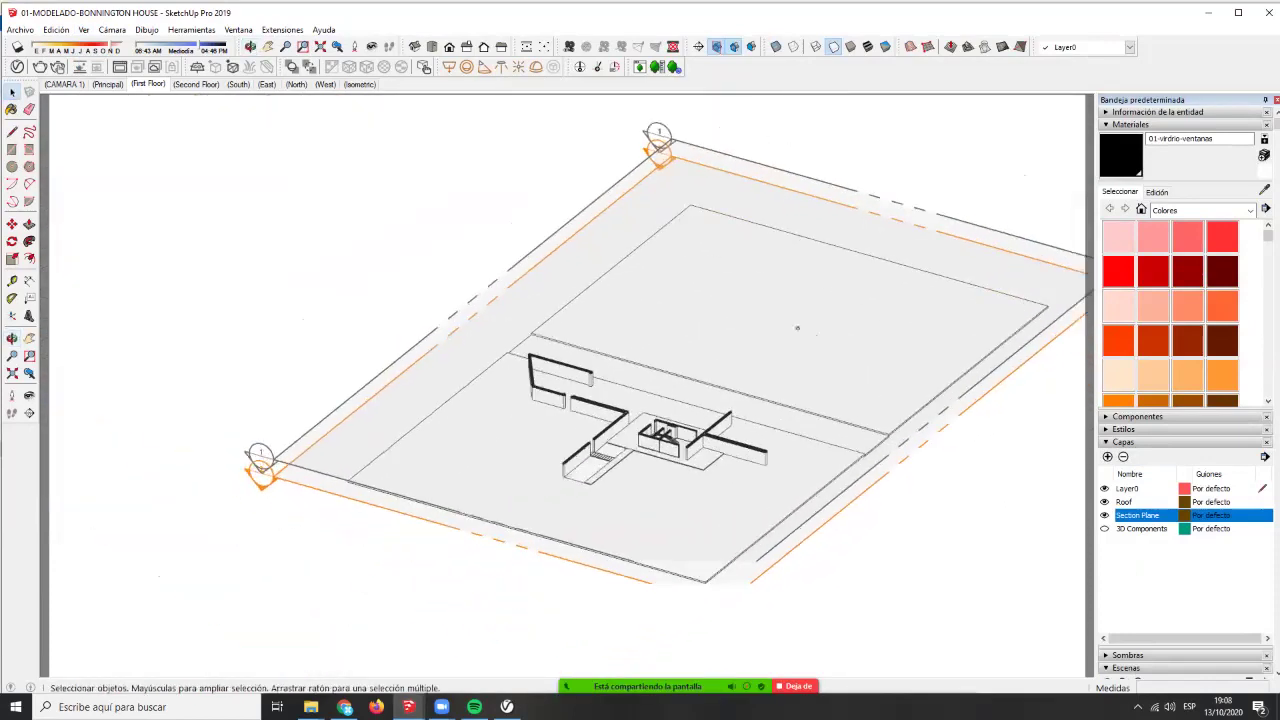
- Move section plane 2, the lower active one, slightly upward along its vertical direction
scroll(232, 428, "up", 5)
left_click(234, 424)
key("m")
left_click(236, 444)
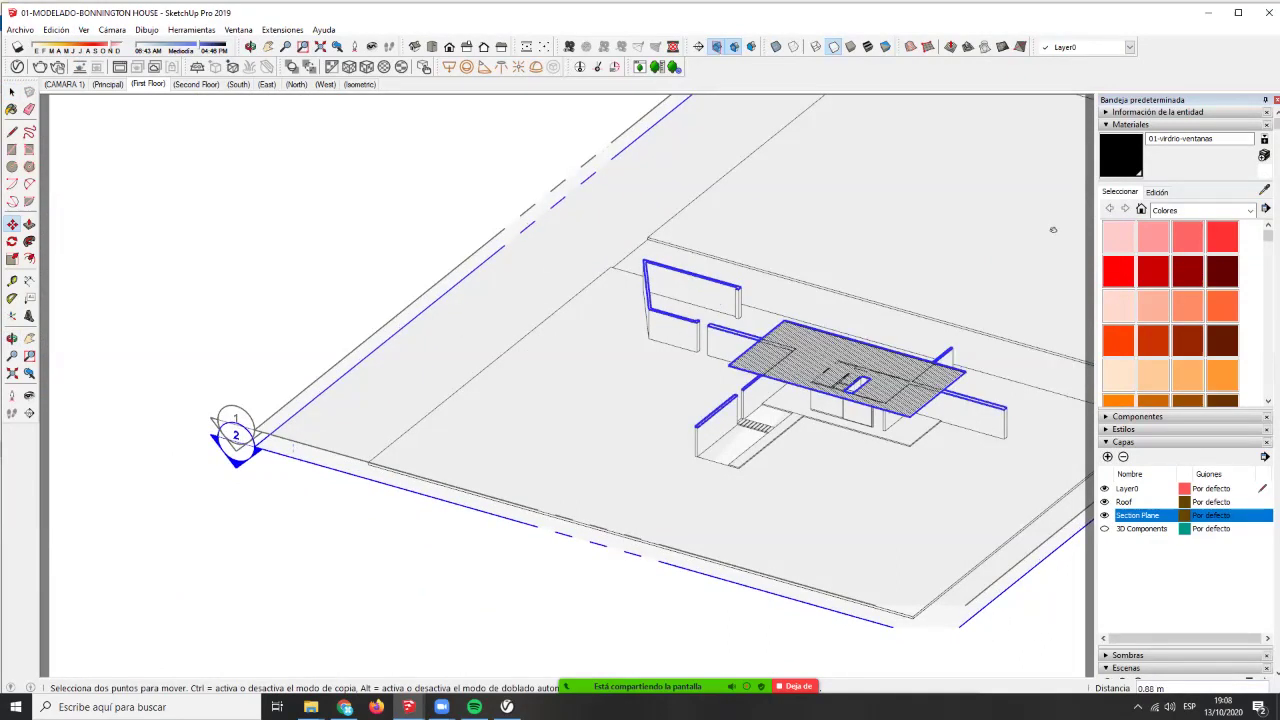
left_click(236, 438)
key("space")
scroll(506, 365, "down", 4)
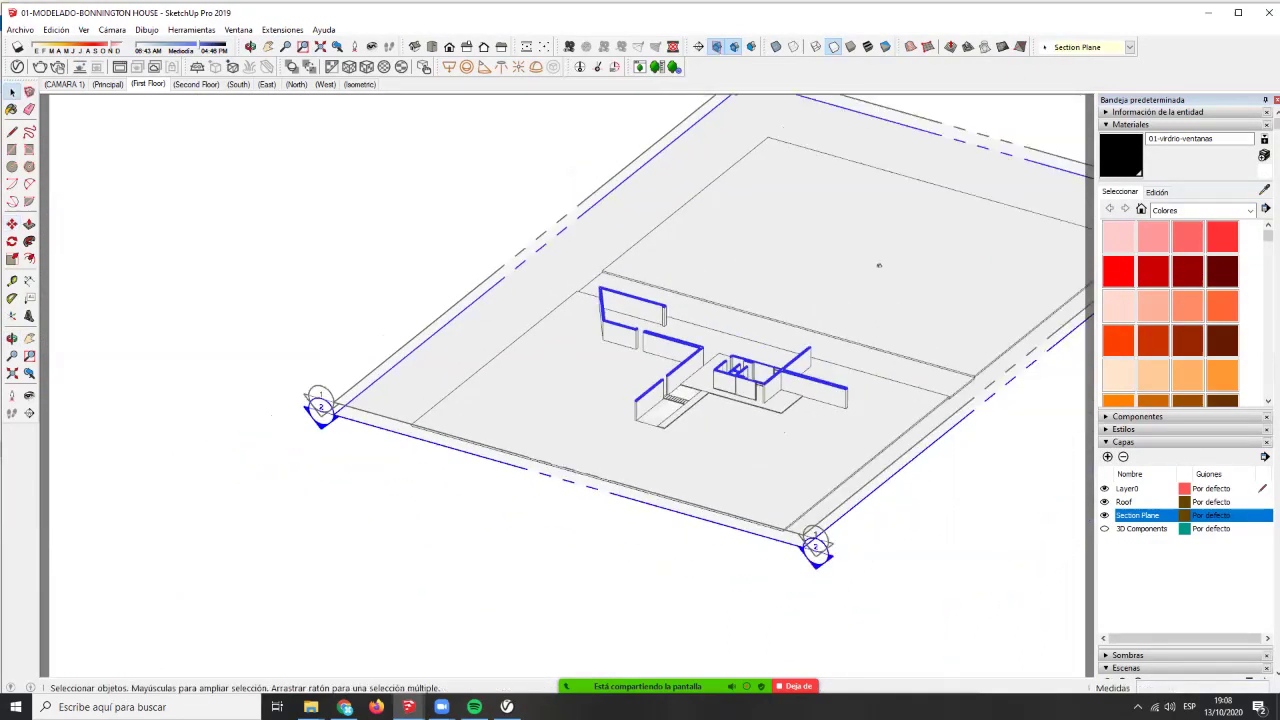
- Hide the section plane objects while keeping the section cuts of the First Floor displayed
left_click(734, 46)
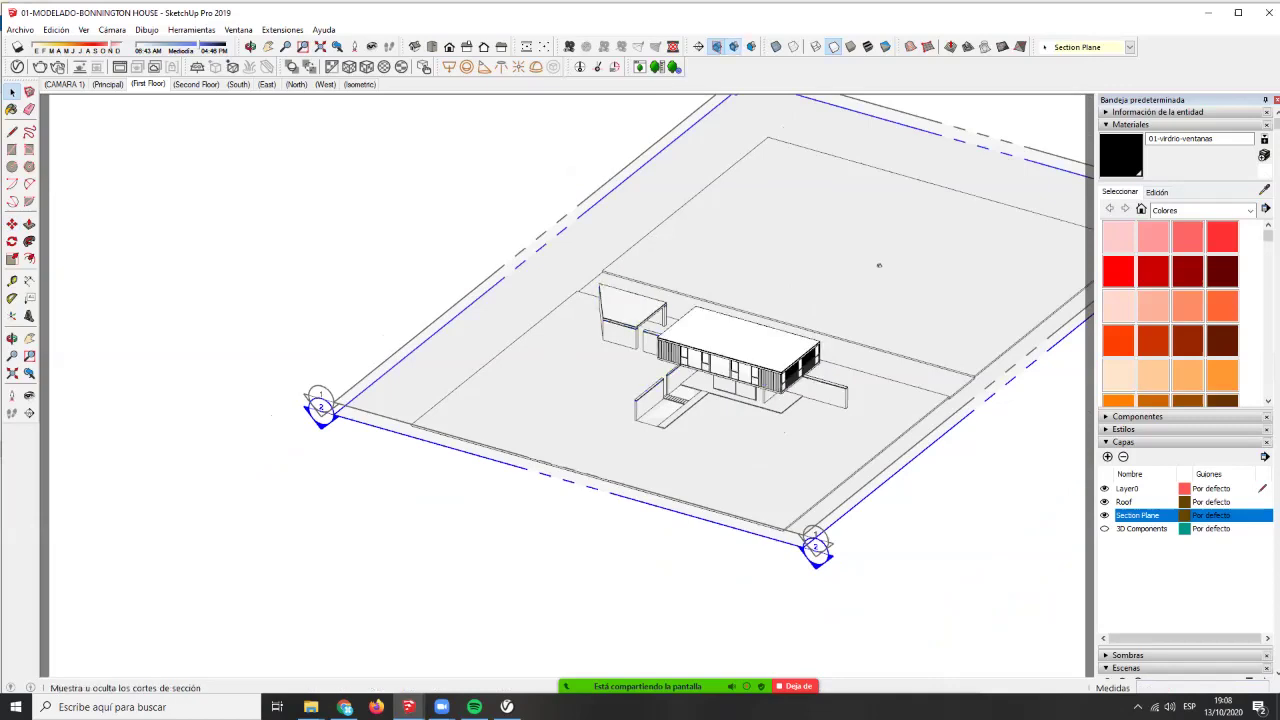
left_click(716, 46)
scroll(754, 331, "up", 3)
middle_click_drag(963, 220, 703, 114)
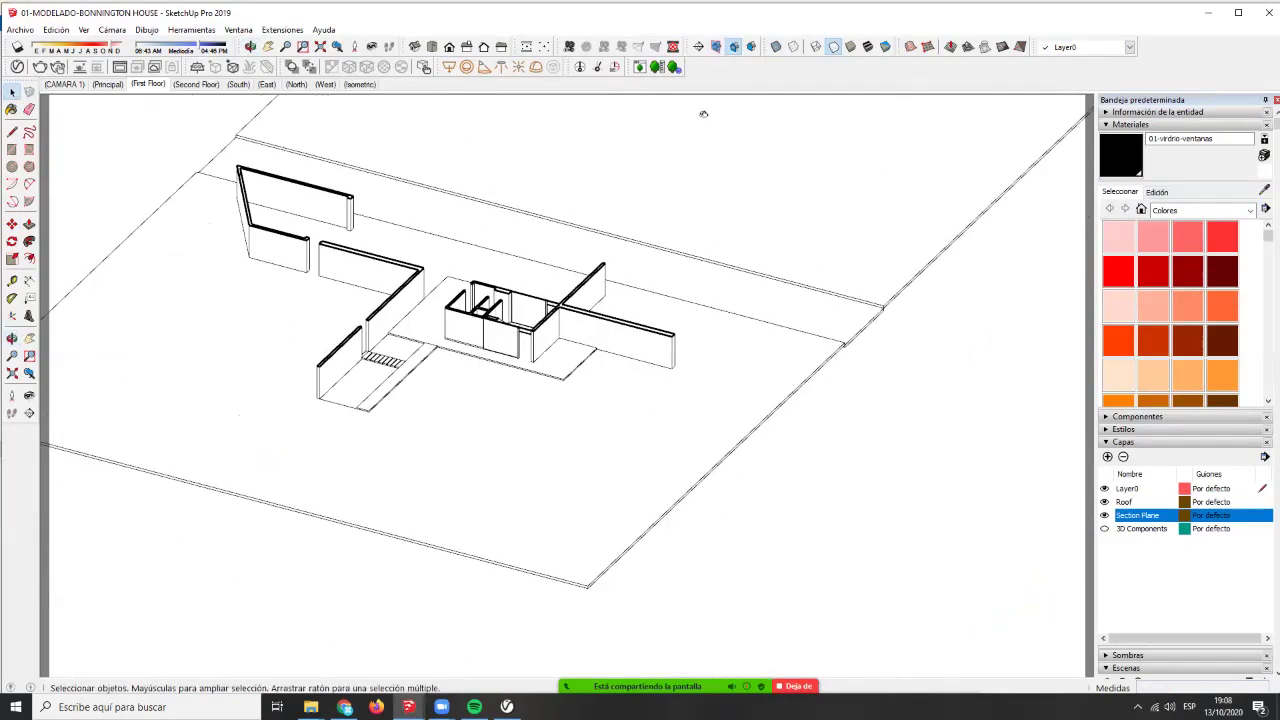
- Switch the camera from parallel projection to perspective for the cut ground-floor rooms
middle_click_drag(703, 114, 777, 137)
scroll(420, 300, "up", 5)
middle_click_drag(420, 320, 640, 350)
middle_click_drag(640, 400, 350, 235, "shift")
left_click(112, 30)
left_click(84, 29)
mouse_move(112, 29)
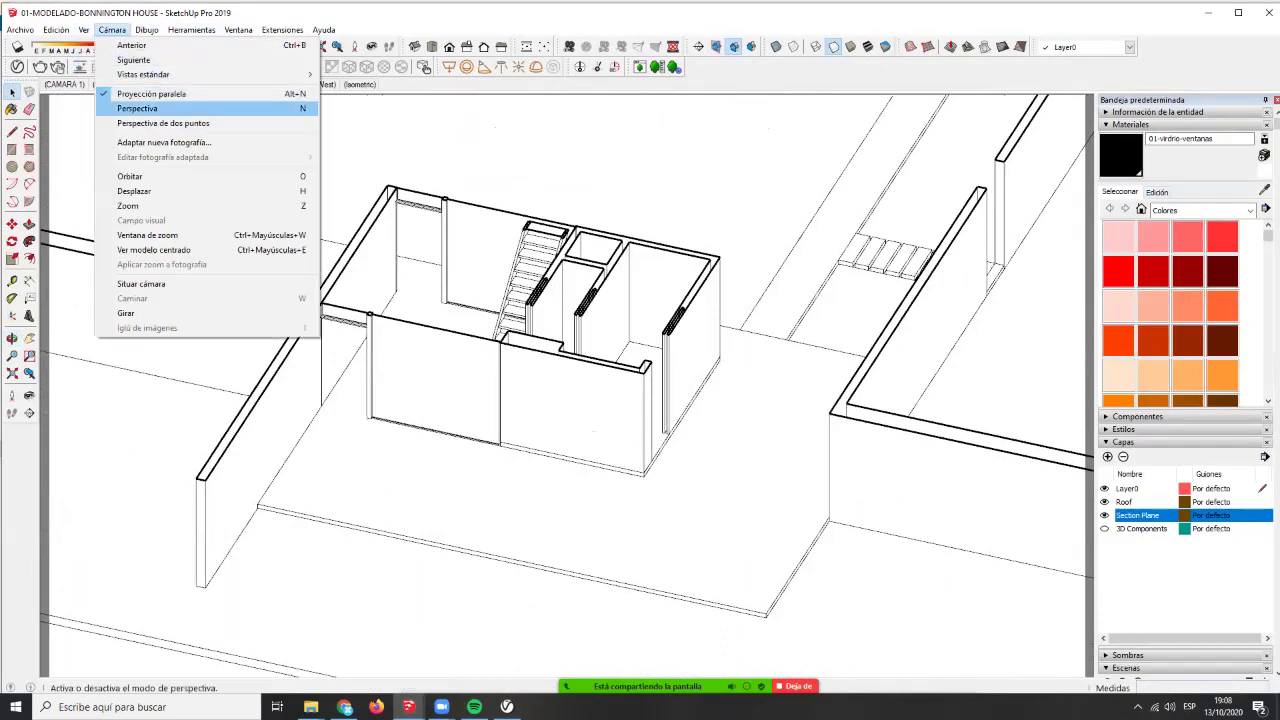
left_click(137, 108)
scroll(570, 400, "up", 3)
middle_click_drag(570, 400, 537, 434)
scroll(540, 400, "up", 3)
middle_click_drag(650, 430, 418, 366)
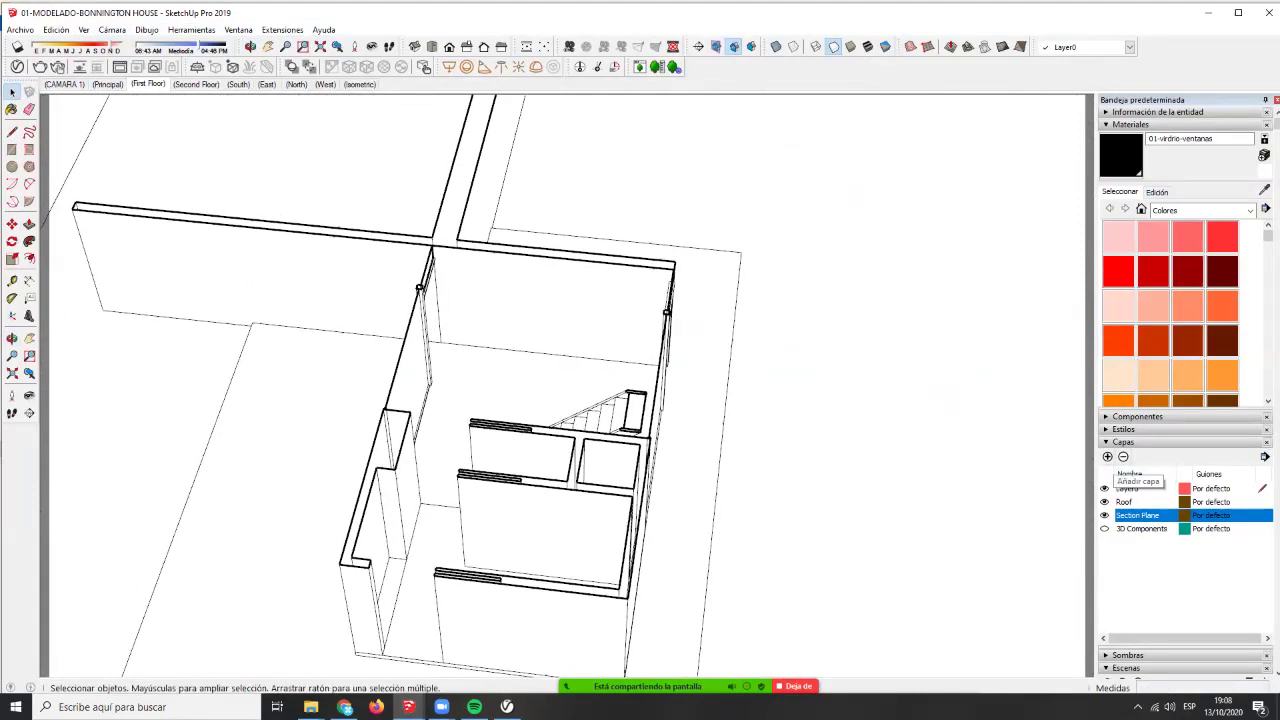
- Add a layer named LUCES and make it the active layer
left_click(1107, 456)
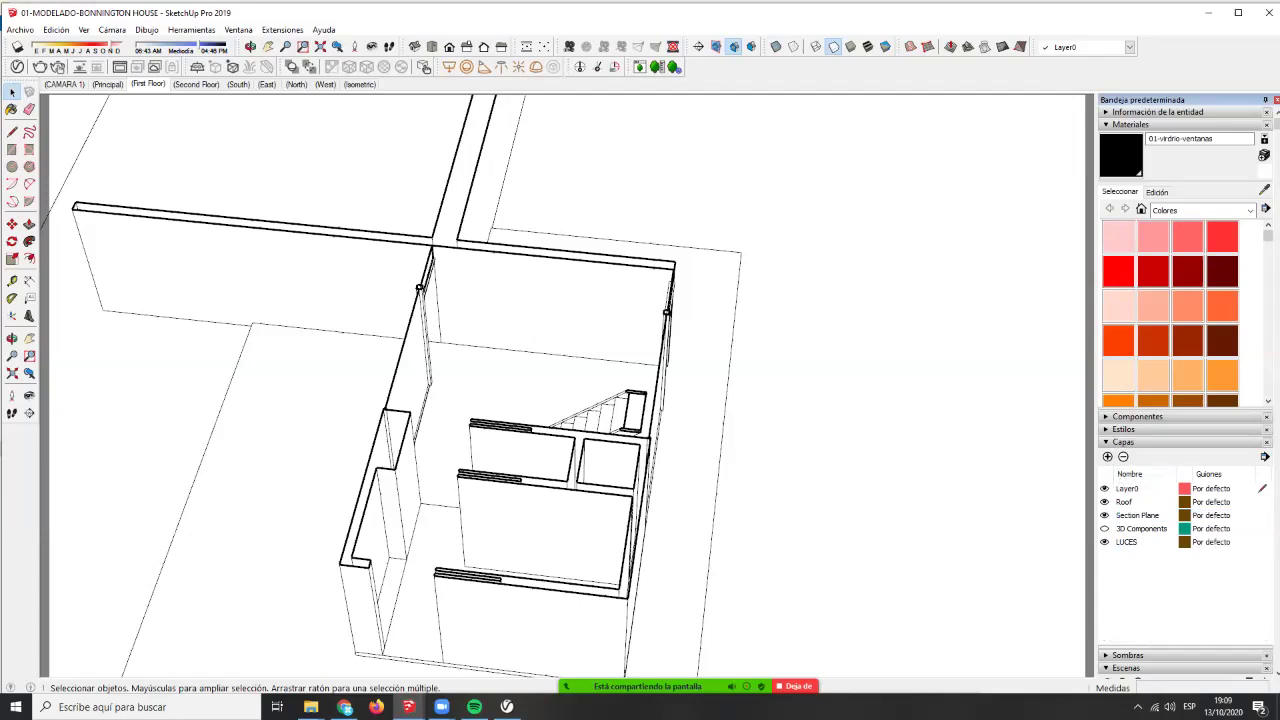
left_click(1262, 536)
middle_click_drag(640, 400, 400, 345)
mouse_move(600, 400)
middle_mouse_down()
mouse_move(480, 370)
mouse_move(340, 385)
mouse_move(460, 430)
mouse_move(480, 390)
mouse_move(370, 370)
middle_mouse_up()
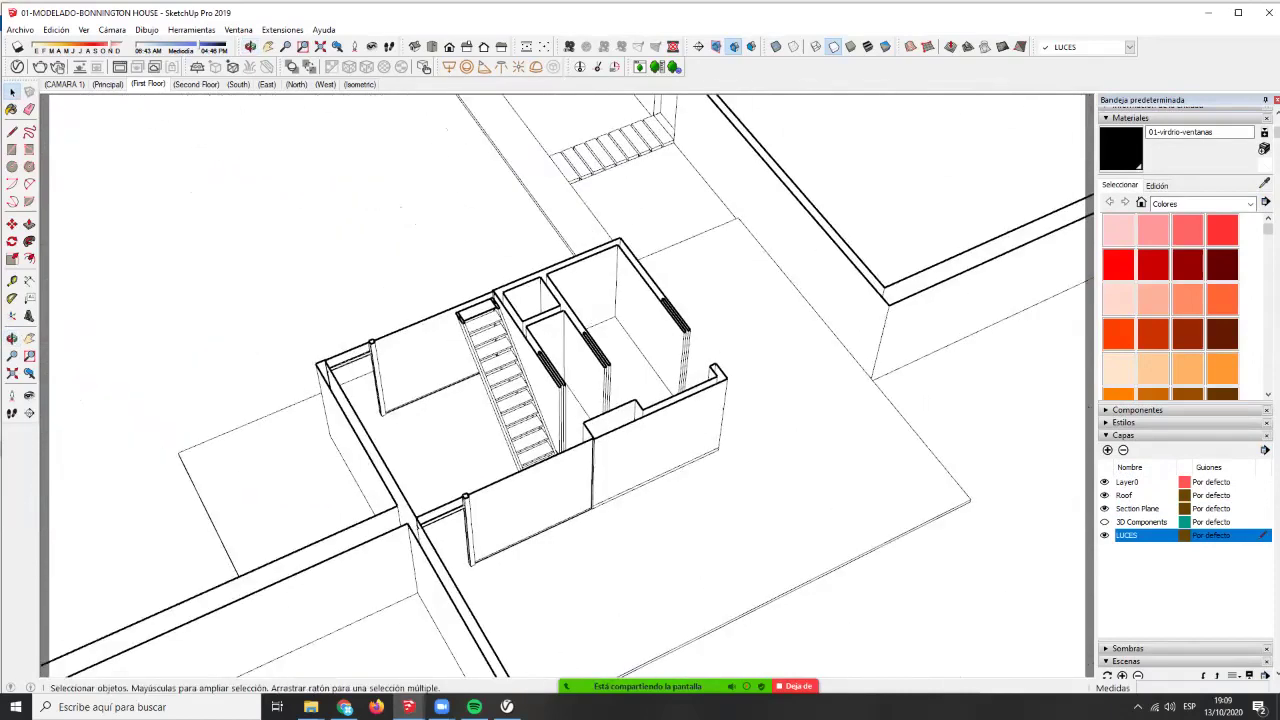
mouse_move(600, 390)
middle_mouse_down()
mouse_move(530, 390)
mouse_move(370, 430)
middle_mouse_up()
scroll(425, 235, "up", 4)
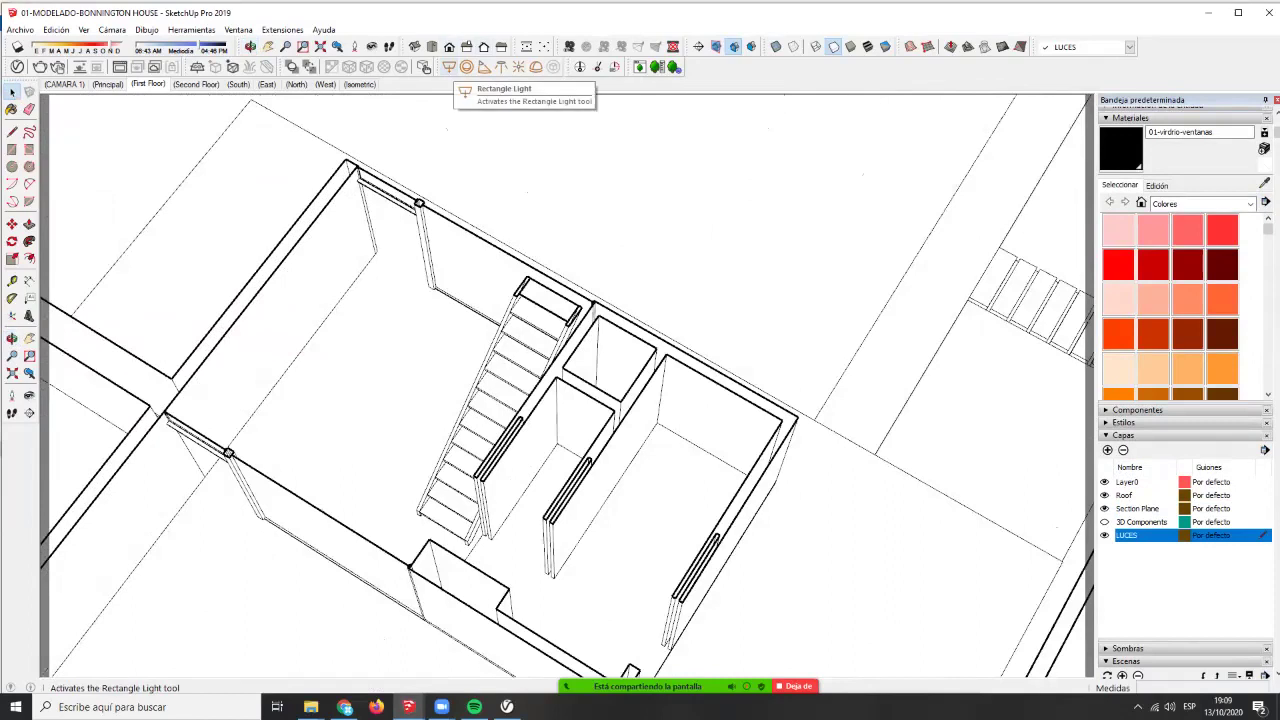
left_click(449, 66)
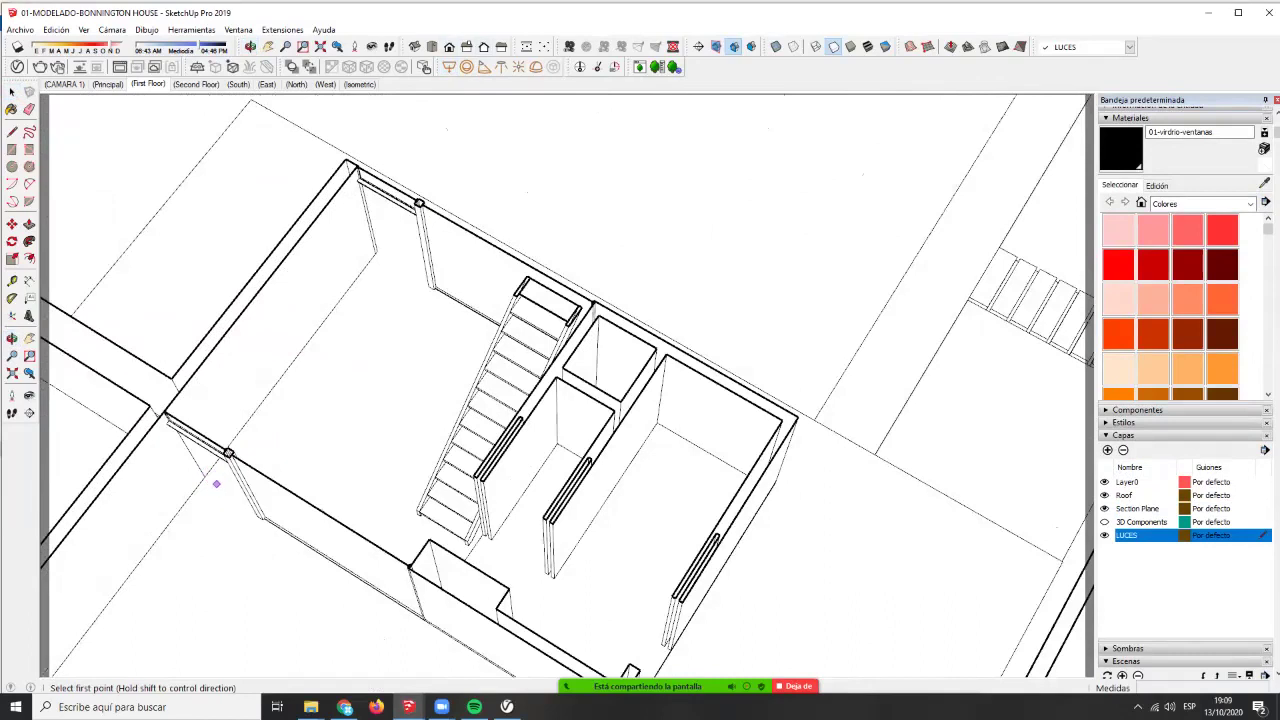
left_click(209, 471)
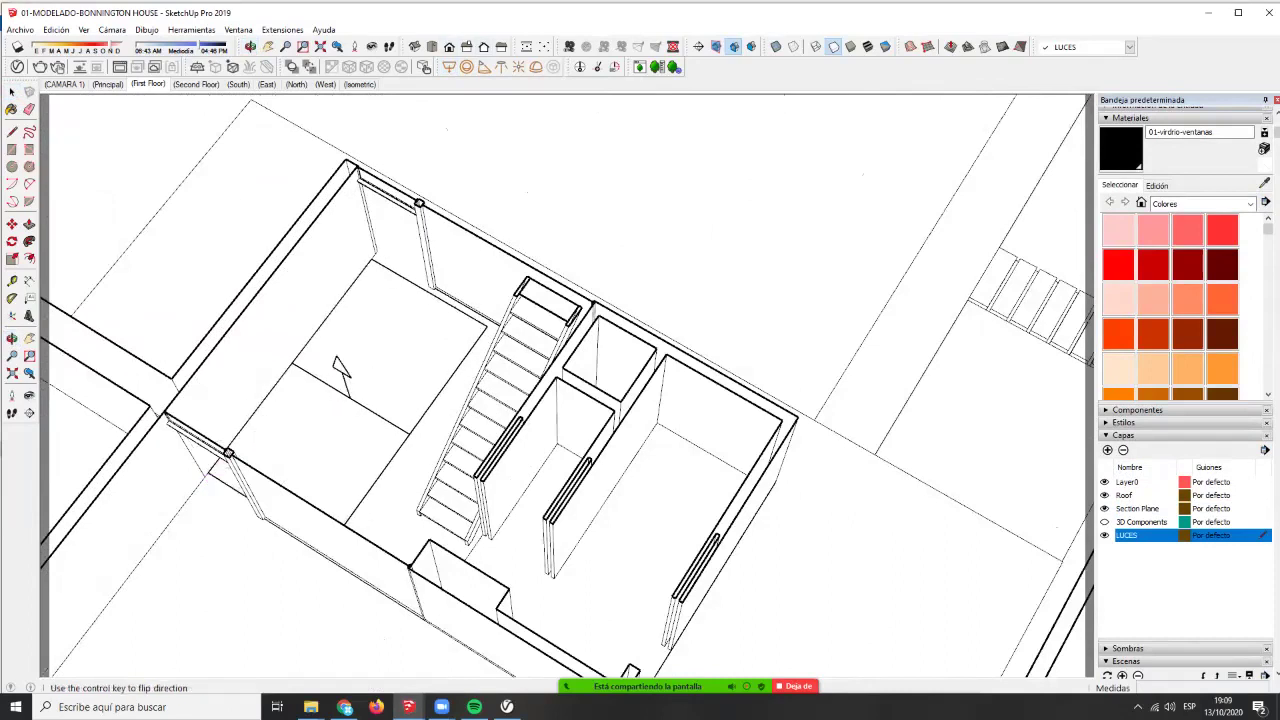
middle_click_drag(487, 326, 494, 204, "shift")
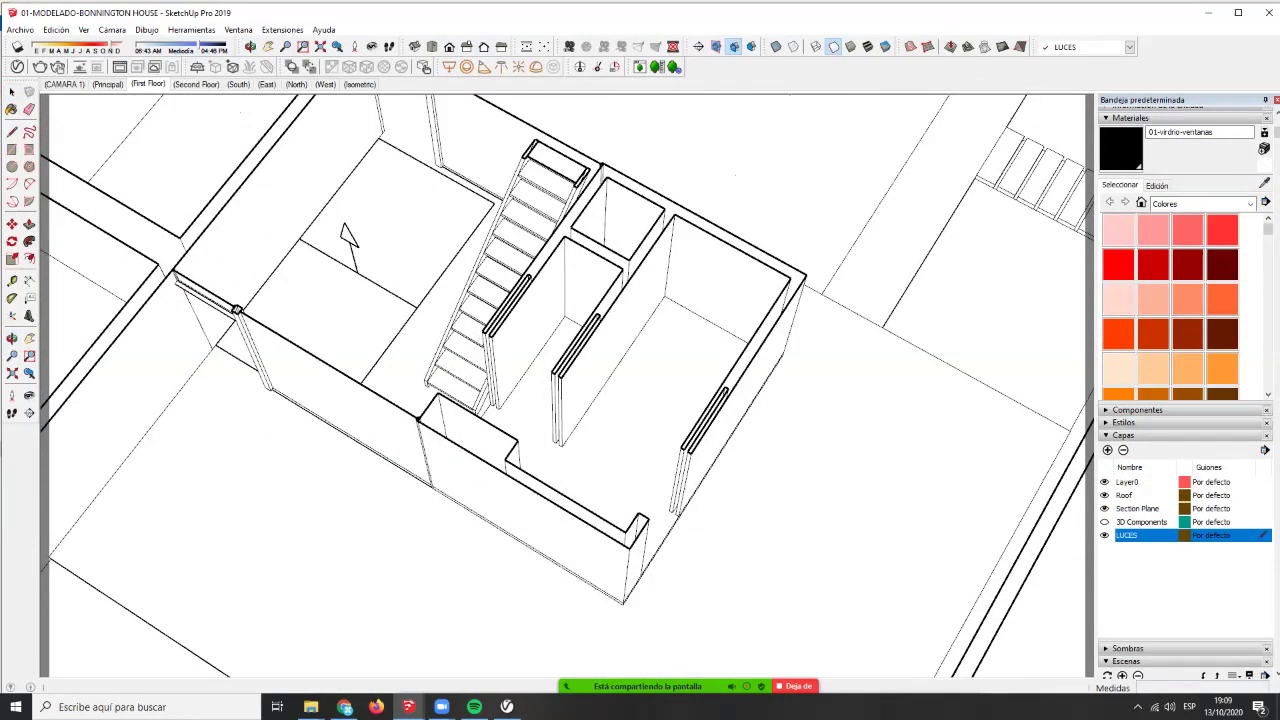
key("space")
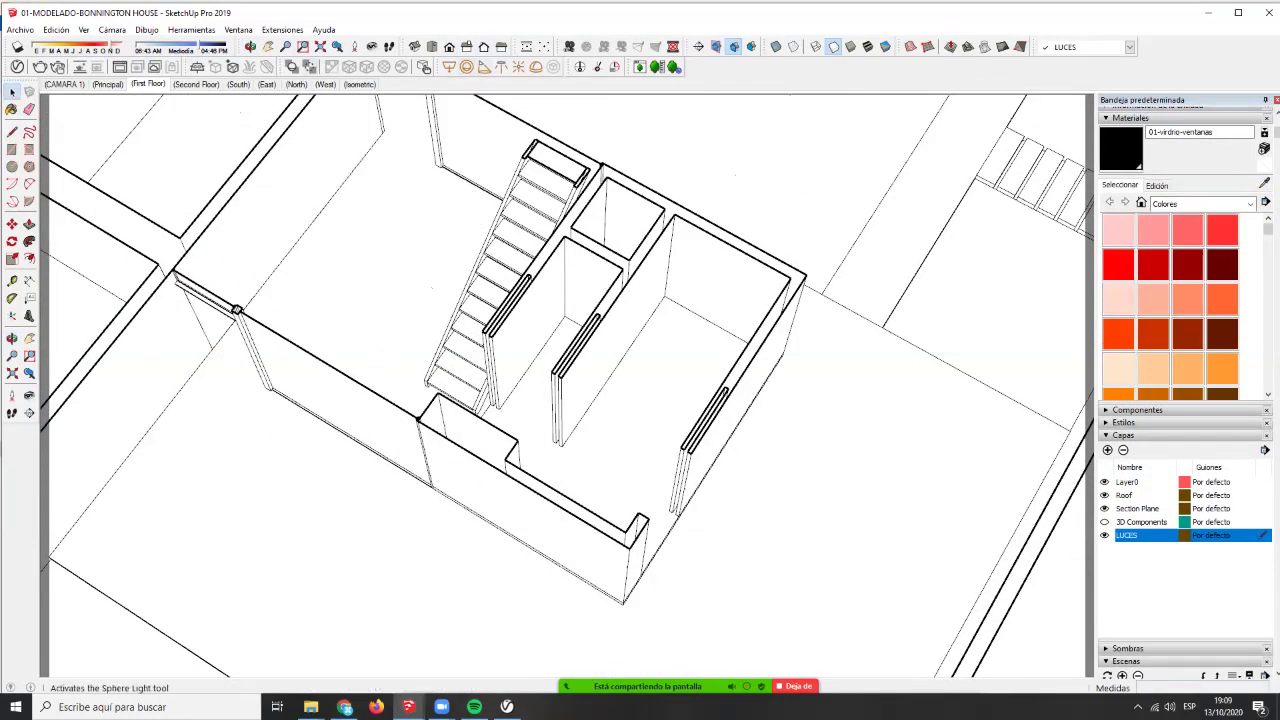
- Draw a V-Ray rectangle light across the floor of the large ground-floor room beside the stairs
left_click(449, 66)
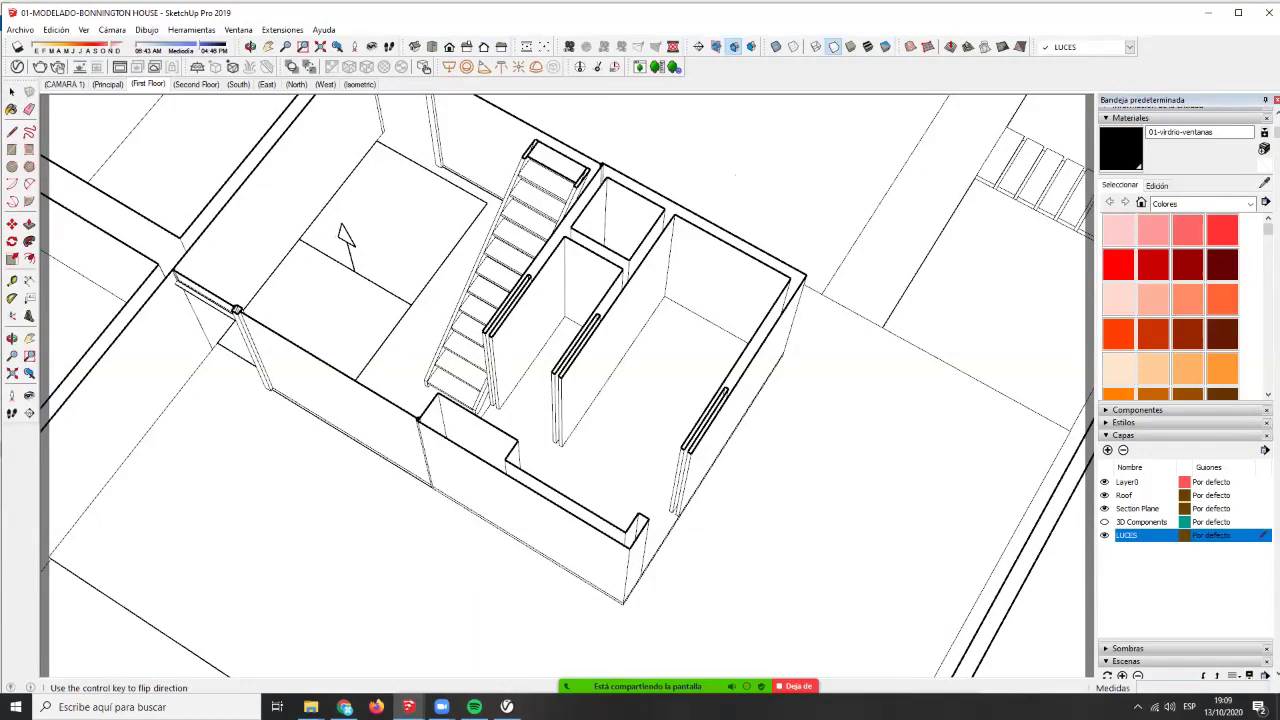
middle_click_drag(354, 270, 475, 155)
scroll(450, 330, "down", 4)
scroll(448, 400, "down", 4)
middle_click_drag(606, 674, 550, 290)
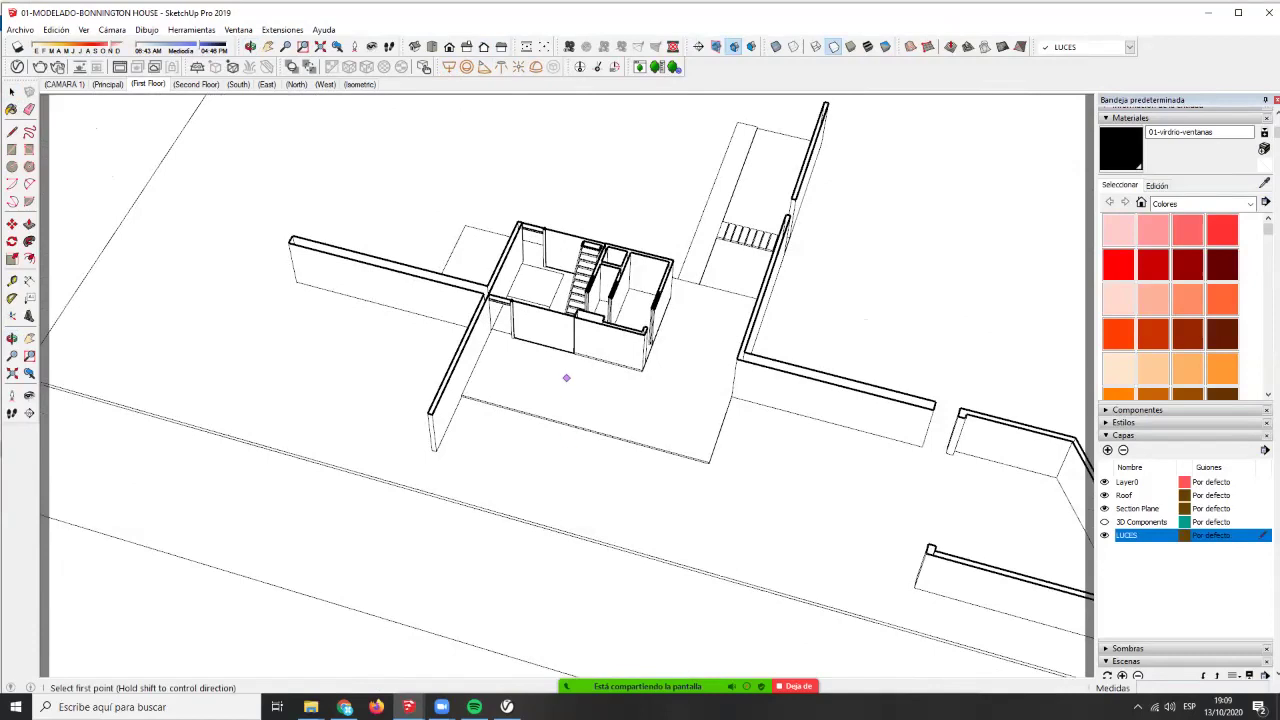
key("space")
- Move the rectangle light up about 2.55 m, from the room's floor to near ceiling height
scroll(566, 282, "up", 5)
left_click(532, 308)
key("m")
left_click(491, 248)
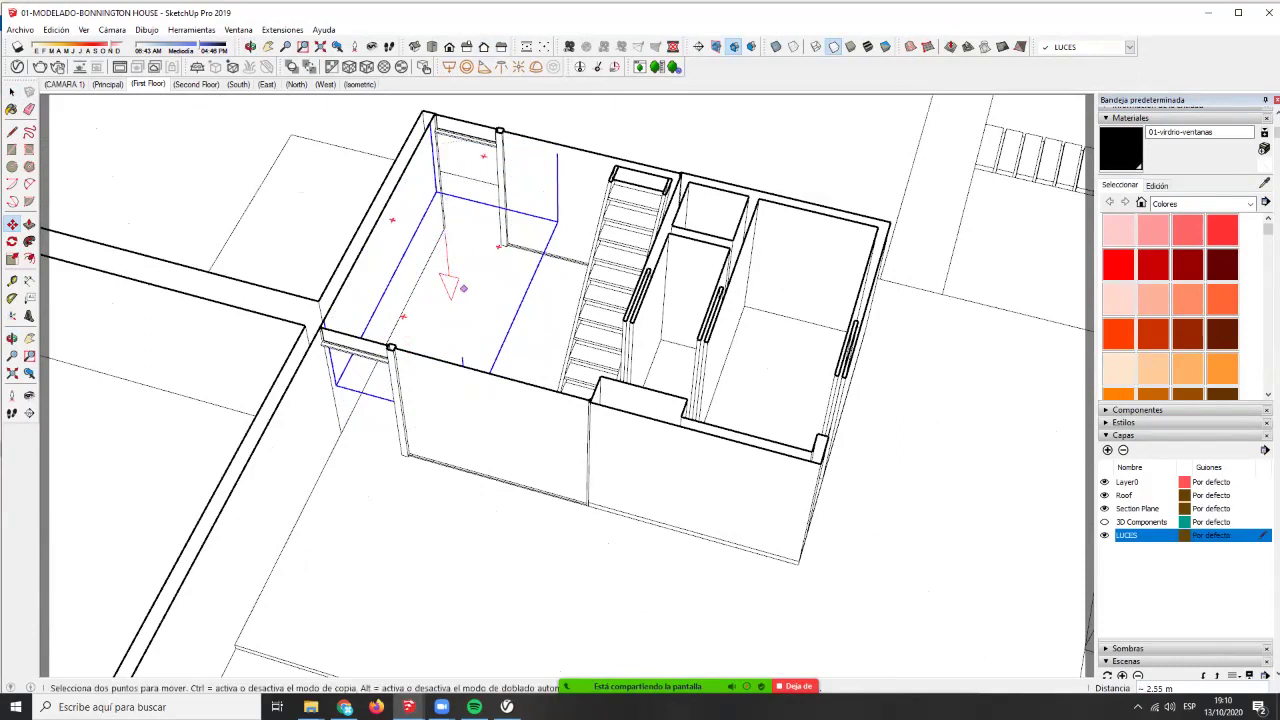
- Scale the rectangle light along the red axis to span from the end wall to the staircase, adjusting its side edge
key("s")
scroll(508, 287, "up", 3)
left_click(514, 290)
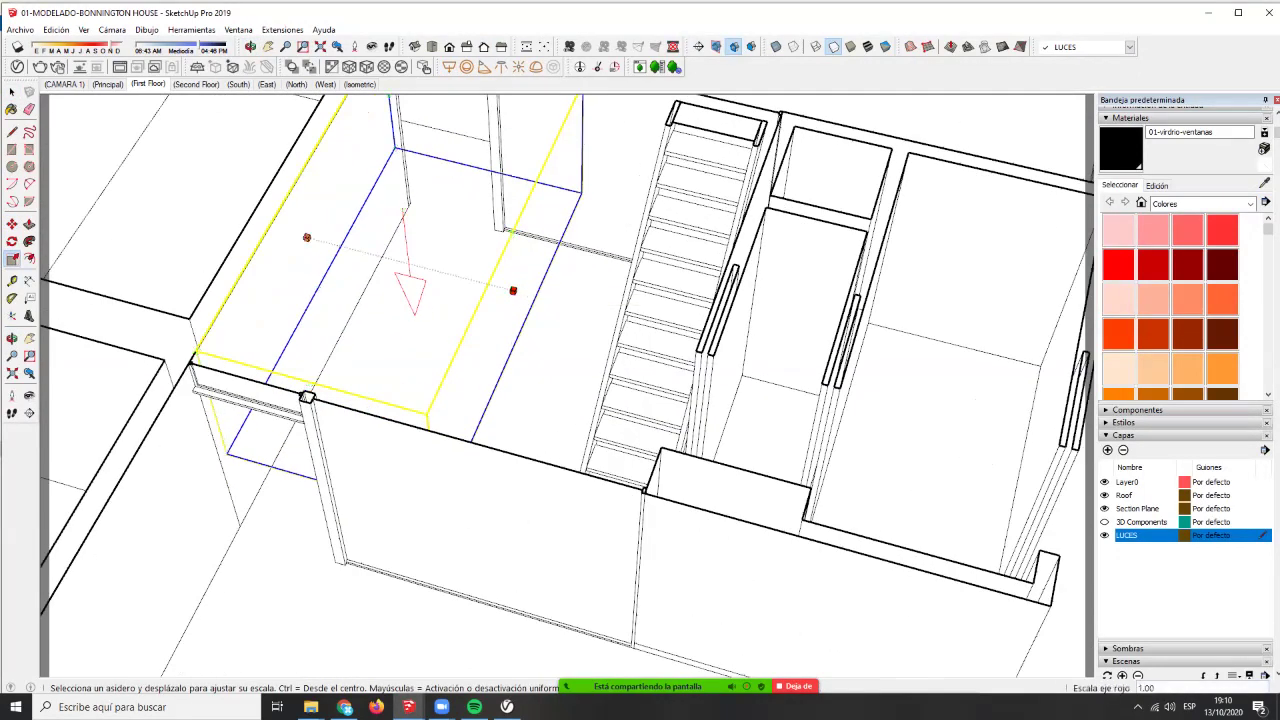
left_click_drag(508, 289, 512, 290)
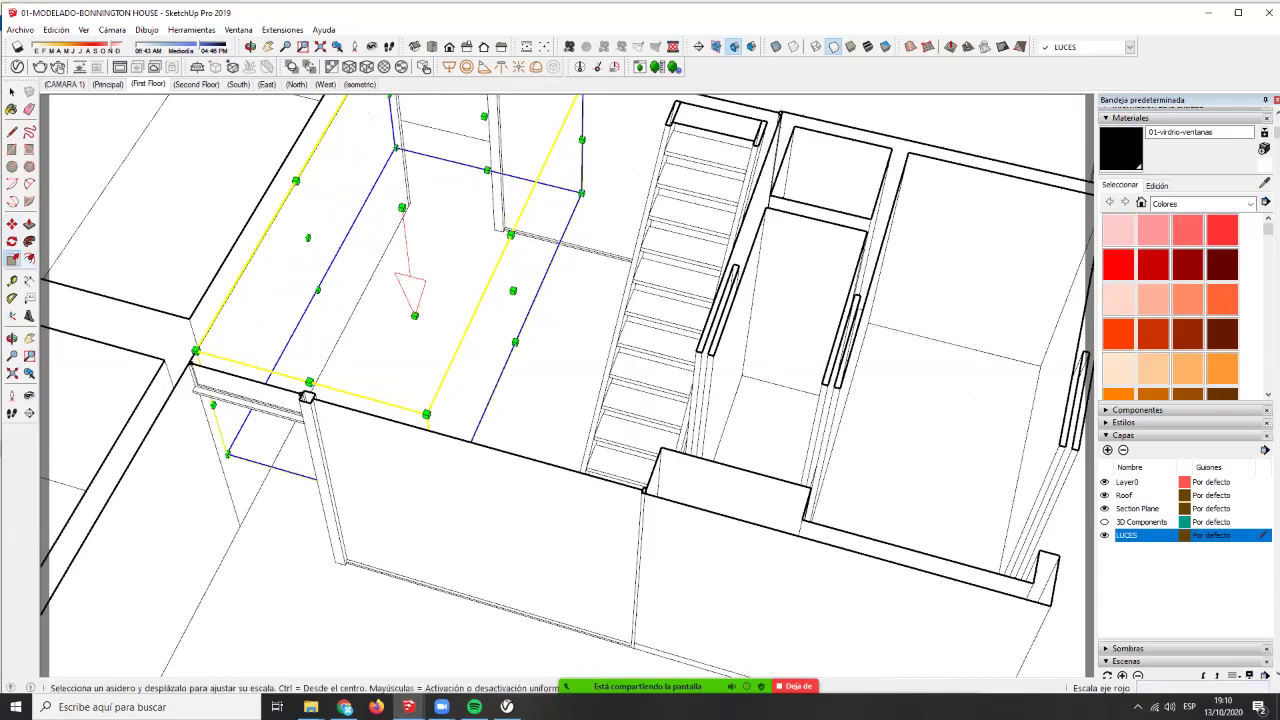
left_click_drag(513, 291, 610, 313)
middle_click_drag(608, 262, 400, 278)
middle_click_drag(510, 255, 408, 242)
left_click_drag(404, 240, 389, 238)
middle_click_drag(397, 244, 290, 198)
middle_click_drag(560, 330, 508, 350)
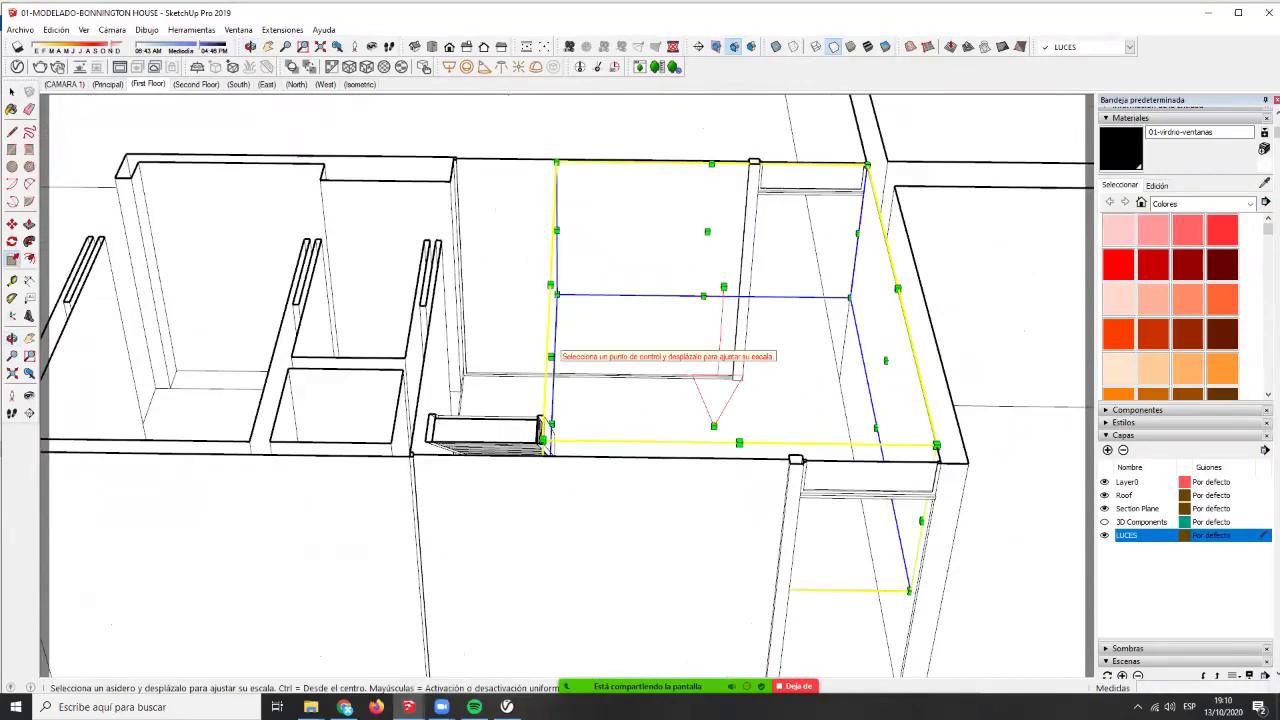
left_click_drag(551, 357, 437, 357)
key("Escape")
key("space")
- Turn off the section cuts and nudge the rectangle light by its corner about 0.02 m just beneath the room's ceiling
middle_click_drag(700, 360, 340, 315)
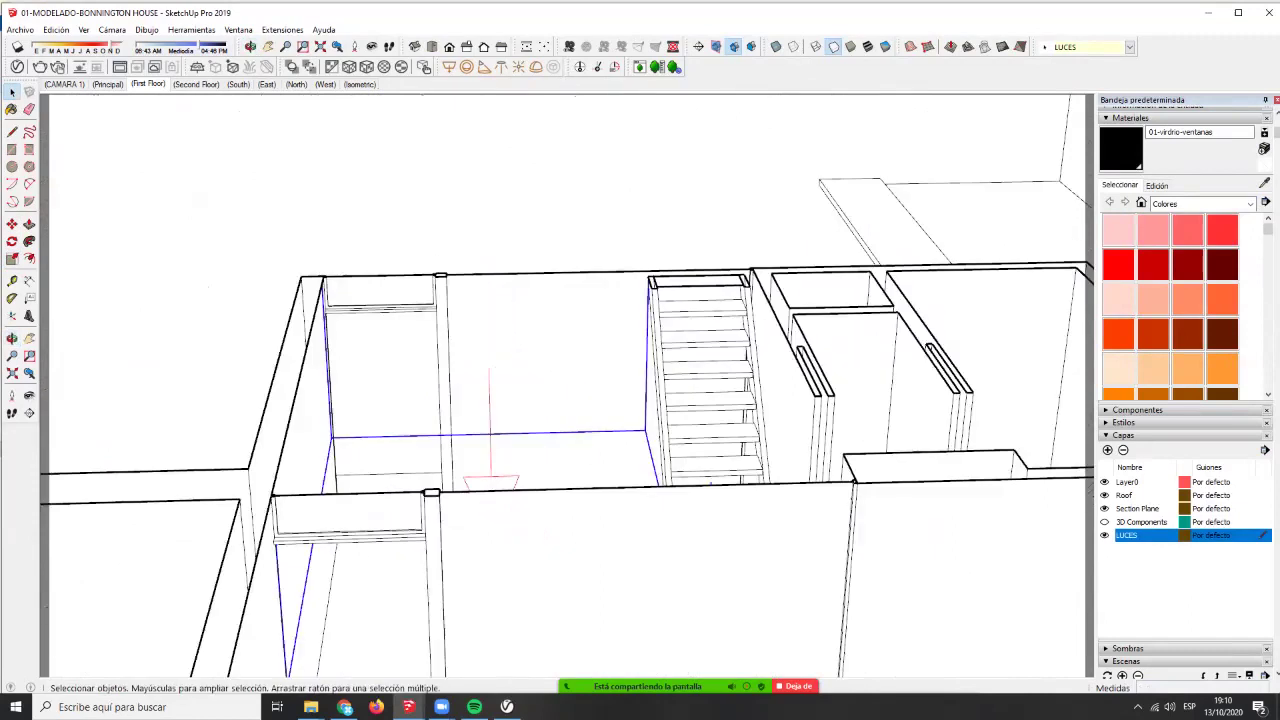
middle_click_drag(590, 360, 530, 470)
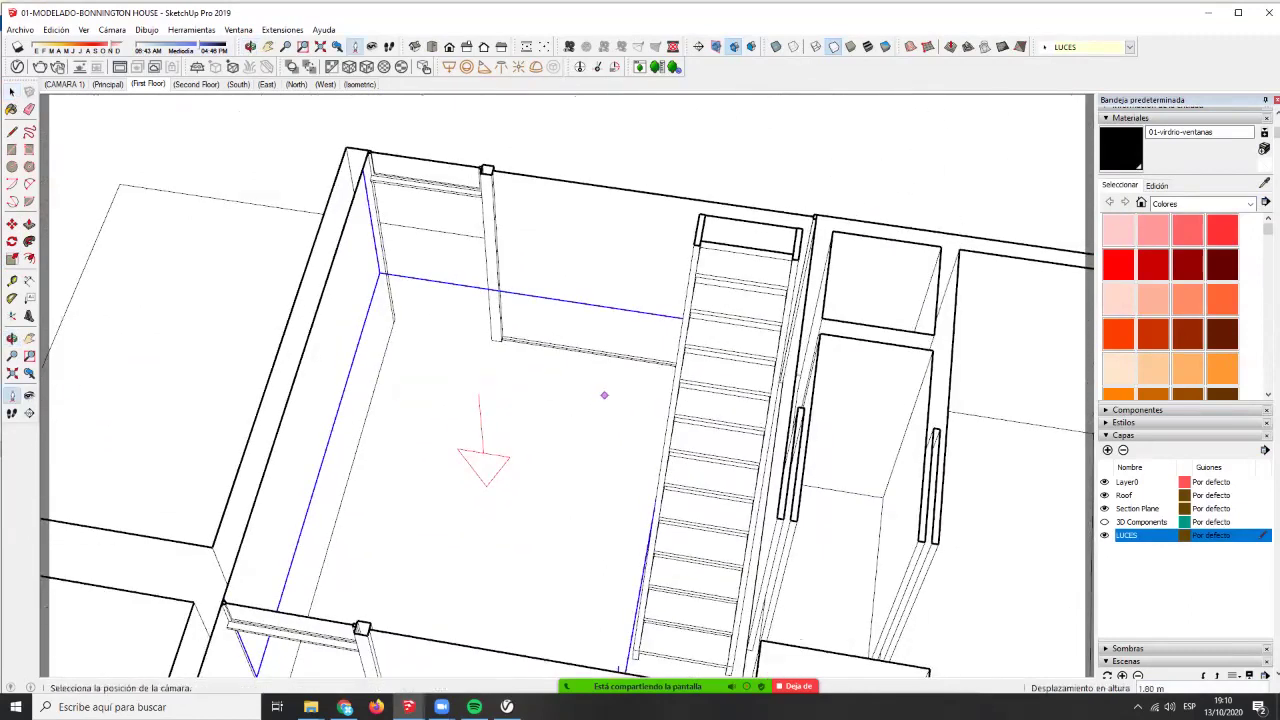
left_click(605, 395)
left_click_drag(605, 395, 275, 497)
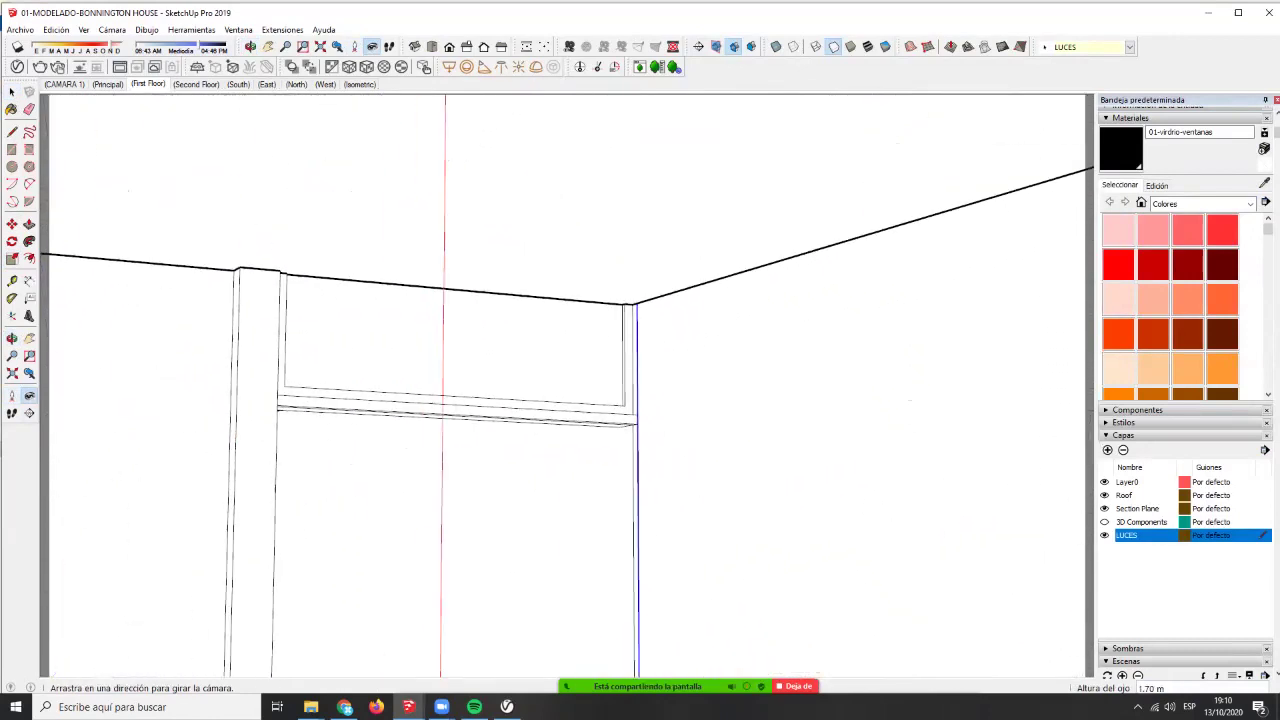
left_click(734, 47)
key("m")
left_click(636, 303)
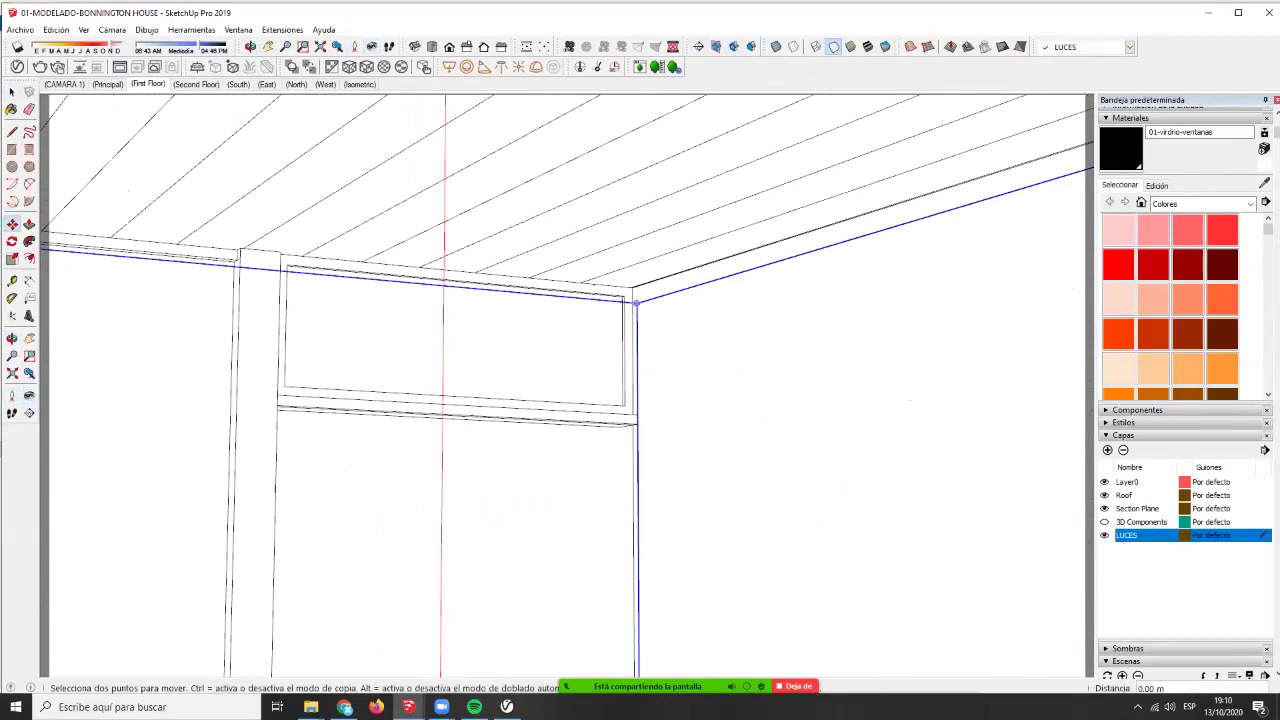
scroll(636, 289, "up", 5)
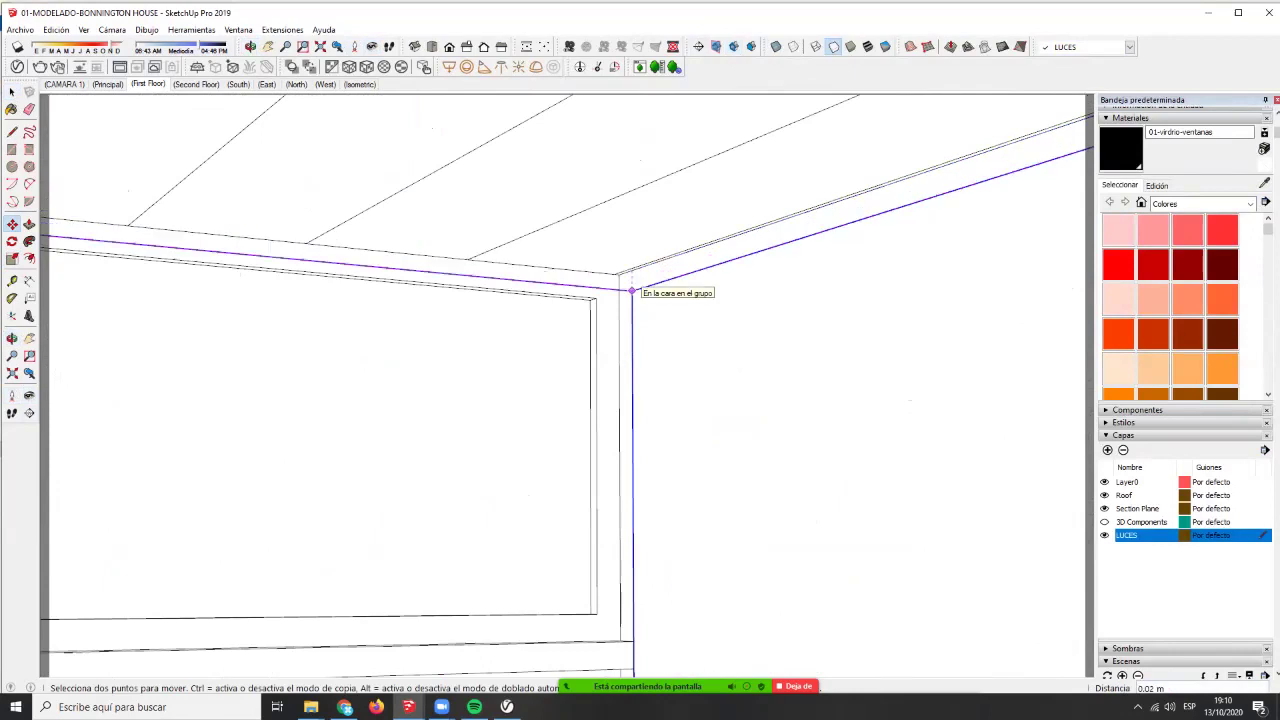
key("Return")
key("space")
- Return to the CAMARA 1 scene and examine the ground-floor openings of the existing render in the V-Ray frame buffer
middle_click_drag(632, 291, 960, 320)
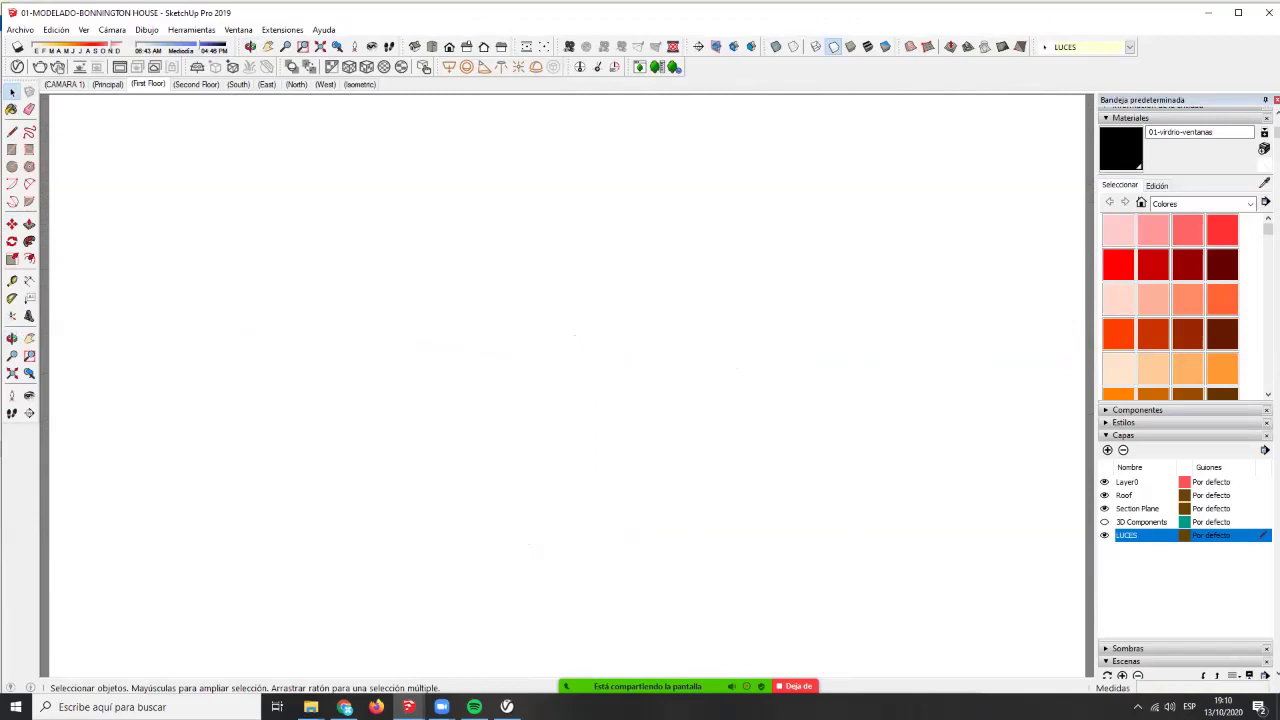
left_click(64, 84)
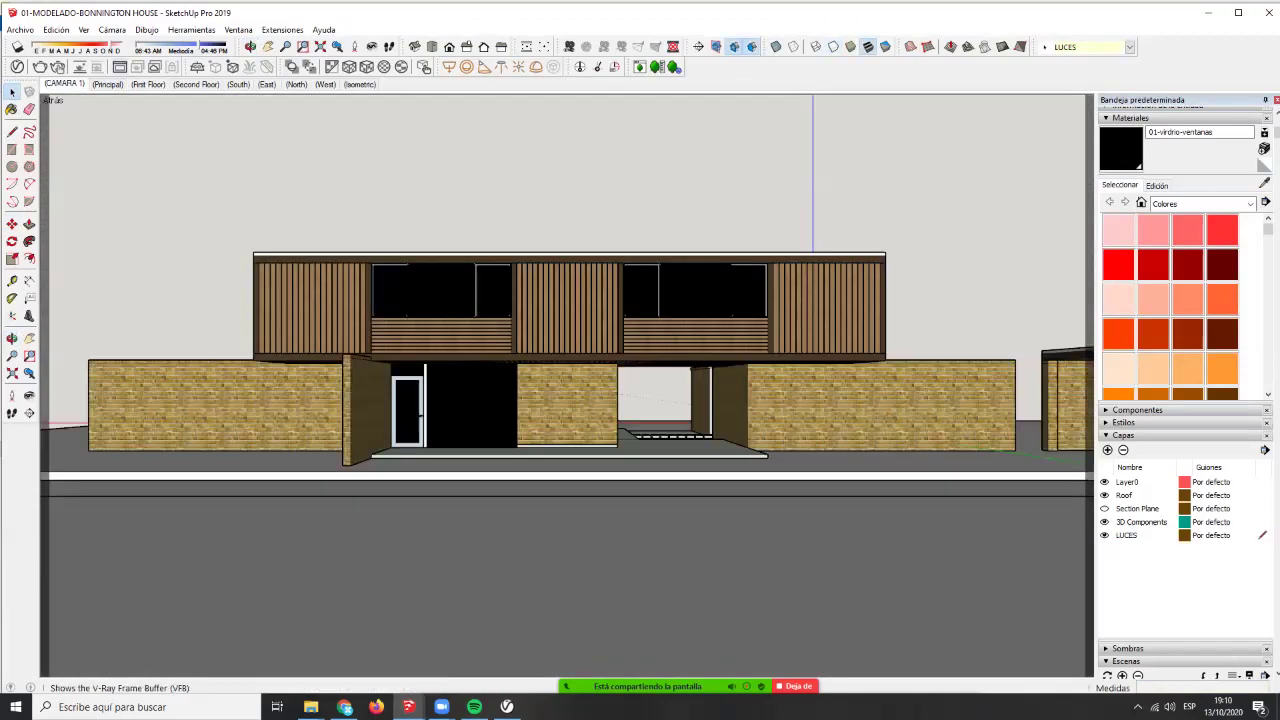
left_click(40, 66)
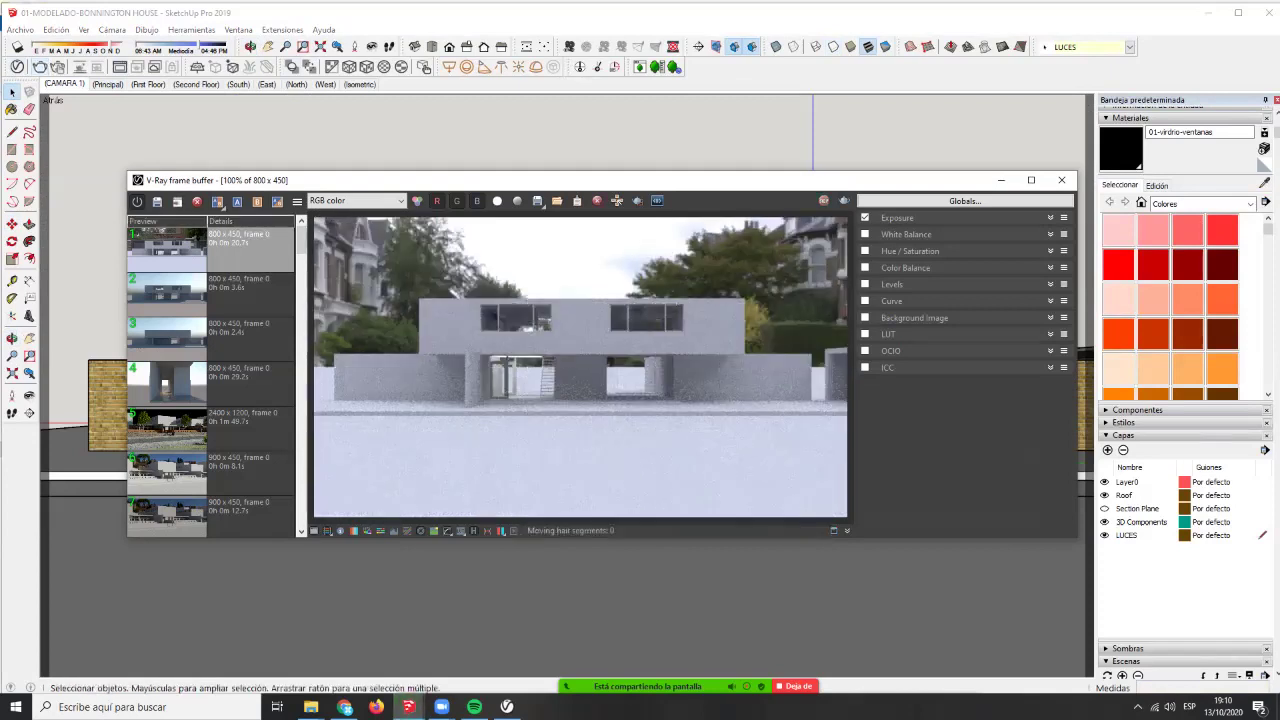
scroll(523, 367, "up", 1)
scroll(521, 360, "up", 1)
scroll(521, 360, "down", 1)
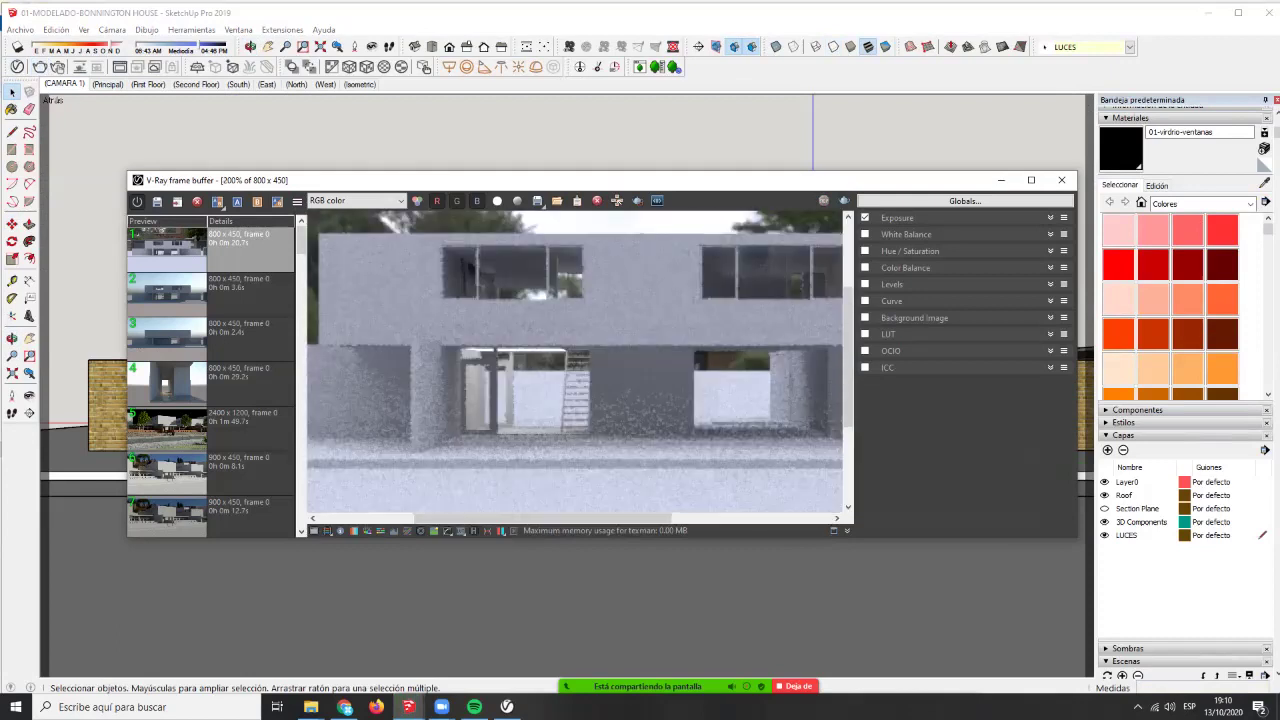
- In the First Floor scene, copy the rectangle light about 5.08 m along the red axis into the end room past the small rooms
left_click(1001, 181)
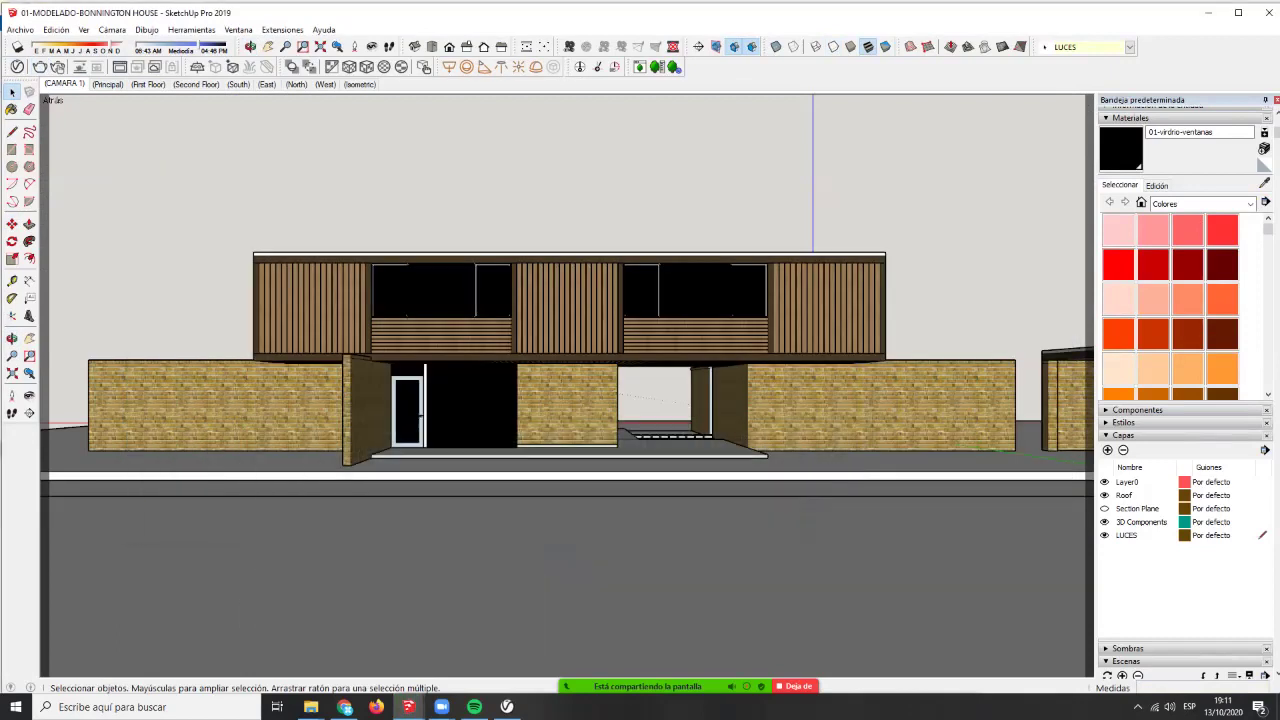
middle_click_drag(620, 440, 530, 485)
left_click(148, 84)
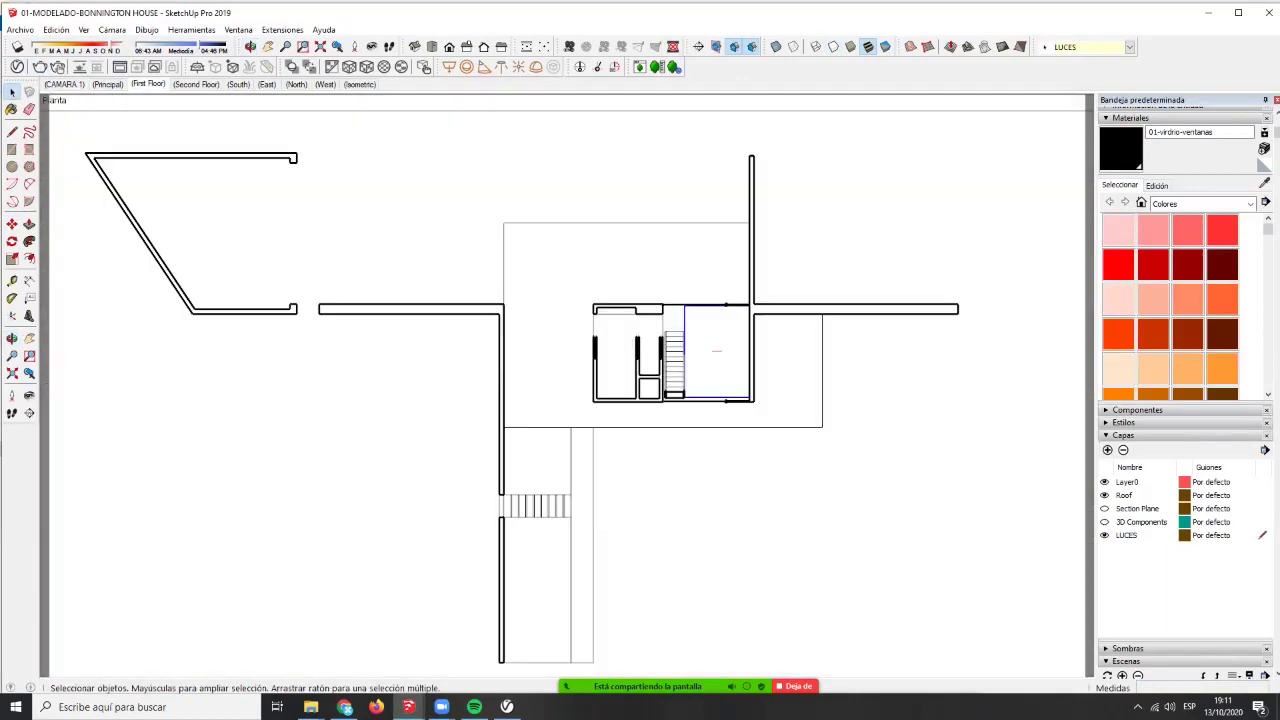
middle_click_drag(755, 545, 1087, 632)
scroll(677, 406, "up", 3)
right_click(677, 406)
left_click(743, 384)
left_click(743, 384)
middle_click_drag(470, 260, 605, 365, "shift")
scroll(590, 367, "up", 5)
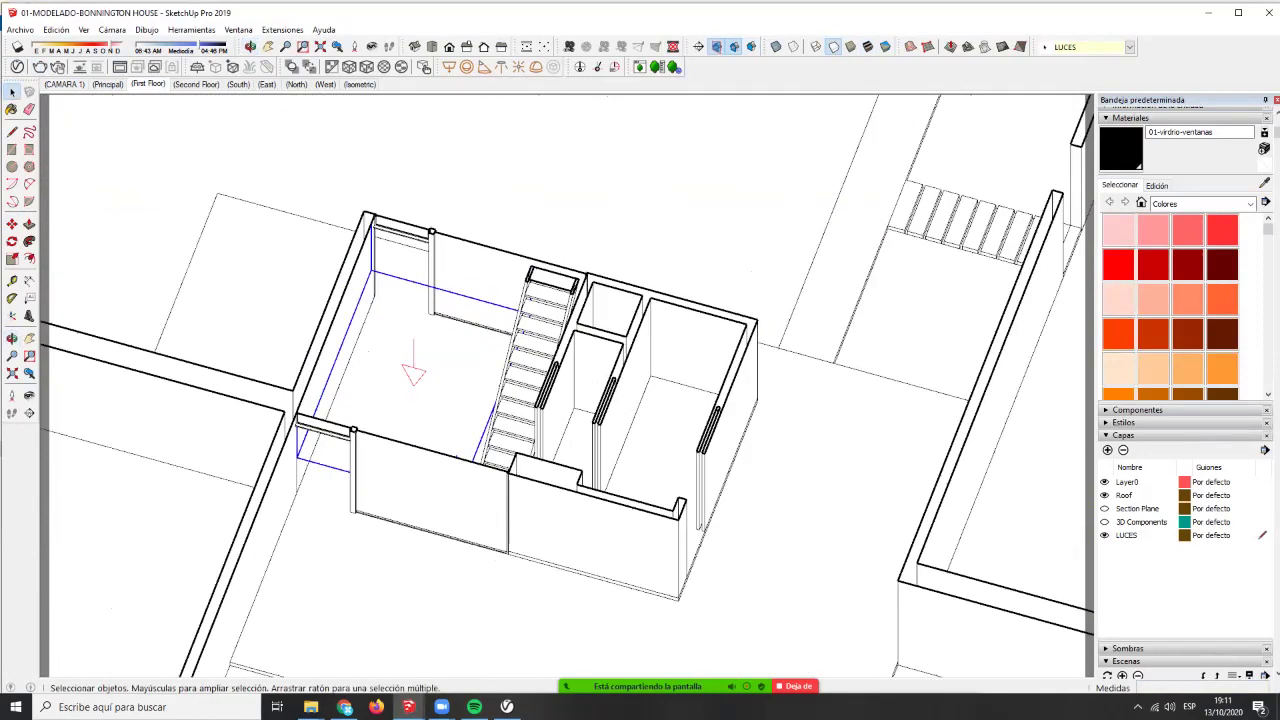
scroll(560, 328, "up", 2)
key("m")
scroll(247, 320, "down", 1)
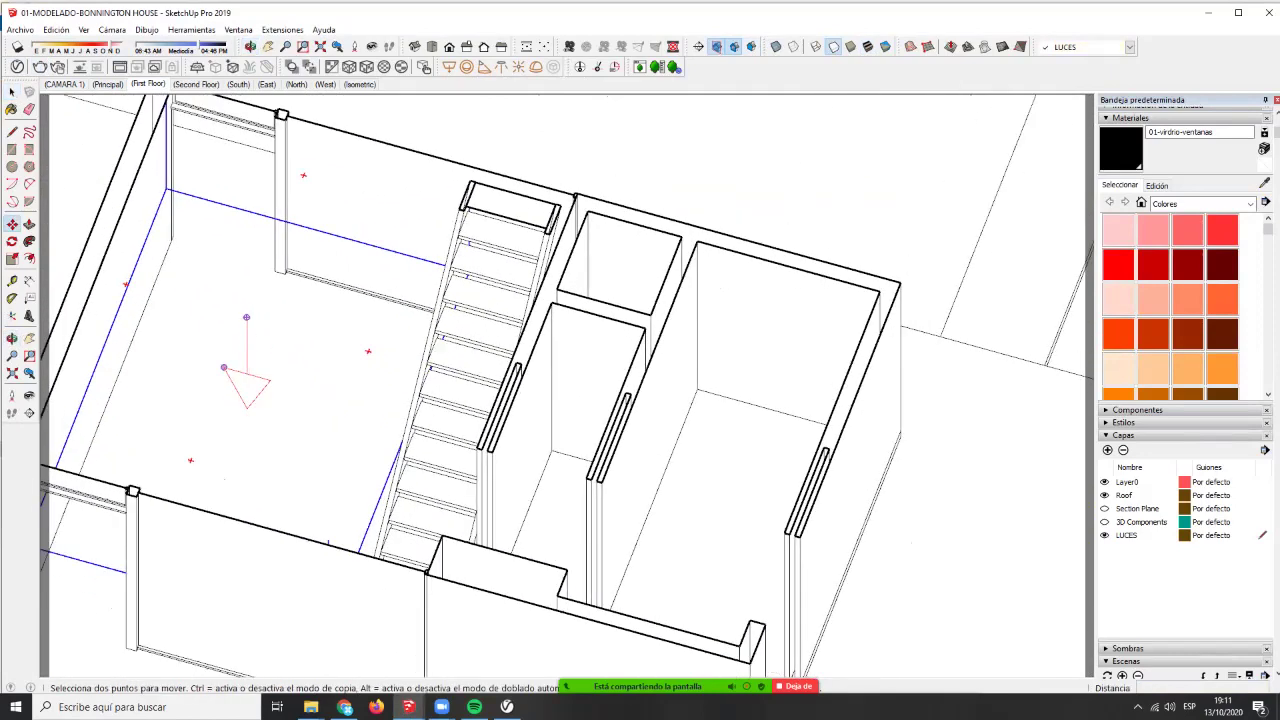
middle_click_drag(217, 377, 324, 367, "shift")
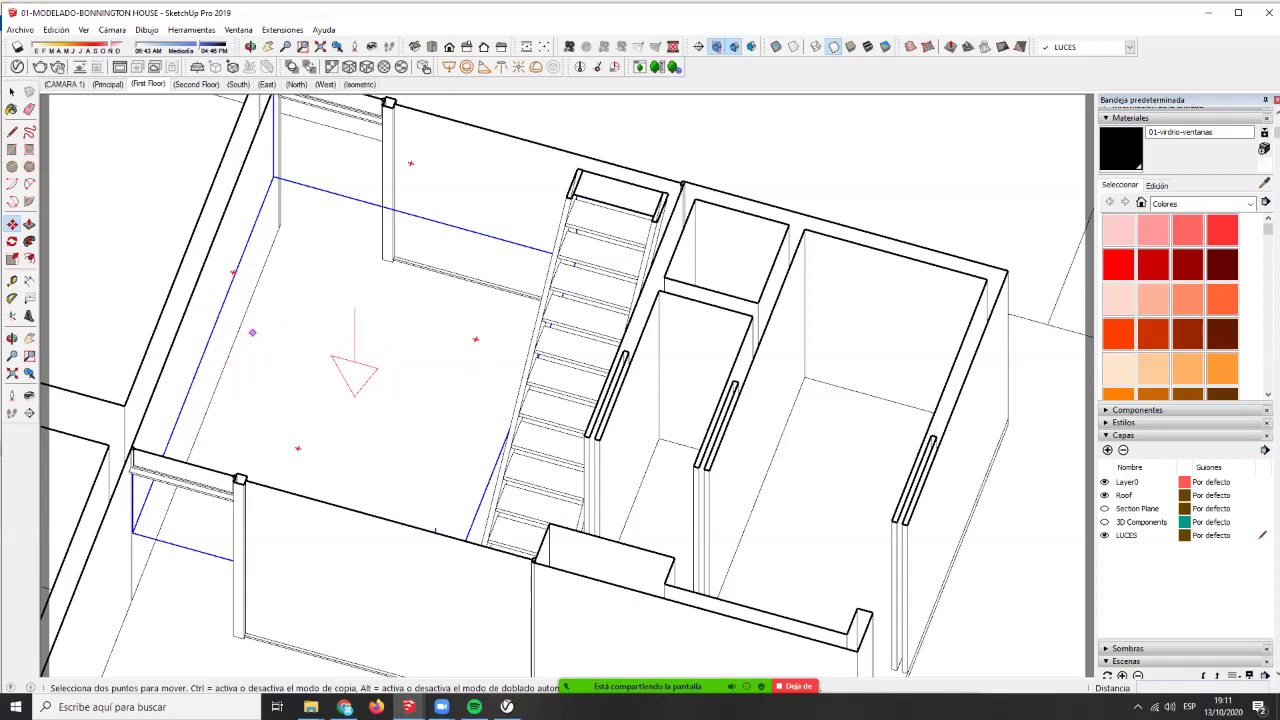
left_click(241, 324)
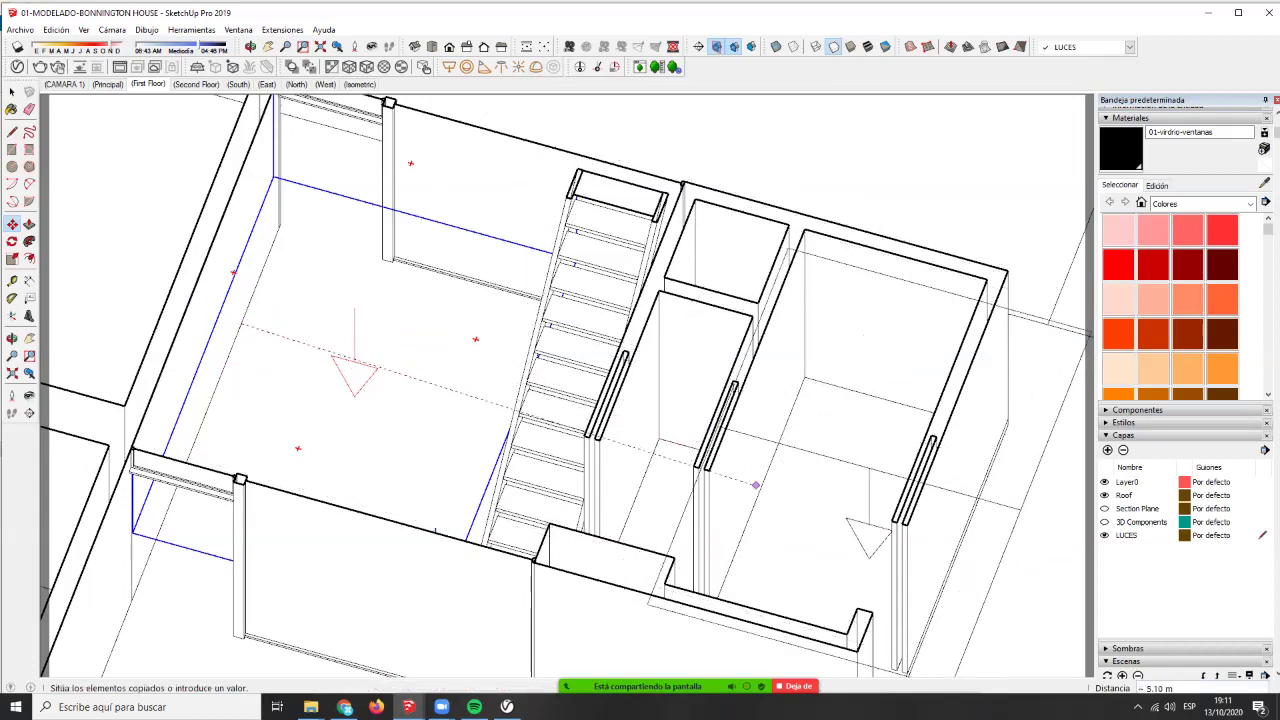
middle_click_drag(775, 464, 720, 405, "shift")
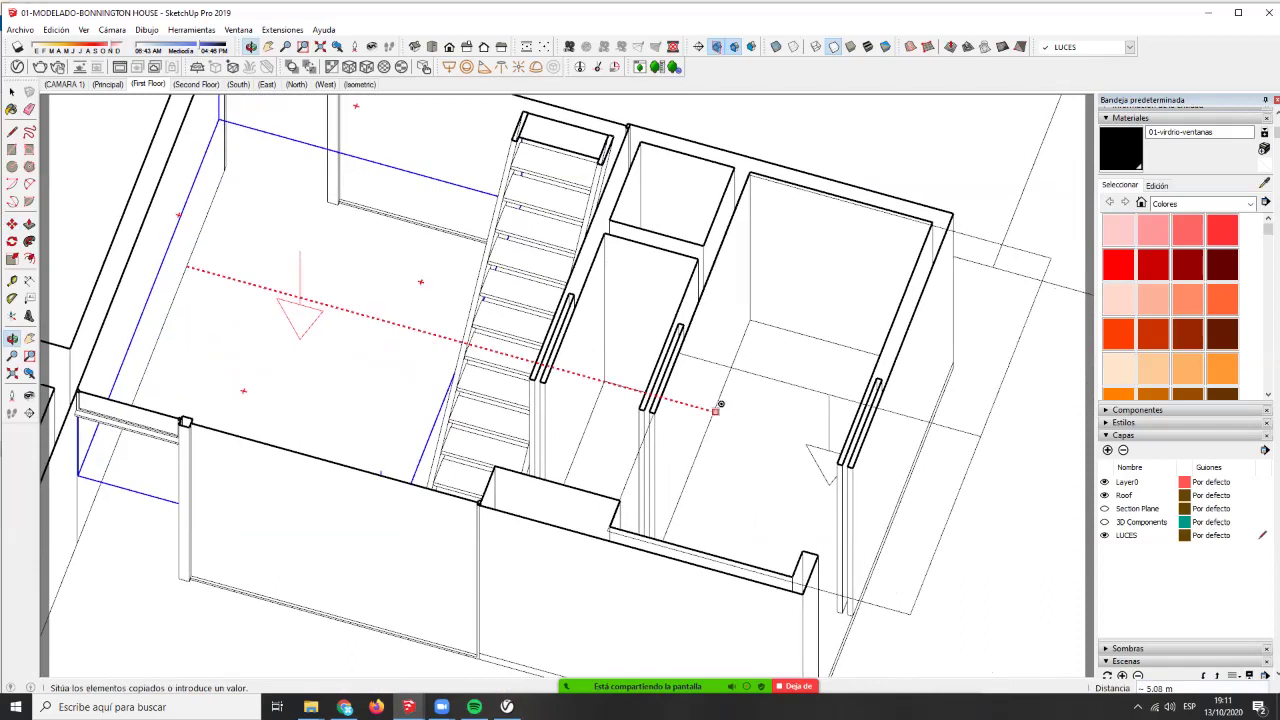
left_click(750, 326)
- Scale the copied light along the red axis to the end room's outer wall and by 0.97 along the green axis
key("s")
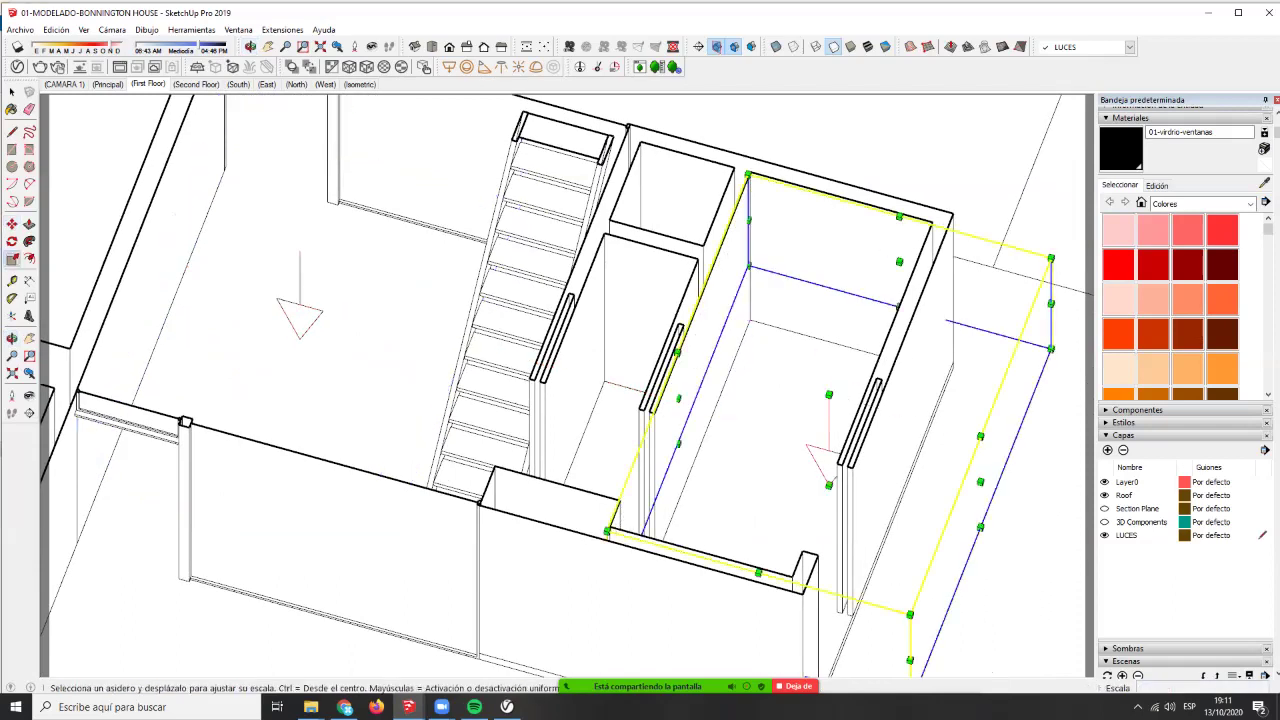
left_click_drag(981, 481, 850, 447)
middle_click_drag(800, 455, 135, 492)
scroll(280, 506, "up", 3)
left_click_drag(254, 454, 271, 459)
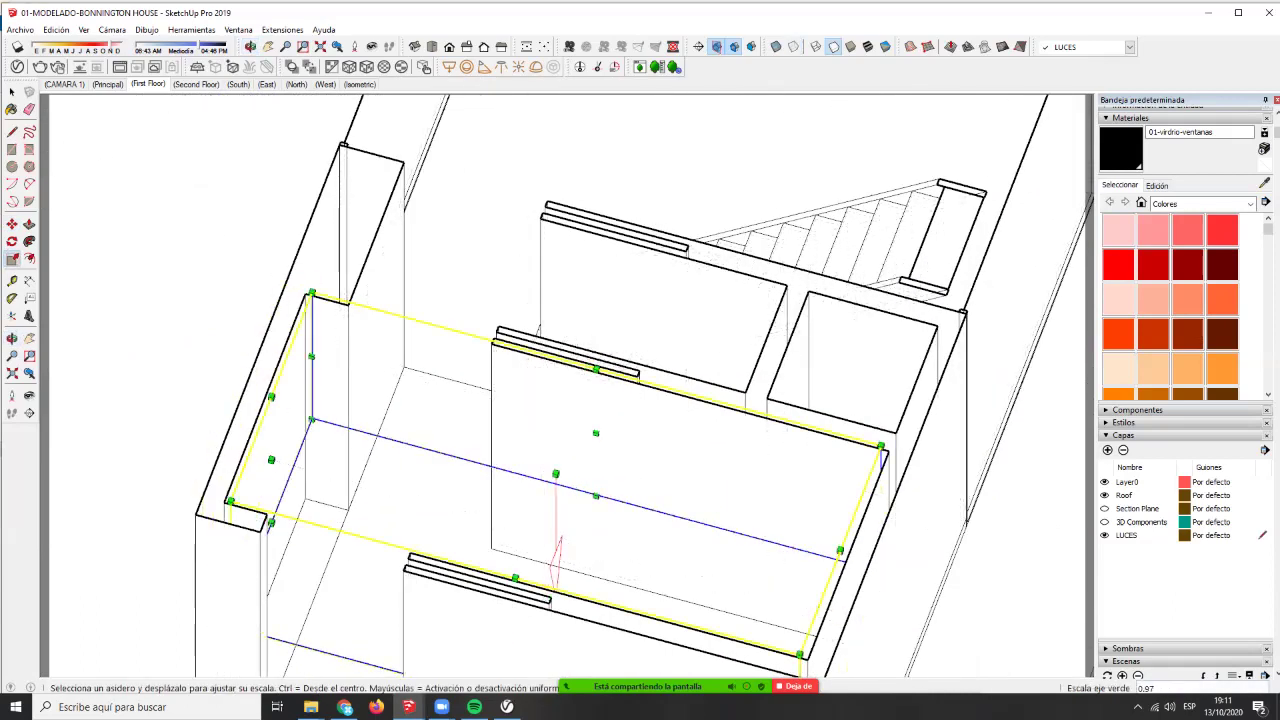
- Check the window openings in the CAMARA 1 render and delete the light copied into the ground floor's end room
middle_click_drag(263, 451, 341, 390)
left_click(65, 85)
left_click(40, 67)
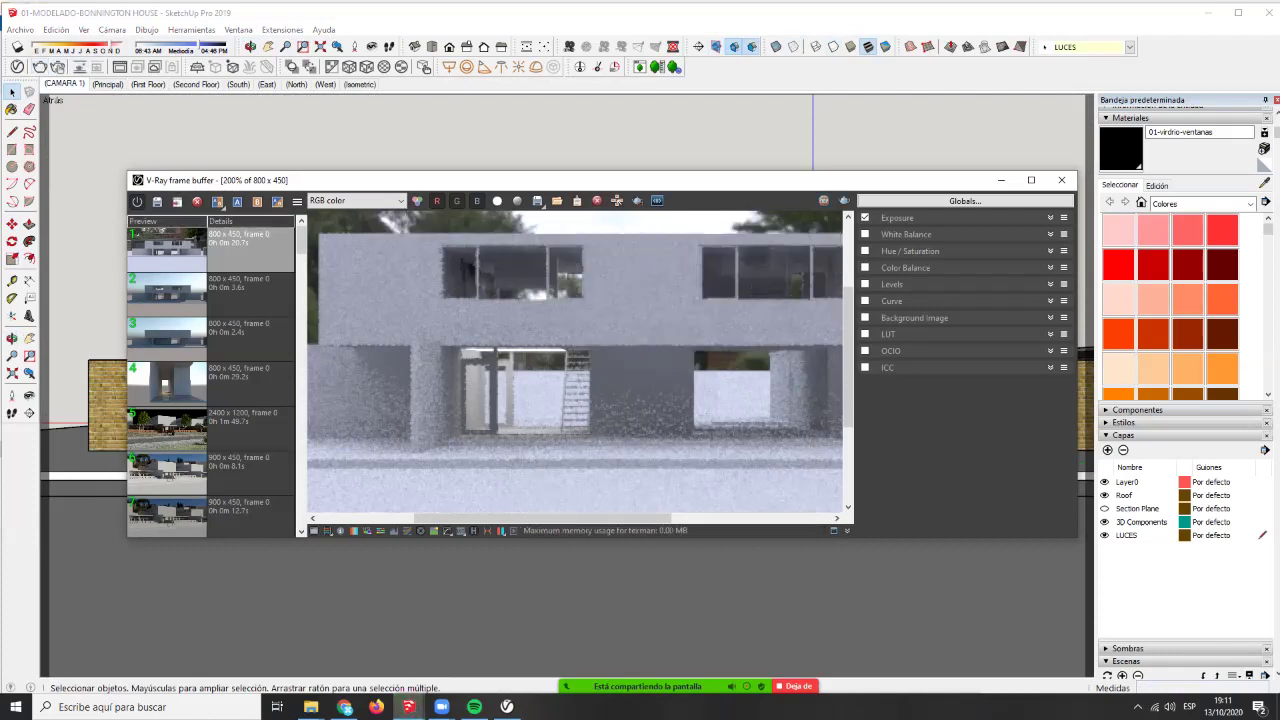
left_click(1001, 180)
mouse_move(800, 355)
middle_mouse_down()
mouse_move(567, 411)
mouse_move(660, 400)
mouse_move(728, 480)
middle_mouse_up()
scroll(567, 411, "up", 5)
scroll(580, 392, "up", 4)
key("Delete")
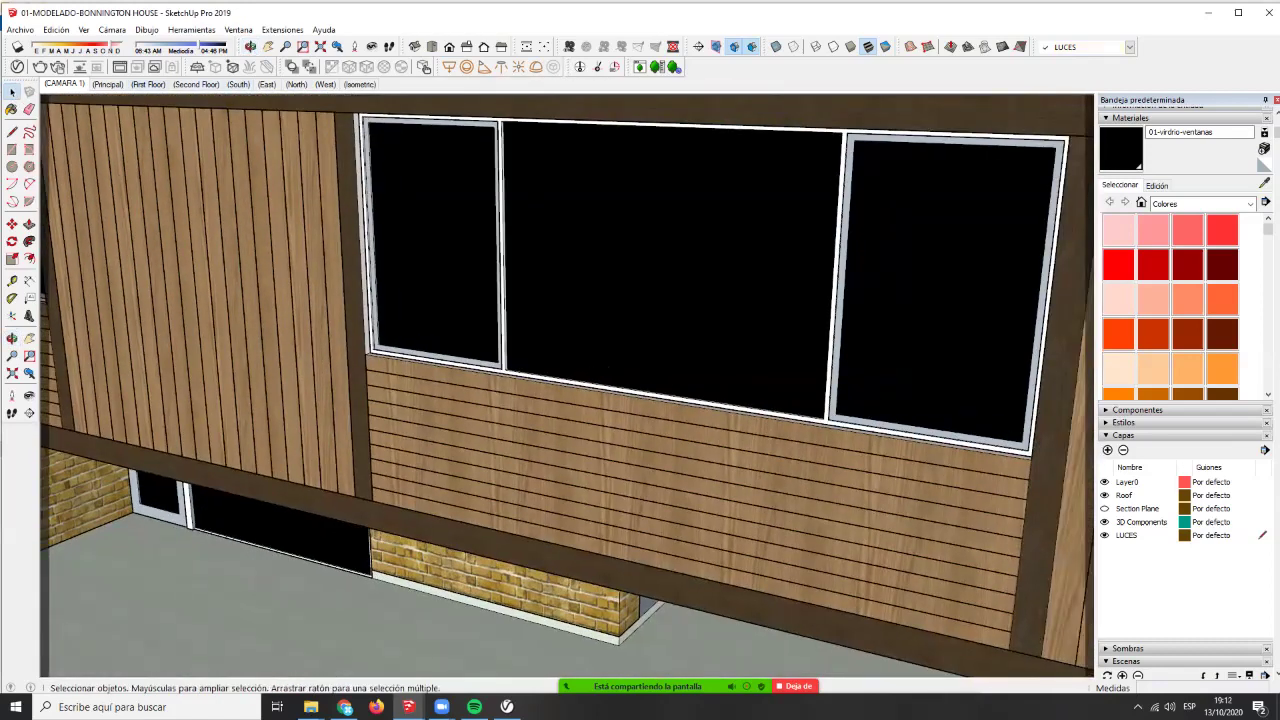
- Copy the ground-floor rectangle light straight up along the blue axis to the second floor, aligned with the top of the cut walls
left_click(148, 85)
middle_click_drag(820, 570, 750, 430)
scroll(745, 430, "up", 5)
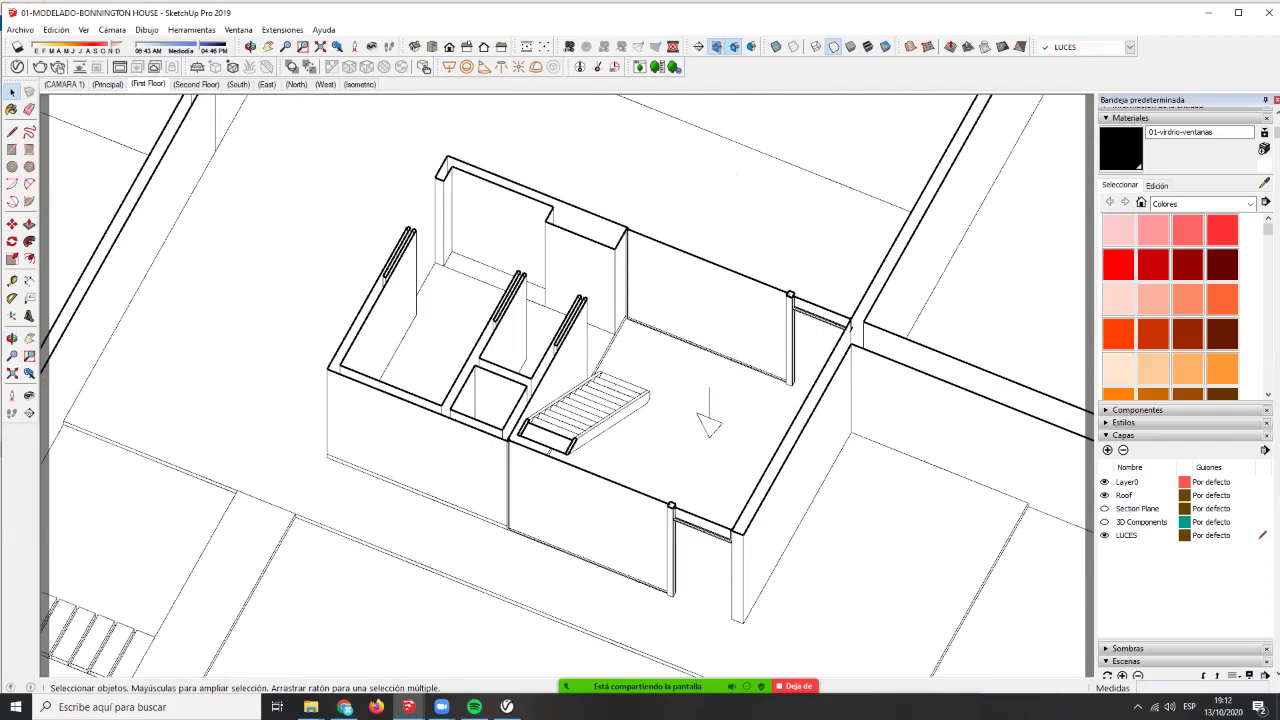
key("ctrl+a")
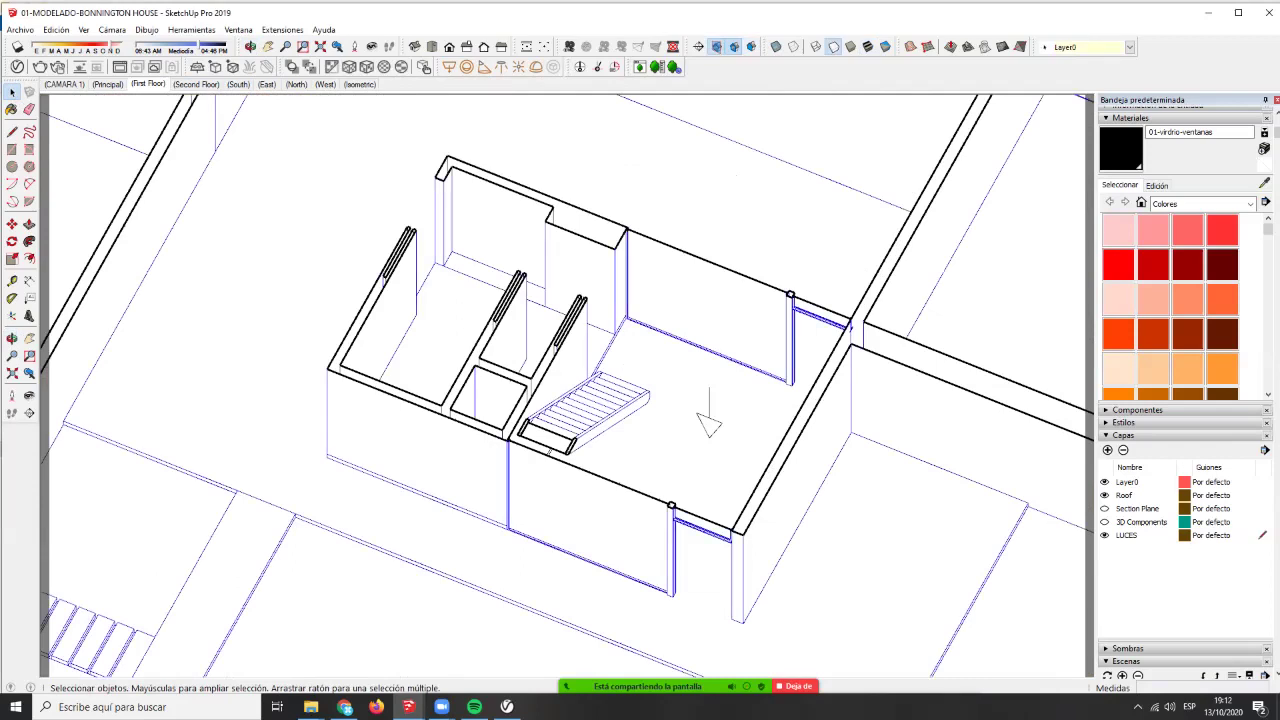
left_click(709, 422)
middle_click_drag(700, 428, 235, 380)
scroll(643, 377, "up", 3)
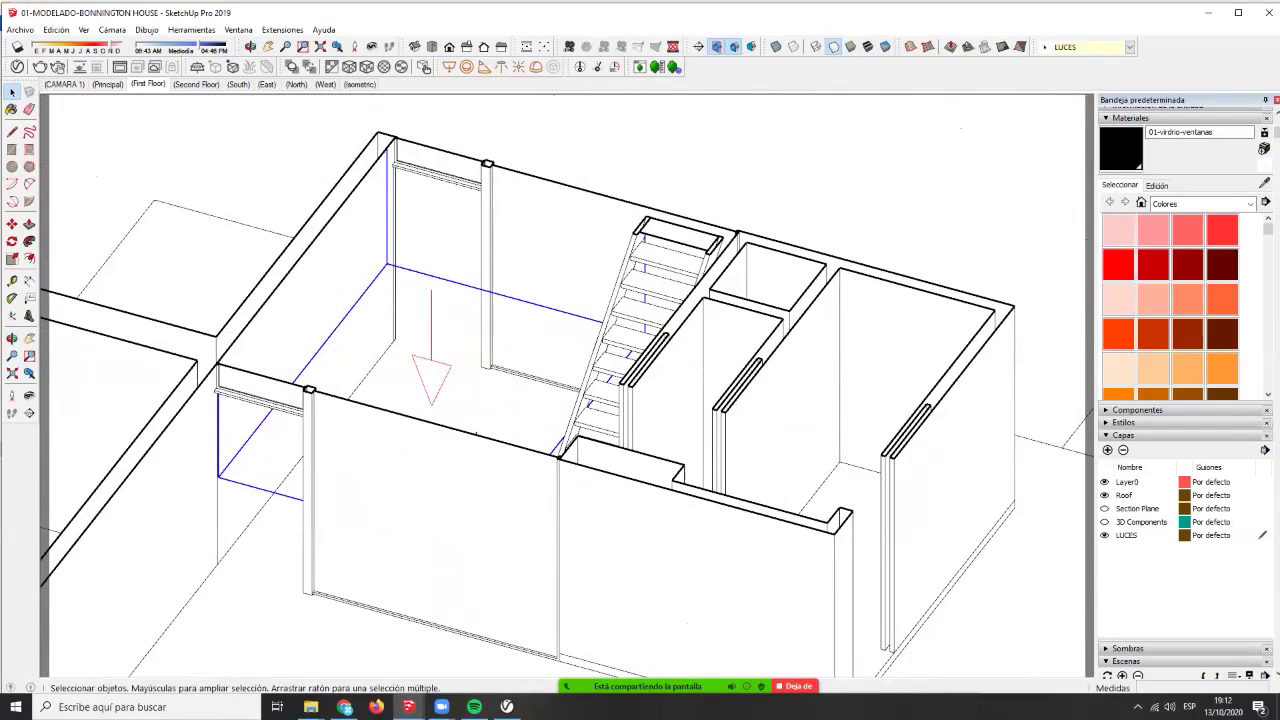
key("m")
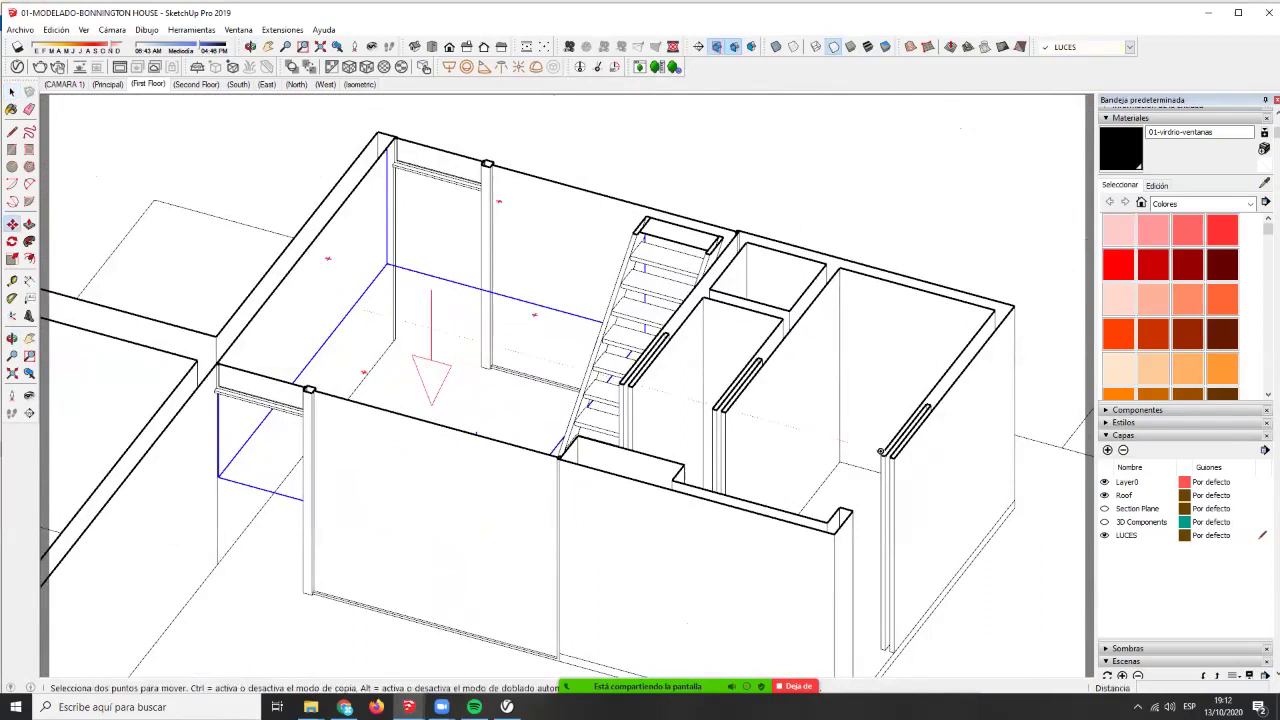
left_click(334, 300)
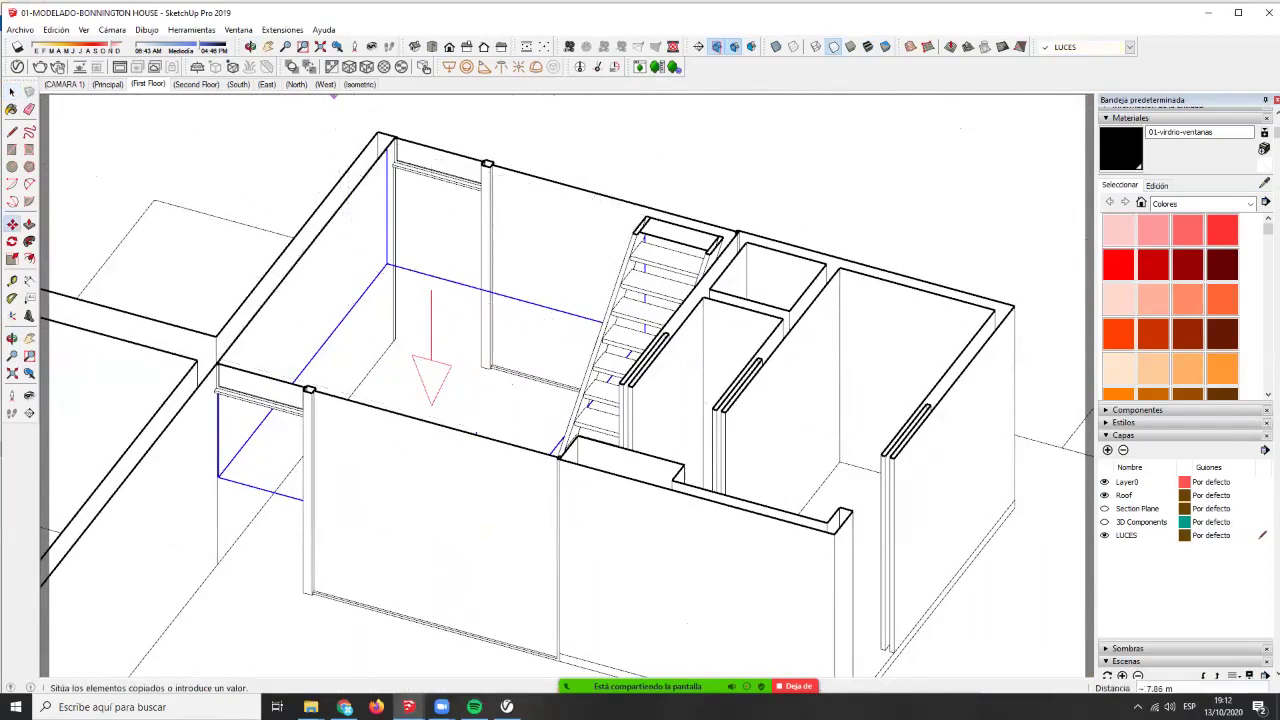
left_click(196, 84)
middle_click_drag(795, 450, 787, 328)
scroll(787, 327, "up", 5)
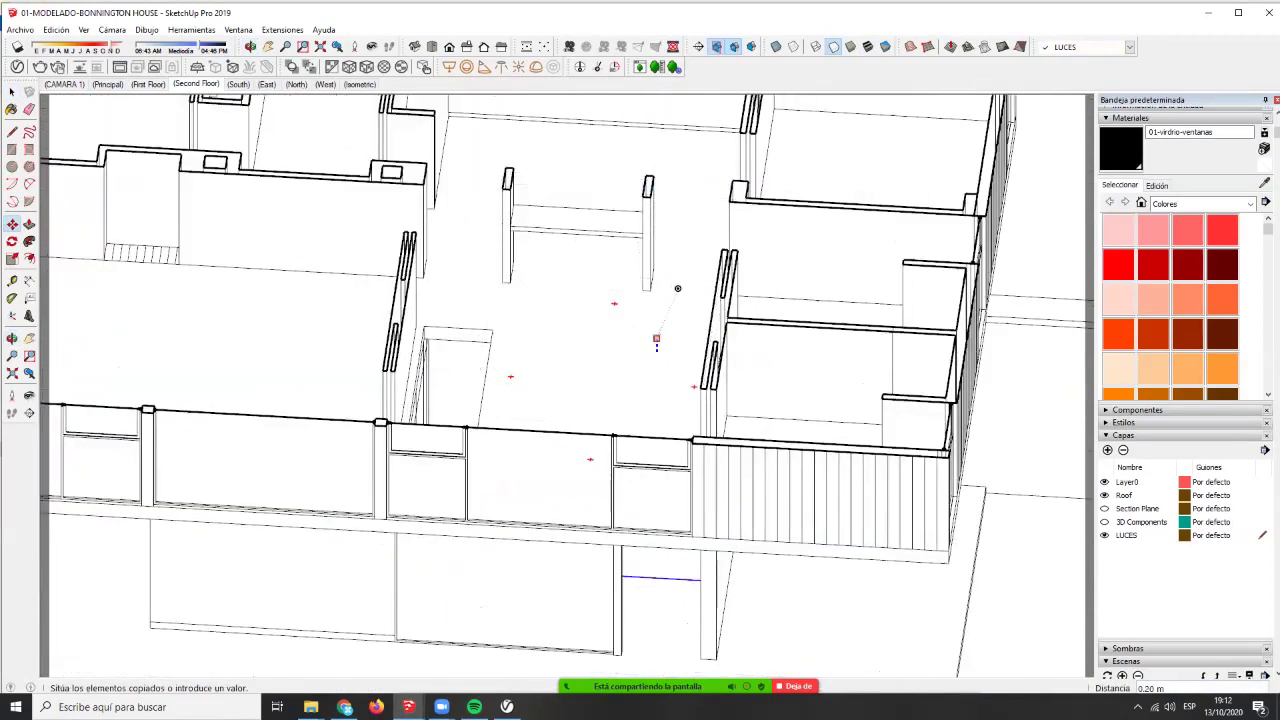
scroll(656, 340, "down", 2)
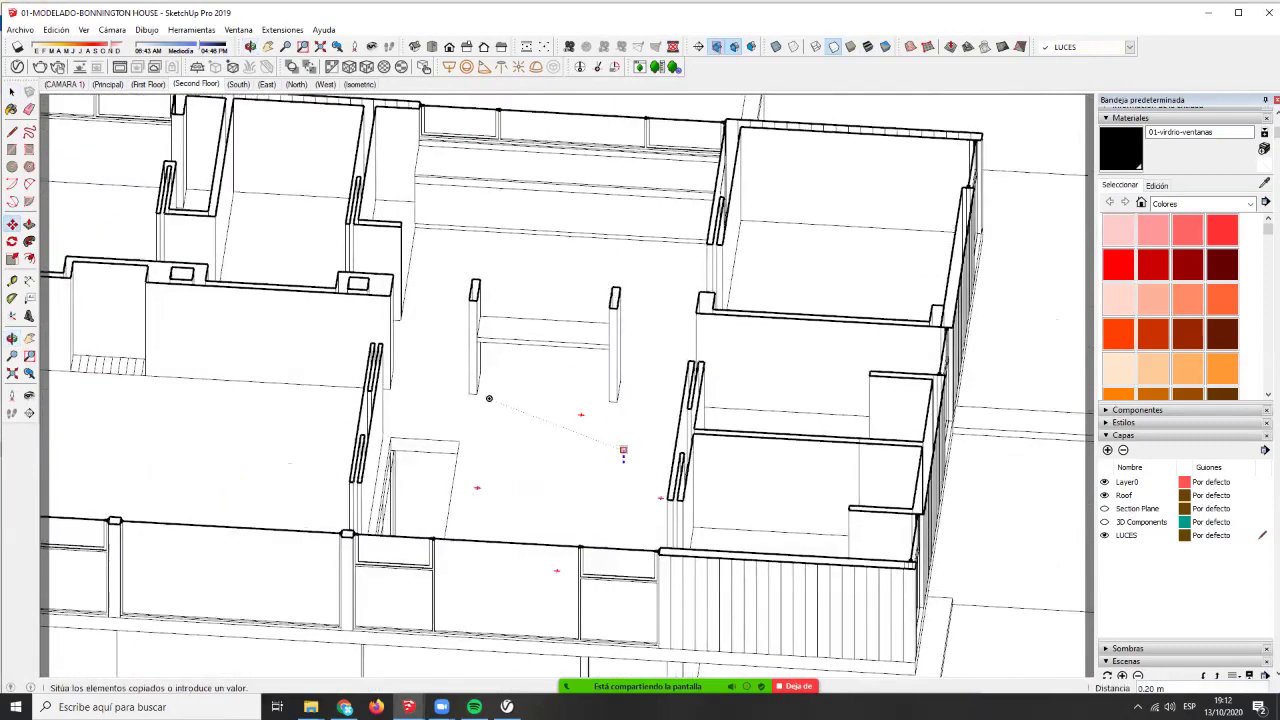
key("Up")
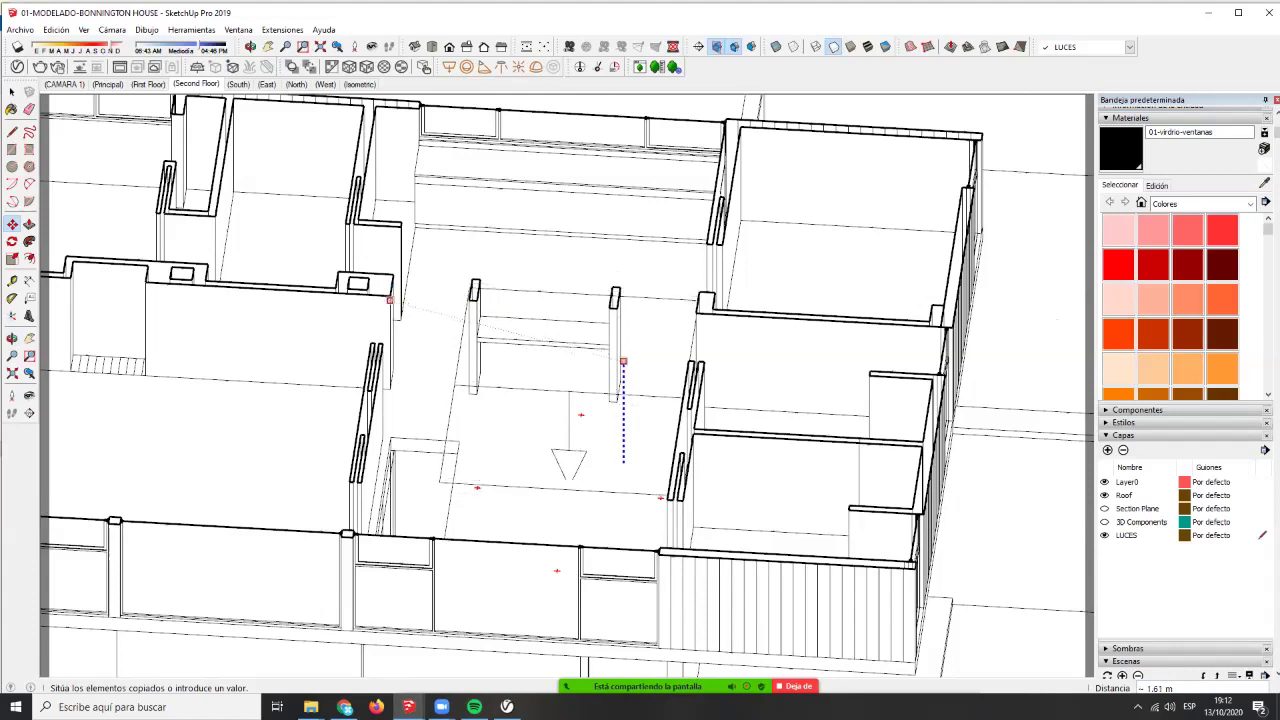
left_click(389, 299)
- Switch the camera to two-point perspective and position it inside the second floor, facing the copied light's corner
left_click(12, 396)
left_click(389, 416)
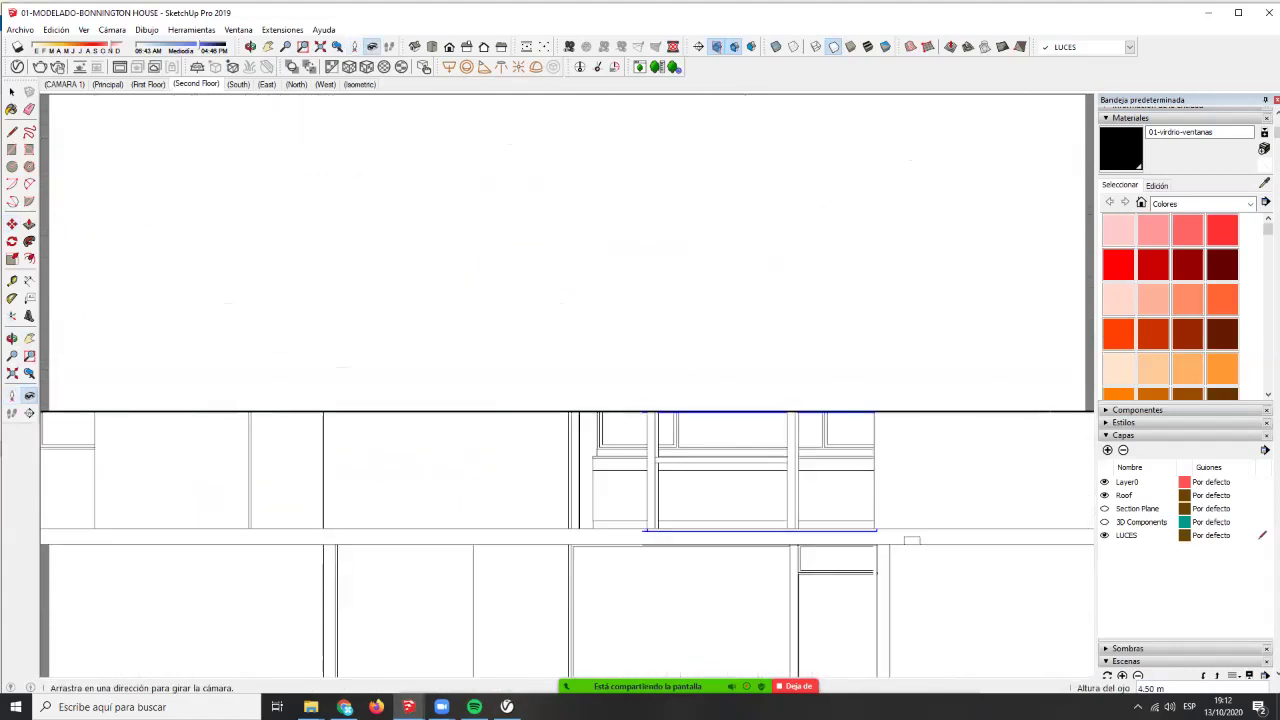
left_click(112, 30)
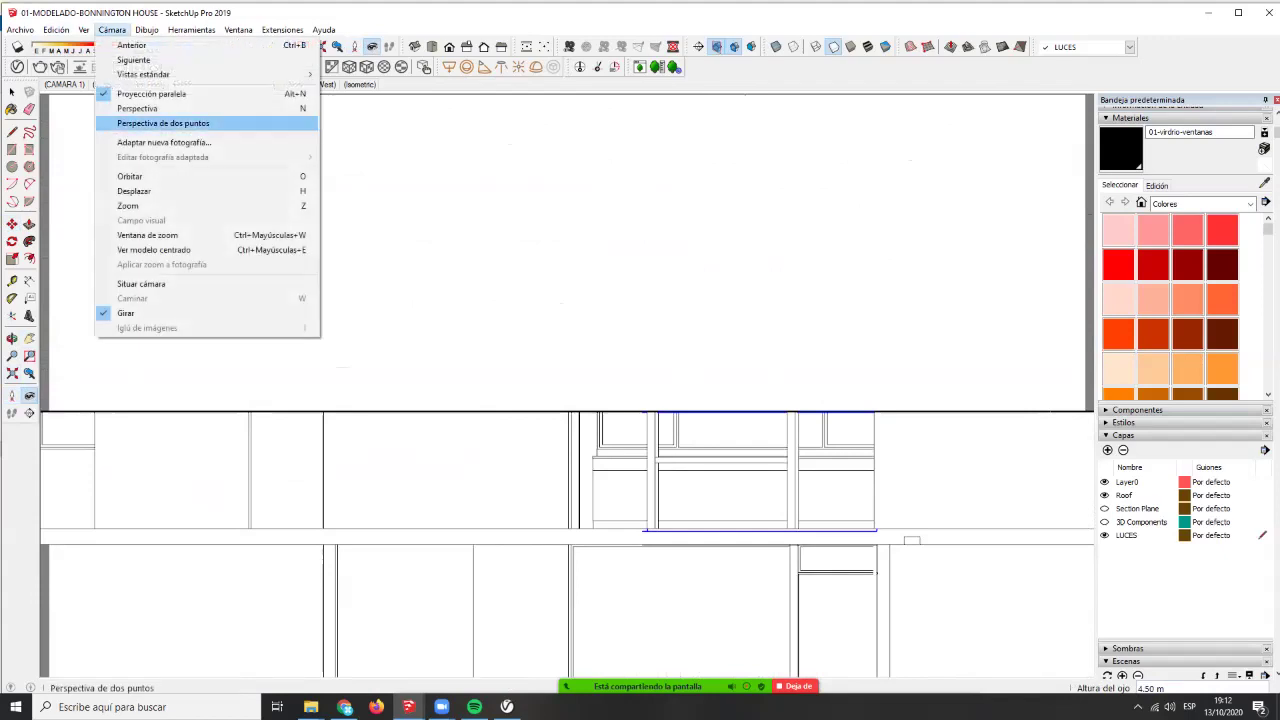
left_click(163, 123)
left_click_drag(600, 560, 669, 223)
left_click(12, 396)
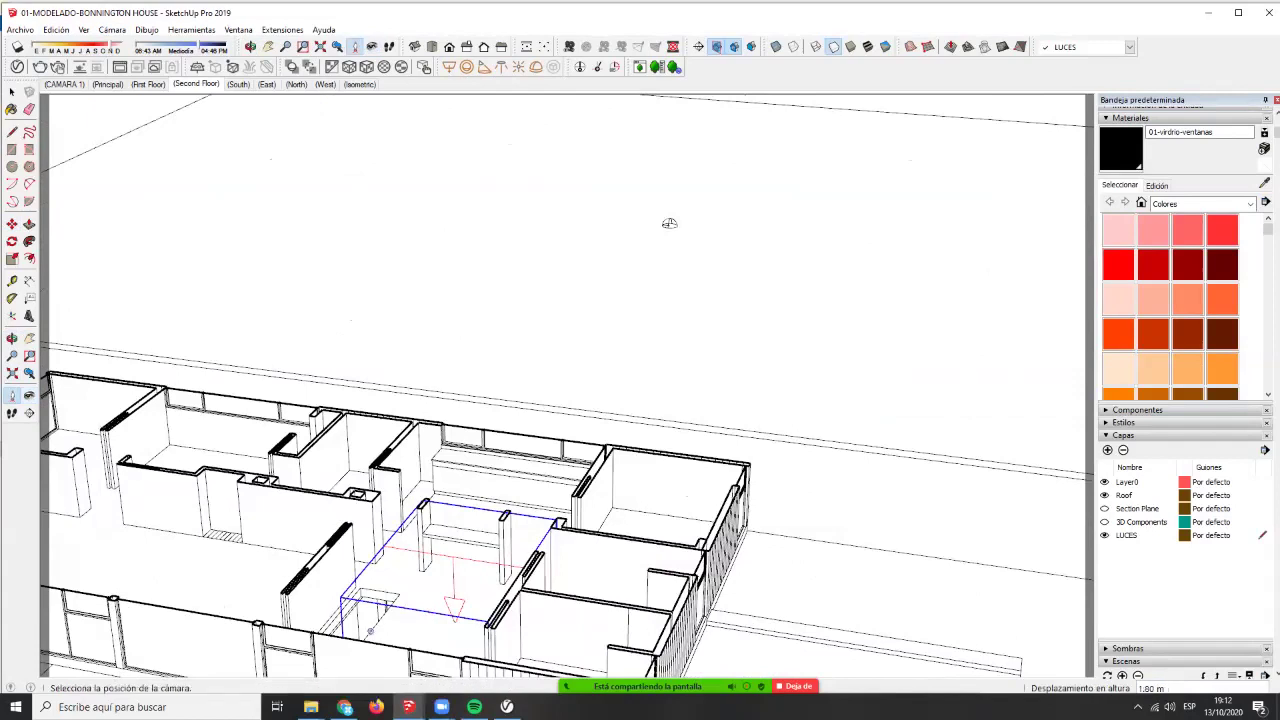
left_click(669, 223)
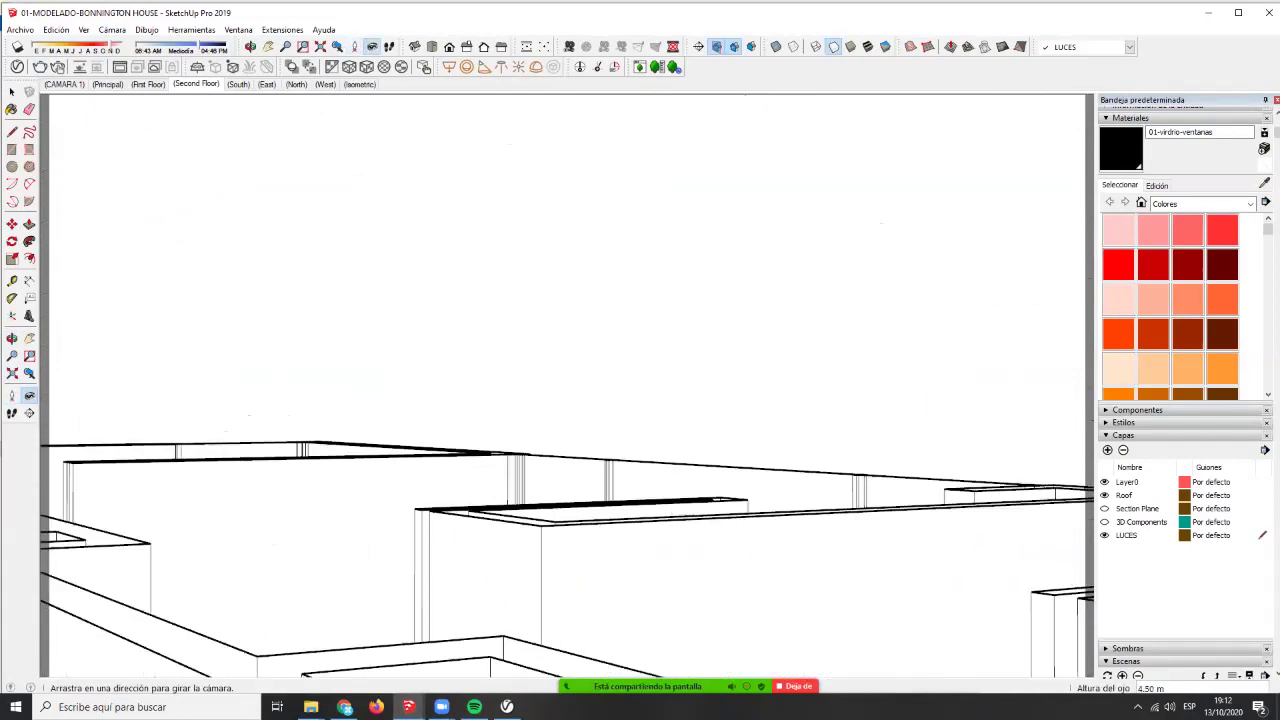
left_click_drag(669, 223, 340, 229)
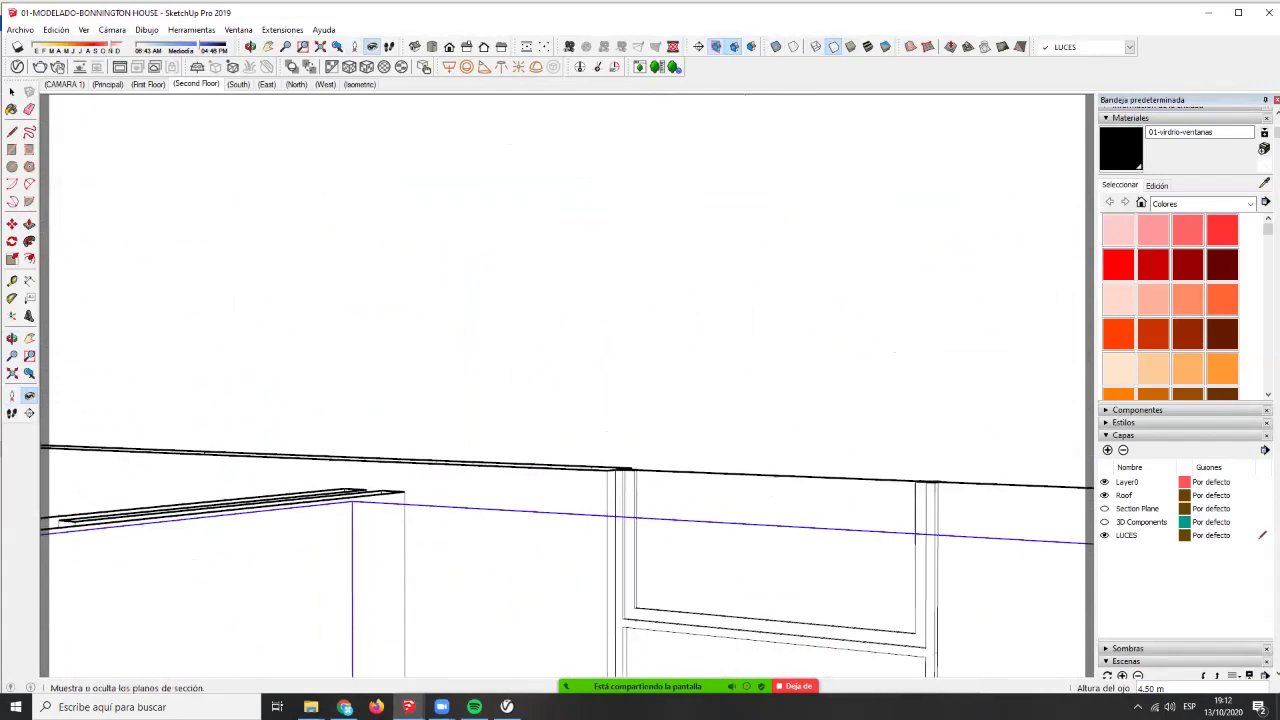
- Turn off the section cuts and raise the second-floor light by its corner to just beneath the ceiling
left_click(734, 47)
key("m")
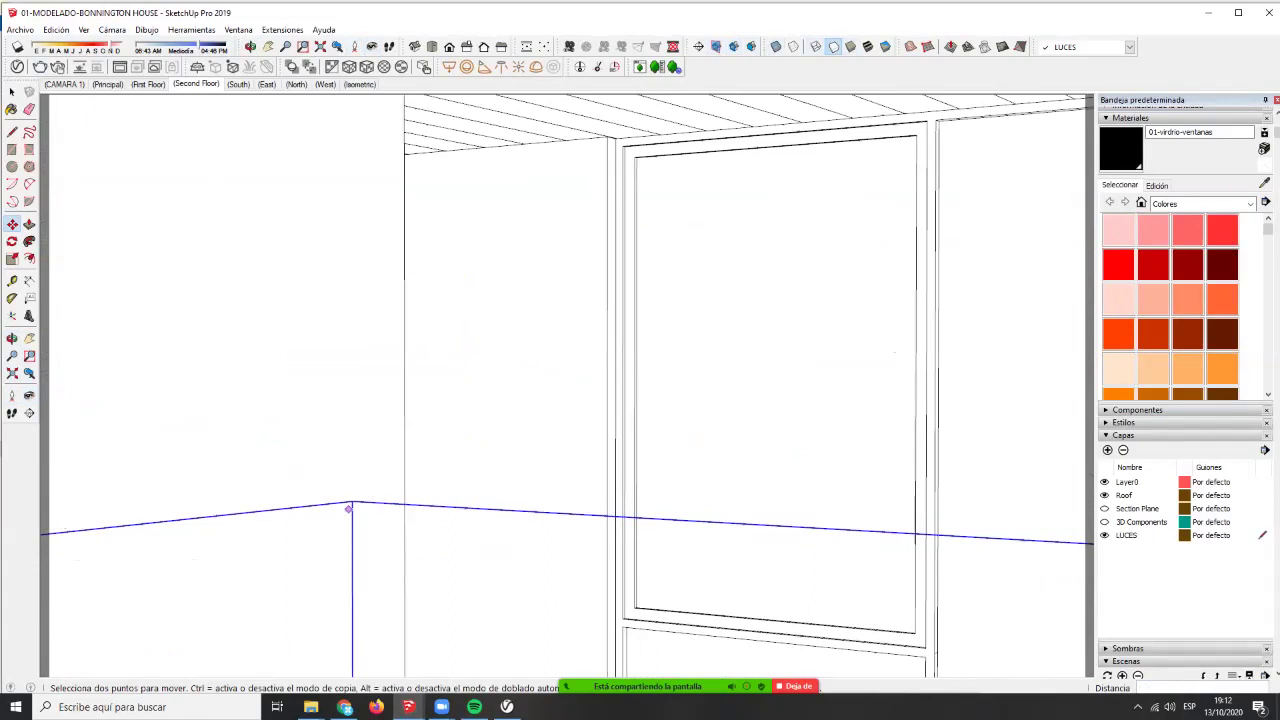
left_click(351, 502)
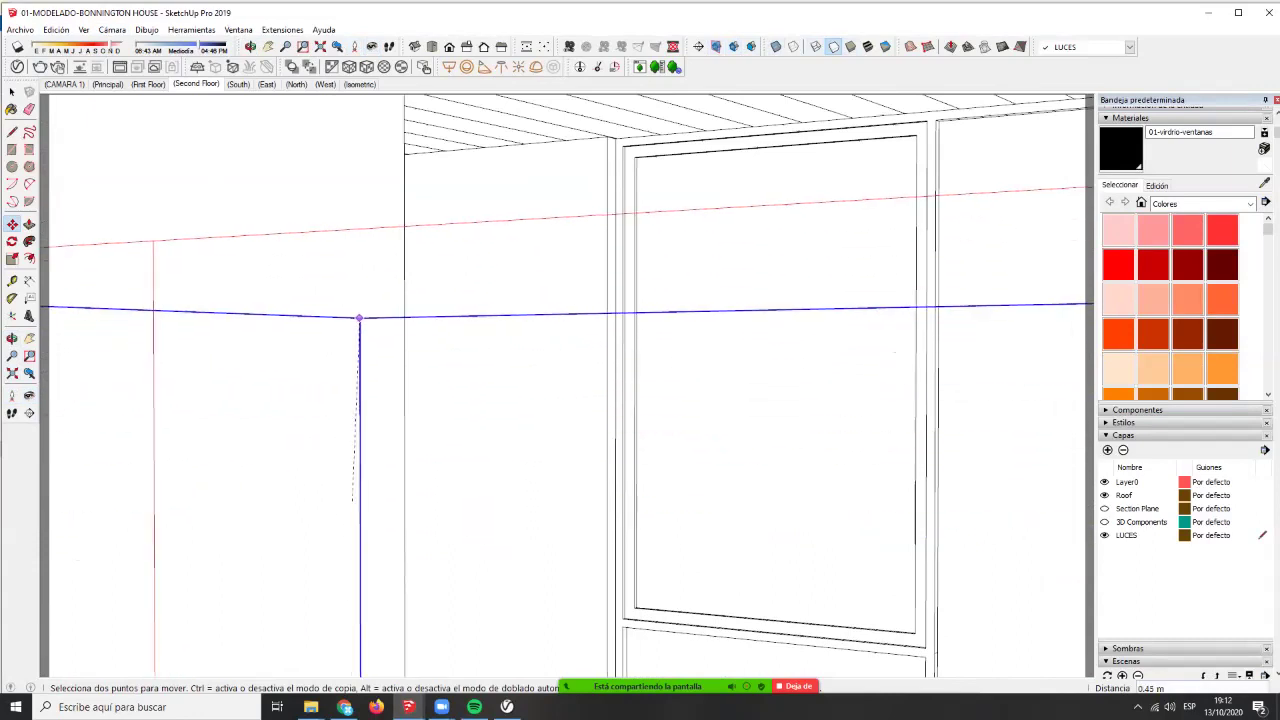
middle_click_drag(365, 276, 366, 410, "shift")
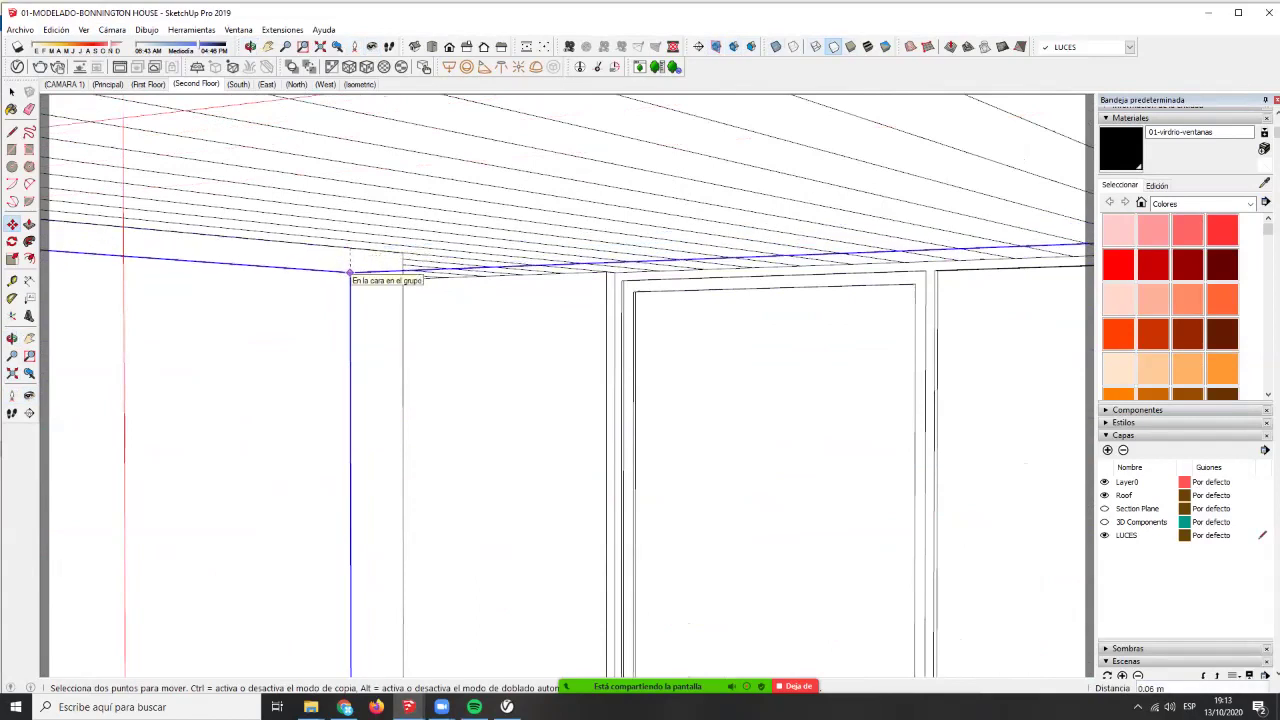
left_click(350, 272)
- Try to scale the second-floor light by about 1.39 along the red axis toward the staircase wall, with back edges shown
key("space")
key("s")
scroll(600, 345, "down", 1)
middle_click_drag(874, 566, 800, 300)
scroll(480, 380, "down", 3)
scroll(525, 358, "up", 5)
scroll(525, 362, "down", 3)
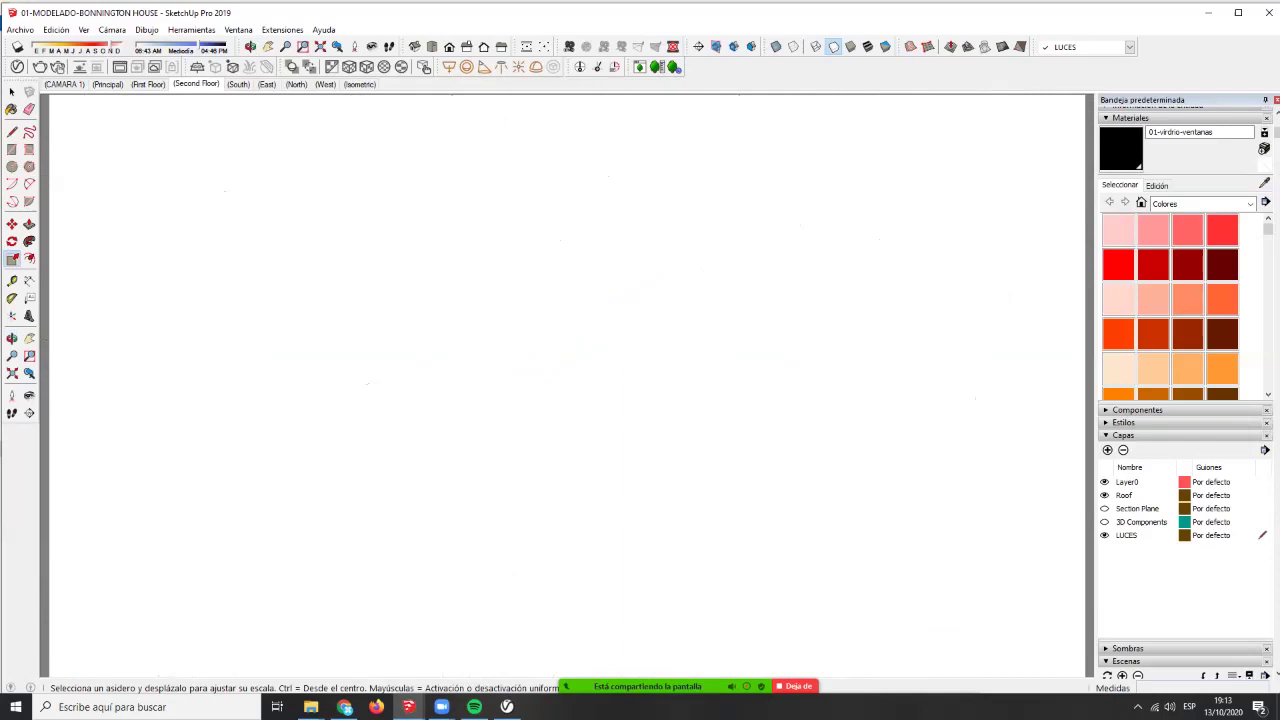
left_click(12, 373)
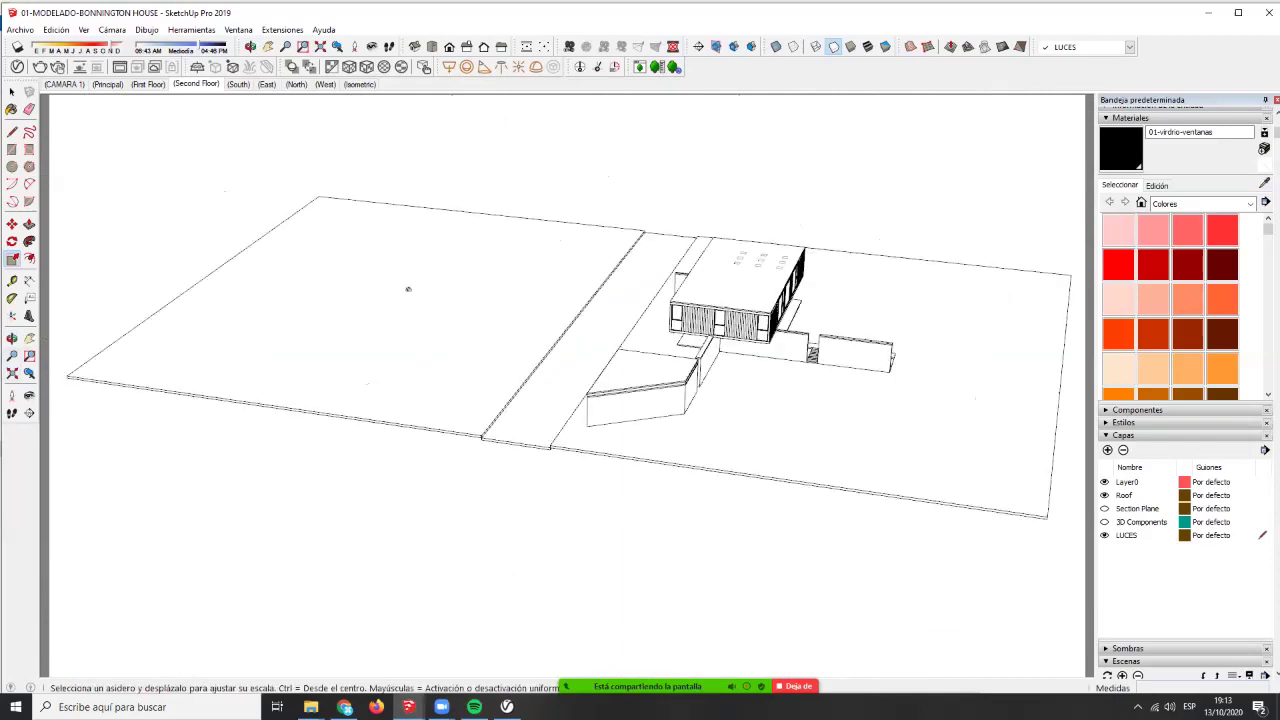
scroll(768, 296, "up", 4)
middle_click_drag(768, 296, 360, 310)
key("k")
scroll(360, 310, "up", 4)
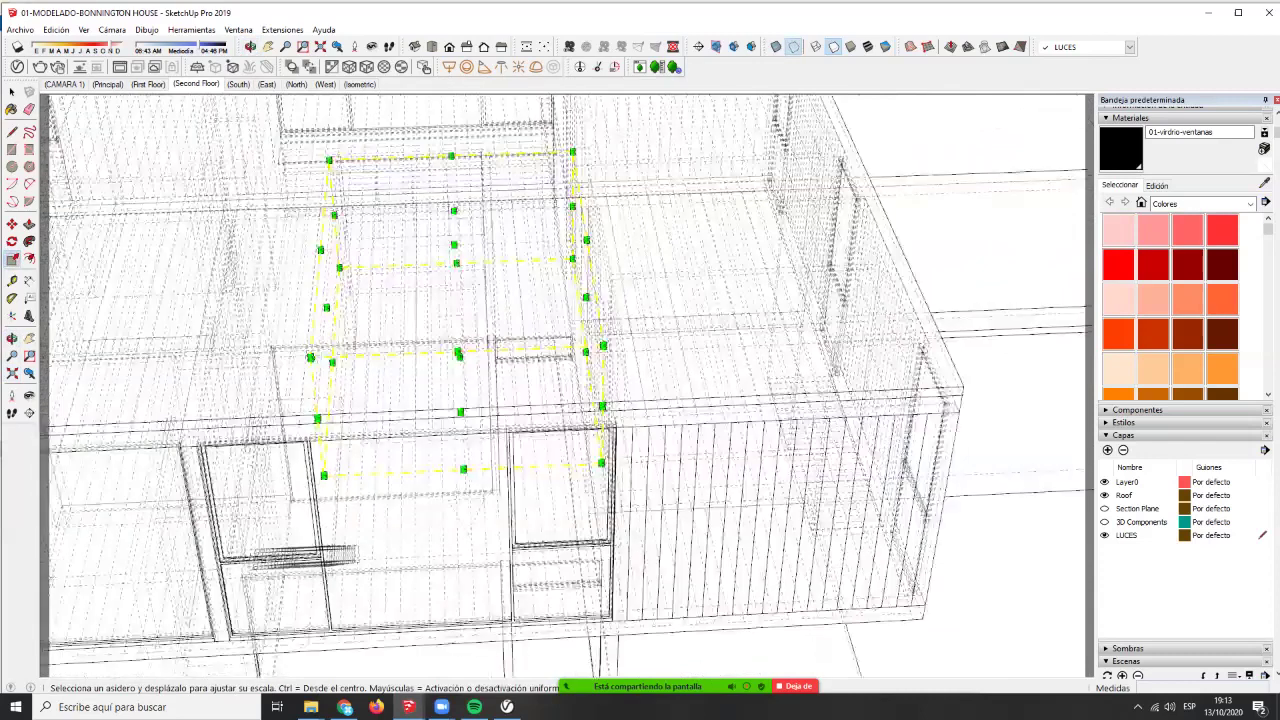
left_click_drag(326, 307, 225, 311)
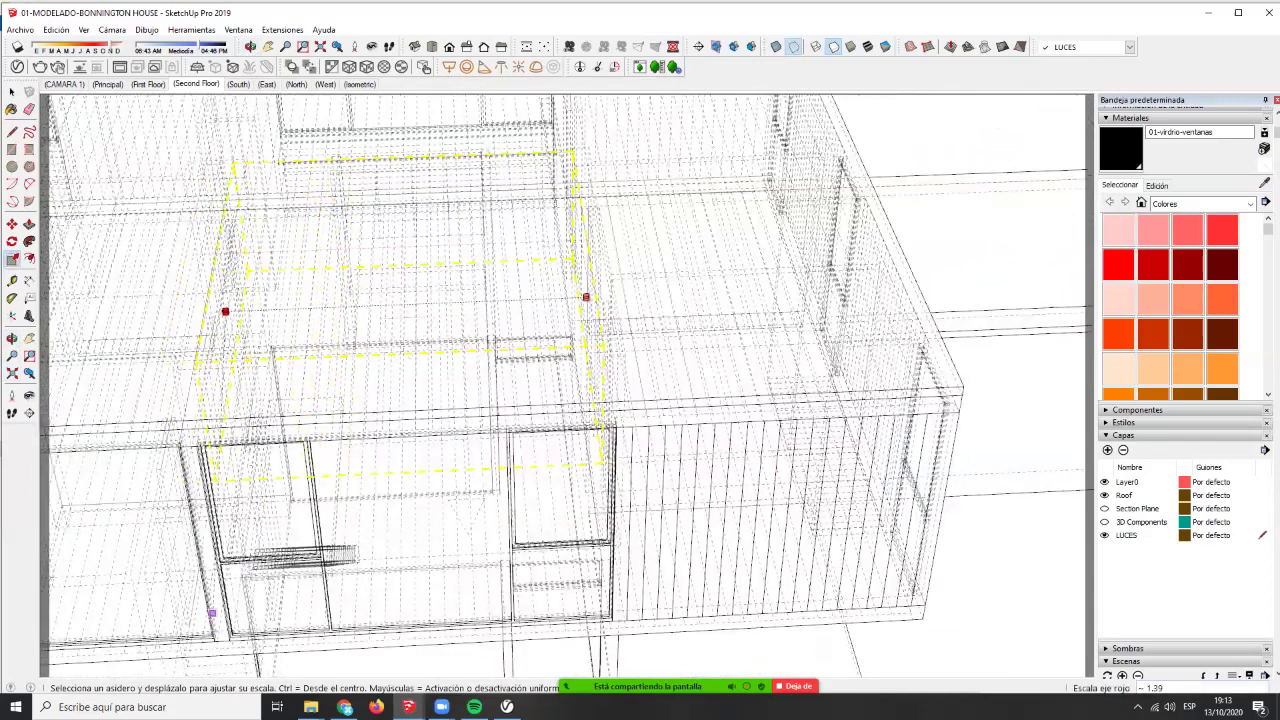
key("k")
scroll(231, 635, "up", 4)
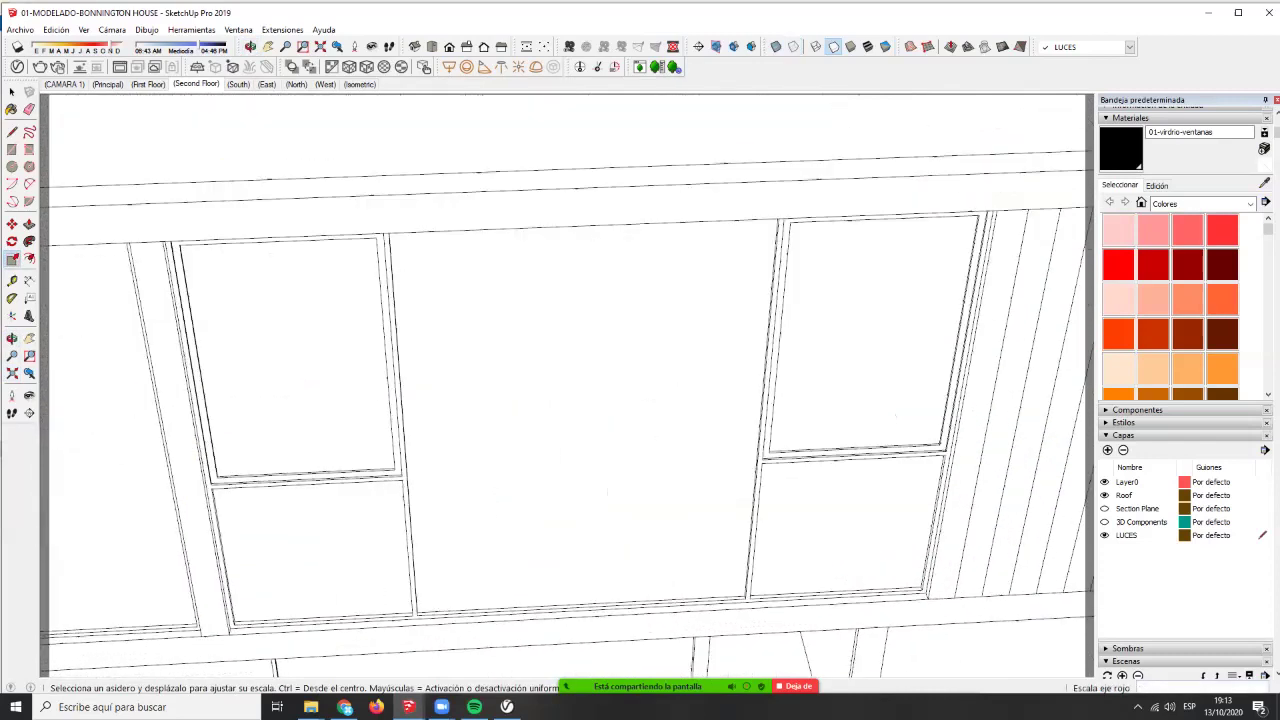
key("space")
scroll(401, 458, "down", 7)
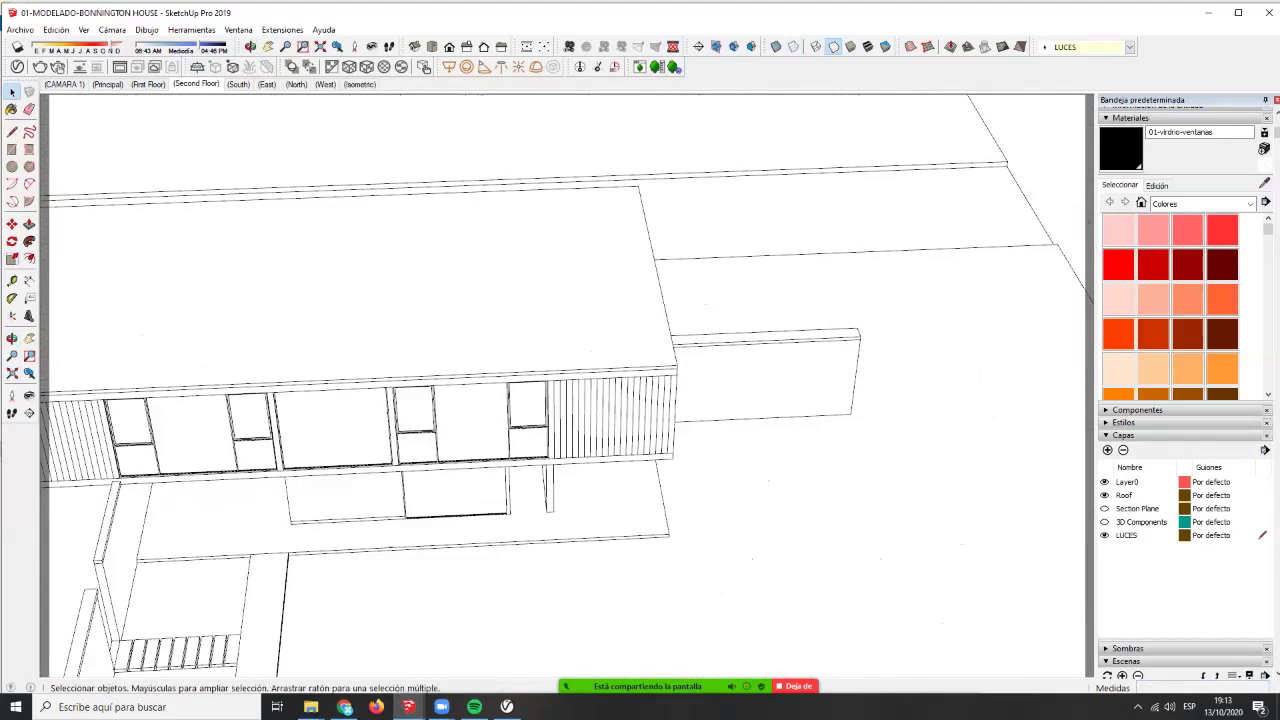
- Reopen the Second Floor scene and switch the camera from parallel projection to perspective
left_click(196, 84)
middle_click_drag(735, 400, 785, 285)
scroll(785, 285, "up", 4)
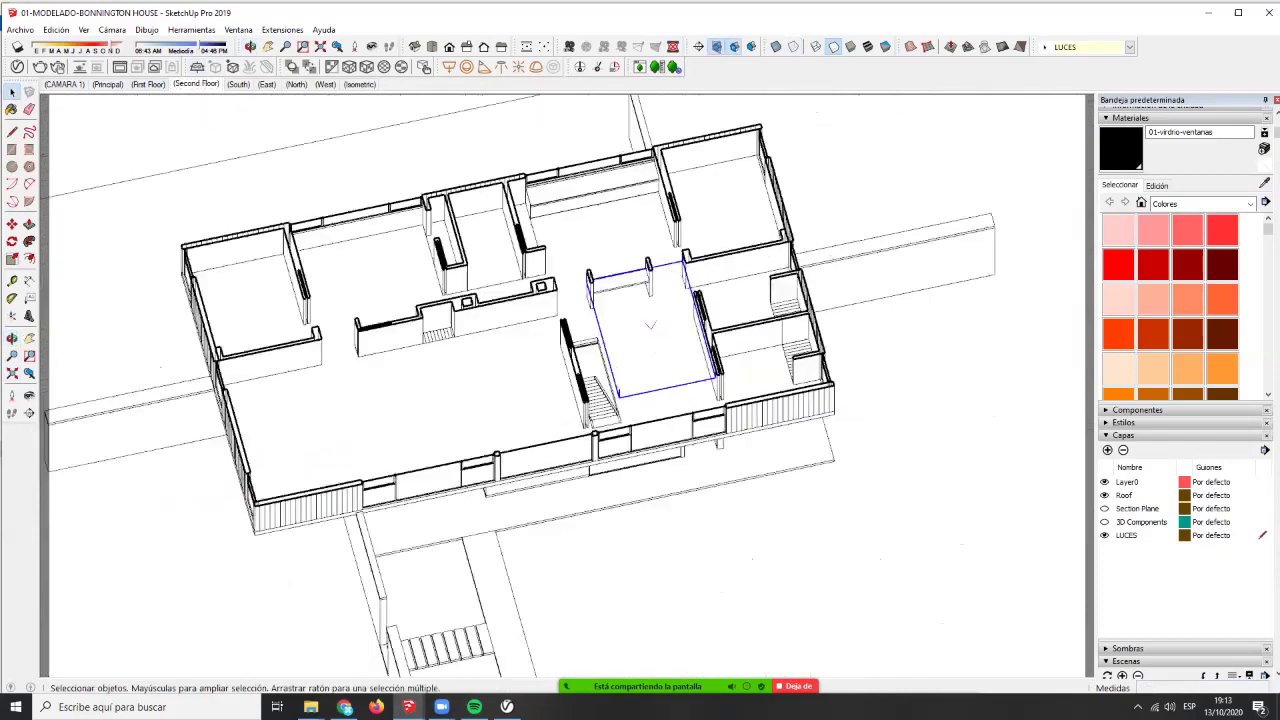
left_click(112, 30)
left_click(138, 108)
middle_click_drag(440, 300, 400, 298)
middle_click_drag(580, 380, 480, 365)
- Scale the second-floor light along the red axis to the staircase wall and by about 1.88 along the green axis toward the far windows
scroll(605, 360, "up", 2)
scroll(605, 360, "up", 3)
middle_click_drag(605, 360, 585, 415)
key("s")
left_click_drag(435, 350, 365, 342)
left_click_drag(539, 265, 587, 146)
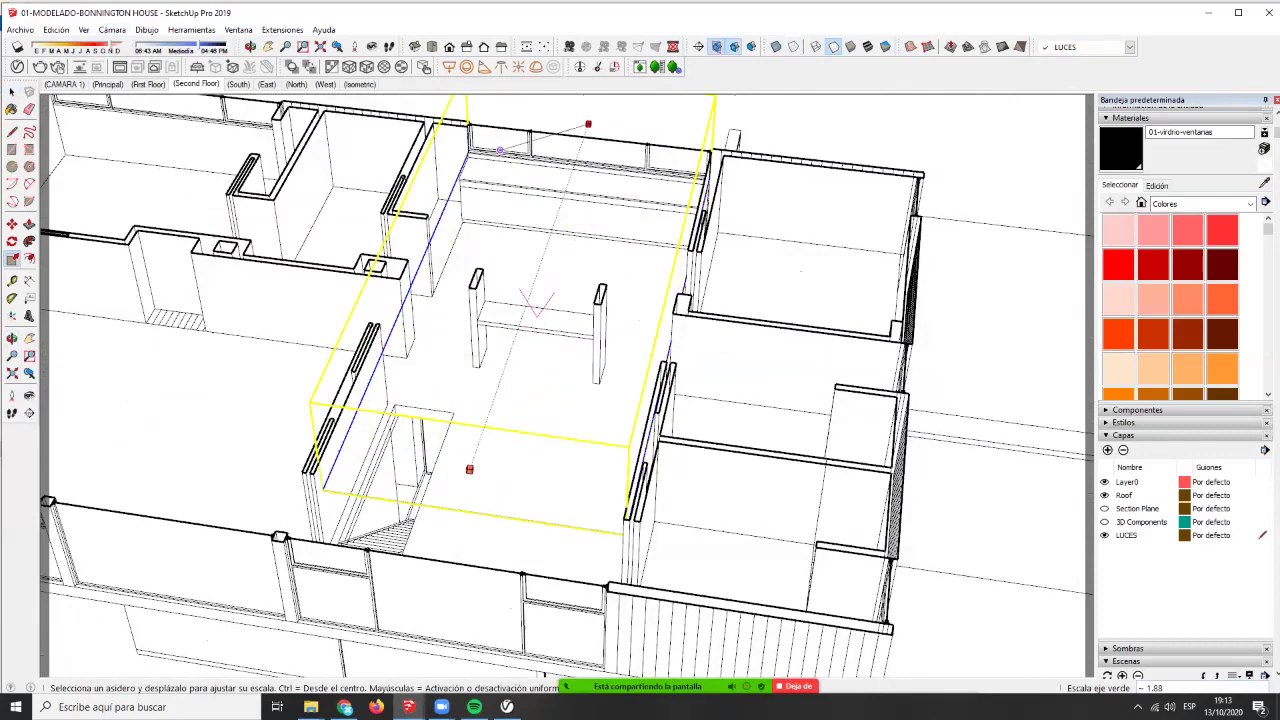
- Scale the second-floor light along the green axis so it reaches the near facade
left_click_drag(468, 466, 443, 545)
scroll(541, 375, "down", 3)
middle_click_drag(541, 375, 645, 375)
- Copy the second-floor light about 4.9 m across the staircase wall into the adjacent large room
key("m")
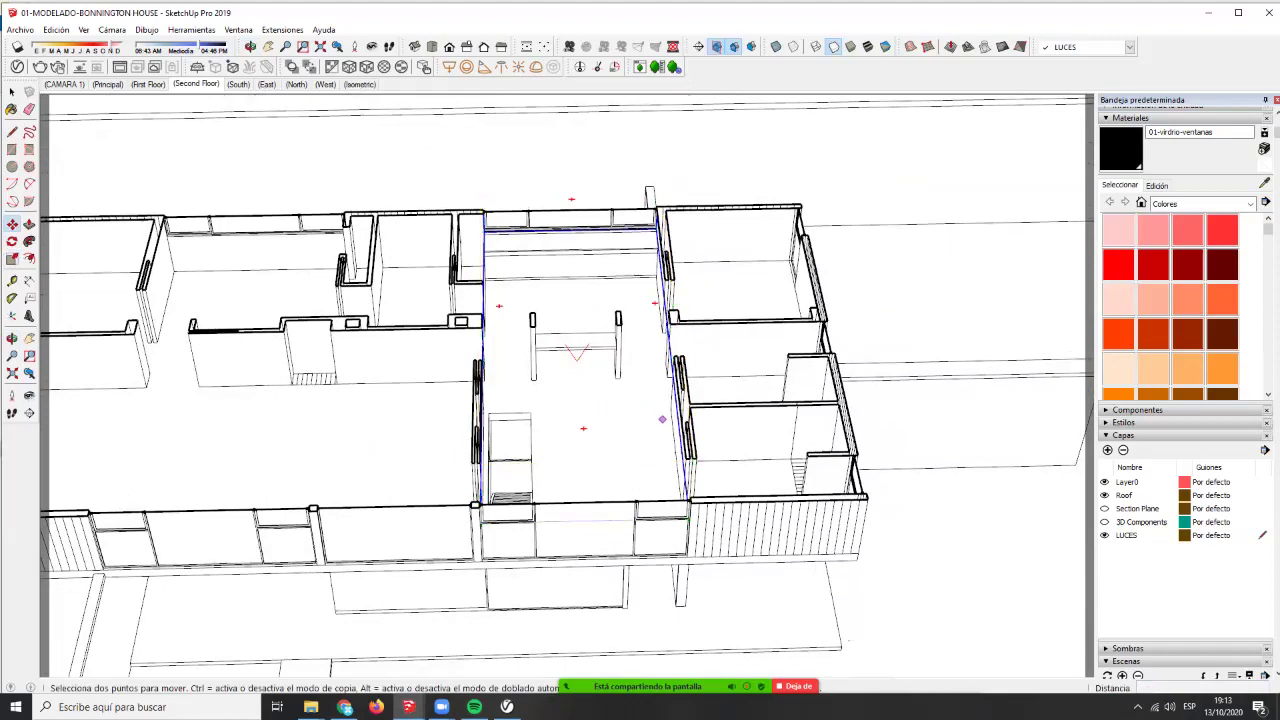
key("ctrl")
left_click(682, 424)
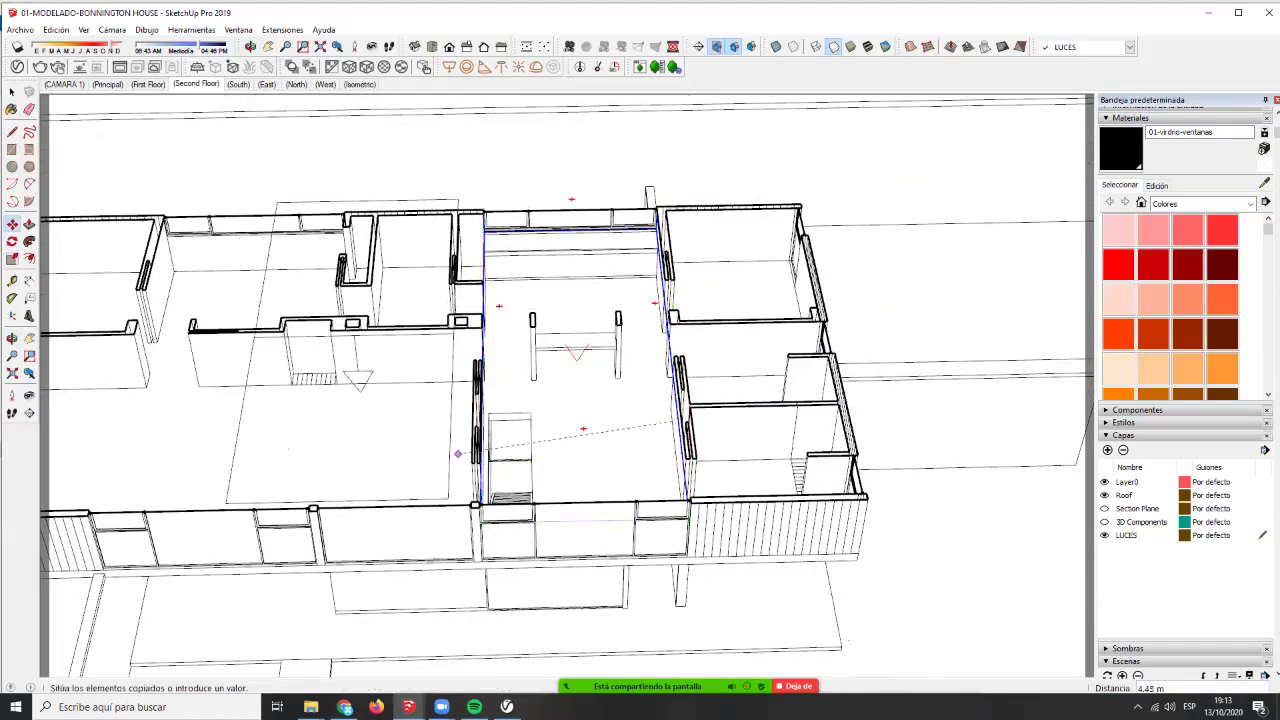
middle_click_drag(466, 440, 590, 405)
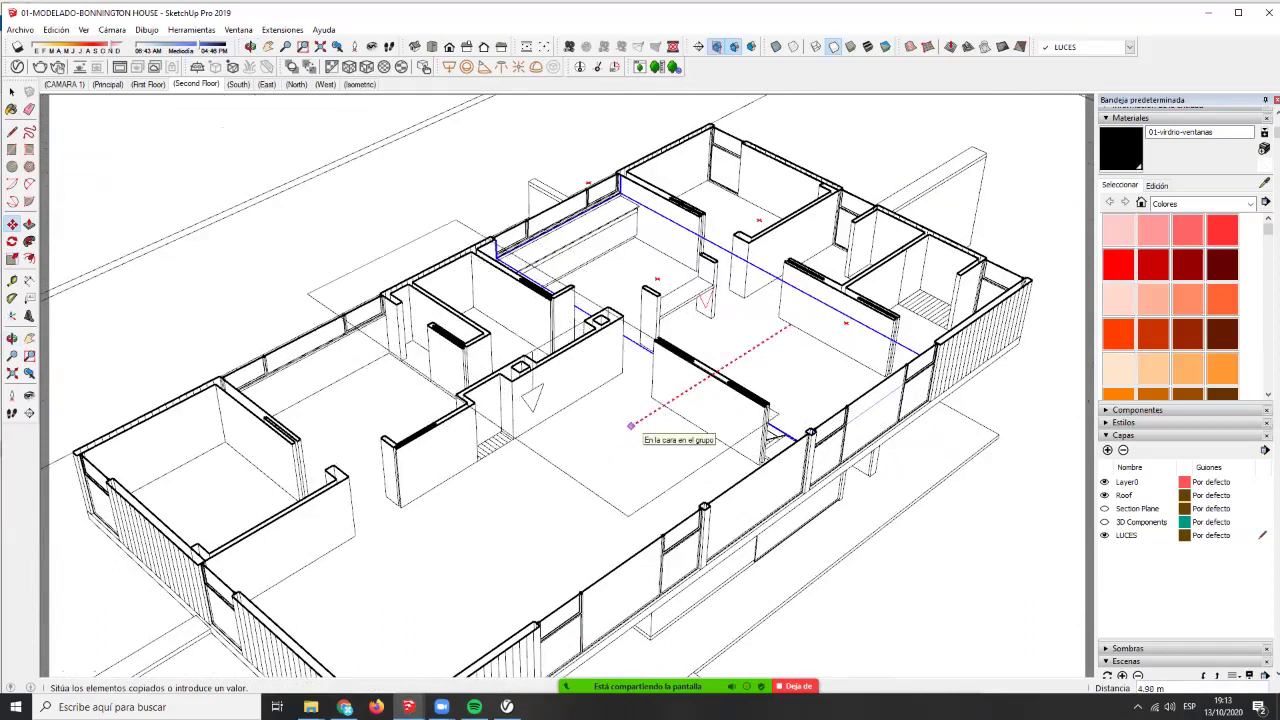
left_click(625, 429)
key("space")
- Scale the copied light along the red axis to the staircase wall on one side and the far end wall on the other
middle_click_drag(611, 440, 445, 460)
key("s")
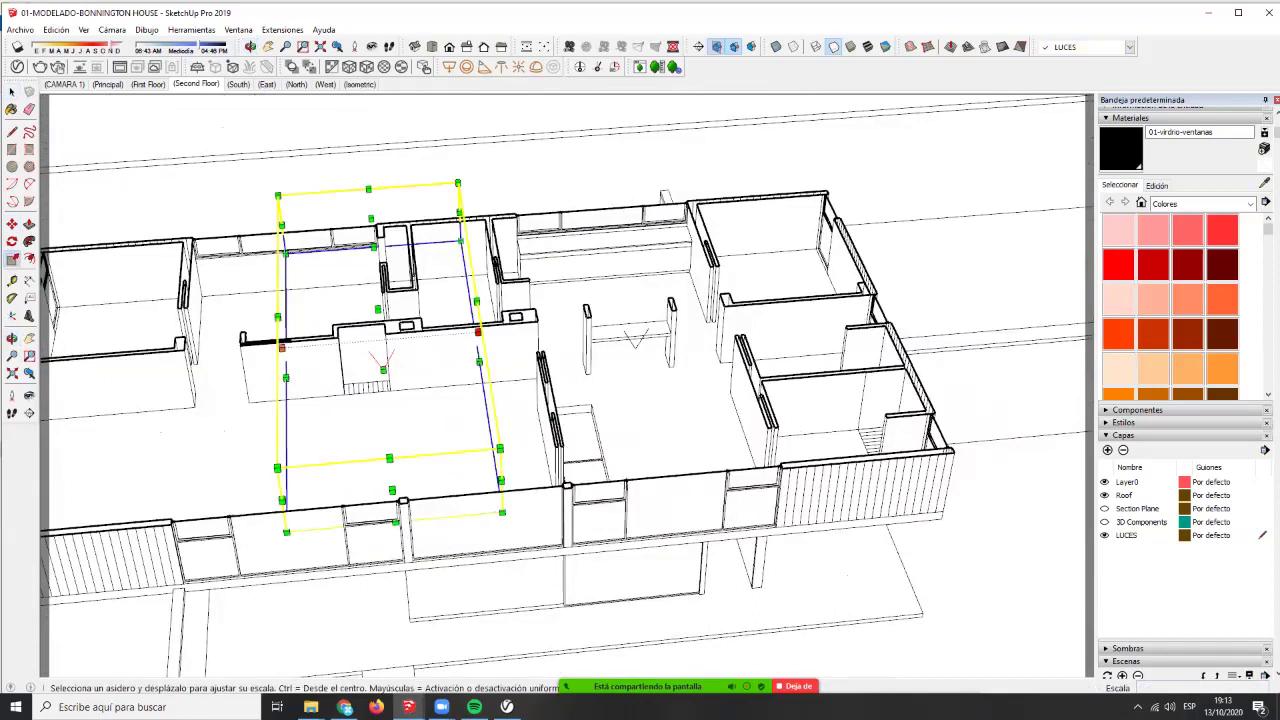
left_click_drag(478, 331, 535, 327)
left_click(552, 421)
left_click(282, 348)
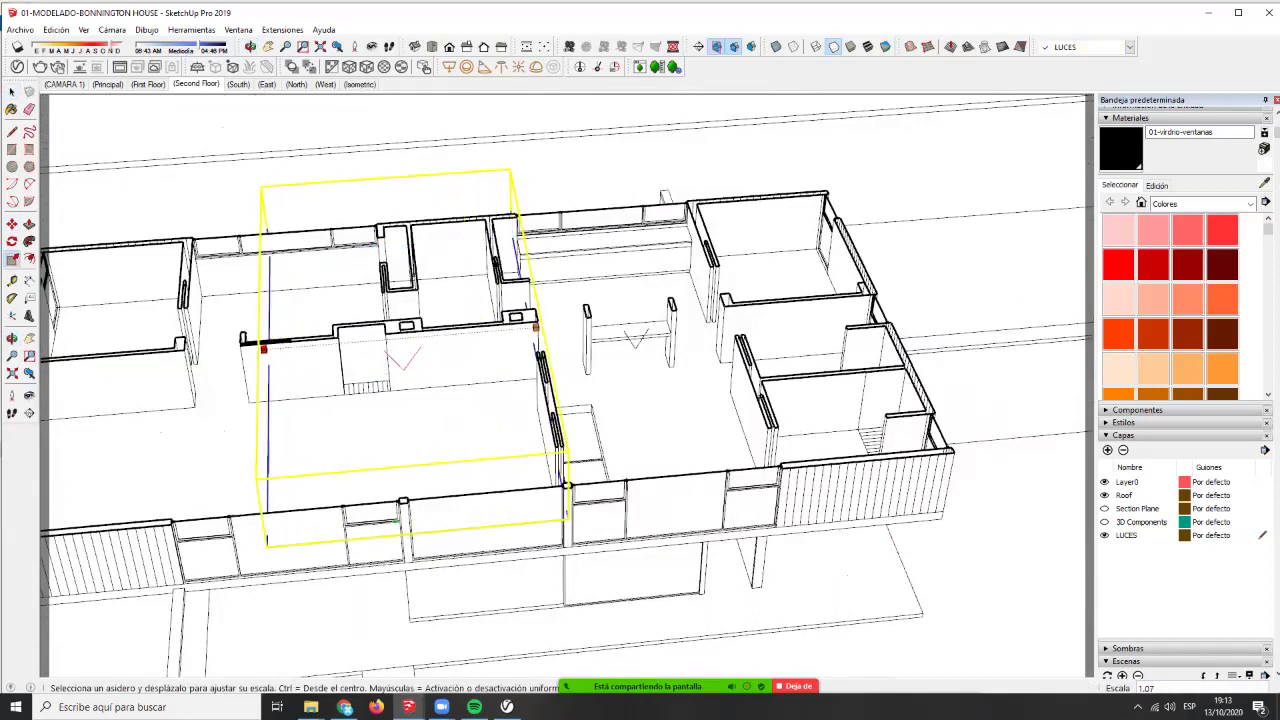
middle_click_drag(50, 366, 300, 371, "shift")
left_click(290, 372)
key("space")
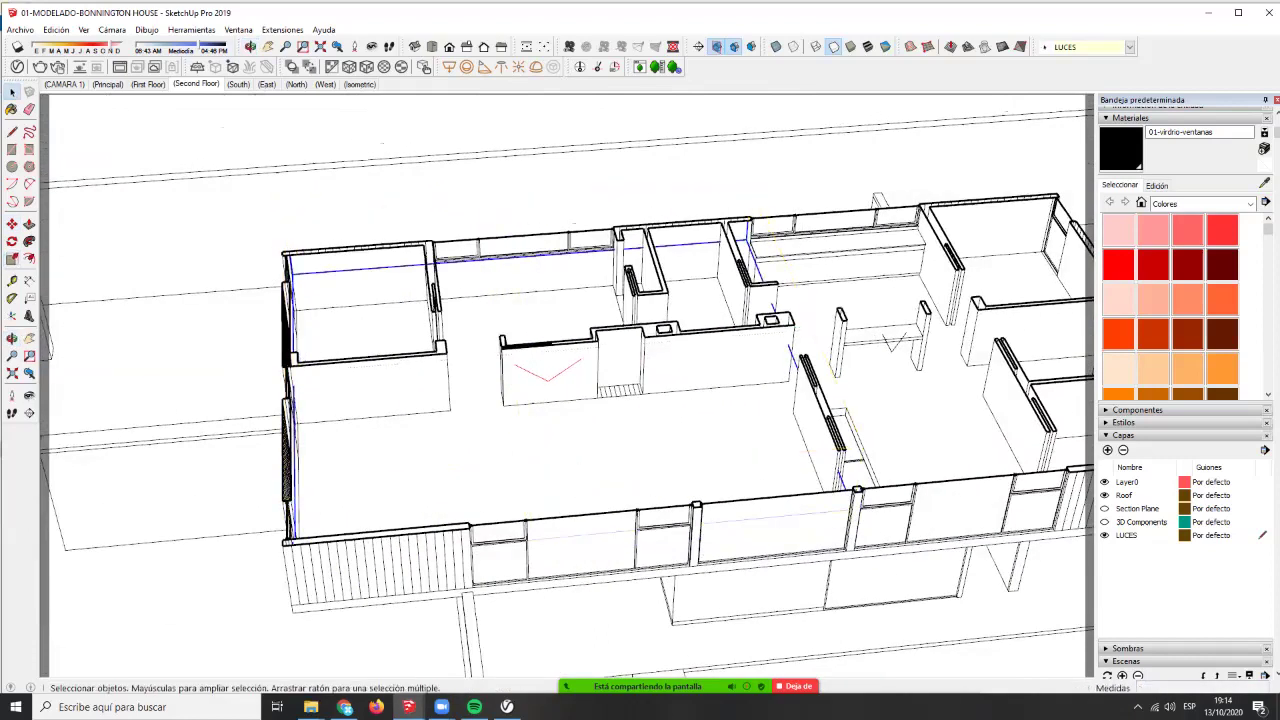
- Open the CAMARA 1 scene, render it with V-Ray, and inspect the upper-floor windows in the frame buffer
left_click(64, 84)
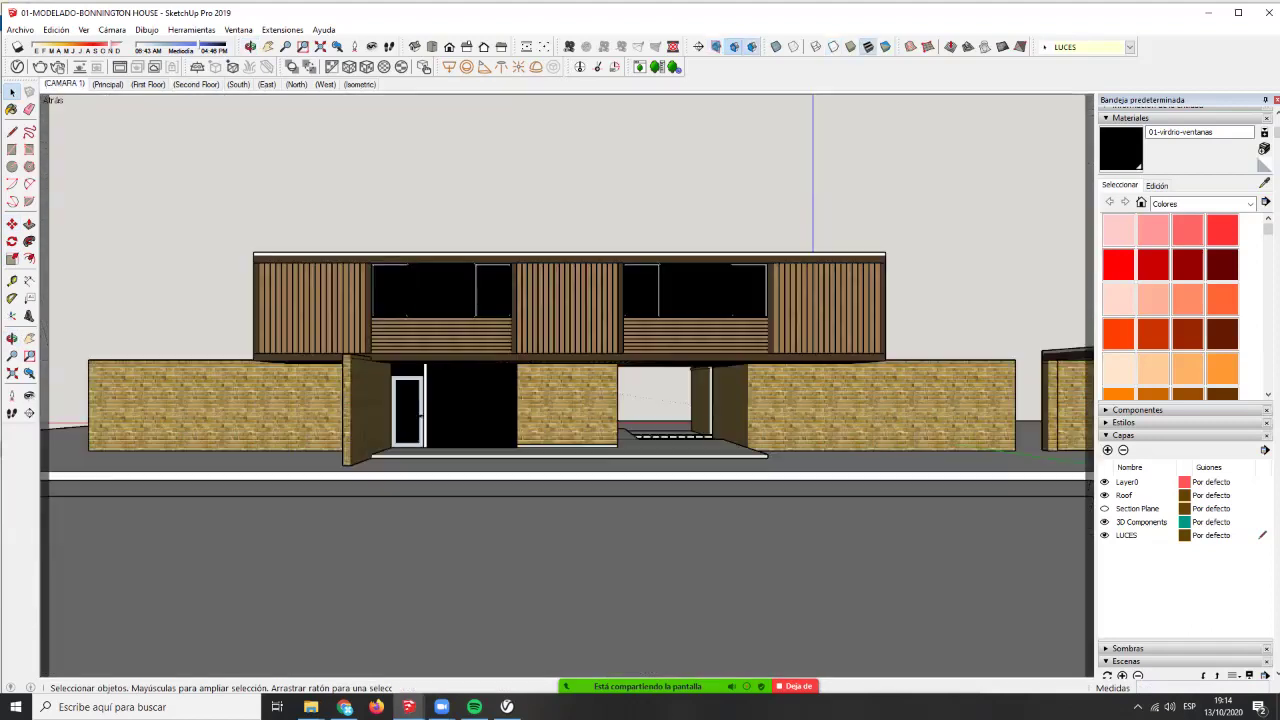
left_click(40, 66)
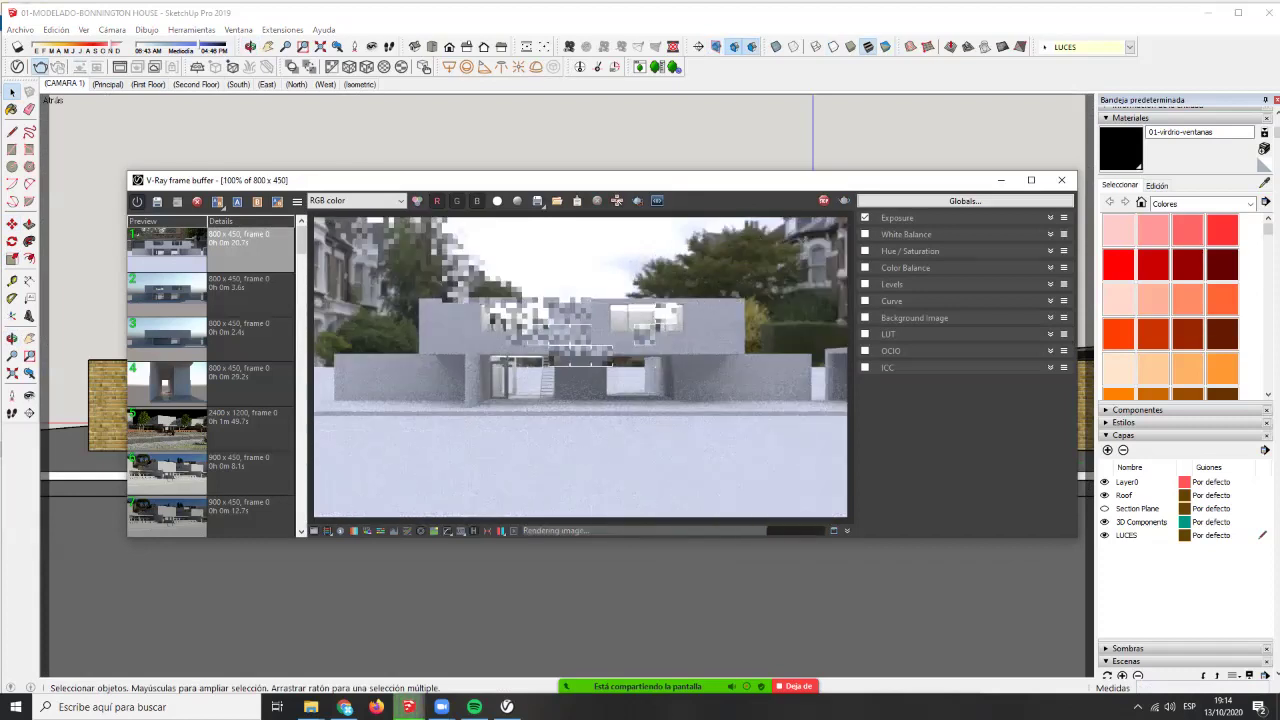
scroll(560, 302, "up", 1)
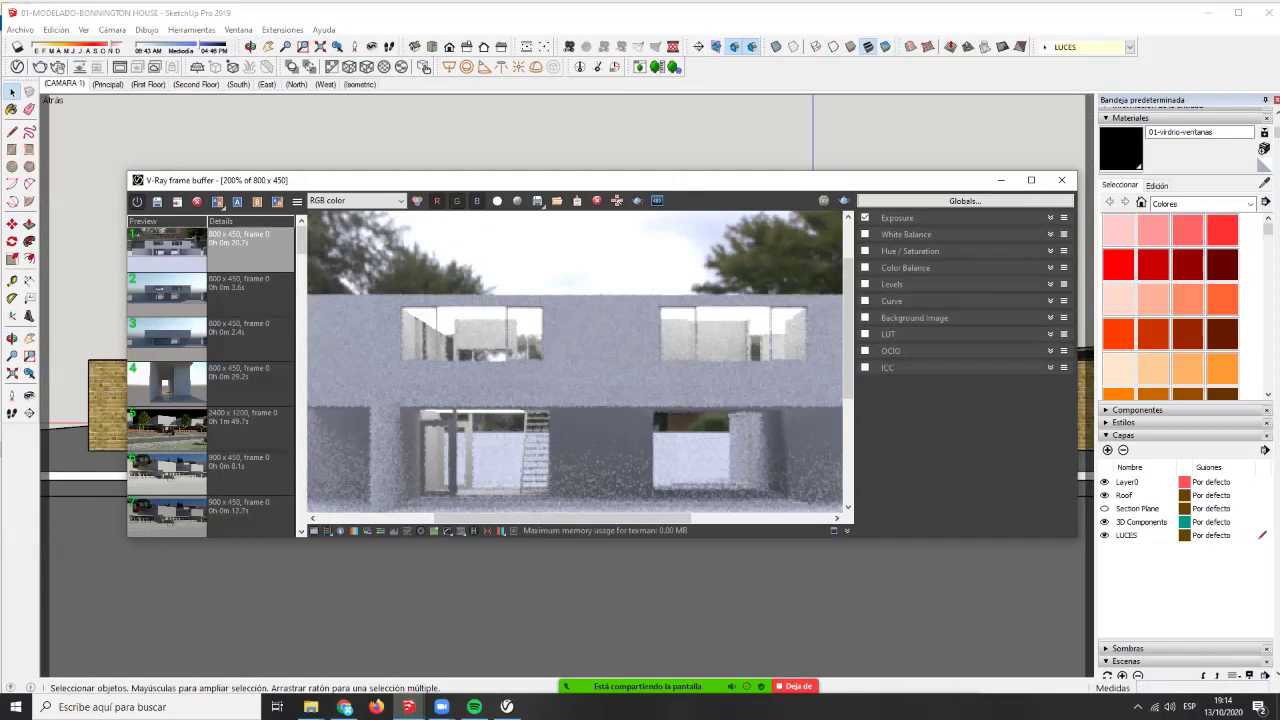
scroll(575, 302, "down", 2)
scroll(612, 302, "up", 2)
scroll(612, 302, "down", 1)
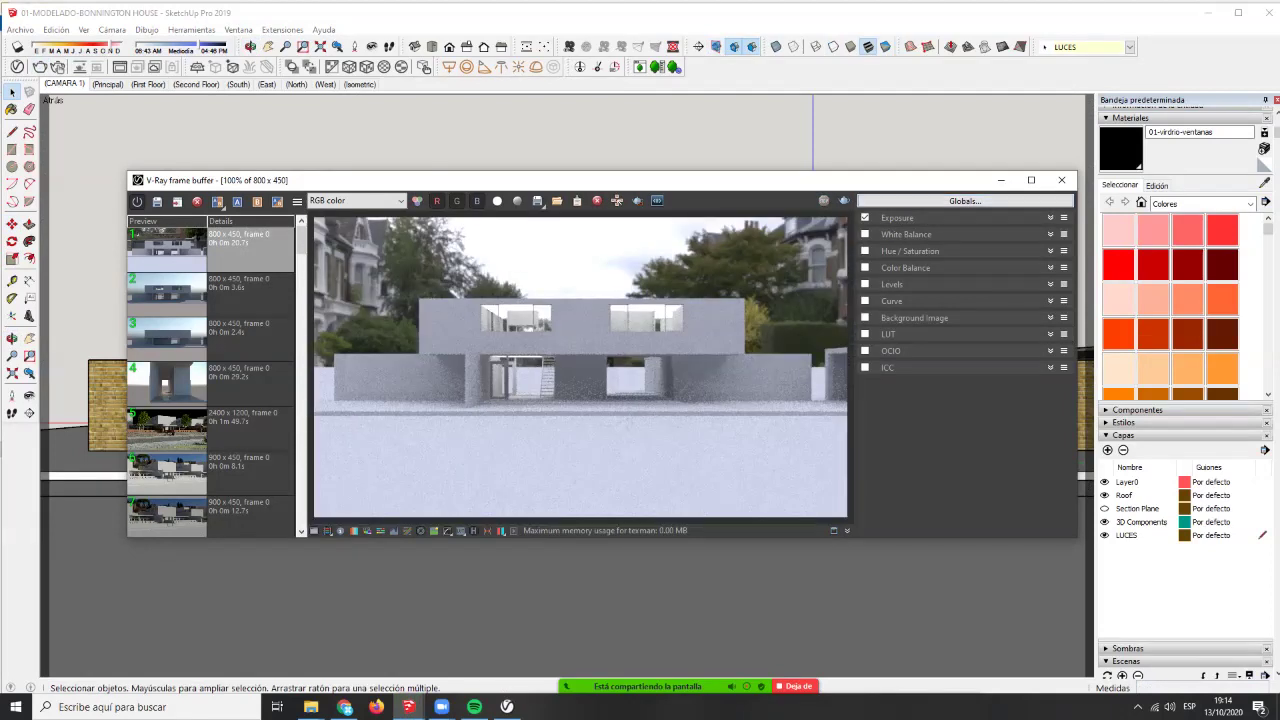
- Make the Rectangle Light invisible in the V-Ray Asset Editor's light options
left_click(17, 67)
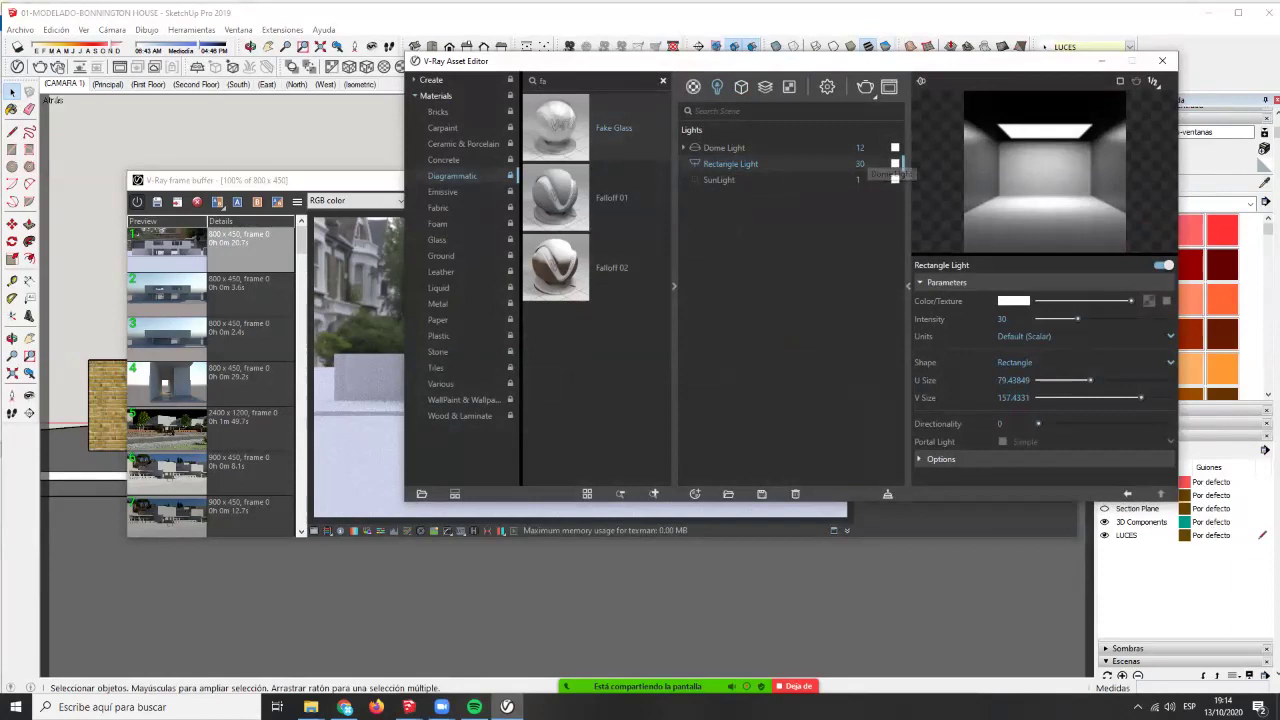
left_click(941, 459)
scroll(1000, 430, "down", 3)
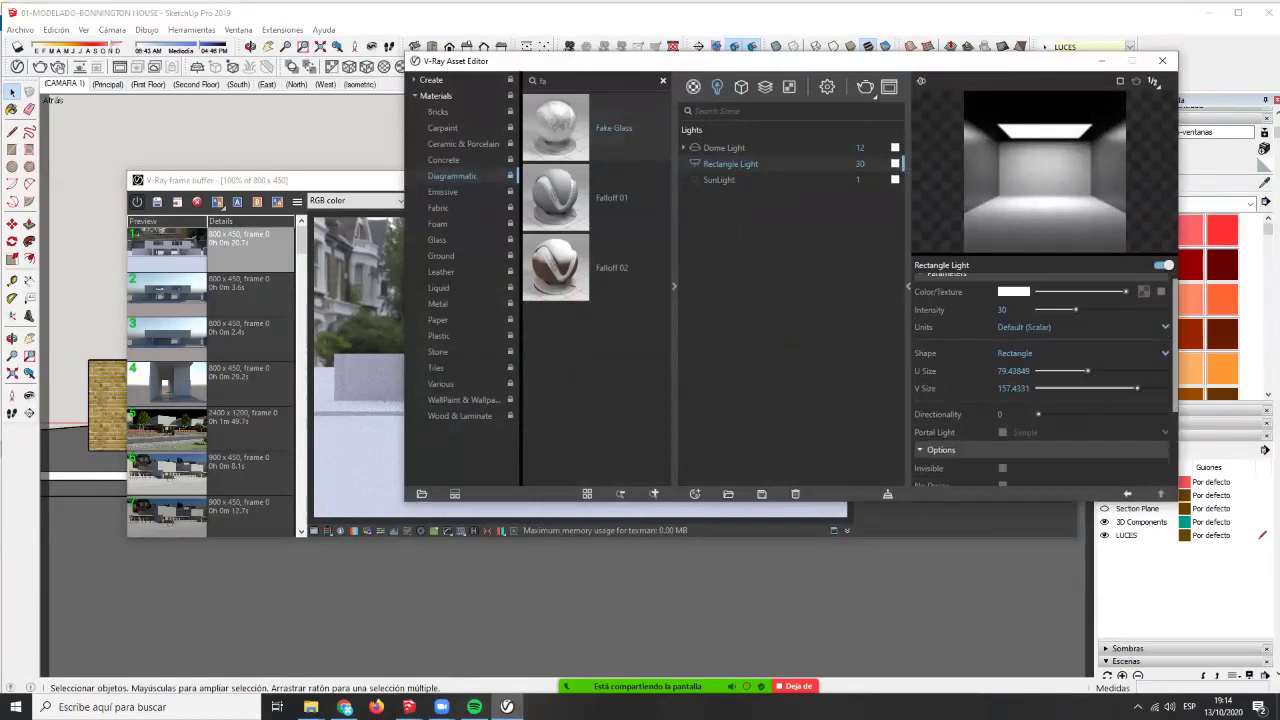
left_click(1003, 351)
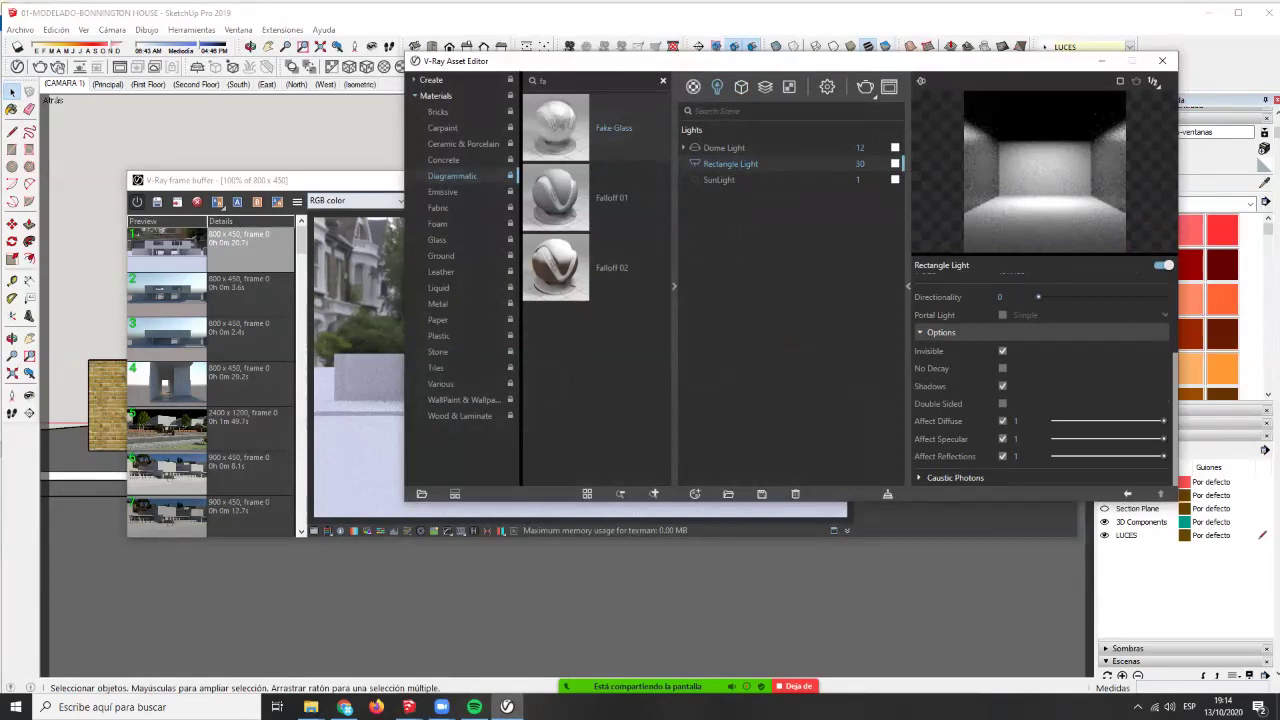
- Render the scene again, check the upper windows up close, and put the V-Ray windows away
left_click(950, 521)
left_click(843, 201)
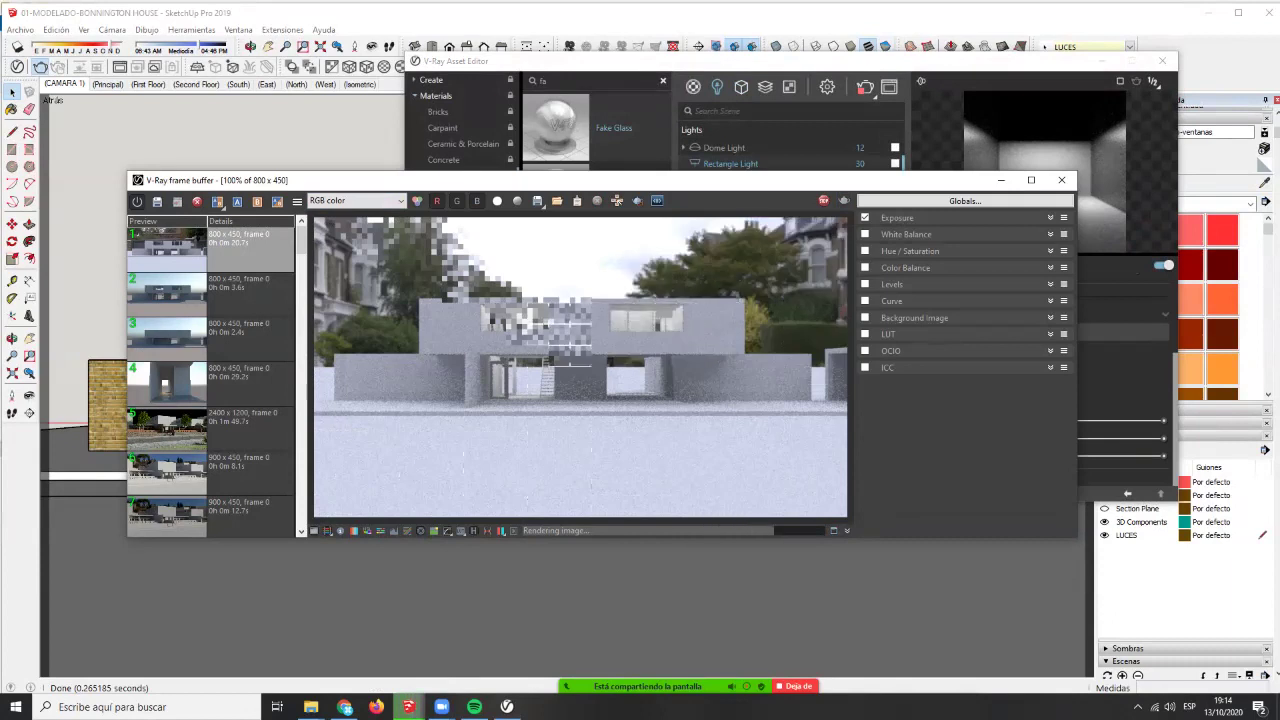
scroll(532, 322, "up", 1)
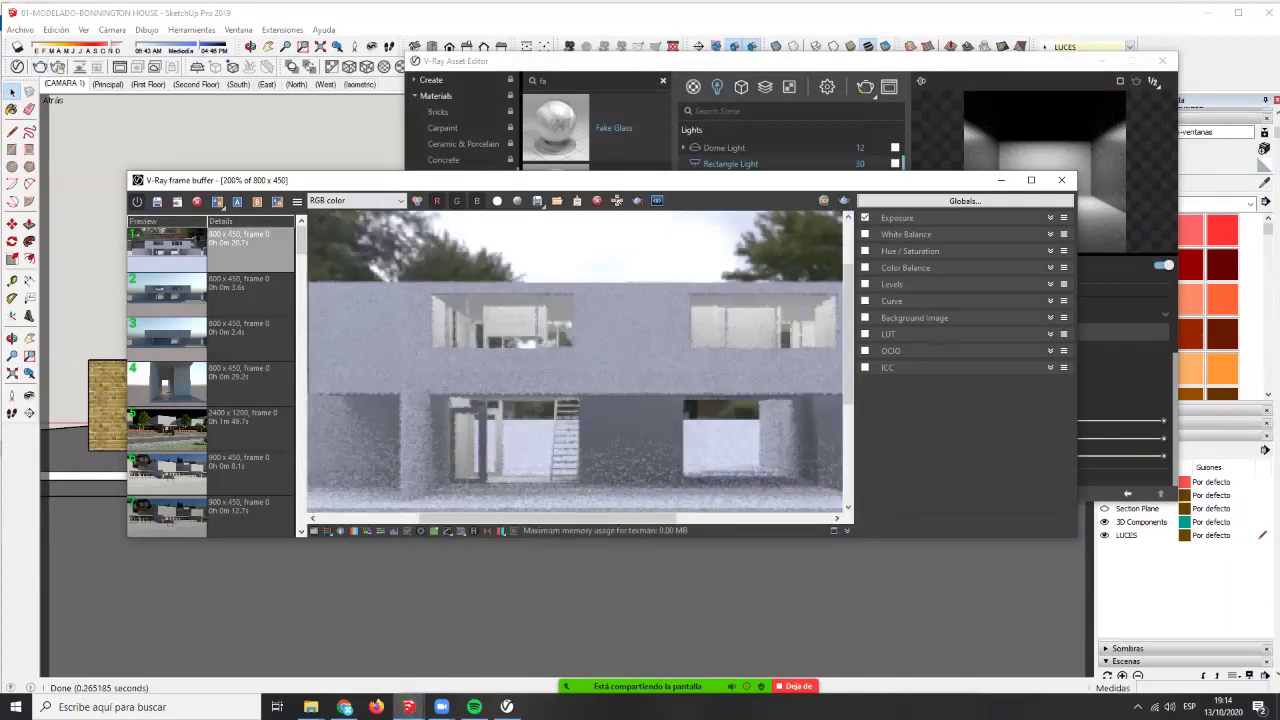
left_click(1001, 180)
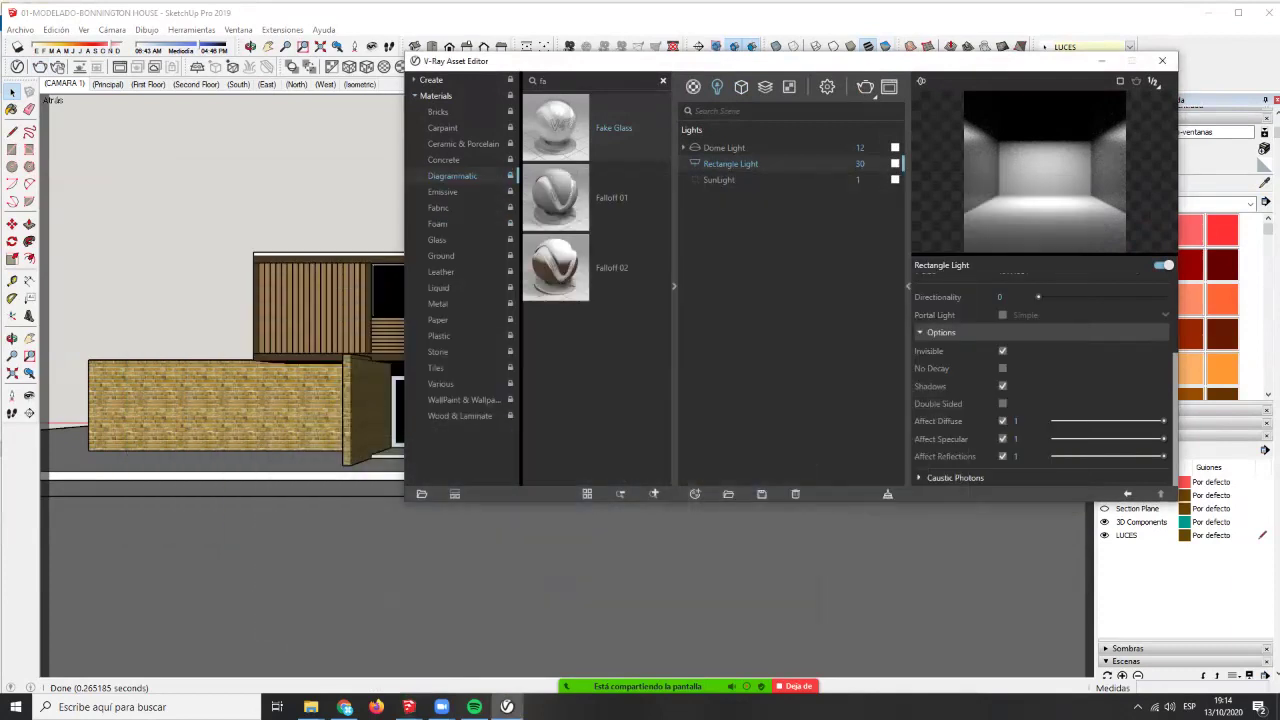
left_click(1101, 61)
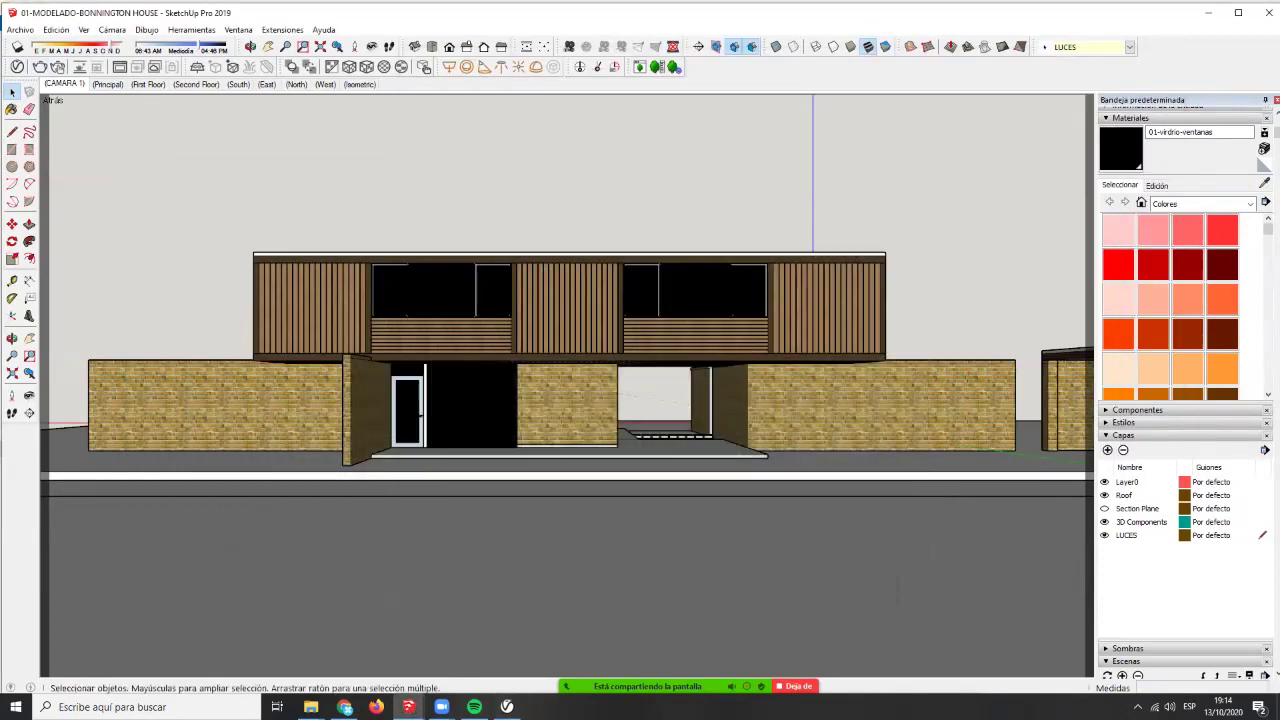
- Try deleting the glass of one upper front window to look at the interior, and undo the deletion
left_click(473, 409)
left_click(480, 190)
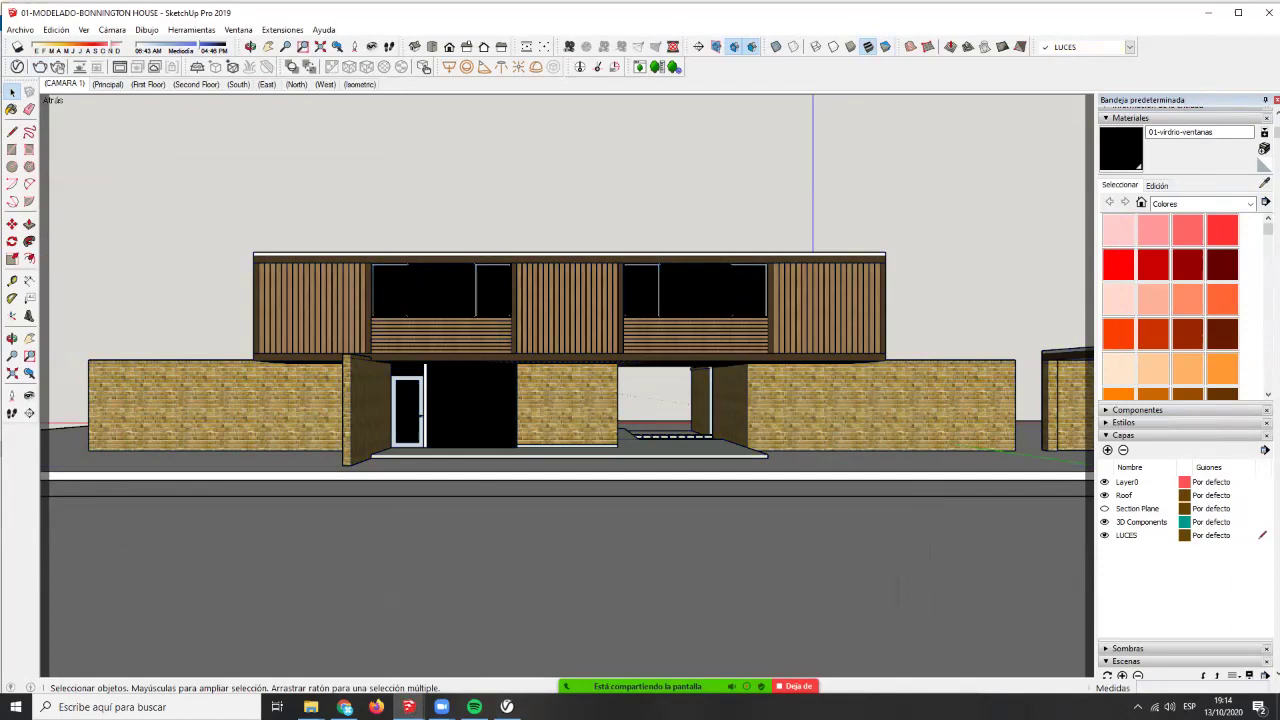
double_click(473, 409)
left_click(441, 290)
key("Delete")
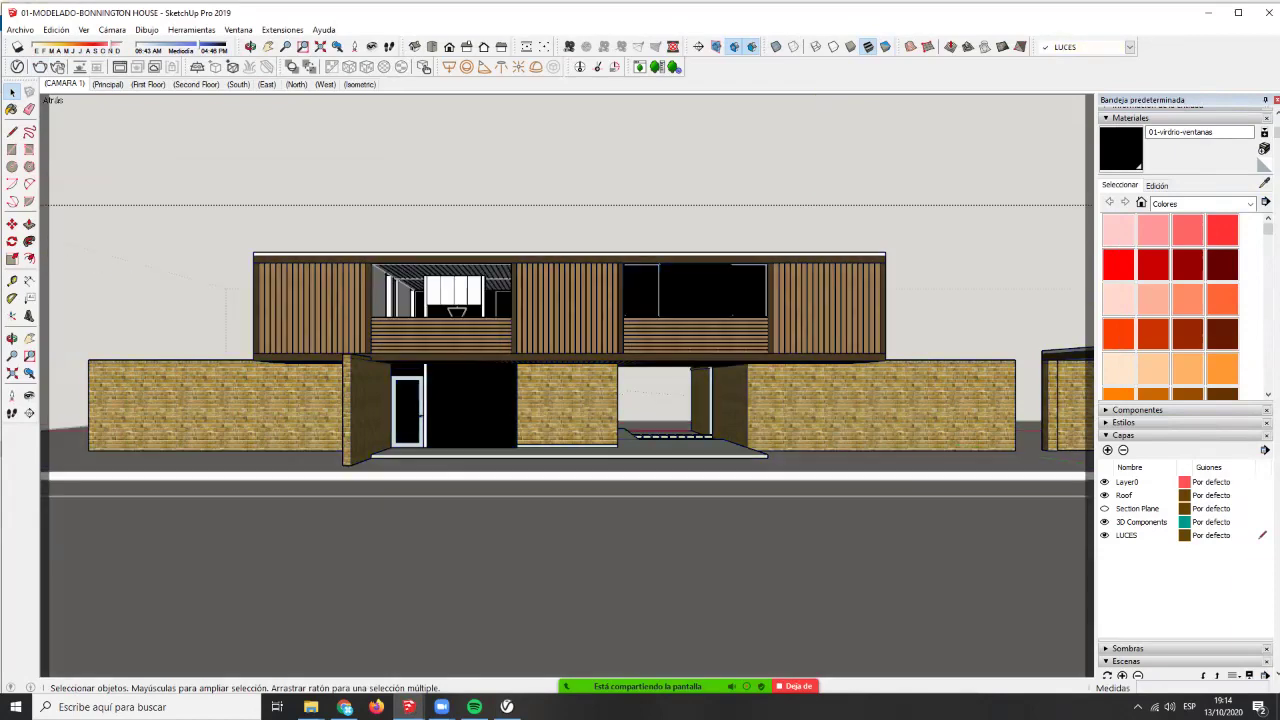
scroll(477, 303, "up", 9)
middle_click_drag(477, 303, 405, 330)
key("ctrl+z")
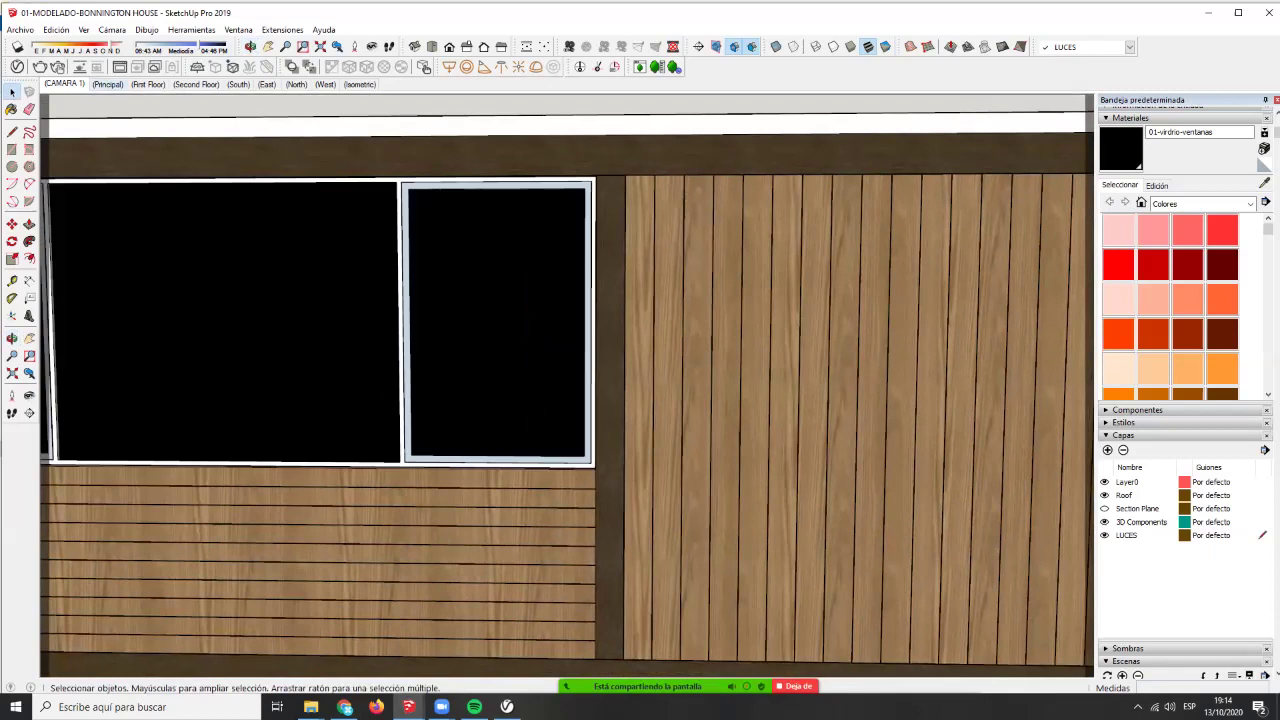
- Return to the CAMARA 1 scene and save the latest render to the frame buffer history
left_click(64, 84)
left_click(120, 67)
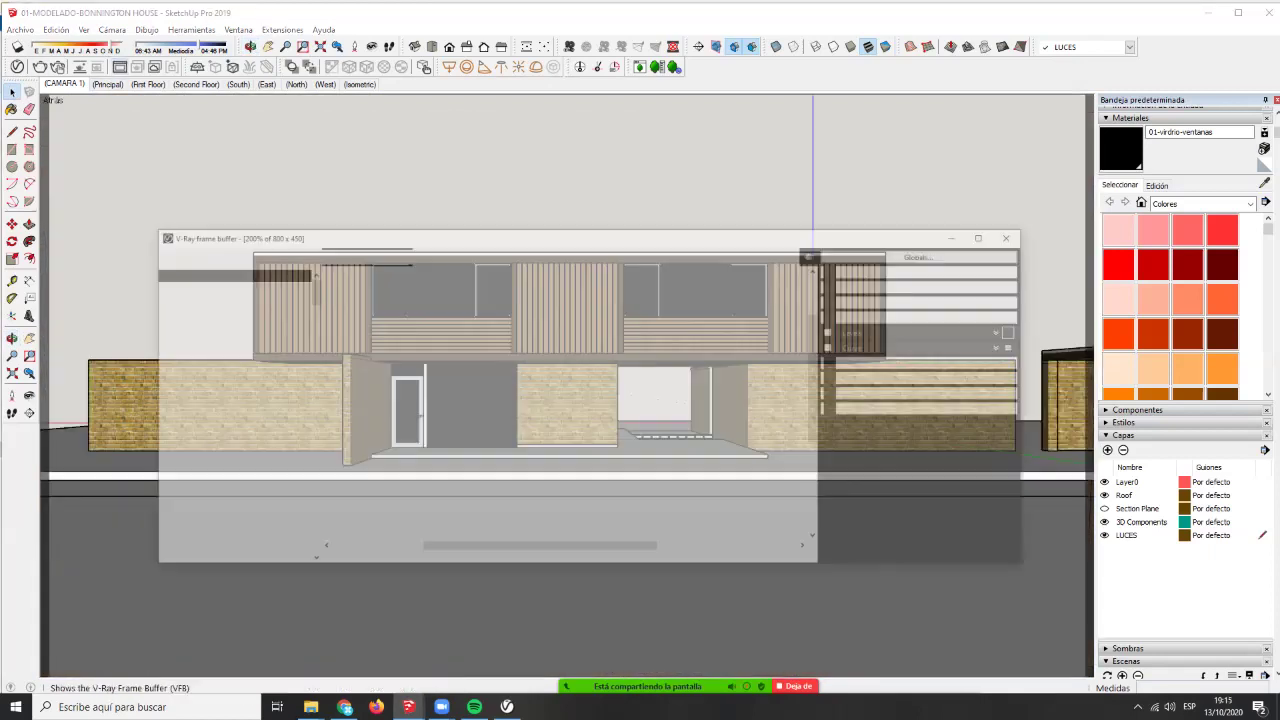
scroll(530, 316, "down", 1)
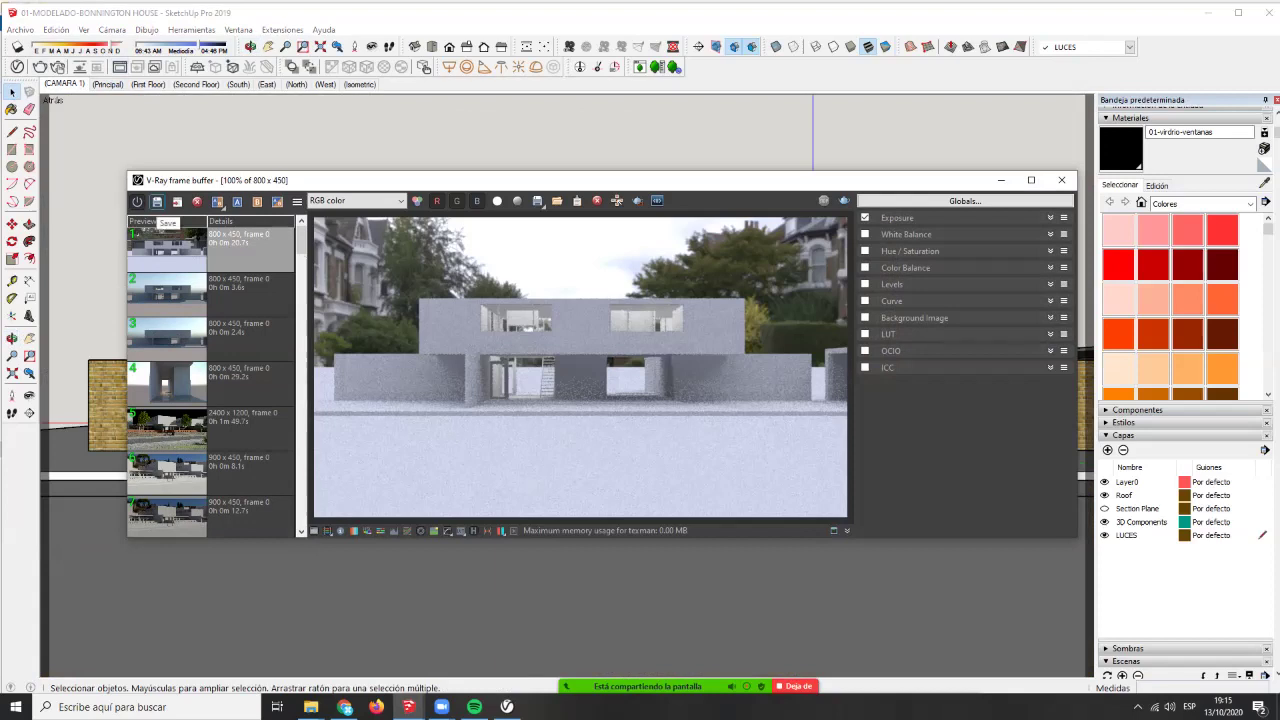
left_click(157, 202)
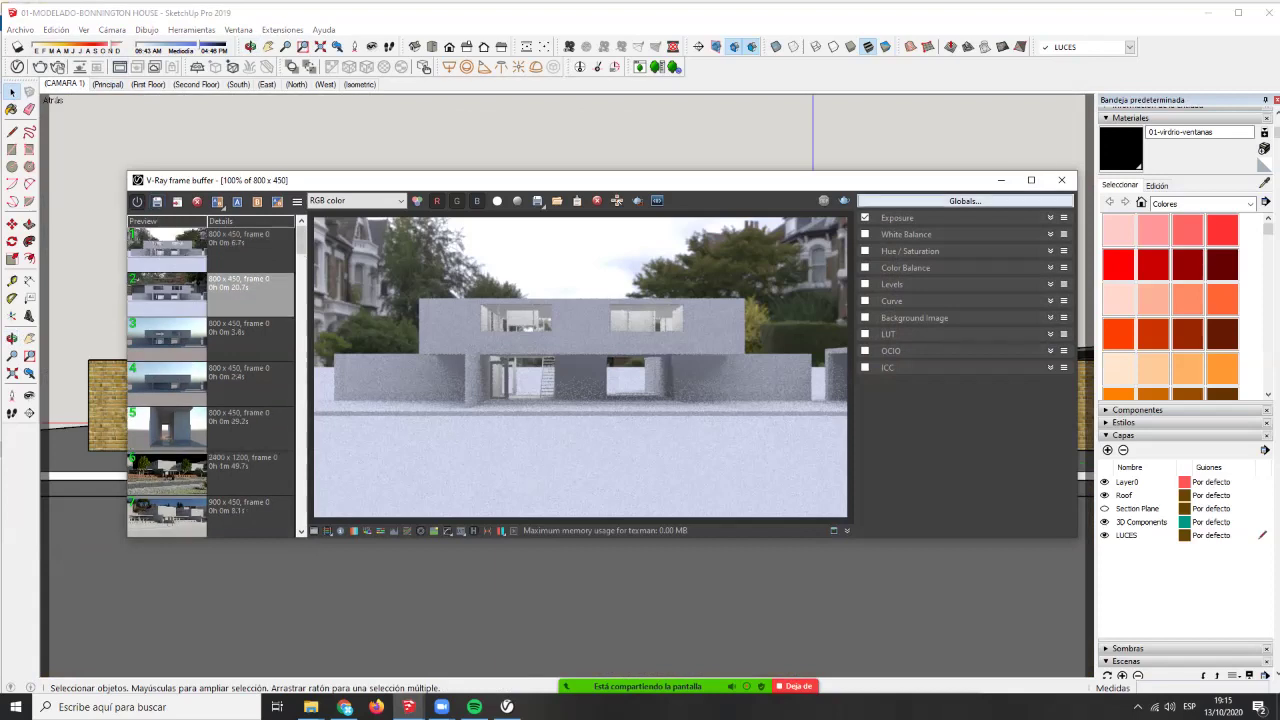
left_click(1001, 180)
- Draw a V-Ray rectangle light in the ground-floor opening between the brick walls under the overhang, and select it
middle_click_drag(640, 360, 625, 240)
mouse_move(635, 290)
middle_mouse_down()
mouse_move(650, 400)
mouse_move(630, 405)
mouse_move(645, 470)
middle_mouse_up()
scroll(645, 420, "up", 5)
mouse_move(675, 591)
middle_mouse_down()
mouse_move(700, 450)
mouse_move(702, 500)
mouse_move(660, 540)
middle_mouse_up()
mouse_move(620, 300)
middle_mouse_down()
mouse_move(535, 345)
mouse_move(475, 310)
middle_mouse_up()
scroll(520, 320, "up", 4)
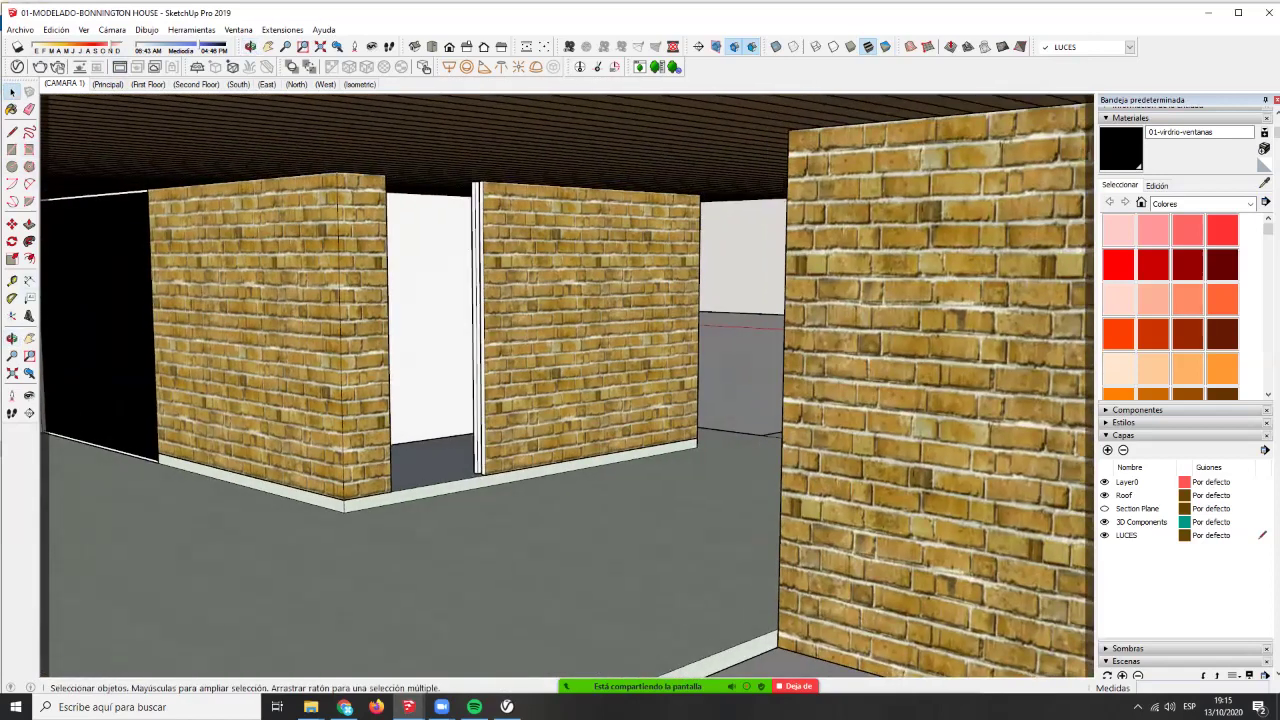
left_click(449, 67)
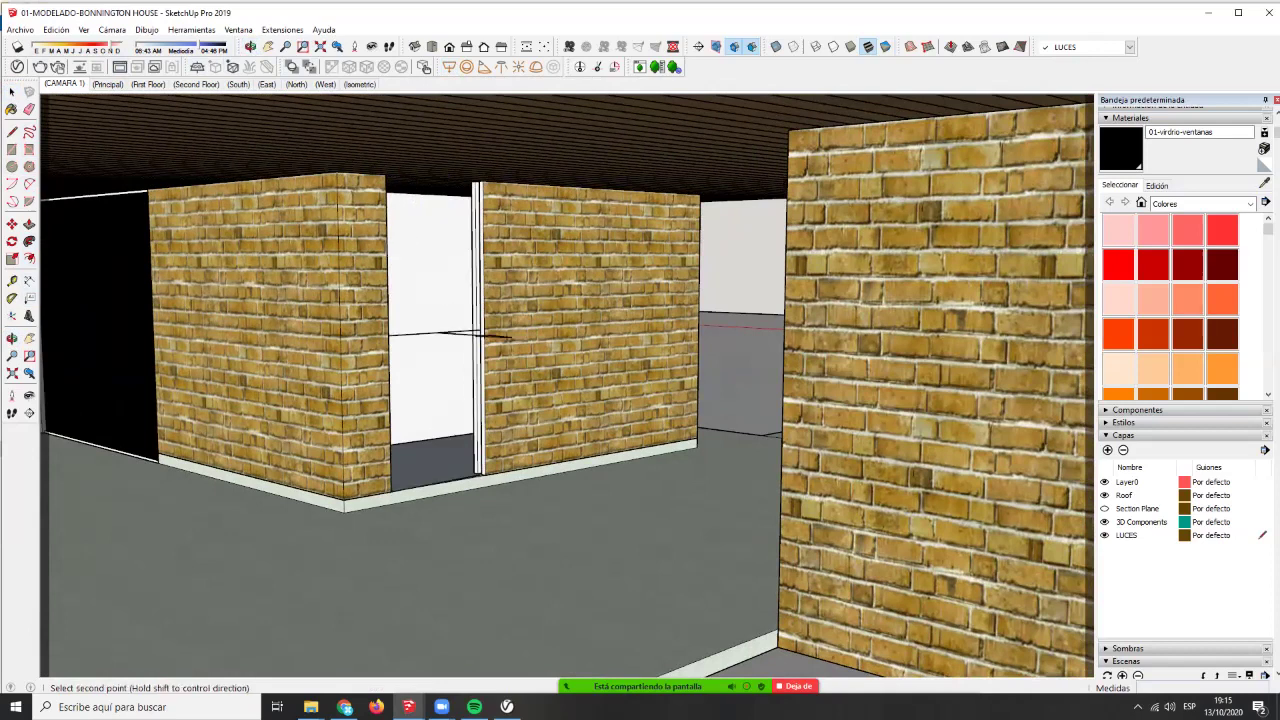
middle_click_drag(480, 335, 600, 357)
key("space")
left_click(590, 360)
left_click(582, 351)
- Try to rotate the new rectangle light by about 112.7 degrees in the opening, and undo the rotation
key("m")
key("q")
left_click(558, 357)
left_click(620, 357)
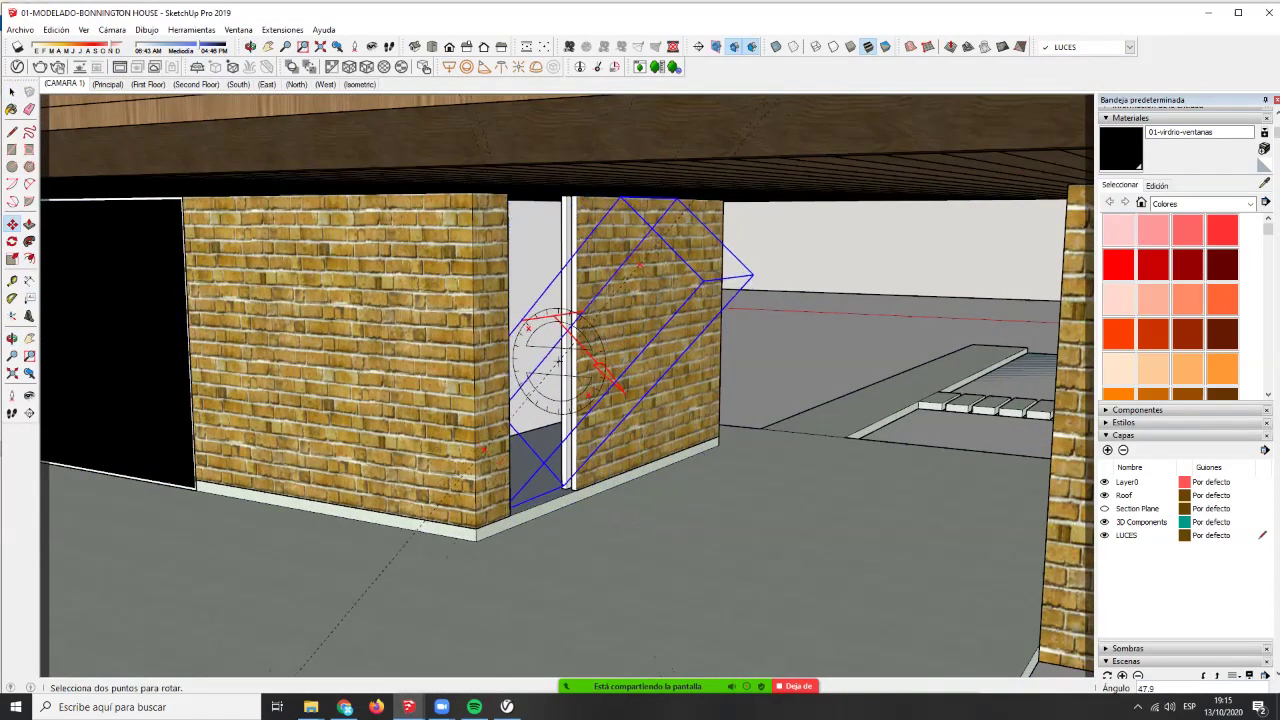
left_click(628, 234)
key("m")
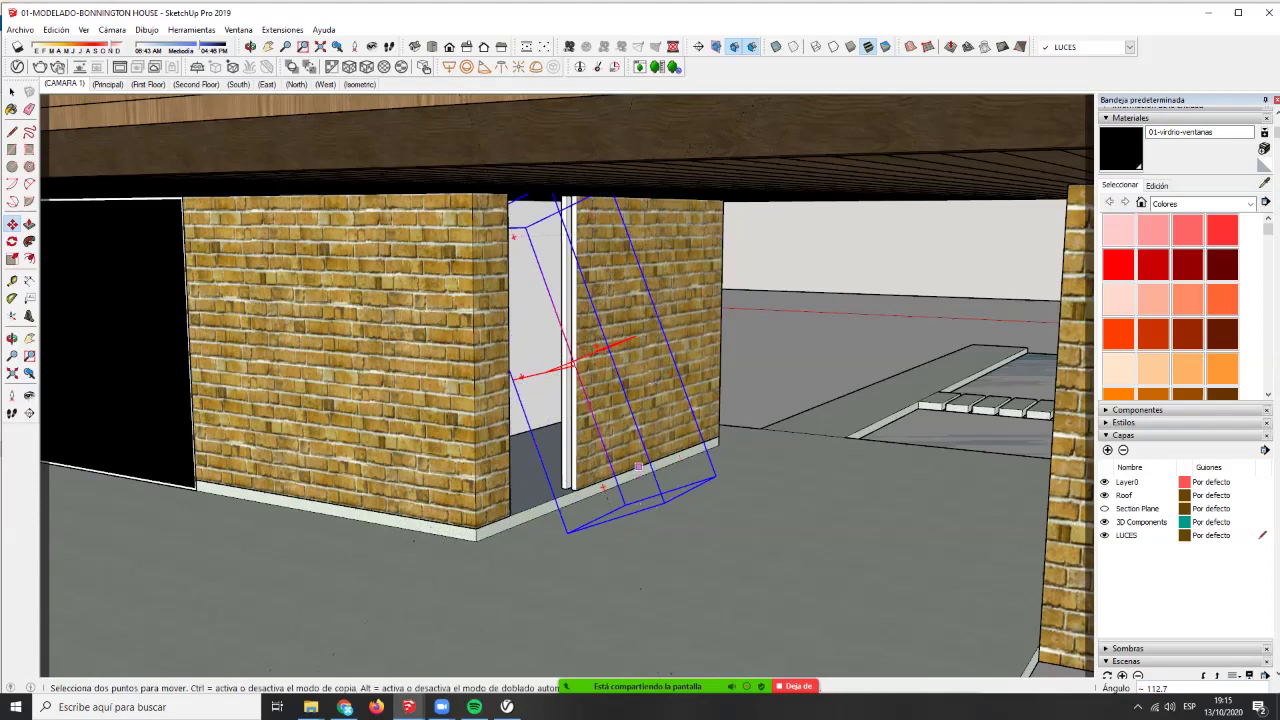
key("ctrl+z")
- Rotate the ground-floor opening's rectangle light by about 64 degrees
key("q")
left_click(558, 357)
left_click(620, 357)
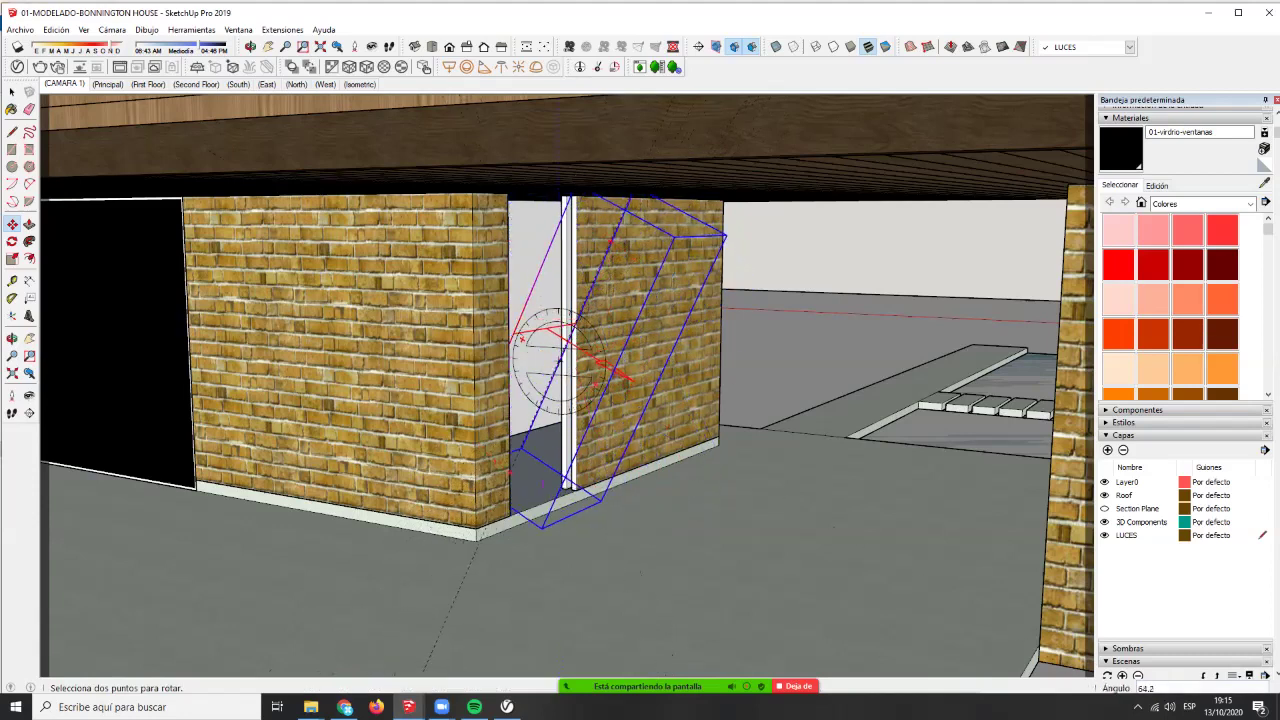
left_click(612, 240)
middle_click_drag(612, 260, 622, 290)
scroll(592, 300, "down", 5)
key("s")
scroll(592, 300, "down", 8)
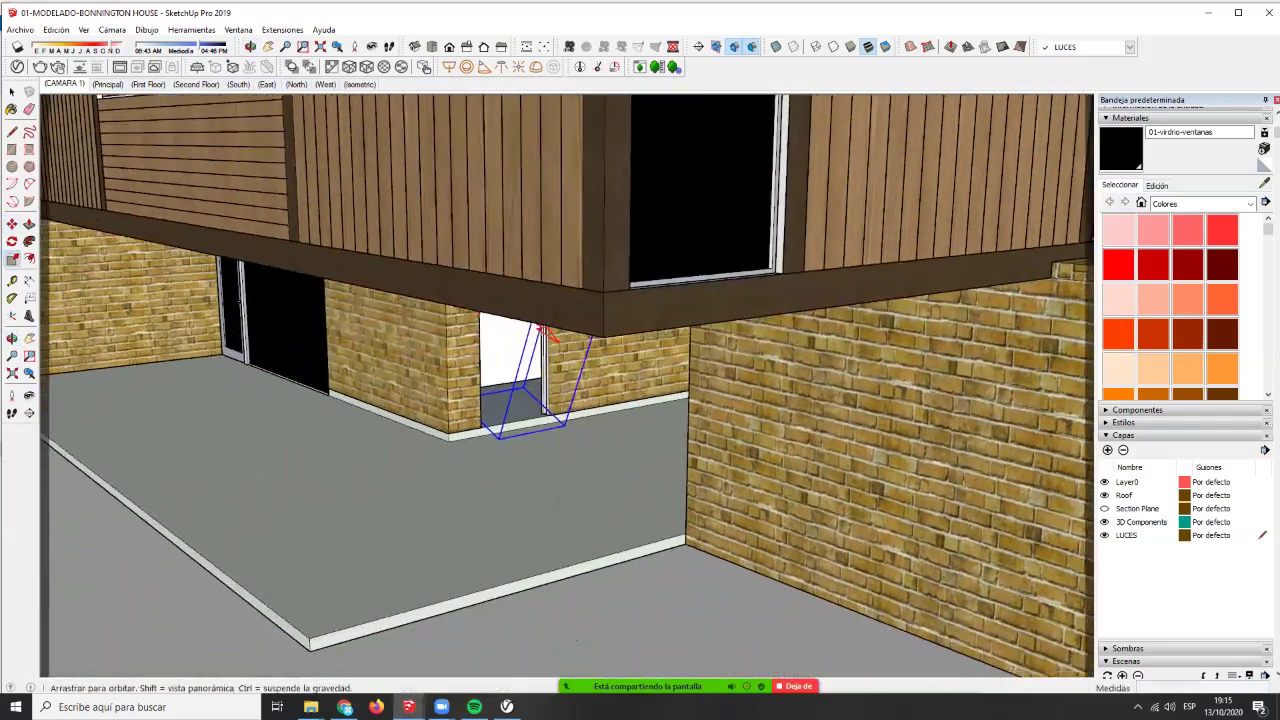
- Shorten the rotated light from its upper edge by scaling it about 0.84 along the green axis
middle_click_drag(541, 331, 600, 283)
key("s")
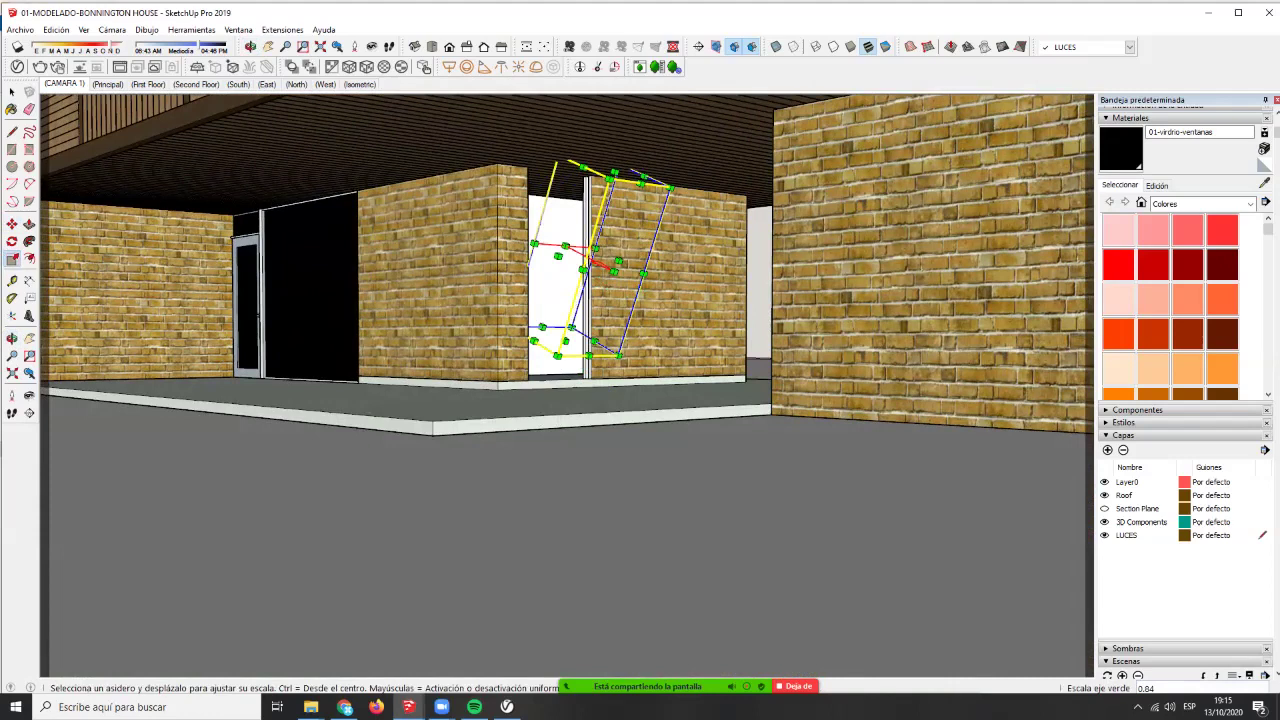
left_click_drag(615, 171, 608, 193)
middle_click_drag(608, 195, 655, 245)
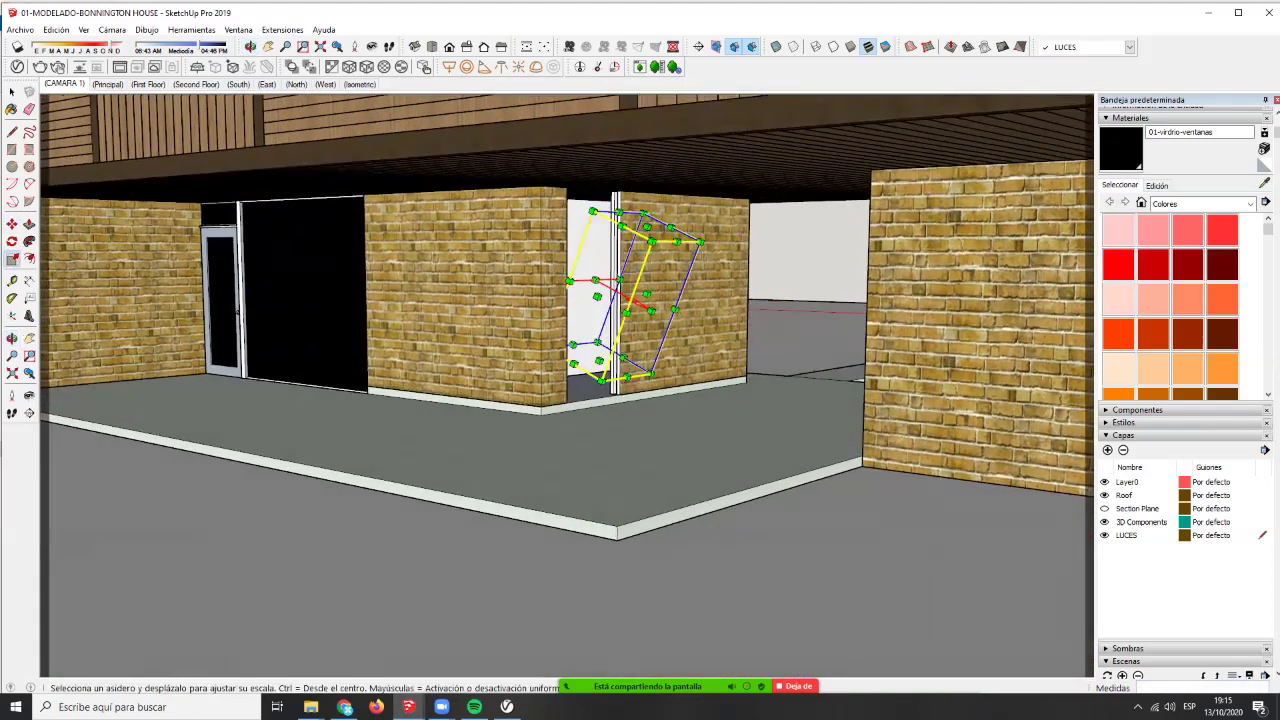
- Rotate the shortened light again around its side axis, entering an angle of 5 degrees
scroll(630, 225, "up", 4)
key("q")
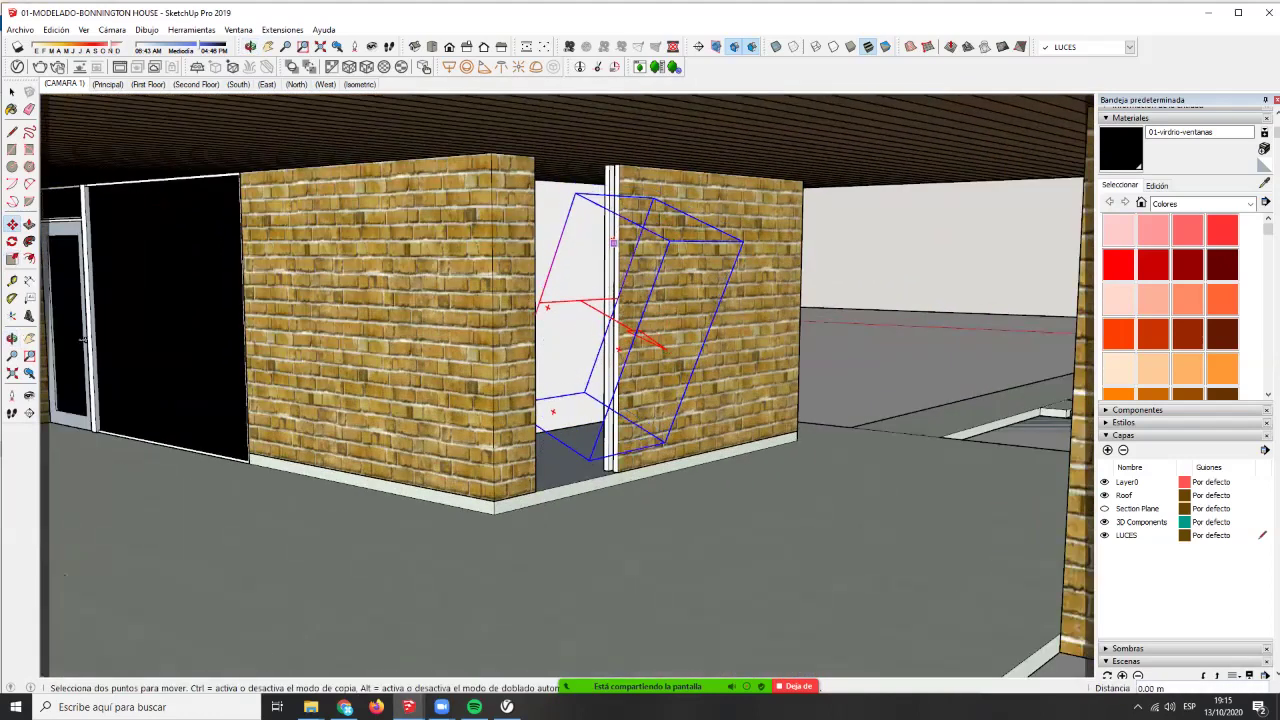
left_click(660, 348)
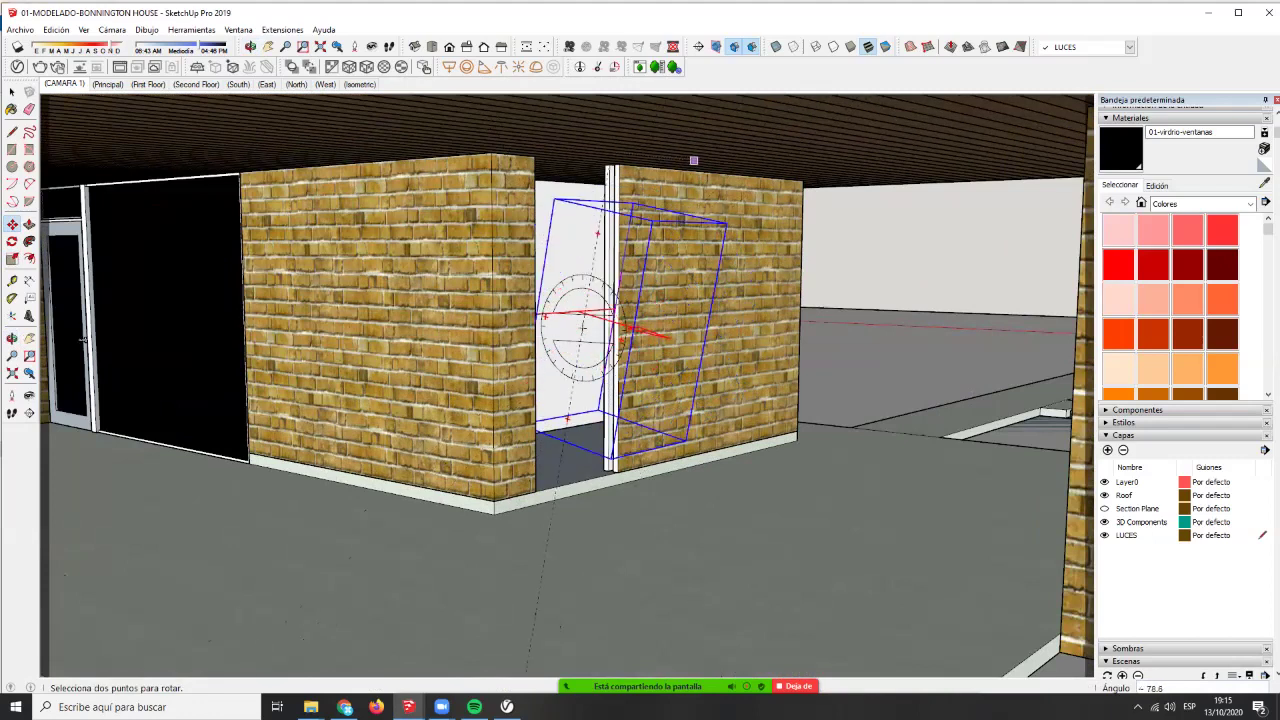
left_click(582, 232)
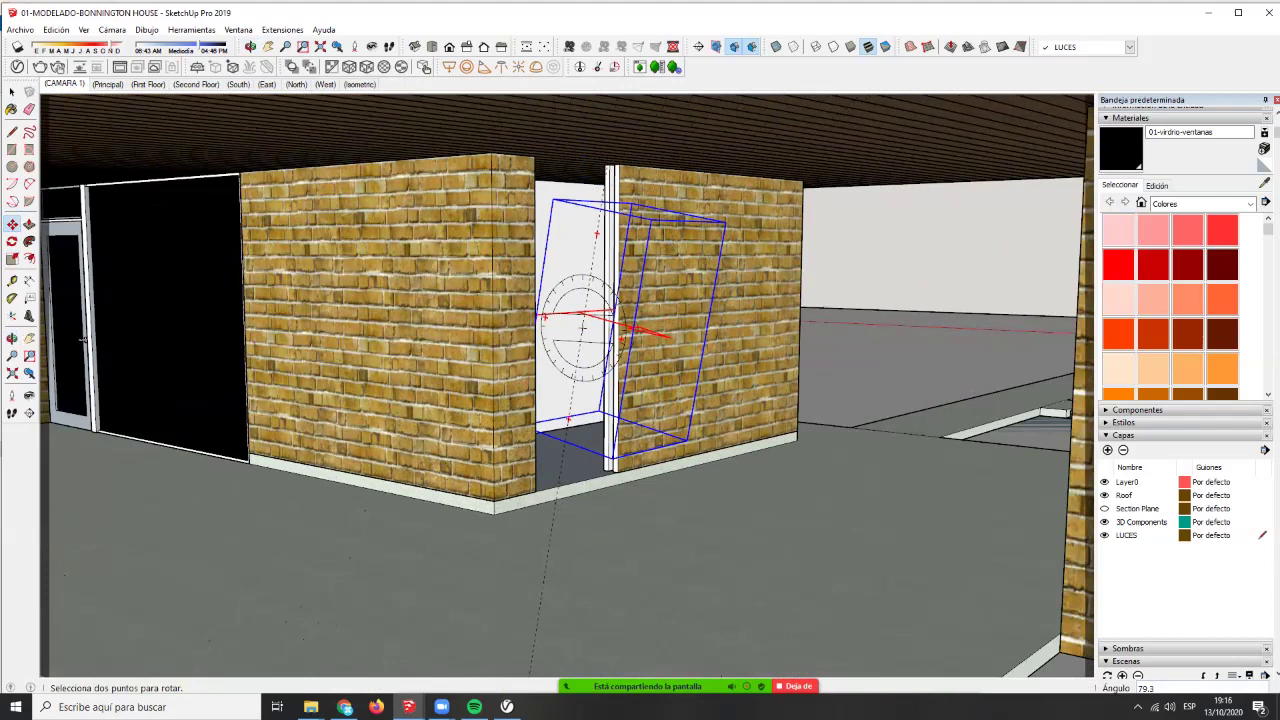
type("5")
key("Return")
middle_click_drag(545, 285, 782, 322)
scroll(782, 322, "down", 5)
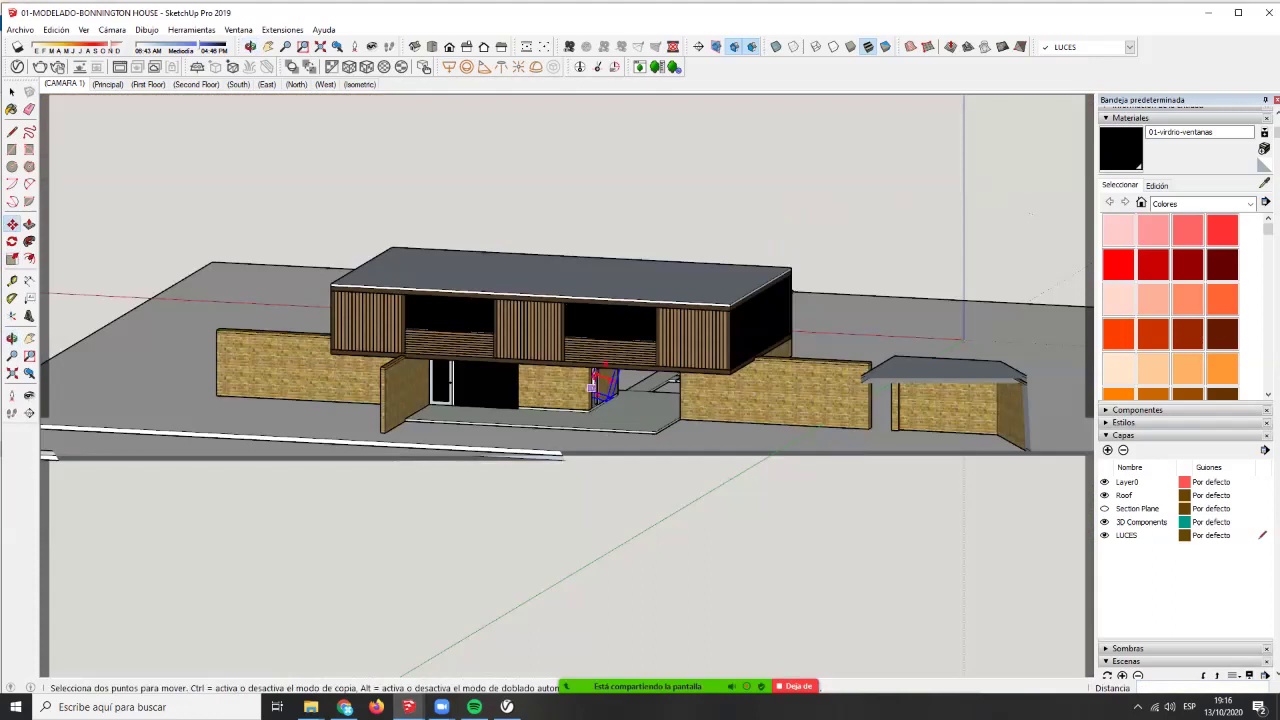
- Shift the tilted rectangle light along the red axis in the ground-floor opening and raise it about 0.38 m
scroll(570, 395, "up", 8)
middle_click_drag(799, 494, 697, 472, "shift")
left_click(720, 565)
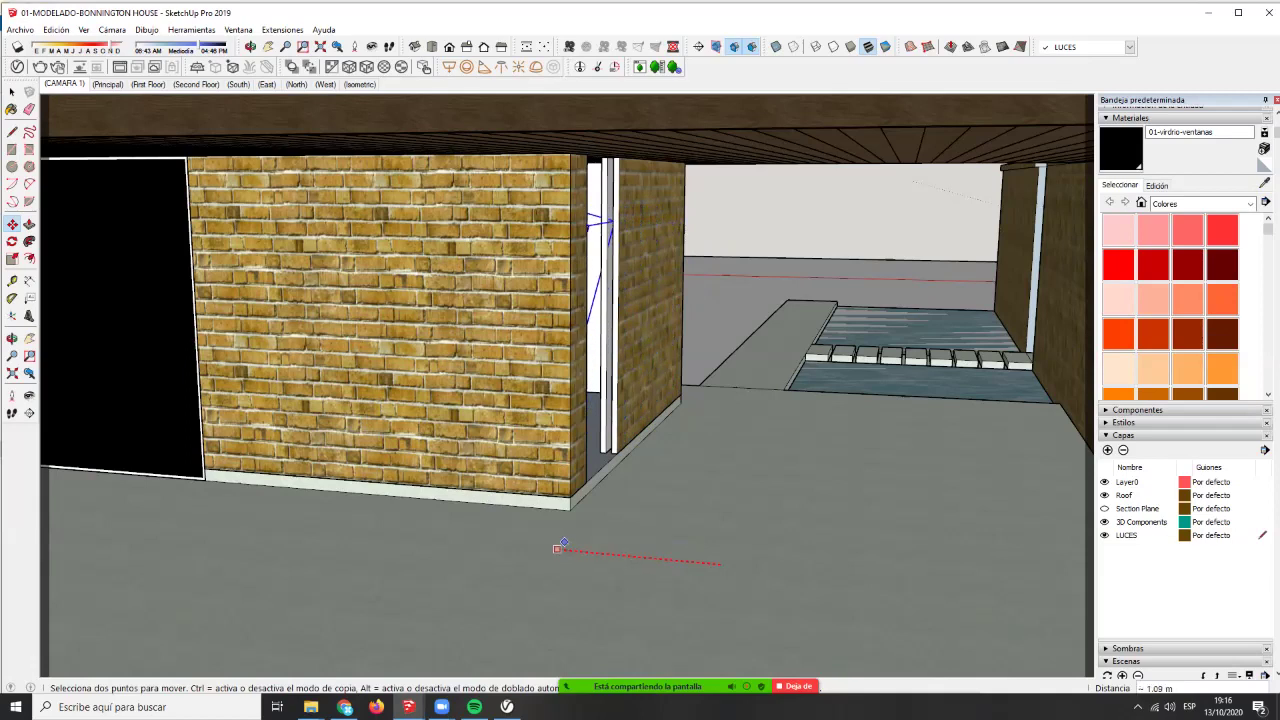
key("Escape")
left_click(840, 524)
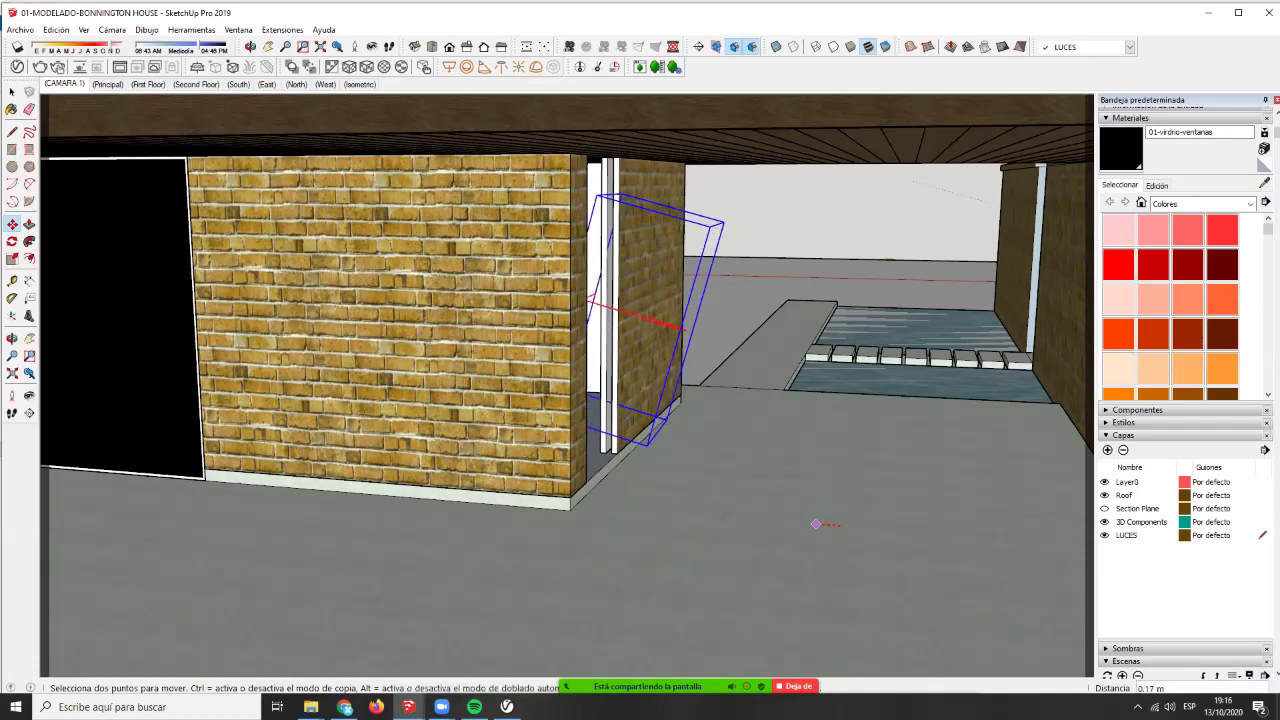
left_click(694, 514)
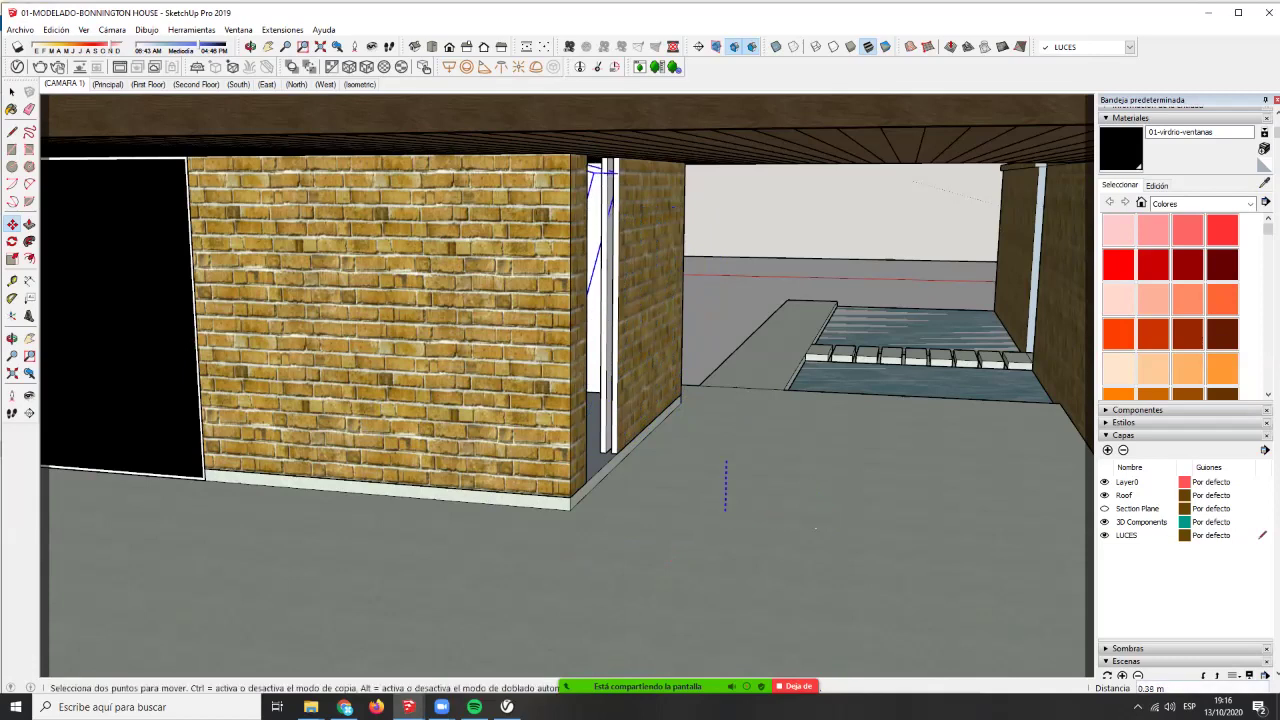
left_click(726, 462)
middle_click_drag(722, 450, 510, 405)
scroll(490, 230, "up", 3)
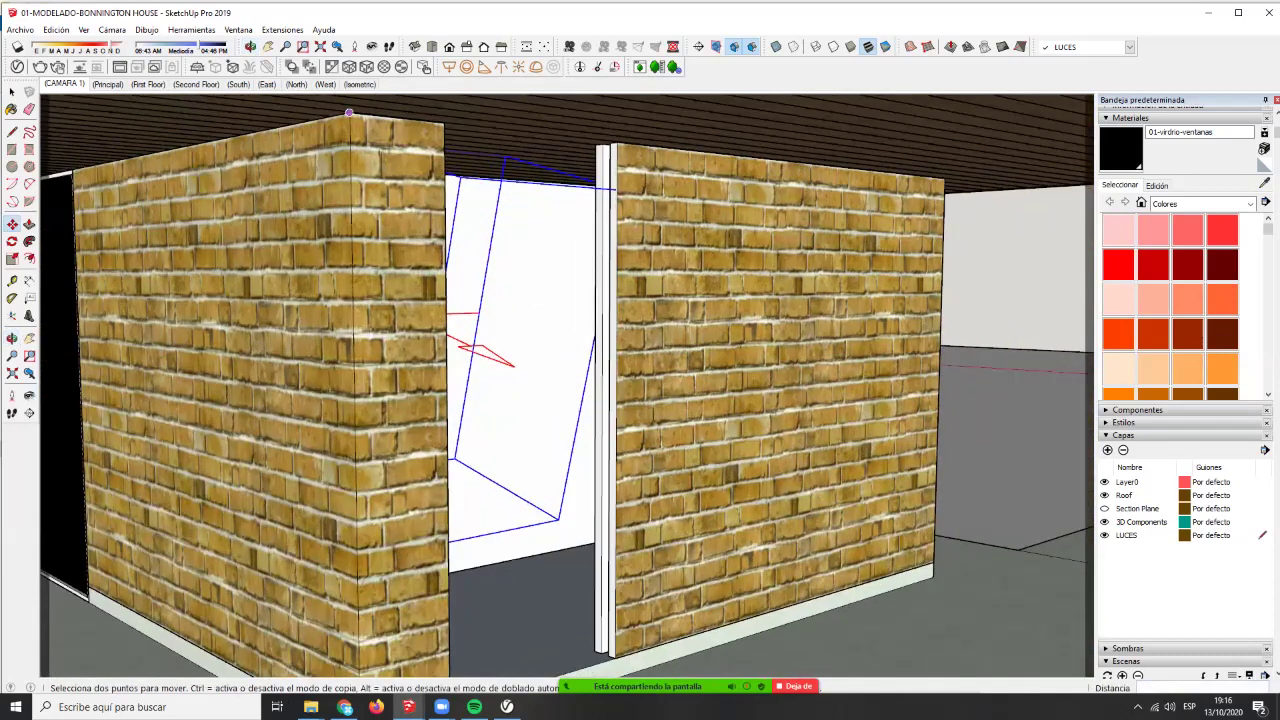
- Render the CAMARA 1 scene with V-Ray and examine the ground-floor opening in the render
left_click(64, 84)
left_click(119, 67)
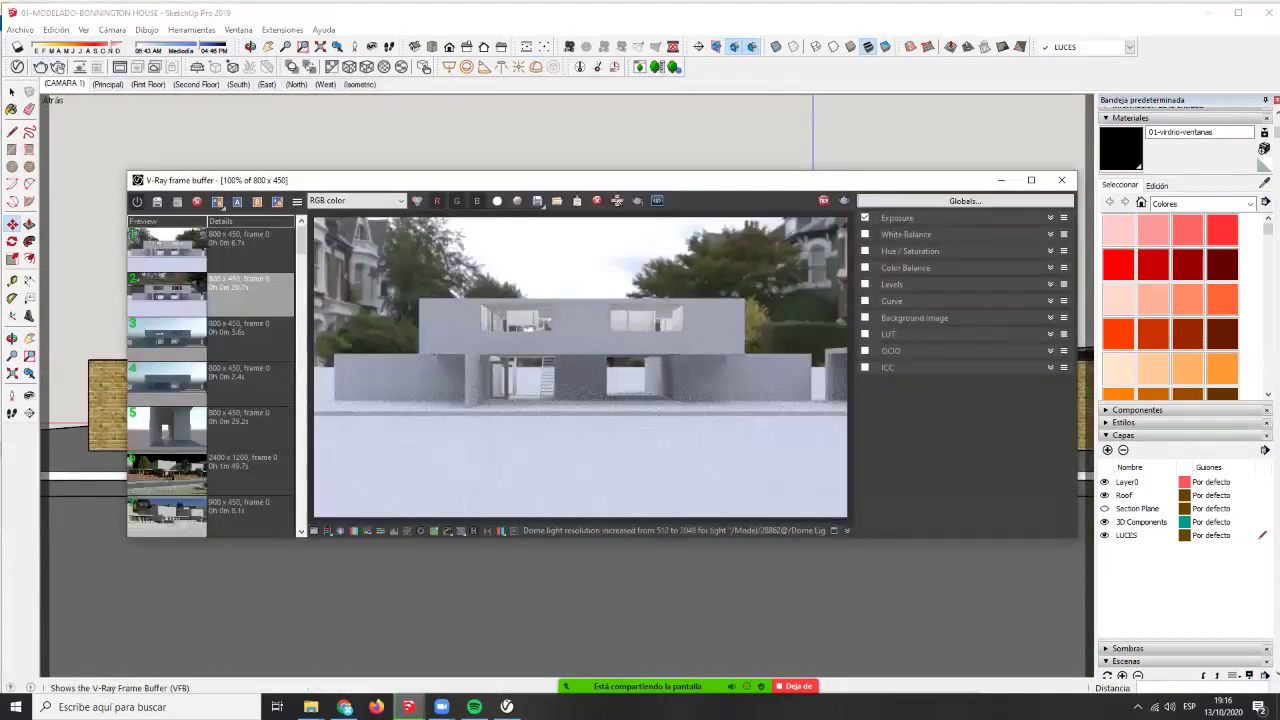
left_click(40, 66)
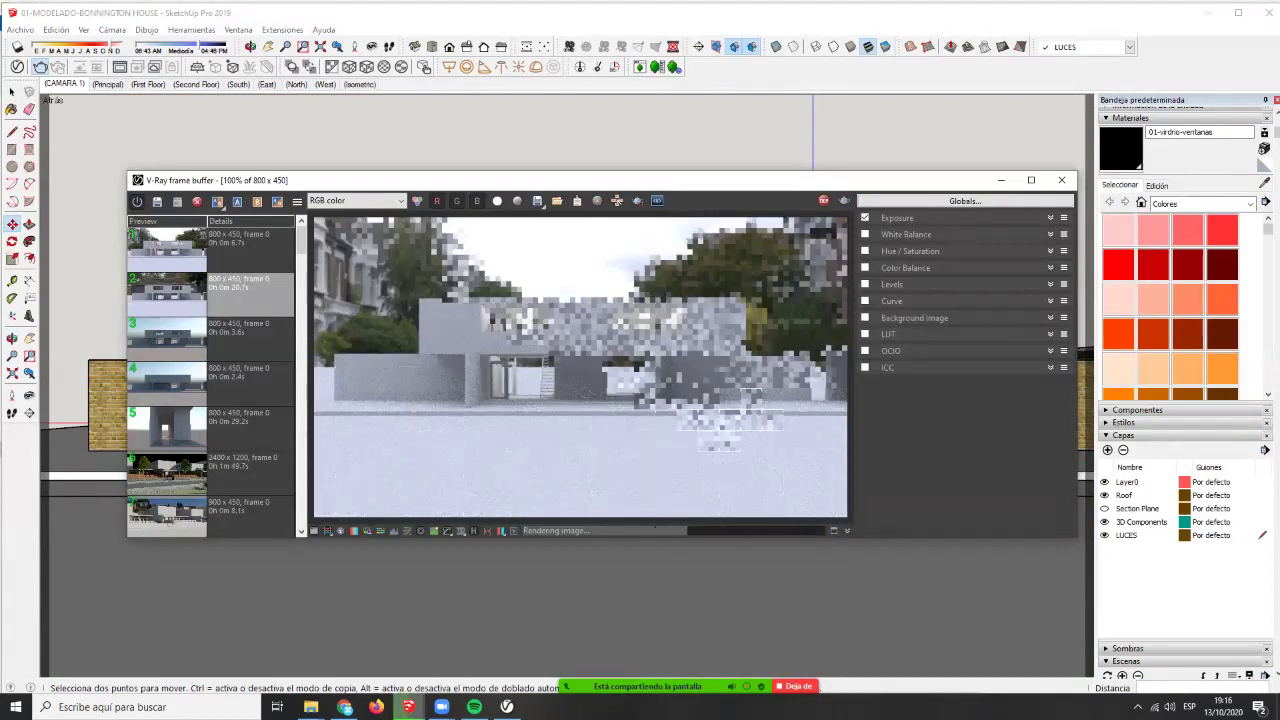
scroll(613, 400, "up", 2)
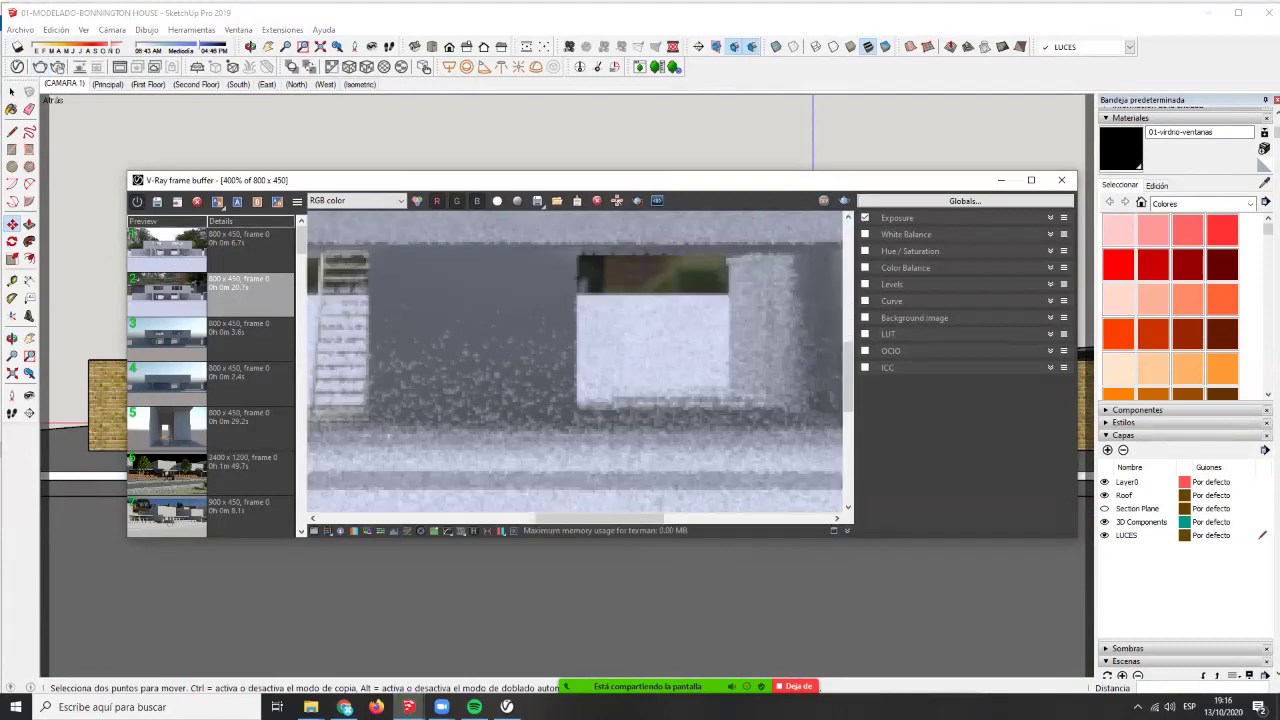
scroll(625, 423, "down", 2)
scroll(625, 423, "up", 1)
left_click(1001, 180)
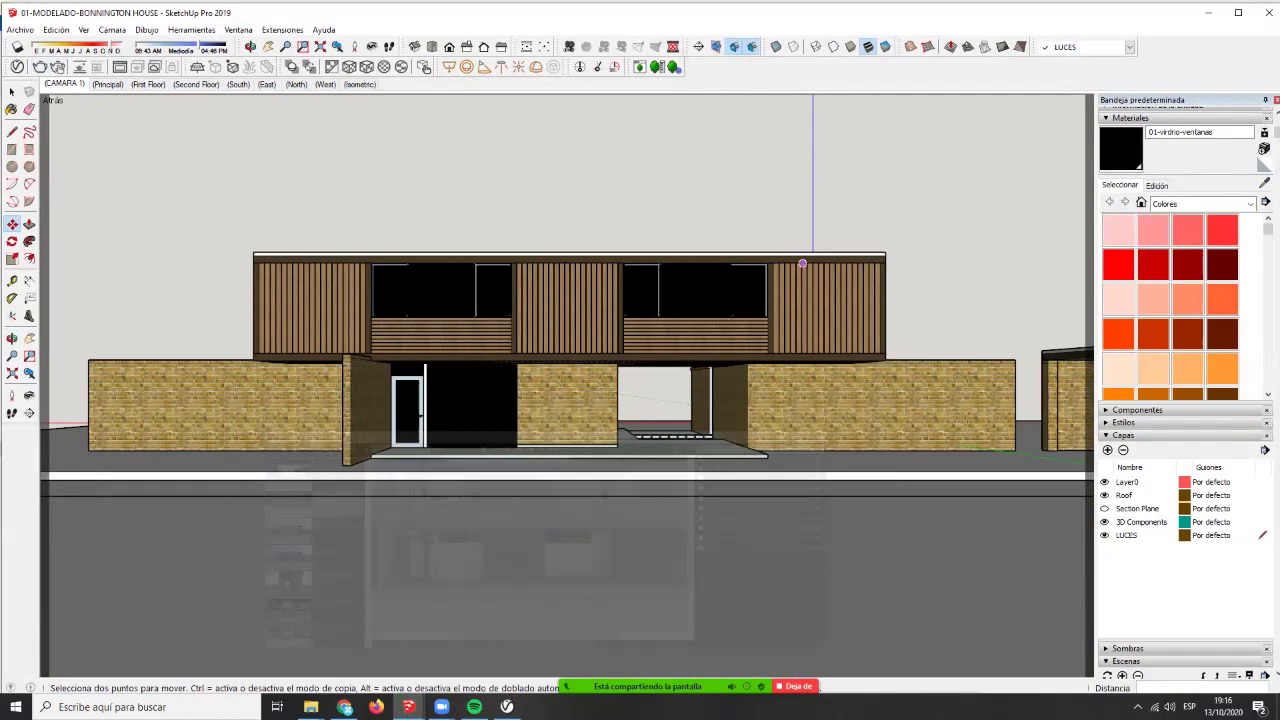
- Draw a small circle on the terrace floor in front of the ground-floor entrance
key("space")
mouse_move(600, 390)
middle_mouse_down()
mouse_move(530, 465)
mouse_move(590, 390)
mouse_move(610, 310)
mouse_move(630, 395)
mouse_move(600, 290)
mouse_move(555, 371)
mouse_move(578, 312)
mouse_move(665, 308)
mouse_move(572, 332)
mouse_move(578, 316)
mouse_move(632, 356)
mouse_move(625, 420)
mouse_move(672, 382)
mouse_move(662, 372)
mouse_move(575, 430)
mouse_move(606, 368)
mouse_move(622, 364)
mouse_move(564, 384)
mouse_move(560, 435)
mouse_move(568, 400)
mouse_move(574, 430)
middle_mouse_up()
scroll(720, 375, "up", 4)
scroll(555, 371, "up", 2)
scroll(622, 421, "down", 5)
scroll(545, 437, "up", 4)
scroll(545, 437, "up", 2)
left_click(585, 412)
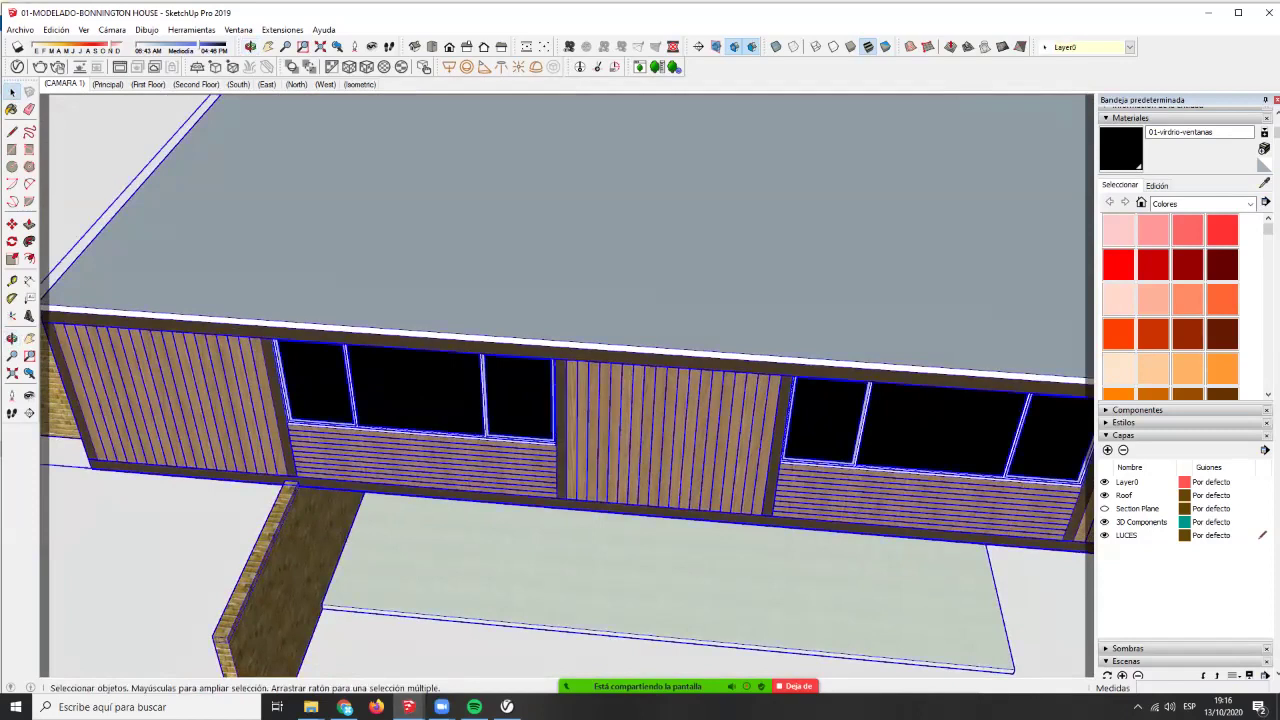
scroll(612, 318, "down", 4)
scroll(560, 465, "up", 6)
key("c")
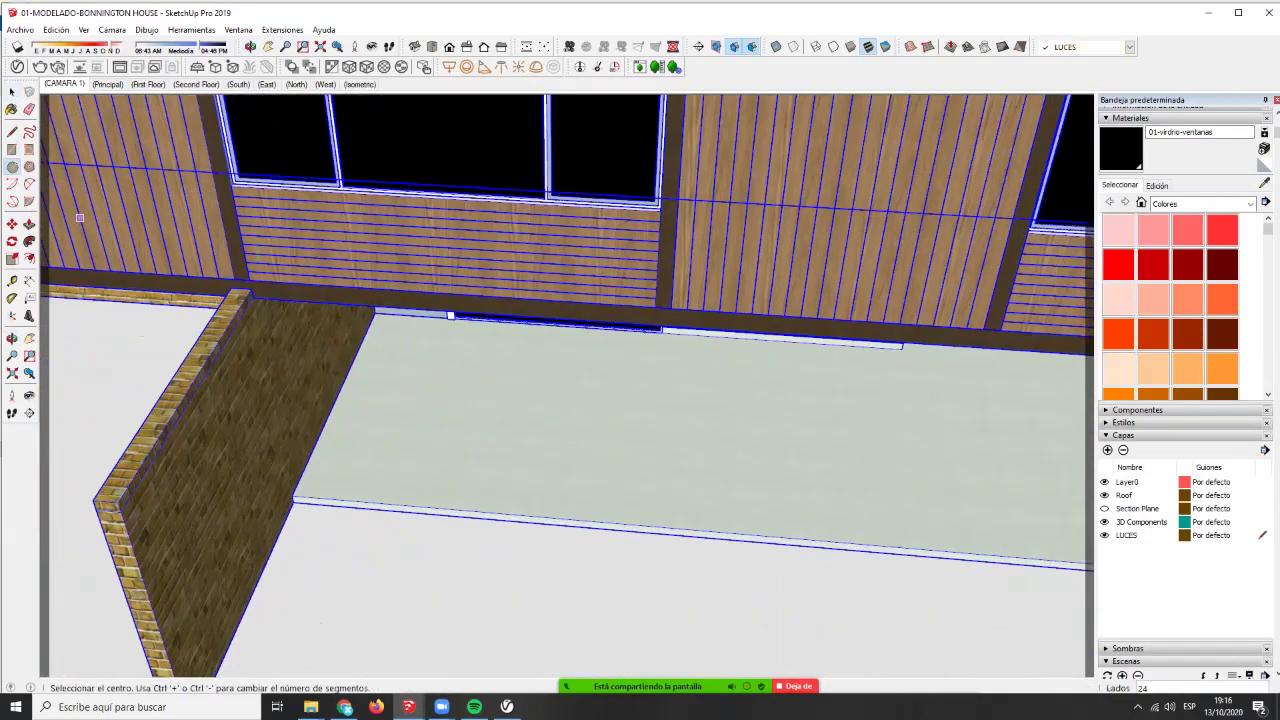
middle_click_drag(450, 316, 494, 405)
left_click(493, 457)
left_click(476, 456)
key("space")
scroll(496, 446, "up", 3)
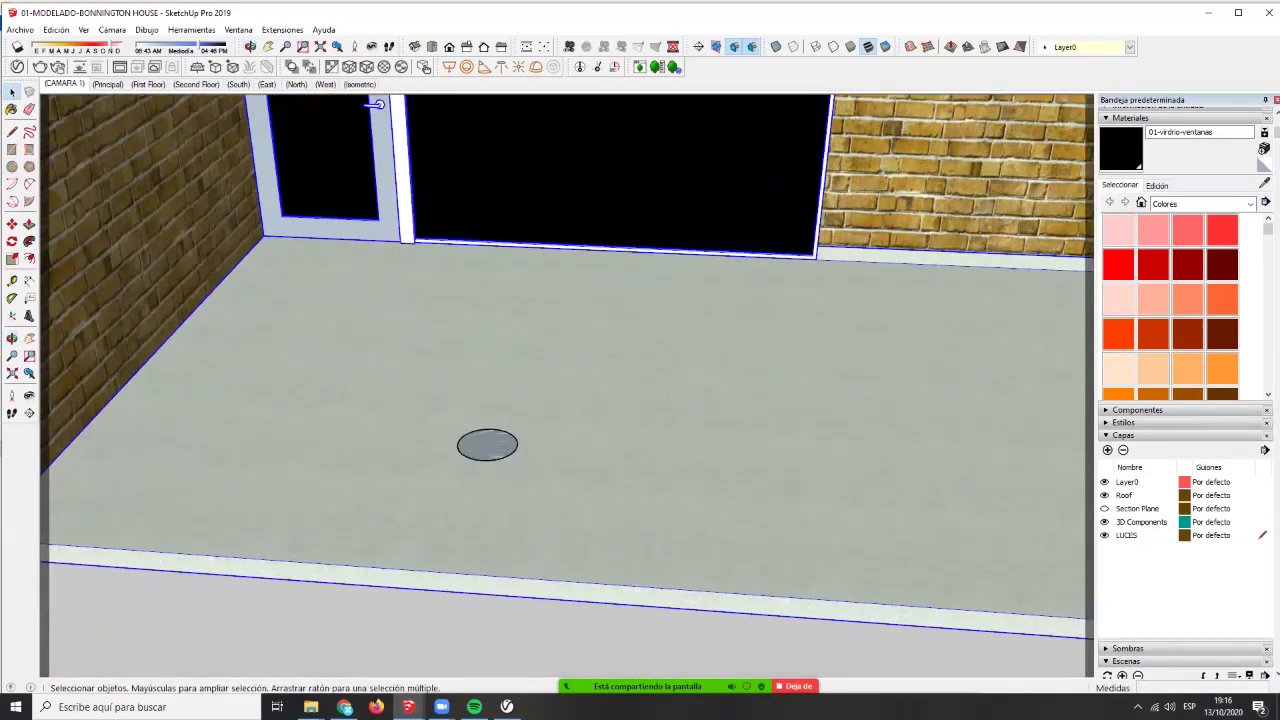
- Offset the floor circle 0.03 m inward, keeping both the inner disc and the outer ring
scroll(488, 440, "up", 2)
left_click(488, 435)
key("p")
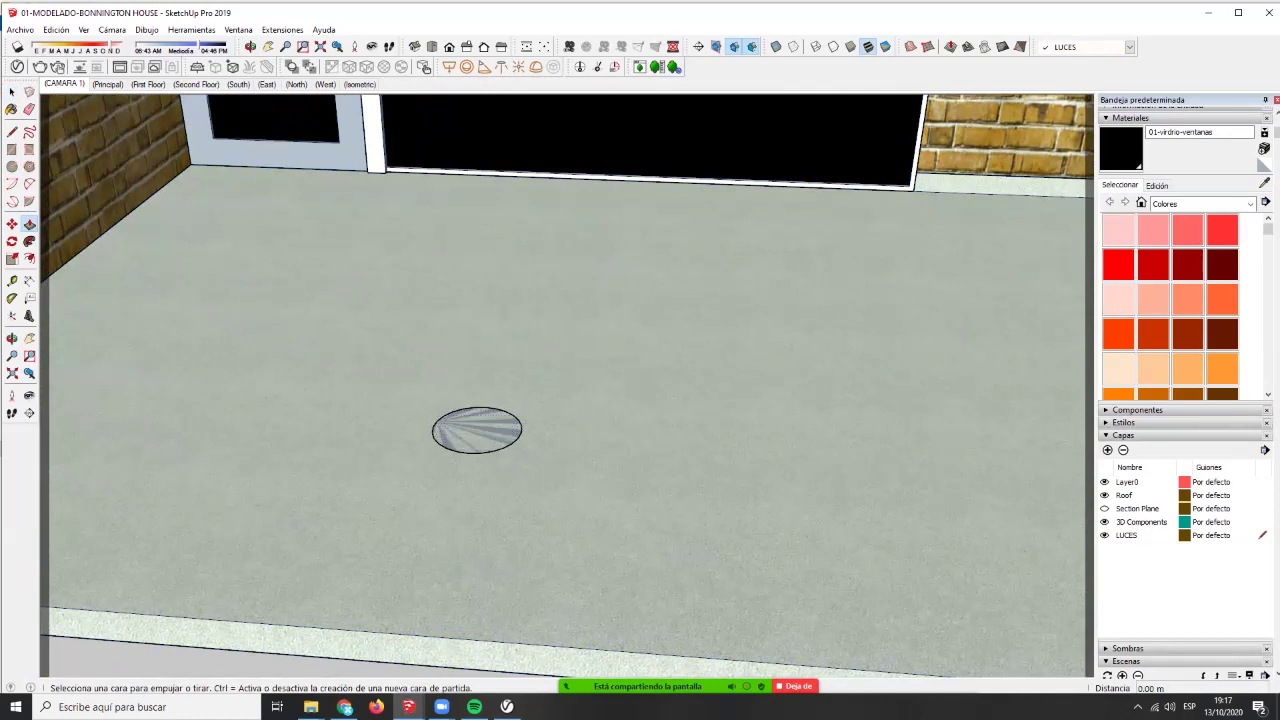
left_click(29, 258)
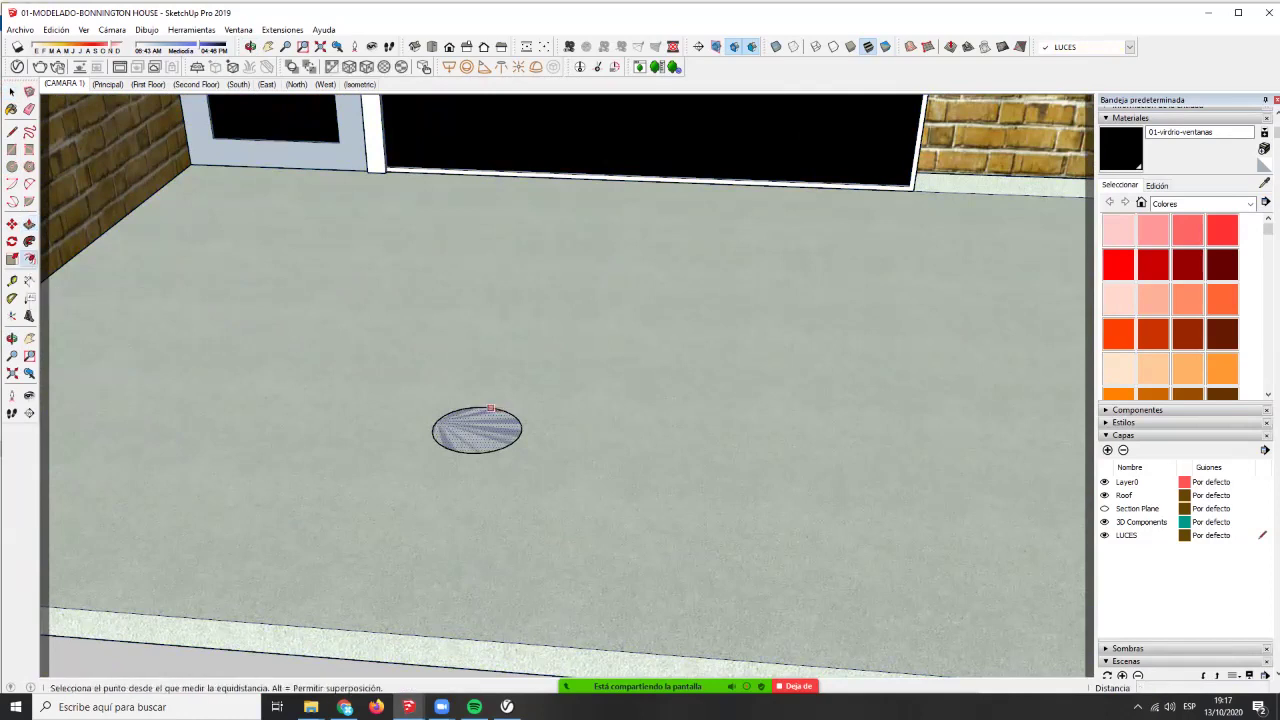
left_click(445, 414)
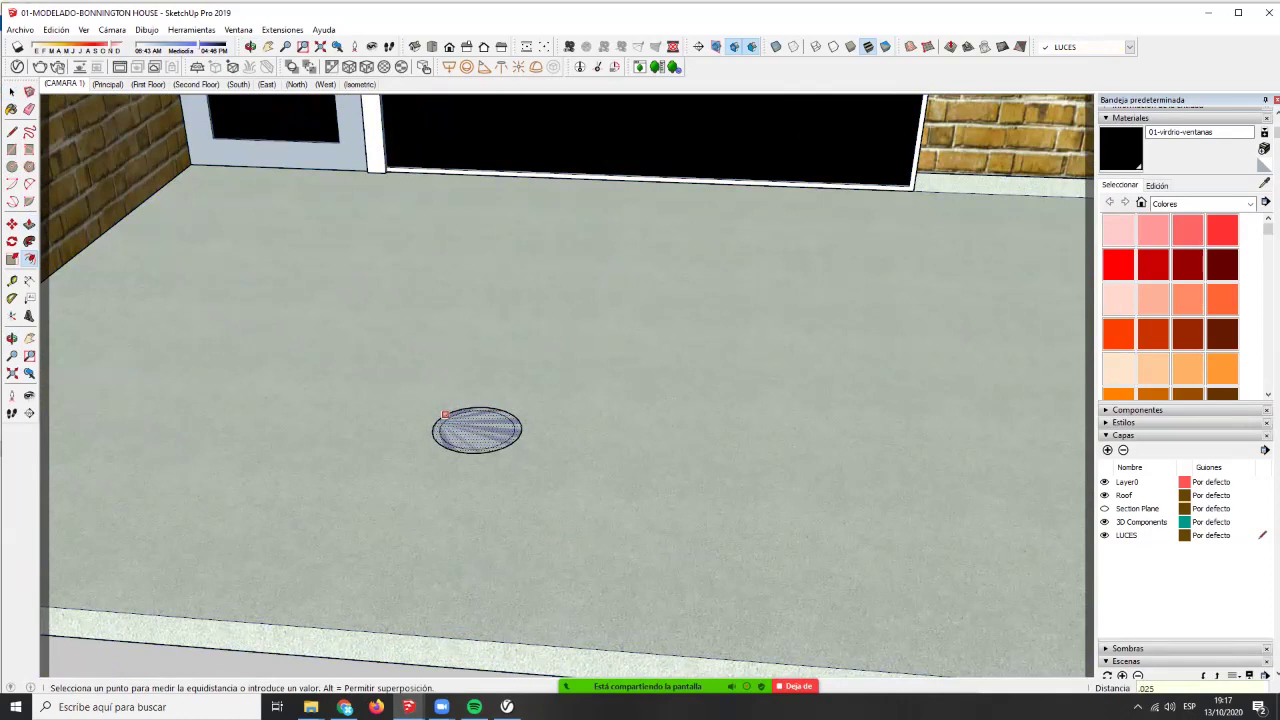
type(".03")
key("Return")
key("space")
key("Delete")
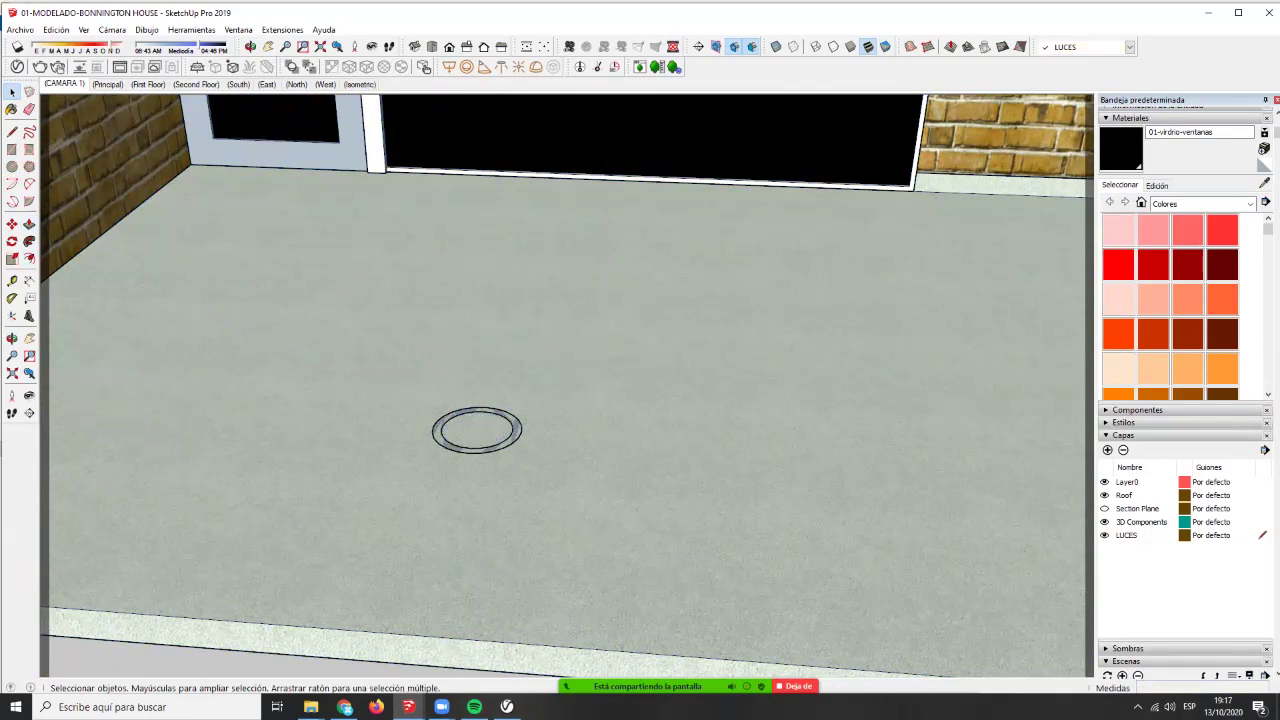
key("ctrl+z")
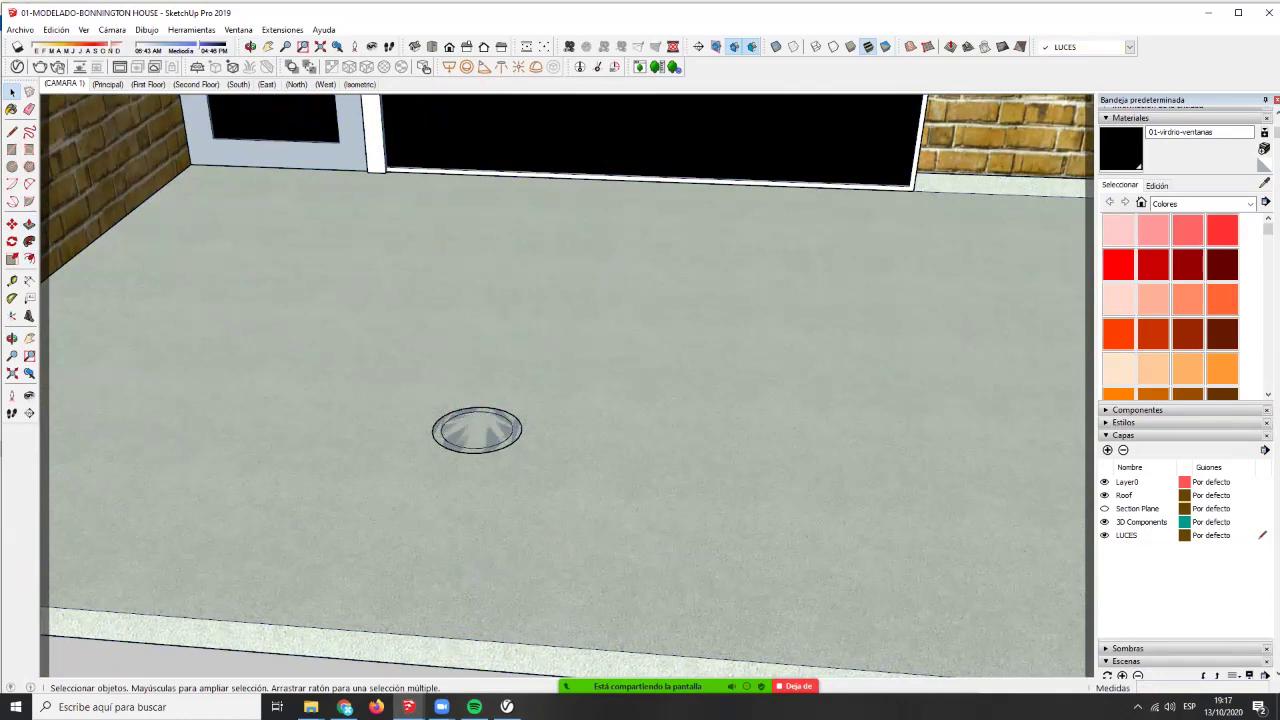
- Make both concentric circles and their faces into a component named LUZ-PISO
triple_click(477, 430)
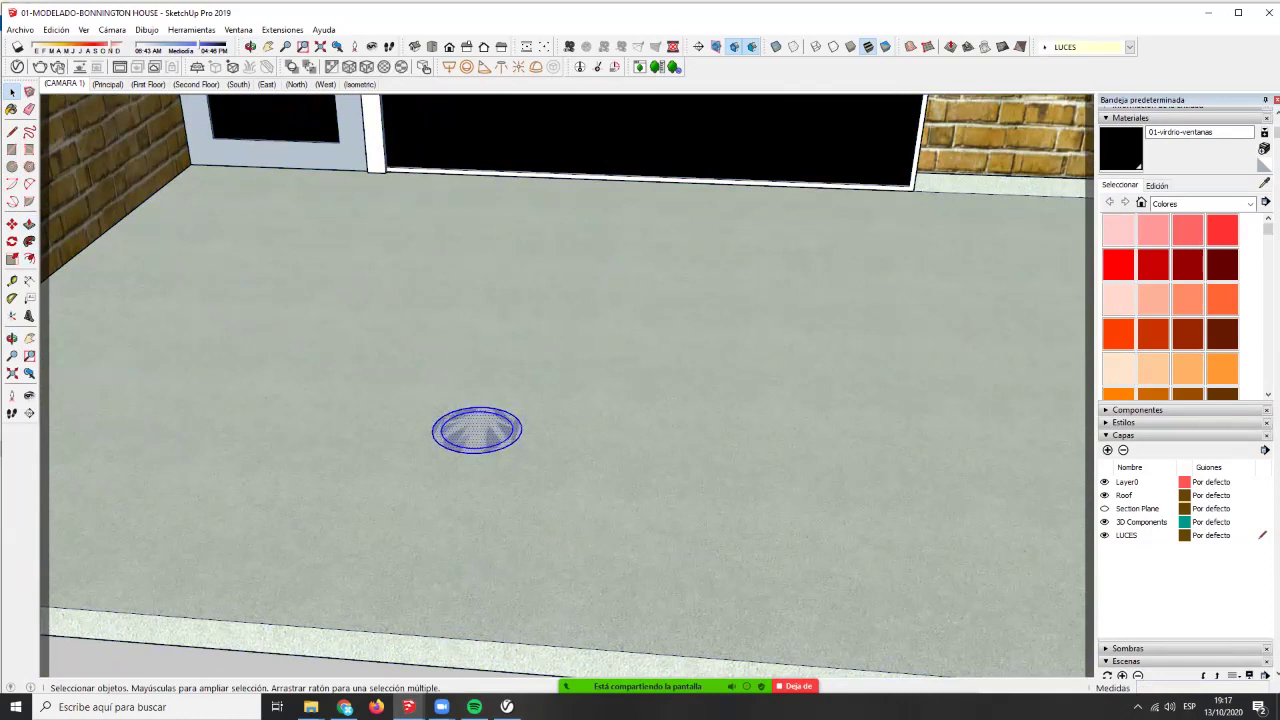
right_click(473, 137)
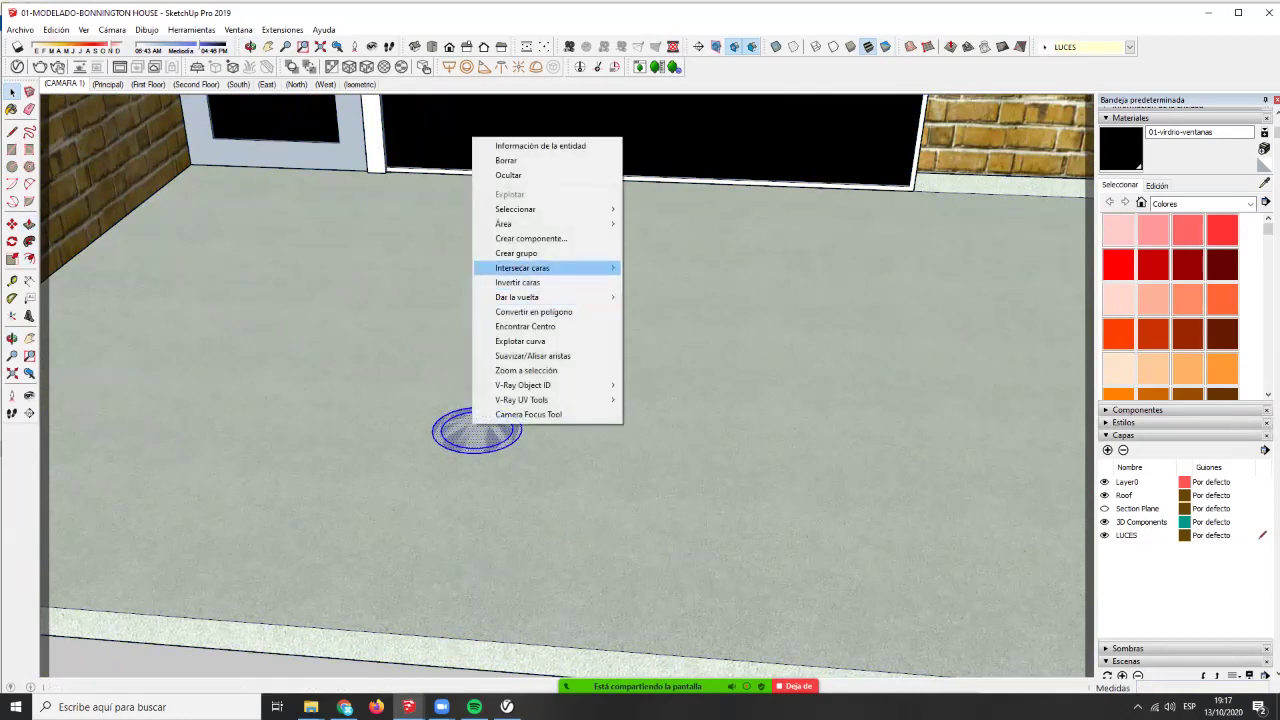
left_click(530, 238)
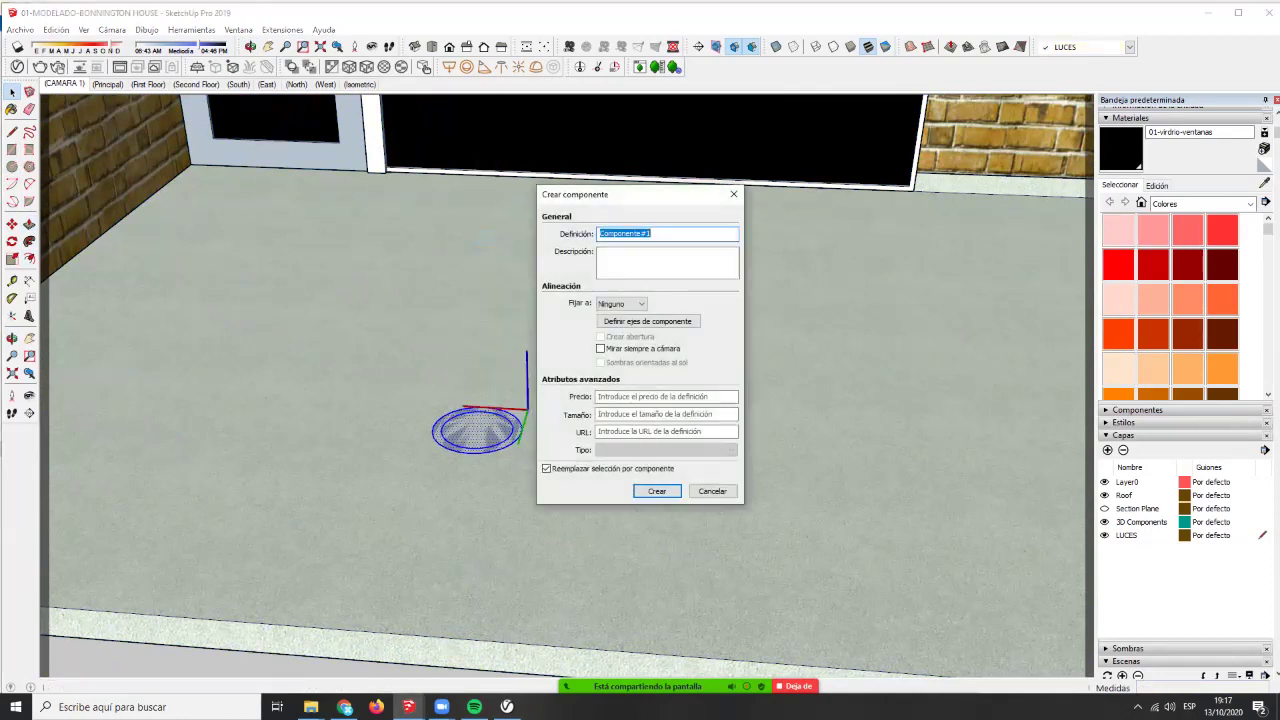
key("BackSpace")
type("LUZ-")
type("PISO")
key("Return")
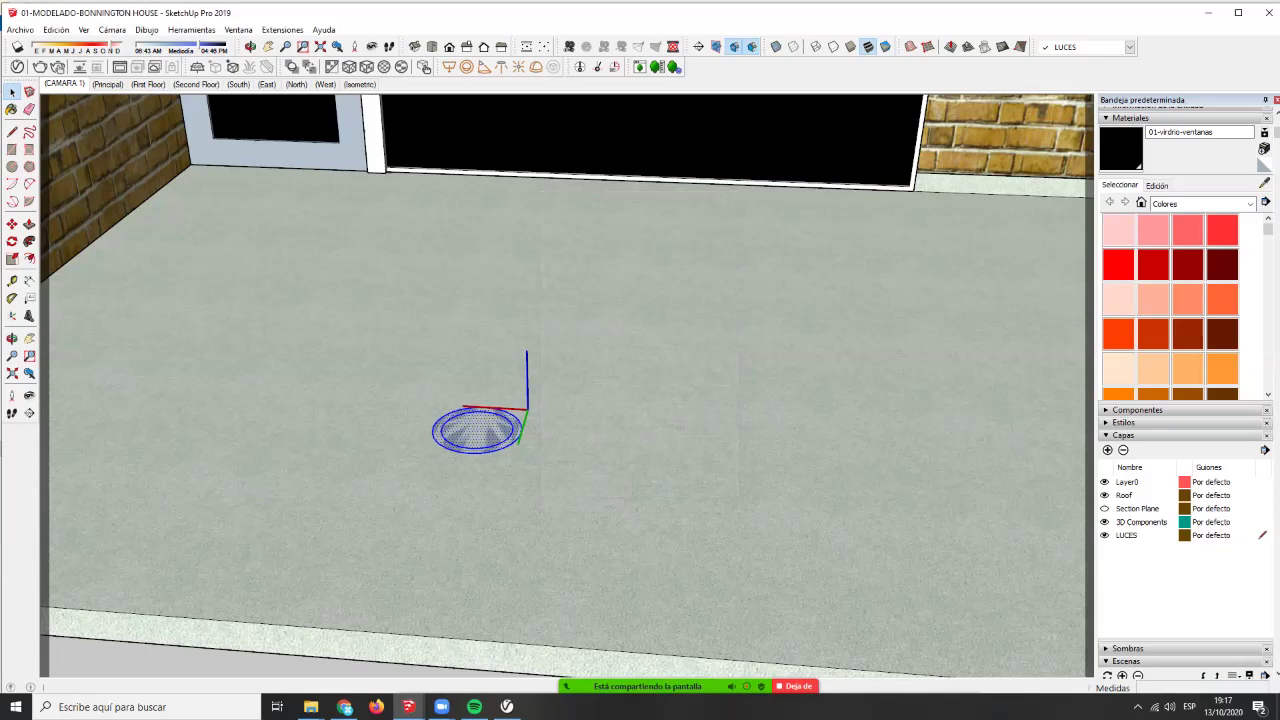
key("space")
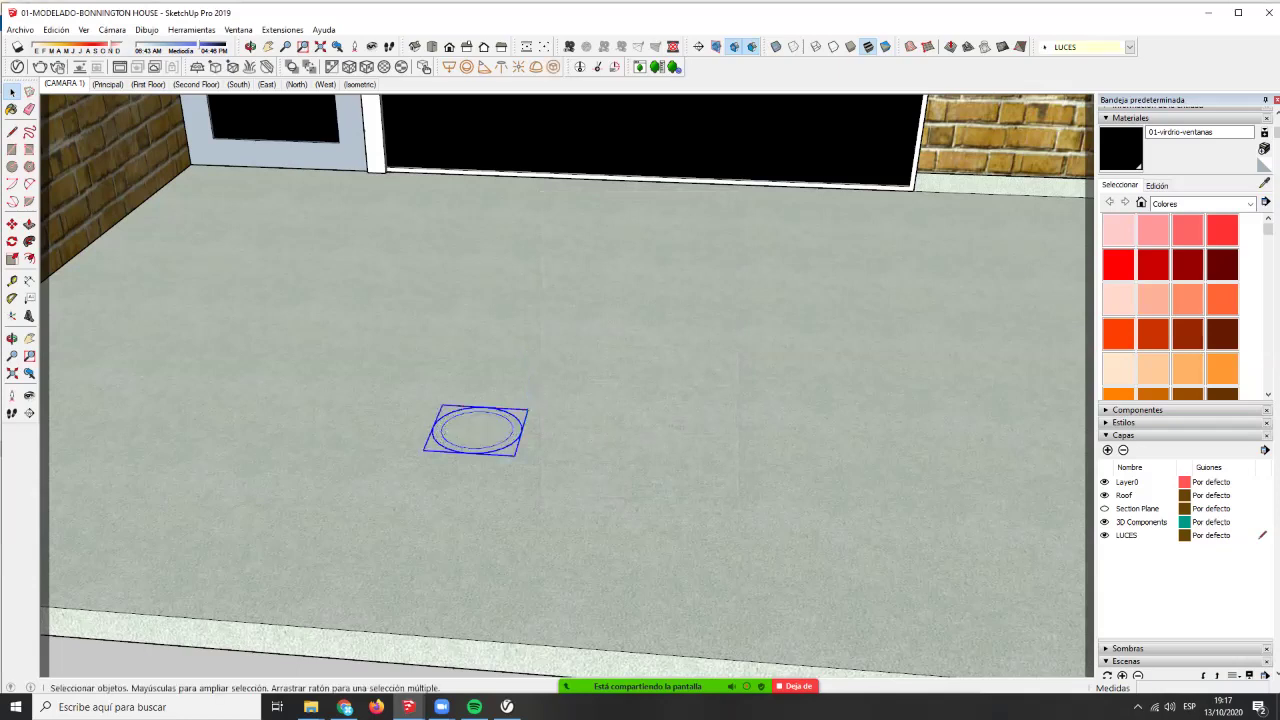
- Raise the circles vertically above the terrace floor inside the LUZ-PISO component
double_click(500, 427)
scroll(500, 427, "up", 3)
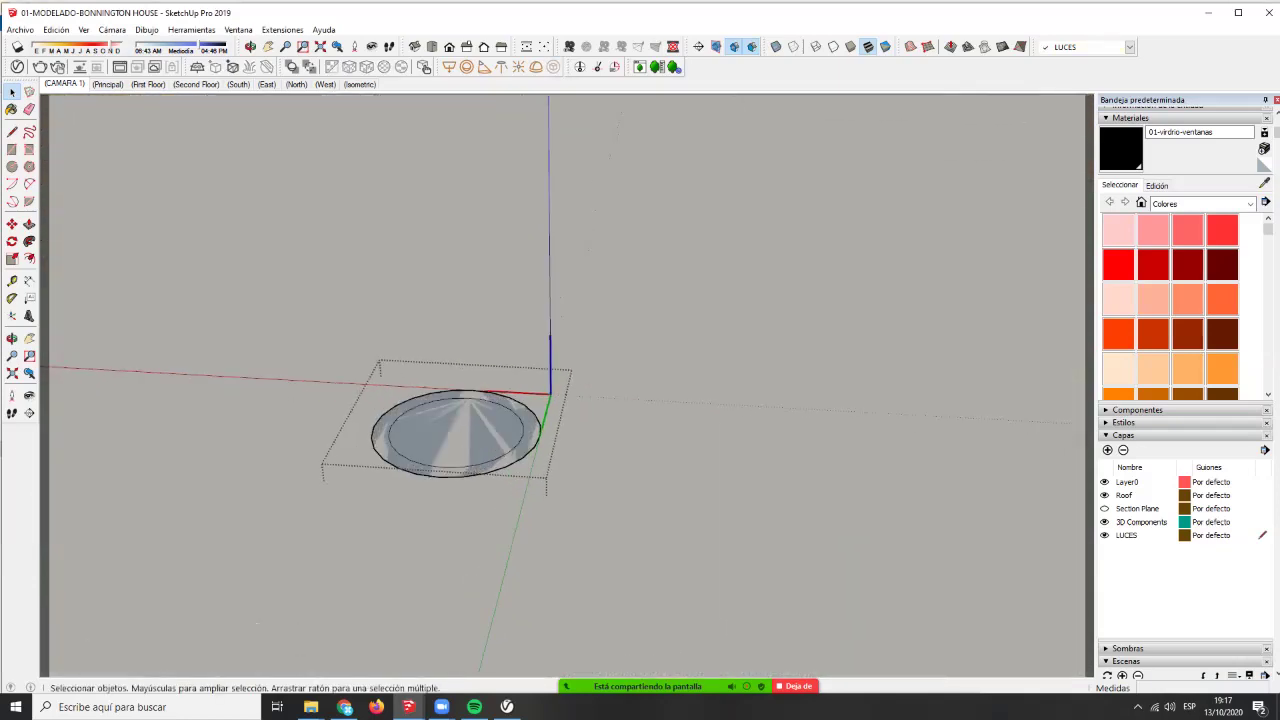
key("p")
key("space")
triple_click(478, 432)
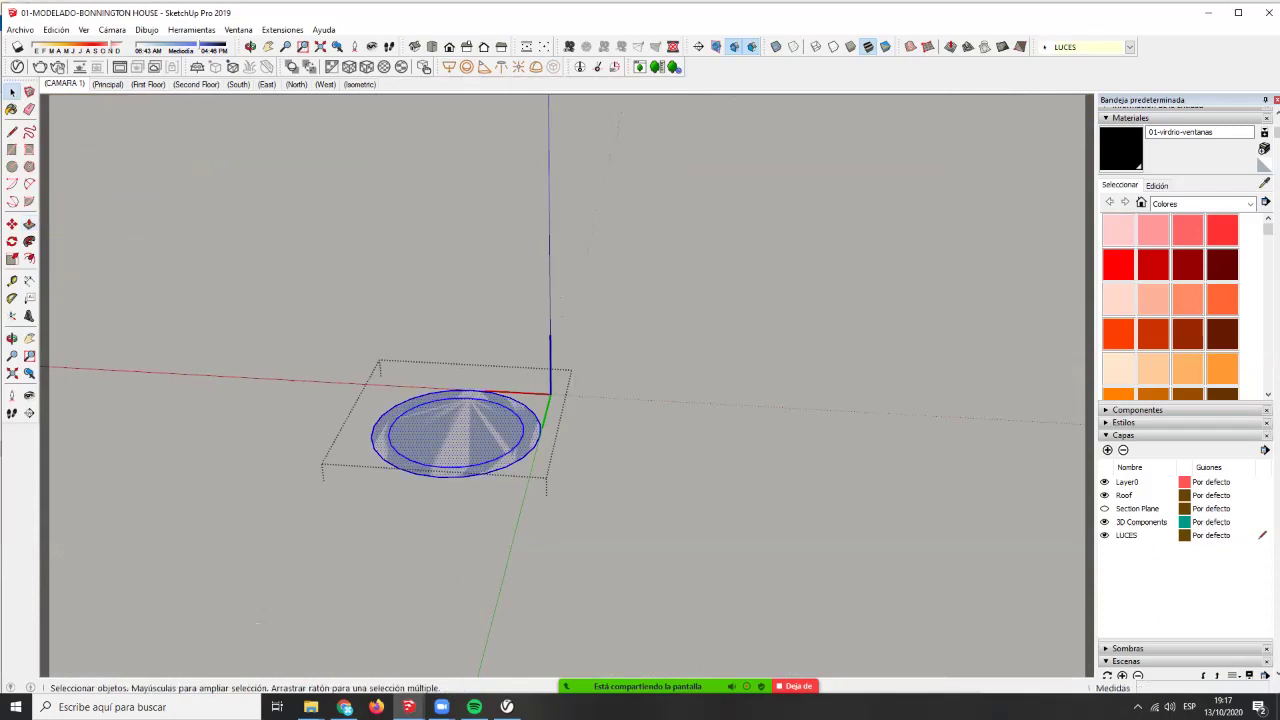
key("m")
left_click(492, 437)
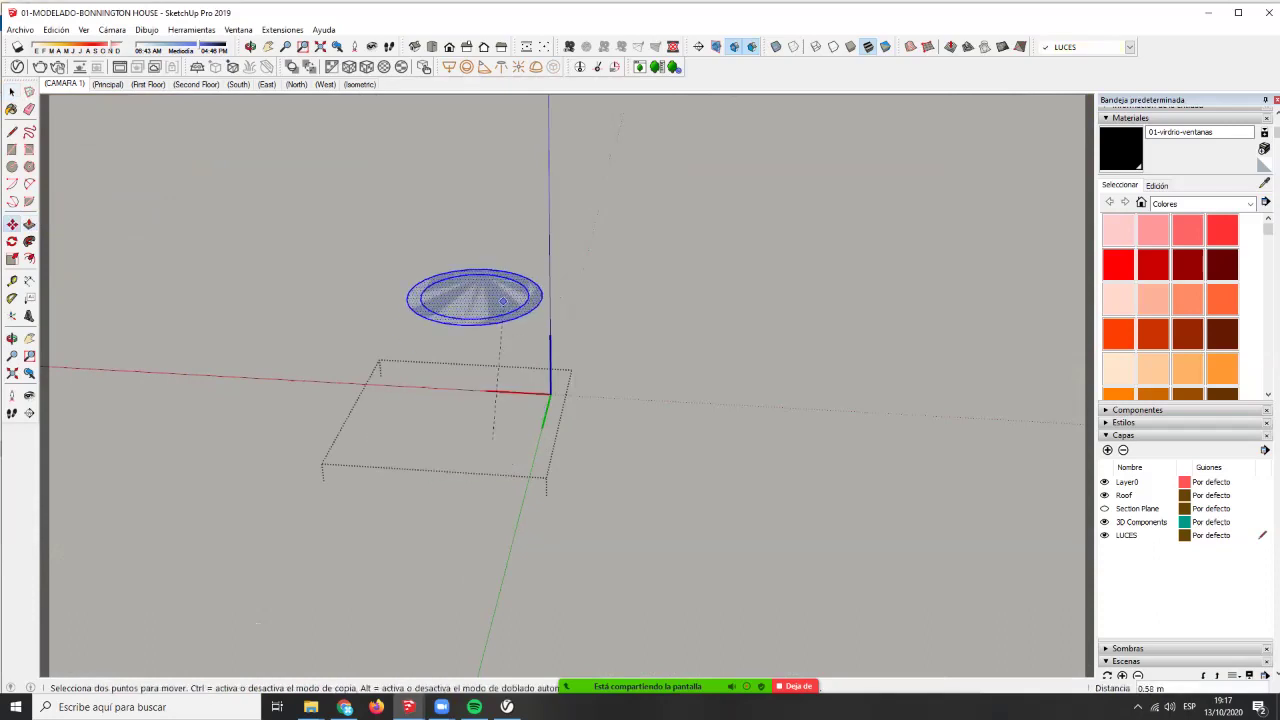
left_click(487, 272)
key("space")
scroll(514, 304, "down", 3)
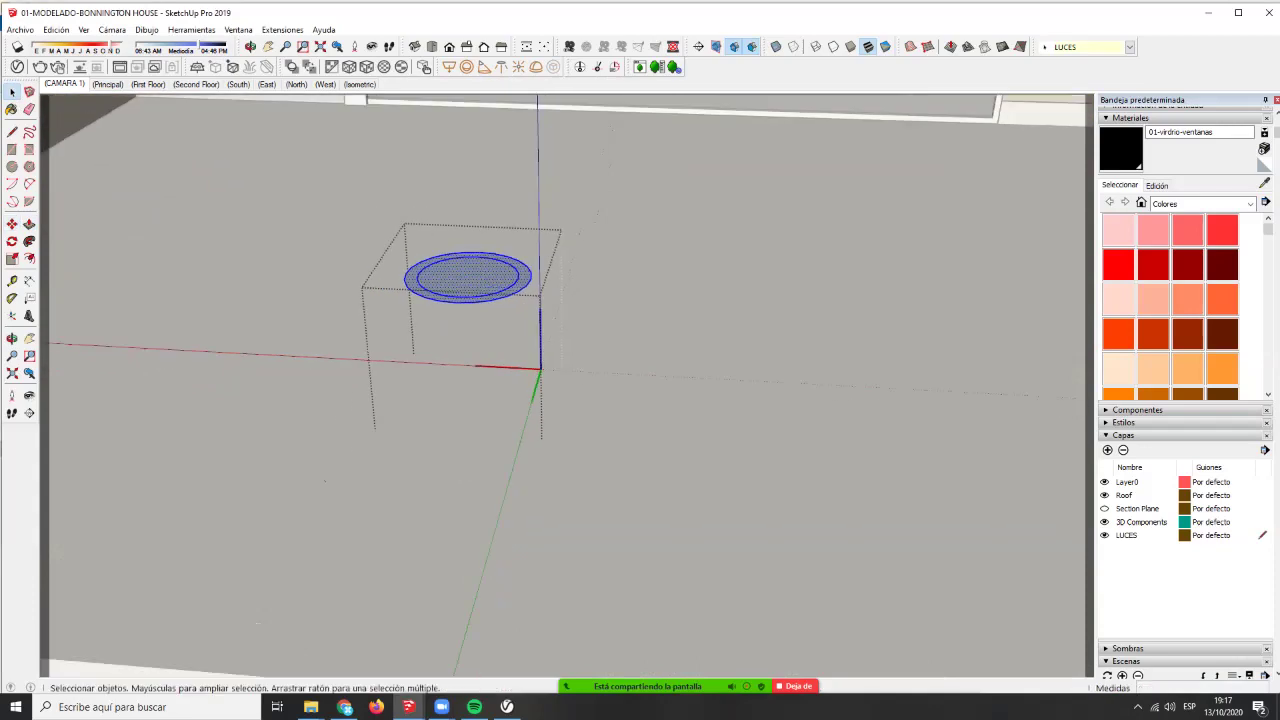
- Extrude the outer ring of the floor light downward by 0.05 m
key("i")
middle_click_drag(514, 304, 522, 372)
mouse_move(522, 372)
middle_mouse_down()
mouse_move(523, 346)
mouse_move(525, 385)
middle_mouse_up()
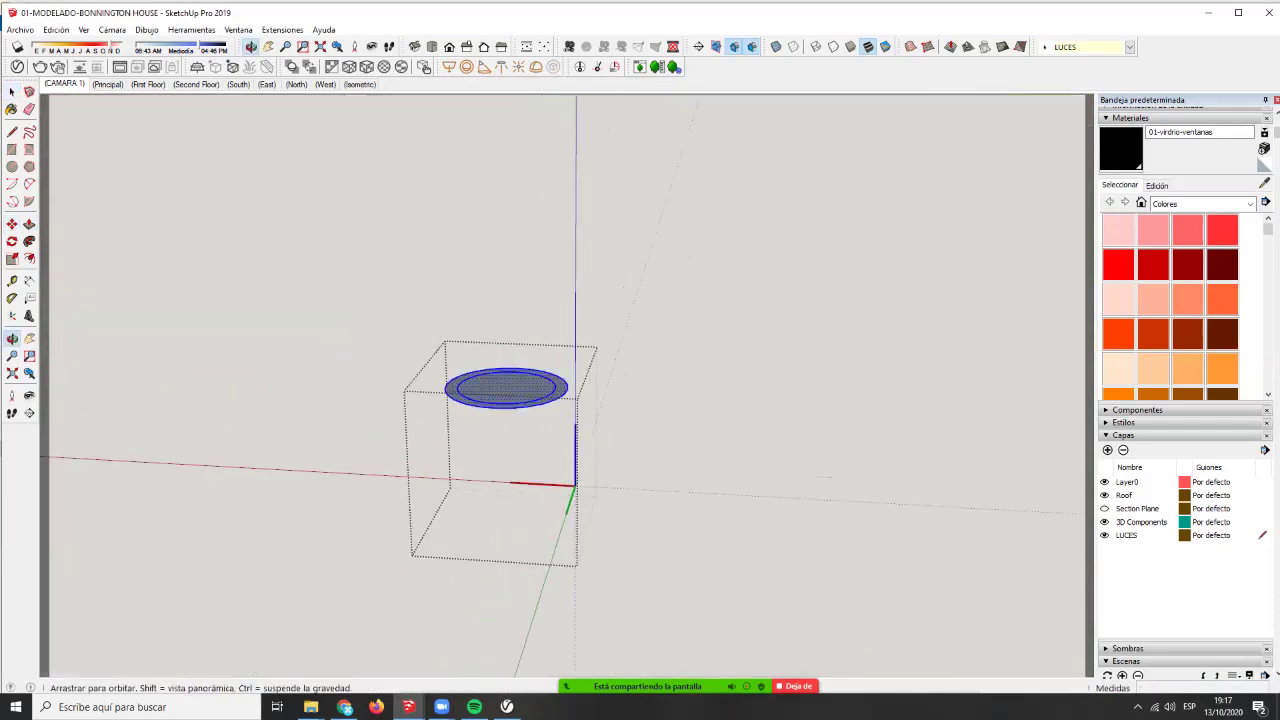
scroll(525, 385, "up", 3)
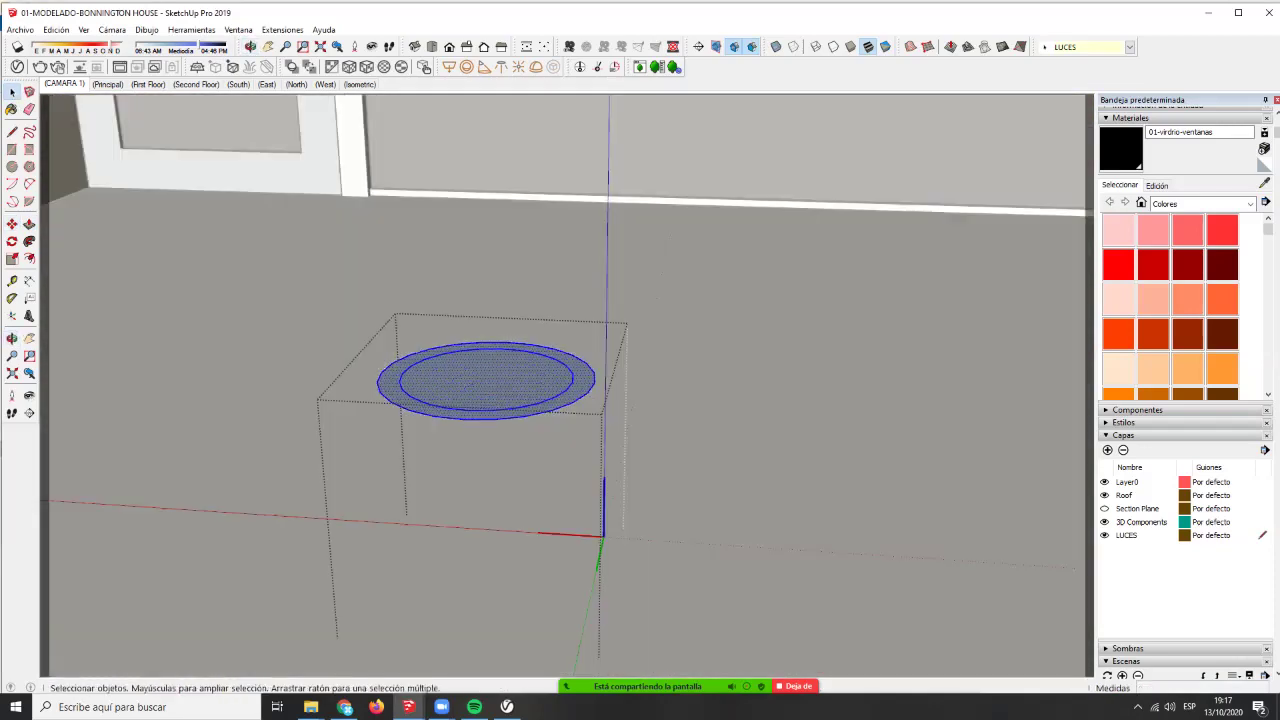
key("p")
left_click(508, 414)
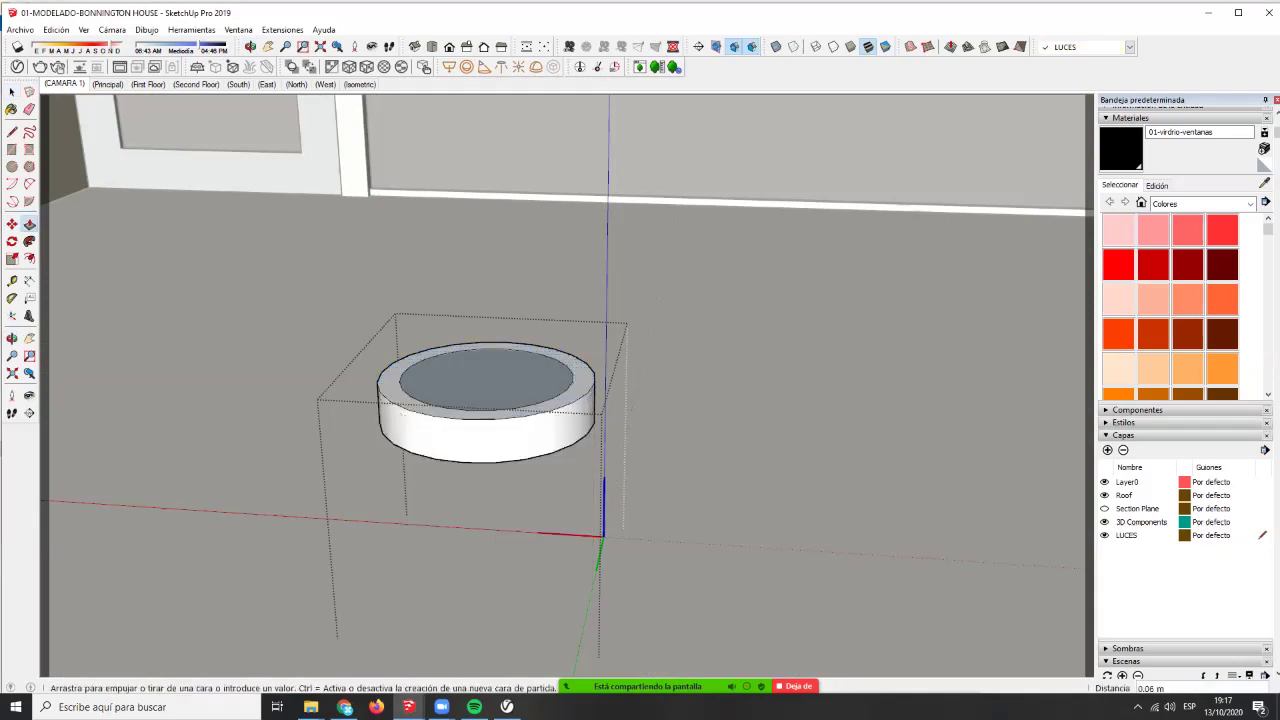
type(".05")
key("Return")
key("space")
middle_click_drag(632, 408, 630, 382)
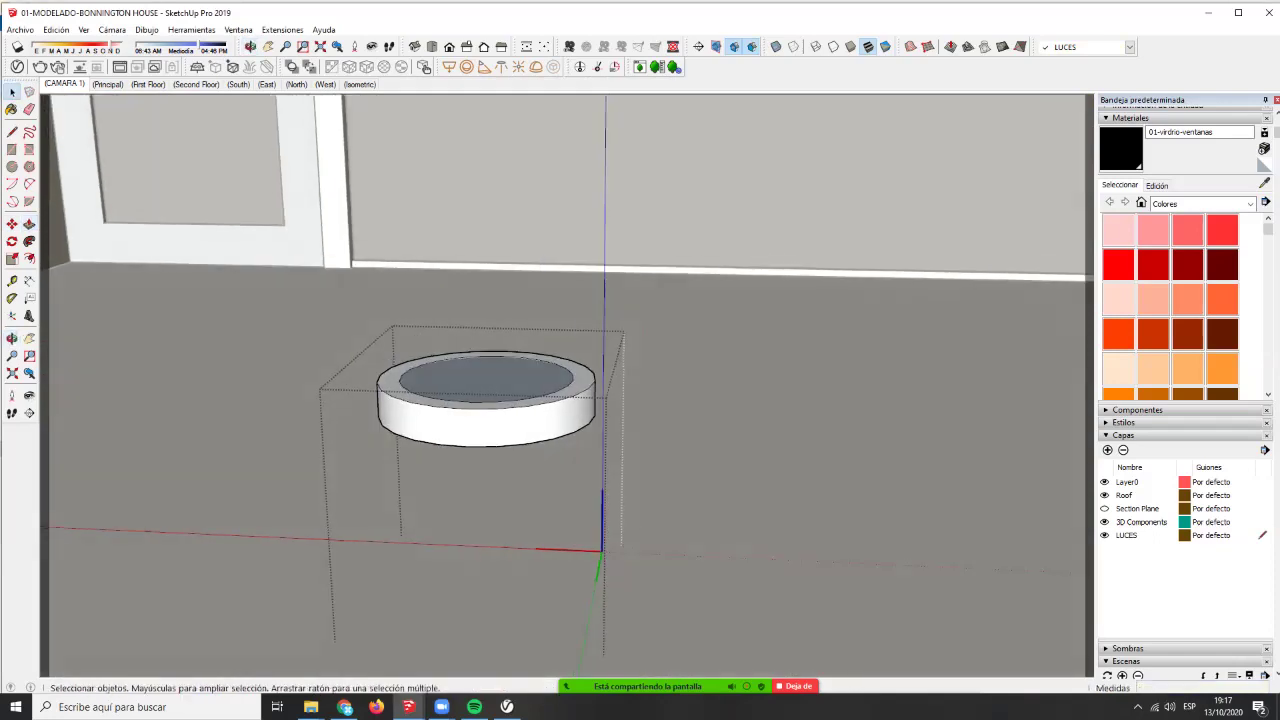
- Push the inner disc down inside the extruded ring, and close the component
key("p")
left_click(478, 388)
middle_click_drag(486, 590, 486, 430)
scroll(484, 418, "up", 2)
left_click(484, 408)
key("space")
left_click(560, 490)
middle_click_drag(550, 470, 502, 494)
left_click(490, 372)
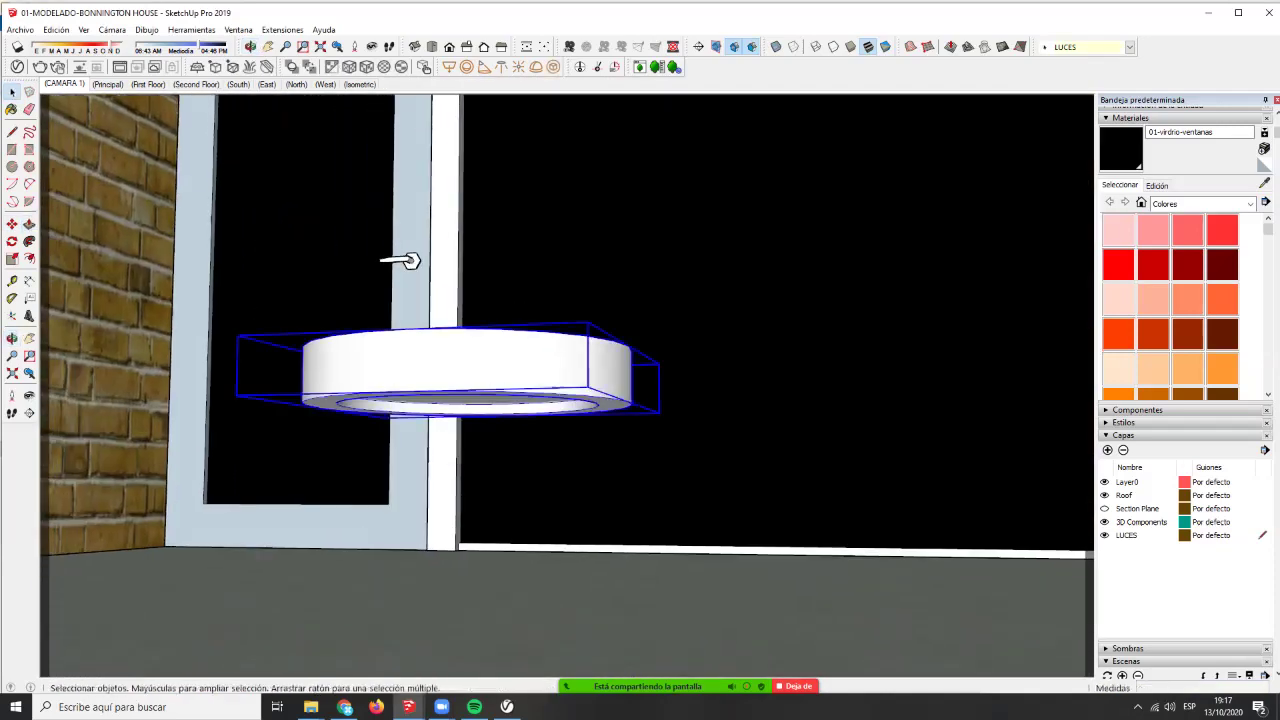
- Try deleting the recessed inner disc, and undo back to the flat concentric circles
scroll(466, 372, "down", 3)
middle_click_drag(466, 372, 420, 535)
scroll(476, 460, "down", 5)
scroll(568, 465, "up", 6)
scroll(397, 456, "up", 3)
middle_click_drag(397, 456, 446, 462)
scroll(365, 495, "up", 3)
double_click(392, 442)
triple_click(392, 442)
left_click(392, 420)
key("Delete")
key("ctrl+z")
key("ctrl+z")
key("ctrl+z")
key("ctrl+z")
key("ctrl+z")
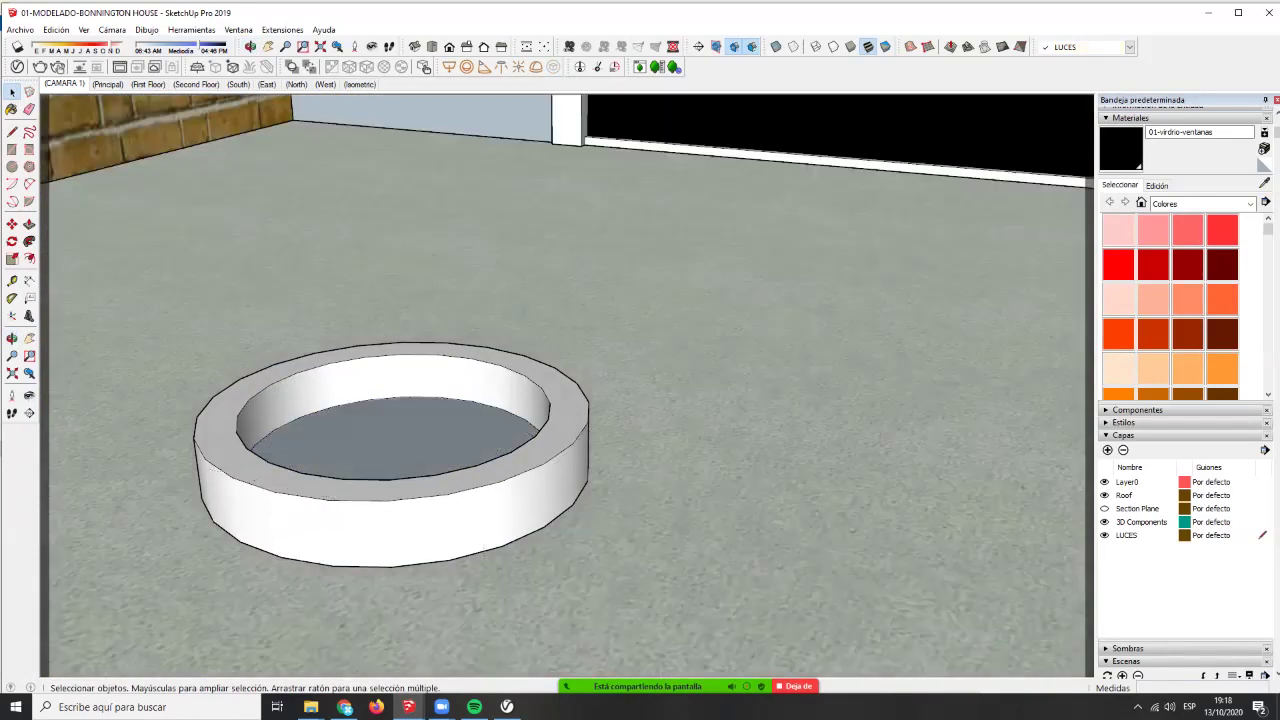
- Group the inner disc separately inside the component, and try extruding the outer face by about 0.02 m
left_click(392, 420)
double_click(392, 420)
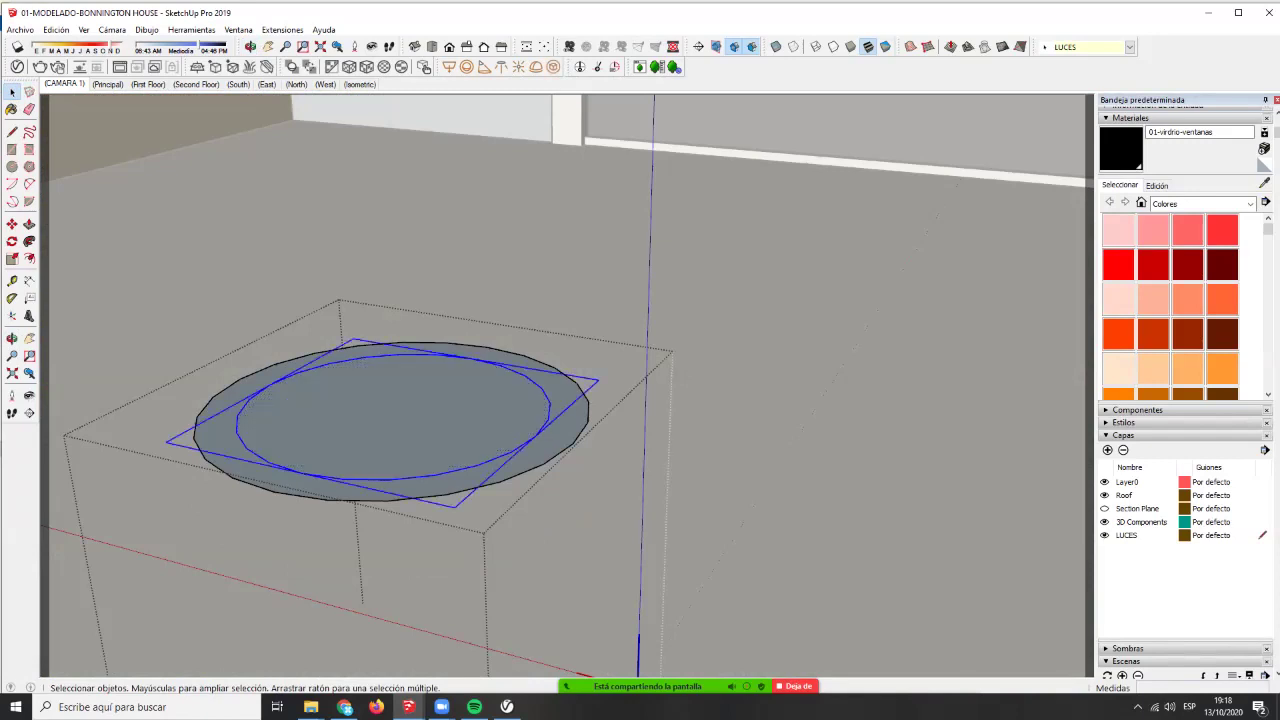
key("p")
left_click(553, 428)
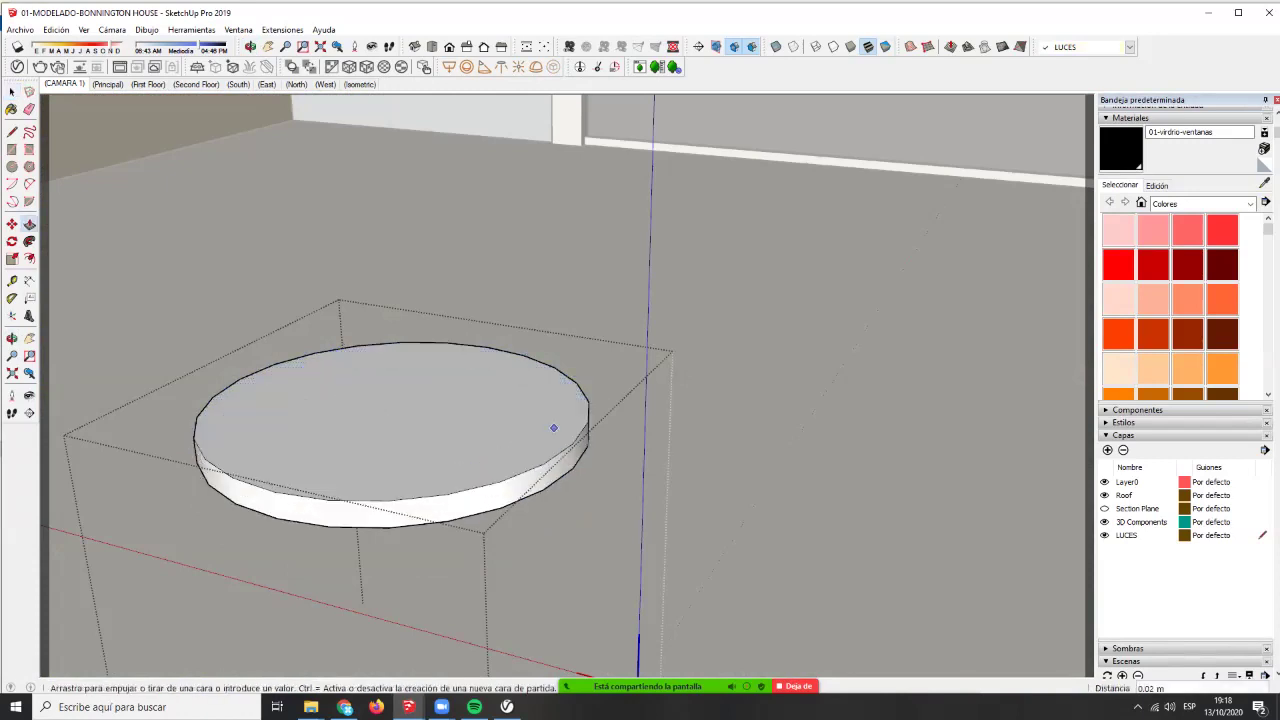
key("Escape")
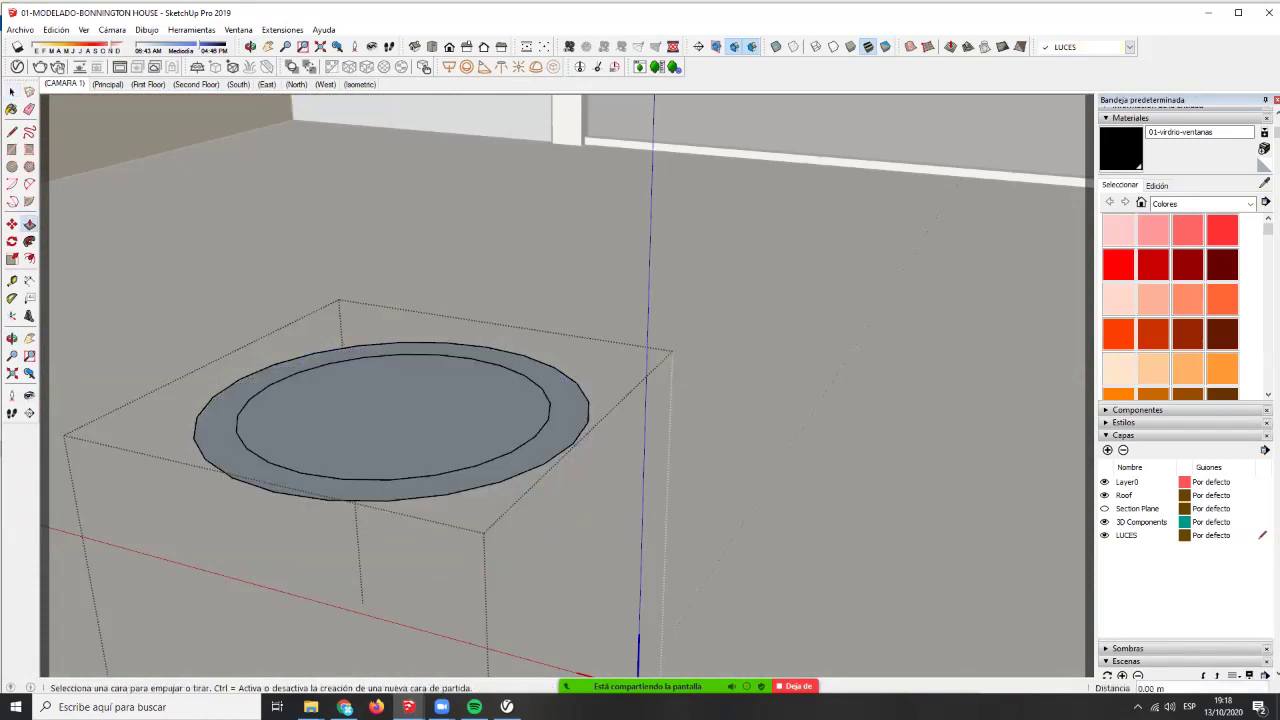
- Undo the failed extrusion of the floor light and extrude only its outer ring downward around the inner disc
key("z")
key("space")
left_click(510, 418)
key("Delete")
double_click(565, 422)
key("p")
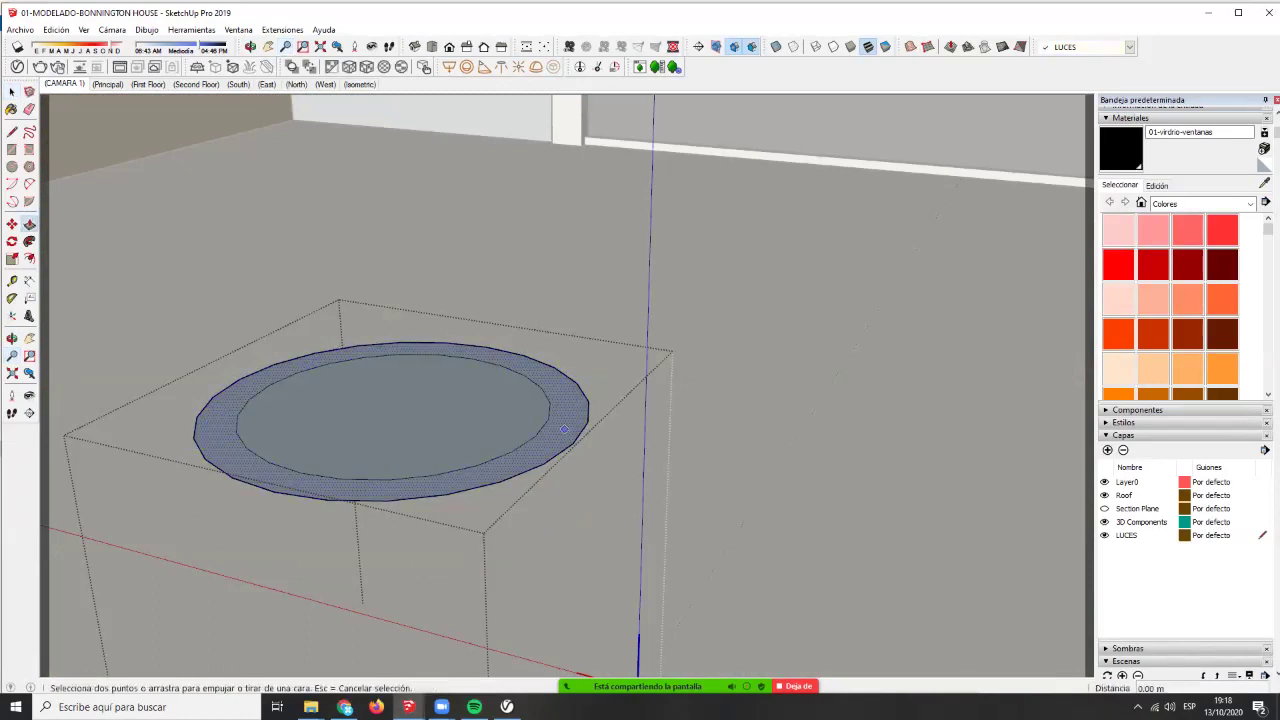
left_click(571, 426)
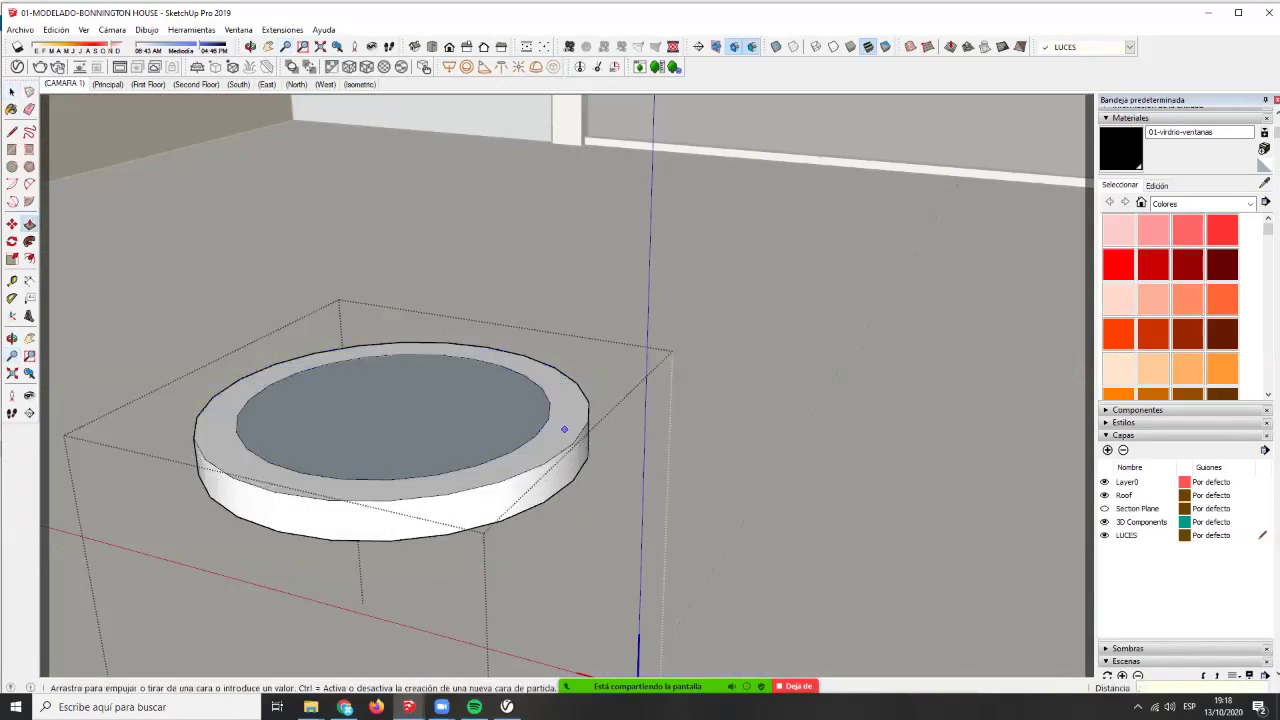
left_click(565, 455)
key("space")
- Group the inner disc inside the component and move it 0.04 m straight down within the ring
right_click(480, 400)
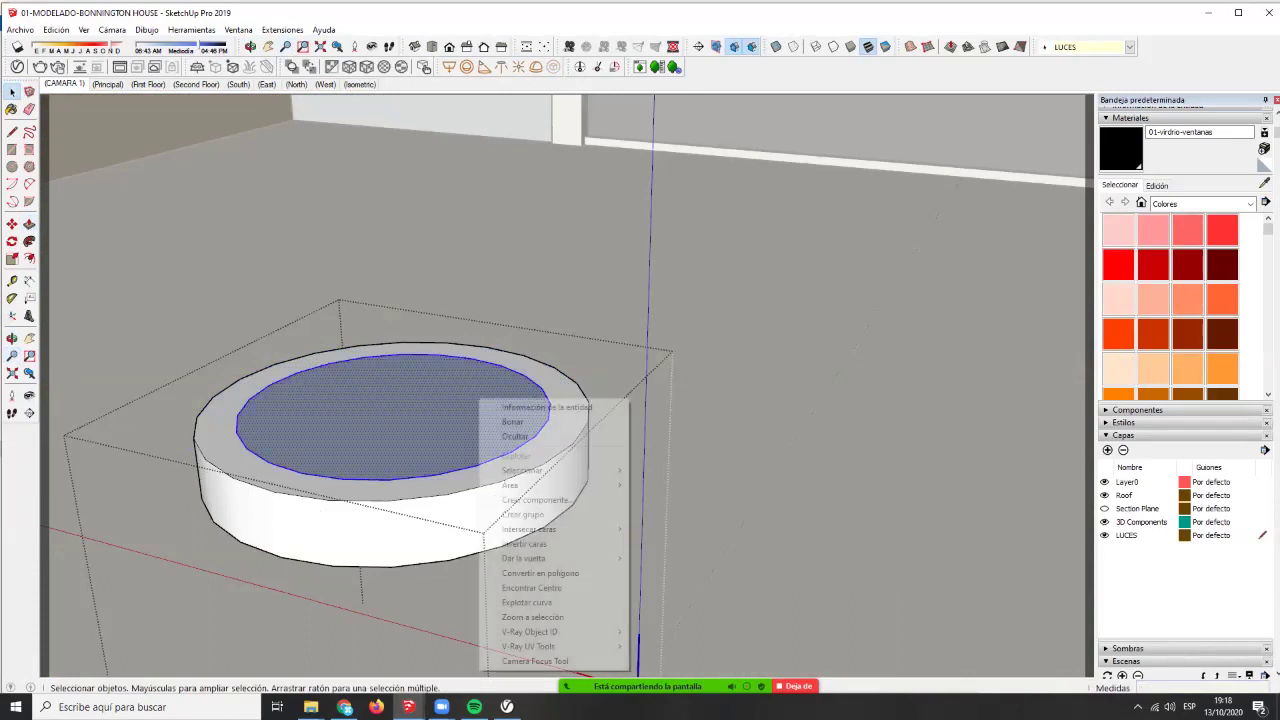
left_click(523, 514)
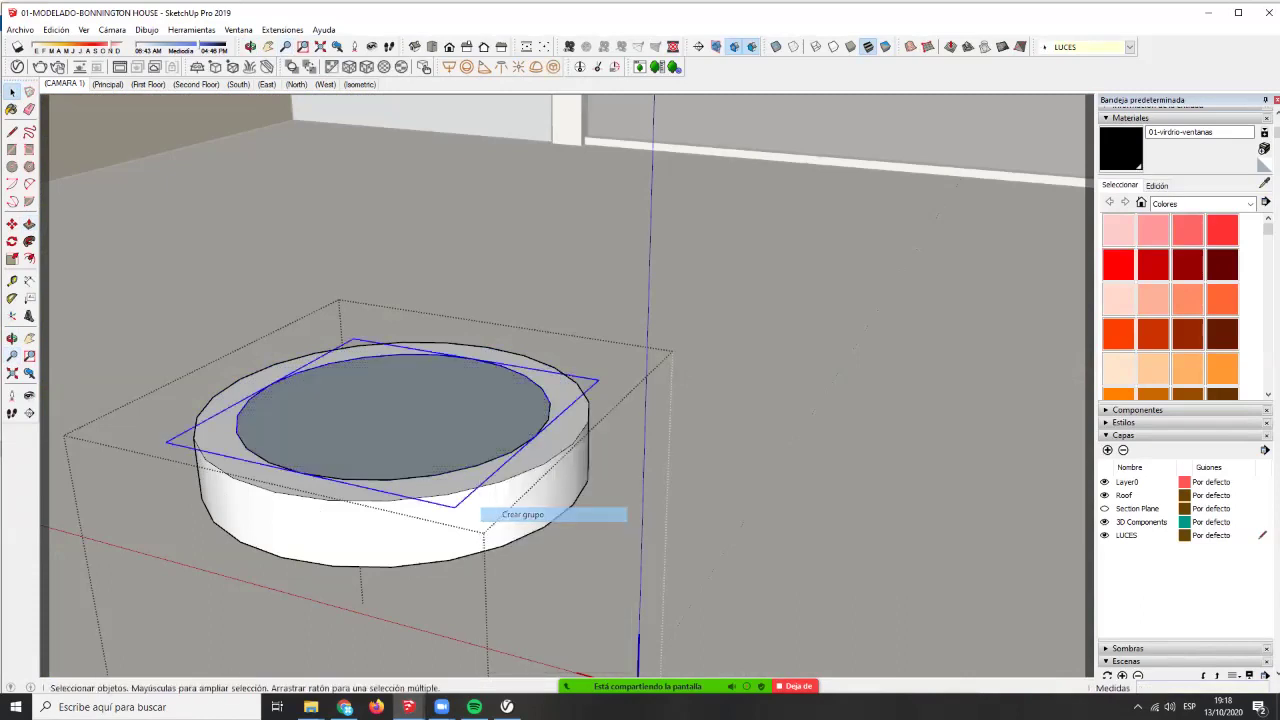
key("m")
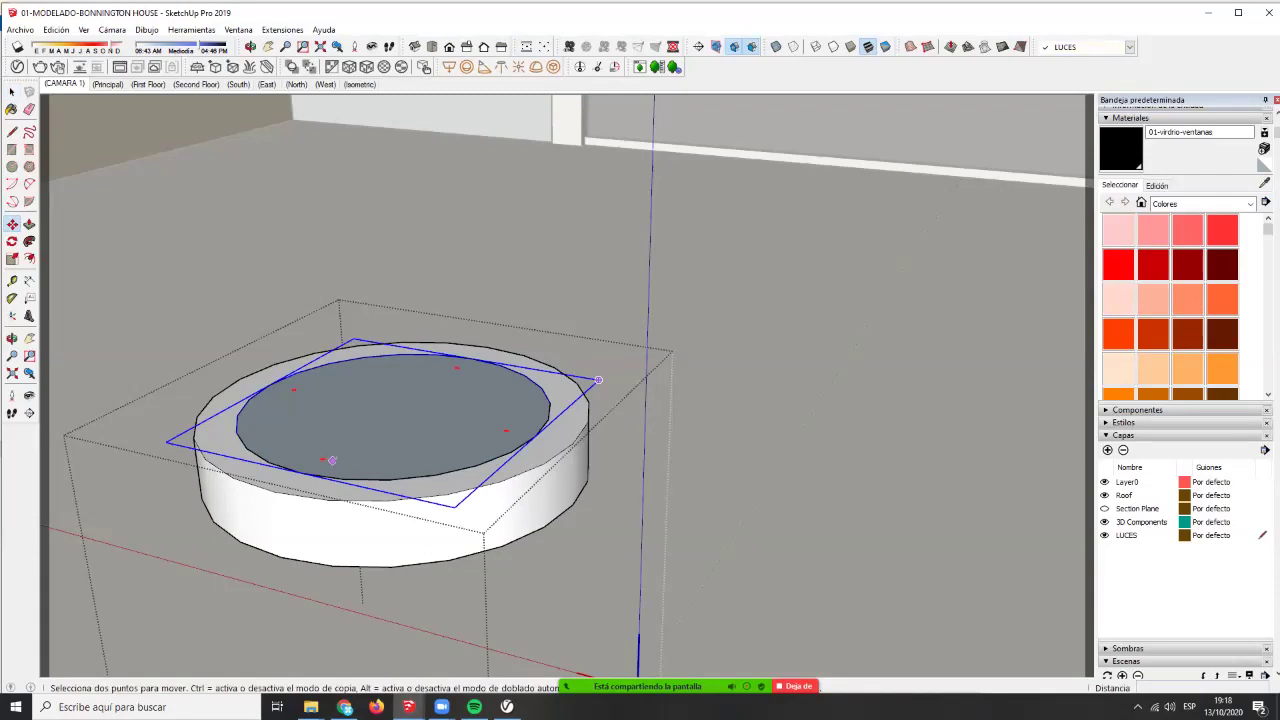
left_click(322, 476)
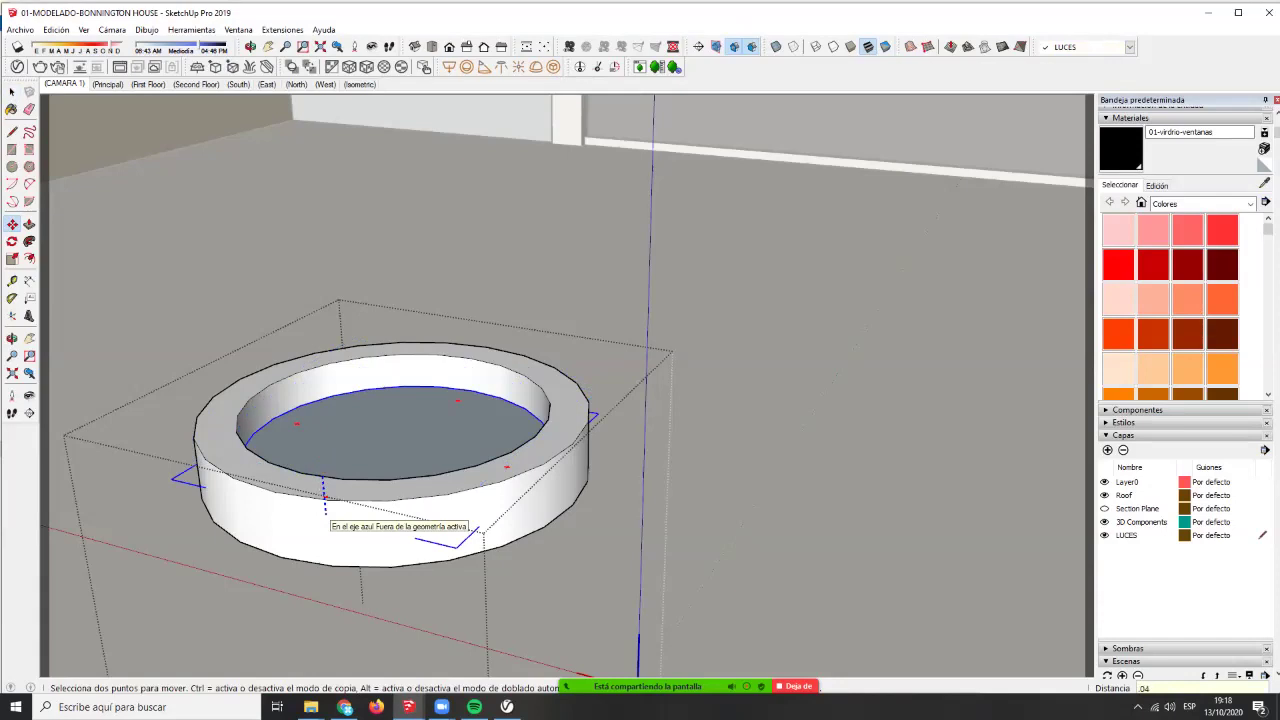
key("Return")
key("space")
- Extrude the grouped inner disc up to the ring's upper rim, and exit the group and component
double_click(355, 446)
key("p")
left_click(390, 440)
left_click(400, 488)
key("space")
key("Escape")
key("Escape")
middle_click_drag(395, 460, 567, 335, "shift")
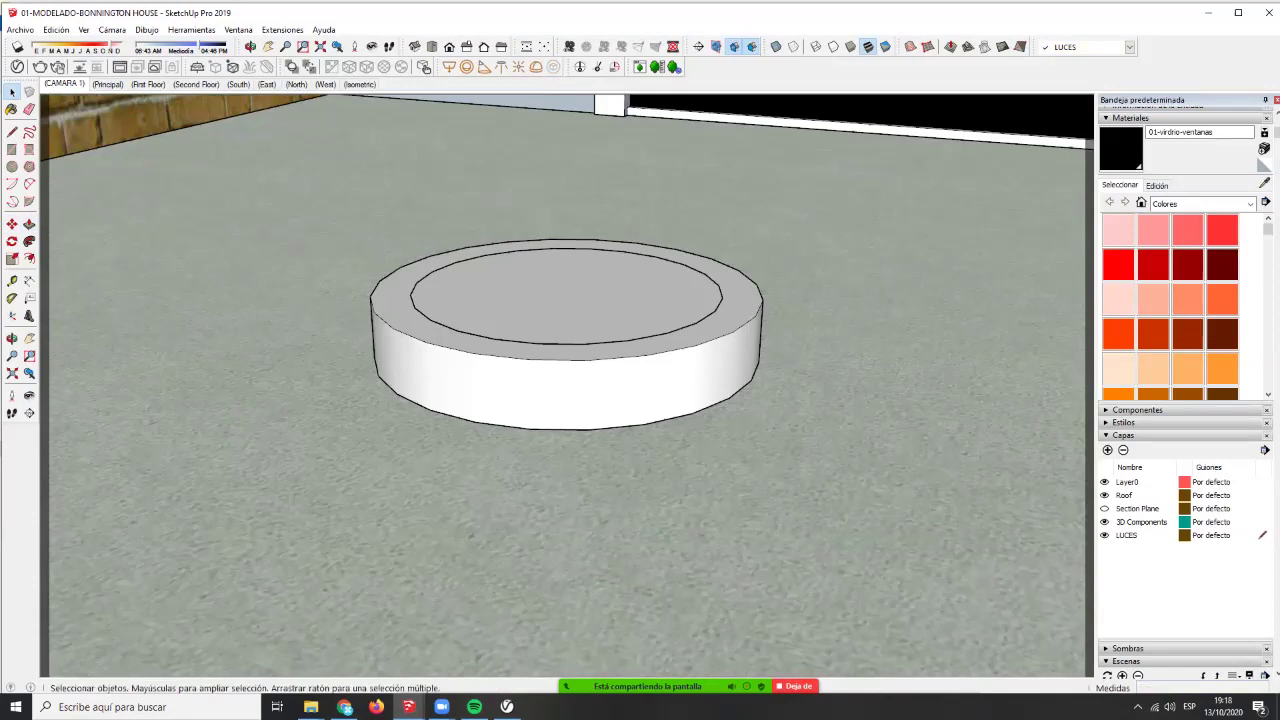
- Examine the floor light fixture from above and below, including its recessed underside
middle_click_drag(480, 410, 420, 360)
scroll(480, 430, "down", 1)
scroll(420, 420, "up", 2)
middle_click_drag(420, 420, 420, 400)
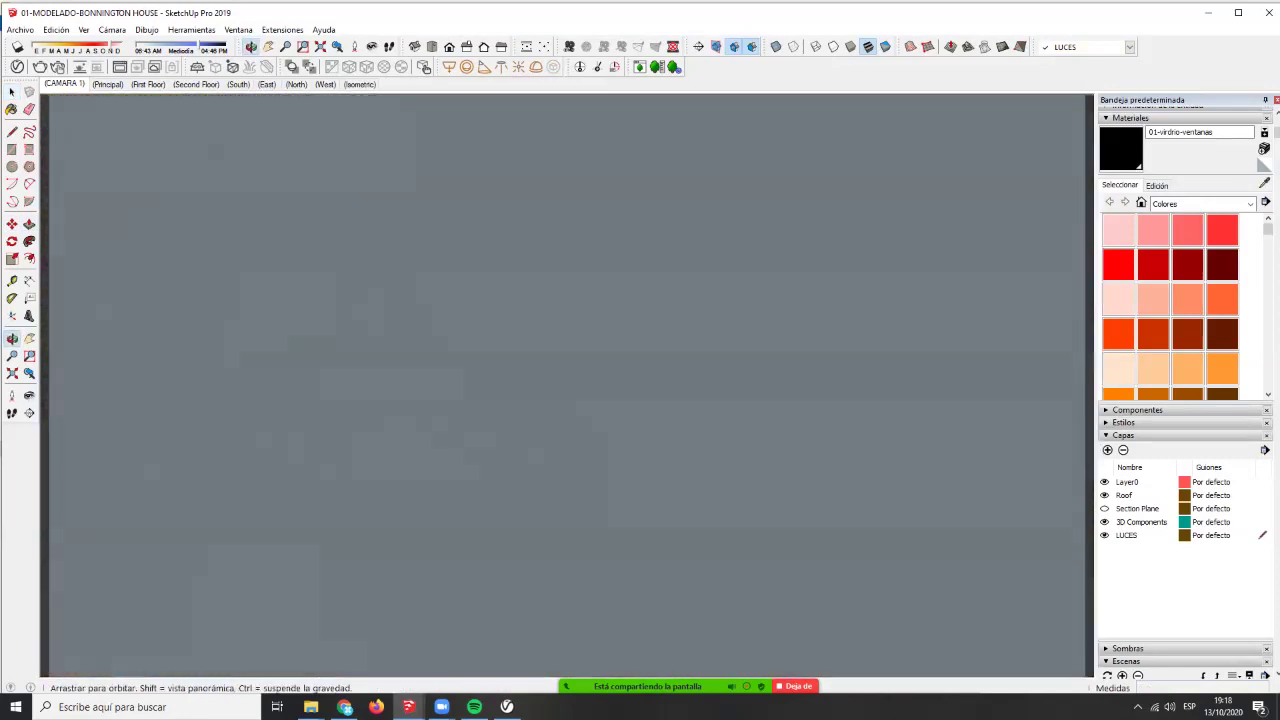
scroll(420, 400, "up", 3)
scroll(420, 400, "down", 3)
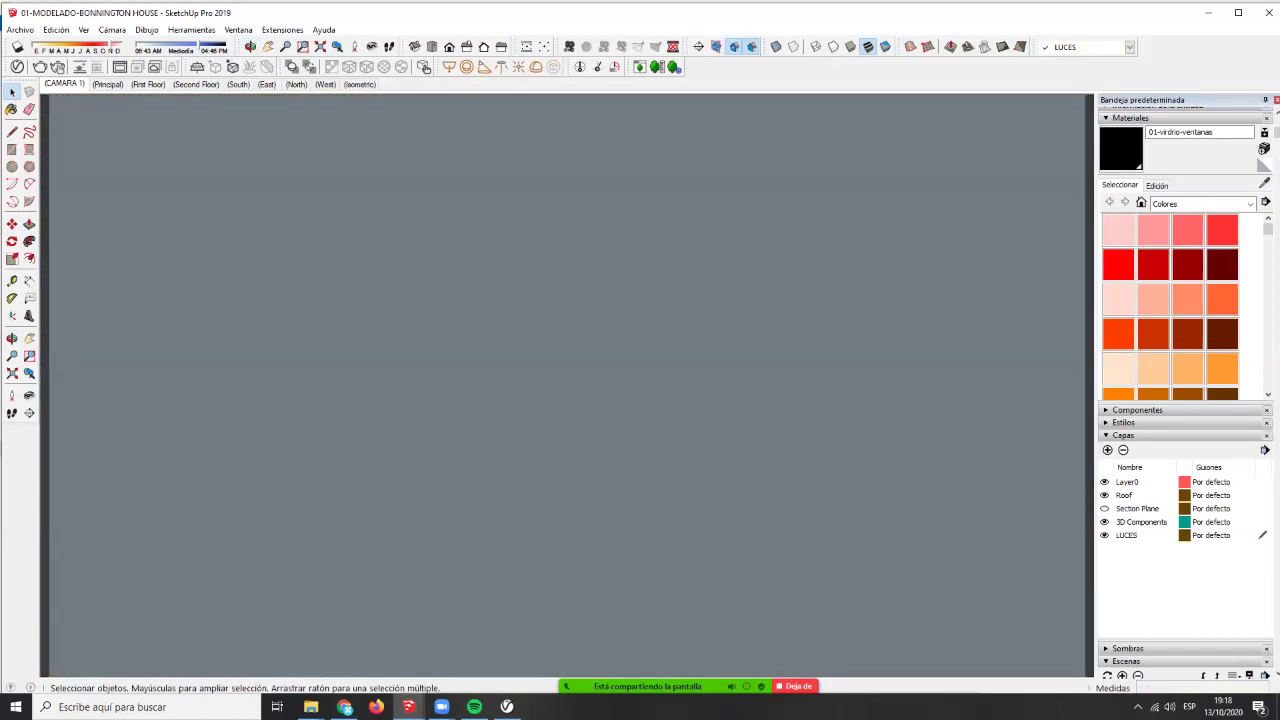
middle_click_drag(300, 560, 336, 530)
left_click(365, 510)
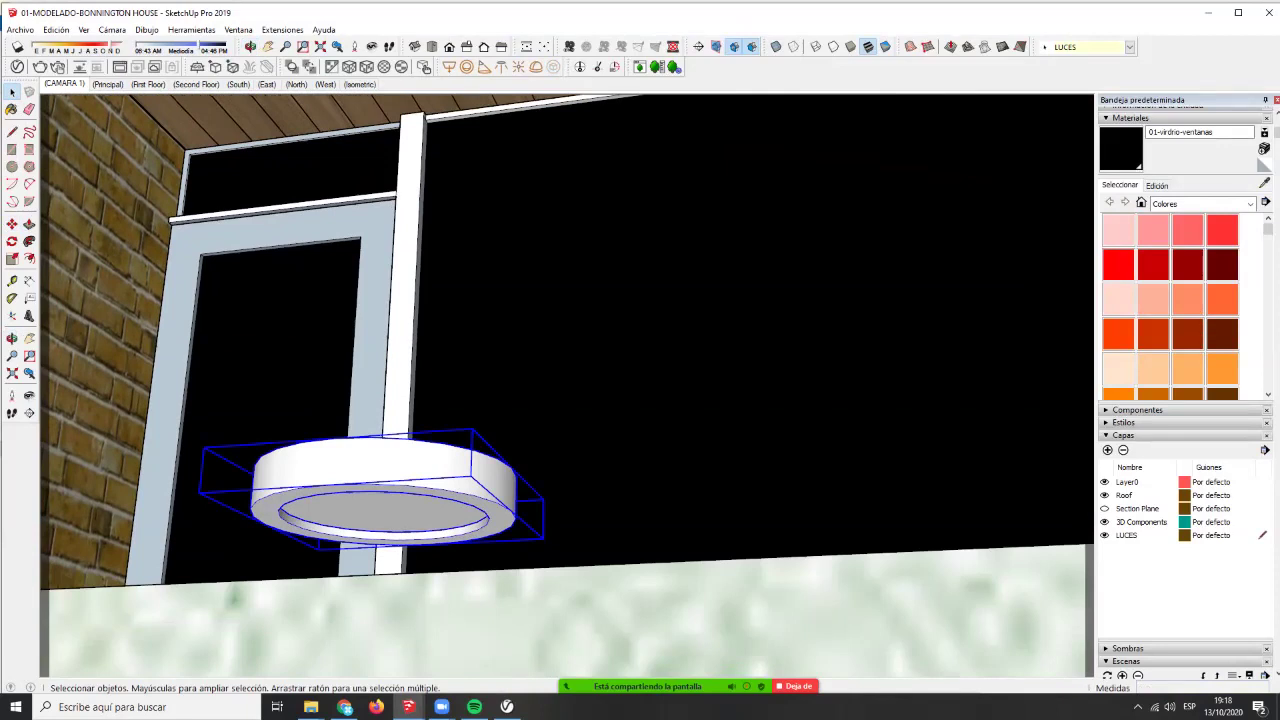
middle_click_drag(340, 470, 371, 460)
scroll(371, 460, "down", 10)
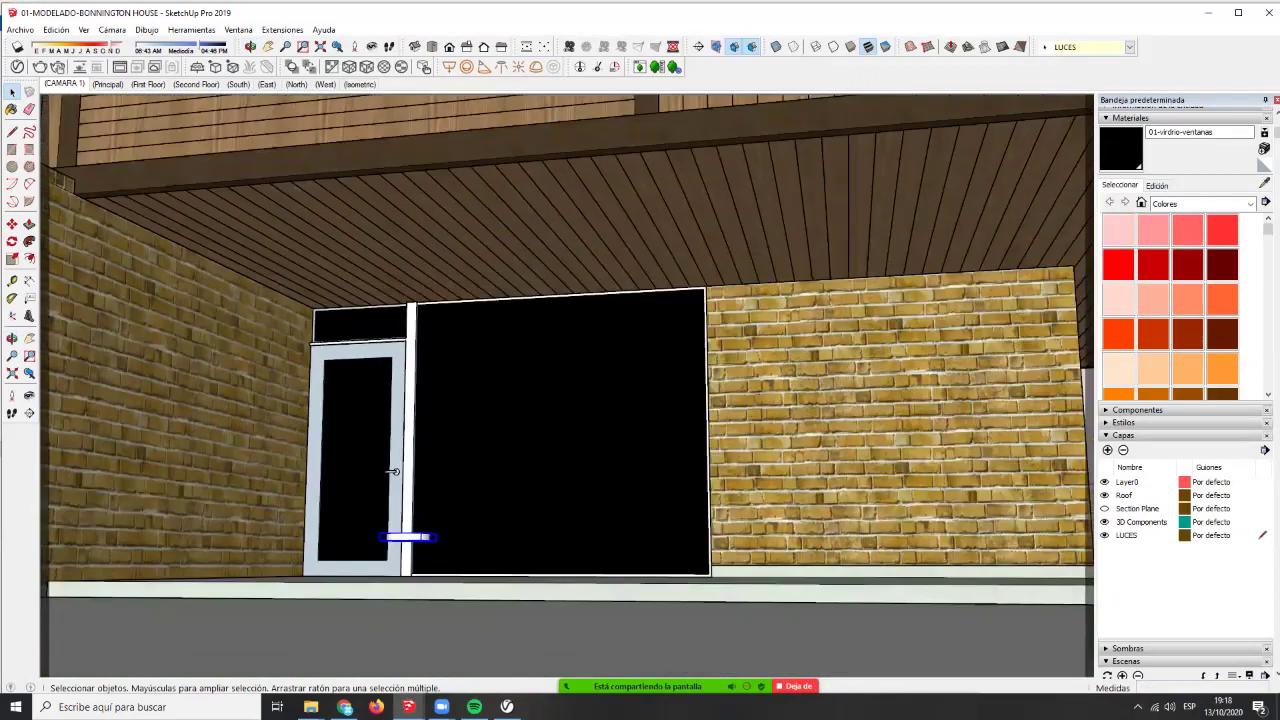
scroll(371, 420, "up", 5)
middle_click_drag(355, 382, 360, 491)
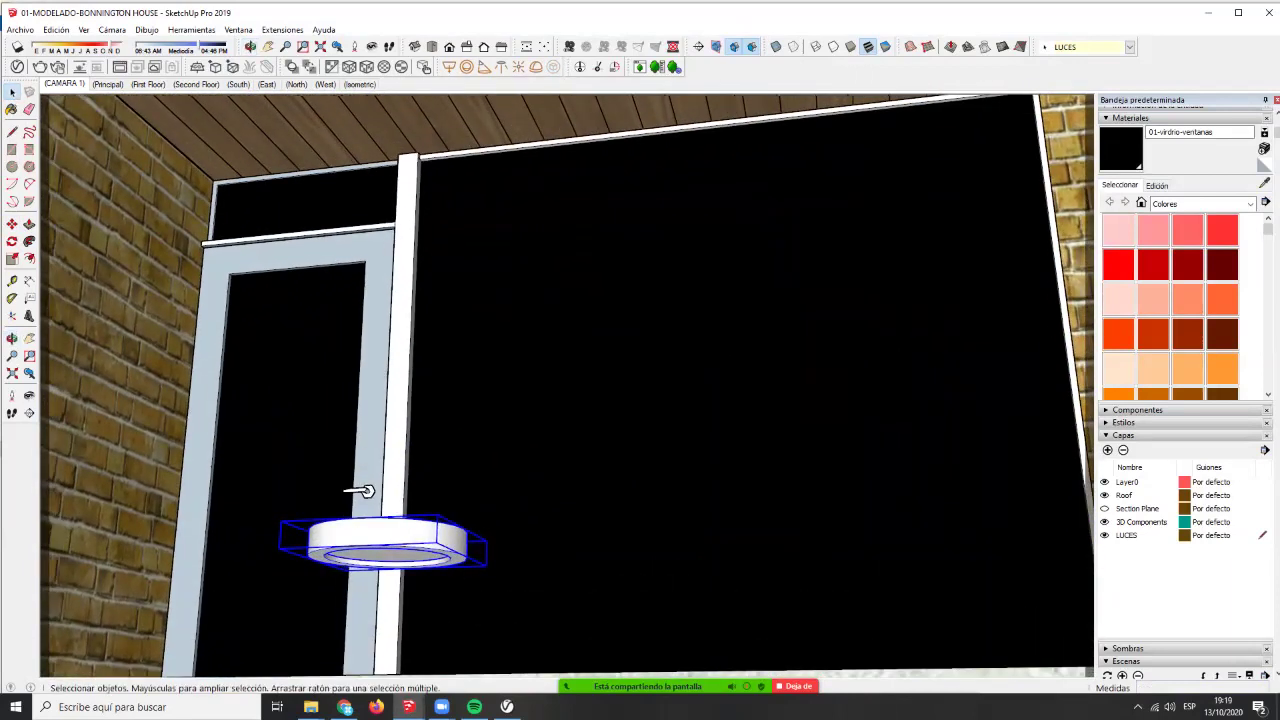
- Create a new Metallic material among the V-Ray scene materials
right_click(82, 83)
left_click(122, 139)
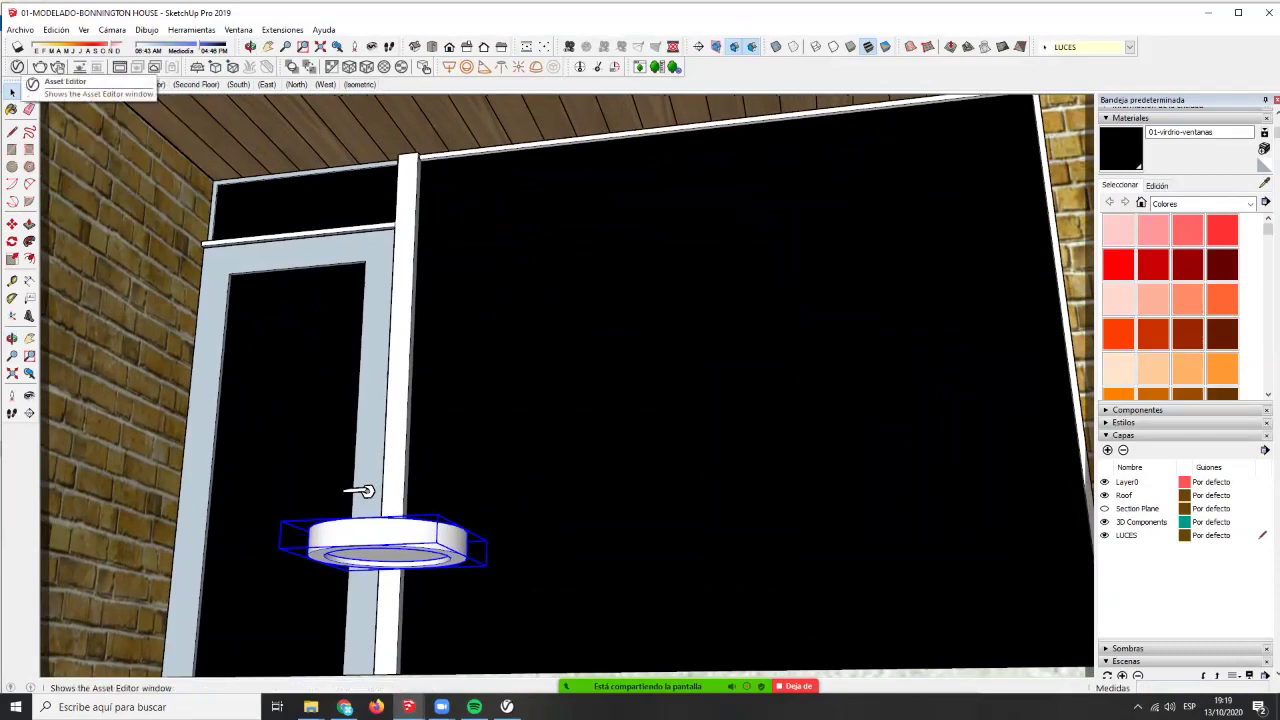
left_click(17, 66)
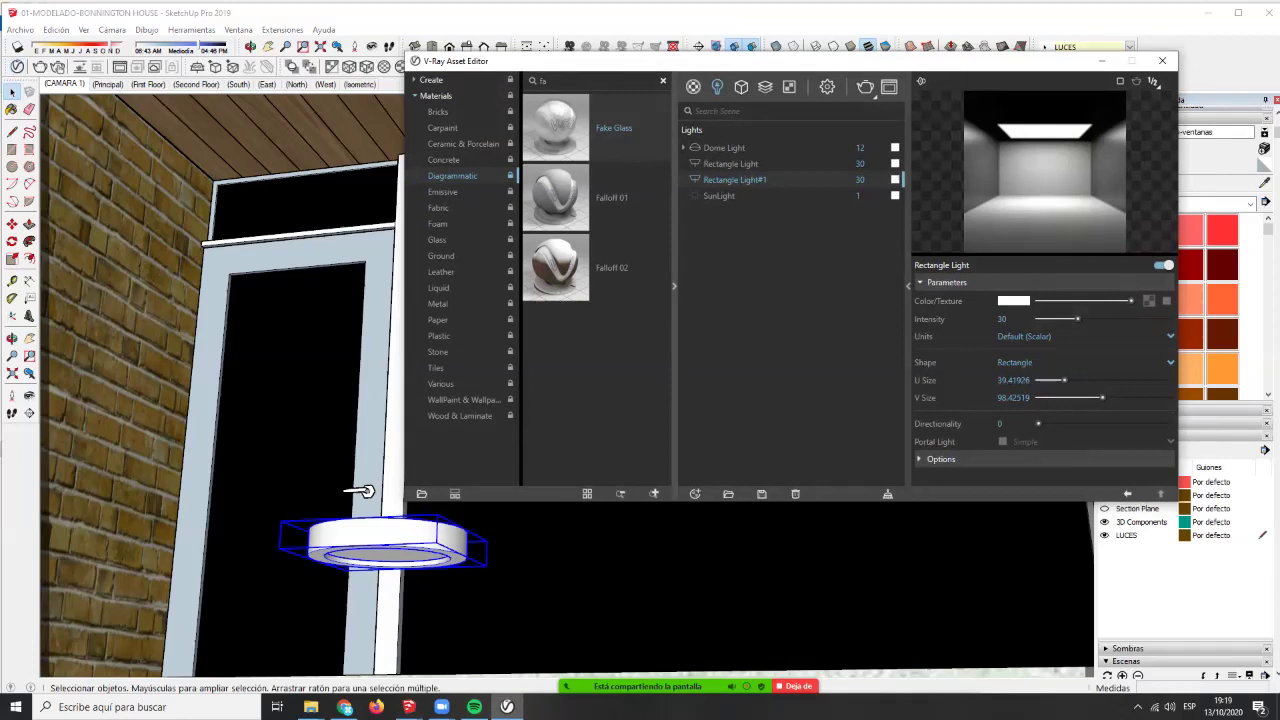
left_click(693, 87)
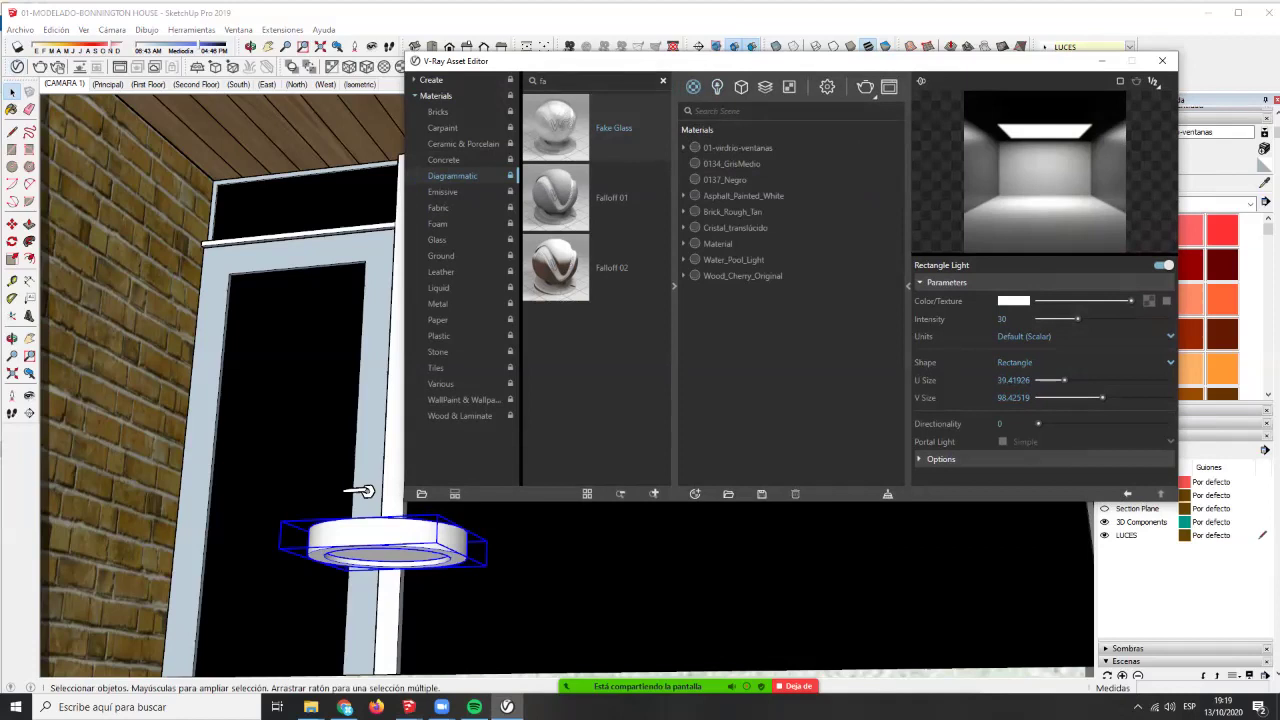
left_click(695, 494)
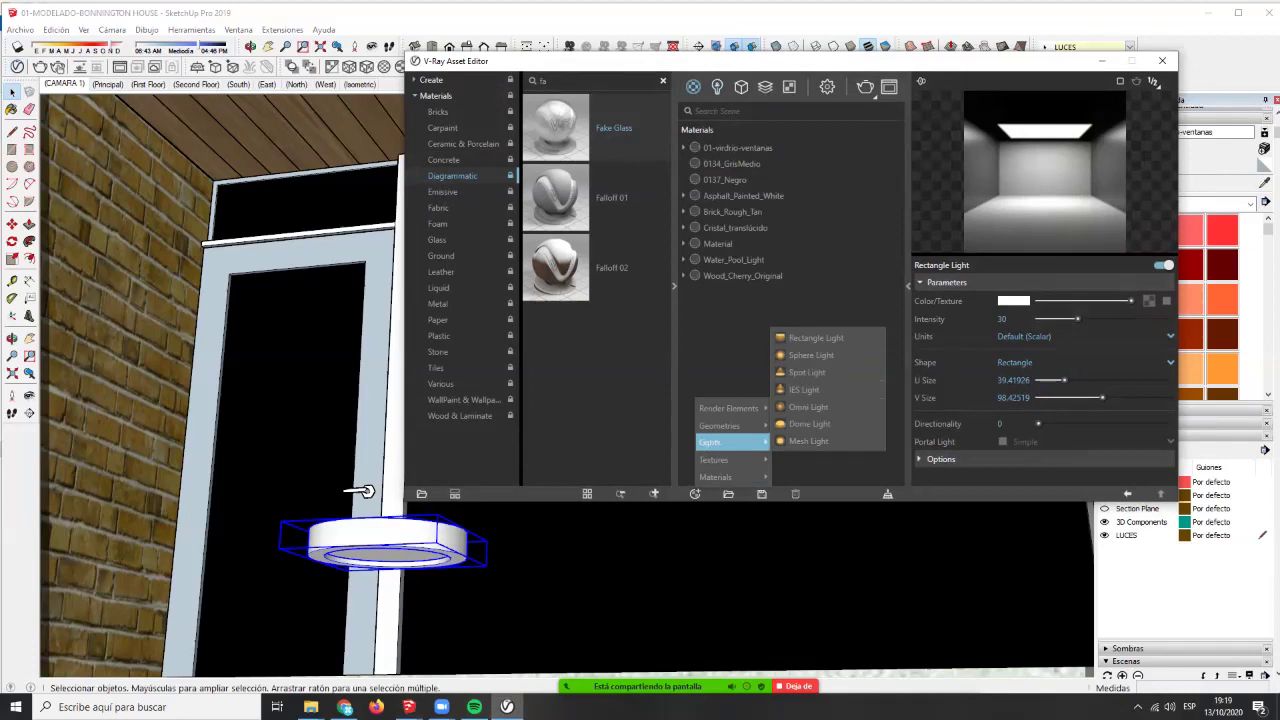
mouse_move(713, 459)
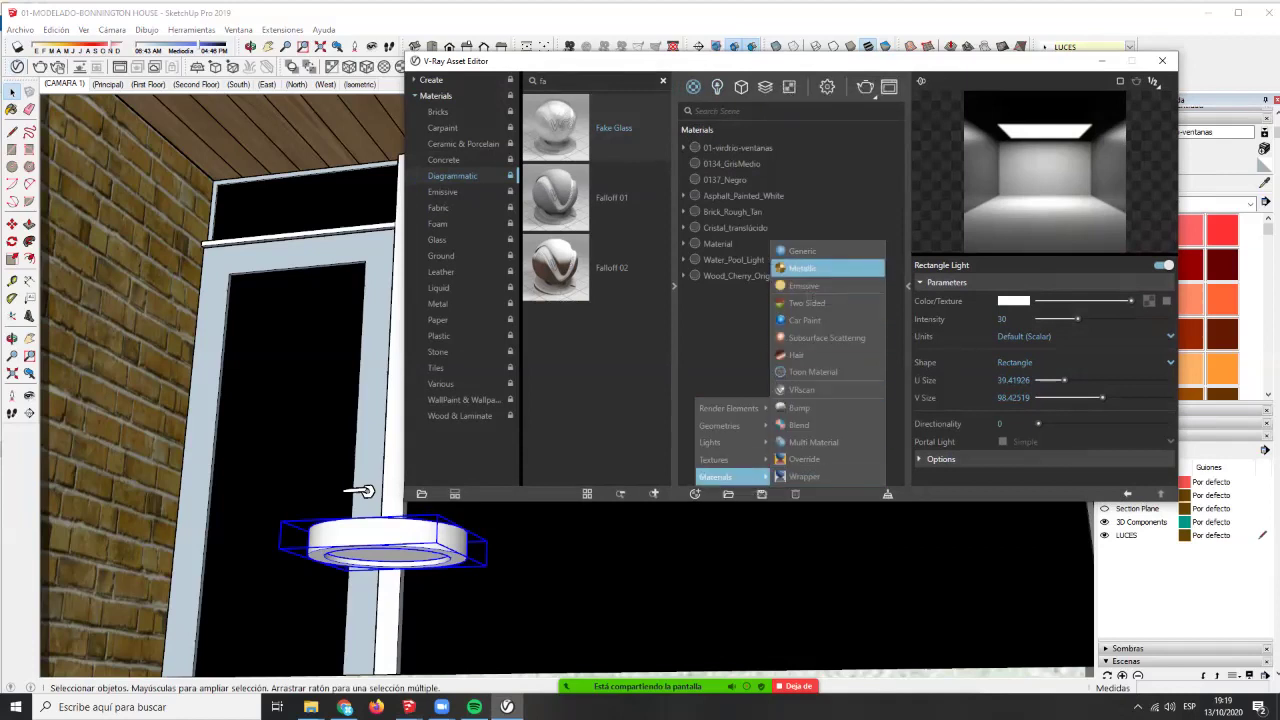
left_click(802, 268)
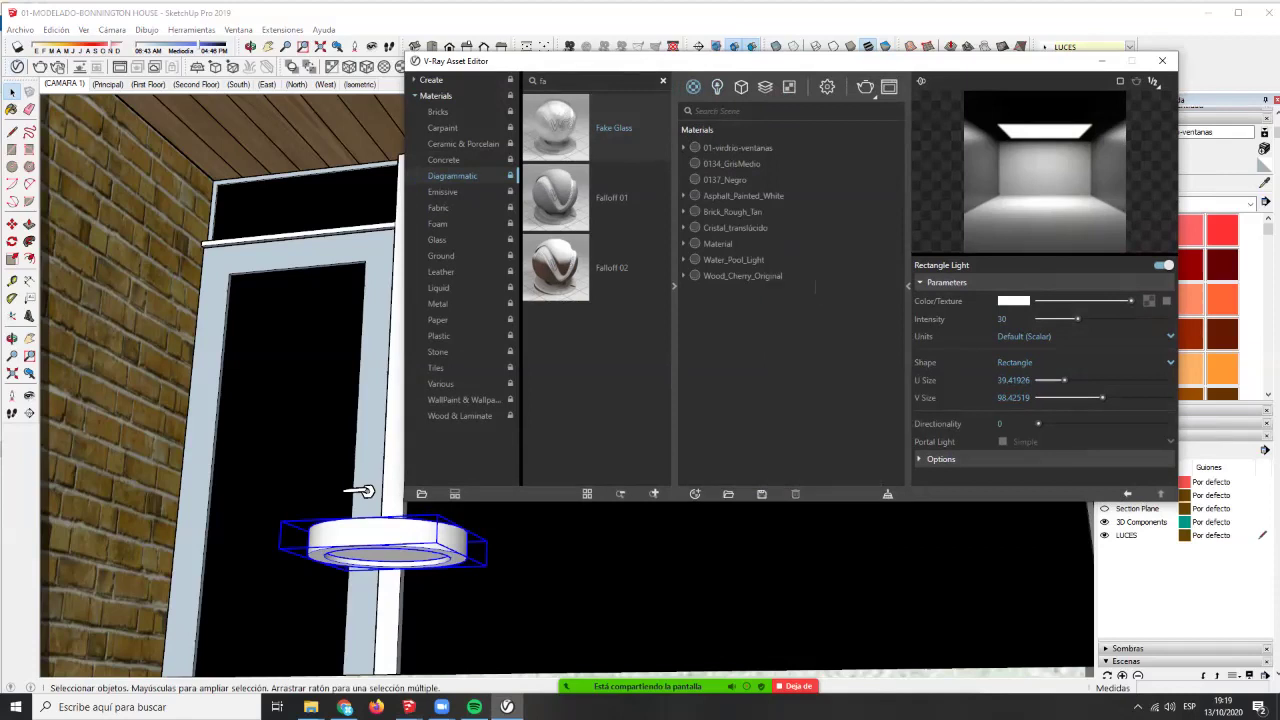
- Rename the new Metallic material as 02-aluminio-negro
right_click(724, 259)
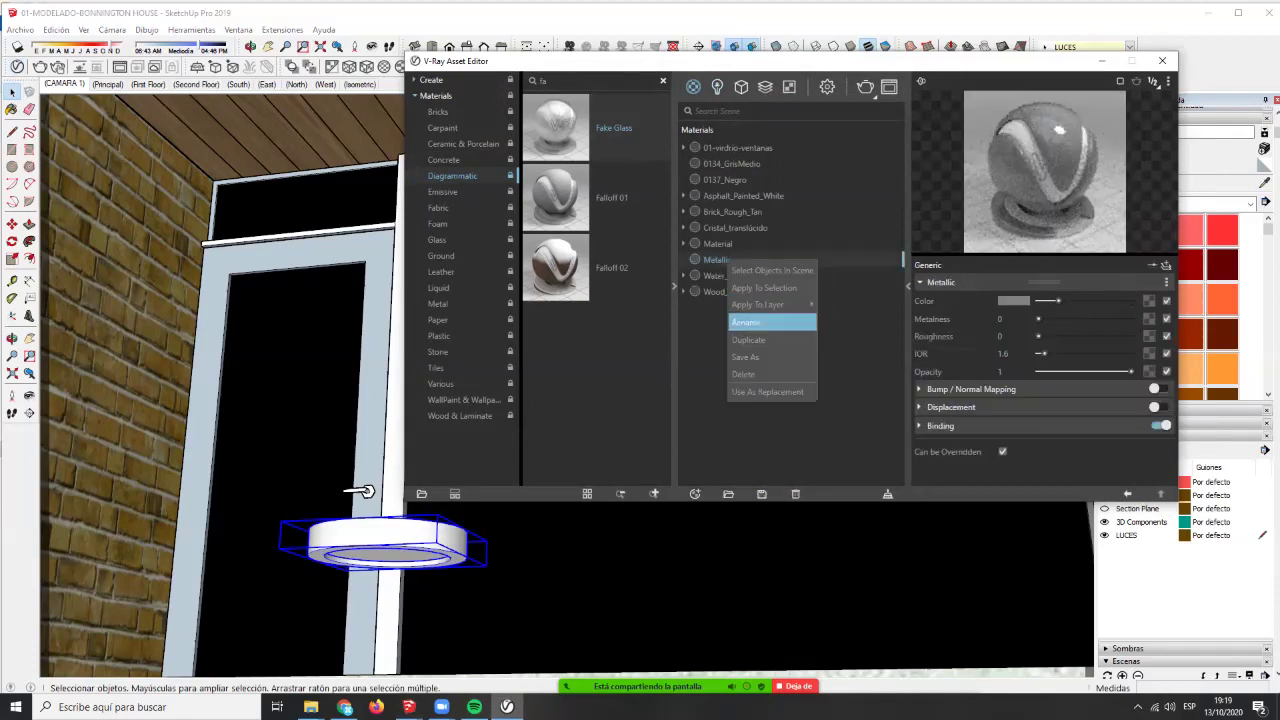
left_click(757, 321)
key("BackSpace")
key("BackSpace")
key("BackSpace")
key("BackSpace")
key("BackSpace")
key("BackSpace")
key("BackSpace")
key("BackSpace")
type("02-ALUM")
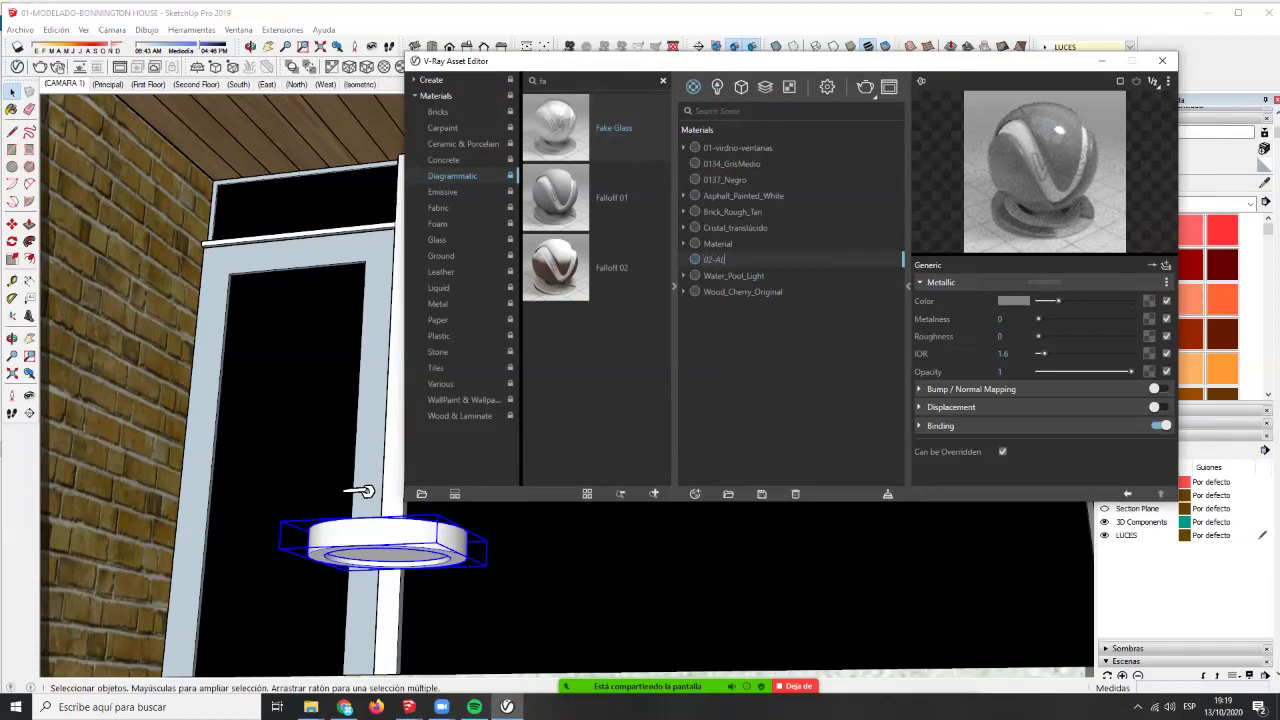
key("BackSpace")
key("BackSpace")
key("BackSpace")
type("luminio-negro")
key("Return")
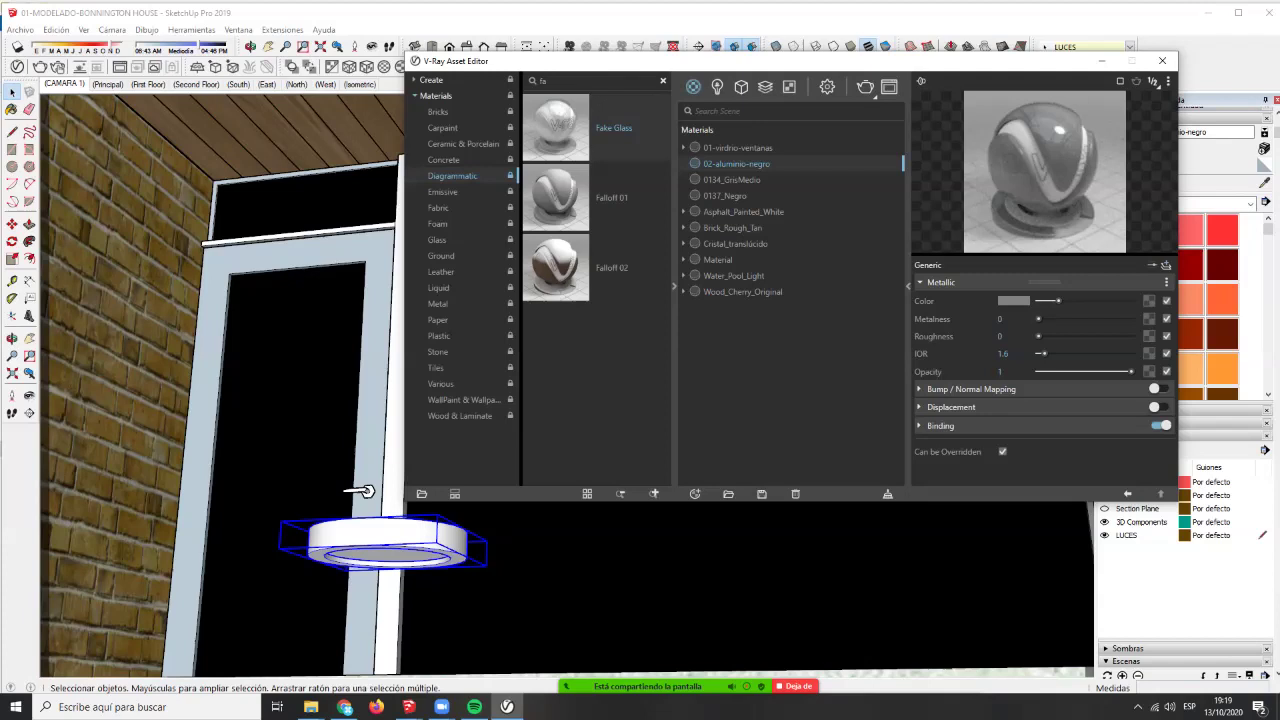
- Set the base colour of the 02-aluminio-negro material to black and adjust its preview
left_click_drag(1032, 63, 956, 55)
mouse_move(966, 247)
left_mouse_down()
mouse_move(966, 204)
mouse_move(966, 260)
left_mouse_up()
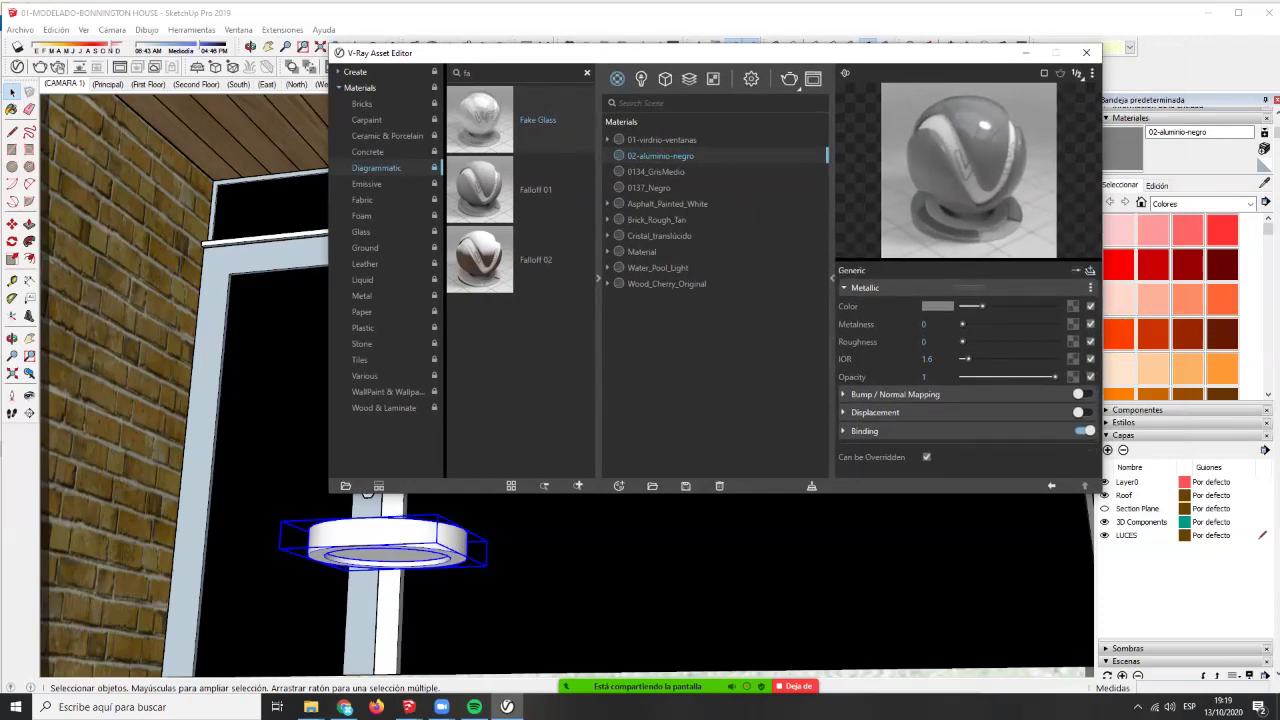
left_click(1044, 73)
mouse_move(982, 306)
left_mouse_down()
mouse_move(1012, 306)
mouse_move(961, 306)
left_mouse_up()
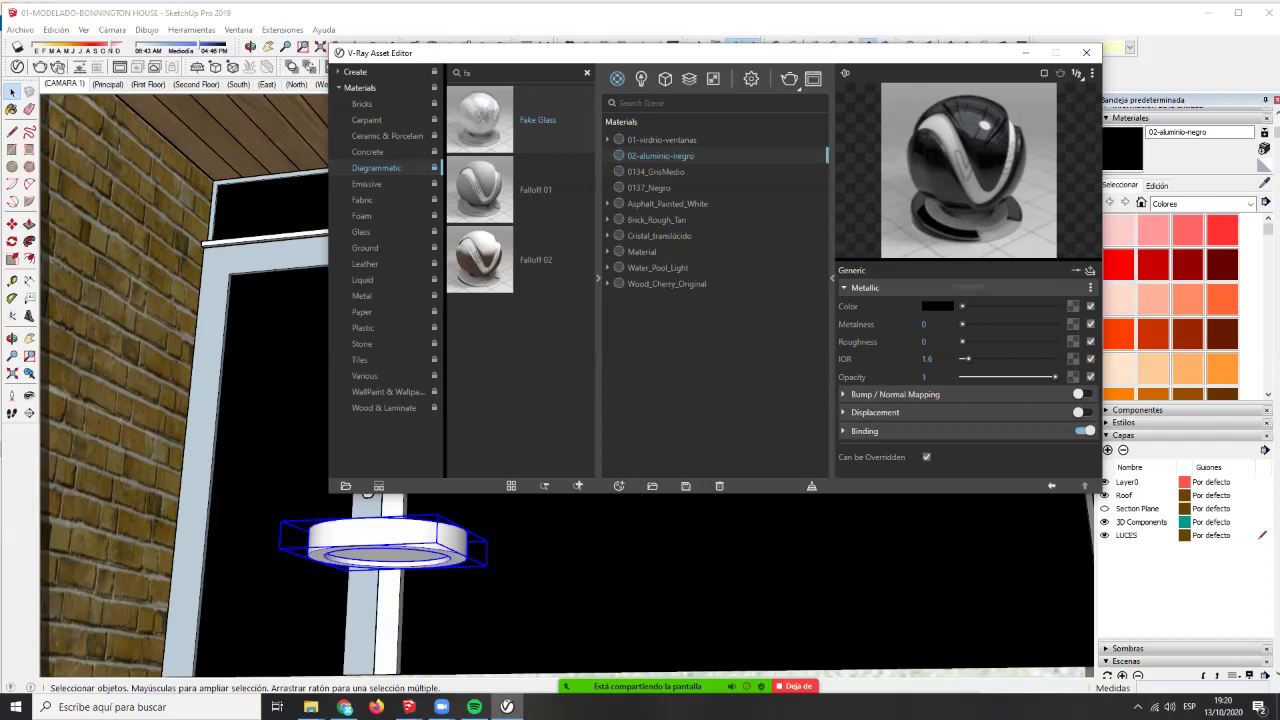
left_click(1076, 74)
left_click(1076, 93)
- Set the black aluminium material's metalness to 0.05 and its roughness to 0.3
left_click_drag(962, 324, 1004, 324)
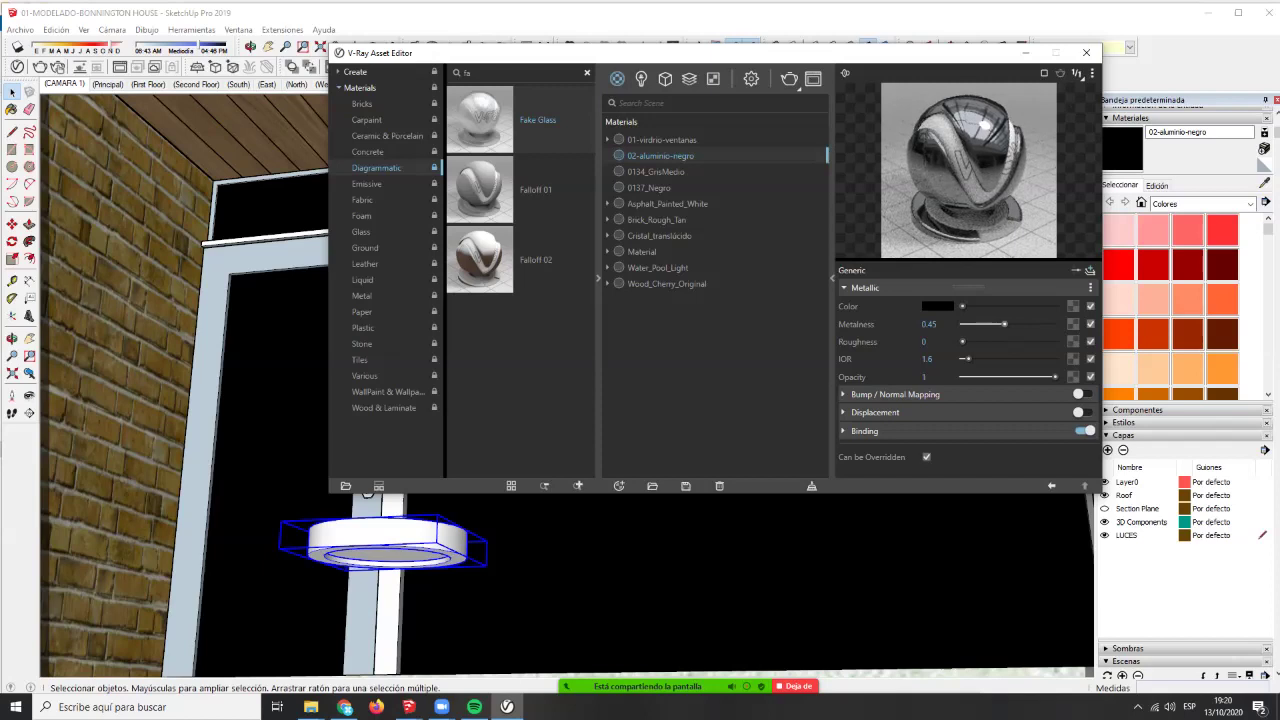
left_click_drag(1004, 324, 976, 324)
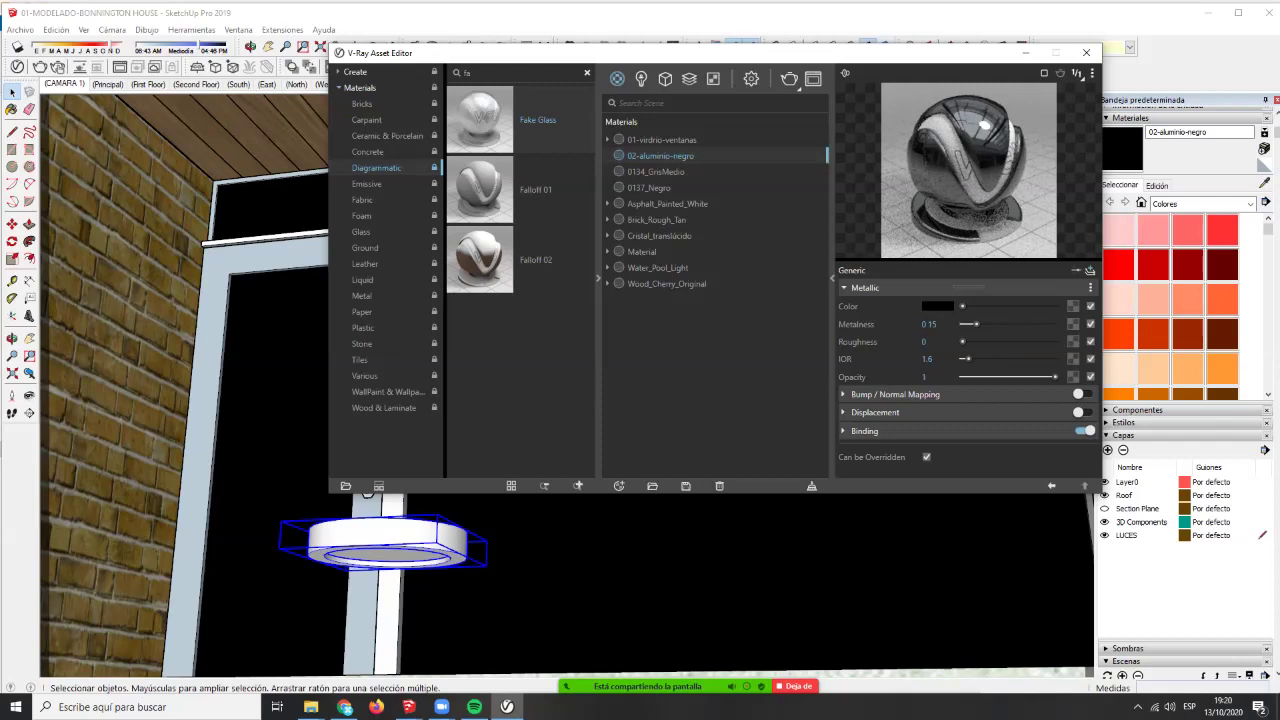
left_click_drag(976, 324, 1018, 341)
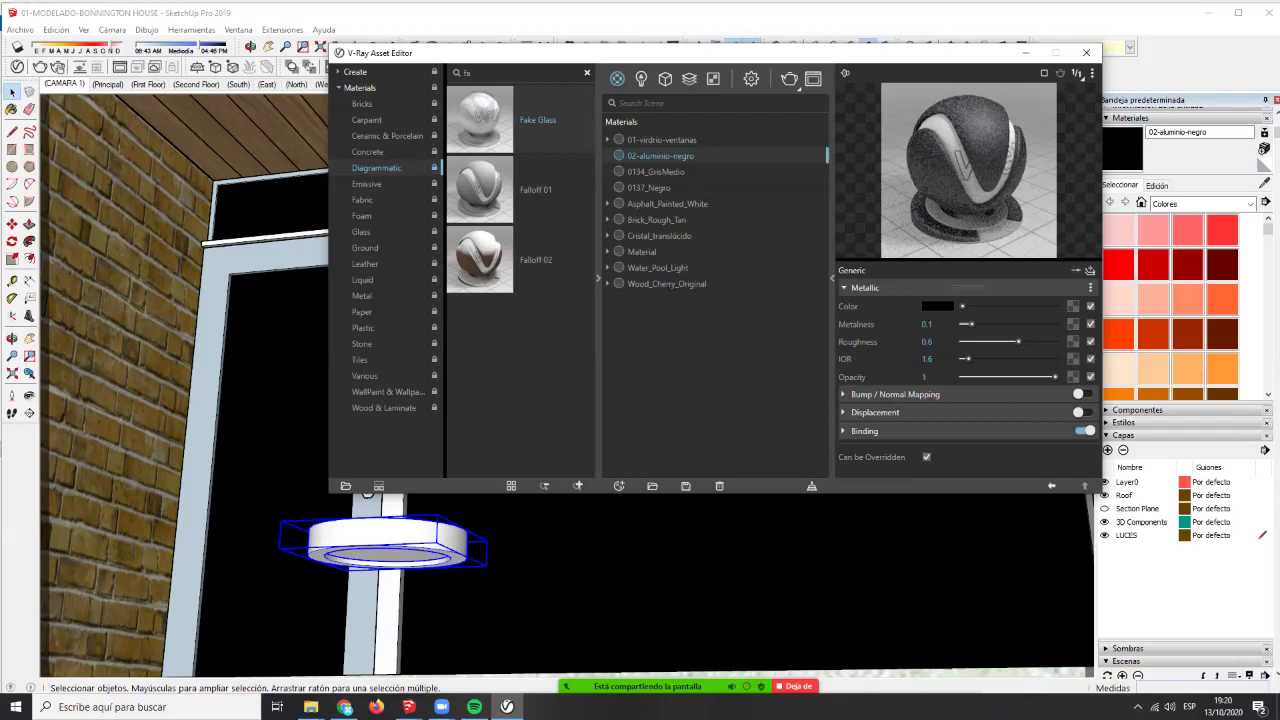
left_click_drag(1018, 341, 985, 341)
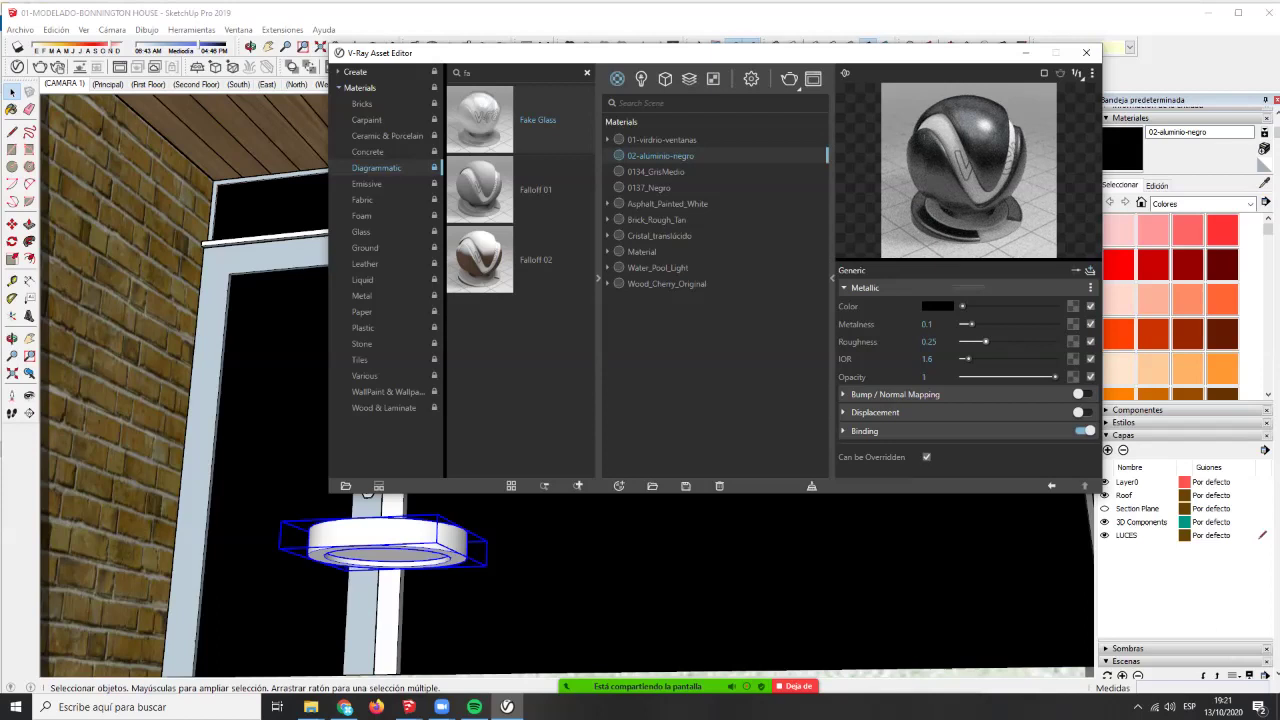
left_click_drag(985, 341, 990, 341)
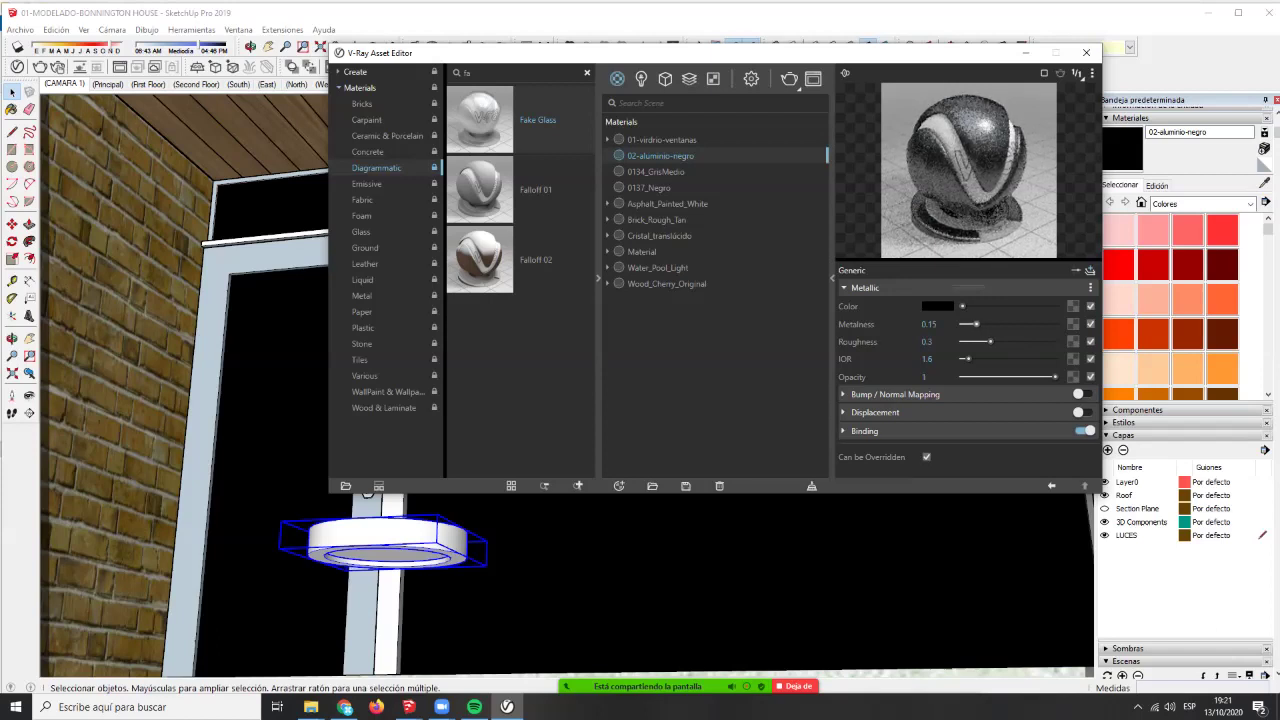
left_click_drag(971, 324, 965, 324)
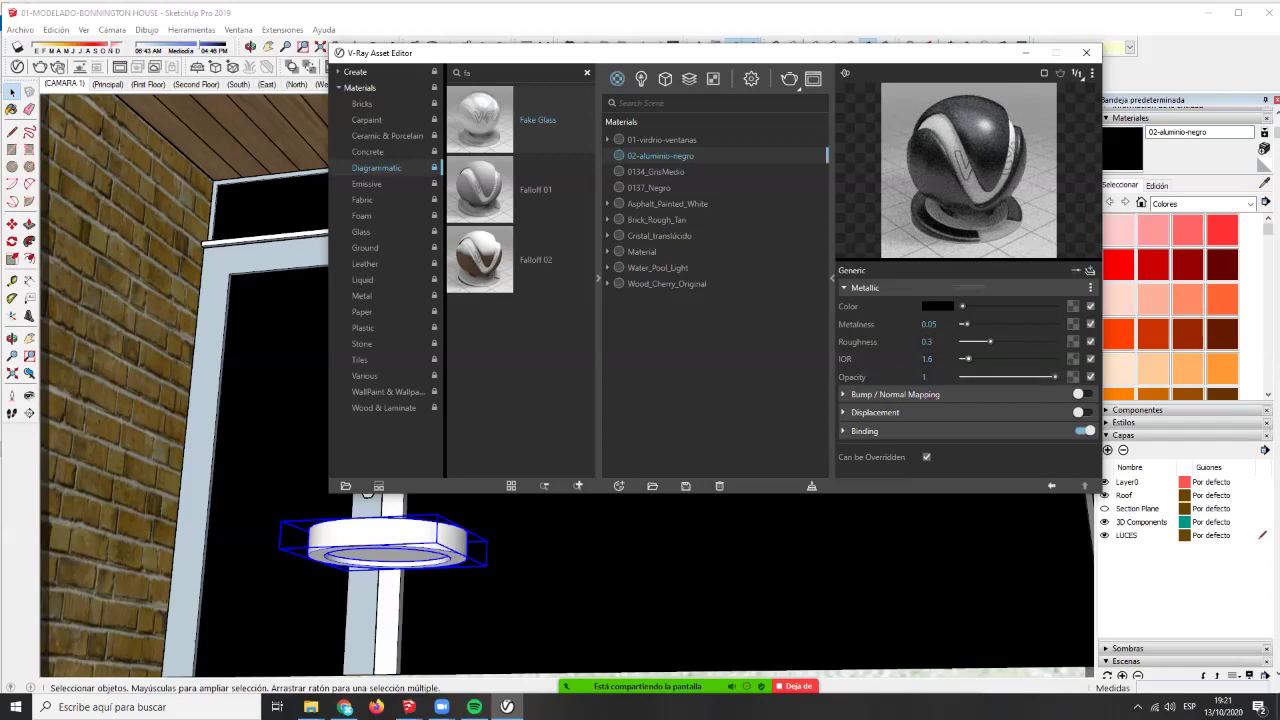
- Set the IOR of 02-aluminio-negro to 1.5 after trying 1.2 and 2, and reduce its roughness to 0.25
left_click_drag(968, 358, 965, 358)
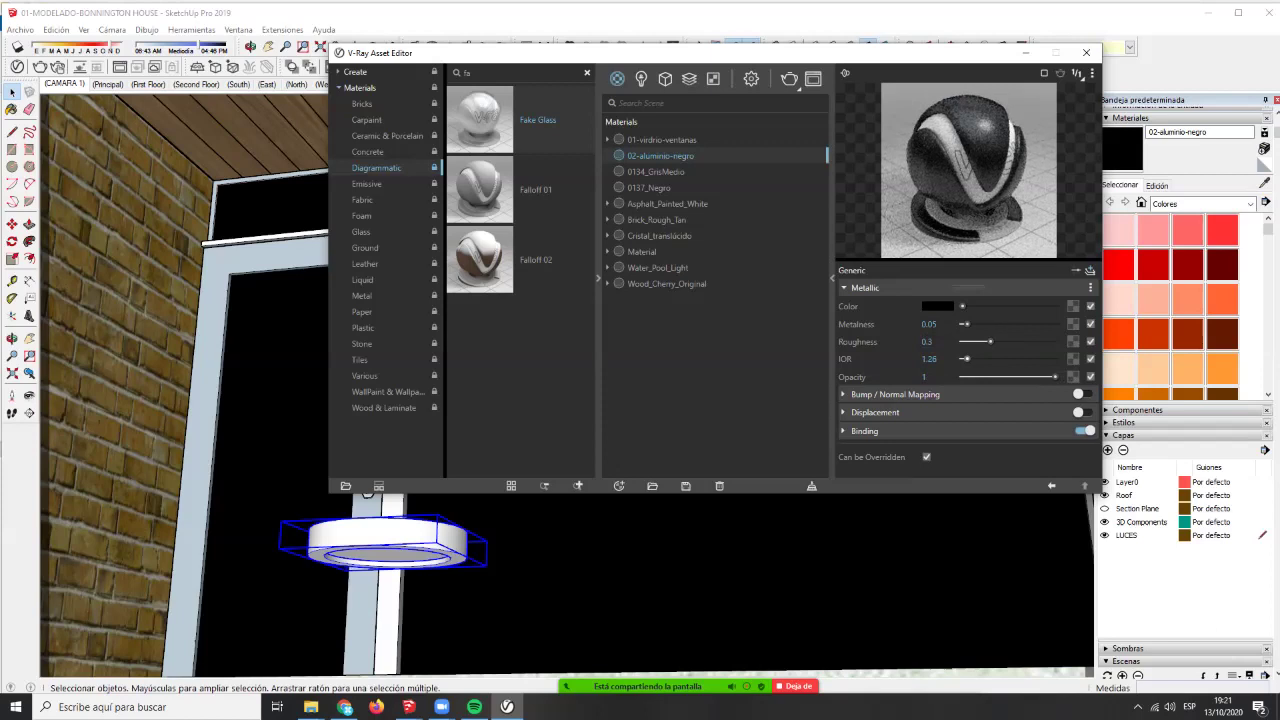
left_click_drag(964, 358, 965, 358)
left_click_drag(938, 359, 926, 359)
type("1.2")
key("Return")
type("2")
key("Return")
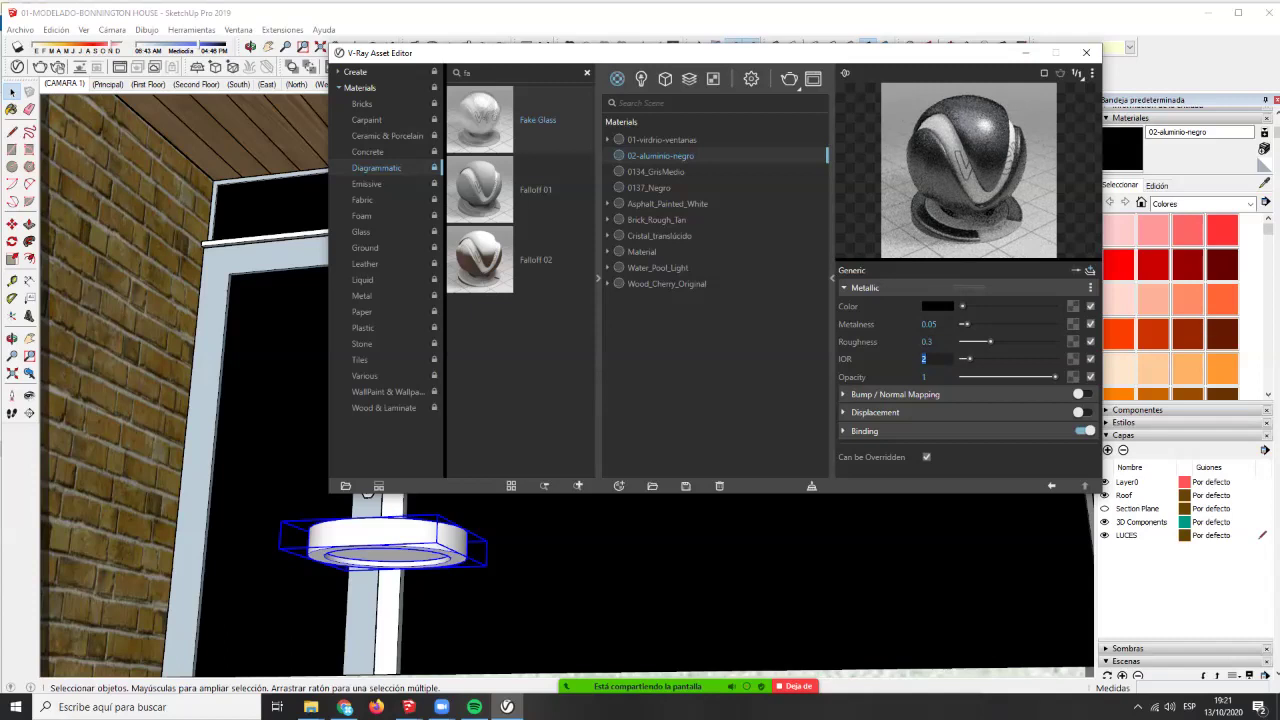
type("1.5")
key("Return")
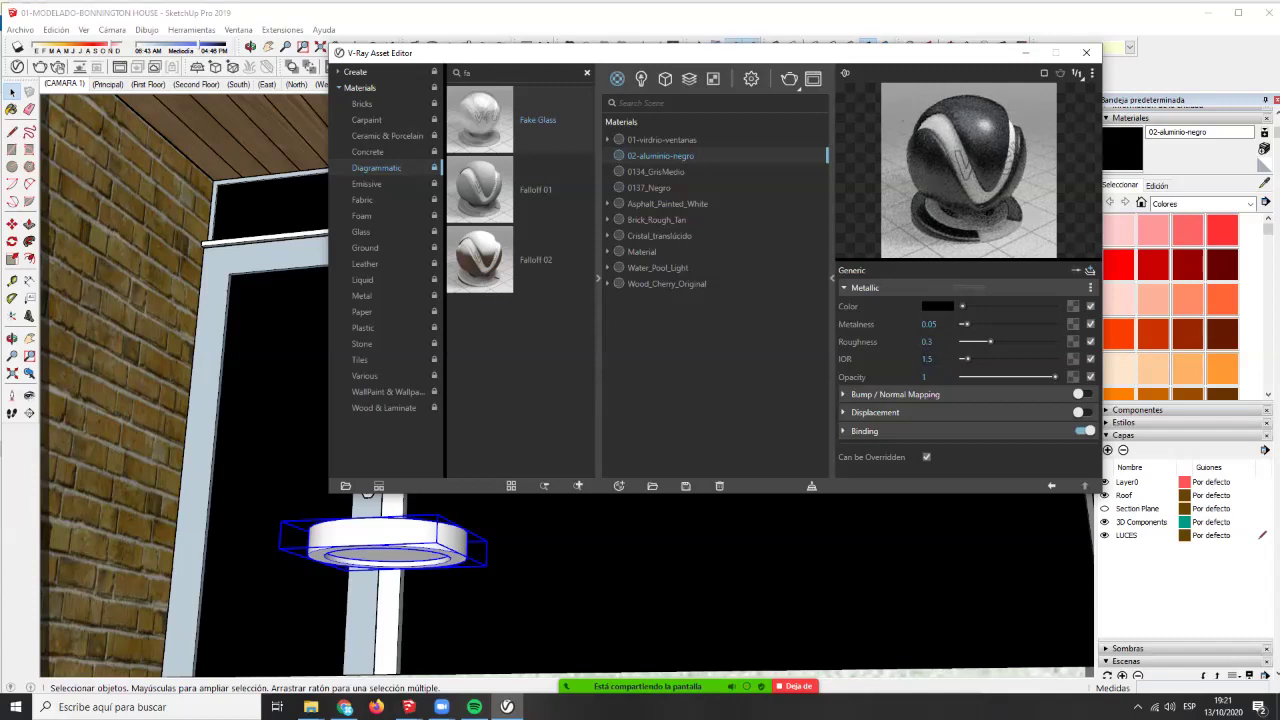
left_click_drag(990, 342, 985, 342)
- Apply the 02-aluminio-negro material to all the ring geometry inside the light fixture group
left_click(12, 91)
left_click(388, 533)
double_click(388, 533)
left_click(388, 533)
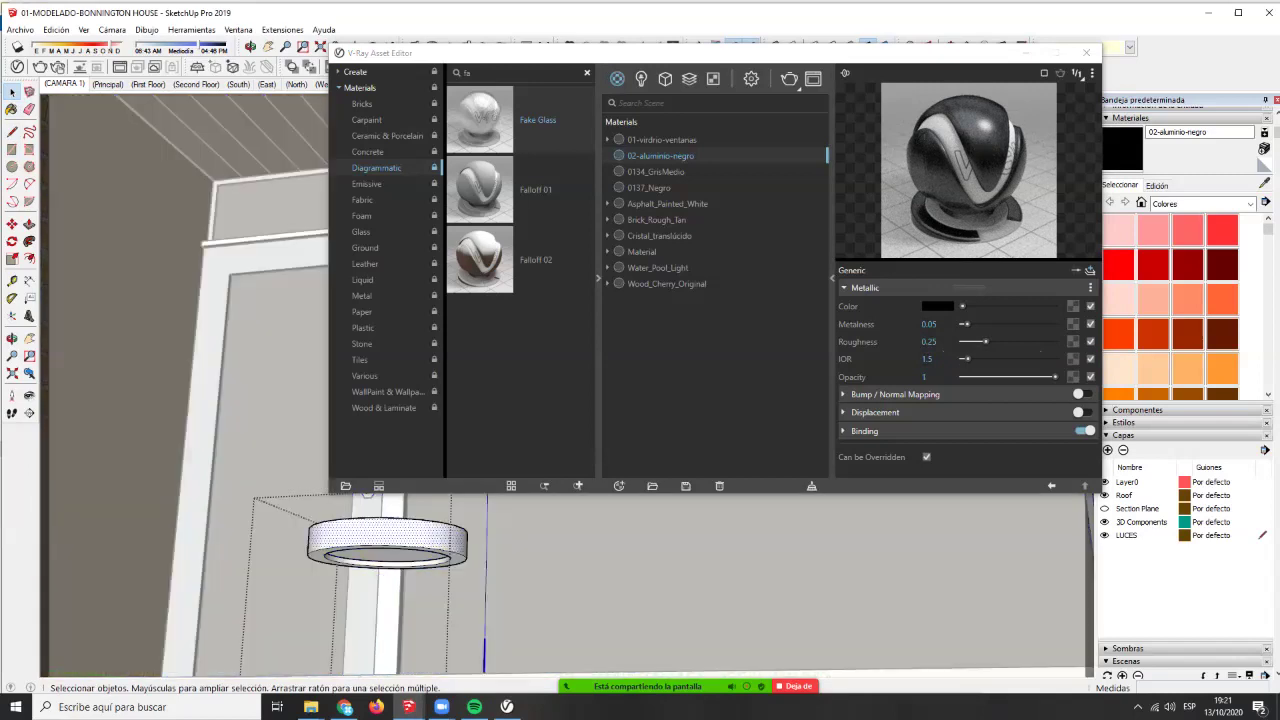
key("Escape")
double_click(388, 540)
left_click(388, 555)
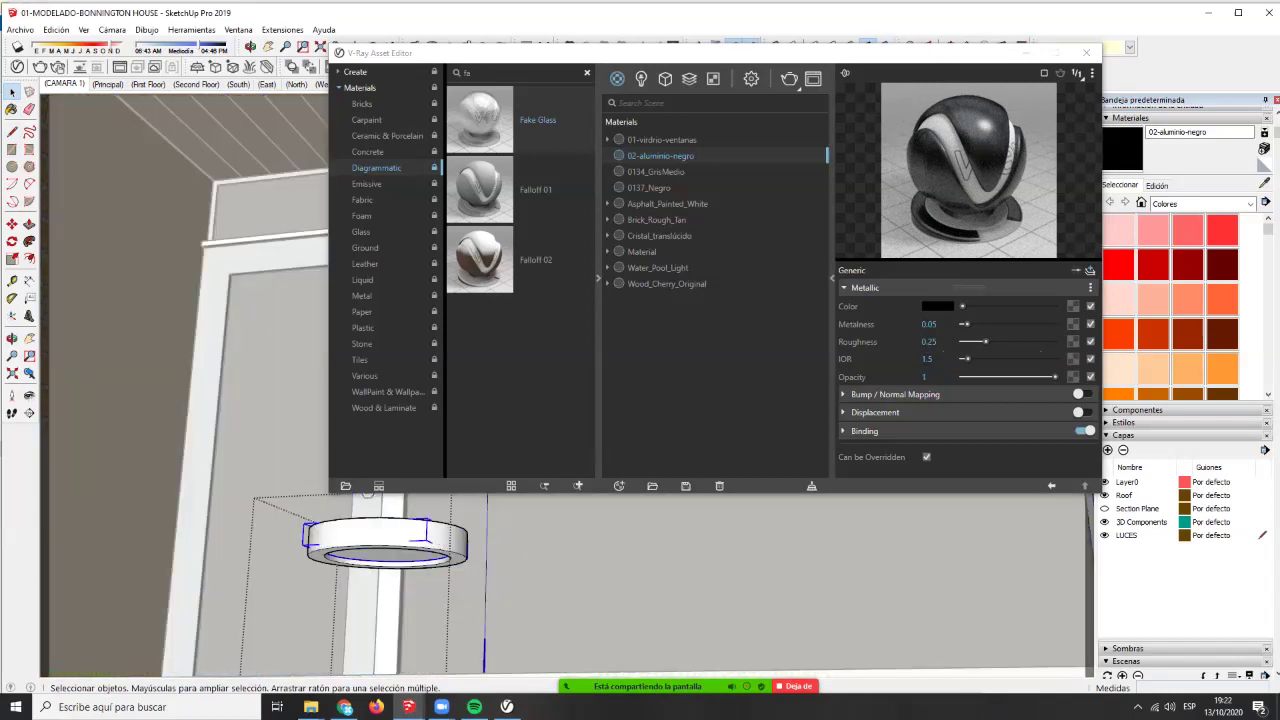
left_click(388, 535)
triple_click(388, 535)
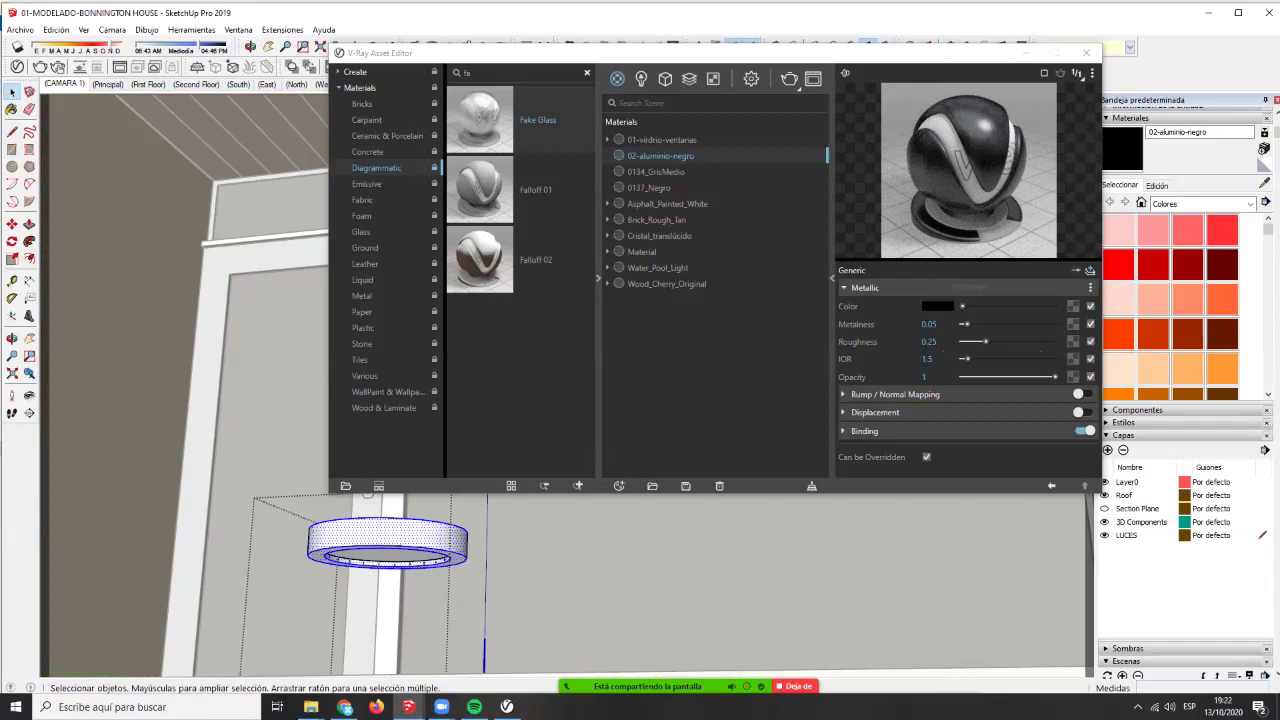
key("ctrl+a")
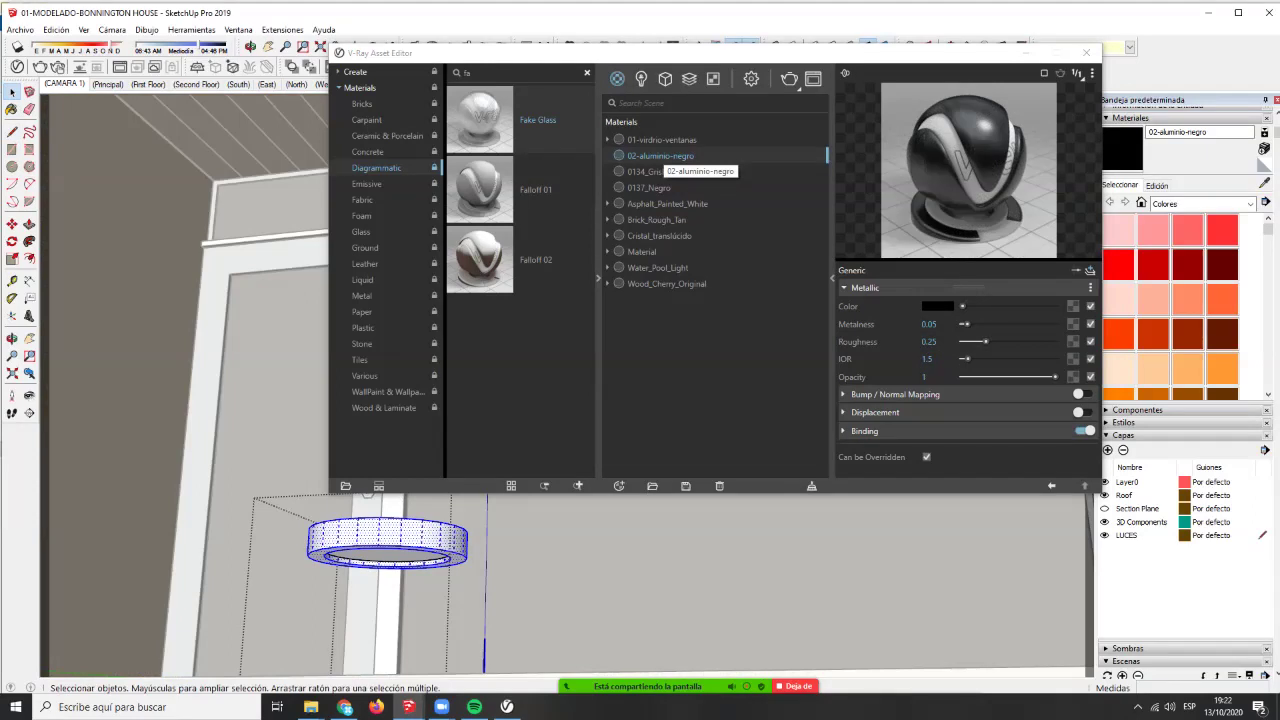
right_click(661, 153)
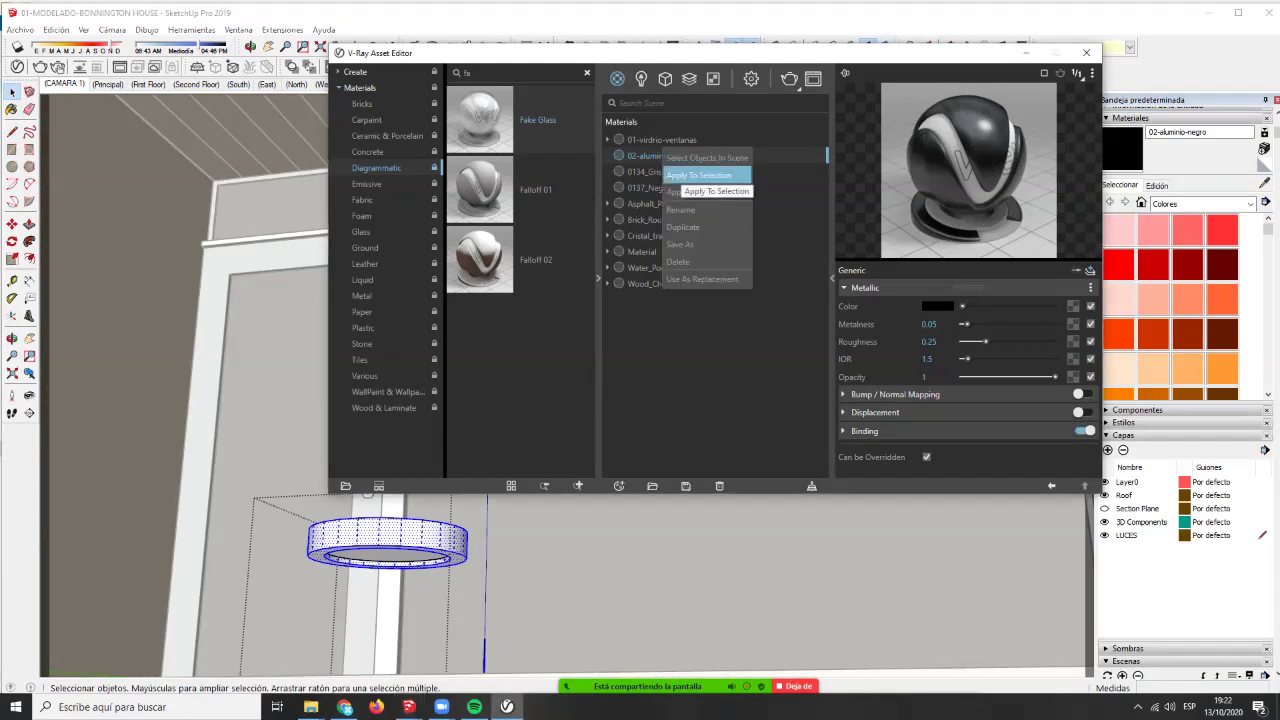
left_click(699, 175)
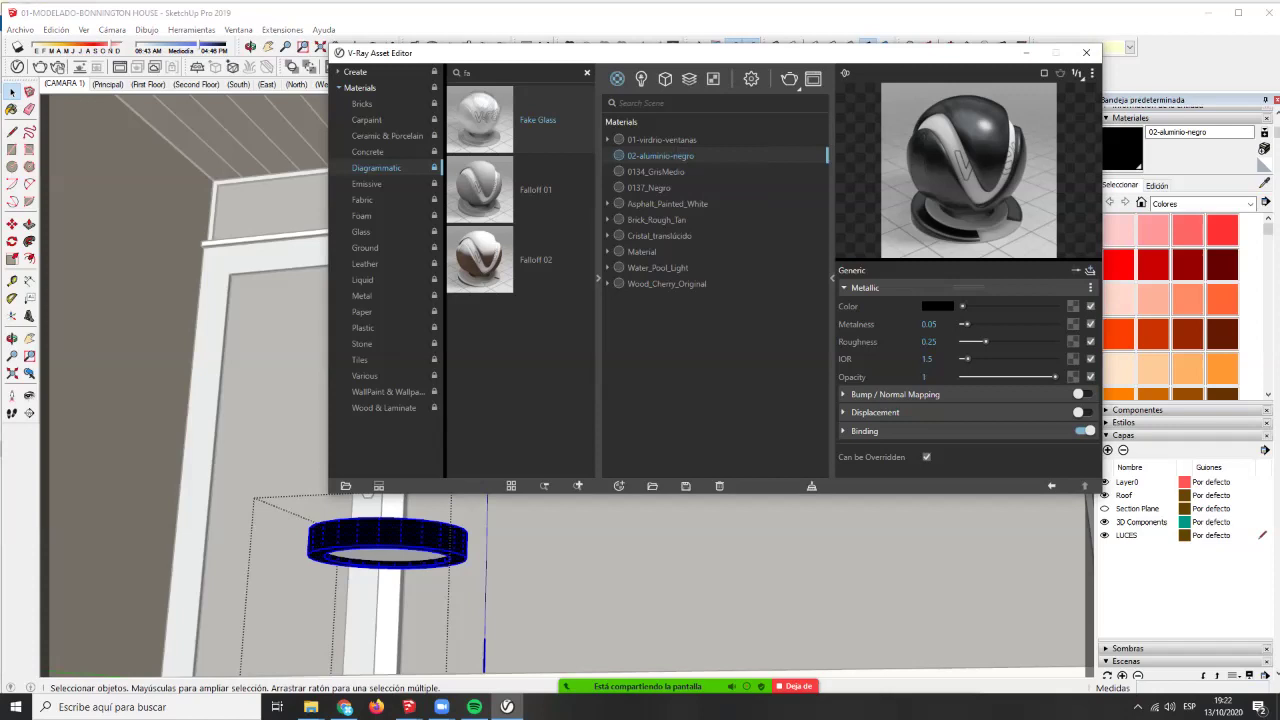
left_click(564, 578)
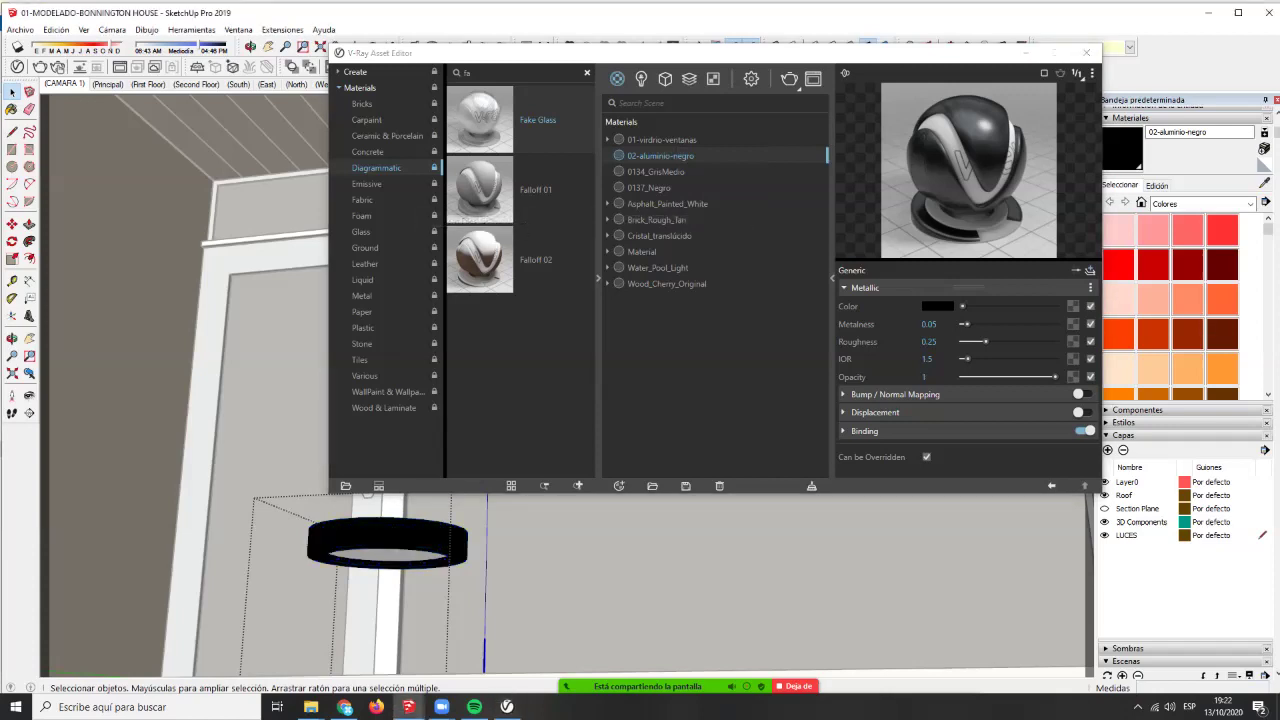
- Apply the emissive LED 5500k material from the V-Ray library to the disc inside the fixture's ring
left_click(367, 184)
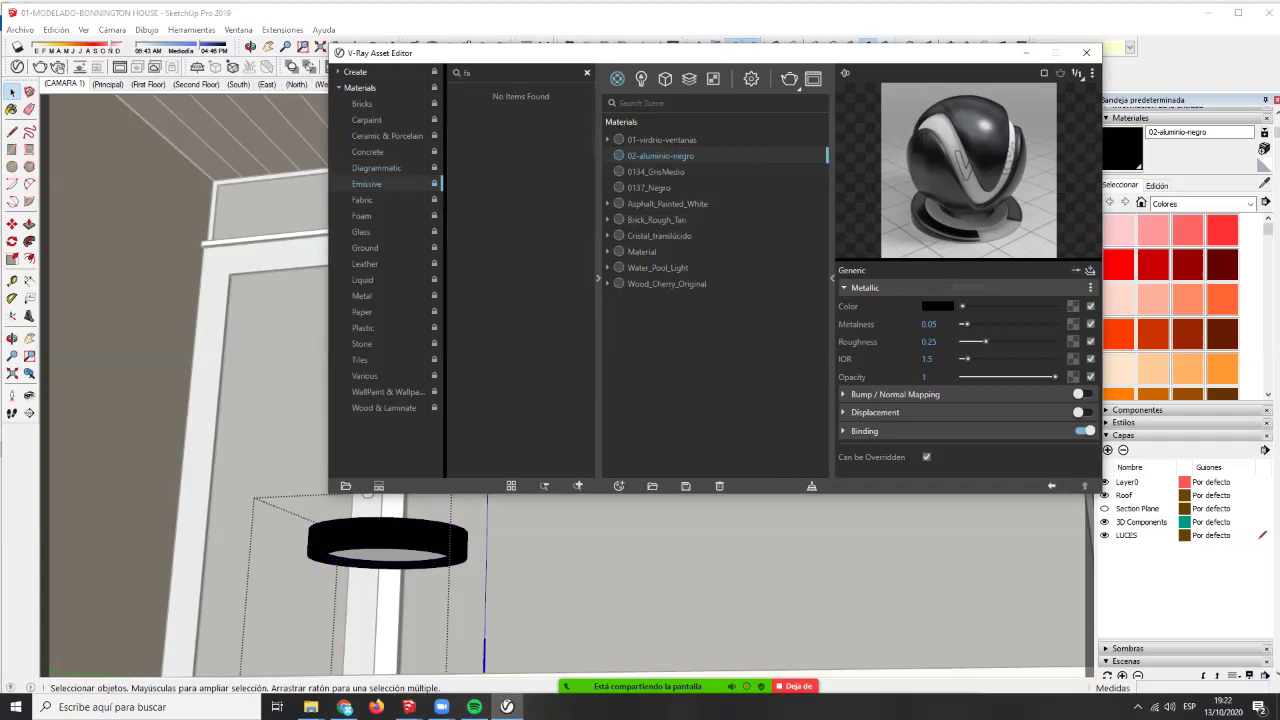
left_click(587, 73)
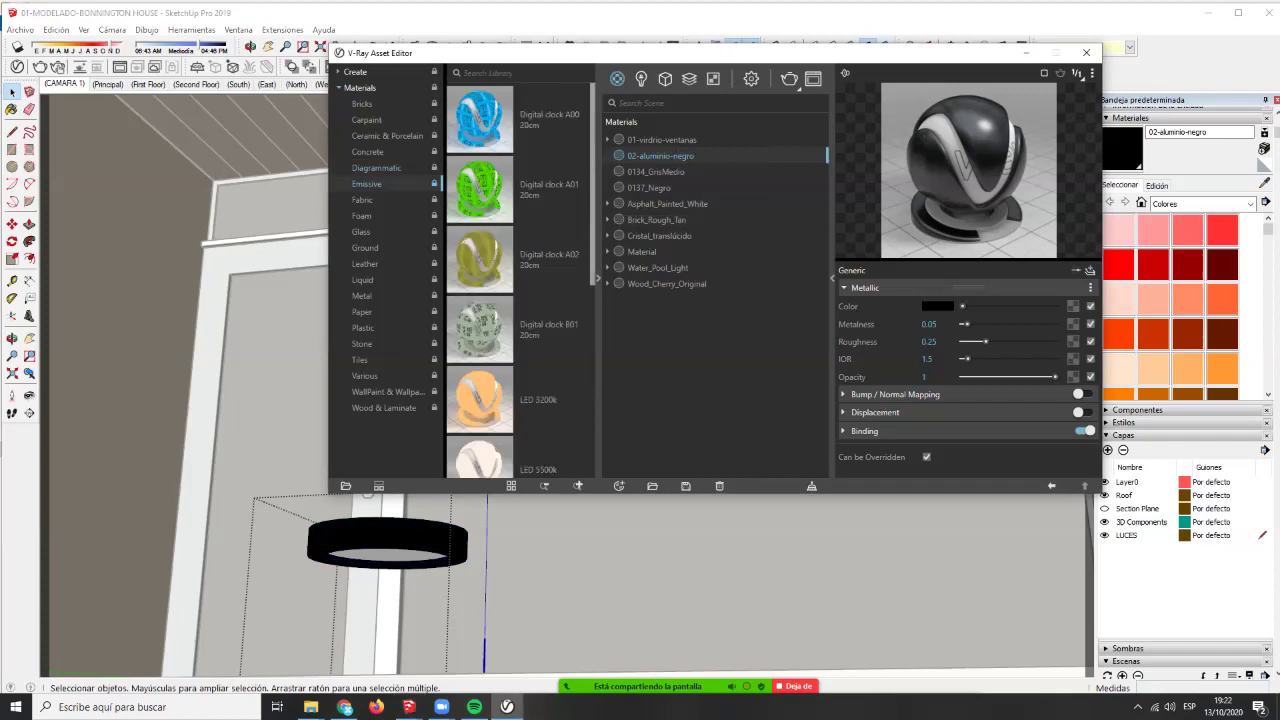
scroll(520, 280, "down", 6)
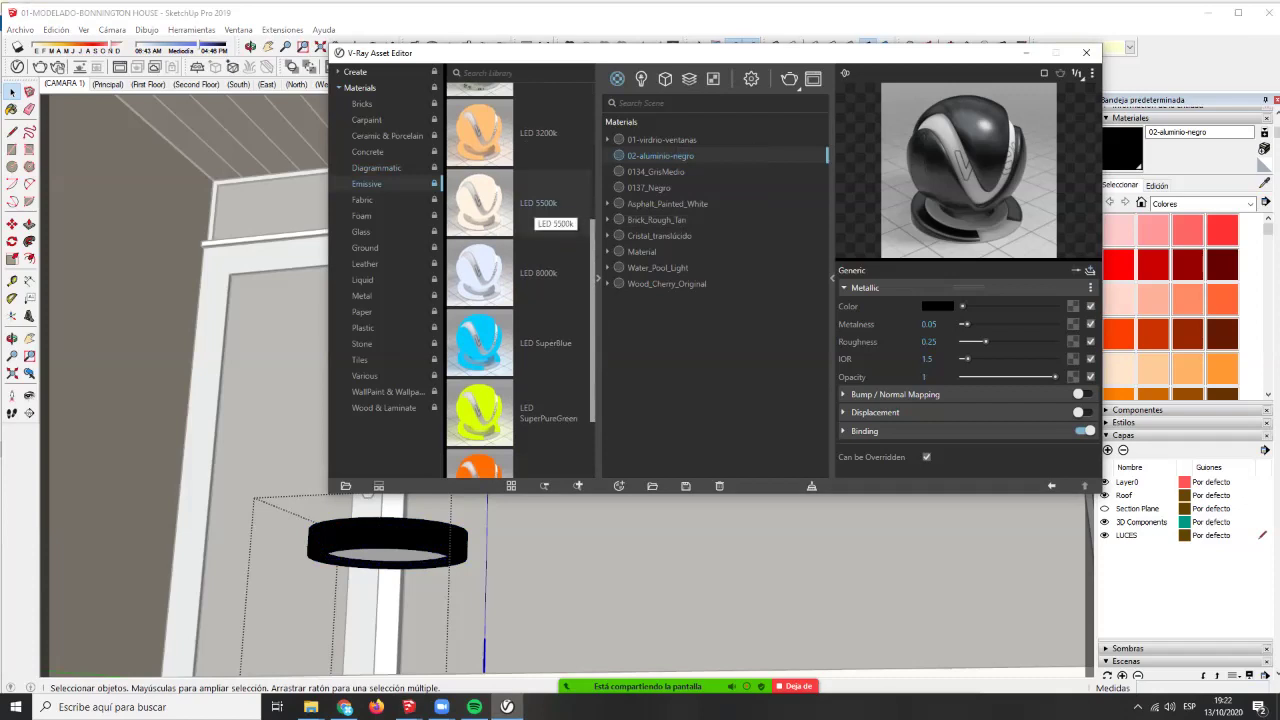
left_click(390, 555)
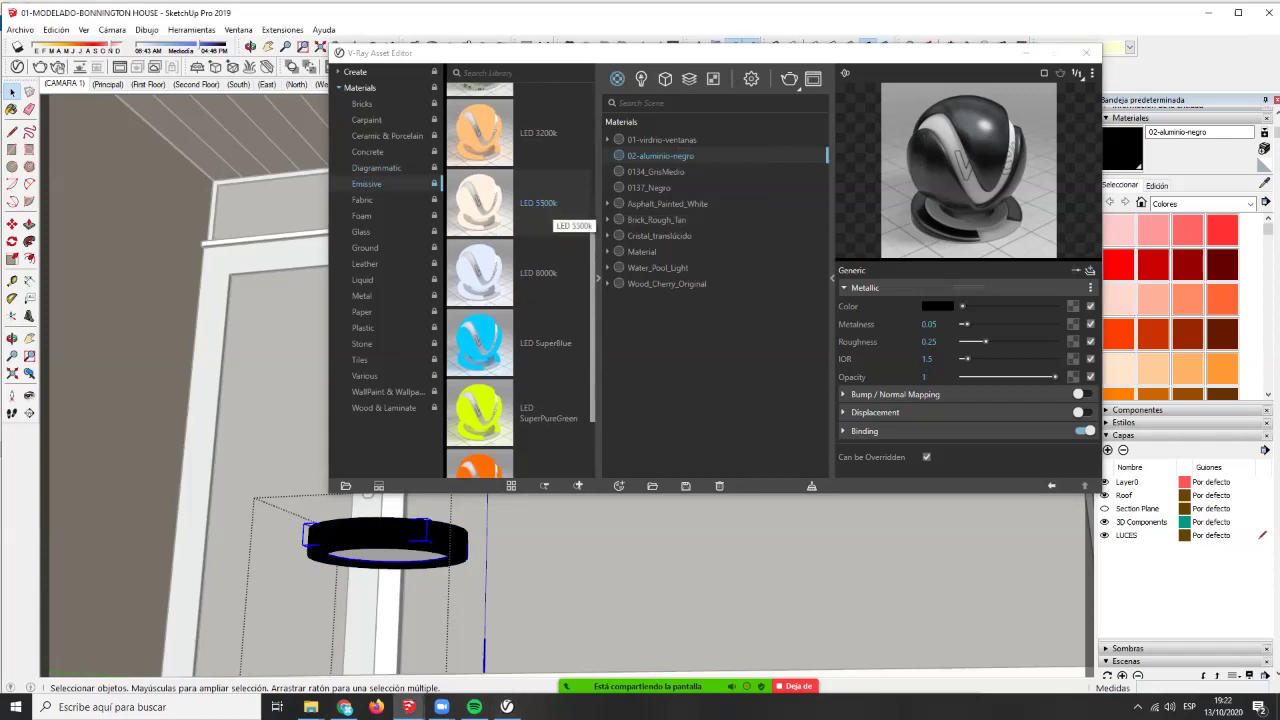
right_click(549, 187)
left_click(583, 210)
left_click(648, 251)
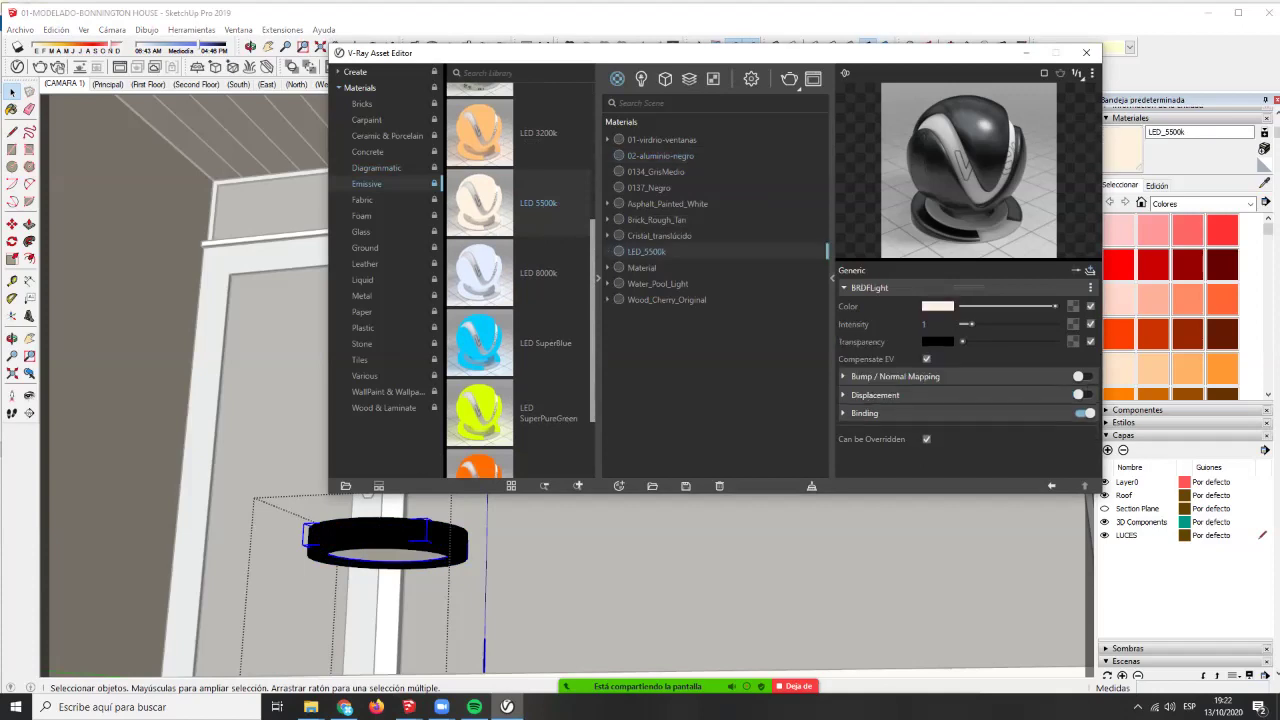
- Rename the LED material as 03-LED_5500k, close the fixture group and put the asset editor away
right_click(650, 251)
left_click(680, 313)
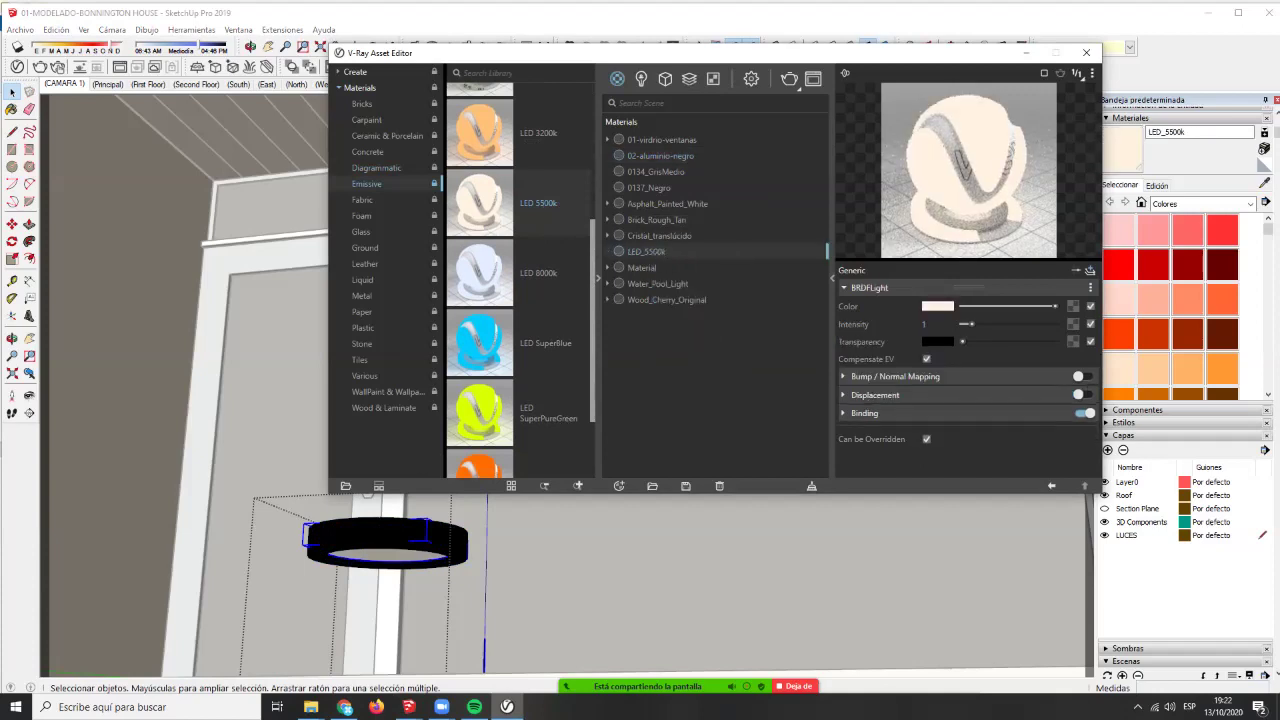
type("02-")
key("BackSpace")
key("BackSpace")
type("-")
key("Return")
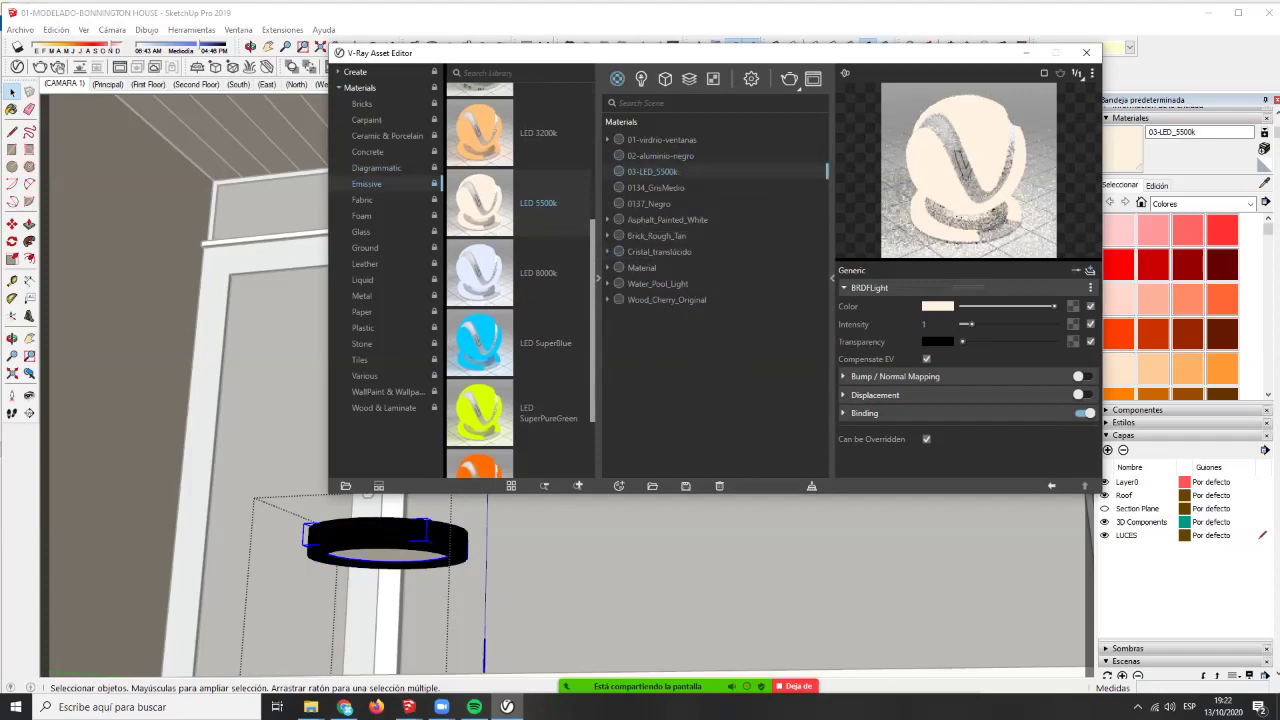
left_click(661, 156)
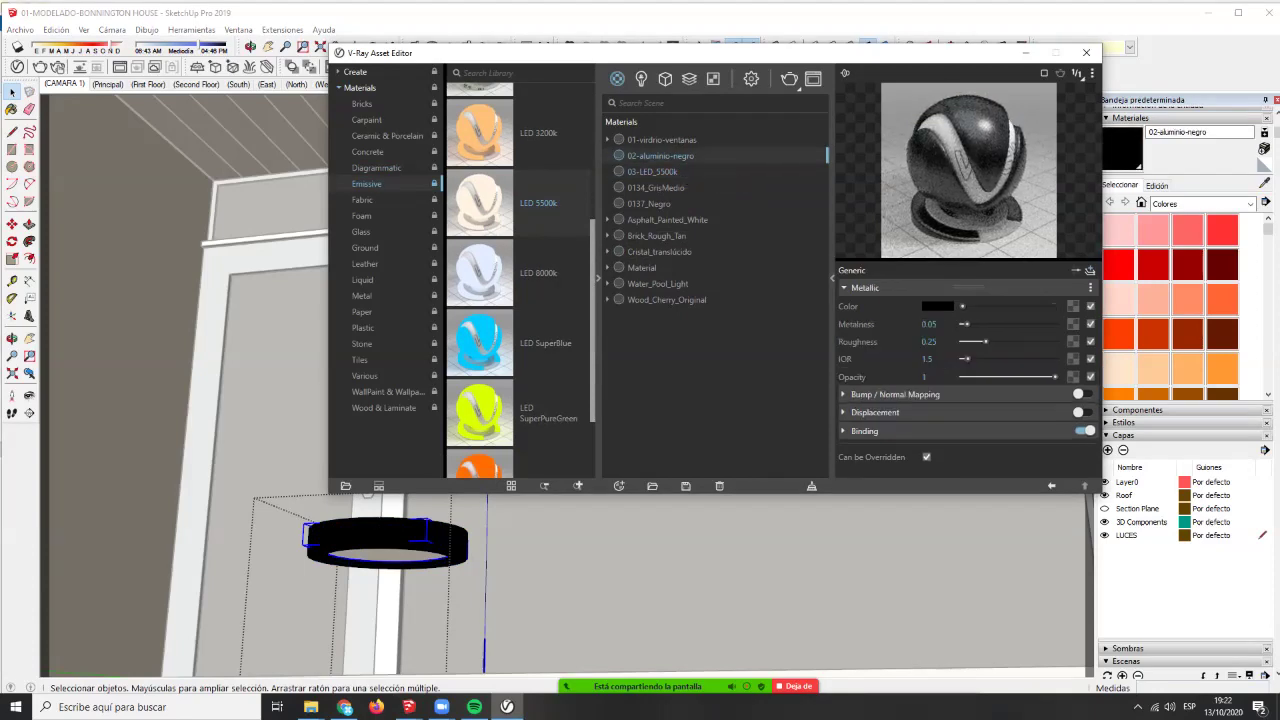
left_click(653, 172)
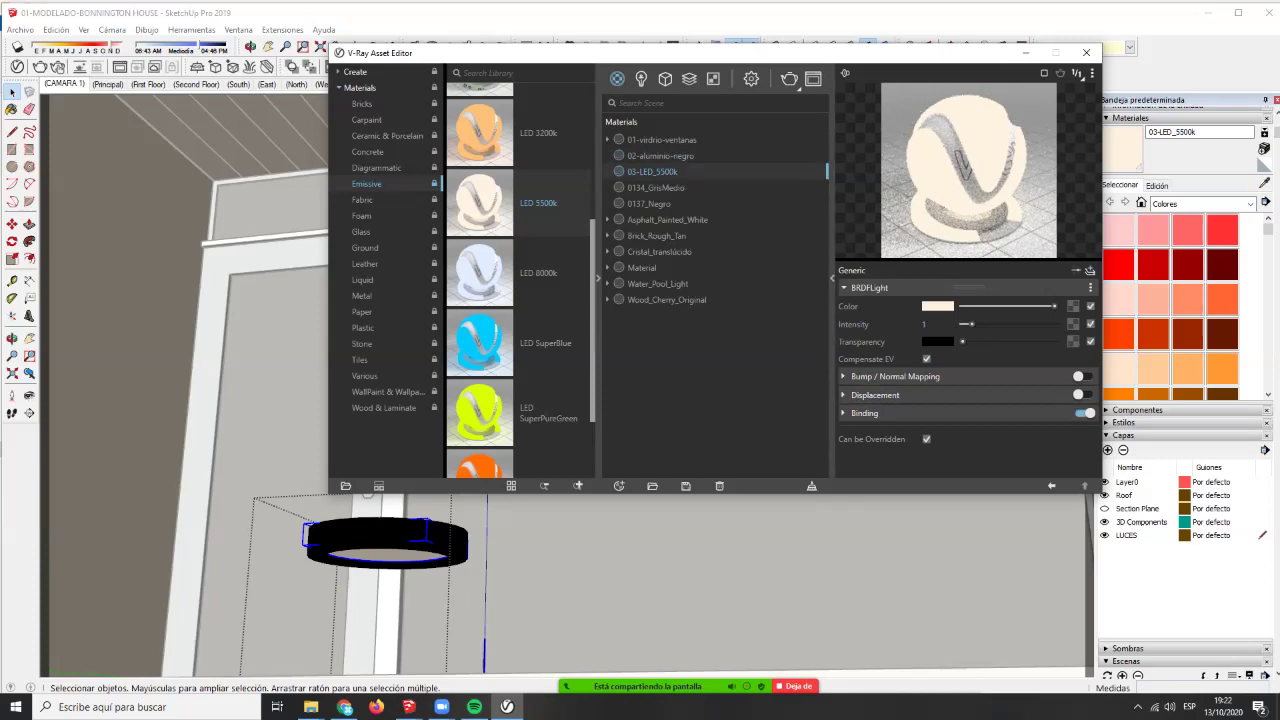
left_click(1026, 53)
key("Escape")
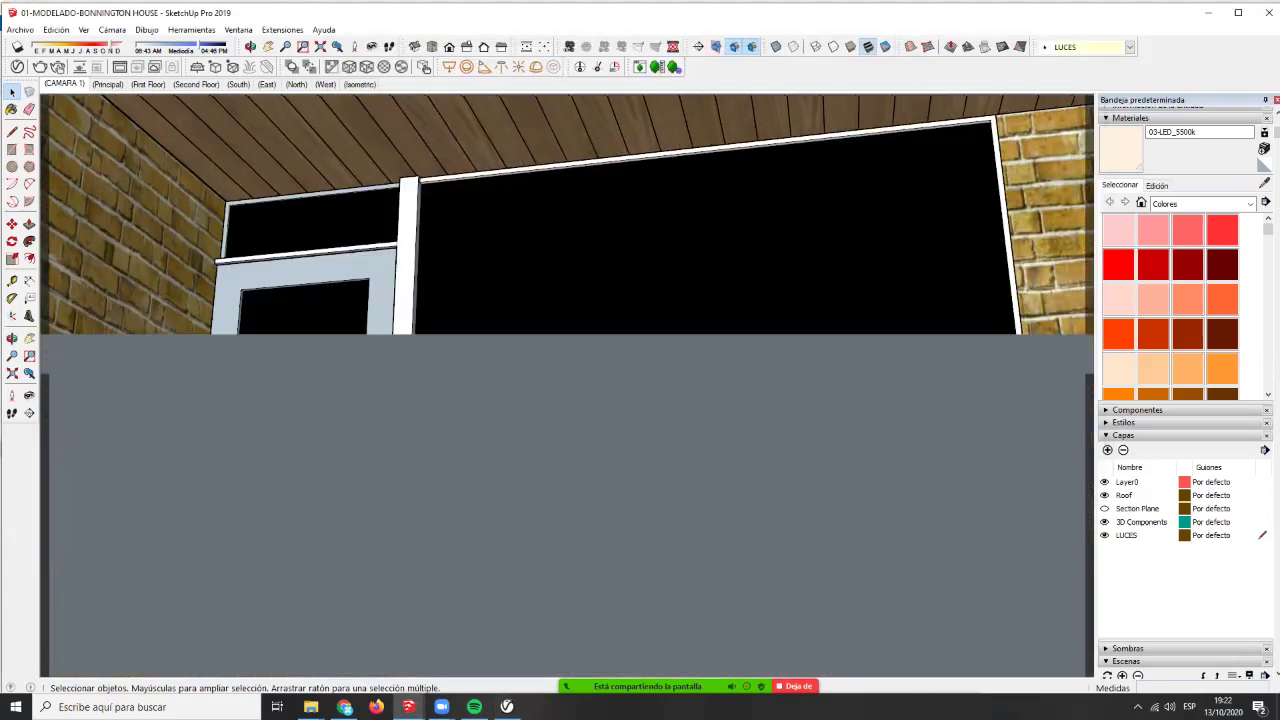
- Move the light fixture up beneath the wooden ceiling of the entrance overhang
scroll(410, 440, "up", 1)
middle_click_drag(410, 440, 560, 440)
middle_click_drag(430, 500, 443, 500)
key("m")
scroll(443, 503, "down", 1)
left_click(443, 505)
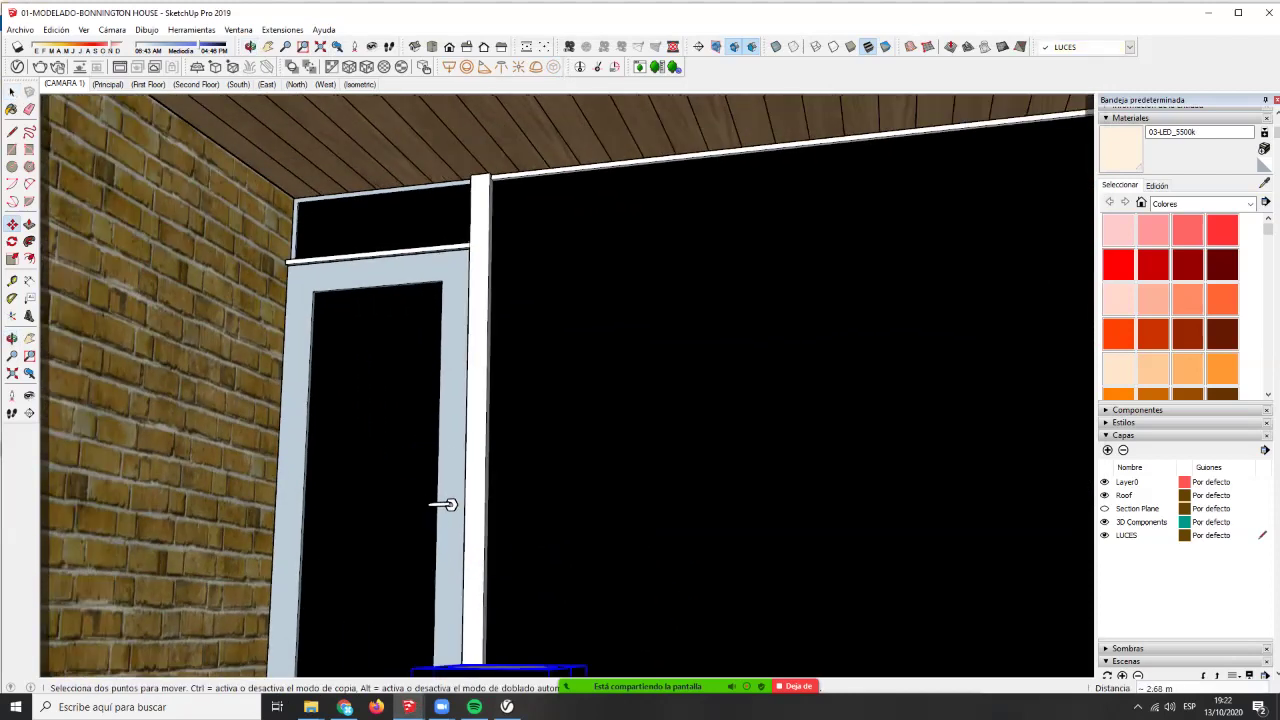
scroll(480, 528, "down", 4)
scroll(533, 428, "down", 1)
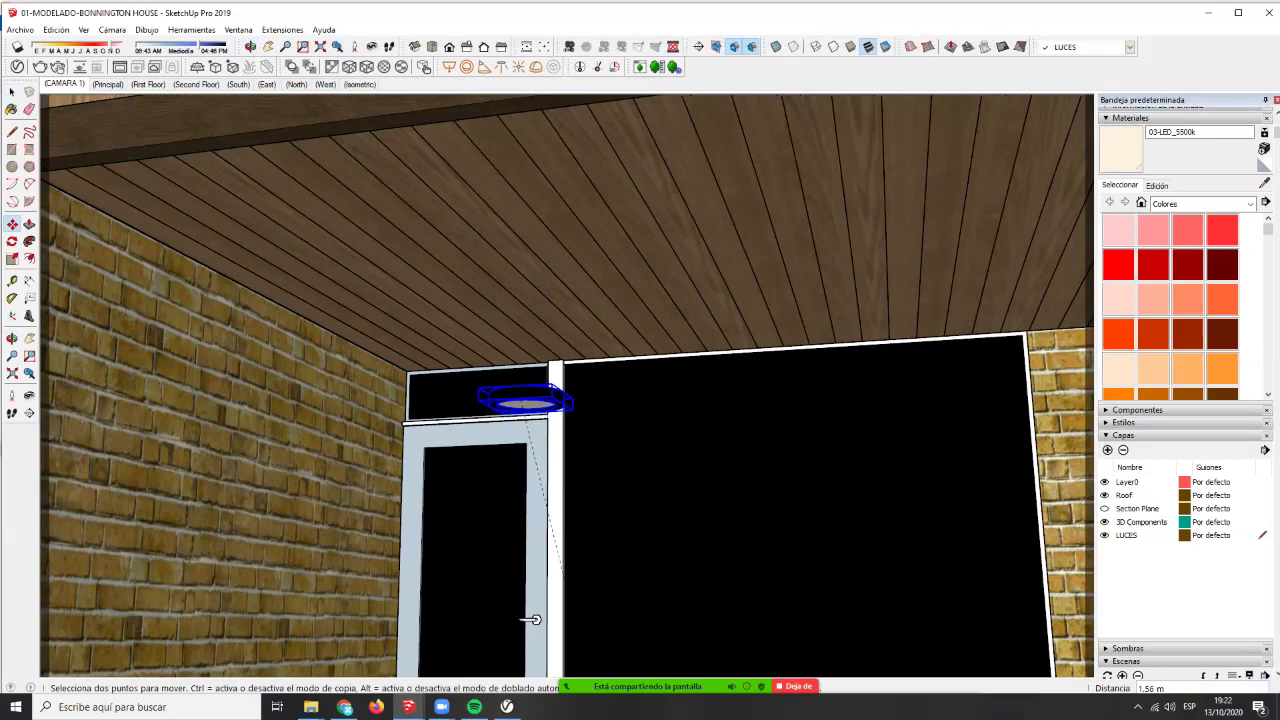
left_click(606, 214)
- Resize the light fixture at the wooden ceiling with the Scale tool
middle_click_drag(531, 620, 524, 560)
middle_click_drag(641, 249, 459, 377)
scroll(459, 377, "up", 7)
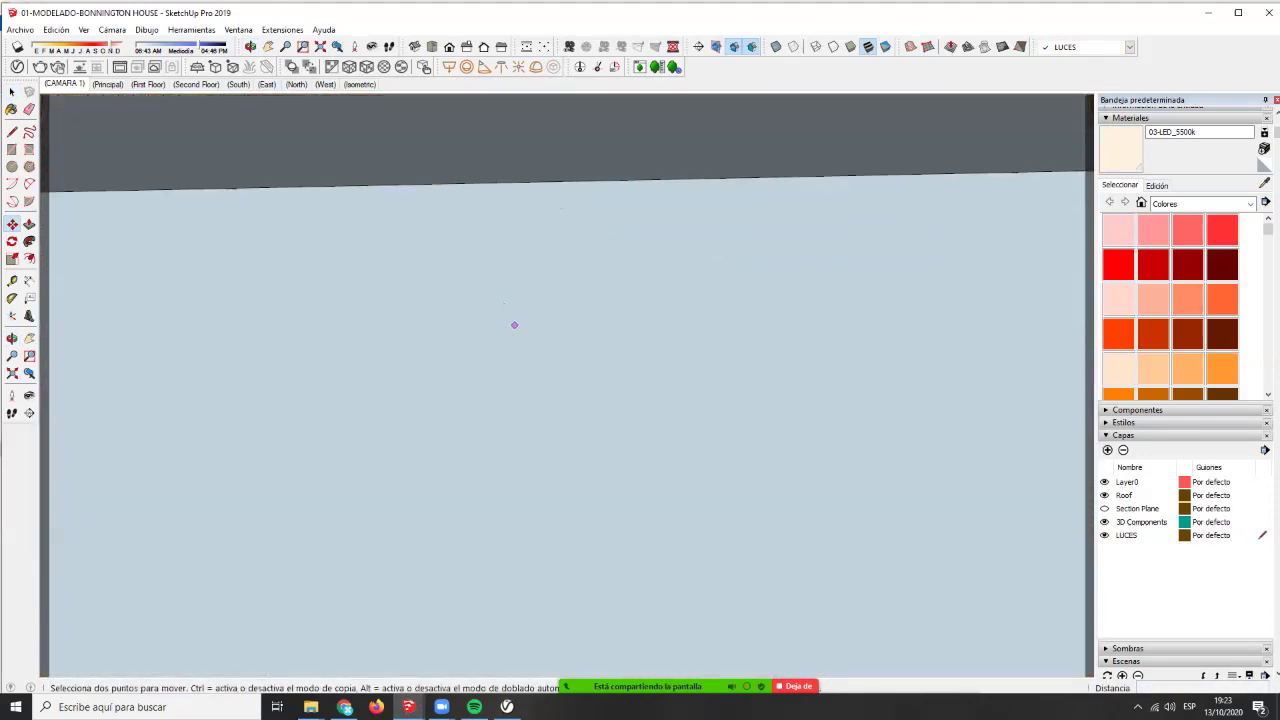
middle_click_drag(514, 325, 367, 418)
scroll(100, 392, "up", 2)
middle_click_drag(106, 394, 270, 392, "shift")
scroll(315, 395, "up", 5)
key("s")
left_click_drag(312, 405, 236, 383)
key("space")
- Move the light fixture along the wooden ceiling toward the side brick wall by the entrance door
scroll(236, 382, "down", 2)
scroll(232, 385, "down", 5)
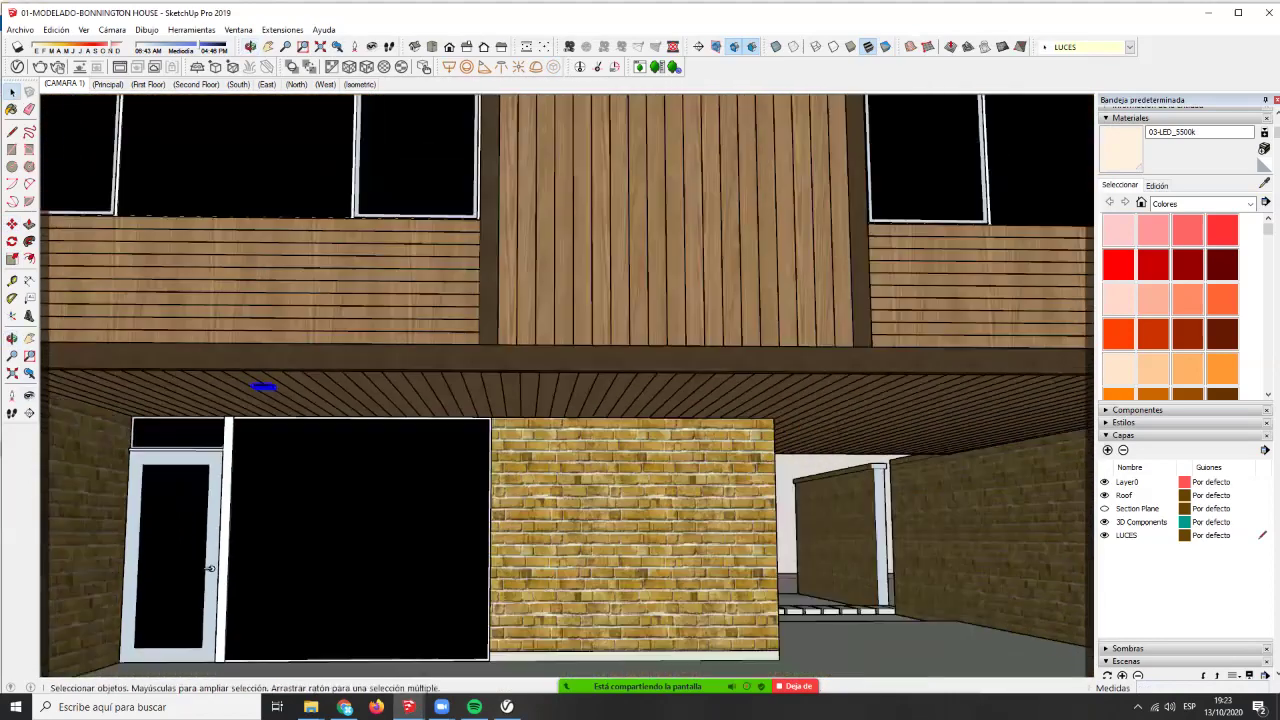
middle_click_drag(232, 385, 254, 558)
middle_click_drag(340, 430, 355, 397)
key("m")
left_click(383, 372)
left_click(284, 370)
- Try to copy the fixture about 2.17 m along the ceiling and multiply the copy with *3
key("ctrl")
left_click(284, 370)
left_click(505, 376)
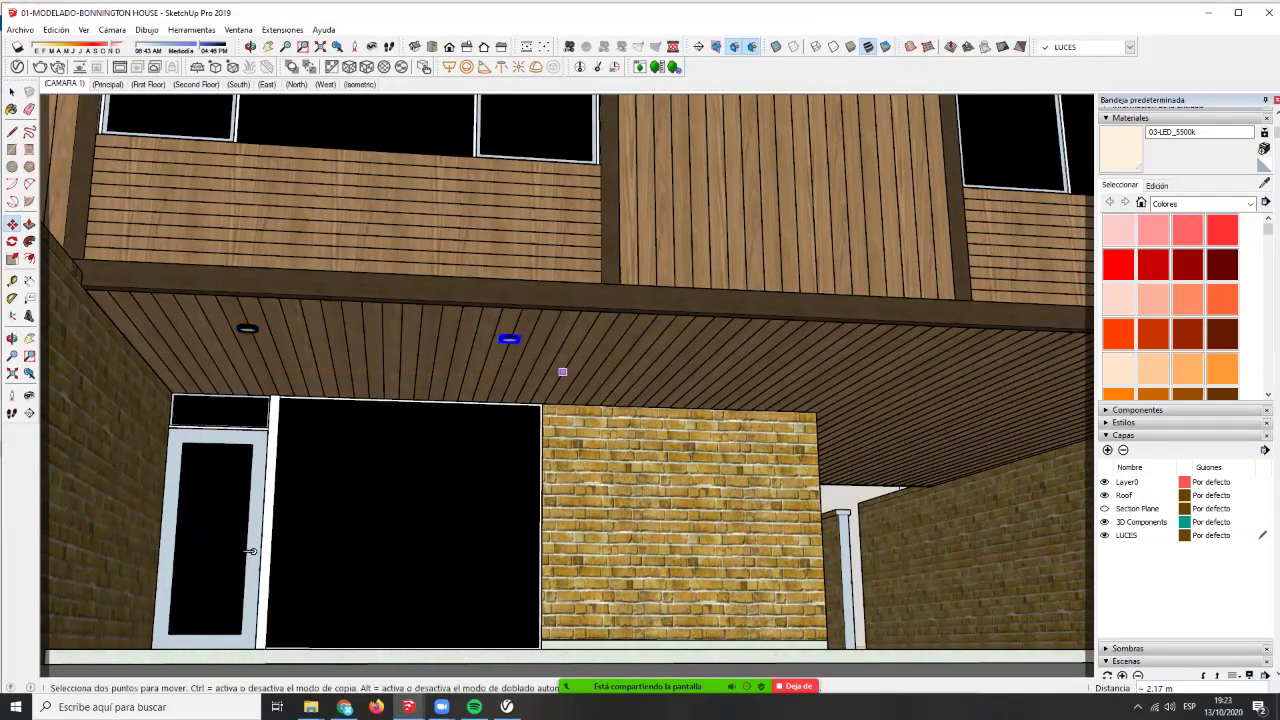
type("*")
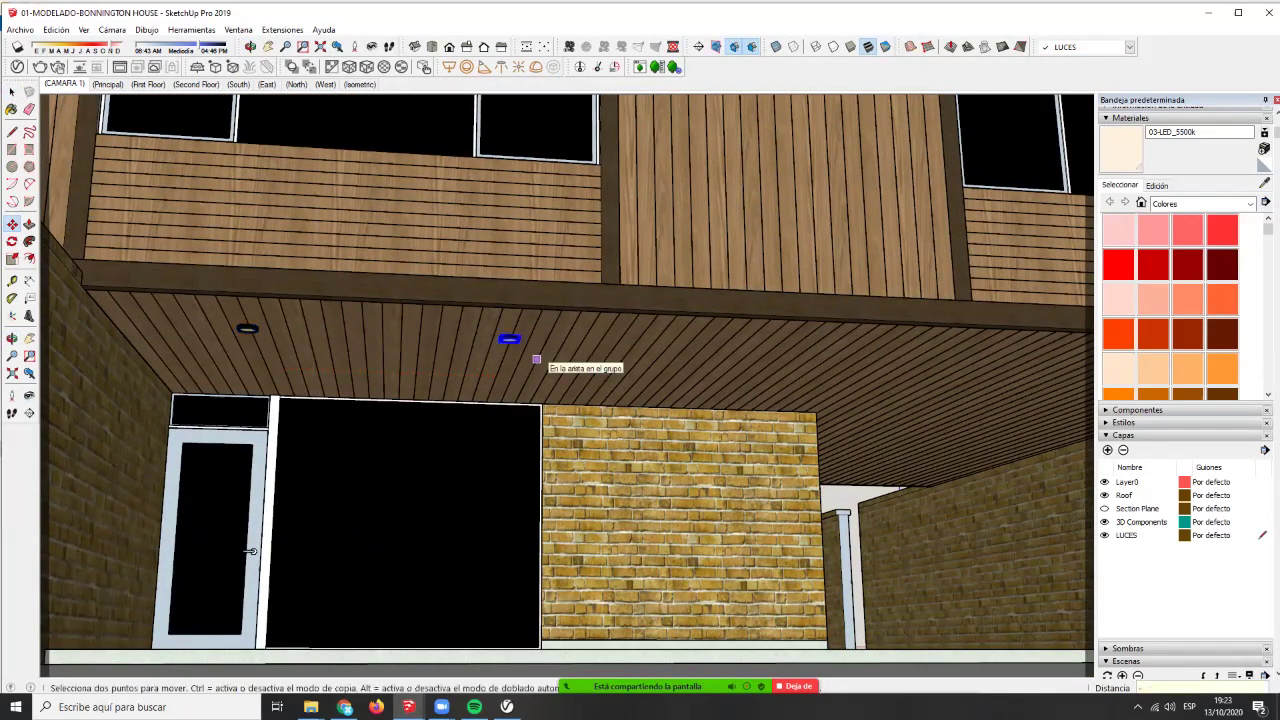
type("3")
key("Return")
key("space")
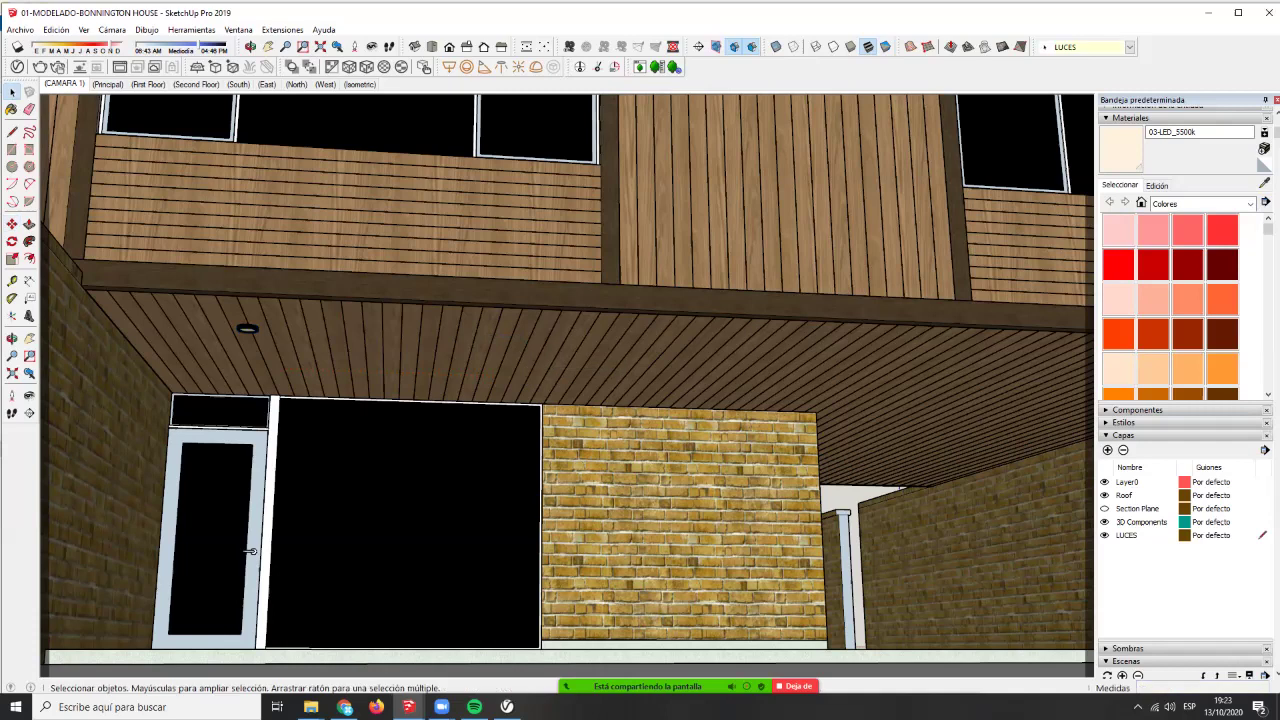
key("ctrl+z")
key("ctrl+z")
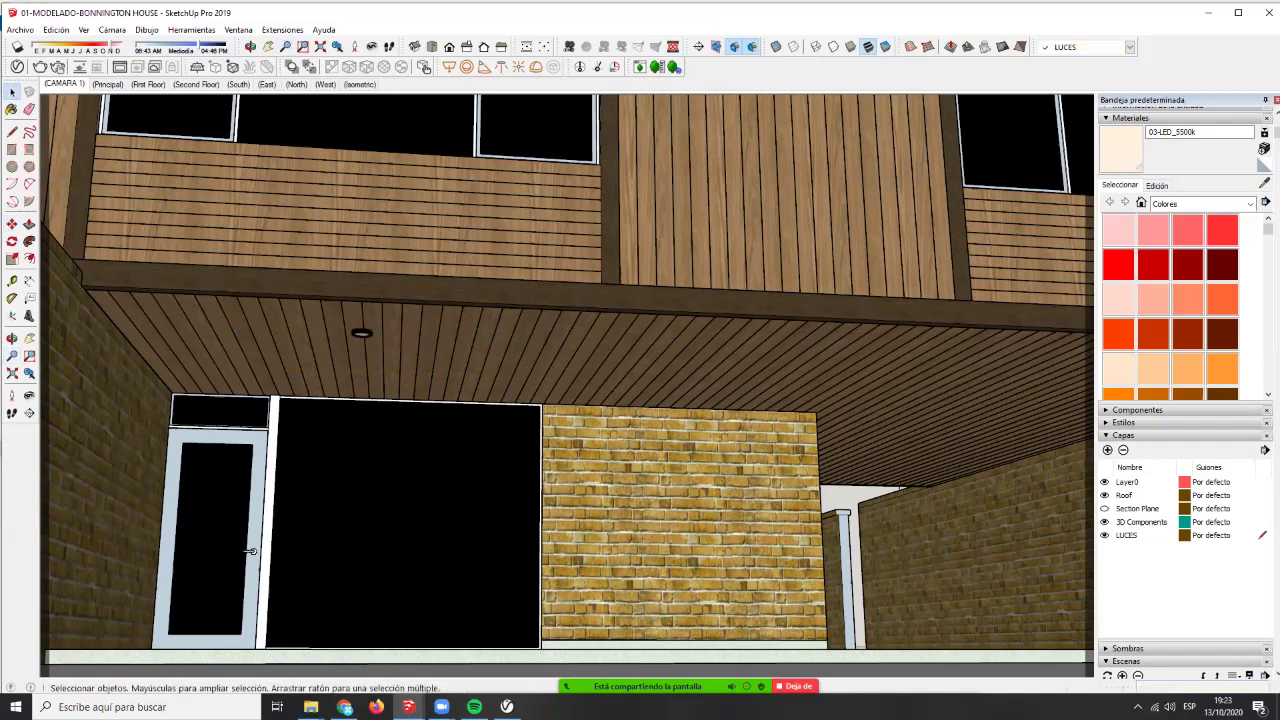
key("ctrl+y")
- Copy the fixture along the wooden ceiling as a row at 1.2 m spacing
key("m")
key("ctrl")
left_click(247, 335)
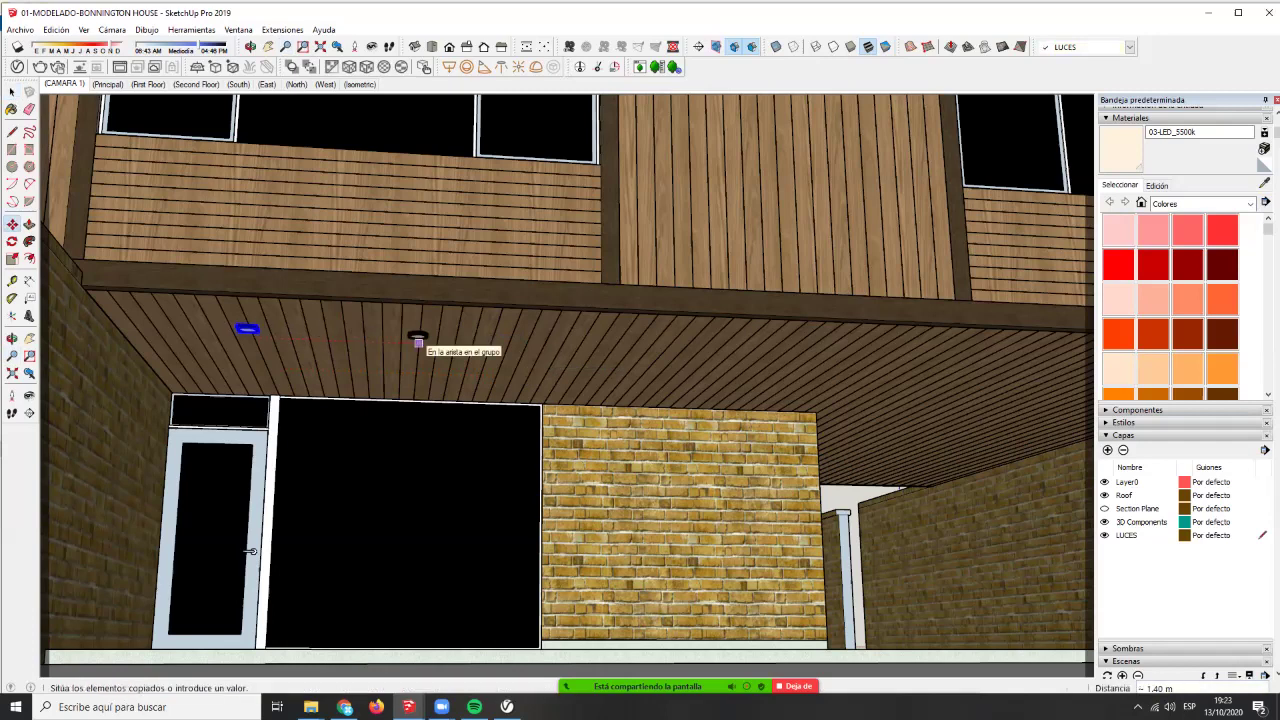
type("1.2")
key("Return")
type("*")
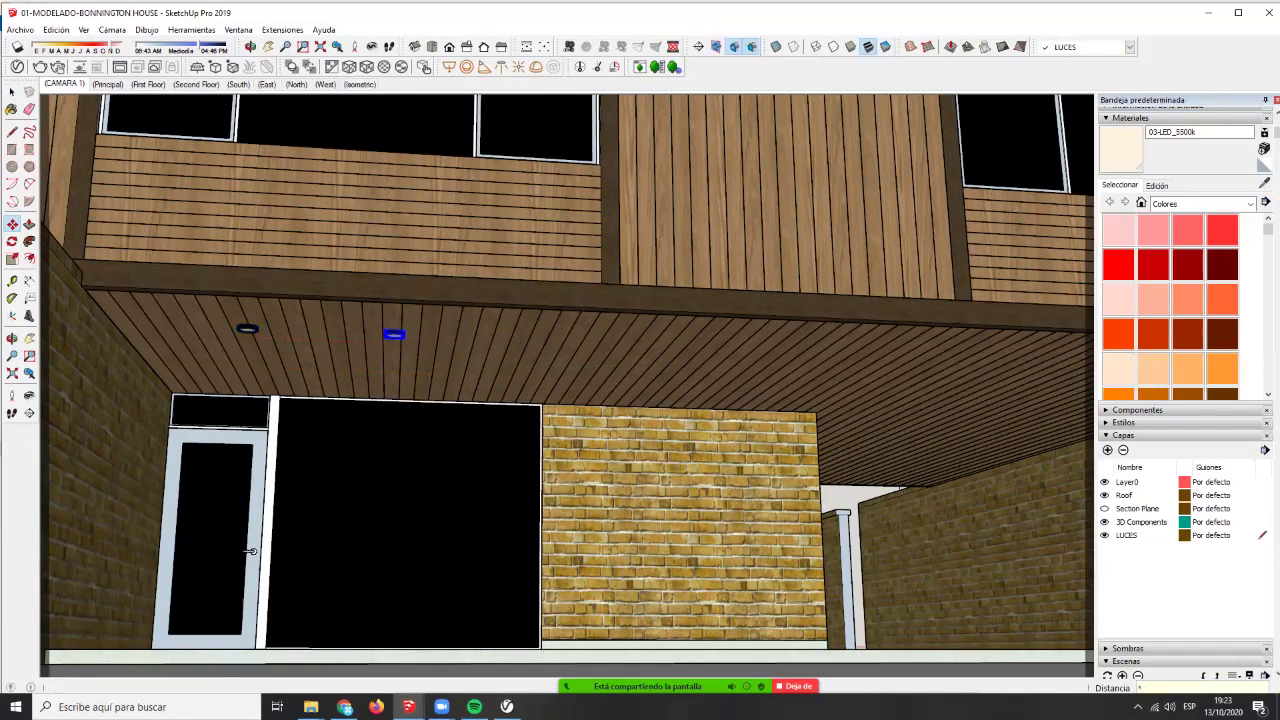
type("5")
key("Return")
key("space")
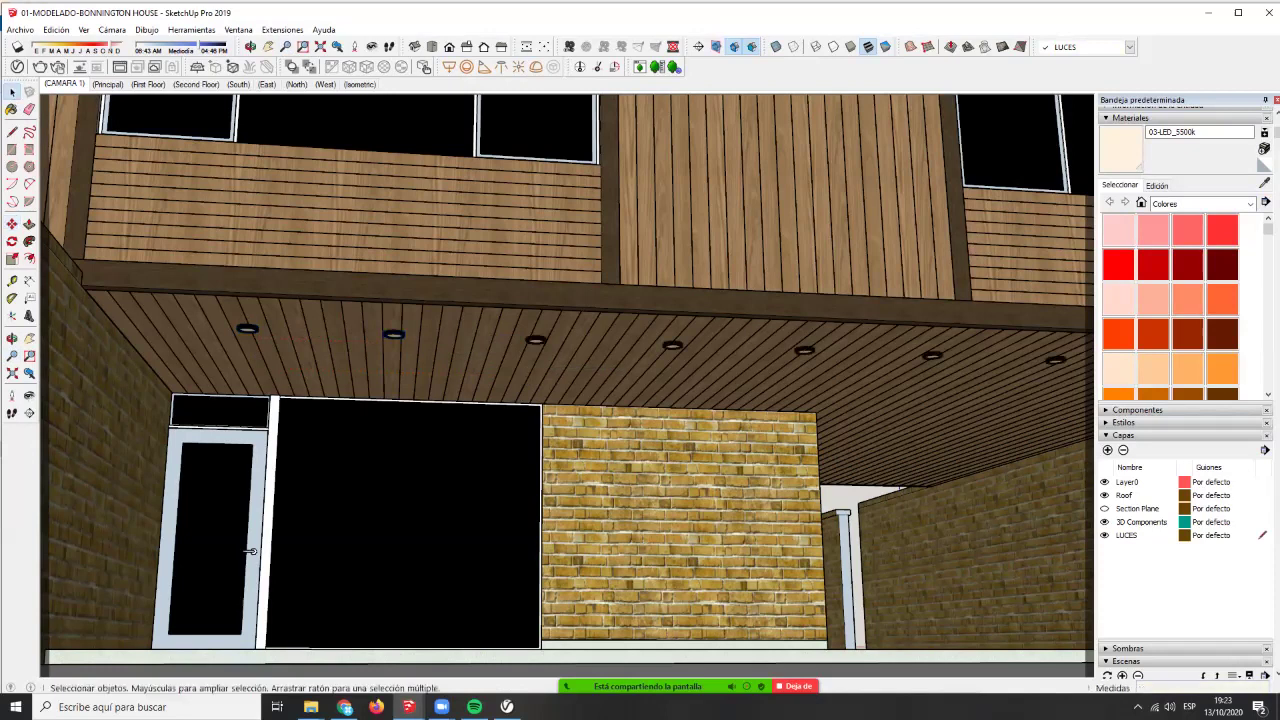
- Check the row of fixtures against the whole facade and undo the 1.2 m array
scroll(567, 386, "down", 5)
scroll(556, 386, "up", 8)
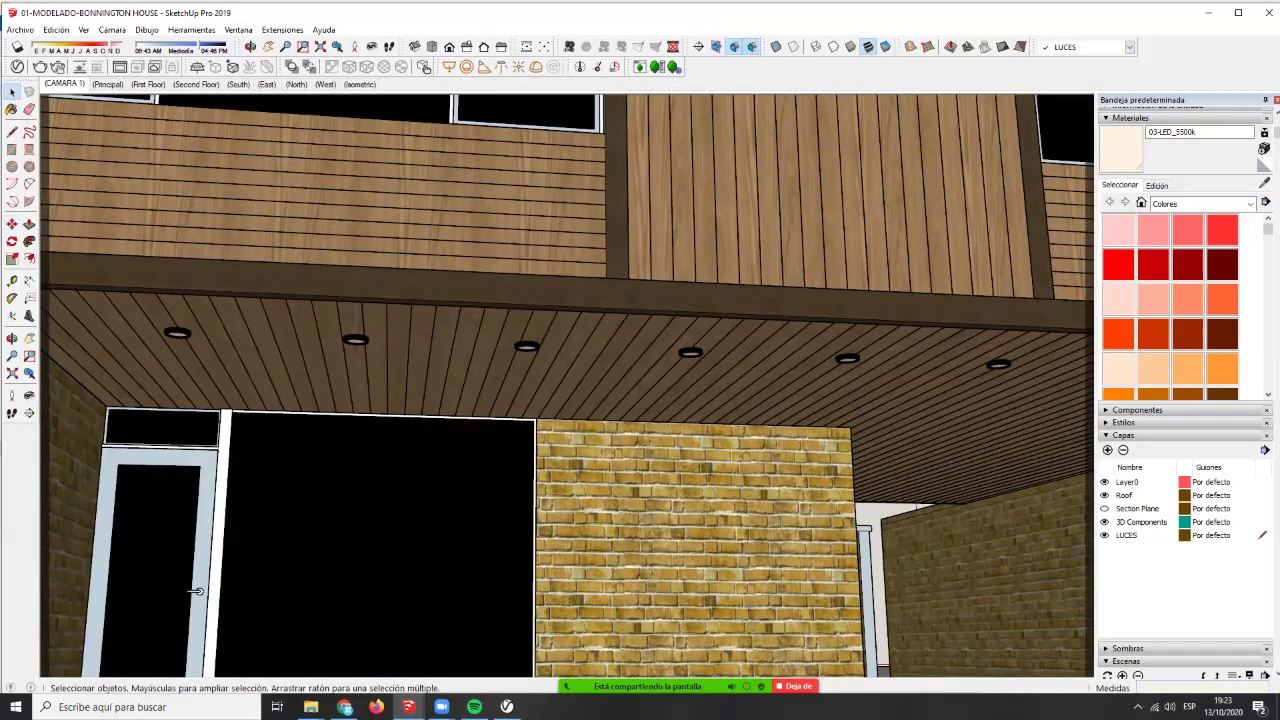
middle_click_drag(560, 386, 590, 429)
scroll(540, 420, "down", 5)
left_click(767, 384)
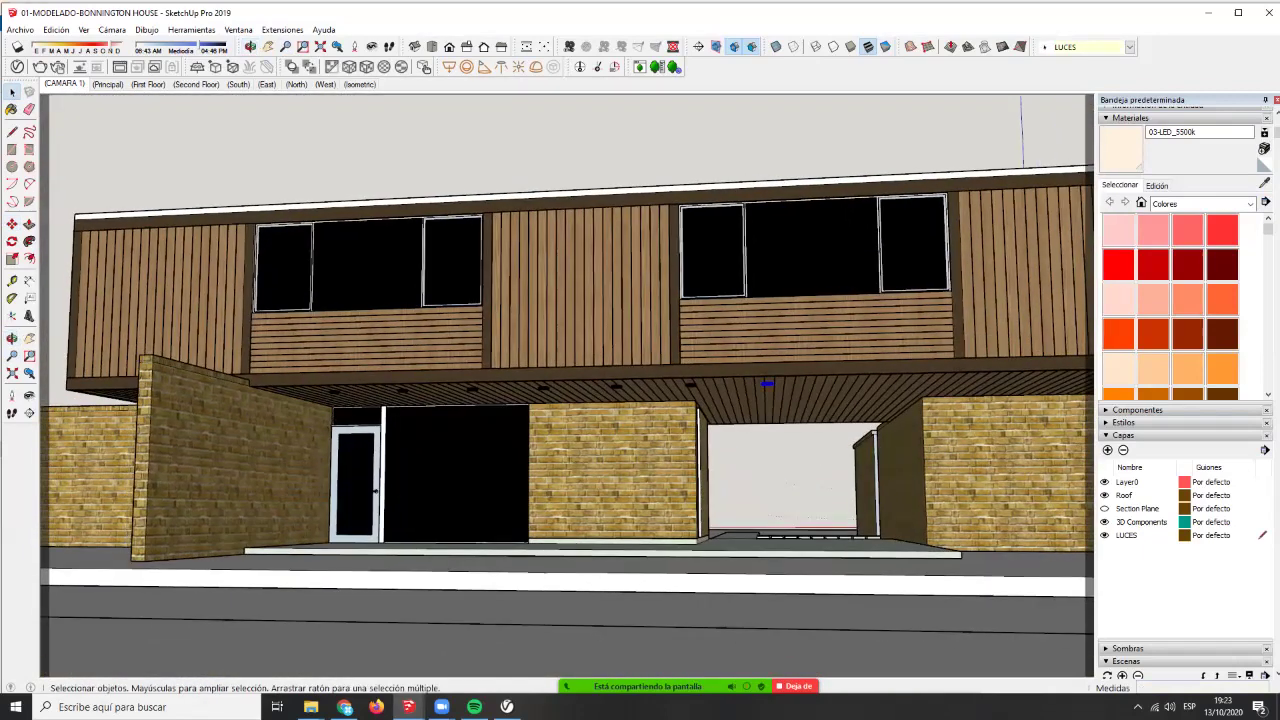
mouse_move(767, 390)
middle_mouse_down()
mouse_move(611, 386)
mouse_move(706, 364)
middle_mouse_up()
key("ctrl+z")
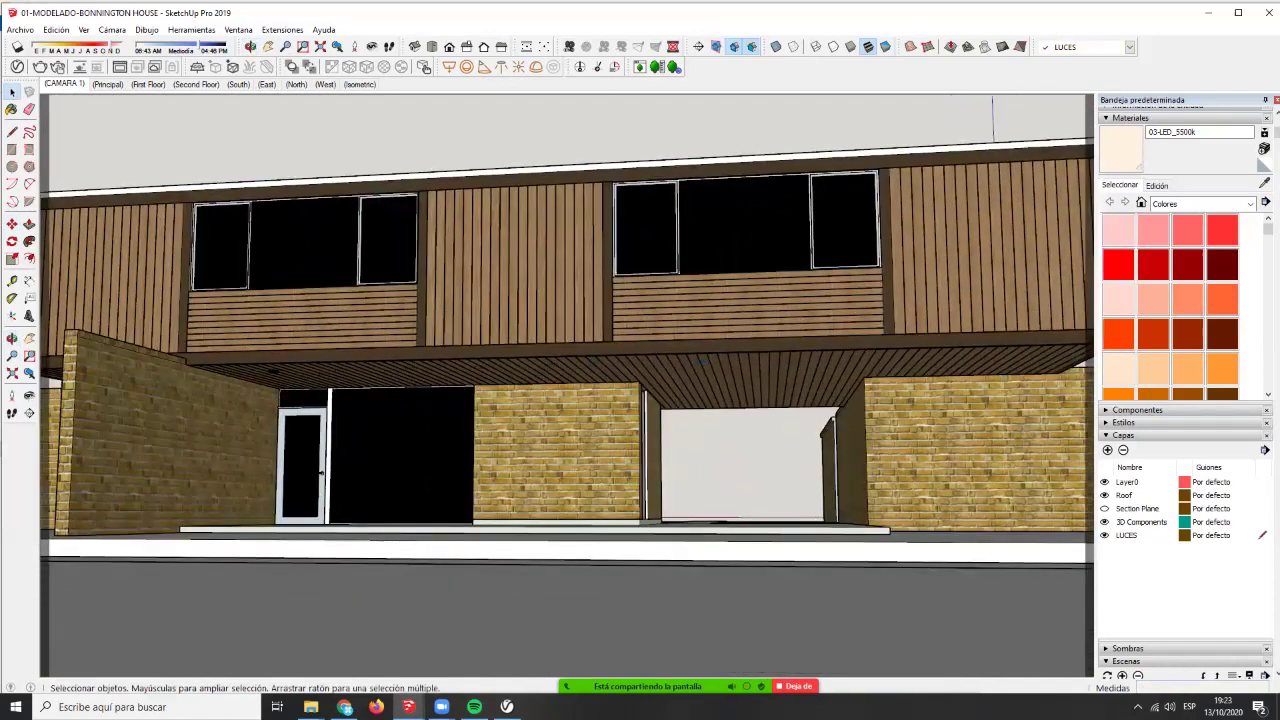
- Copy the fixture above the door along the ceiling at 2 m spacing to make a row of seven
left_click(280, 374)
left_click(274, 371)
key("m")
left_click(292, 374)
left_click(374, 369)
key("ctrl")
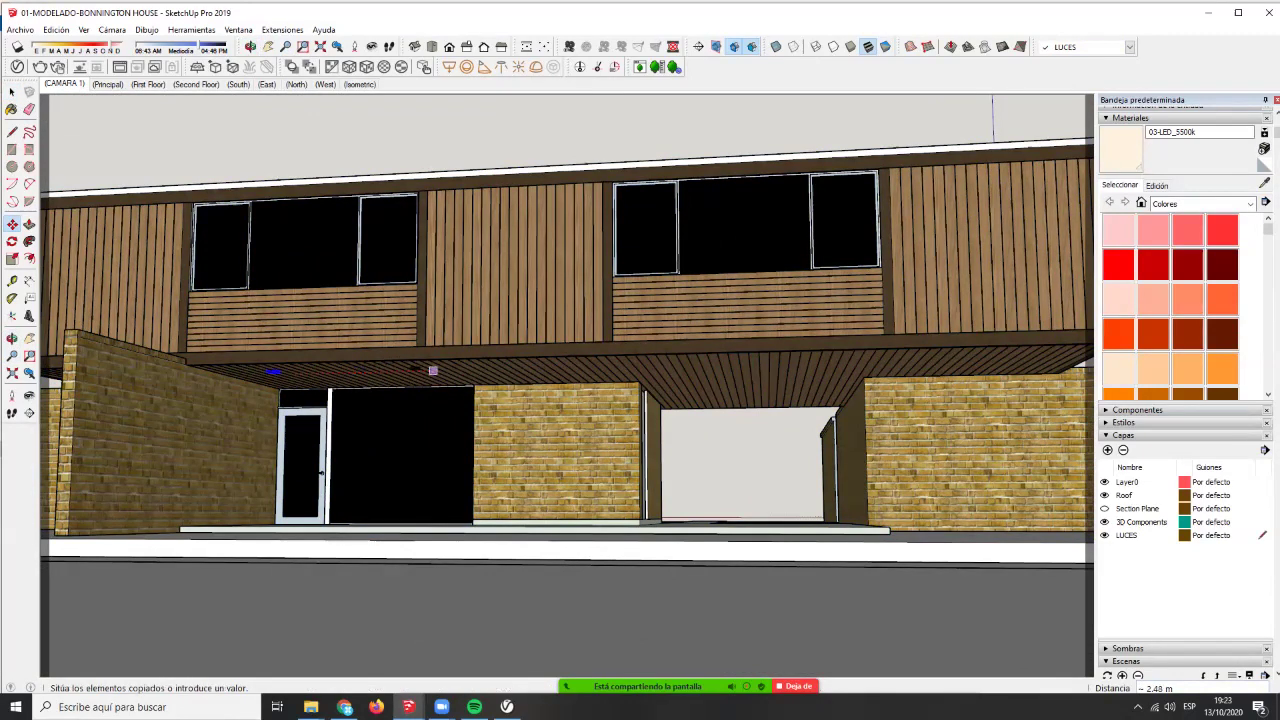
left_click(441, 370)
type("2")
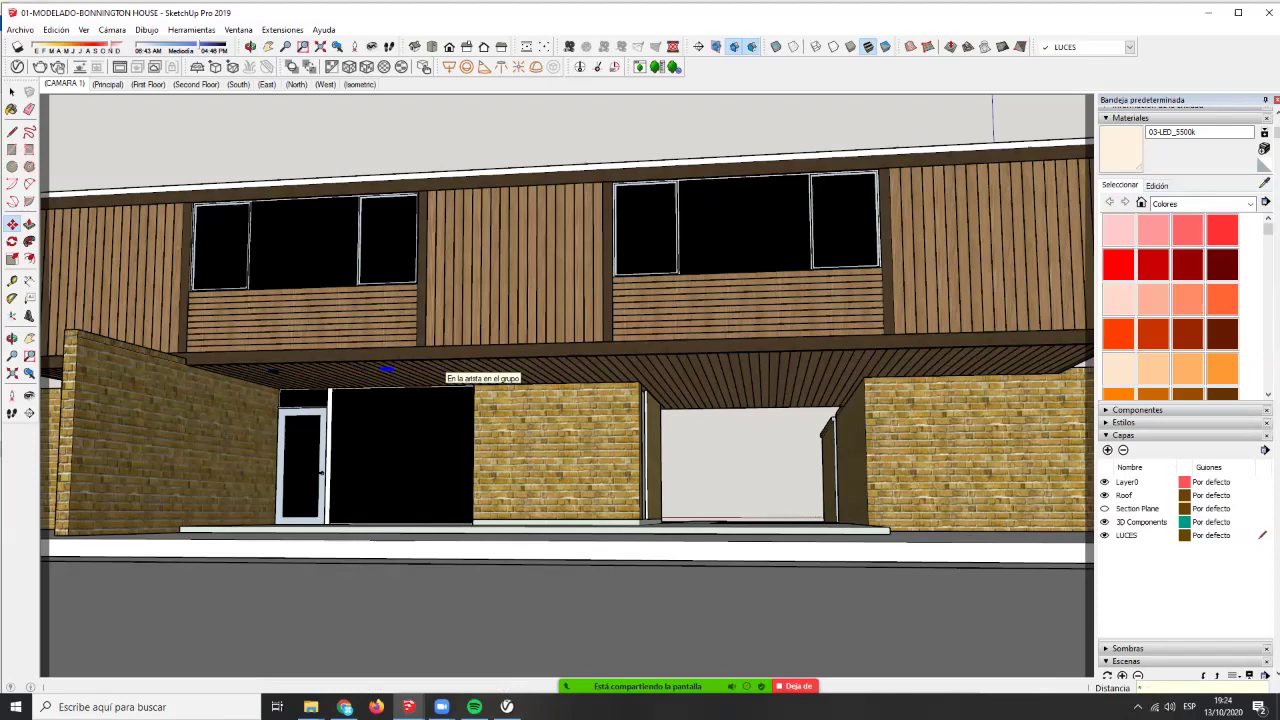
key("Return")
key("space")
- Copy the whole row of seven ceiling fixtures 1.5 m deeper under the overhang as a second parallel row
middle_click_drag(832, 326, 638, 323)
key("space")
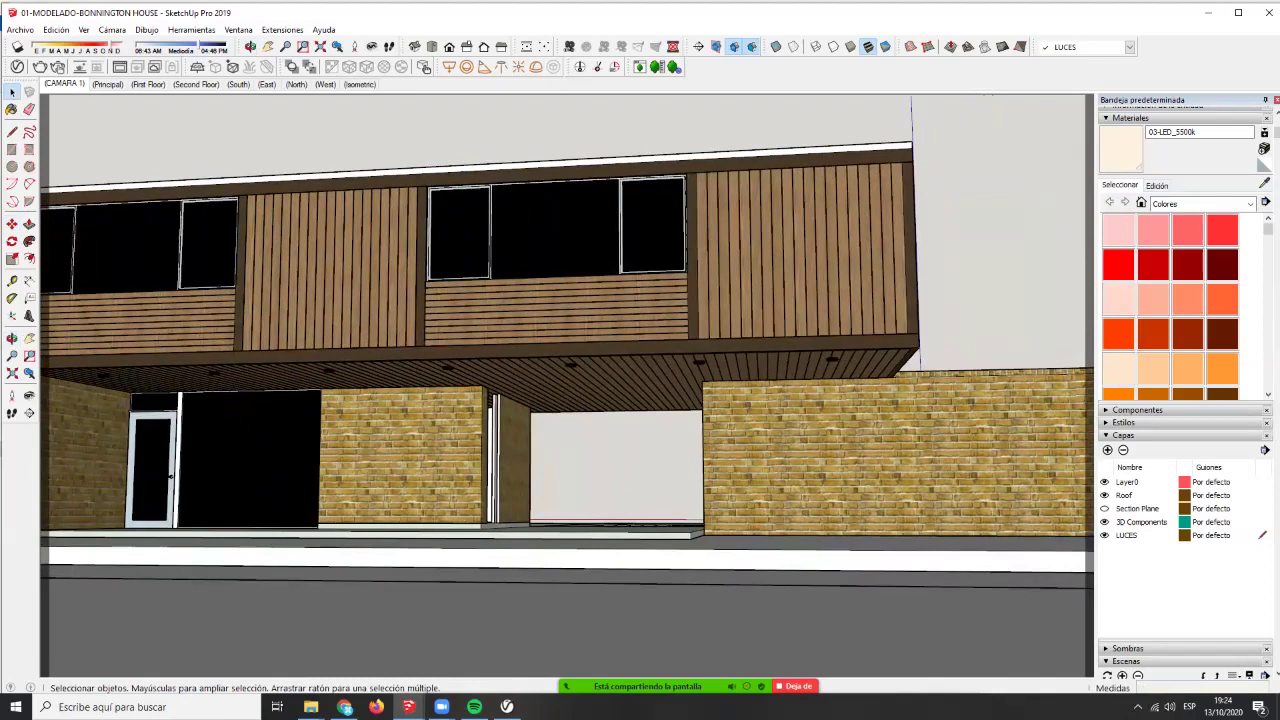
left_click(832, 359)
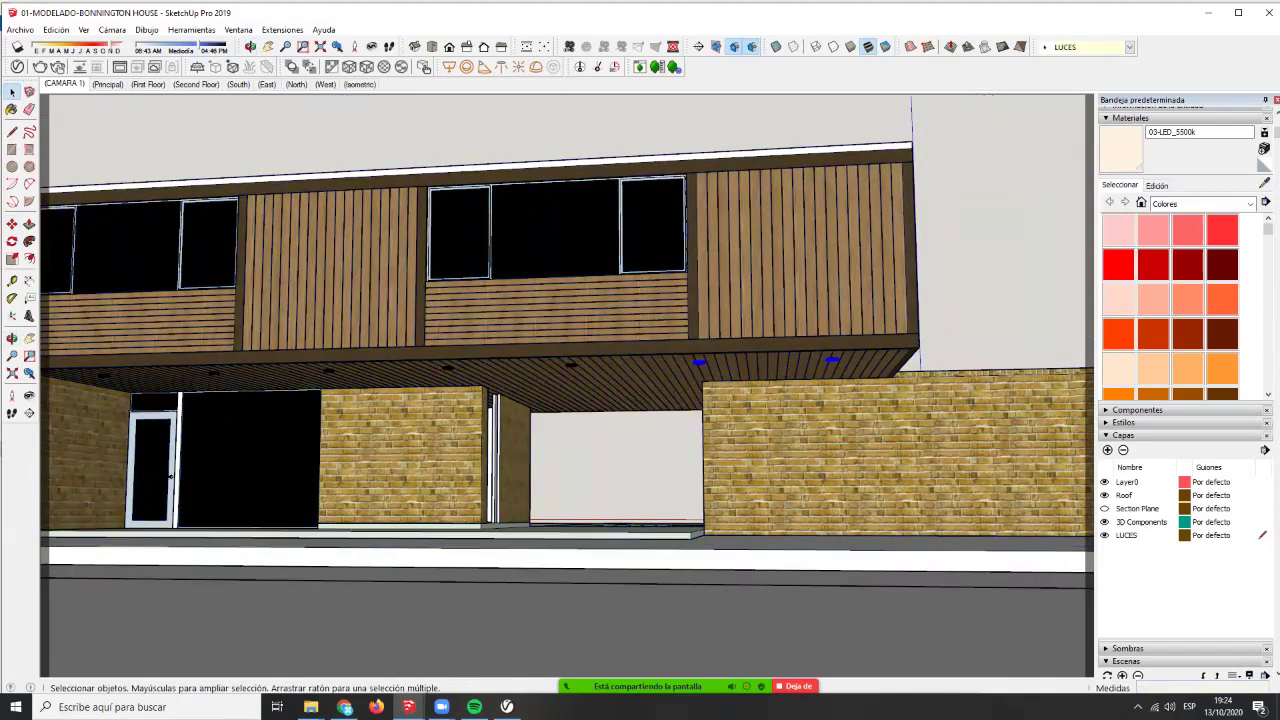
key("ctrl+a")
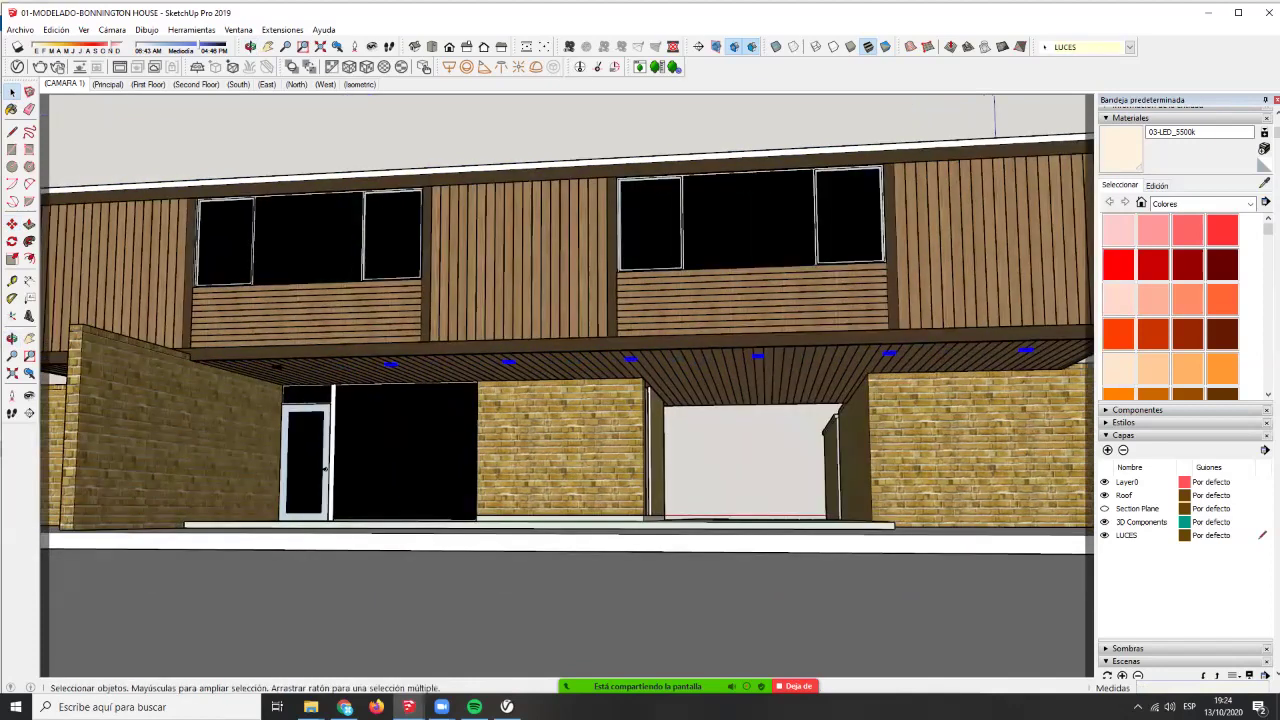
middle_click_drag(640, 420, 490, 425)
middle_click_drag(960, 300, 517, 243)
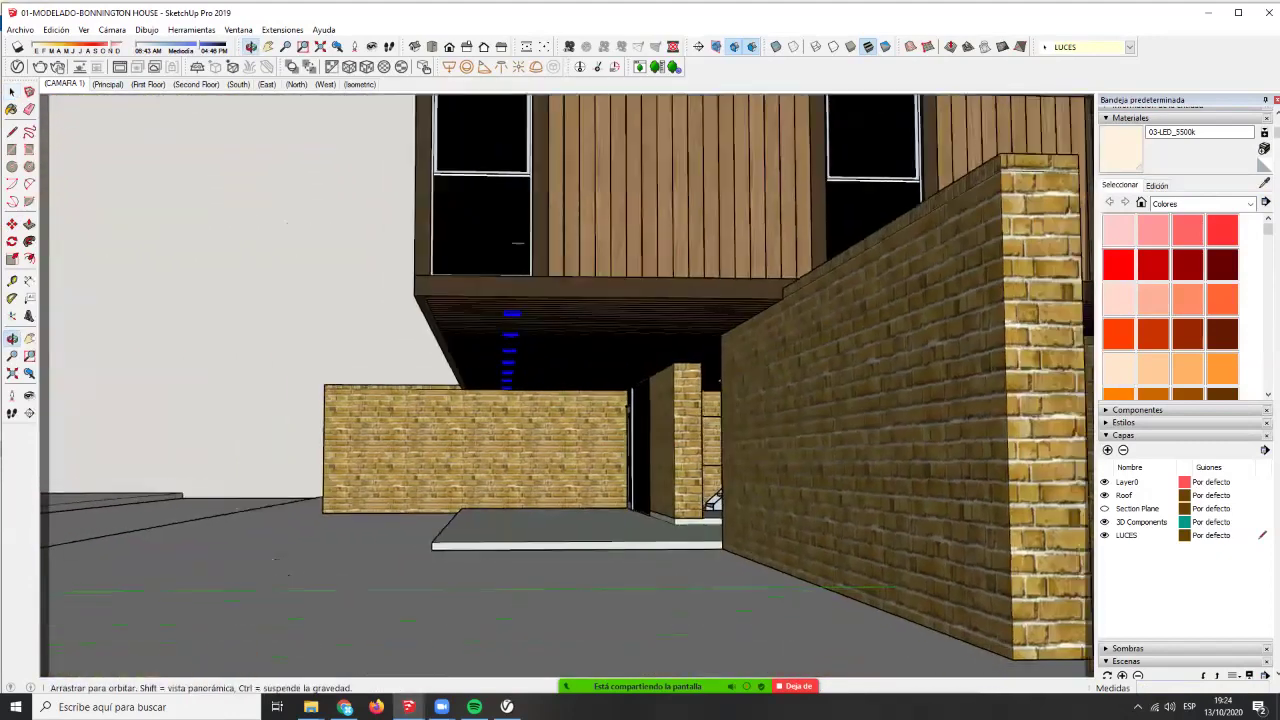
key("m")
key("ctrl")
left_click(514, 314)
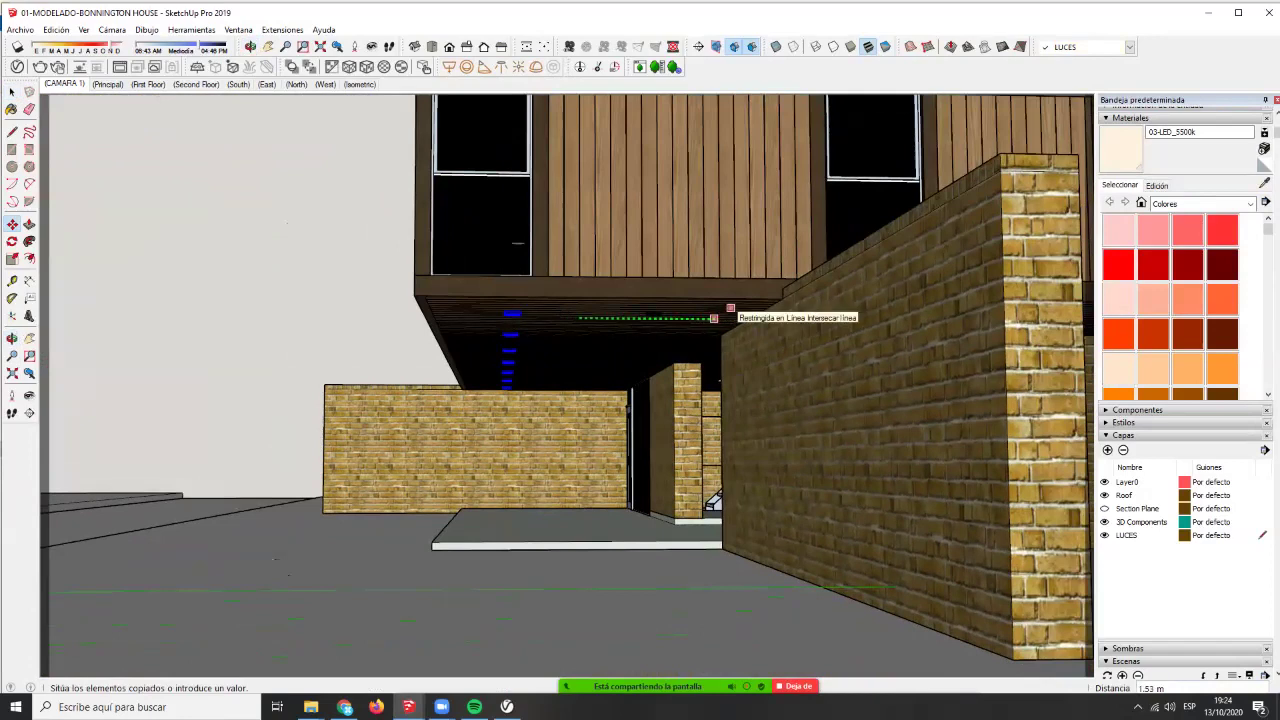
type("1.5")
key("Return")
key("space")
- Select both rows of fixtures and shift them sideways along the overhang ceiling, away from the entrance wall
middle_click_drag(730, 308, 765, 475)
middle_click_drag(515, 480, 578, 455)
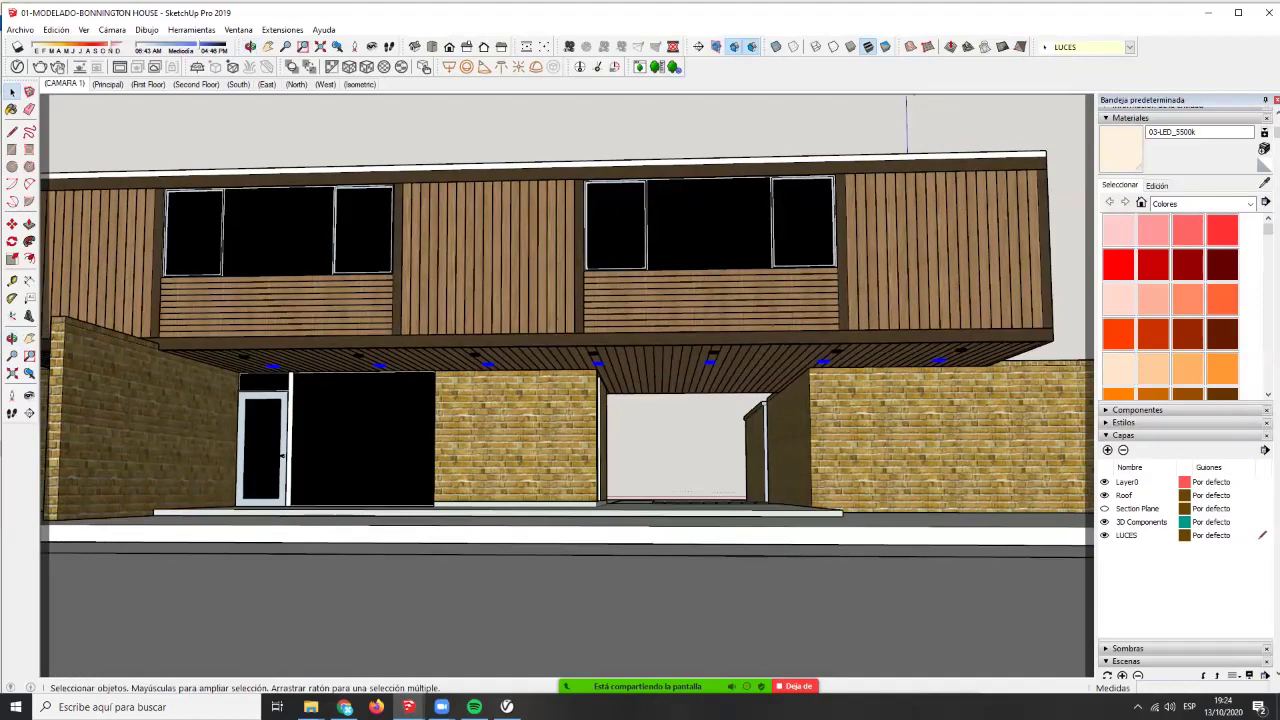
key("ctrl+a")
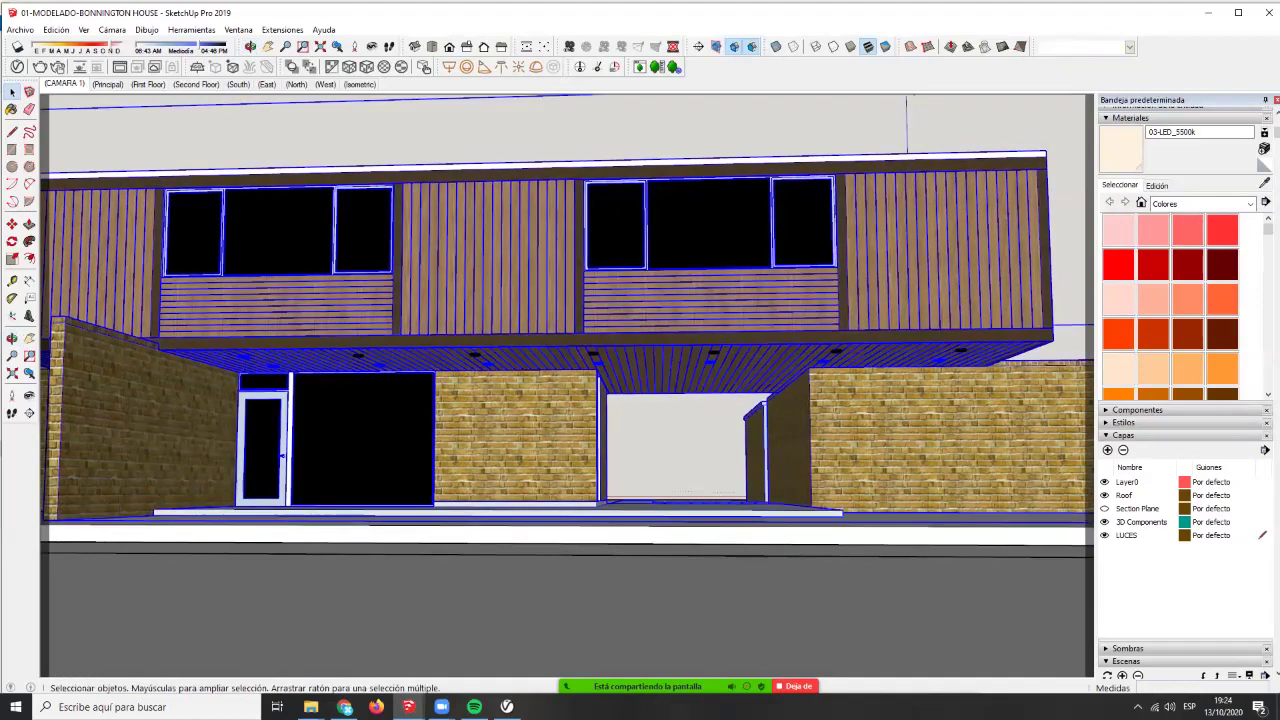
left_click(358, 359, "shift")
left_click(358, 355, "shift")
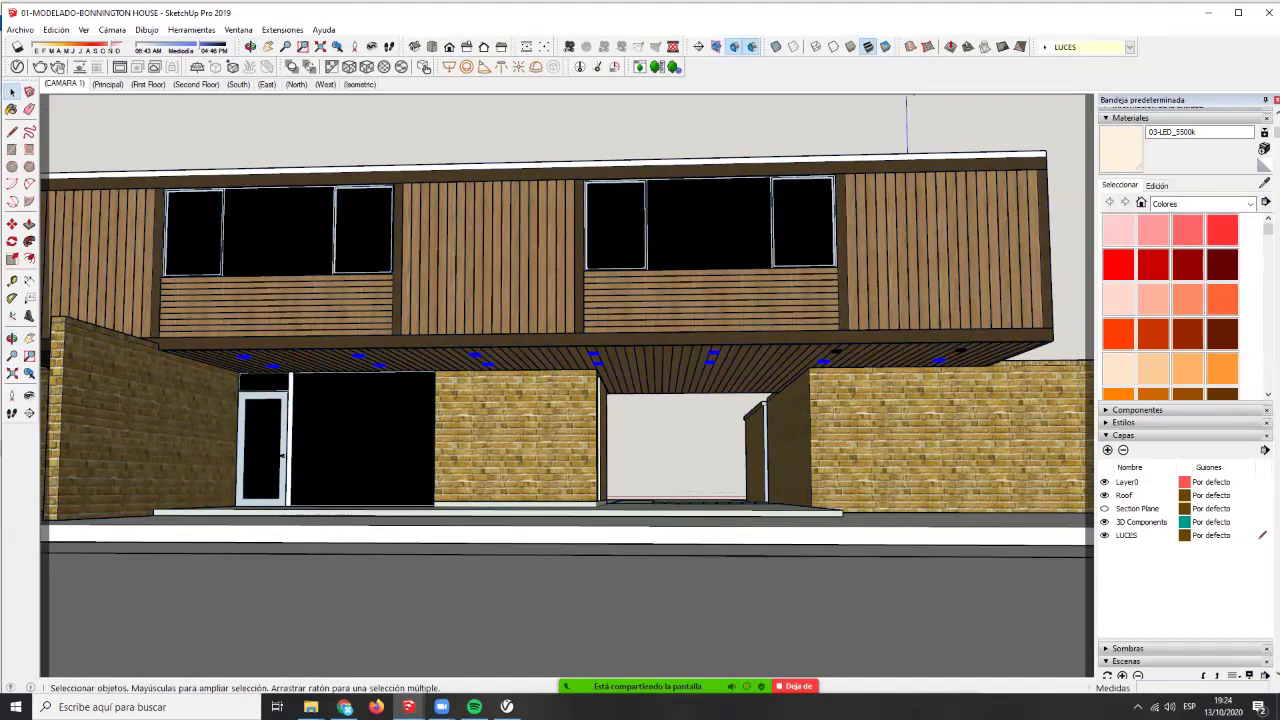
key("m")
left_click(640, 393)
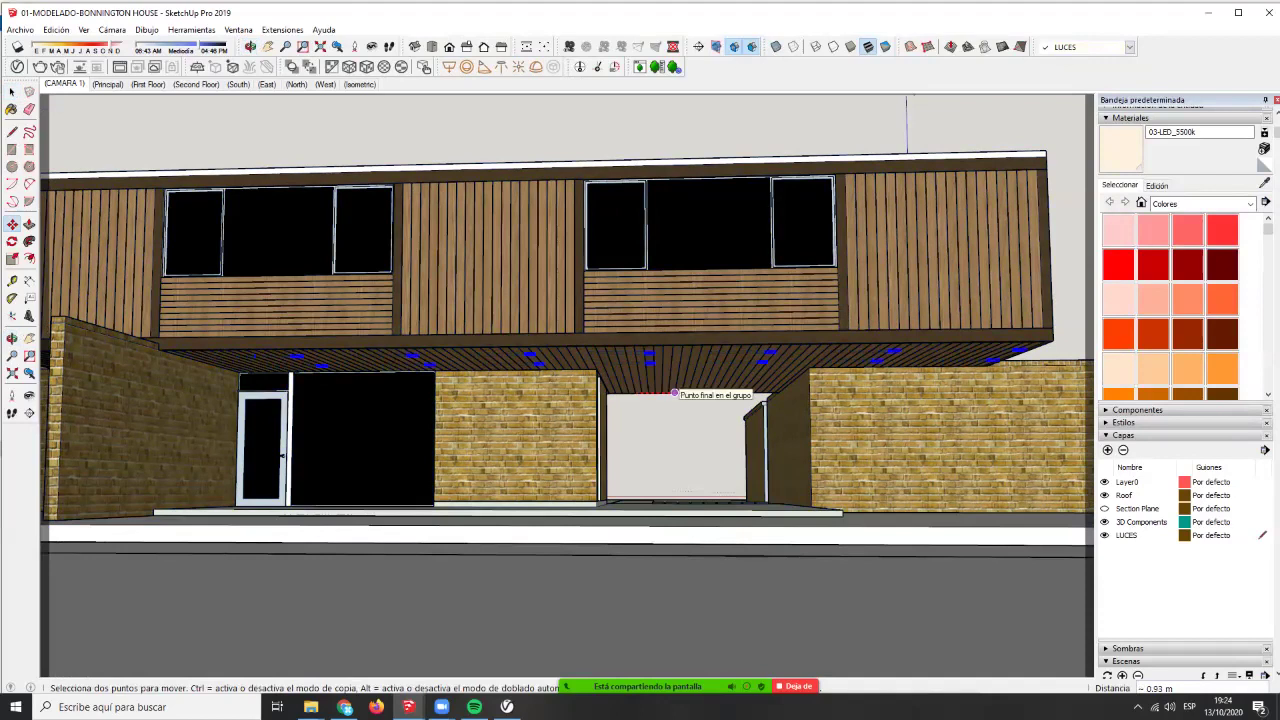
left_click(674, 393)
left_click(732, 372)
left_click(723, 372)
key("space")
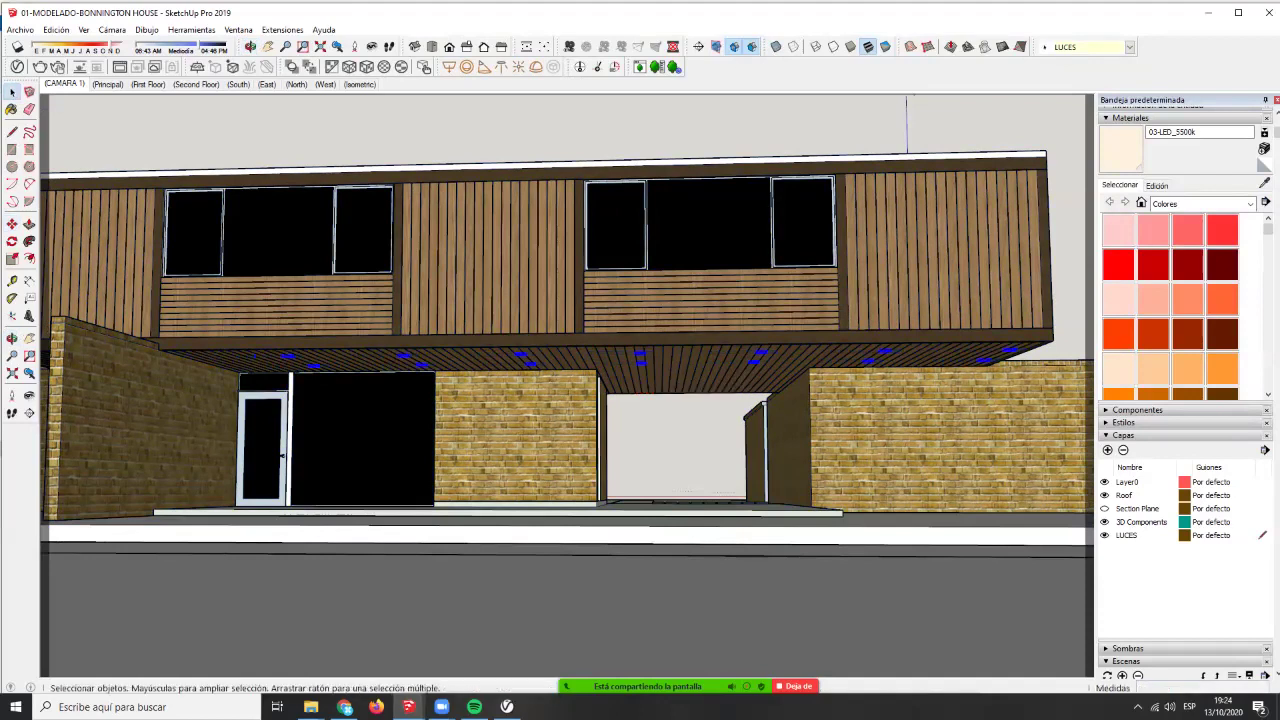
- Move the end fixture at the overhang's outer corner about 0.16 m back along the ceiling
middle_click_drag(723, 372, 695, 358)
left_click(1015, 343)
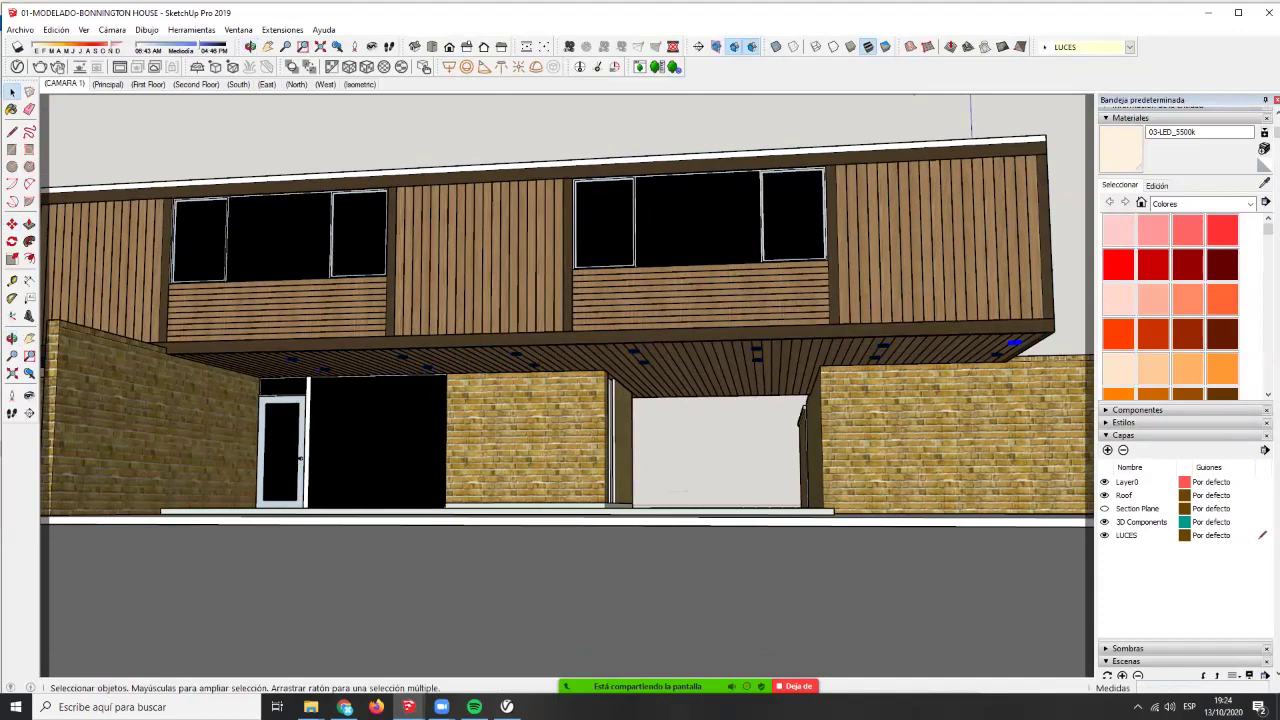
key("m")
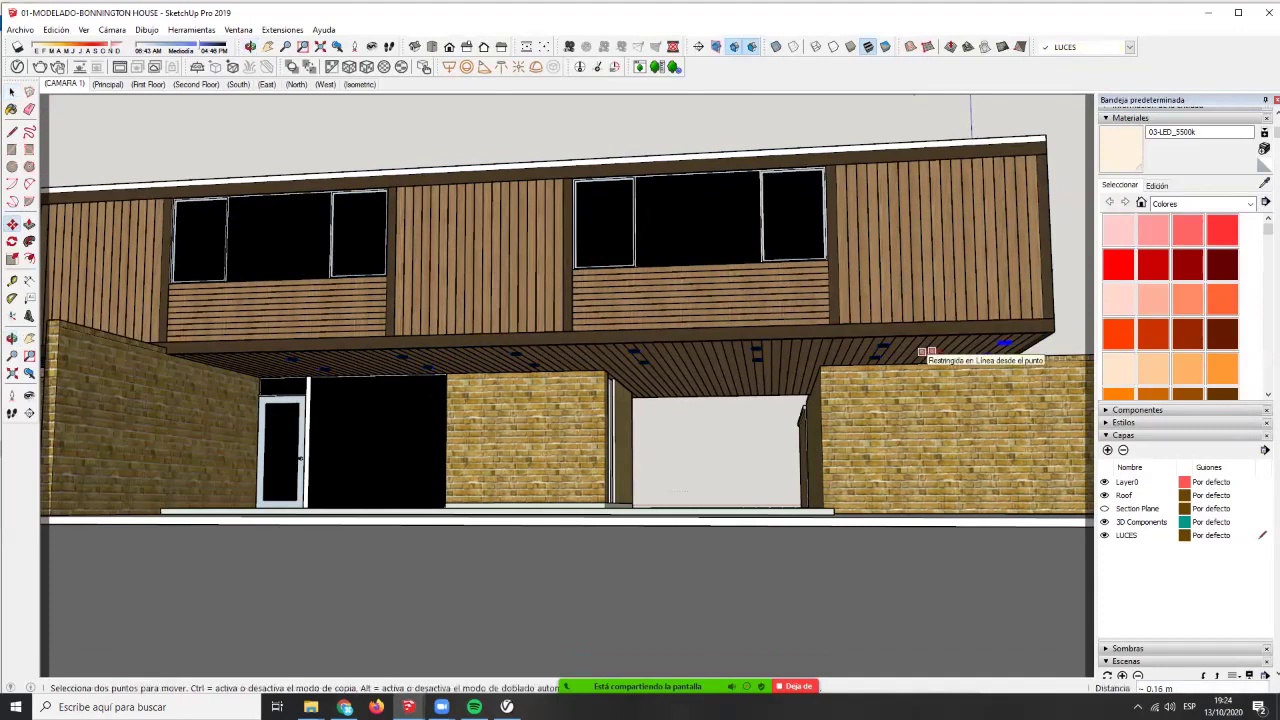
middle_click_drag(457, 402, 287, 457)
key("space")
- Move the two pairs of fixtures above the entrance about 0.62 m along the ceiling toward the entrance wall
middle_click_drag(655, 394, 660, 362)
scroll(652, 376, "up", 2)
left_click(389, 360)
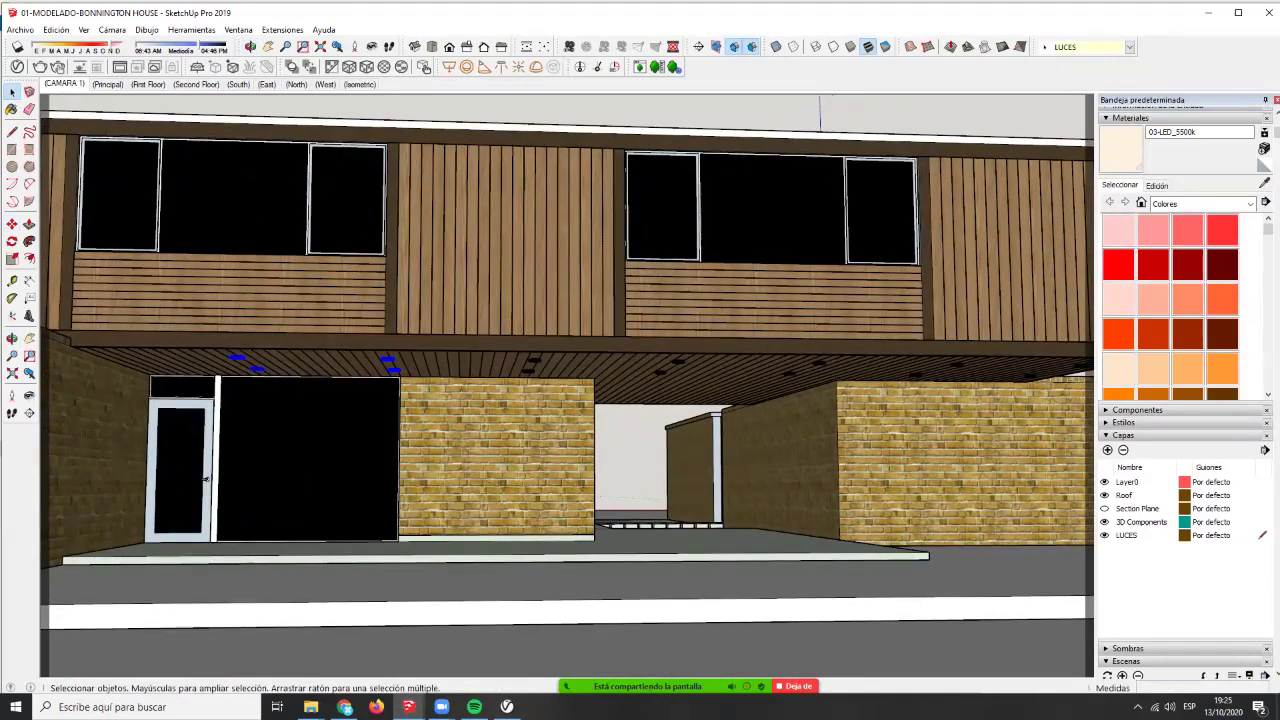
key("m")
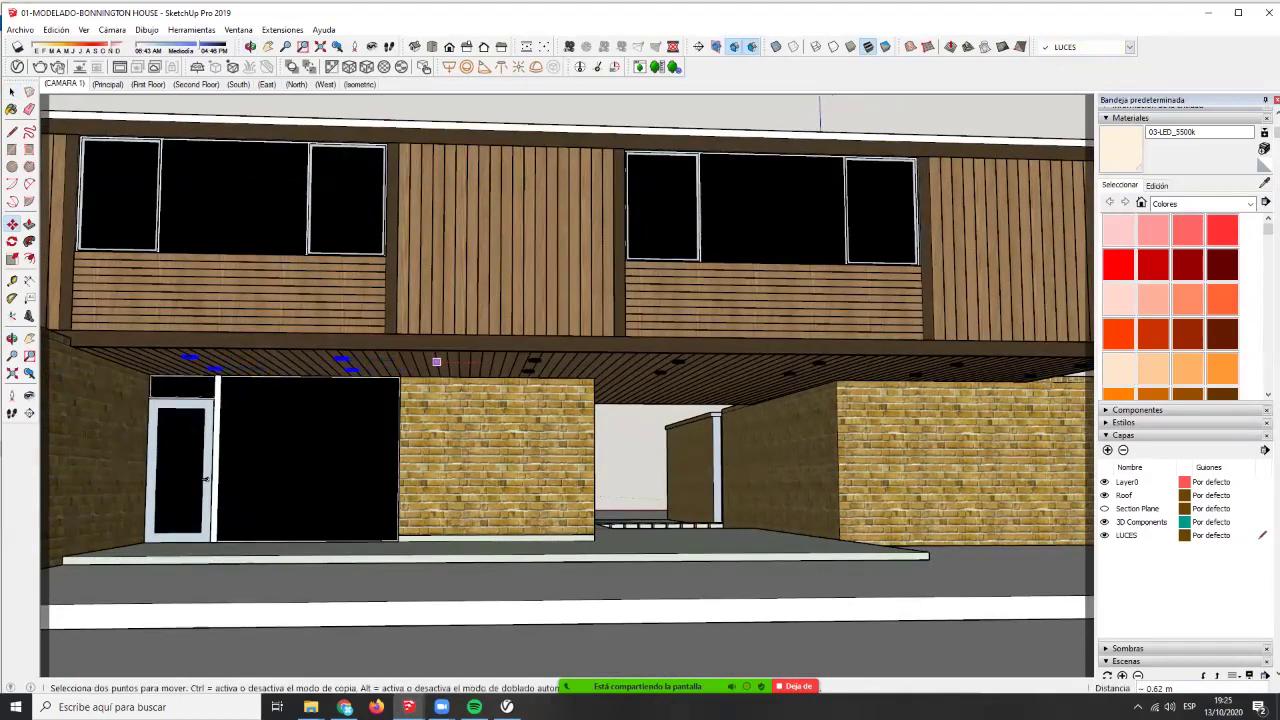
middle_click_drag(436, 362, 480, 366)
key("space")
- Copy the four fixtures above the open passage 3 m deeper along its wooden ceiling
scroll(549, 416, "up", 3)
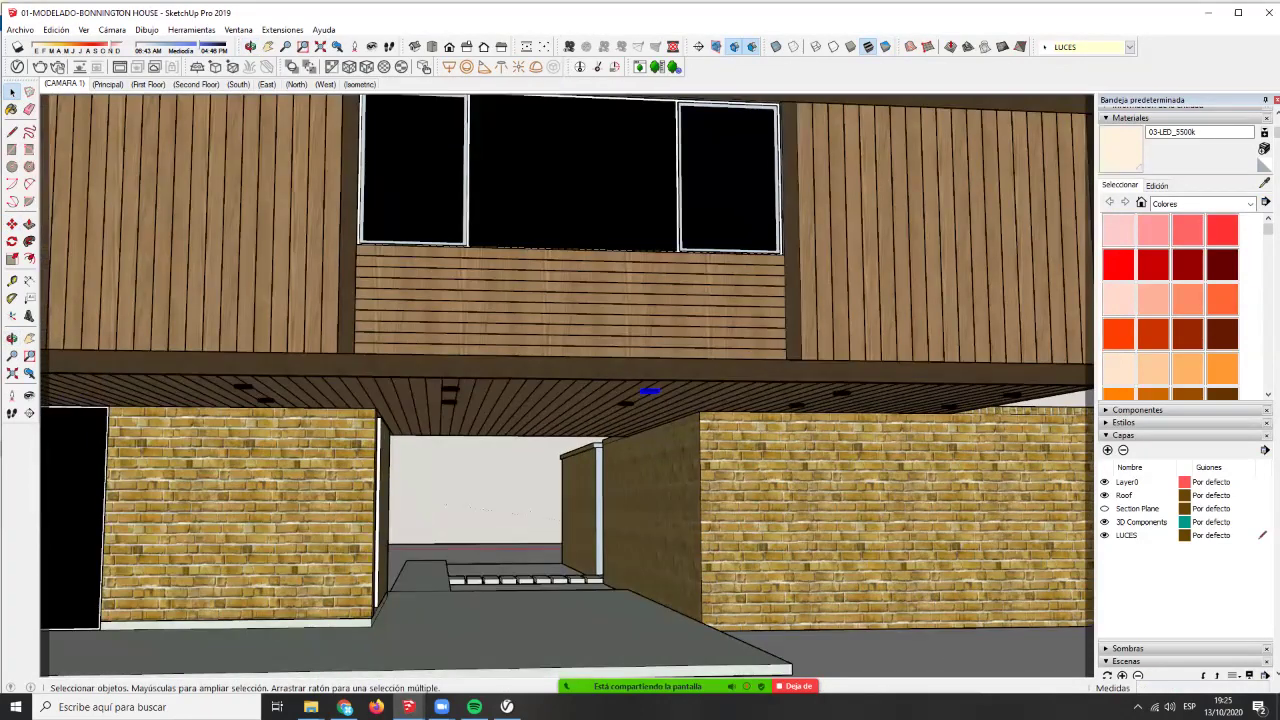
key("ctrl+a")
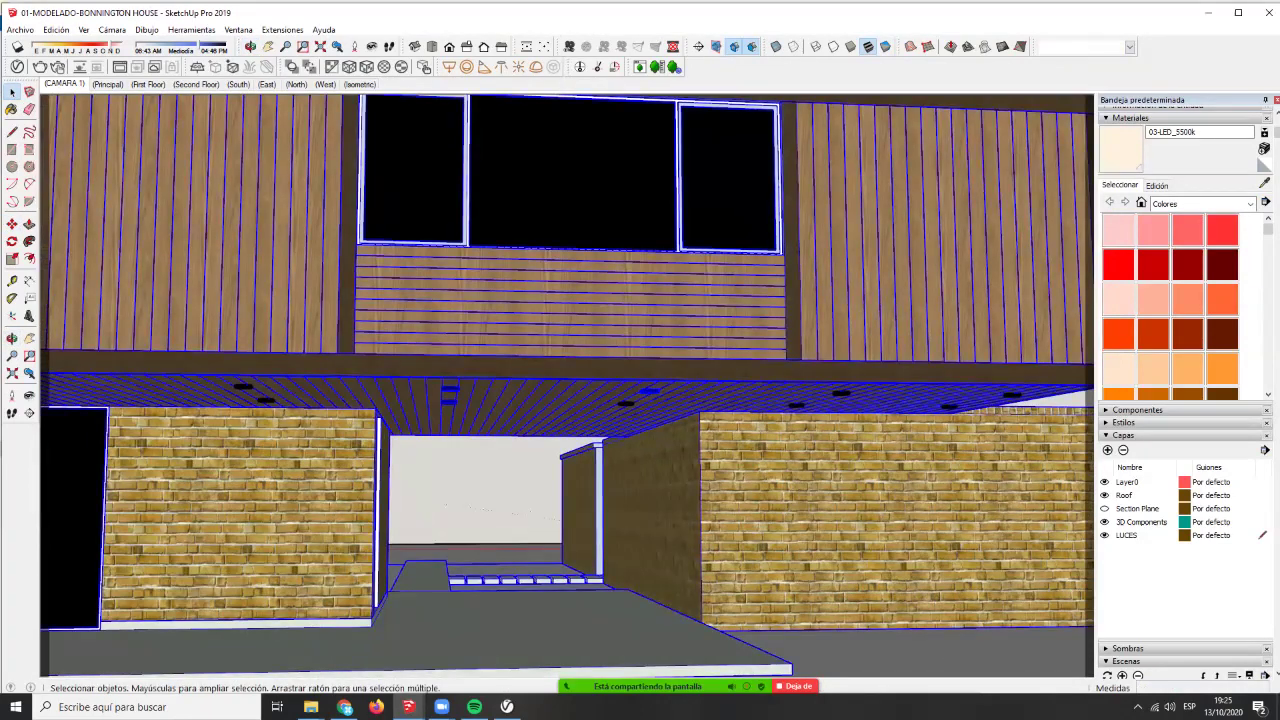
left_click(780, 400, "shift")
key("m")
key("ctrl")
left_click(539, 377)
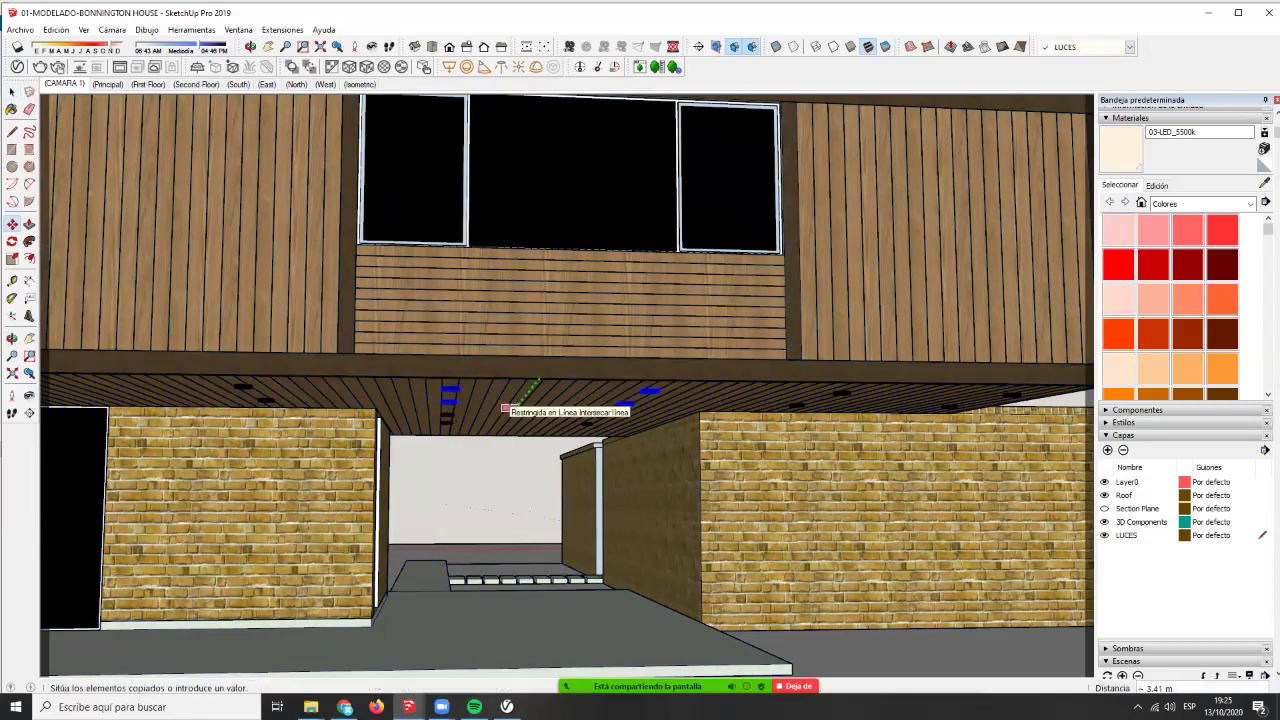
type("3")
key("Return")
middle_click_drag(500, 398, 546, 366)
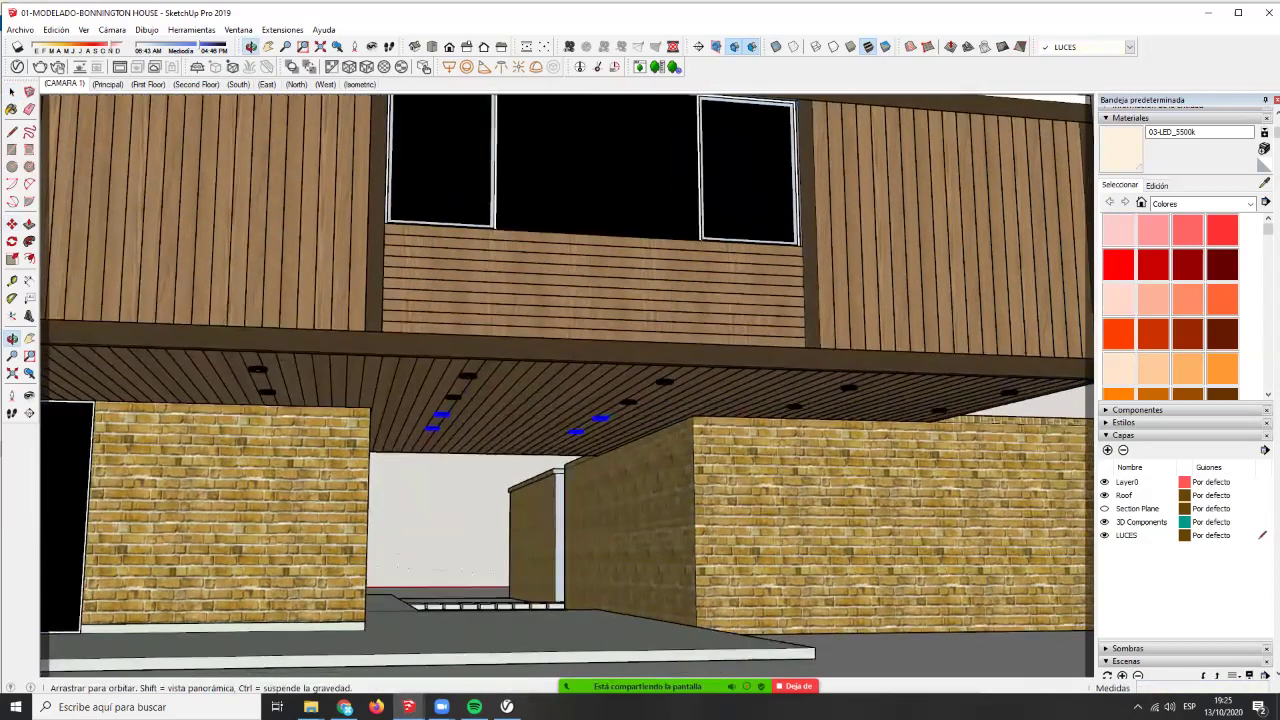
- Copy the innermost pair of passage fixtures 1.5 m further into the passage ceiling
key("space")
scroll(578, 431, "up", 3)
left_click(578, 431)
key("m")
key("ctrl")
left_click(445, 417)
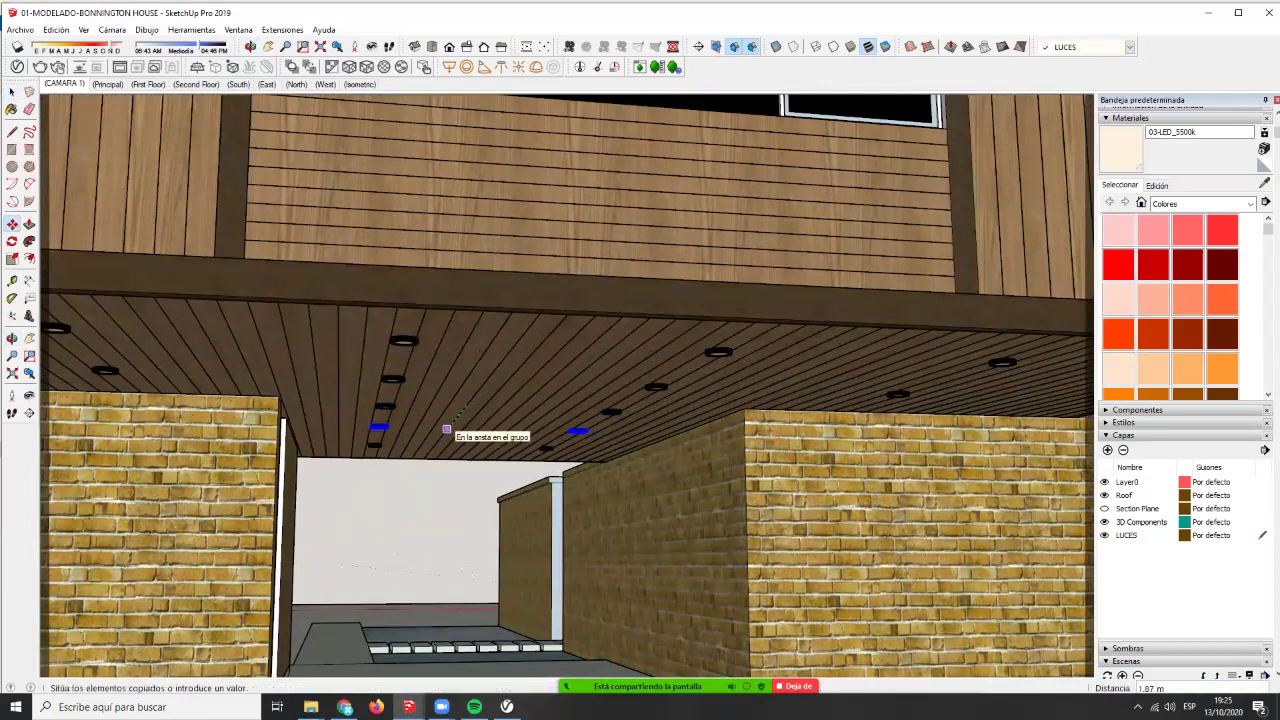
type("1,5")
key("Return")
key("space")
- Return to the CAMARA 1 scene, clear the selection and save the model
right_click(468, 412)
left_click(508, 451)
left_click(64, 84)
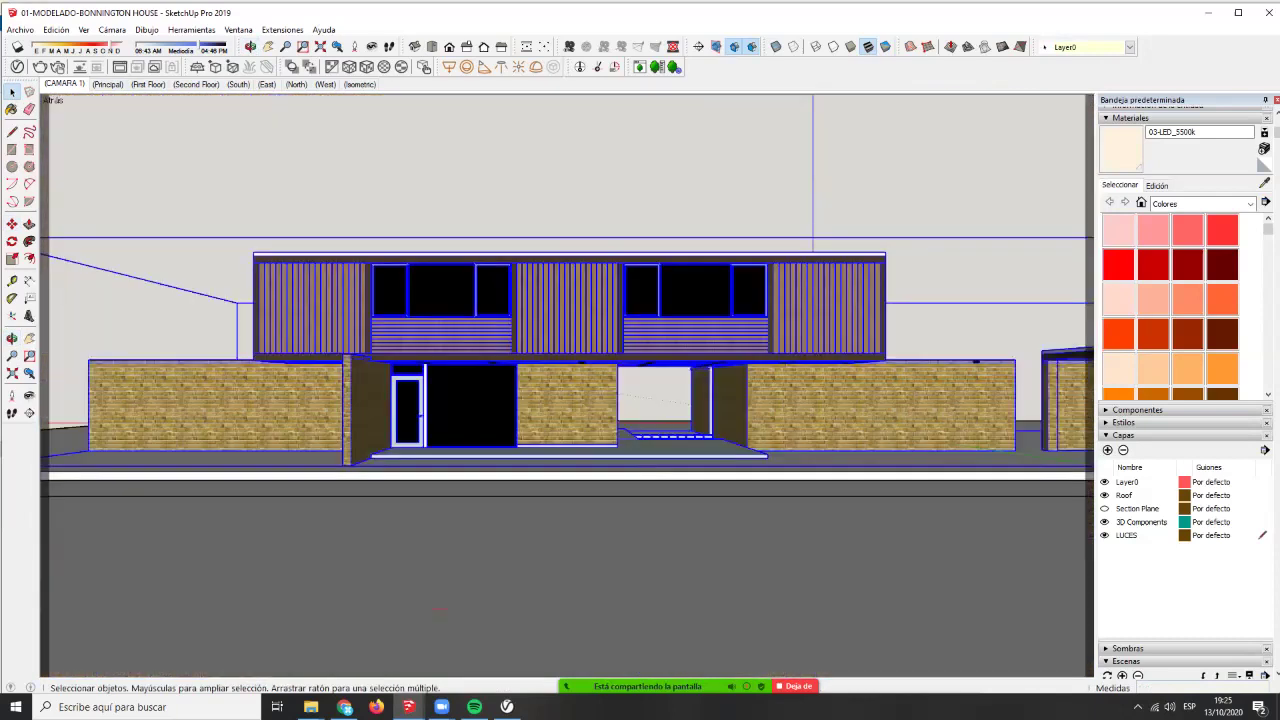
key("Escape")
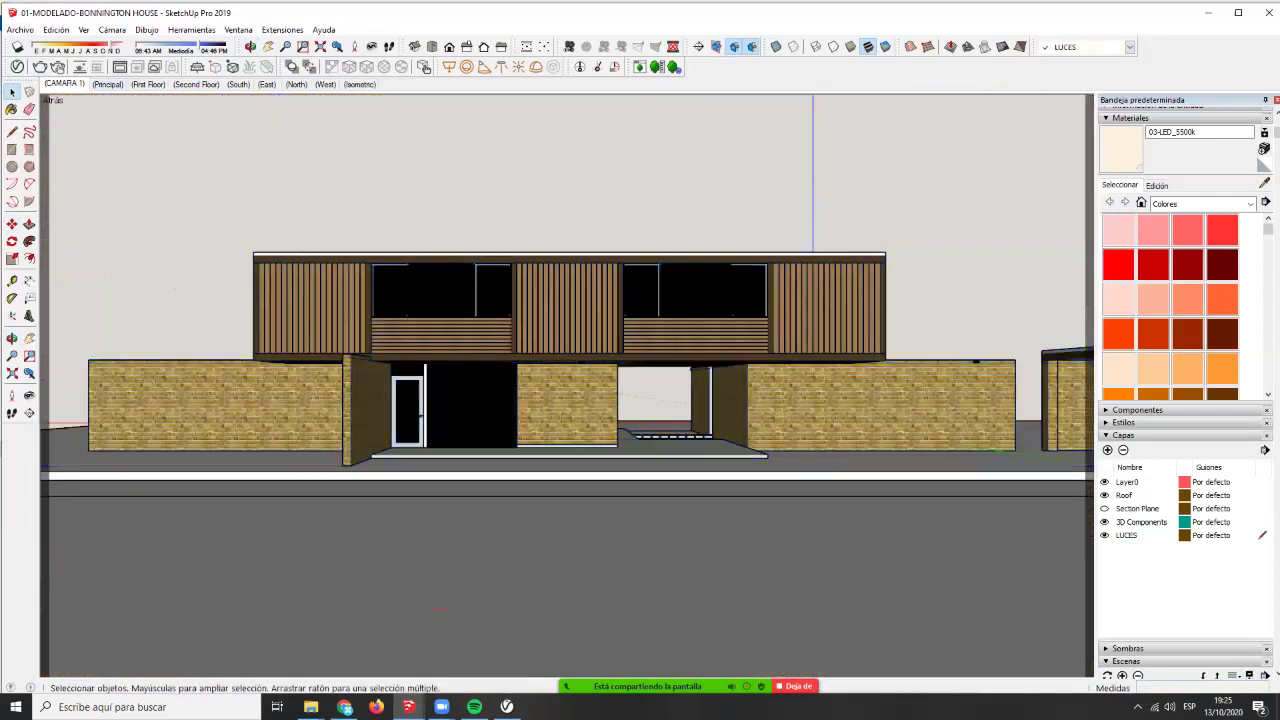
left_click(20, 29)
left_click(40, 94)
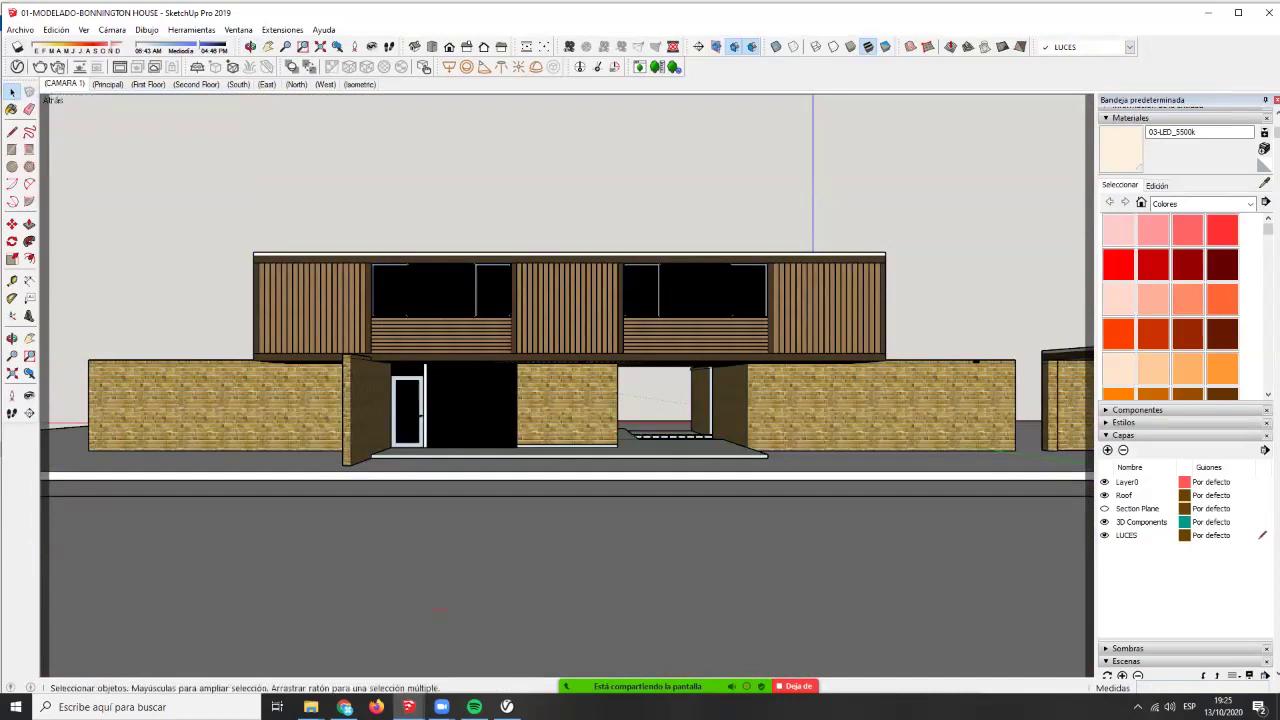
- Render the CAMARA 1 view with V-Ray and inspect the result in the frame buffer
left_click(39, 66)
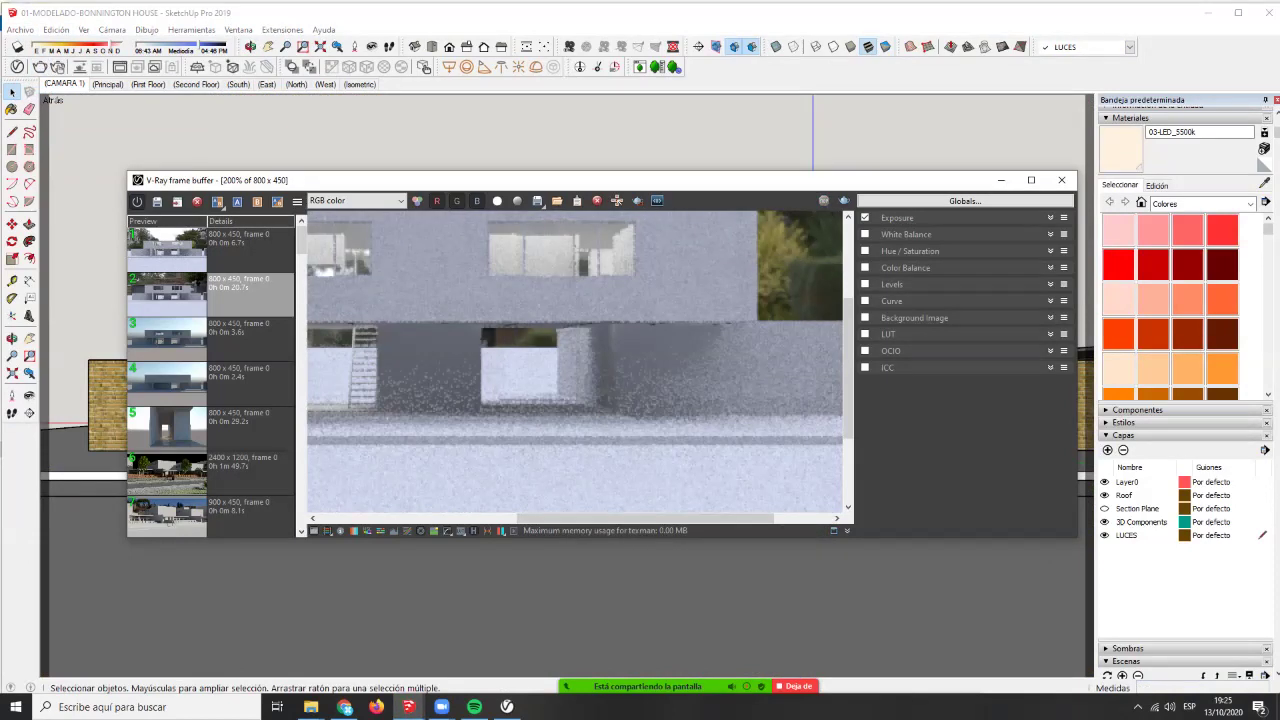
scroll(656, 376, "down", 1)
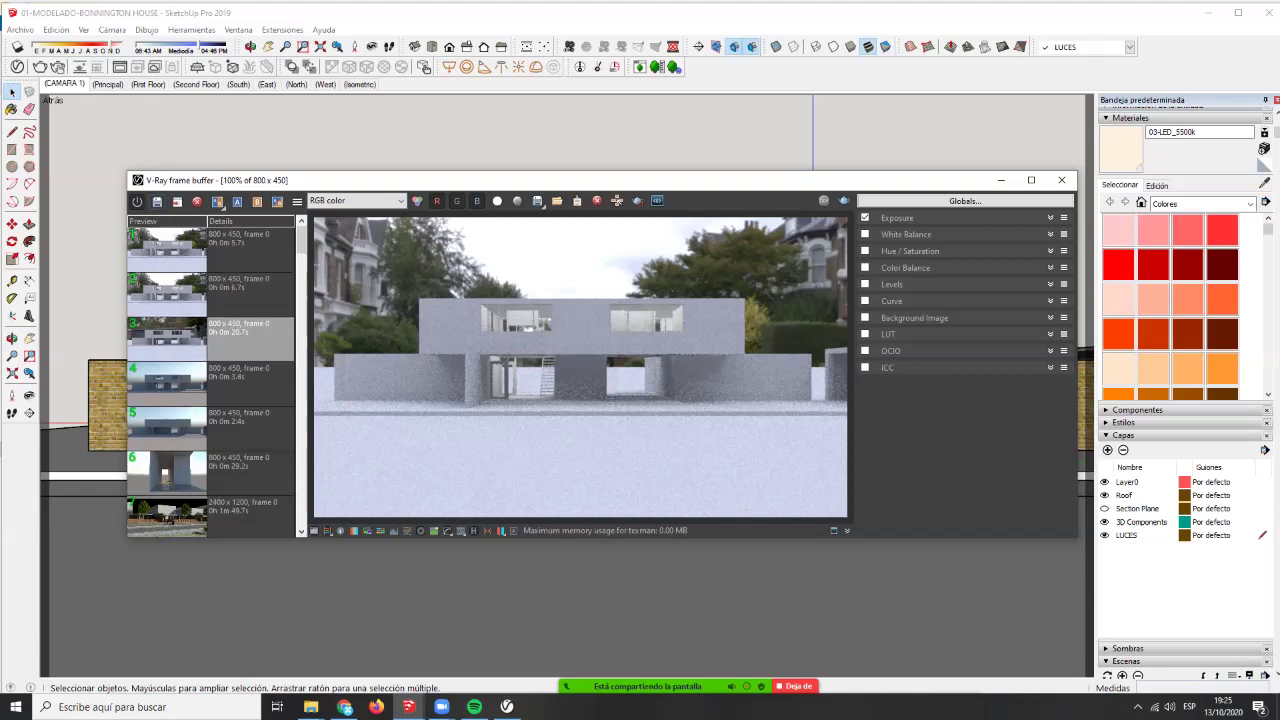
left_click(250, 250)
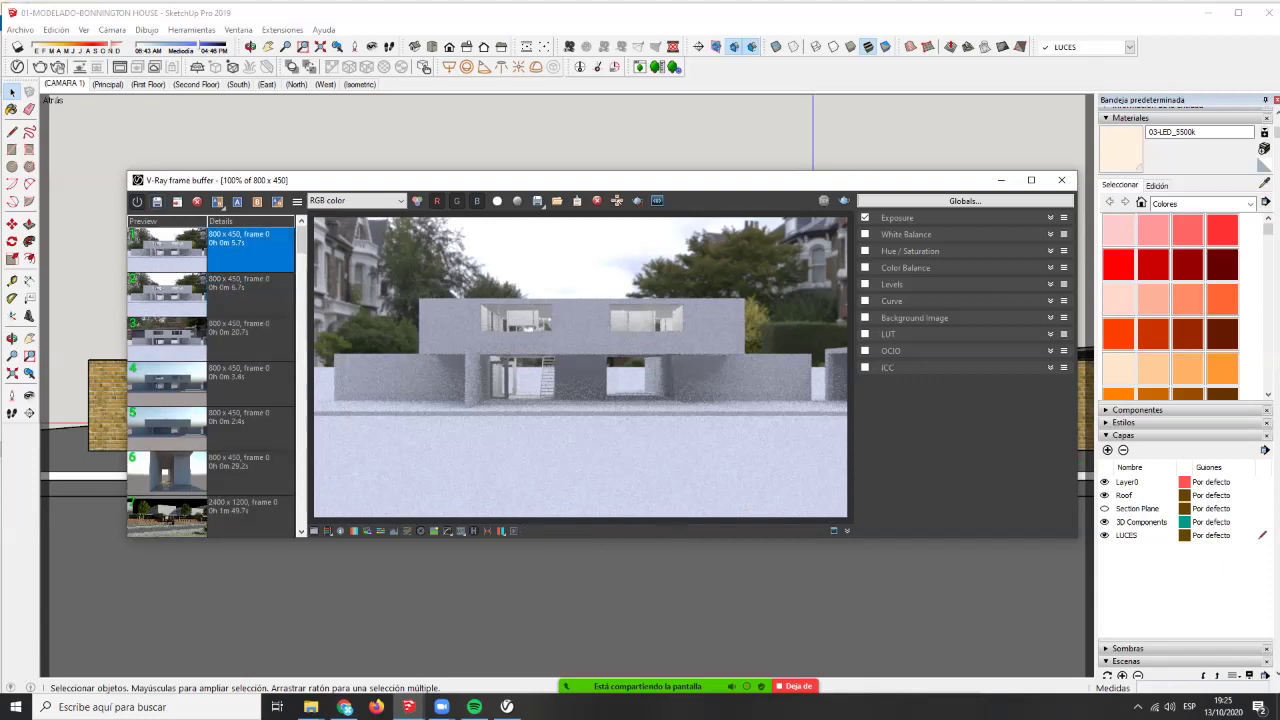
scroll(612, 357, "up", 1)
scroll(611, 353, "down", 1)
left_click(1001, 180)
- Set the emissive intensity of the 03-LED_5500k material to 10 and render again
left_click(17, 67)
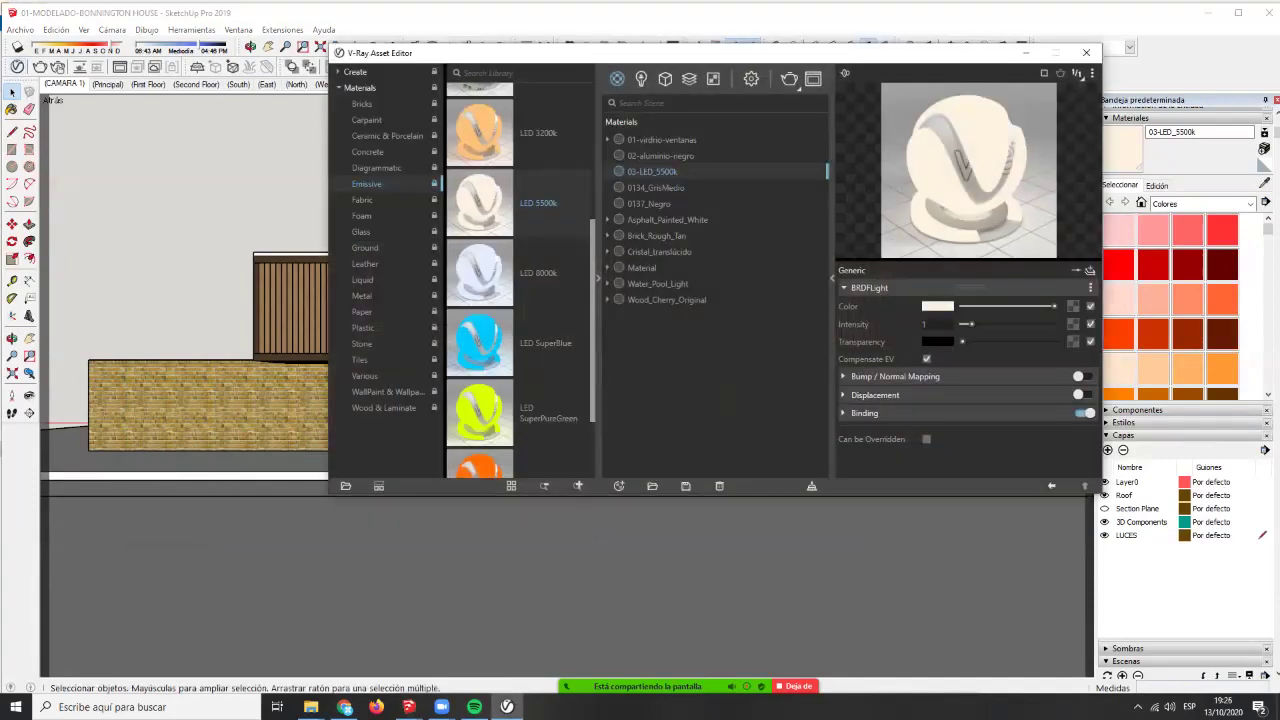
double_click(932, 324)
type("10")
key("Return")
left_click(789, 78)
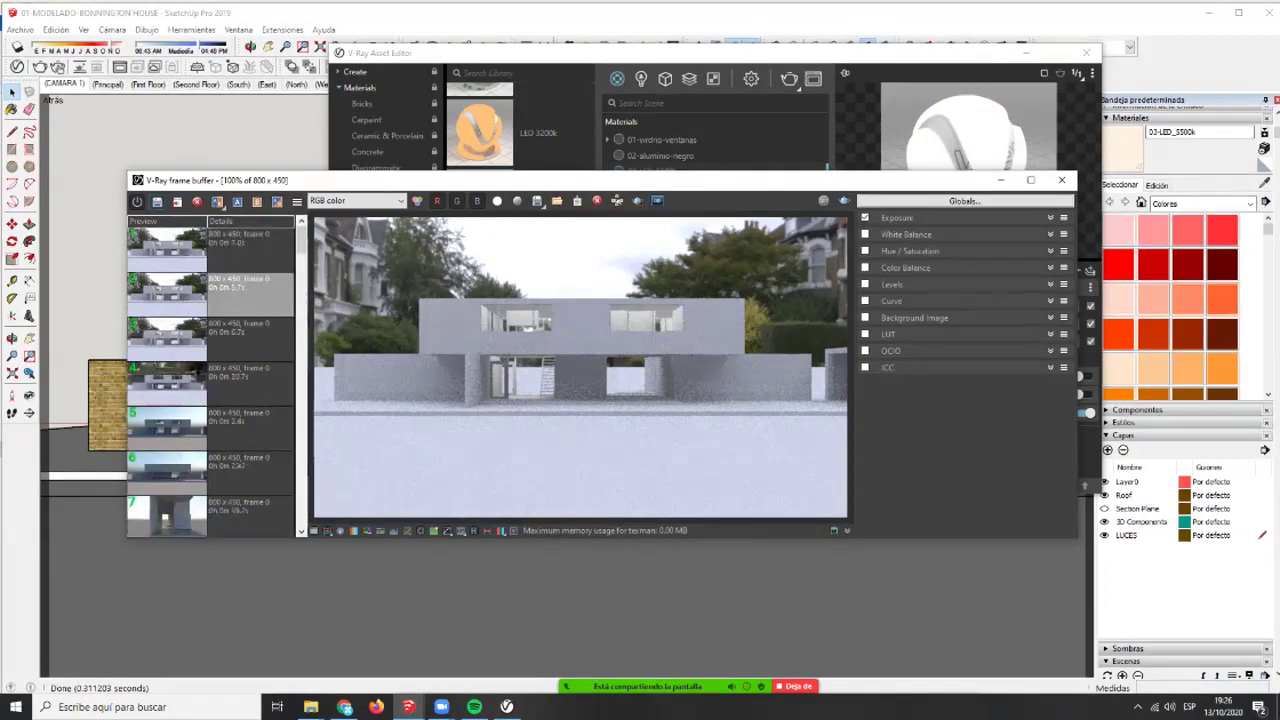
- Compare the intensity 10 render with the two previous renders in the frame buffer history
left_click(250, 340)
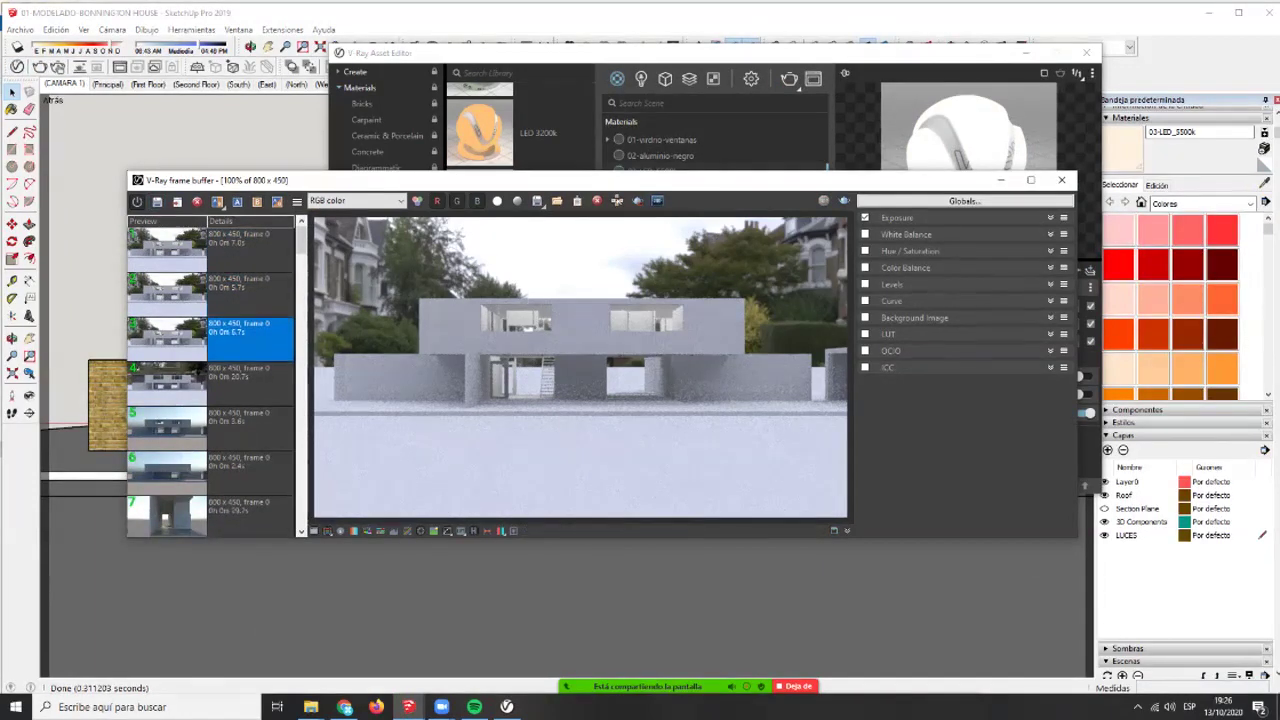
left_click(250, 295)
left_click(250, 250)
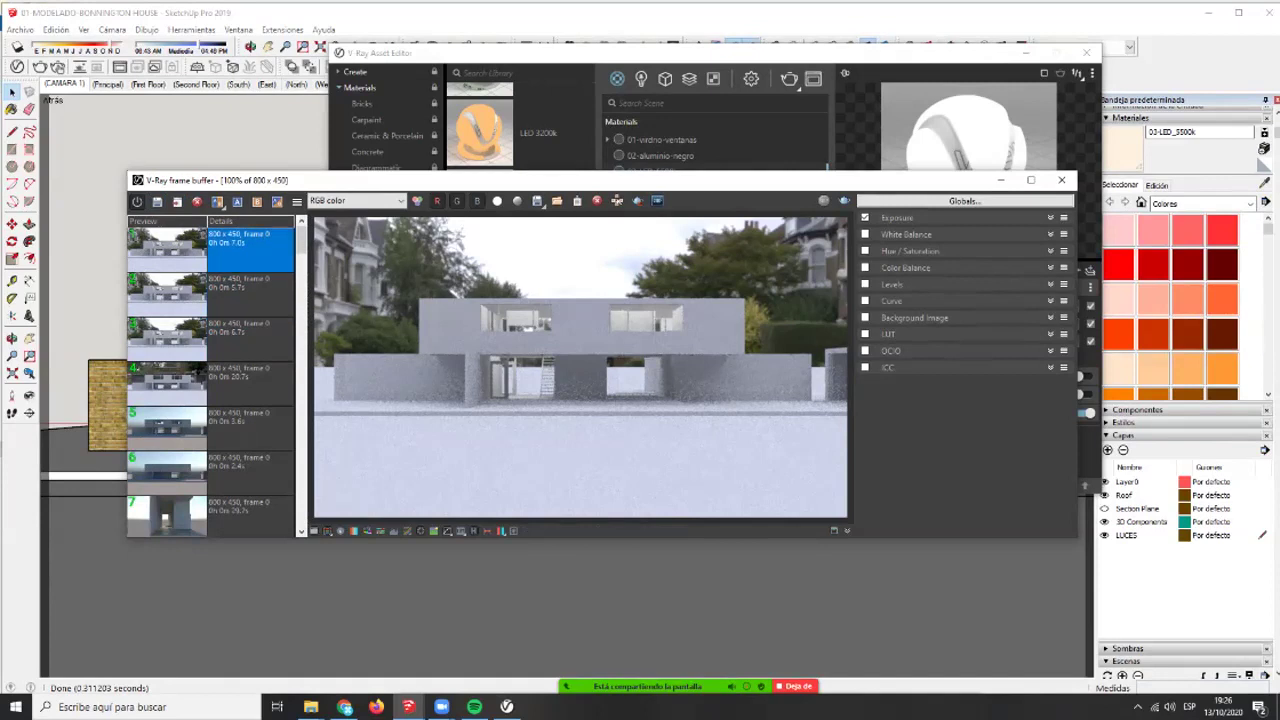
left_click(250, 340)
left_click(250, 295)
left_click(1000, 180)
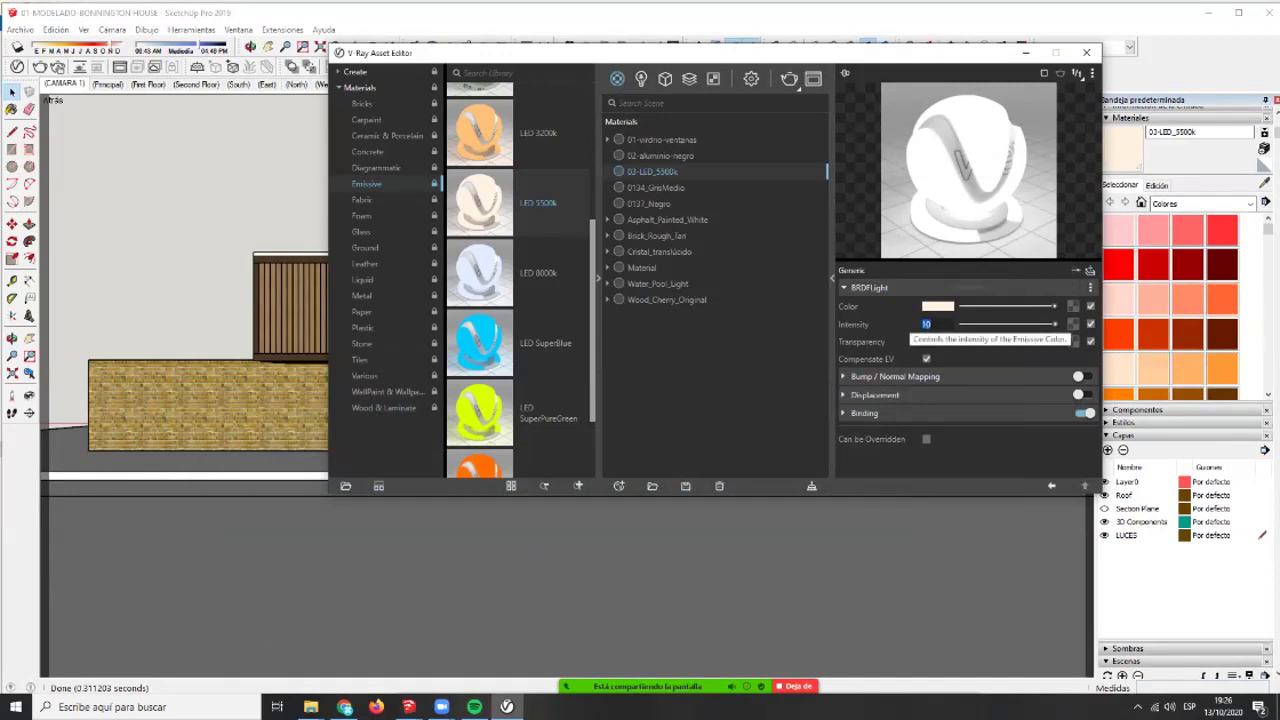
- Set the emissive intensity of the 03-LED_5500k material to 25 and render the view
type("25")
key("Return")
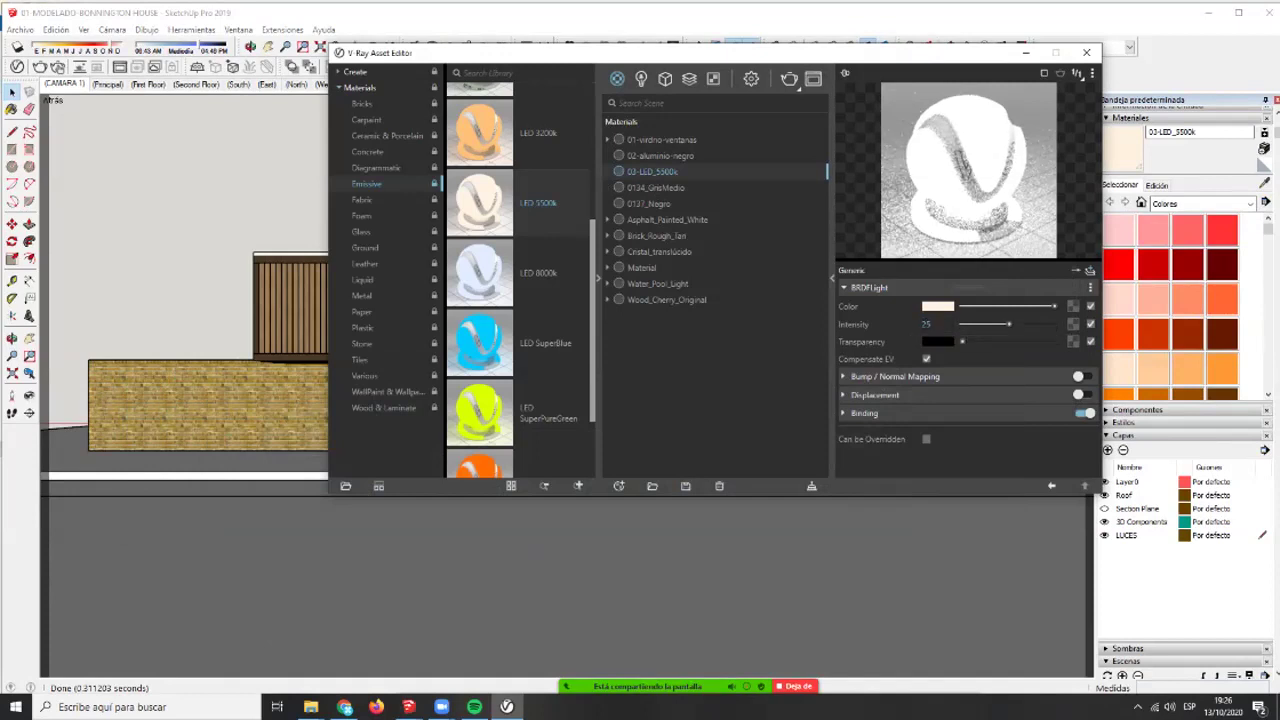
left_click(789, 79)
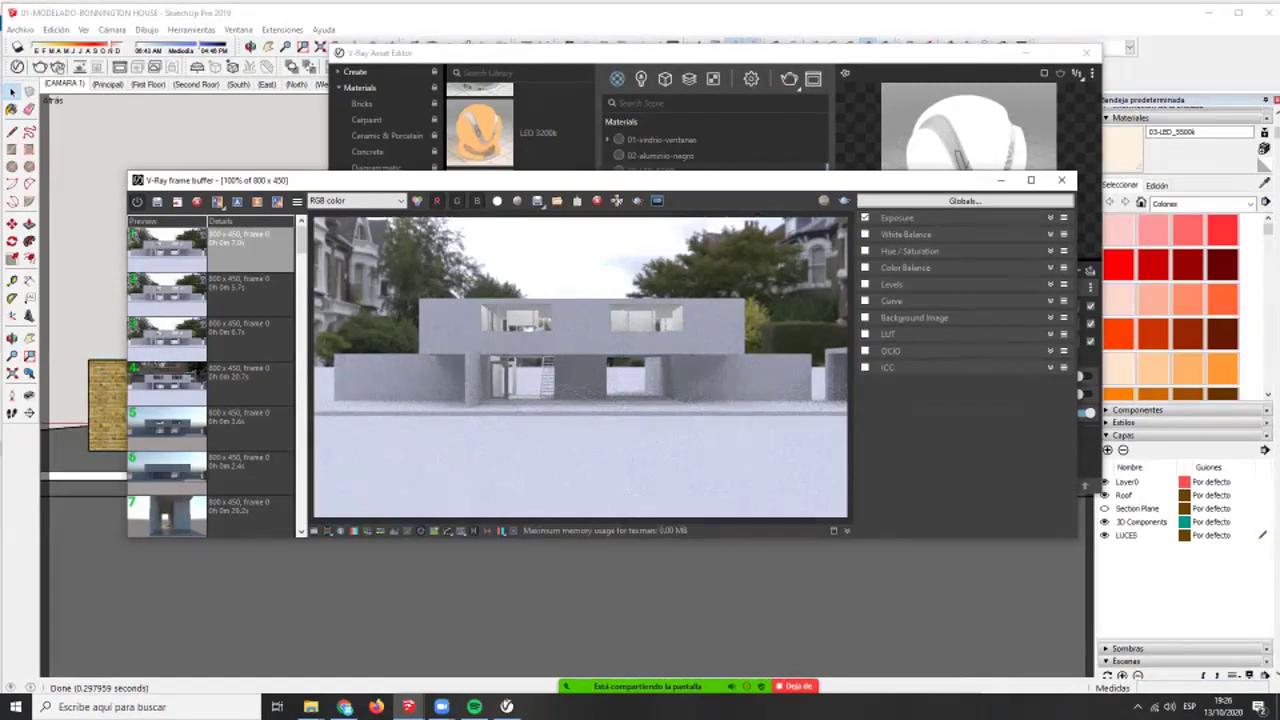
- Save the intensity 25 render to the frame buffer history and compare it with the earlier renders
left_click(157, 202)
left_click(250, 250)
left_click(250, 295)
left_click(250, 250)
key("Down")
key("Up")
key("Down")
key("Down")
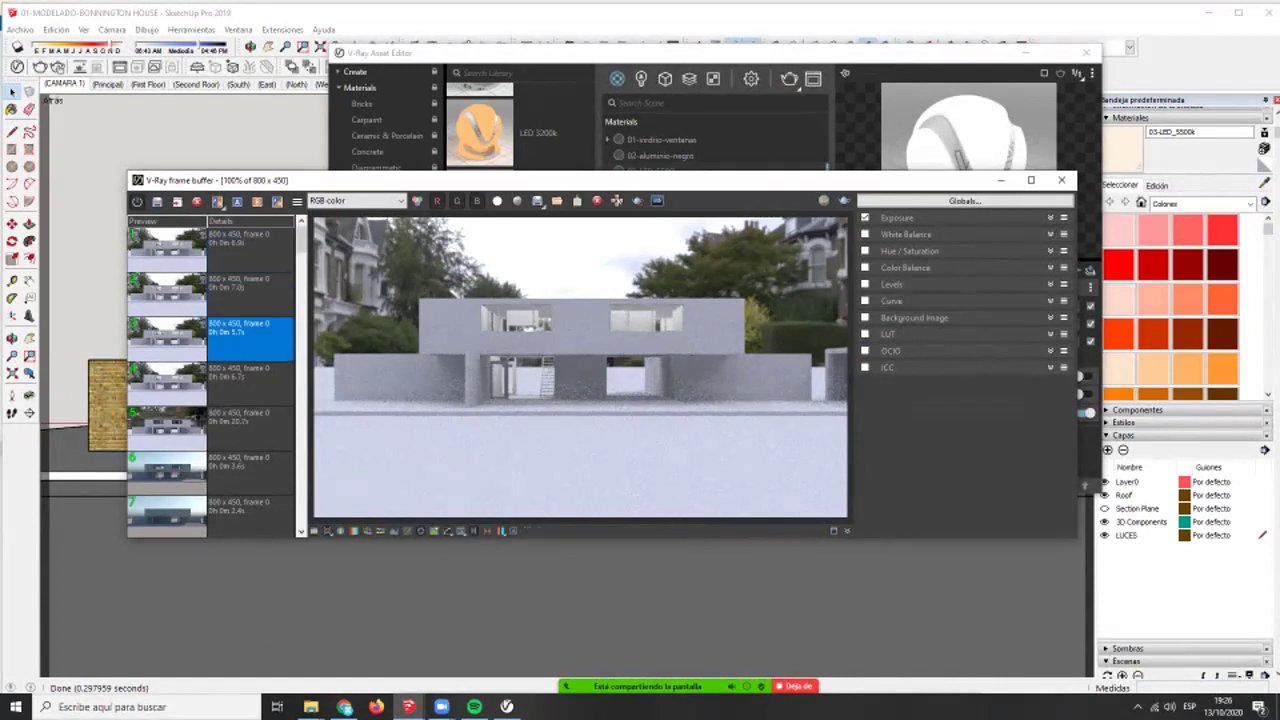
left_click(250, 250)
- Set the emissive intensity of the 03-LED_5500k material to 150 and render the view
left_click(640, 53)
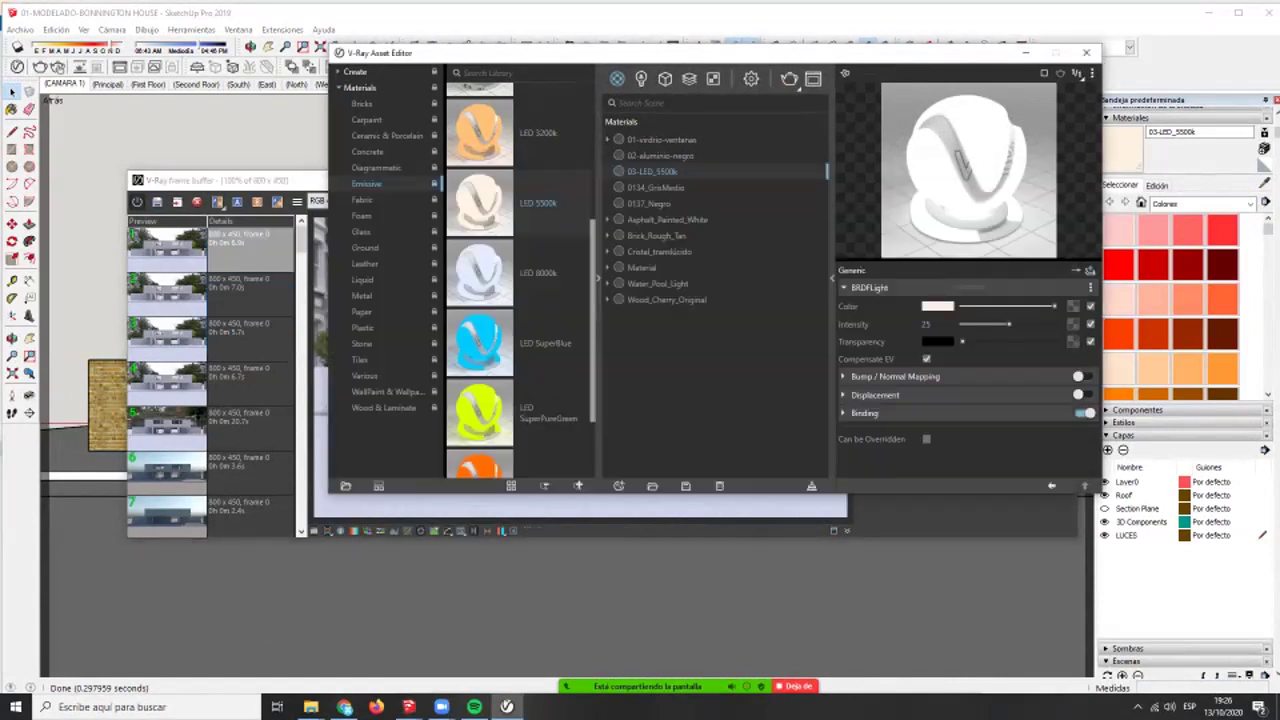
double_click(927, 324)
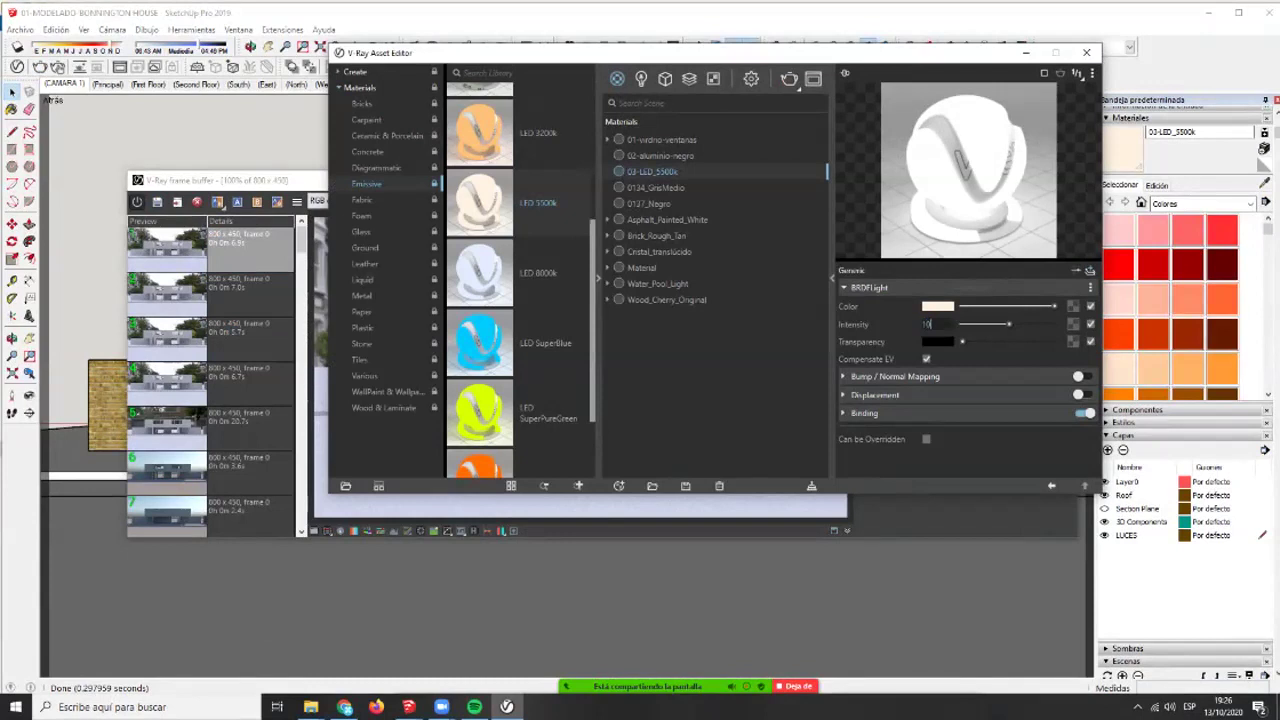
key("BackSpace")
type("50")
key("Return")
left_click(789, 79)
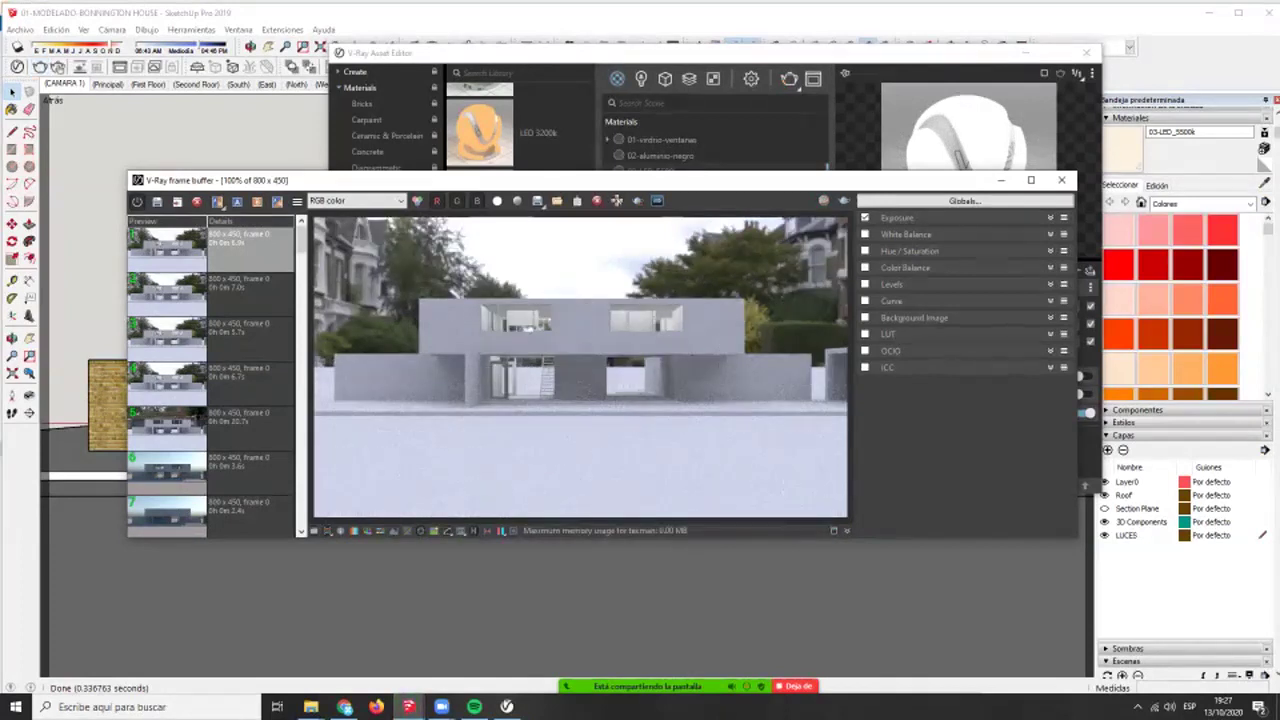
- Save the intensity 150 render to the frame buffer history and compare it with the earlier renders
left_click(157, 202)
left_click(250, 250)
left_click(250, 294)
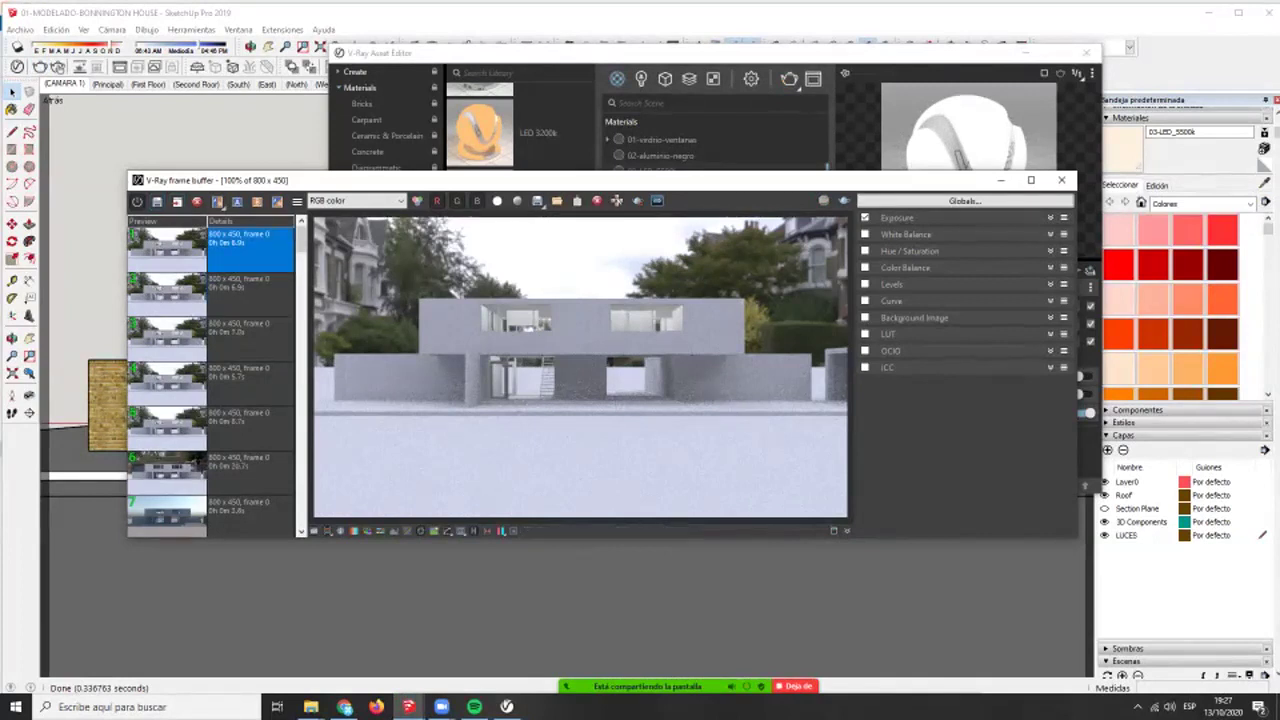
left_click(250, 294)
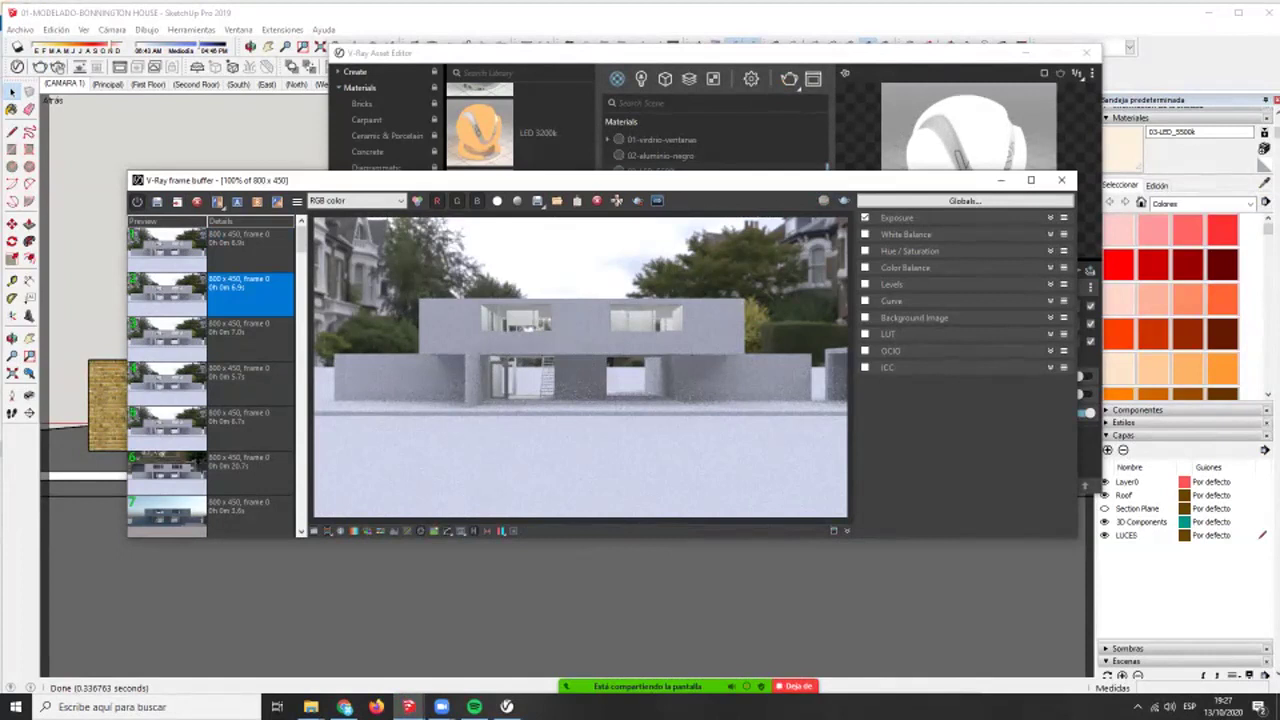
key("Down")
left_click(250, 250)
left_click(250, 294)
left_click(250, 250)
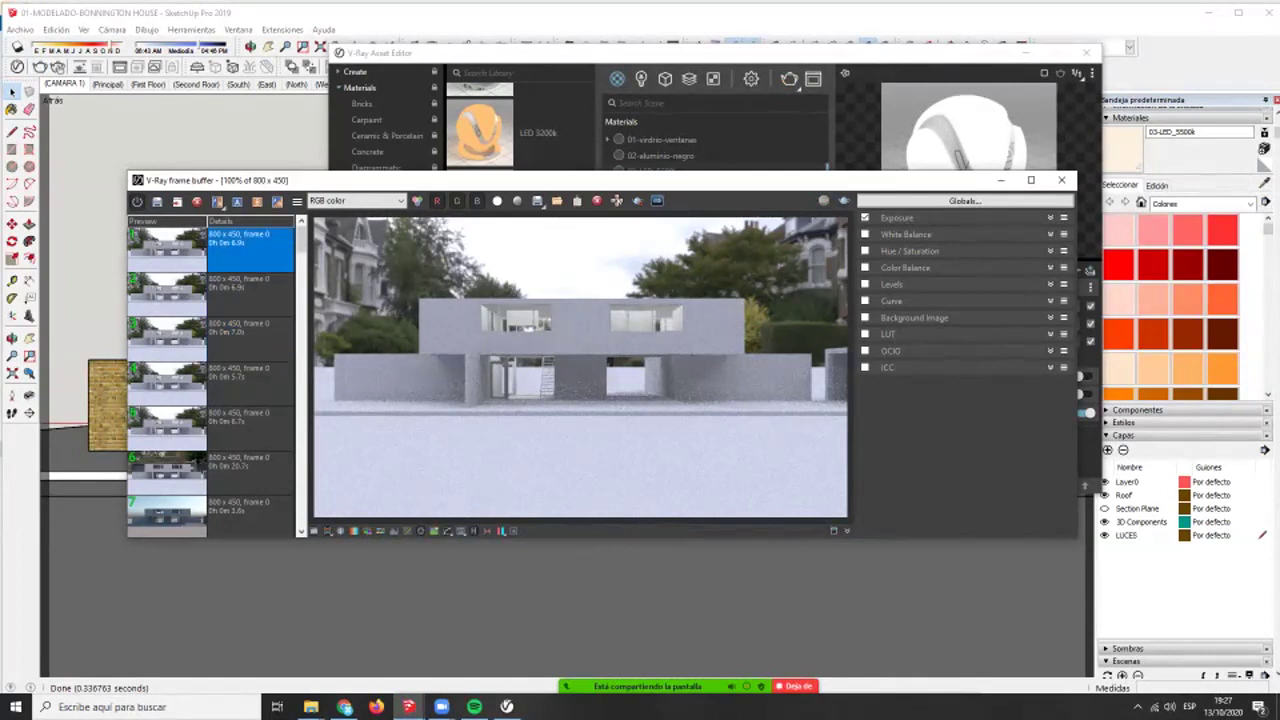
key("Down")
key("Up")
key("Down")
key("Down")
key("Up")
key("Up")
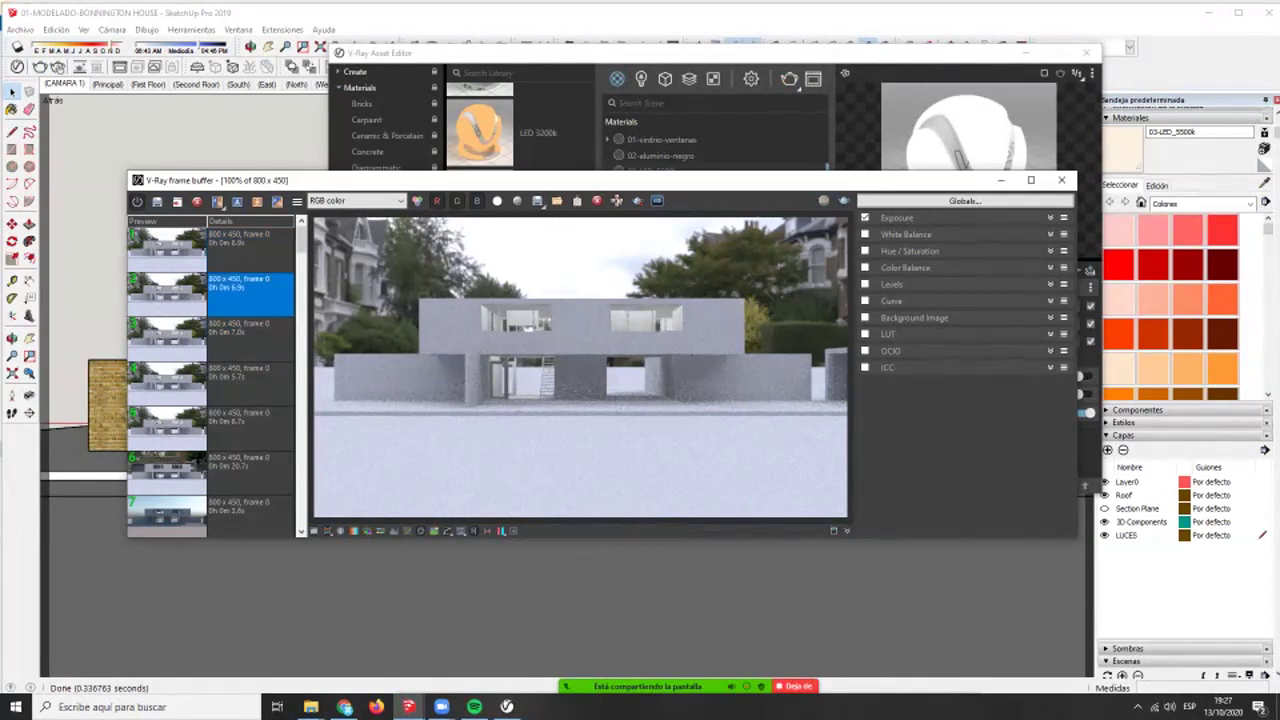
- Turn off Compensate EV for the 03-LED_5500k material and render the view again
left_click(17, 67)
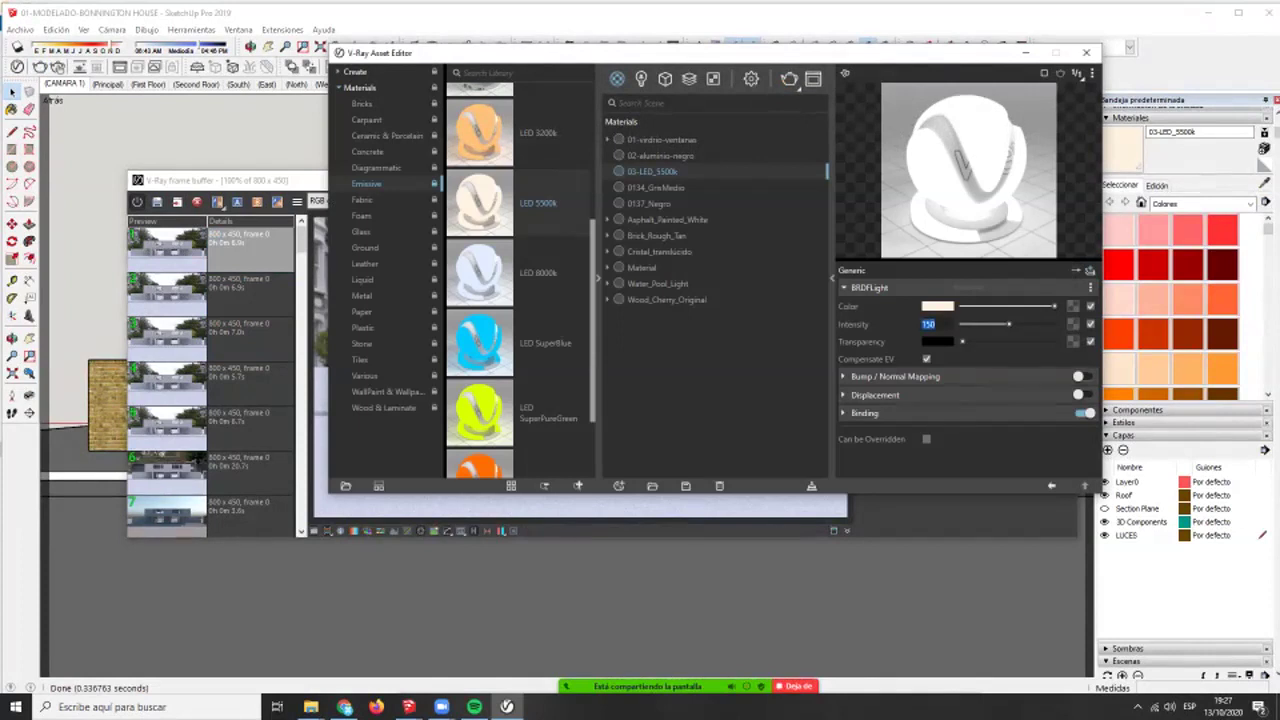
left_click(926, 359)
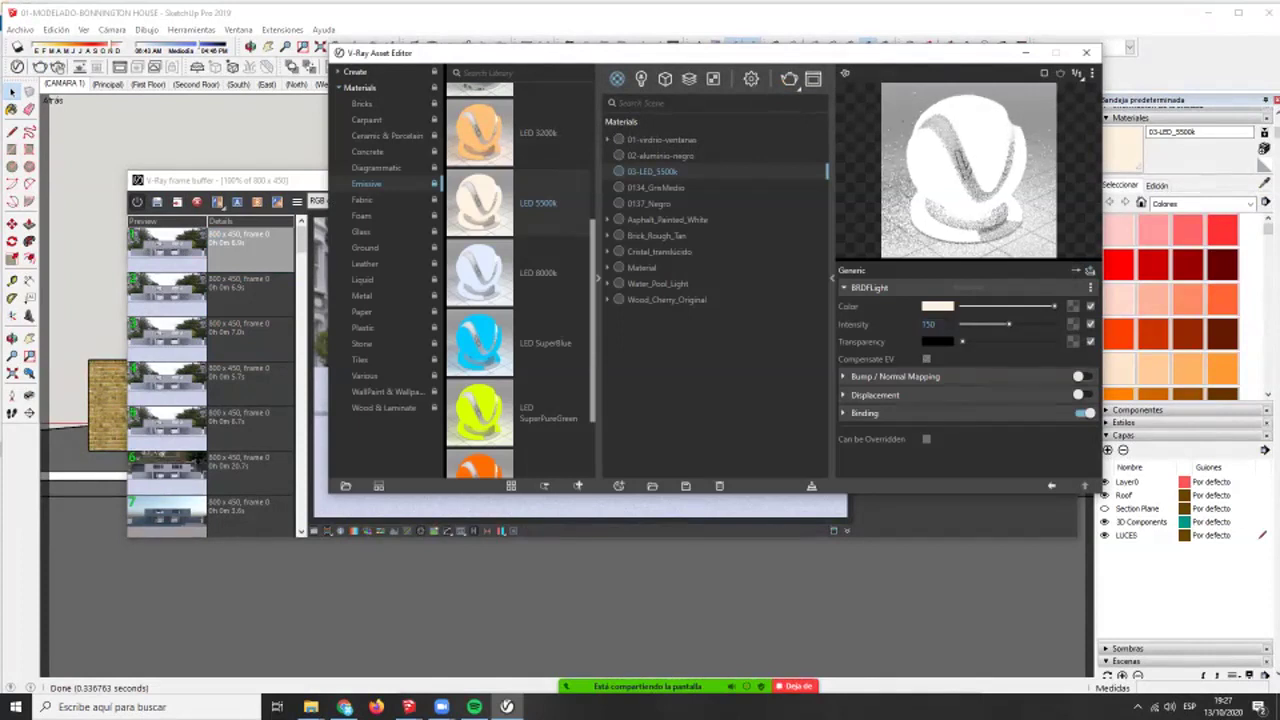
key("alt+Tab")
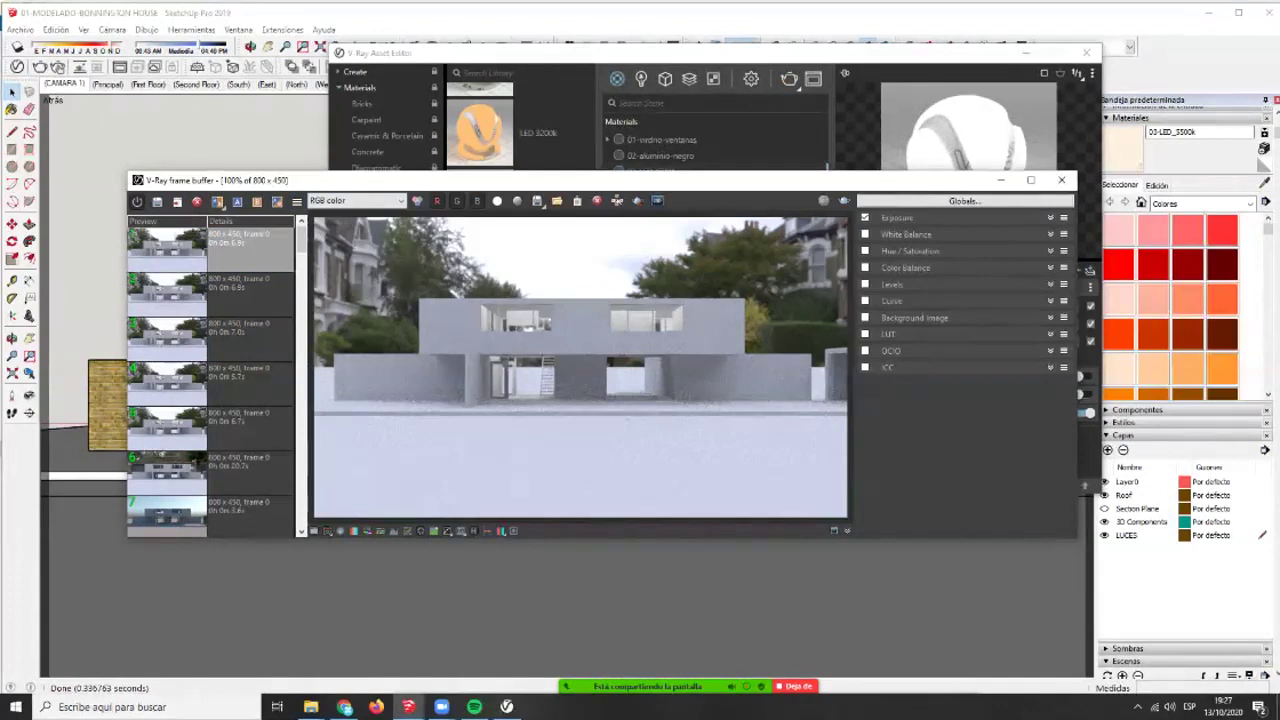
left_click(844, 200)
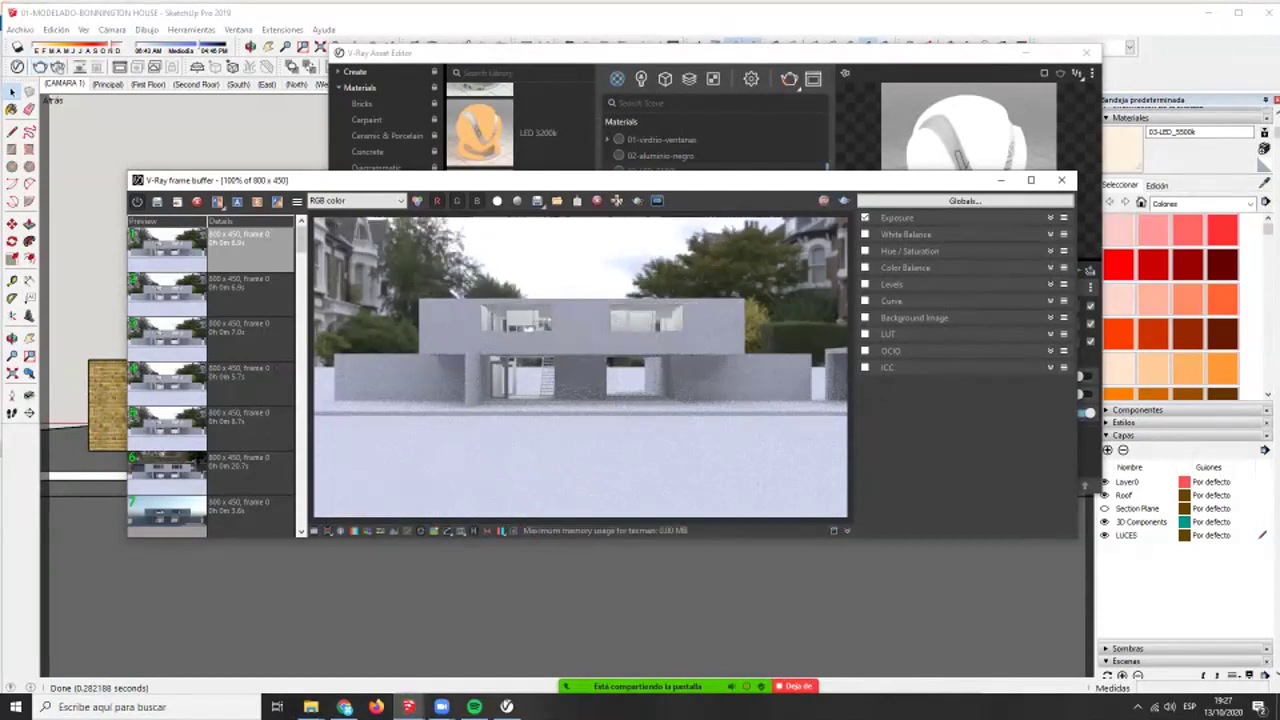
- Save the render made without Compensate EV to the frame buffer history and select the newest entry
left_click(250, 294)
left_click(157, 202)
left_click(250, 250)
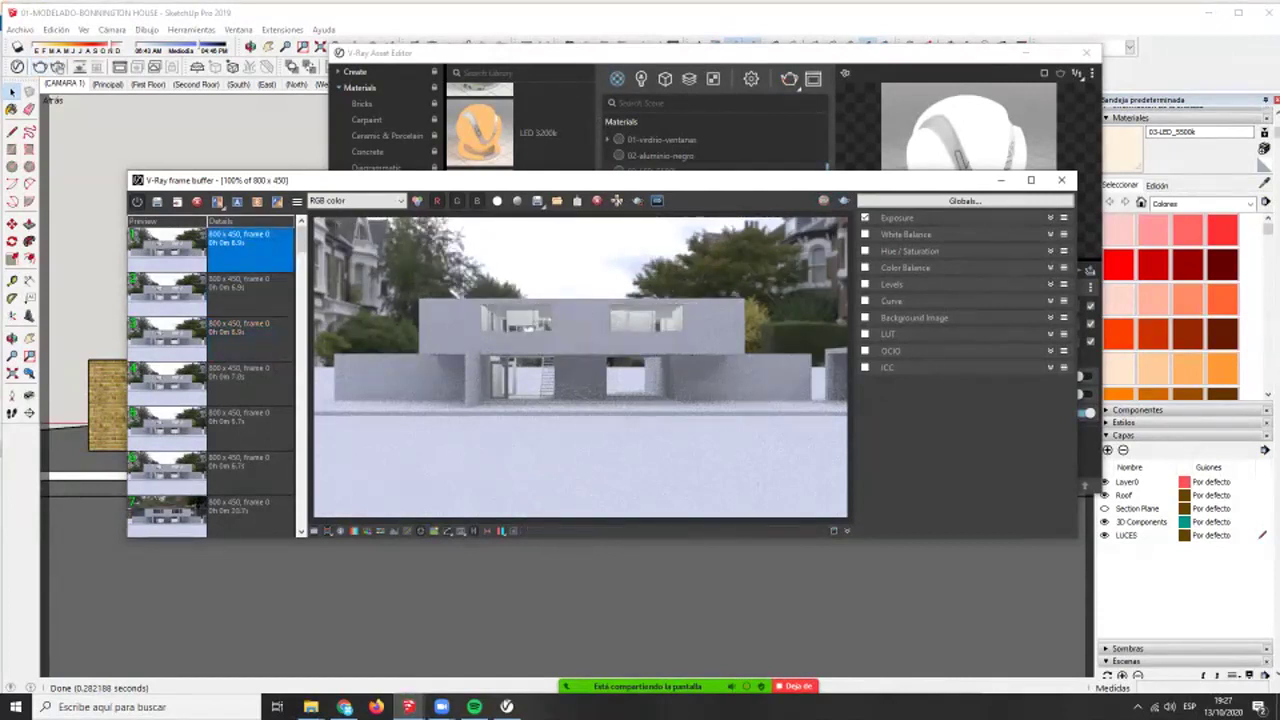
- Set the 03-LED_5500k emissive intensity to 100 and turn Compensate EV back on
left_click(507, 706)
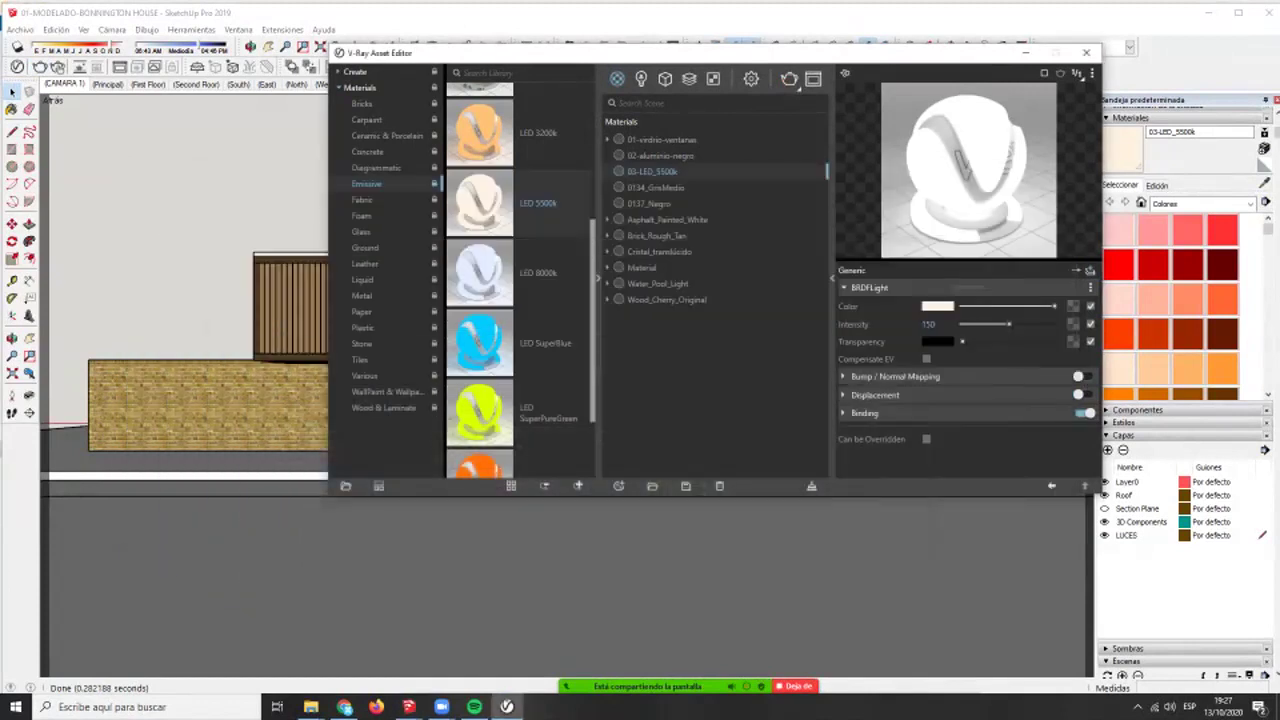
double_click(929, 324)
type("10")
- Inspect the emissive colour of the 03-LED_5500k material with its RGB range set to 0 to 255
left_click(937, 305)
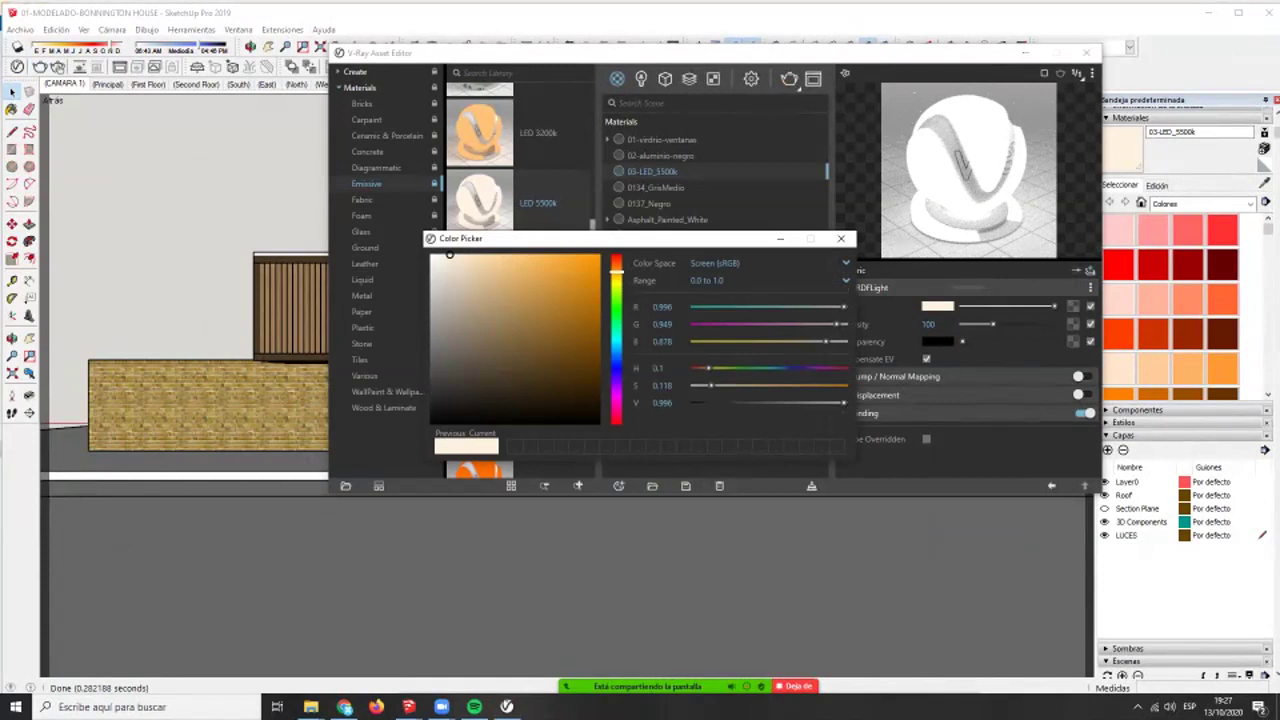
left_click(768, 281)
left_click(740, 314)
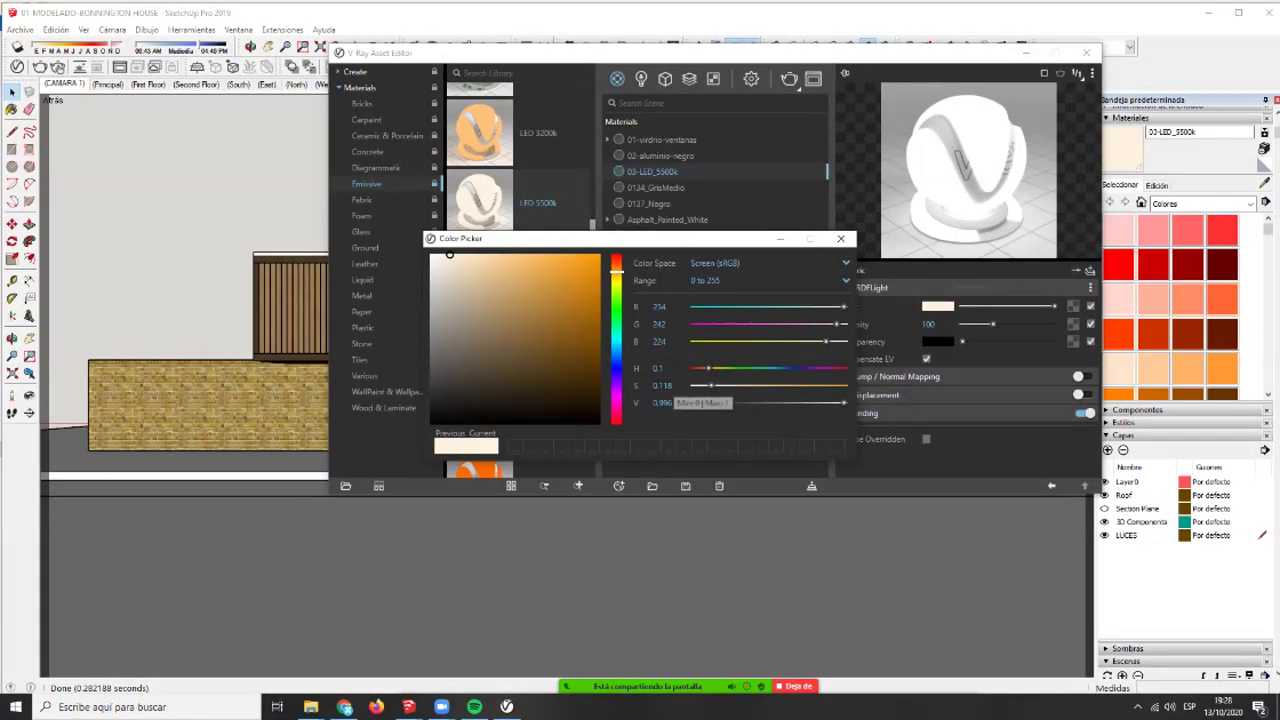
left_click(840, 238)
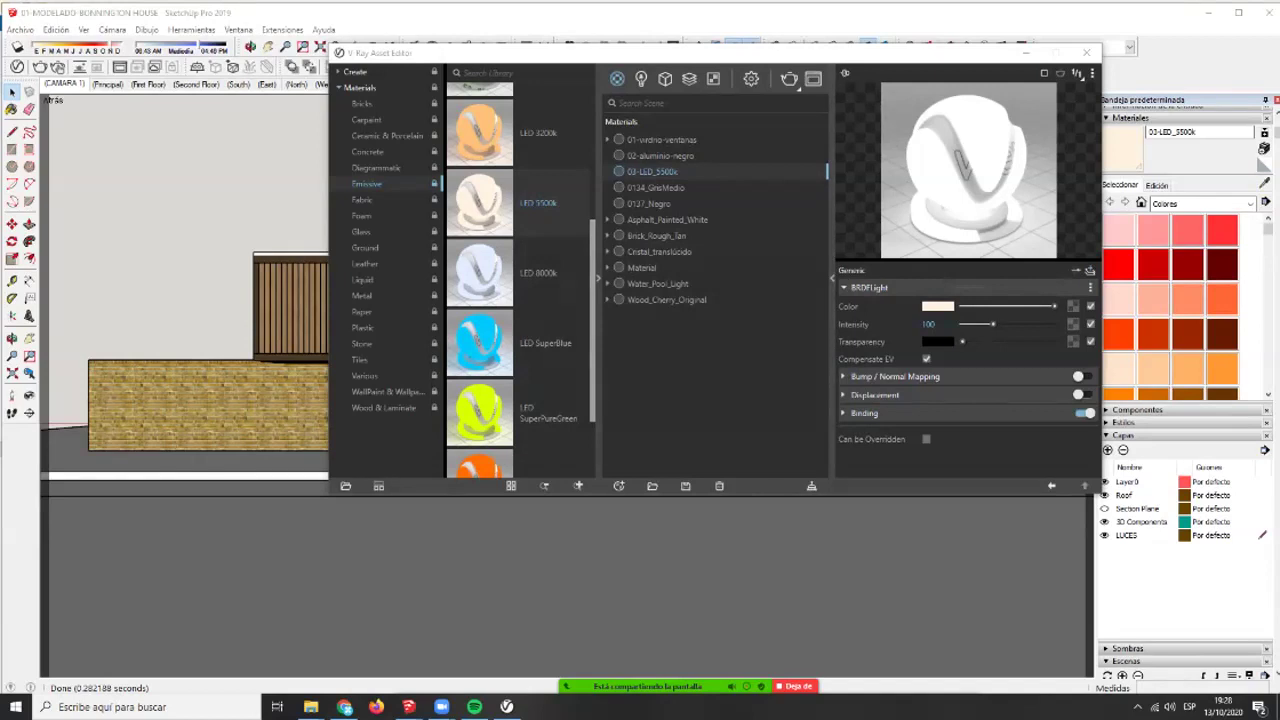
- List the scene's lights and render the view with the LED material at intensity 100
left_click(641, 79)
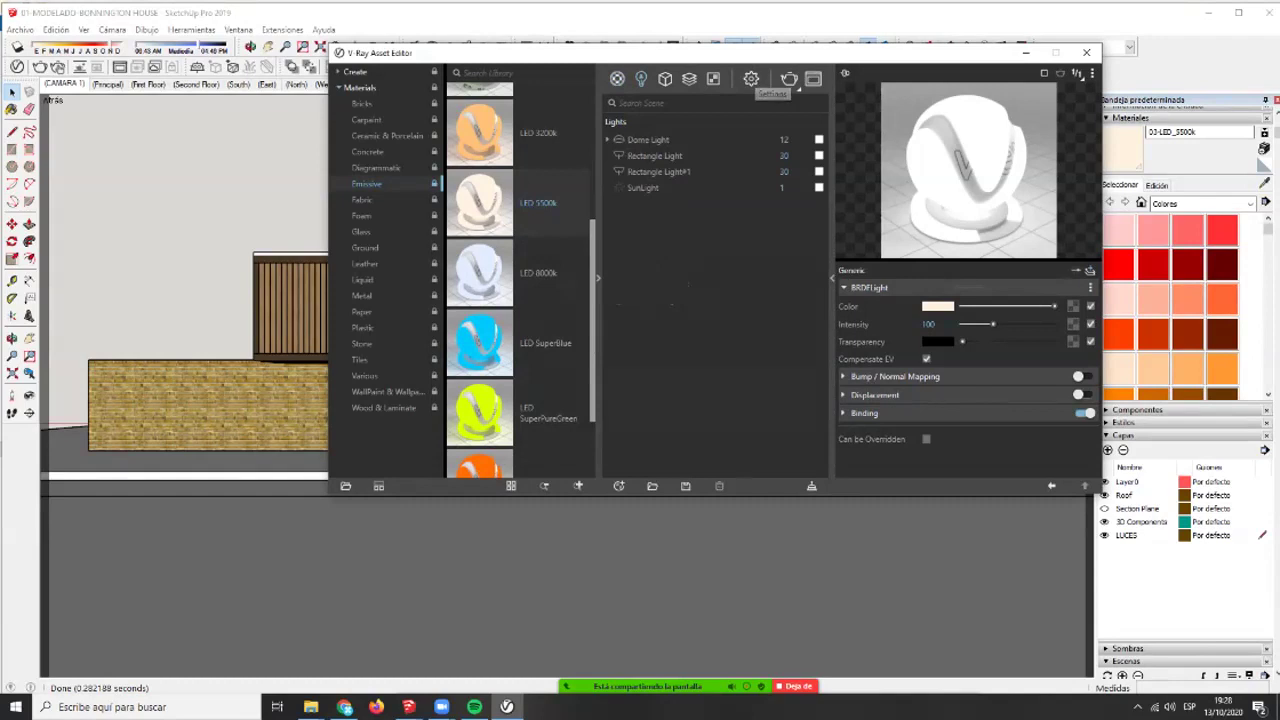
left_click(813, 79)
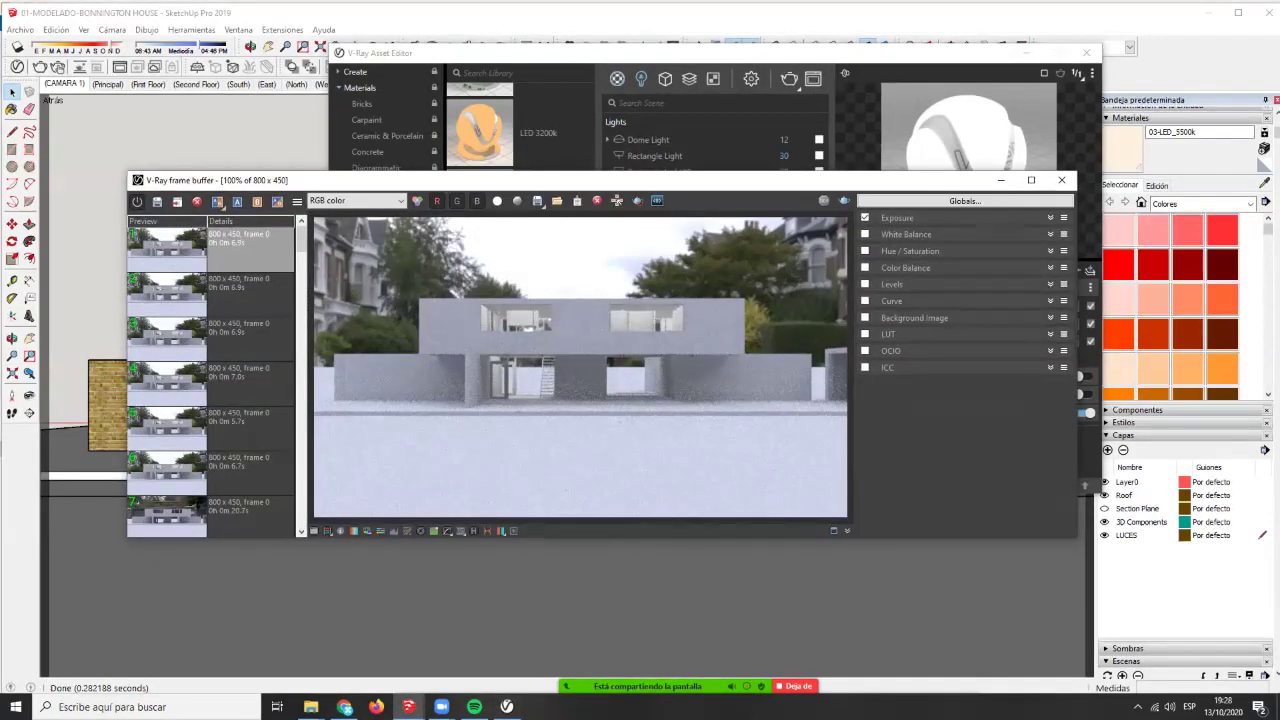
left_click(844, 201)
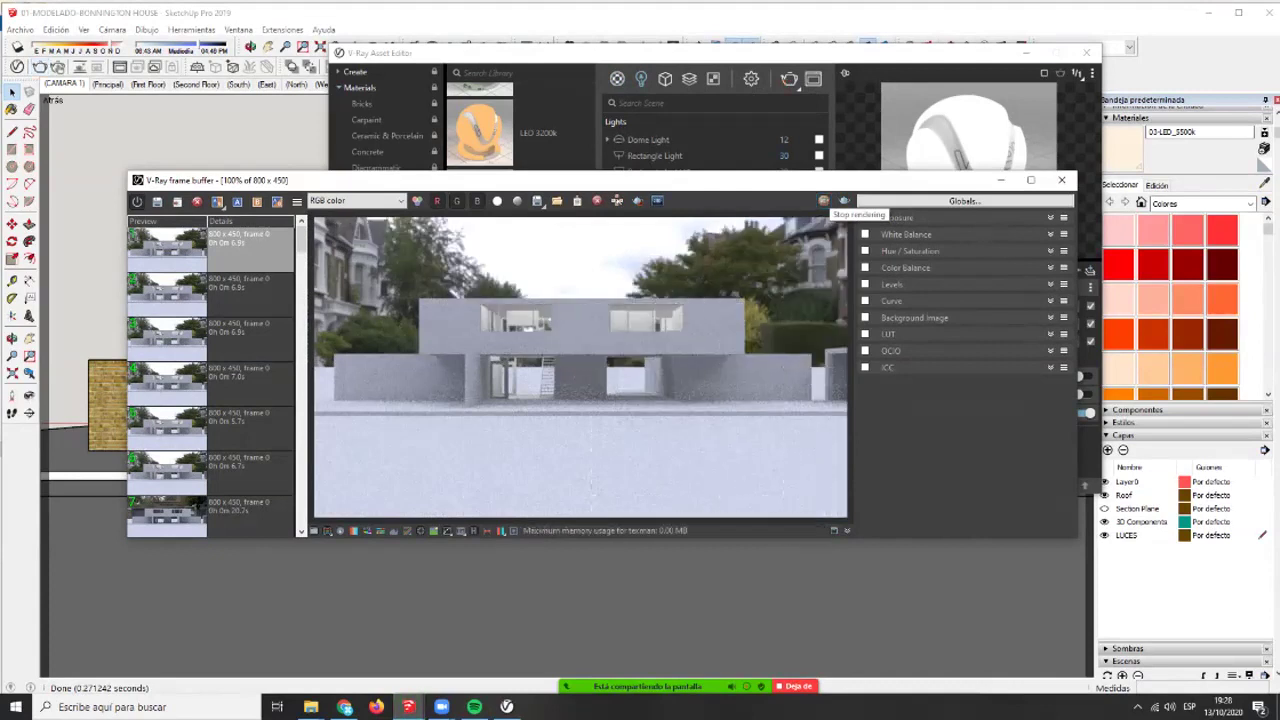
- Place a V-Ray rectangle light facing down on the wood ceiling of the covered passage, spanning the two rows of LED fixtures
left_click(1001, 180)
left_click(1026, 53)
mouse_move(760, 375)
middle_mouse_down()
mouse_move(670, 380)
mouse_move(722, 416)
middle_mouse_up()
scroll(730, 415, "up", 8)
scroll(665, 400, "down", 3)
middle_click_drag(350, 490, 335, 370)
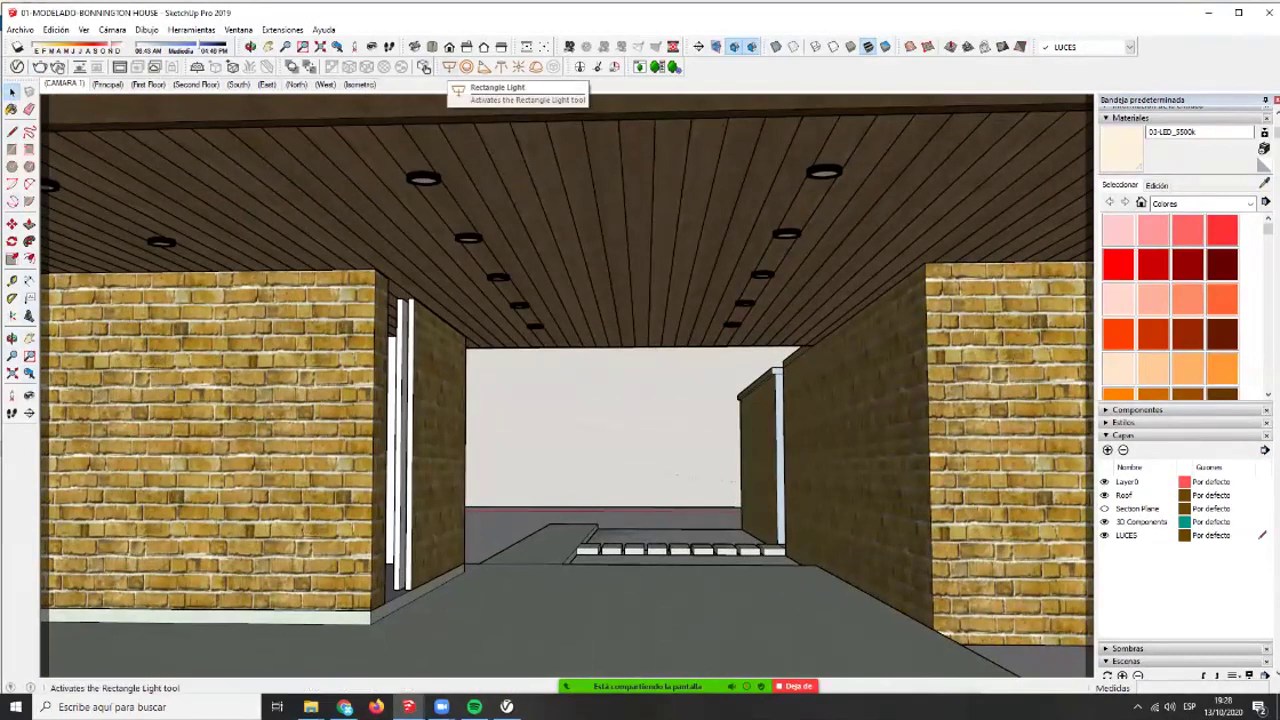
left_click(449, 67)
left_click(378, 173)
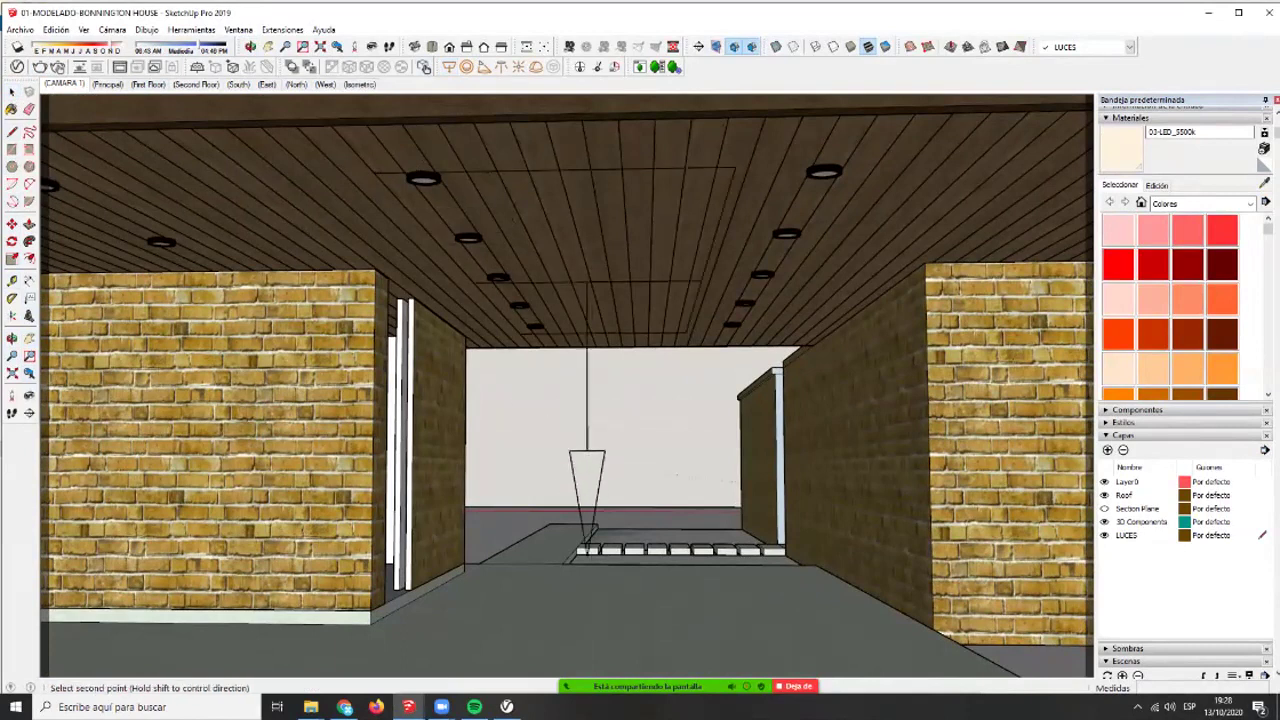
left_click(802, 284)
left_click(802, 284)
left_click(449, 67)
left_click(373, 171)
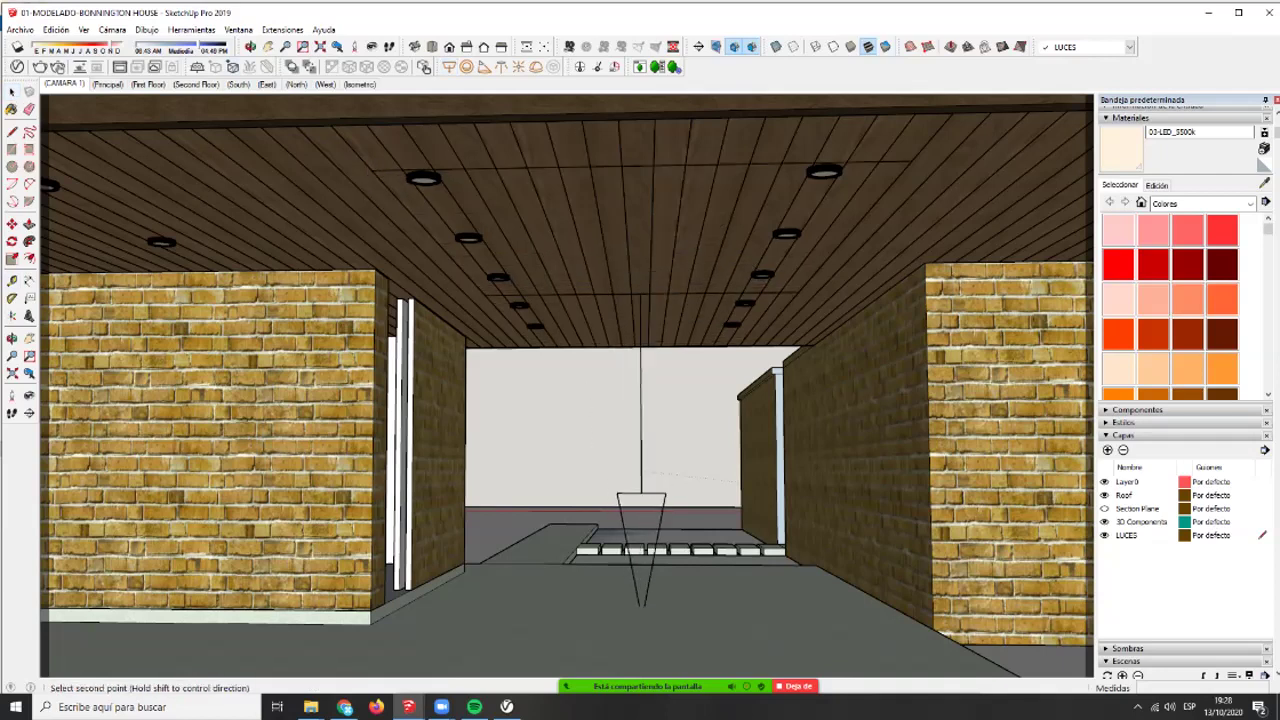
left_click(770, 278)
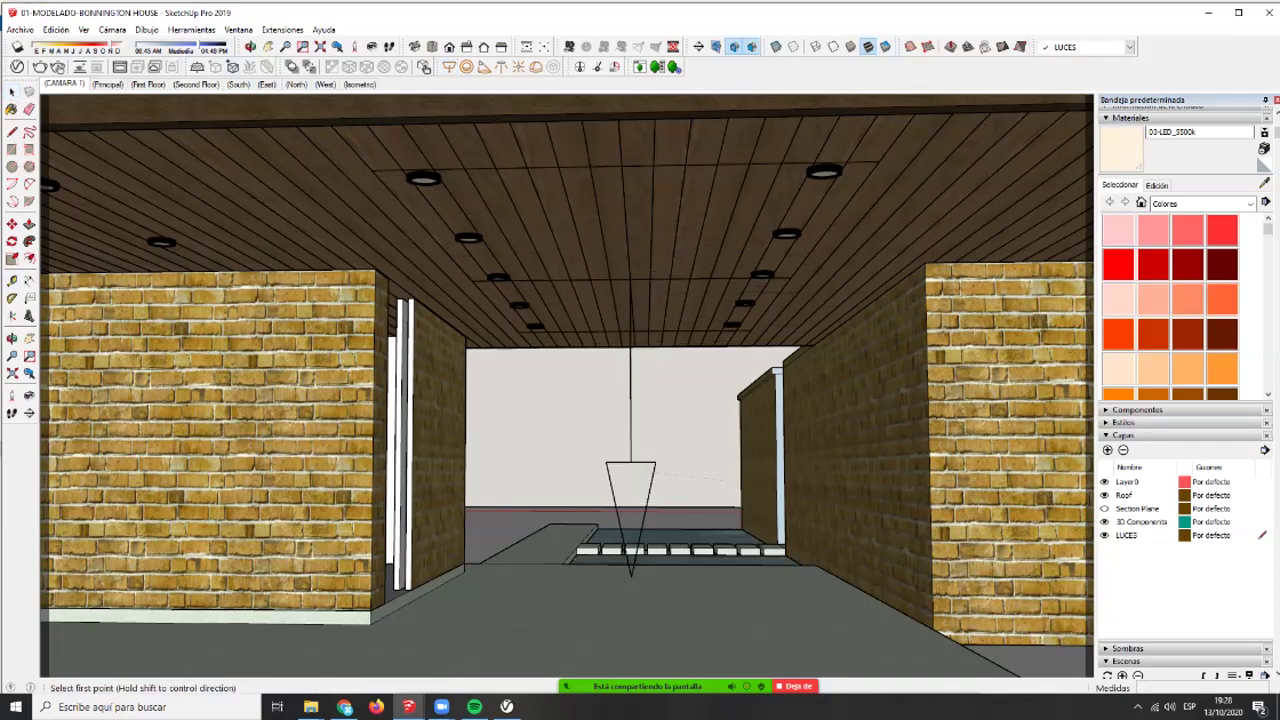
left_click(790, 278)
- Move the new rectangle light slightly down, just below the wood ceiling of the passage
key("m")
left_click(648, 375)
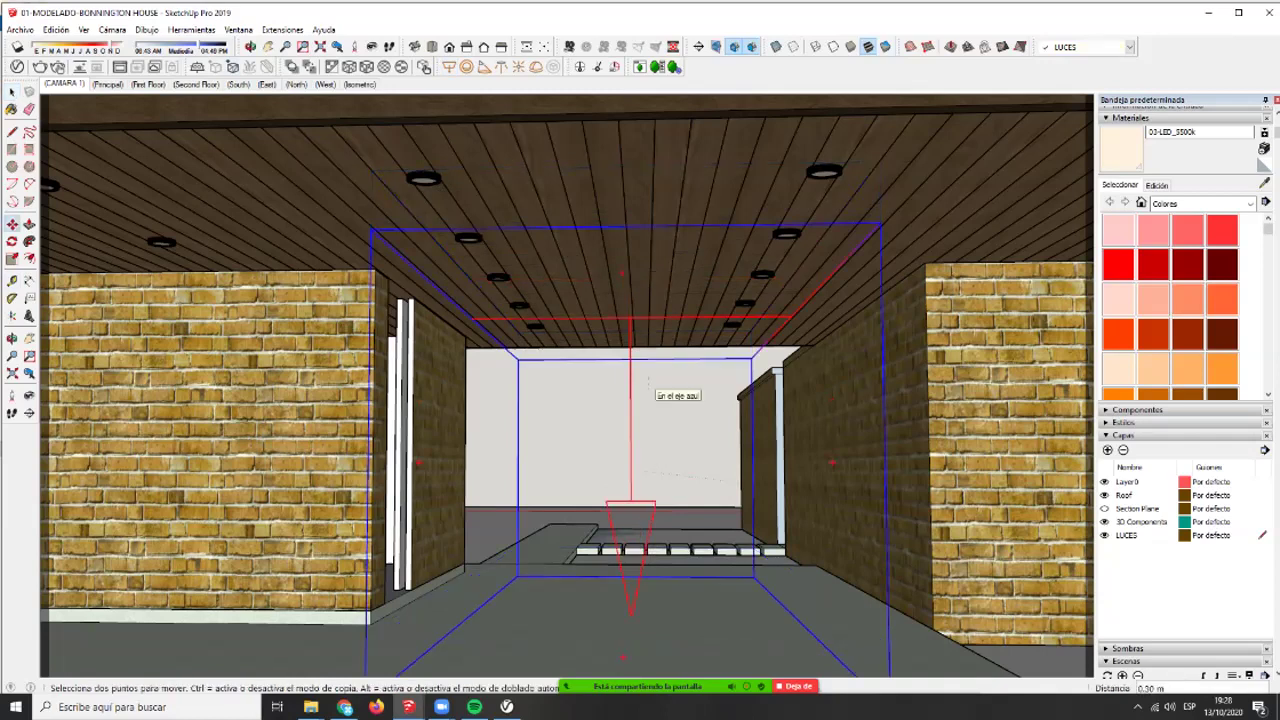
left_click(463, 238)
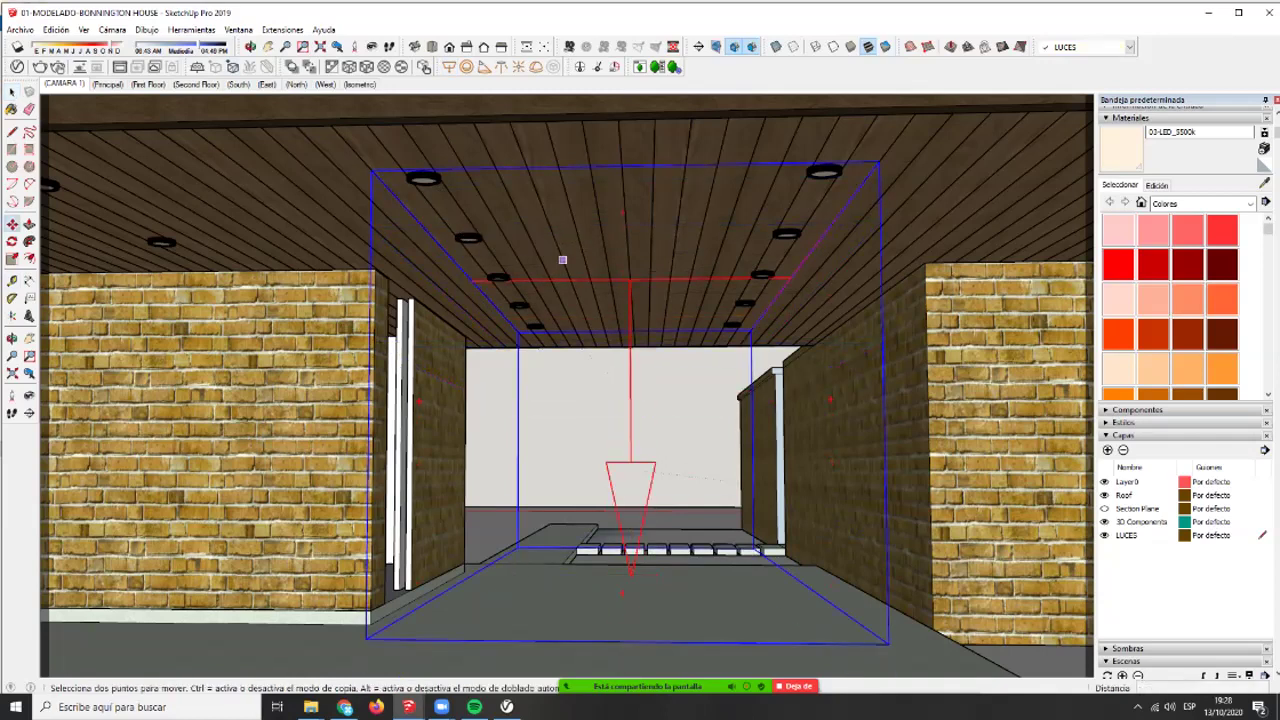
left_click(629, 279)
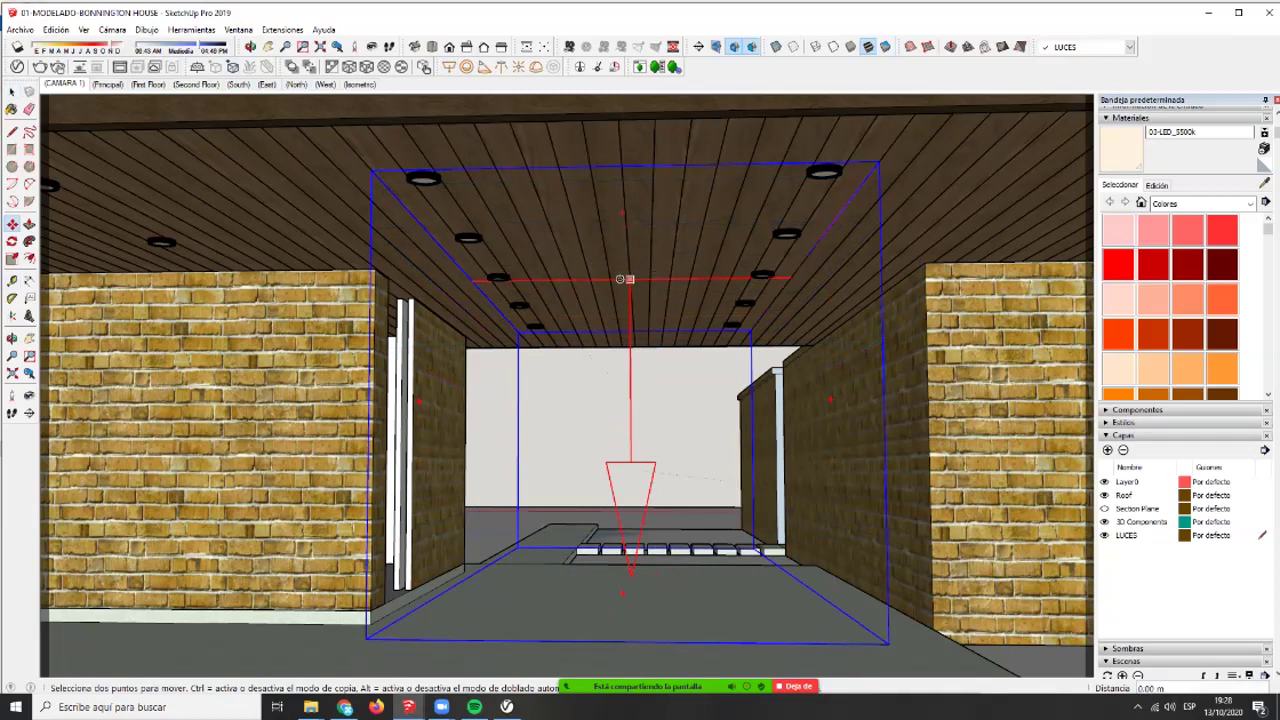
left_click(507, 279)
key("space")
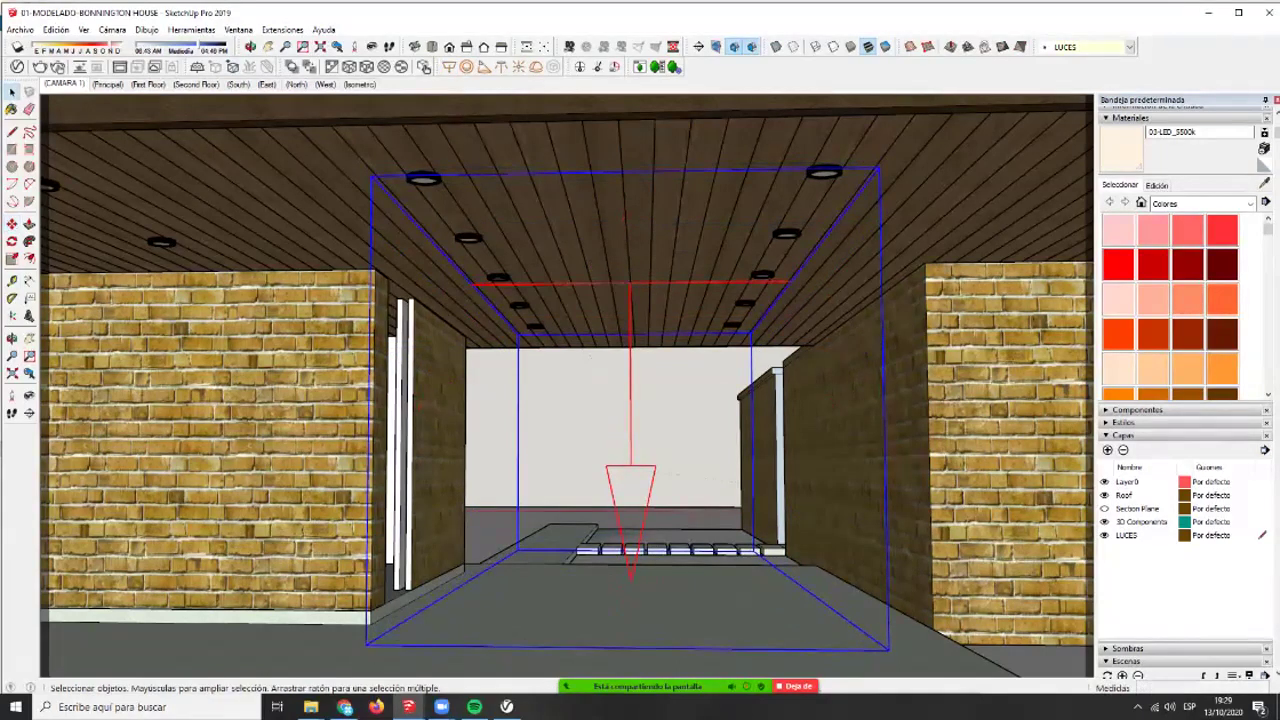
- Make the passage's new rectangle light invisible in its light options
left_click(17, 67)
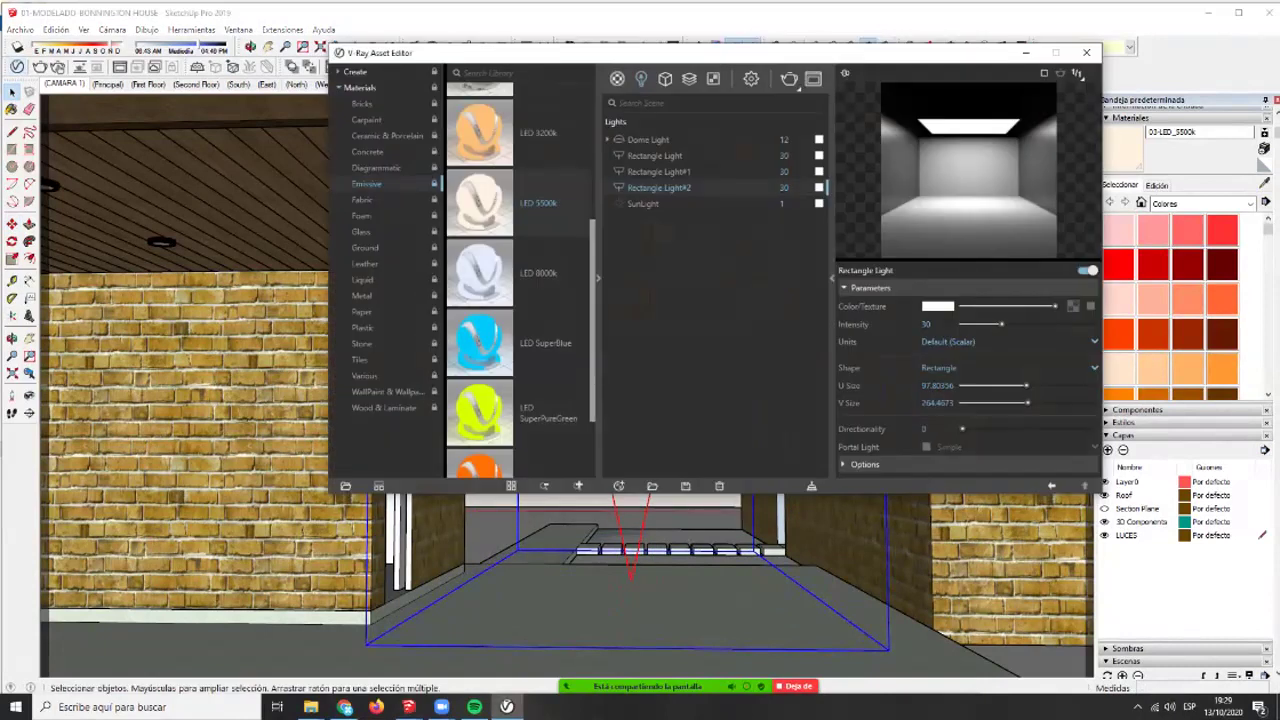
left_click(865, 465)
scroll(900, 463, "down", 3)
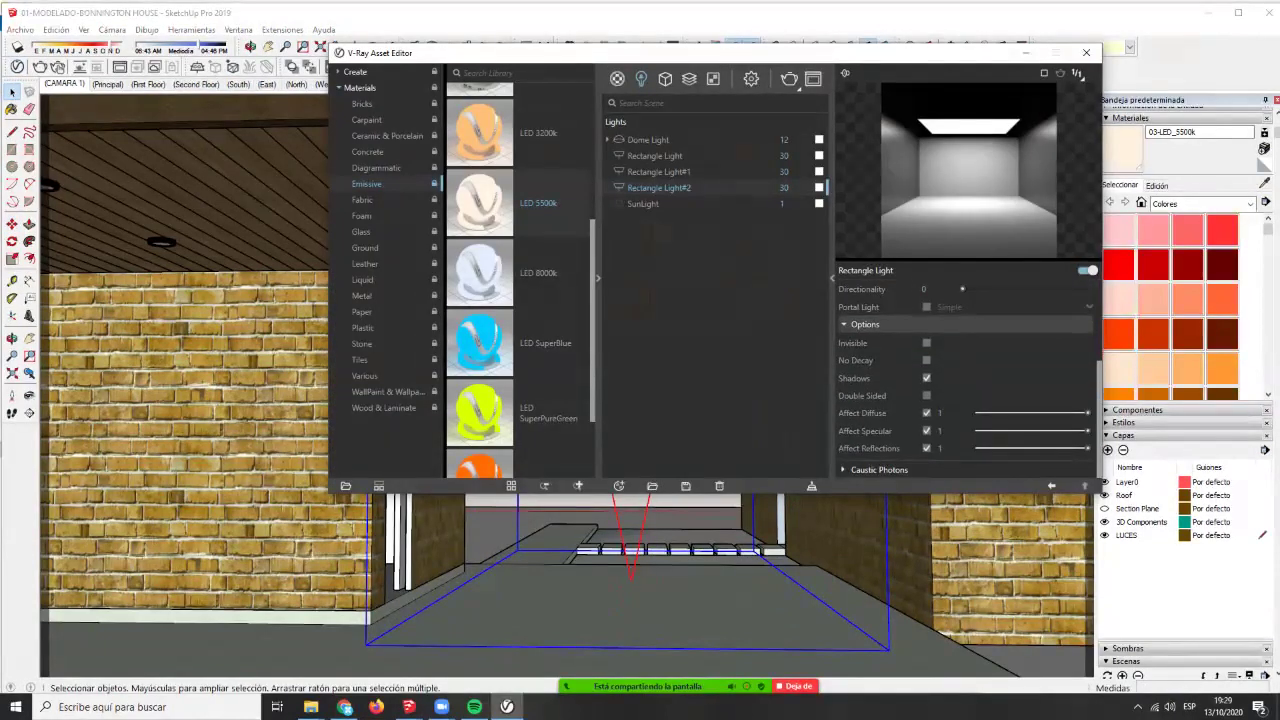
left_click(926, 343)
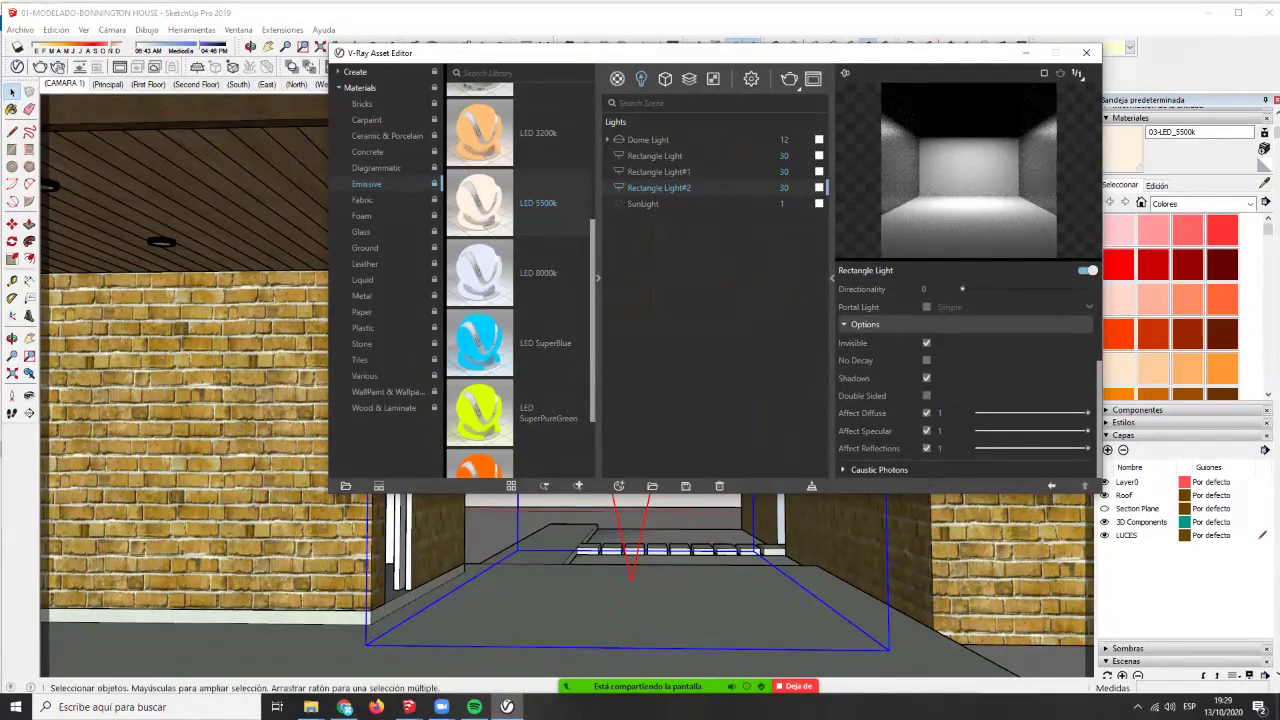
- Render the CAMARA 1 view and examine the lit passage up close at 200% in the frame buffer
left_click(296, 84)
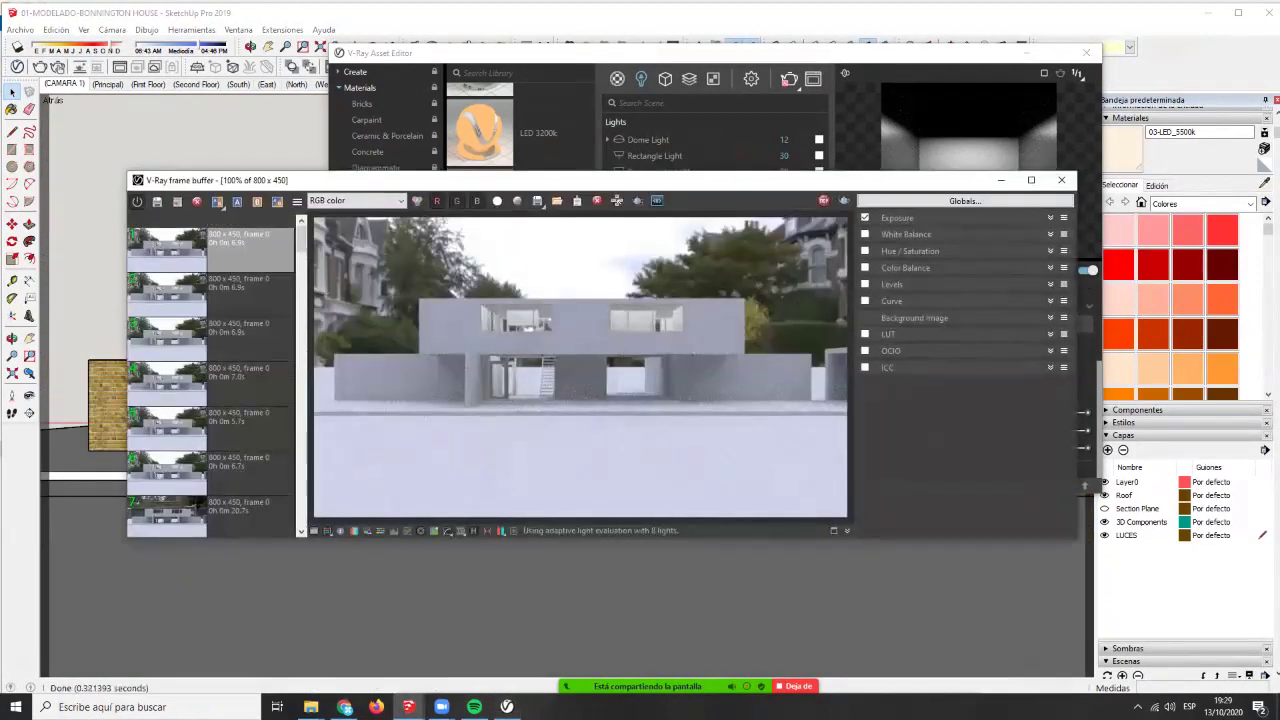
left_click(789, 78)
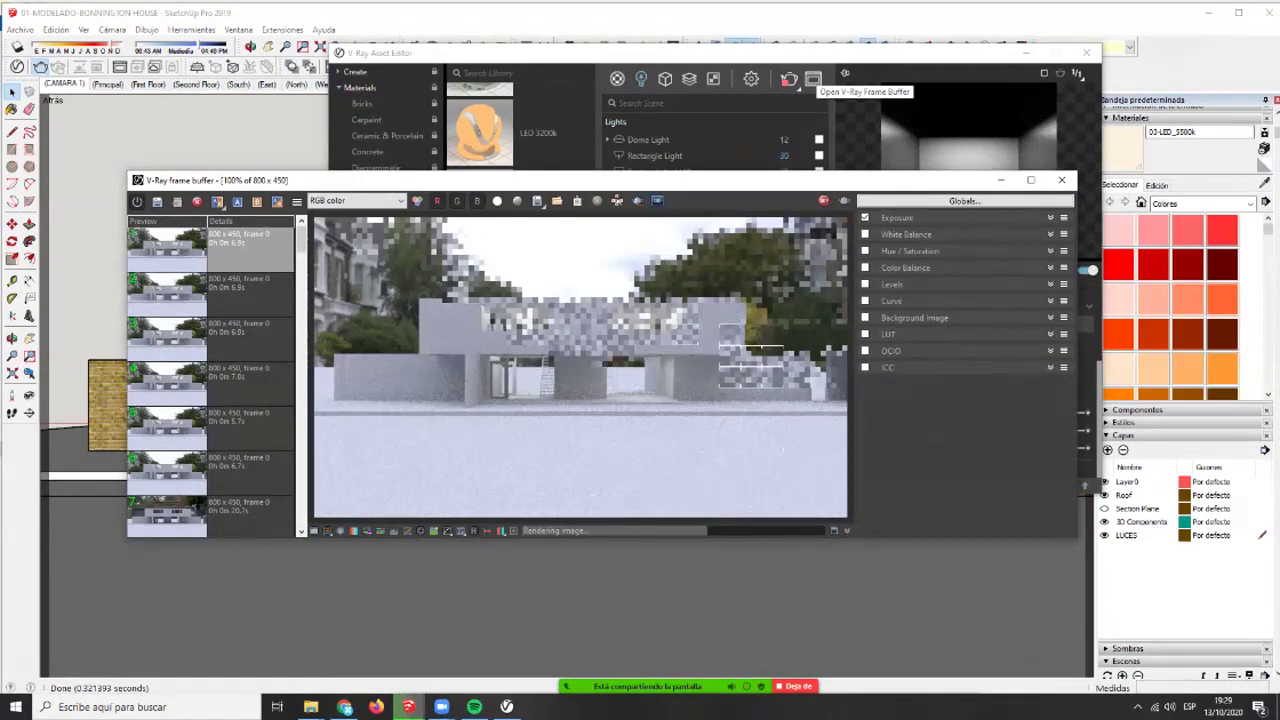
scroll(660, 328, "up", 1)
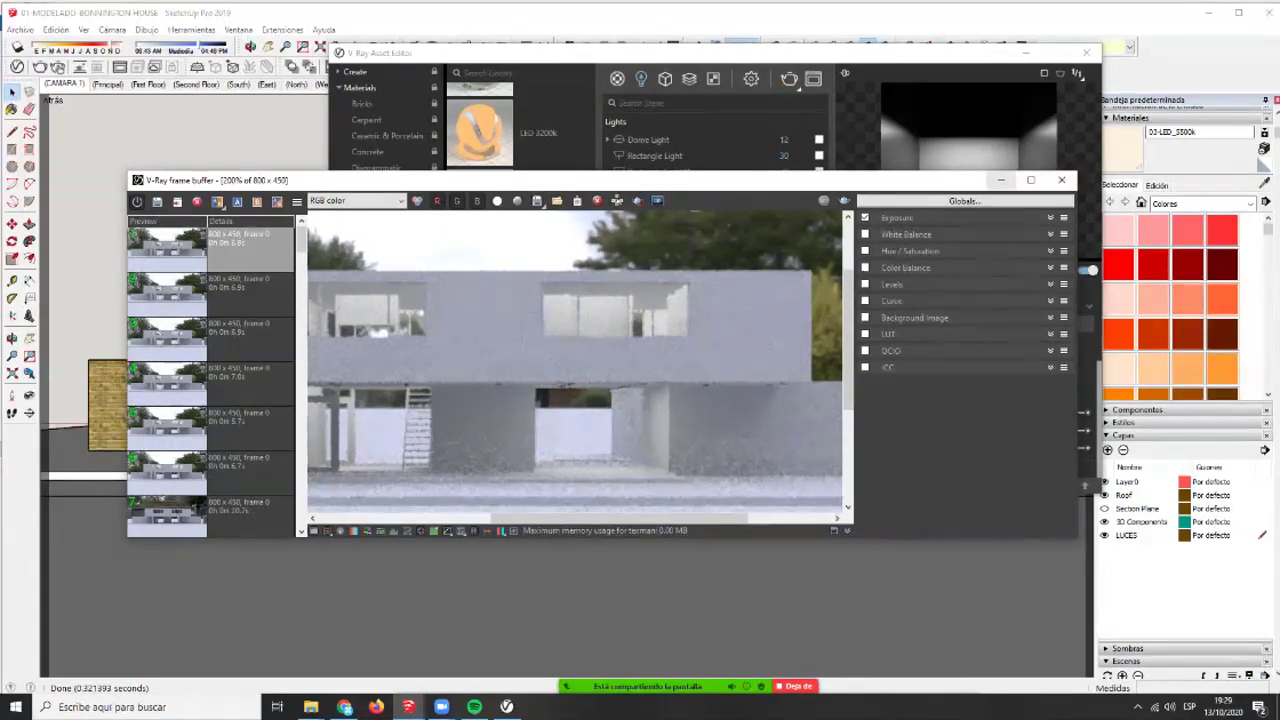
left_click(1001, 181)
left_click(1026, 53)
middle_click_drag(715, 400, 655, 365)
scroll(655, 368, "up", 1)
scroll(693, 384, "up", 8)
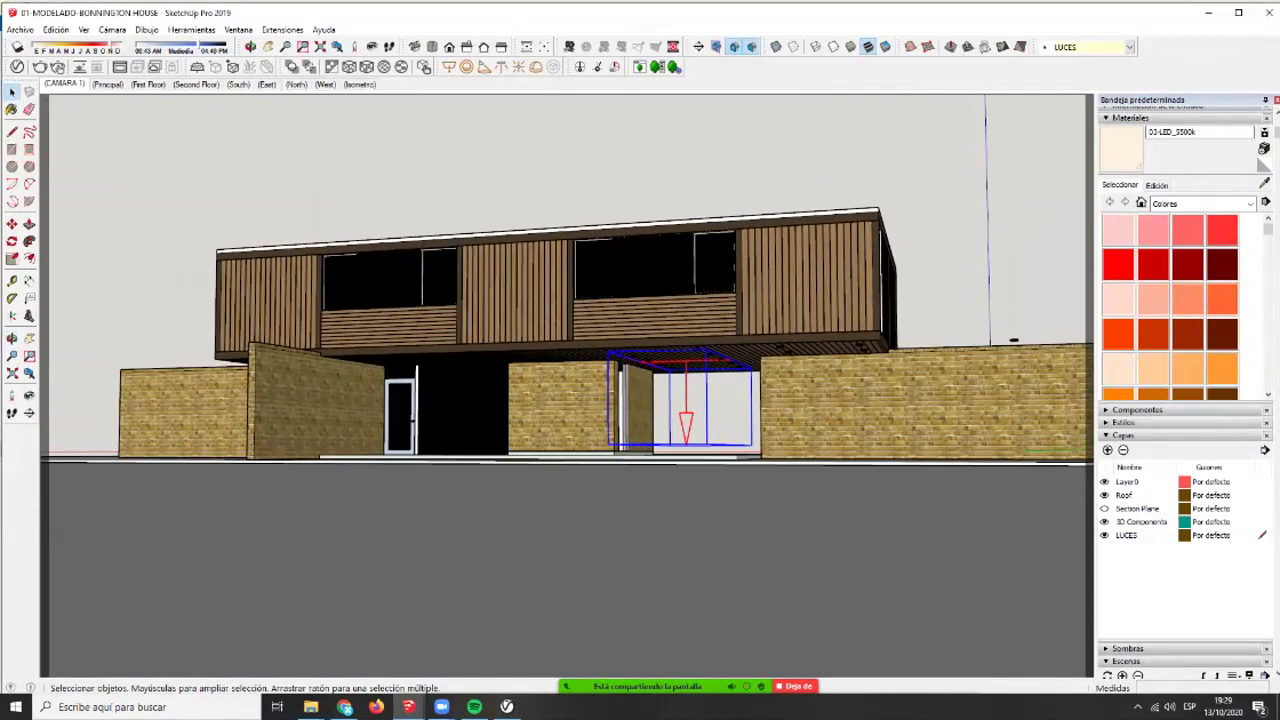
key("s")
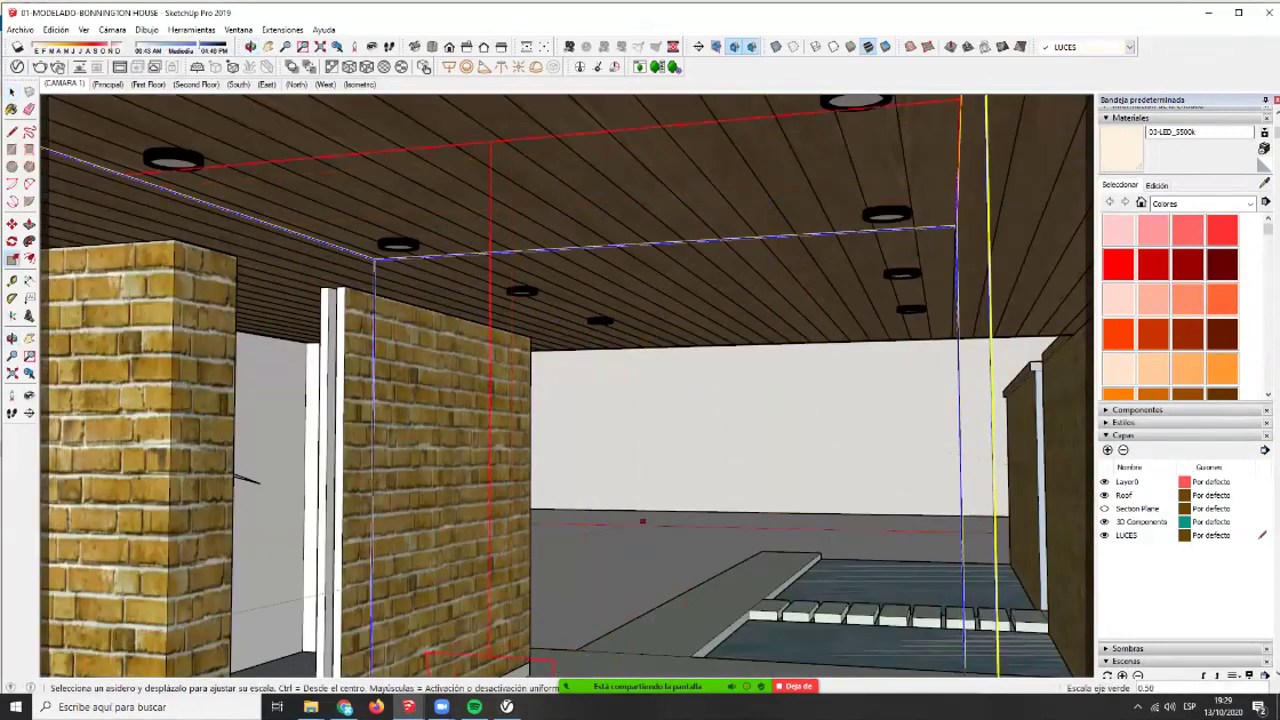
scroll(745, 412, "down", 6)
scroll(745, 412, "up", 3)
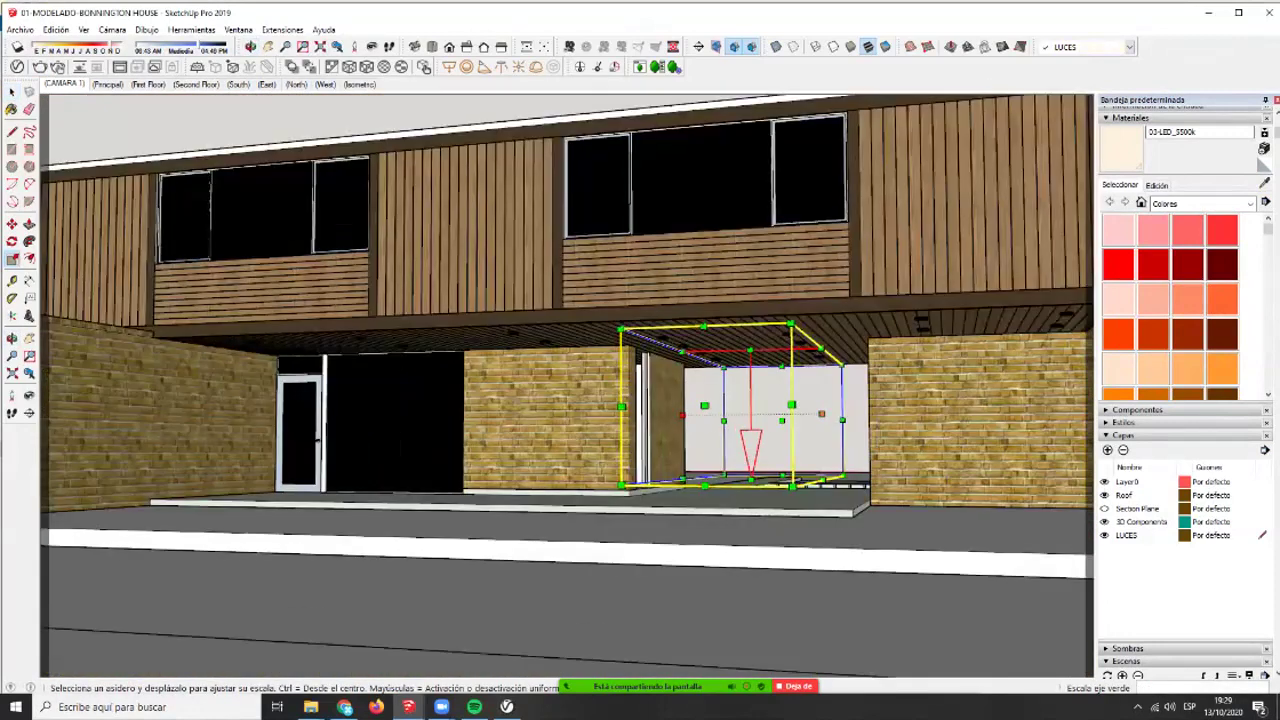
key("space")
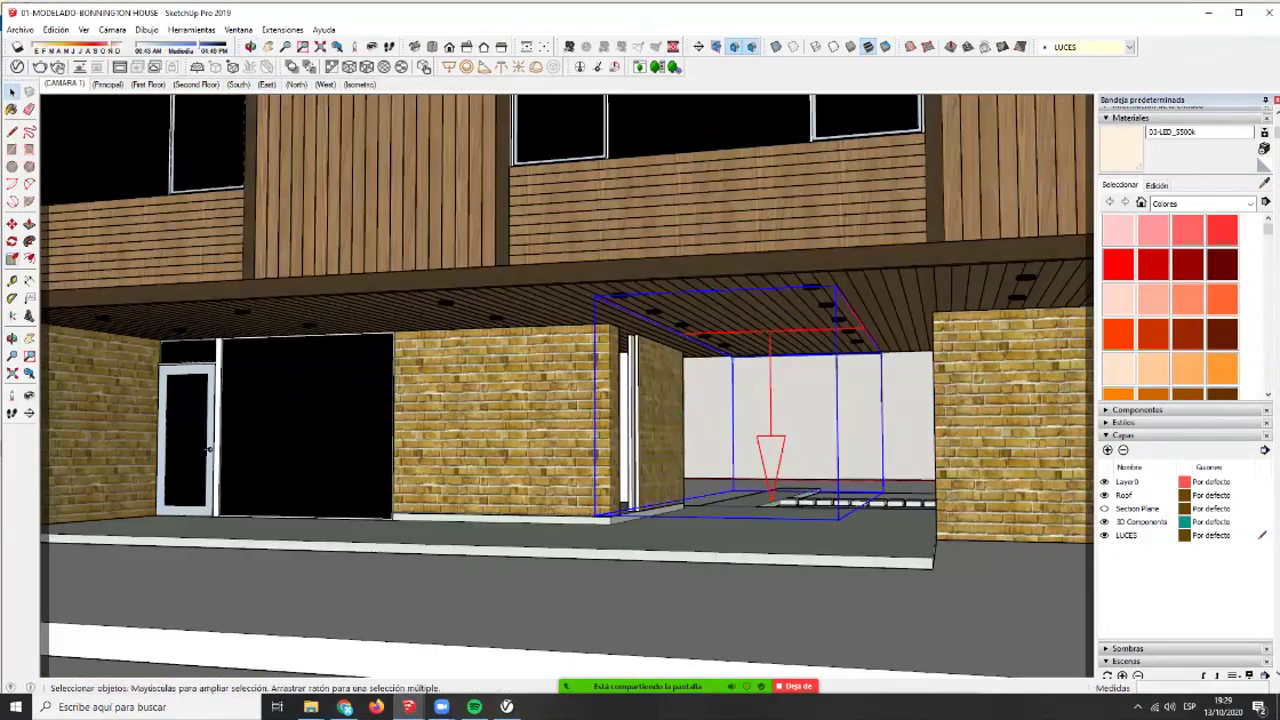
left_click(745, 412)
middle_click_drag(745, 412, 825, 385)
middle_click_drag(155, 452, 168, 440)
- Restore the CAMARA 1 view and start a V-Ray render of it
left_click(65, 84)
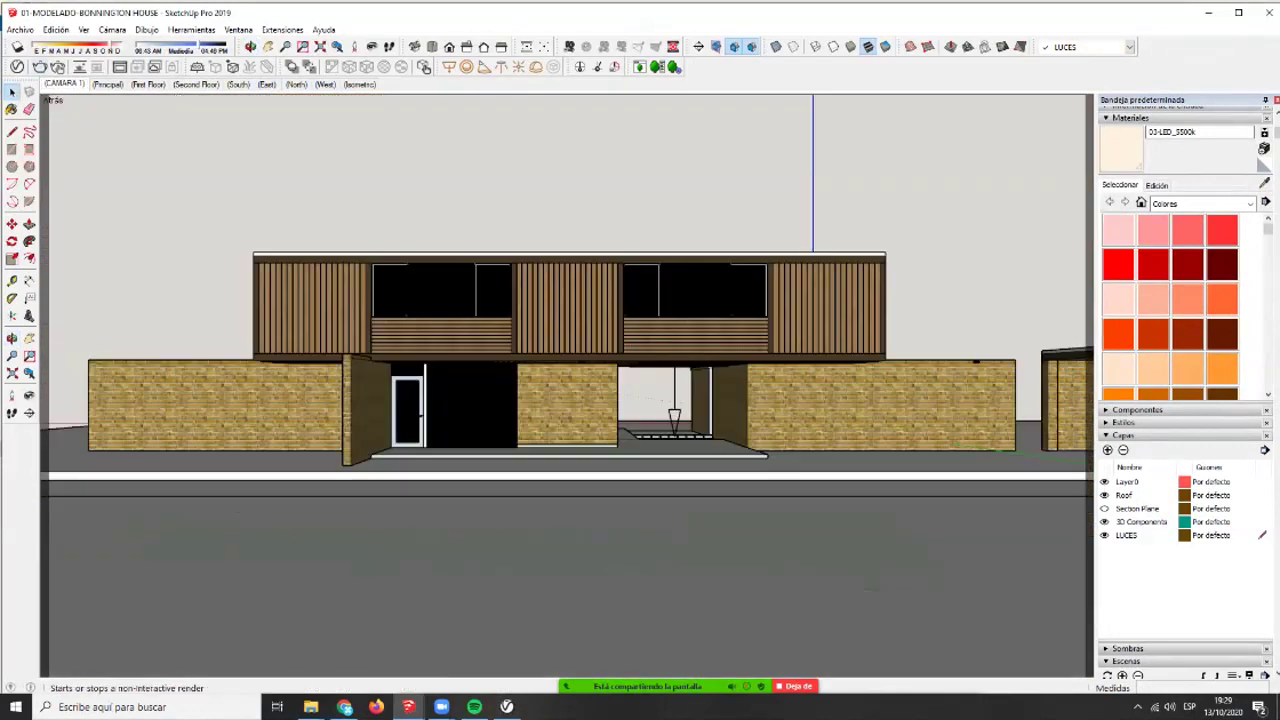
left_click(58, 67)
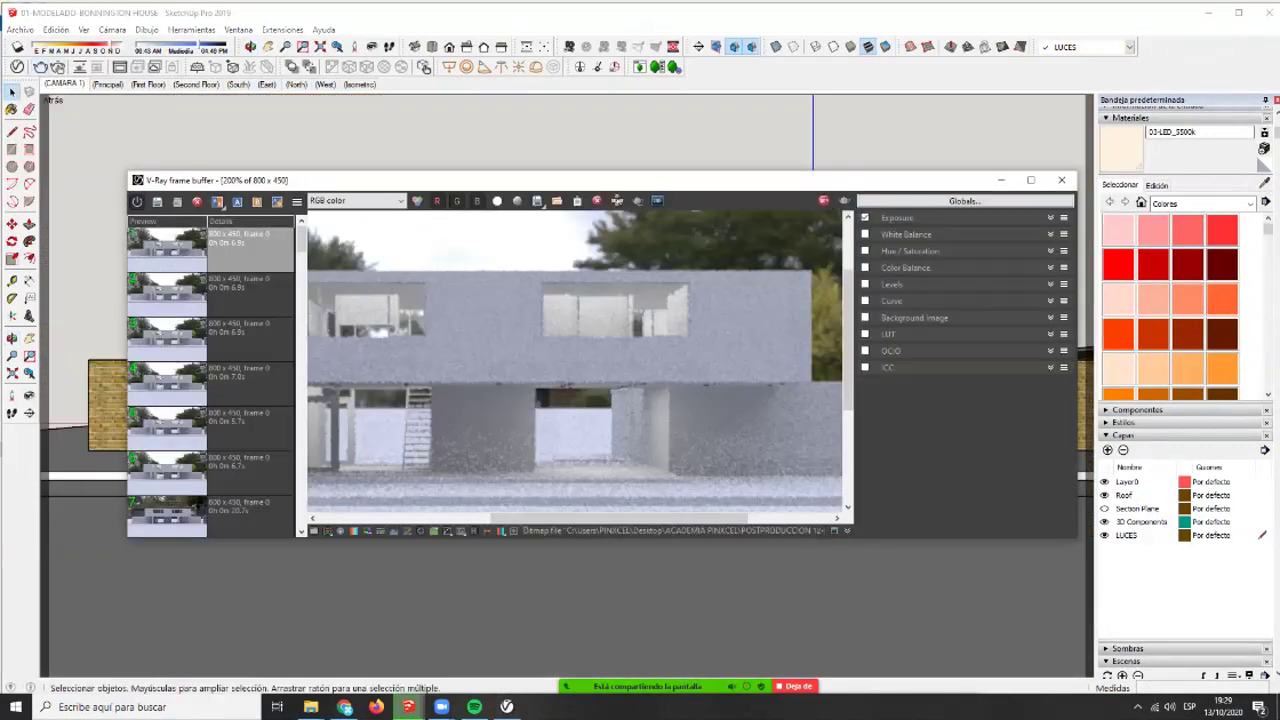
scroll(578, 362, "down", 1)
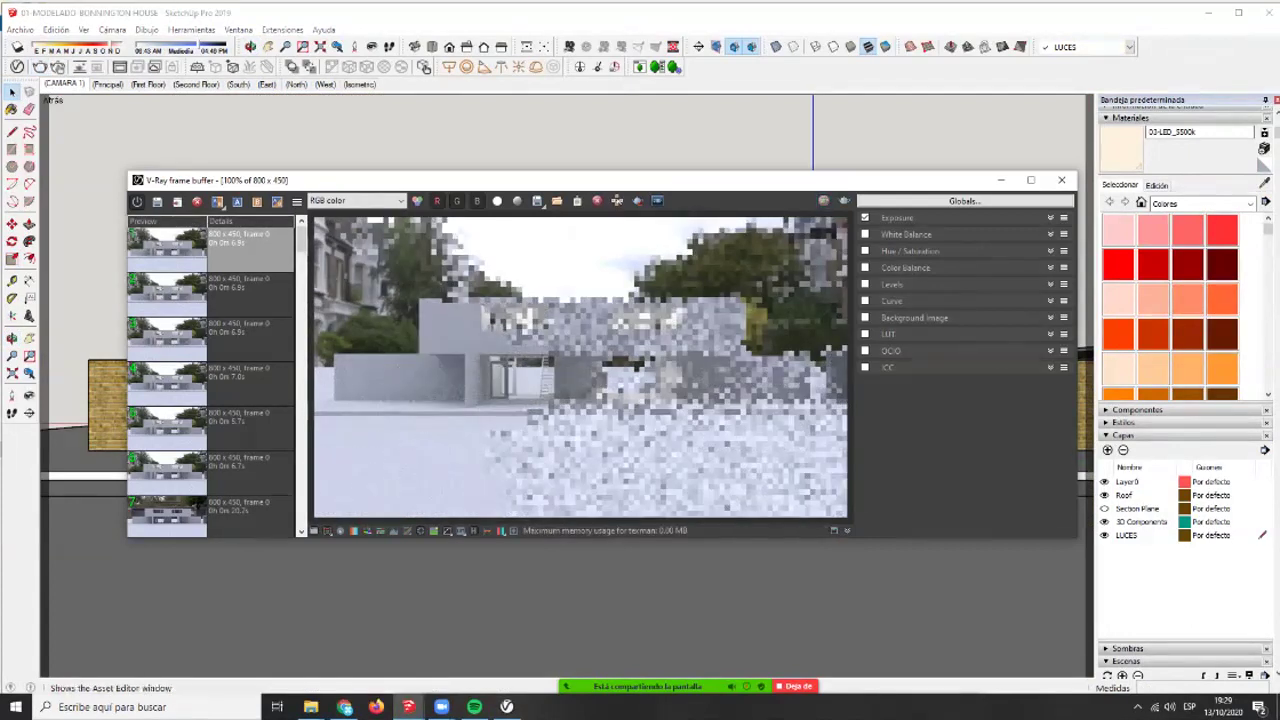
- Save the model and enable Denoise in the V-Ray render settings
left_click(17, 67)
left_click(751, 79)
left_click_drag(737, 177, 757, 177)
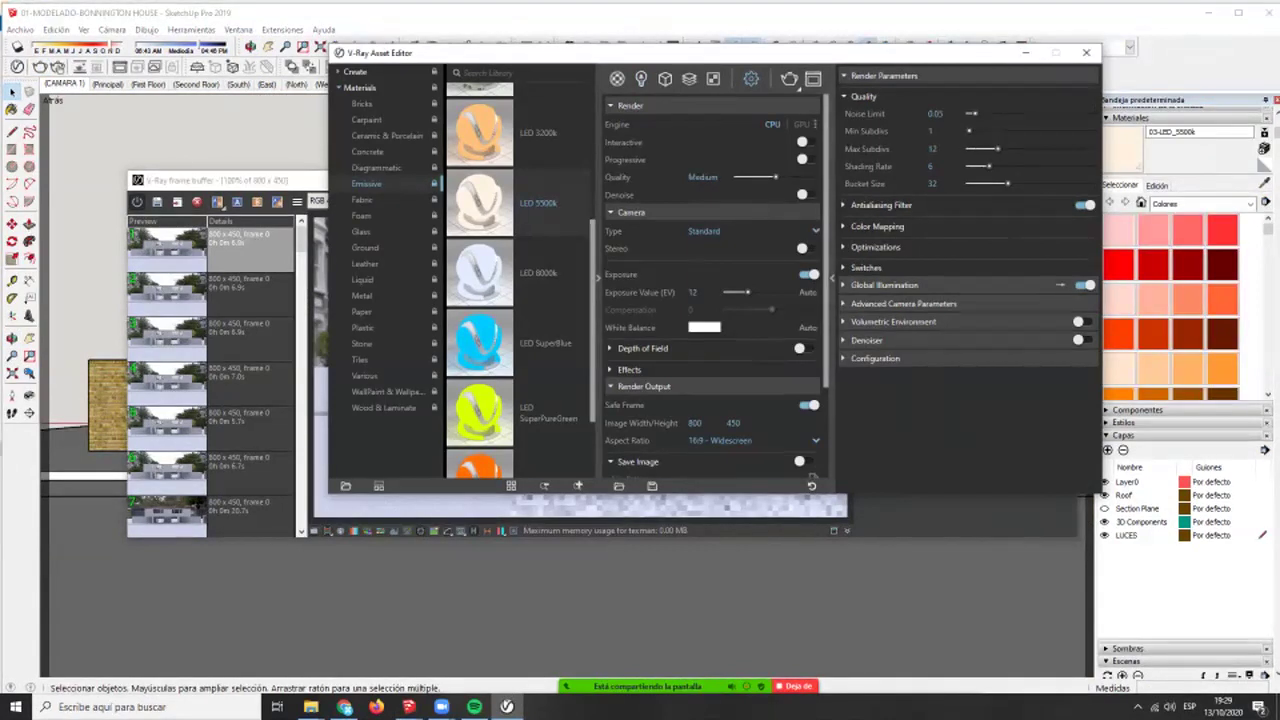
left_click(20, 30)
left_click(46, 94)
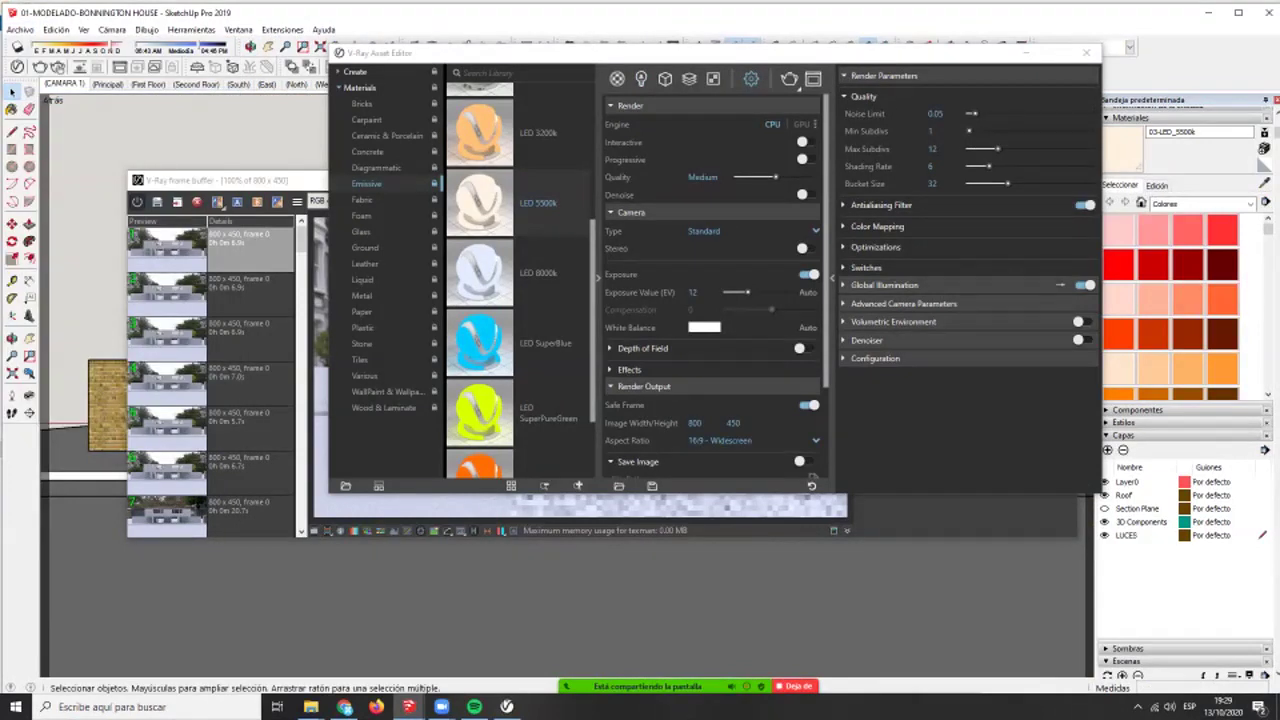
left_click(807, 195)
- Render the CAMARA 1 view with denoising and examine the house at 200% in the frame buffer
left_click(789, 79)
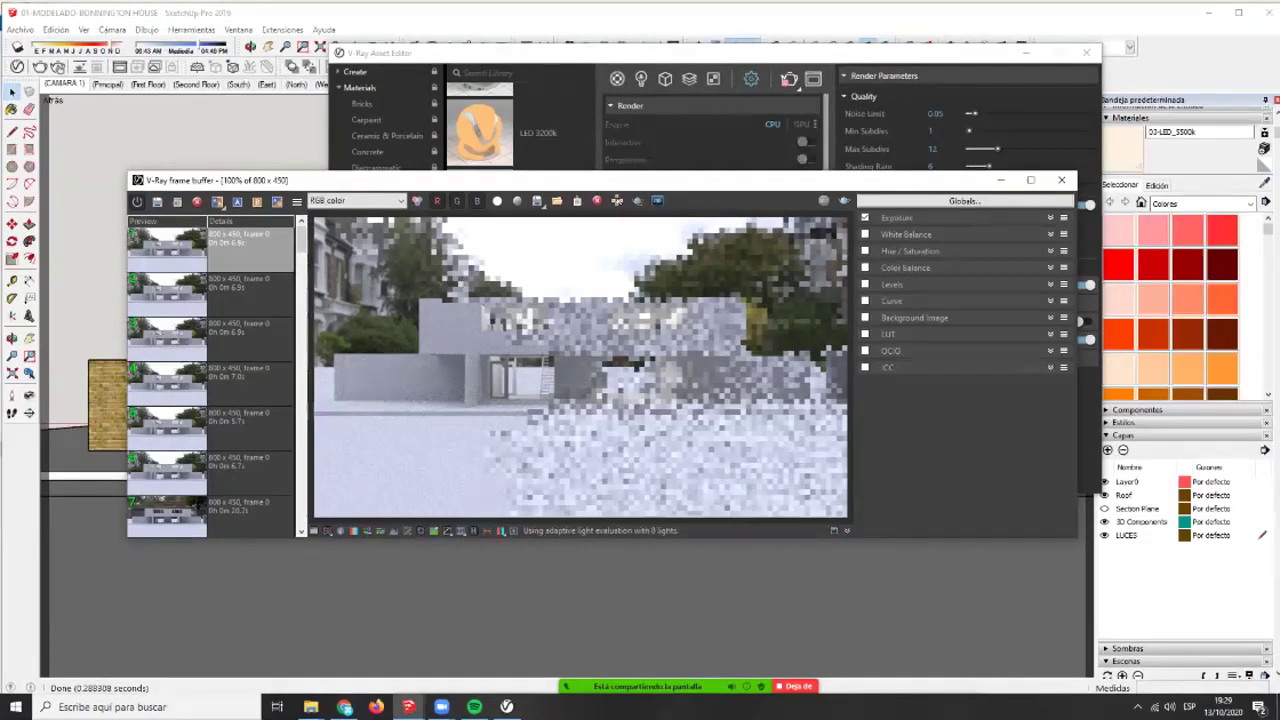
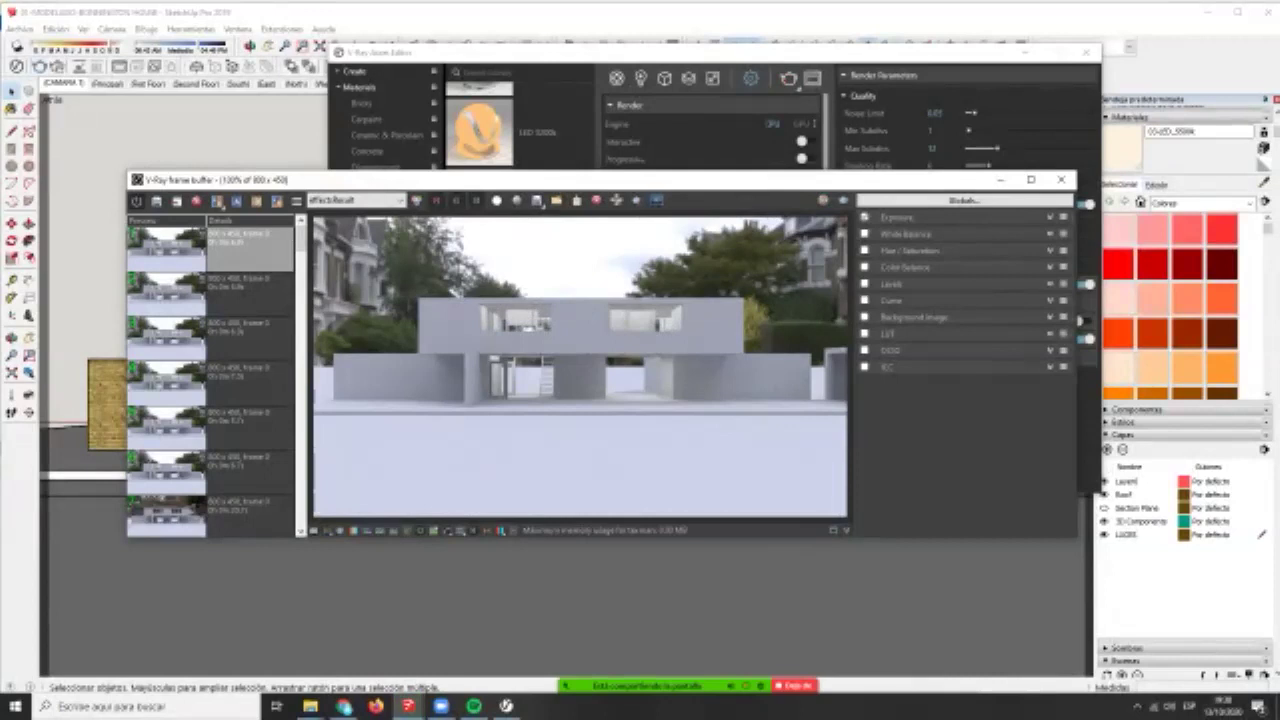
scroll(602, 362, "up", 2)
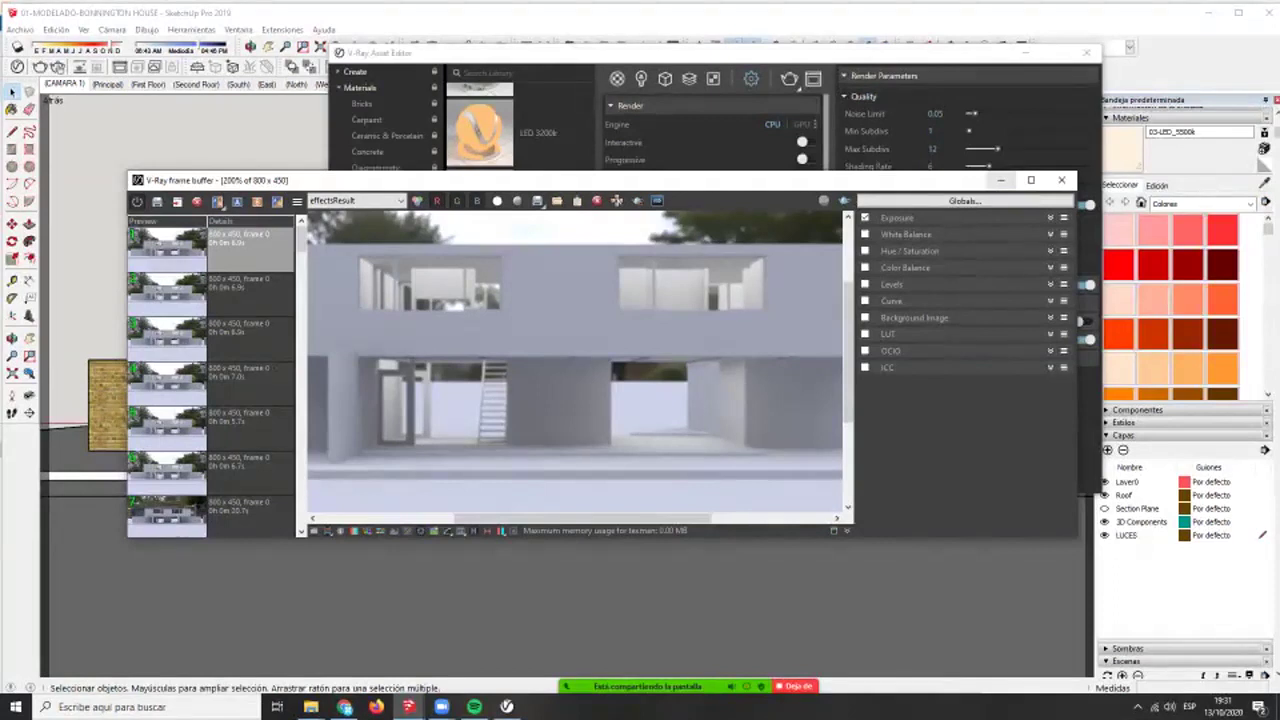
left_click(1000, 180)
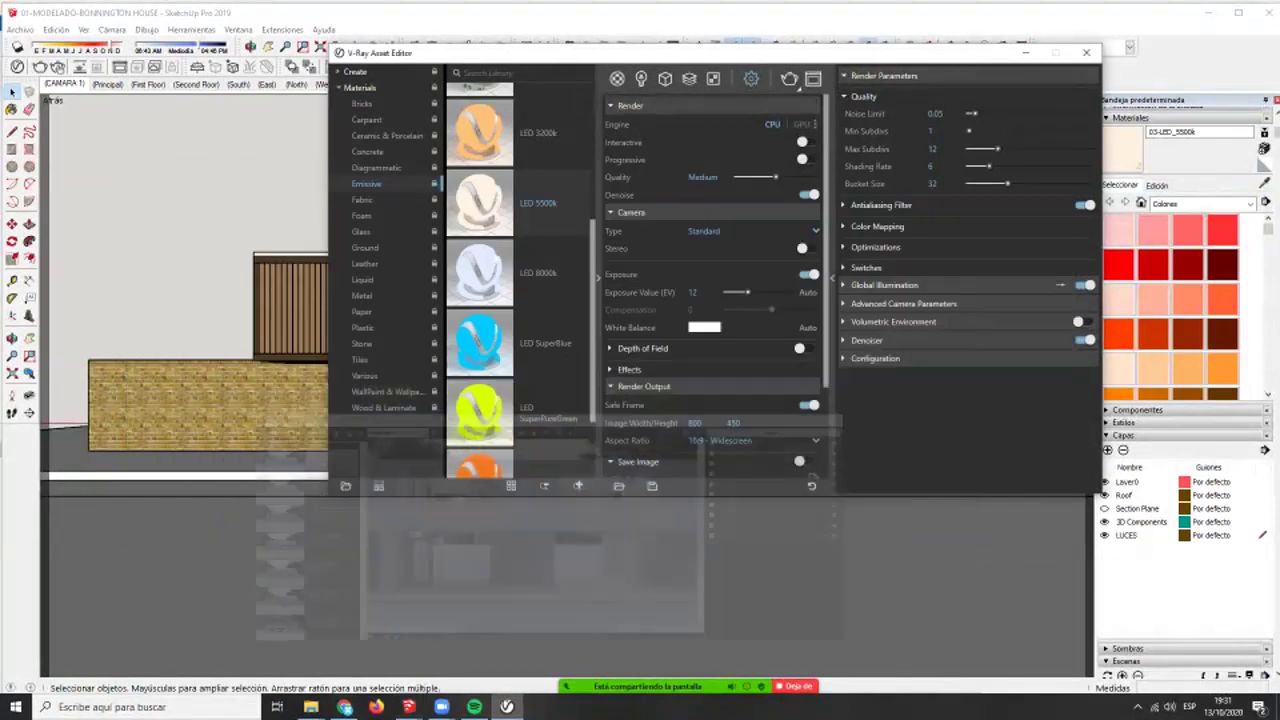
left_click(1087, 52)
- Try to widen the passage's rectangle light on both sides, beyond the two rows of LED fixtures
scroll(676, 389, "up", 6)
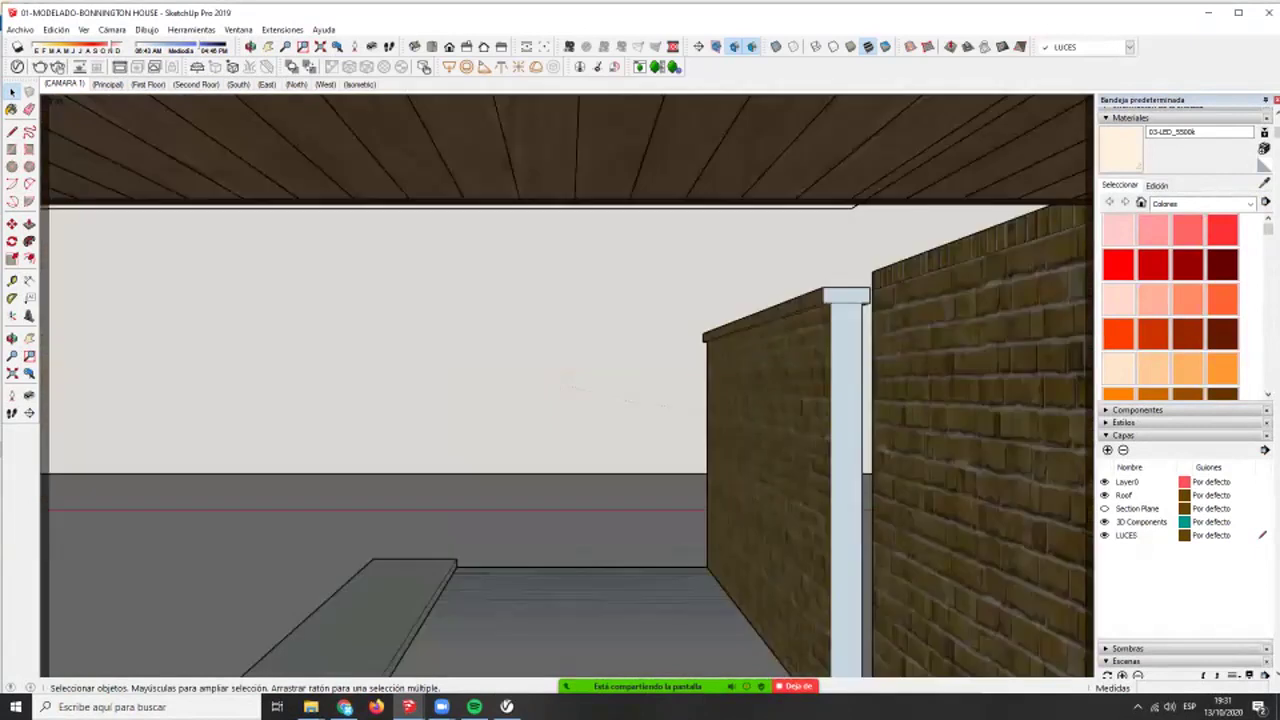
scroll(676, 389, "down", 2)
left_click(622, 430)
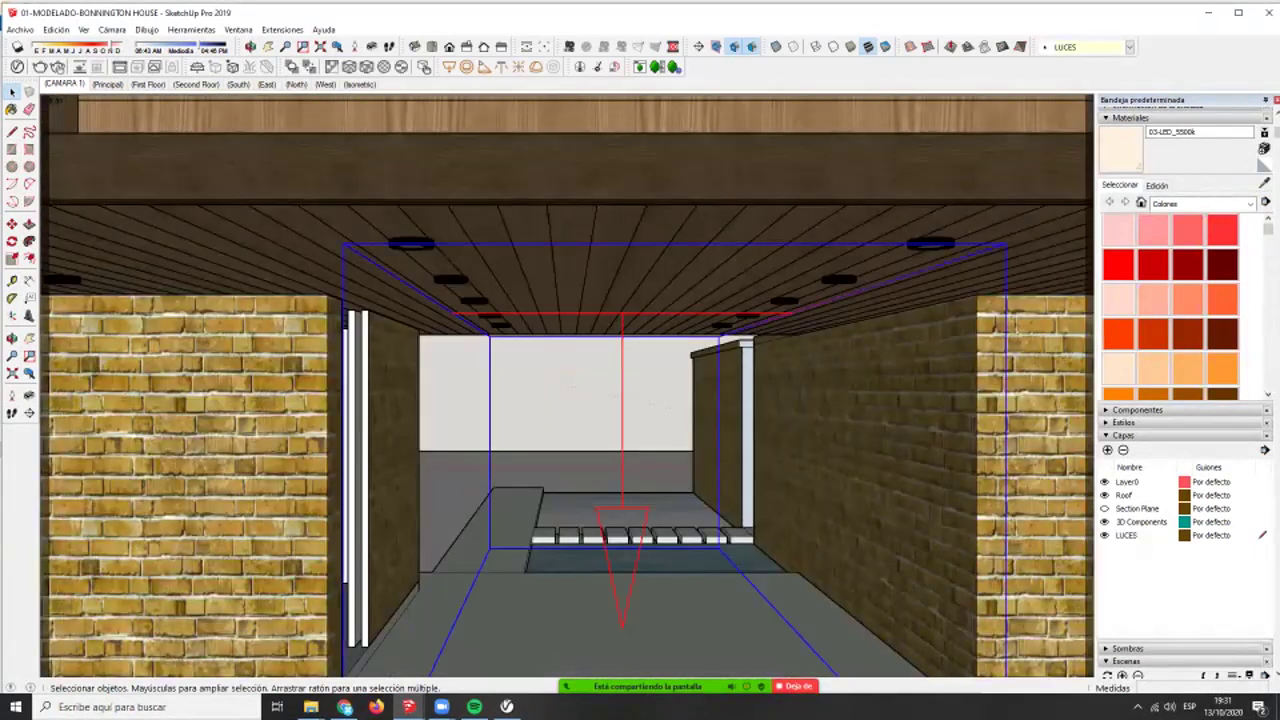
scroll(622, 430, "down", 1)
middle_click_drag(610, 460, 660, 400)
key("s")
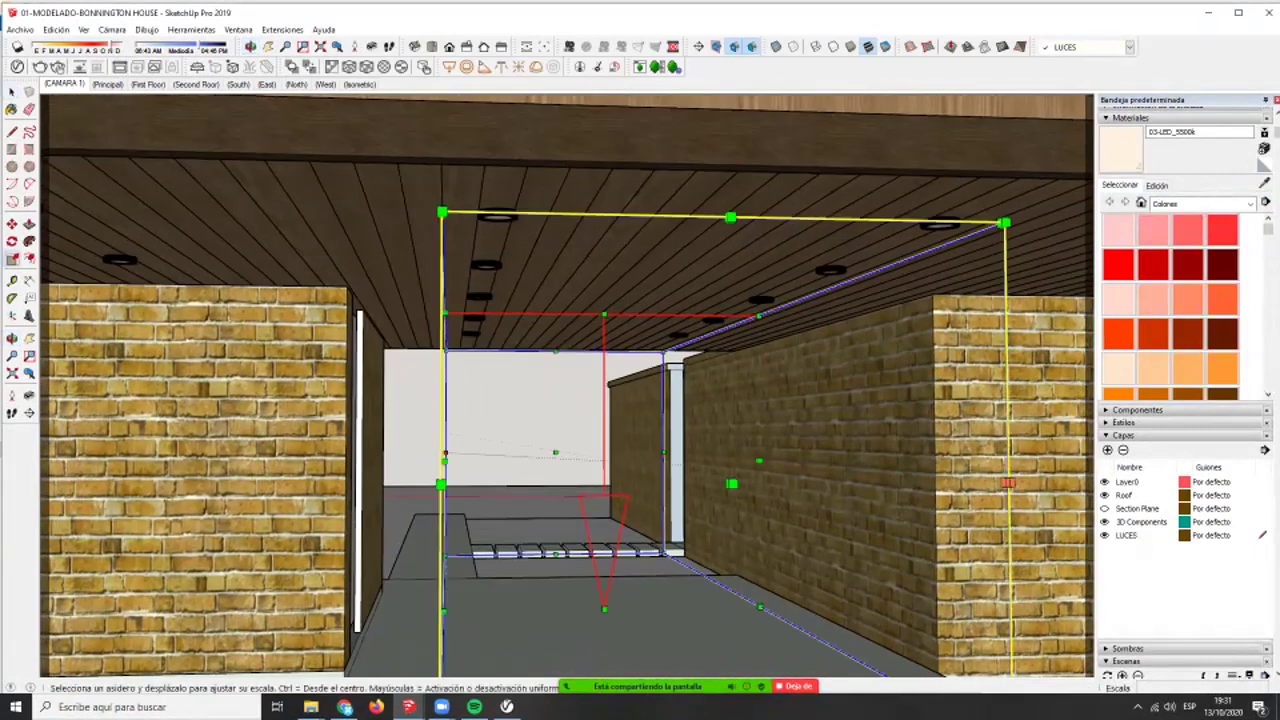
left_click_drag(444, 461, 346, 297)
left_click_drag(758, 461, 791, 377)
key("space")
left_click(525, 406)
- Undo the last two scalings of the passage's rectangle light
scroll(525, 406, "down", 6)
mouse_move(525, 406)
middle_mouse_down()
mouse_move(540, 365)
mouse_move(540, 402)
middle_mouse_up()
scroll(540, 430, "up", 10)
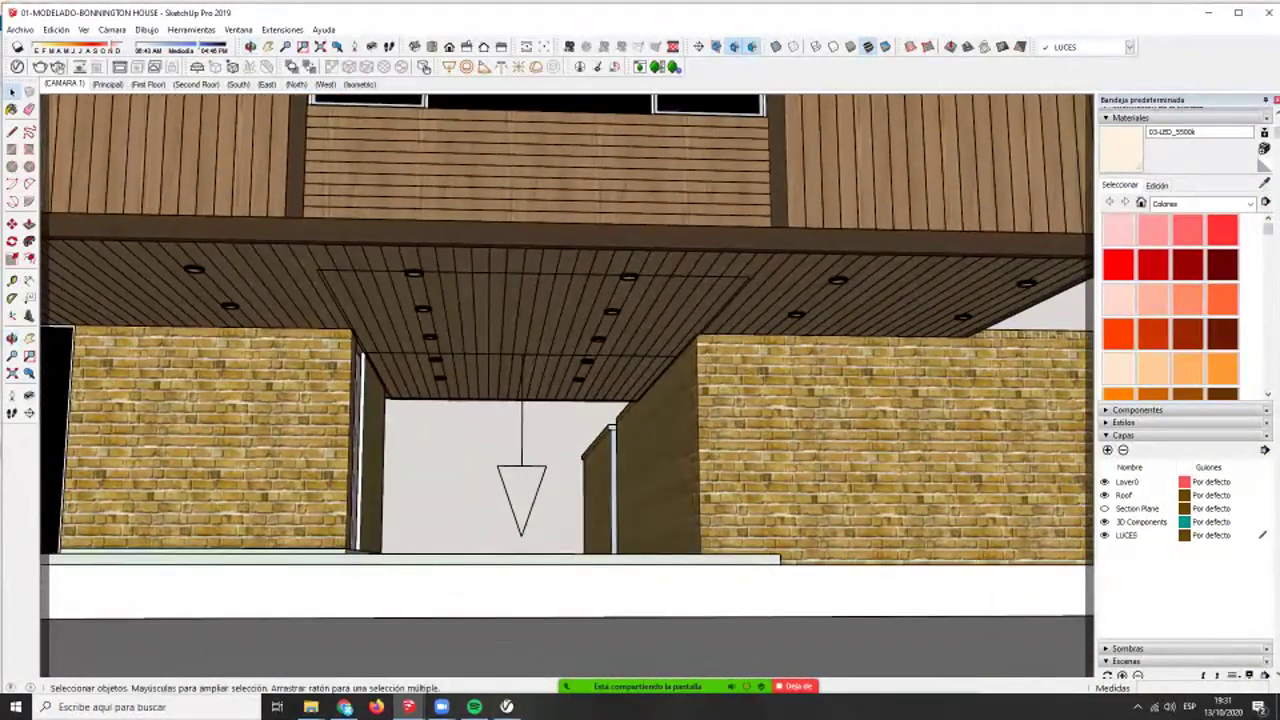
left_click(522, 440)
key("s")
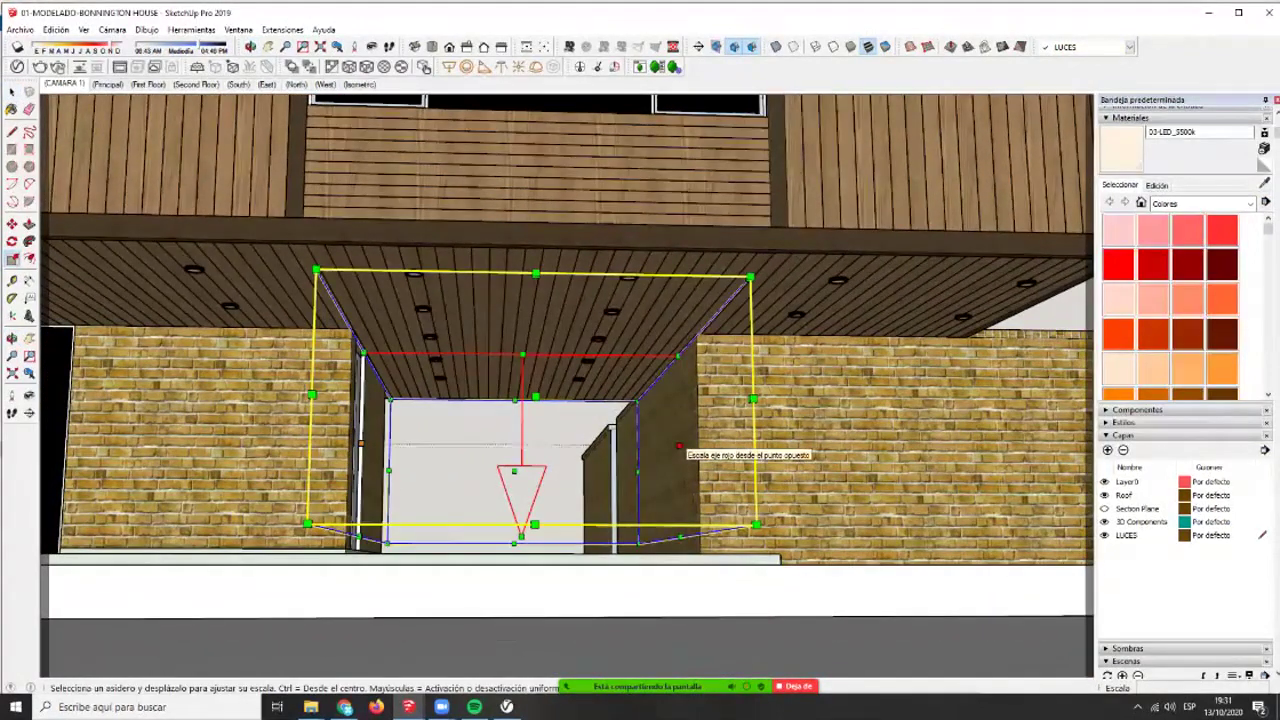
key("space")
key("ctrl+z")
key("ctrl+z")
- Examine the covered passage up close around the stepping slabs, the pool and the brick side wall
left_click(553, 432)
middle_click_drag(540, 432, 478, 484)
scroll(518, 484, "down", 4)
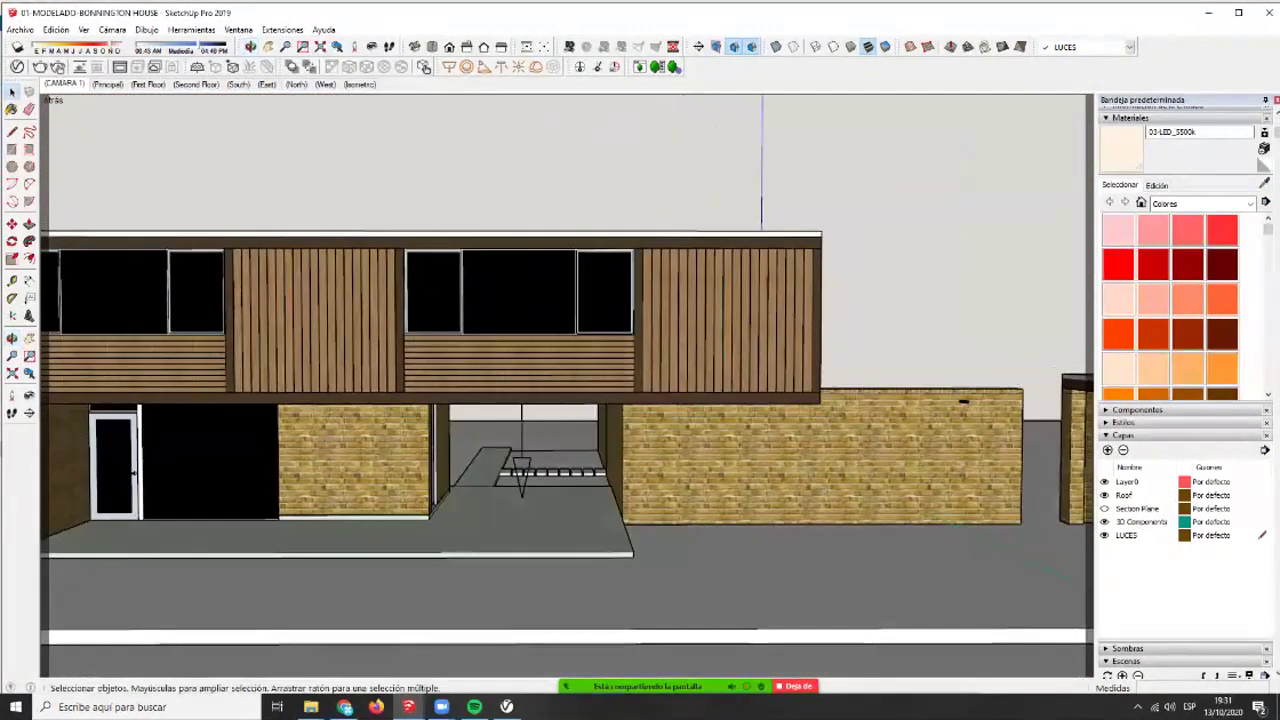
scroll(557, 473, "up", 8)
left_click(556, 500)
double_click(556, 500)
left_click(556, 500)
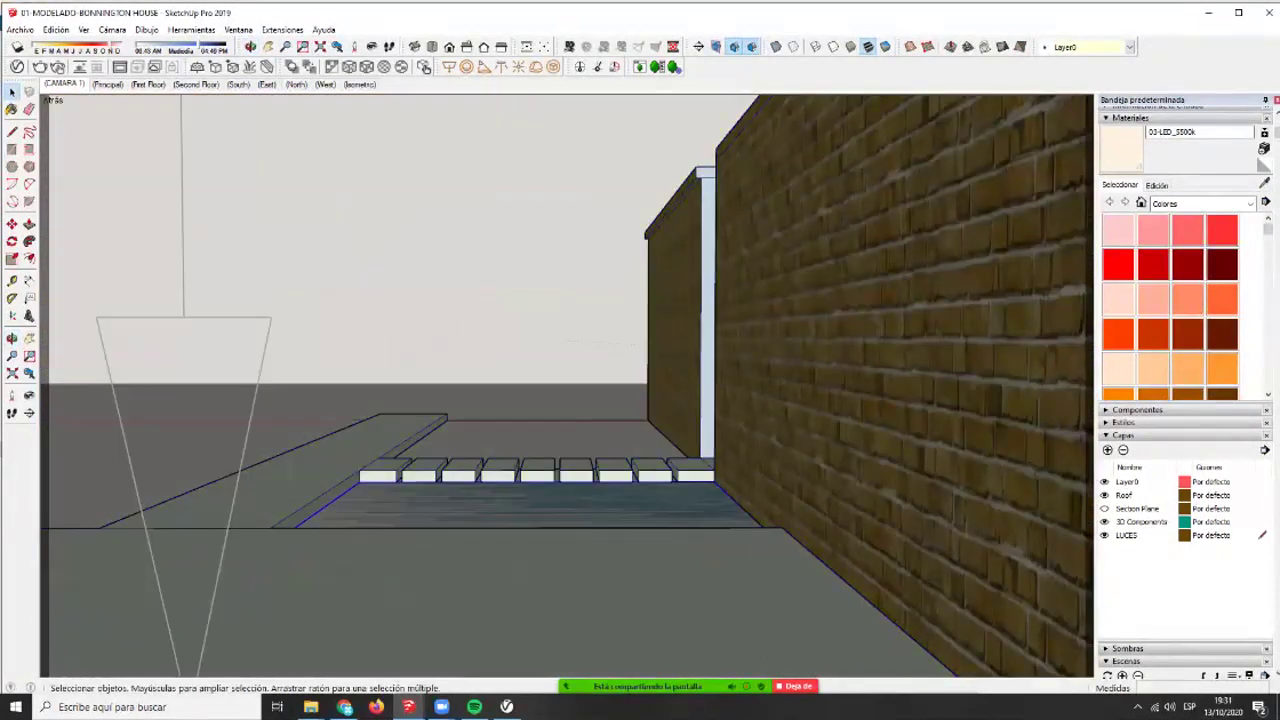
middle_click_drag(560, 450, 640, 450)
left_click(580, 432)
scroll(580, 432, "up", 1)
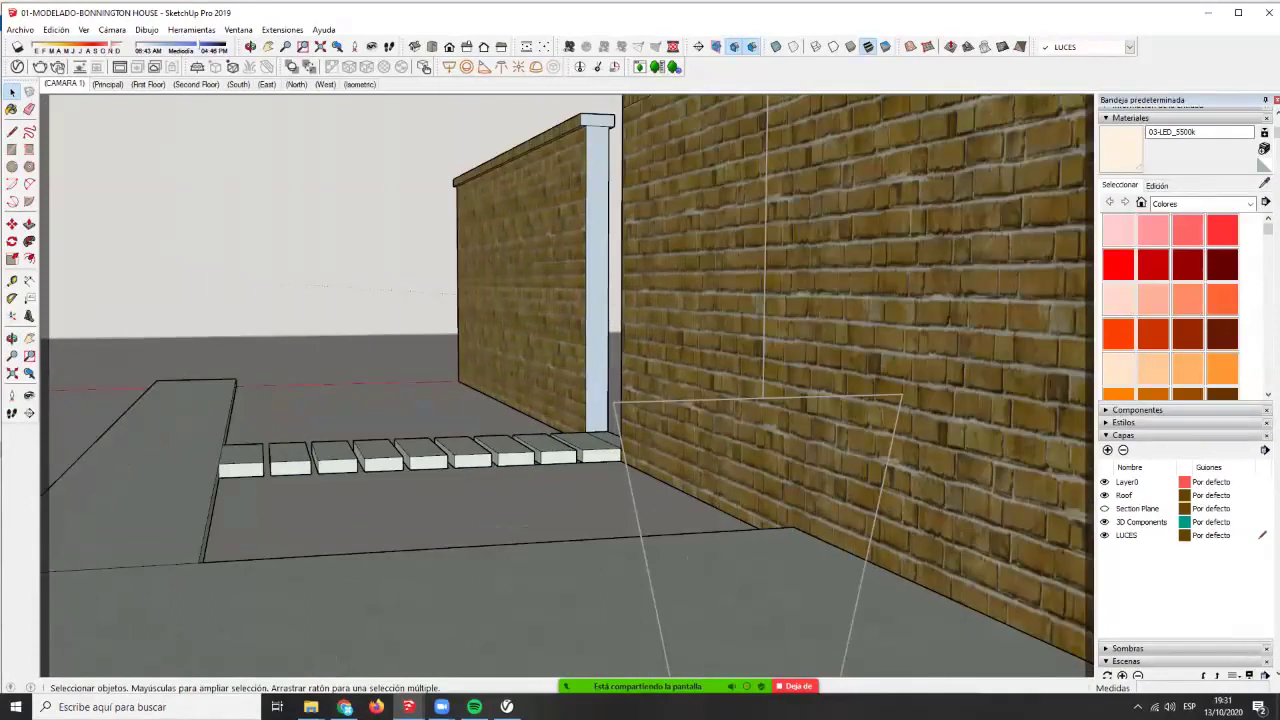
scroll(480, 340, "down", 10)
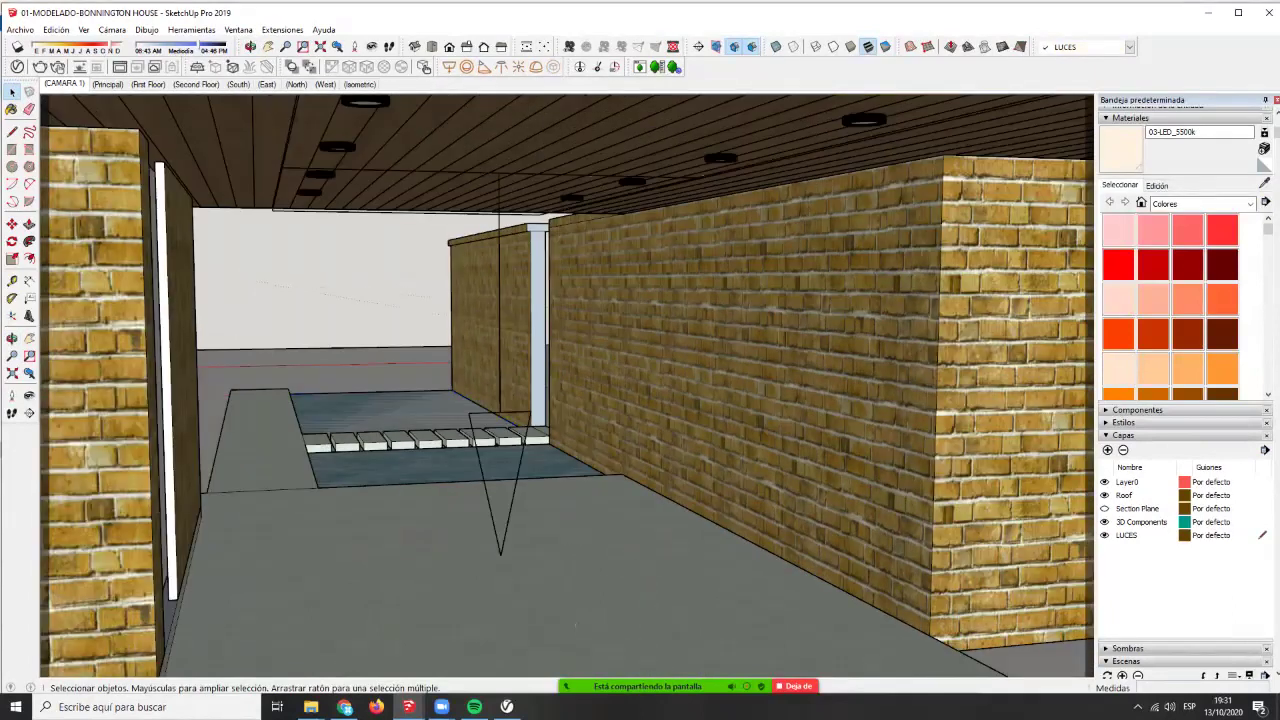
scroll(480, 340, "down", 5)
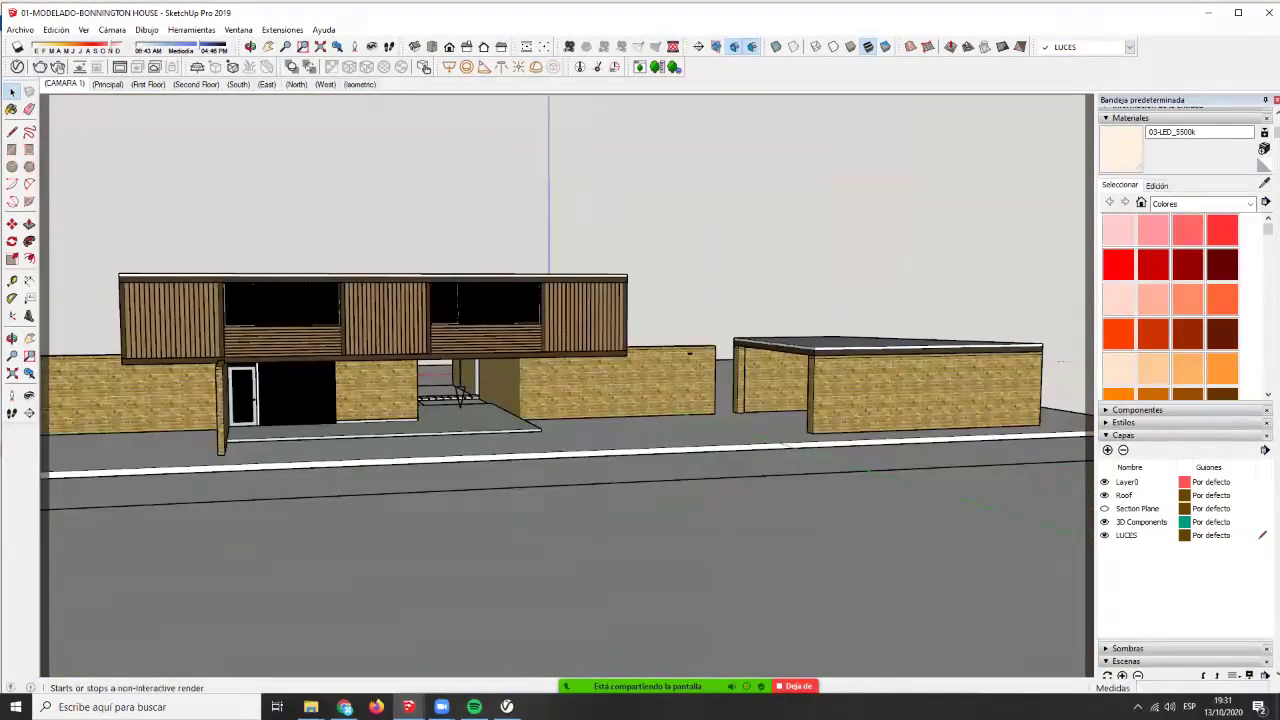
- Reopen the frame buffer and inspect the denoised render's passage and upper windows at 200%
left_click(17, 47)
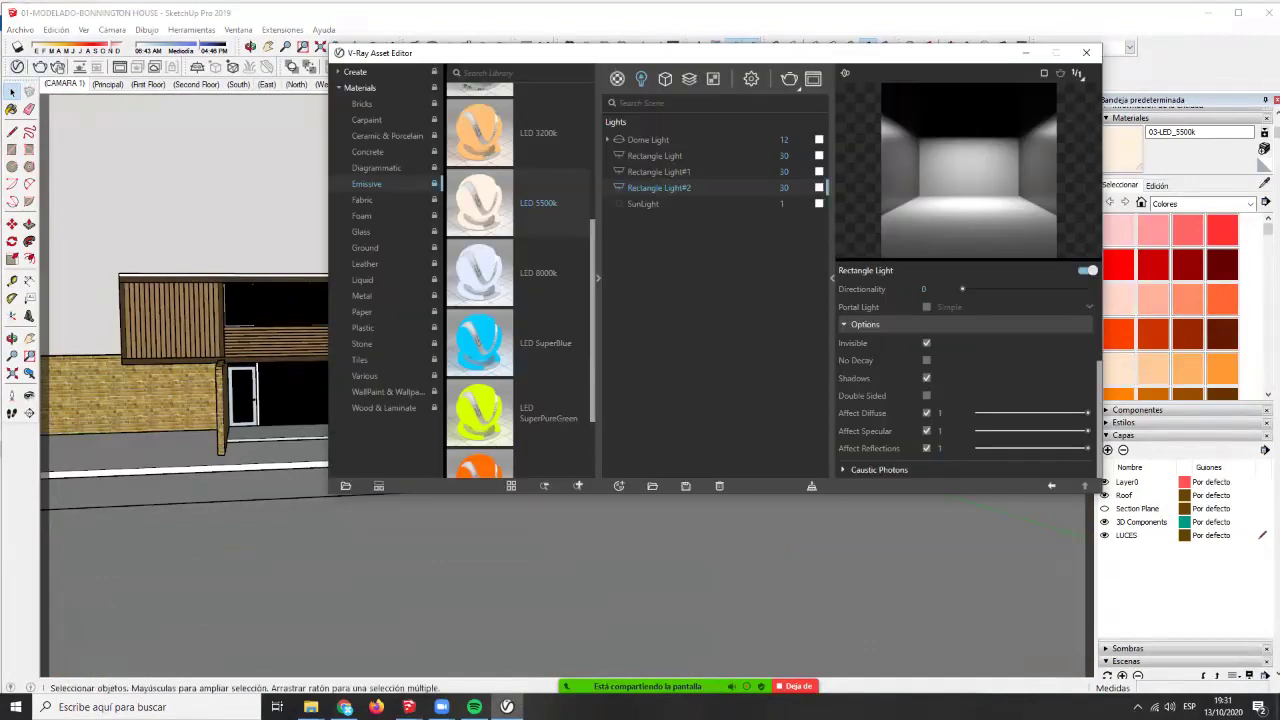
left_click(813, 78)
scroll(580, 365, "down", 2)
scroll(580, 365, "up", 1)
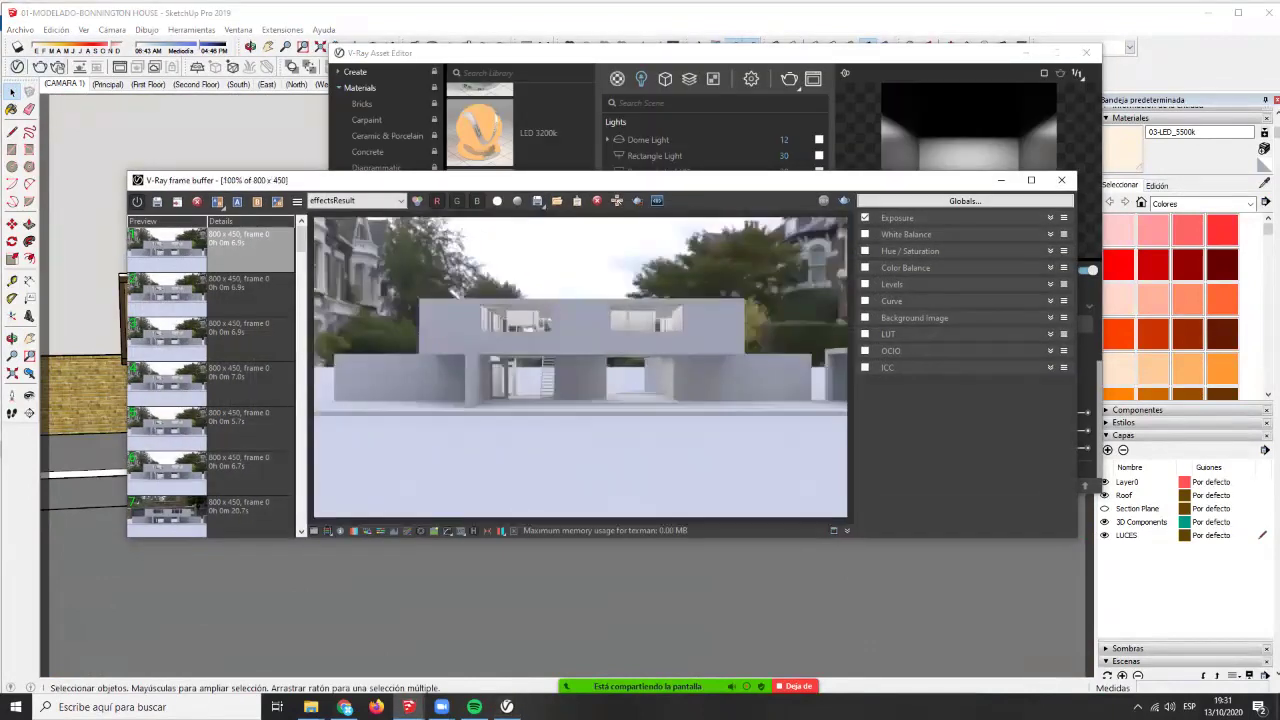
scroll(575, 365, "down", 1)
scroll(575, 365, "up", 2)
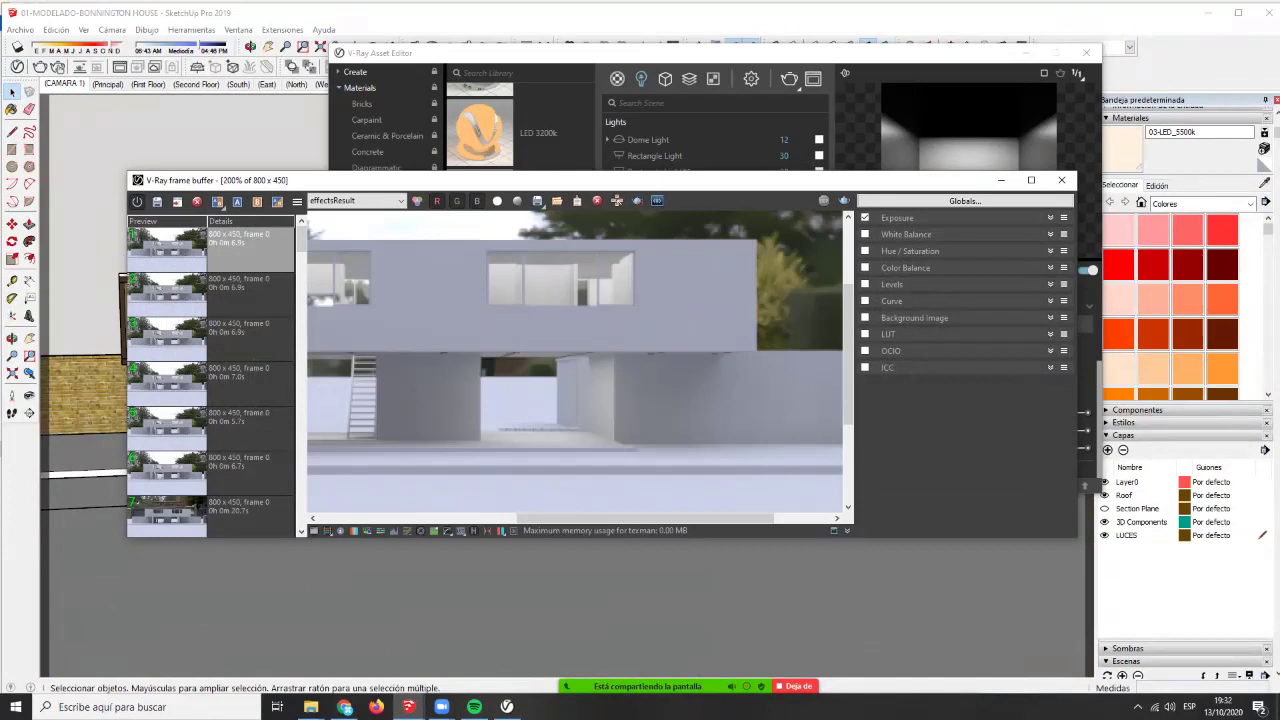
scroll(732, 357, "down", 1)
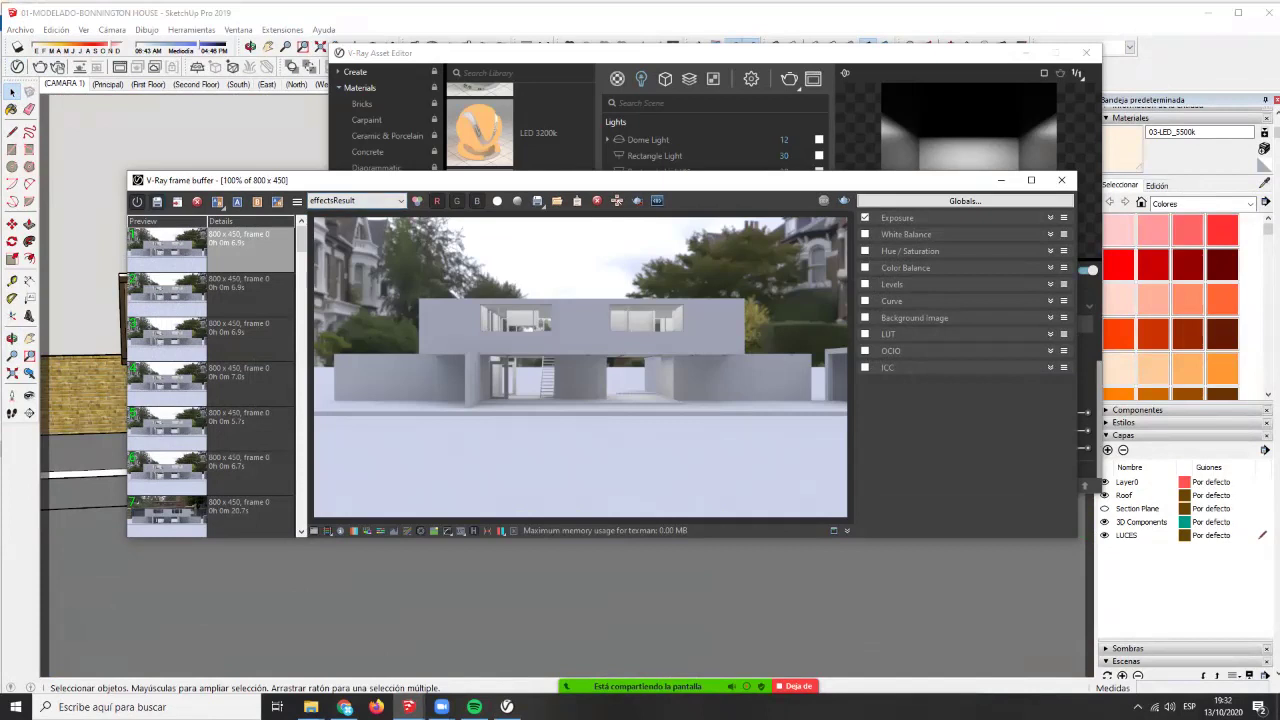
- Save the denoised render to the frame buffer history, check it against an earlier render, and put the render windows away
left_click(157, 201)
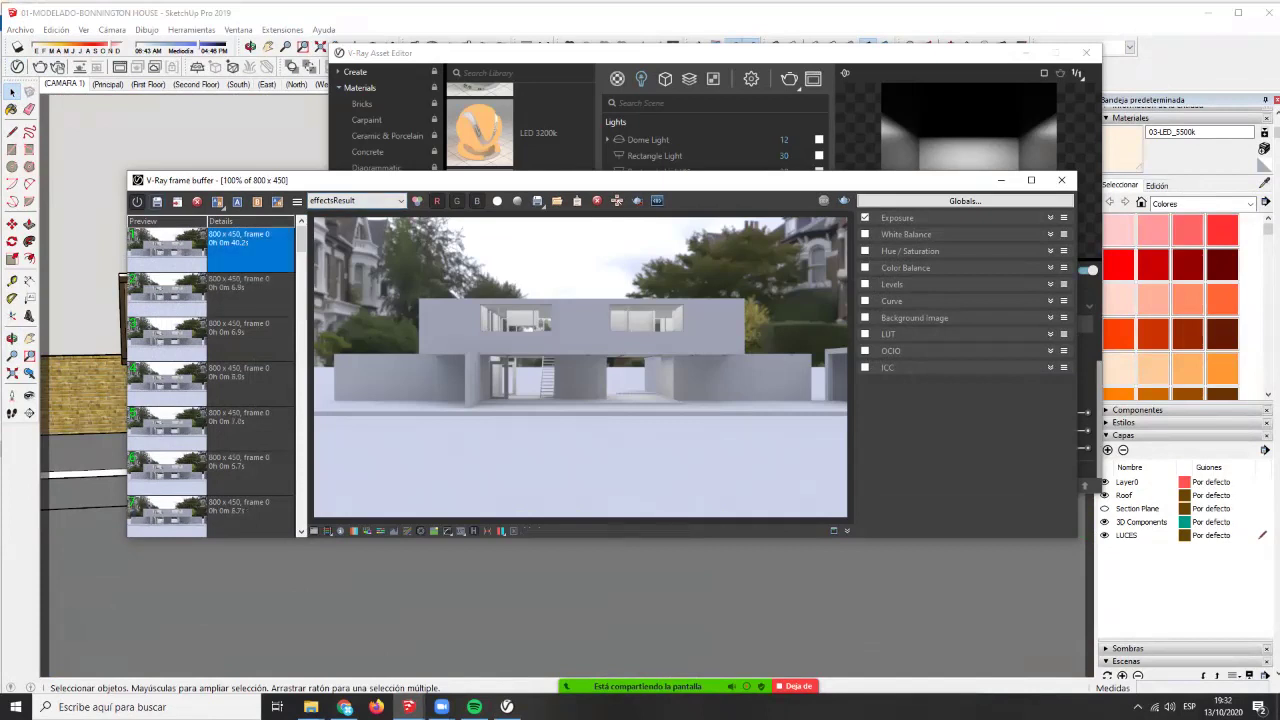
scroll(210, 380, "down", 5)
scroll(250, 470, "down", 1)
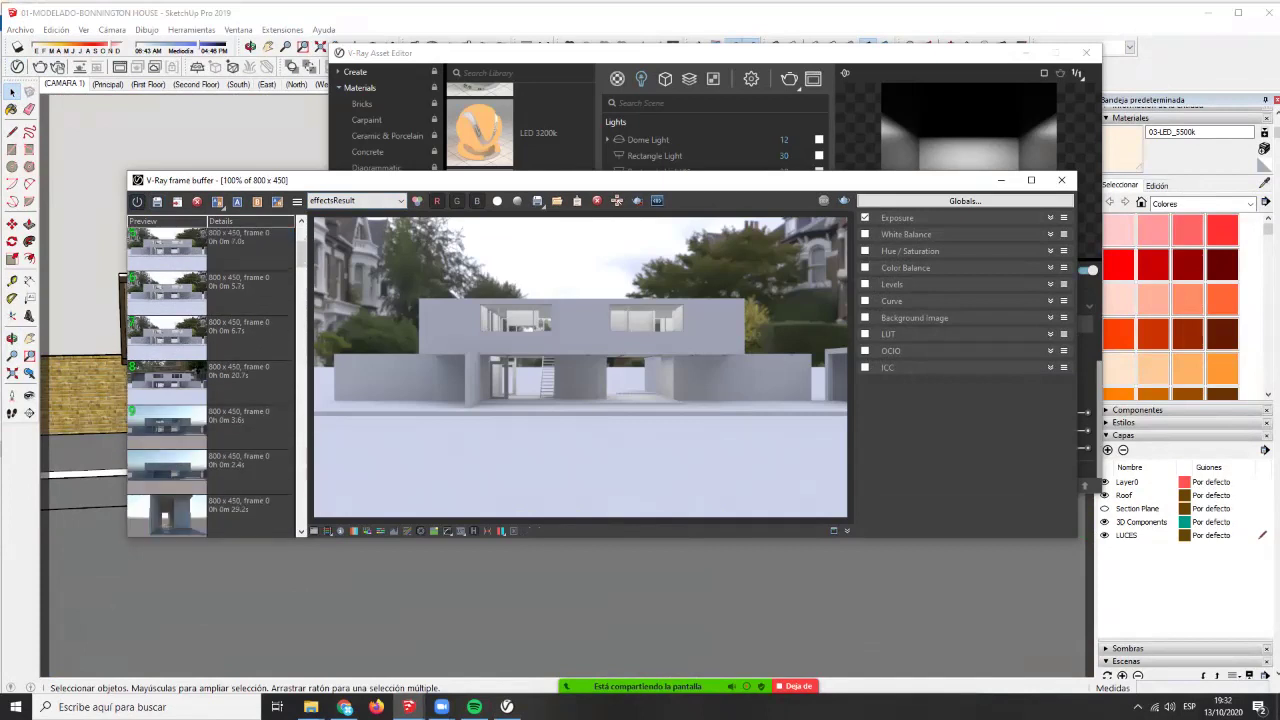
double_click(250, 470)
scroll(250, 470, "up", 3)
double_click(250, 250)
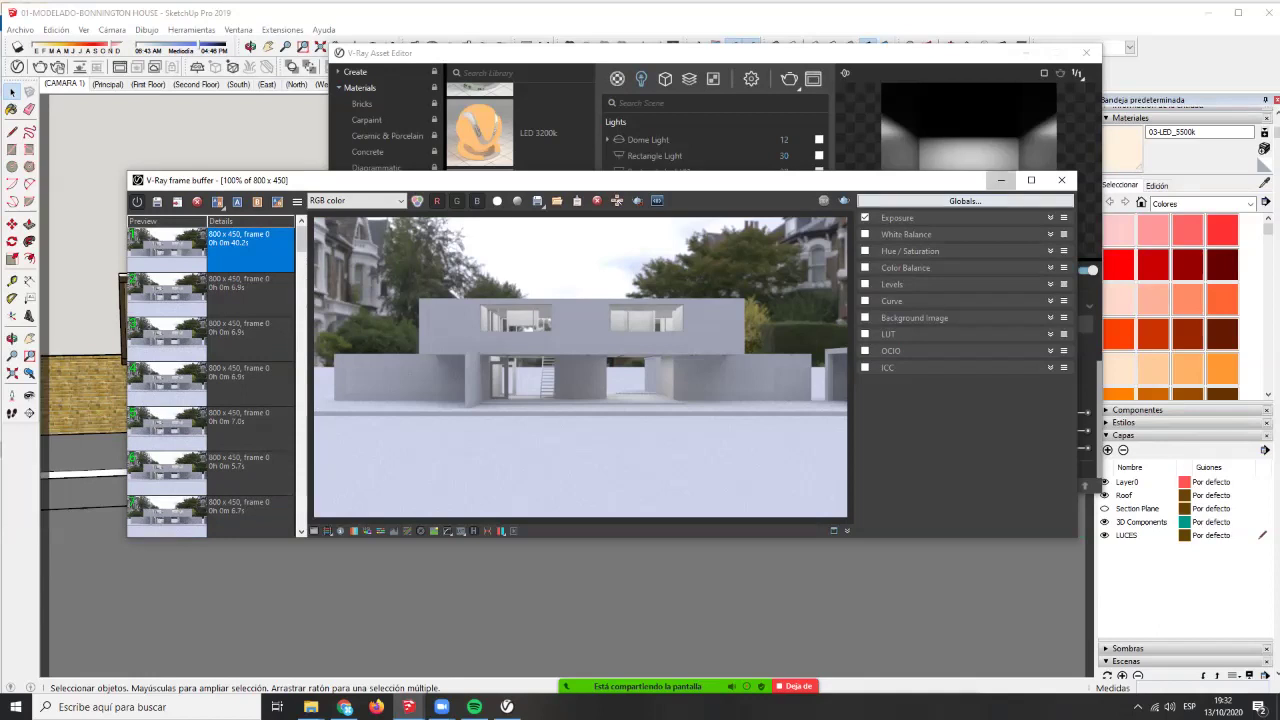
left_click(1001, 180)
left_click(1026, 53)
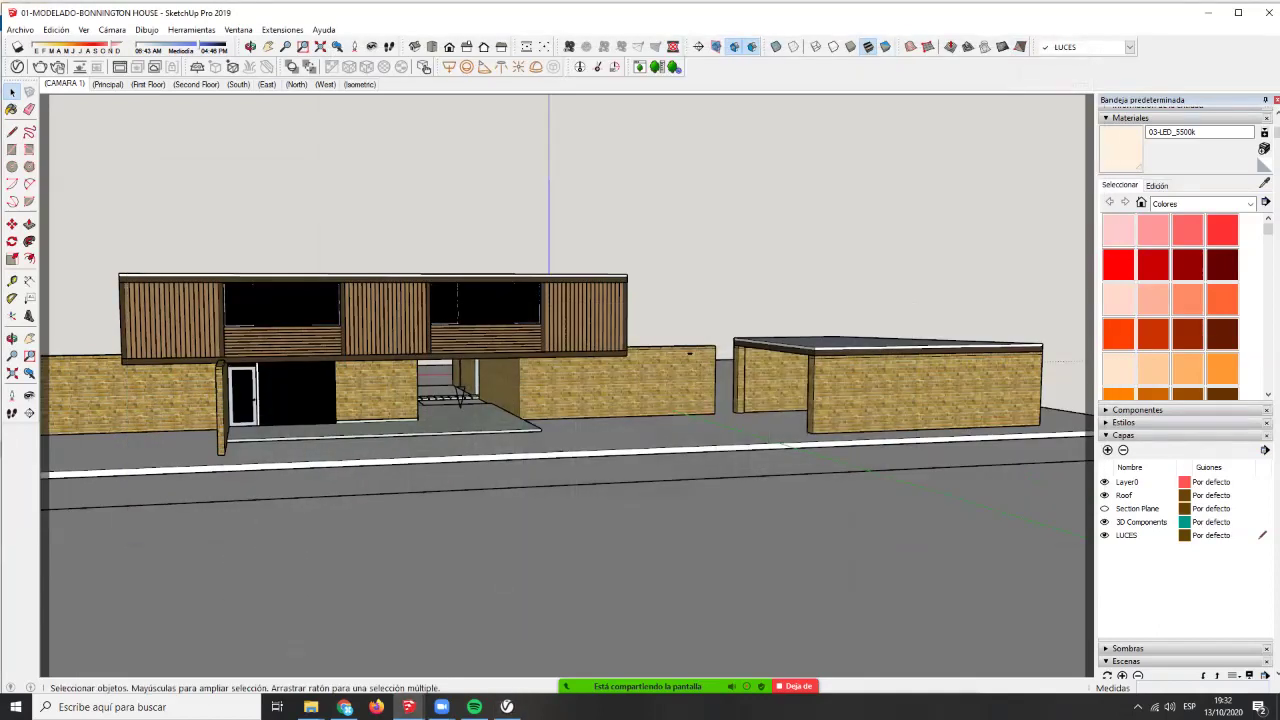
- Delete the stray LED fixture floating in front of the brick wall beyond the overhang
key("ctrl+a")
middle_click_drag(689, 353, 689, 363)
scroll(698, 352, "up", 3)
double_click(698, 352)
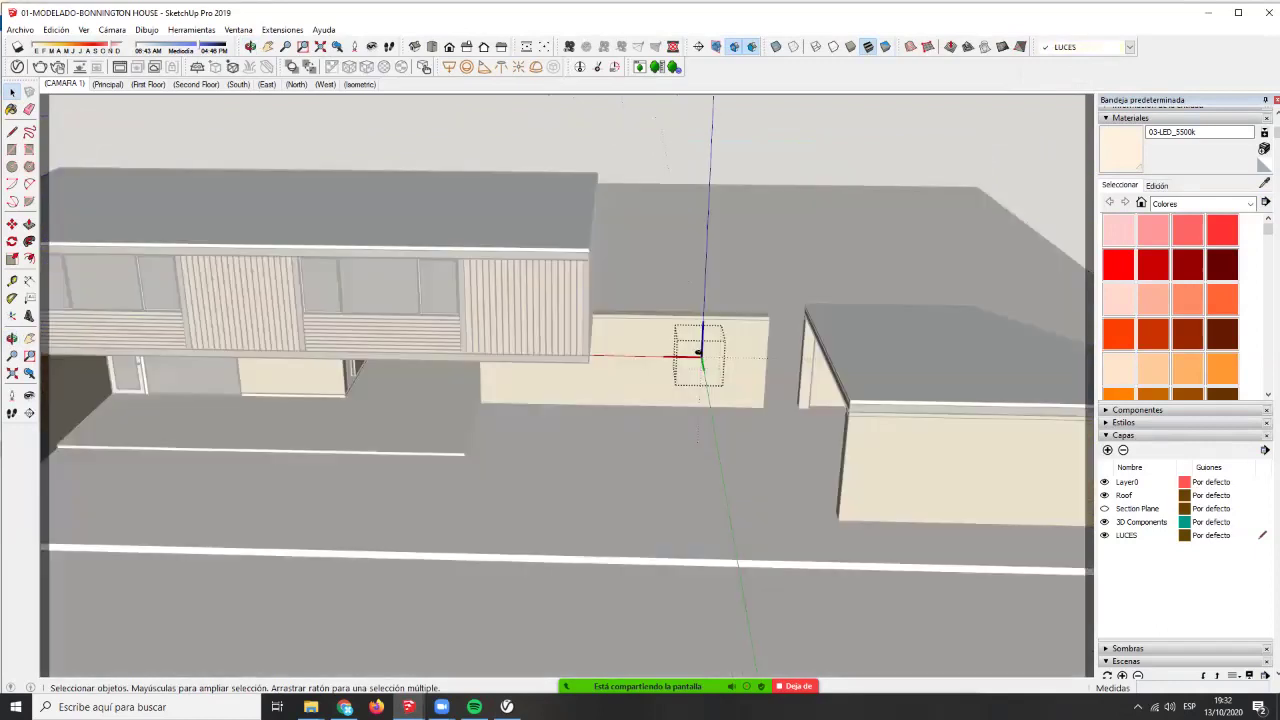
key("Escape")
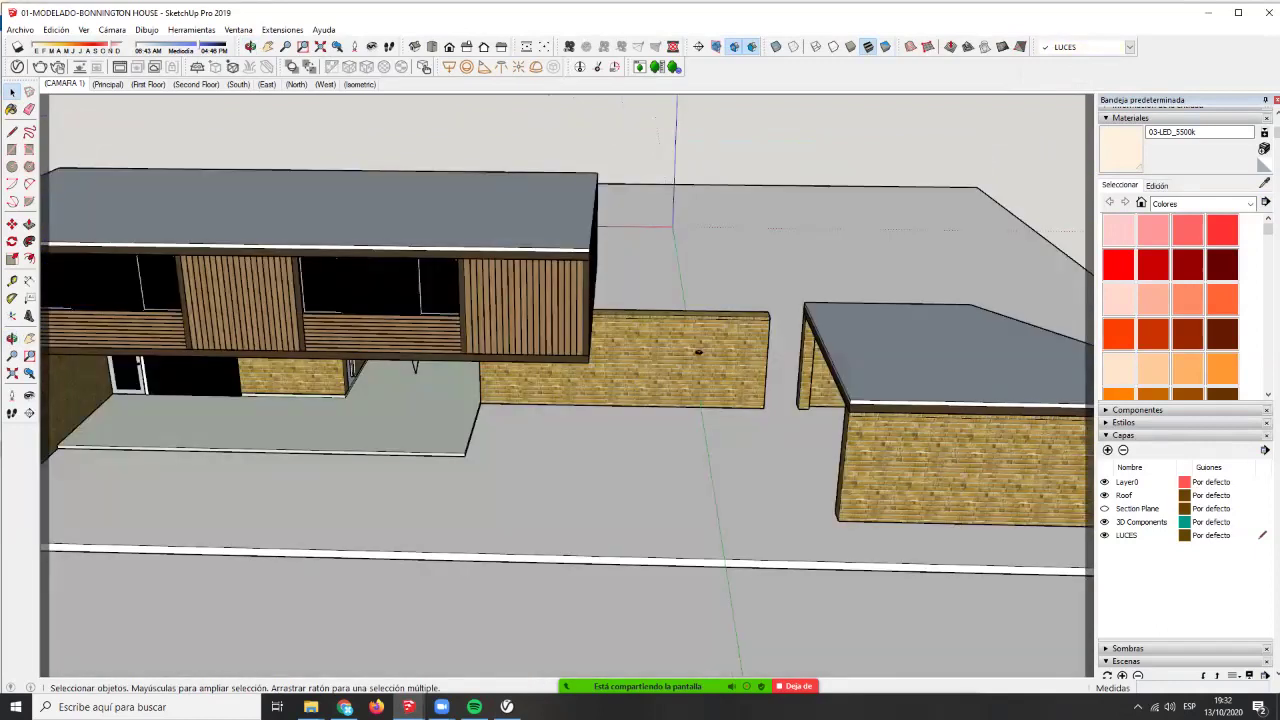
scroll(698, 355, "up", 8)
left_click(705, 320)
scroll(705, 320, "down", 5)
middle_click_drag(705, 320, 716, 222)
double_click(721, 226)
key("Escape")
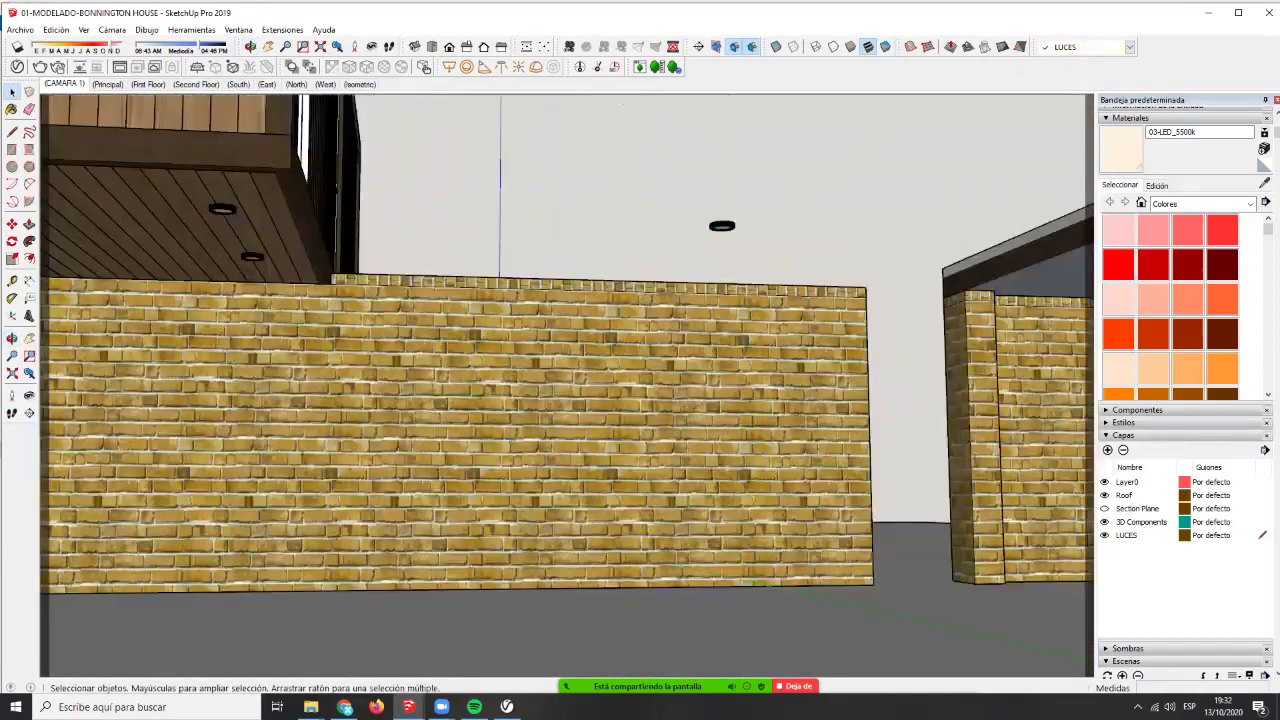
key("Escape")
left_click(721, 226)
key("Delete")
scroll(721, 226, "down", 5)
scroll(721, 226, "down", 10)
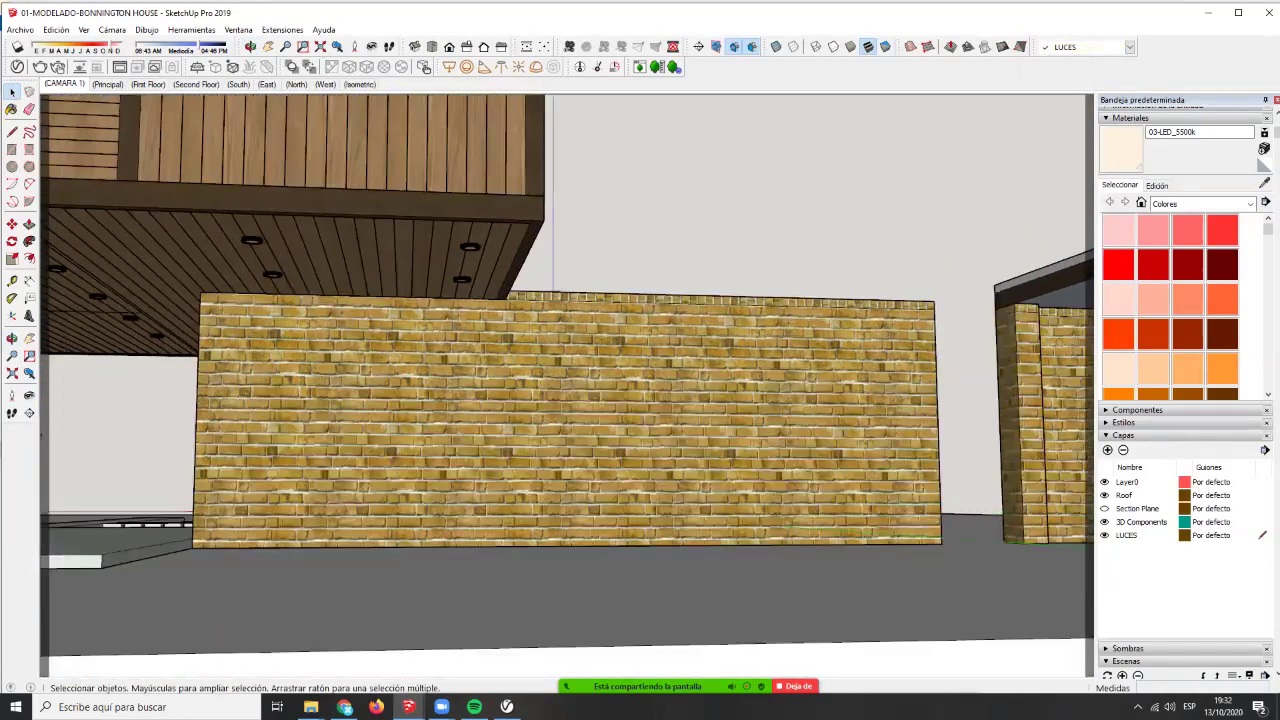
- Open the Zoom meeting's audio settings, choose the microphone input device and close the settings
middle_click_drag(640, 320, 840, 395)
scroll(650, 320, "down", 4)
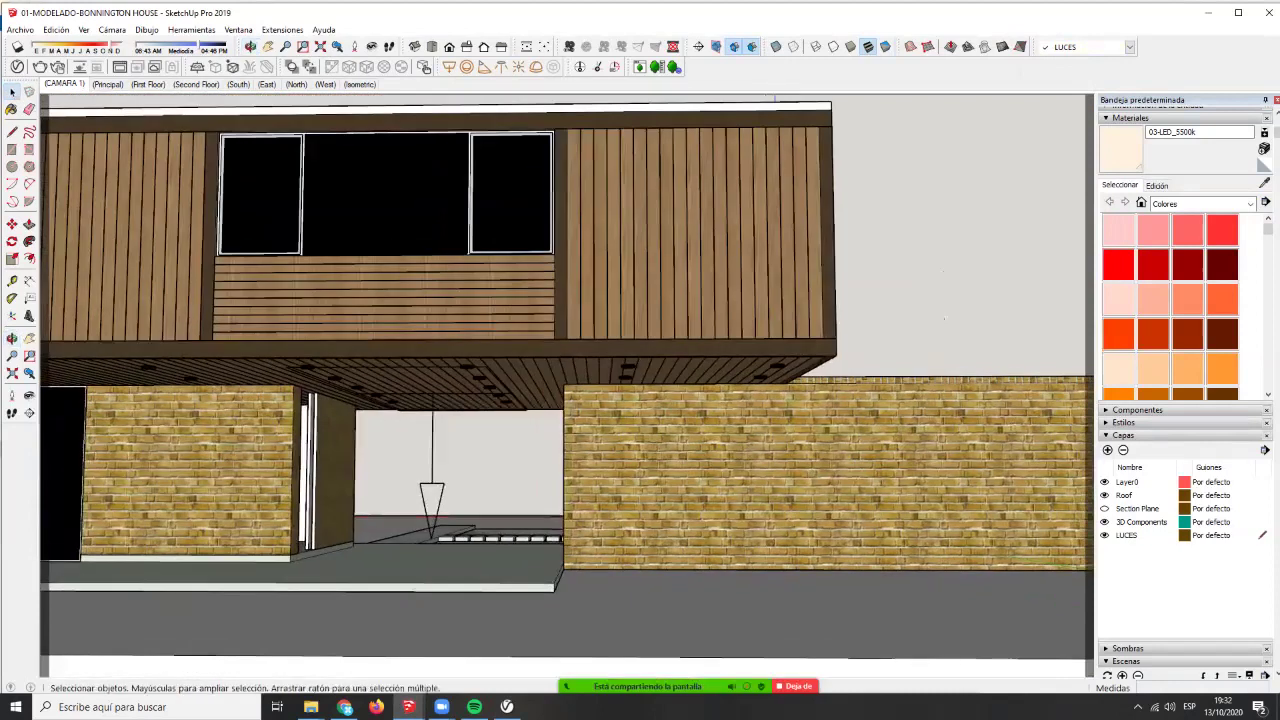
mouse_move(640, 686)
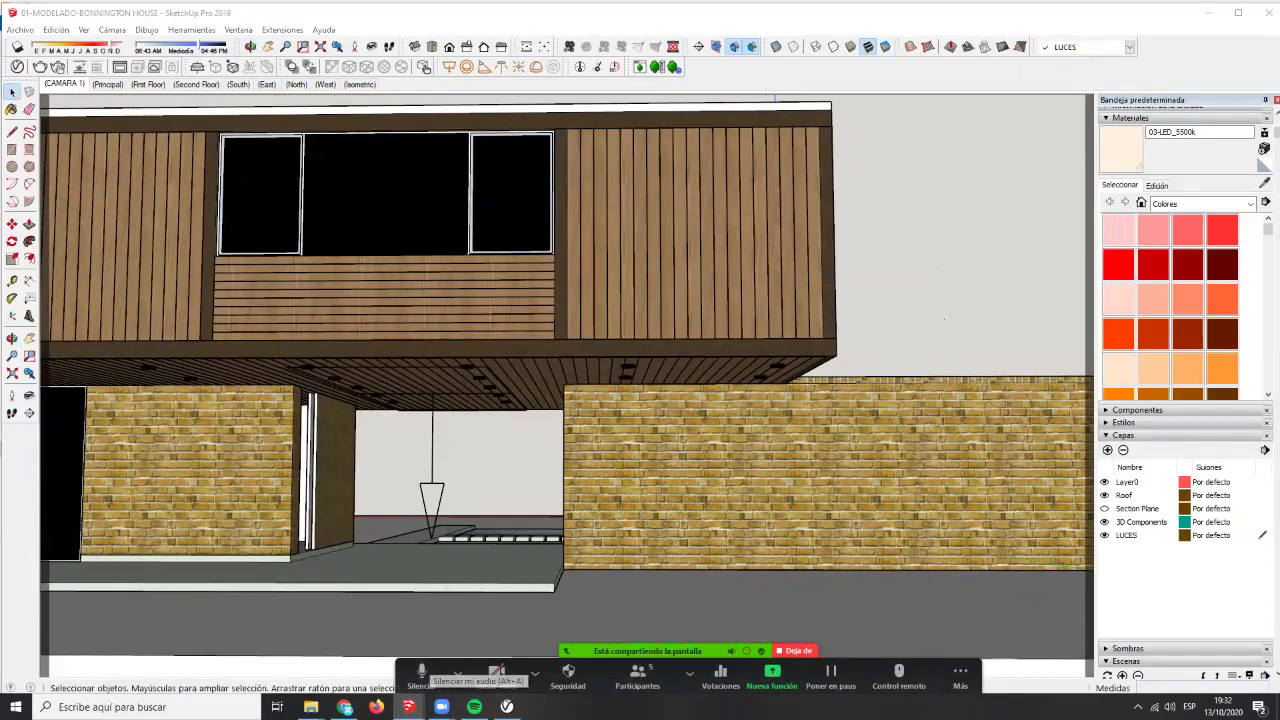
left_click(458, 673)
left_click(517, 643)
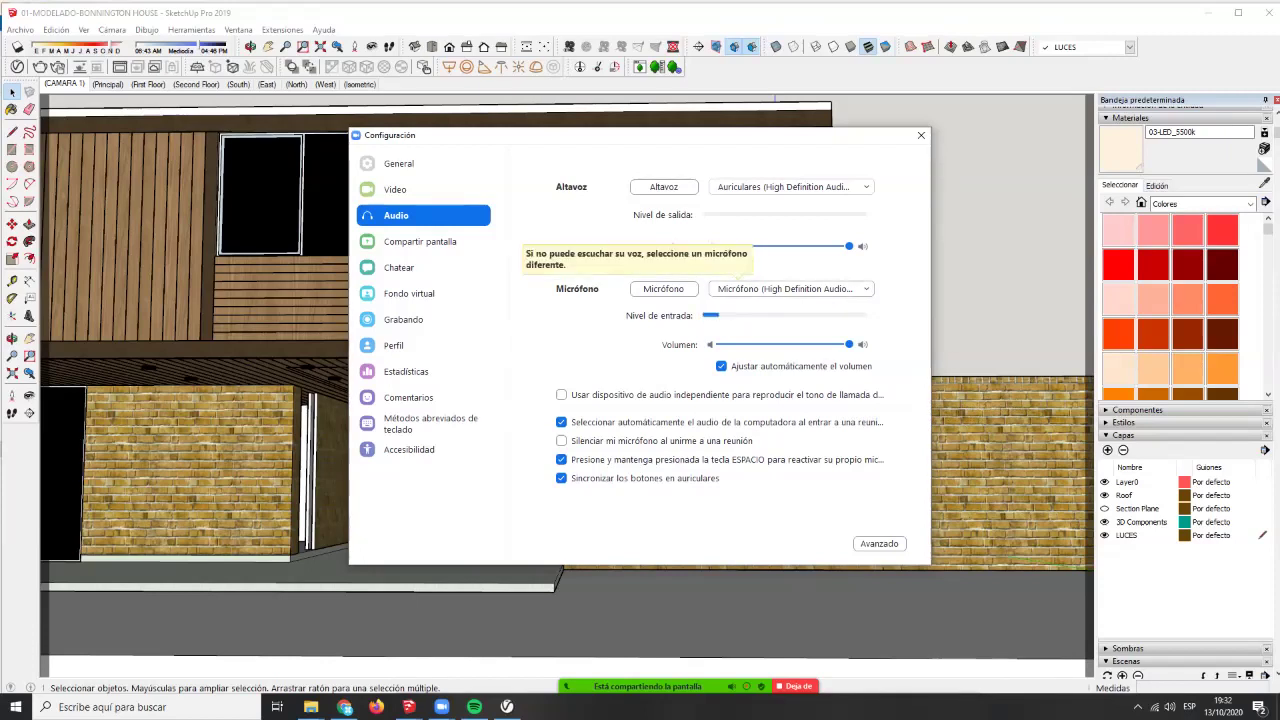
left_click(791, 289)
left_click(791, 308)
left_click(921, 135)
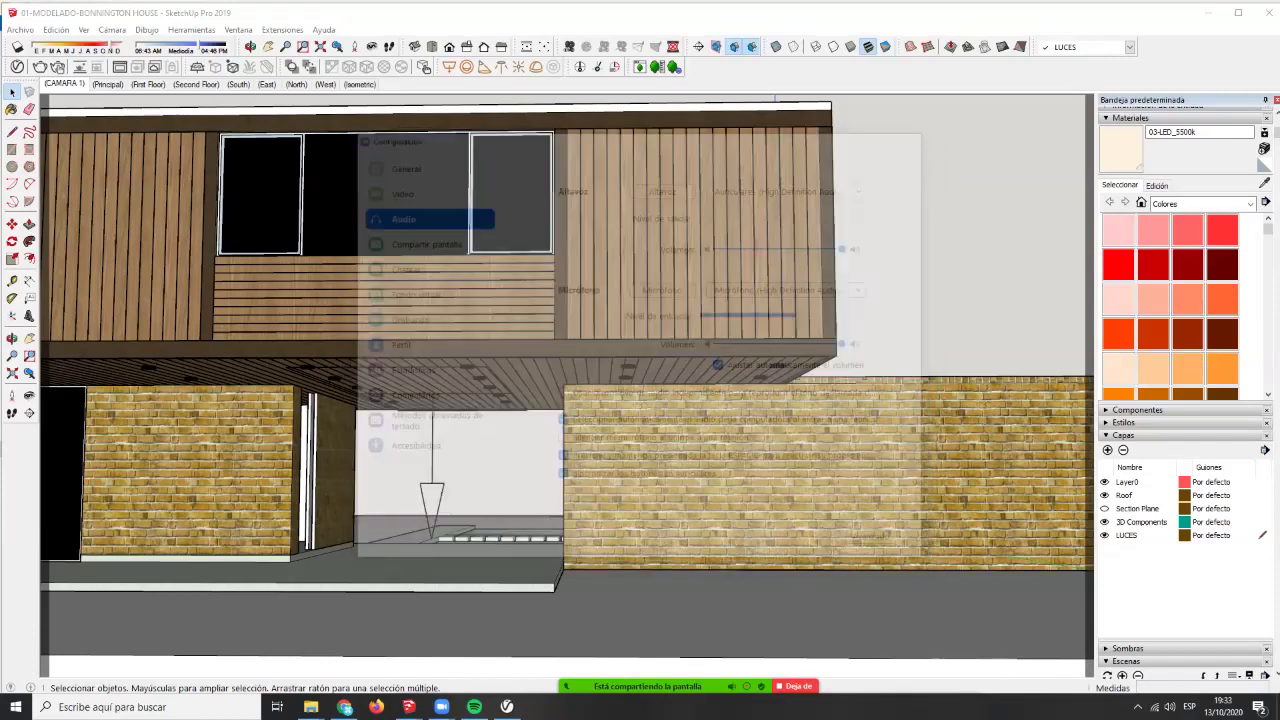
- Reopen the V-Ray frame buffer to check the latest render and put it away
middle_click_drag(640, 320, 575, 313, "shift")
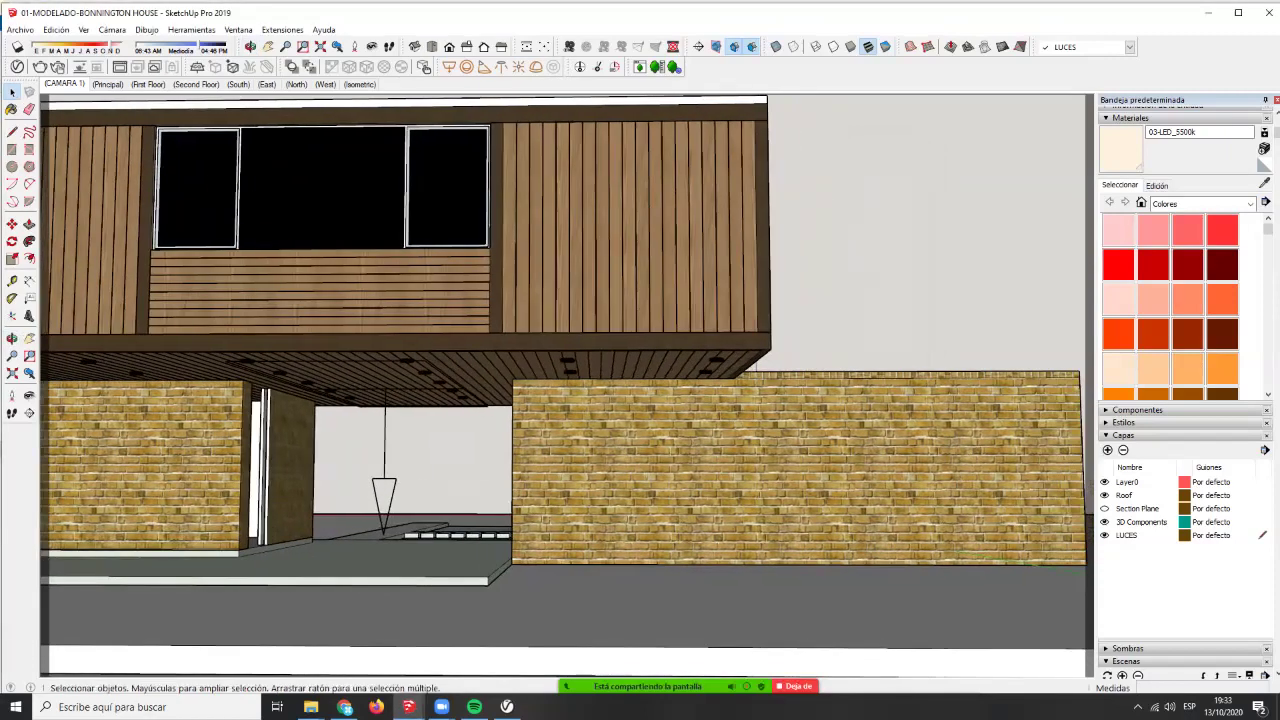
left_click(120, 67)
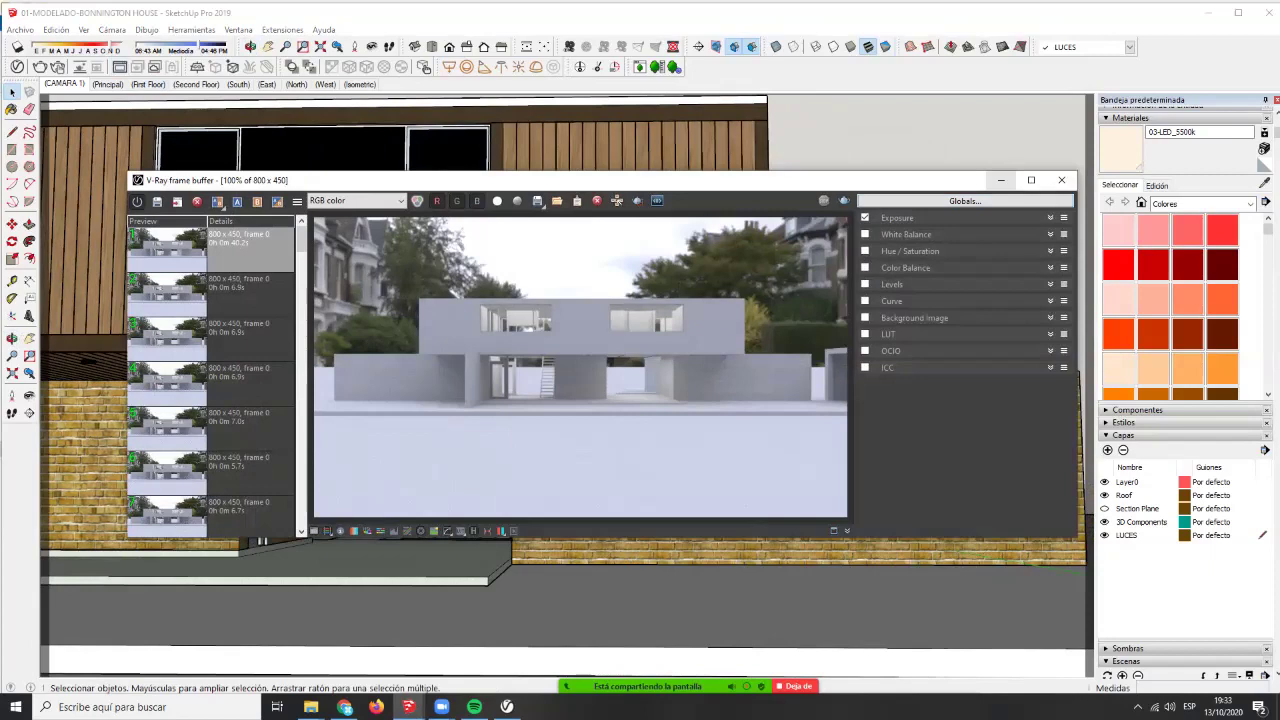
left_click(1001, 180)
- Examine the house's upper volume, overhang and recessed ground-floor entrance from several exterior angles
middle_click_drag(820, 220, 715, 285)
scroll(715, 285, "down", 3)
mouse_move(510, 335)
middle_mouse_down()
mouse_move(630, 349)
mouse_move(705, 335)
middle_mouse_up()
scroll(630, 349, "up", 4)
middle_click_drag(711, 240, 823, 245)
scroll(770, 235, "up", 5)
left_click(823, 297)
scroll(823, 297, "down", 1)
scroll(825, 303, "down", 5)
middle_click_drag(823, 303, 540, 343)
scroll(538, 343, "down", 2)
mouse_move(725, 312)
middle_mouse_down()
mouse_move(630, 302)
mouse_move(568, 240)
mouse_move(626, 316)
middle_mouse_up()
scroll(626, 316, "down", 3)
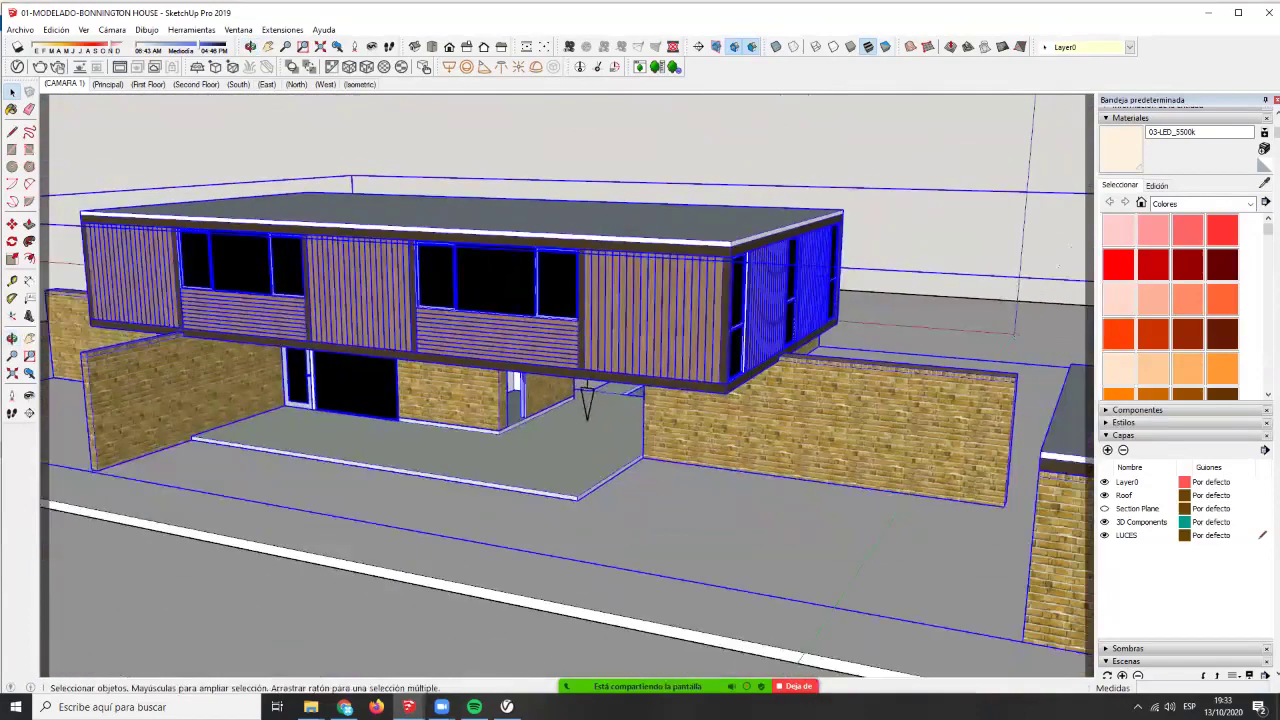
middle_click_drag(480, 315, 560, 275)
scroll(545, 272, "up", 3)
left_click(785, 180)
scroll(785, 200, "down", 3)
scroll(63, 565, "up", 10)
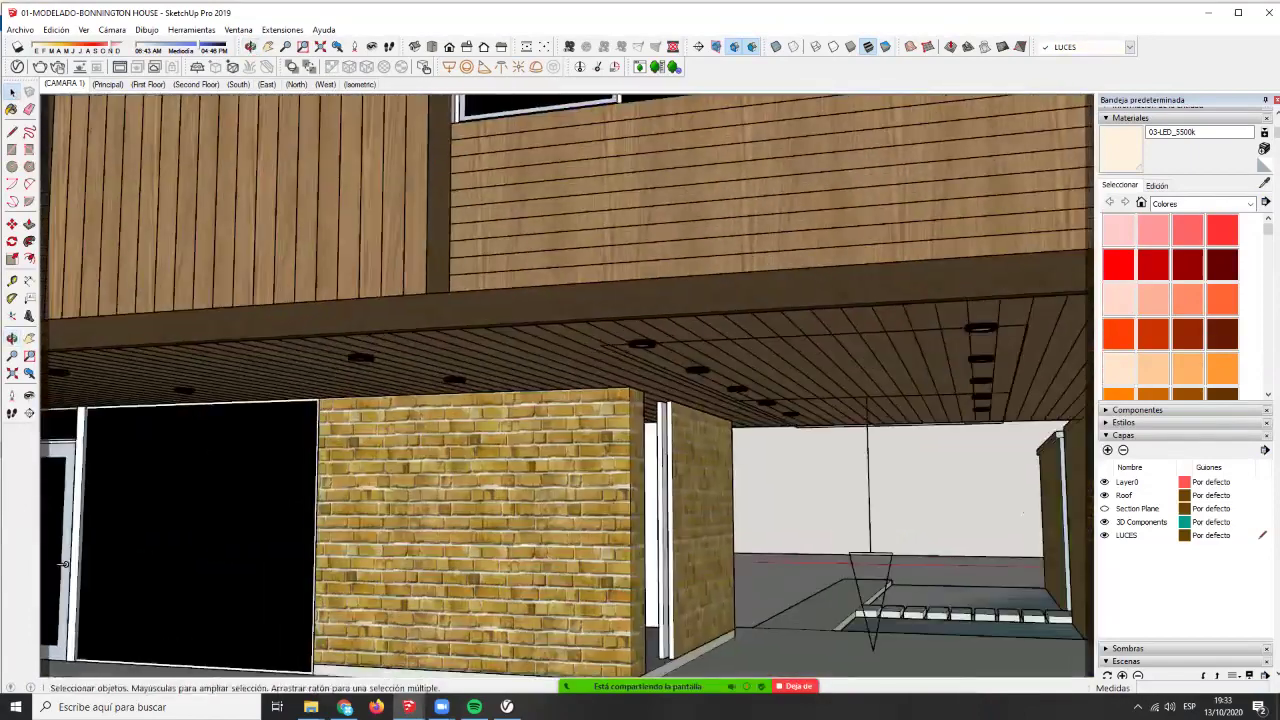
- Select the ground-floor glazing frame beside the brick wall and sample its material
scroll(470, 352, "up", 3)
middle_click_drag(470, 352, 490, 330)
scroll(490, 330, "up", 4)
left_click(490, 330)
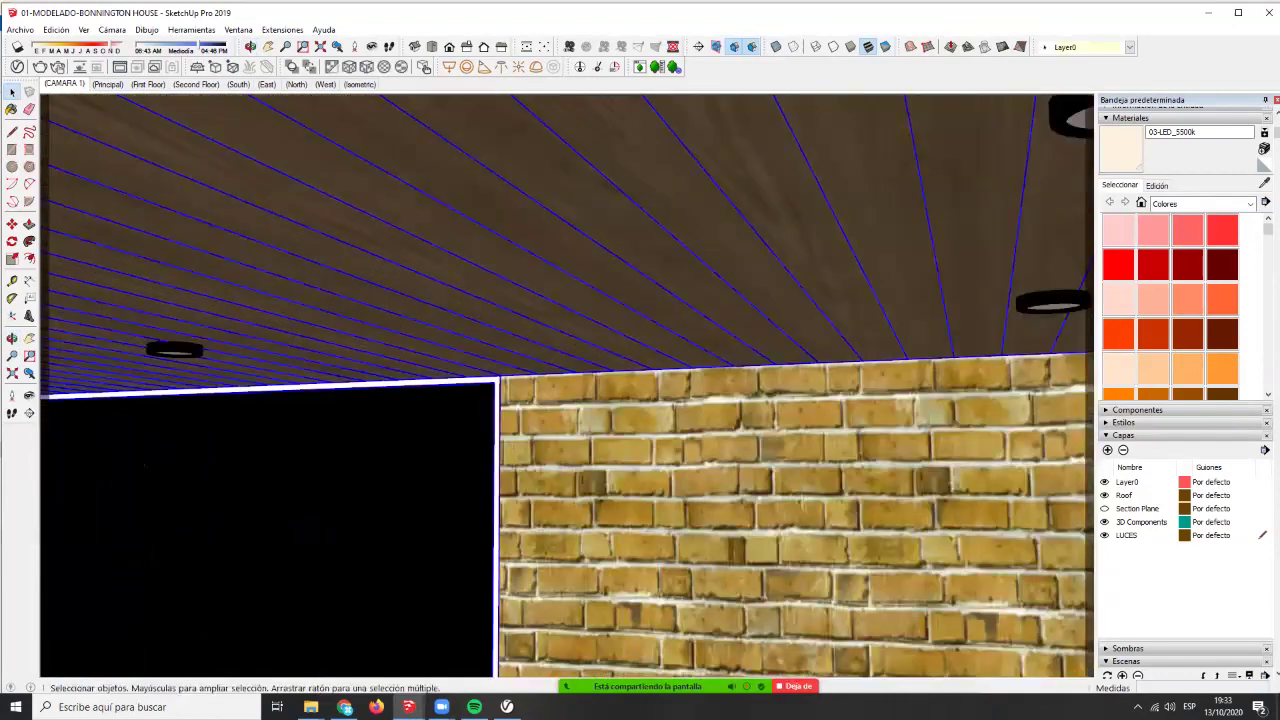
scroll(75, 642, "down", 3)
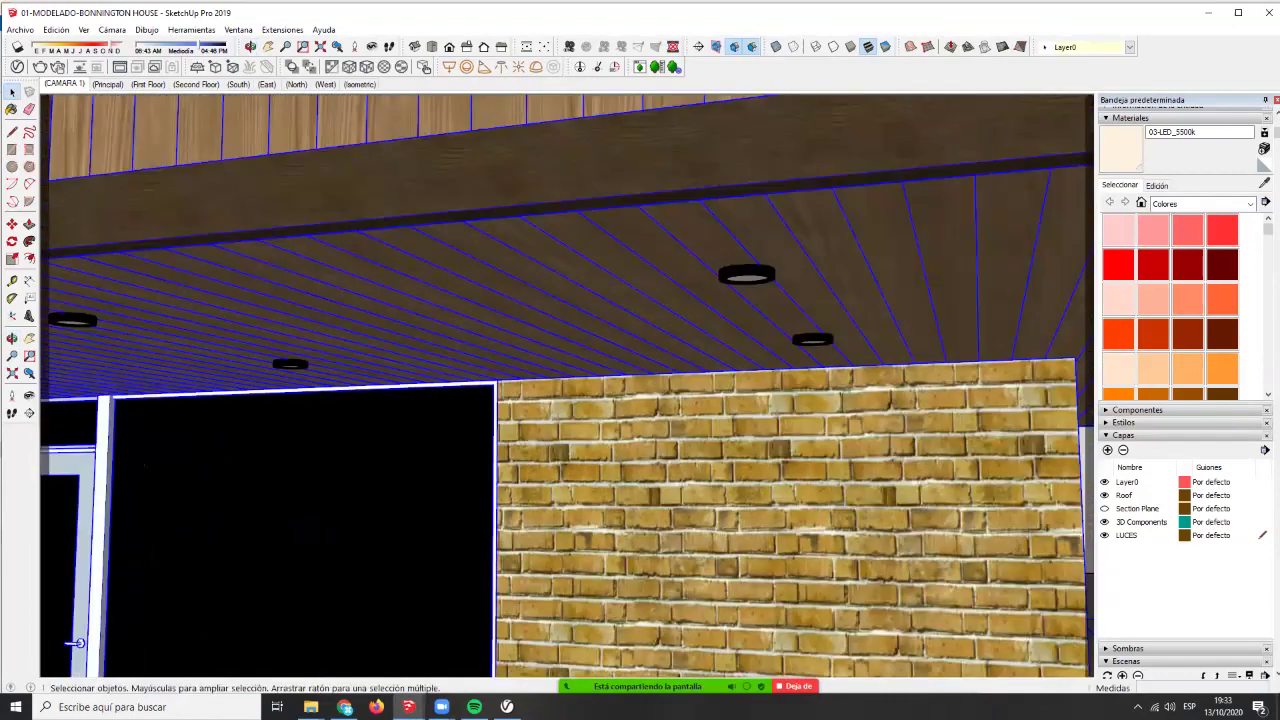
double_click(496, 393)
scroll(496, 393, "up", 5)
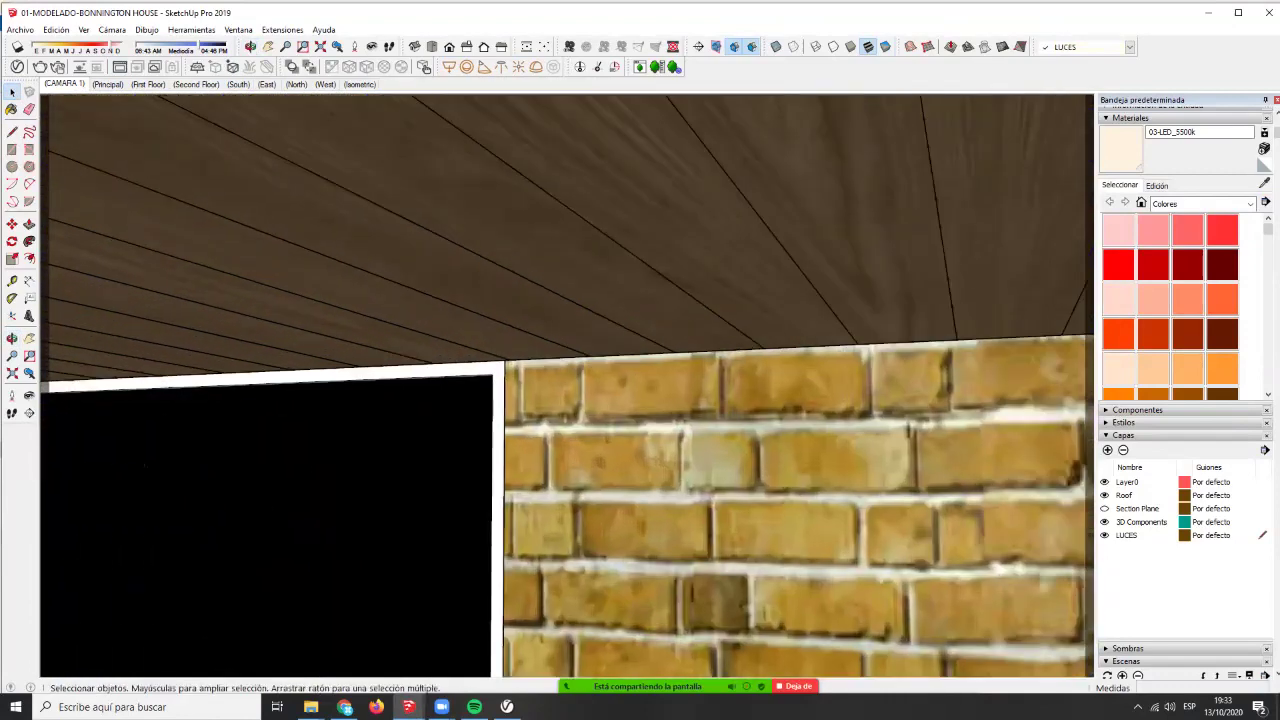
left_click(496, 393)
scroll(496, 393, "down", 2)
key("b")
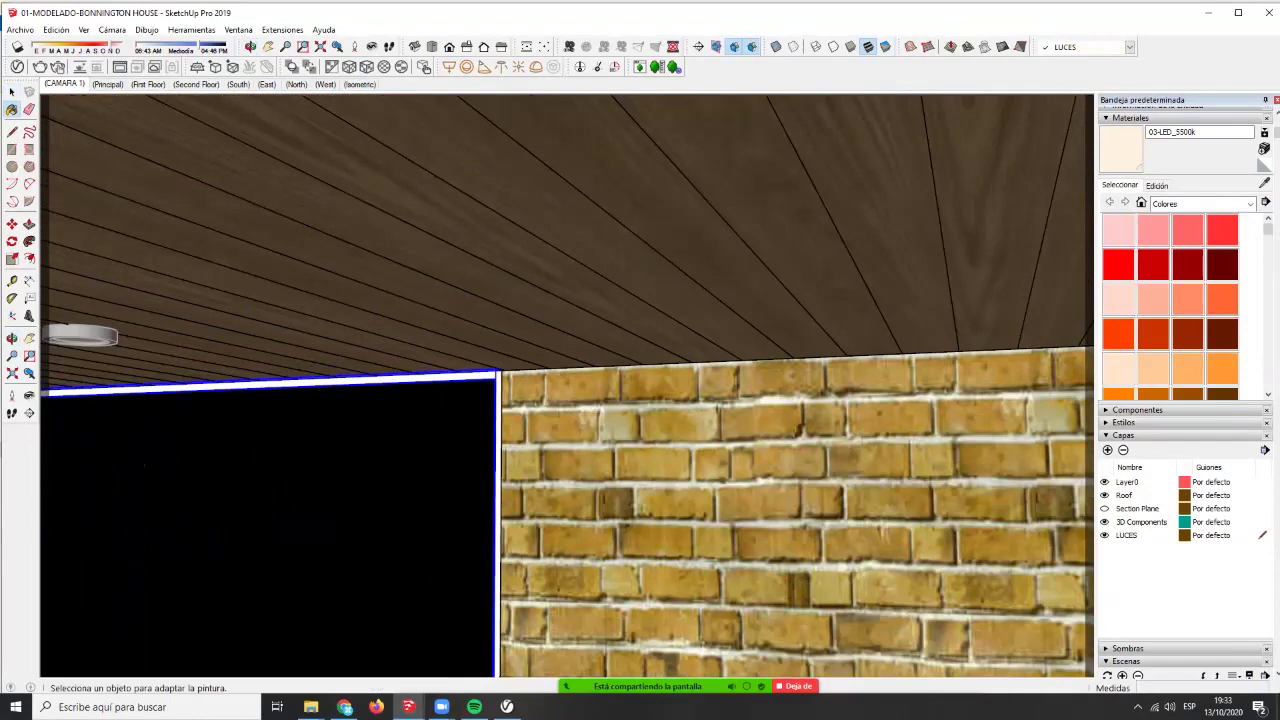
left_click(497, 393, "alt")
middle_click_drag(497, 393, 560, 350)
middle_click_drag(500, 310, 776, 315)
key("space")
- Open the ground-floor glazing group, select its frame geometry and apply the 02-aluminio-negro V-Ray material to it
scroll(776, 315, "down", 3)
scroll(679, 319, "down", 5)
middle_click_drag(679, 319, 690, 350)
scroll(595, 370, "up", 10)
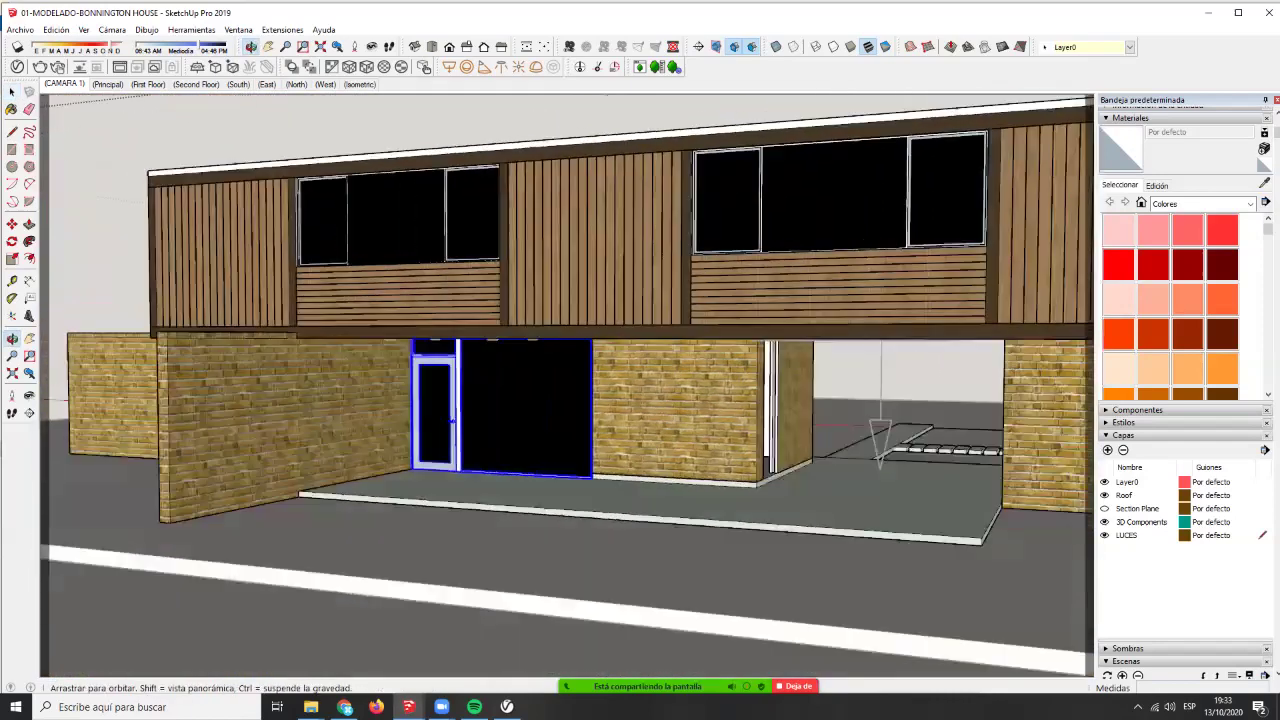
scroll(585, 340, "up", 3)
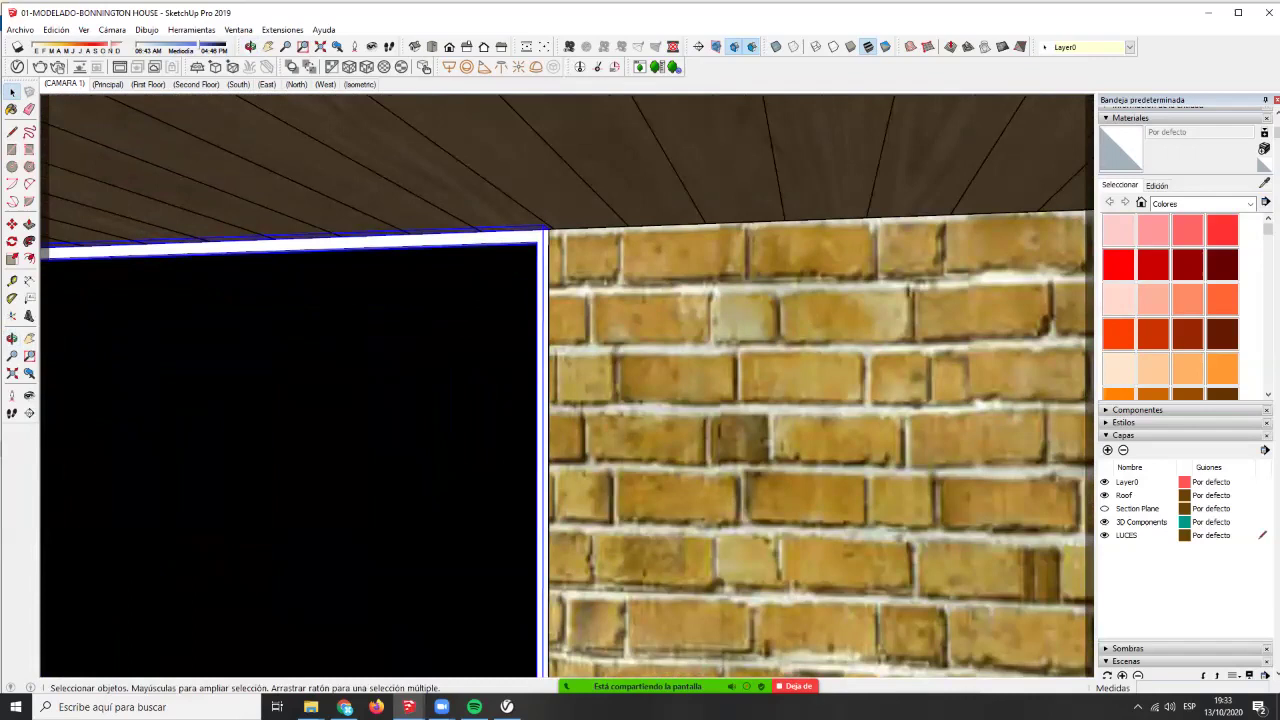
scroll(540, 250, "down", 5)
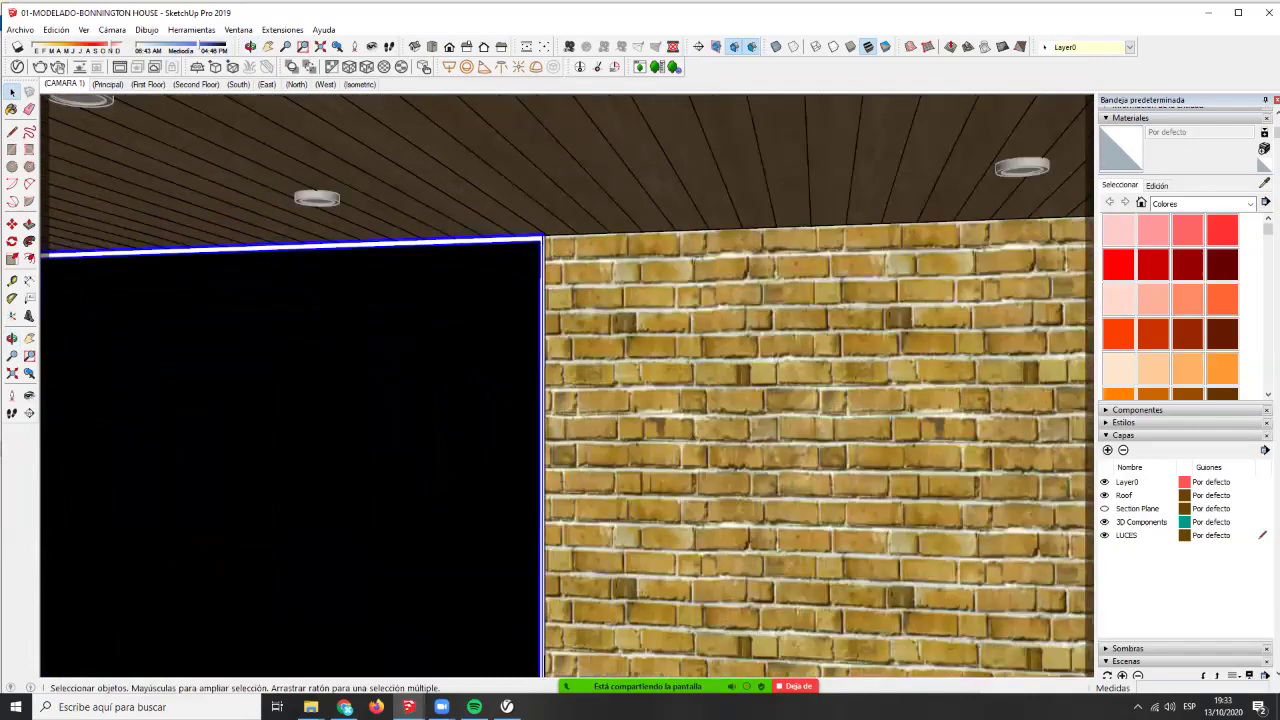
double_click(145, 440)
triple_click(145, 440)
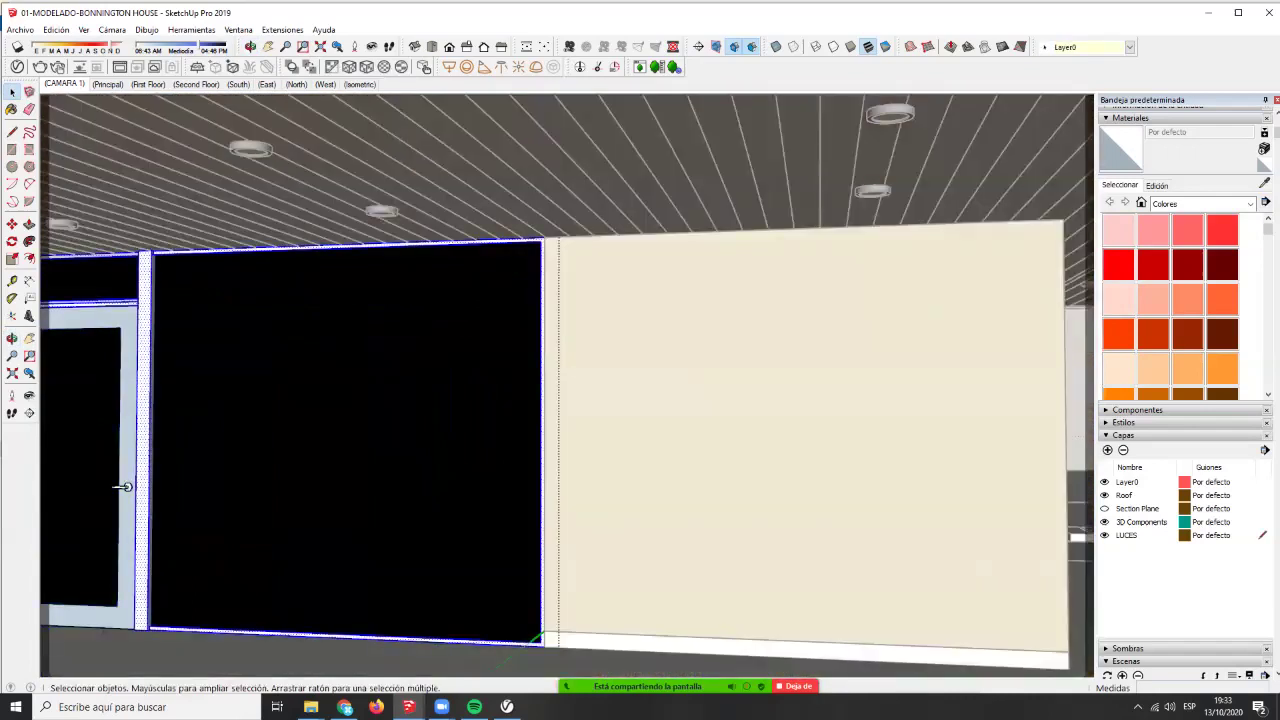
middle_click_drag(122, 487, 277, 491)
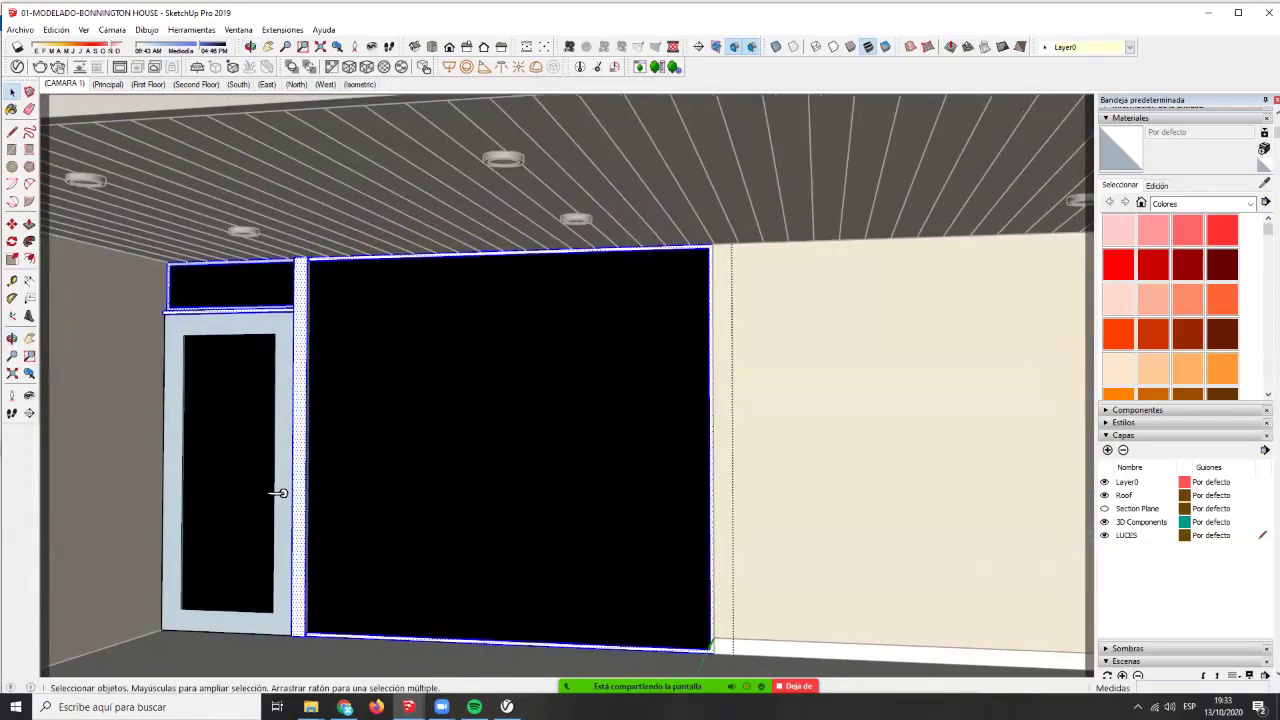
key("b")
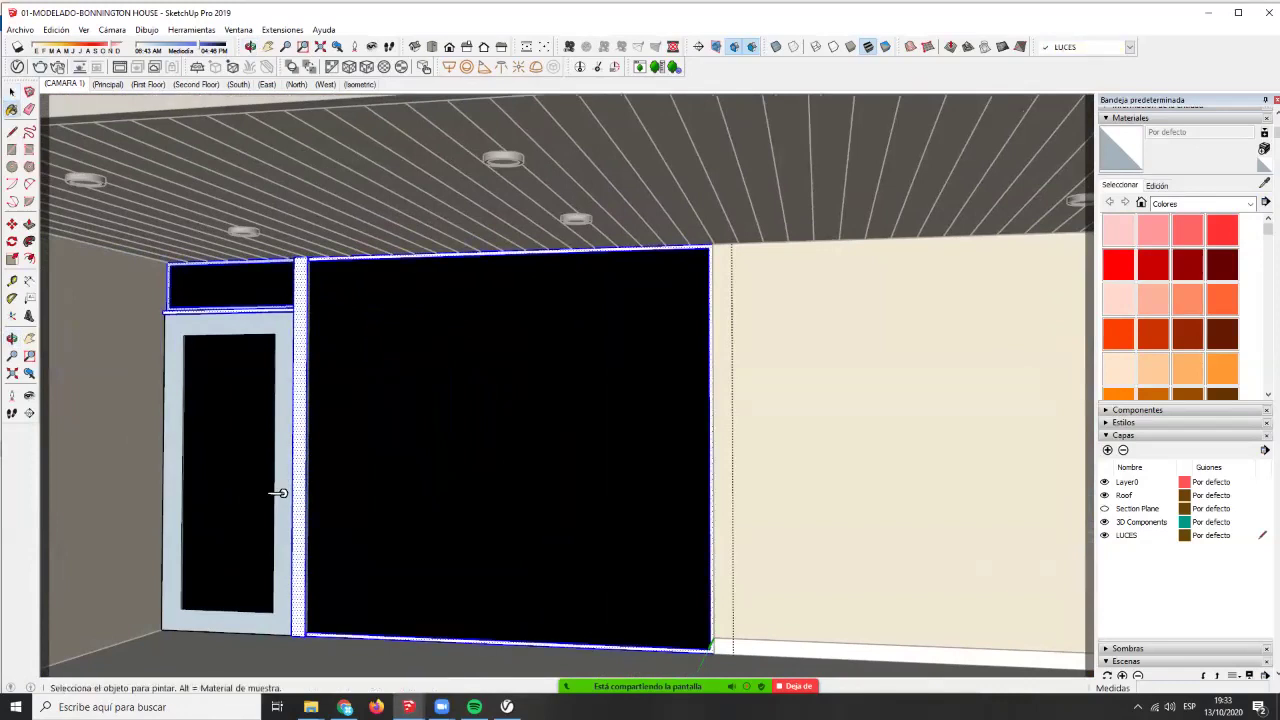
left_click(17, 67)
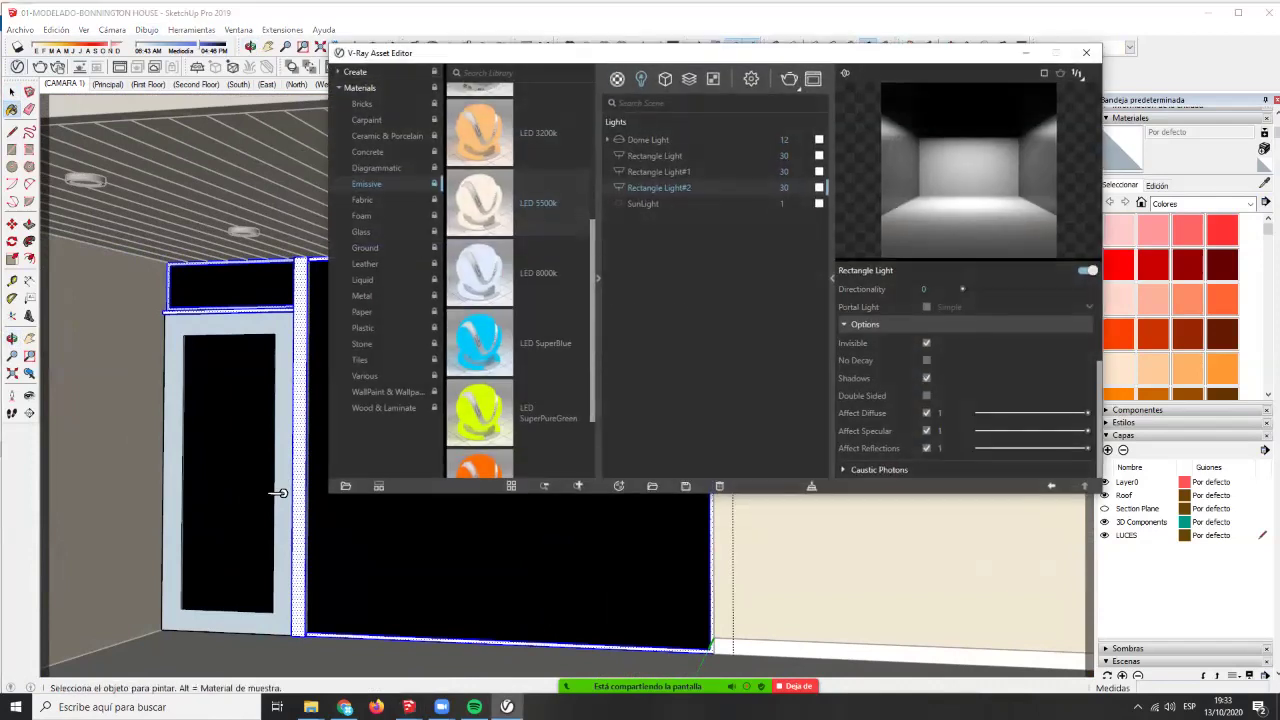
left_click(617, 79)
right_click(655, 153)
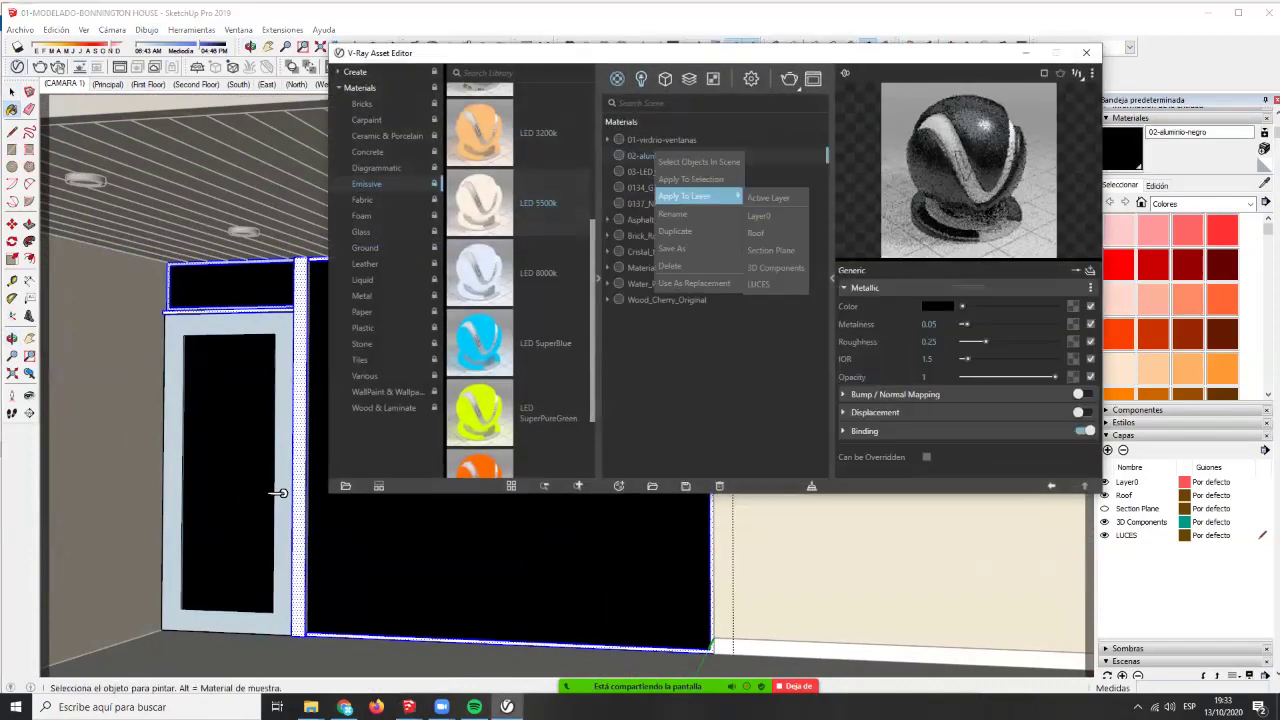
left_click(693, 177)
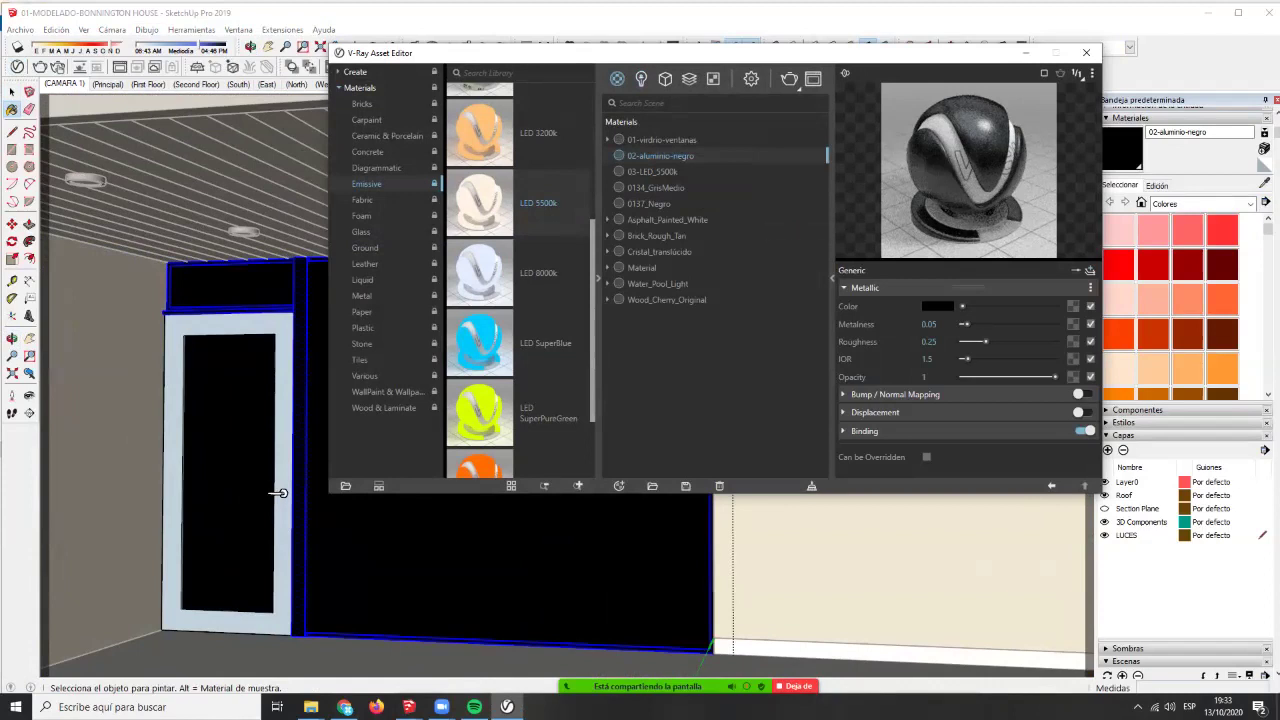
left_click(280, 492)
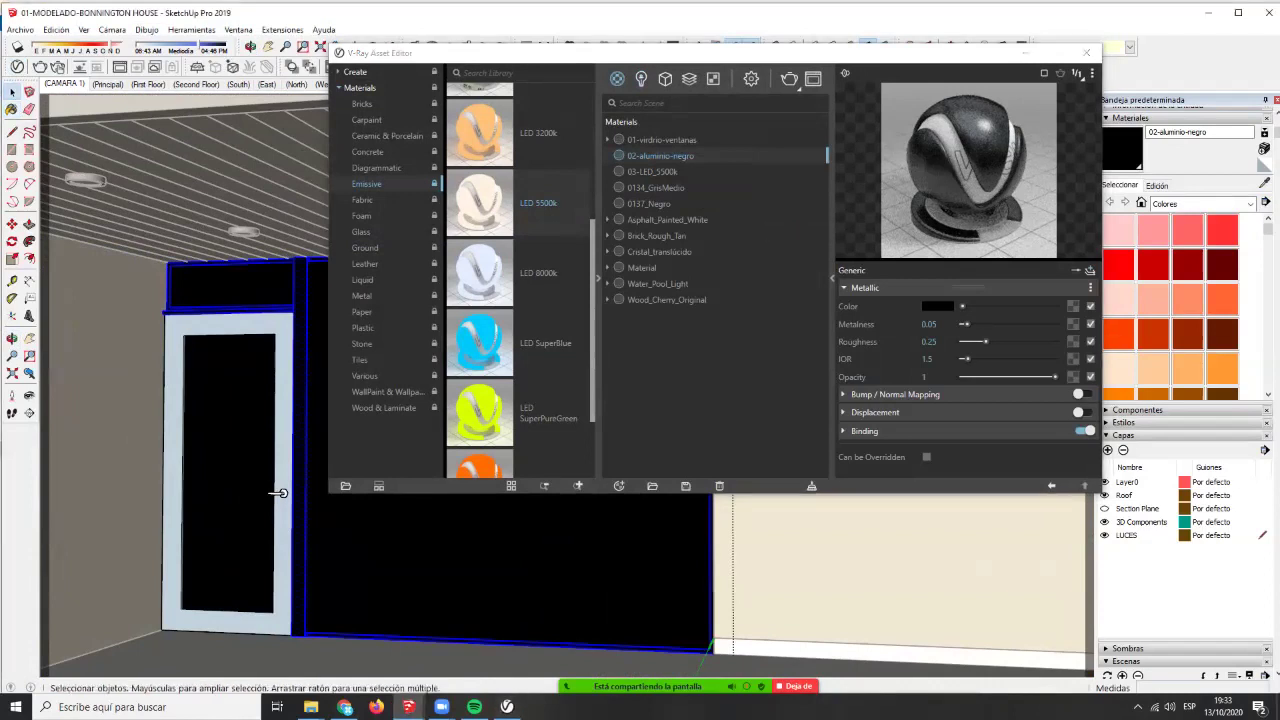
- Set the opacity of the 01-virdrio-ventanas glass material to 0 and leave the glazing group
left_click(661, 140)
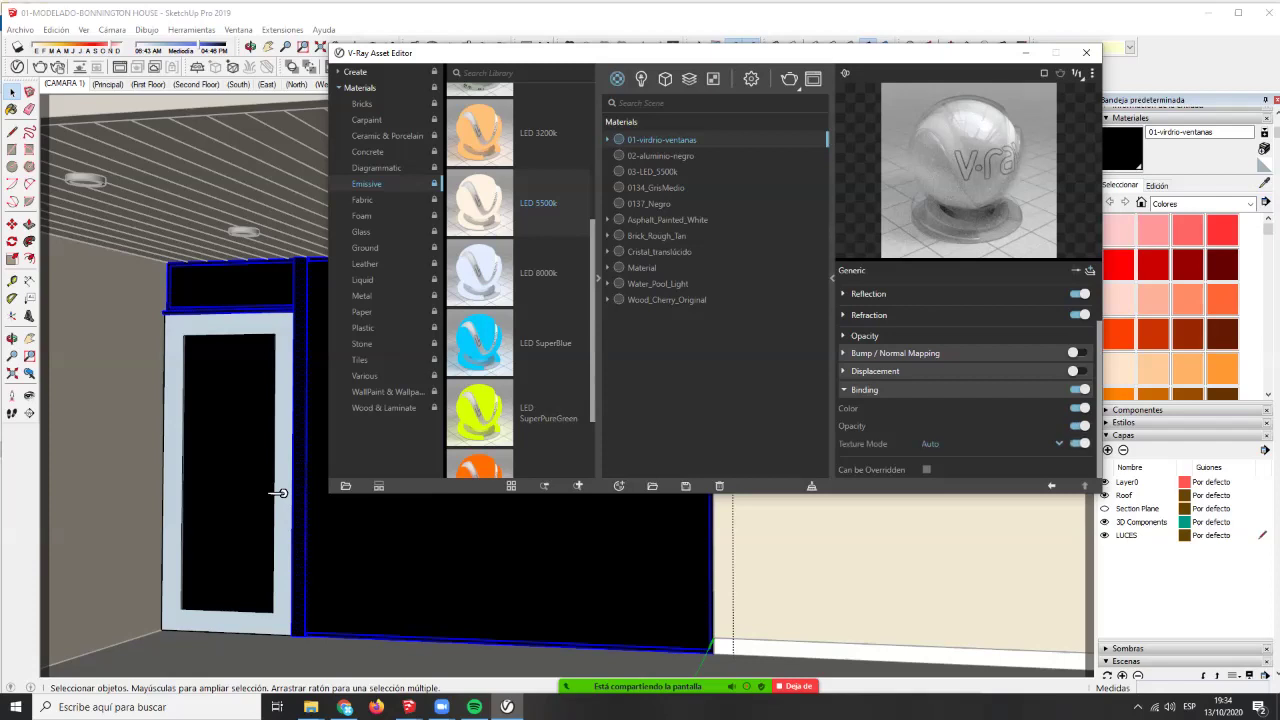
left_click(12, 110)
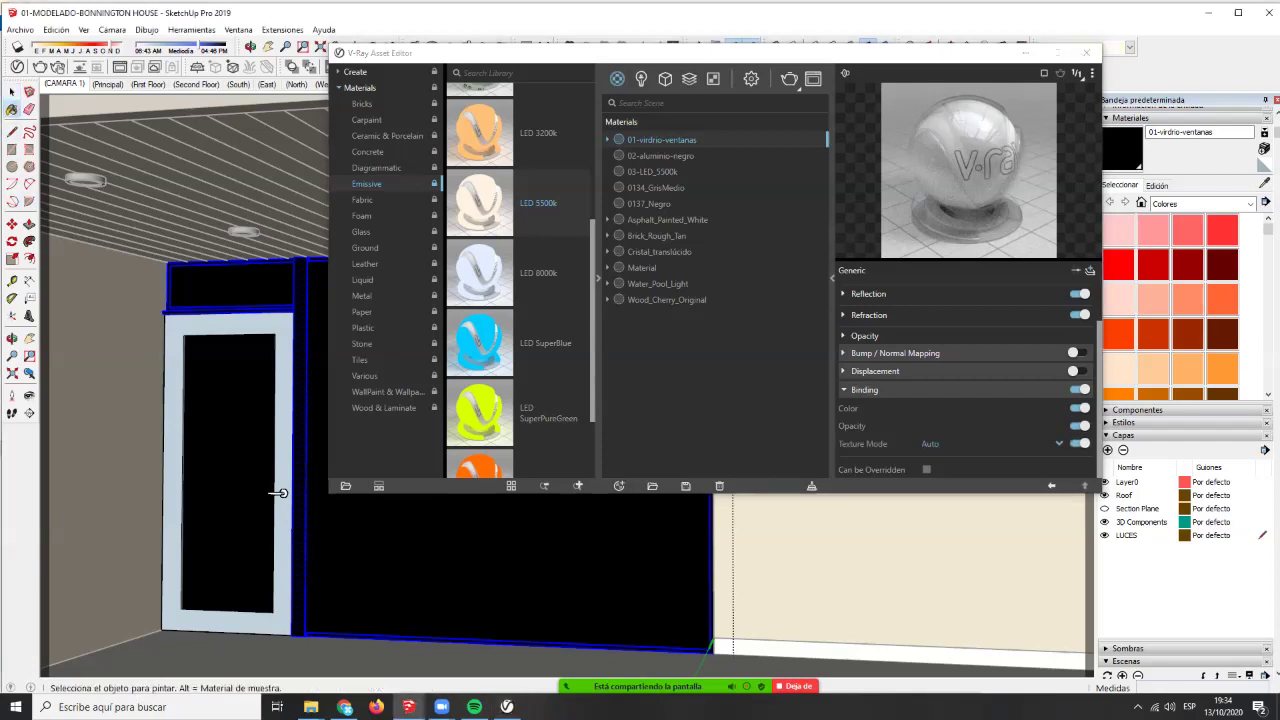
left_click(1157, 186)
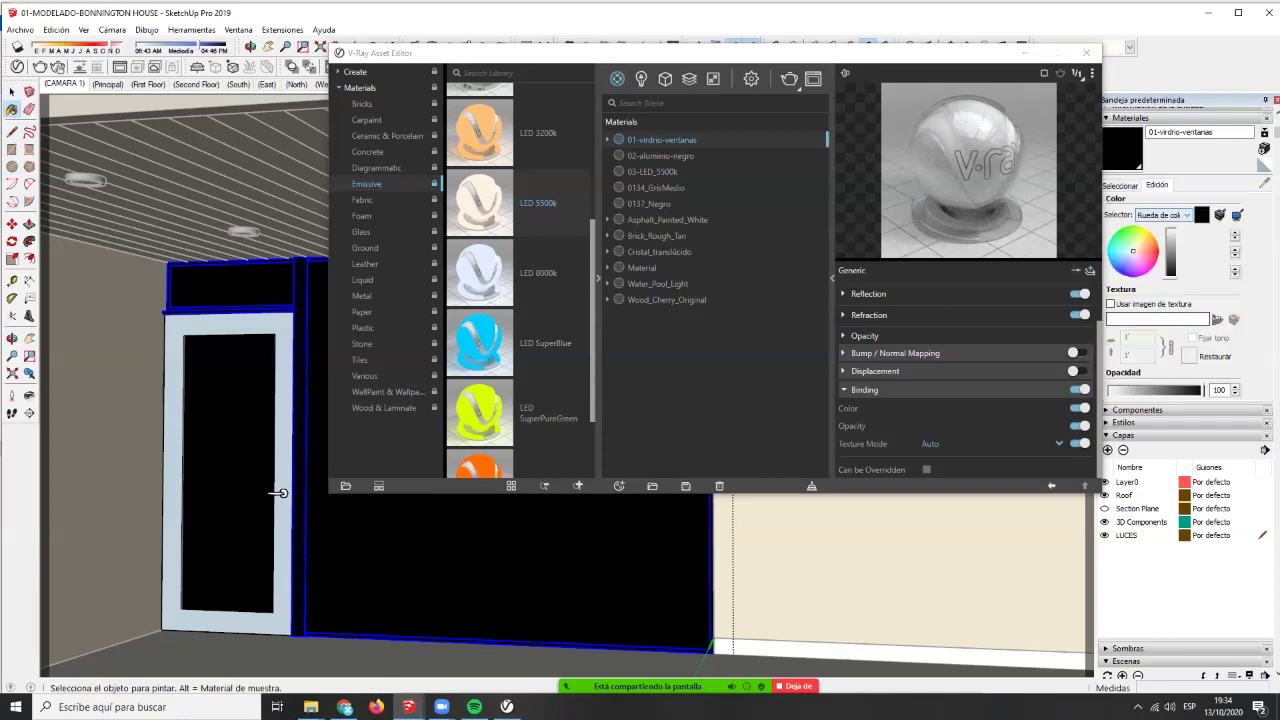
scroll(1185, 400, "down", 3)
left_click(279, 493)
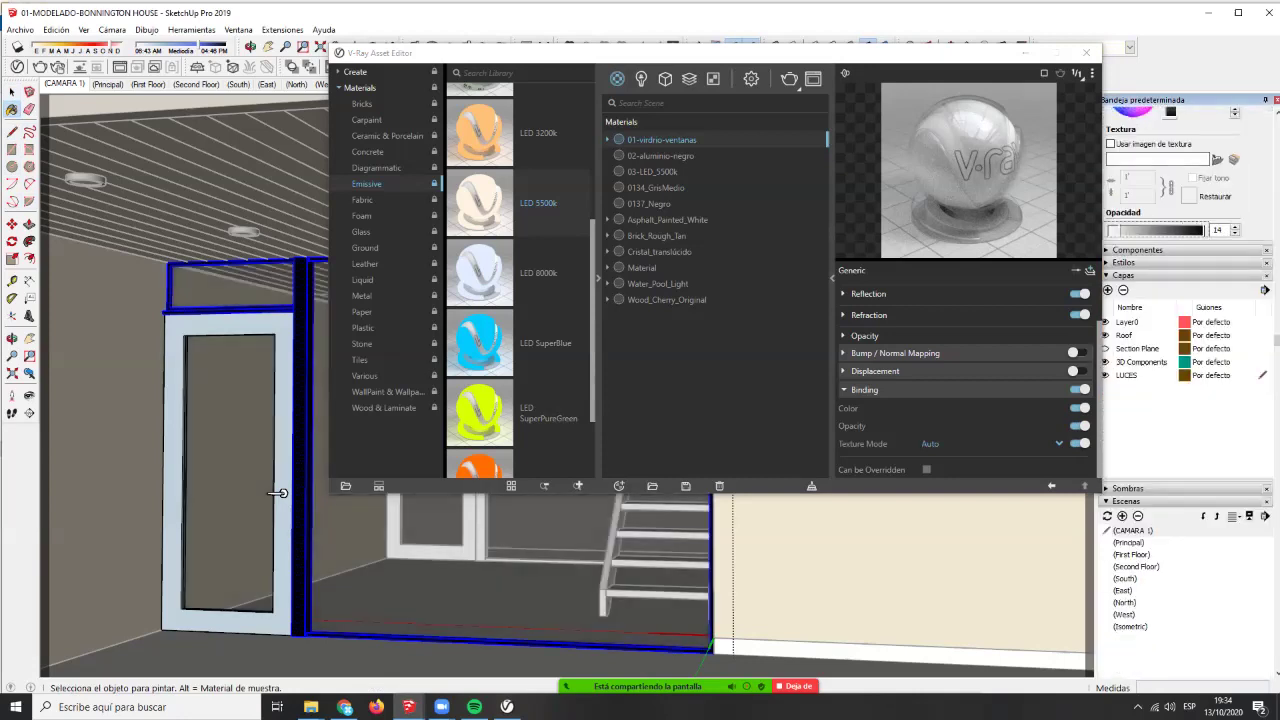
left_click(1025, 53)
key("space")
key("Escape")
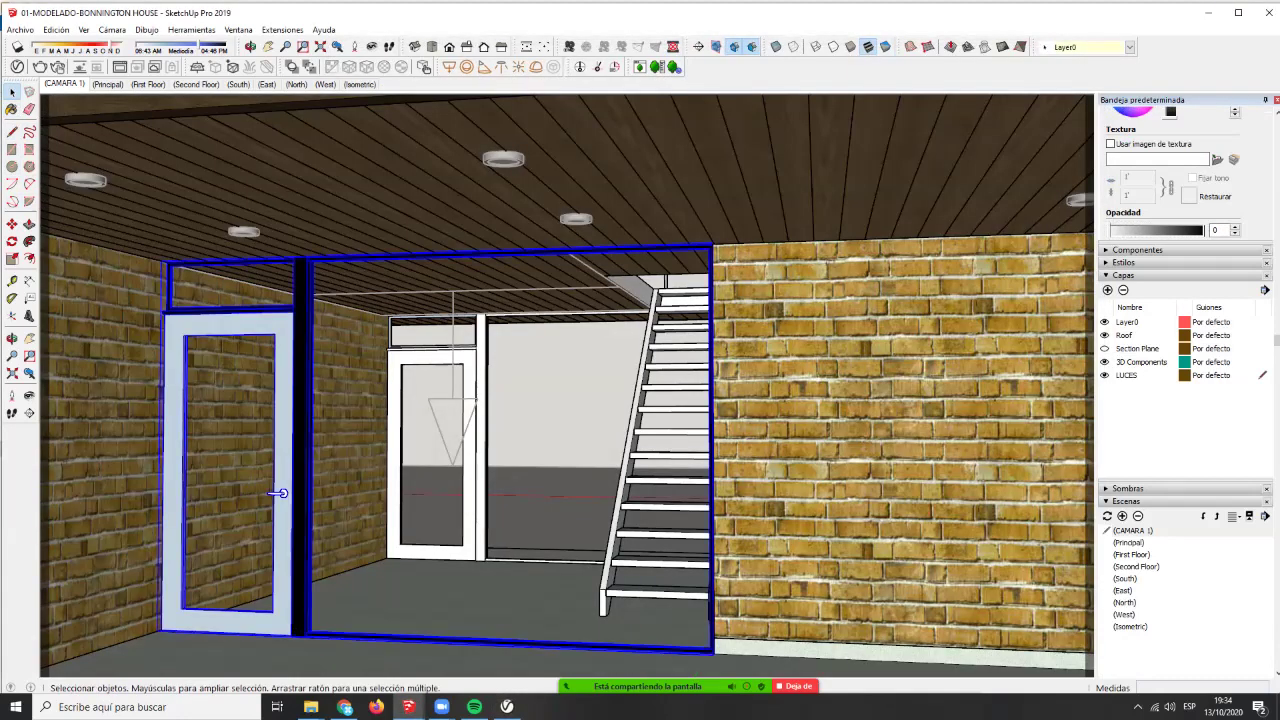
- Open the entrance door group, apply the 02-aluminio-negro material to the door frame and leave the group
left_click(279, 493)
double_click(279, 493)
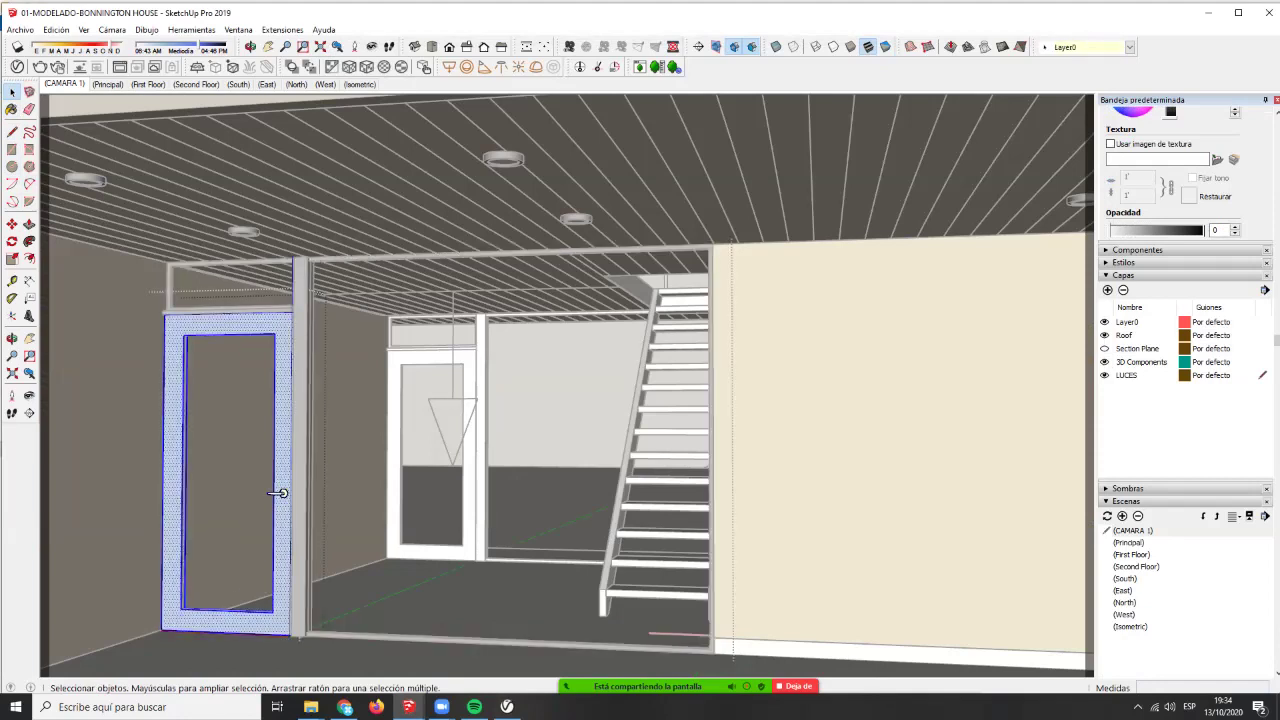
key("b")
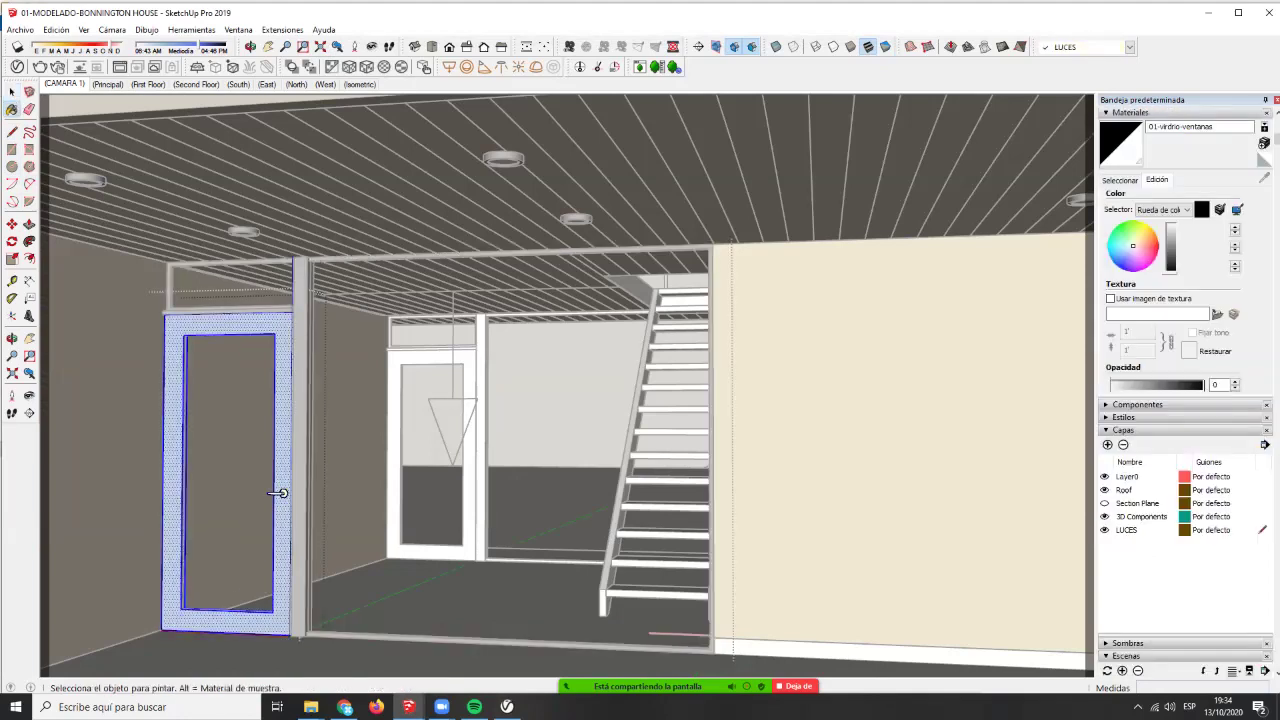
left_click(17, 67)
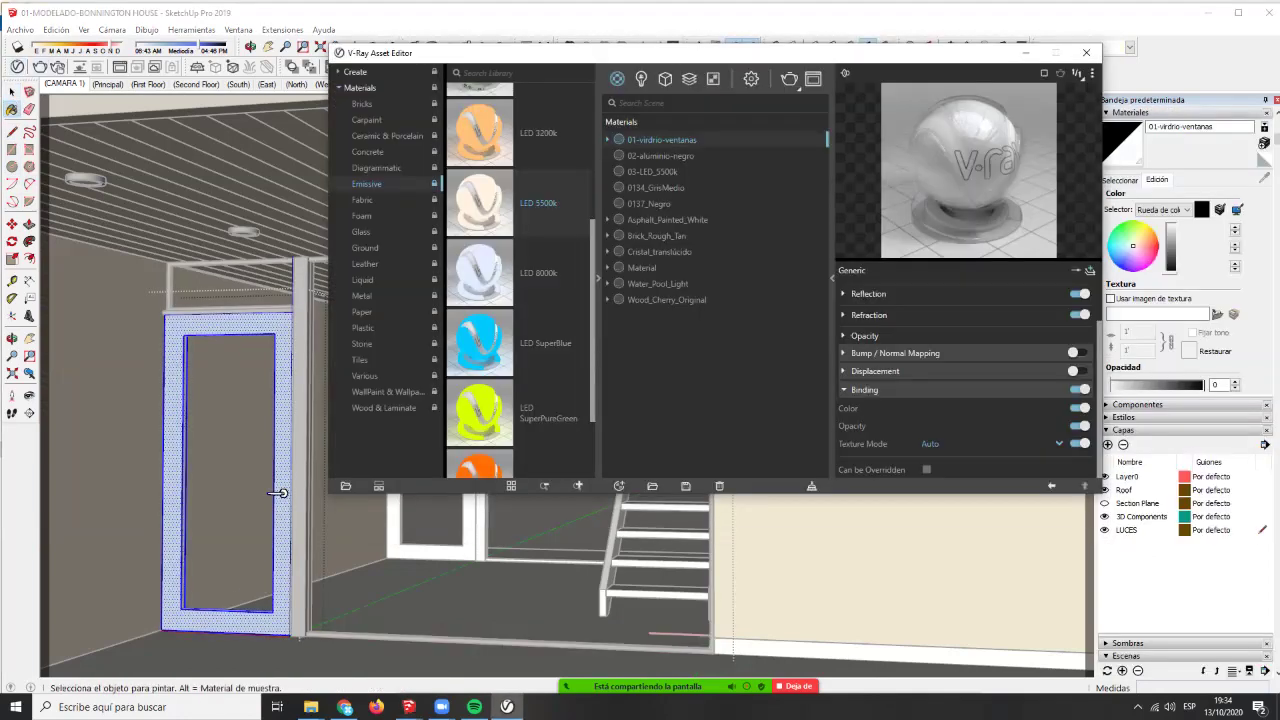
right_click(644, 156)
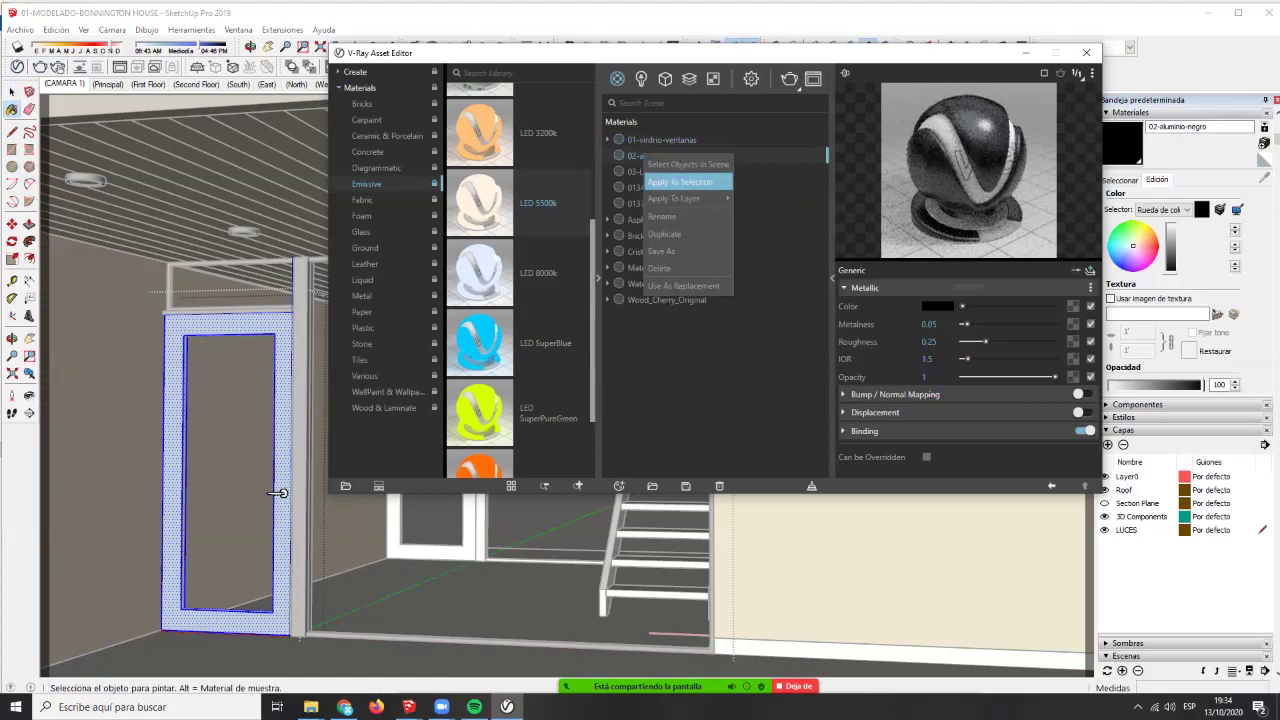
key("Return")
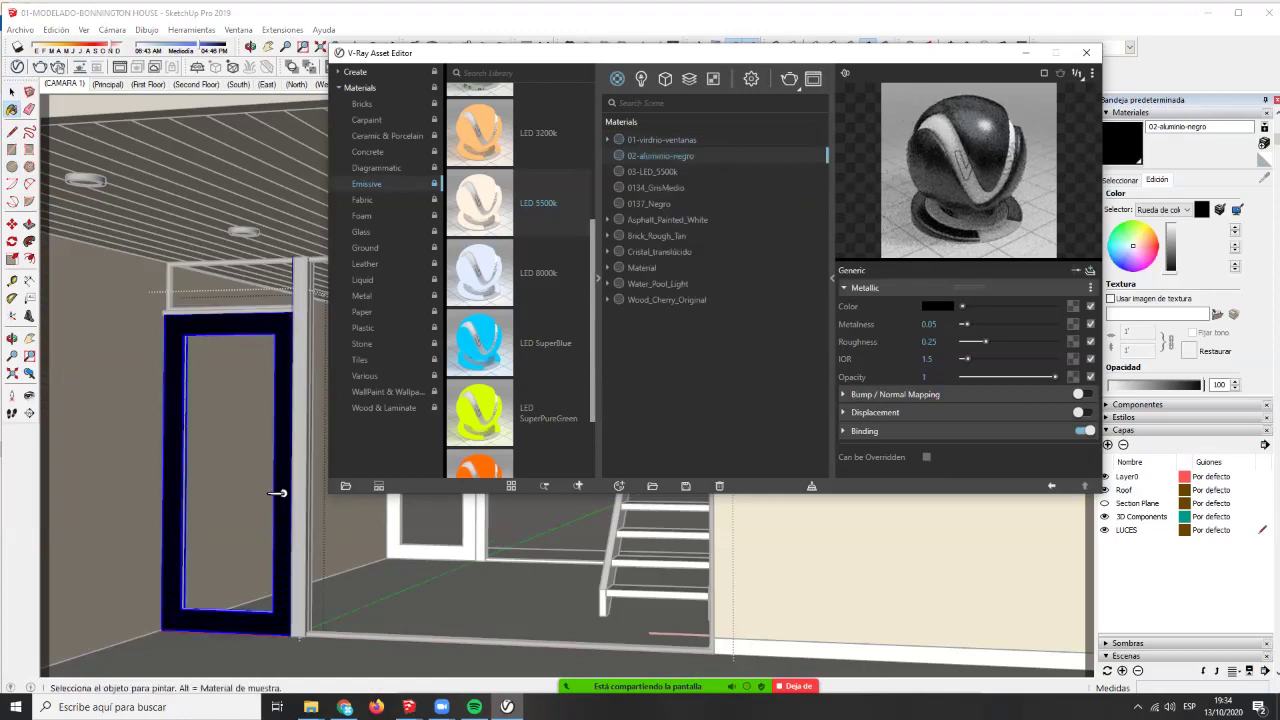
left_click(12, 91)
key("Escape")
key("Escape")
- Open the entrance door handle group, apply the 02-aluminio-negro V-Ray material to the handle geometry and leave the group
left_click(279, 492)
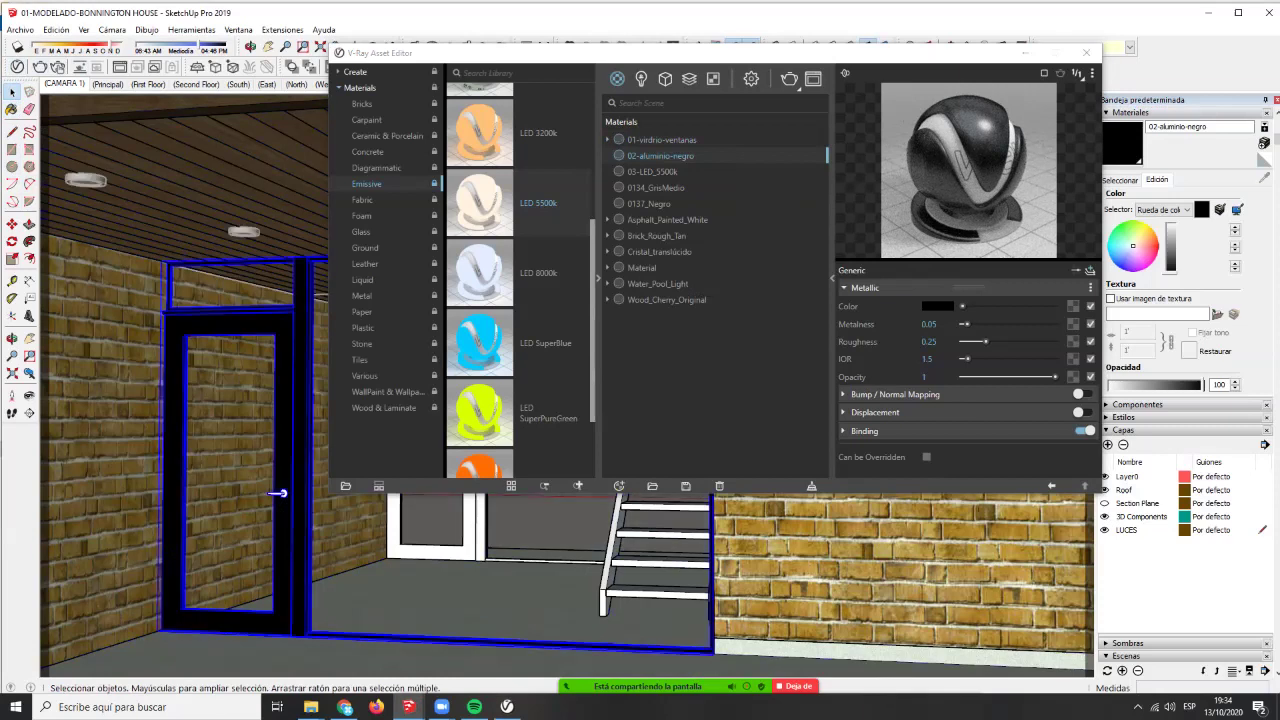
scroll(279, 492, "up", 5)
double_click(290, 496)
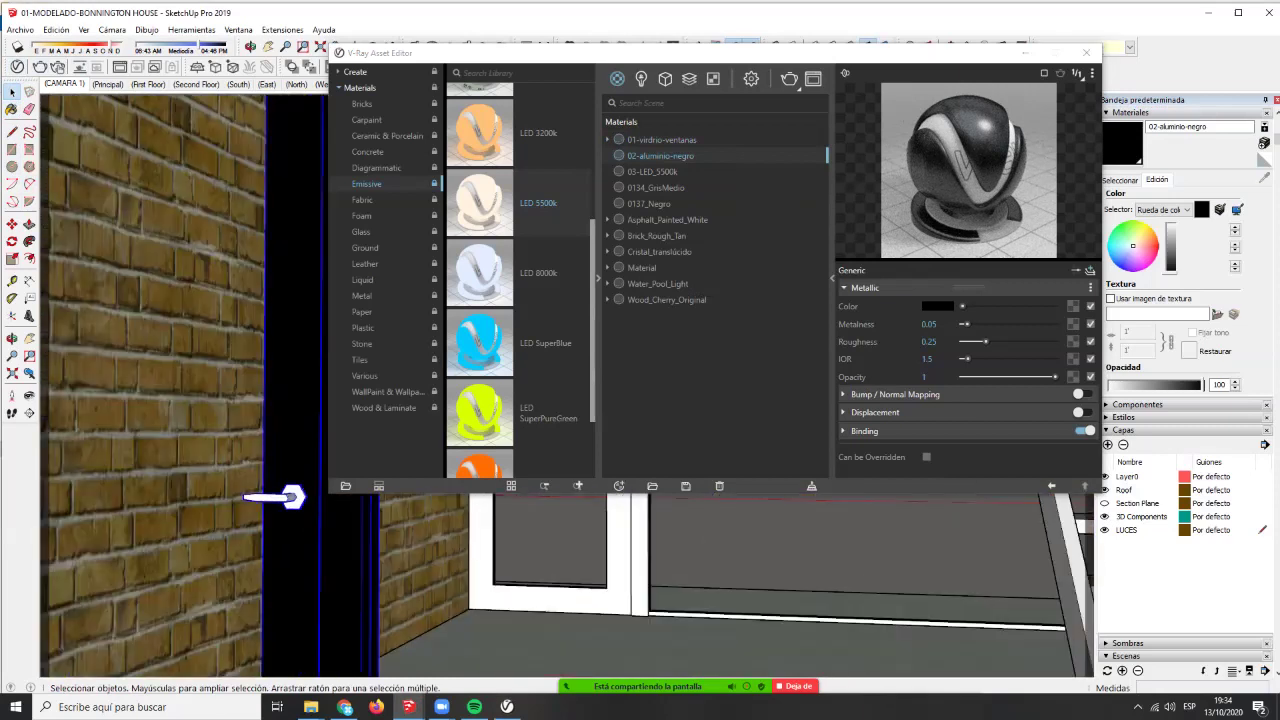
double_click(290, 496)
triple_click(290, 496)
key("b")
right_click(648, 156)
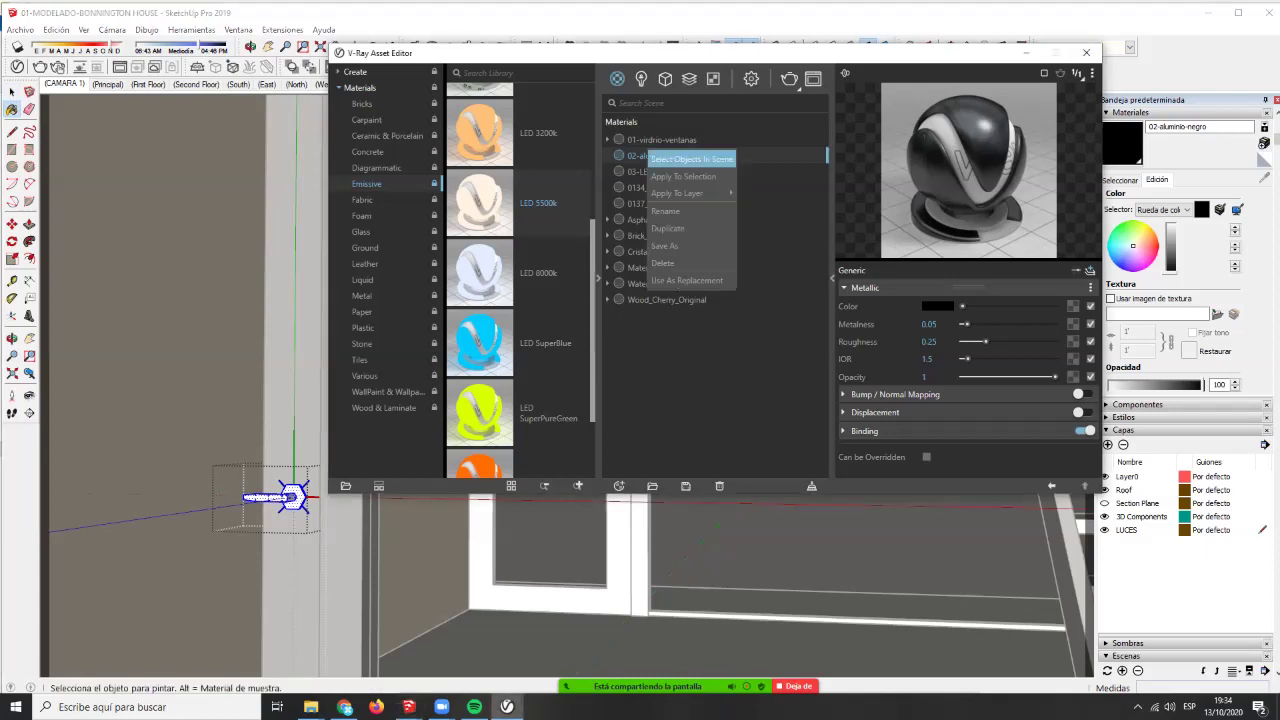
left_click(670, 177)
left_click(12, 92)
key("Escape")
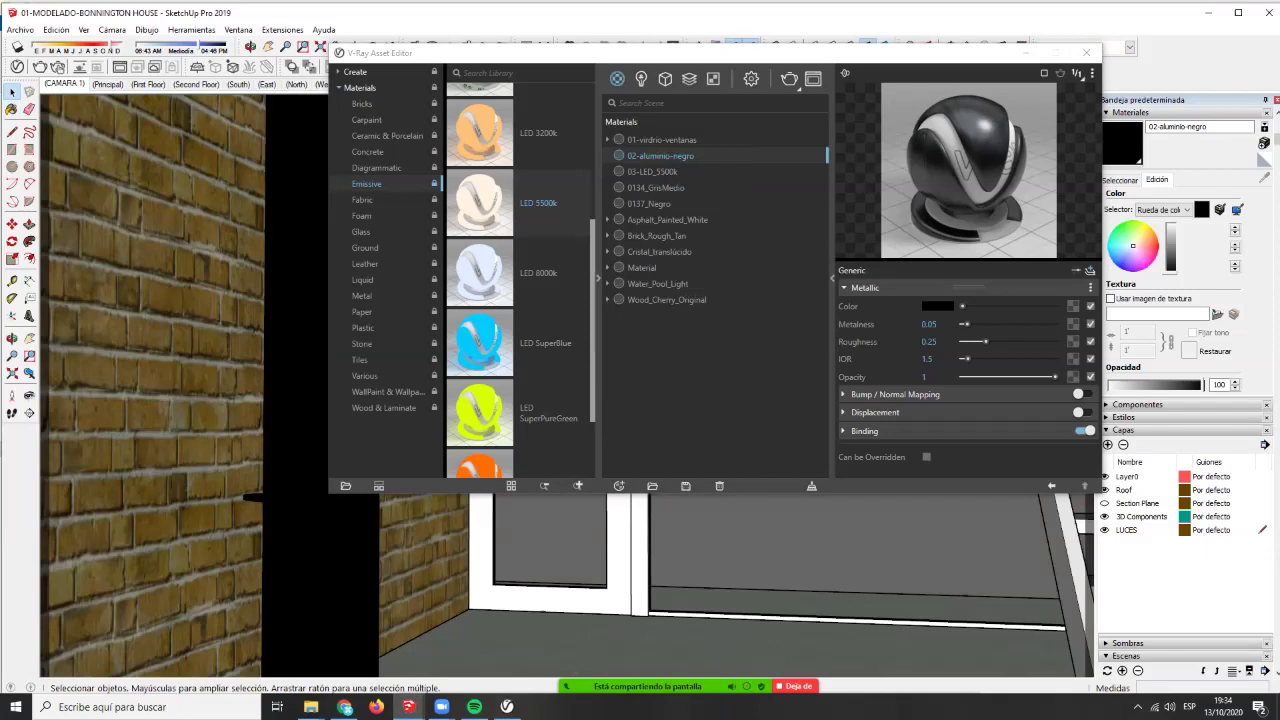
left_click(474, 706)
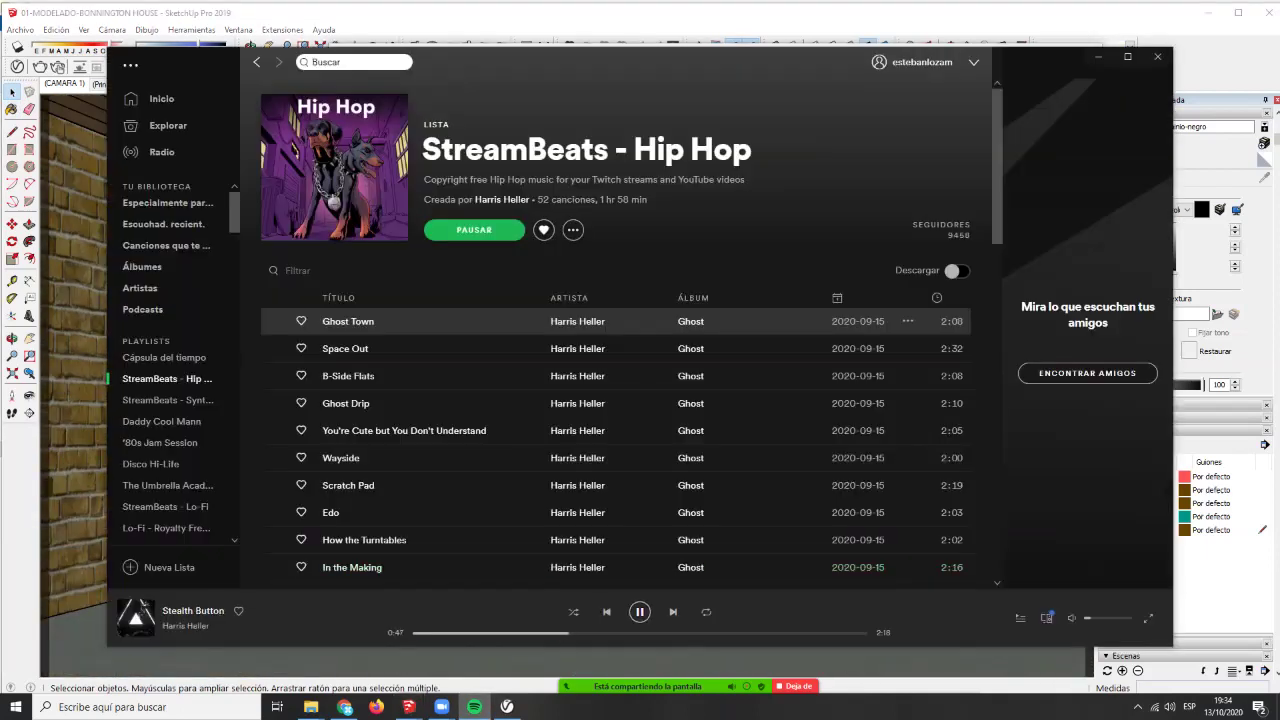
left_click(282, 30)
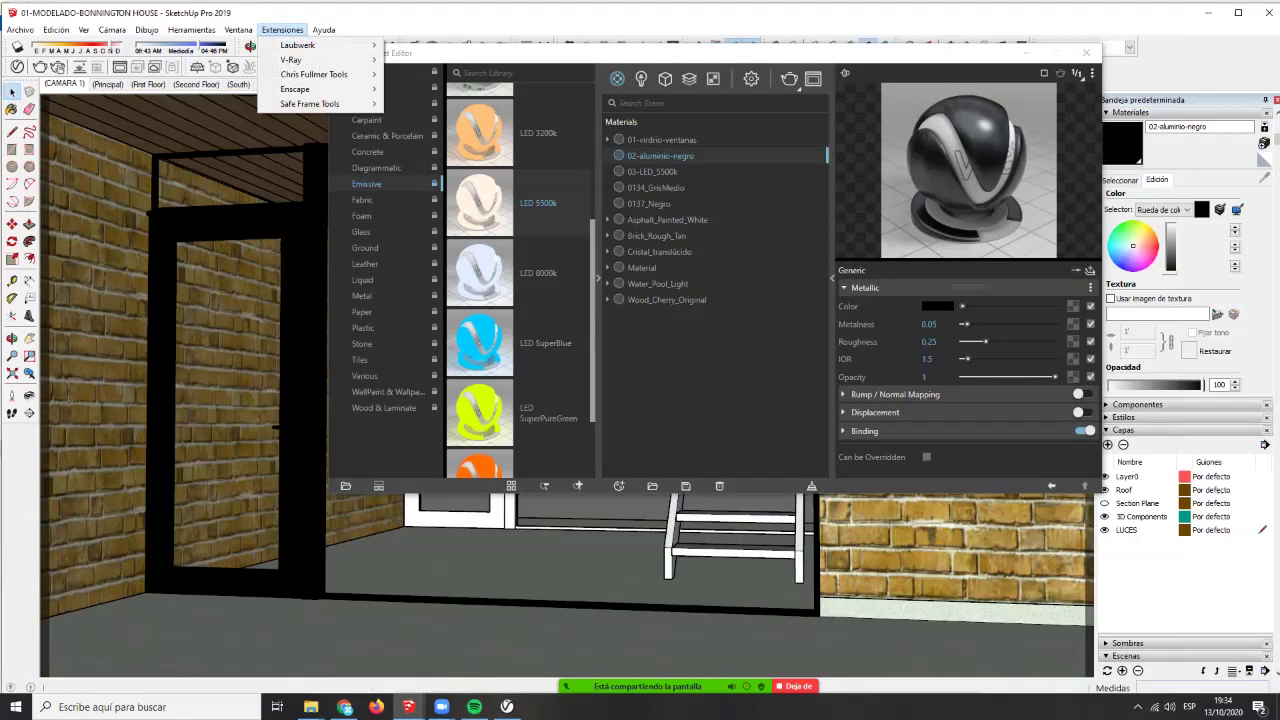
left_click(282, 30)
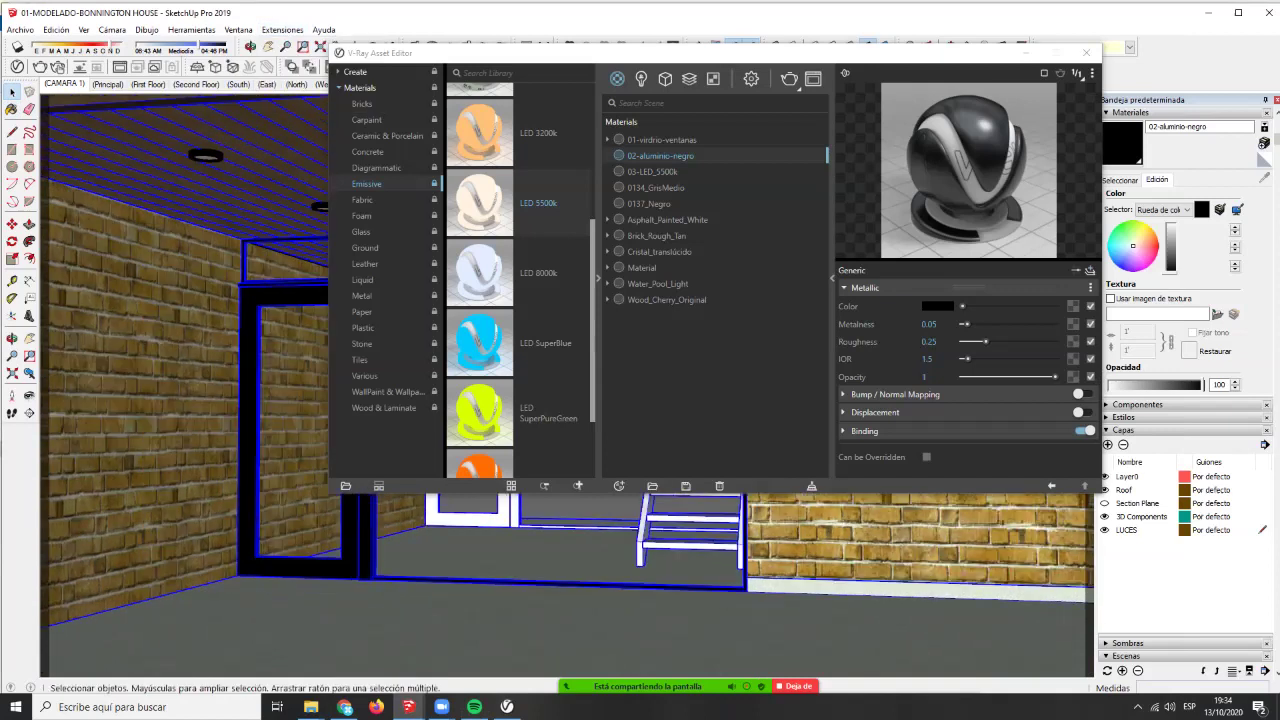
- Minimise the V-Ray Asset Editor and examine the staircase and interior frames behind the ground-floor entrance
scroll(480, 530, "down", 4)
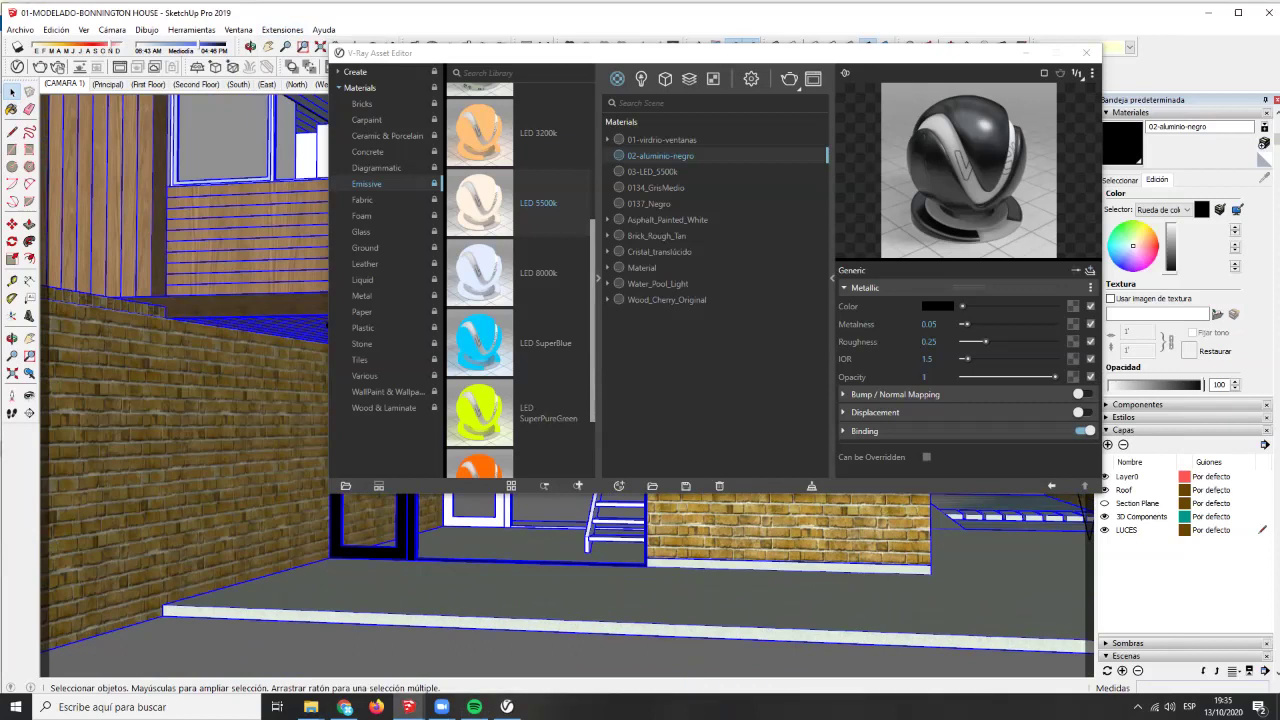
left_click(1025, 53)
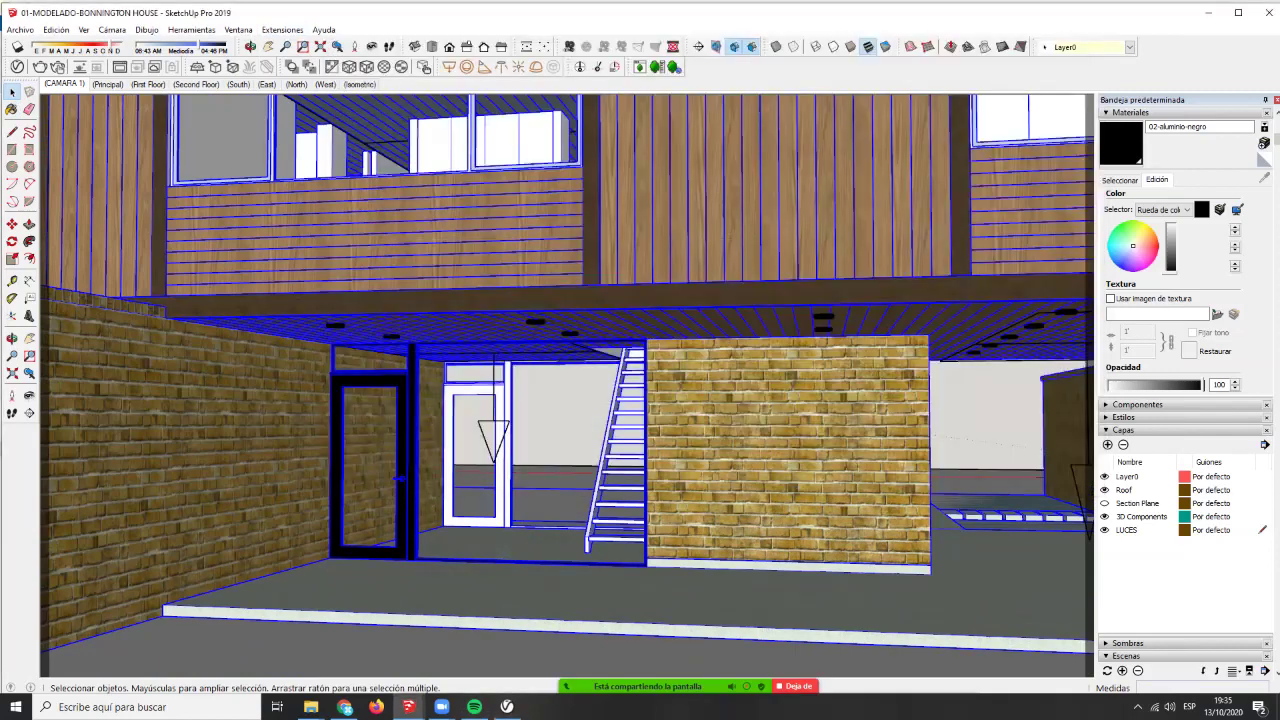
scroll(622, 498, "up", 5)
scroll(600, 420, "up", 10)
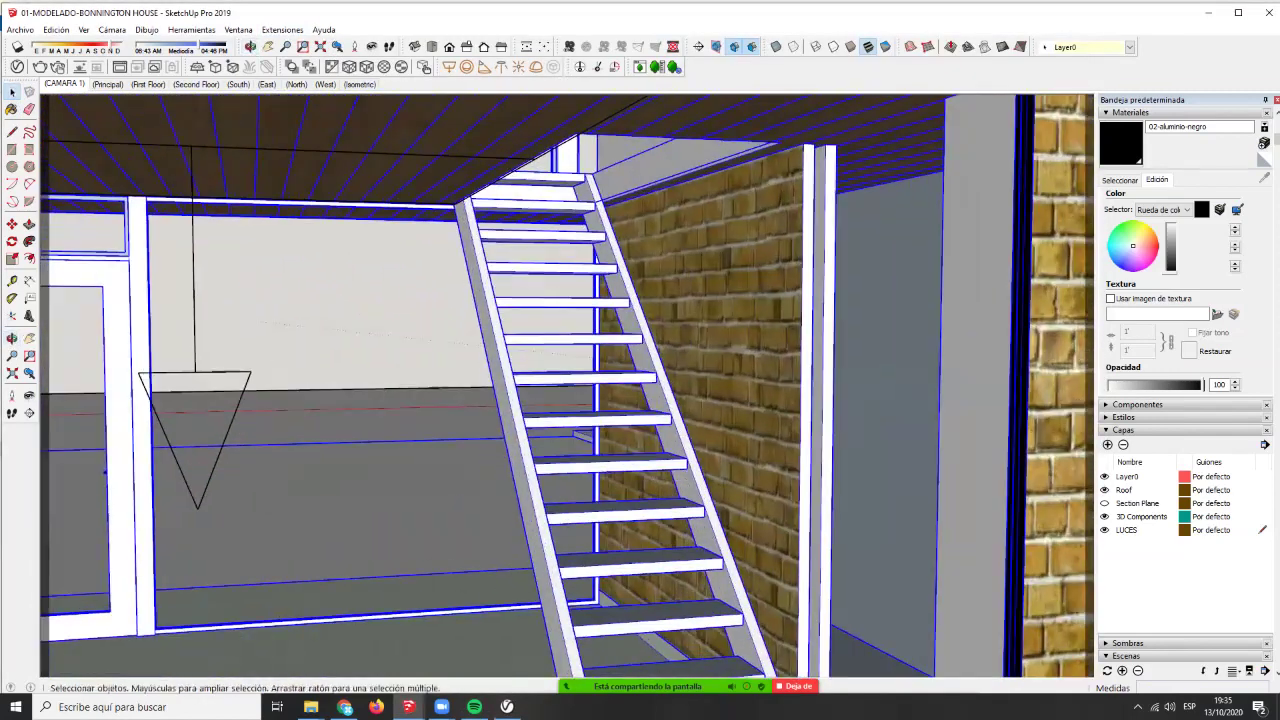
scroll(510, 360, "down", 10)
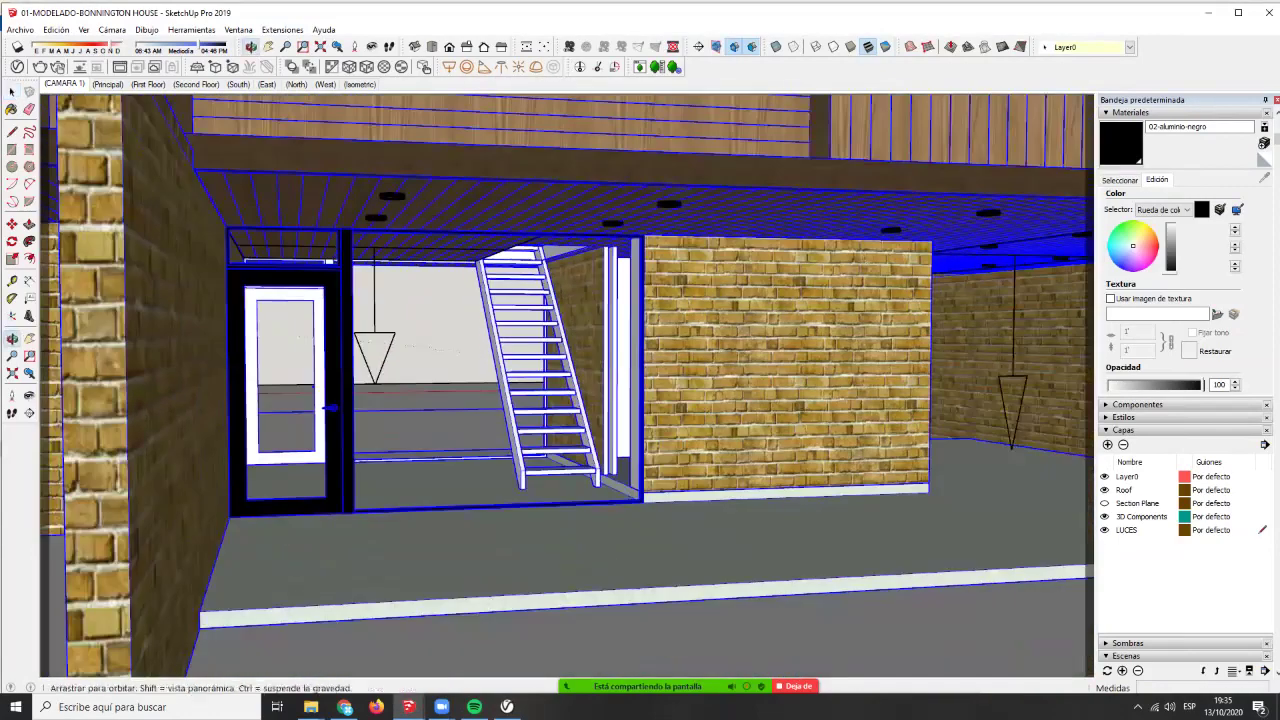
- Apply the V-Ray material 02-aluminio-negro to all frames of the upper-floor window above the glazed entrance and staircase, then close the group
mouse_move(690, 378)
middle_mouse_down()
mouse_move(606, 373)
mouse_move(590, 450)
middle_mouse_up()
scroll(606, 373, "down", 6)
scroll(573, 215, "up", 4)
scroll(492, 154, "up", 2)
double_click(492, 154)
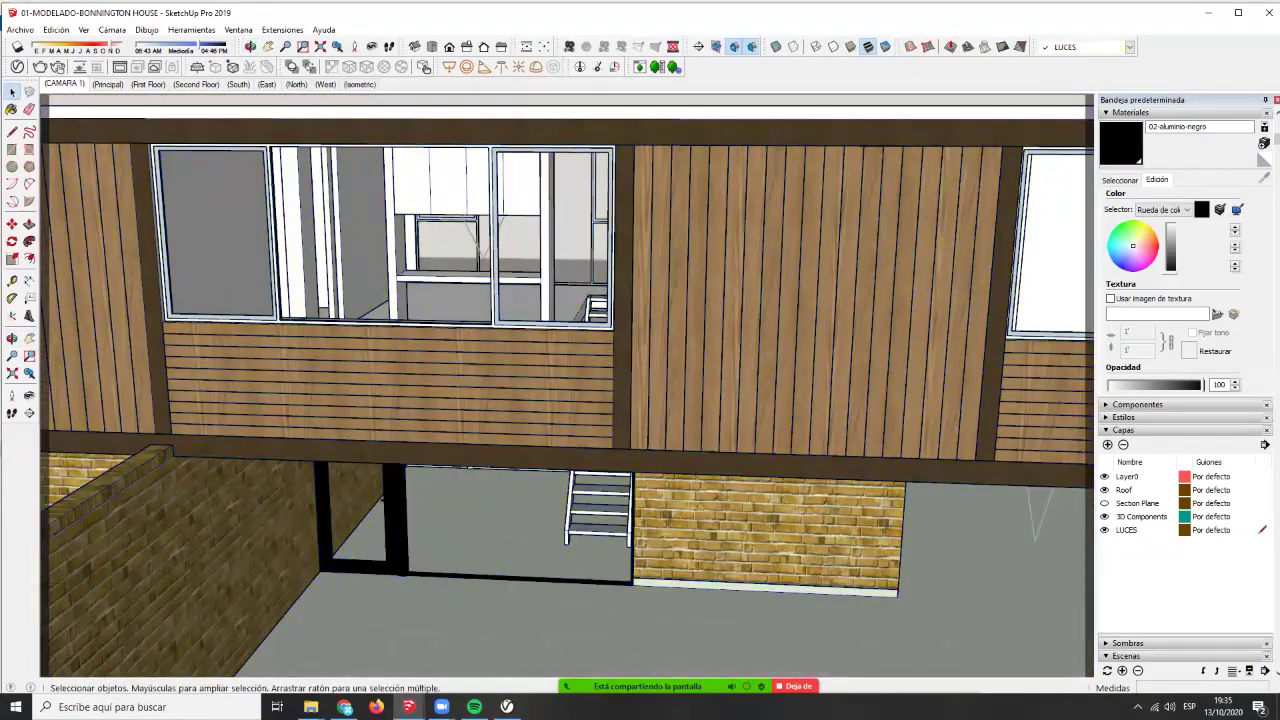
scroll(492, 154, "up", 3)
double_click(492, 154)
key("ctrl+a")
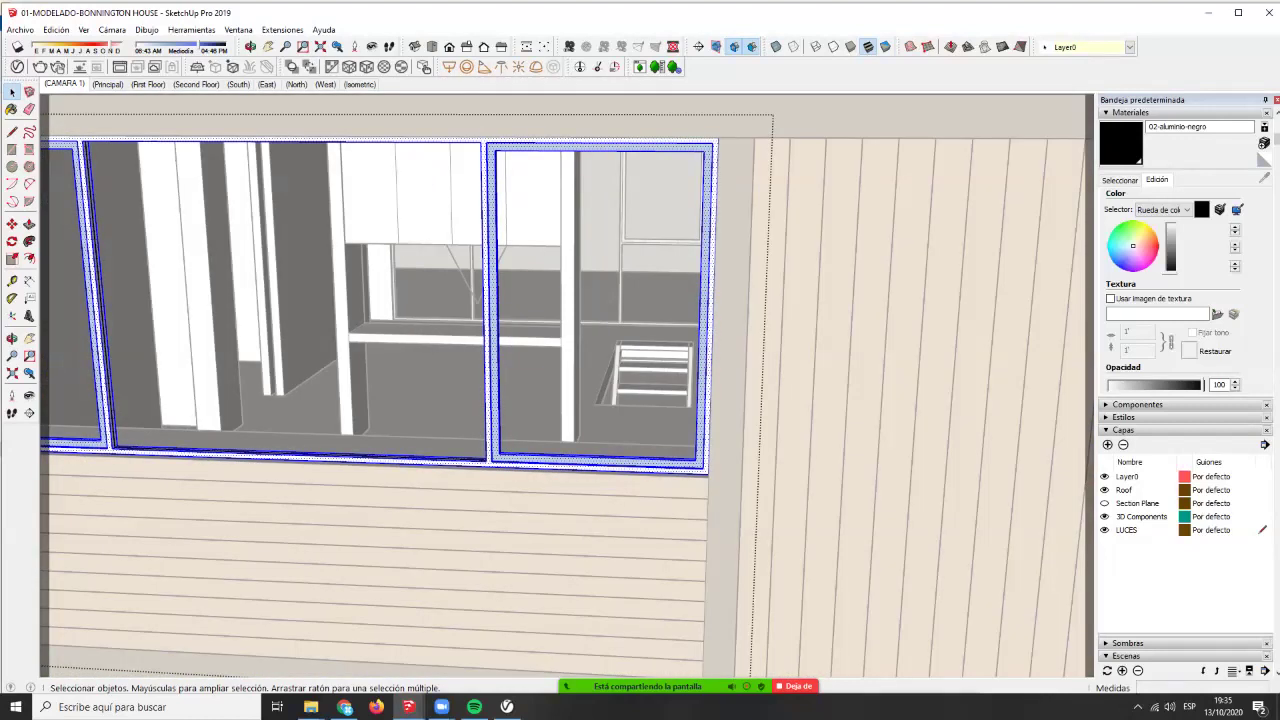
key("b")
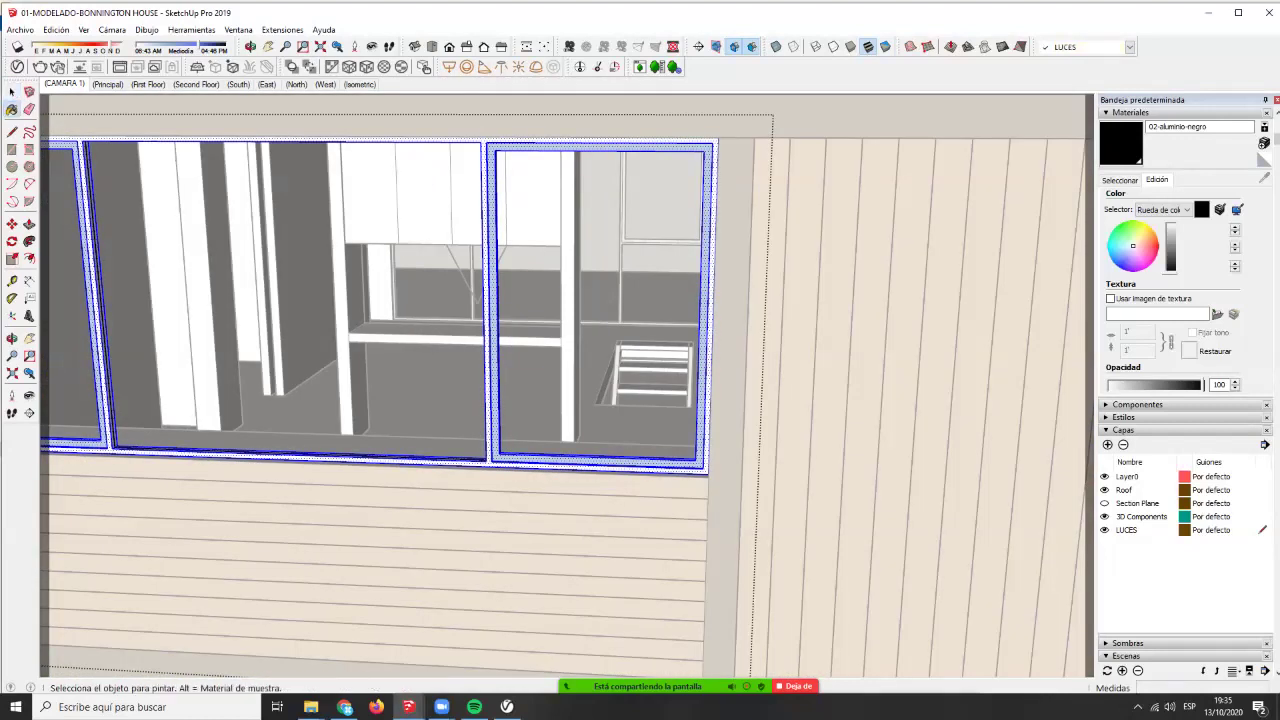
left_click(17, 67)
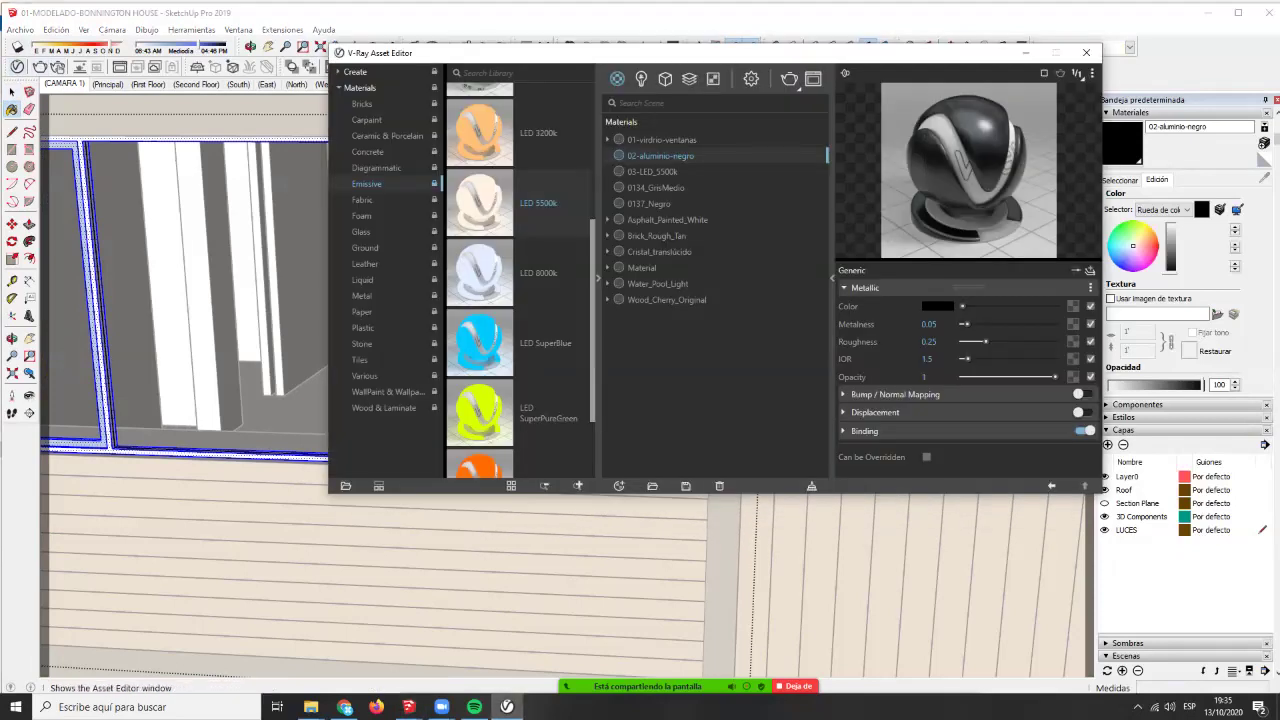
right_click(660, 157)
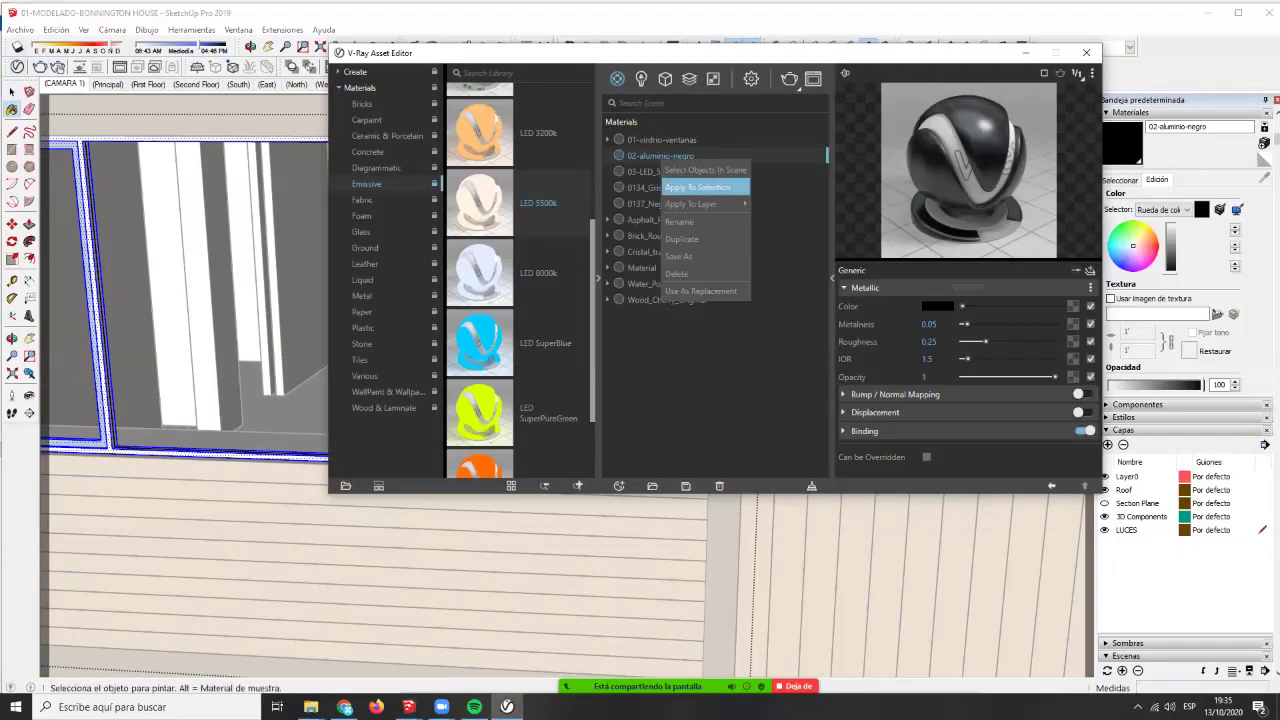
left_click(718, 200)
left_click(1025, 53)
scroll(560, 242, "down", 1)
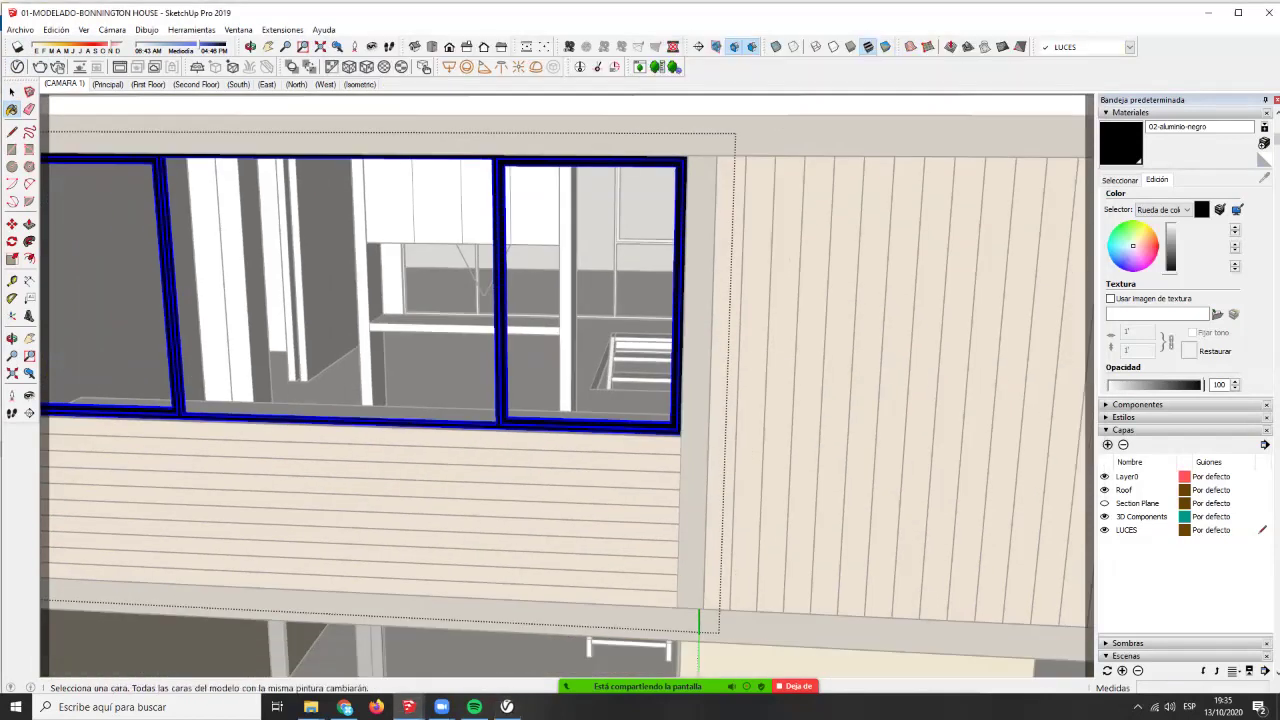
middle_click_drag(1000, 300, 372, 304, "shift")
scroll(590, 300, "down", 2)
key("space")
key("Escape")
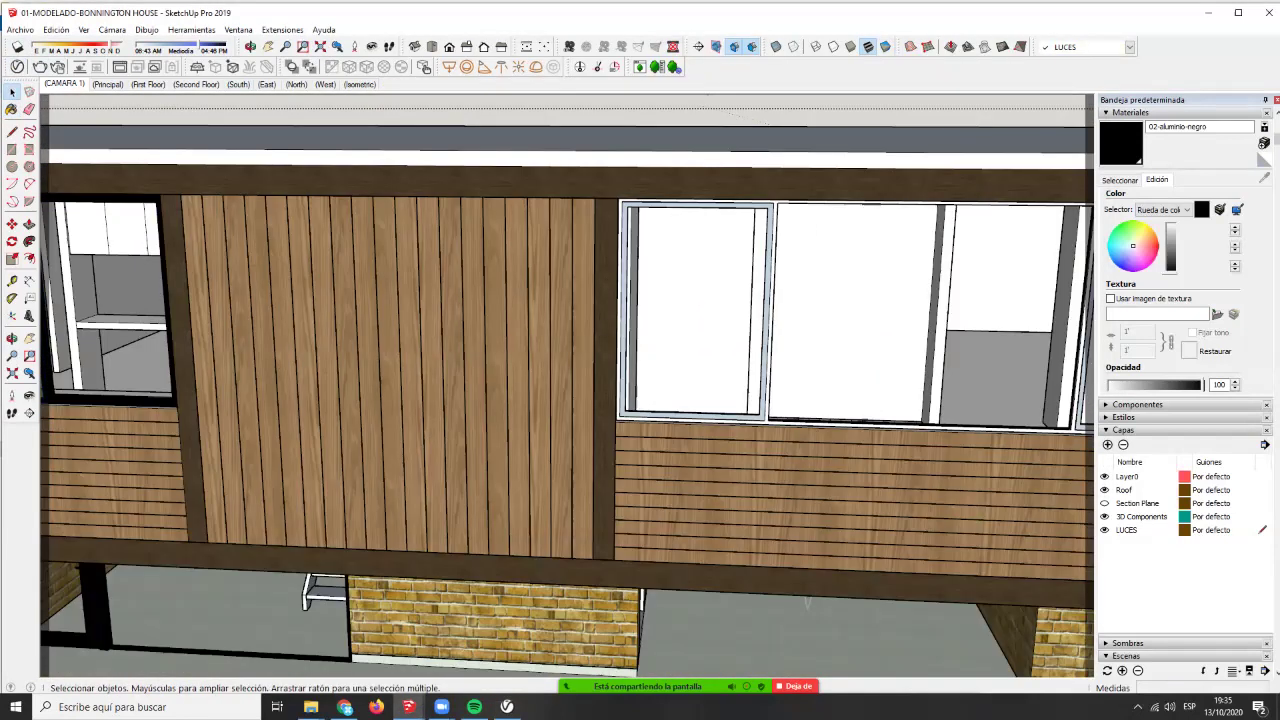
- Apply the 02-aluminio-negro material to the frames of the other upper-floor window, beyond the vertical wood cladding on the same facade
double_click(769, 318)
key("ctrl+a")
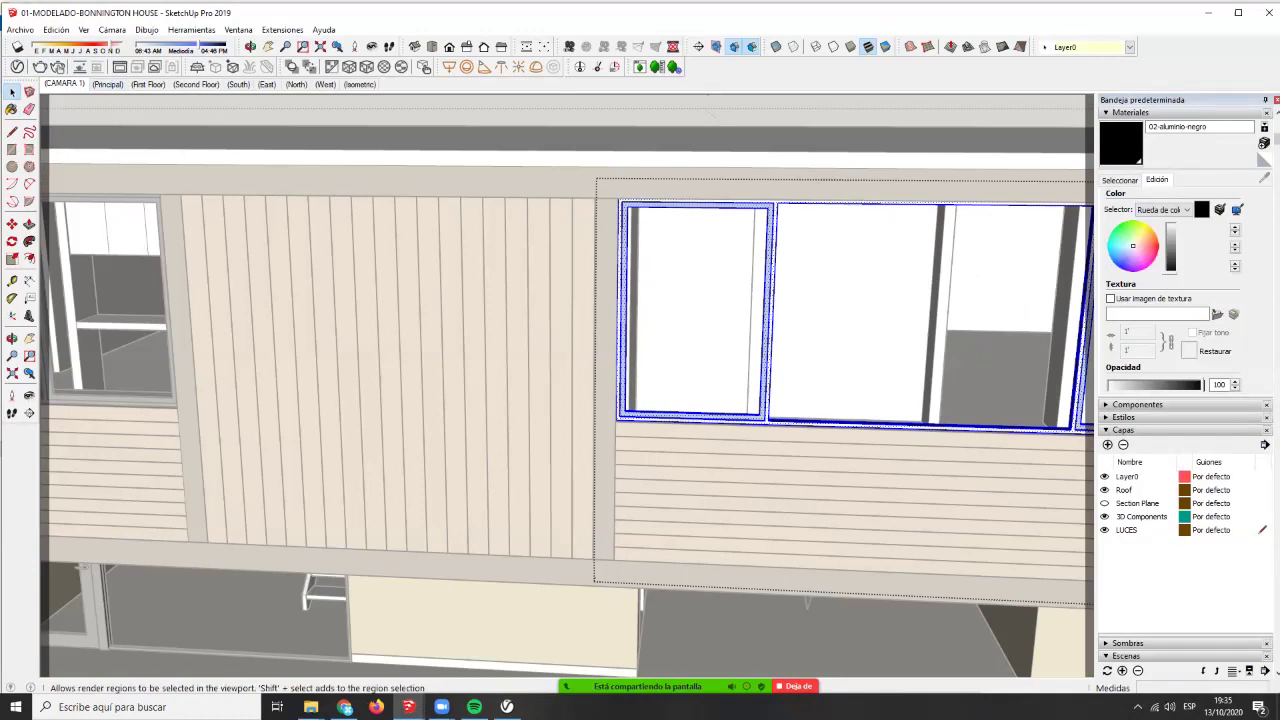
left_click(17, 67)
right_click(677, 154)
left_click(714, 180)
left_click(1026, 53)
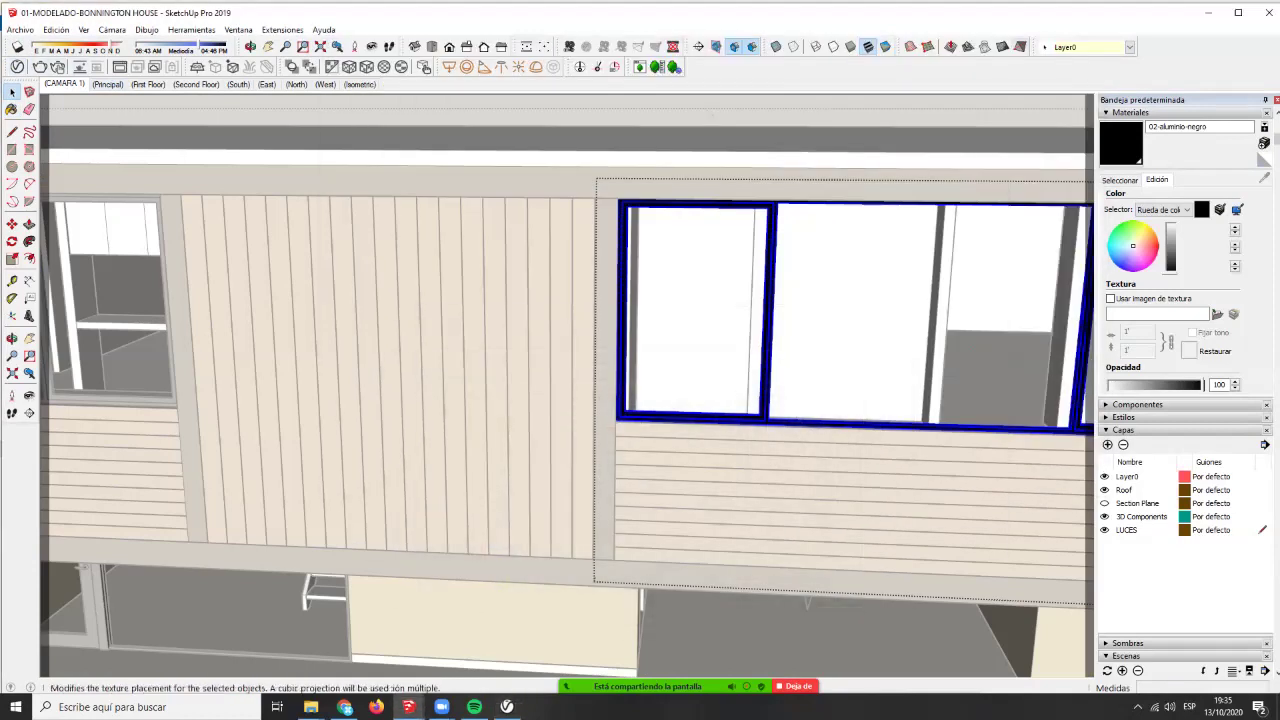
key("Escape")
- Apply the 02-aluminio-negro material to the frame of the tall two-part window at the upper floor's corner on the end facade
scroll(450, 203, "down", 6)
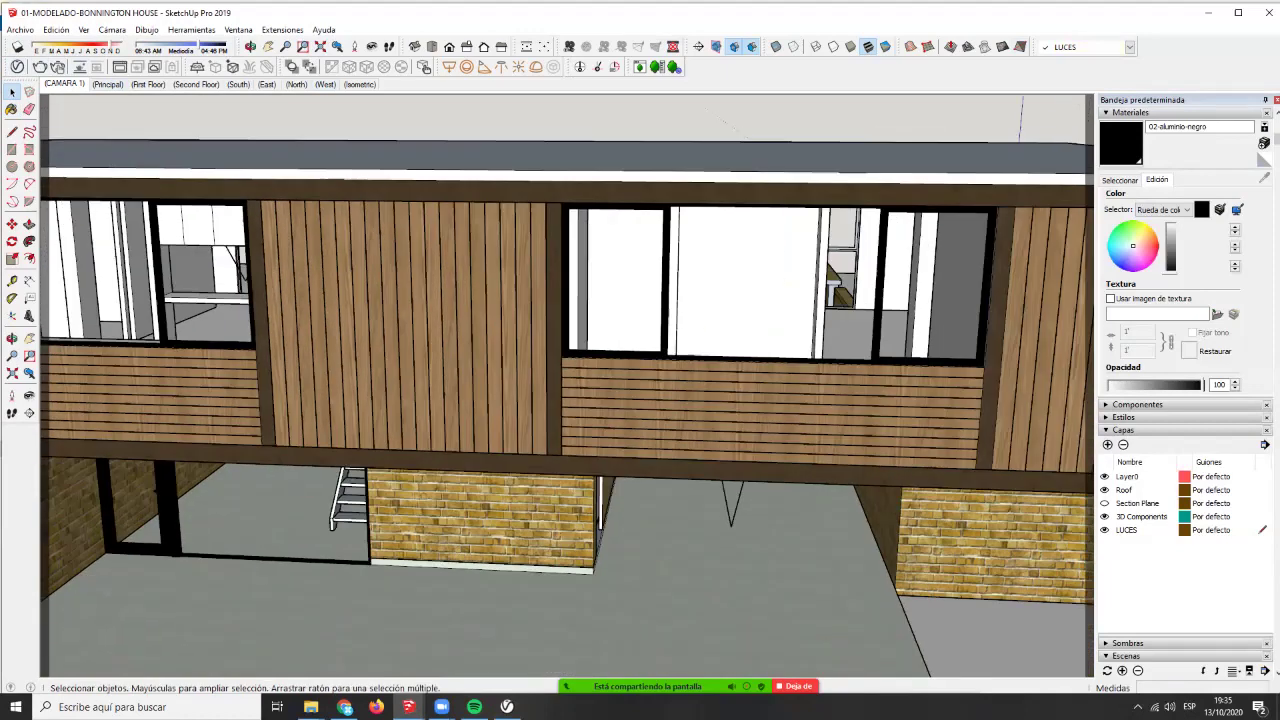
middle_click_drag(450, 203, 670, 150)
scroll(645, 258, "down", 2)
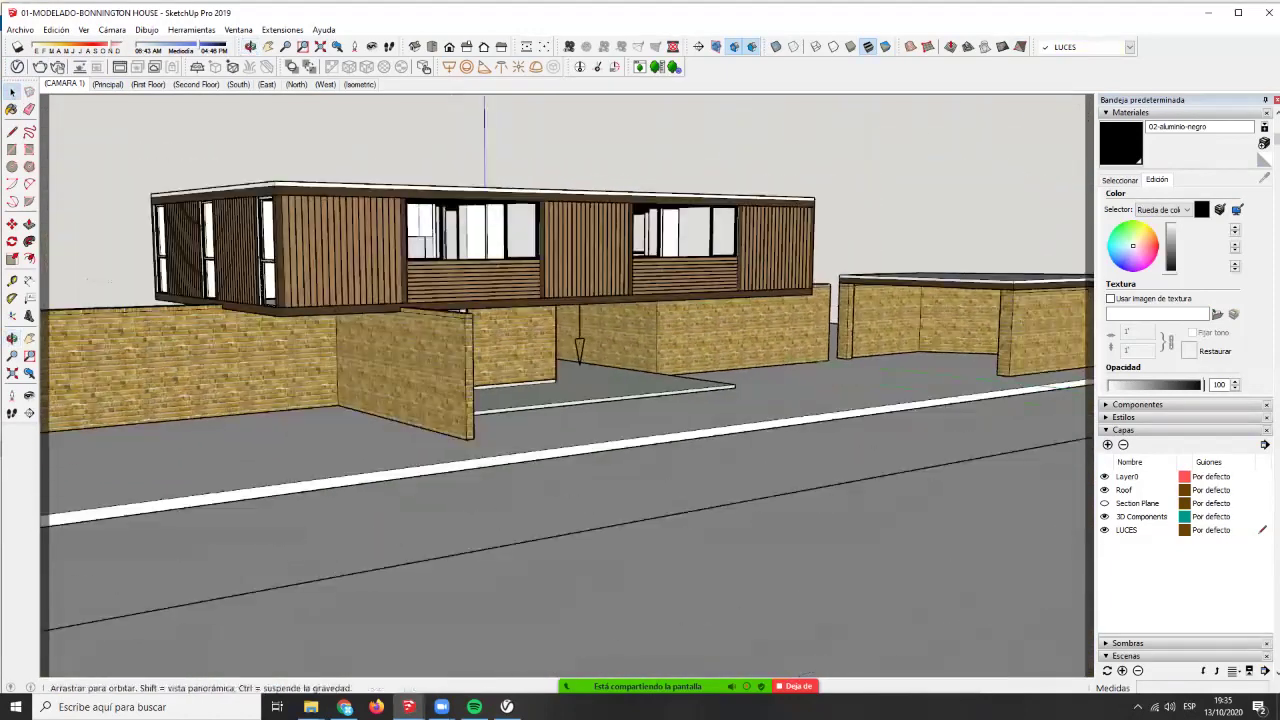
middle_click_drag(300, 245, 553, 283)
scroll(553, 283, "up", 5)
left_click(553, 290)
double_click(559, 290)
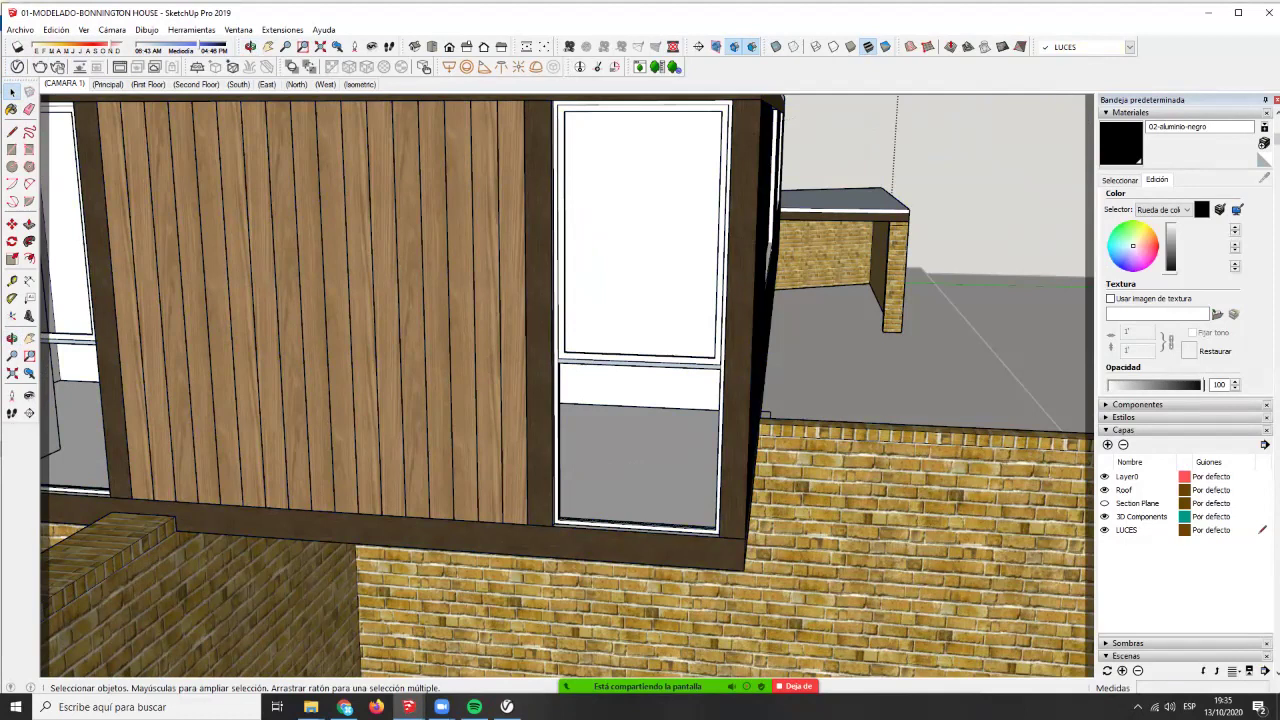
triple_click(559, 290)
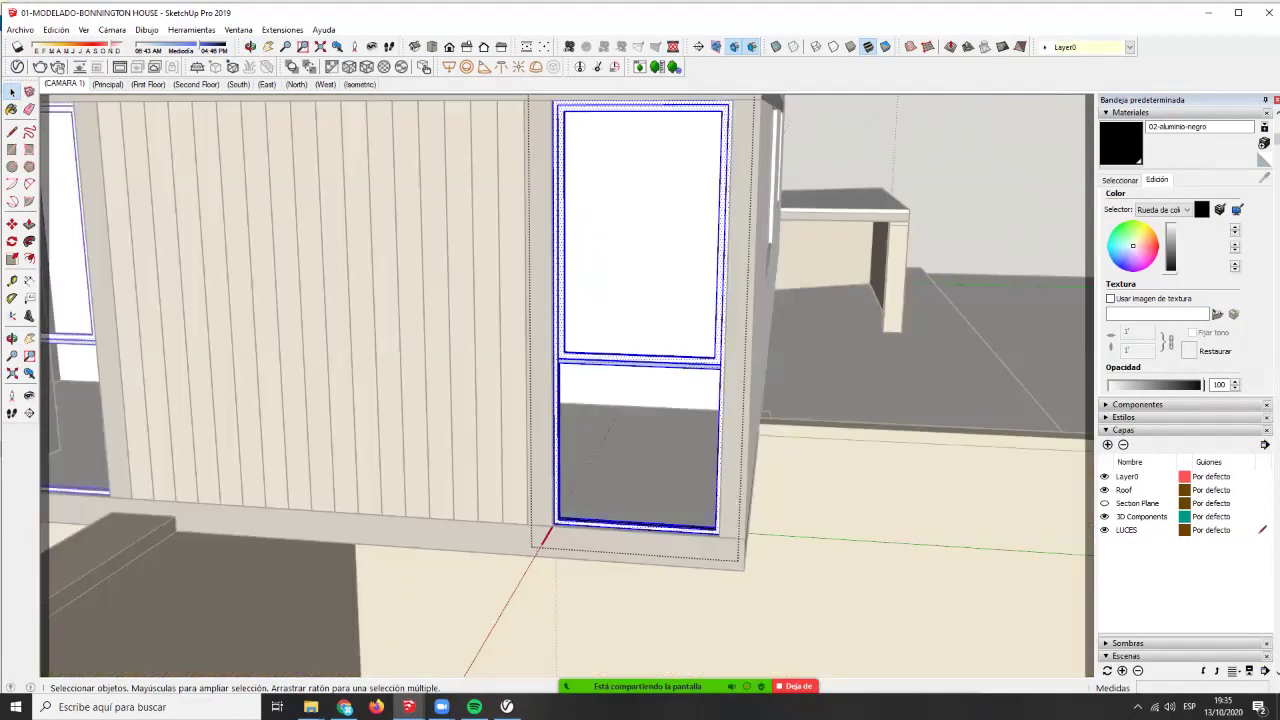
left_click(17, 67)
right_click(637, 155)
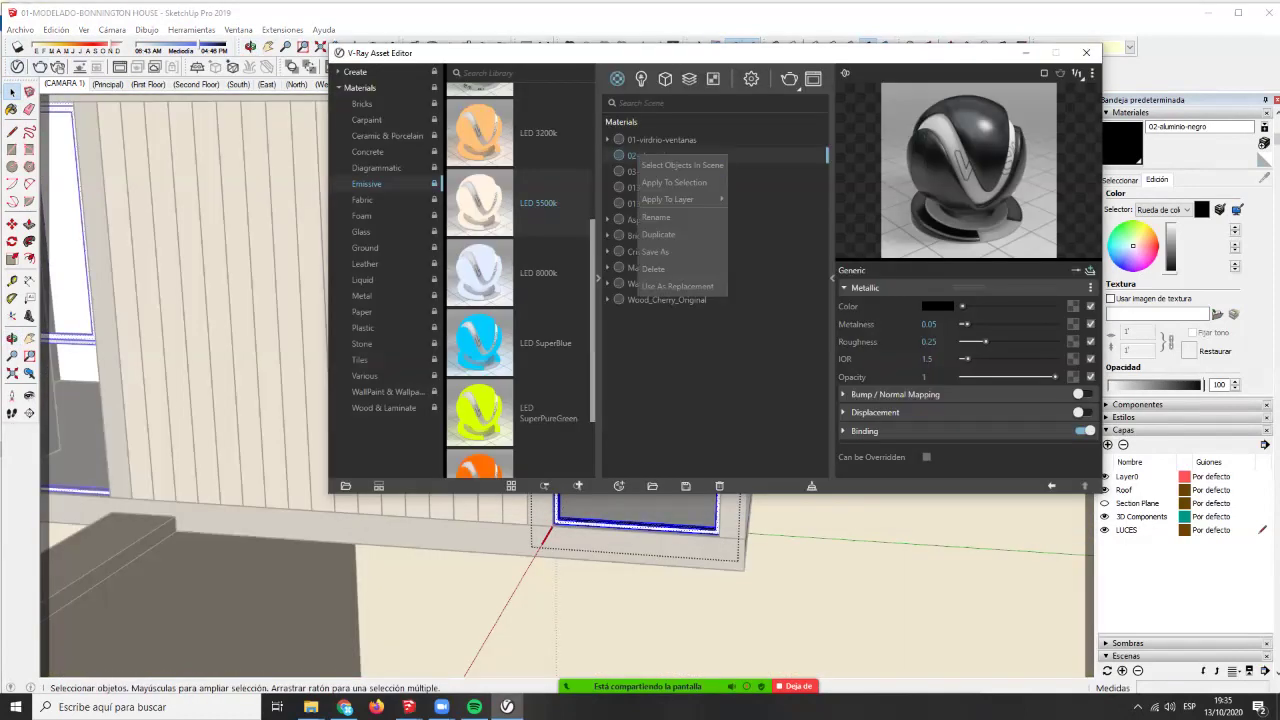
left_click(684, 184)
left_click(1025, 53)
scroll(790, 300, "down", 5)
middle_click_drag(560, 340, 720, 400)
scroll(568, 386, "up", 3)
key("Escape")
key("Escape")
- Apply the 02-aluminio-negro material to the frames of the wide upper-floor window beside the wood cladding on the opposite long facade
mouse_move(340, 320)
middle_mouse_down()
mouse_move(520, 245)
mouse_move(575, 245)
mouse_move(600, 262)
middle_mouse_up()
scroll(515, 245, "up", 7)
scroll(583, 205, "up", 3)
triple_click(583, 205)
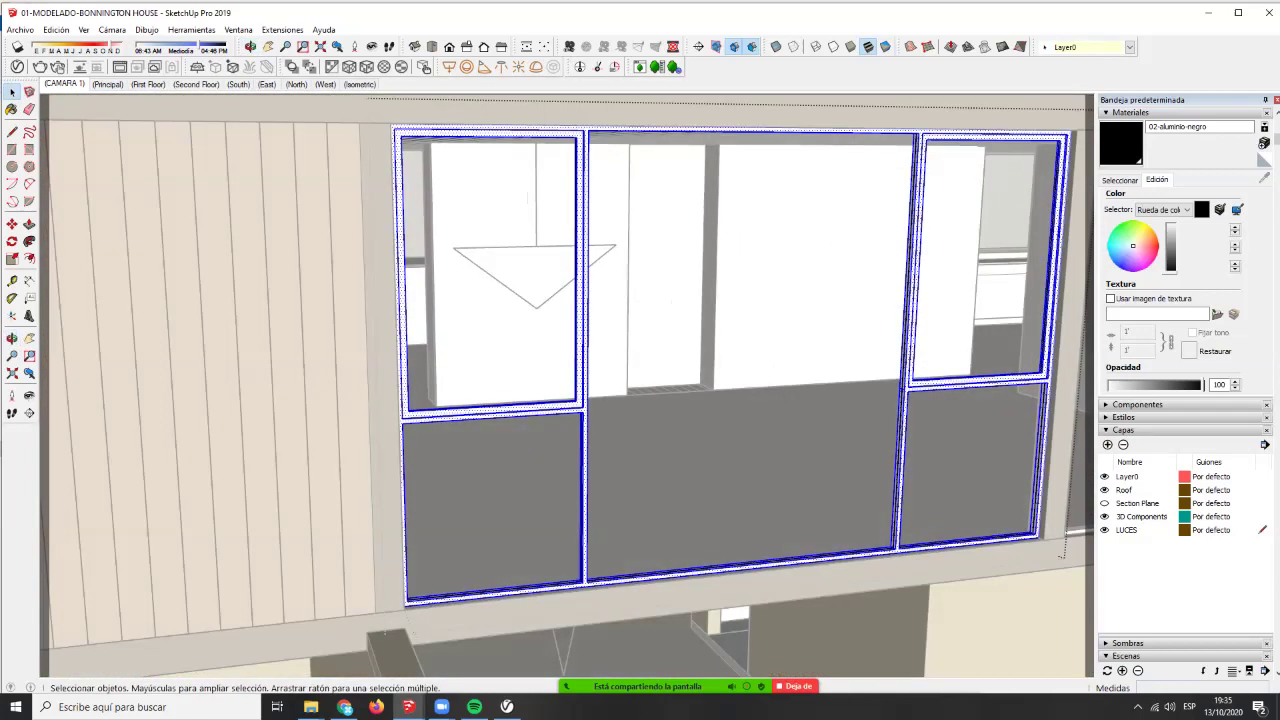
left_click(17, 67)
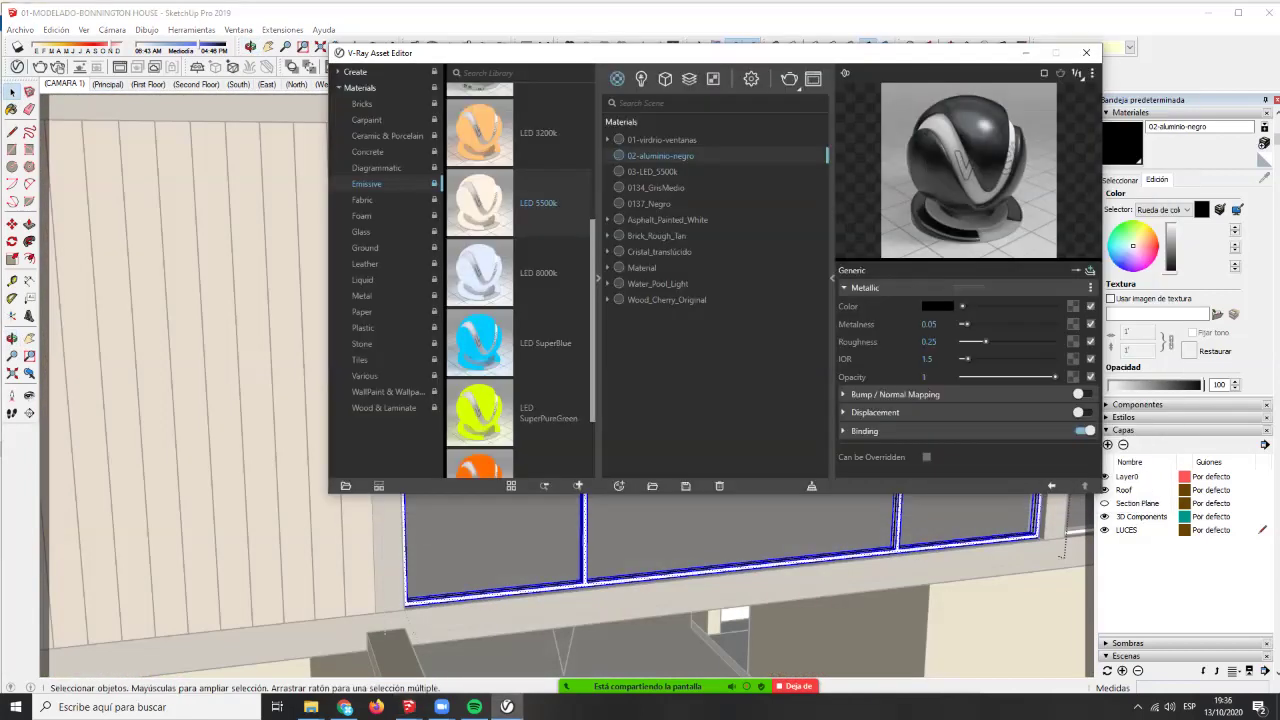
right_click(648, 152)
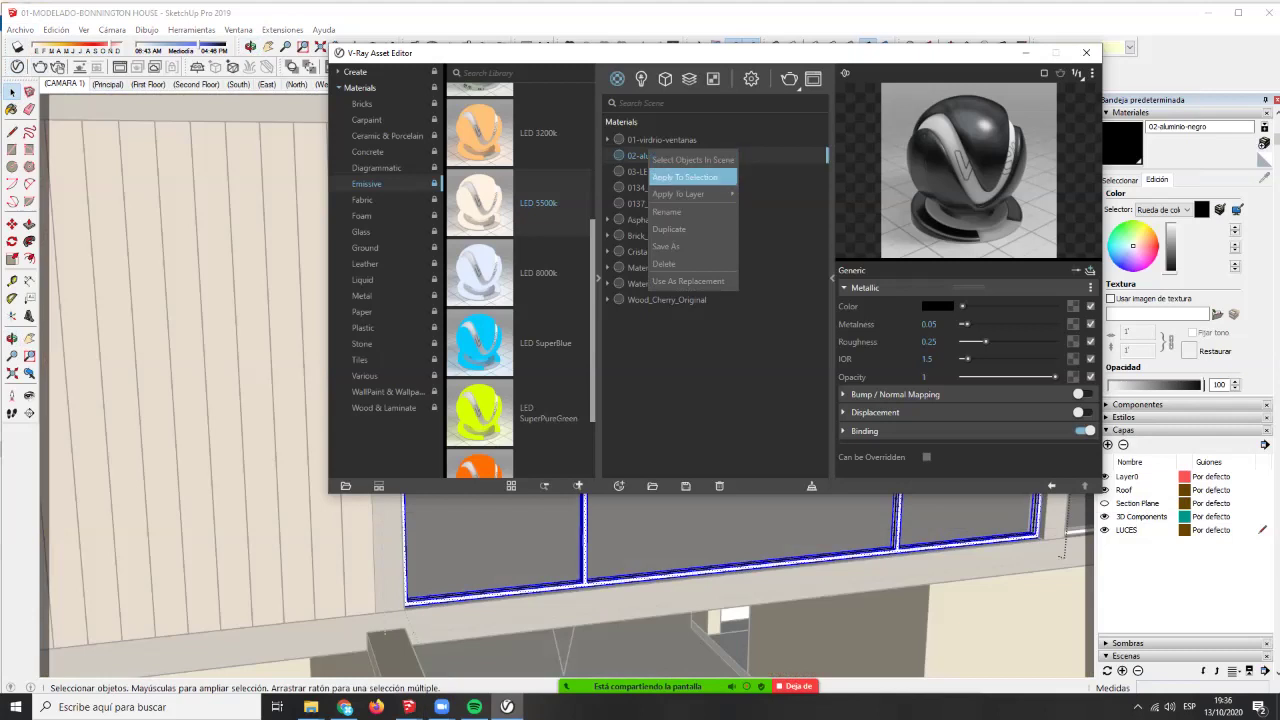
left_click(684, 177)
left_click(1025, 53)
- Apply the 02-aluminio-negro material to the frame of the large undivided window in the middle of the upper floor
middle_click_drag(985, 285, 300, 285, "shift")
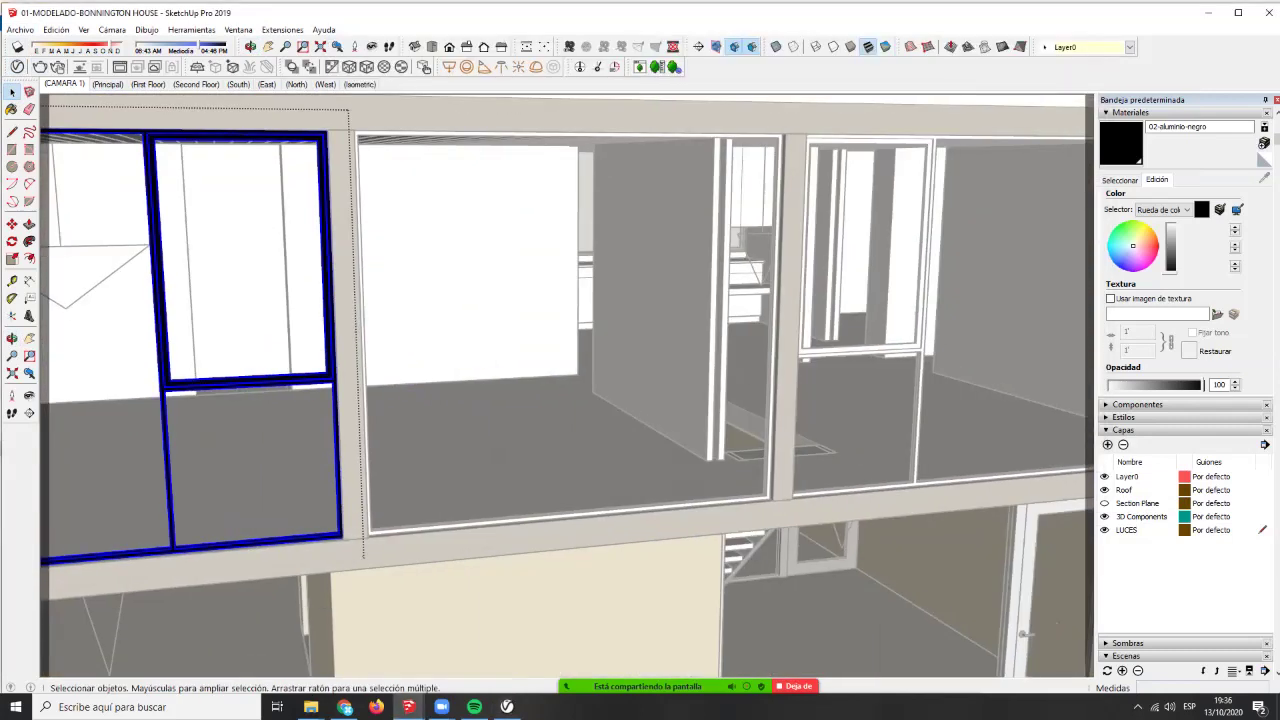
left_click(470, 270)
double_click(570, 516)
double_click(570, 520)
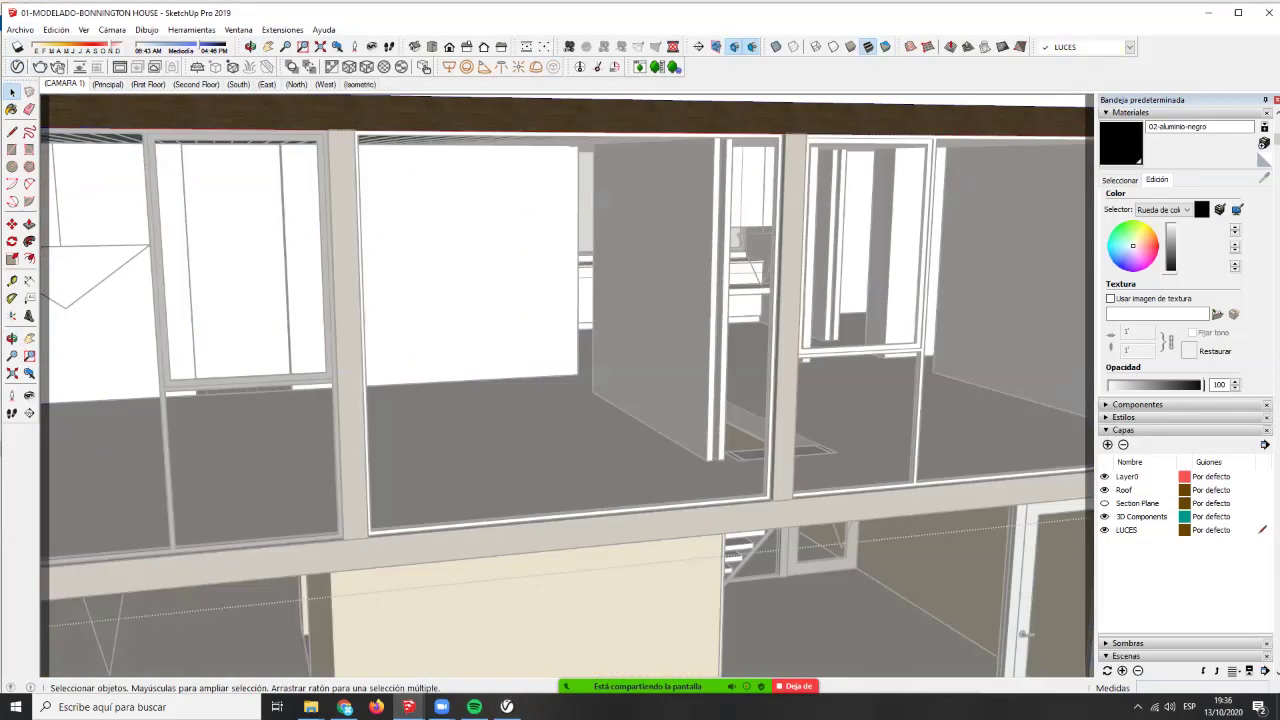
left_click(570, 514)
left_click(570, 514)
triple_click(570, 514)
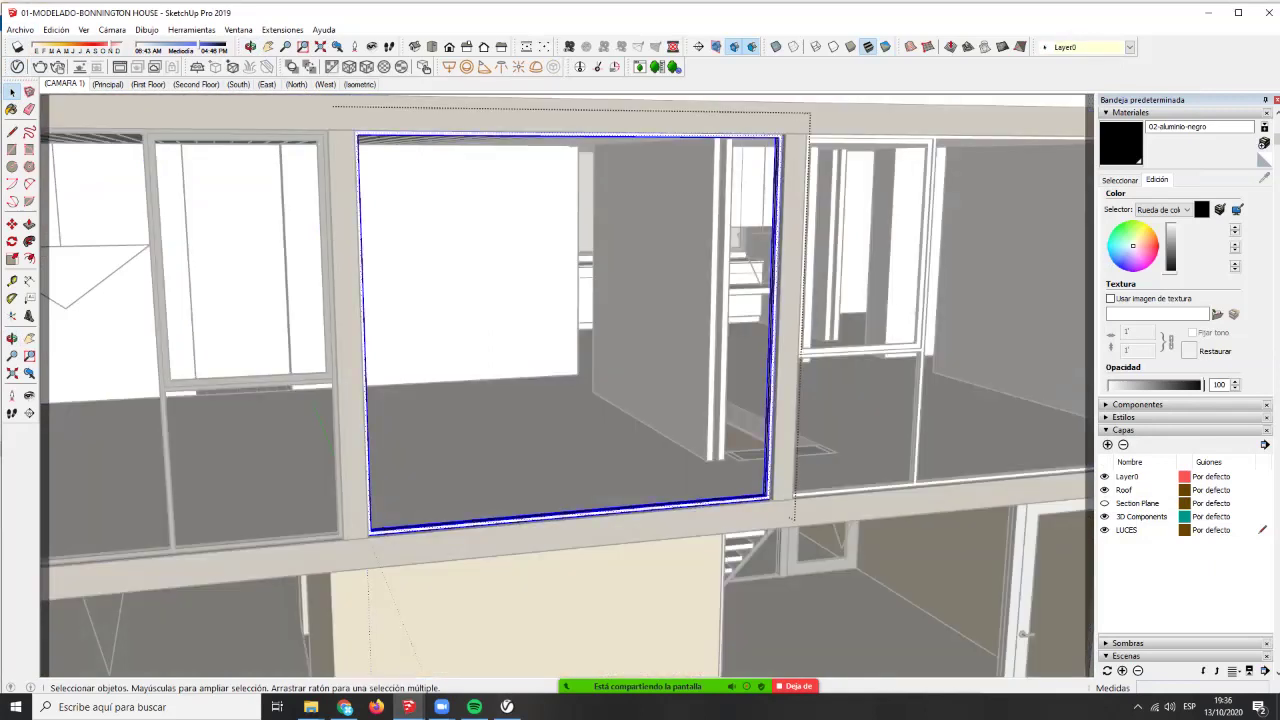
left_click(17, 67)
right_click(636, 157)
left_click(672, 187)
left_click(1025, 53)
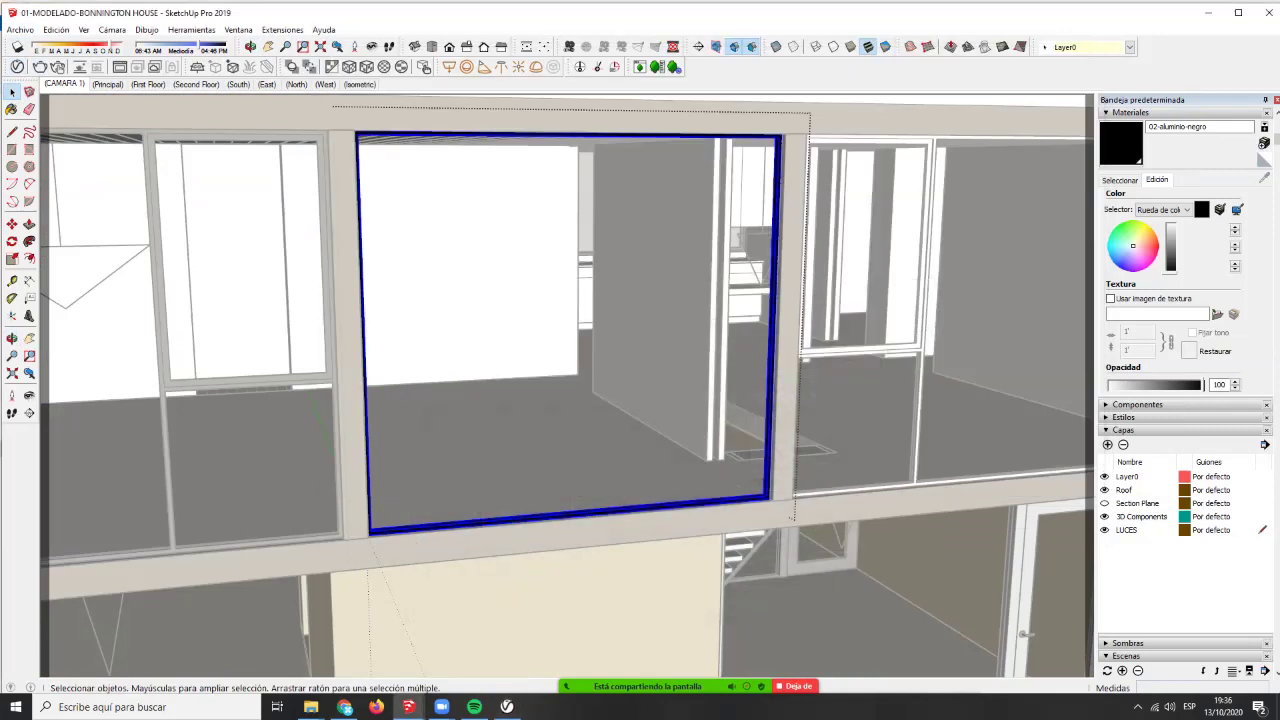
- Apply the 02-aluminio-negro material to the frames of the divided upper-floor window next to the large undivided one
left_click(880, 430)
triple_click(868, 486)
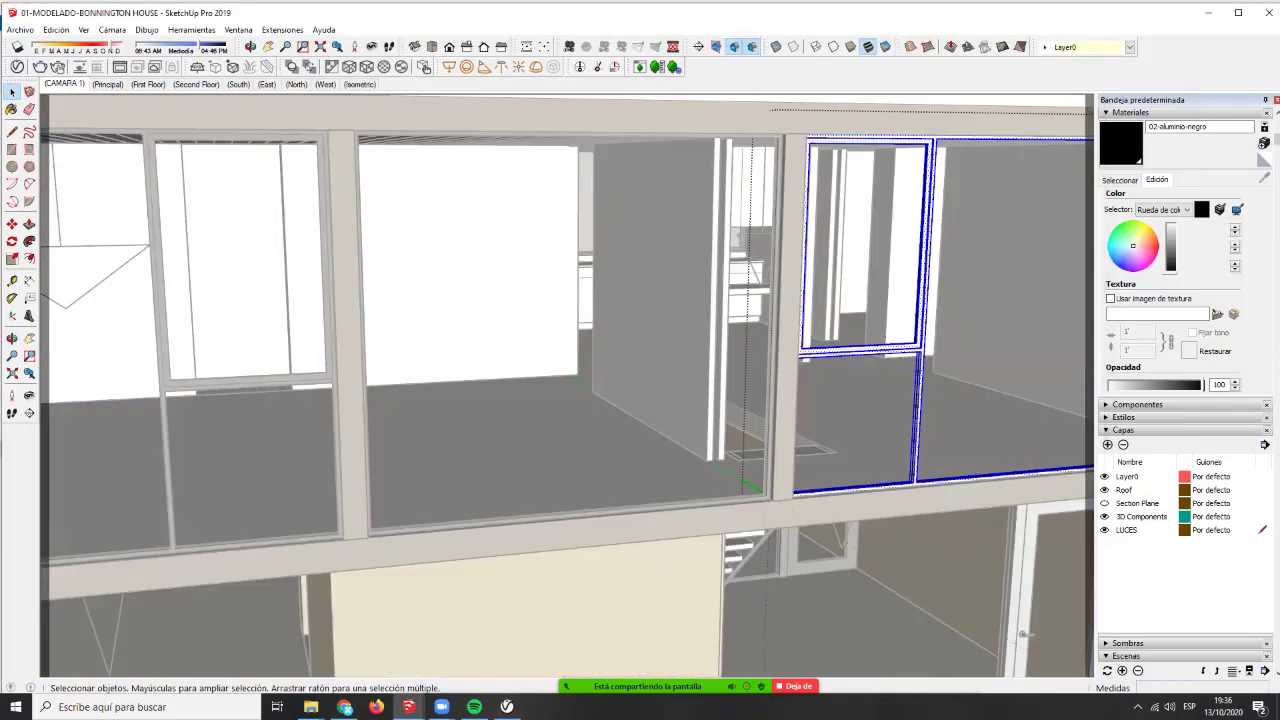
key("alt+Tab")
right_click(698, 157)
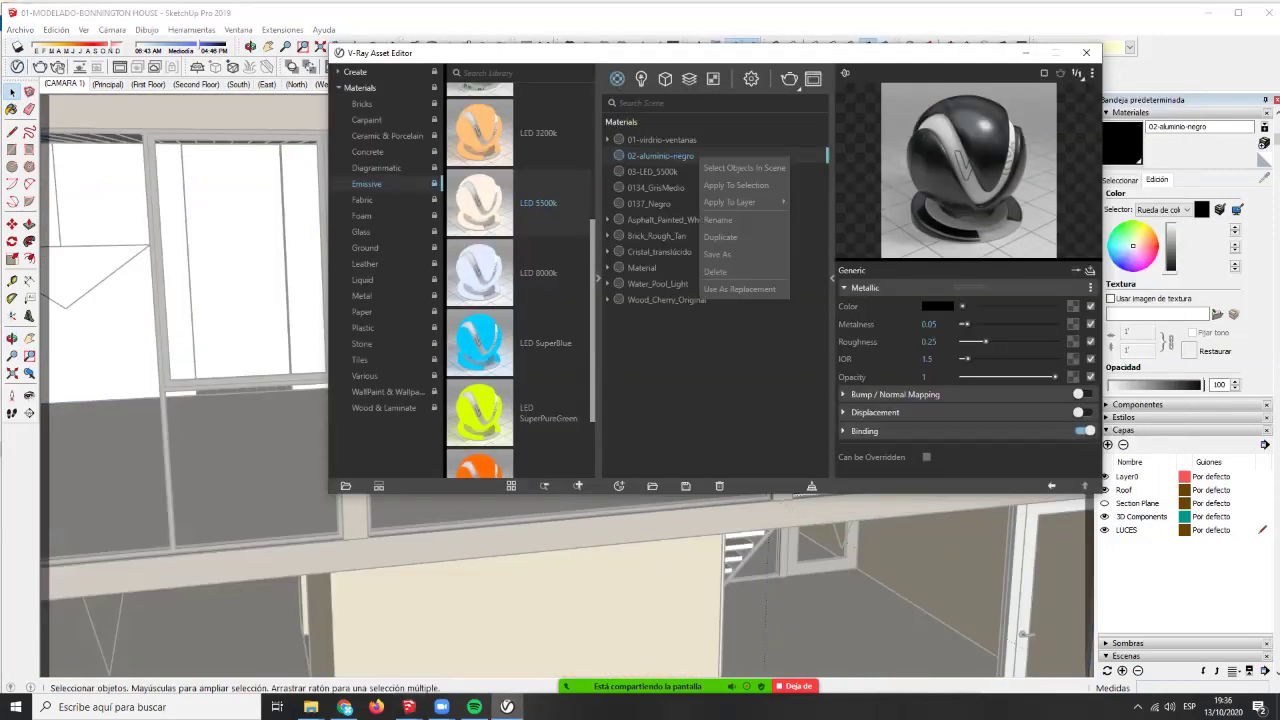
left_click(730, 184)
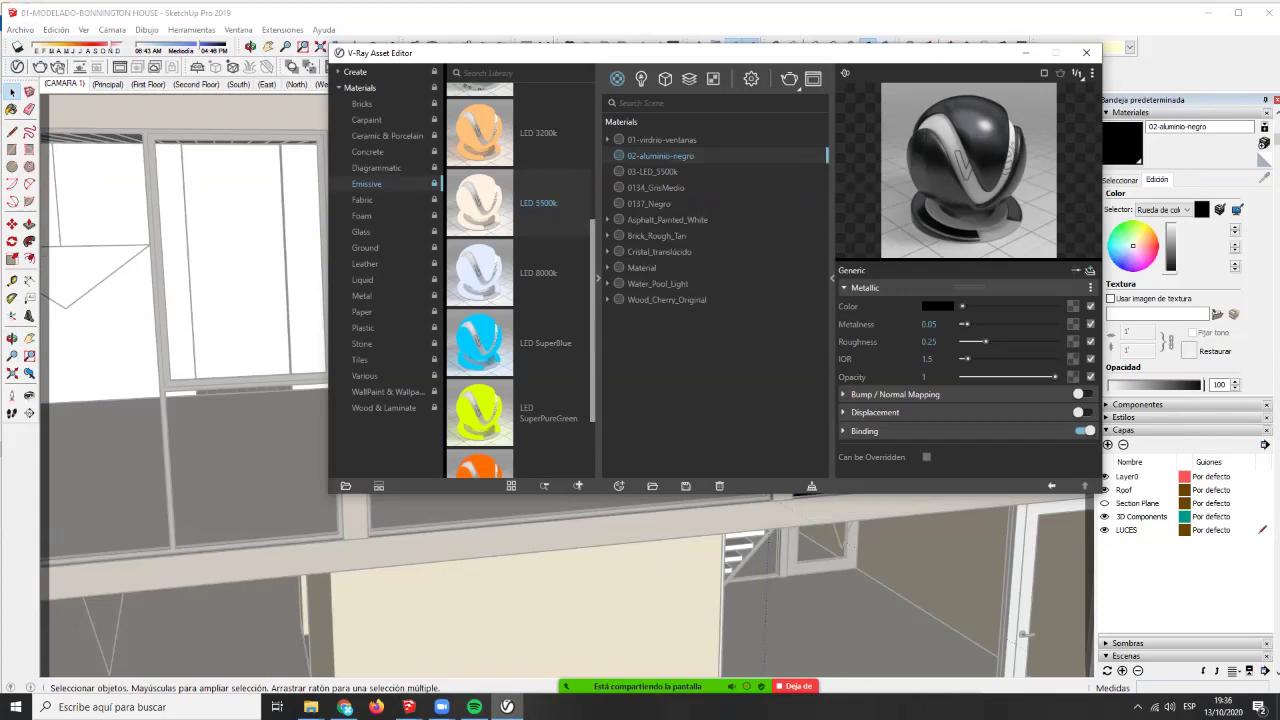
key("alt+Tab")
- Apply the 02-aluminio-negro material to the frame of the ground-floor glass door beside the staircase opening
scroll(740, 275, "down", 5)
middle_click_drag(640, 390, 856, 312)
middle_click_drag(126, 340, 560, 350)
scroll(868, 398, "up", 5)
double_click(786, 455)
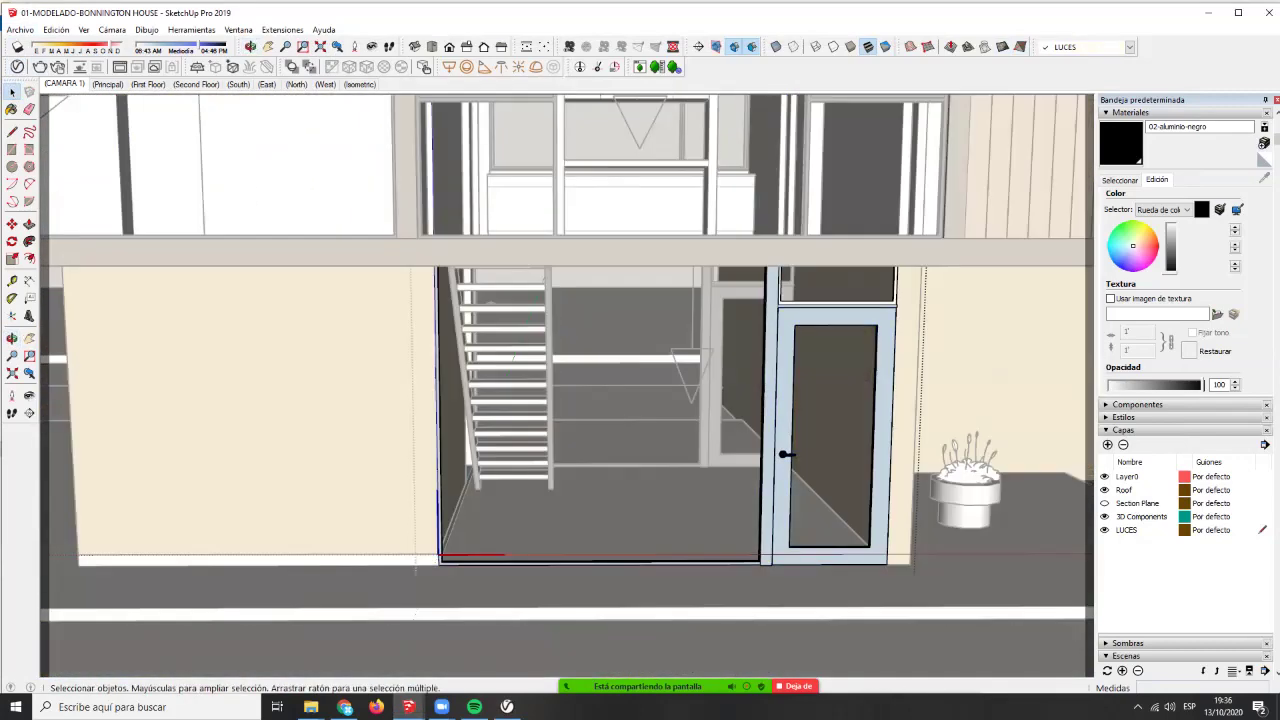
left_click(786, 455)
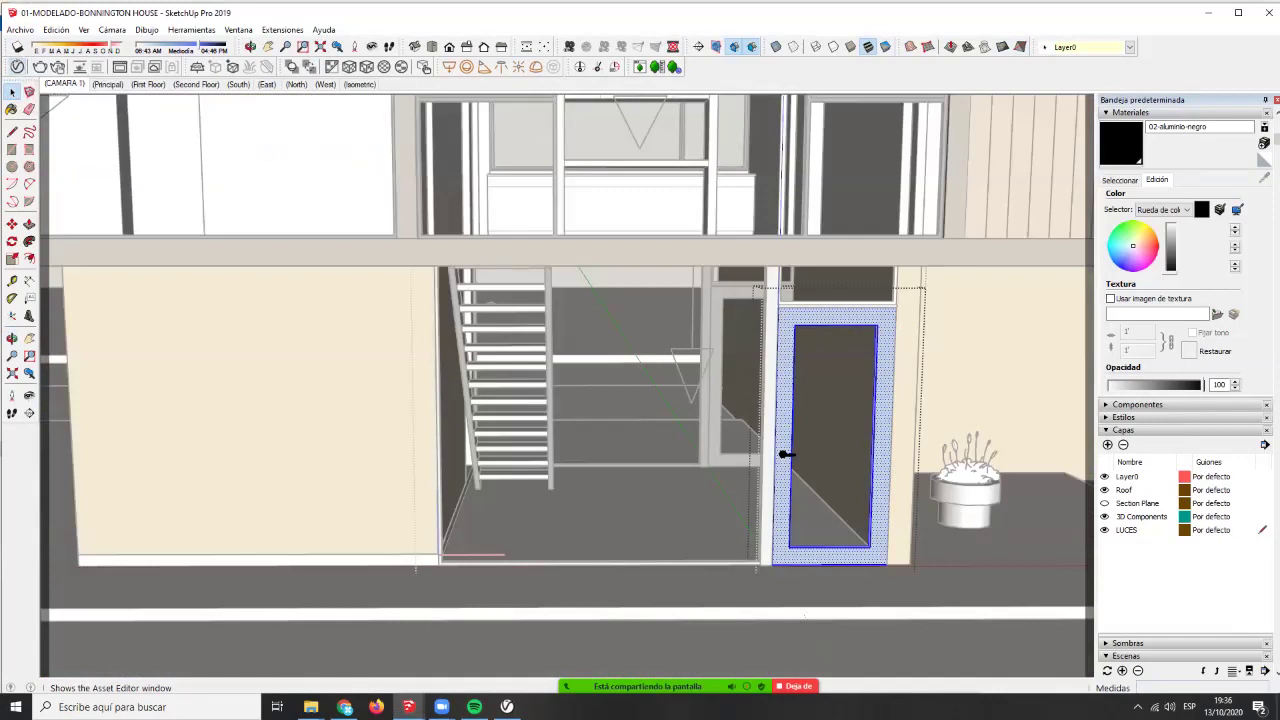
left_click(250, 47)
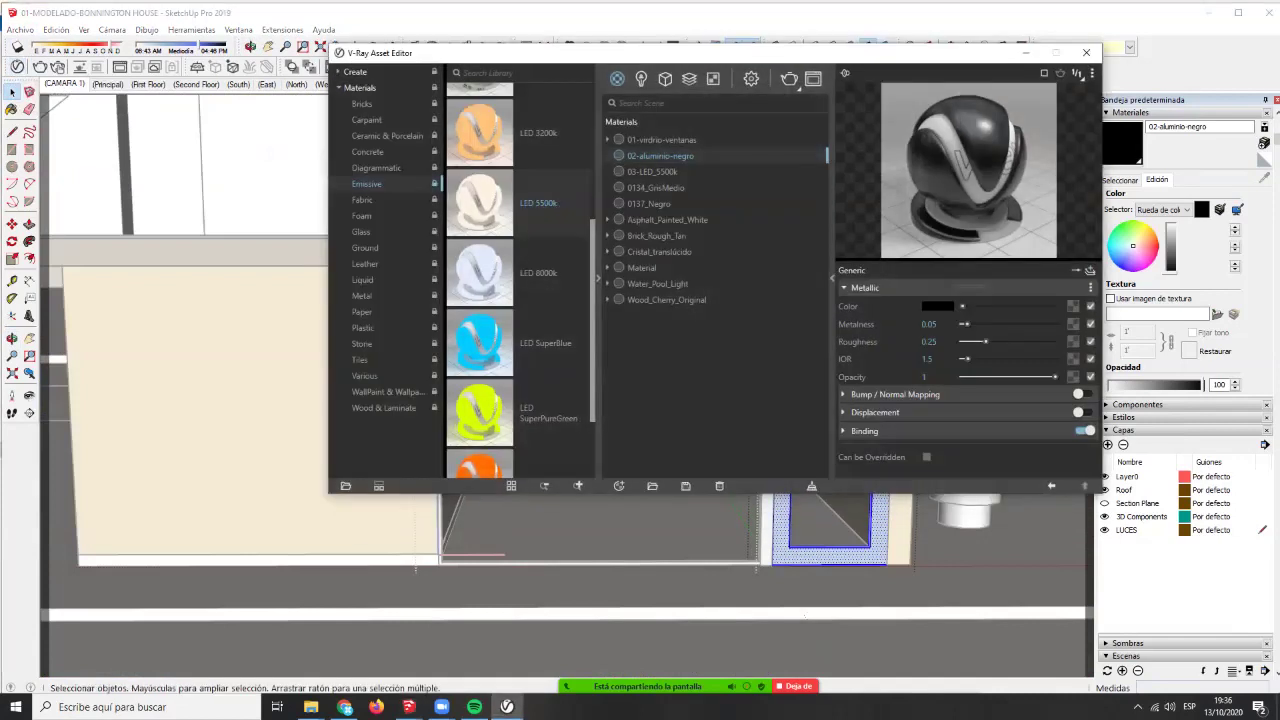
right_click(646, 162)
right_click(647, 156)
left_click(684, 185)
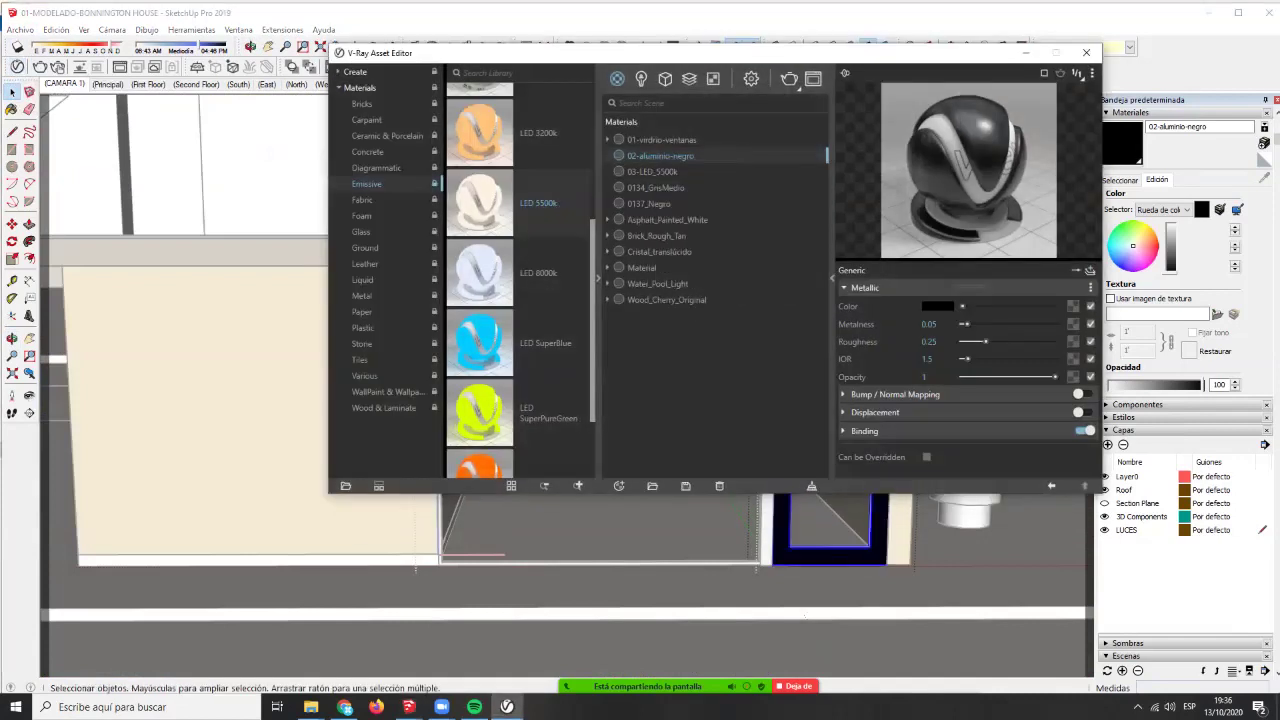
- Turn off Denoise in the V-Ray render settings and return to the scene's materials list
left_click(751, 79)
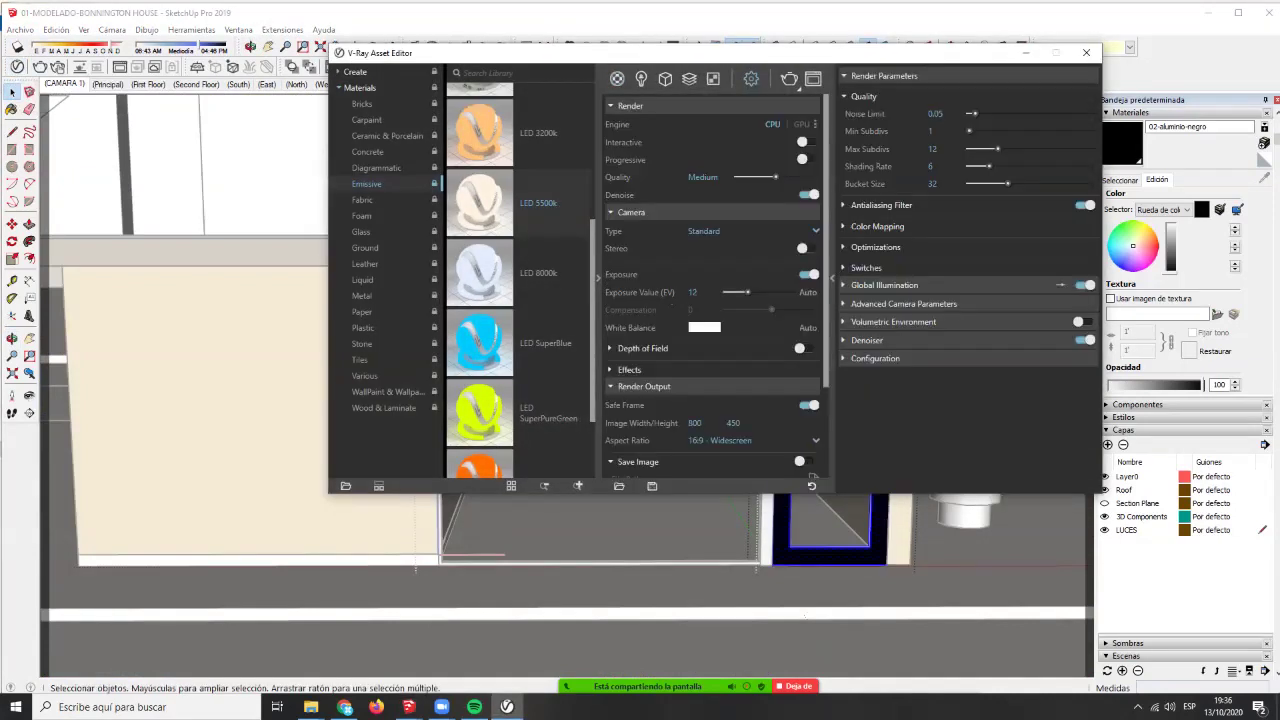
left_click(805, 615)
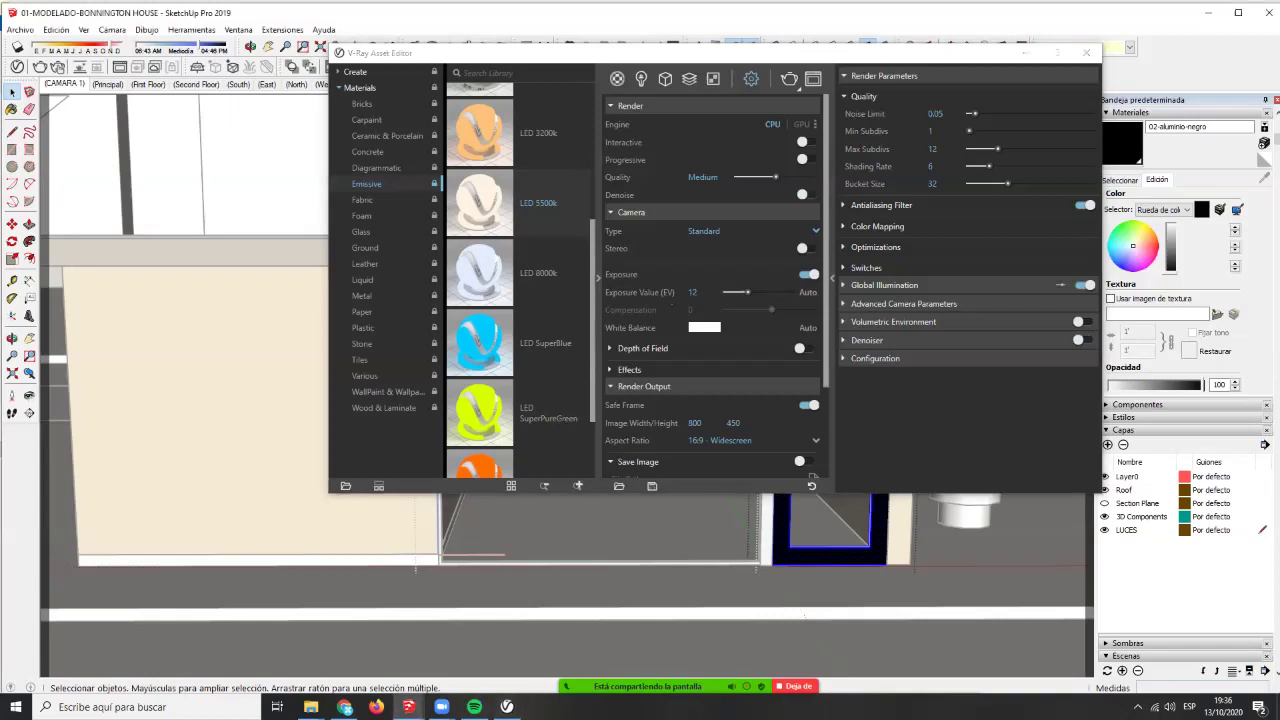
left_click(617, 79)
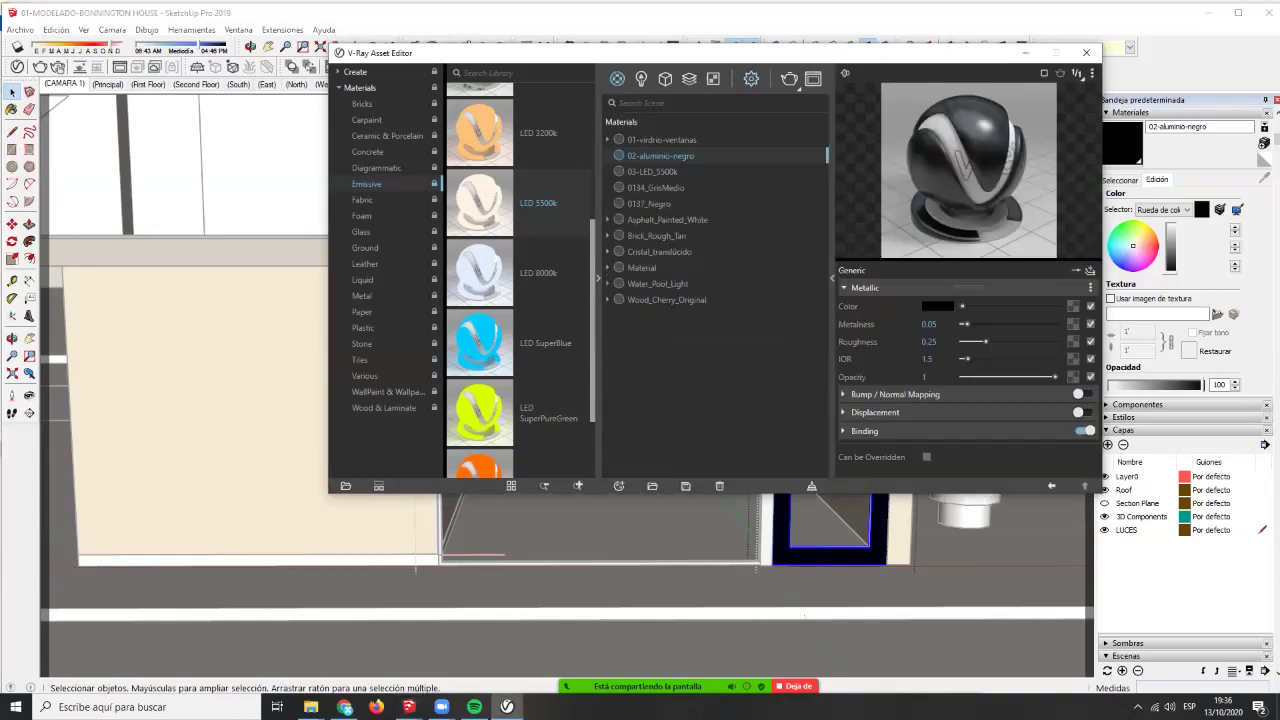
- Apply the 02-aluminio-negro material to the fixed ground-floor frames around the glass door and the adjacent staircase glazing
left_click(1026, 53)
triple_click(768, 430)
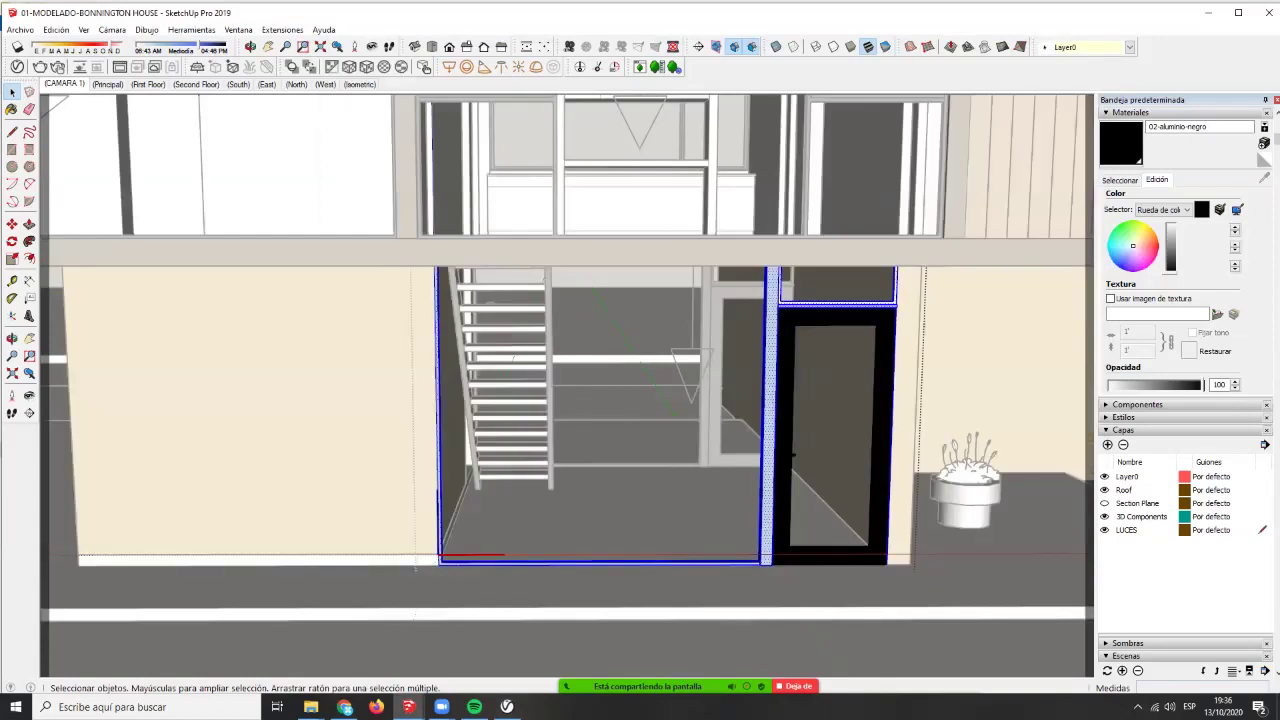
left_click(17, 67)
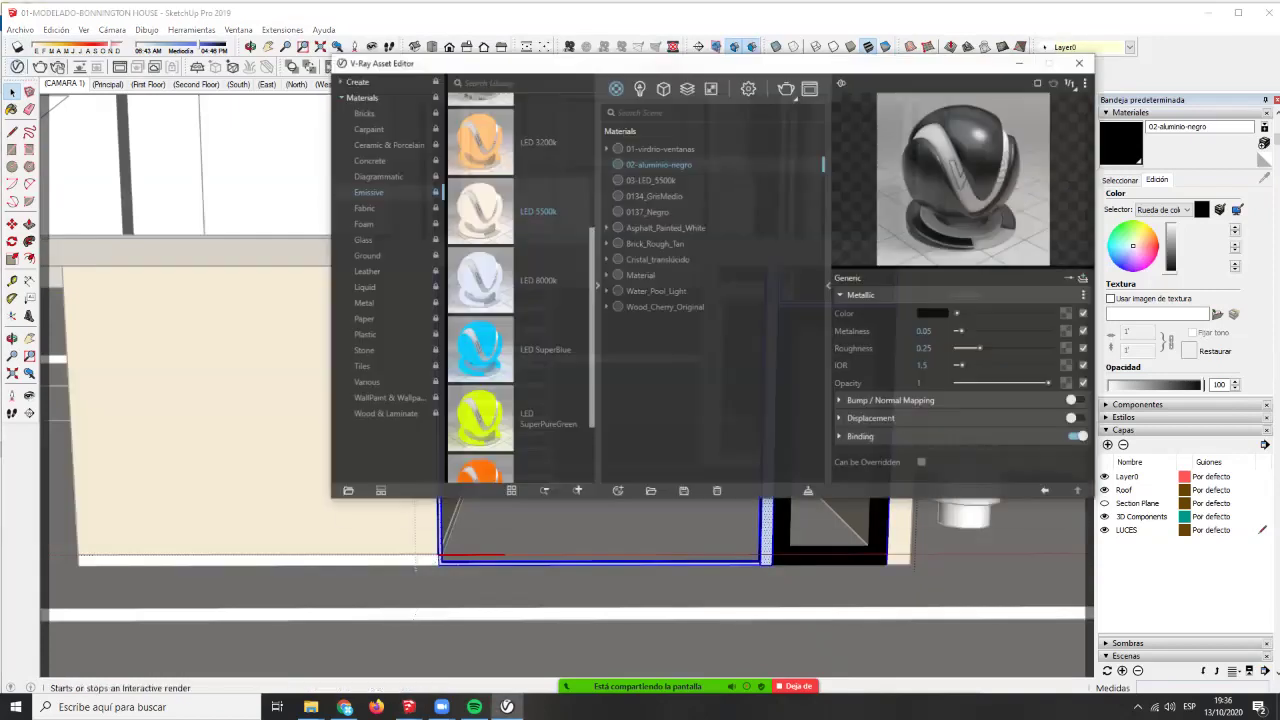
right_click(641, 155)
left_click(686, 180)
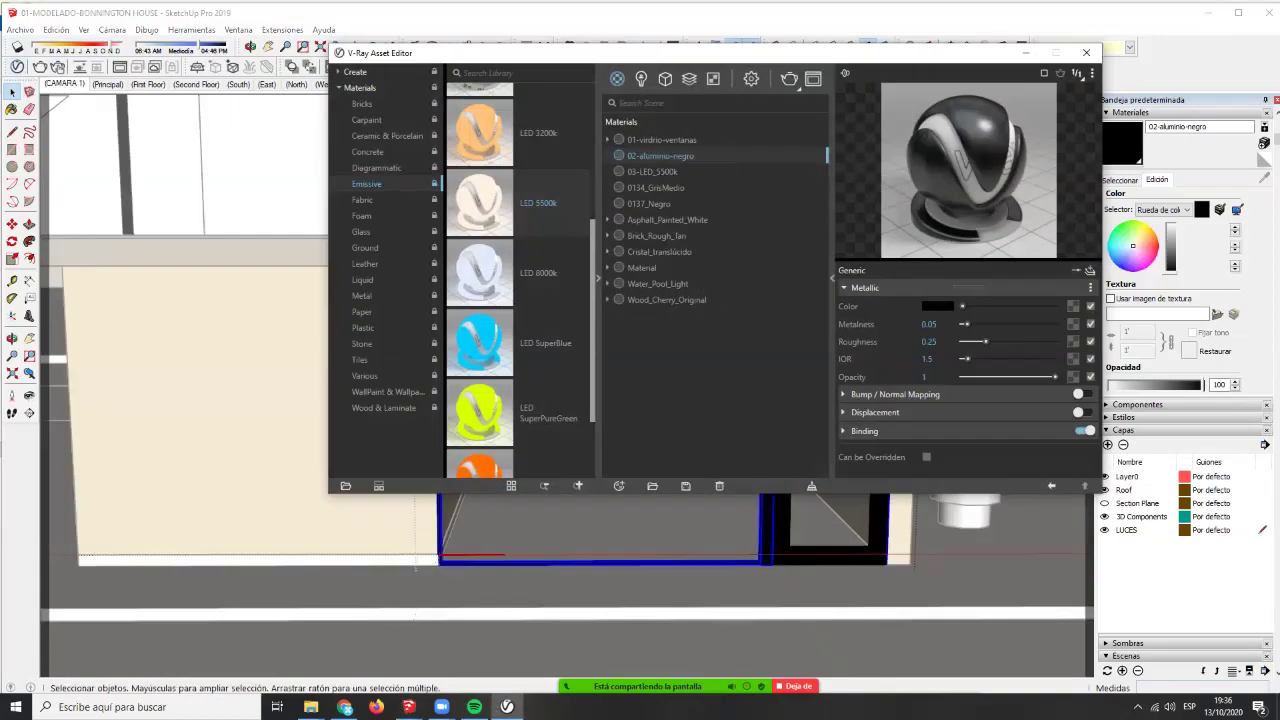
left_click(1026, 53)
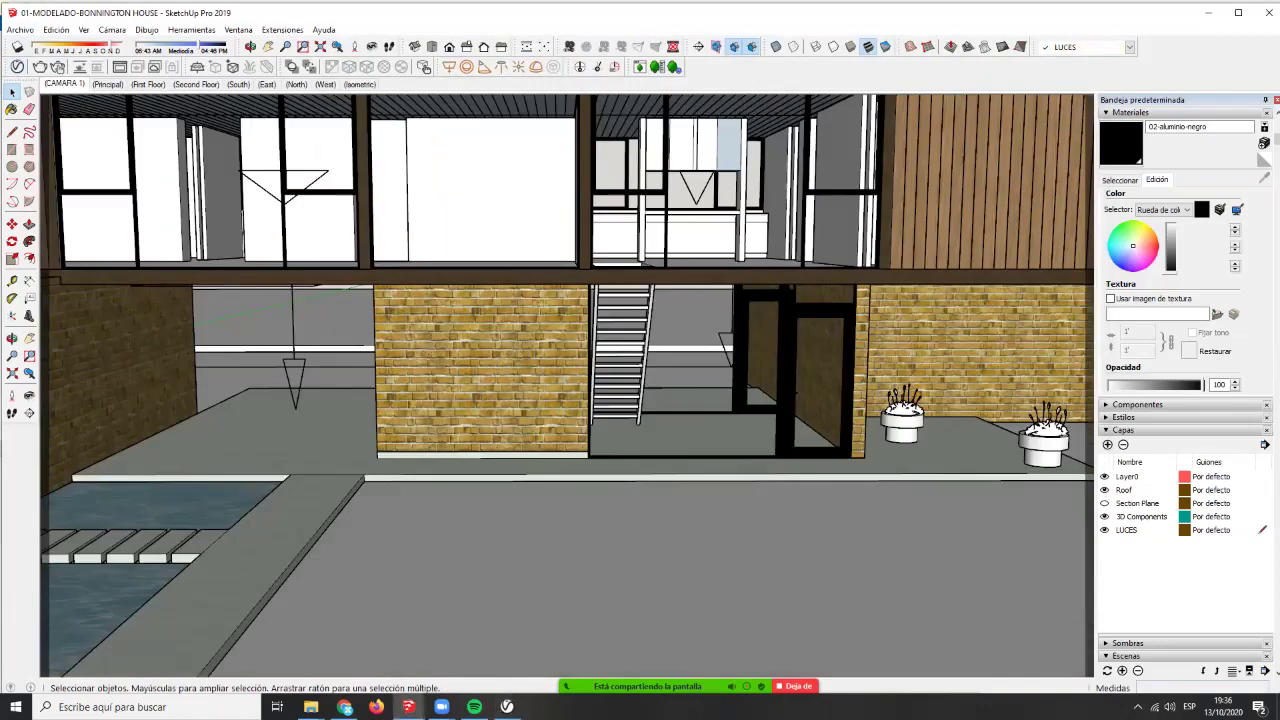
- Delete the two potted plants standing in front of the ground-floor brick wall
left_click(500, 370)
double_click(902, 428)
left_click(902, 428)
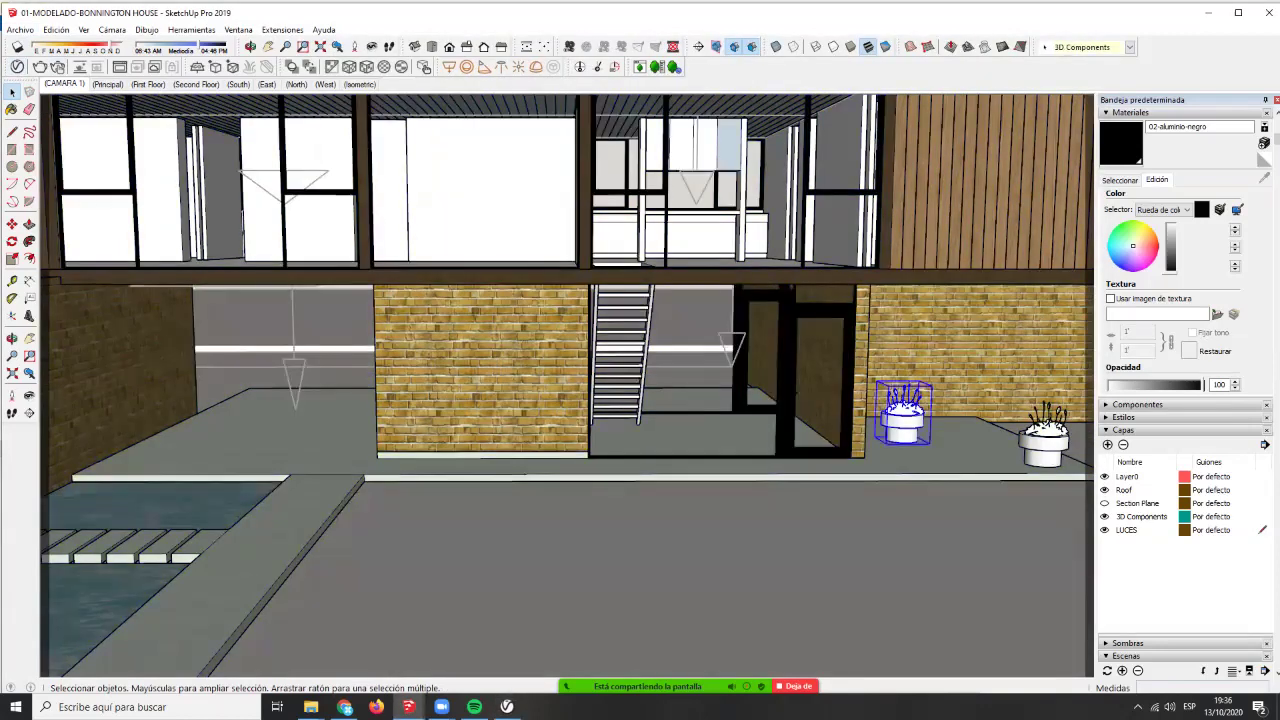
left_click(1044, 443, "shift")
key("Delete")
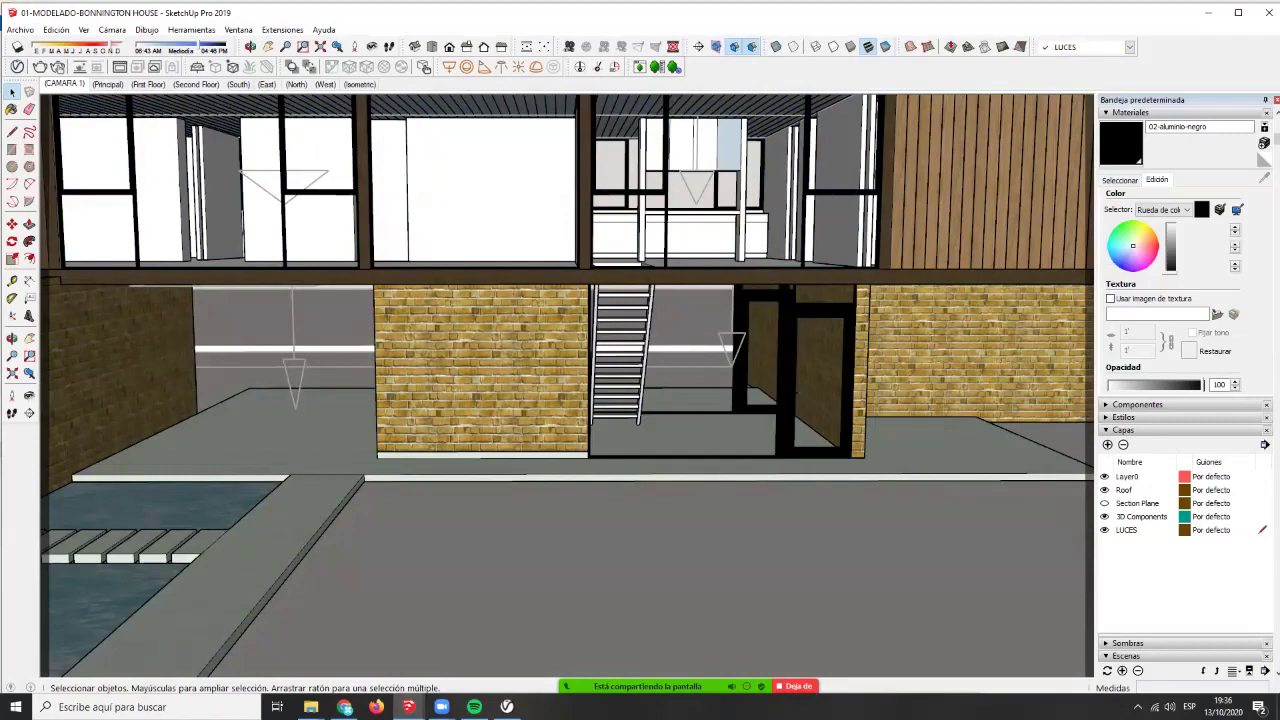
key("Escape")
- Lower the pool's water surface by 0.07 m relative to the surrounding paving
middle_click_drag(650, 440, 480, 545)
middle_click_drag(505, 420, 685, 430)
scroll(685, 430, "down", 5)
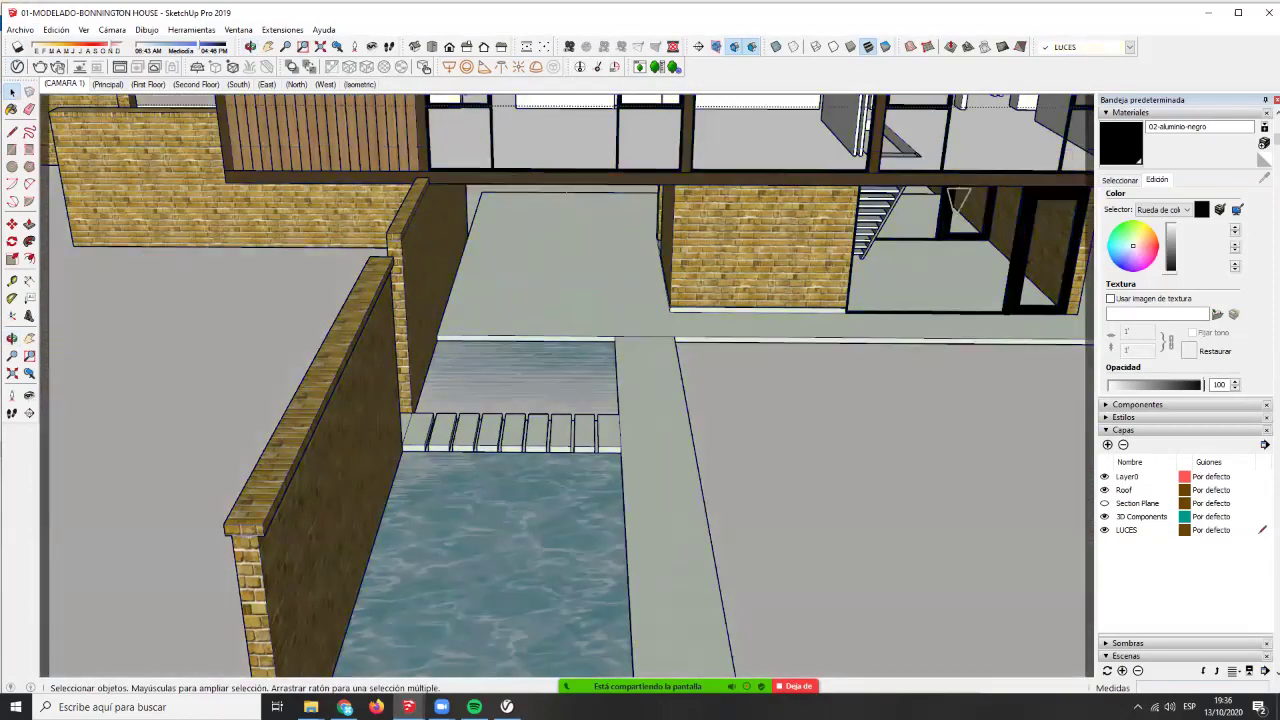
scroll(451, 388, "up", 5)
key("m")
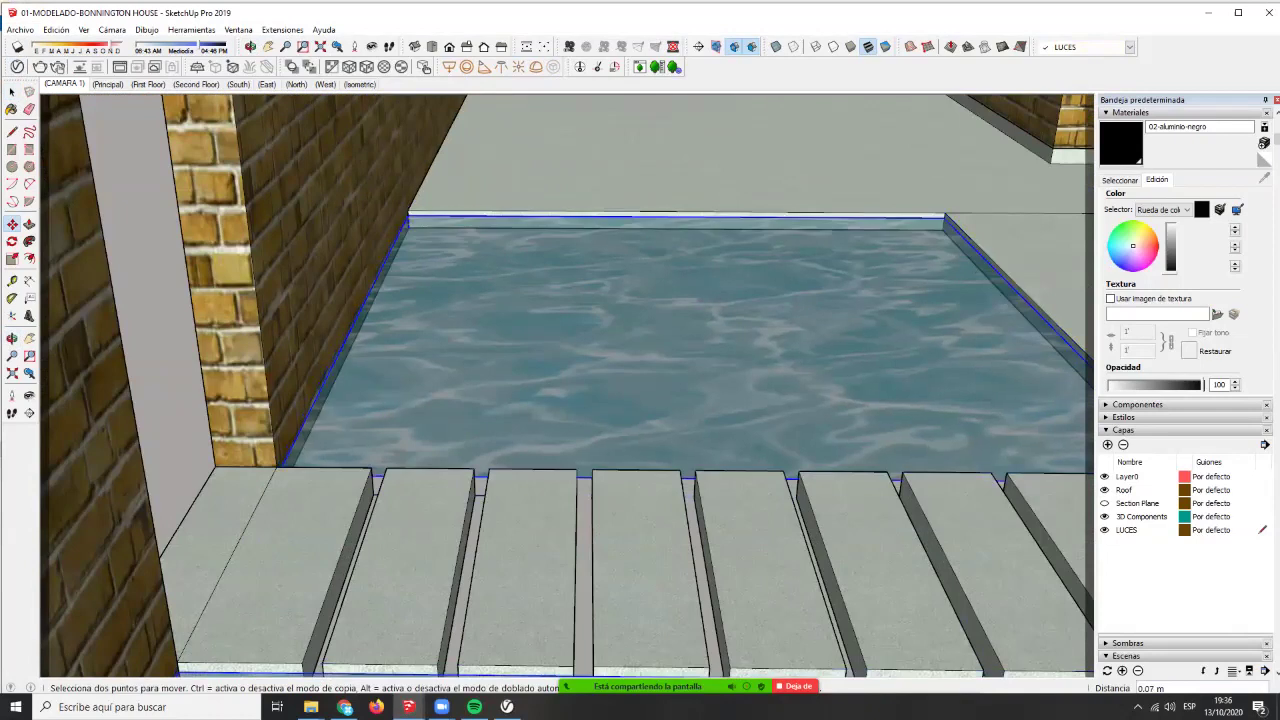
scroll(407, 228, "up", 4)
key("space")
- Inspect the whole house exterior from above and around to its front facade
scroll(440, 285, "down", 8)
scroll(600, 250, "up", 1)
middle_click_drag(600, 260, 580, 310)
middle_click_drag(700, 290, 420, 310)
scroll(420, 312, "down", 7)
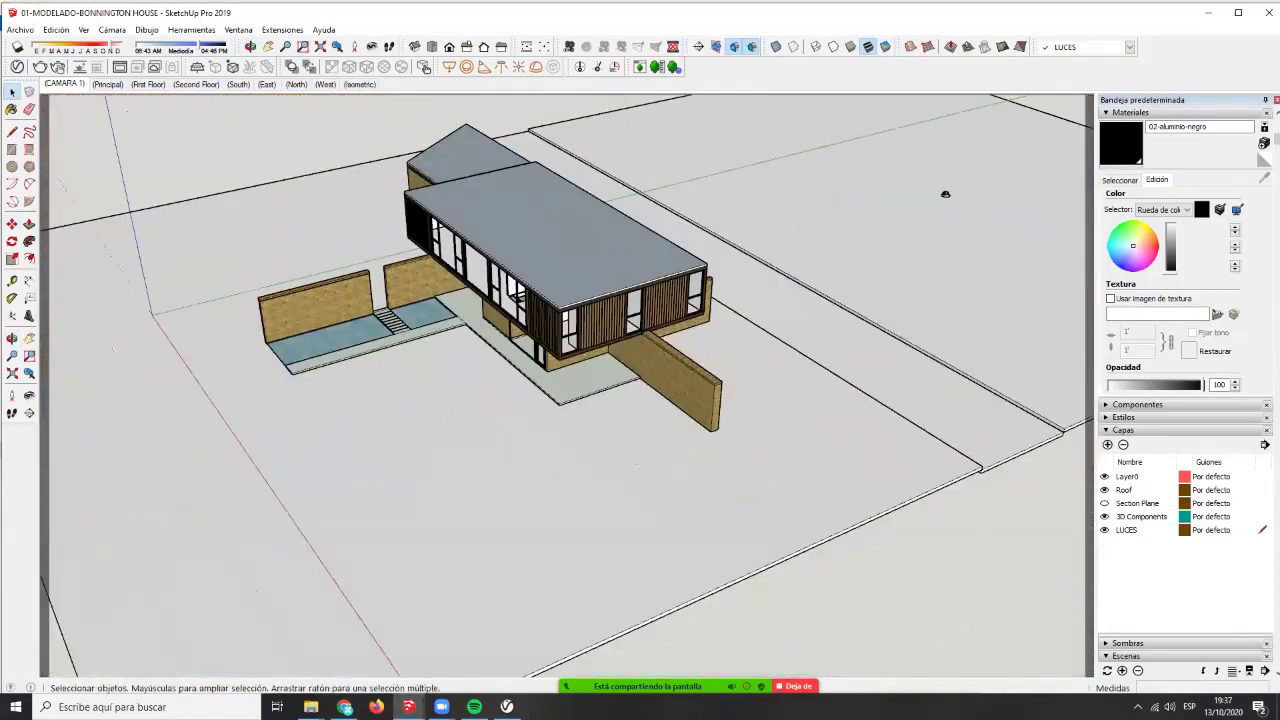
middle_click_drag(946, 194, 660, 265)
scroll(660, 277, "up", 3)
scroll(504, 287, "up", 6)
middle_click_drag(690, 520, 455, 325)
scroll(450, 318, "down", 6)
middle_click_drag(645, 262, 660, 198)
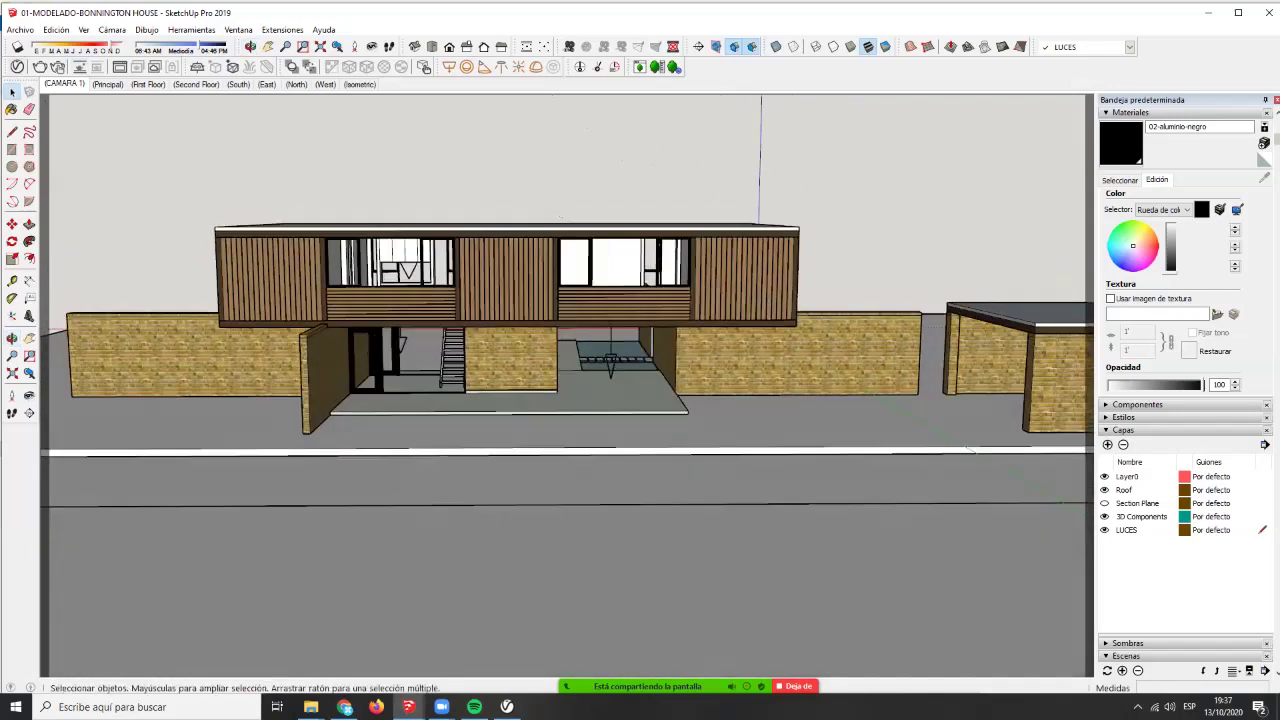
- Restore the CAMARA 1 scene, run a brief V-Ray test render, and minimize the frame buffer
left_click(64, 84)
left_click(60, 67)
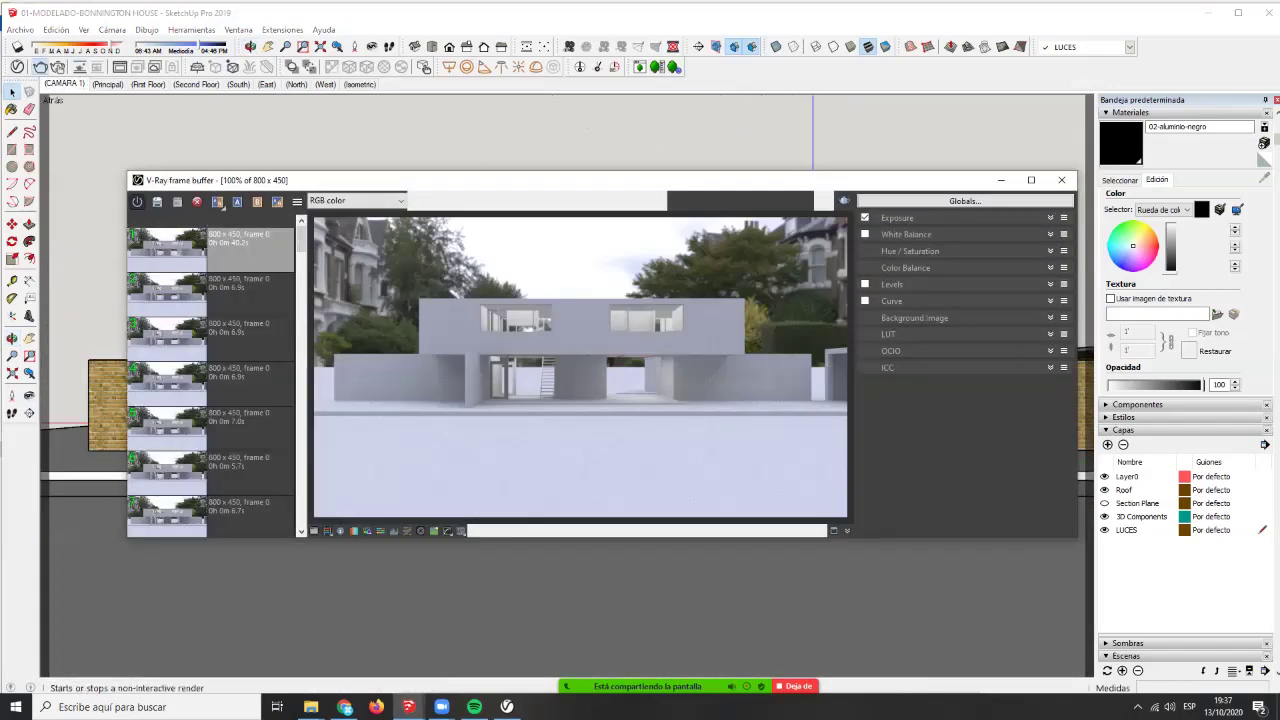
left_click(40, 67)
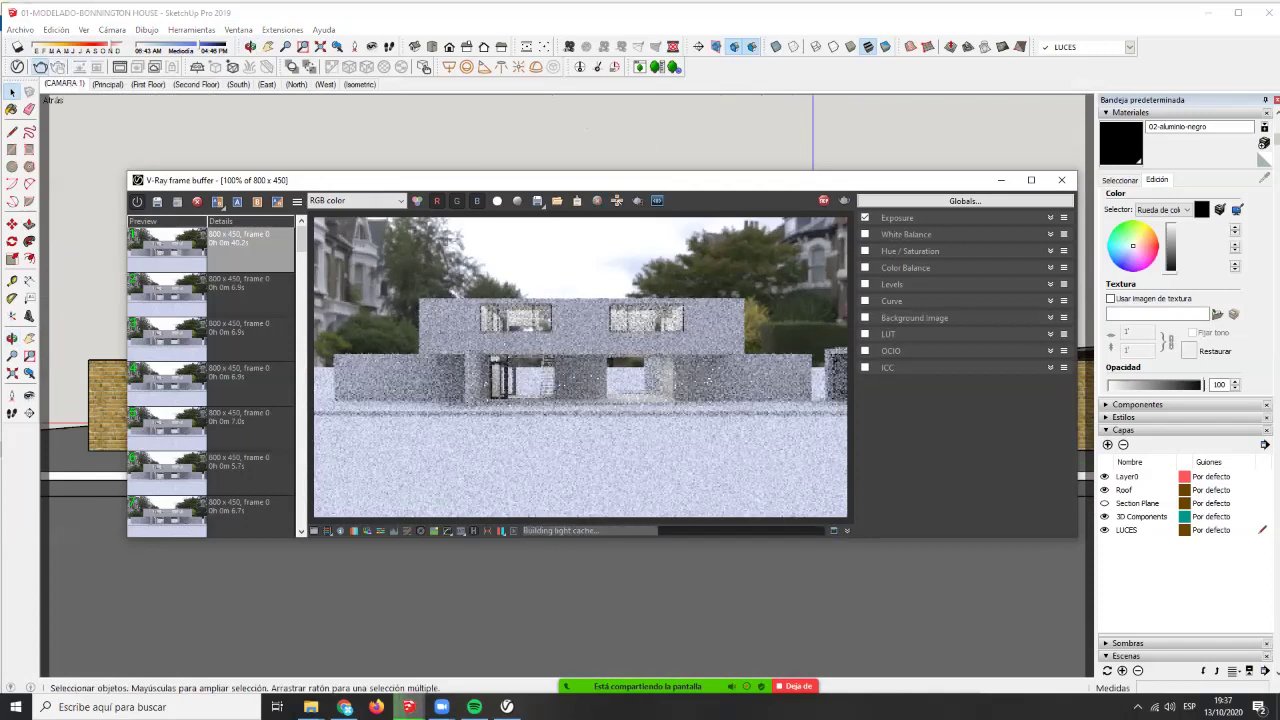
left_click(1001, 180)
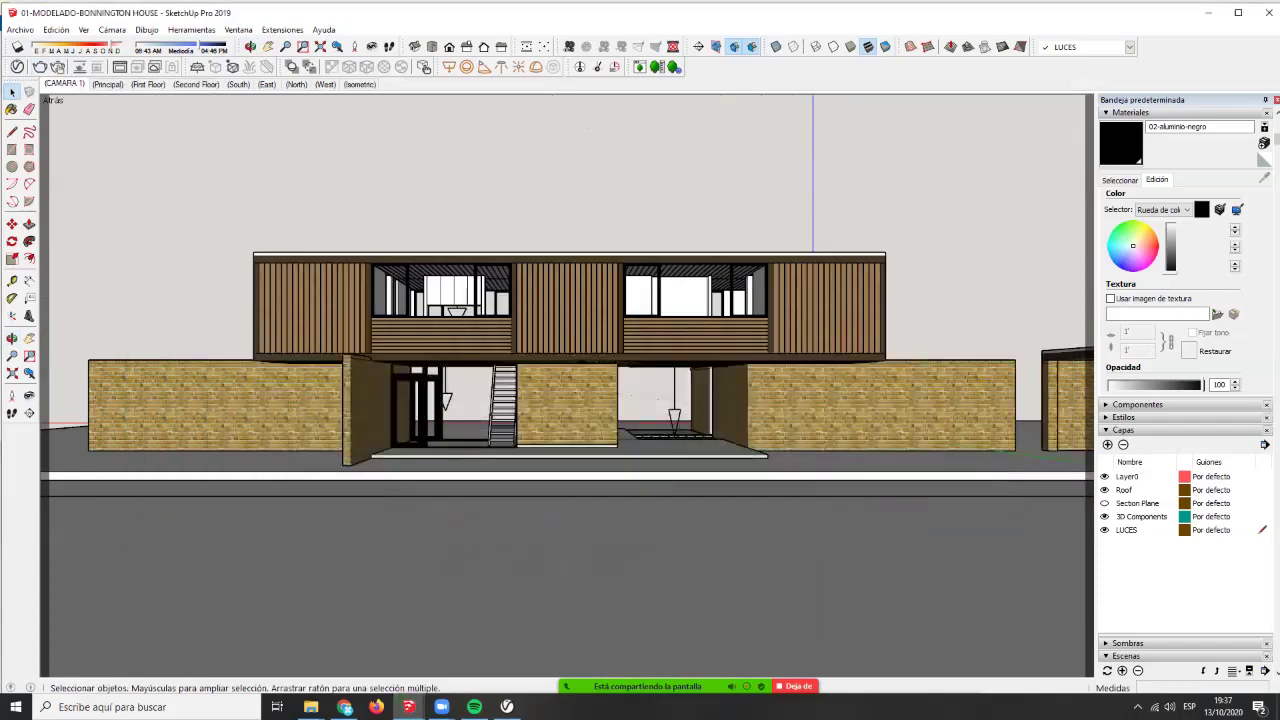
- Sample the brick wall's material and browse the V-Ray Concrete library for a replacement down to Concrete Simple G01 4m
key("ctrl+a")
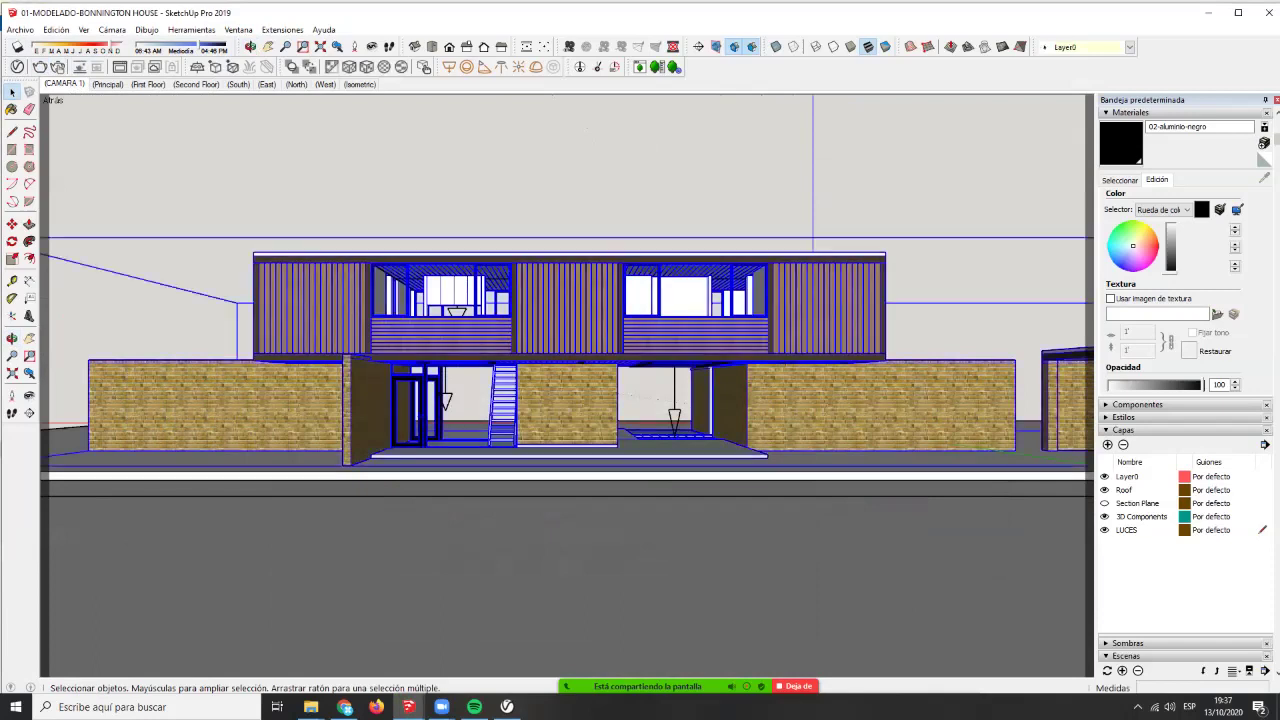
key("b")
left_click(880, 405, "alt")
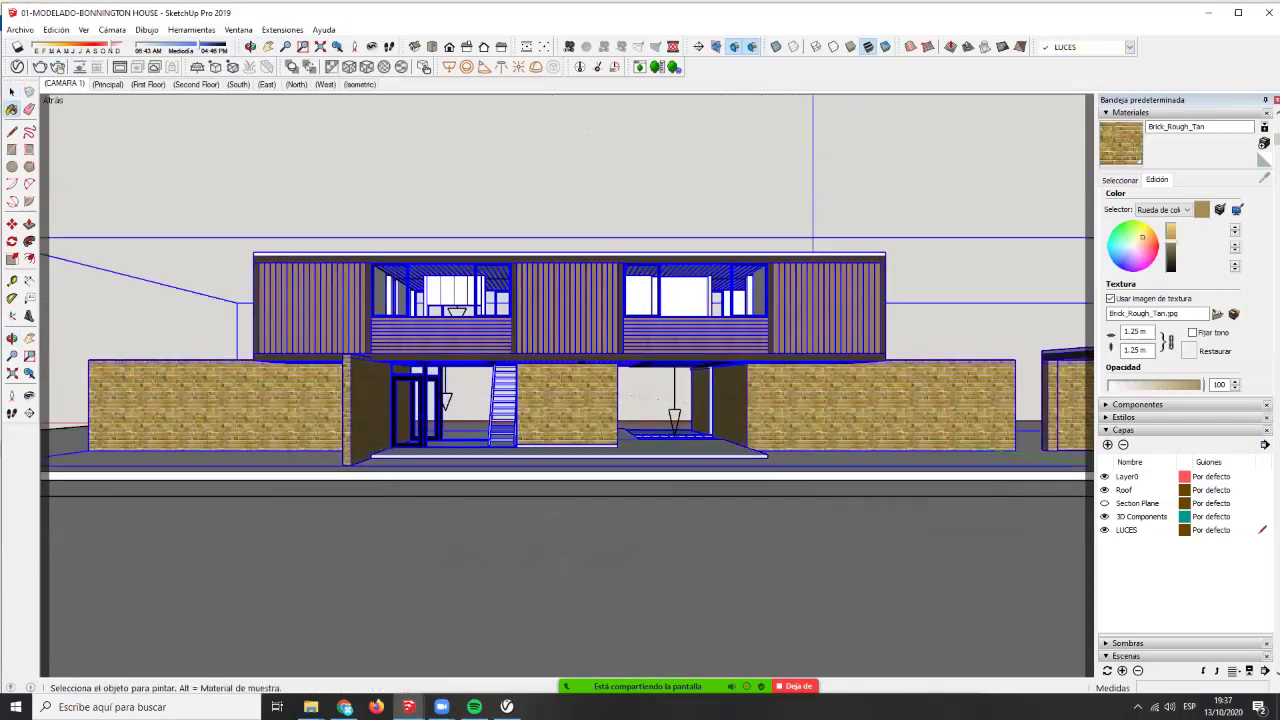
left_click(17, 67)
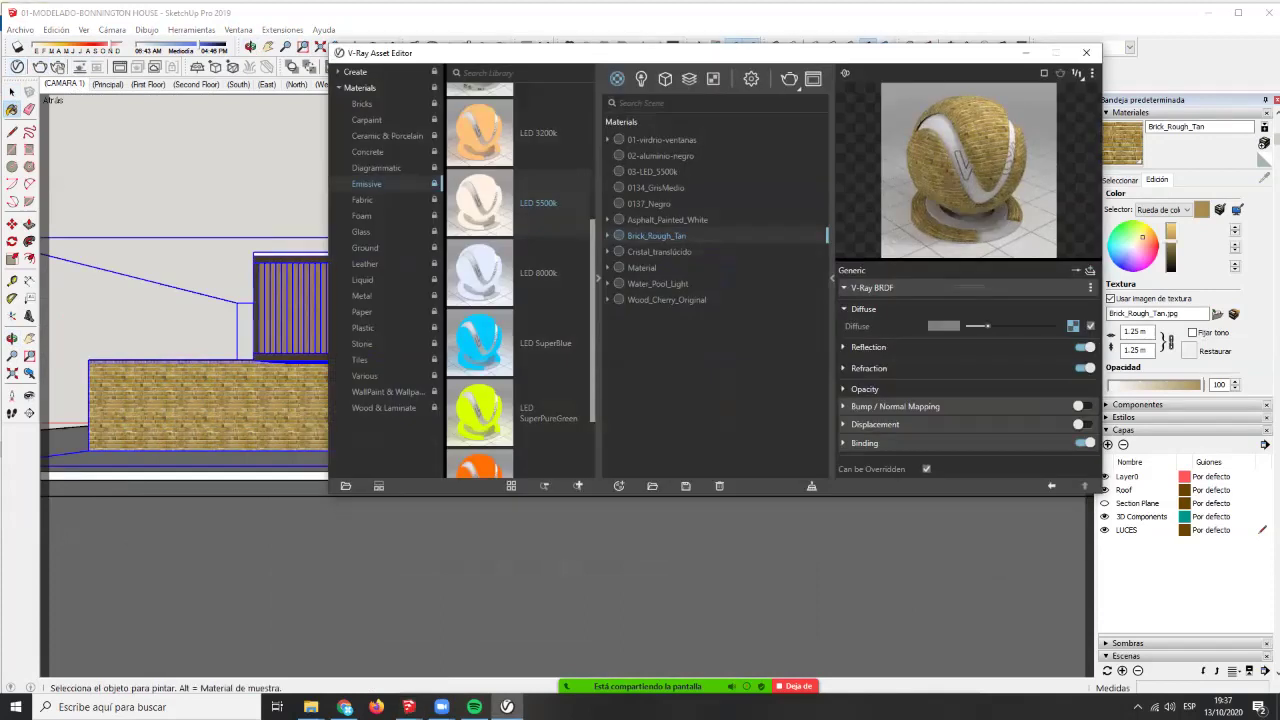
left_click(368, 152)
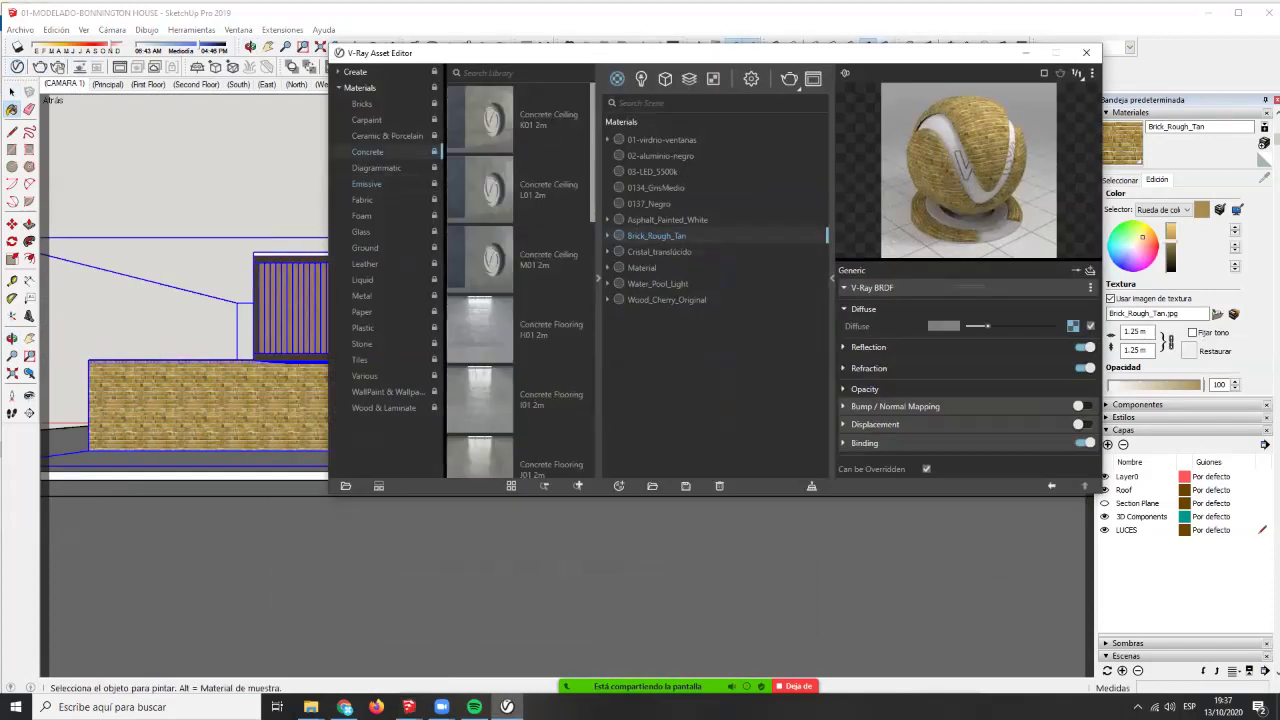
scroll(480, 280, "down", 10)
scroll(520, 300, "up", 10)
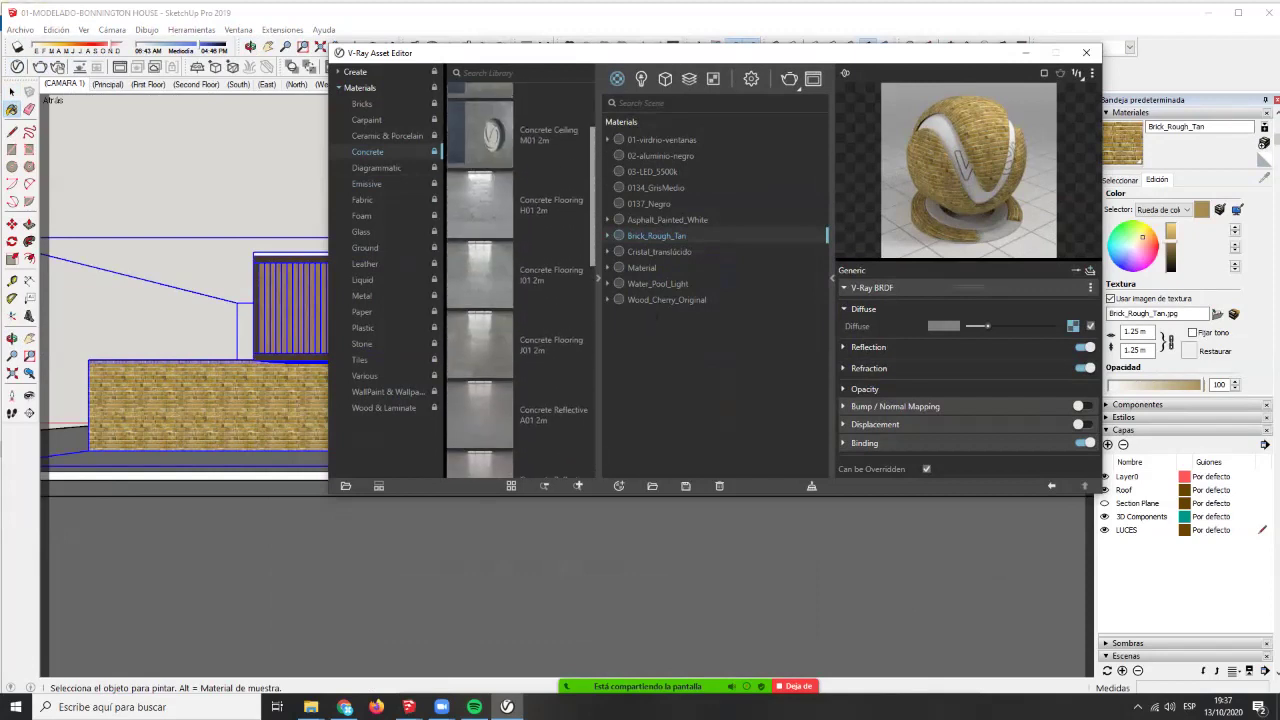
scroll(480, 280, "down", 10)
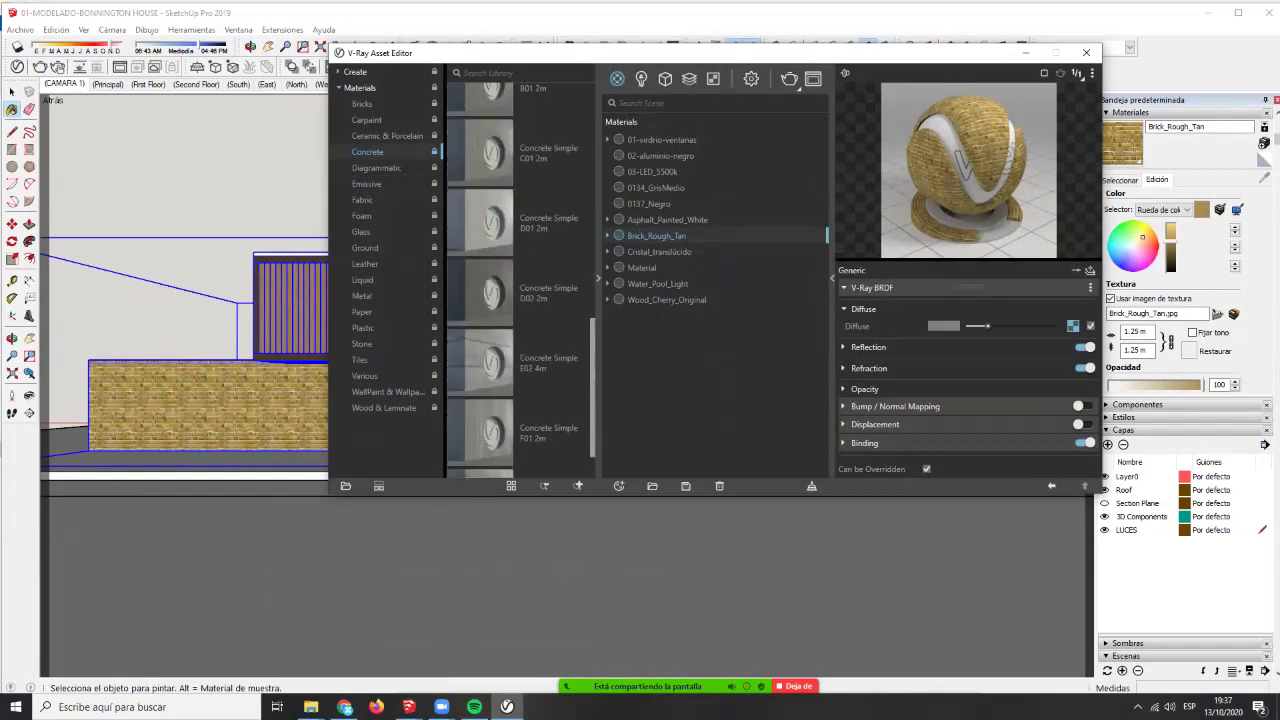
scroll(520, 280, "down", 1)
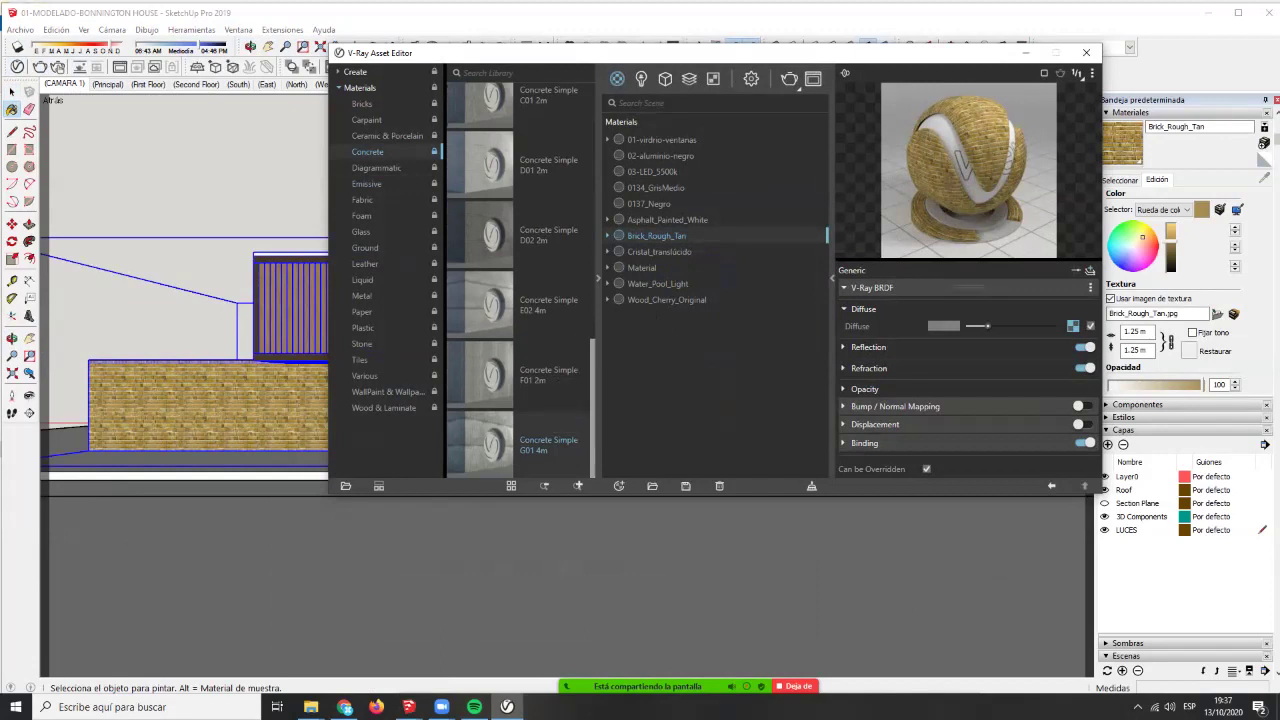
- Select all objects using Brick_Rough_Tan and apply the Concrete Simple G01 4m library material to them
right_click(661, 234)
left_click(690, 243)
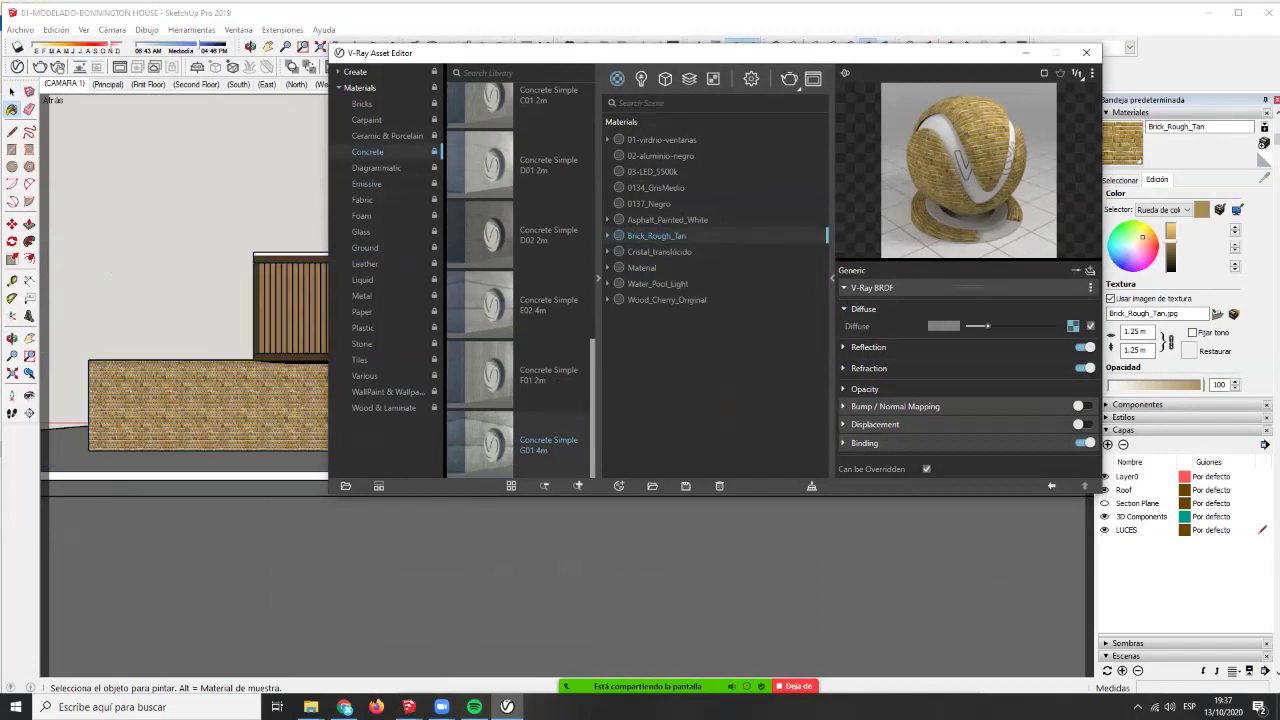
right_click(557, 380)
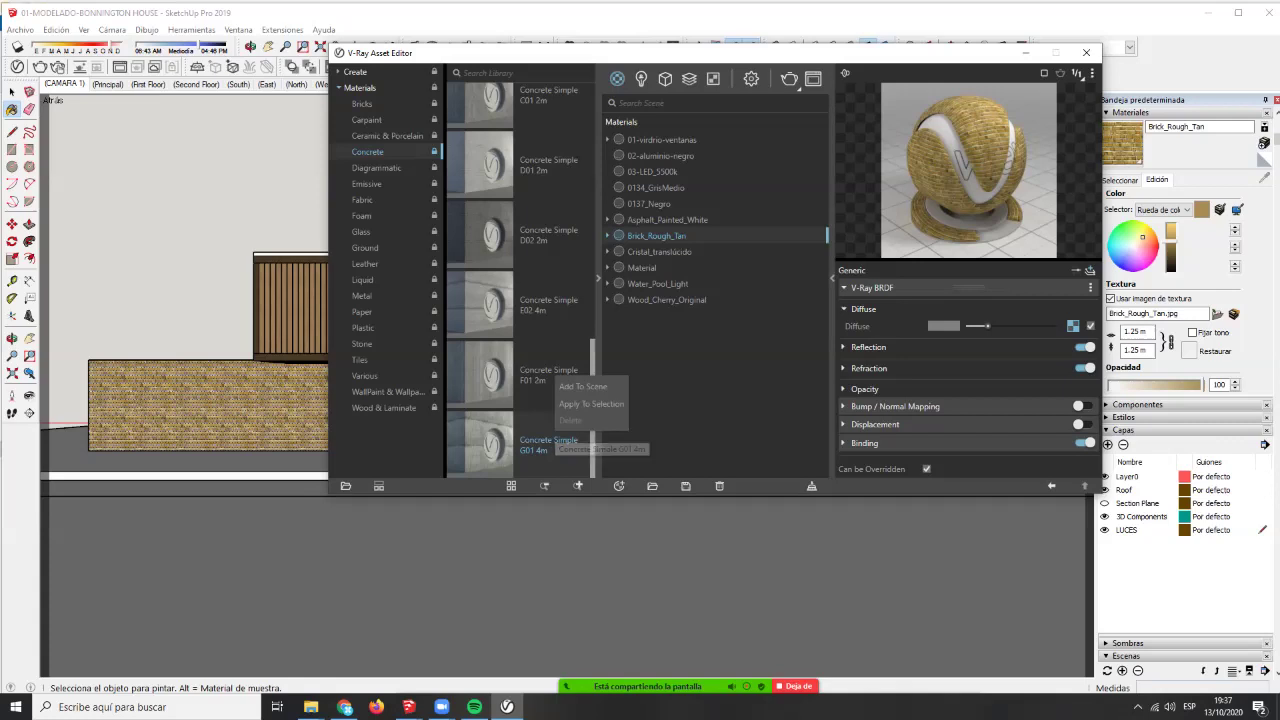
left_click(590, 404)
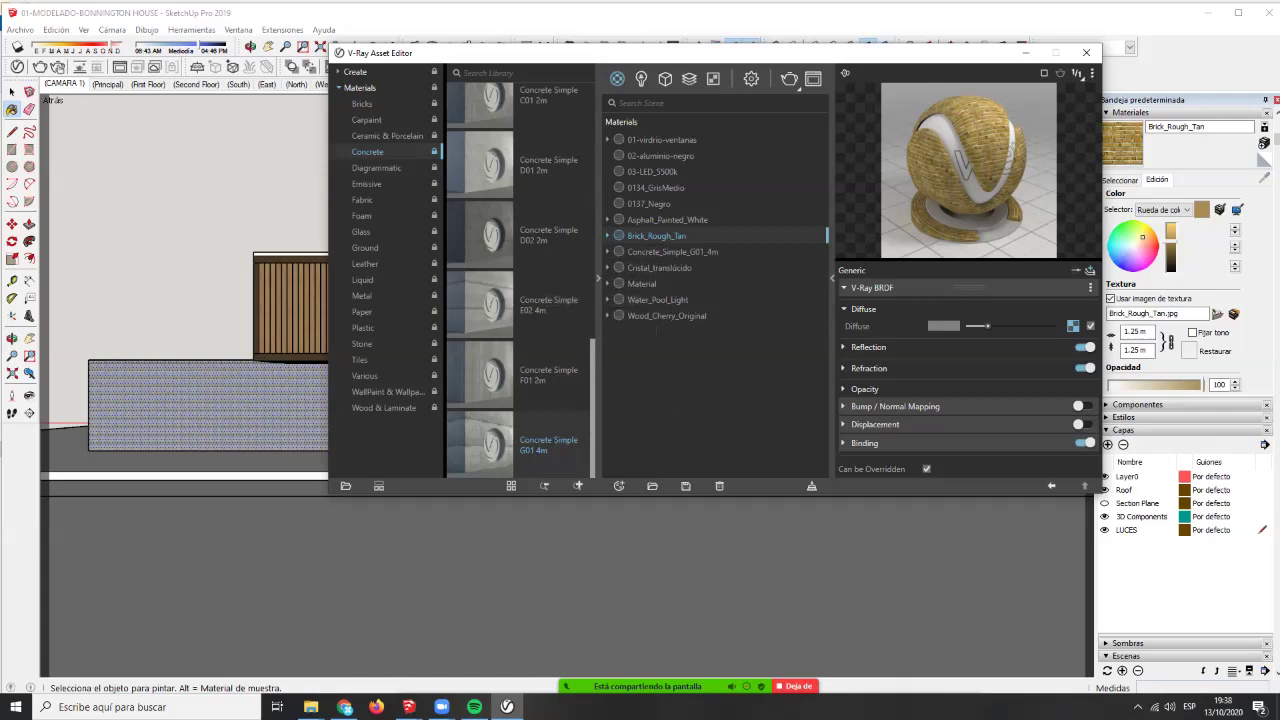
- Sample the concrete on the exterior wall and set its texture size to 4 m
left_click_drag(708, 52, 678, 33)
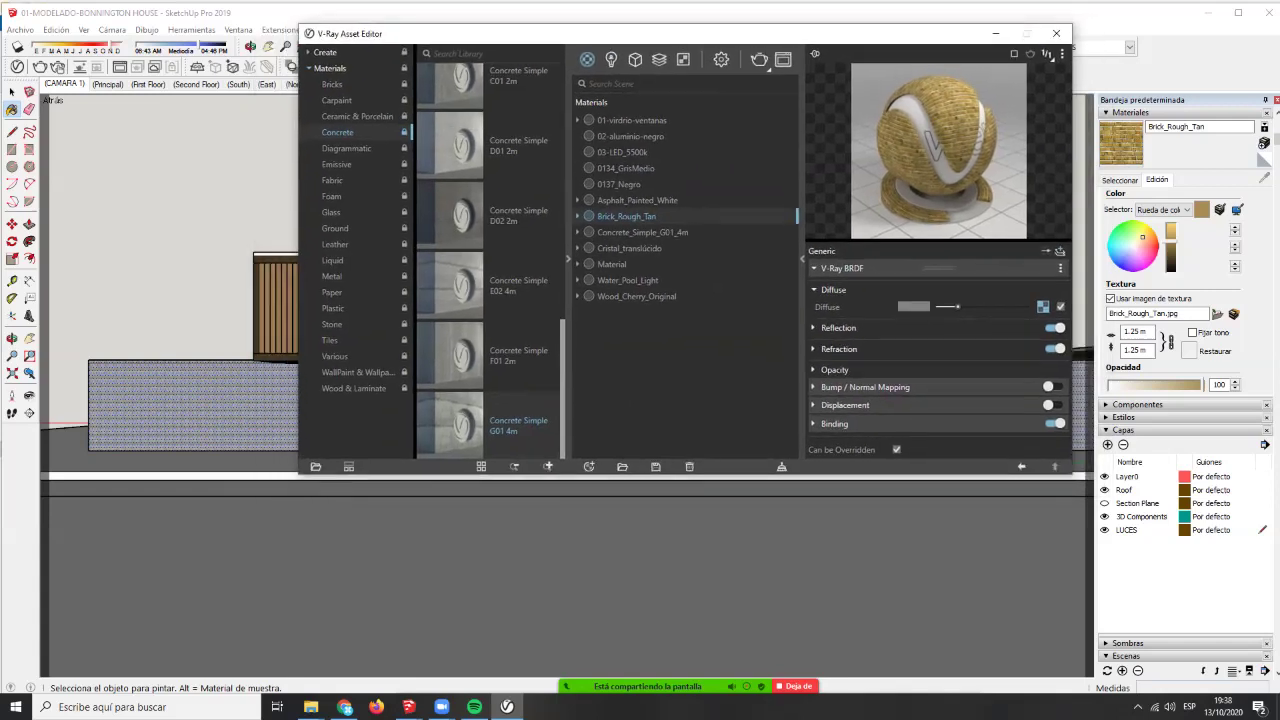
left_click(12, 109)
left_click(180, 405, "alt")
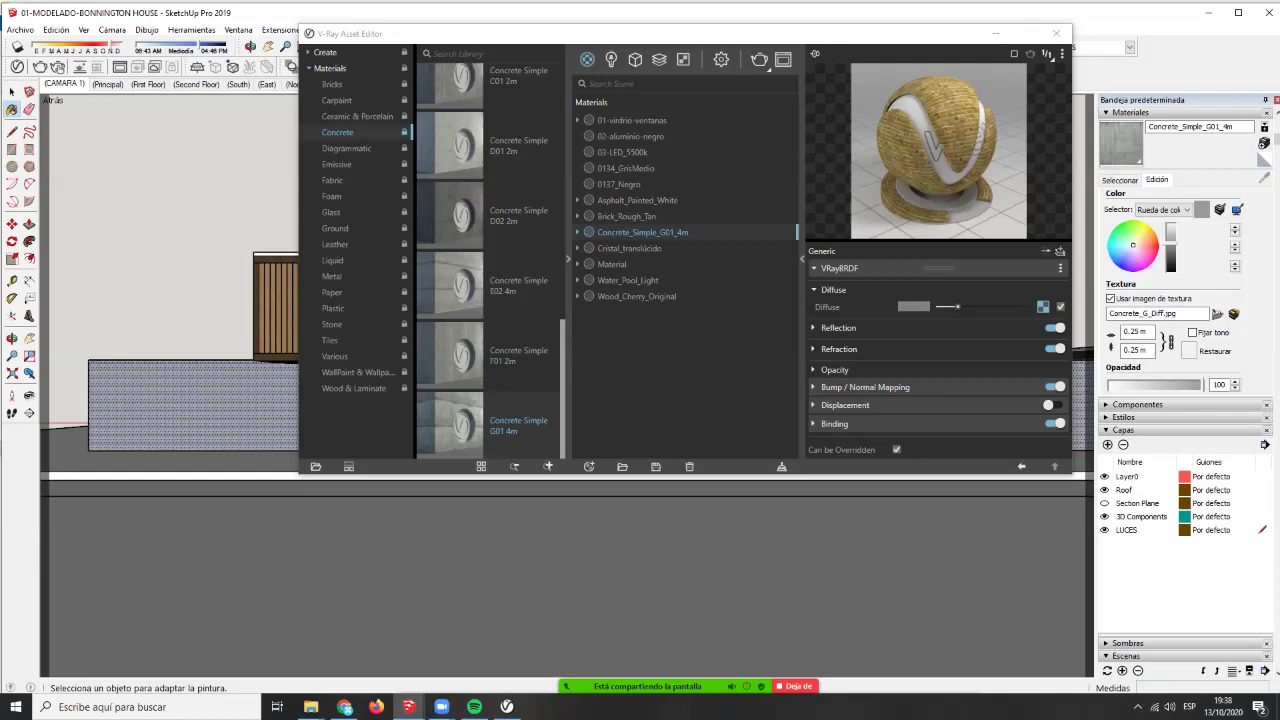
left_click(1120, 180)
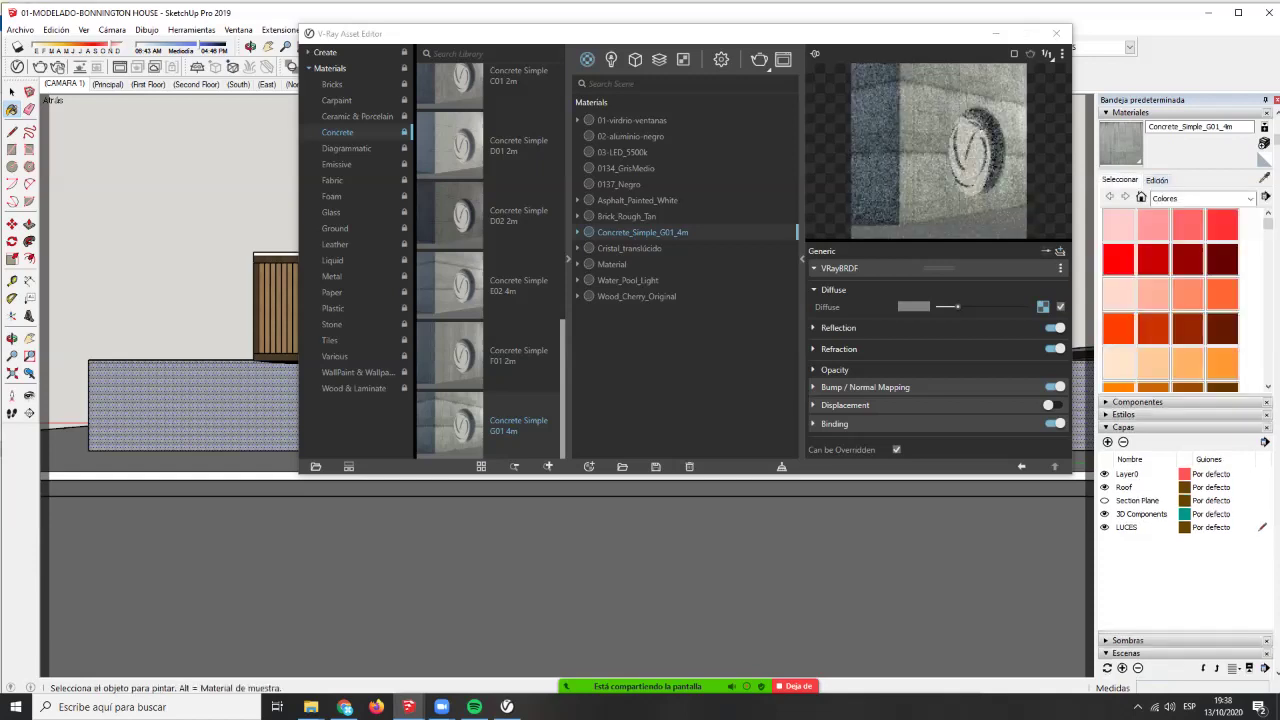
left_click(1157, 180)
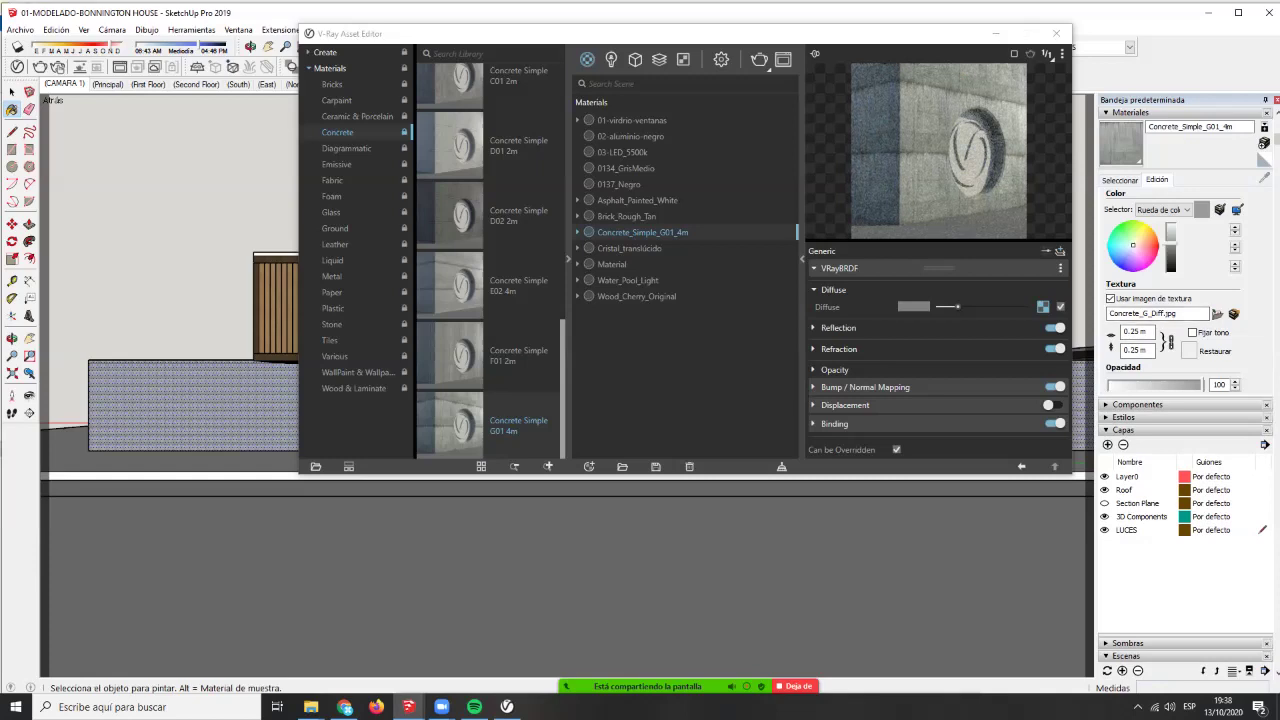
left_click_drag(1149, 331, 1135, 331)
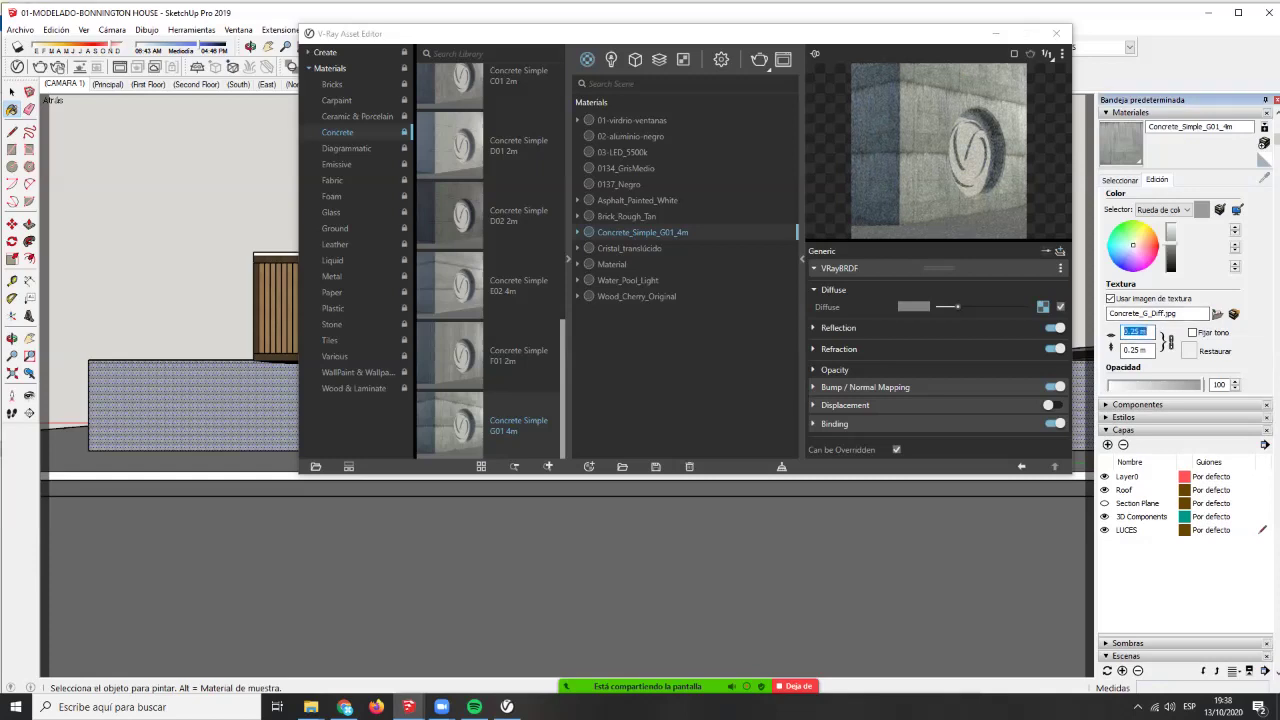
type("4")
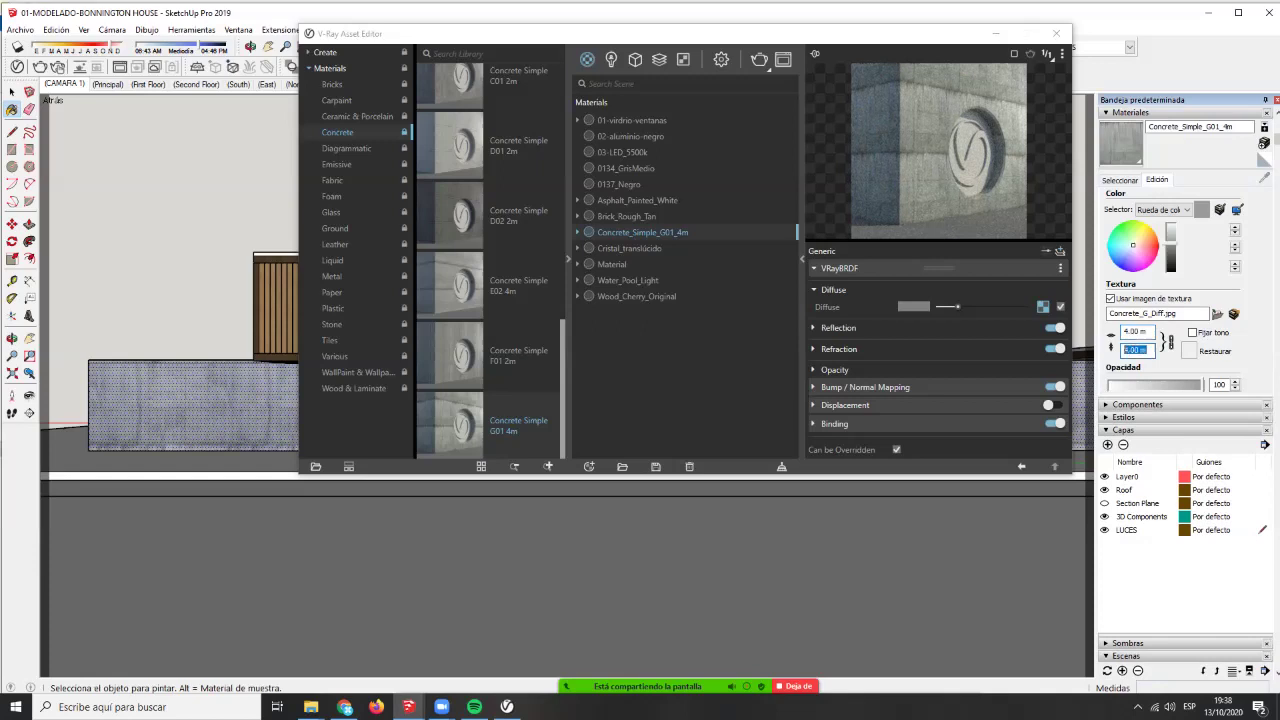
- Try texture sizes of 4.2, 4.4, 5 and 4.25 m for the wall concrete, ending back at 4 m
type(".2")
left_click_drag(1150, 351, 1122, 351)
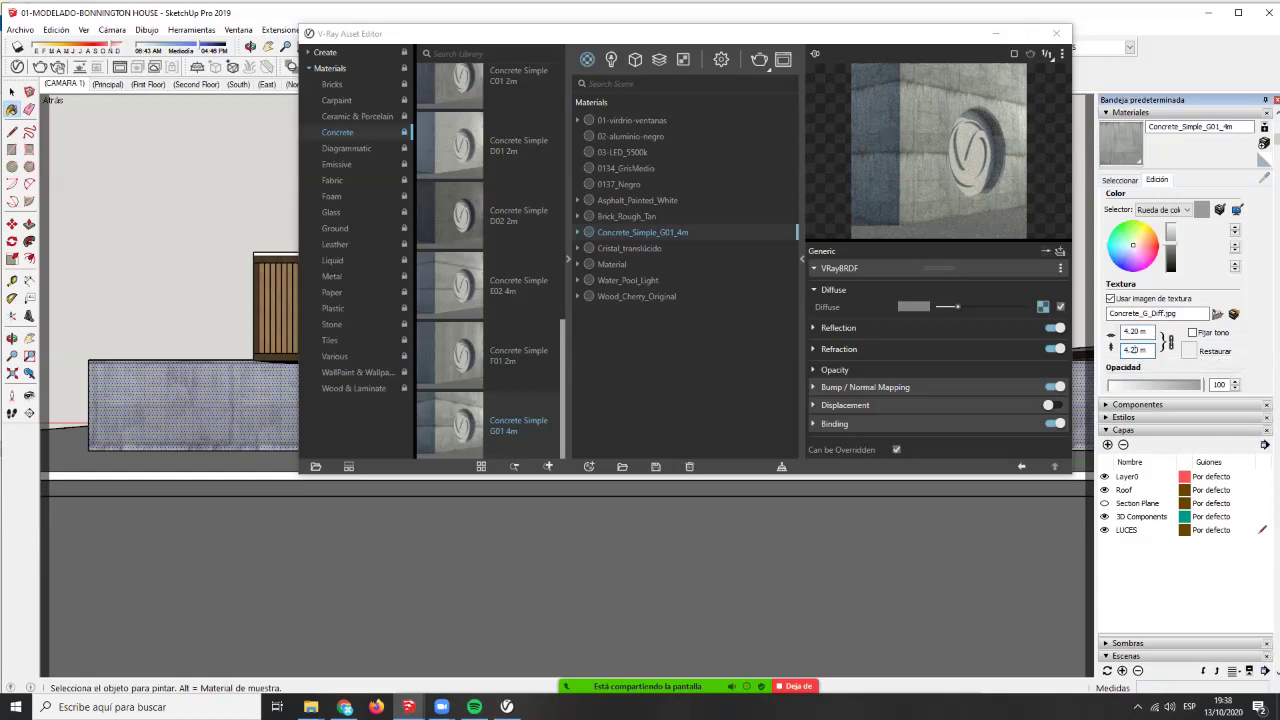
key("Return")
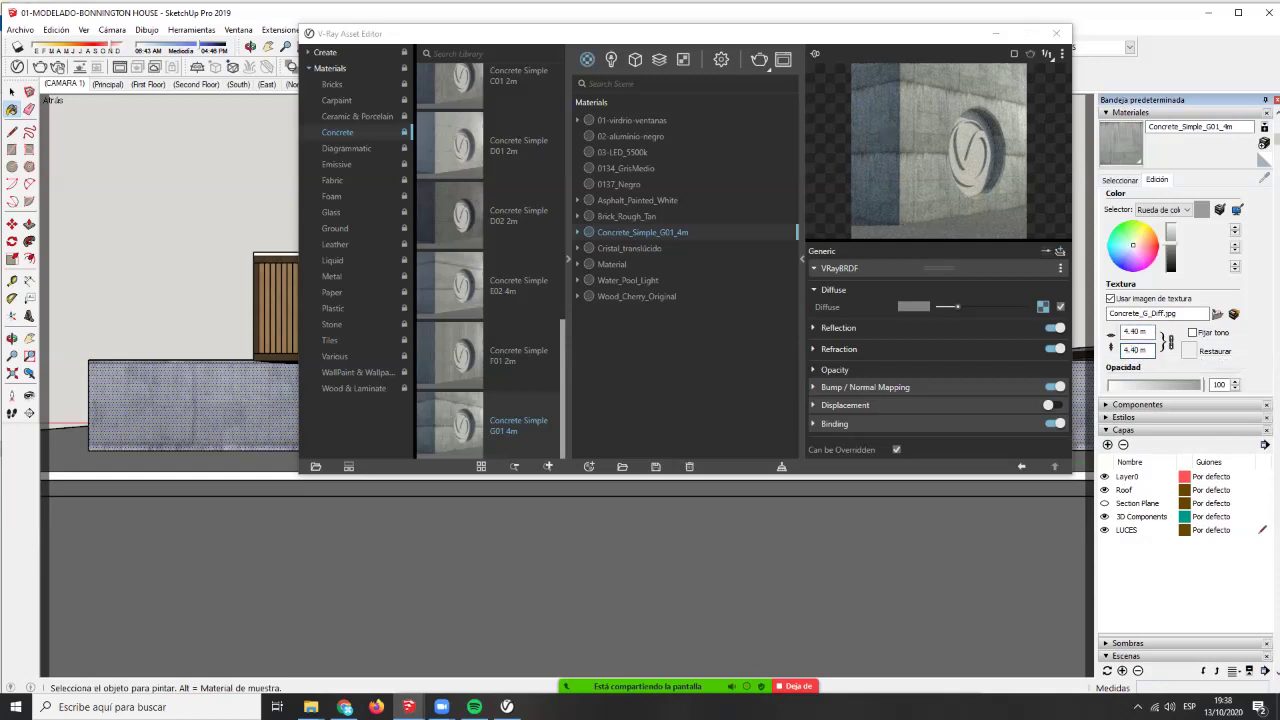
key("BackSpace")
key("BackSpace")
key("BackSpace")
key("BackSpace")
key("BackSpace")
key("BackSpace")
type("5")
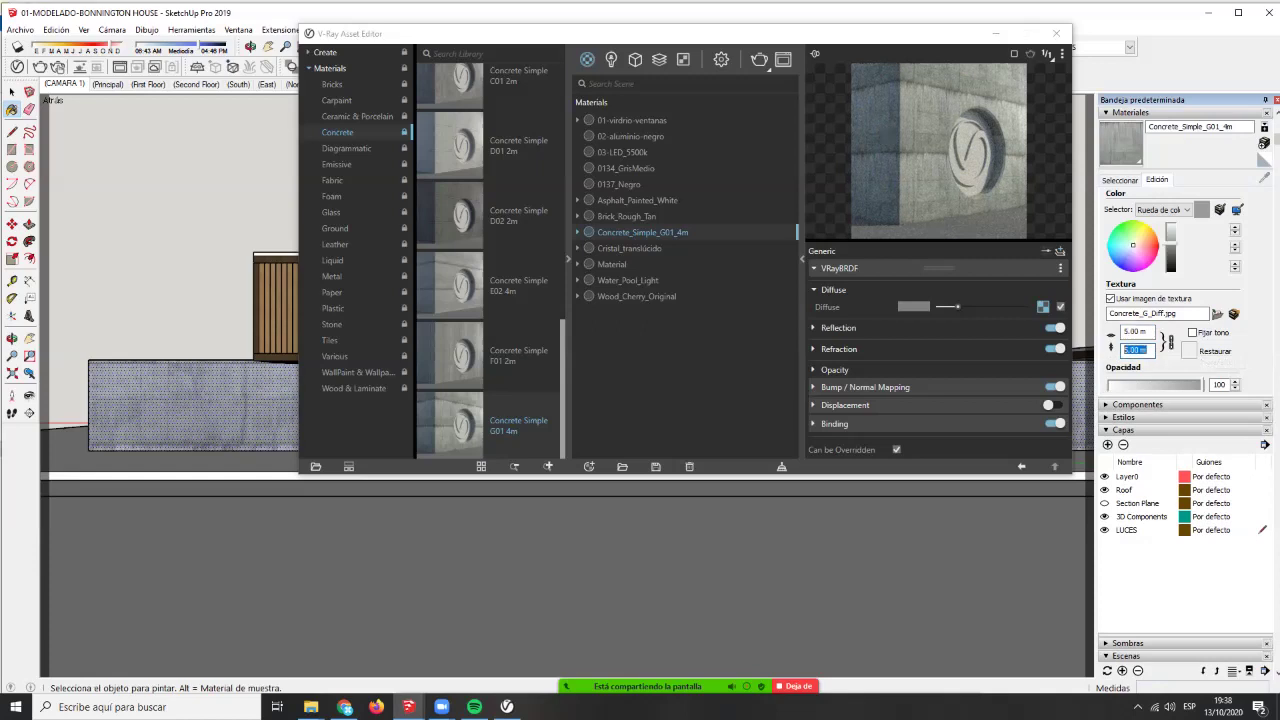
type("4.25")
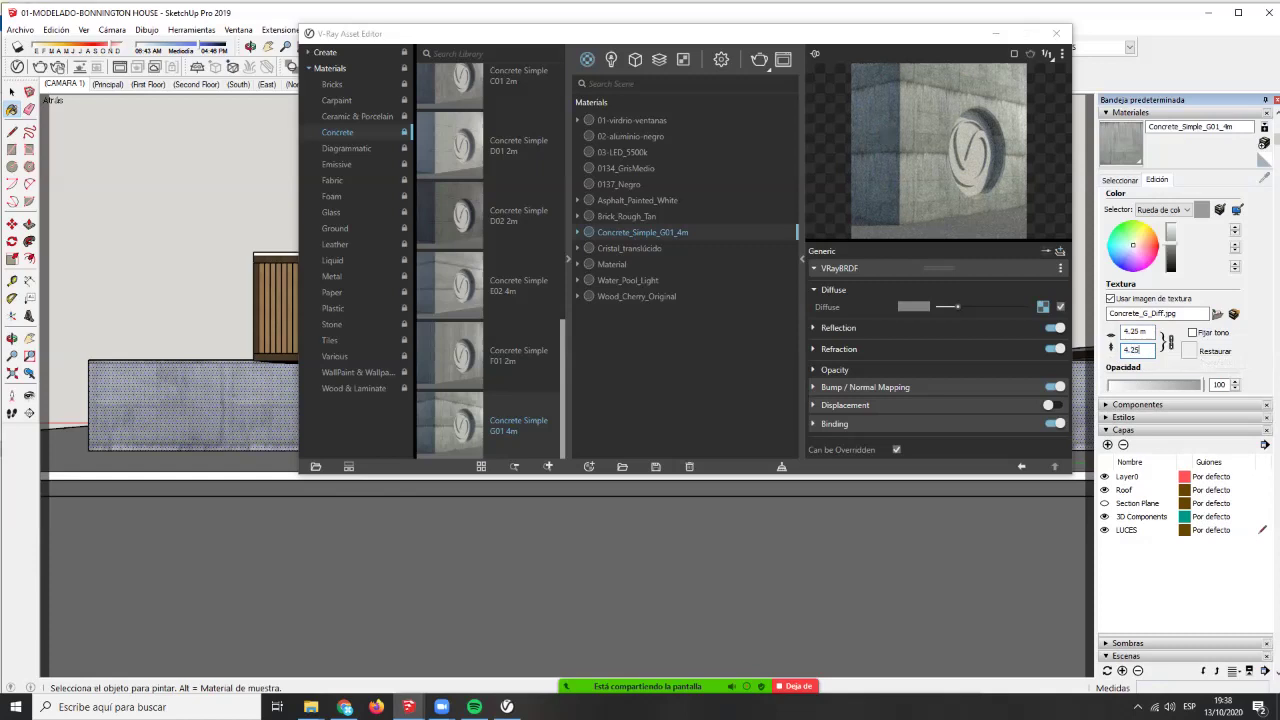
key("BackSpace")
key("BackSpace")
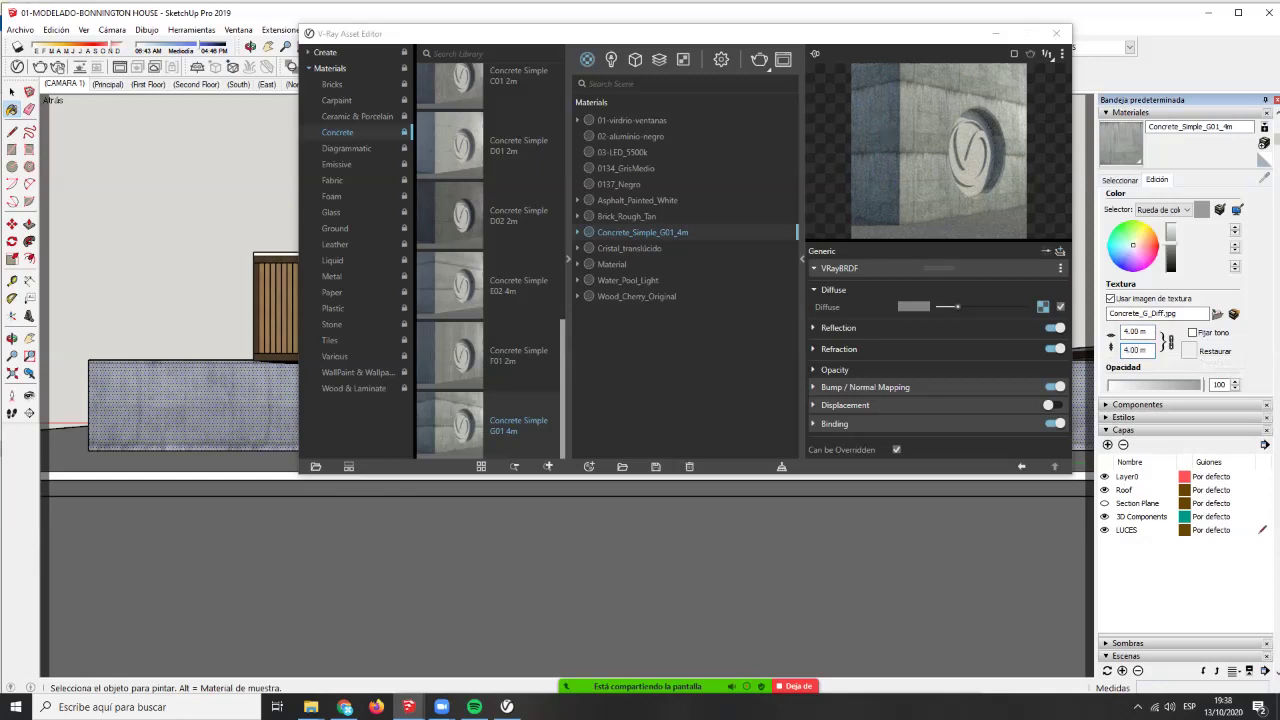
- Rename the concrete material to 04-Concrete_Simple_G01_4m and minimize the V-Ray Asset Editor
mouse_move(837, 39)
left_mouse_down()
mouse_move(1182, 240)
mouse_move(899, 490)
mouse_move(865, 499)
mouse_move(816, 206)
mouse_move(839, 151)
left_mouse_up()
key("space")
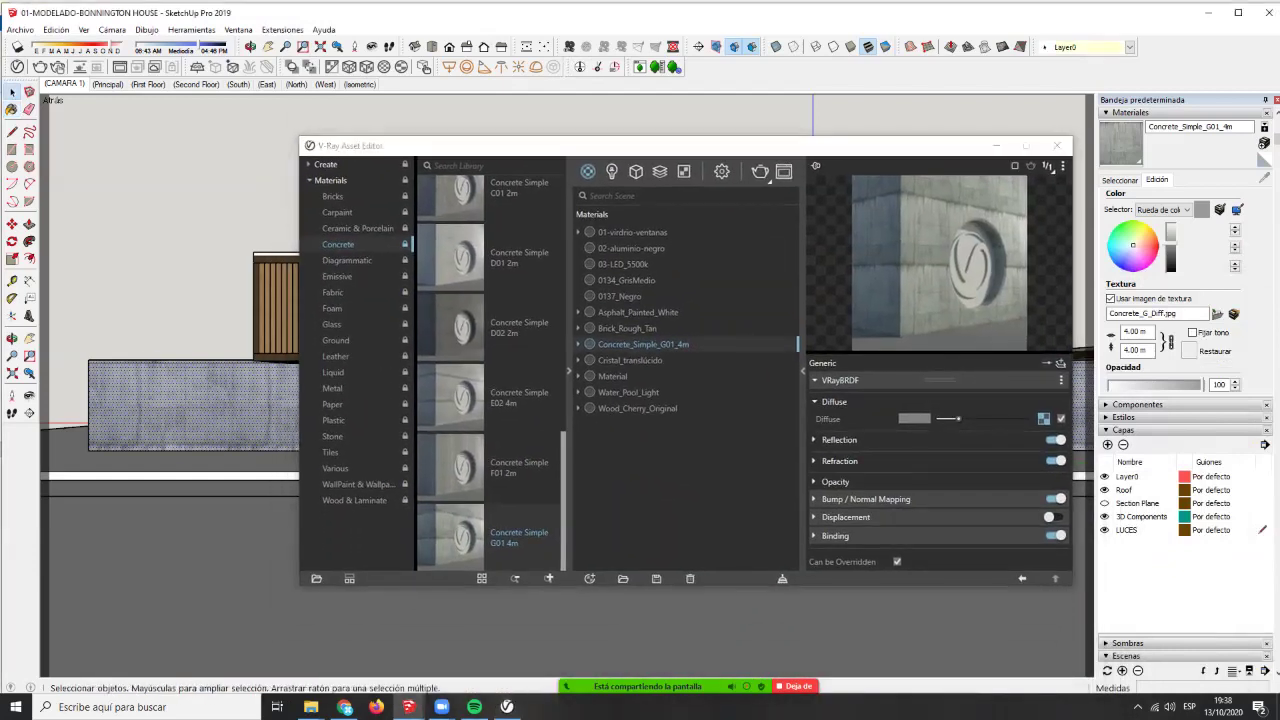
right_click(615, 344)
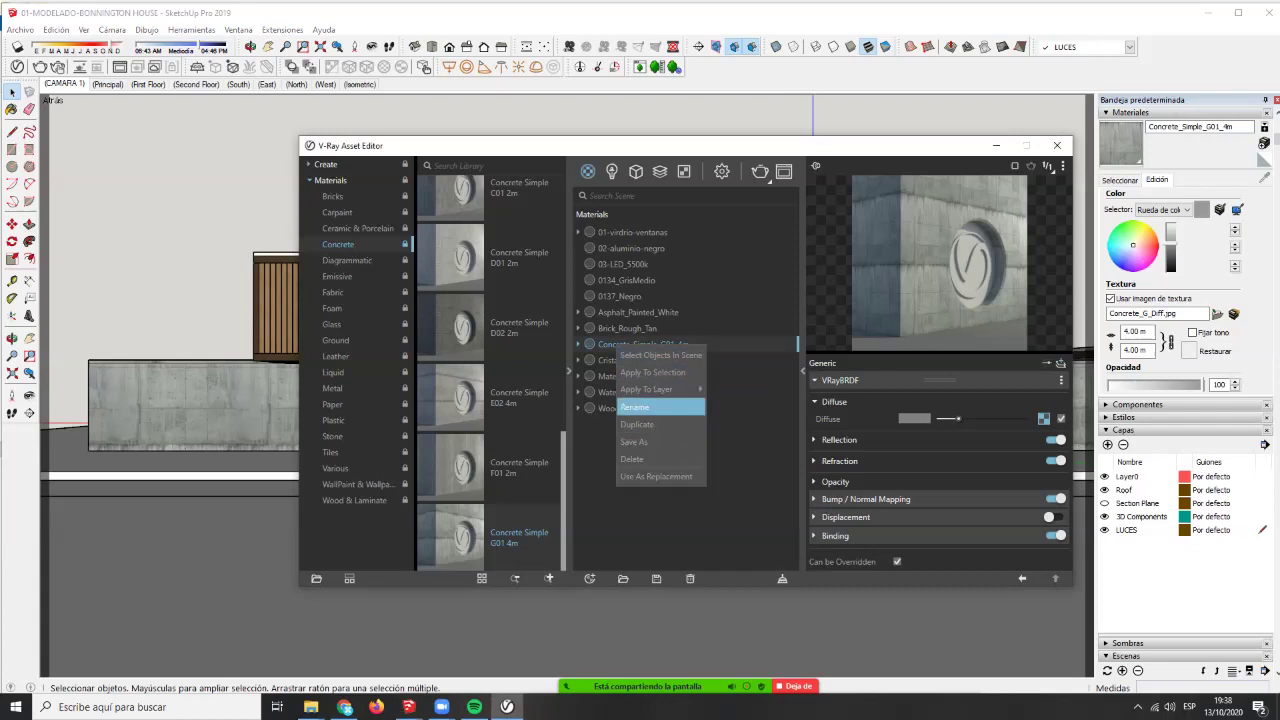
left_click(645, 407)
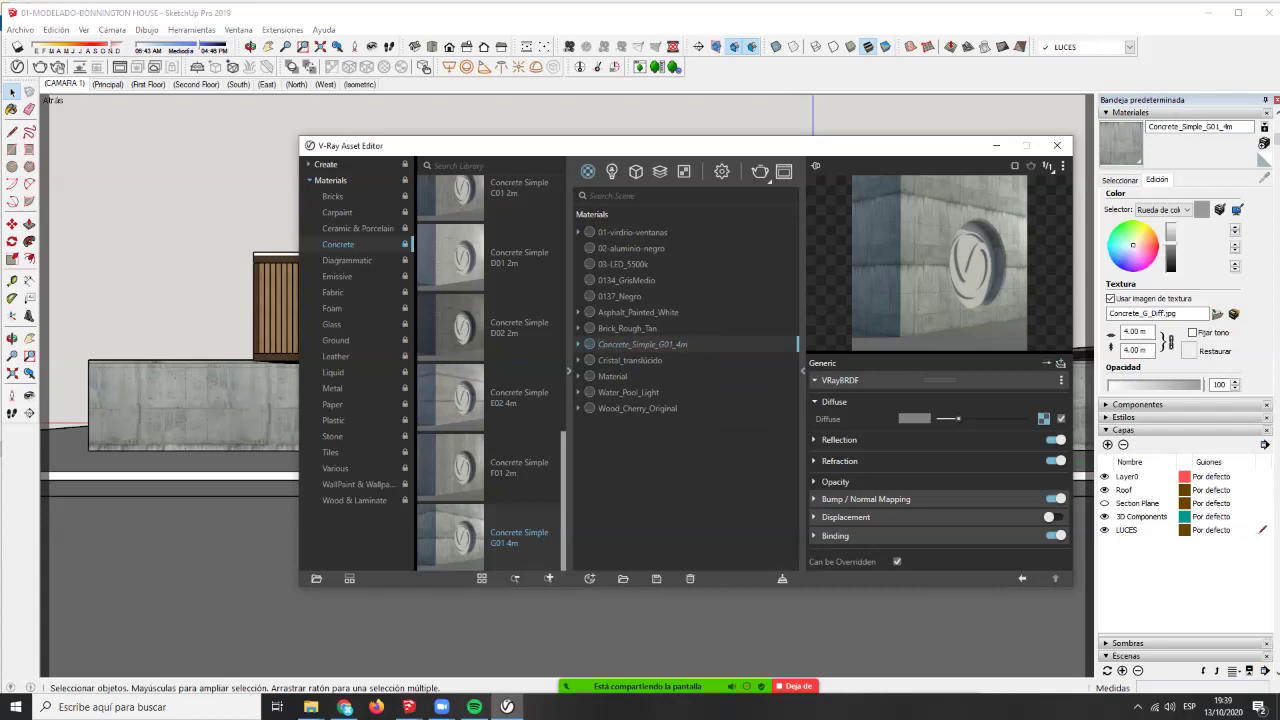
type("04-")
key("Return")
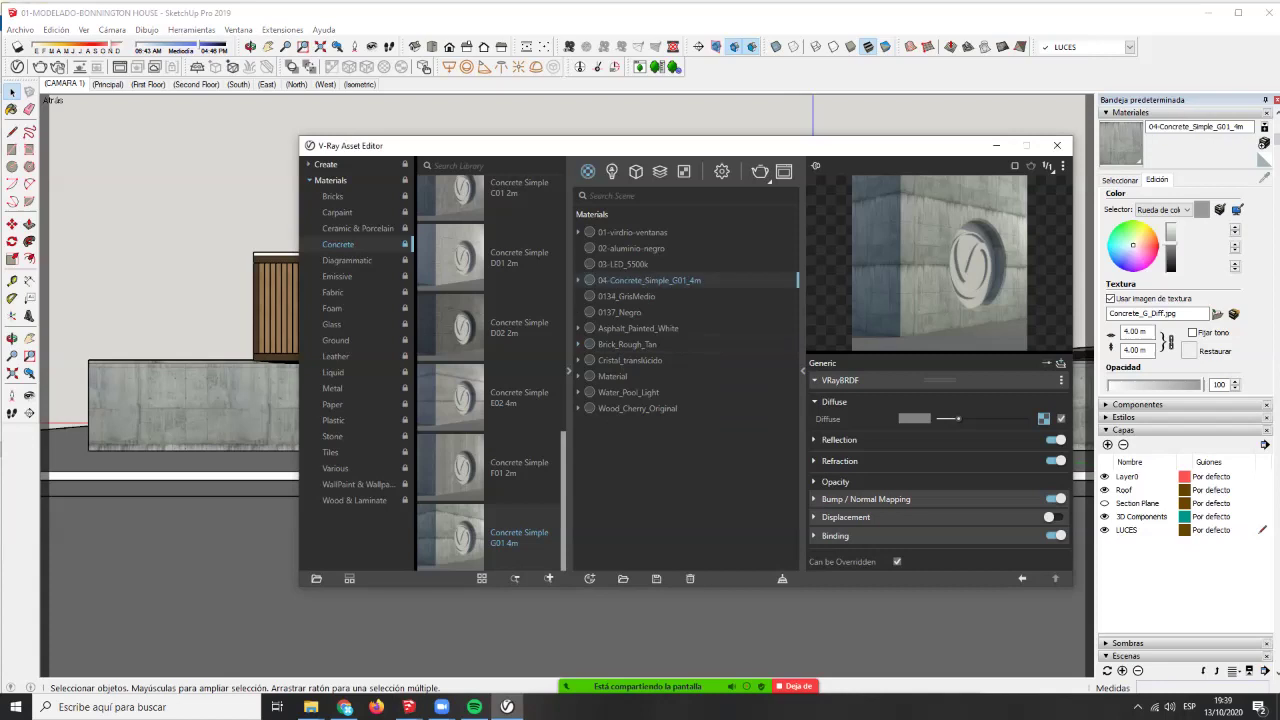
left_click(997, 146)
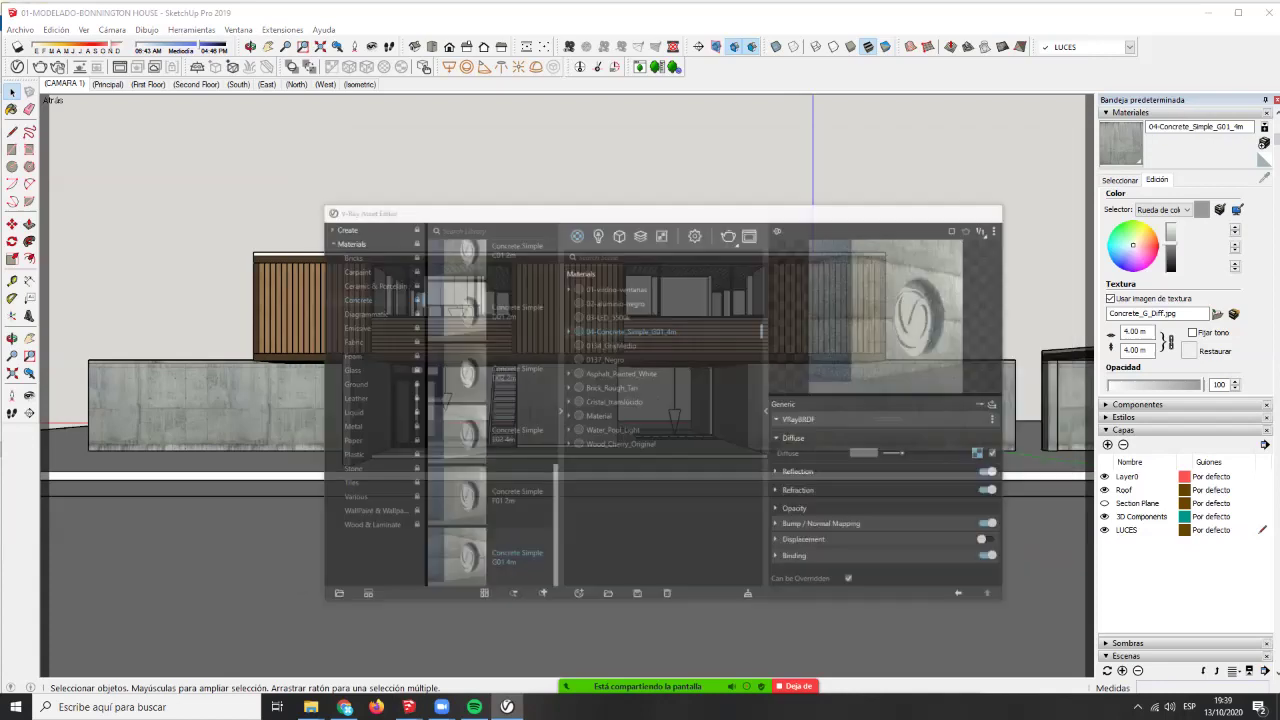
- Render the front view in V-Ray to check the concrete walls, then minimize the frame buffer and Asset Editor
left_click(568, 47)
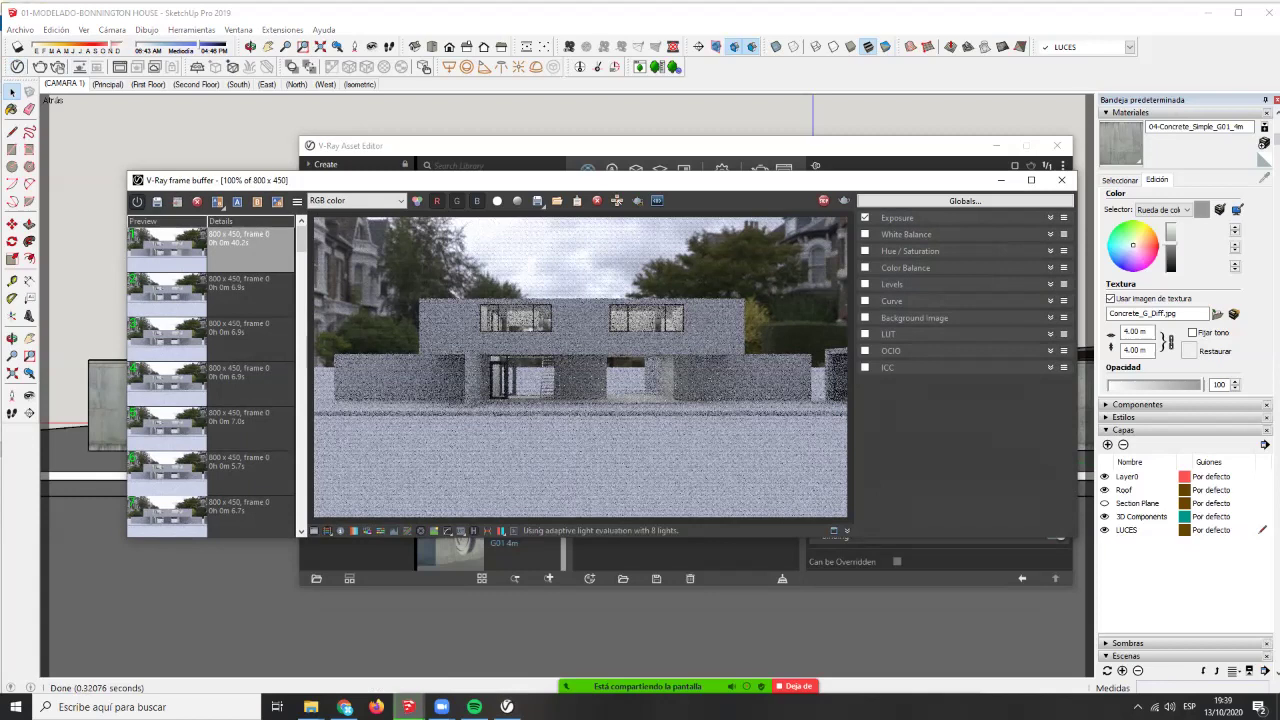
left_click(40, 66)
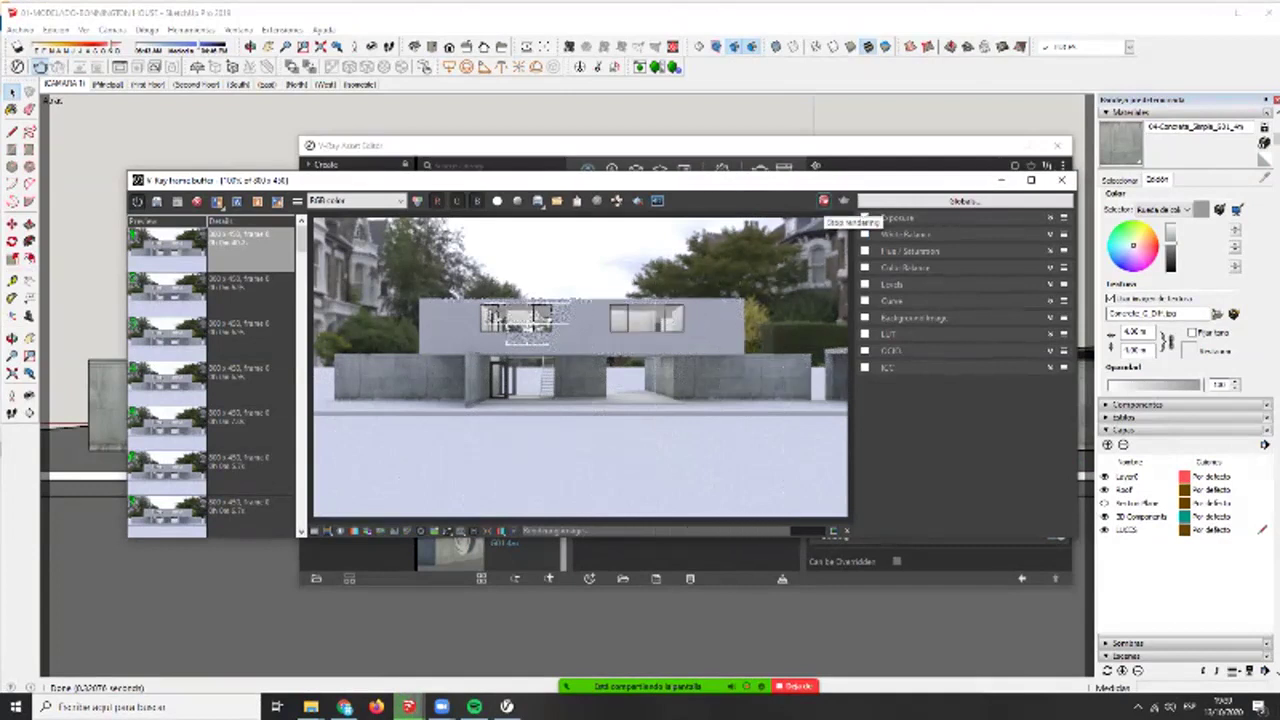
left_click(1000, 180)
left_click(998, 146)
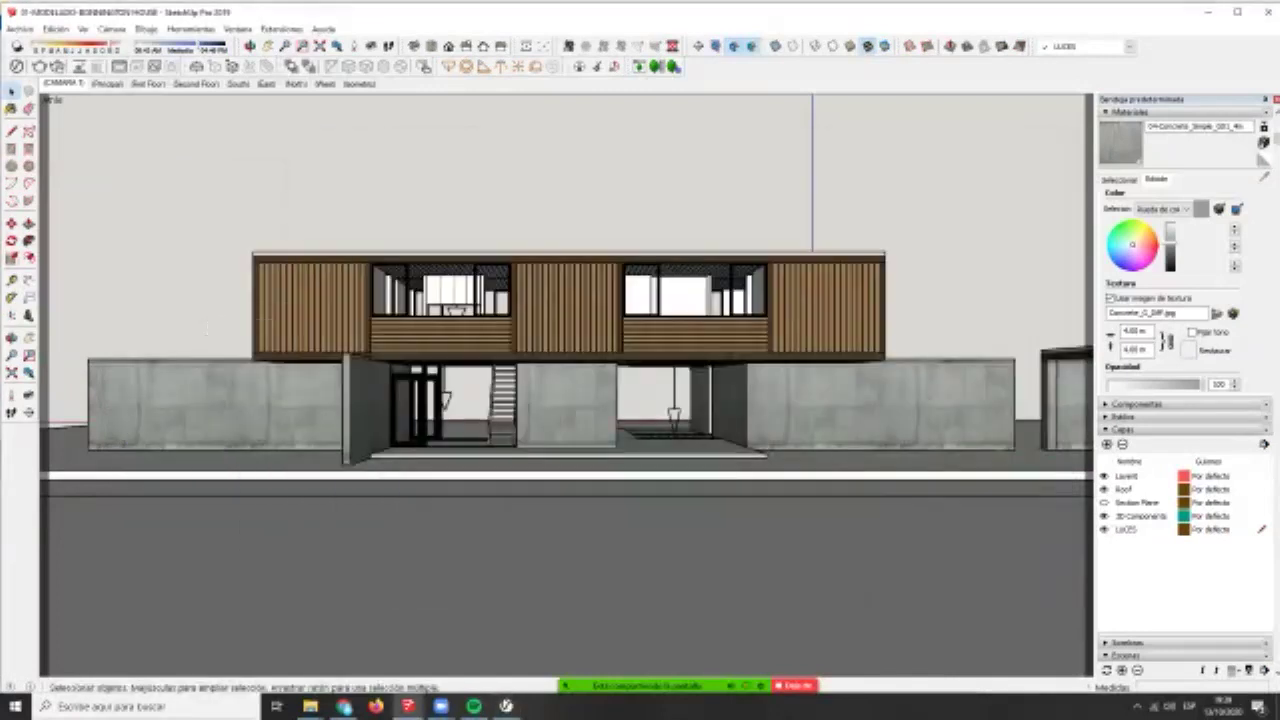
- Reposition the concrete texture on the long front wall beside the open passage so its dark streaks start at the wall's upper edge
mouse_move(945, 378)
middle_mouse_down()
mouse_move(811, 405)
mouse_move(720, 405)
middle_mouse_up()
scroll(811, 405, "up", 5)
middle_click_drag(695, 473, 739, 440)
scroll(739, 440, "up", 3)
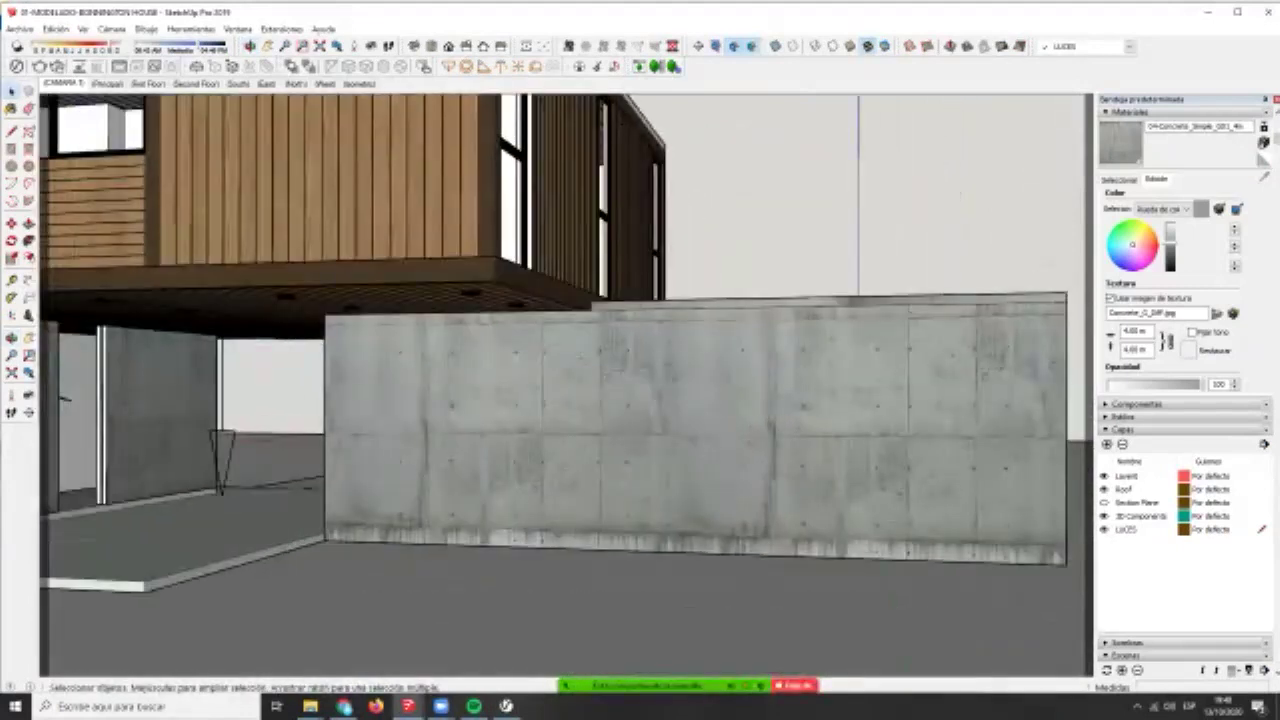
left_click(650, 377)
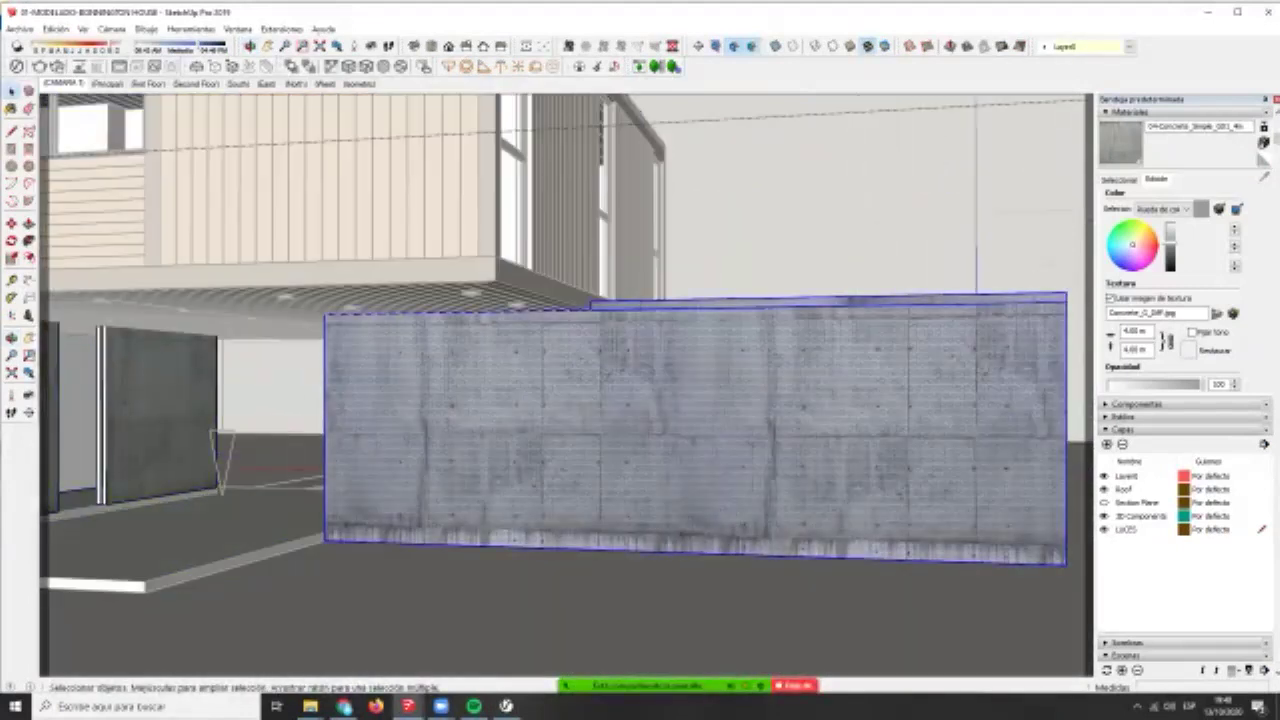
right_click(650, 377)
mouse_move(685, 550)
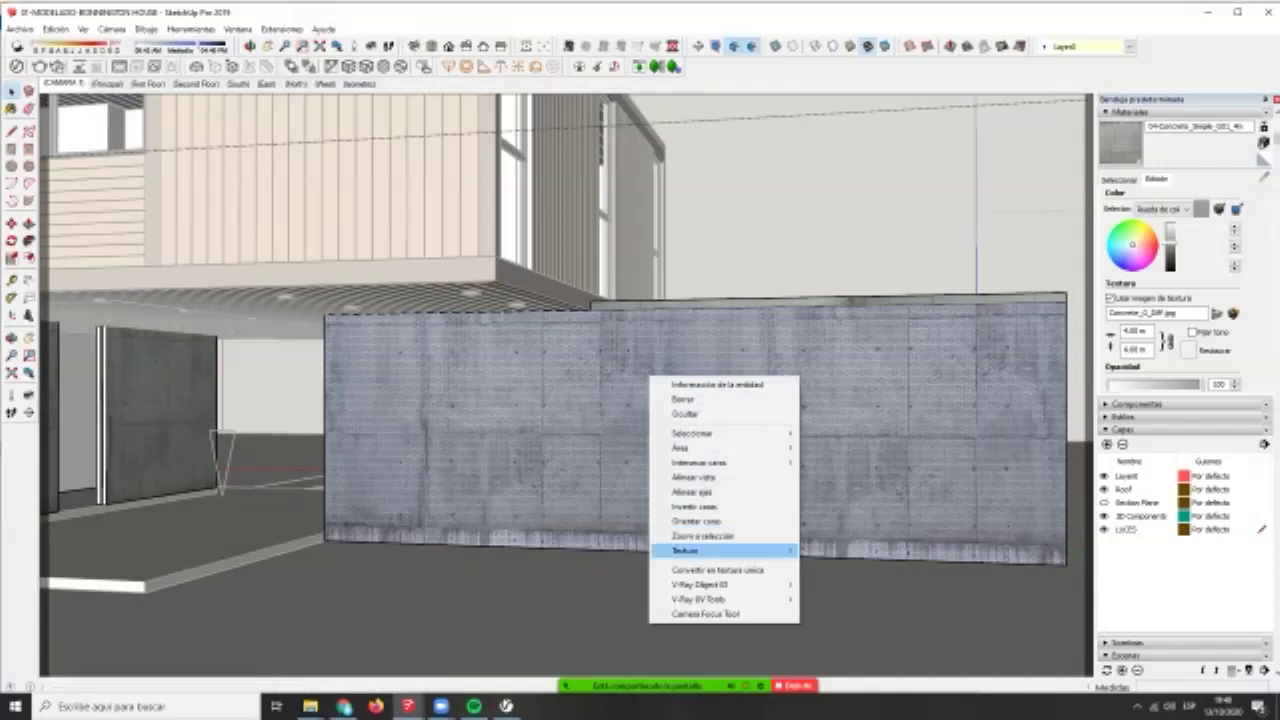
left_click(830, 550)
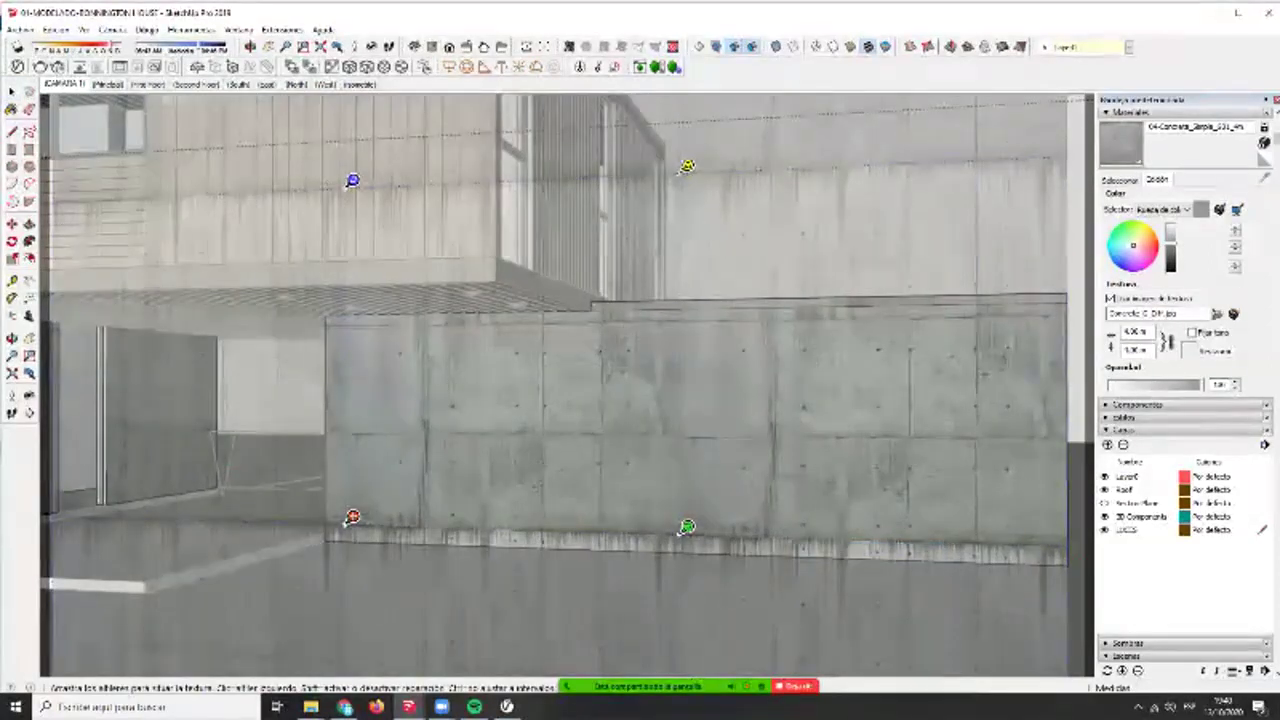
left_click_drag(686, 528, 664, 663)
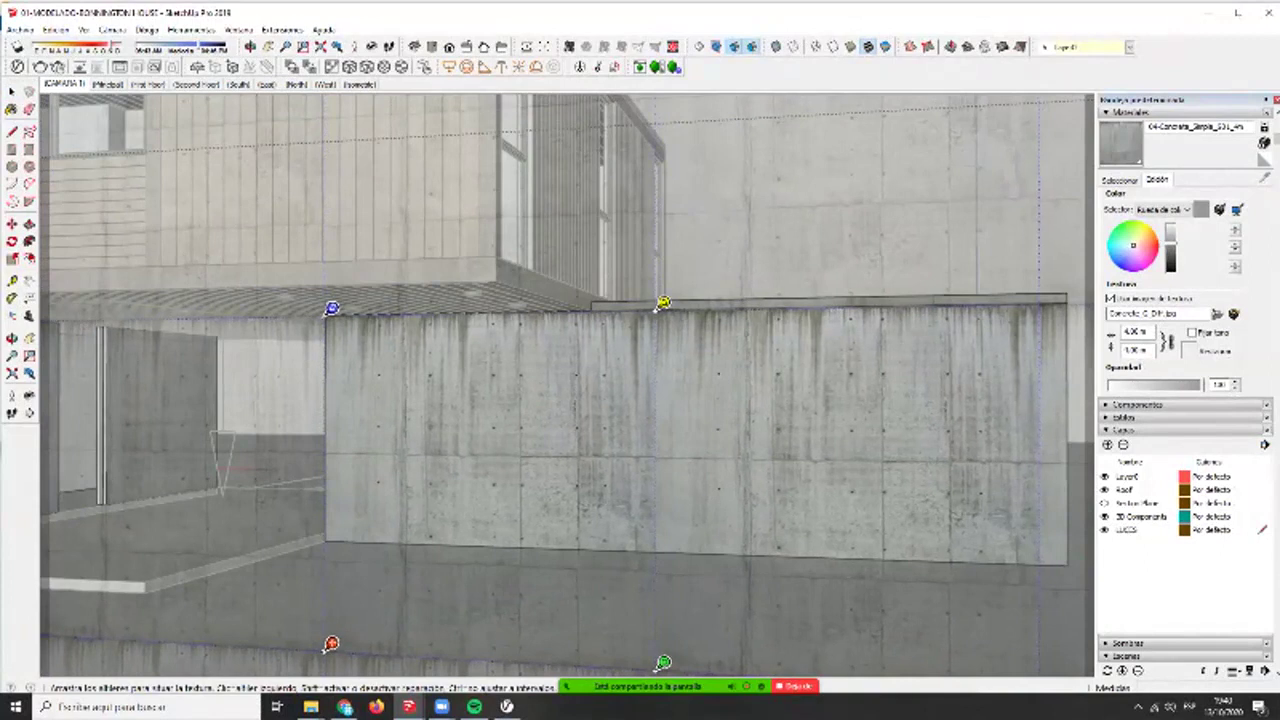
key("Return")
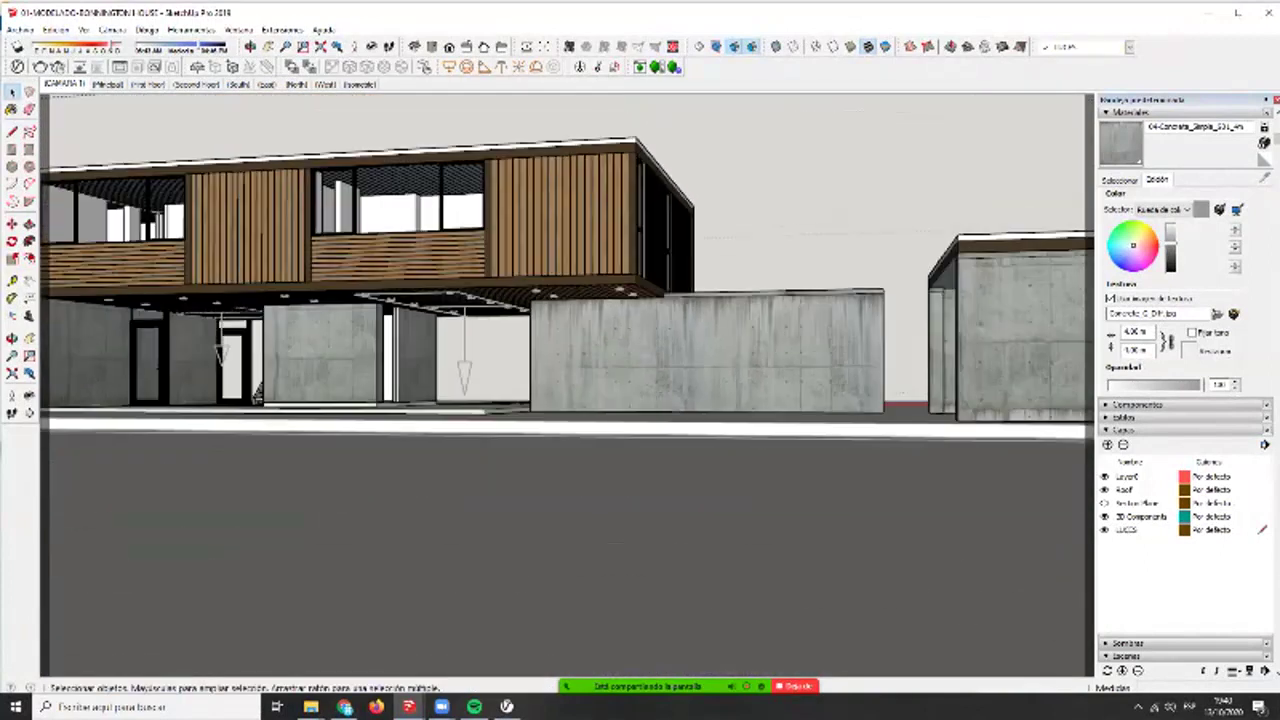
- Reposition the concrete texture on the passage side of that wall so its streaks start at the upper edge, matching the front face
mouse_move(545, 280)
middle_mouse_down()
mouse_move(607, 300)
mouse_move(592, 340)
middle_mouse_up()
scroll(607, 300, "up", 3)
double_click(195, 380)
left_click(195, 380)
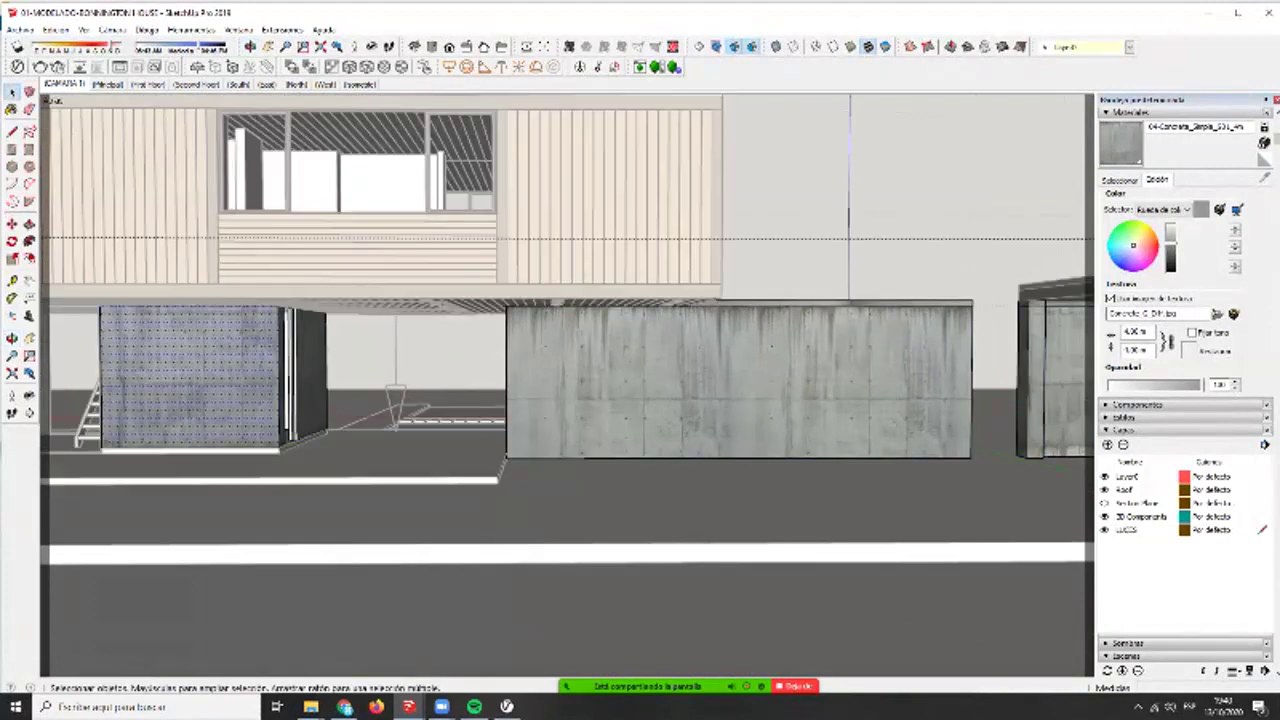
middle_click_drag(195, 380, 290, 388)
scroll(492, 366, "up", 5)
middle_click_drag(560, 366, 590, 366)
scroll(690, 366, "down", 3)
middle_click_drag(880, 370, 590, 385, "shift")
scroll(590, 385, "down", 2)
middle_click_drag(400, 380, 605, 385, "shift")
left_click(490, 335)
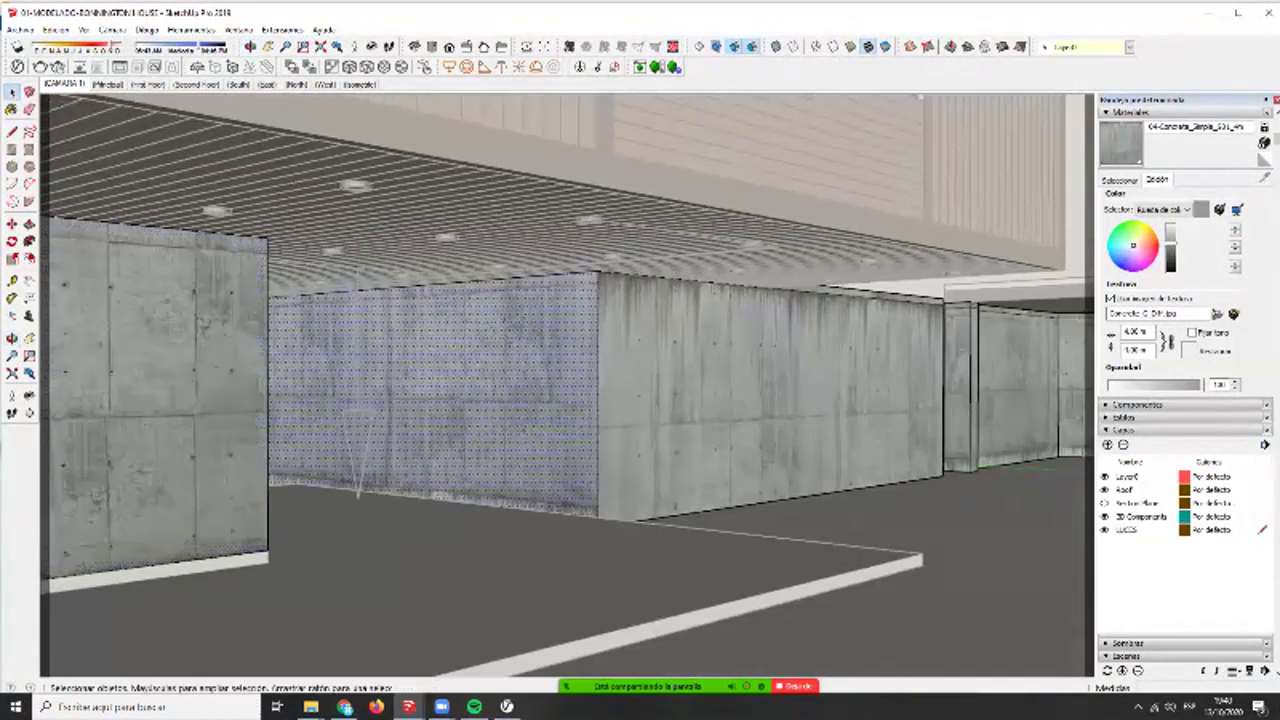
middle_click_drag(495, 325, 463, 338)
right_click(463, 338)
mouse_move(500, 512)
left_click(648, 511)
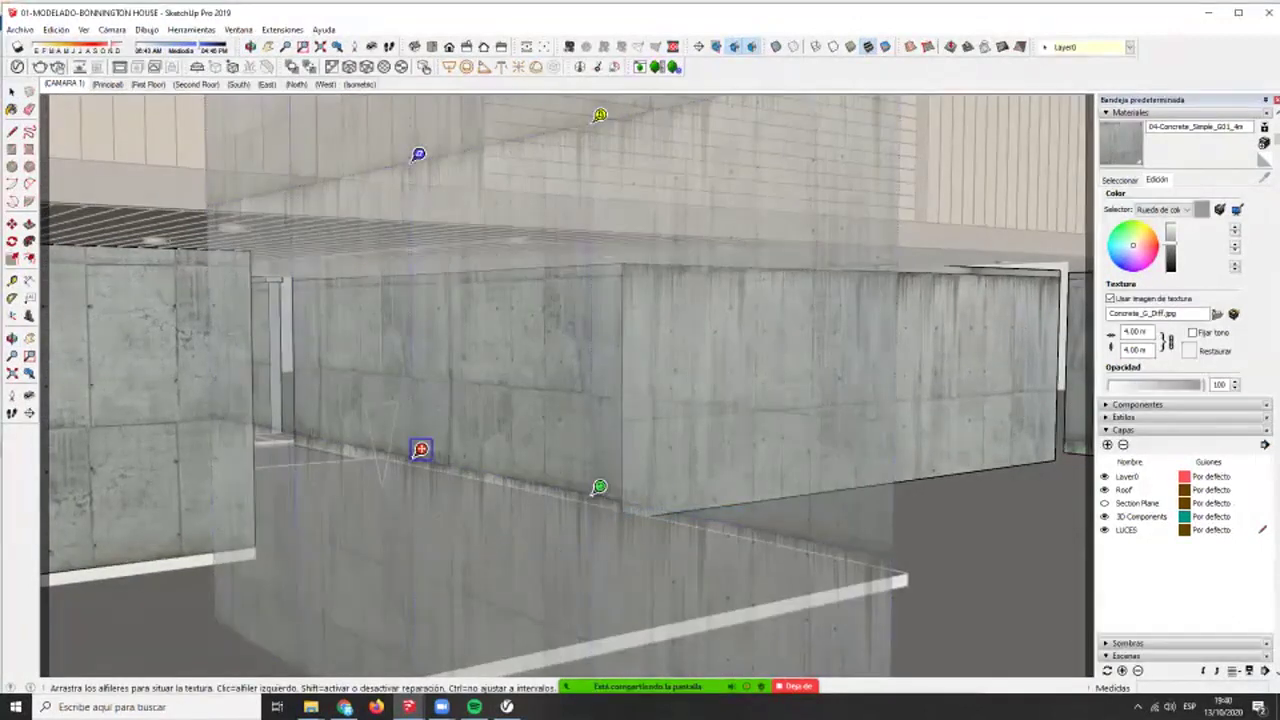
left_click_drag(420, 450, 425, 559)
key("Return")
key("Escape")
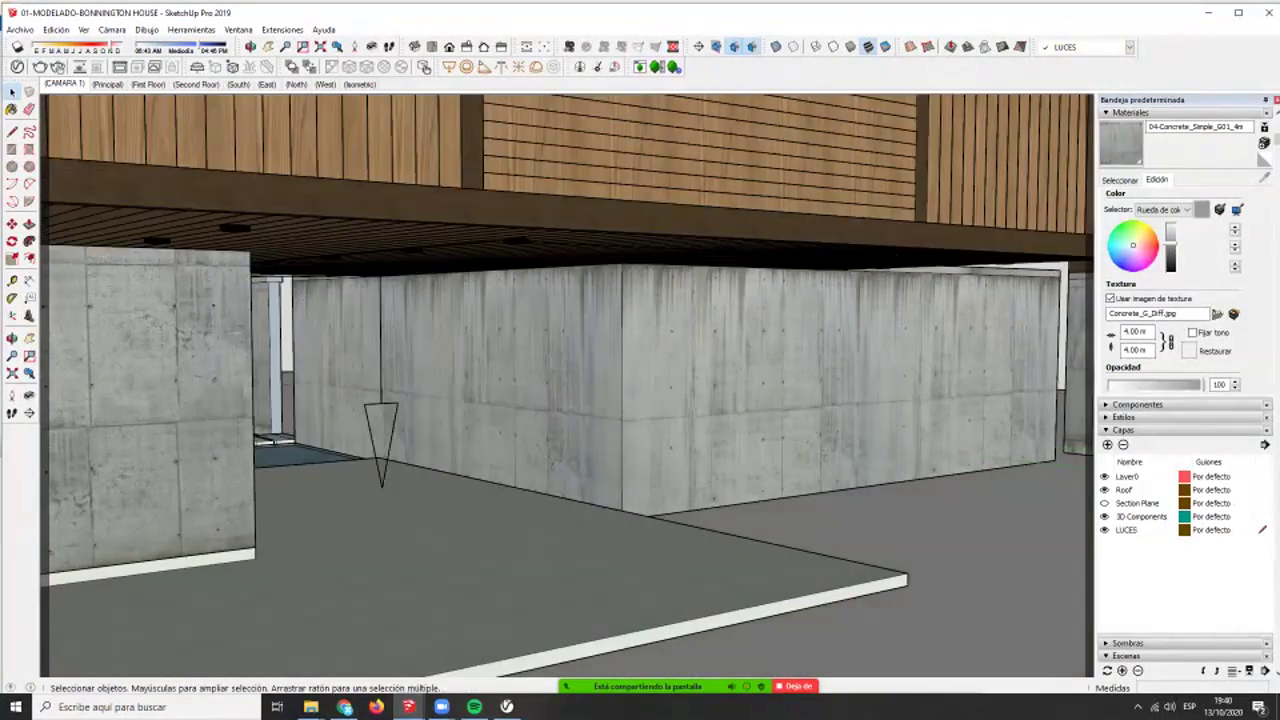
- Shift the concrete texture on the separate garage volume's front wall down so its streaks begin just beneath the roof
scroll(515, 428, "down", 3)
middle_click_drag(590, 428, 528, 424)
scroll(555, 420, "down", 5)
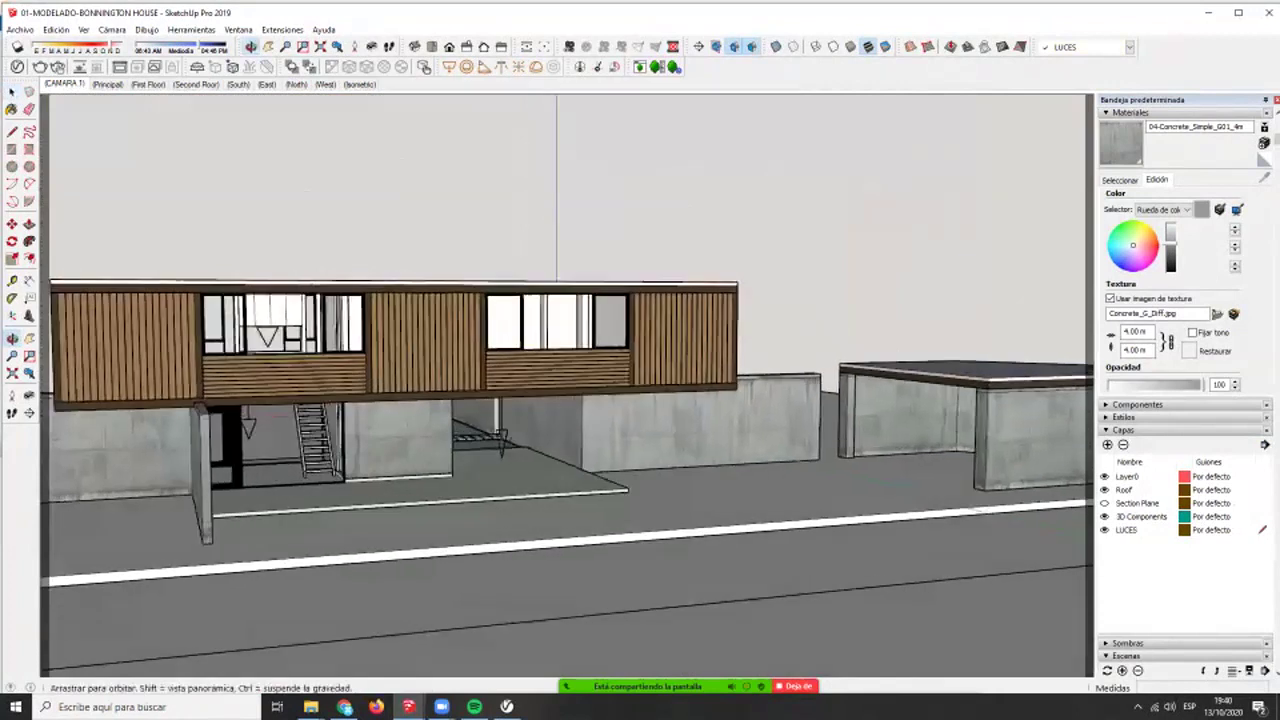
middle_click_drag(660, 380, 740, 375)
double_click(545, 462)
left_click(545, 461)
right_click(545, 460)
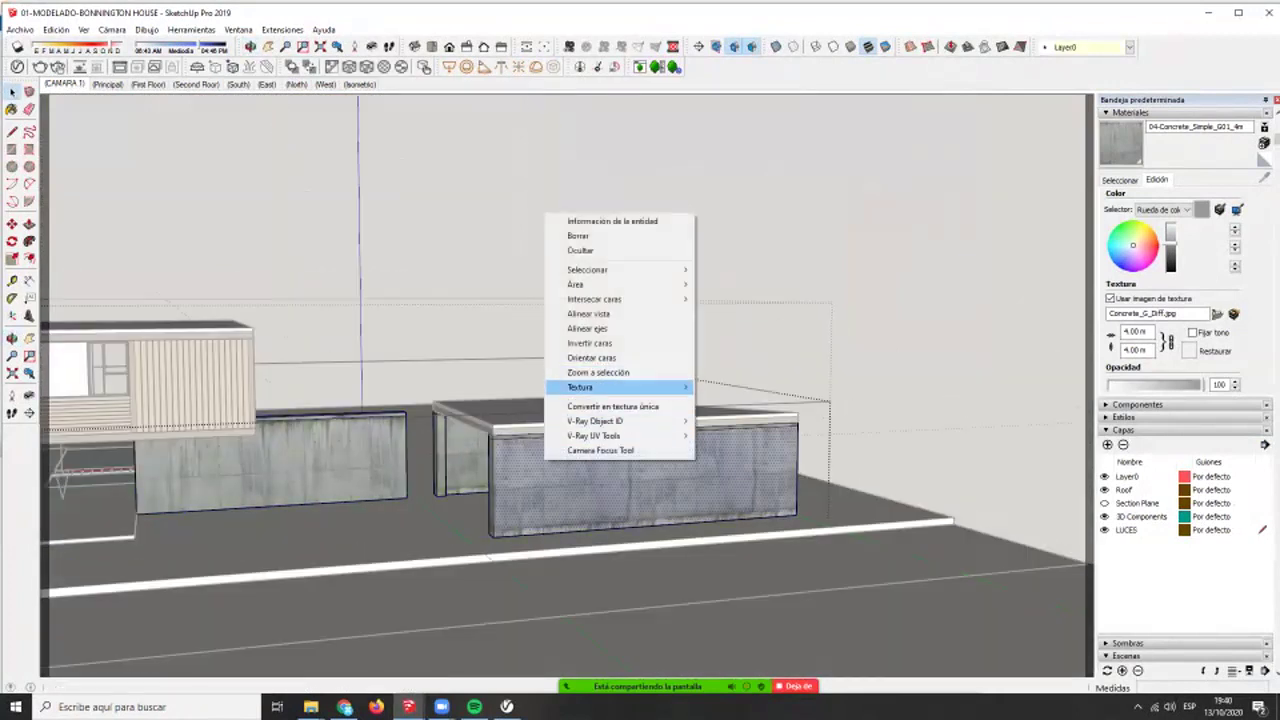
mouse_move(600, 387)
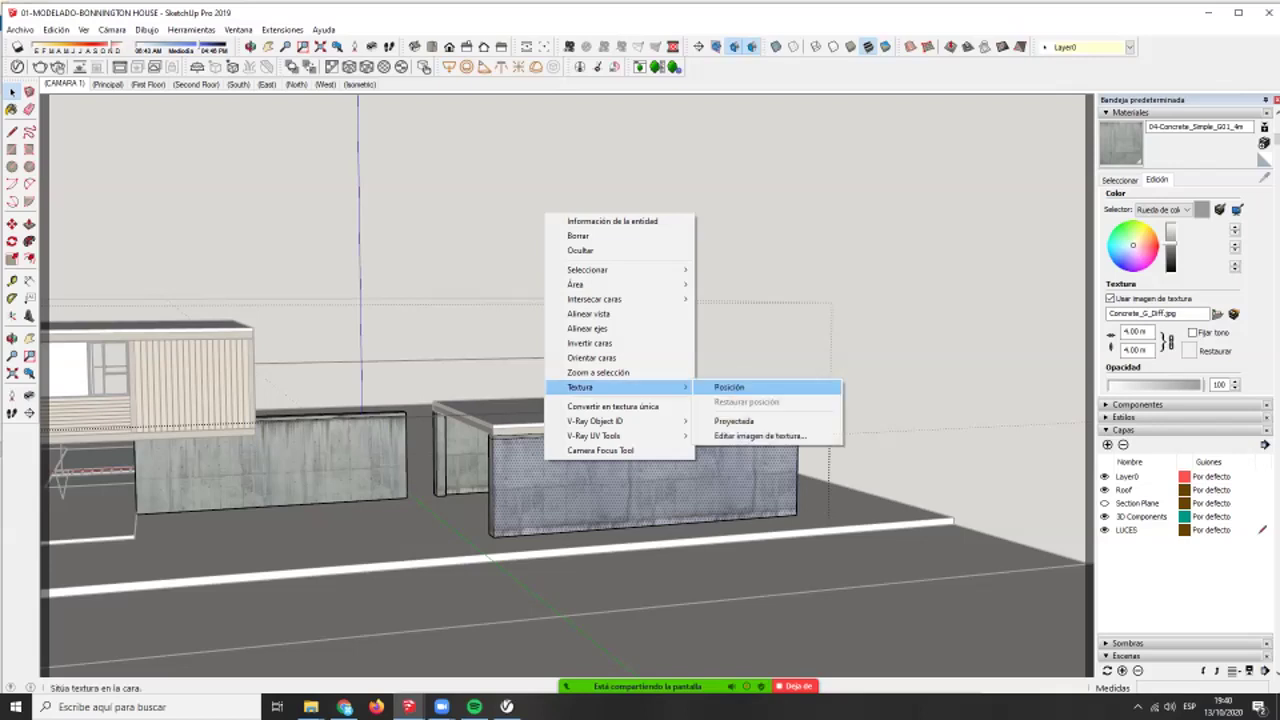
left_click(722, 387)
left_click_drag(408, 546, 445, 620)
key("Return")
key("Escape")
key("Escape")
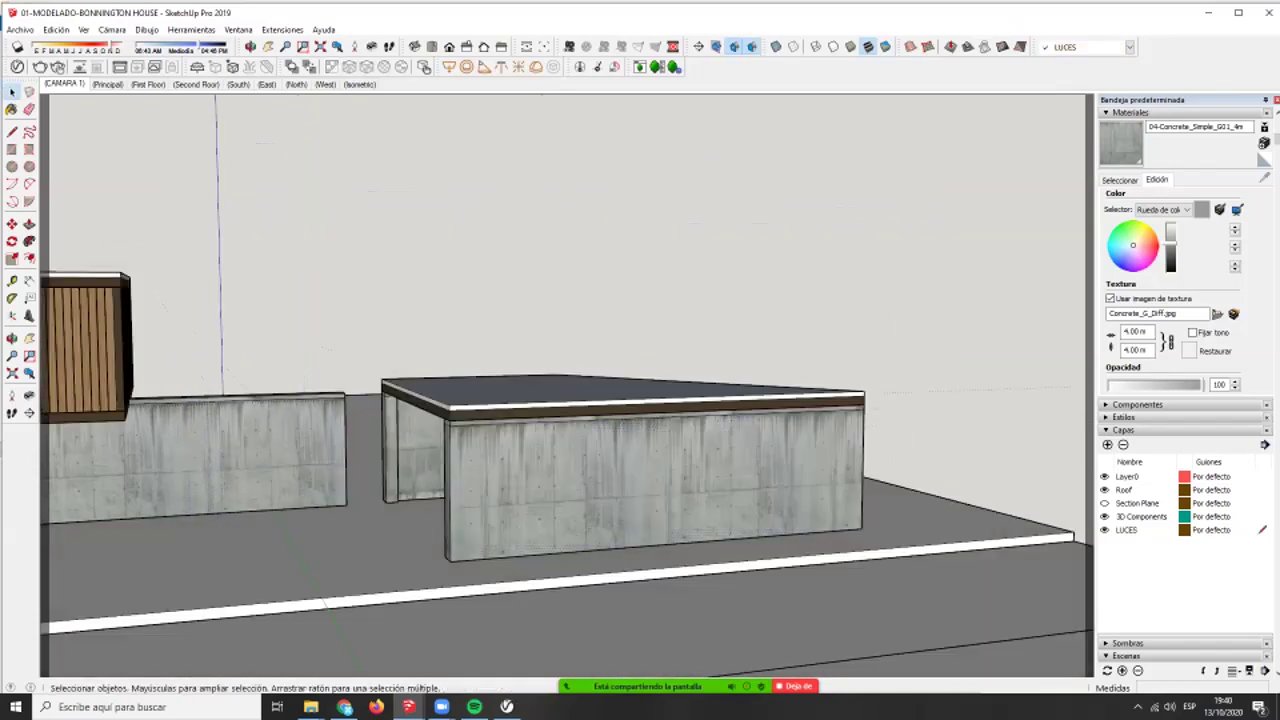
- Review the last render in the V-Ray frame buffer, then minimize it and return to the walls
left_click(120, 67)
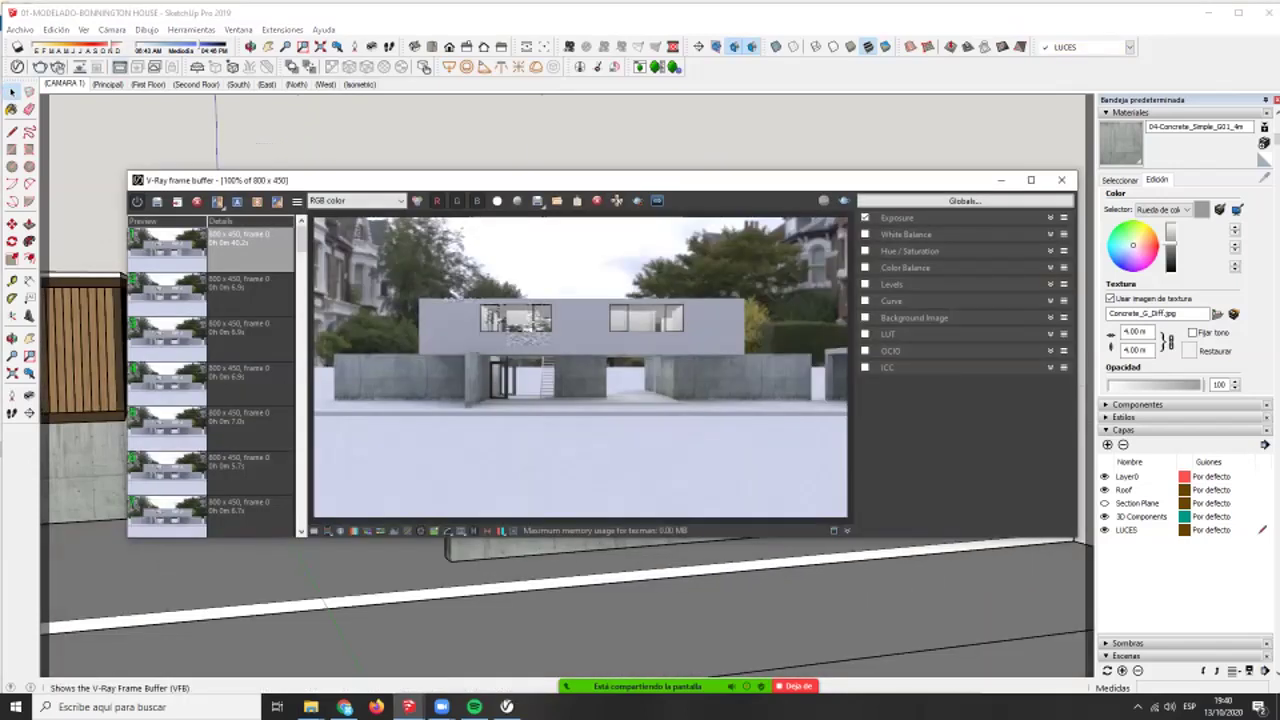
left_click(1001, 181)
middle_click_drag(560, 440, 836, 401, "shift")
- Set the concrete material's texture size to 3 m in width and height
key("b")
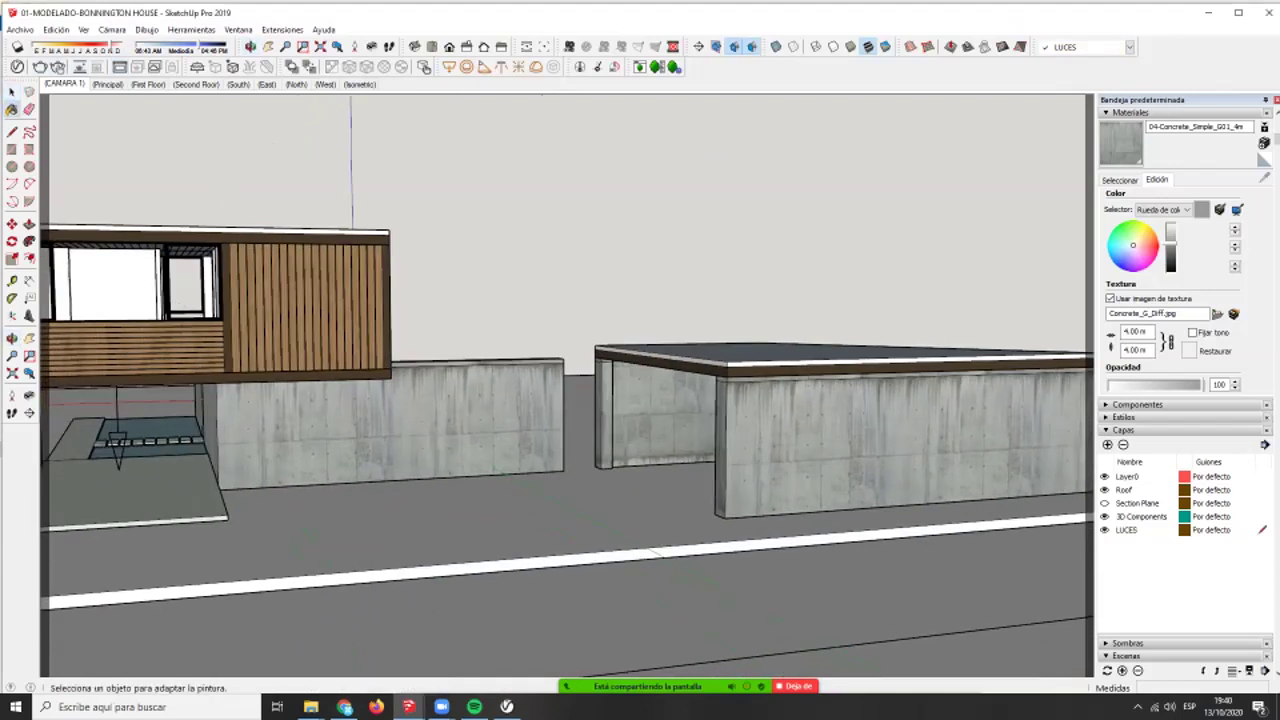
left_click_drag(1152, 332, 1120, 332)
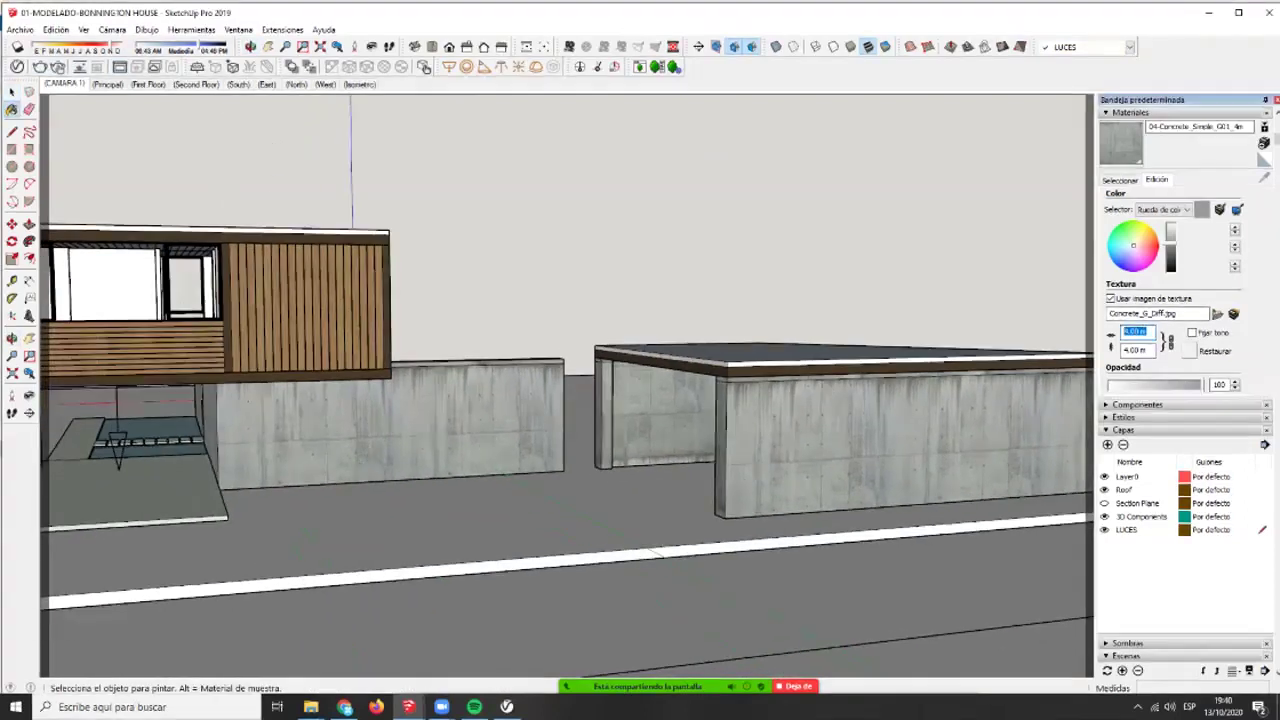
type("3")
key("Tab")
key("BackSpace")
key("Return")
left_click(12, 91)
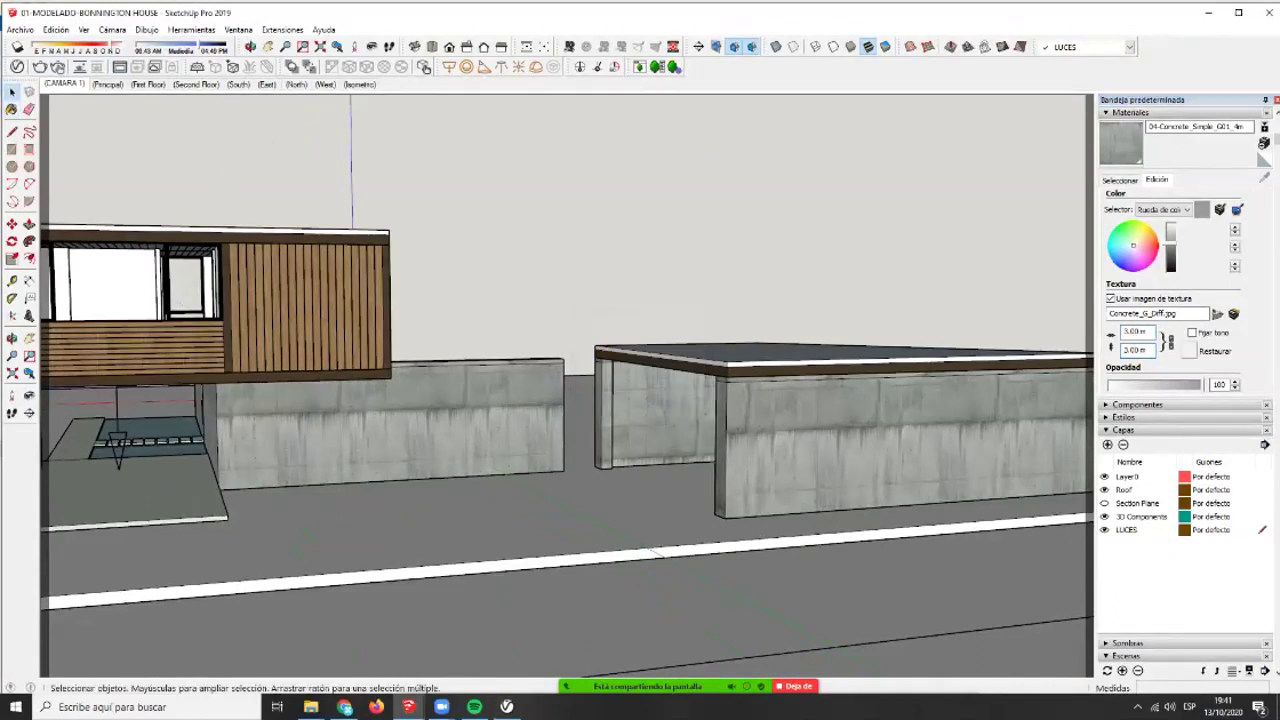
- Move the concrete texture up on the long front wall beside the passage so its horizontal tile seam meets the wall's upper edge
double_click(400, 430)
left_click(400, 430)
double_click(477, 414)
right_click(477, 414)
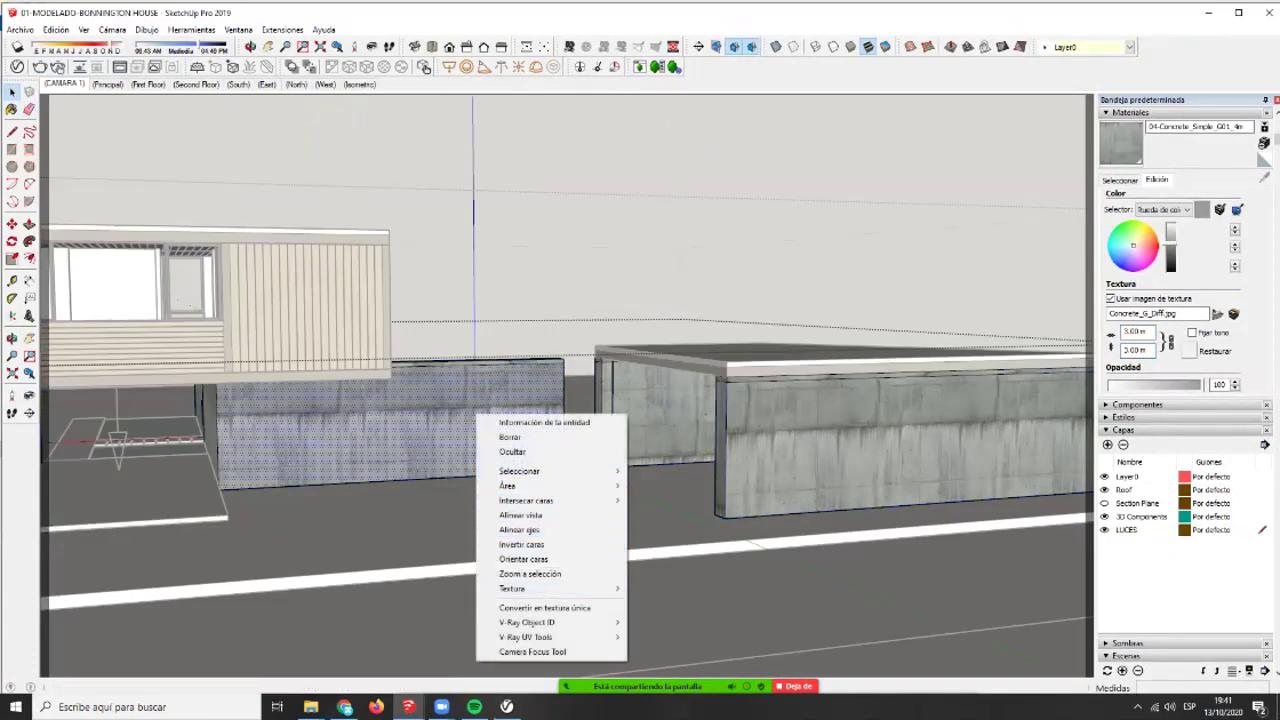
mouse_move(545, 588)
left_click(665, 588)
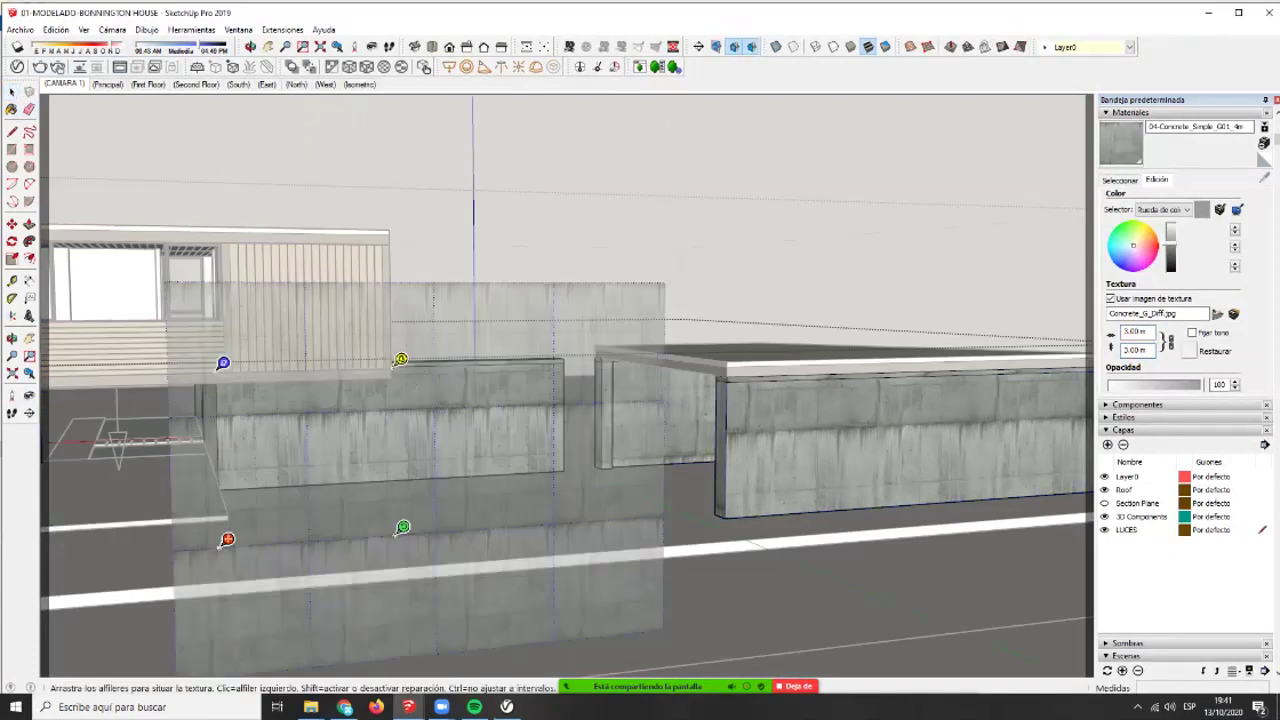
left_click_drag(227, 539, 244, 493)
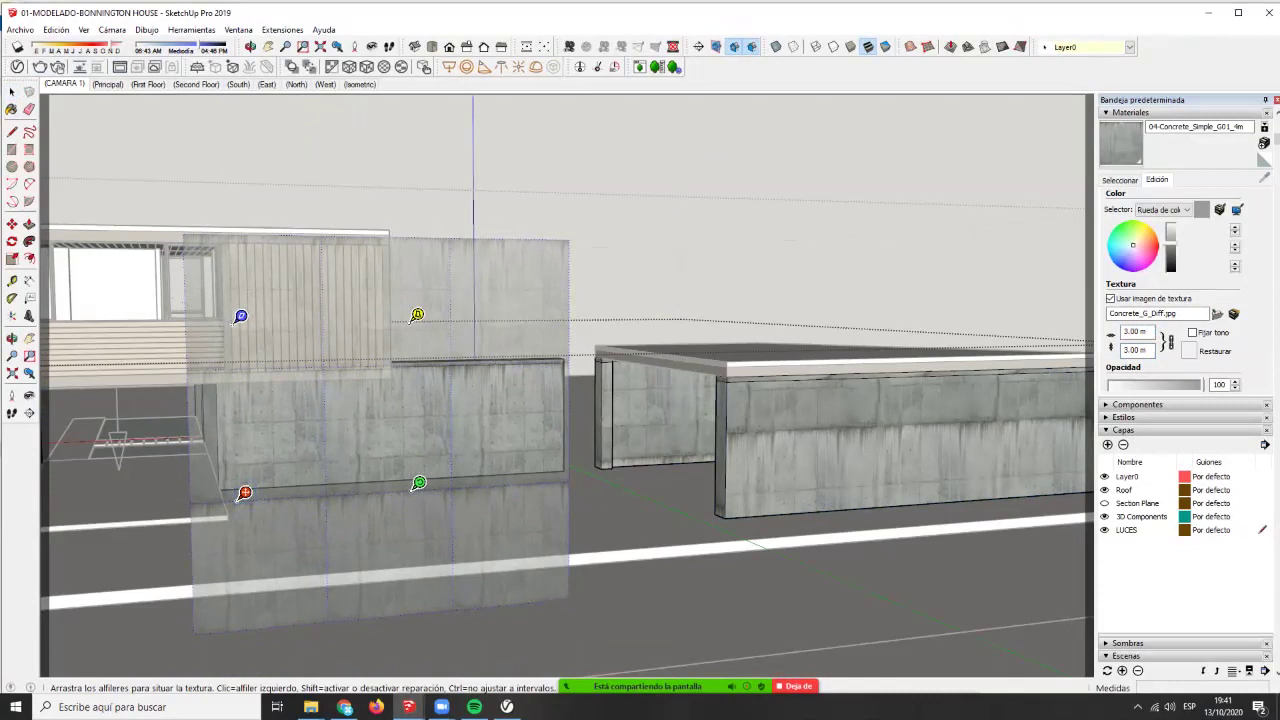
key("Return")
scroll(630, 360, "down", 2)
key("Escape")
middle_click_drag(630, 375, 445, 368)
scroll(445, 368, "up", 3)
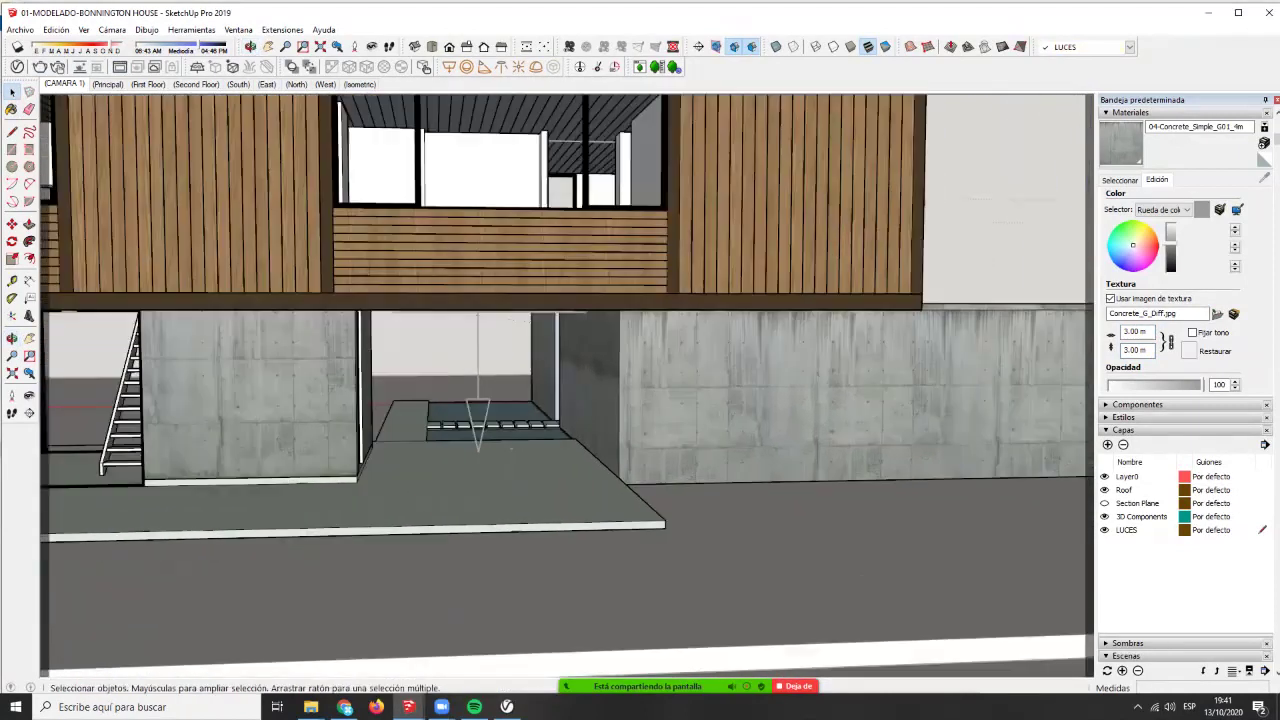
- Sample the repositioned concrete from the front wall and paint it onto the passage side, the central wall and the entrance-side walls
key("b")
key("space")
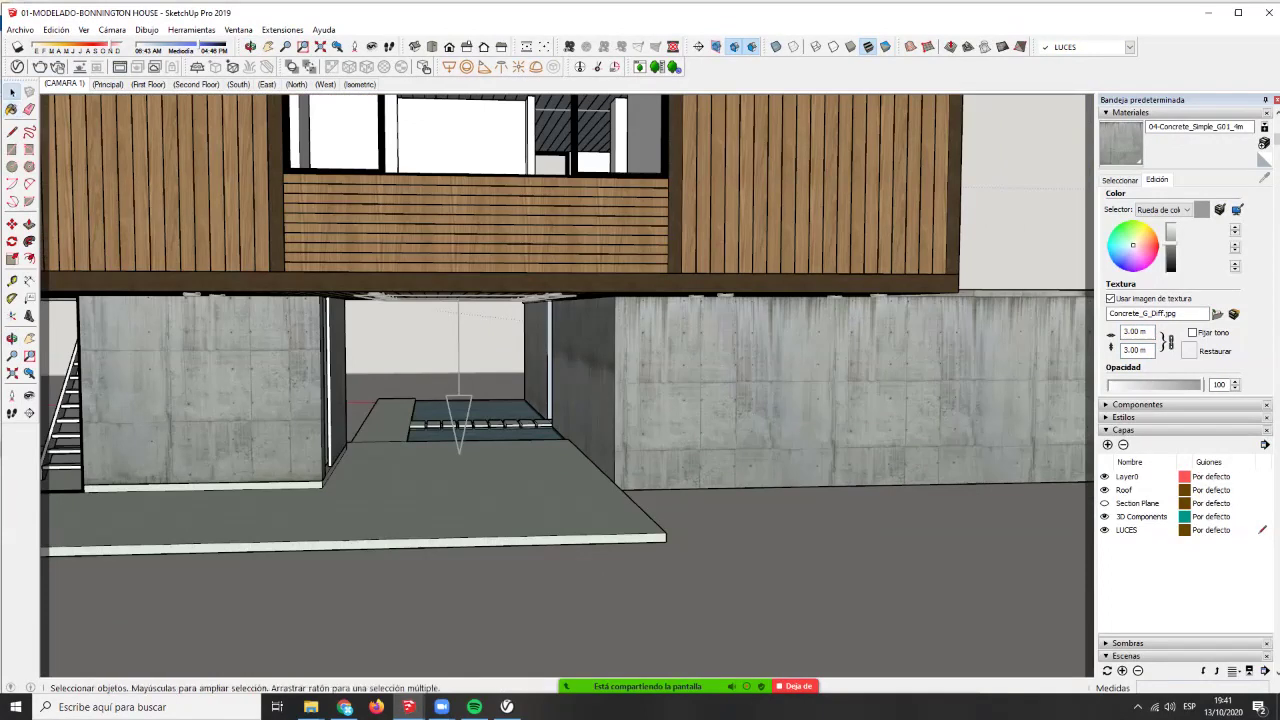
double_click(690, 390)
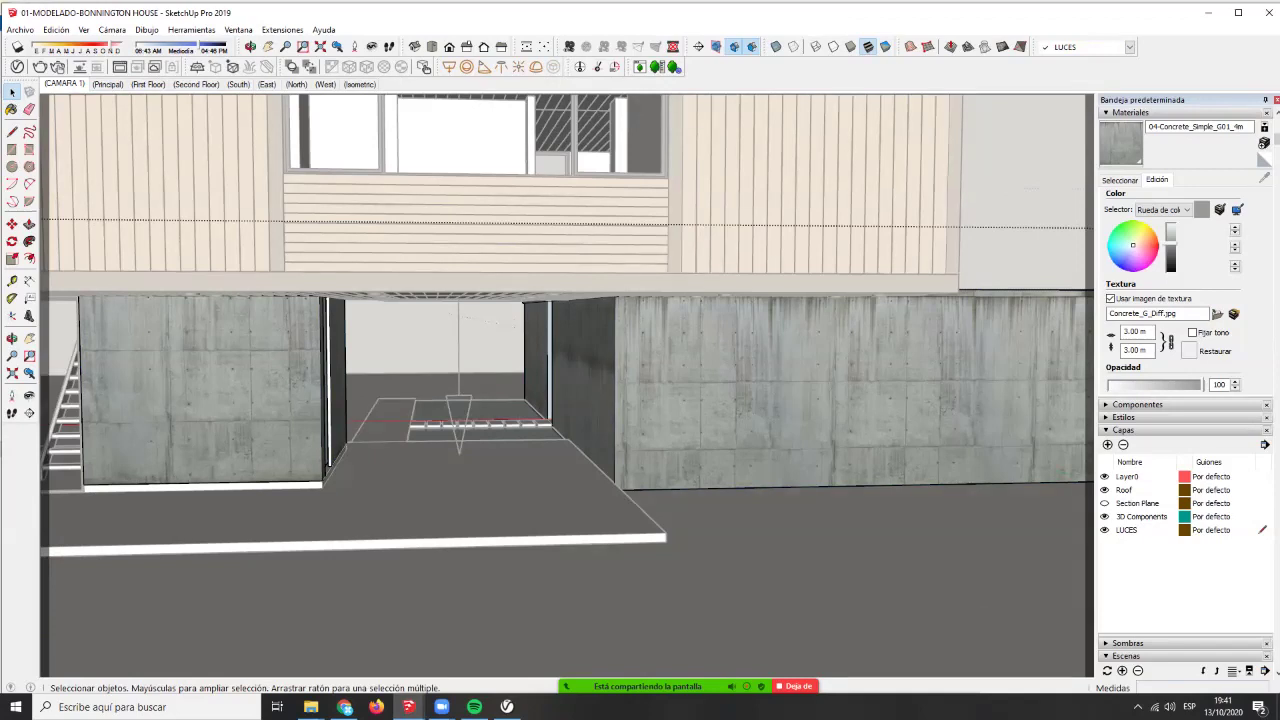
left_click(760, 390)
key("r")
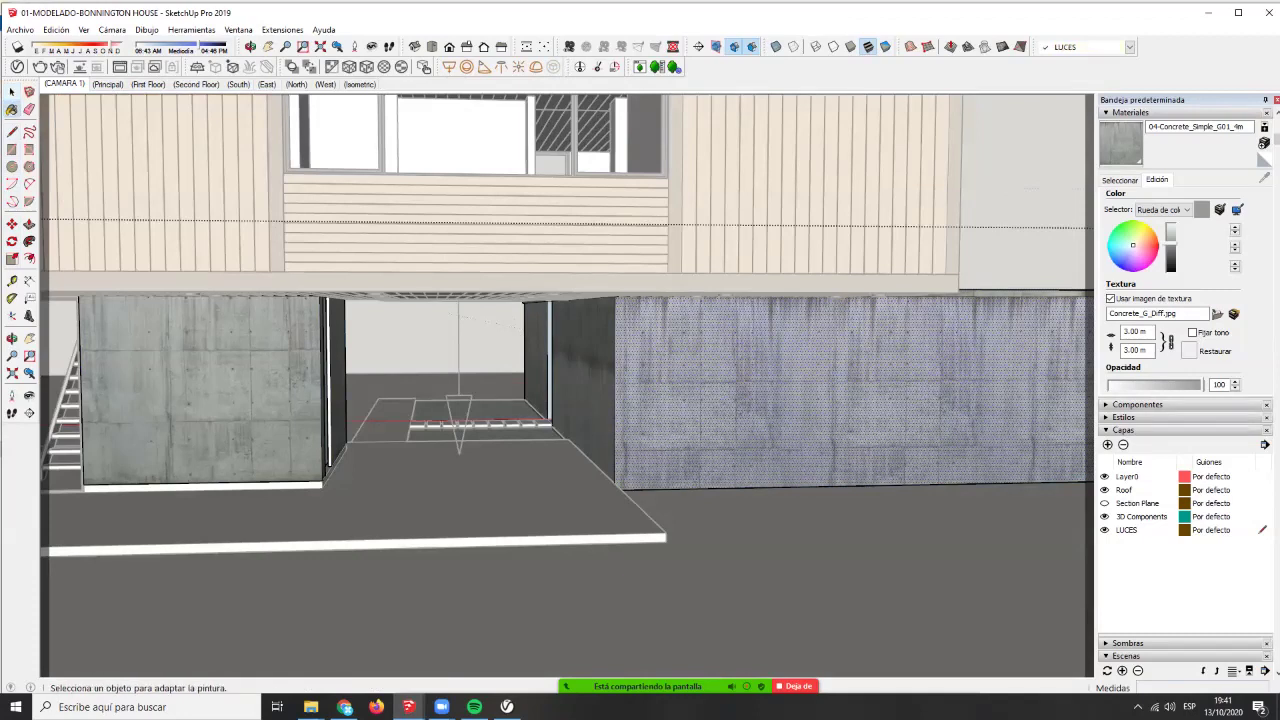
middle_click_drag(680, 400, 762, 379)
left_click(540, 396)
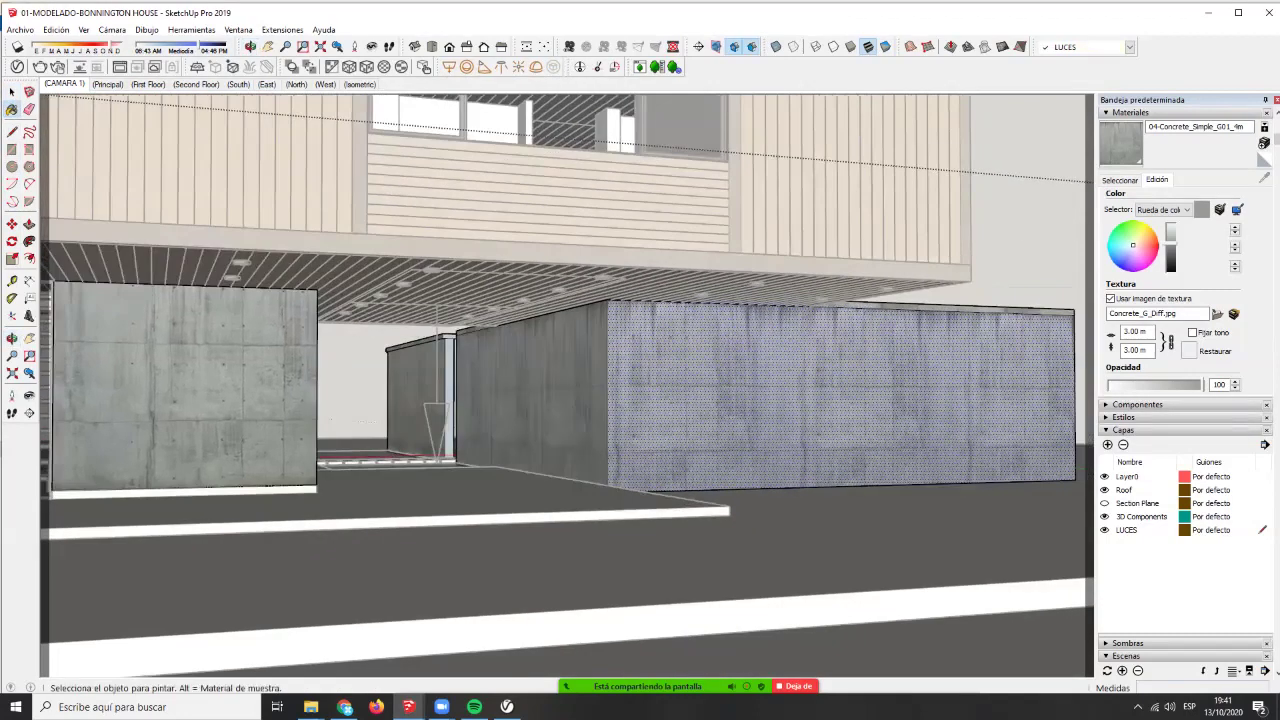
left_click(200, 388)
scroll(240, 394, "down", 4)
middle_click_drag(240, 394, 752, 396)
left_click(400, 415)
left_click(612, 420)
middle_click_drag(640, 415, 420, 436)
key("space")
key("Escape")
key("Escape")
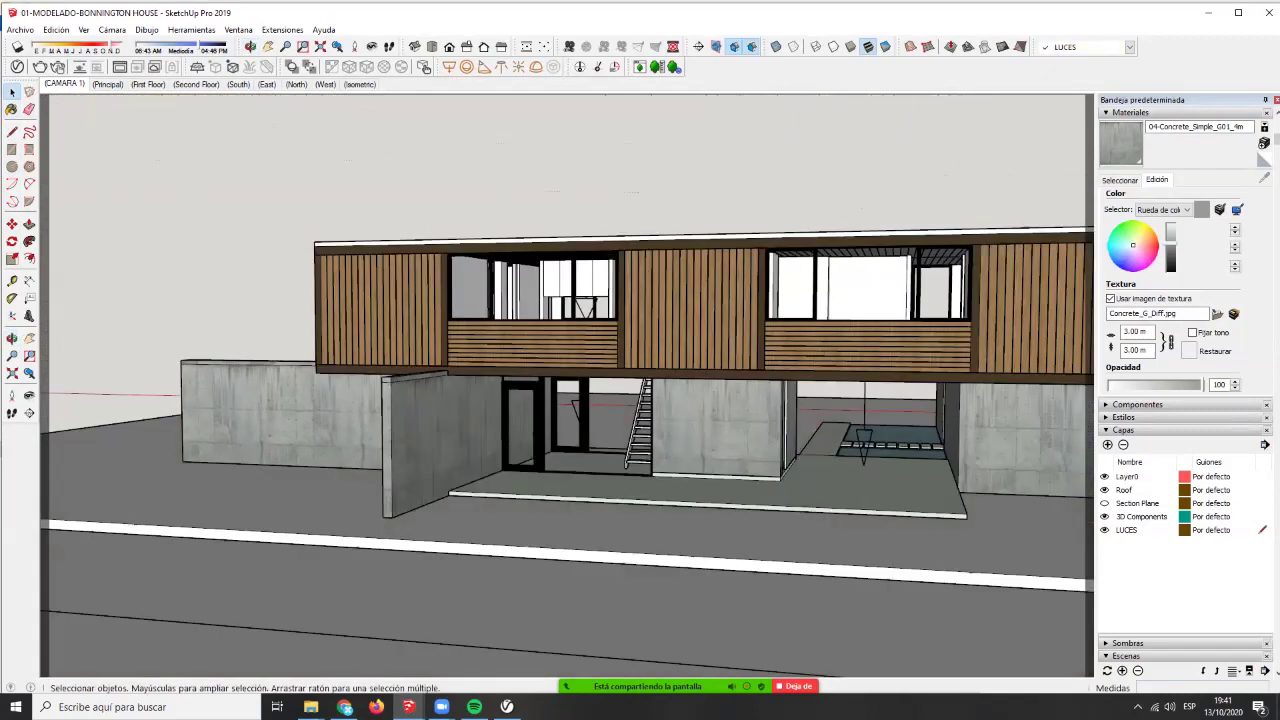
- Open the house group for editing and select the ground-floor slab running under the entrance and passage
middle_click_drag(690, 435, 745, 475)
scroll(735, 448, "up", 6)
scroll(657, 455, "down", 5)
middle_click_drag(657, 455, 628, 468)
scroll(620, 465, "up", 5)
left_click(575, 456)
scroll(575, 456, "down", 3)
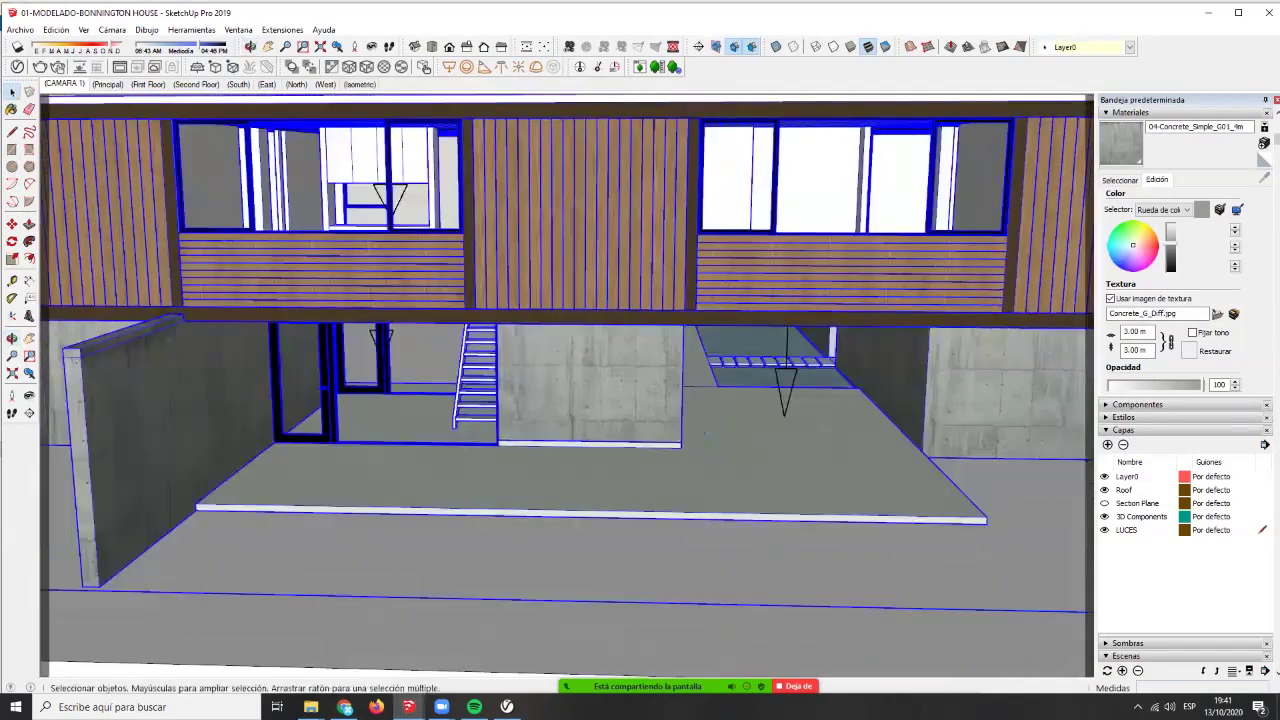
scroll(628, 468, "down", 4)
double_click(732, 452)
left_click(732, 452)
scroll(732, 452, "up", 3)
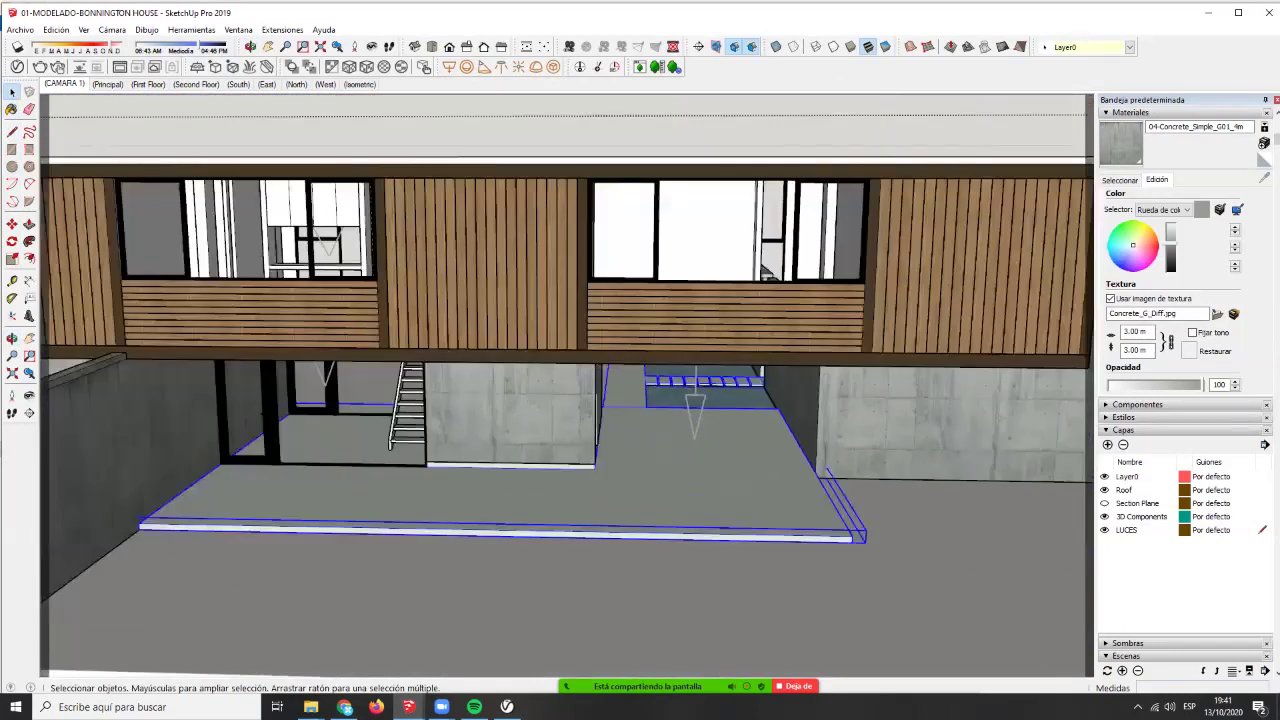
- Sample the slab's Asphalt_Painted_White material and select all objects in the scene using it through the V-Ray Asset Editor
key("b")
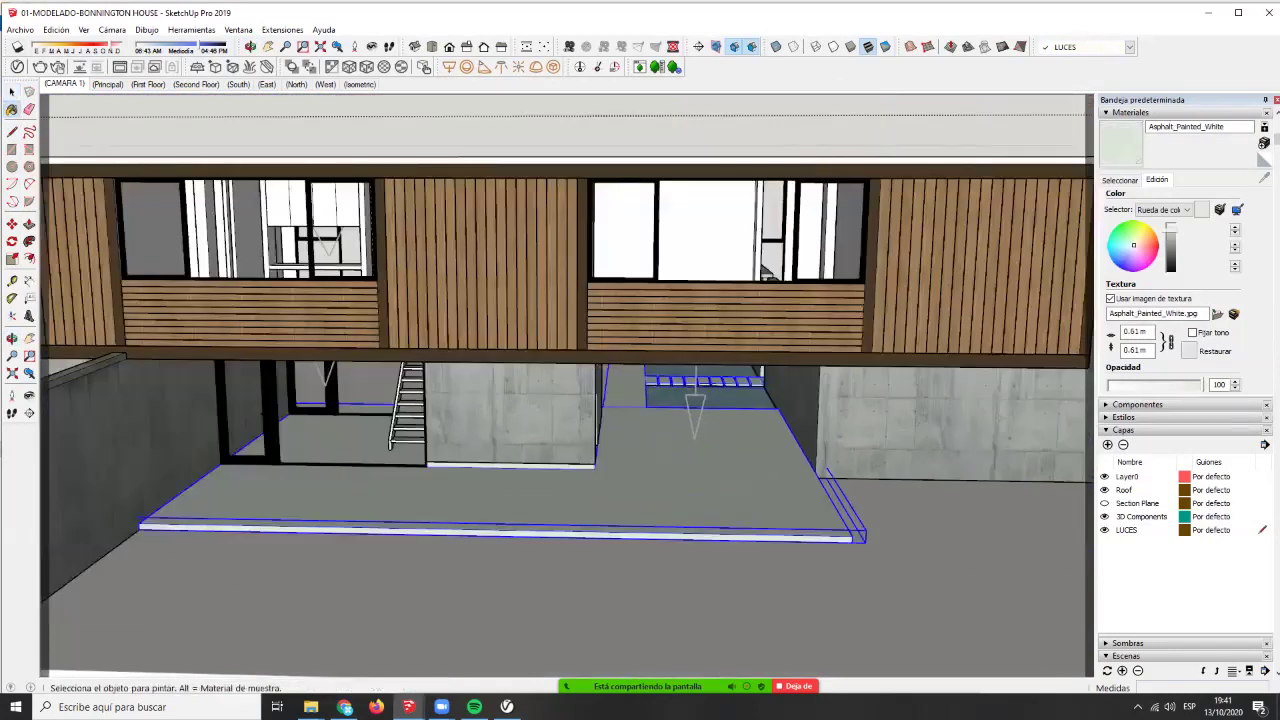
left_click(17, 67)
right_click(640, 329)
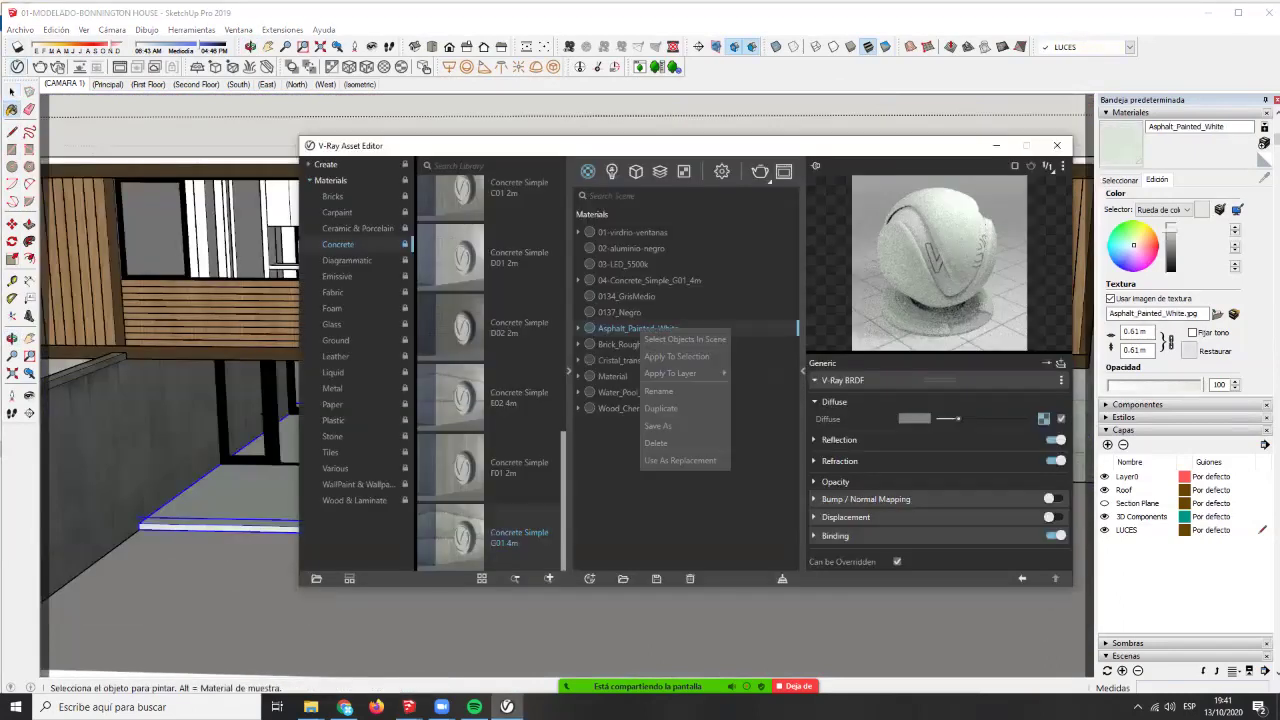
left_click(685, 339)
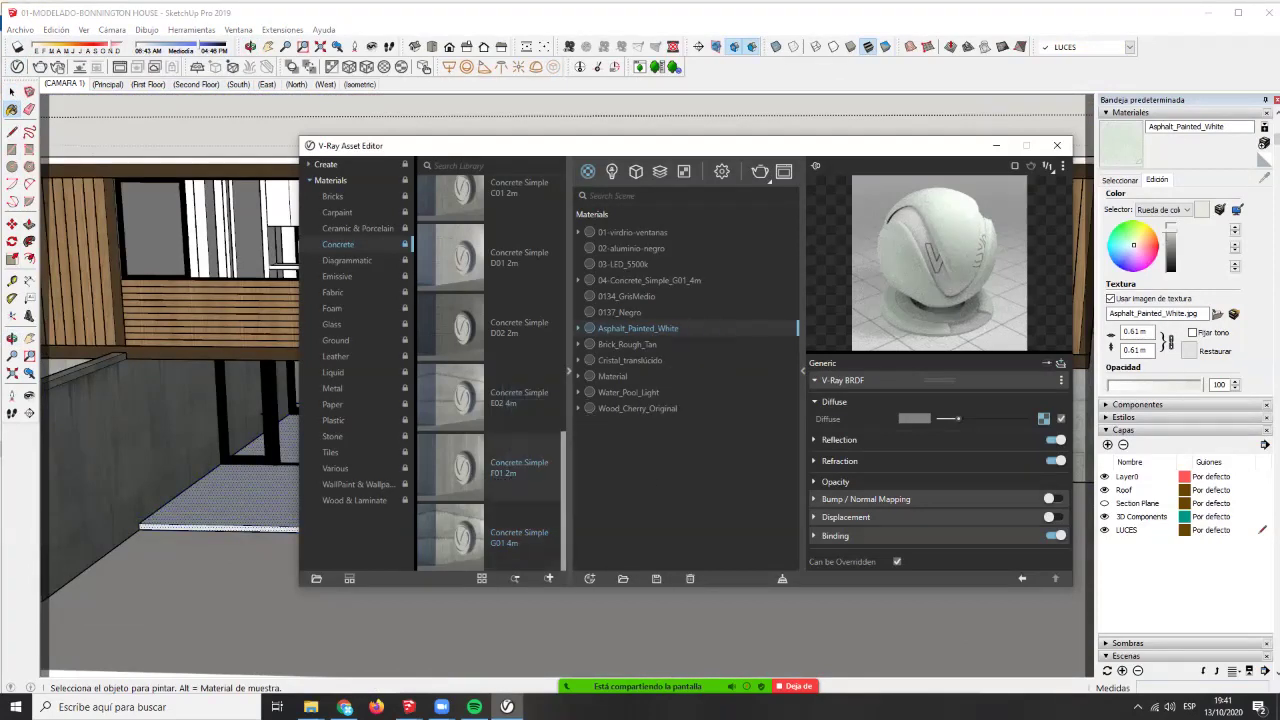
- Browse the V-Ray Concrete library and add the Concrete Flooring I01 2m material to the scene
scroll(490, 400, "down", 10)
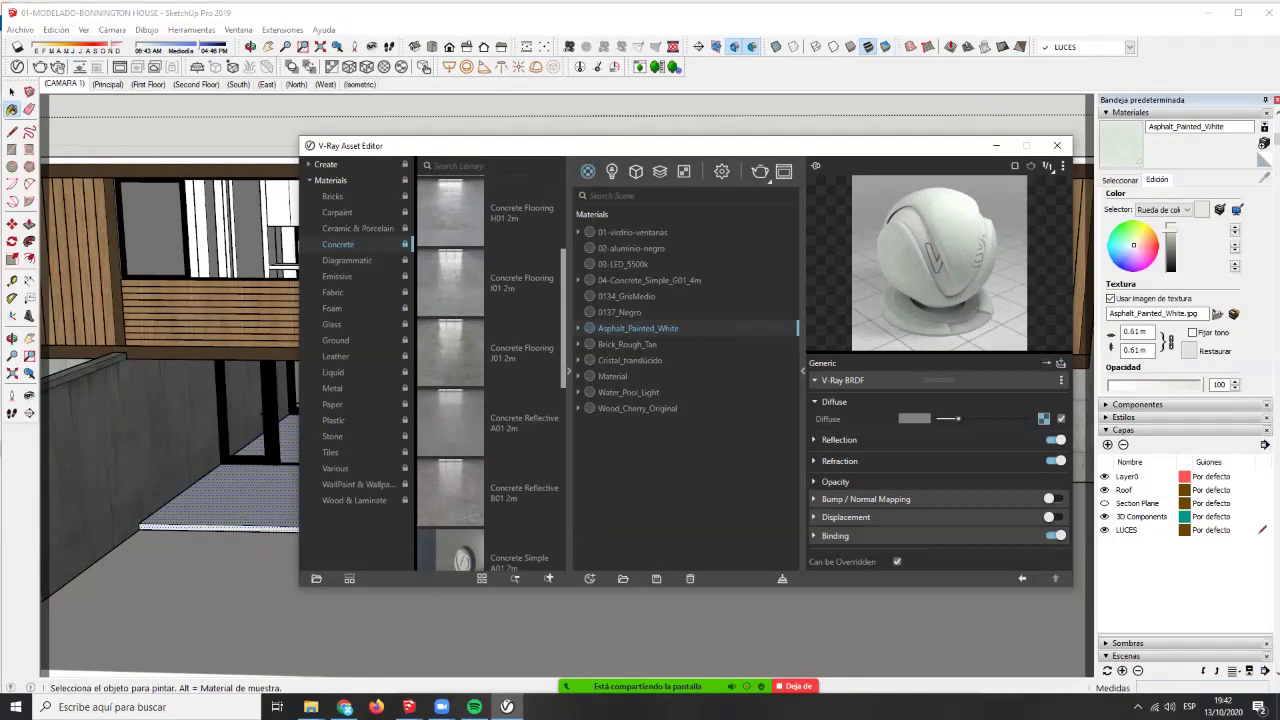
scroll(490, 373, "down", 1)
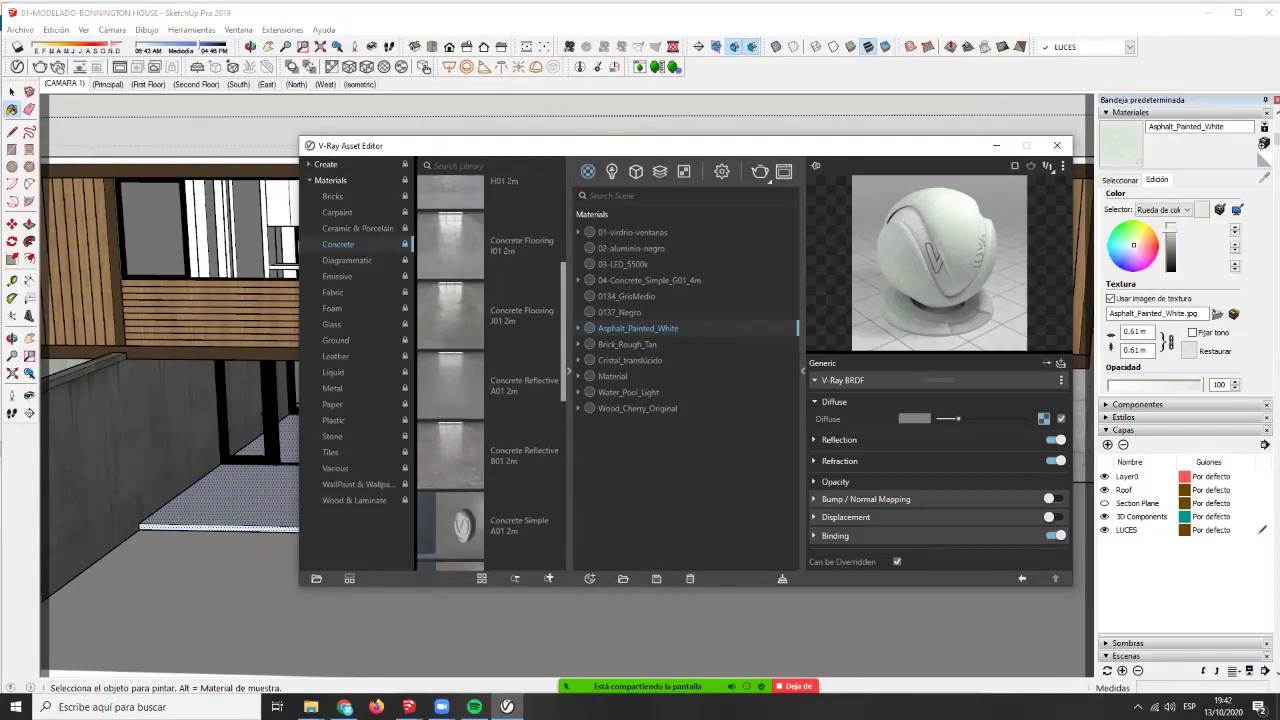
scroll(490, 373, "up", 1)
left_click_drag(455, 350, 590, 370)
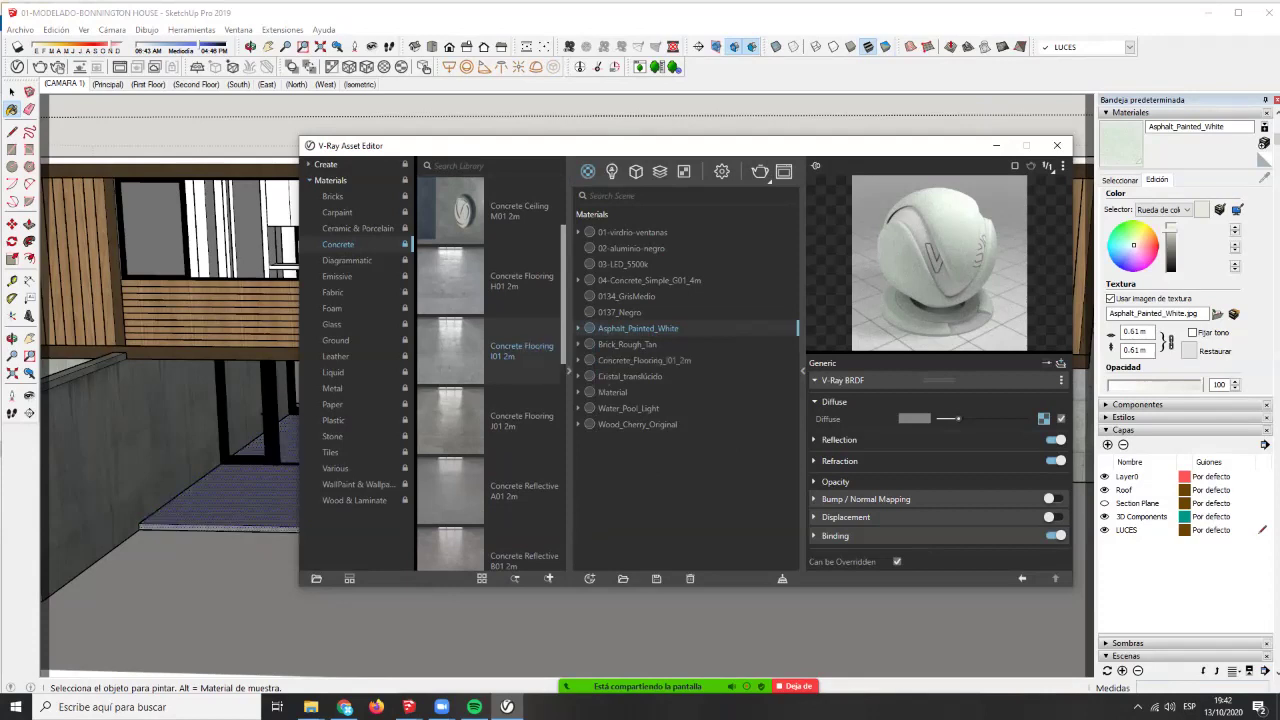
- Apply Concrete_Flooring_I01_2m to the selected ground-floor slab and set its texture size to 2.00 m
left_click(644, 360)
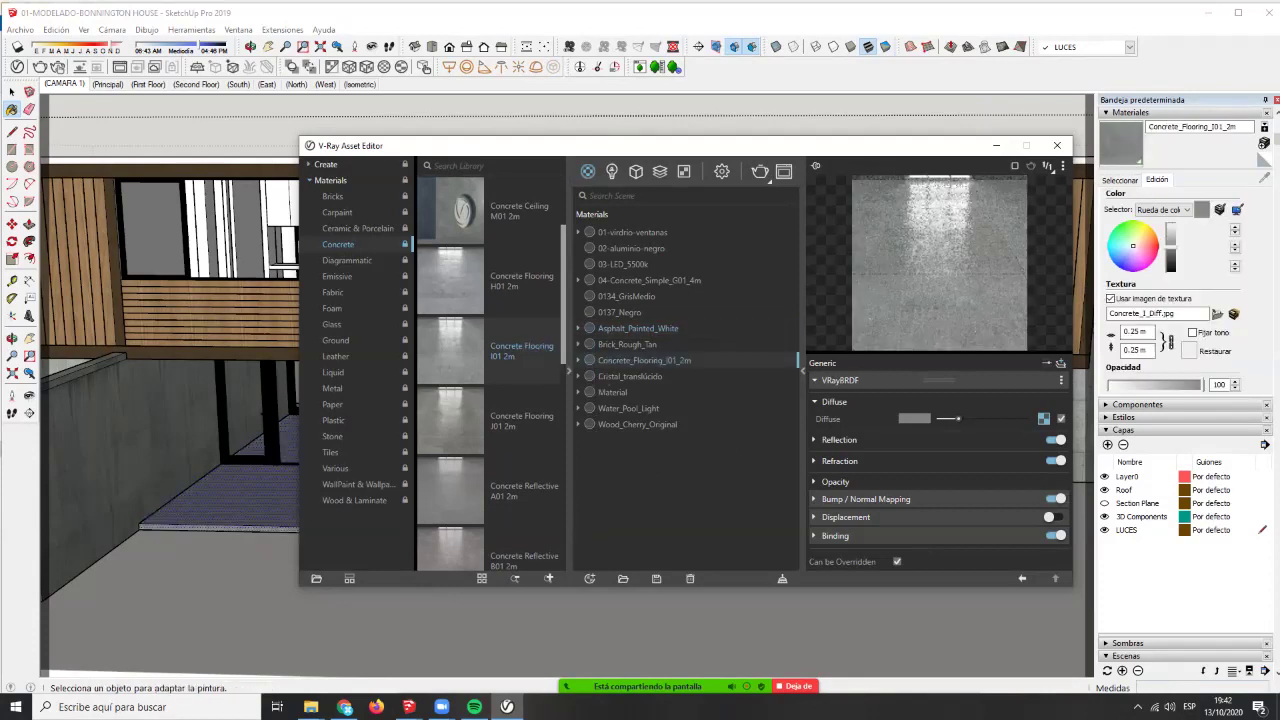
left_click(1147, 332)
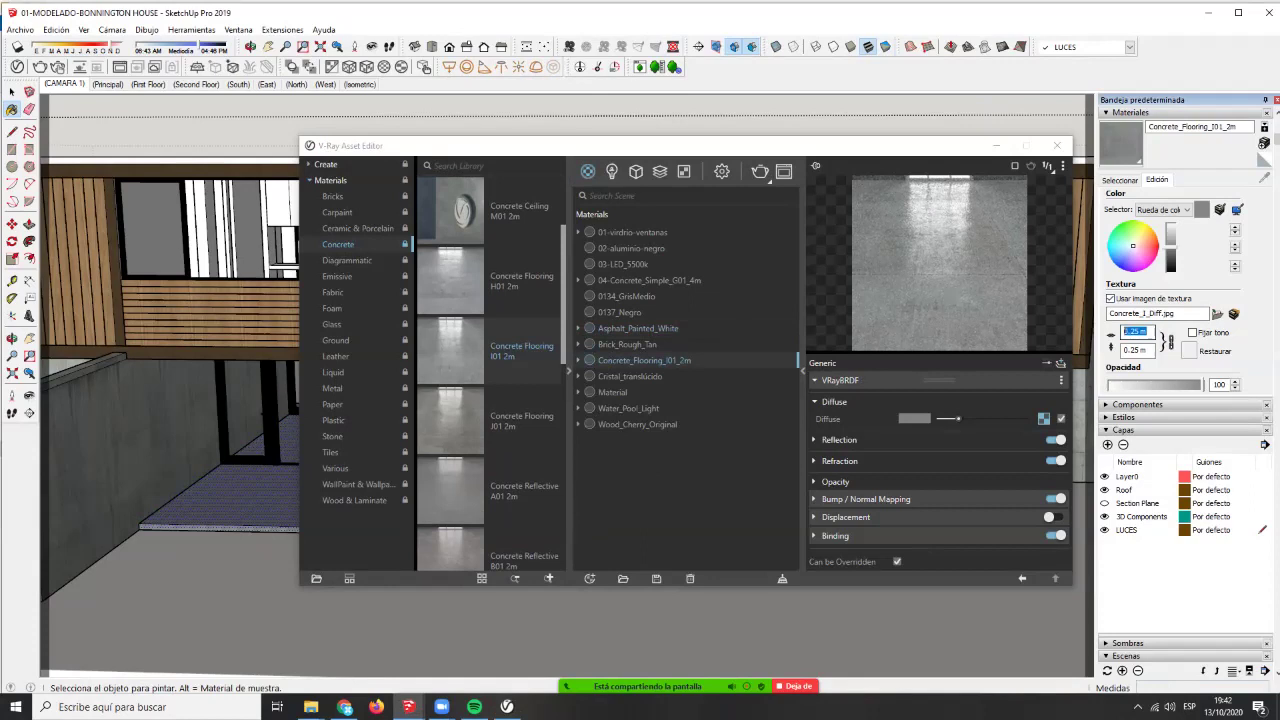
left_click(996, 146)
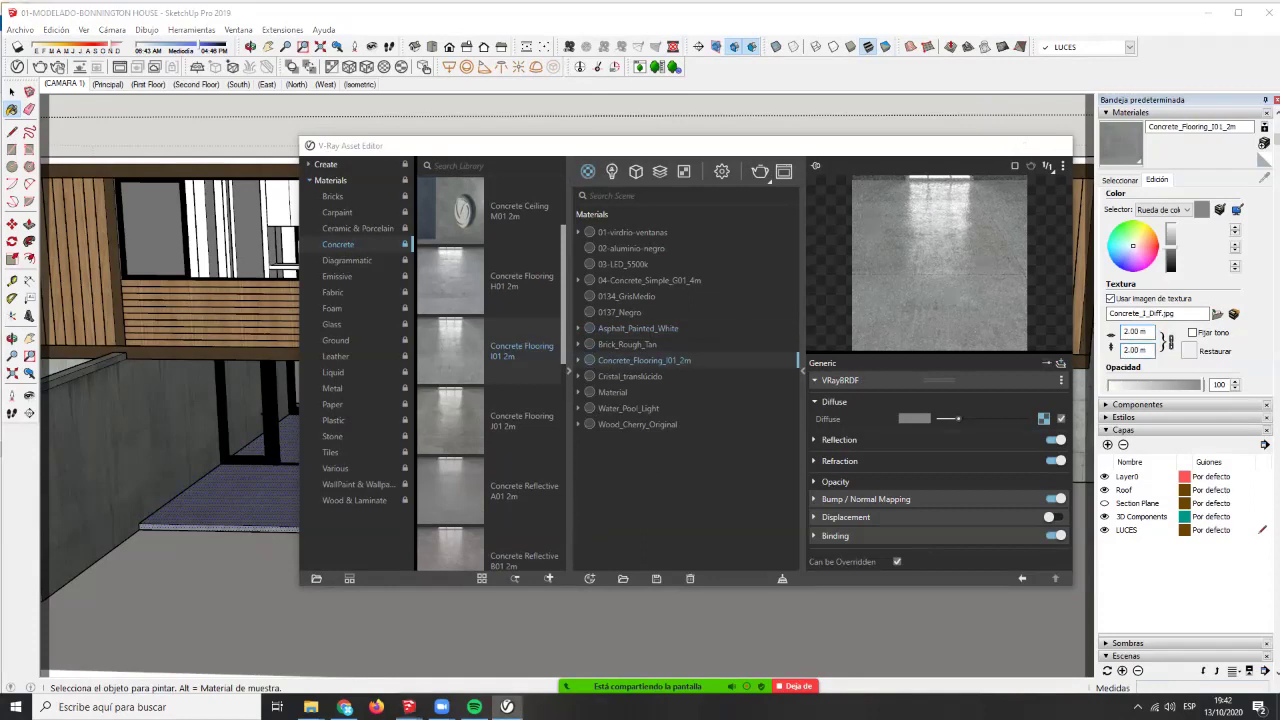
middle_click_drag(640, 380, 615, 480)
scroll(347, 494, "up", 3)
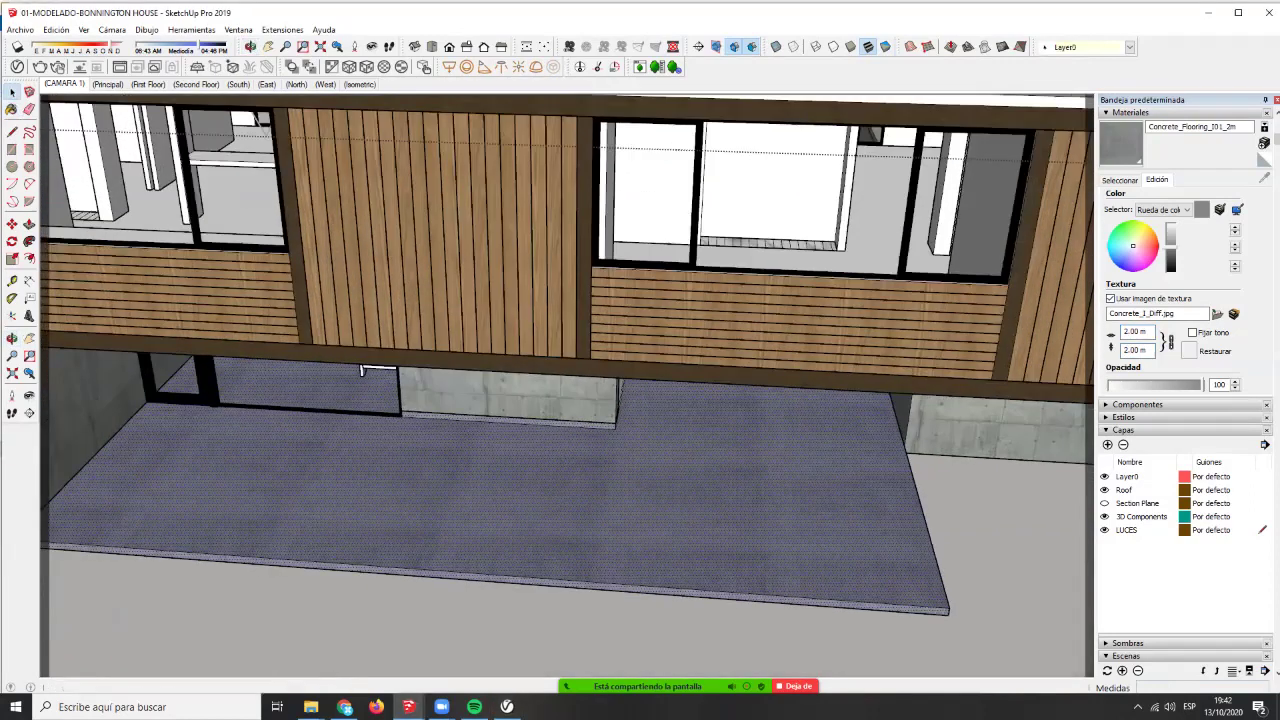
- Reposition the concrete flooring texture on the slab's top face so its tile grid lines up with the outer front corner
key("space")
left_click(361, 370)
triple_click(420, 488)
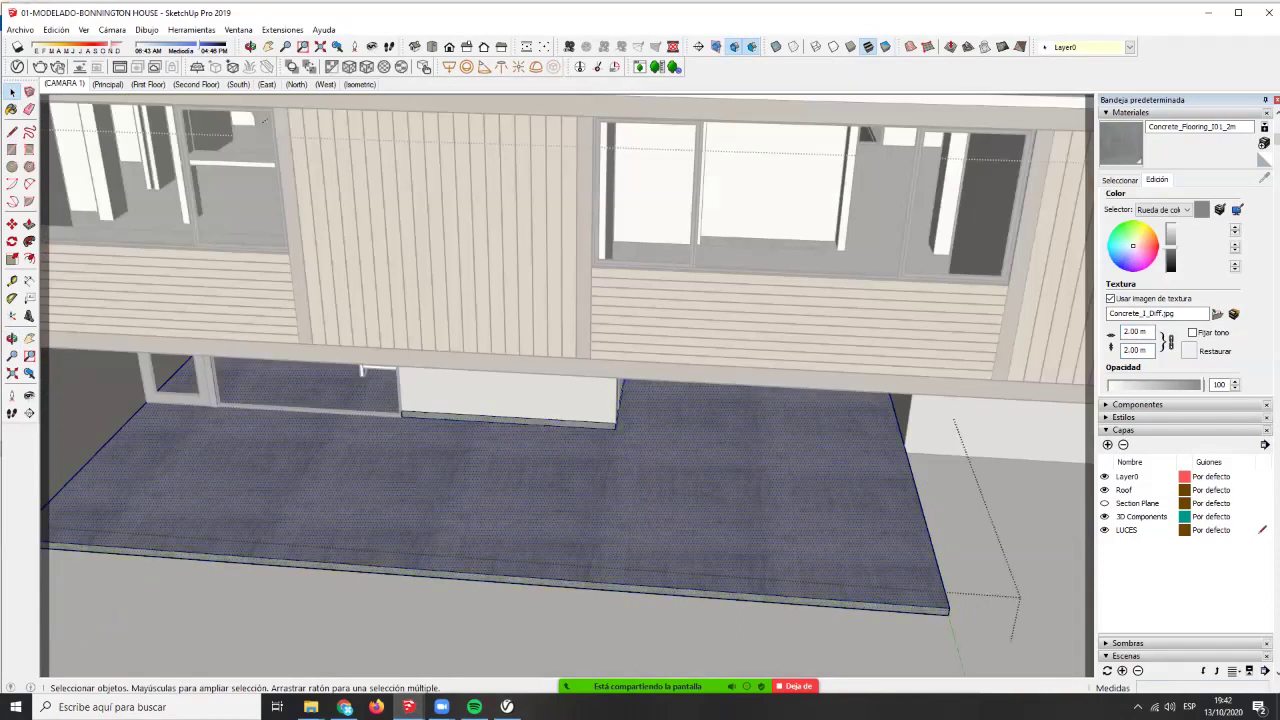
right_click(476, 244)
mouse_move(540, 417)
left_click(660, 420)
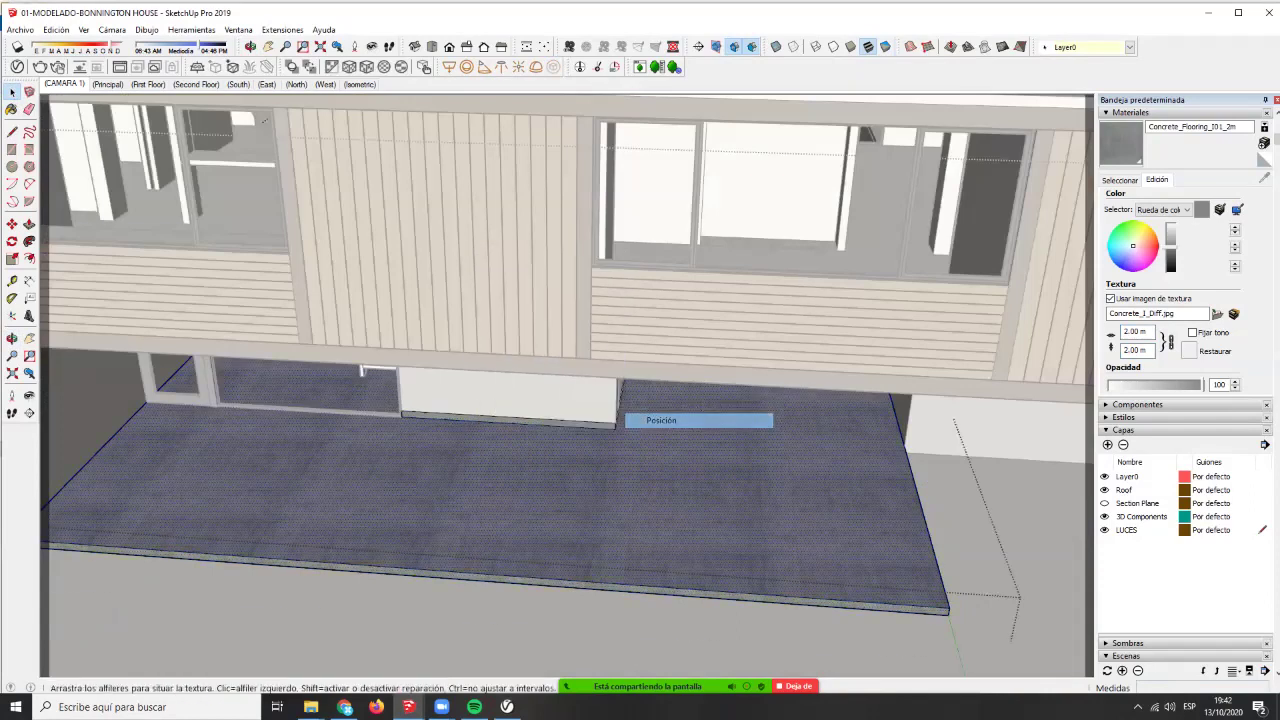
left_click_drag(621, 438, 922, 498)
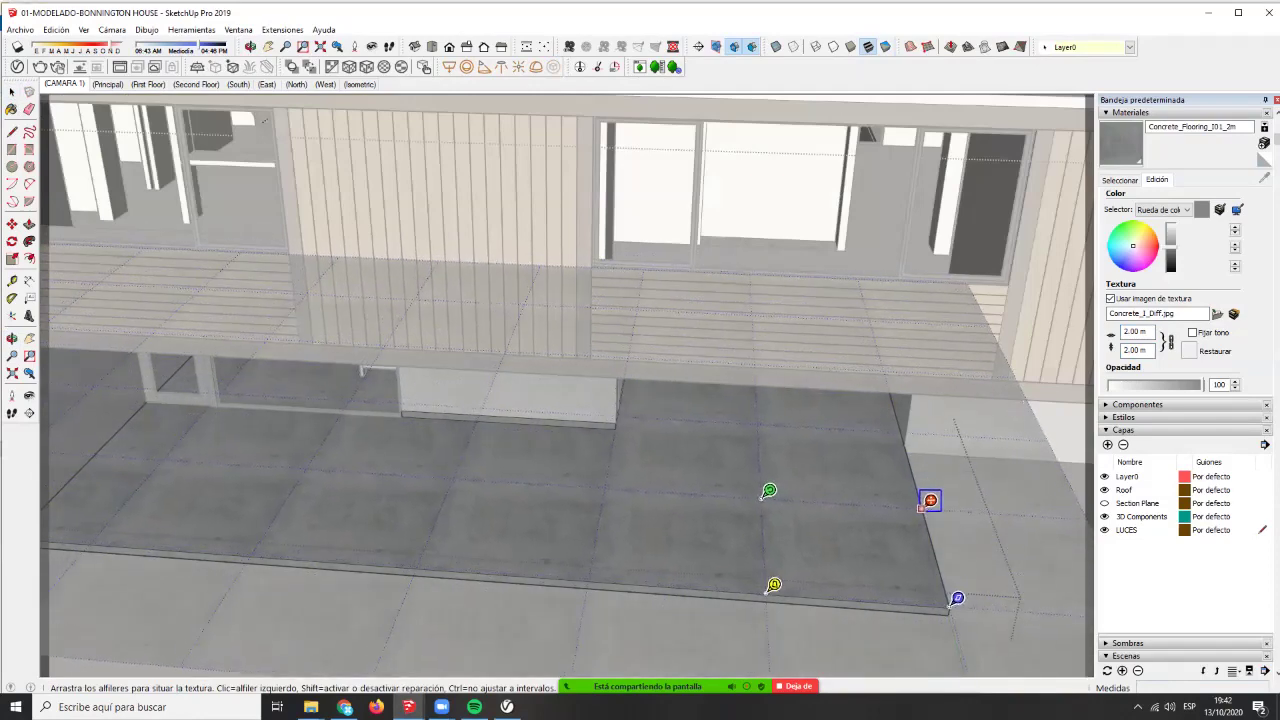
key("Return")
- Examine the slab edge and concrete walls around the central wall, the door opening and the passage
scroll(400, 450, "down", 2)
mouse_move(400, 450)
middle_mouse_down()
mouse_move(385, 345)
mouse_move(285, 330)
mouse_move(255, 340)
middle_mouse_up()
scroll(512, 417, "up", 3)
middle_click_drag(512, 417, 445, 455)
scroll(600, 465, "down", 2)
scroll(700, 478, "up", 6)
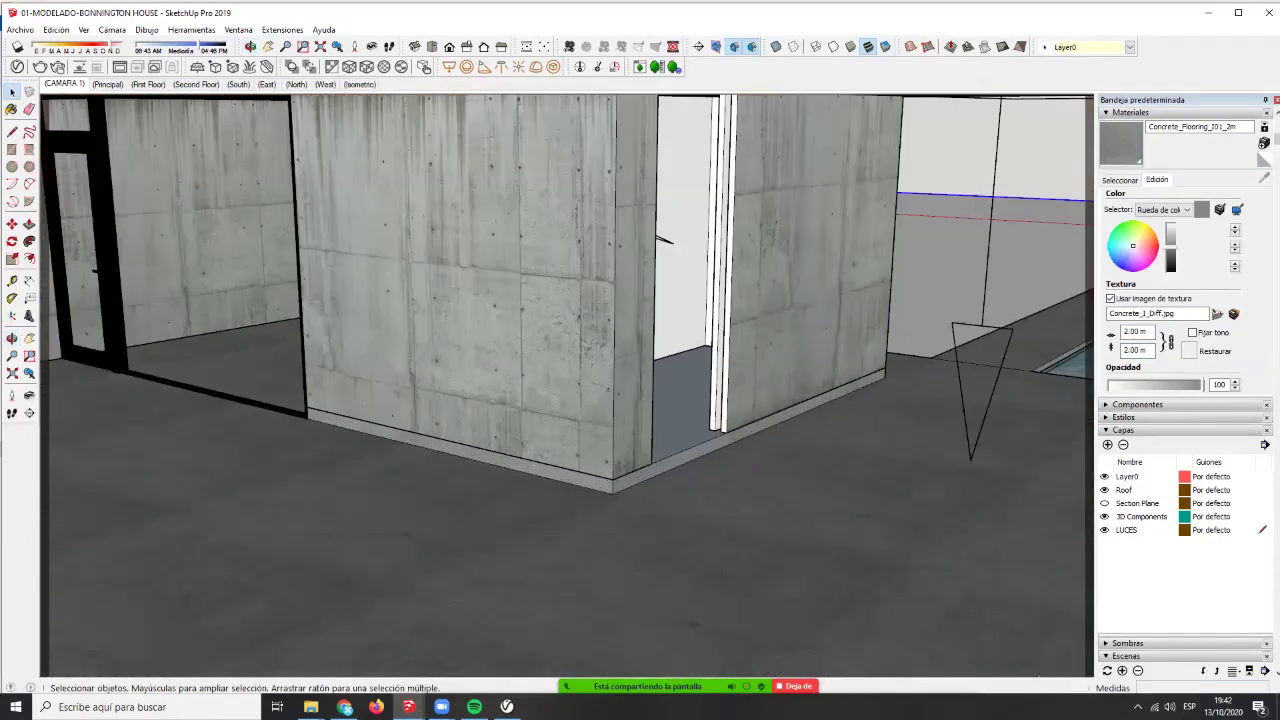
mouse_move(700, 475)
middle_mouse_down()
mouse_move(445, 435)
mouse_move(725, 470)
middle_mouse_up()
left_click(595, 450)
left_click(595, 450)
scroll(690, 400, "down", 6)
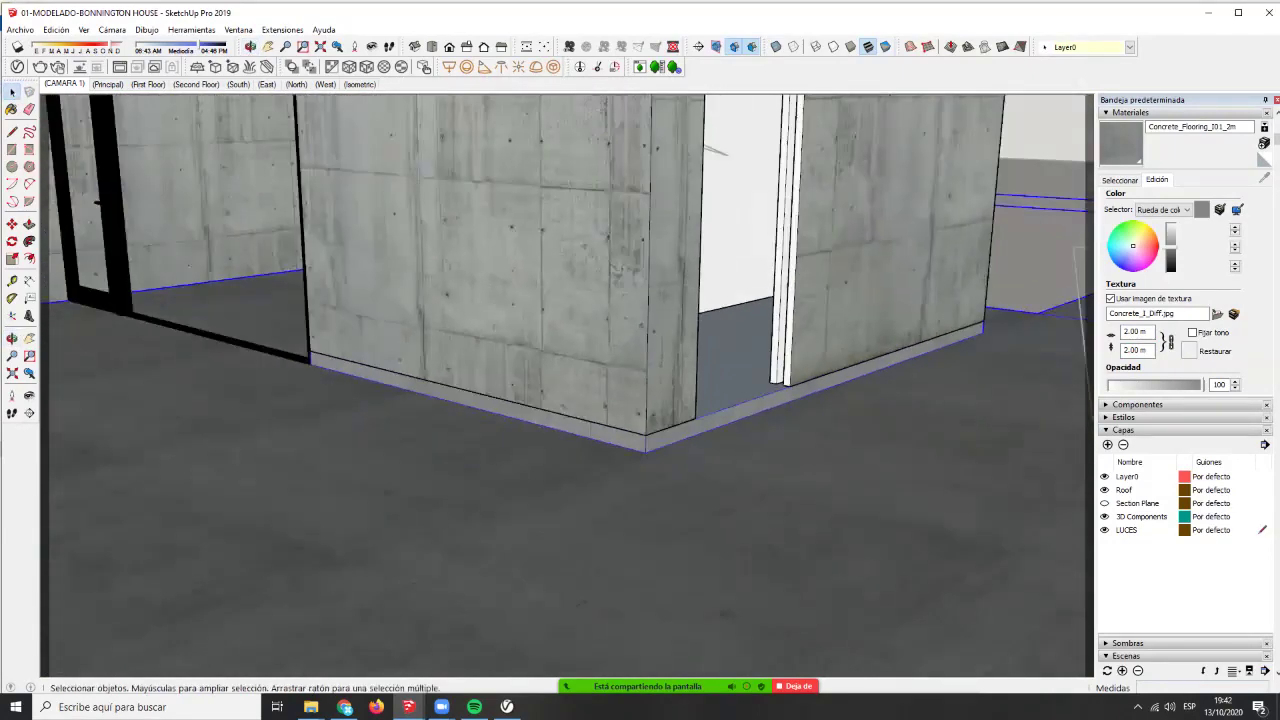
scroll(740, 410, "up", 5)
middle_click_drag(740, 410, 660, 475)
left_click(665, 470)
scroll(665, 470, "up", 3)
scroll(620, 390, "up", 2)
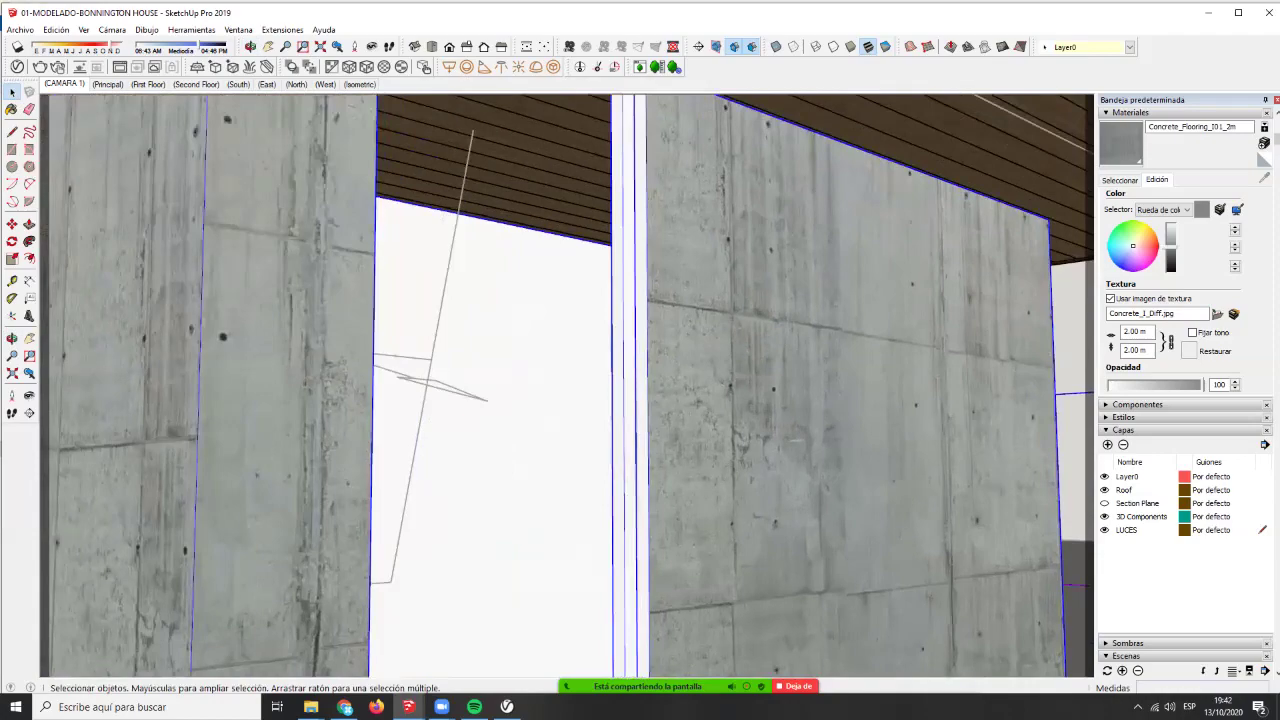
triple_click(740, 430)
middle_click_drag(740, 430, 890, 440)
scroll(615, 380, "down", 10)
key("Escape")
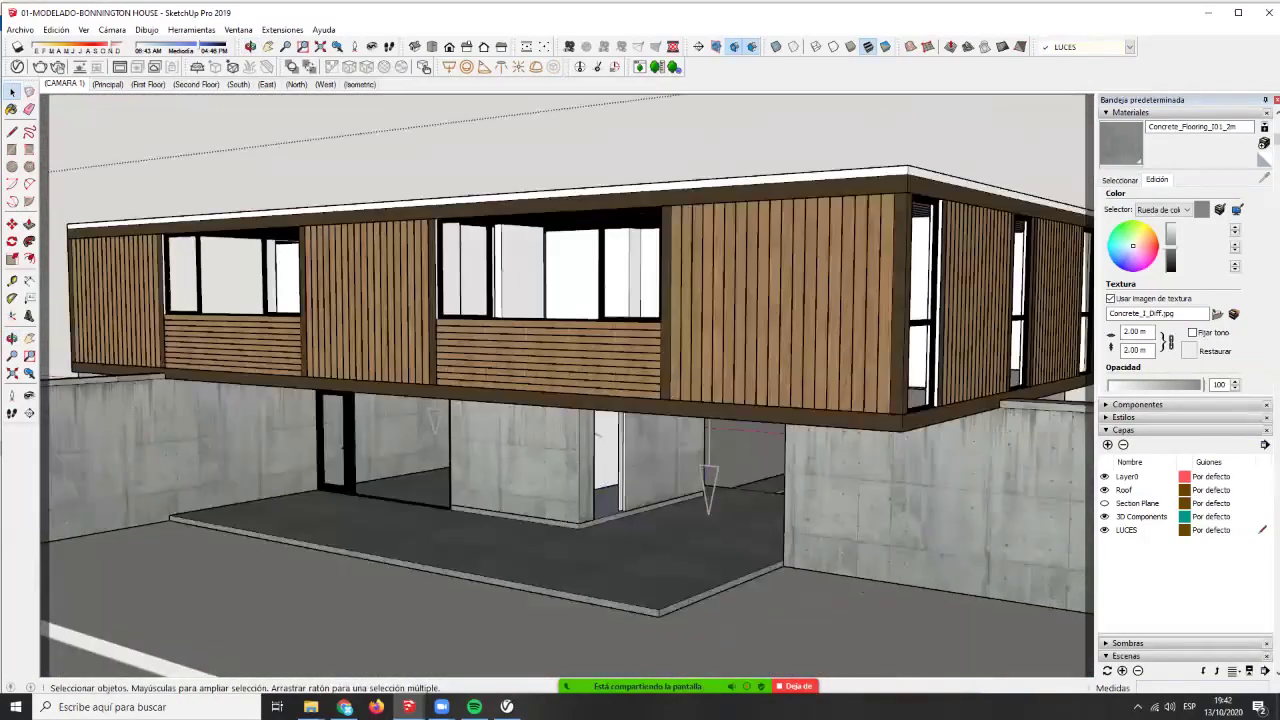
- Review the whole house from the front, open the V-Ray frame buffer and return to the CAMARA 1 scene view
middle_click_drag(600, 400, 820, 400)
scroll(640, 400, "down", 5)
middle_click_drag(610, 490, 485, 432)
left_click(335, 490)
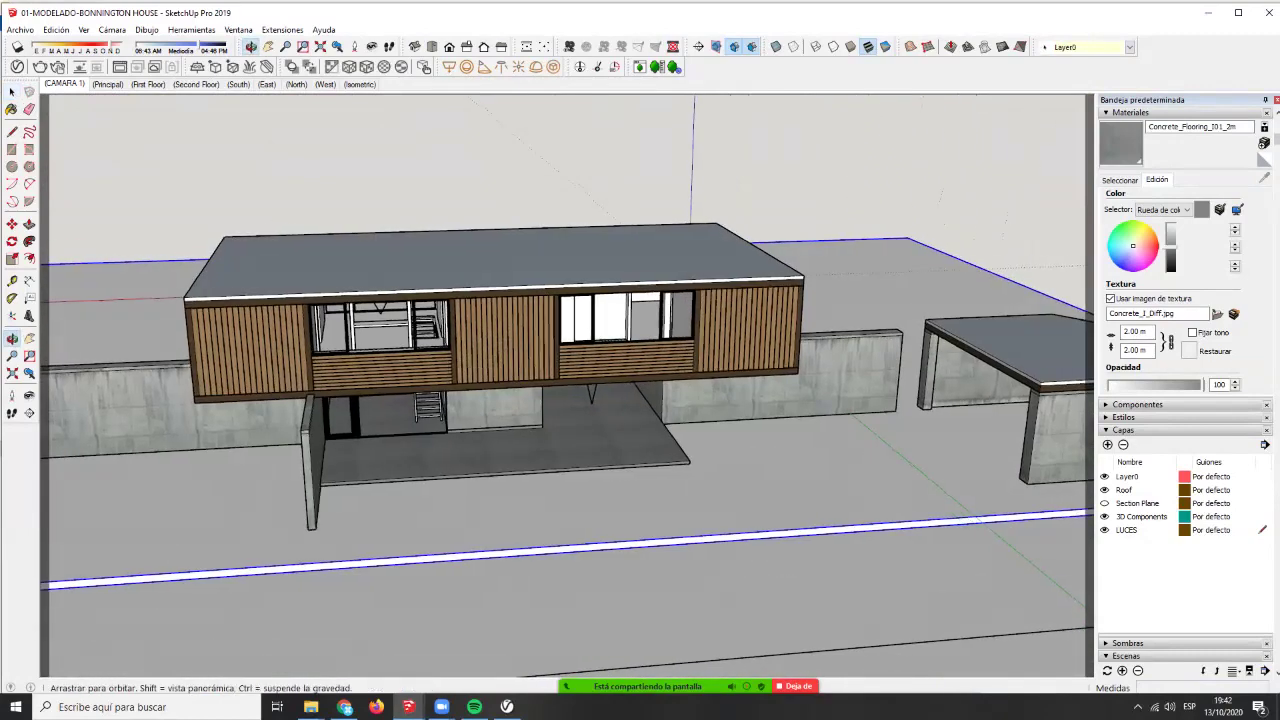
middle_click_drag(335, 480, 430, 428)
middle_click_drag(568, 392, 602, 392)
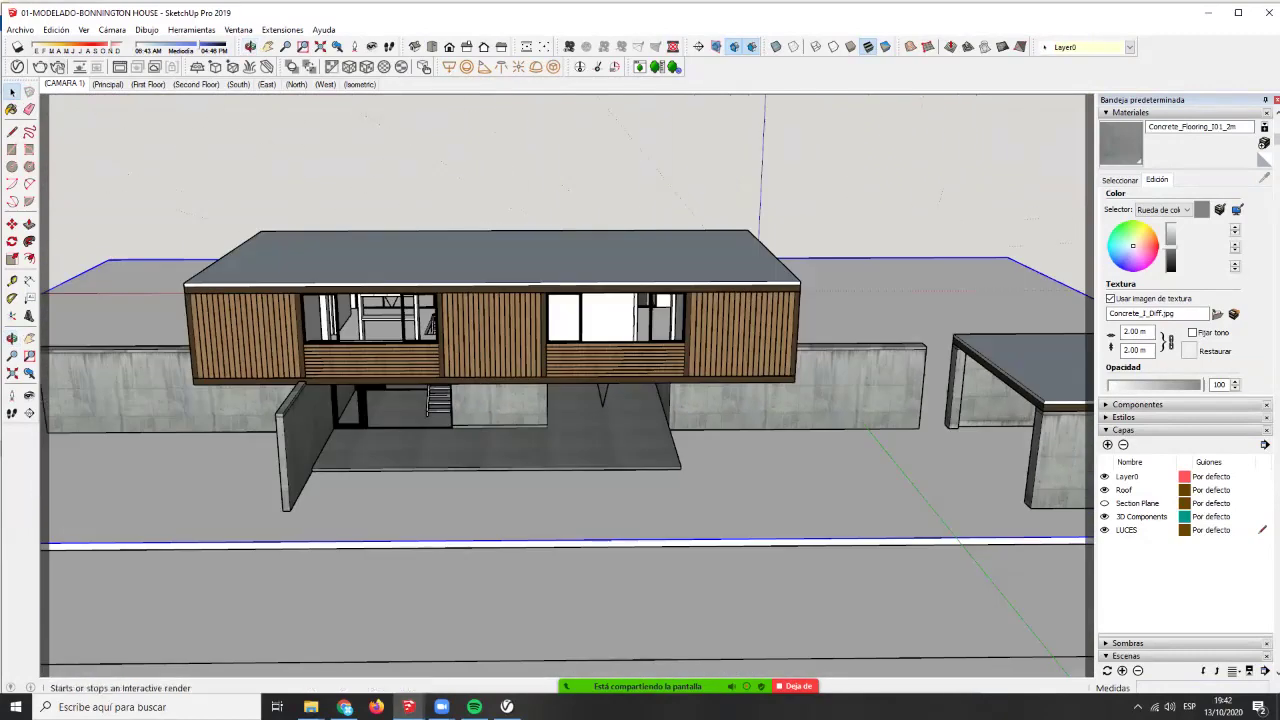
left_click(120, 67)
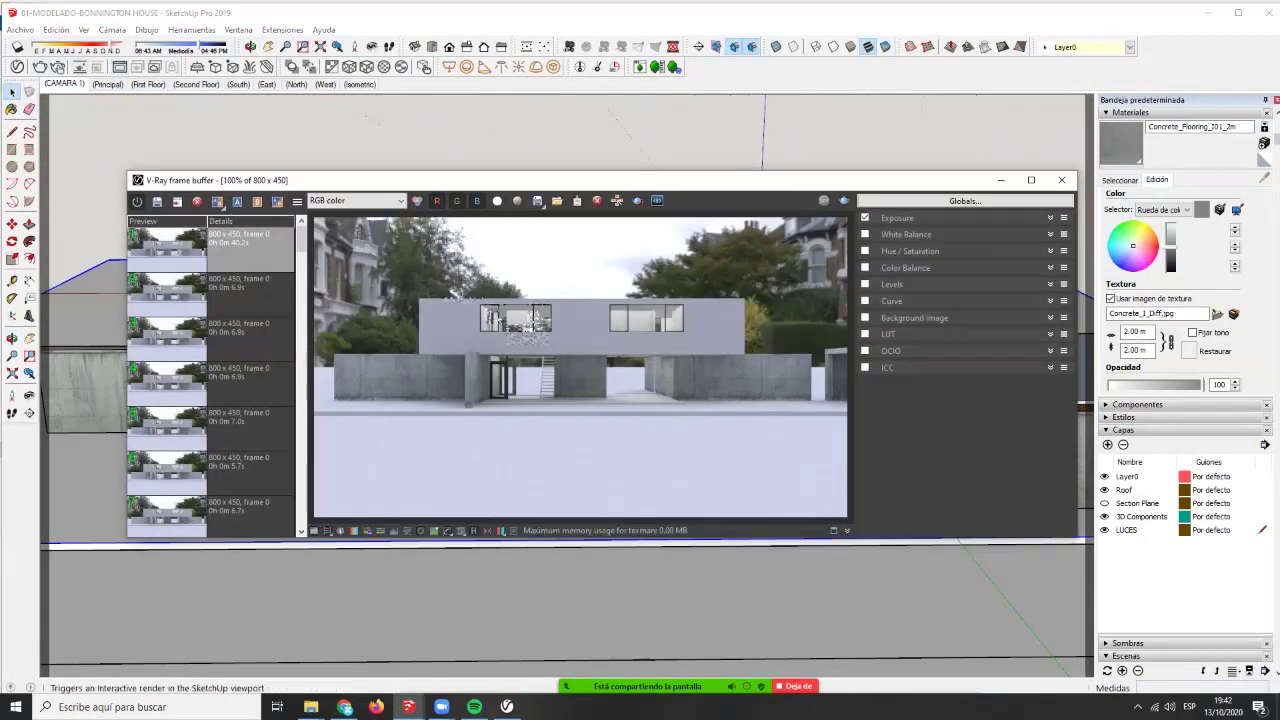
left_click(64, 84)
- Rename the concrete flooring material to 05-Concrete_Flooring_I01_2m in the V-Ray Asset Editor
left_click(17, 67)
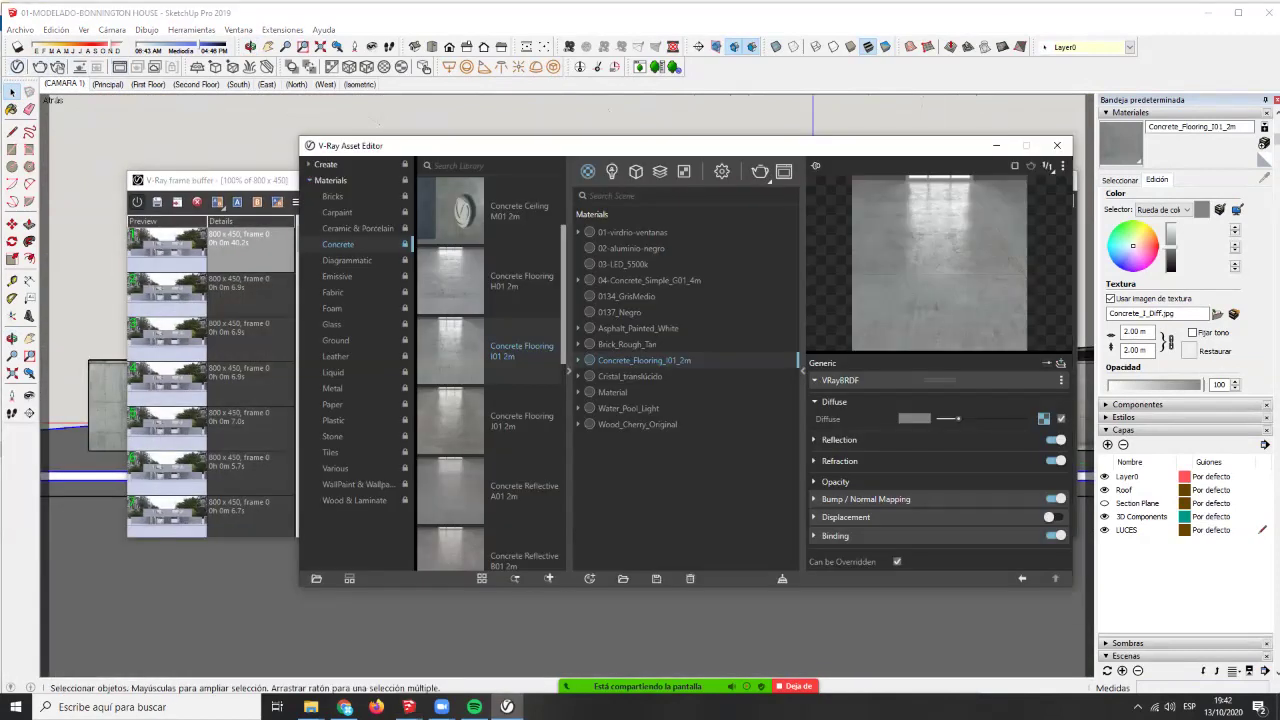
right_click(626, 360)
left_click(668, 420)
type("05-")
key("Return")
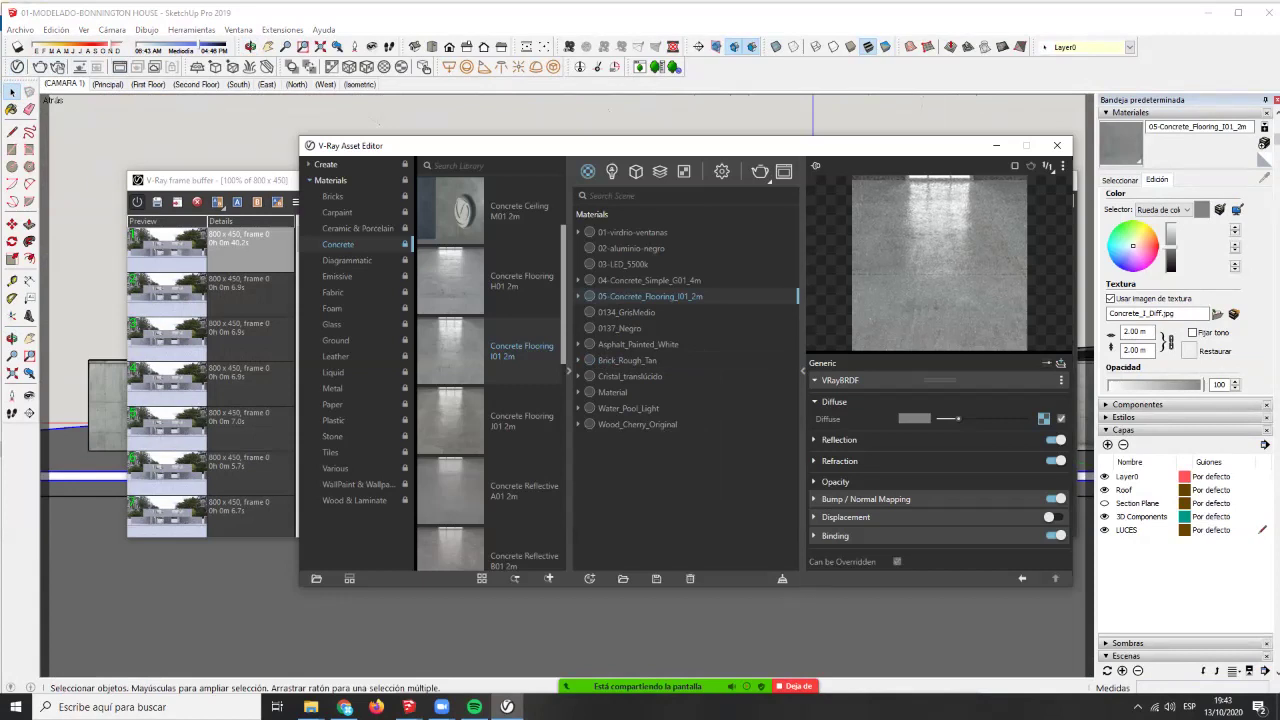
- Render the CAMARA 1 view and inspect the ground-floor area in the V-Ray frame buffer
left_click(760, 172)
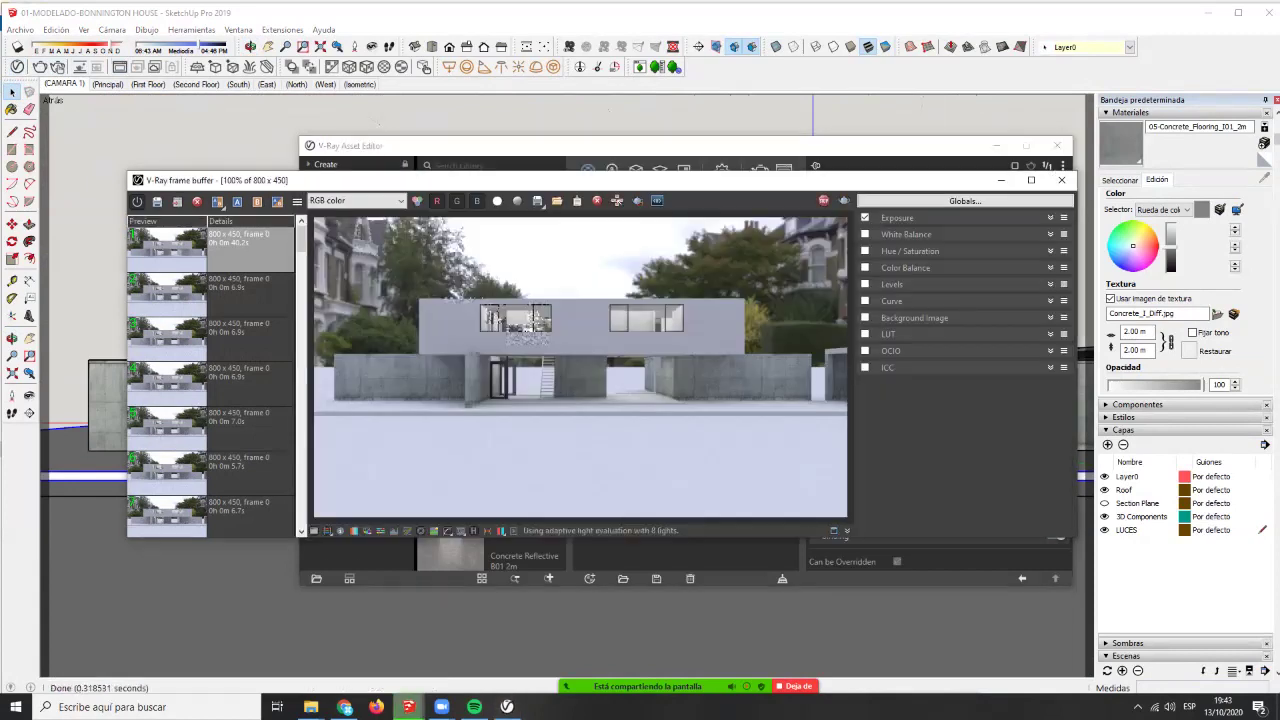
left_click(40, 66)
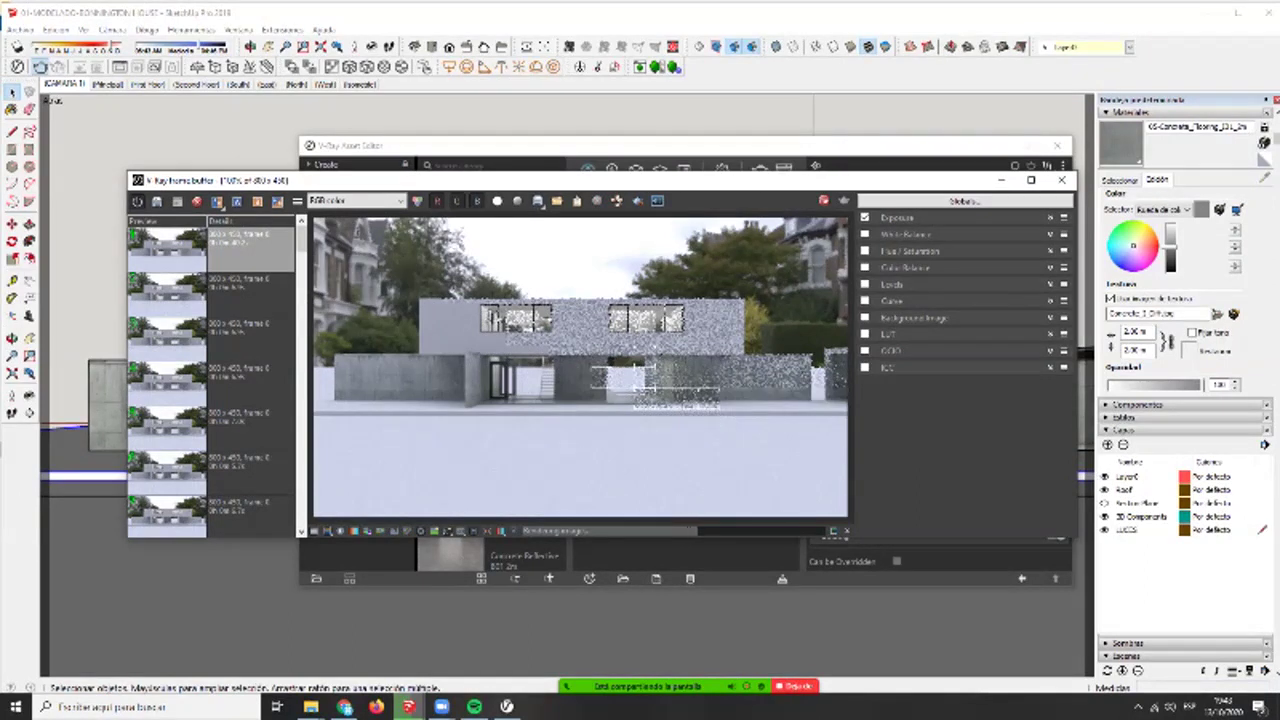
scroll(528, 398, "up", 1)
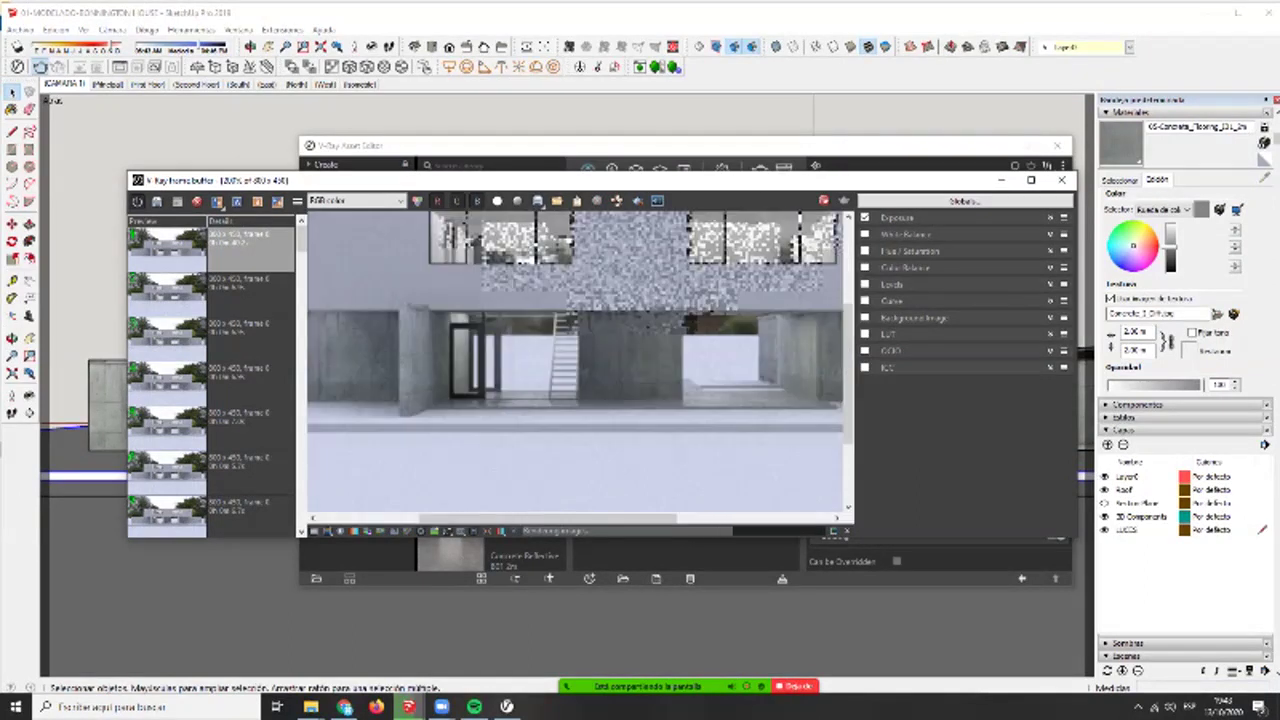
scroll(575, 365, "down", 1)
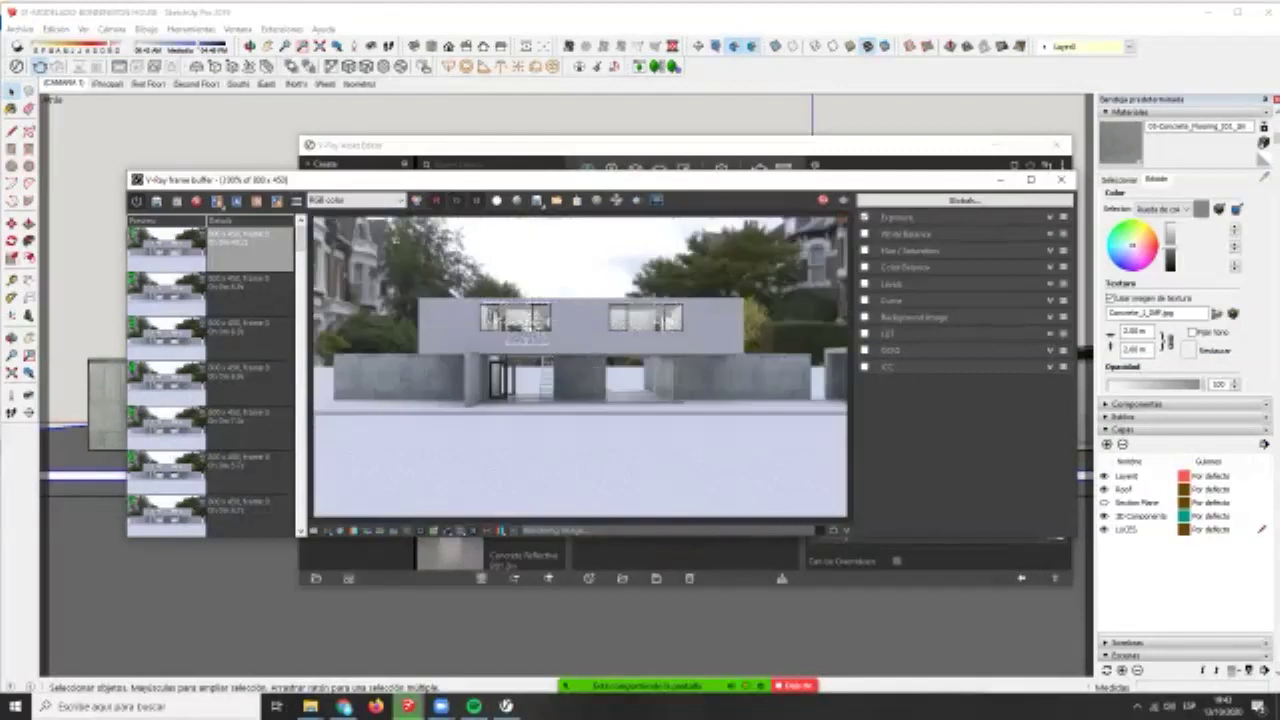
left_click(1000, 180)
left_click(996, 145)
- Sample the Wood_Cherry_Original material from the upper floor's dark frame and select all objects in the scene using it
scroll(579, 375, "up", 2)
mouse_move(690, 295)
middle_mouse_down()
mouse_move(606, 323)
mouse_move(630, 305)
mouse_move(745, 345)
mouse_move(665, 310)
middle_mouse_up()
scroll(606, 323, "up", 3)
left_click(606, 150)
scroll(745, 345, "down", 3)
key("b")
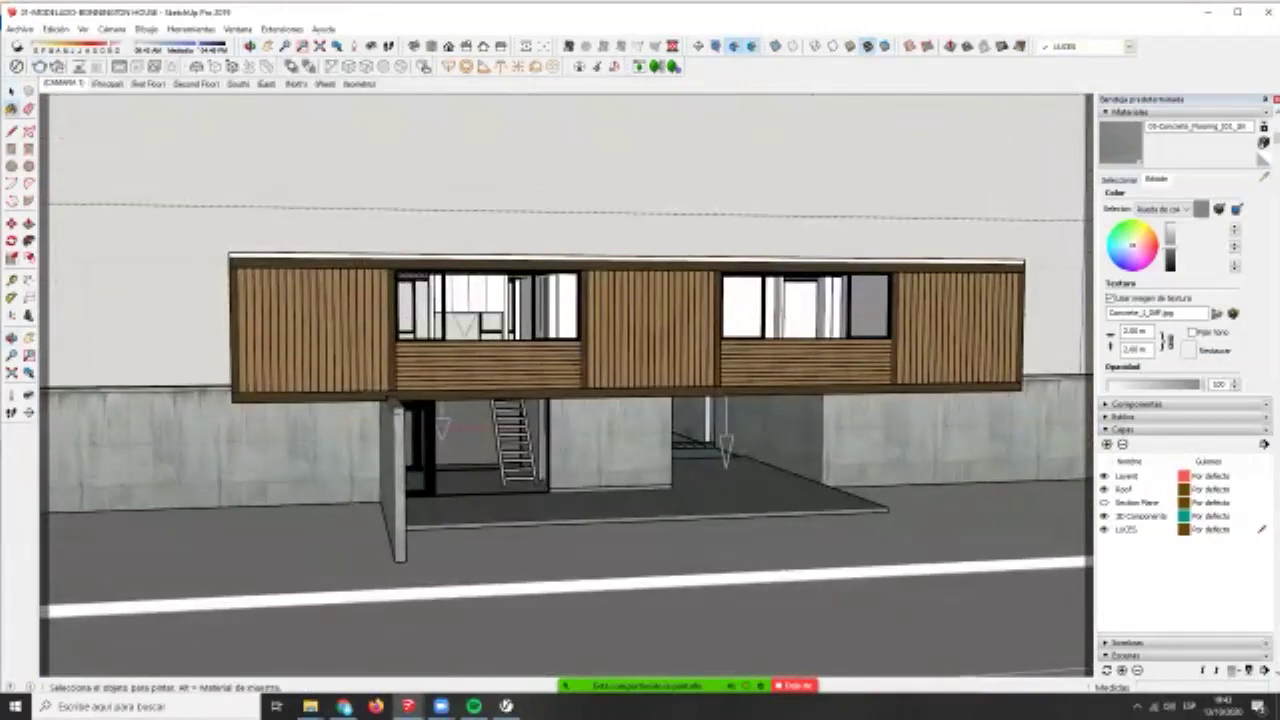
scroll(377, 305, "up", 4)
left_click(407, 312, "alt")
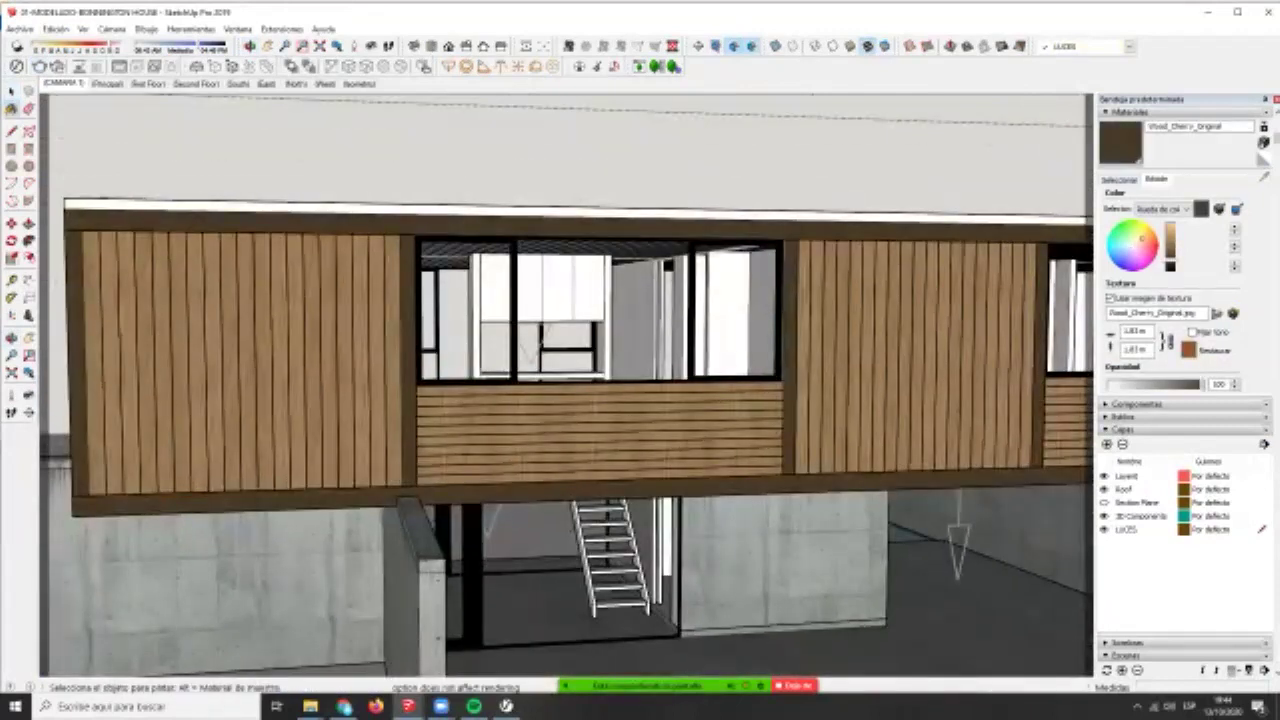
left_click(17, 66)
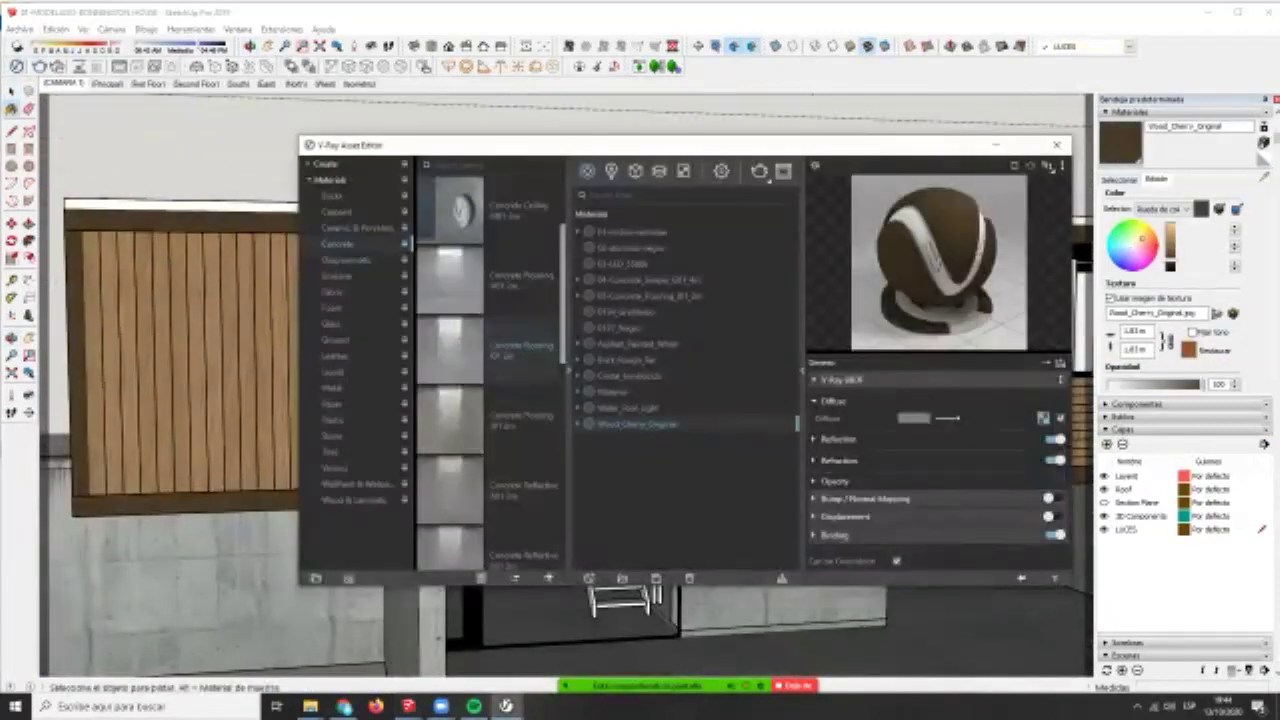
right_click(605, 424)
left_click(650, 430)
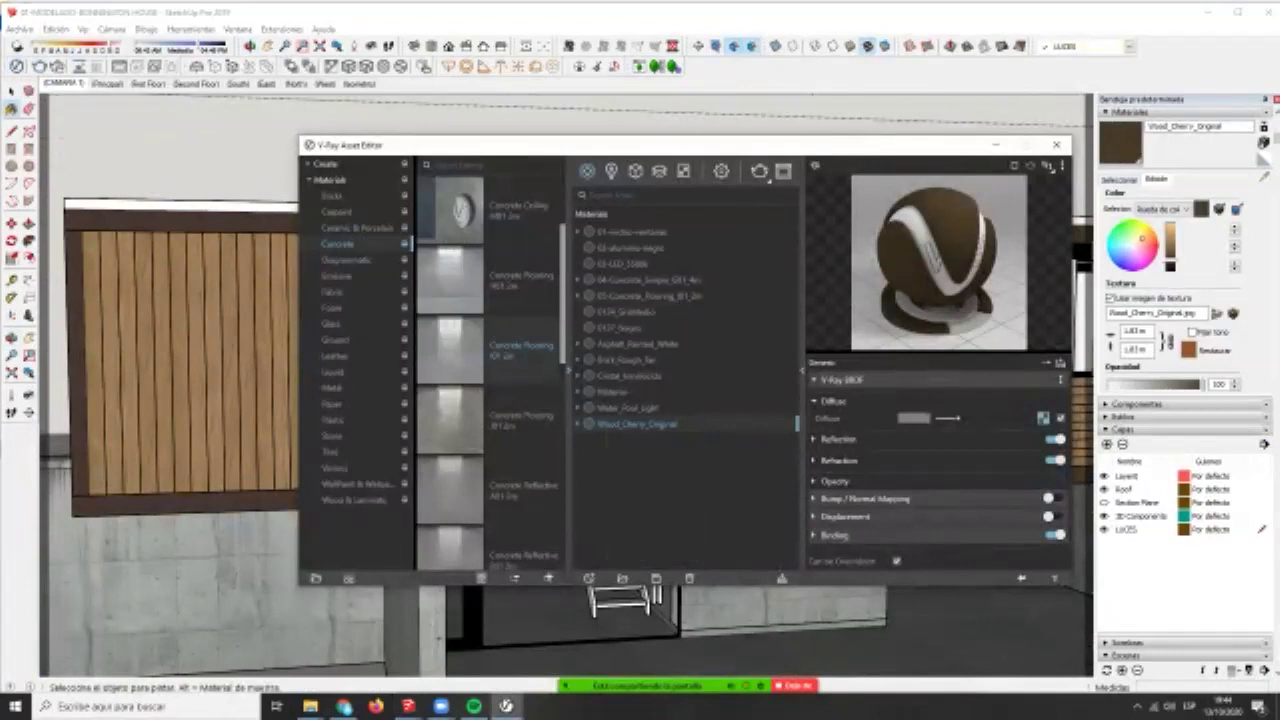
- Browse the V-Ray library's Ceramic & Porcelain, Stone, Tiles, Various and Bricks categories for a material for the dark frame
left_click(357, 228)
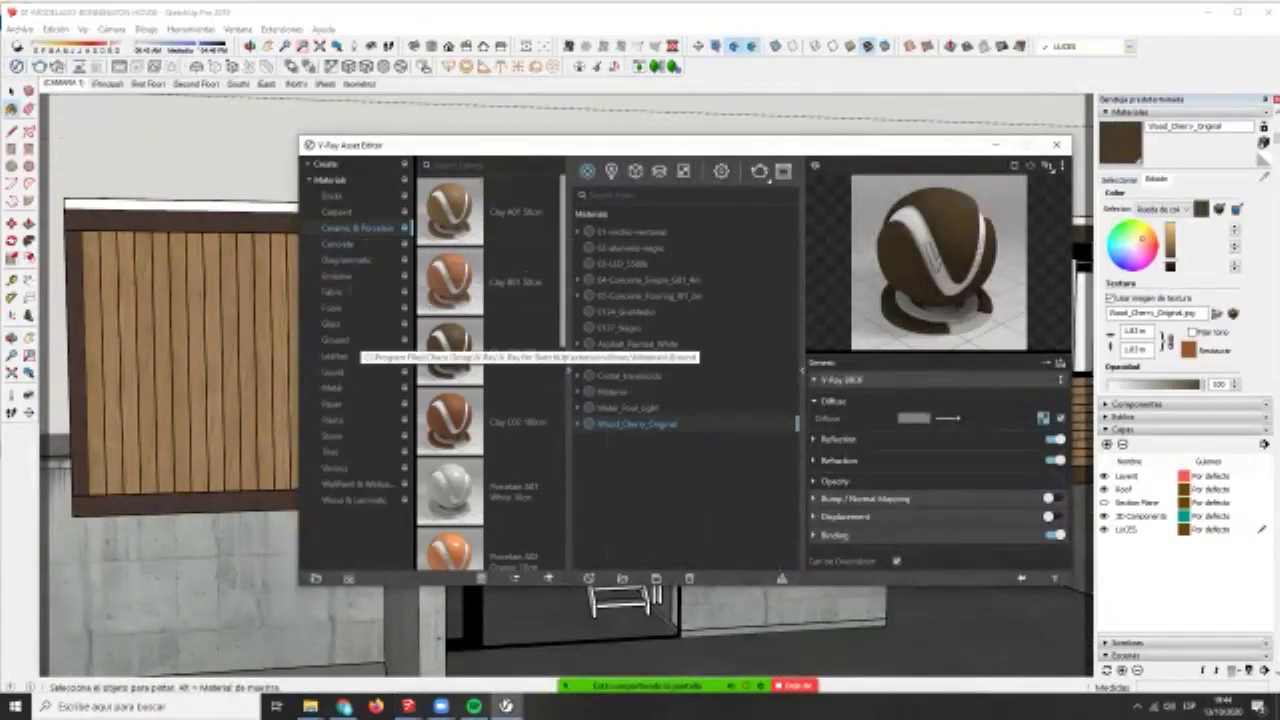
left_click(332, 436)
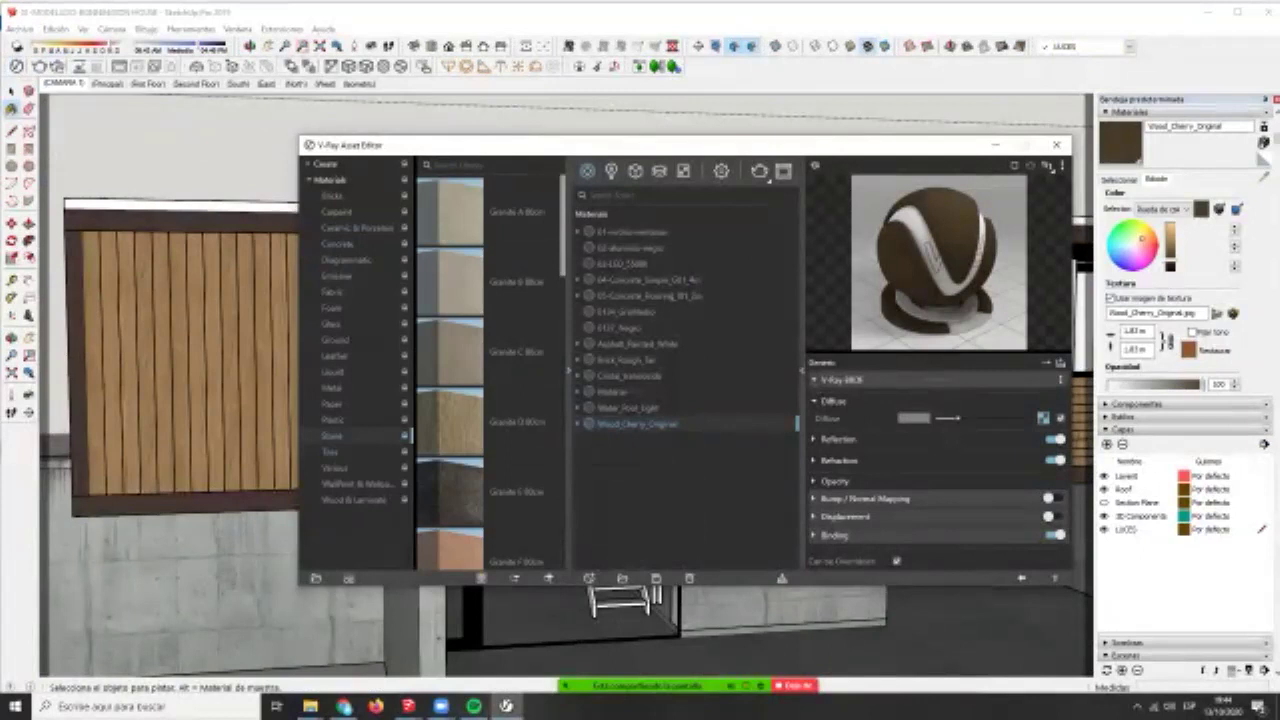
left_click(330, 452)
scroll(490, 370, "down", 3)
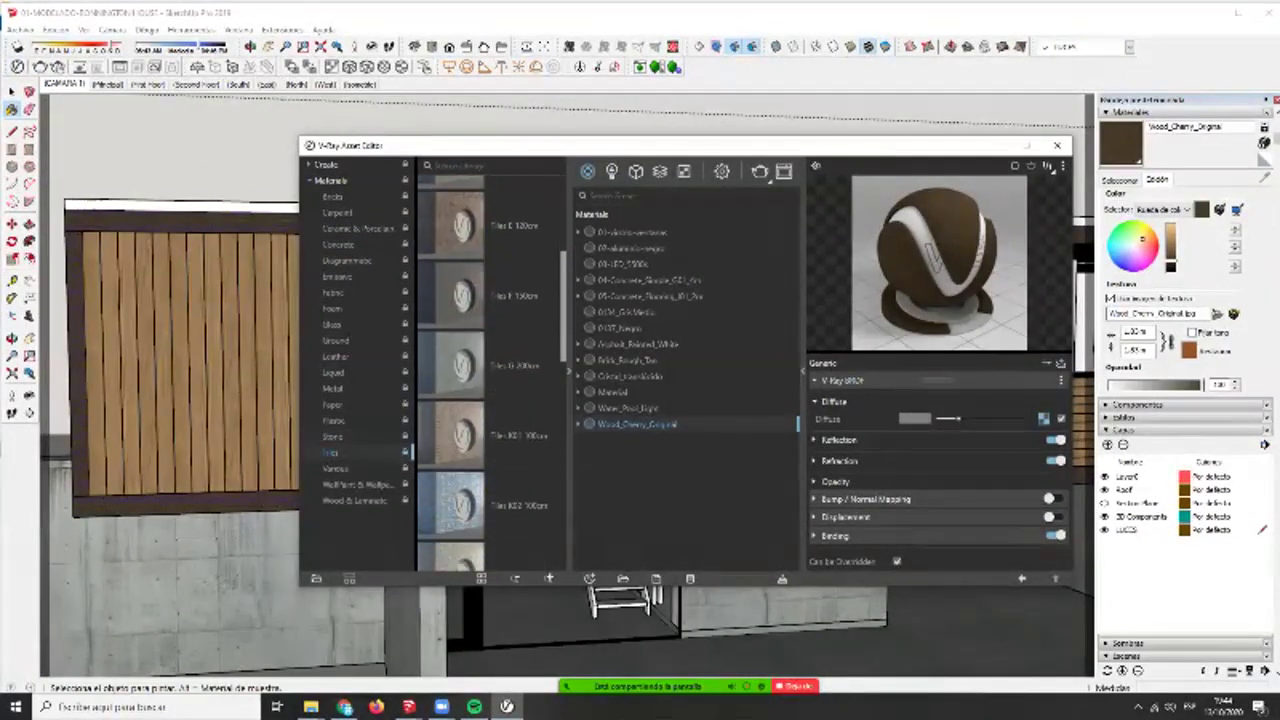
scroll(500, 385, "up", 3)
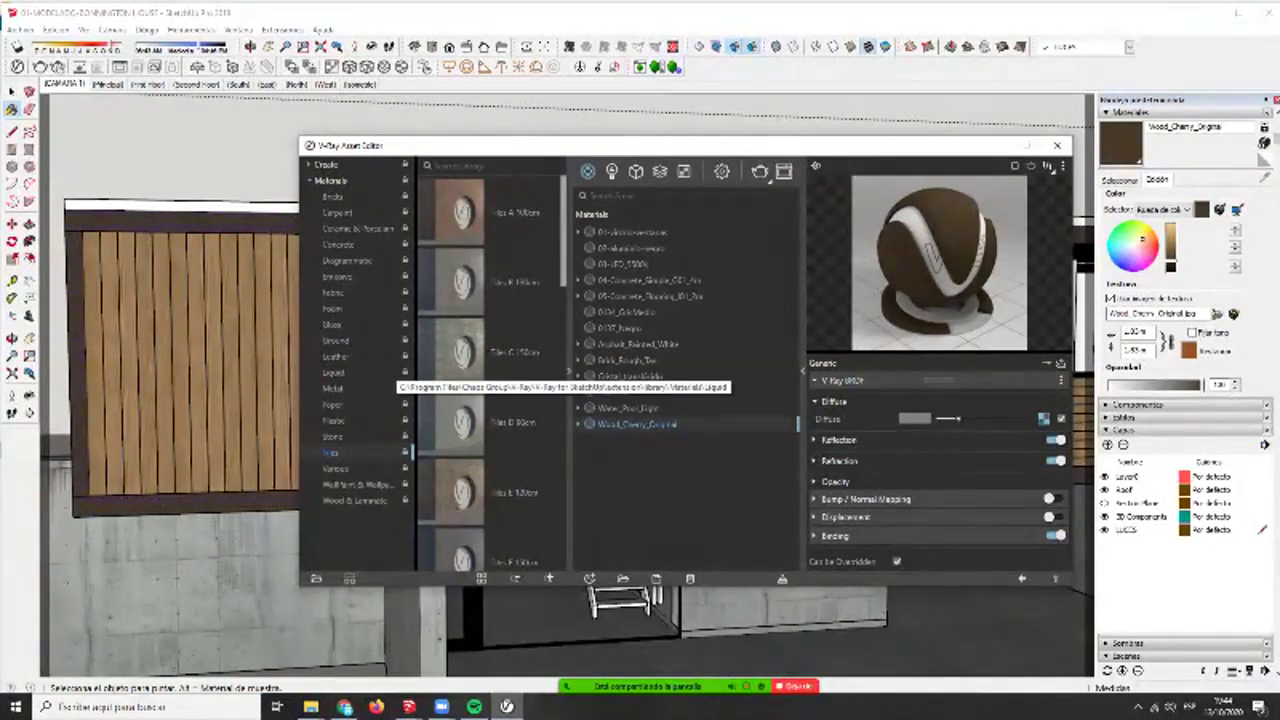
scroll(492, 374, "down", 2)
scroll(490, 373, "down", 10)
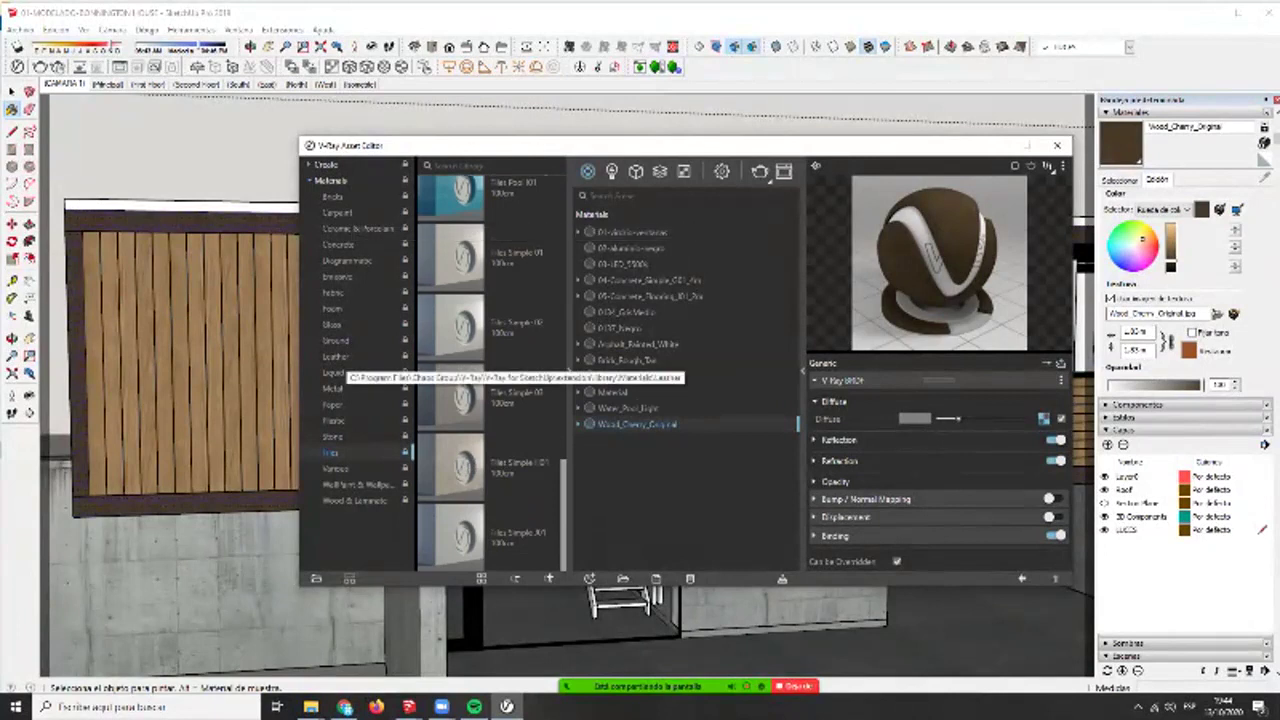
left_click(336, 468)
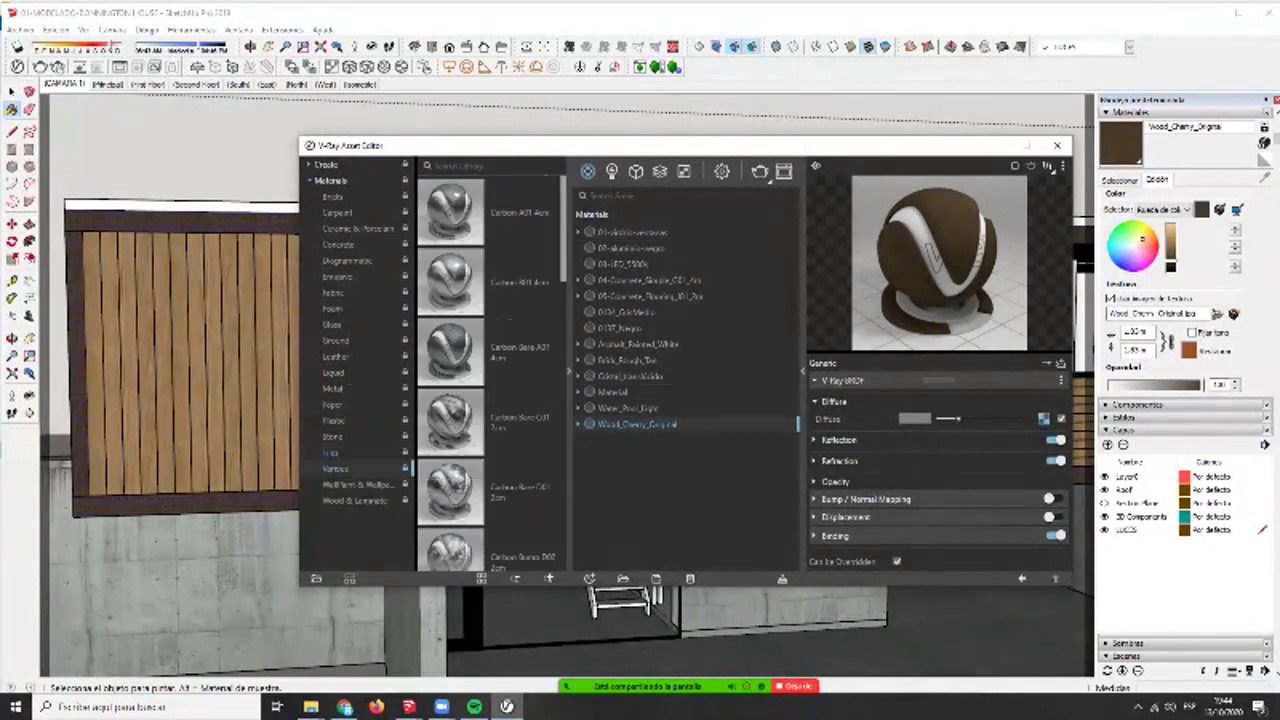
left_click(332, 196)
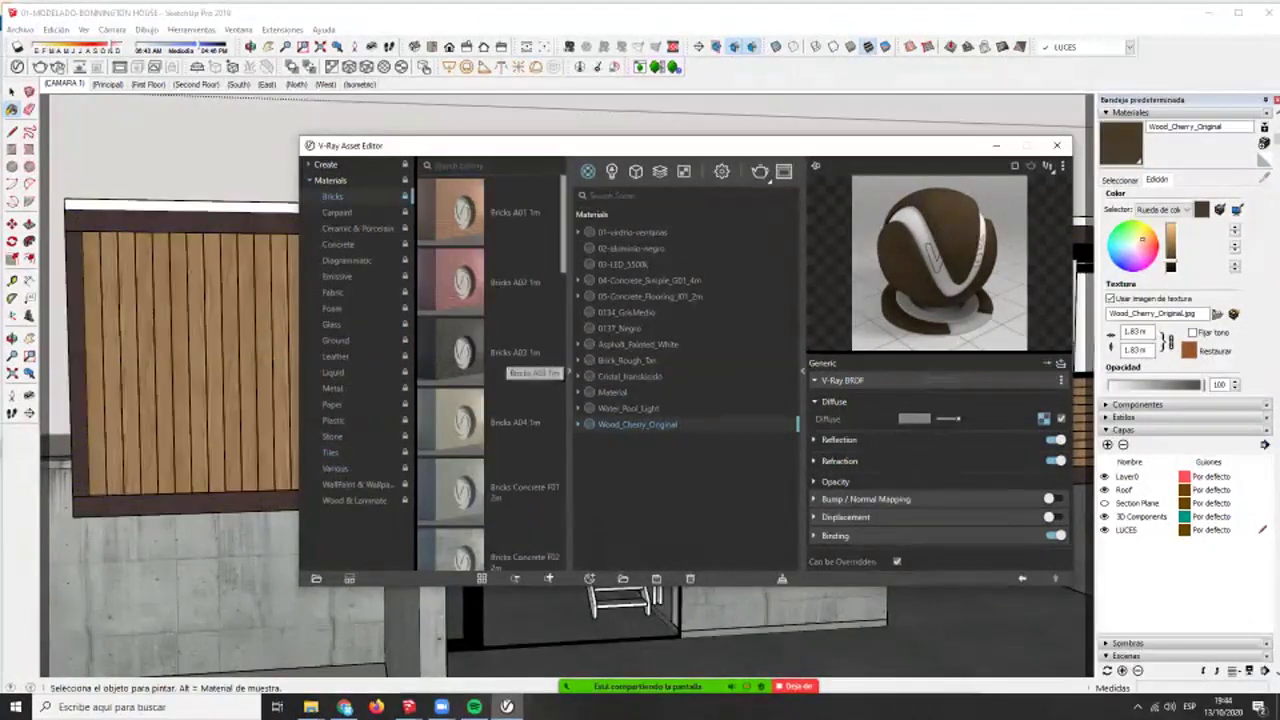
left_click(1084, 318)
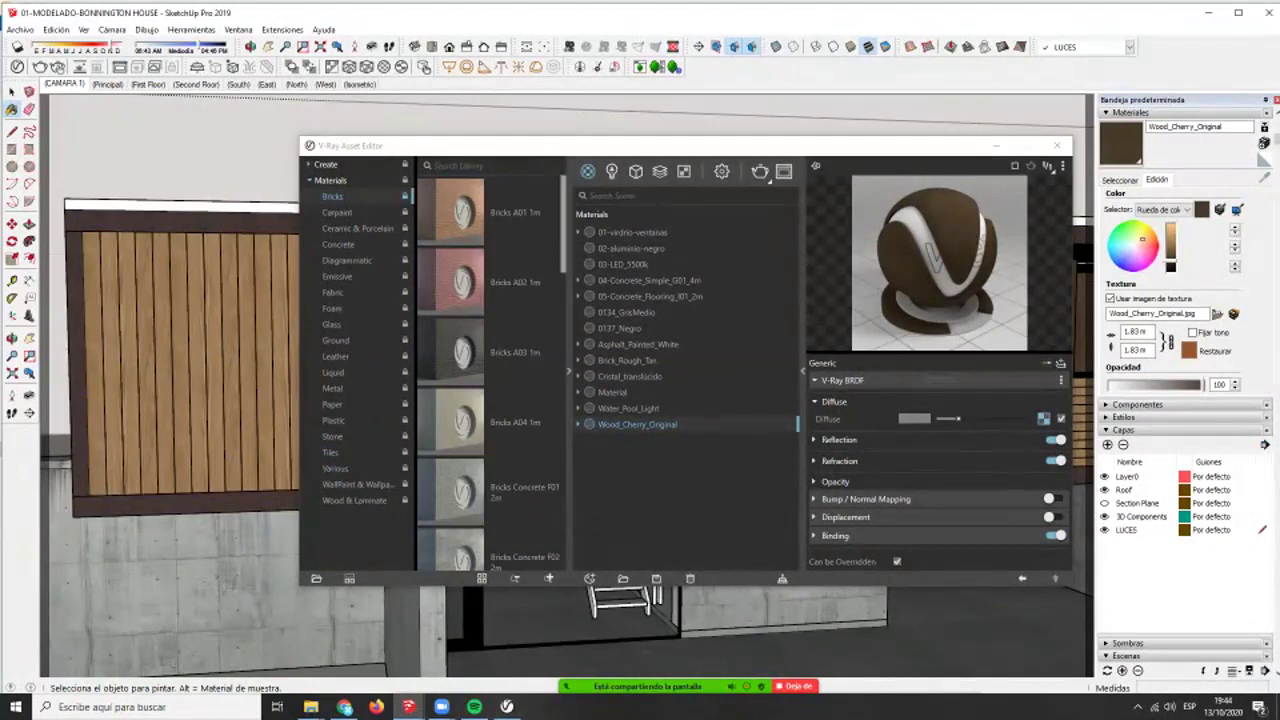
- Undo the last paint operation and apply the library's Bricks A03 1m material to the upper floor's selected frame
left_click(56, 30)
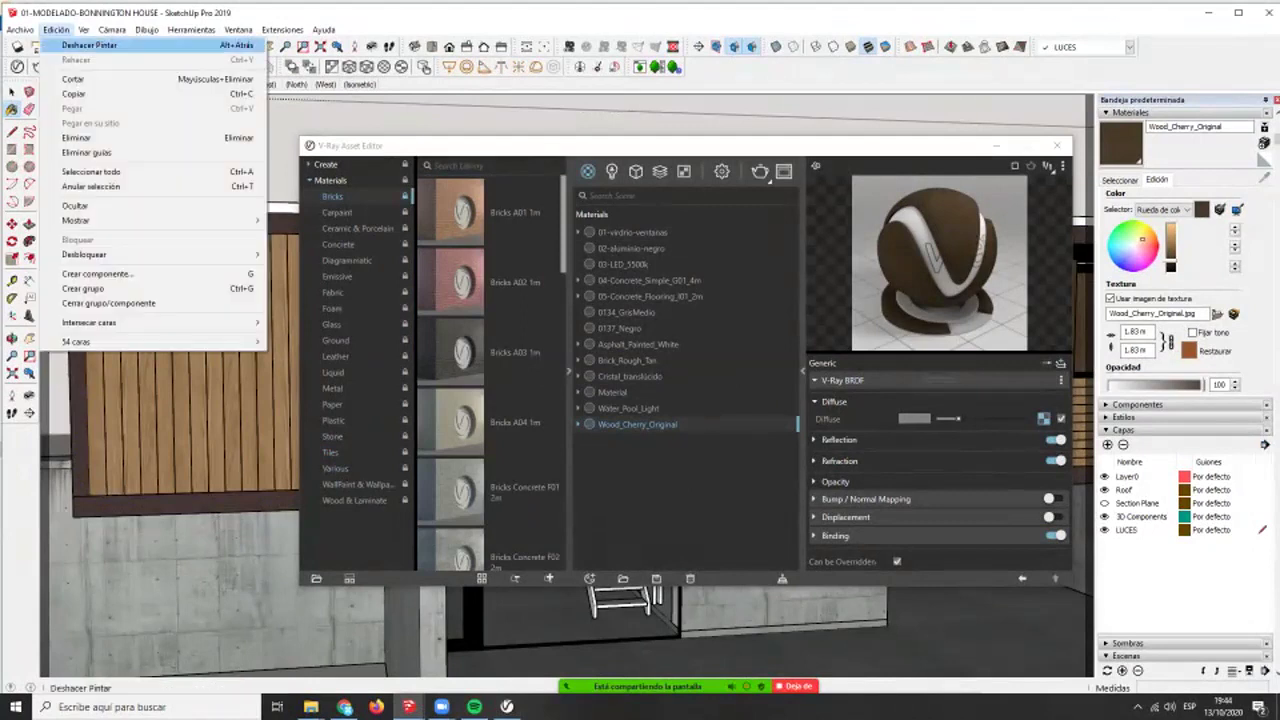
left_click(82, 45)
key("space")
right_click(491, 357)
left_click(532, 384)
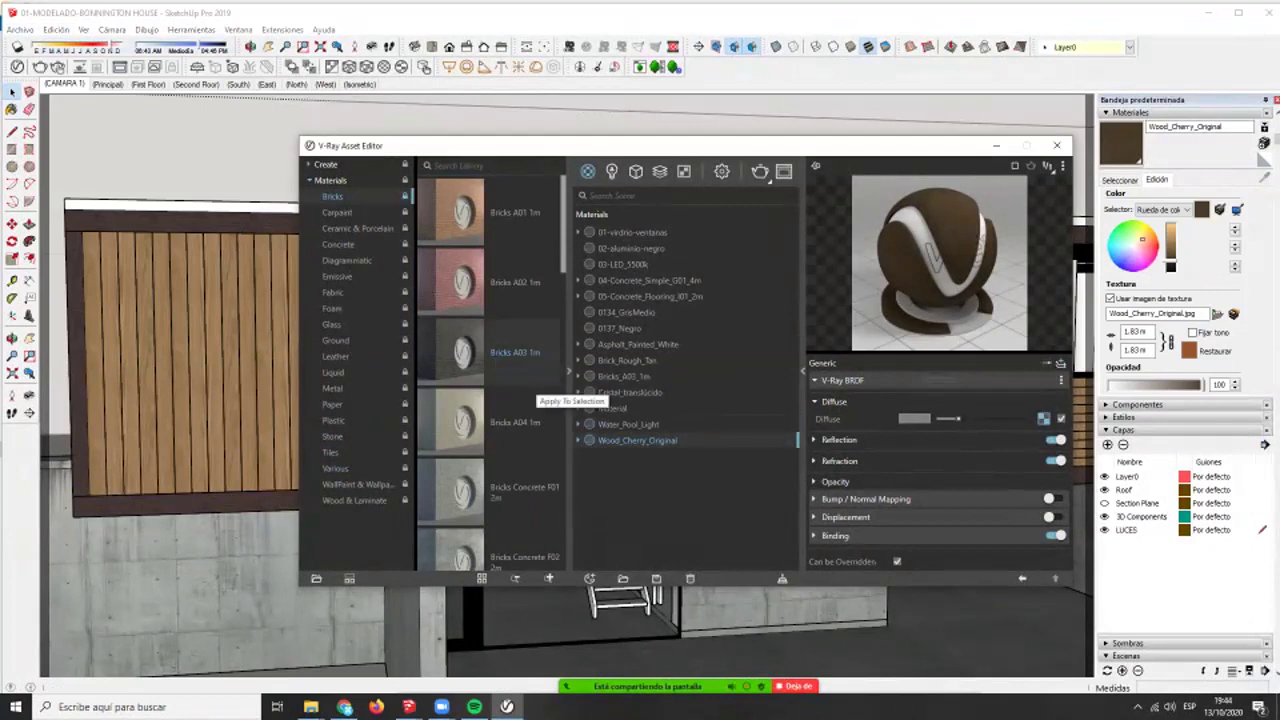
left_click(570, 401)
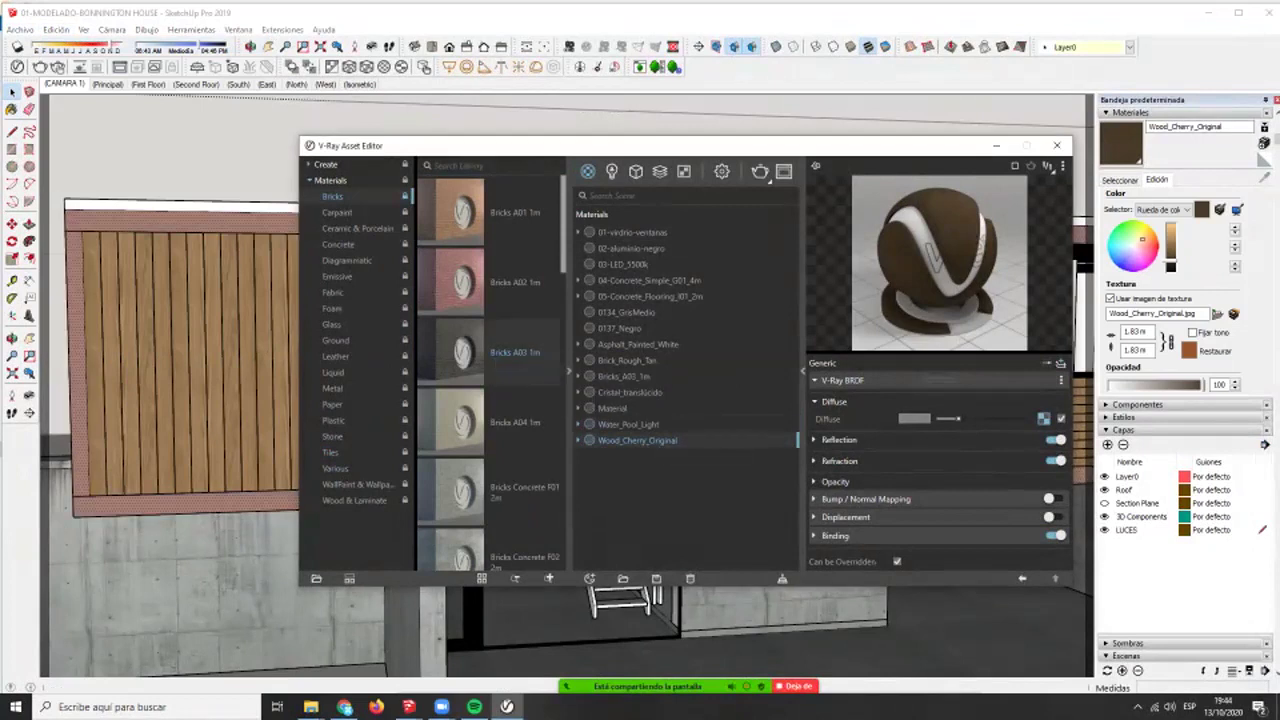
- Look through the library's brick materials and apply Bricks A01 1m to the upper floor's selected frame
scroll(490, 370, "down", 6)
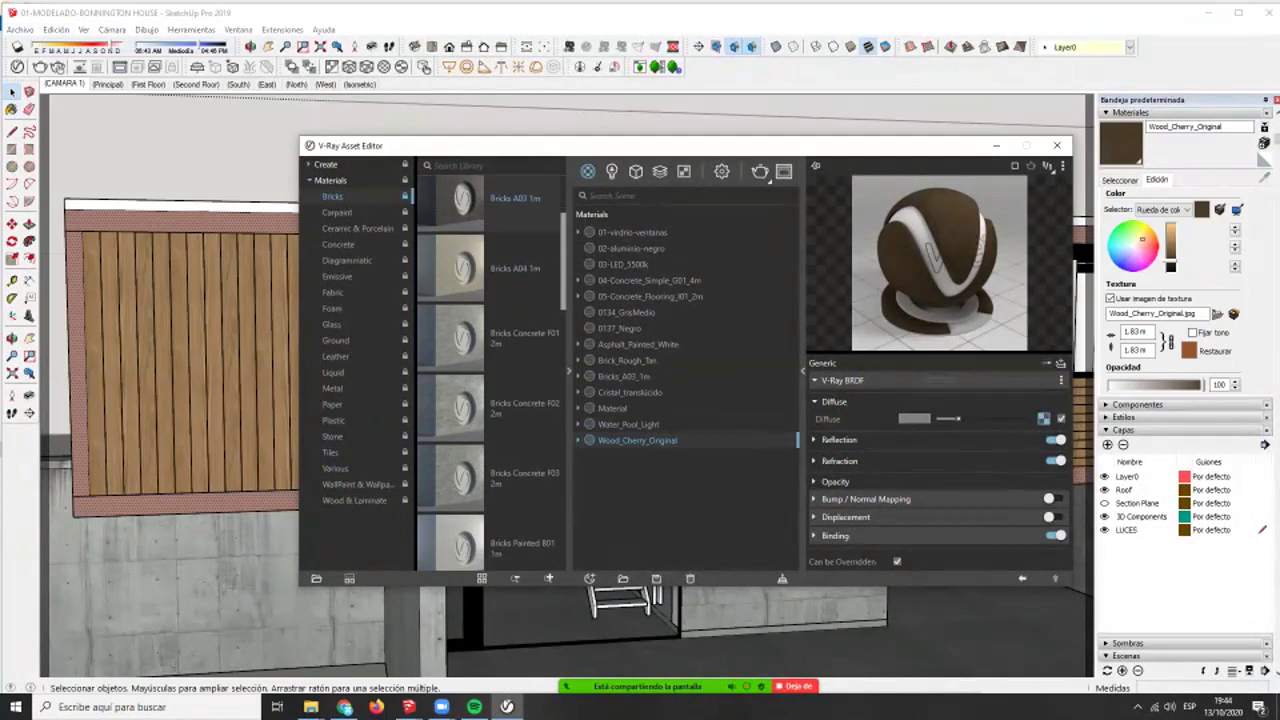
scroll(490, 370, "down", 5)
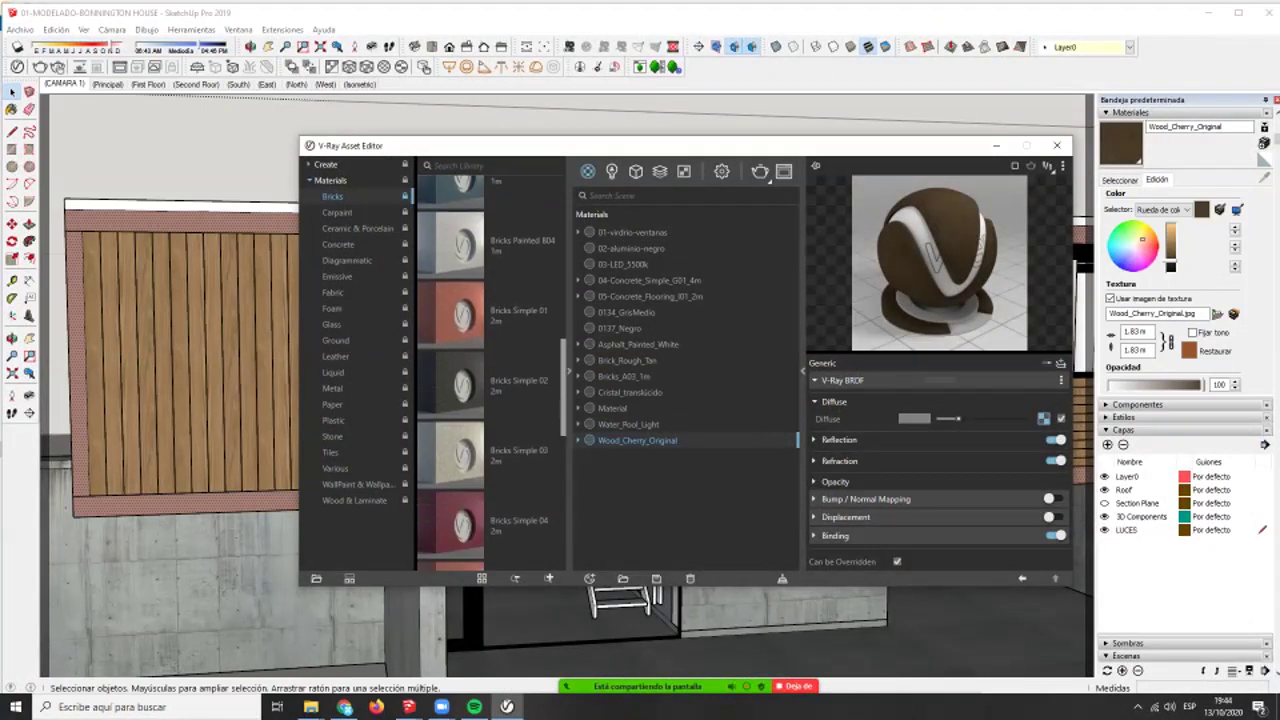
scroll(510, 300, "down", 5)
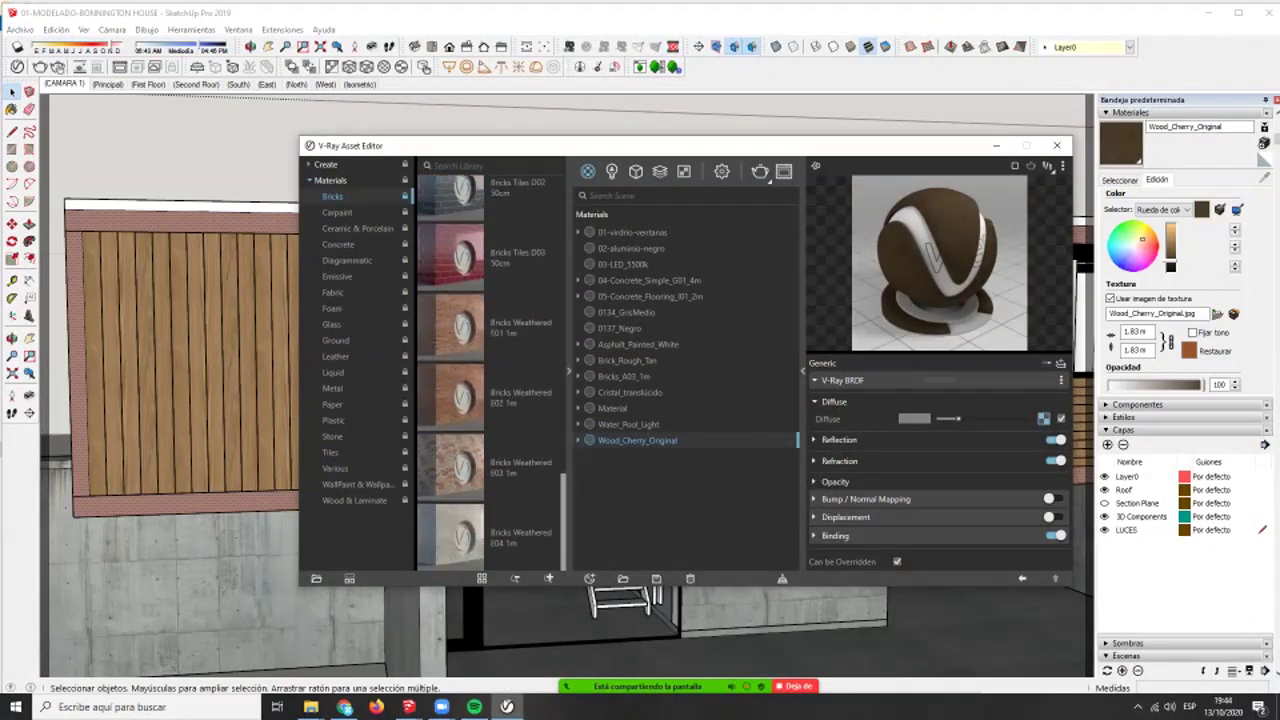
scroll(515, 292, "up", 9)
scroll(515, 292, "down", 9)
scroll(505, 370, "up", 8)
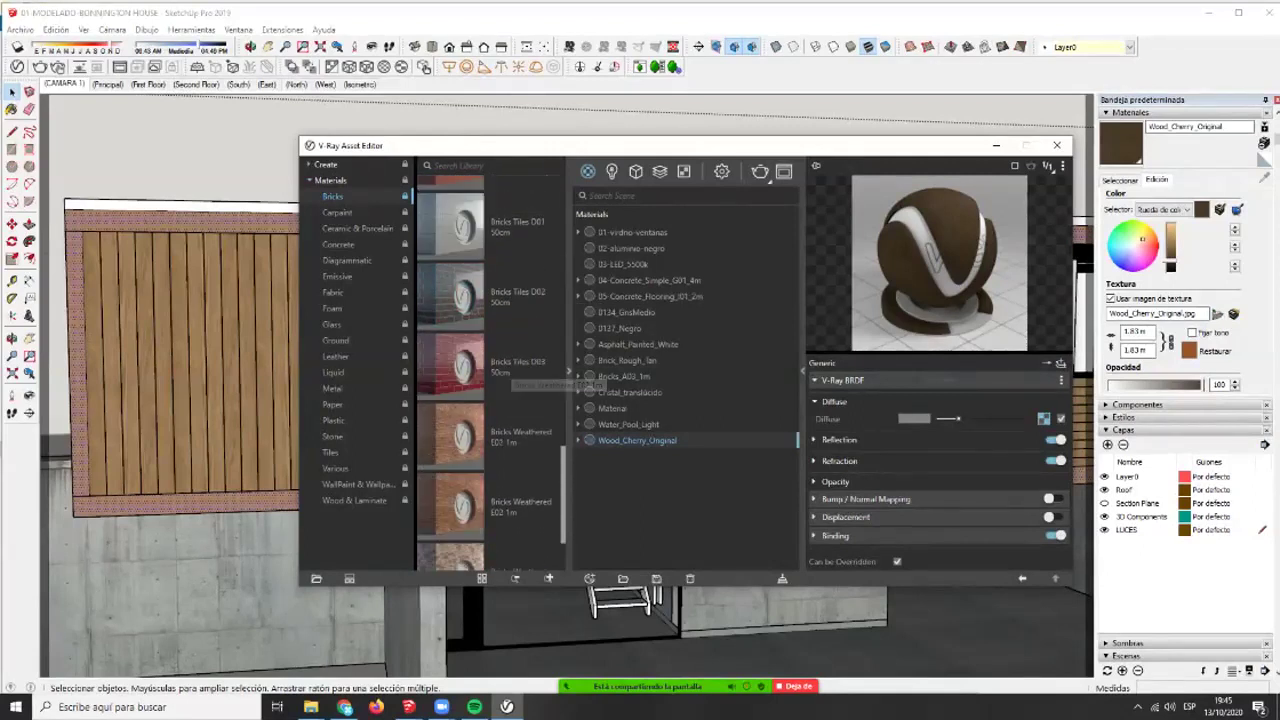
scroll(505, 370, "up", 5)
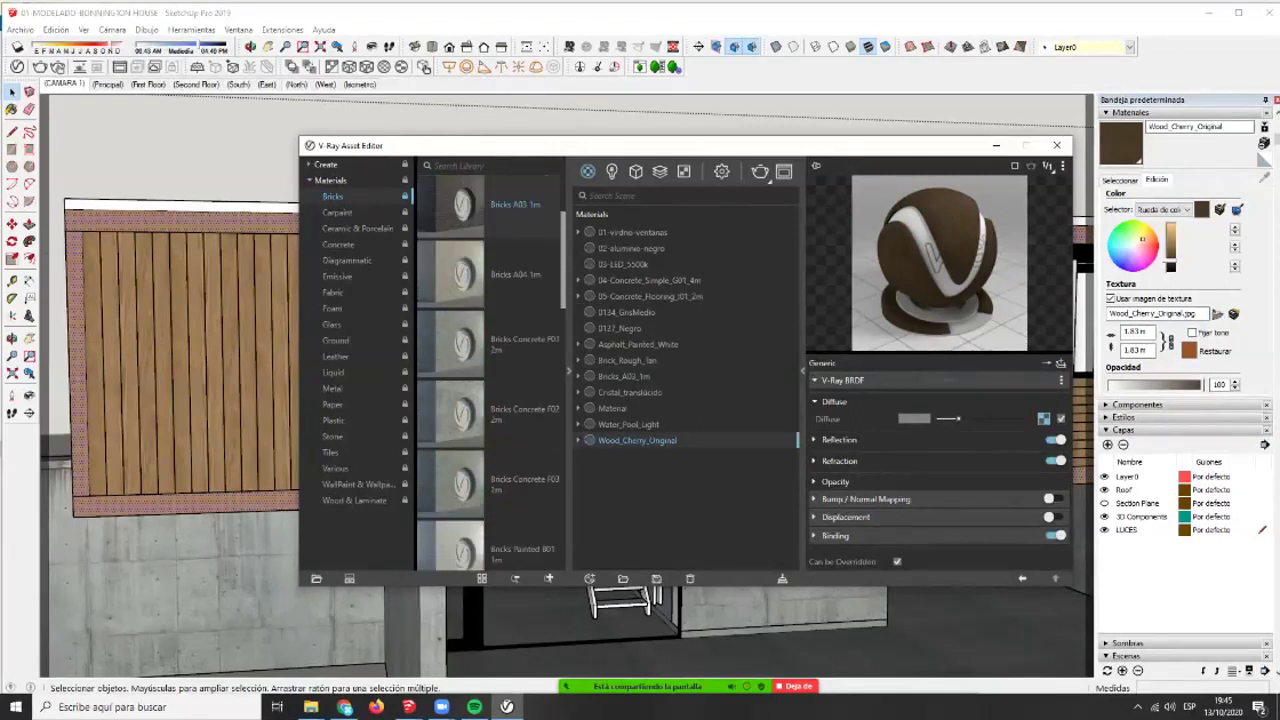
right_click(509, 207)
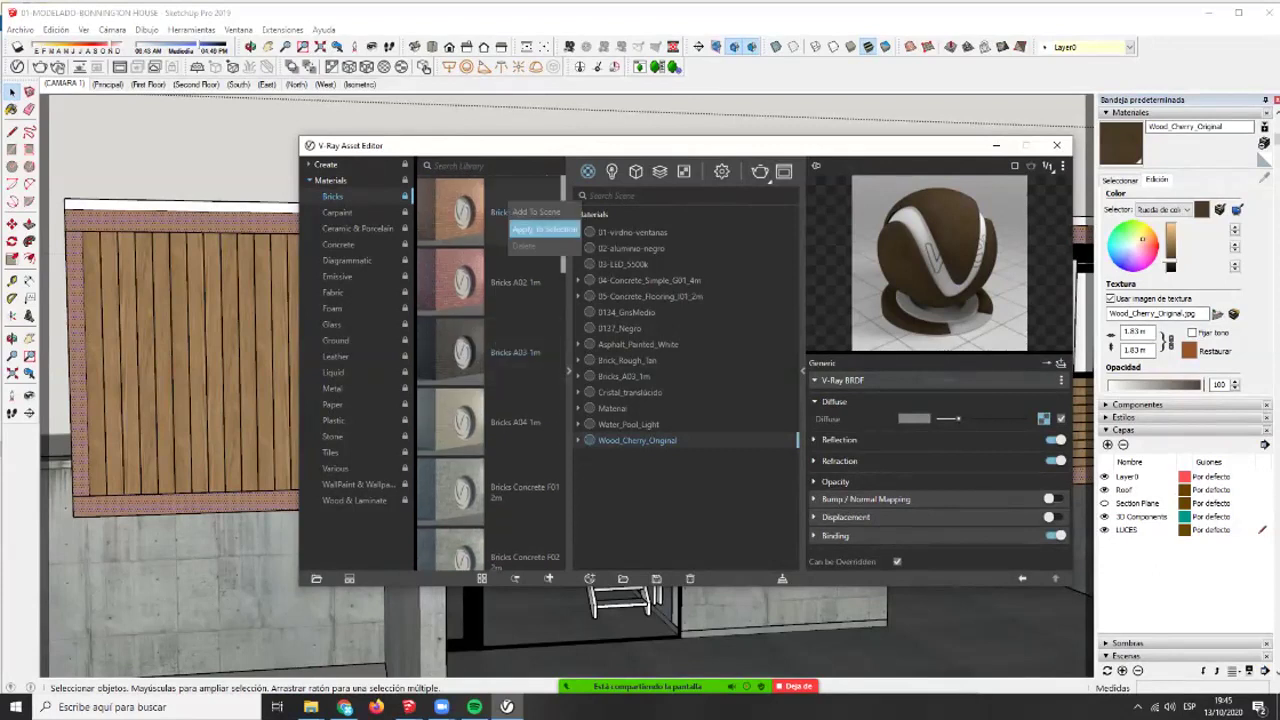
left_click(545, 229)
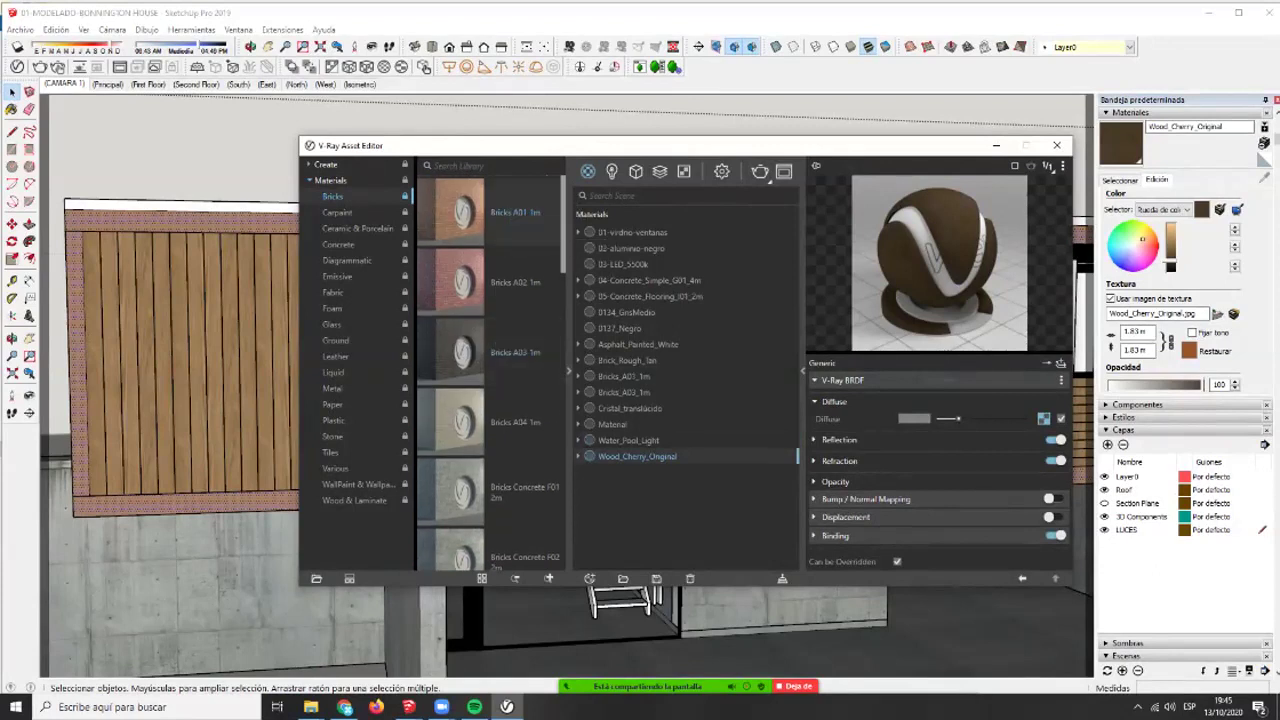
- Set the texture size of the Bricks_A01_1m material to 1.00 m by 1.00 m and clear the selection
left_click(623, 376)
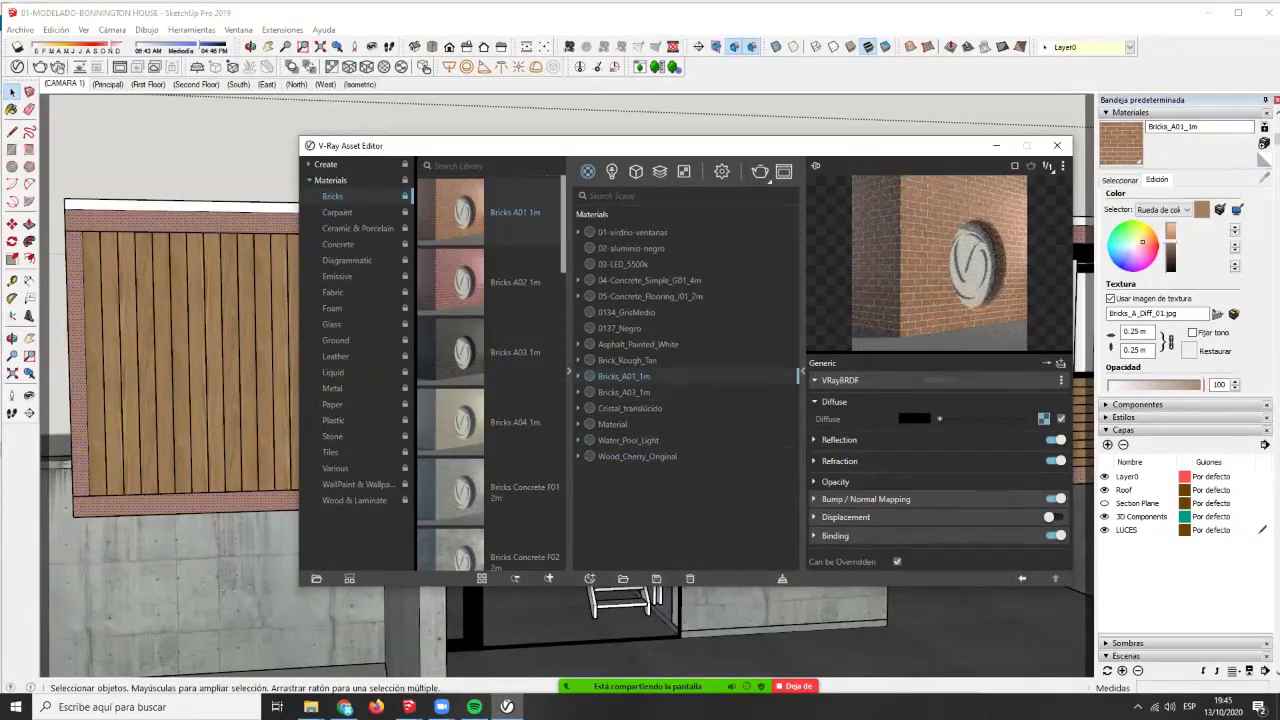
double_click(1134, 332)
type("1")
key("Tab")
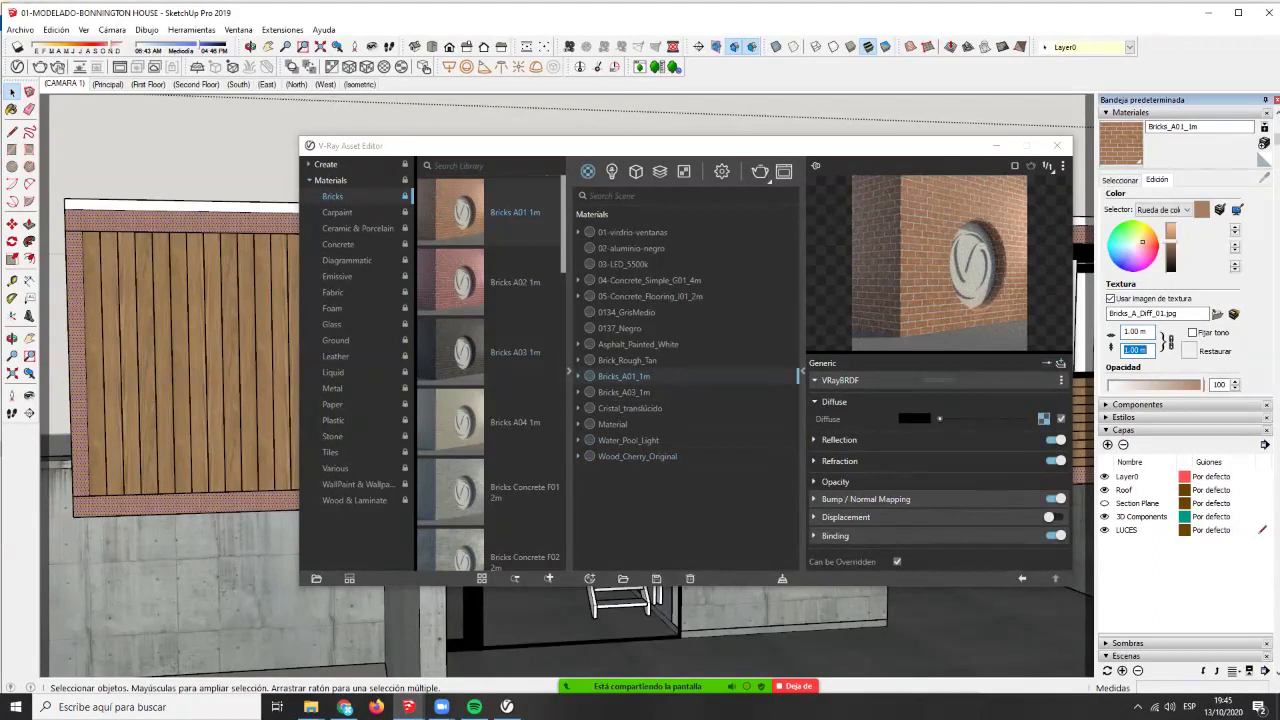
left_click(160, 145)
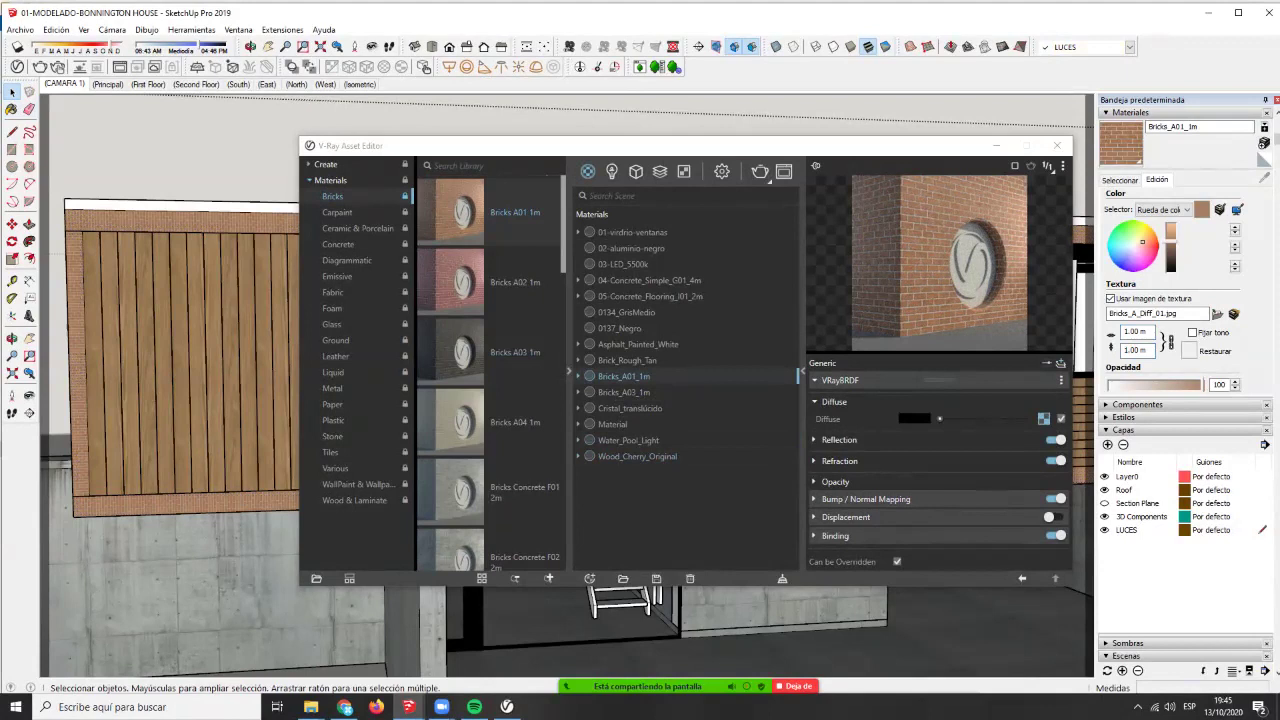
- Select all objects in the scene that use the Bricks_A01_1m material
left_click(180, 300)
left_click(180, 221)
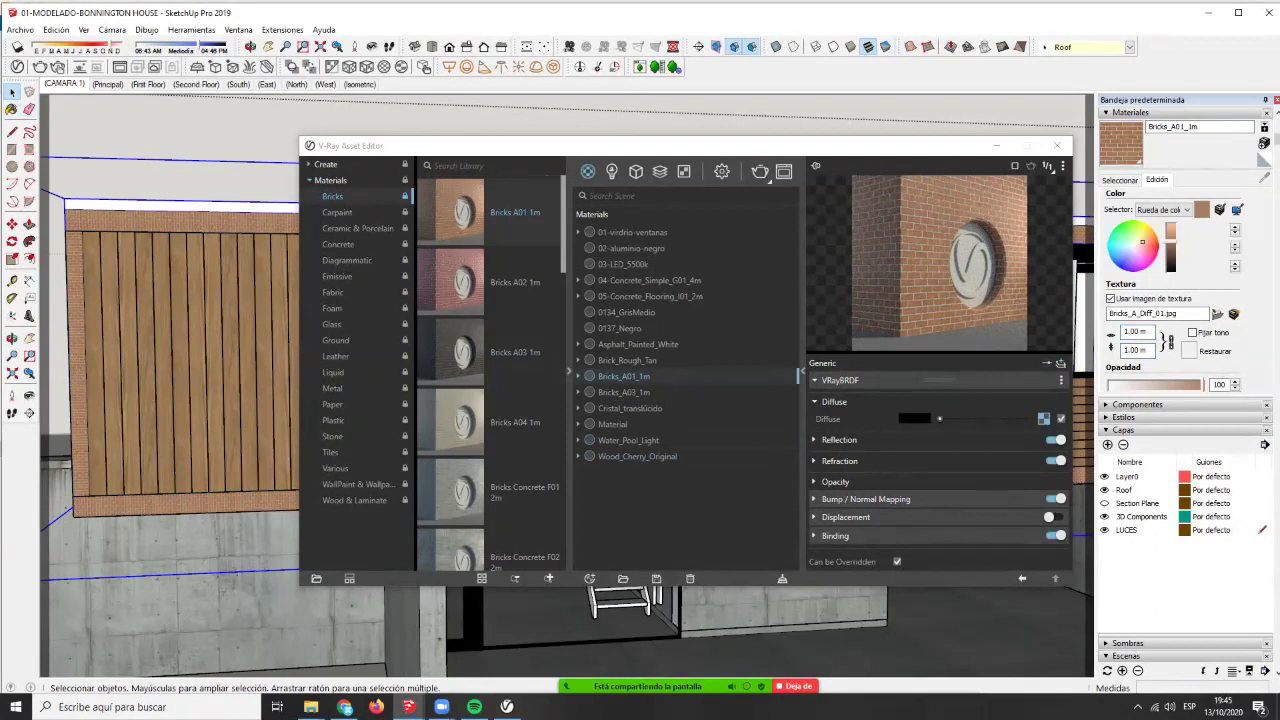
key("b")
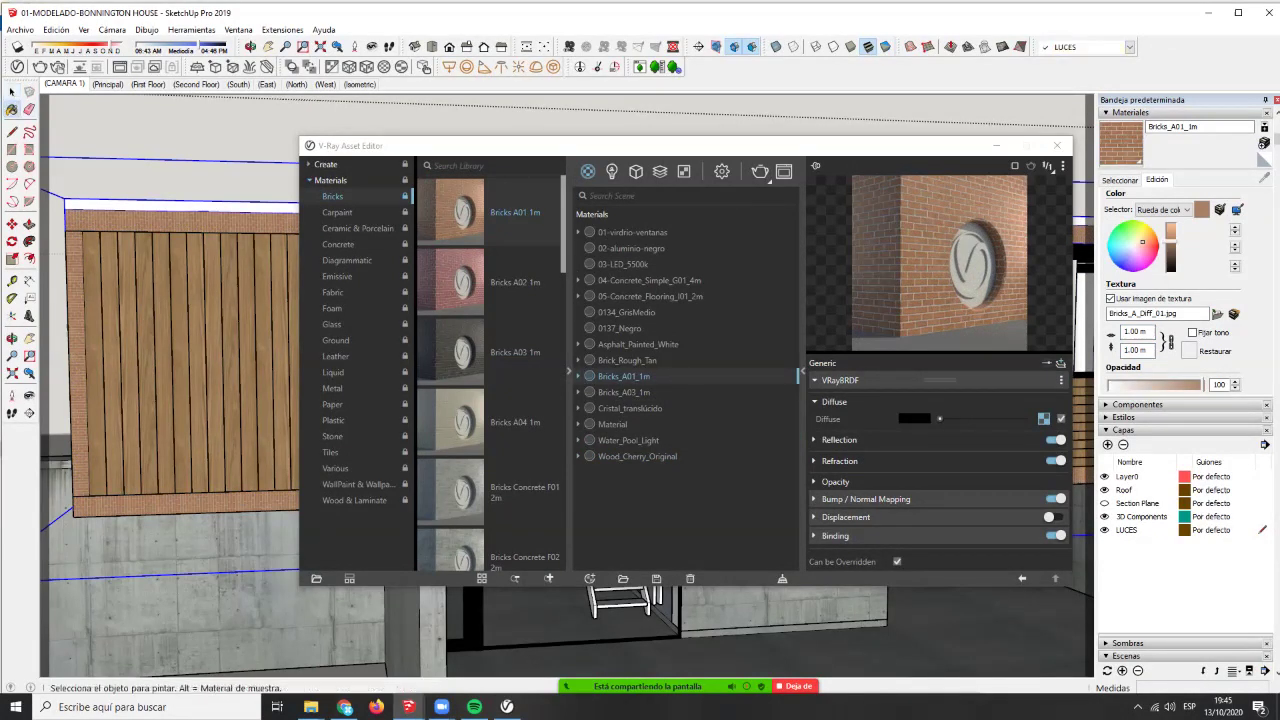
key("alt")
key("space")
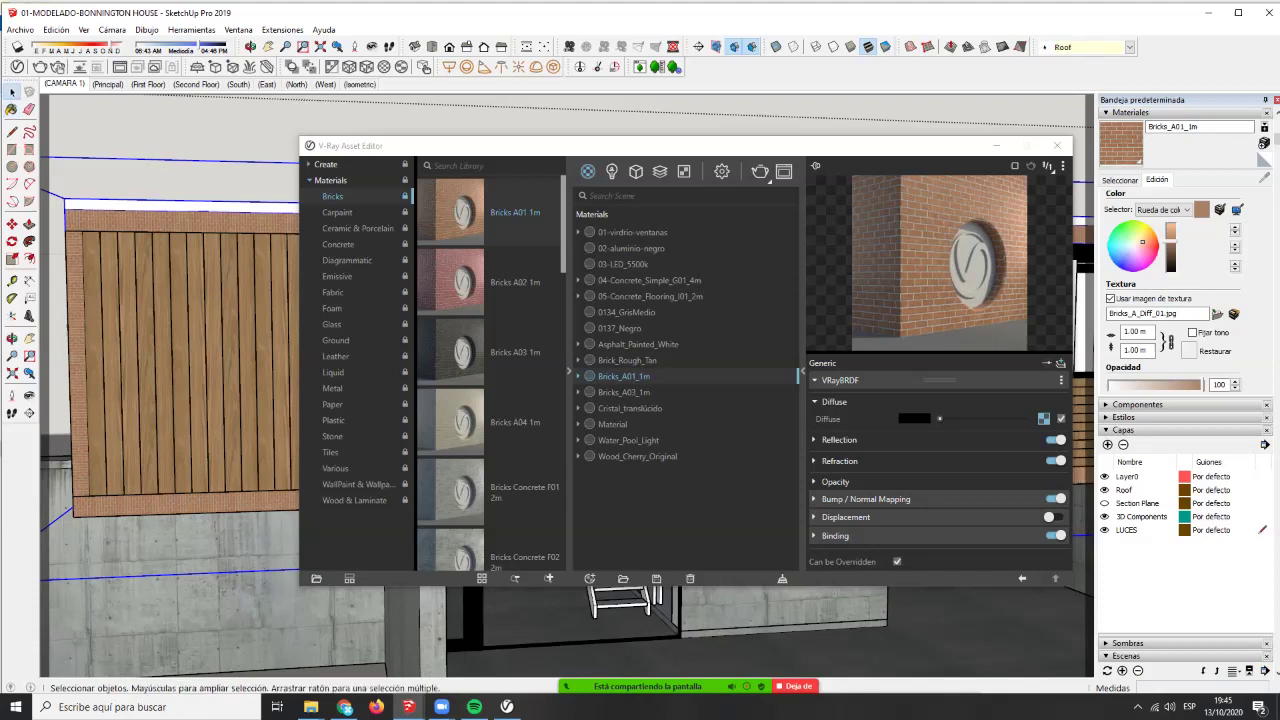
right_click(627, 375)
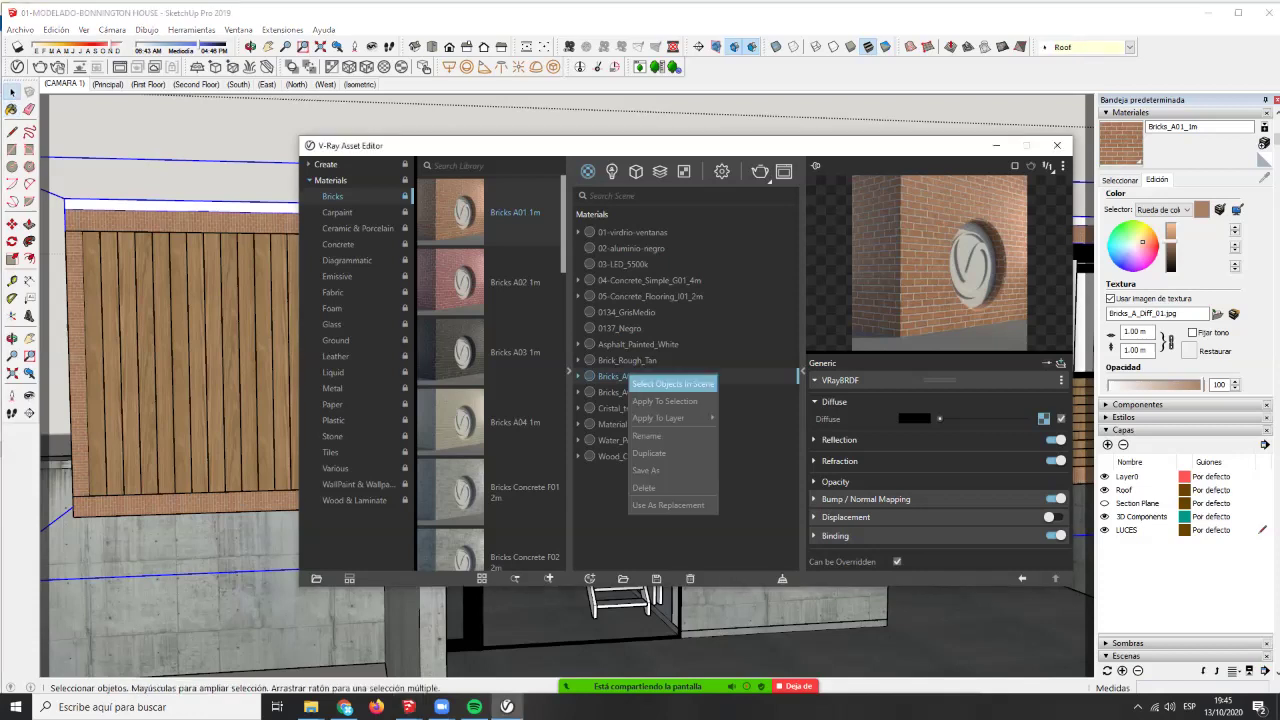
left_click(660, 383)
- Browse the V-Ray library's Bricks and Metal categories for a material suited to the upper floor's frame
right_click(629, 251)
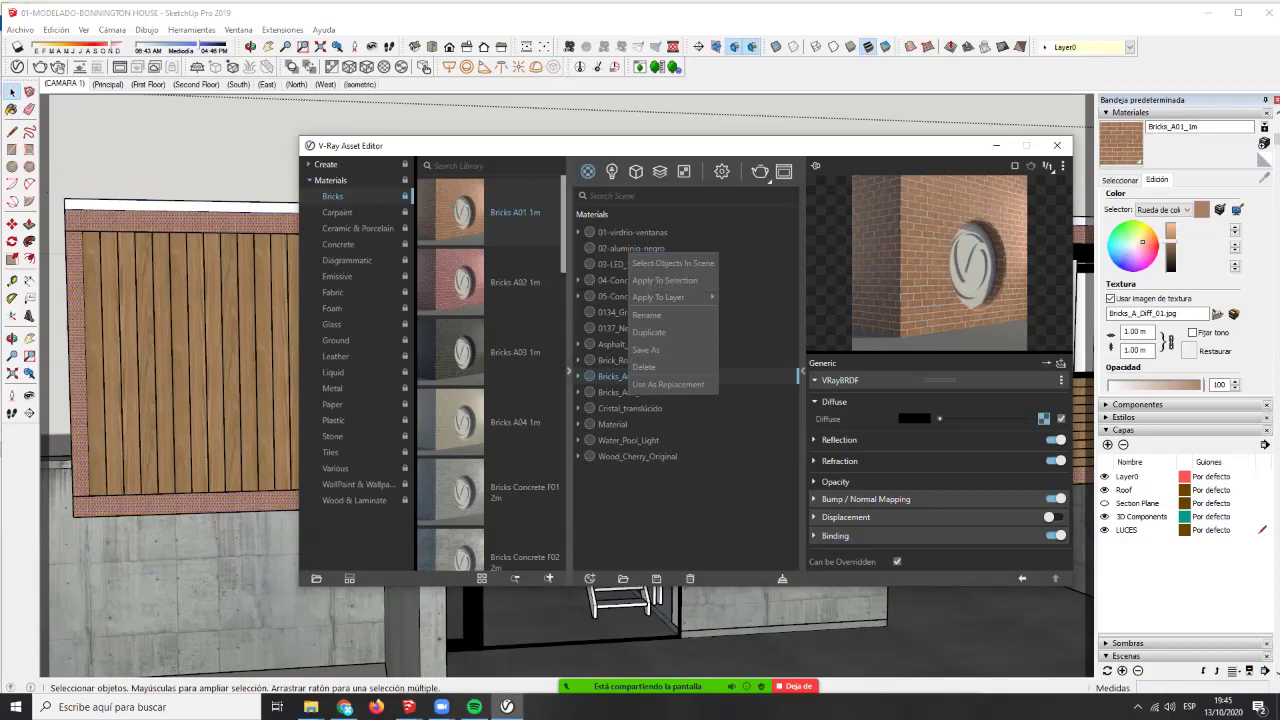
scroll(520, 300, "down", 5)
scroll(490, 370, "down", 2)
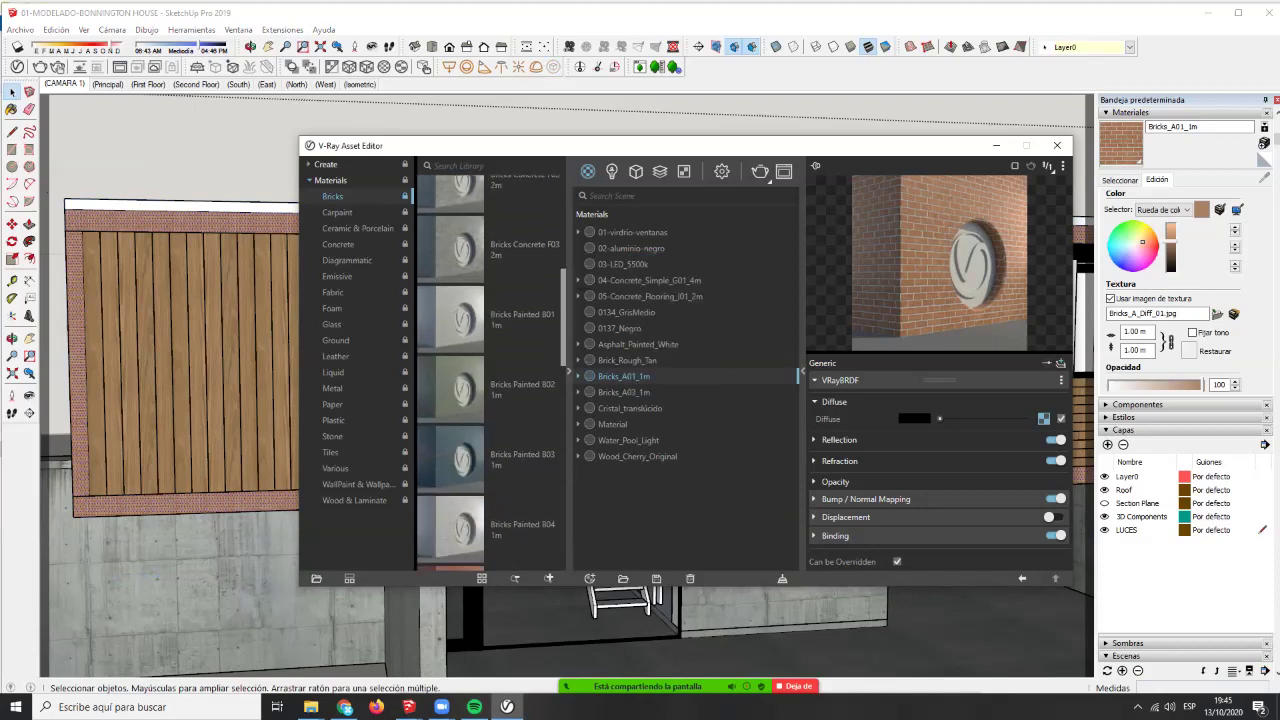
scroll(490, 370, "down", 1)
left_click(333, 388)
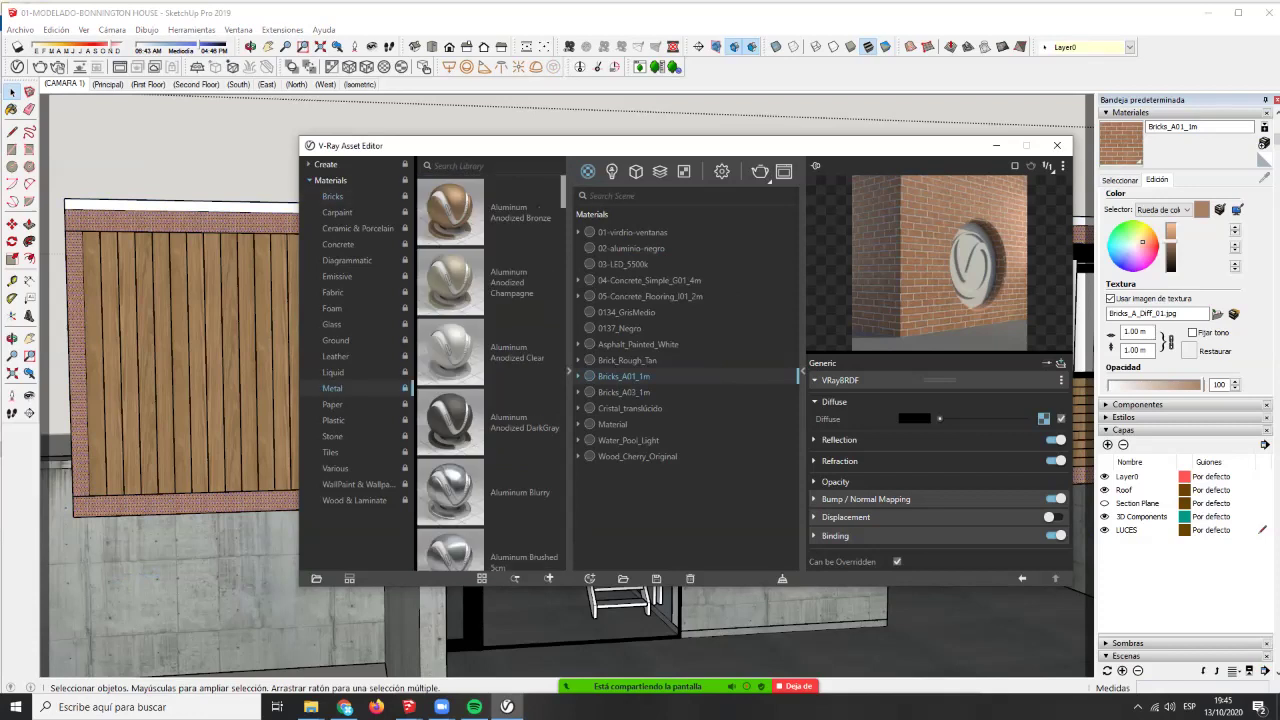
scroll(490, 370, "down", 10)
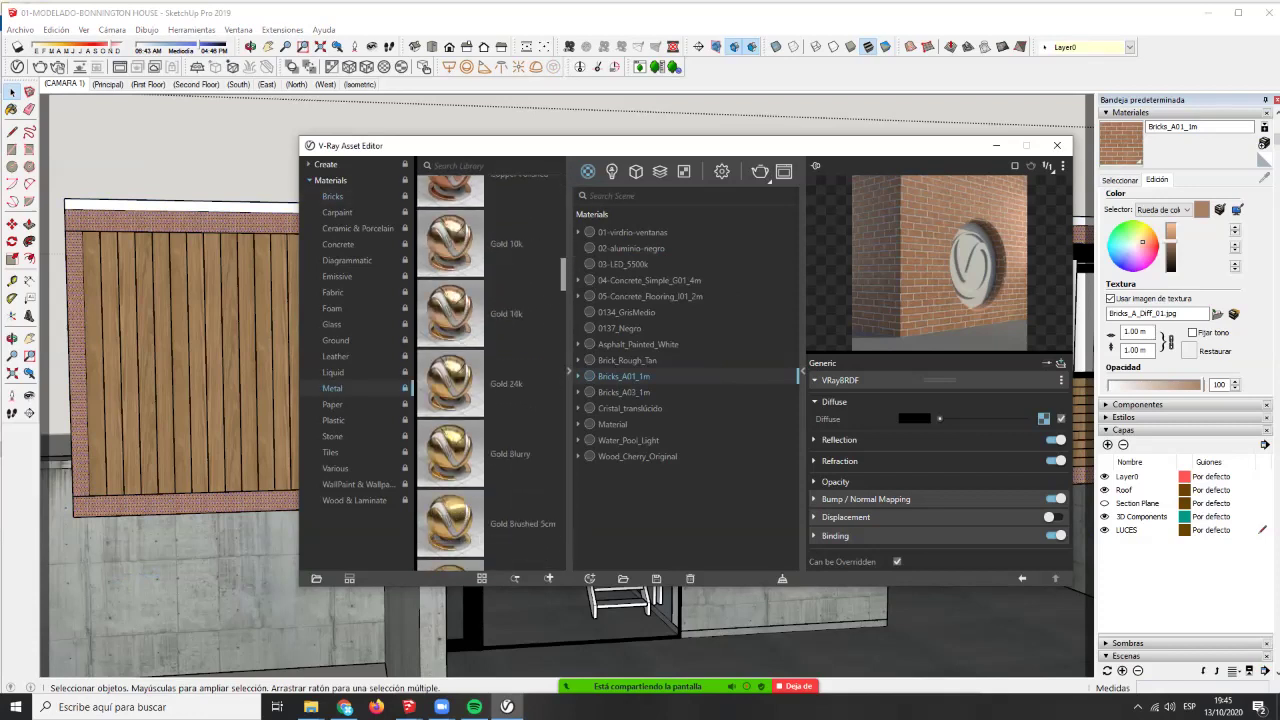
scroll(490, 370, "down", 10)
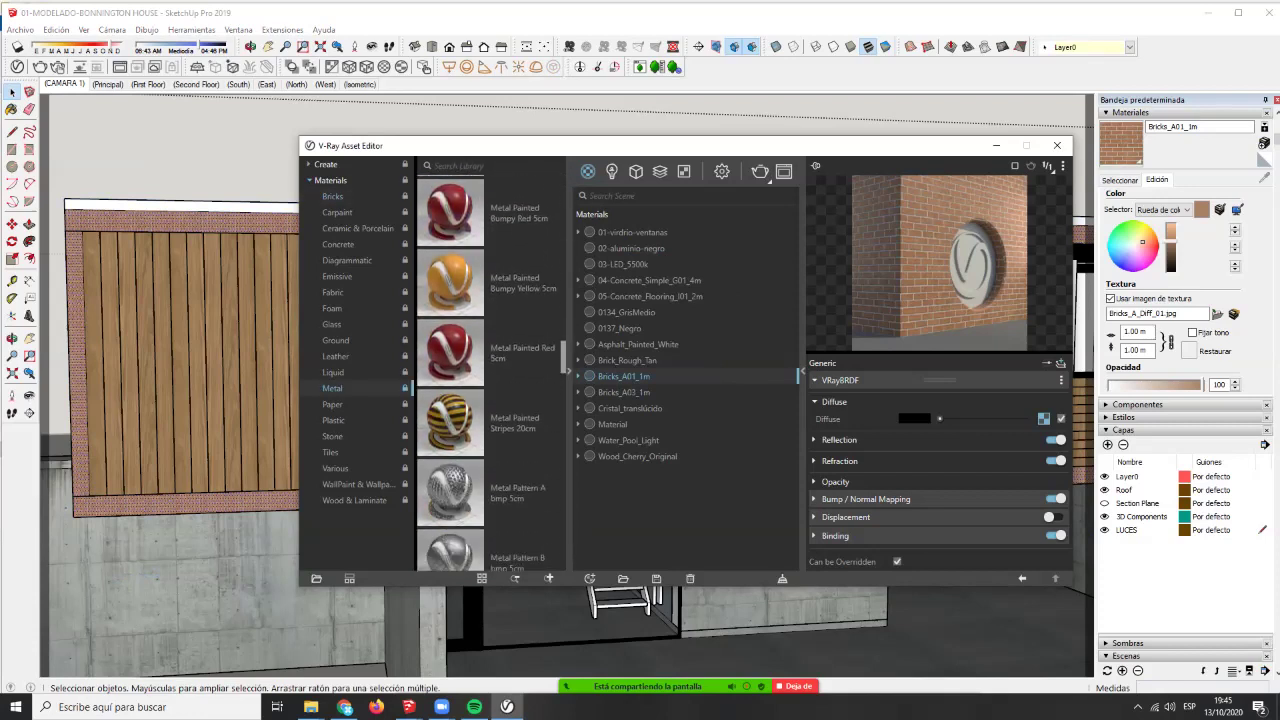
scroll(490, 370, "down", 10)
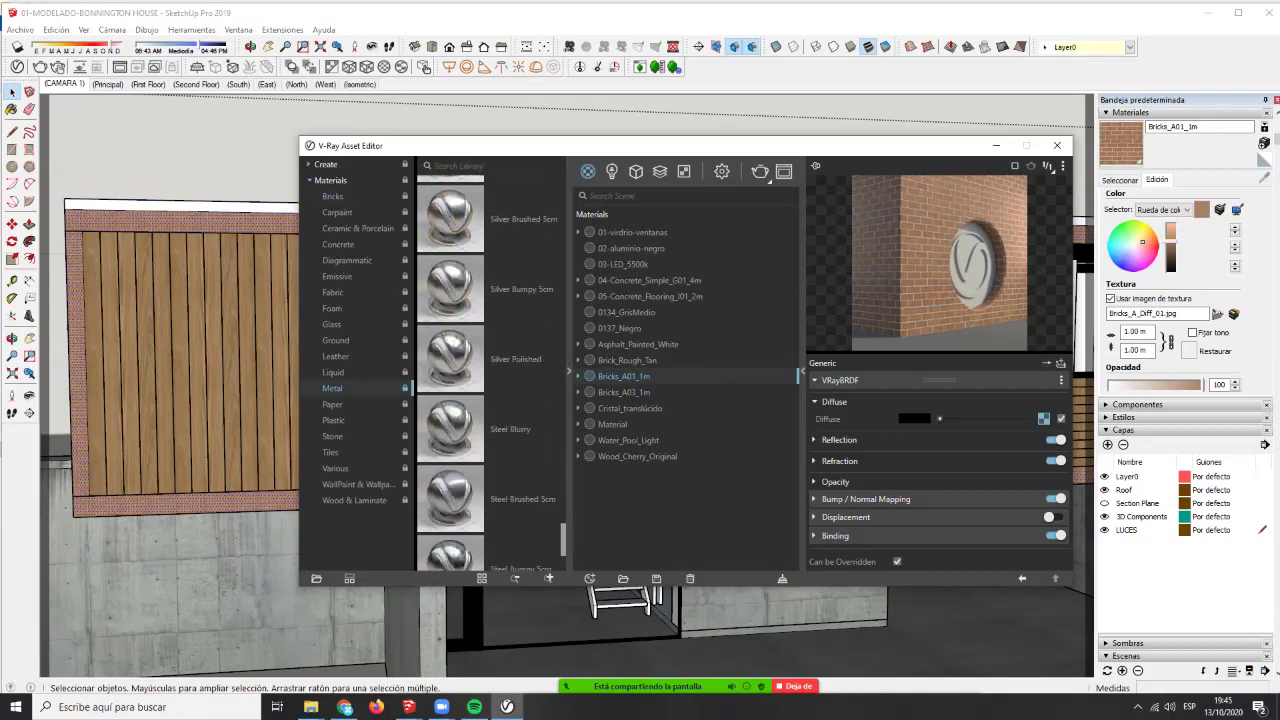
left_click_drag(563, 553, 563, 192)
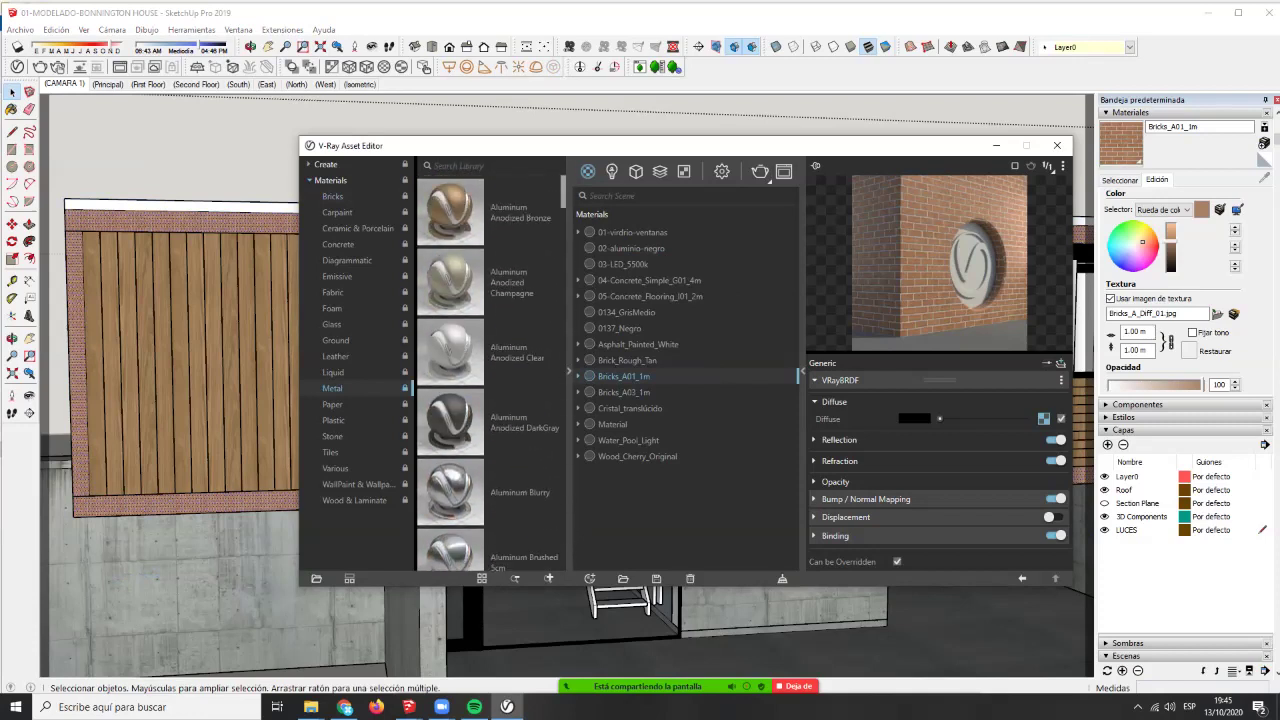
- Duplicate the 02-aluminio-negro material and rename the copy 02-aluminio-negro-2
left_click(630, 248)
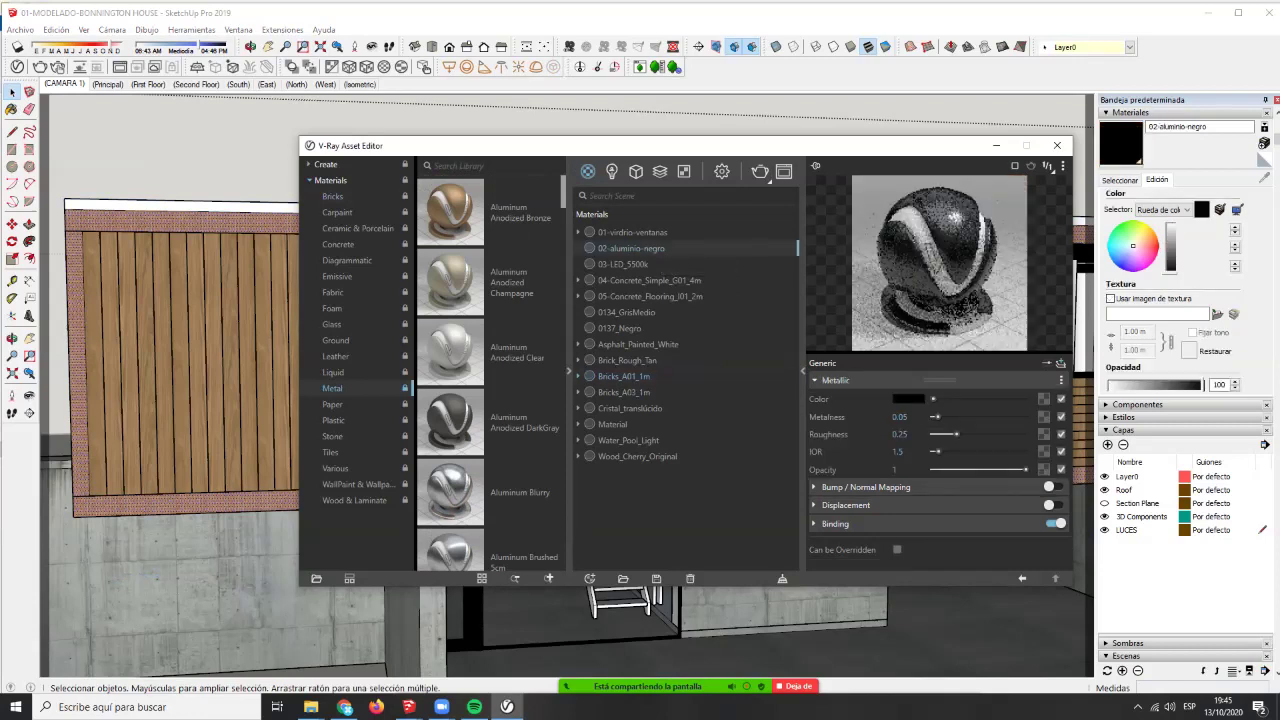
right_click(634, 251)
left_click(655, 328)
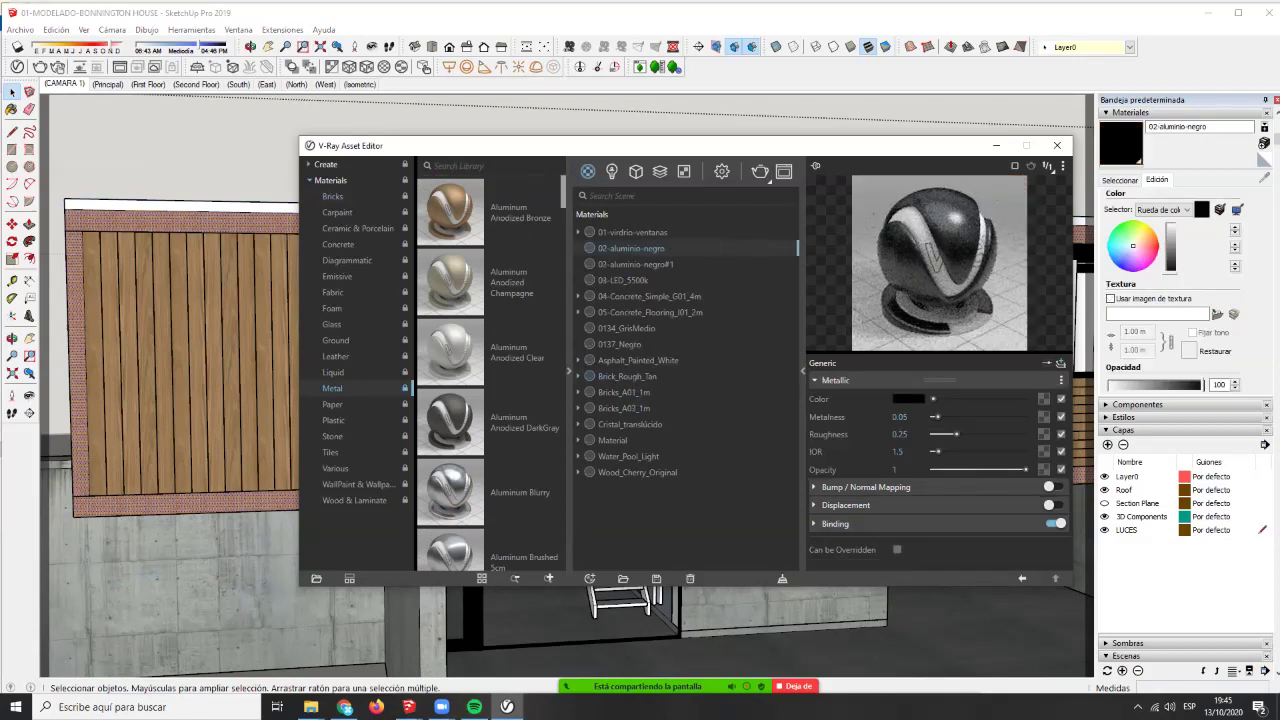
left_click(636, 264)
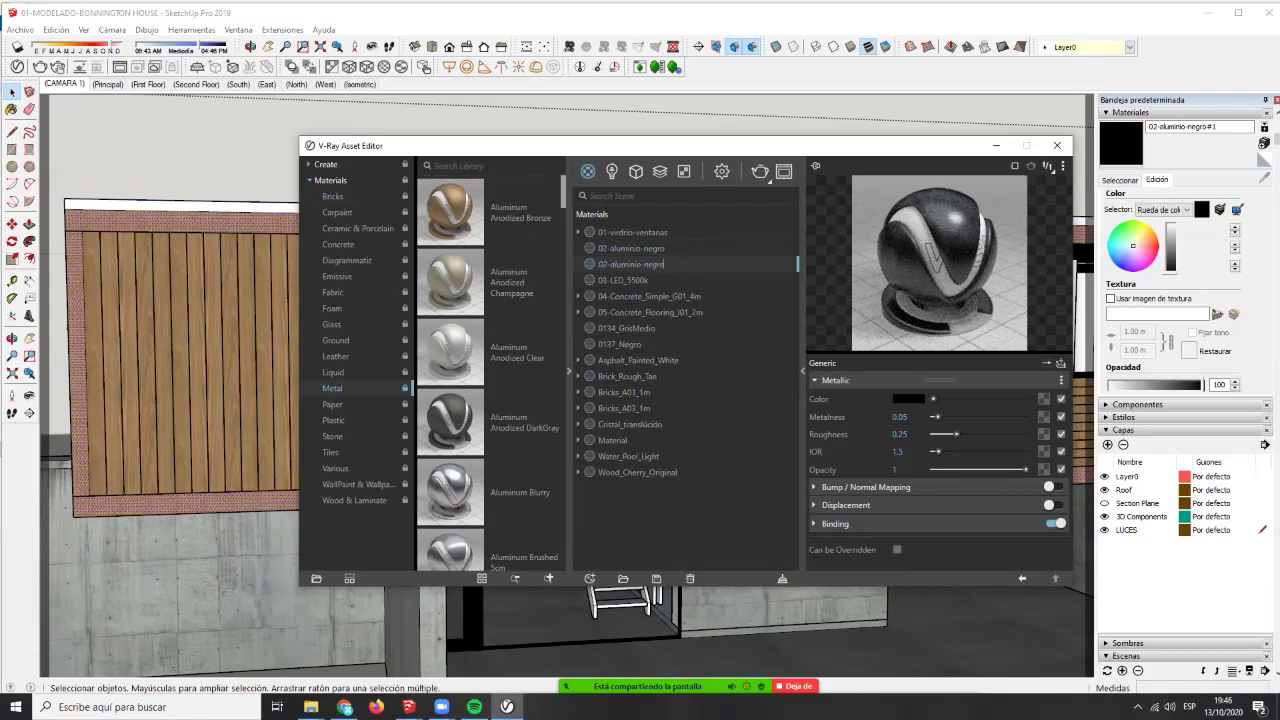
key("Return")
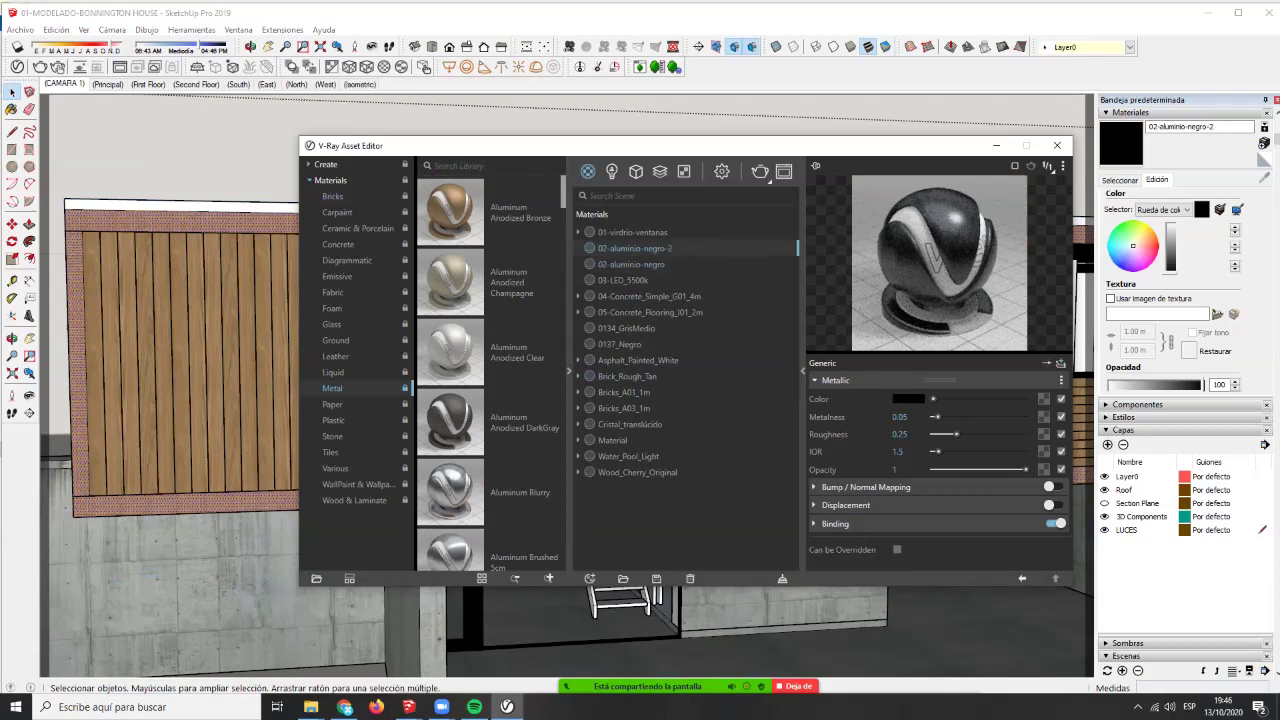
- Apply 02-aluminio-negro-2 to the upper floor's selected frame and set the material's roughness to 0.15
right_click(664, 250)
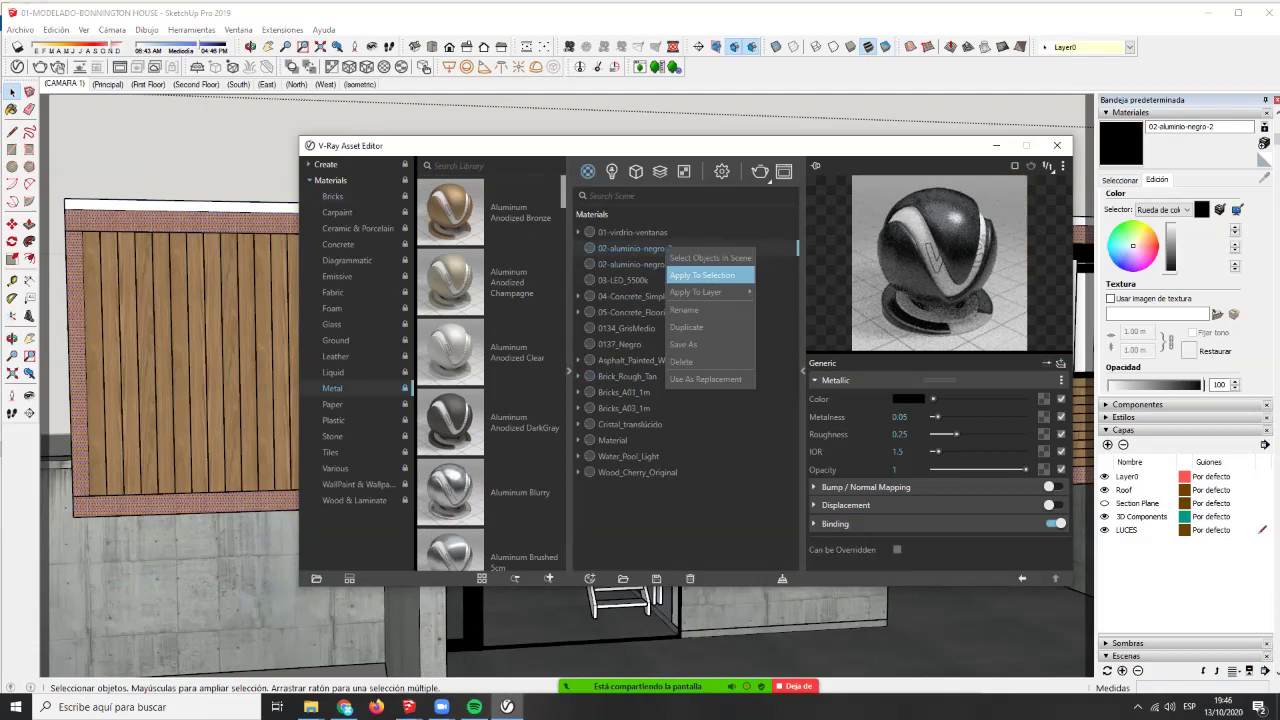
left_click(702, 275)
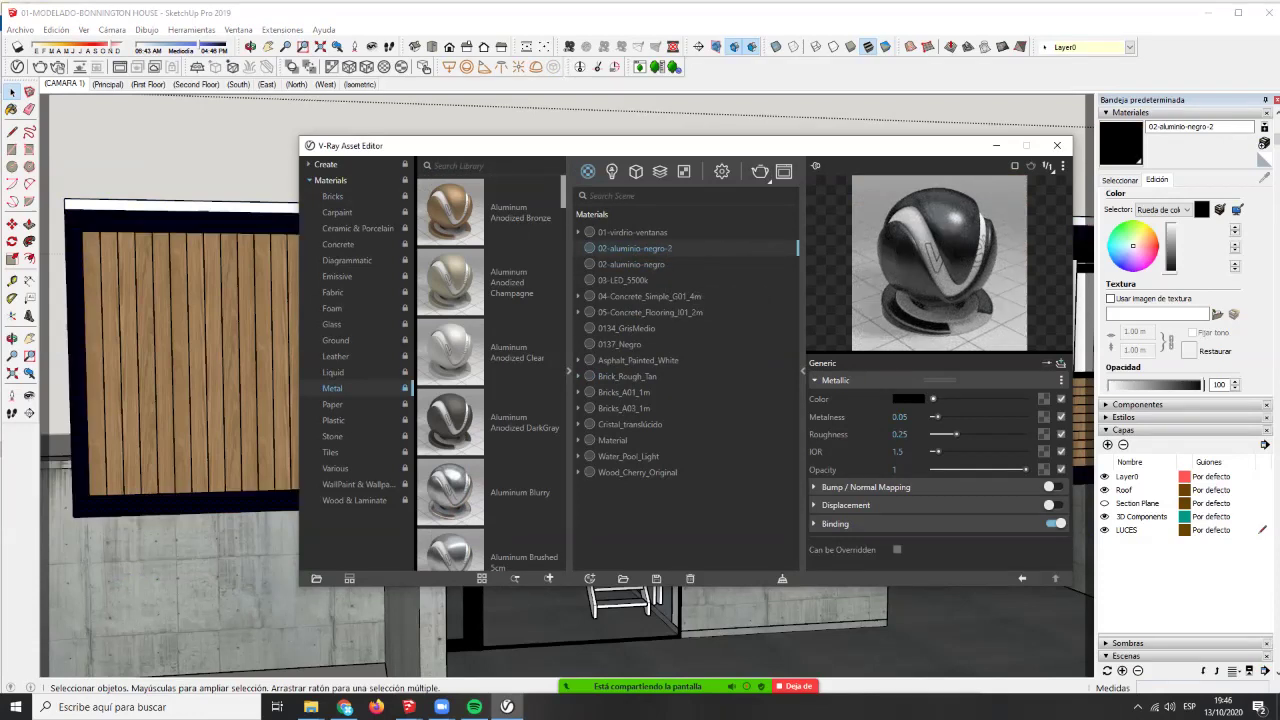
left_click_drag(957, 417, 938, 417)
left_click_drag(966, 434, 942, 434)
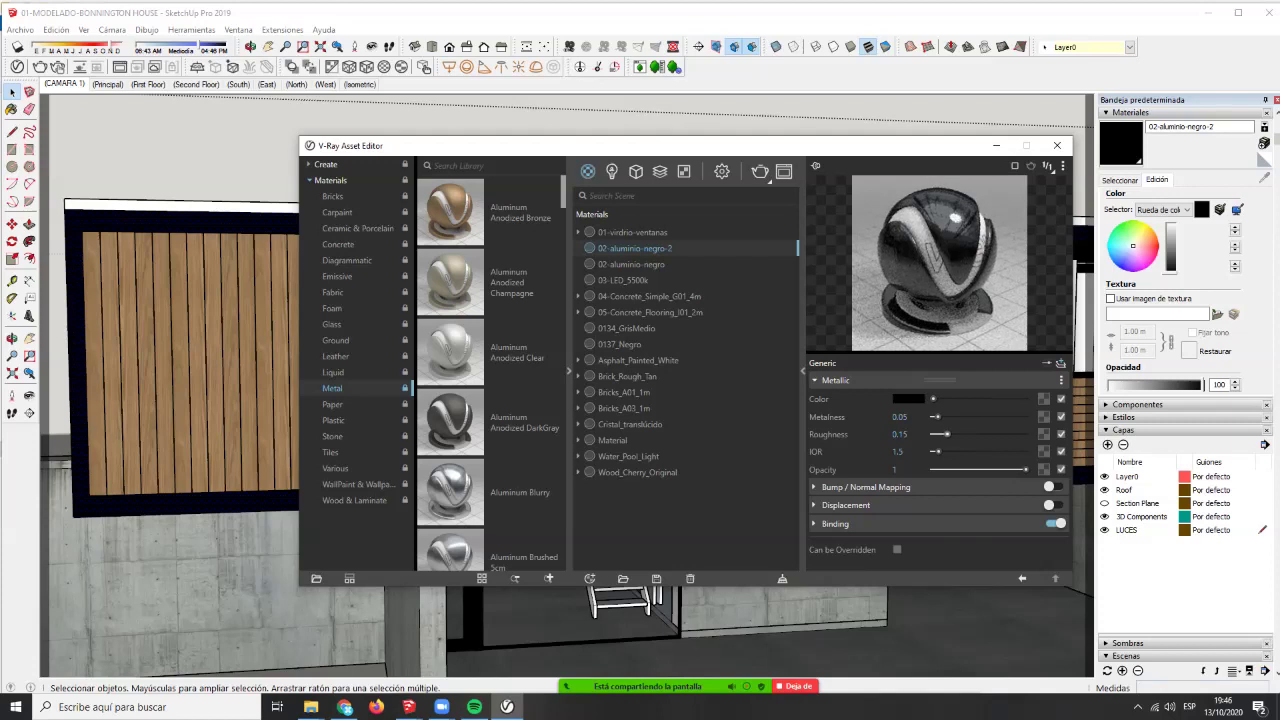
- Sample the wood material from the upper floor's vertical cladding and select all objects in the scene using it
left_click(996, 146)
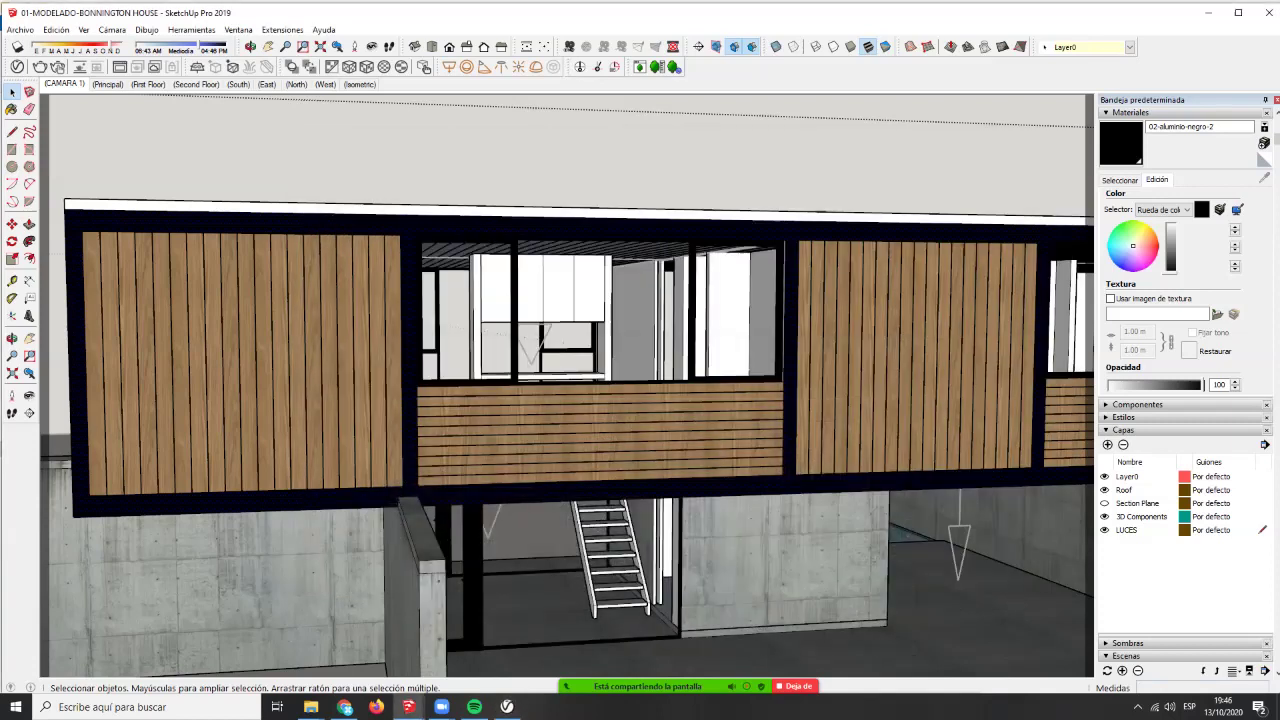
left_click(12, 109)
left_click(262, 320, "alt")
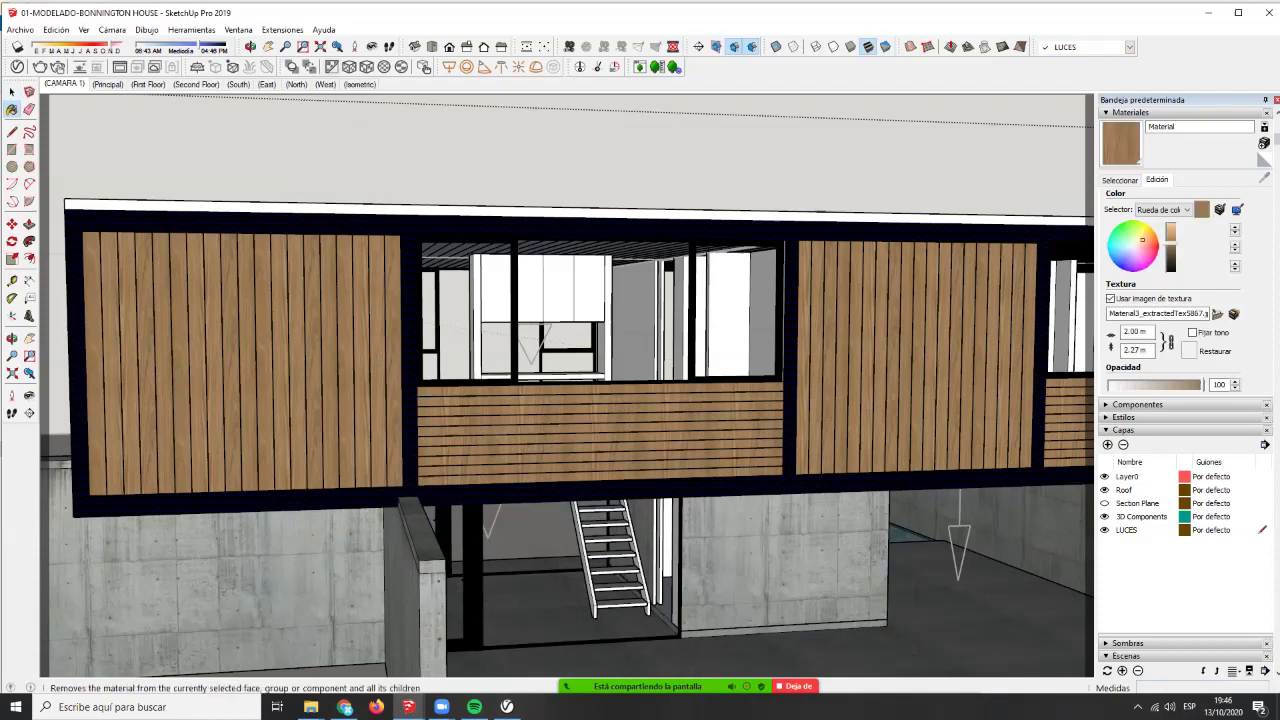
left_click(17, 66)
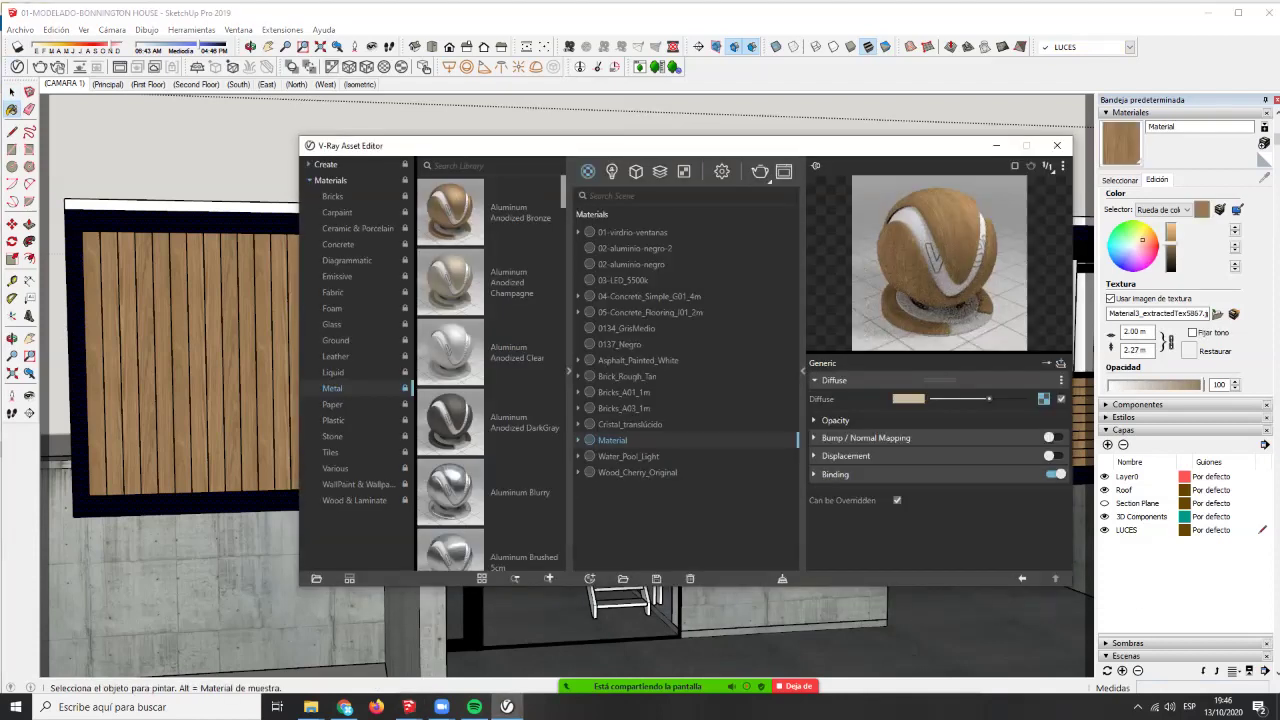
right_click(613, 442)
left_click(654, 310)
- Apply the library's Laminate A01 120cm material from Wood & Laminate to the selected upper-floor cladding
left_click(354, 500)
scroll(490, 400, "down", 8)
scroll(490, 373, "down", 10)
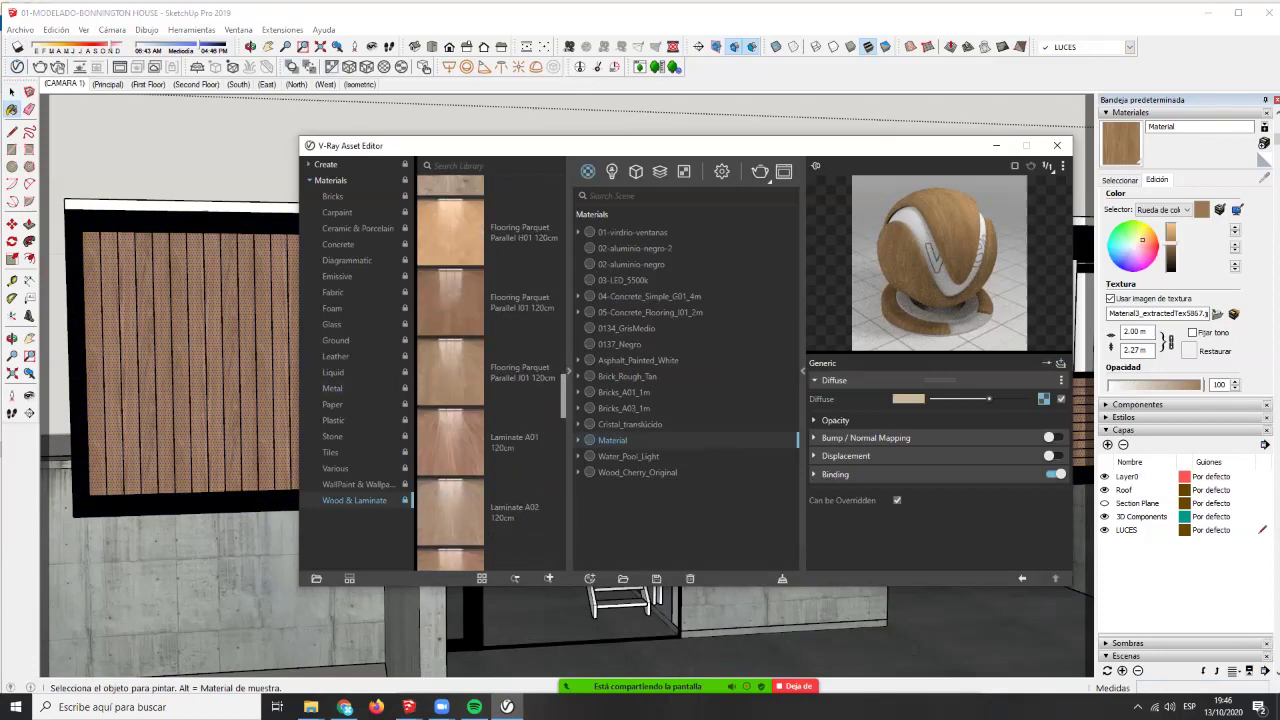
scroll(490, 373, "down", 5)
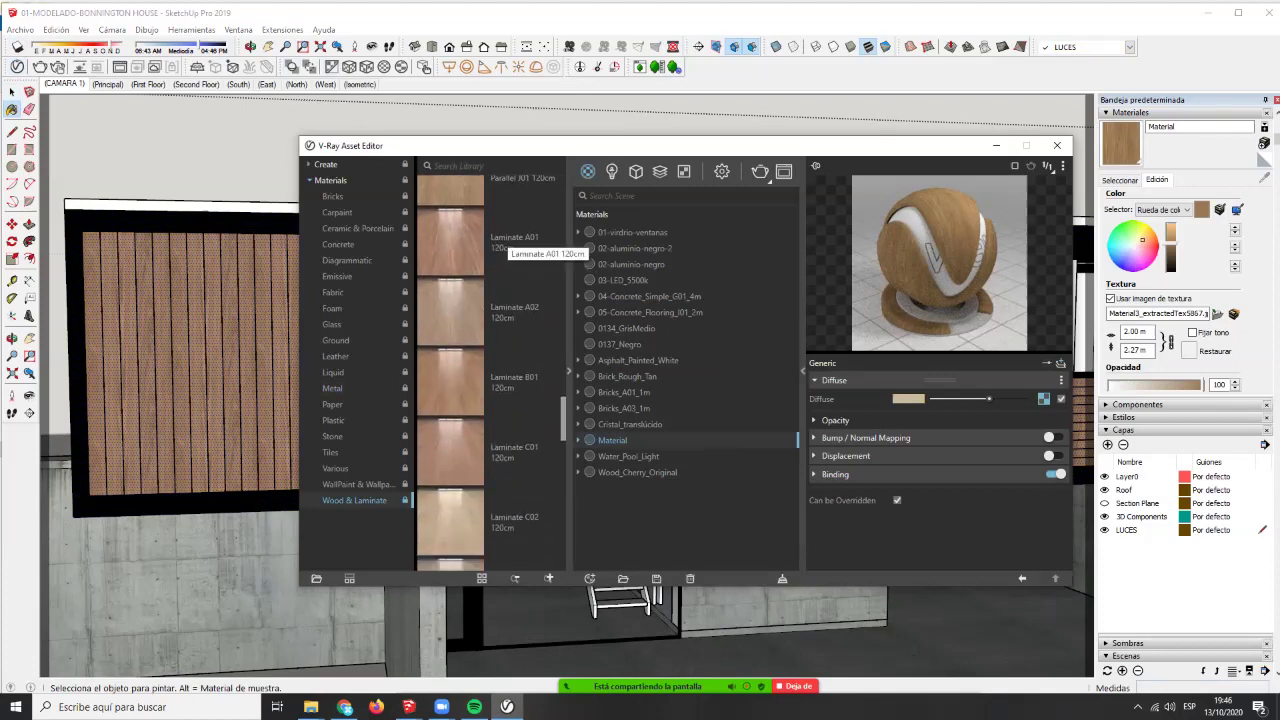
right_click(501, 235)
left_click(537, 262)
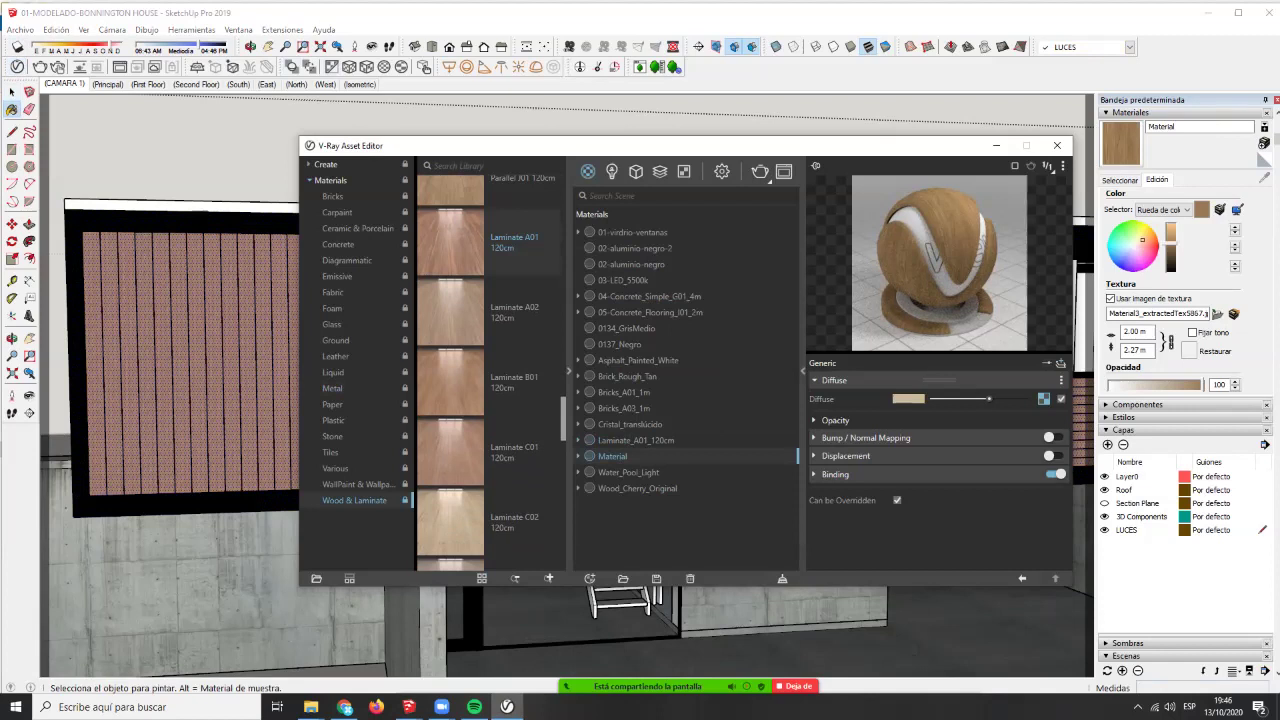
- Sample the laminate material from the upper floor's cladding and set its texture width to 1.2 m
left_click(1264, 178)
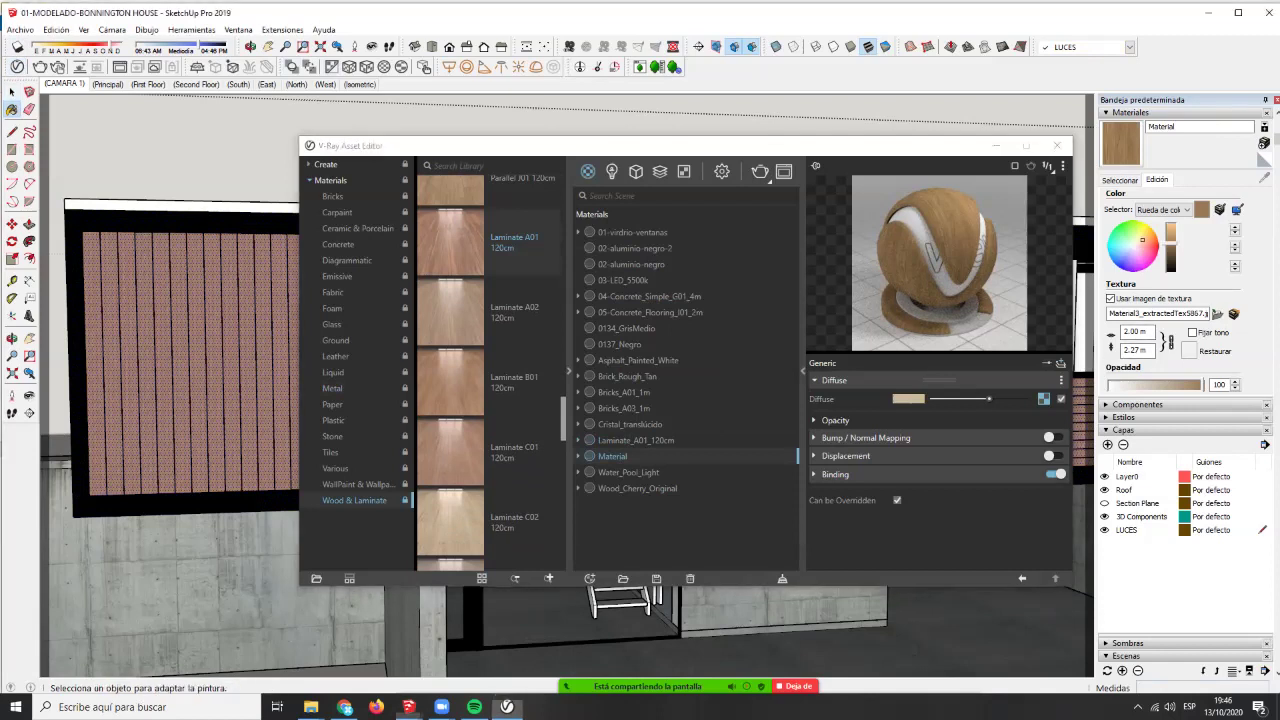
left_click(200, 360)
left_click(200, 360, "alt")
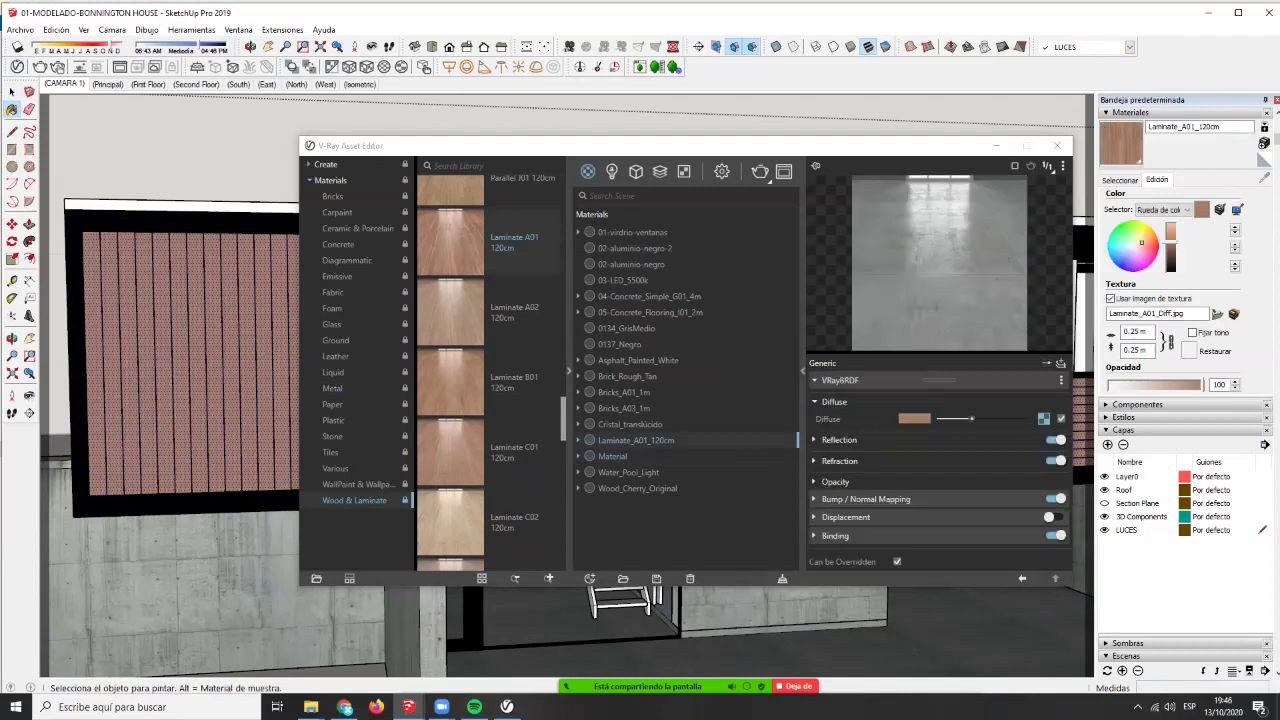
left_click_drag(1150, 331, 1120, 331)
type("1.2")
key("Tab")
key("Return")
key("space")
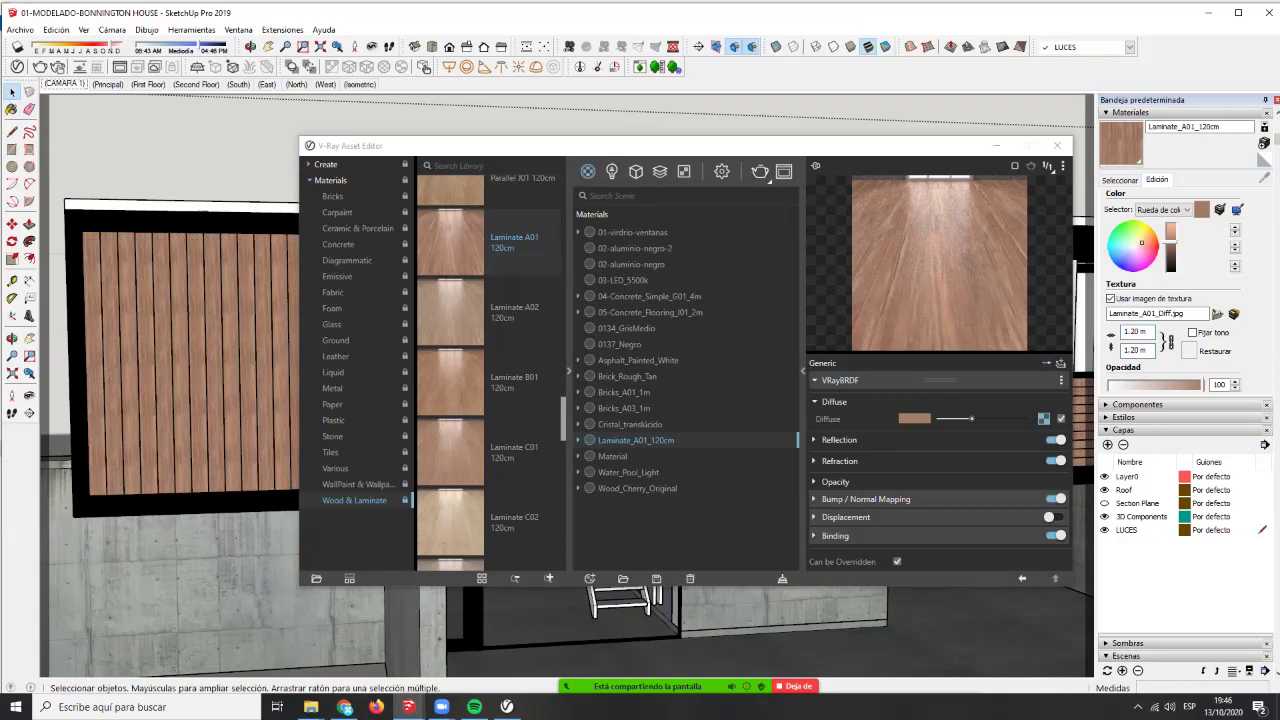
- Return to the CAMARA 1 scene and run a test render of the facade with the laminate cladding
left_click(64, 84)
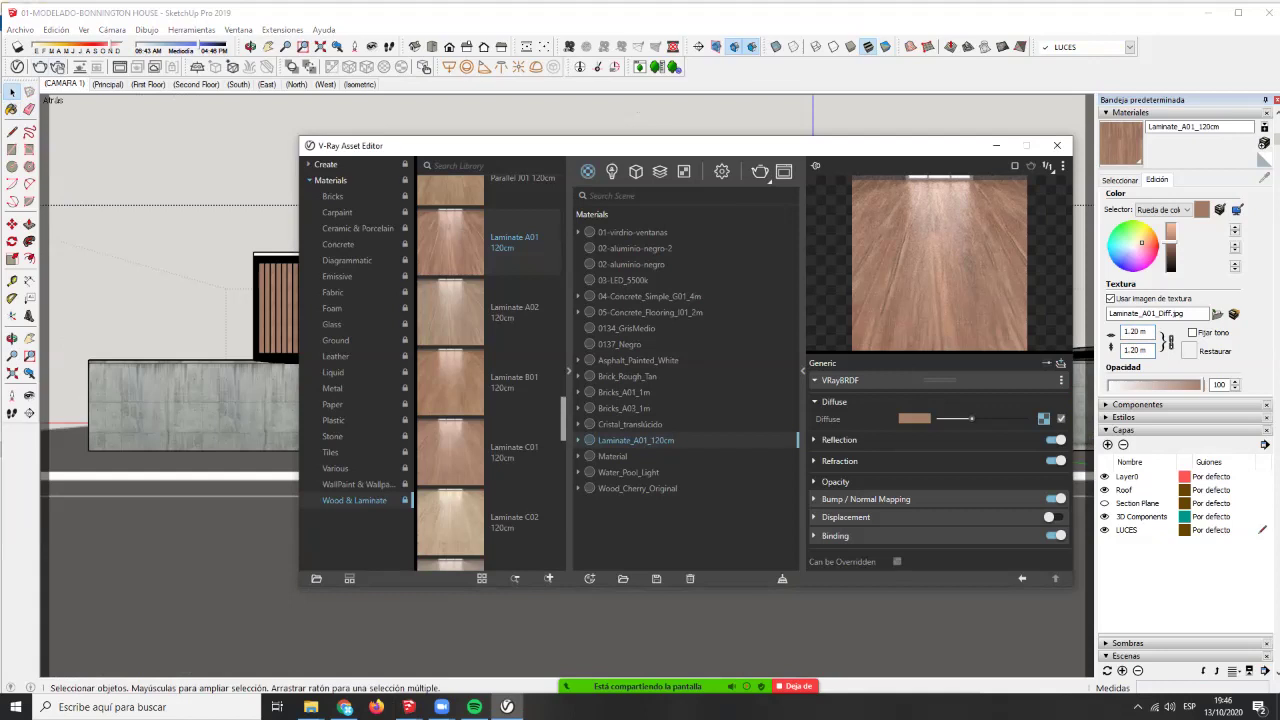
left_click(760, 171)
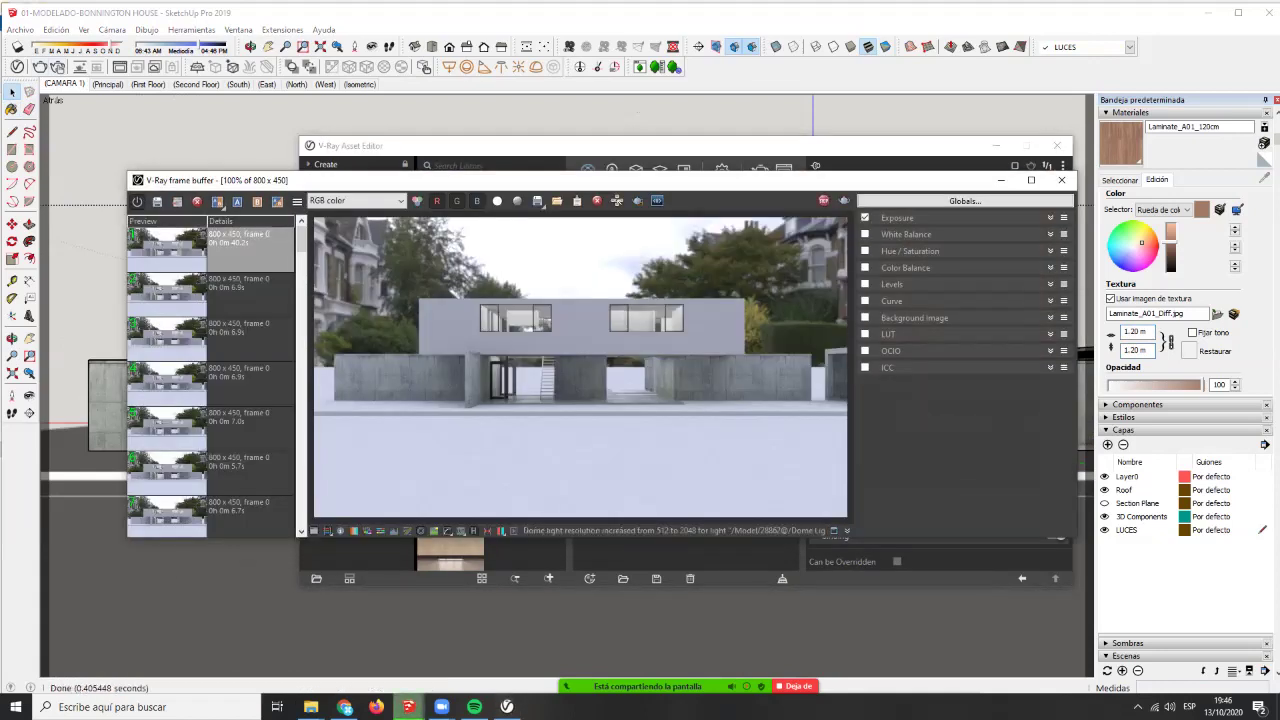
left_click(40, 66)
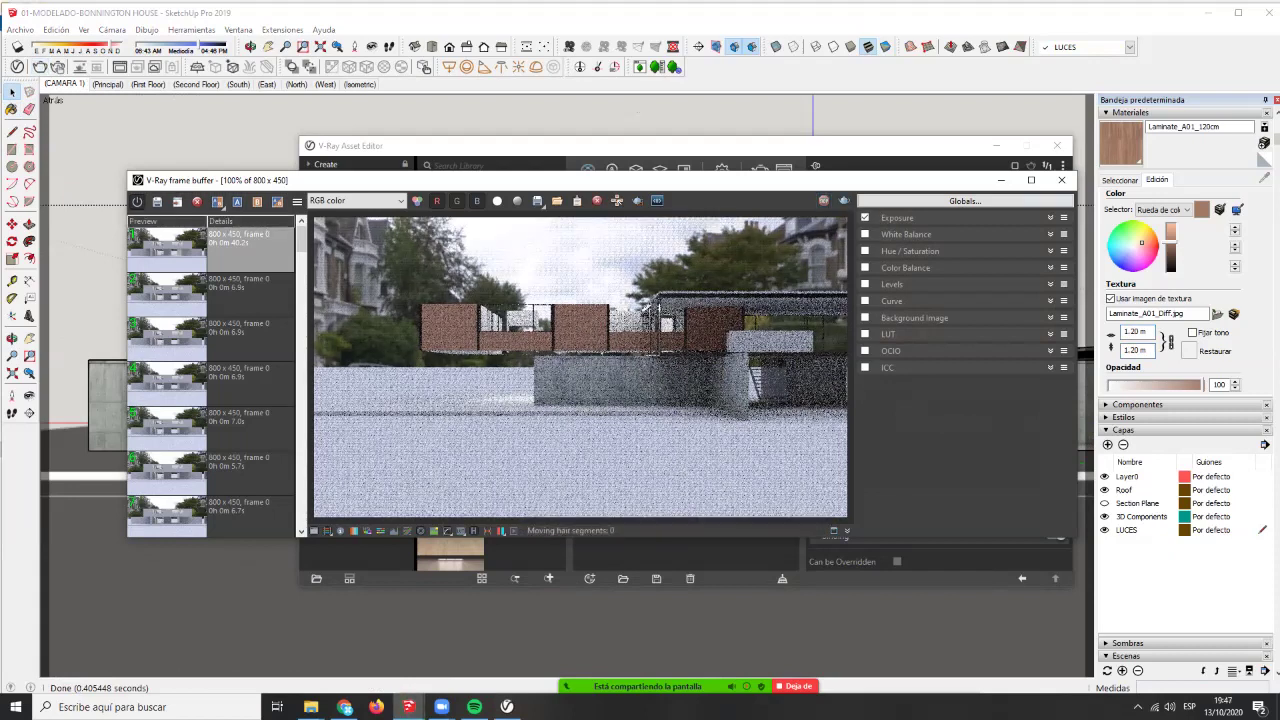
left_click(1001, 180)
left_click(997, 146)
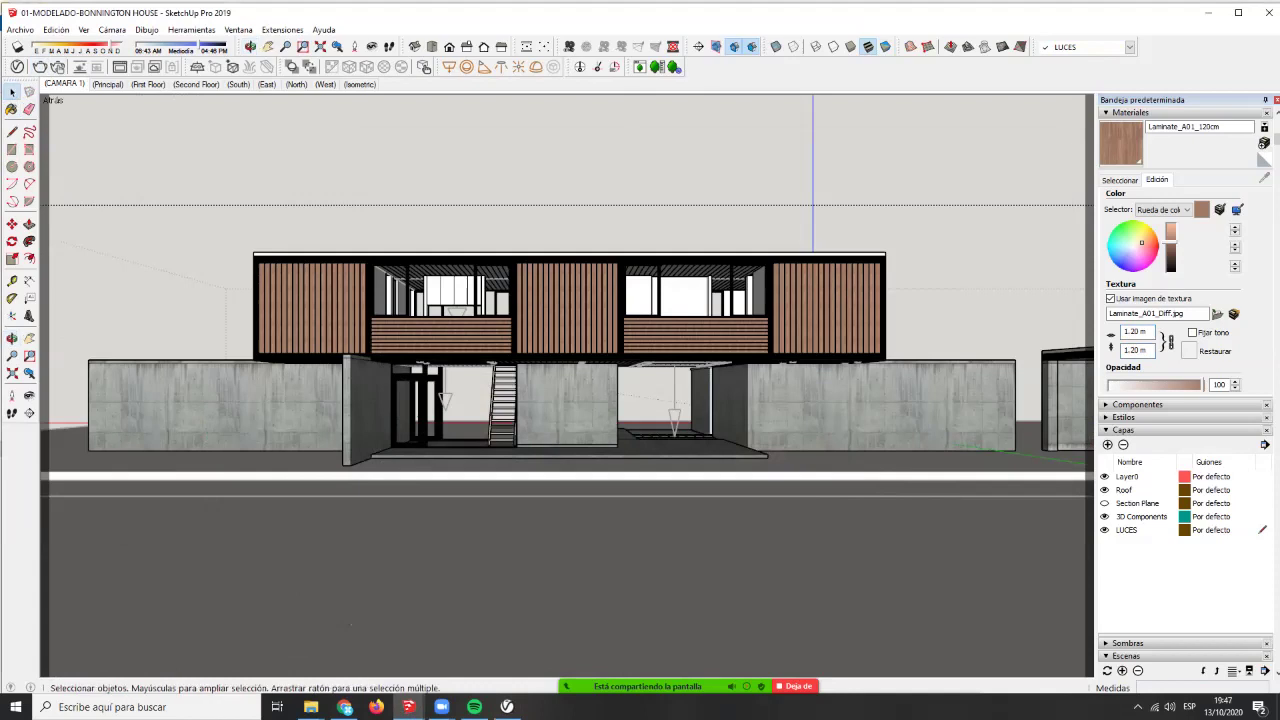
left_click(40, 67)
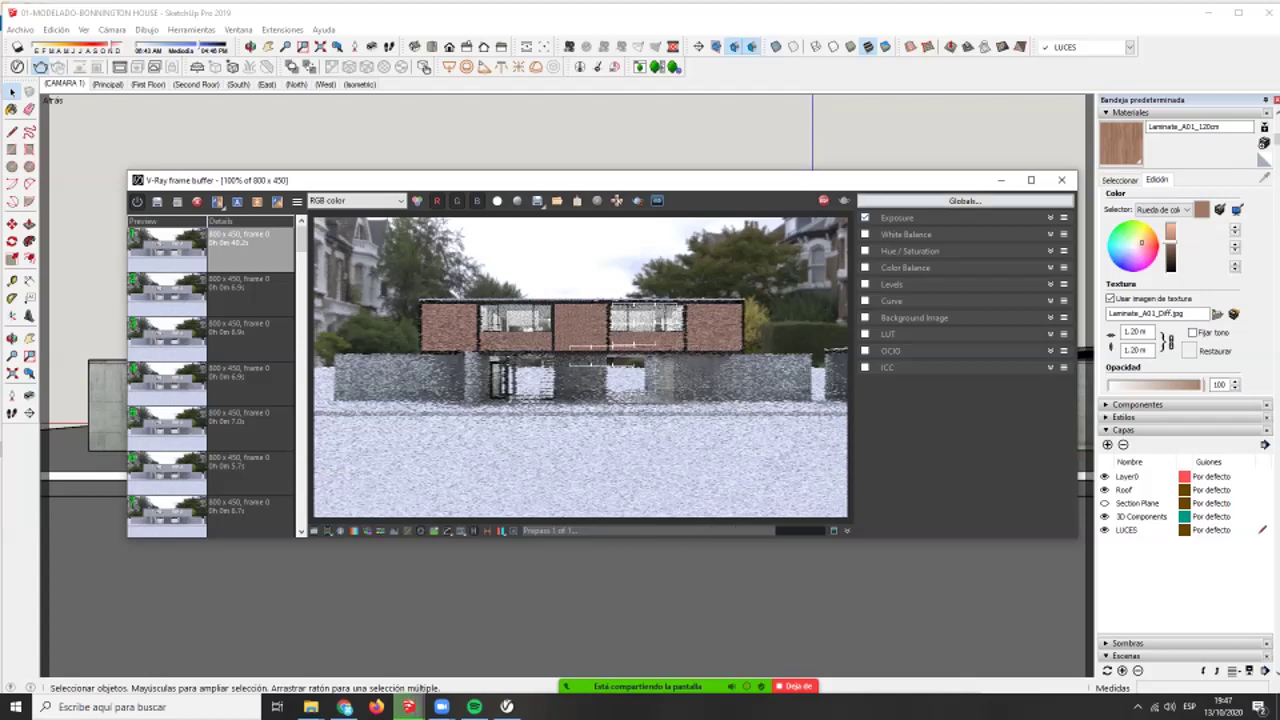
- Sample the upper floor's black frame and select all scene objects using 02-aluminio-negro-2
left_click(500, 590)
scroll(486, 351, "up", 5)
middle_click_drag(486, 351, 545, 350)
key("b")
left_click(17, 67)
right_click(645, 252)
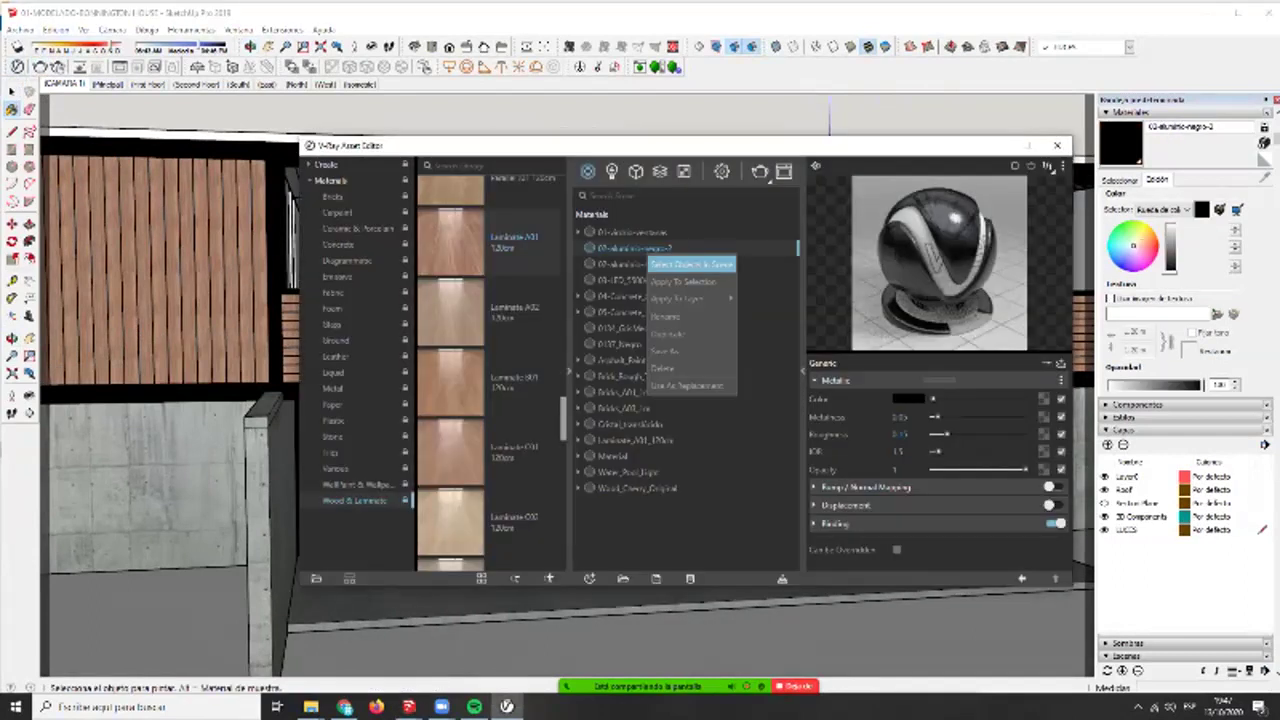
left_click(688, 264)
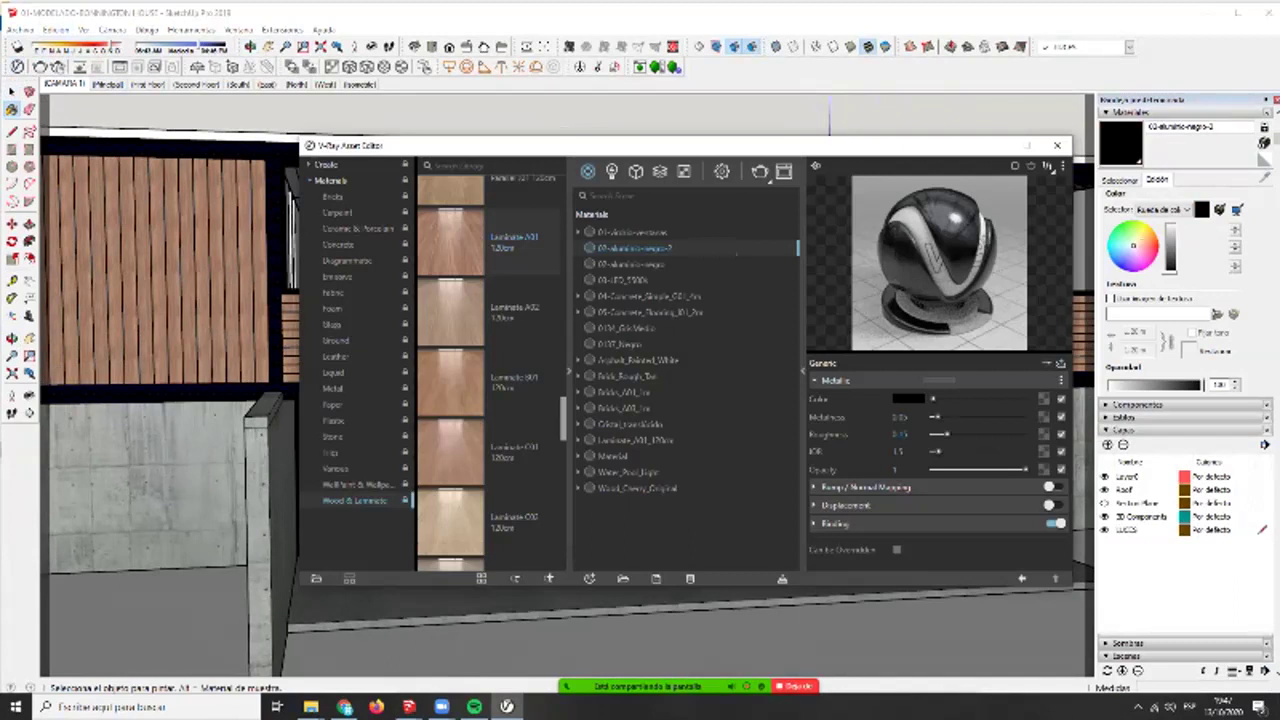
- Sample Laminate_A01_120cm from the cladding, apply it to the selected upper-floor frame, and clear the selection
left_click(215, 270, "alt")
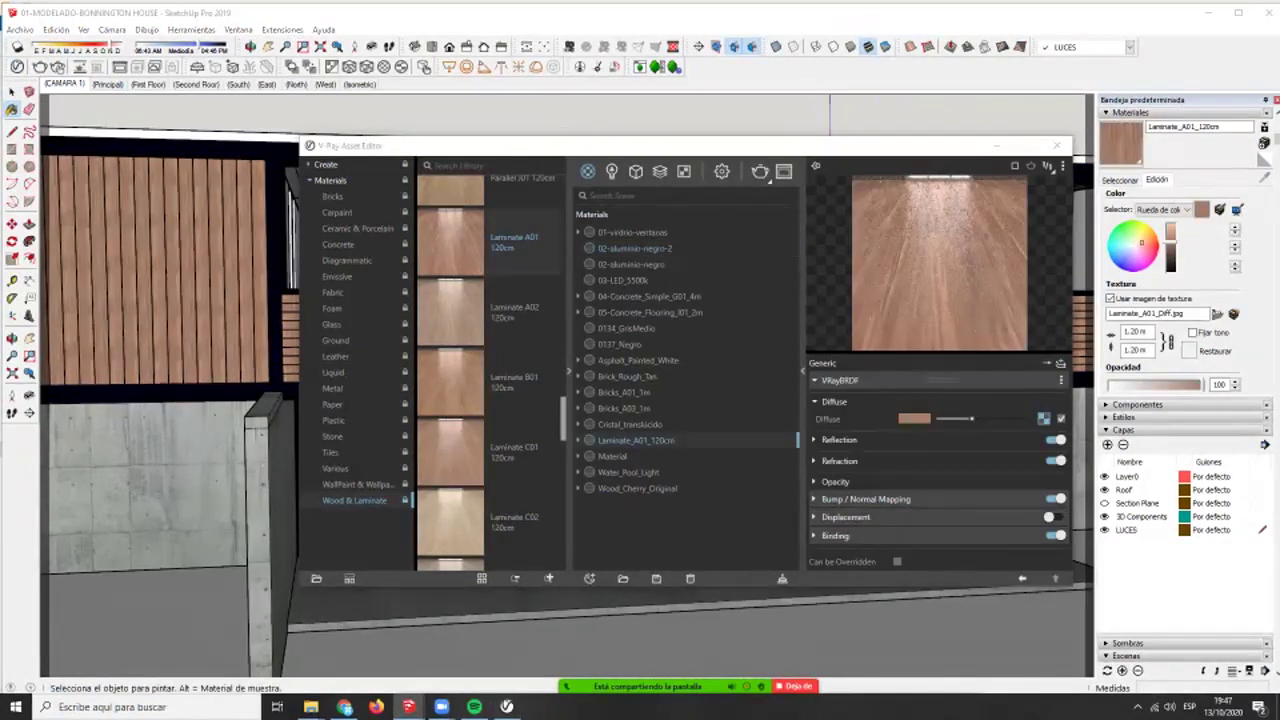
right_click(628, 440)
left_click(665, 324)
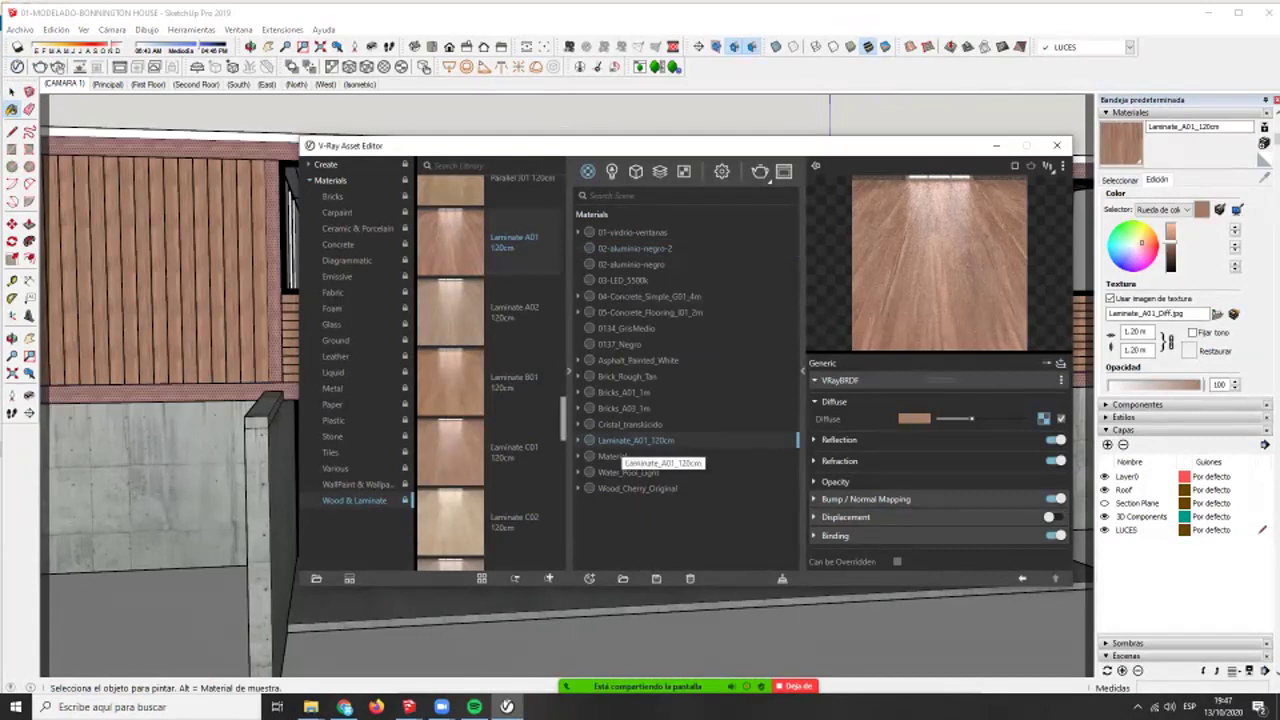
scroll(255, 155, "up", 5)
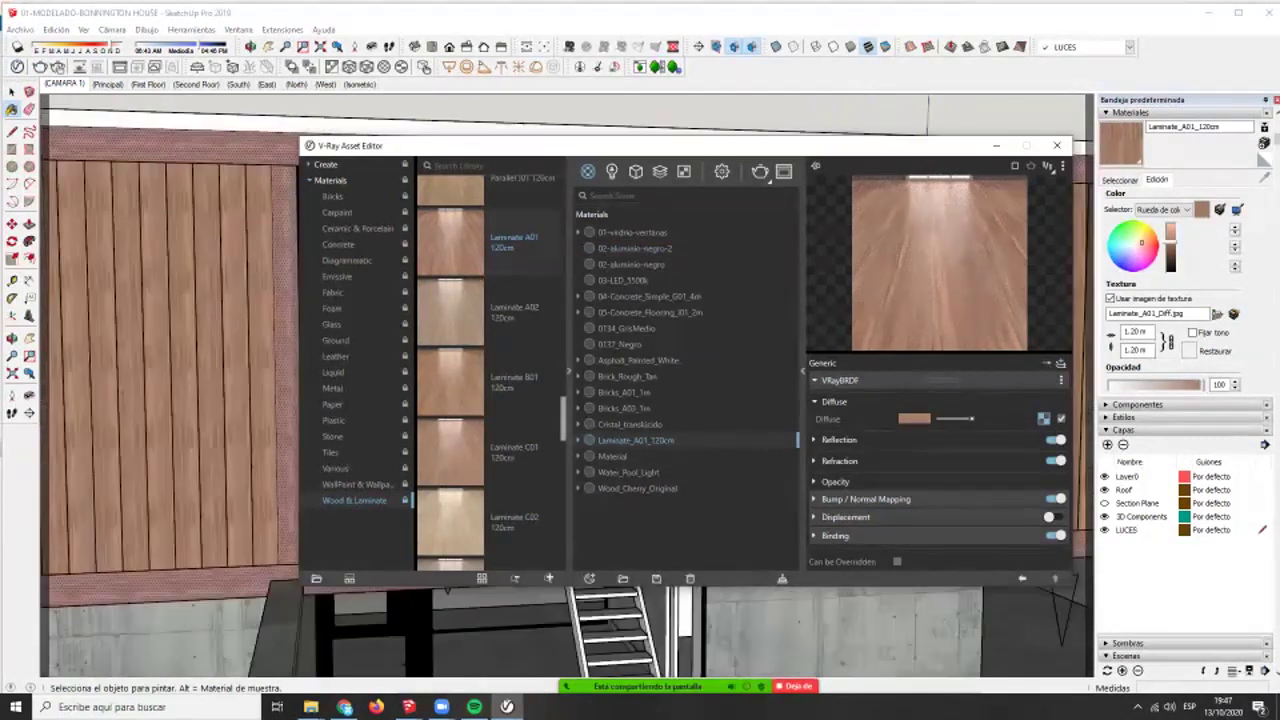
left_click(12, 91)
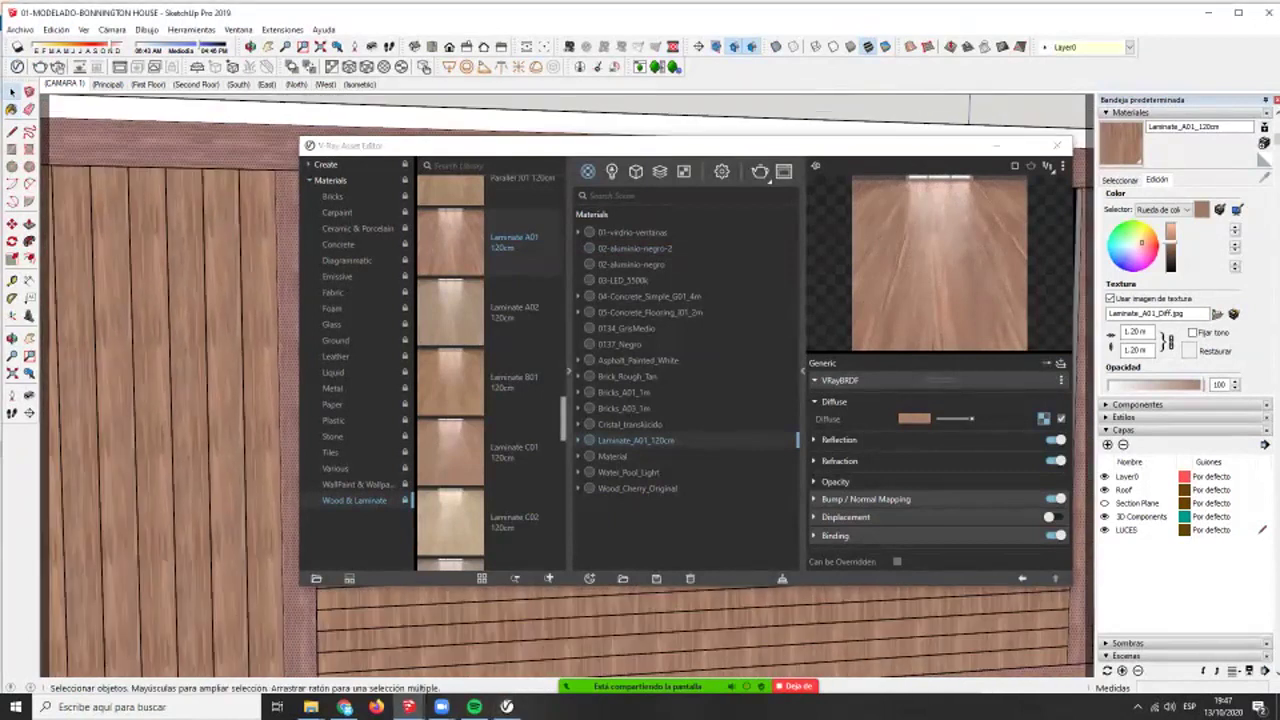
key("ctrl+t")
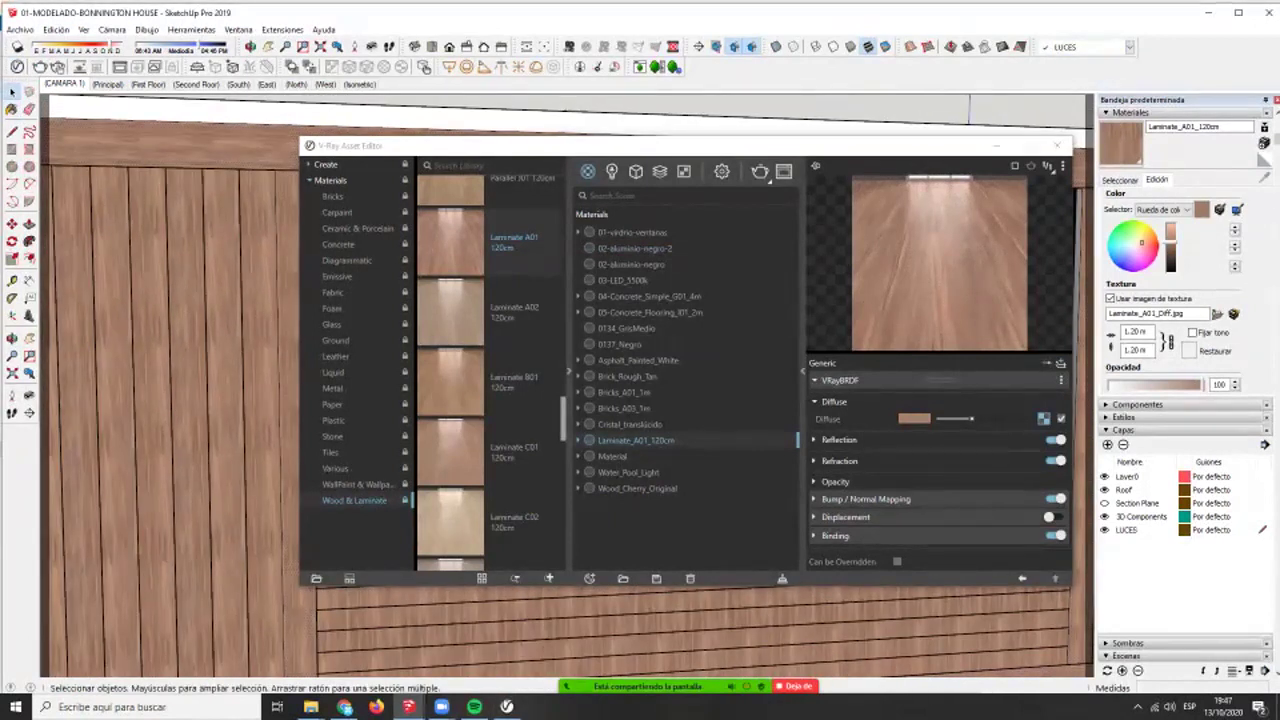
scroll(230, 400, "down", 3)
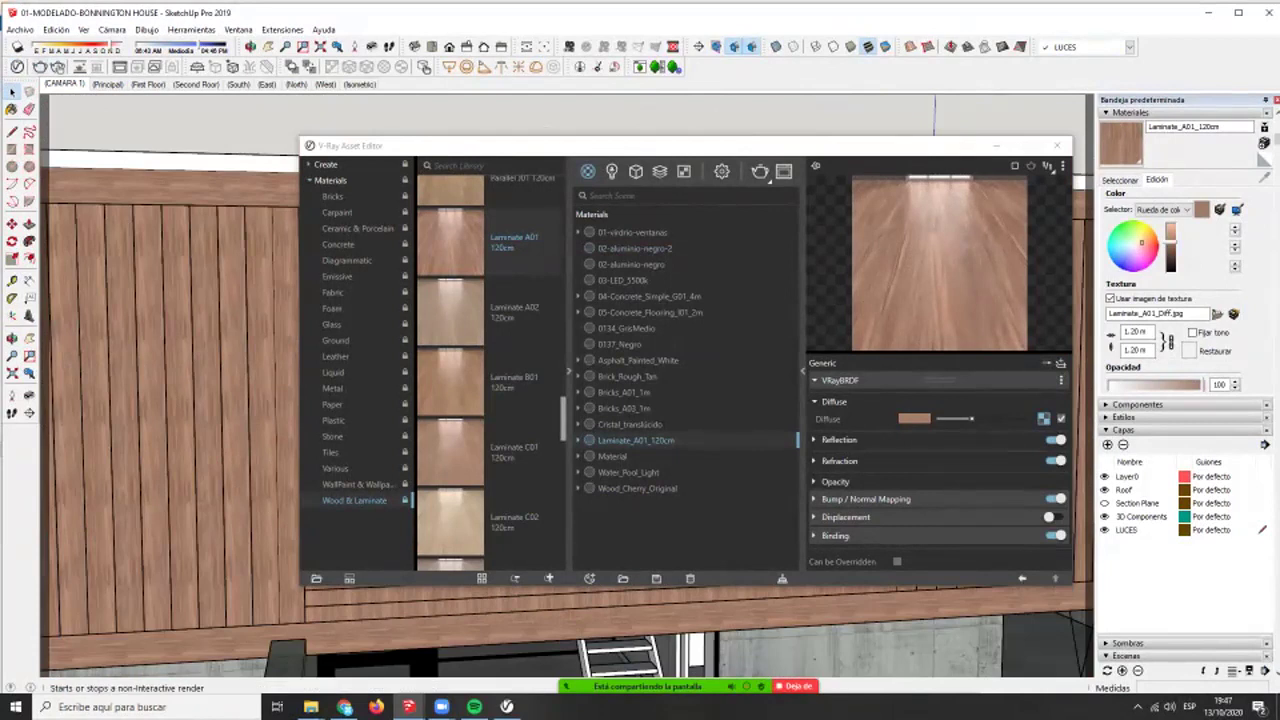
- Render the front camera view with the laminate frame and cladding, and stop the render
left_click(484, 47)
left_click(58, 67)
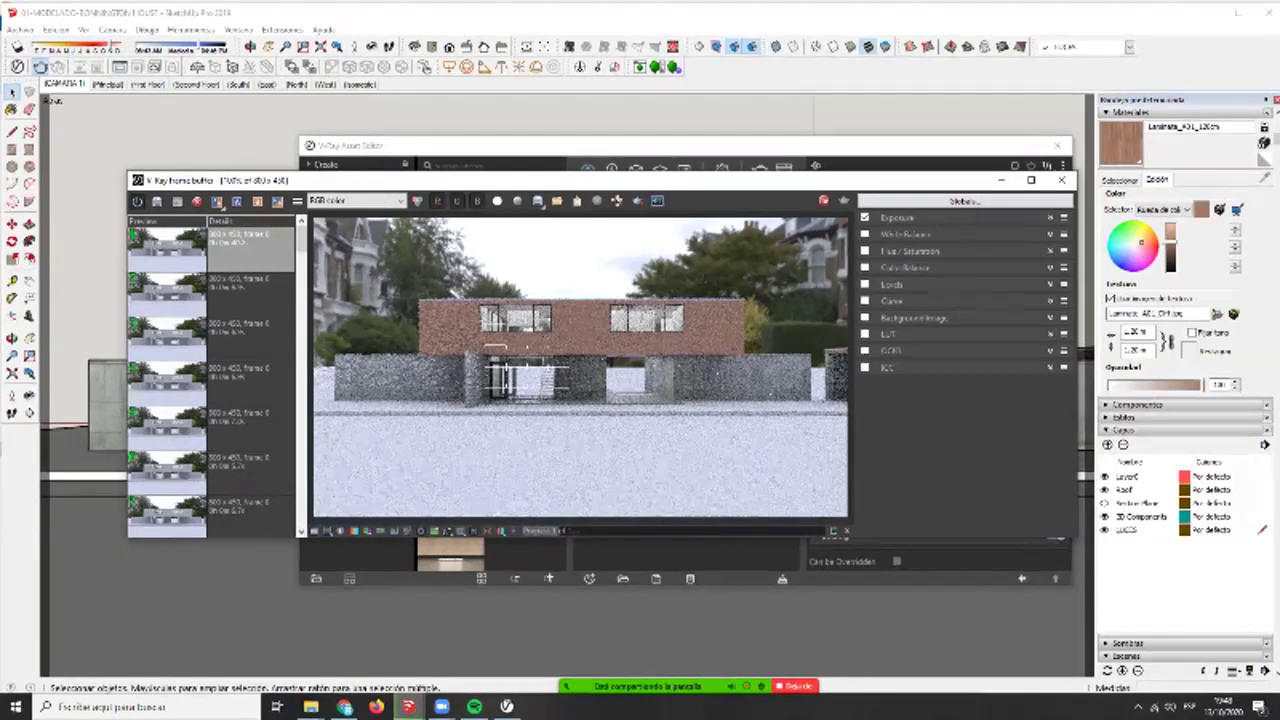
left_click(357, 201)
left_click(357, 201)
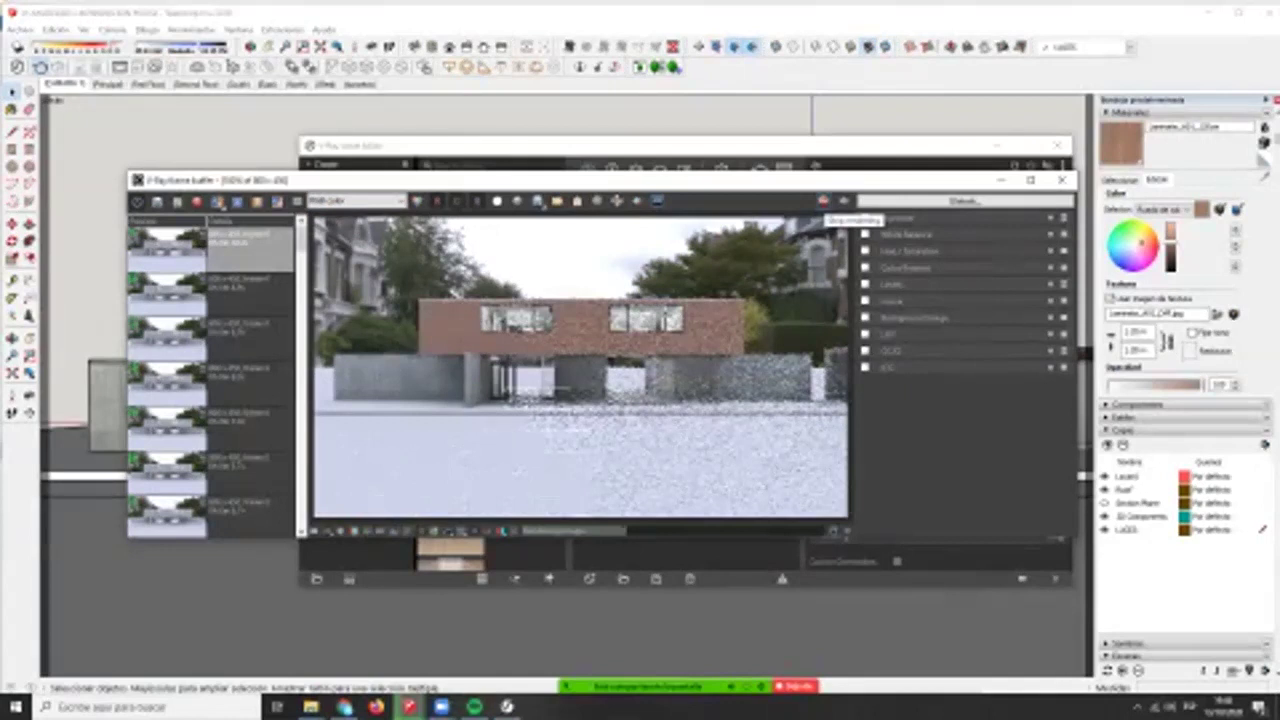
left_click(823, 202)
left_click(826, 146)
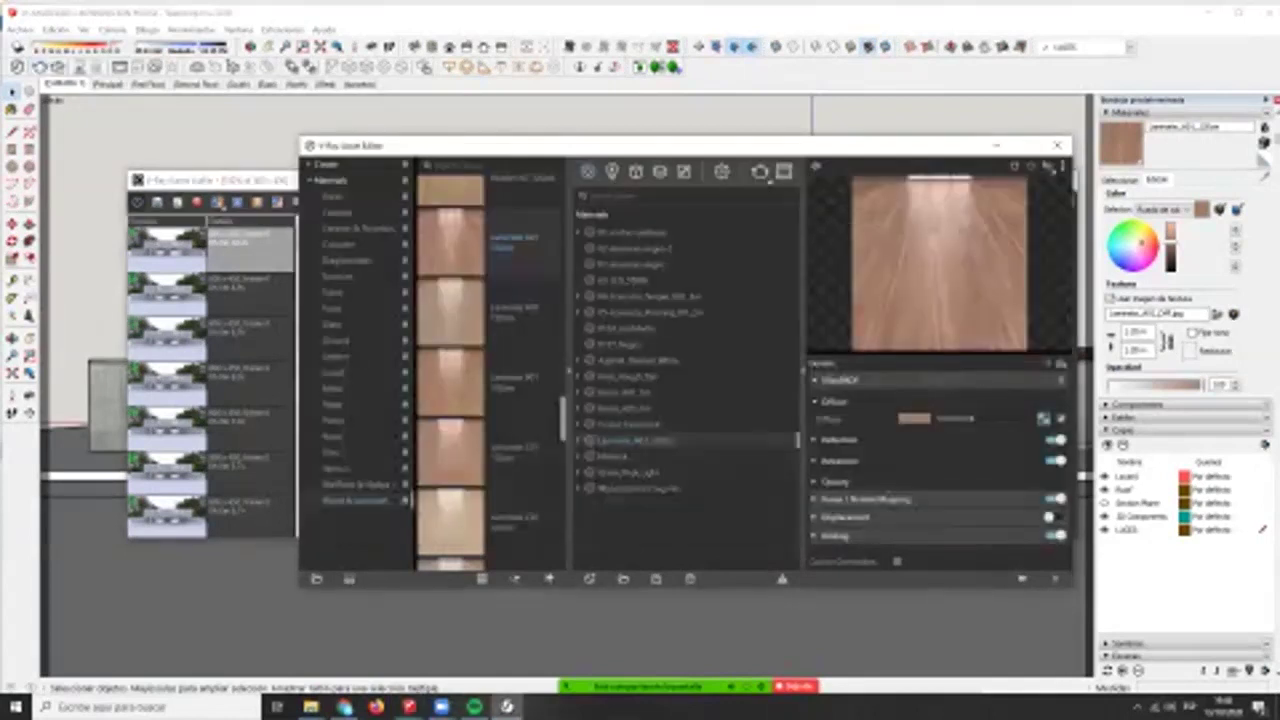
- Set the Laminate_A01_120cm texture width to 2 m and run another test render of the facade
left_click_drag(1149, 331, 1142, 331)
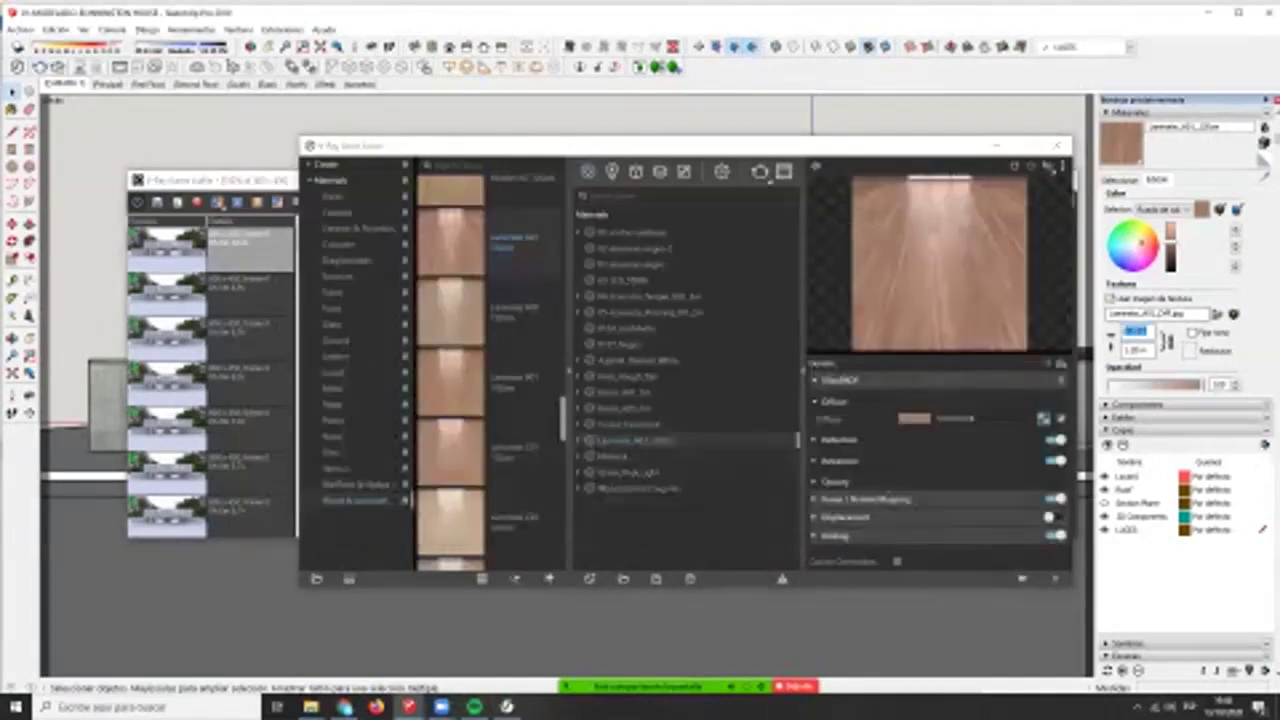
key("Tab")
left_click(760, 171)
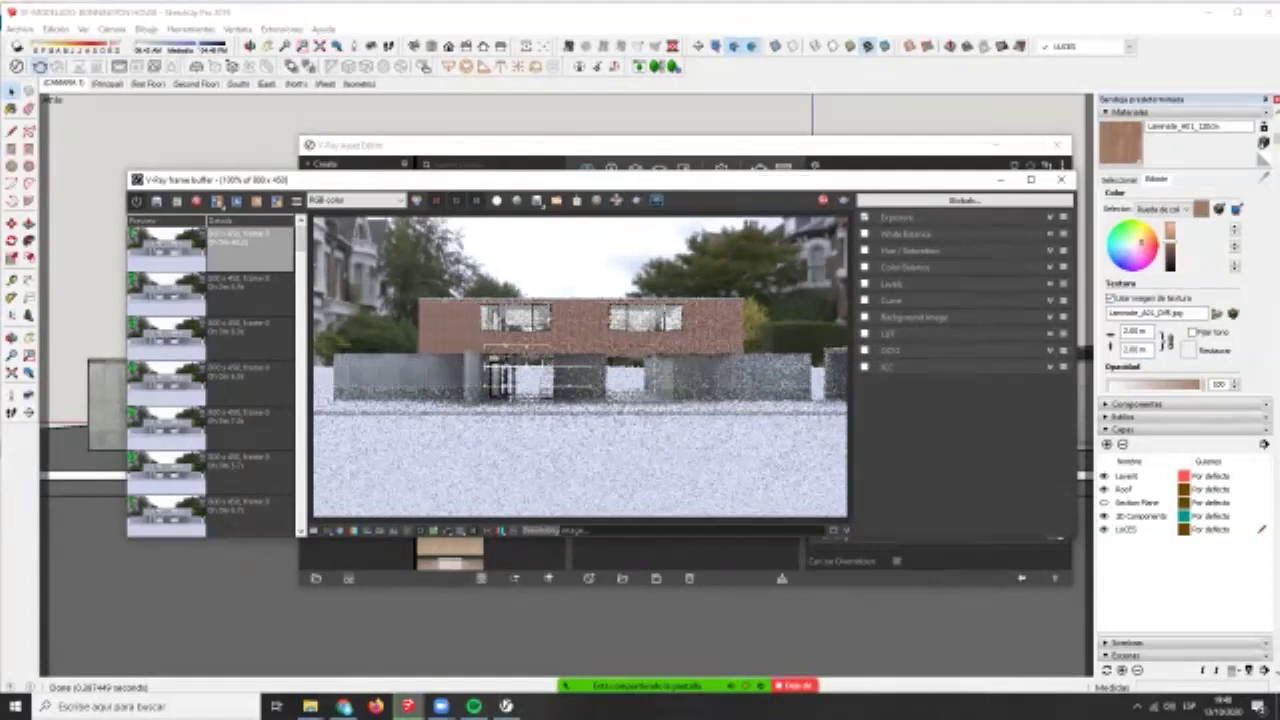
left_click(690, 146)
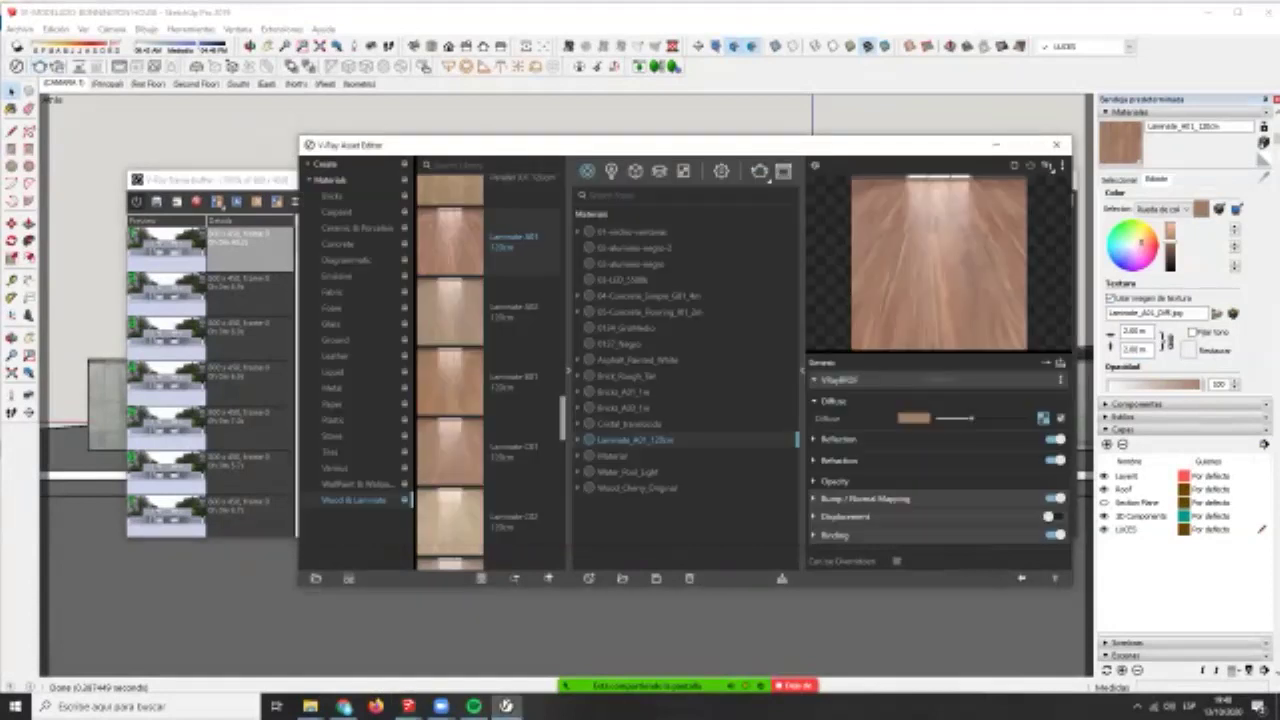
- Select all objects using Laminate_A01_120cm and apply the library's Wood Planks B01 100cm material to them
scroll(485, 370, "down", 5)
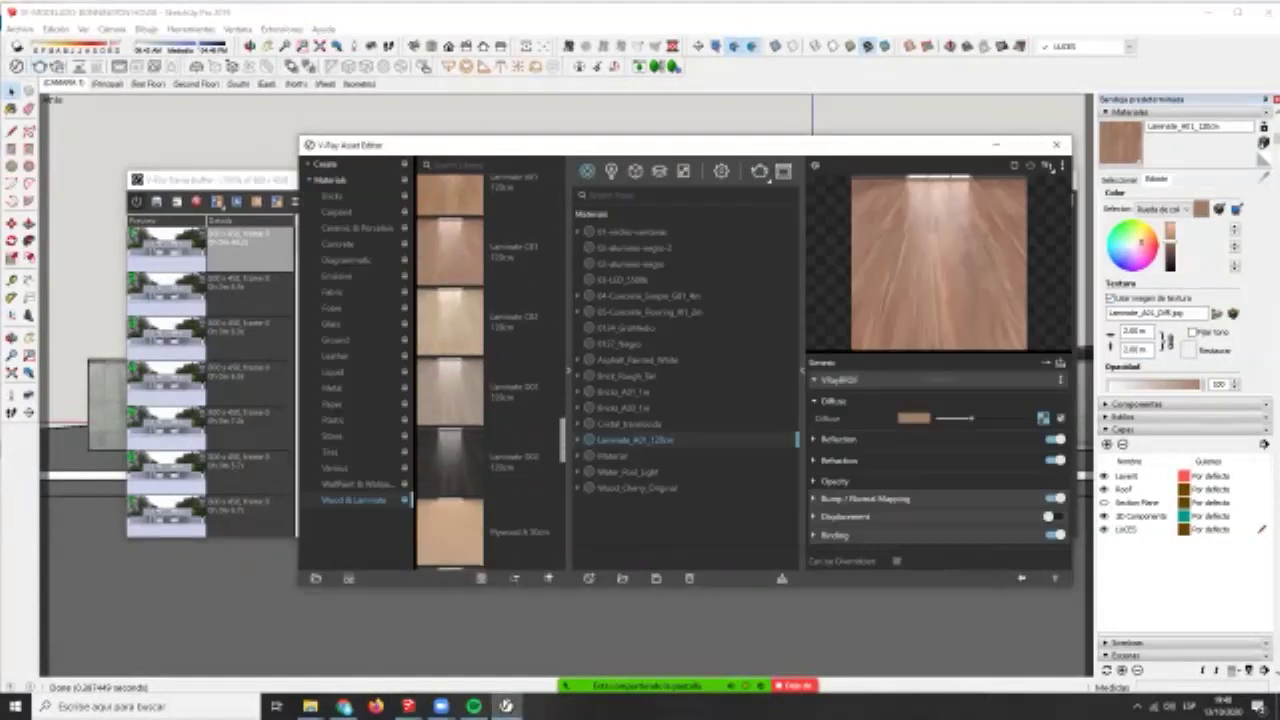
scroll(485, 370, "down", 2)
right_click(617, 441)
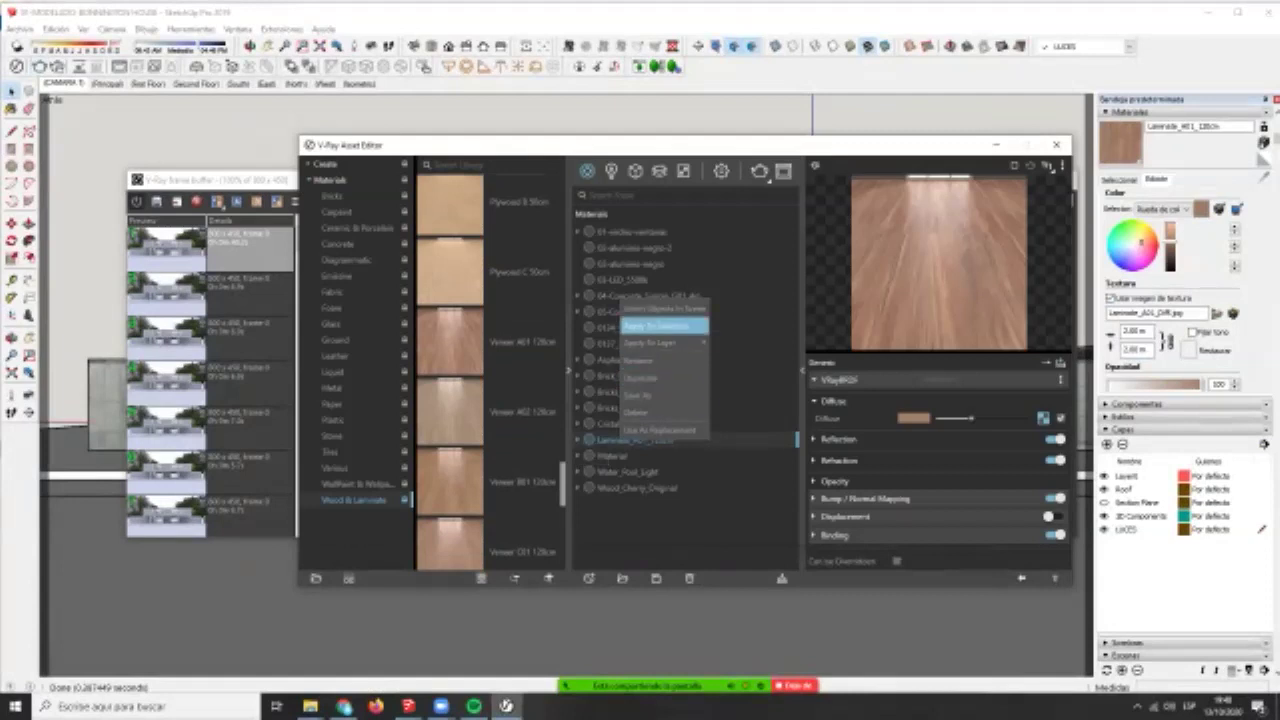
left_click(660, 307)
scroll(485, 370, "down", 2)
scroll(487, 370, "down", 5)
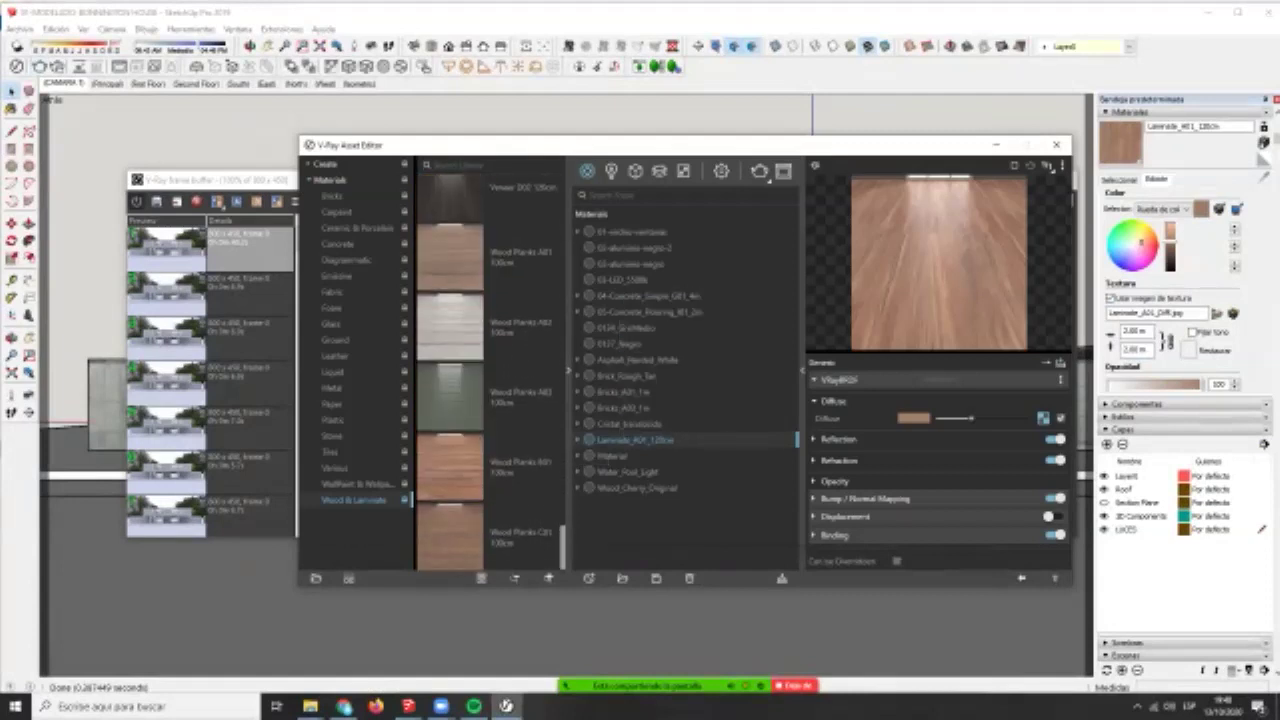
left_click_drag(470, 465, 620, 470)
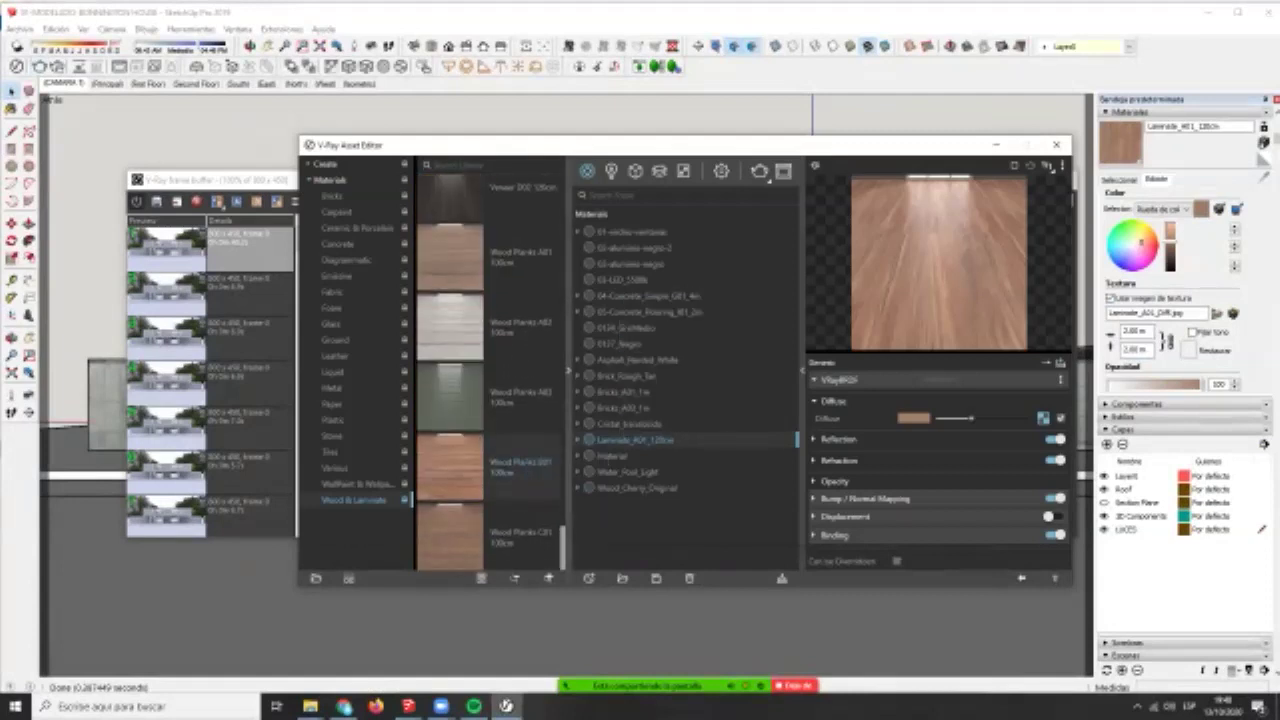
left_click(640, 504)
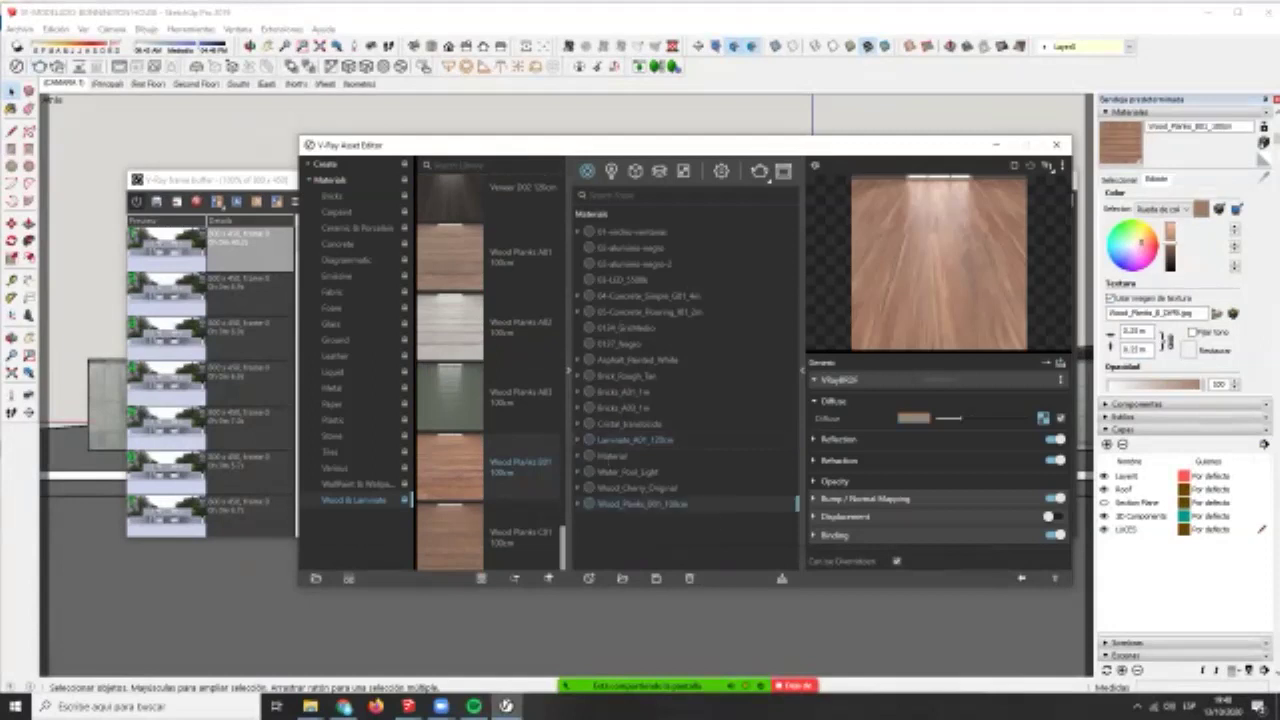
left_click_drag(258, 179, 250, 332)
left_click(480, 146)
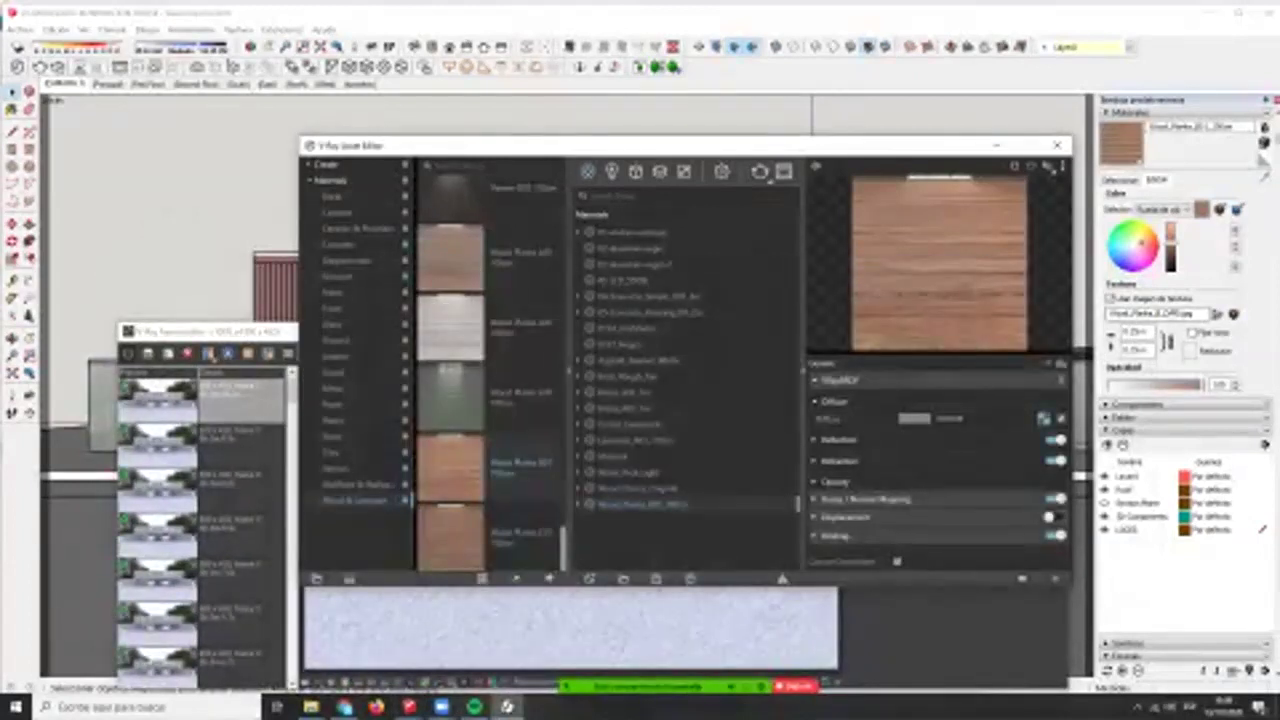
left_click(409, 707)
- Try texture widths of 2 m and 4 m for Wood_Planks_B01_100cm, and settle on 3 m for the upper-floor cladding
left_click_drag(743, 146, 992, 187)
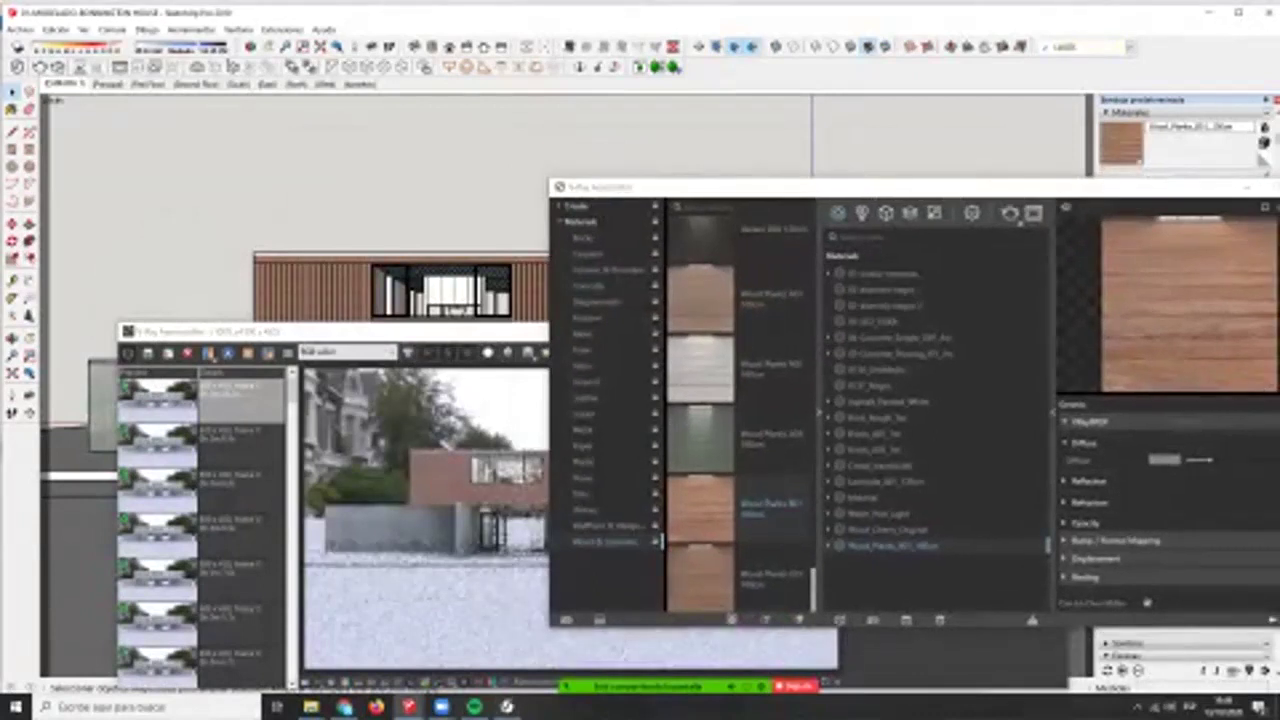
scroll(324, 293, "up", 5)
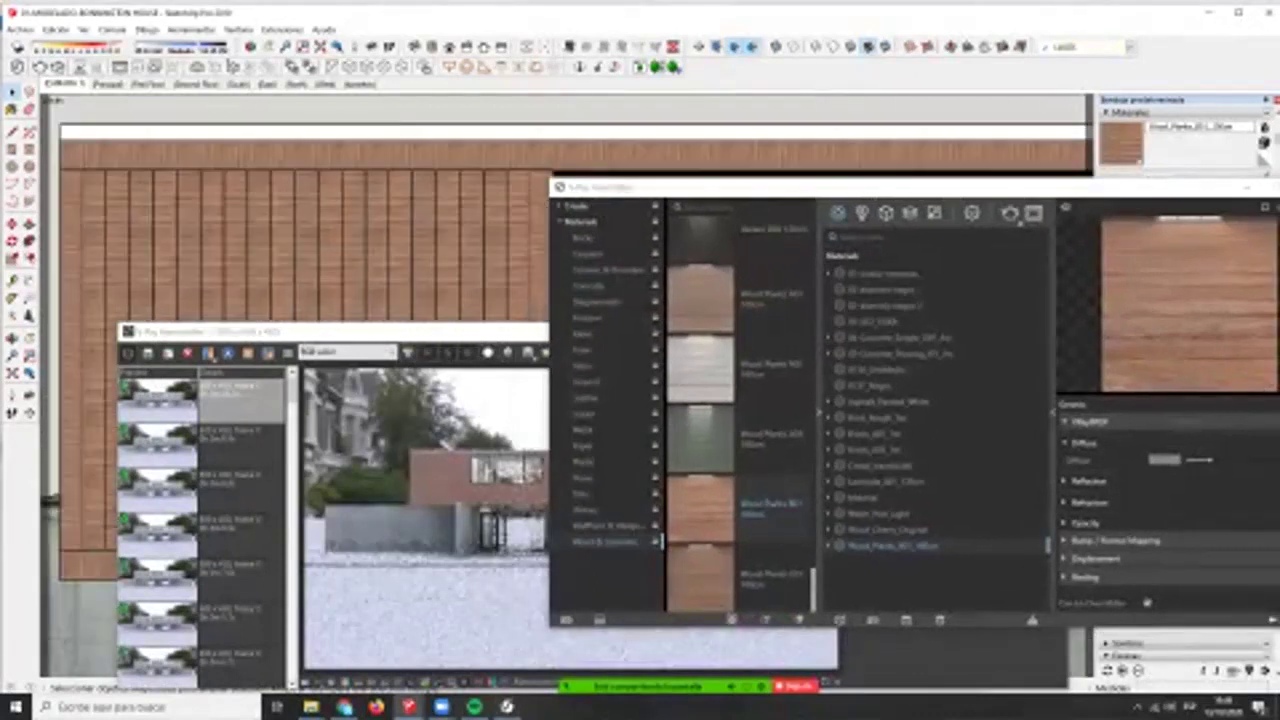
mouse_move(900, 187)
left_mouse_down()
mouse_move(752, 367)
mouse_move(740, 419)
left_mouse_up()
double_click(1135, 332)
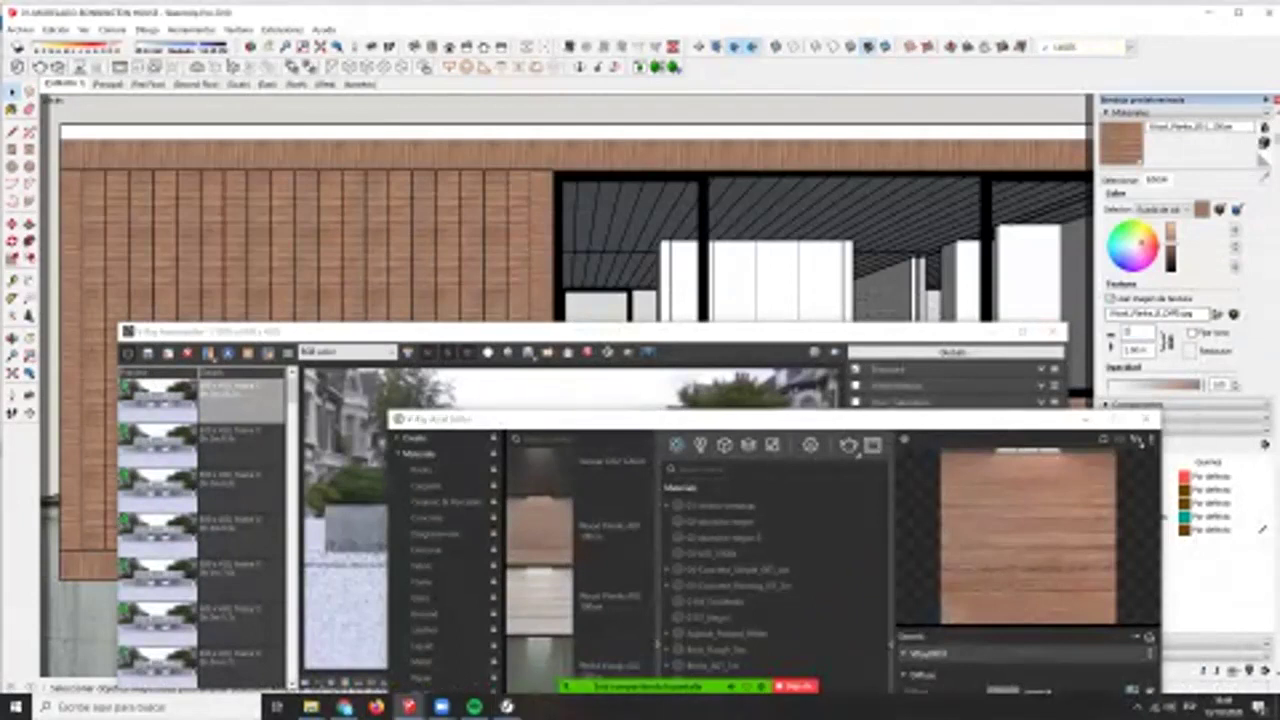
type("2")
key("Tab")
left_click_drag(1149, 332, 1054, 331)
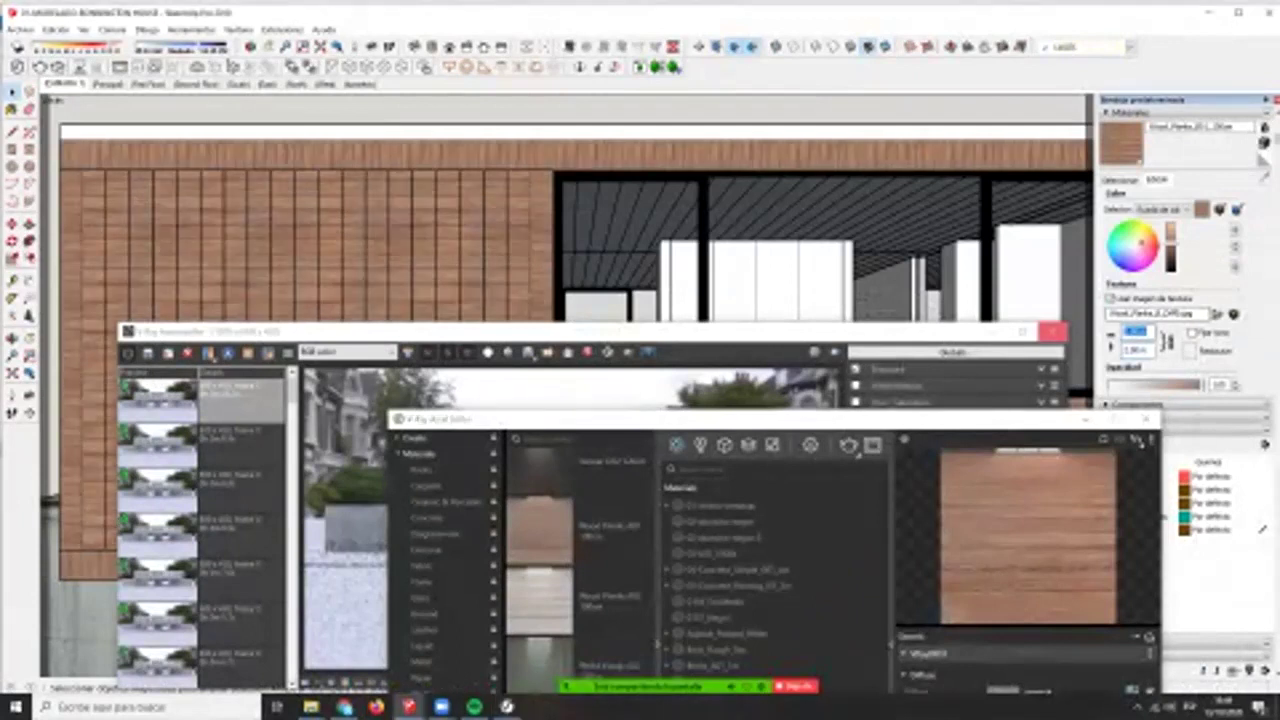
type("4")
key("Tab")
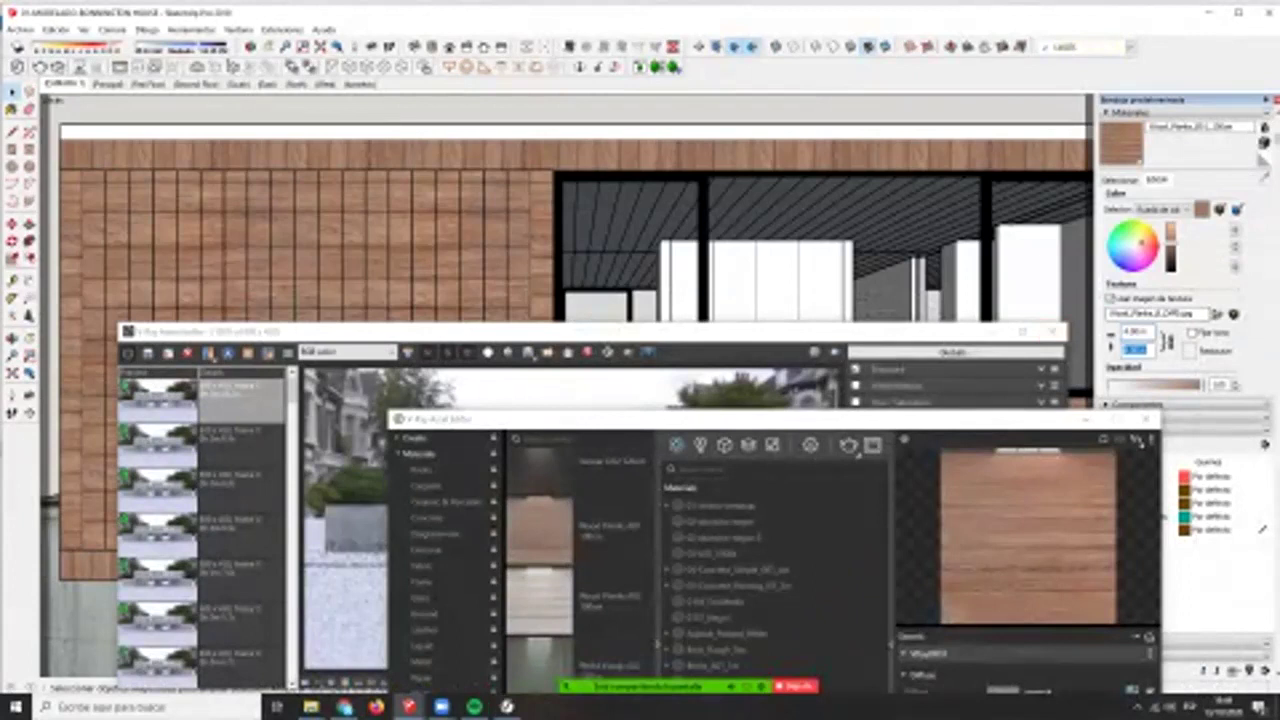
key("Return")
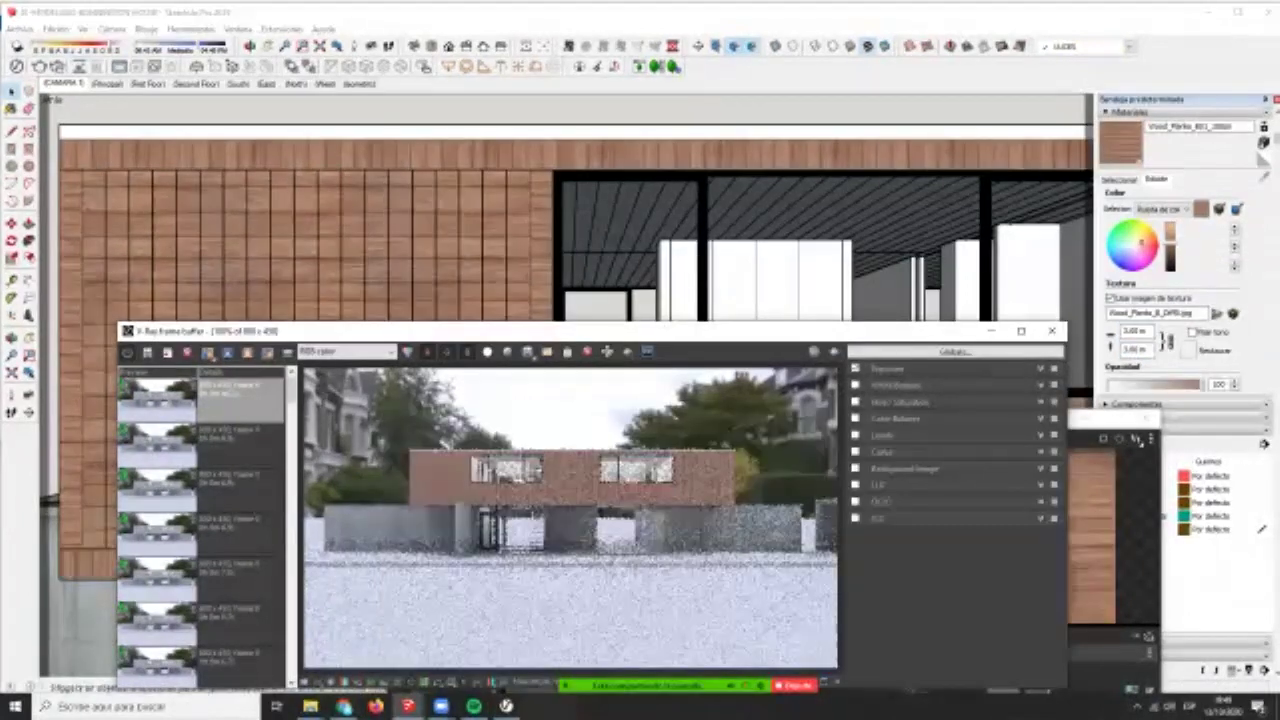
- Render the CAMARA 1 view to check the wood planks at the 3 m texture scale
left_click(1137, 441)
left_click(64, 84)
left_click(58, 67)
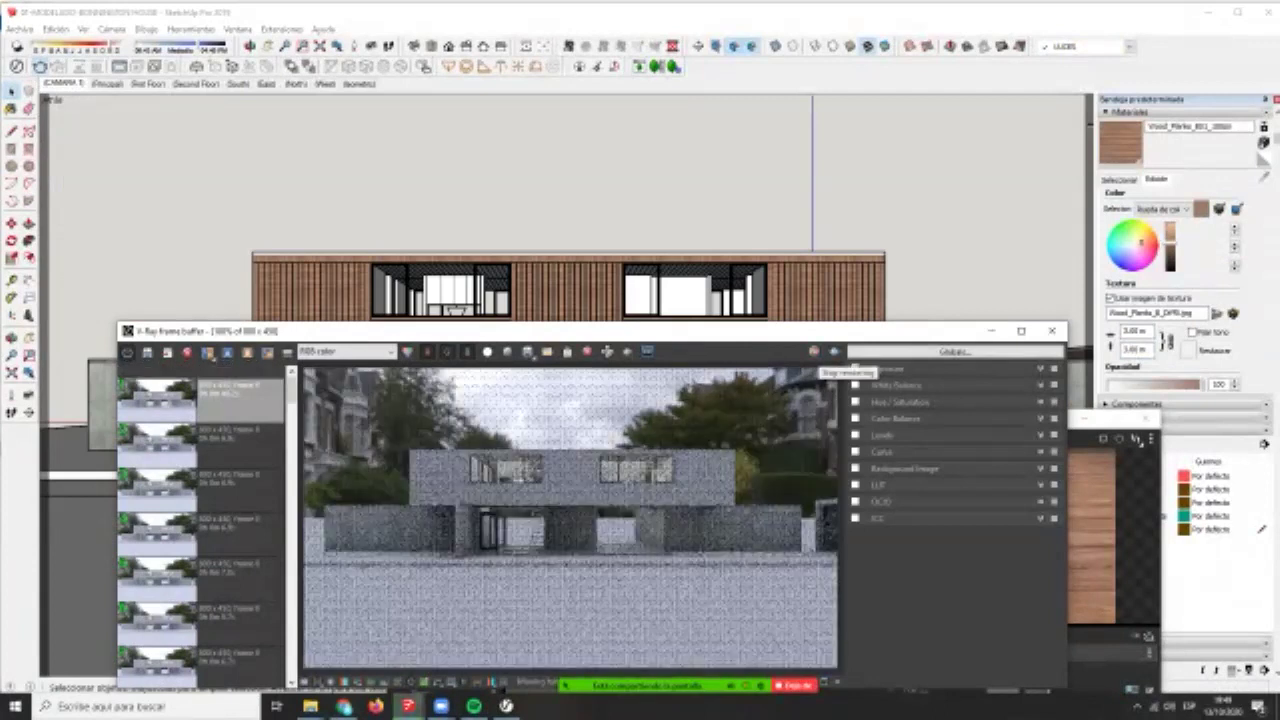
left_click(1137, 440)
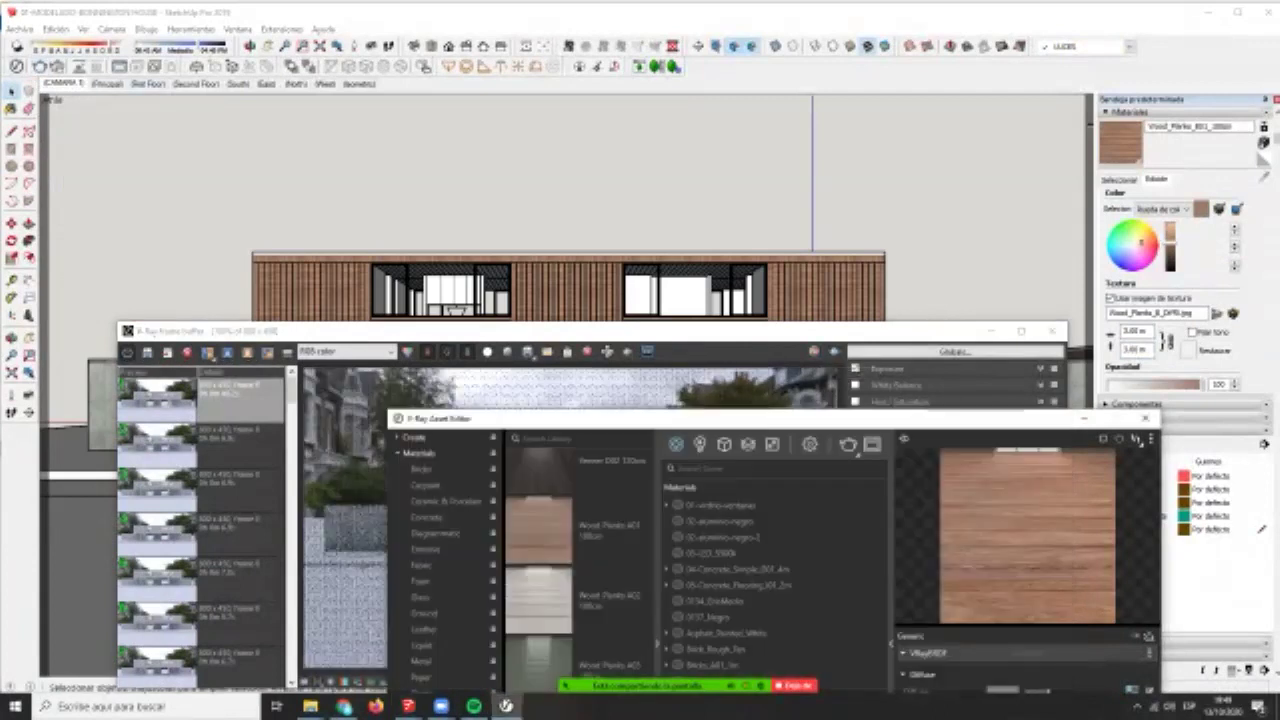
left_click_drag(739, 419, 606, 102)
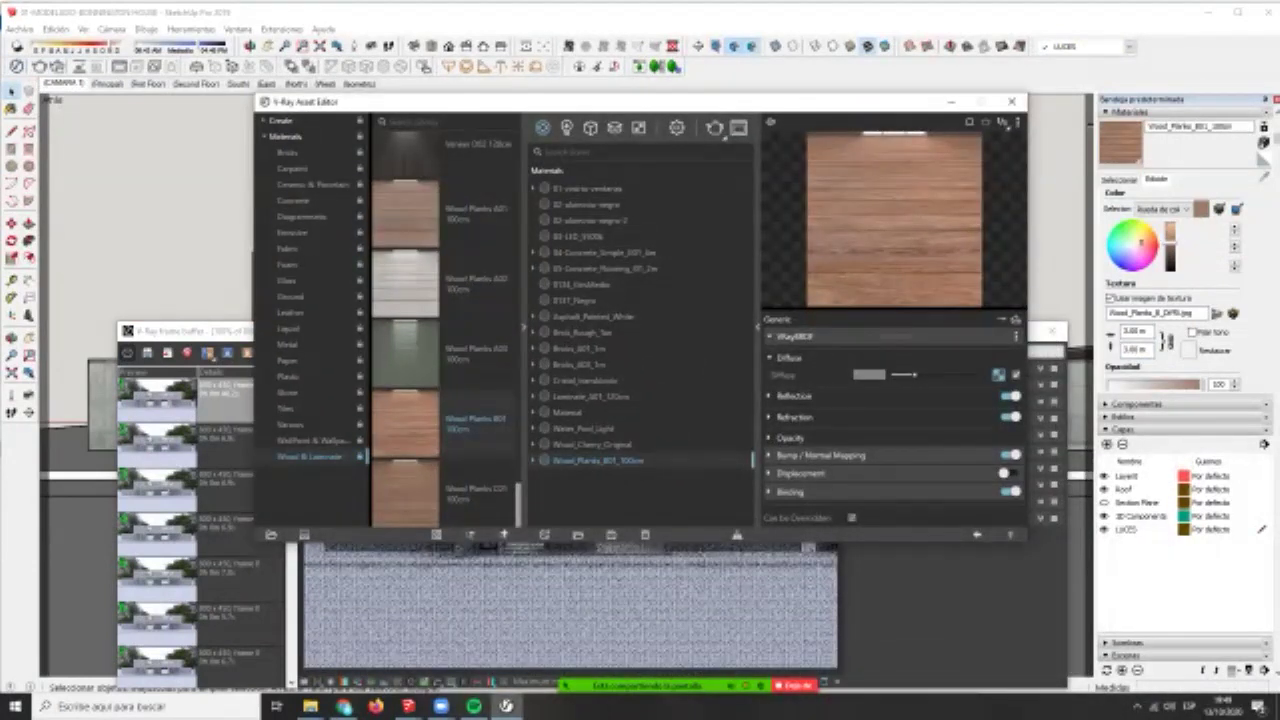
left_click(740, 127)
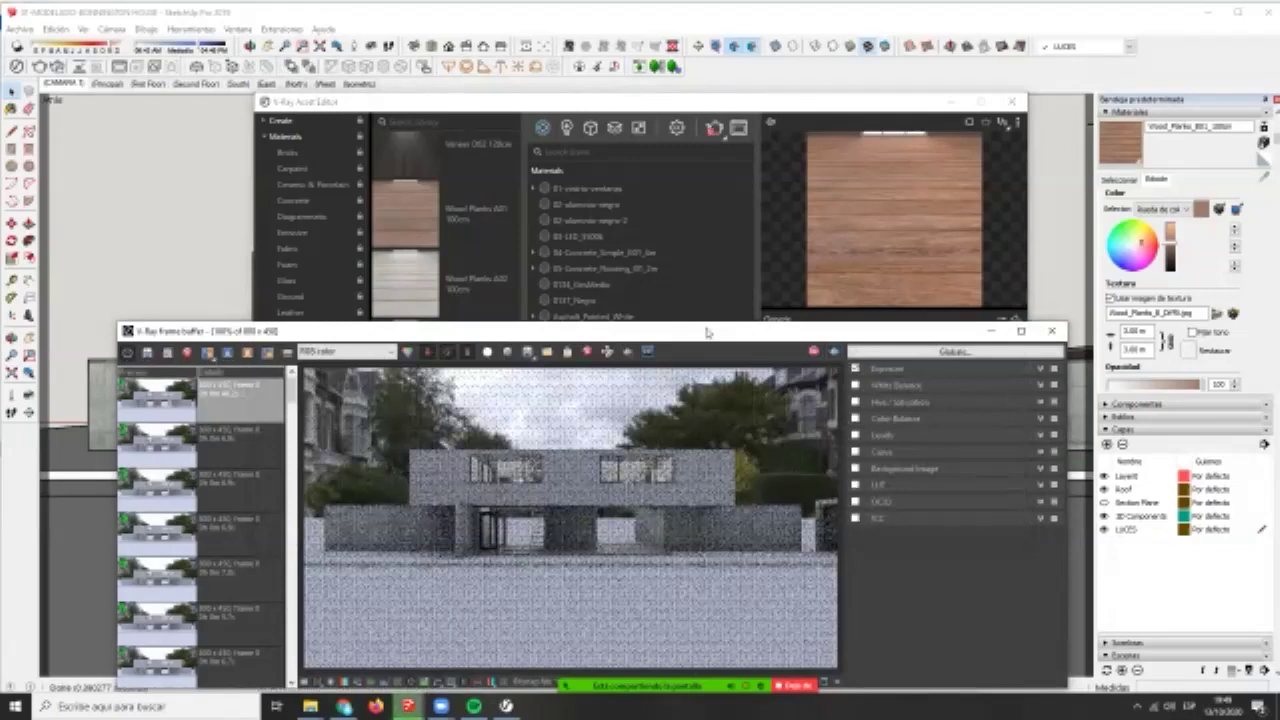
left_click_drag(706, 332, 725, 181)
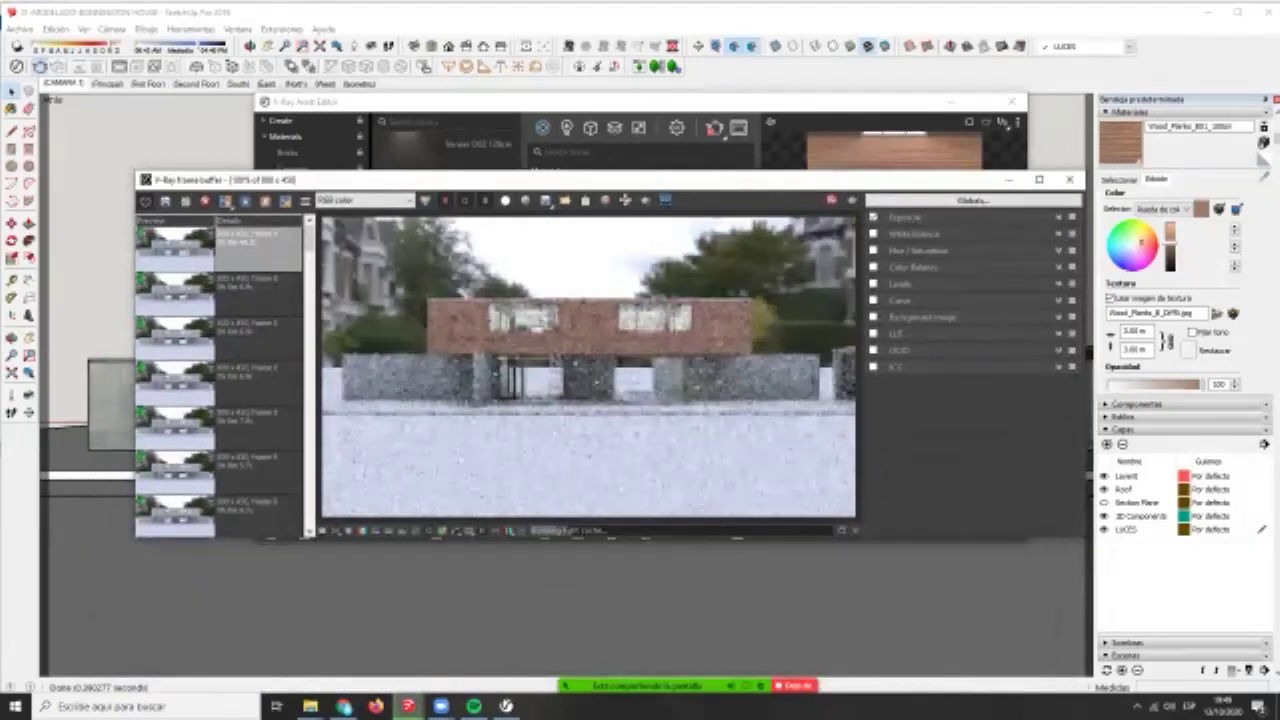
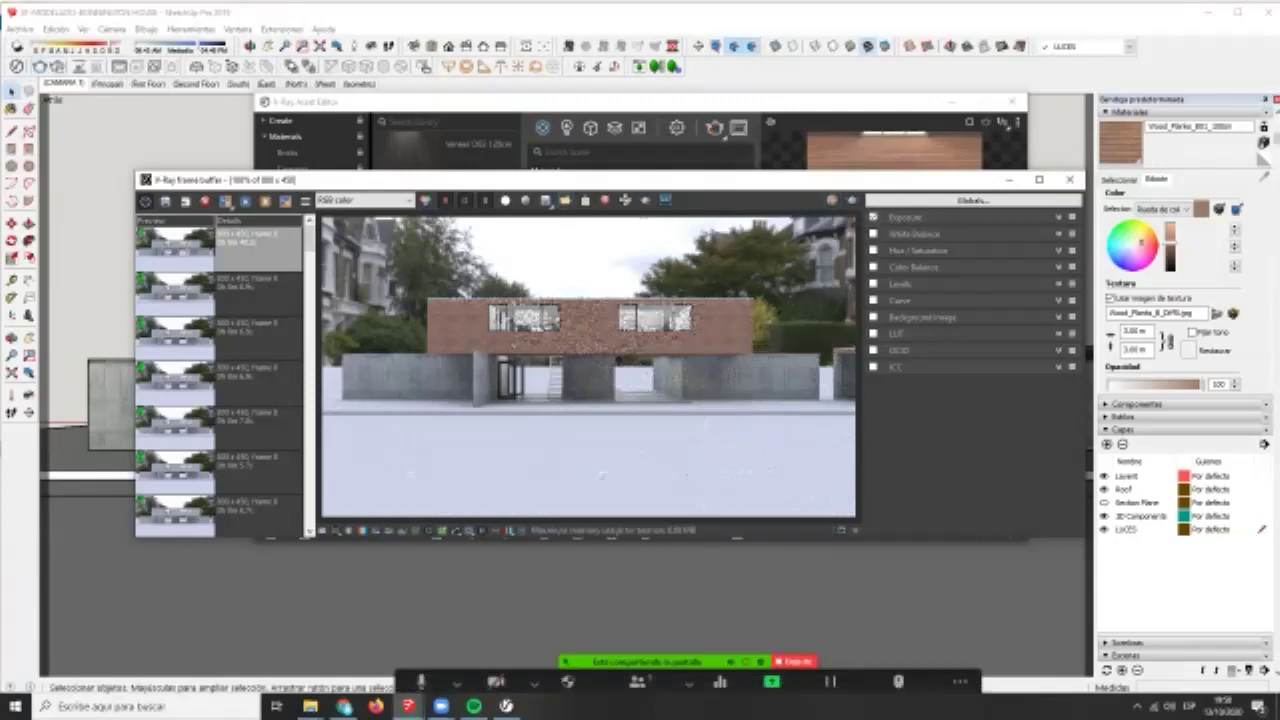
- Add the Veneer D02 120cm material from the Wood & Laminate library to the scene
left_click(506, 706)
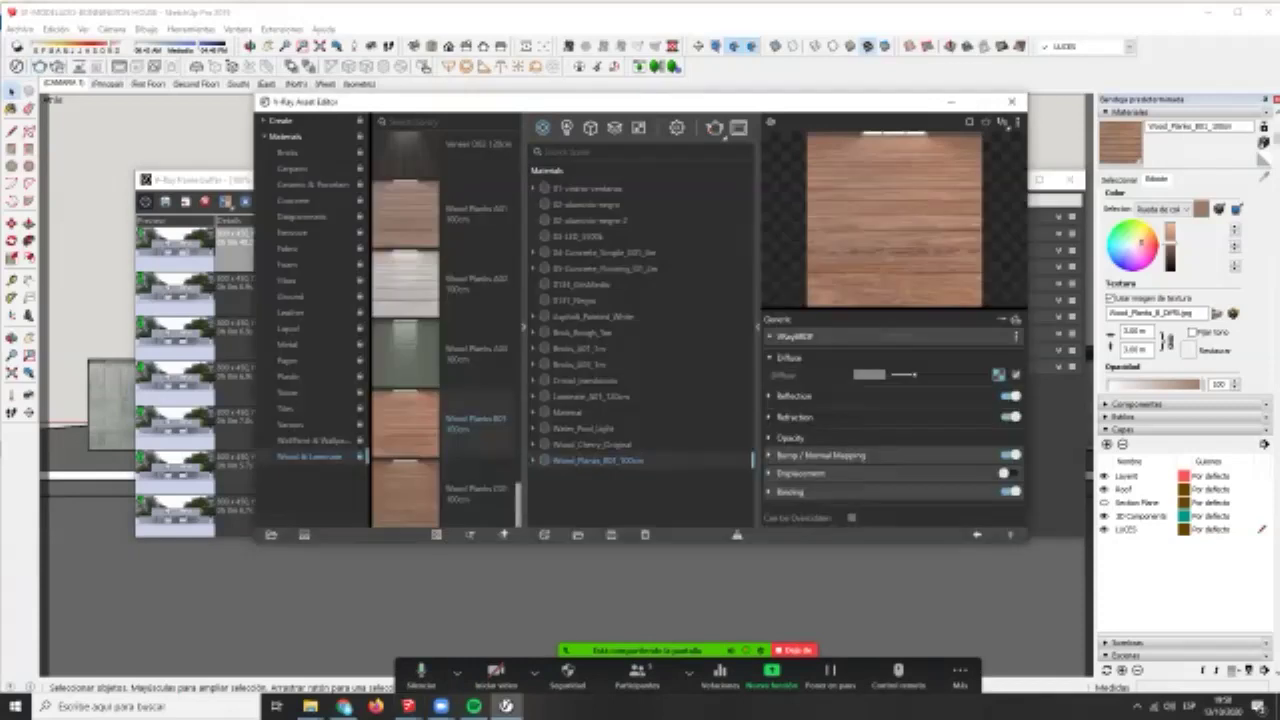
scroll(445, 330, "up", 3)
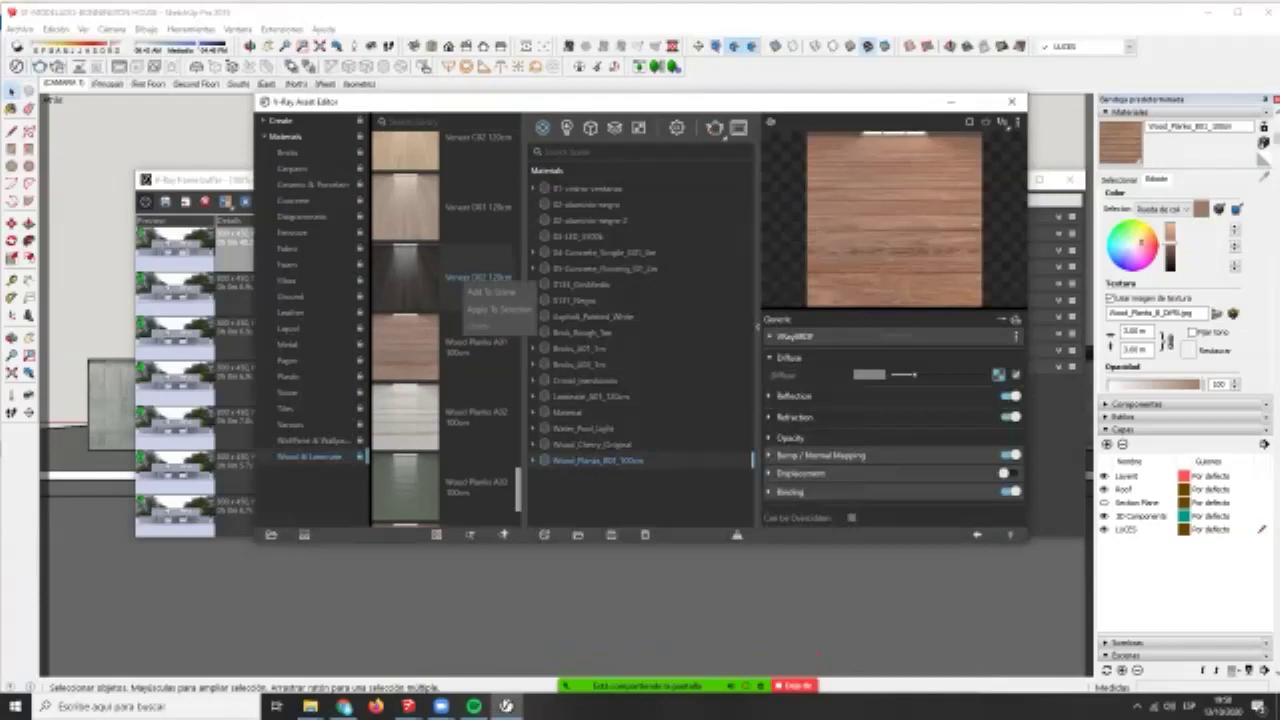
left_click_drag(460, 280, 540, 328)
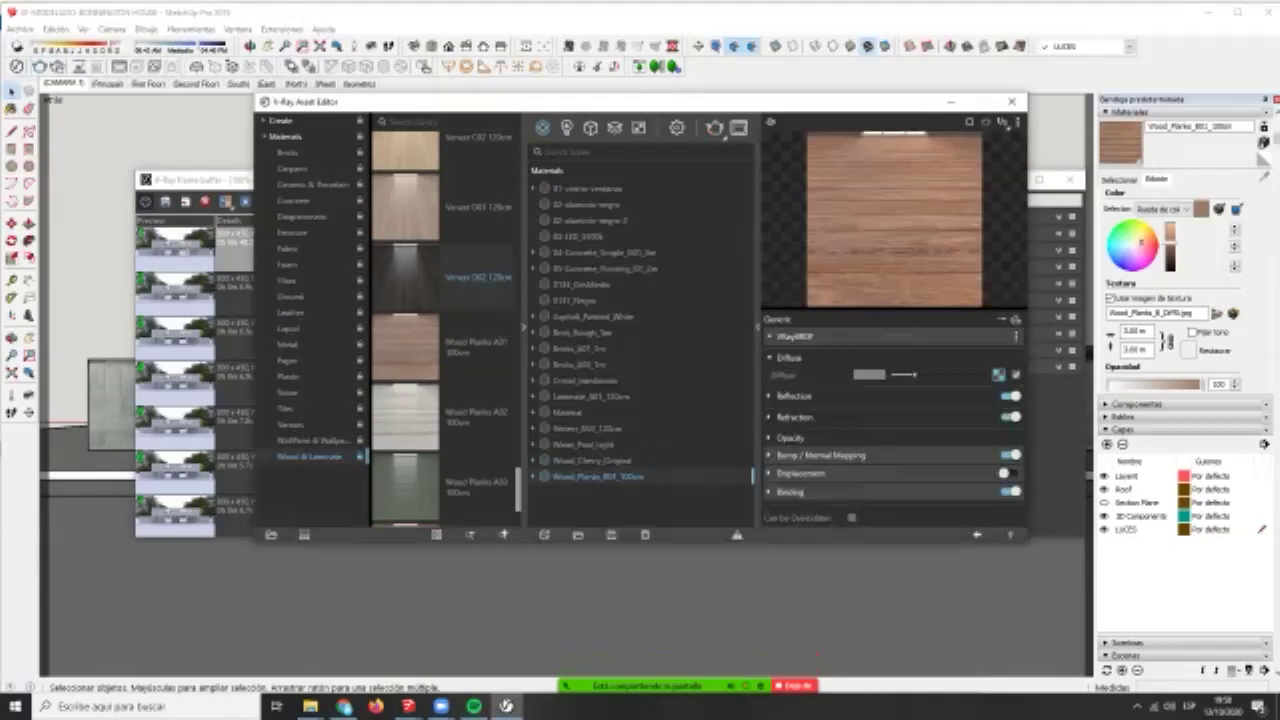
left_click_drag(213, 179, 467, 250)
left_click_drag(335, 103, 507, 130)
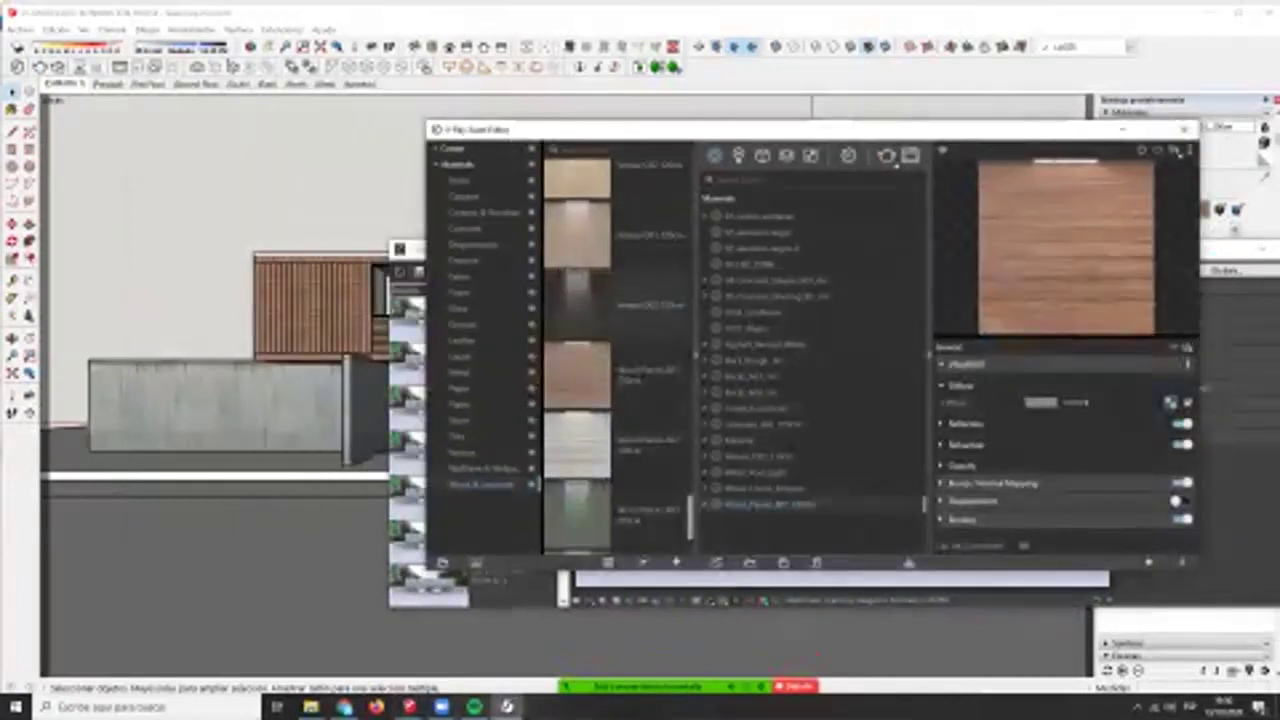
- Choose the Wood_Cherry_Original material from the scene materials and activate the Paint Bucket tool
right_click(766, 485)
left_click(758, 488)
right_click(755, 487)
left_click(798, 354)
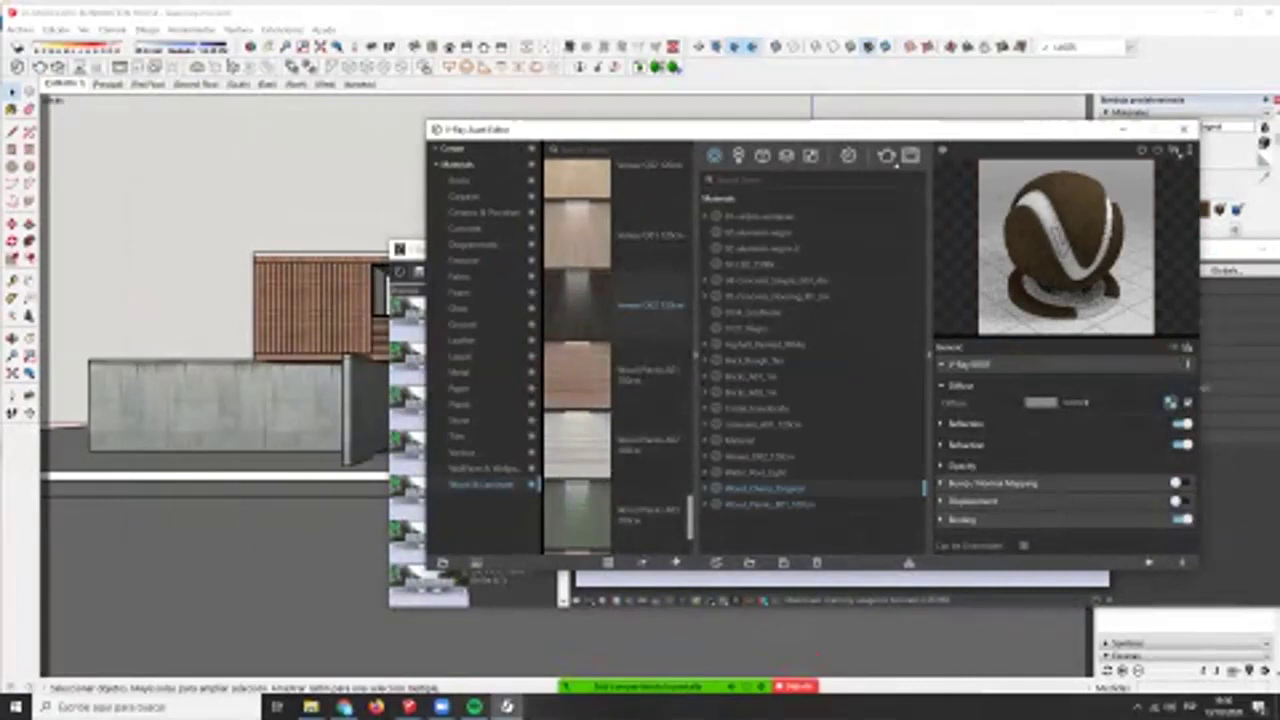
left_click(12, 109)
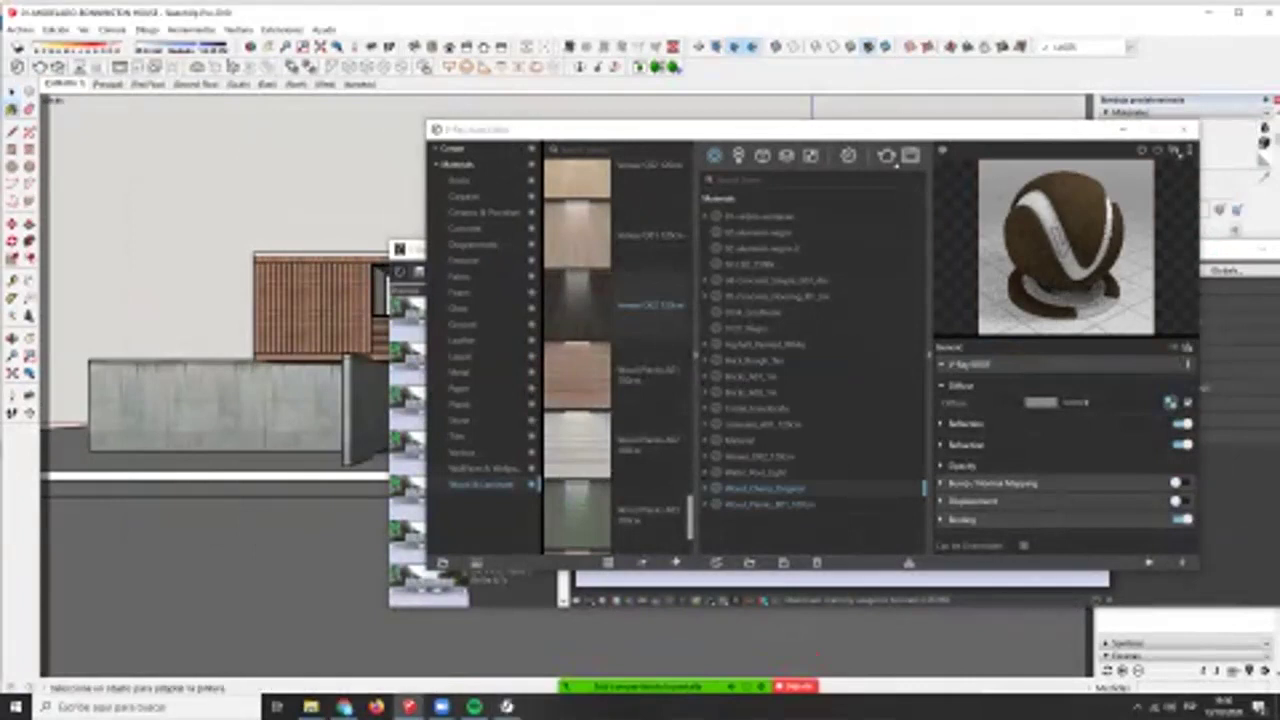
- Switch to the browser to view the REM House reference render on Behance, and return to the SketchUp model
left_click(344, 706)
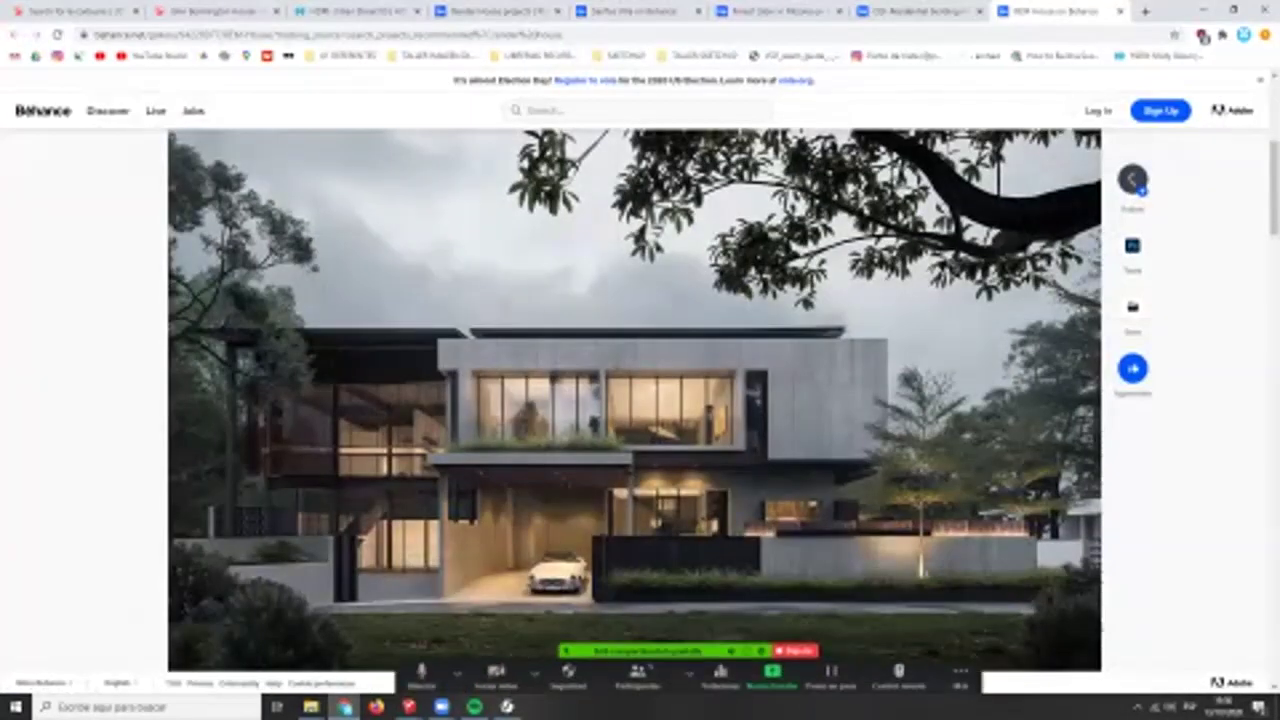
left_click(458, 674)
left_click(410, 706)
left_click(486, 650)
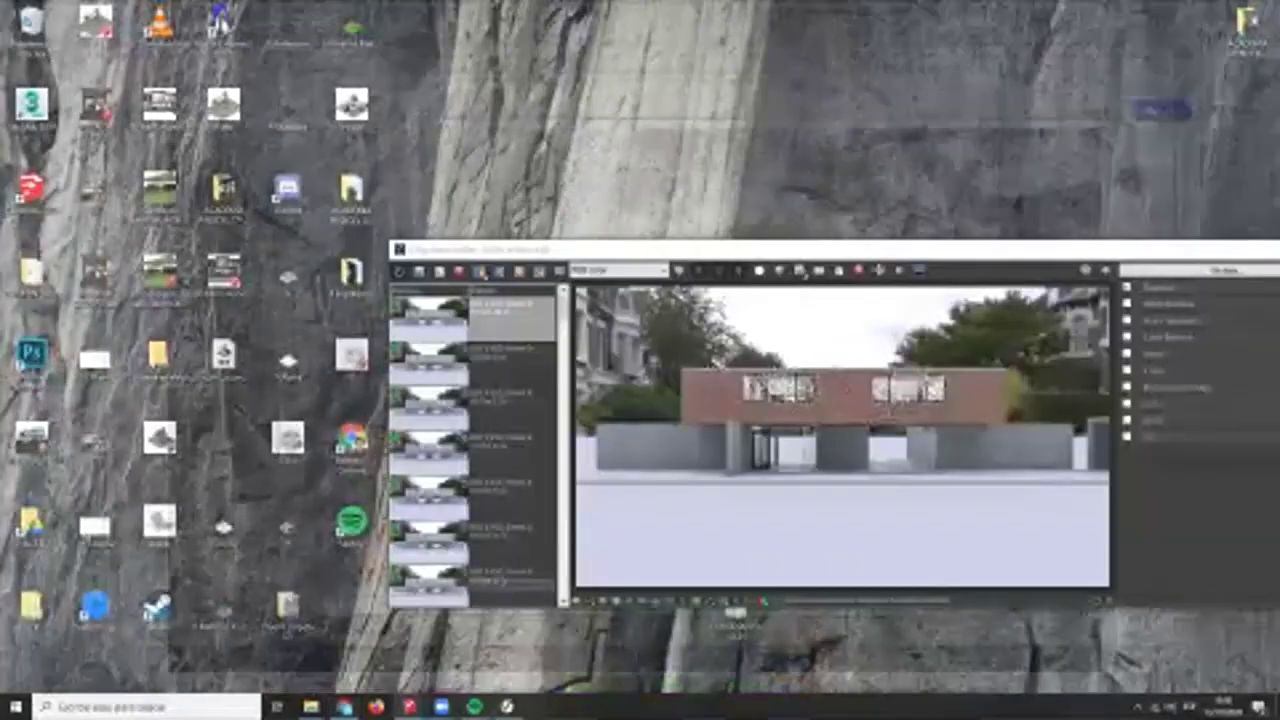
left_click(335, 640)
- Rotate the diffuse bitmap of Wood_Planks_B01_100cm by 90 degrees in its texture placement, and return to the material's settings
mouse_move(790, 249)
left_mouse_down()
mouse_move(551, 268)
mouse_move(563, 398)
left_mouse_up()
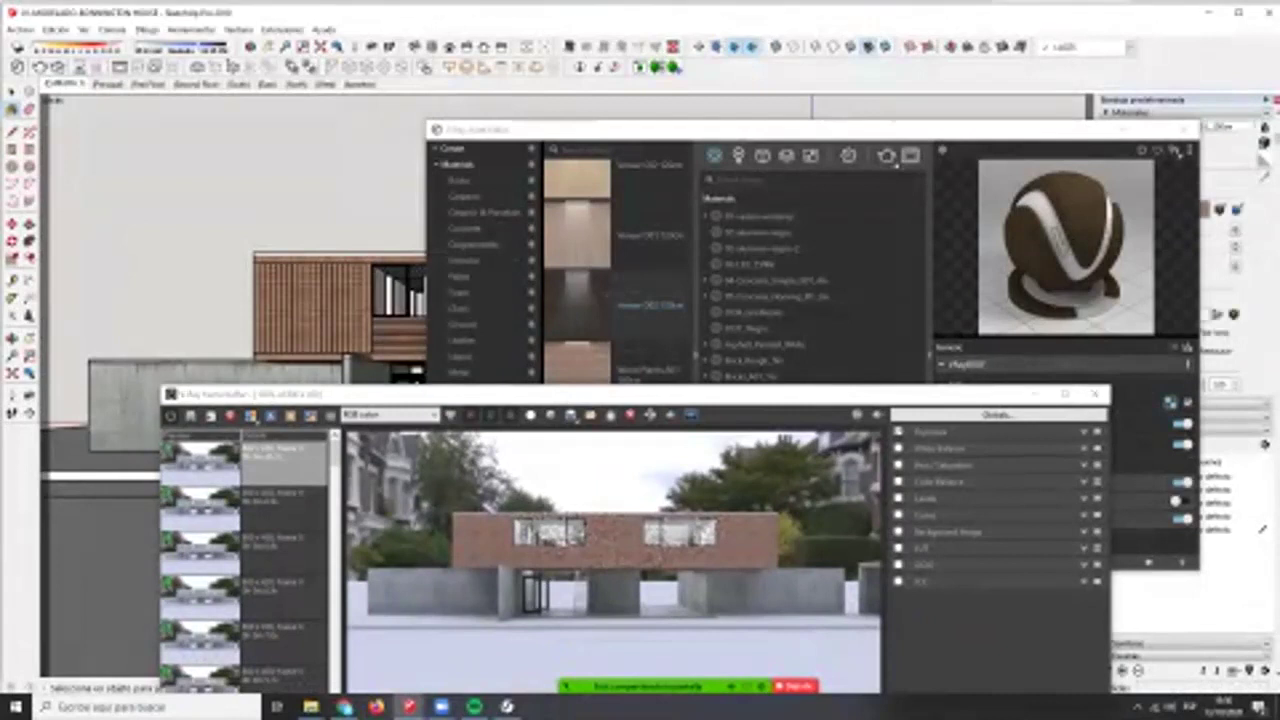
left_click_drag(828, 134, 678, 101)
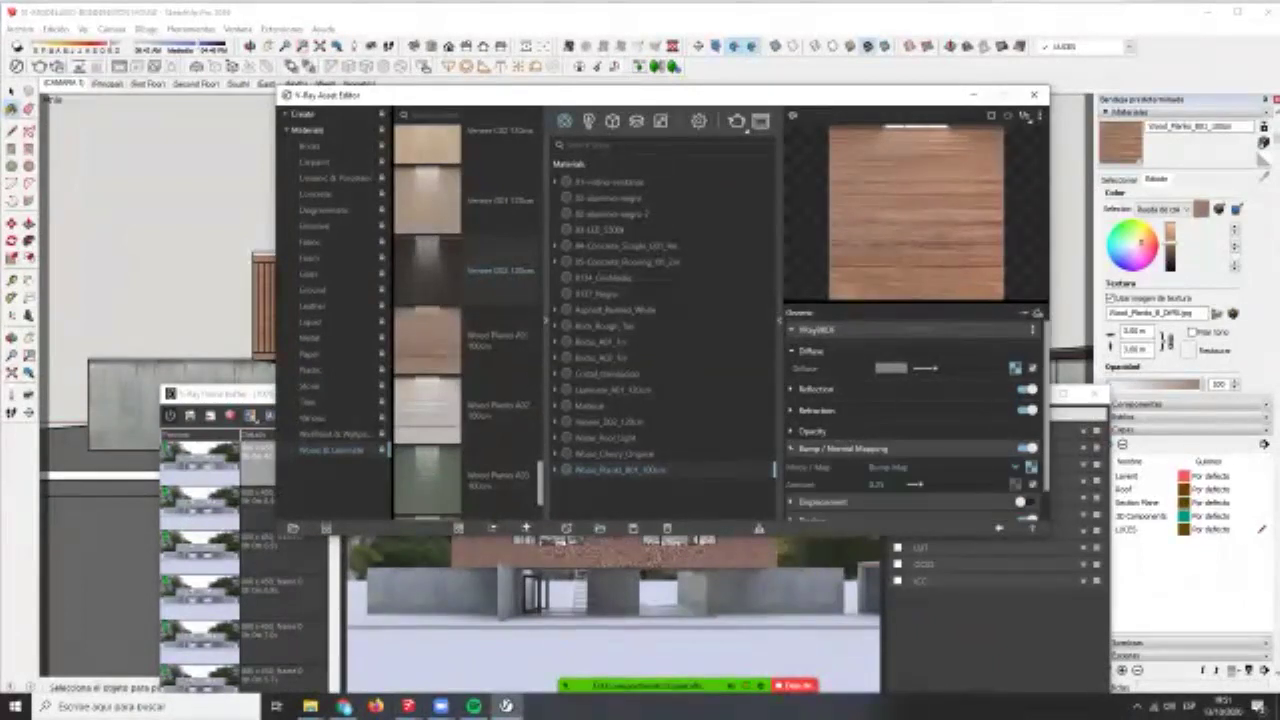
left_click(1020, 368)
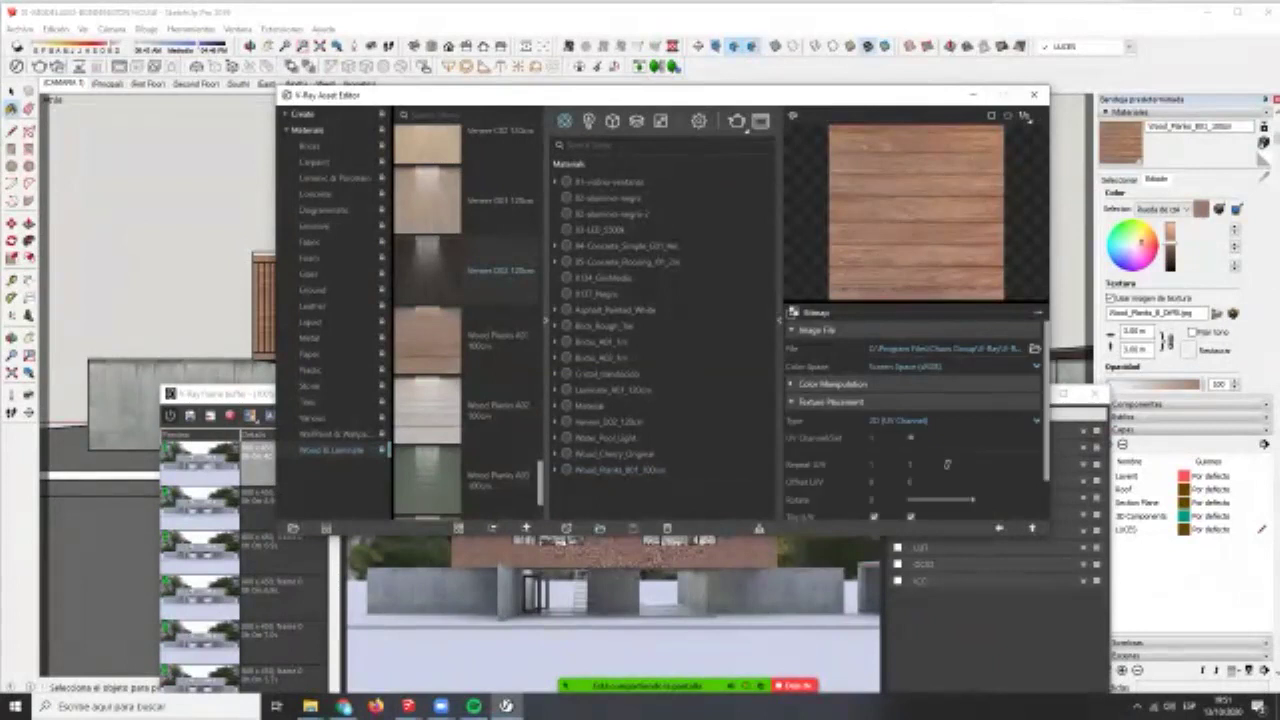
scroll(915, 420, "down", 1)
left_click(833, 335)
left_click(833, 335)
left_click(905, 371)
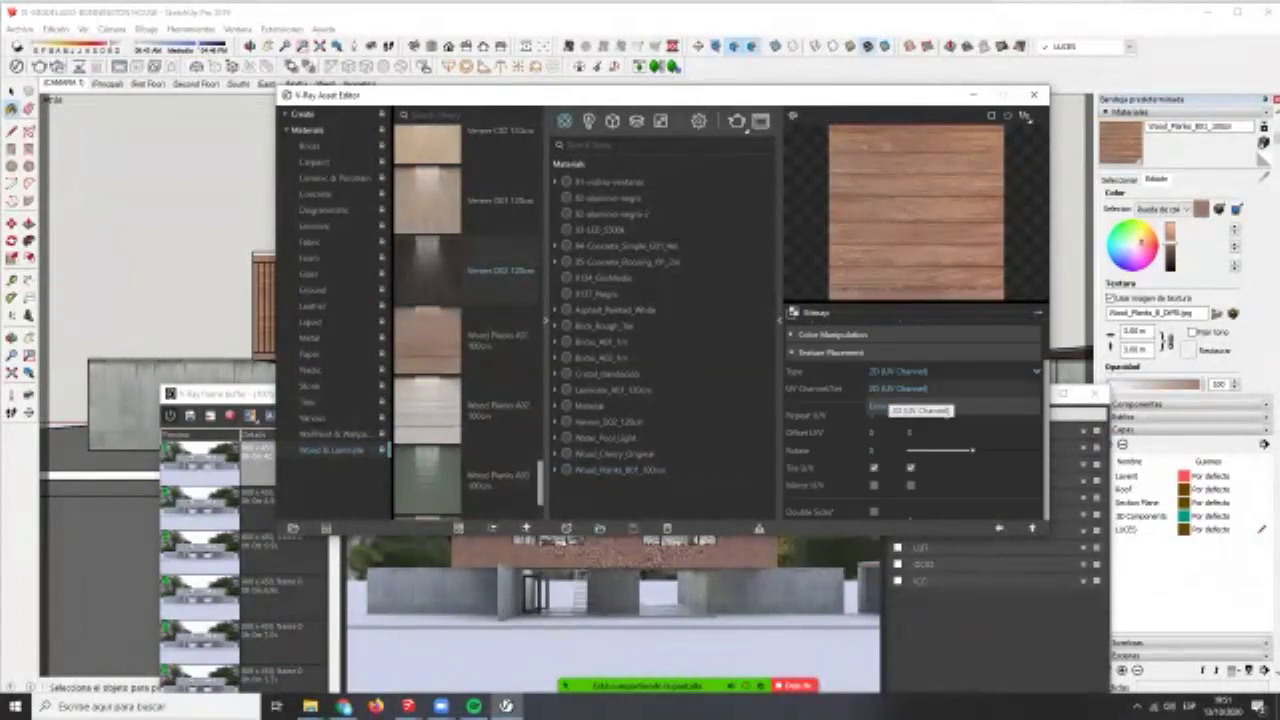
left_click(892, 388)
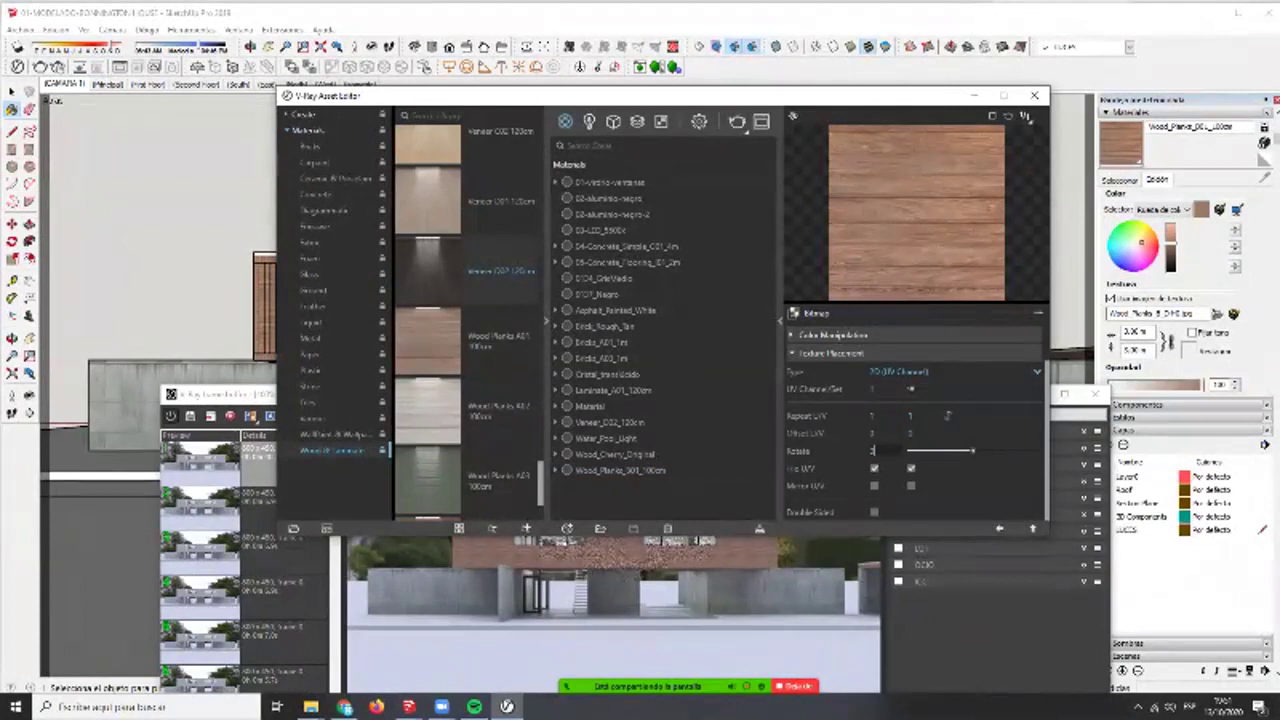
type("90")
left_click(1033, 529)
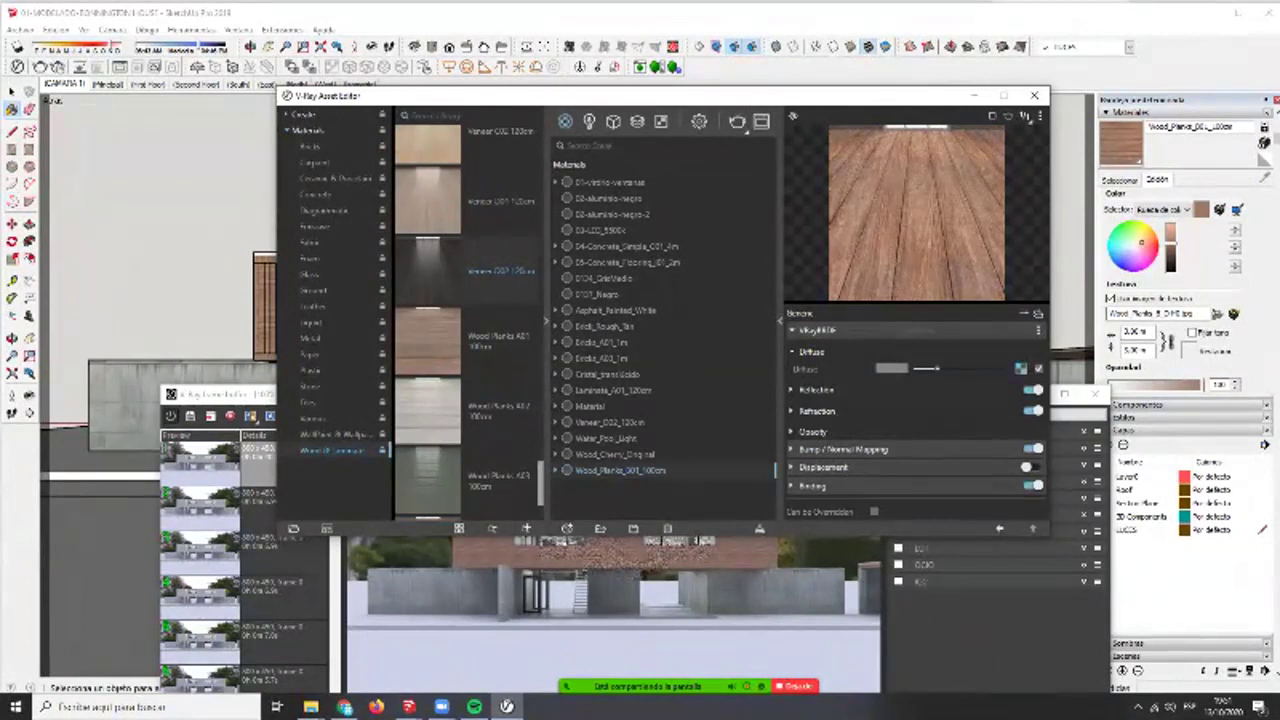
- Sample the Wood_Planks_B01_100cm material from the upper-floor cladding
left_click(263, 300, "alt")
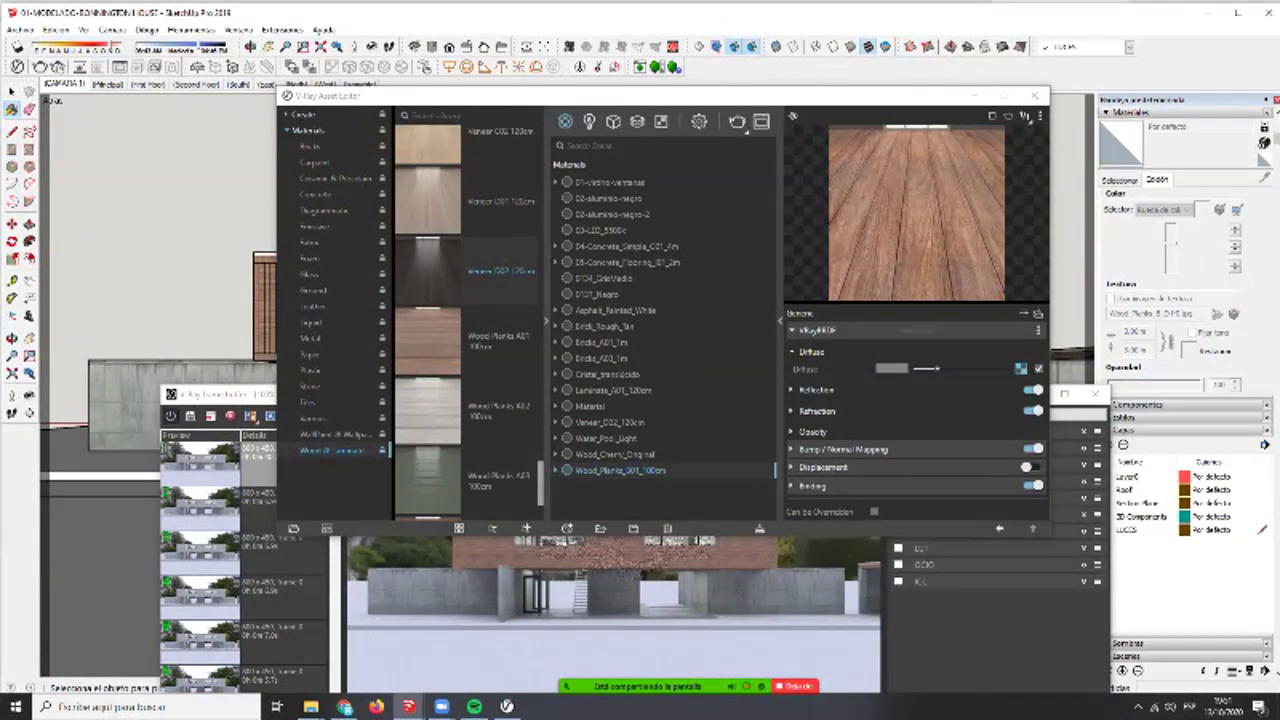
scroll(265, 300, "up", 5)
left_click(265, 300, "alt")
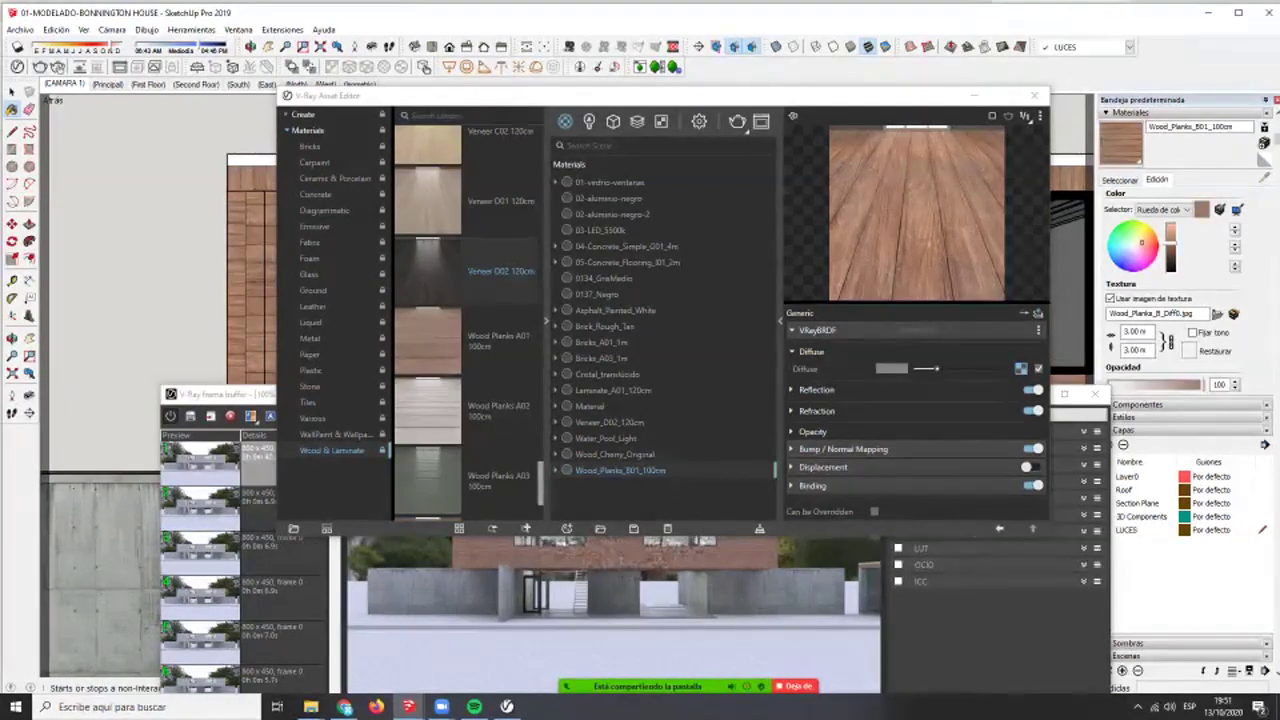
- Run a test render of the CAMARA 1 view with the rotated wood texture, and stop it
left_click(64, 84)
left_click(40, 67)
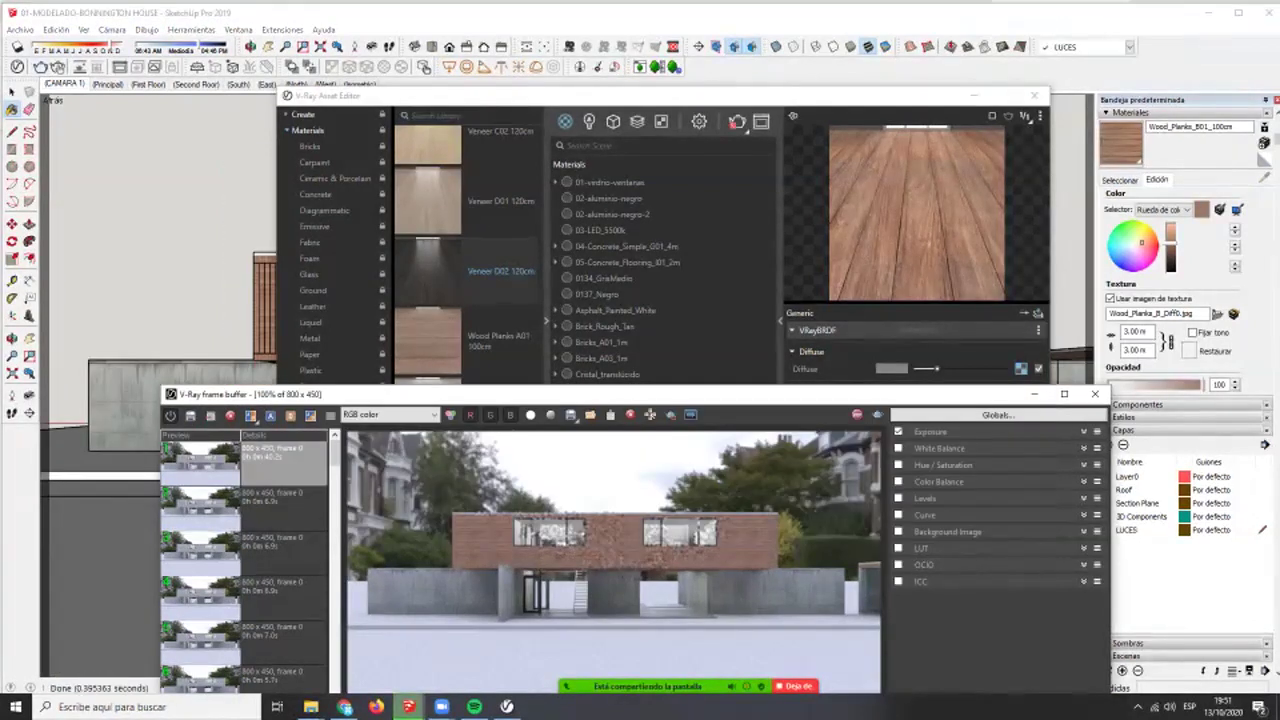
left_click_drag(688, 394, 684, 141)
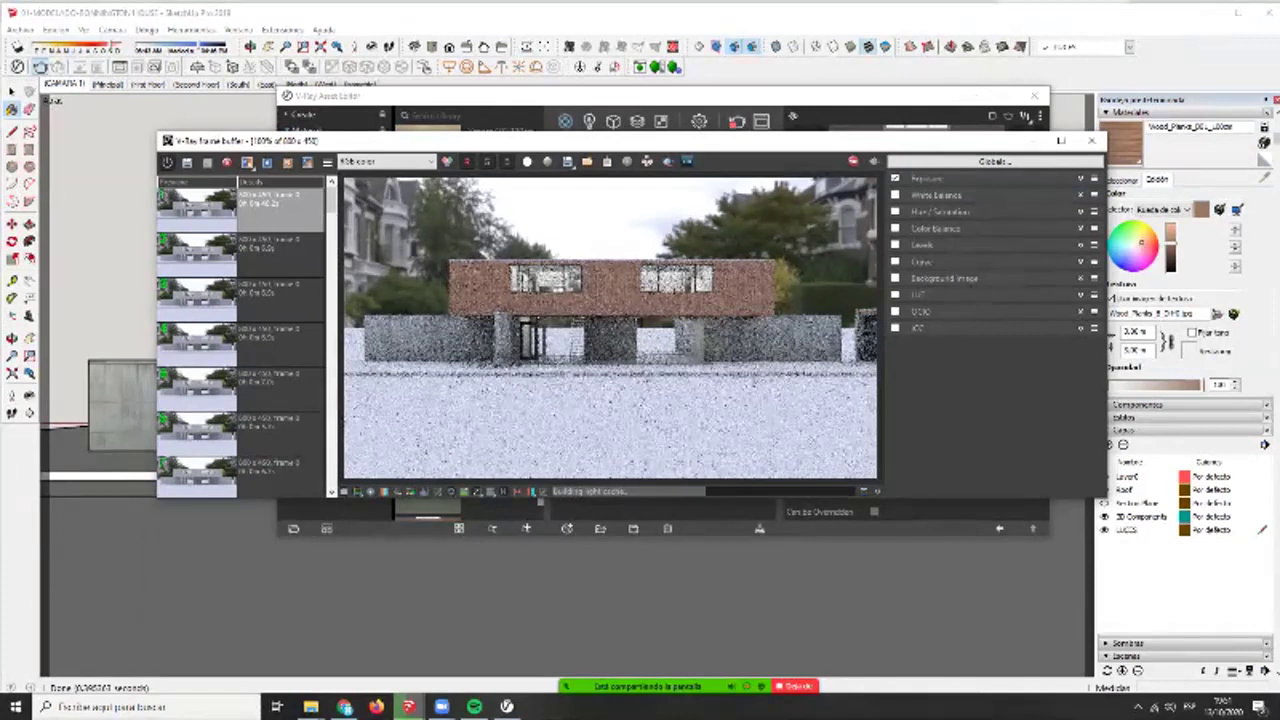
left_click(854, 162)
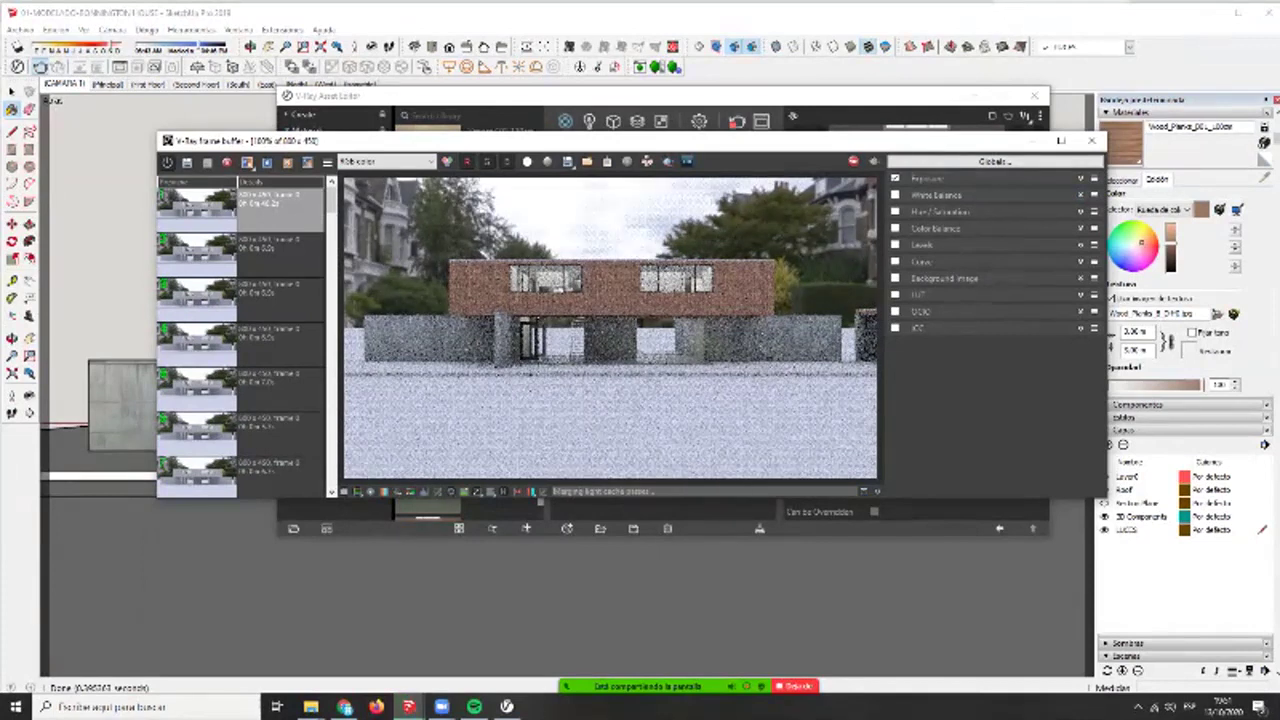
- Enable displacement on Wood_Planks_B01_100cm, set its mode to 2D Displacement, and paste the copied bitmap into its map slot as a copy
left_click(840, 97)
left_click(823, 467)
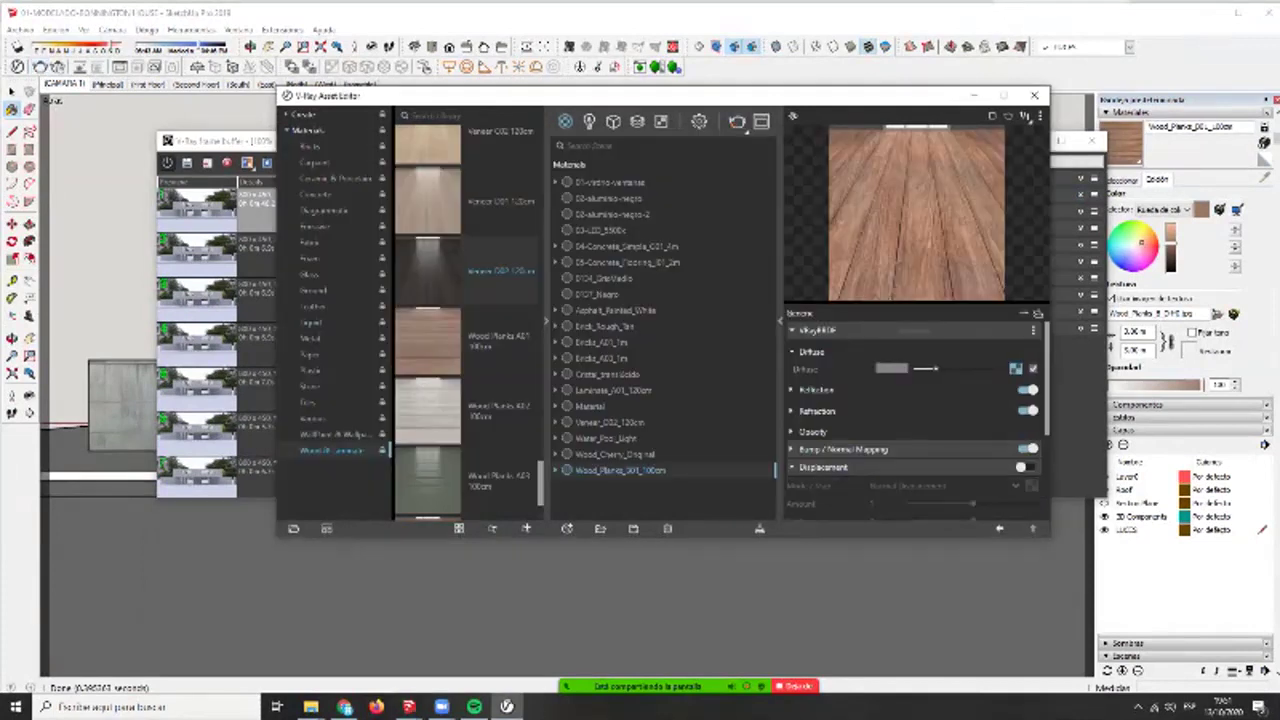
scroll(823, 467, "down", 3)
scroll(915, 420, "up", 3)
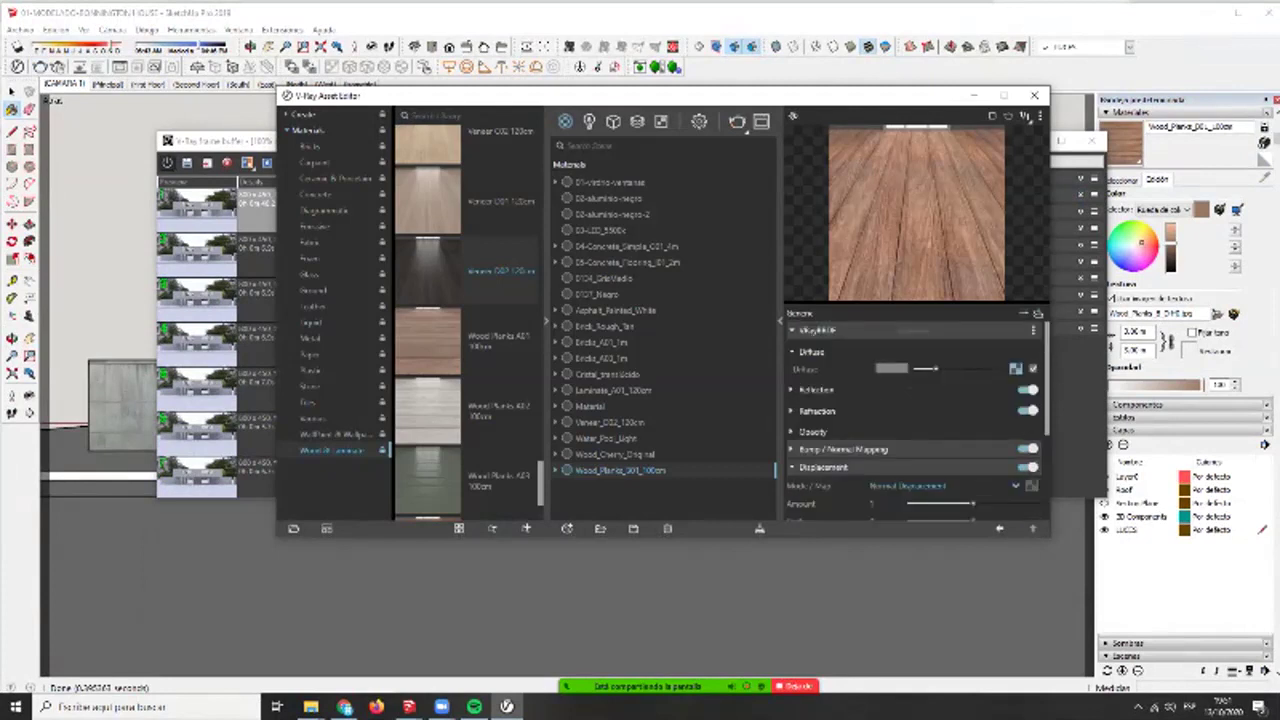
scroll(915, 420, "down", 2)
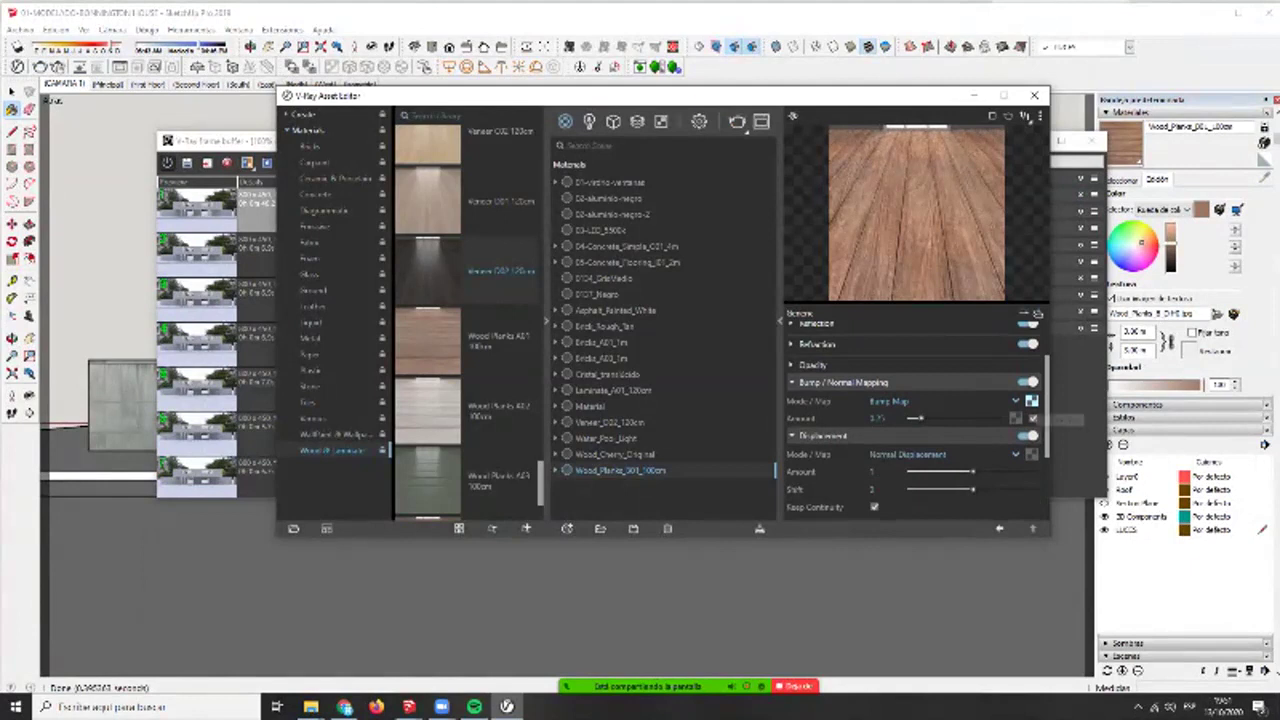
scroll(915, 420, "down", 2)
left_click(945, 388)
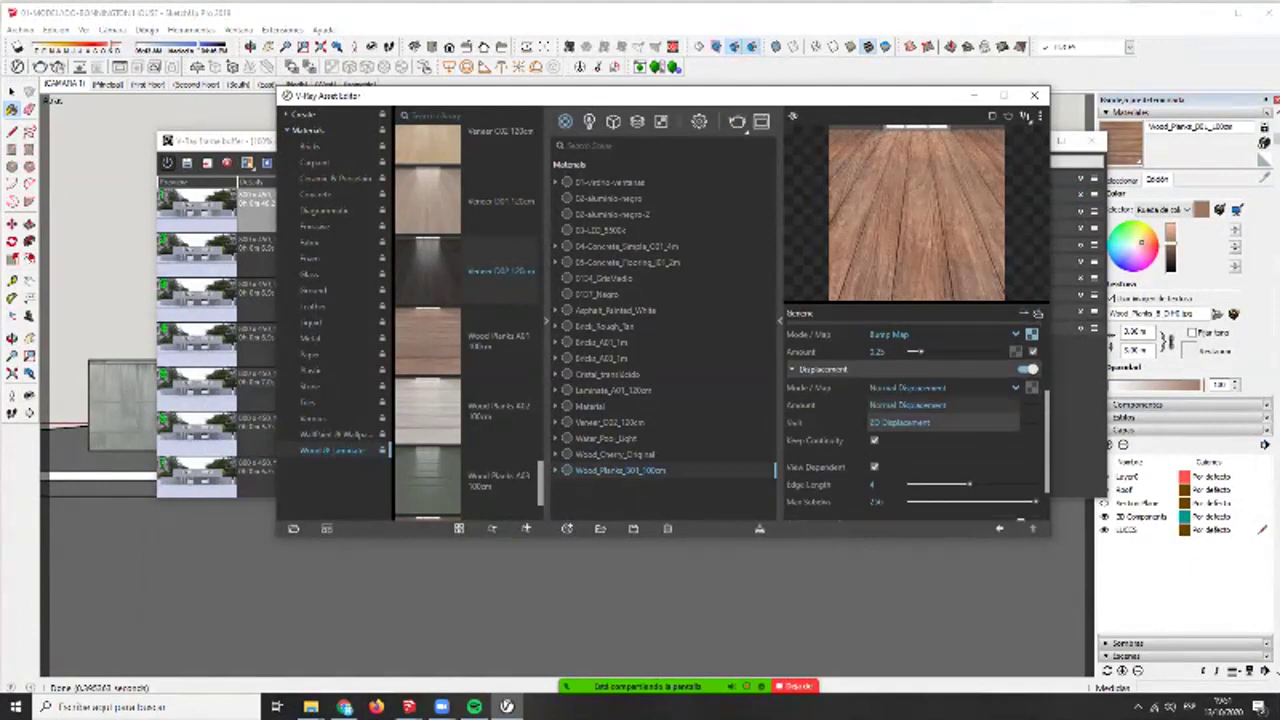
left_click(900, 422)
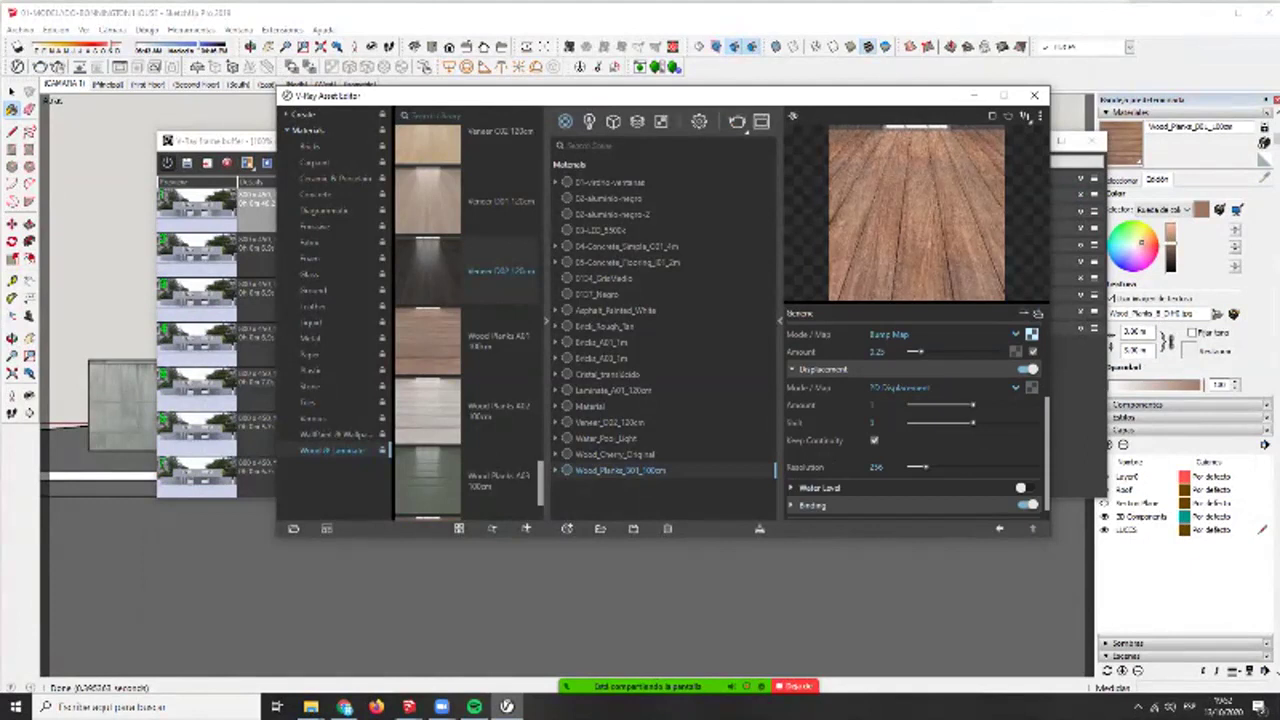
right_click(1028, 388)
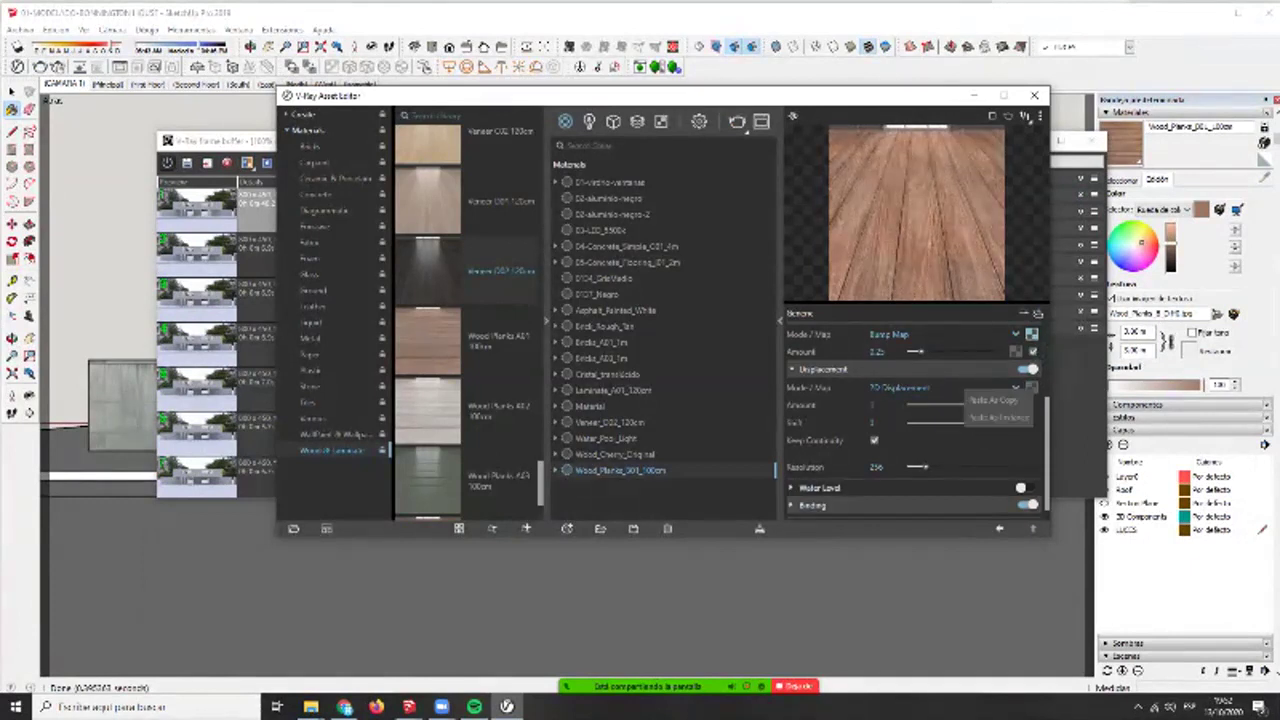
left_click(1002, 400)
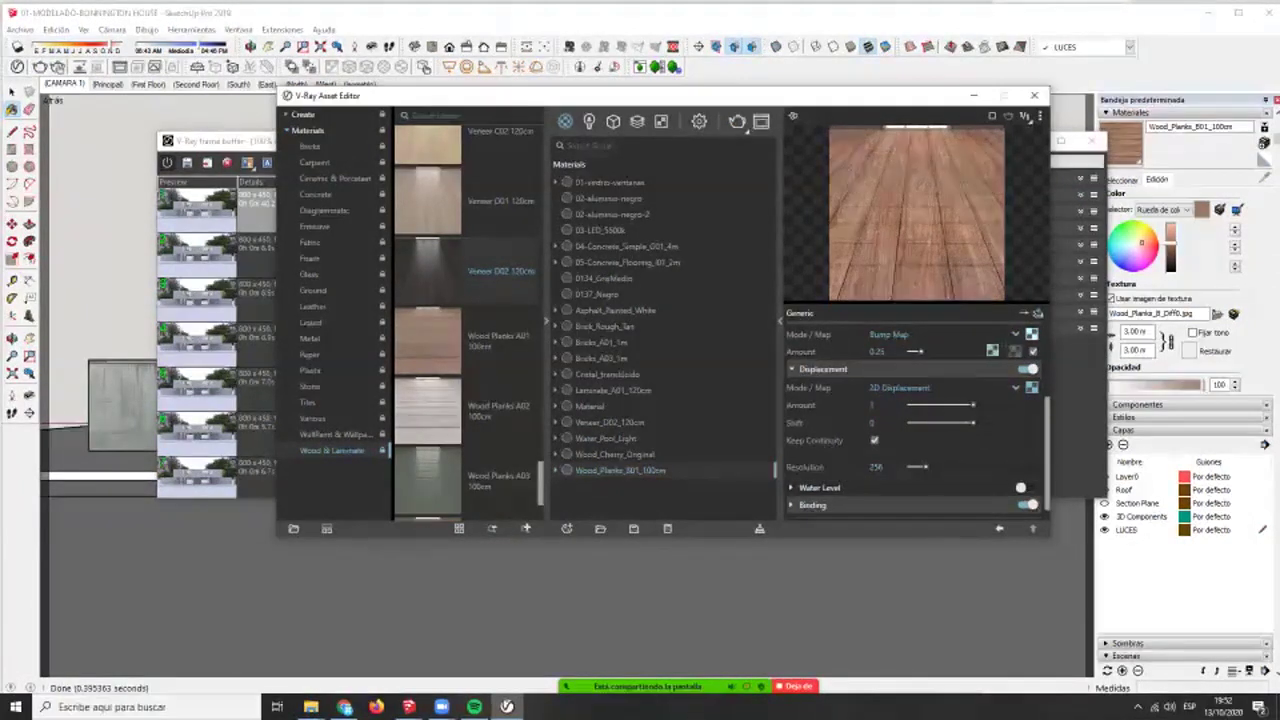
- Rotate the displacement bitmap of Wood_Planks_B01_100cm by 90 degrees in its texture placement, and return to the material's settings
left_click(1032, 388)
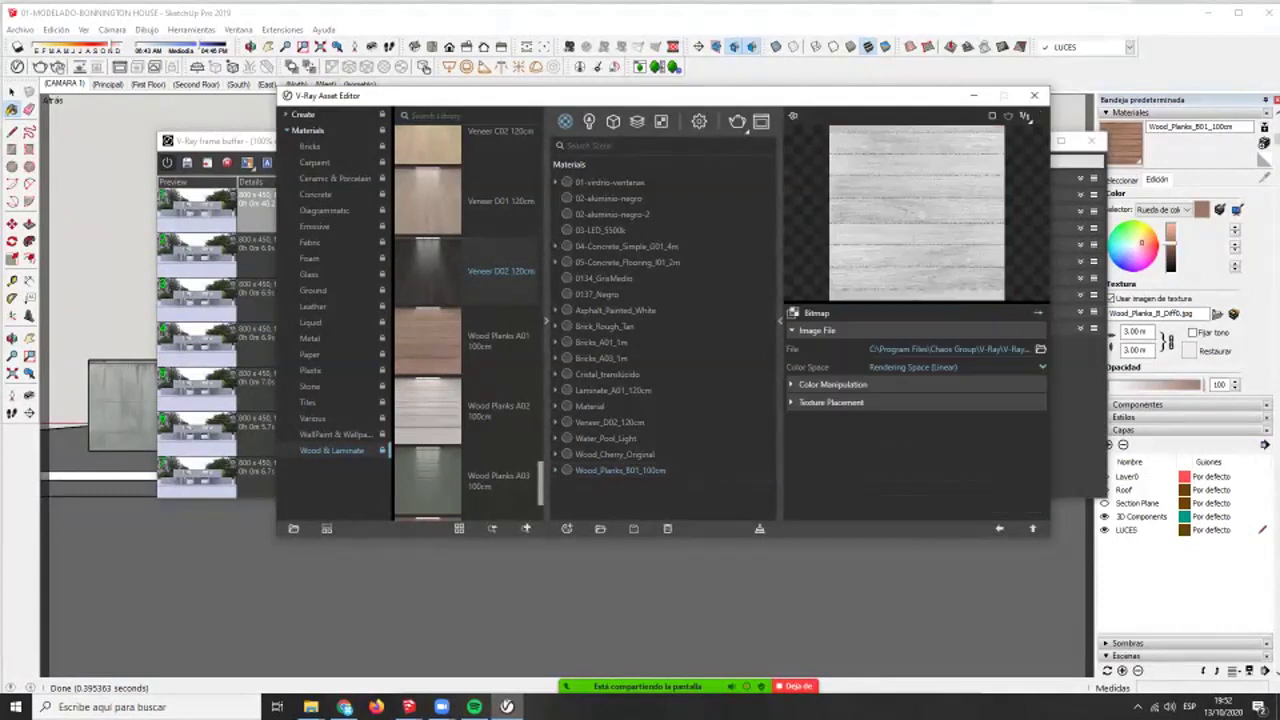
left_click(832, 385)
left_click(831, 507)
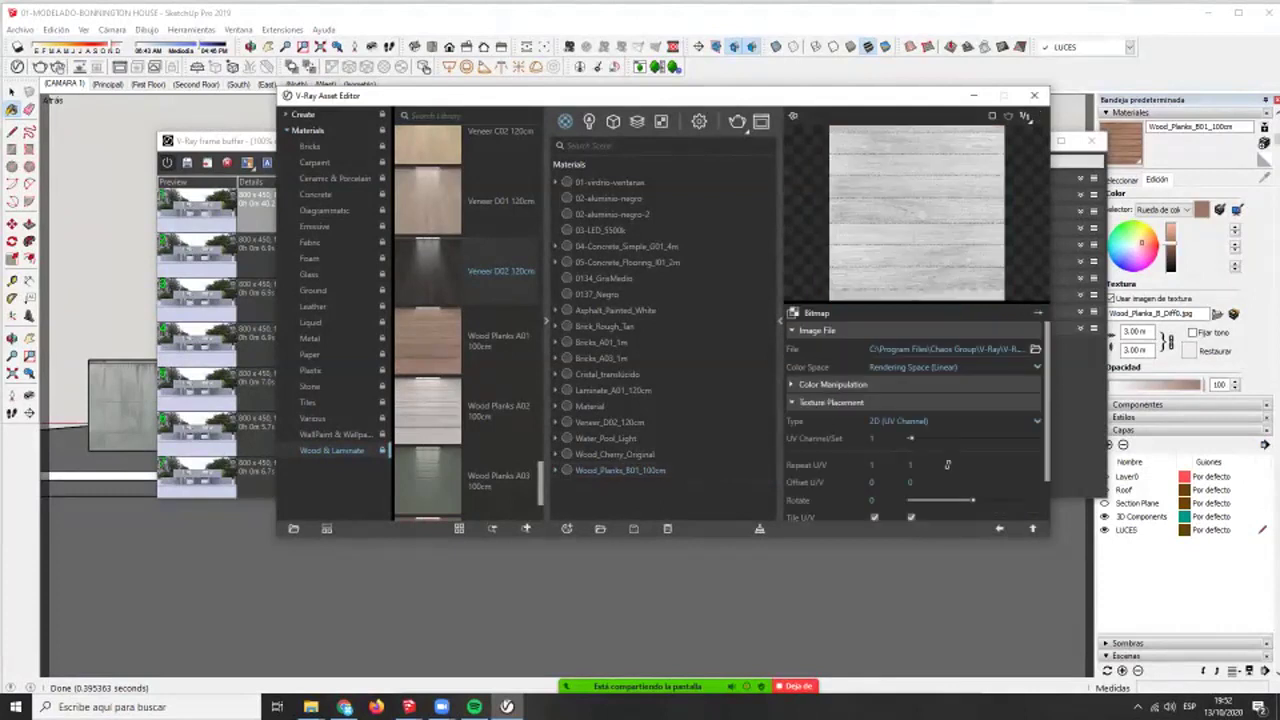
type("9")
key("Return")
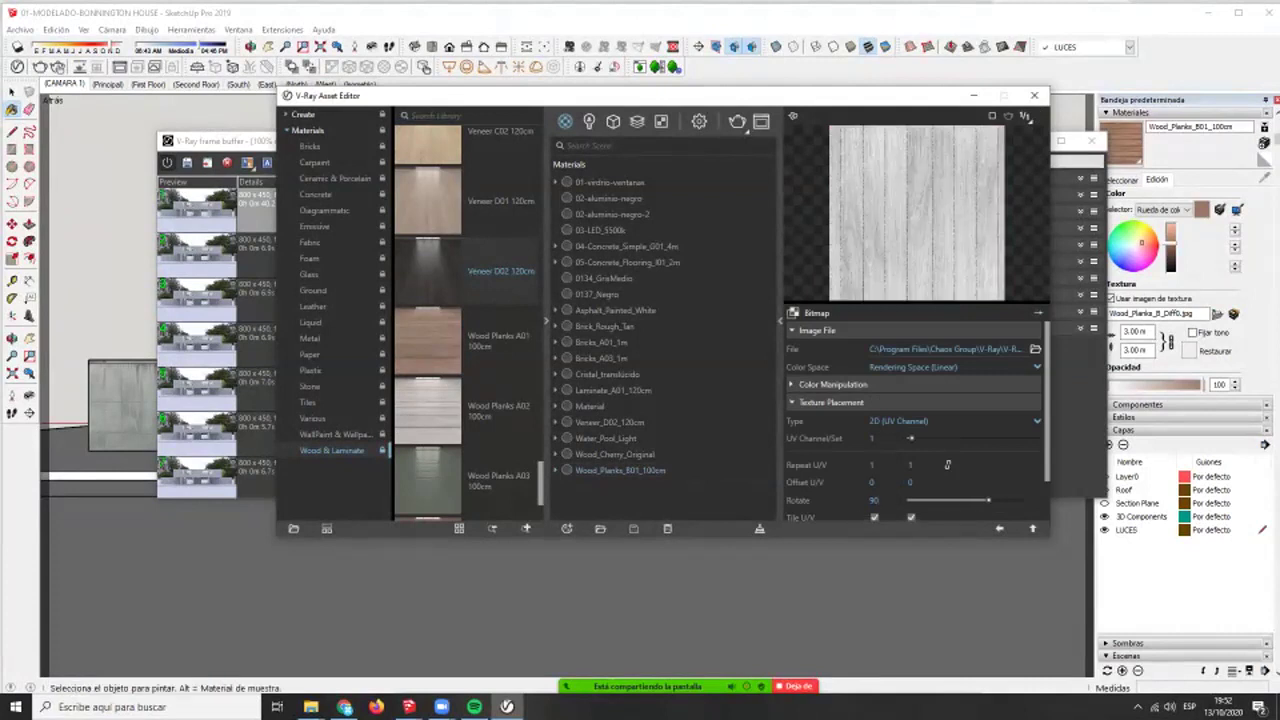
left_click(999, 528)
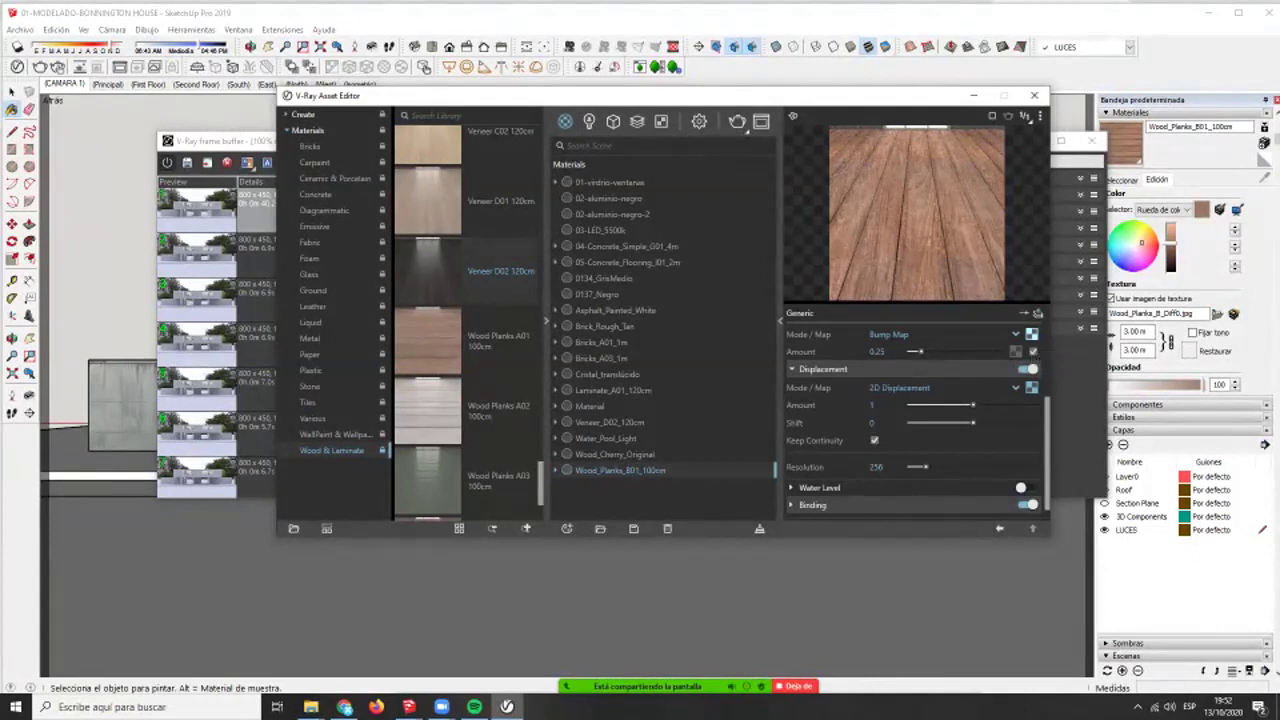
- Rotate the bump bitmap of Wood_Planks_B01_100cm by 90 degrees in its texture placement, and start a test render
left_click(1032, 335)
left_click(830, 402)
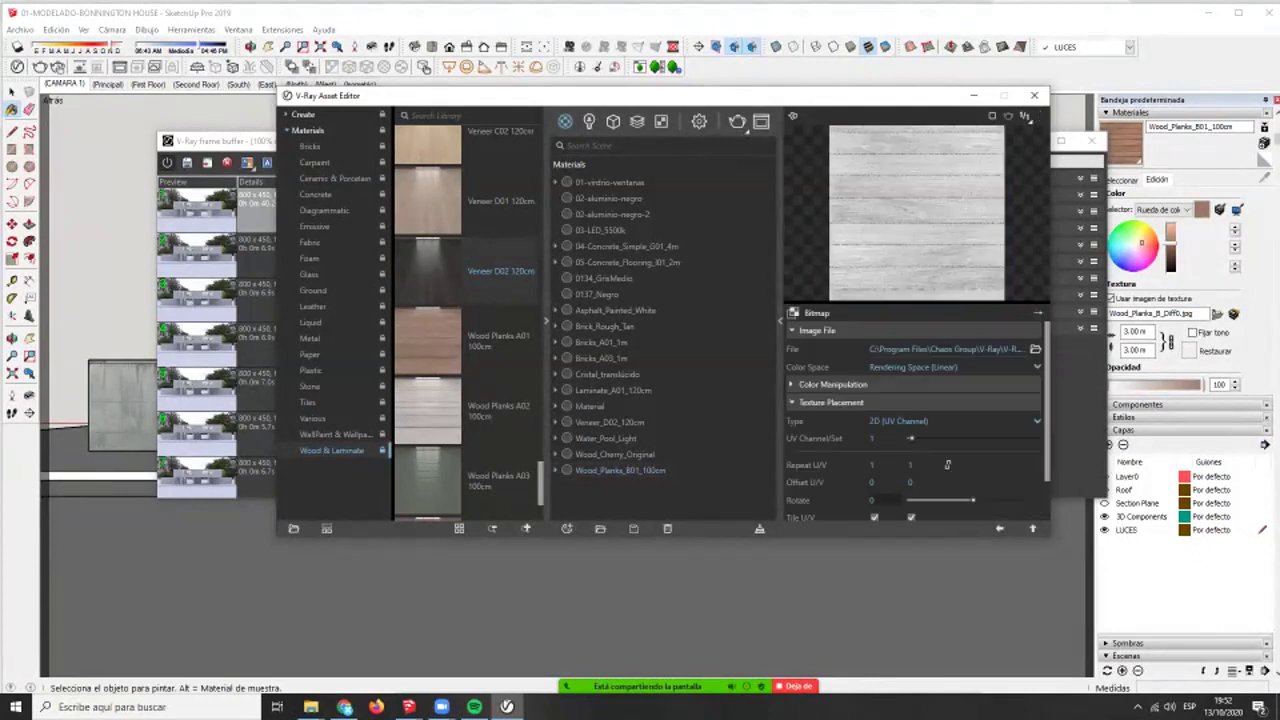
type("90")
key("Return")
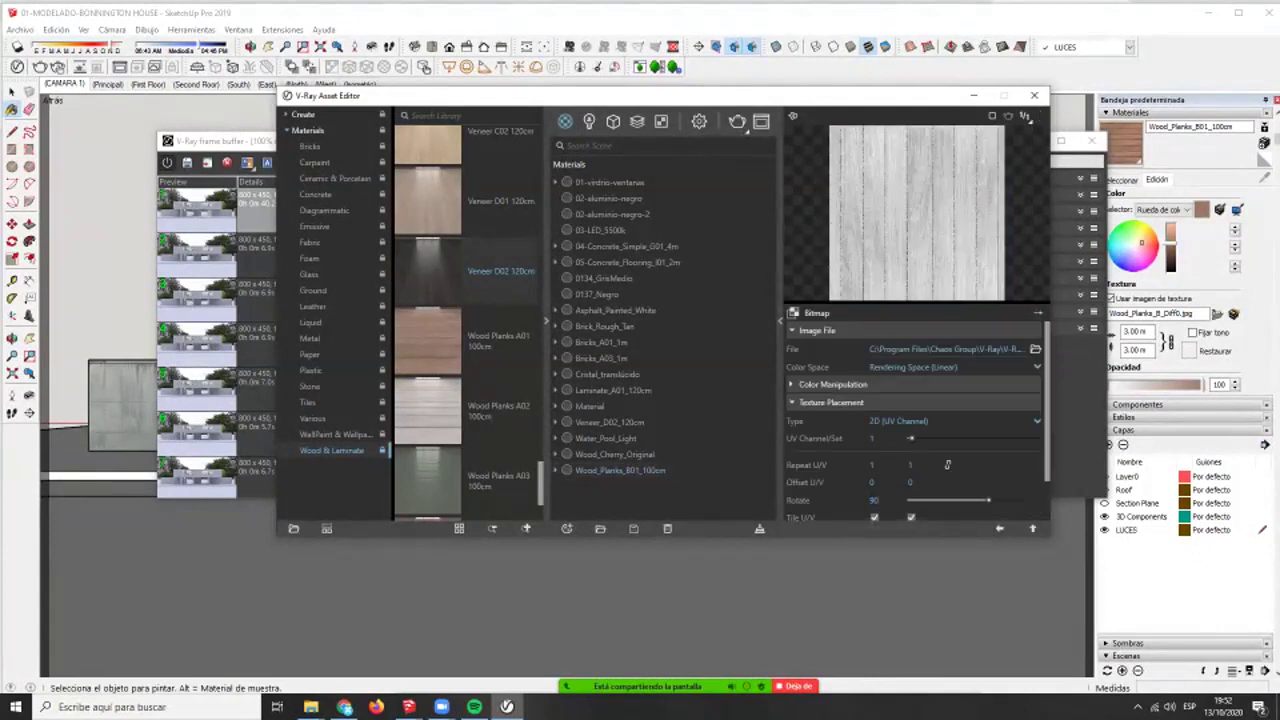
left_click(999, 528)
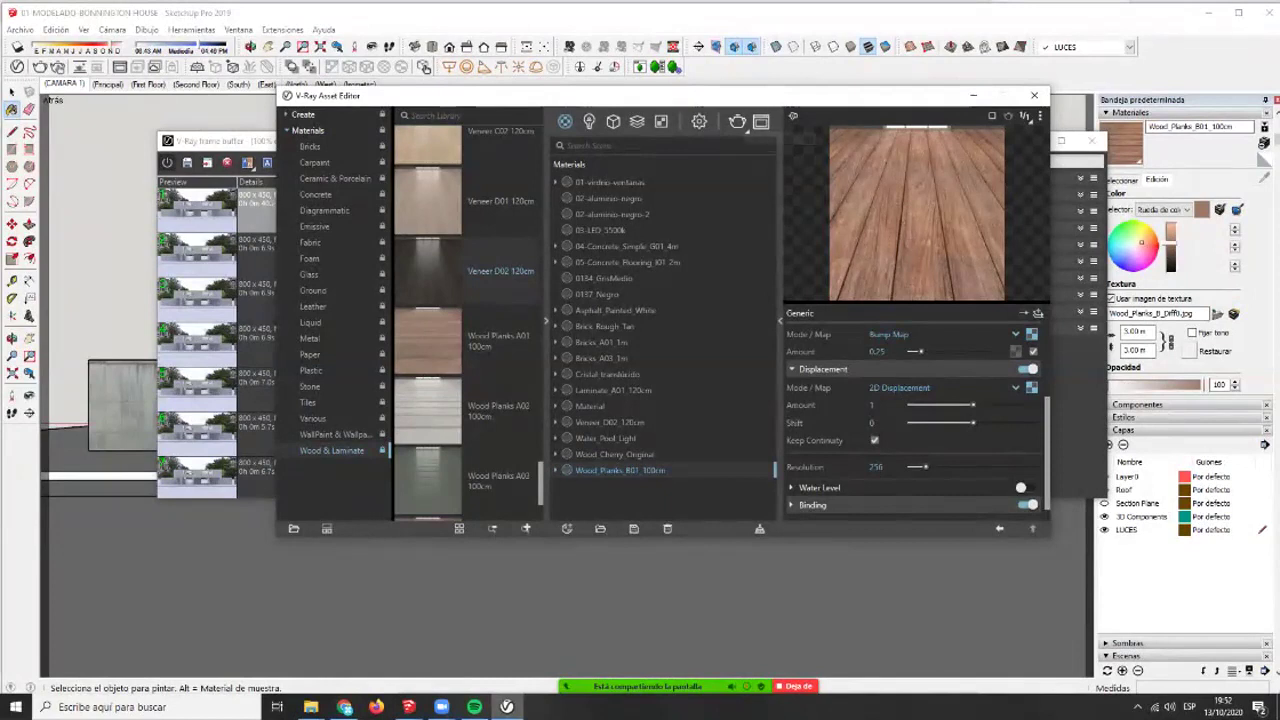
left_click(737, 121)
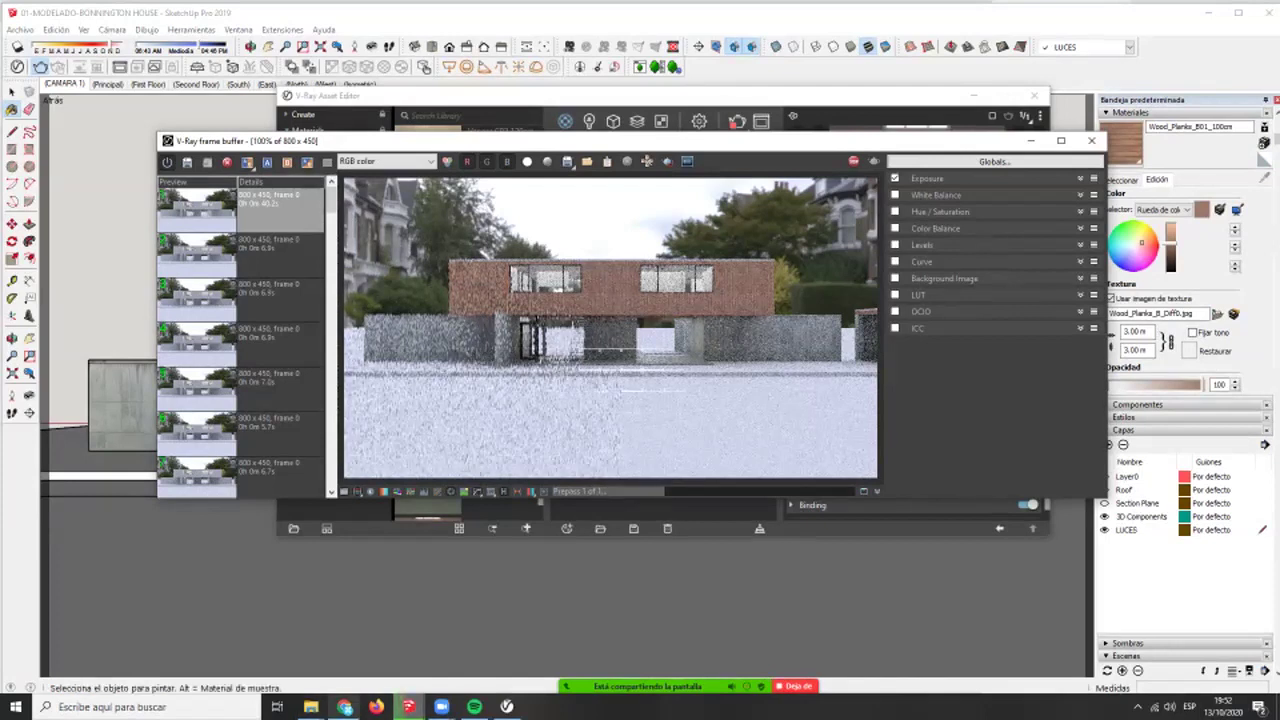
- Switch to the browser, visit the TextureHaven site and show its Wood texture category
left_click(344, 707)
left_click(213, 11)
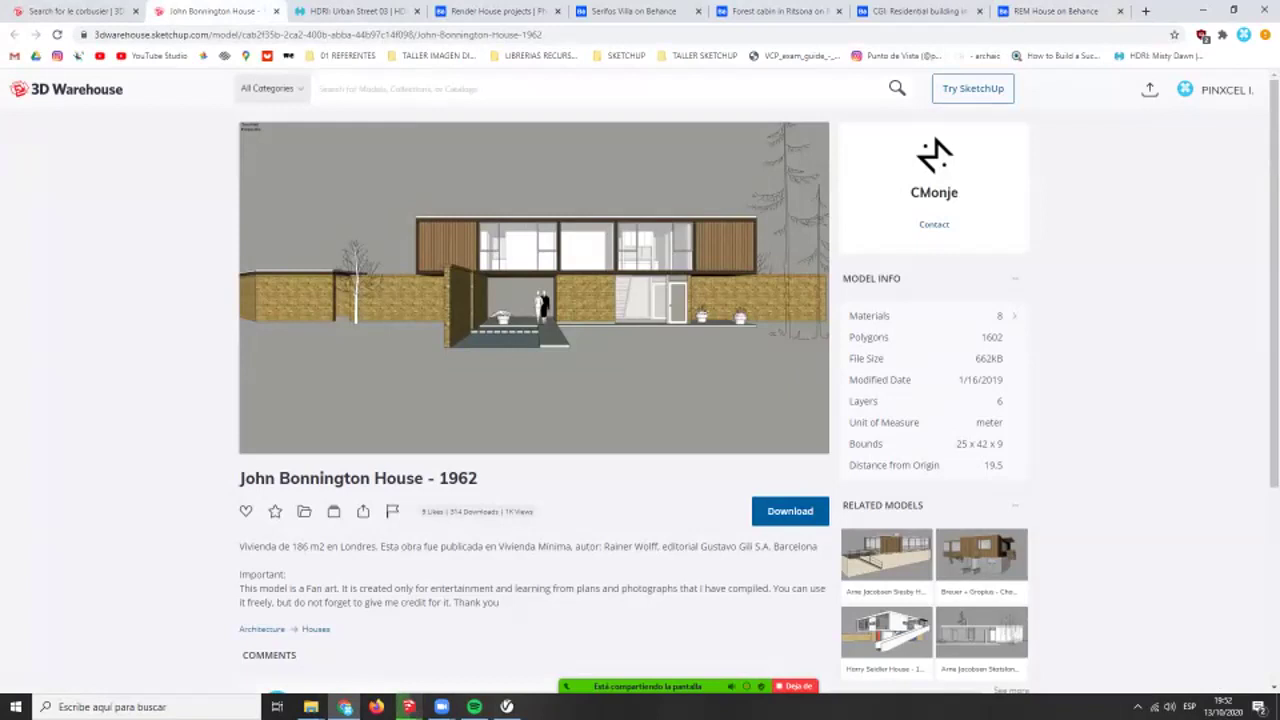
key("ctrl+Tab")
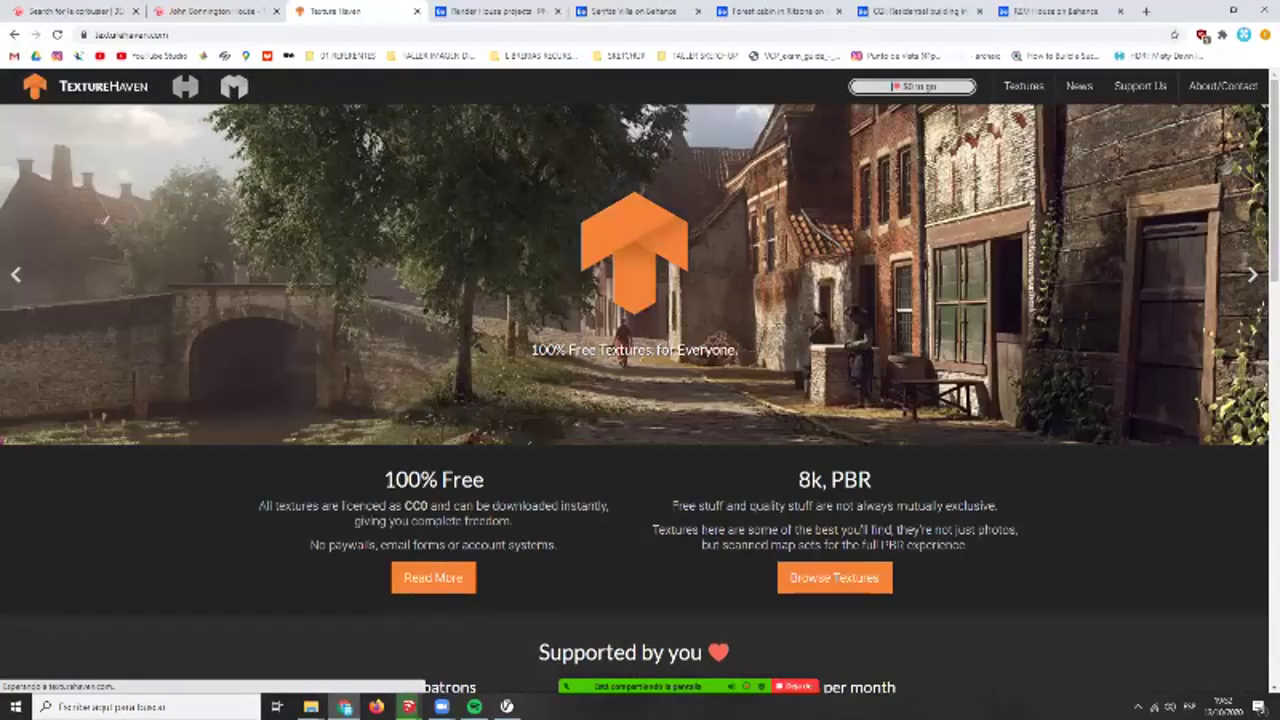
scroll(640, 400, "down", 5)
scroll(640, 400, "up", 4)
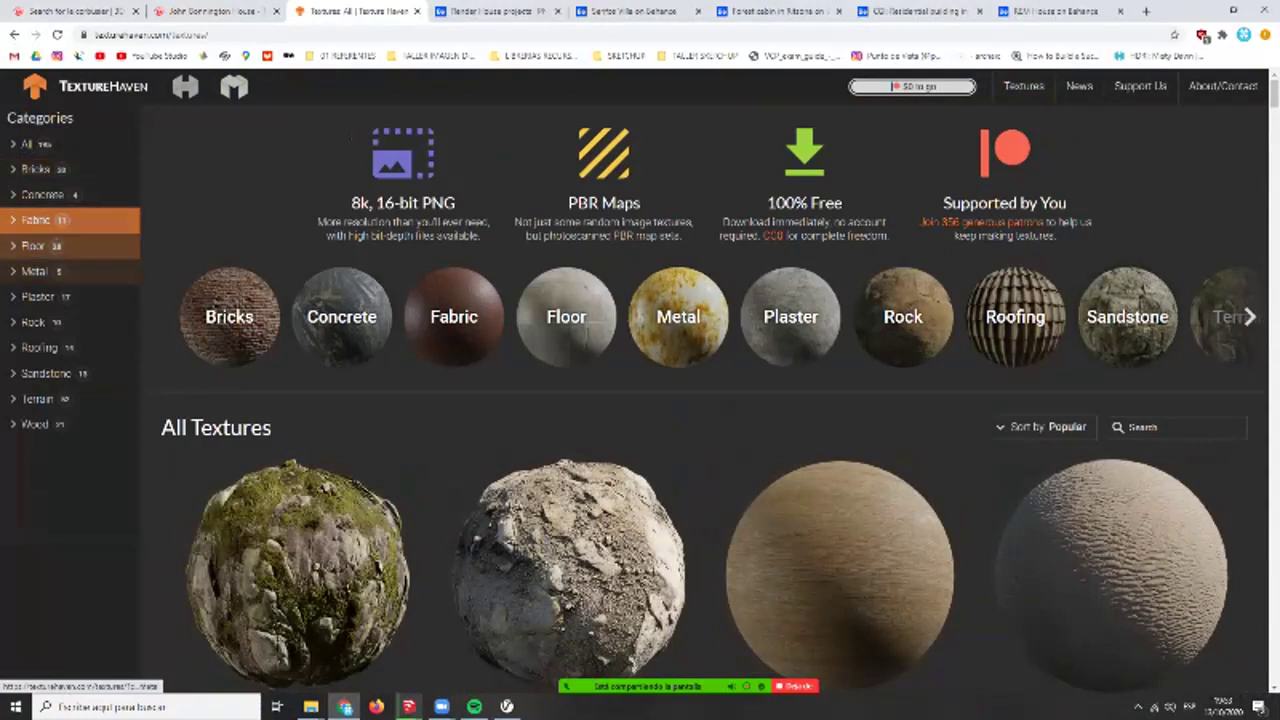
left_click(36, 424)
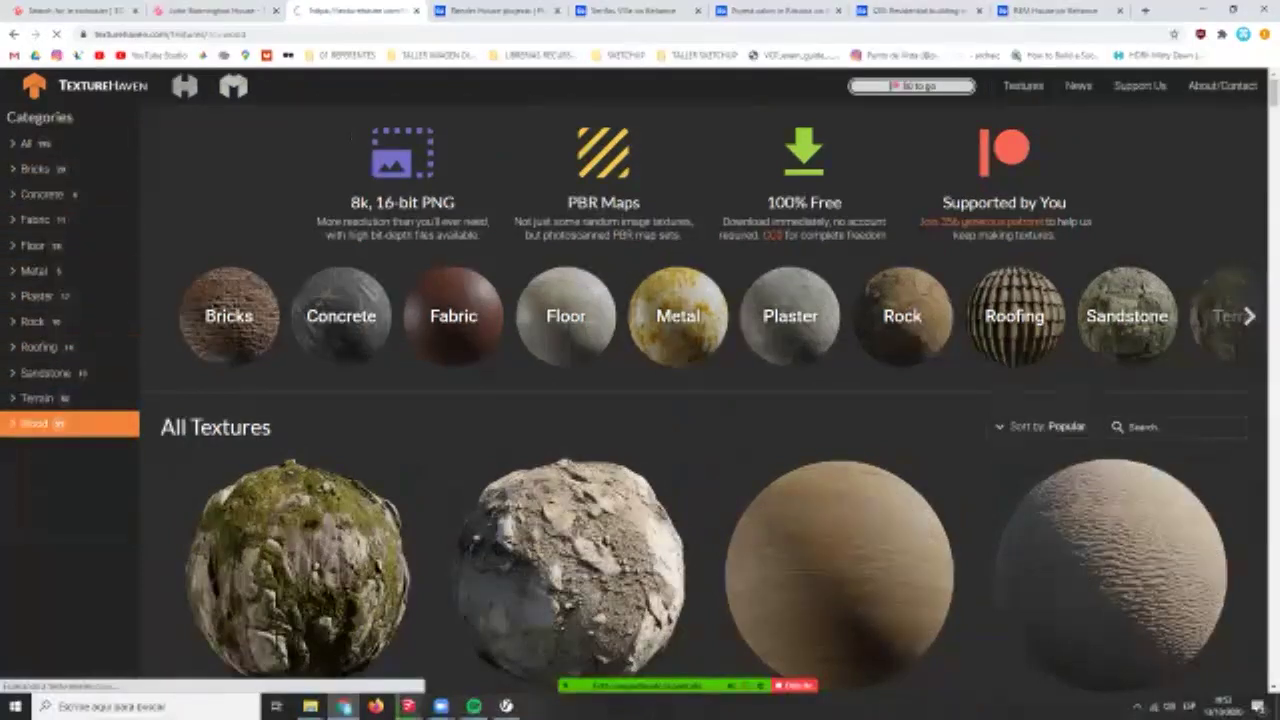
- Browse the wood textures and view the old_planks_02 page with its downloadable maps
scroll(296, 250, "down", 1)
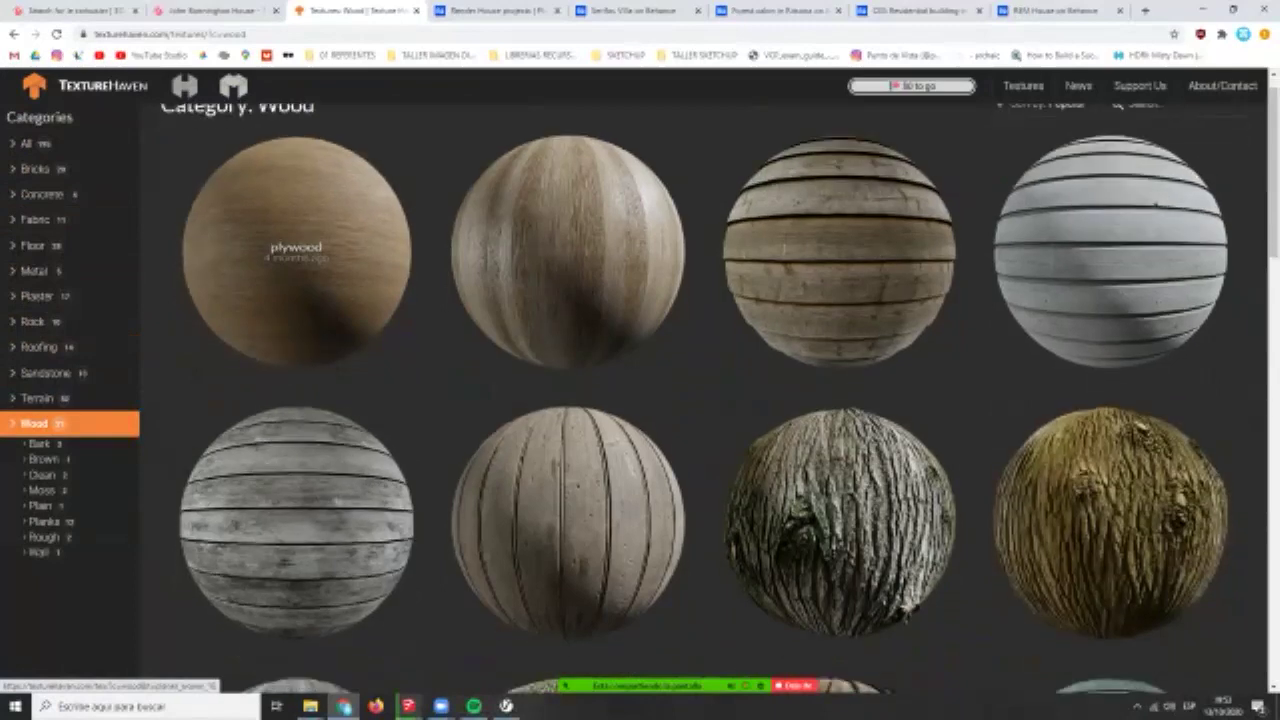
scroll(296, 250, "down", 8)
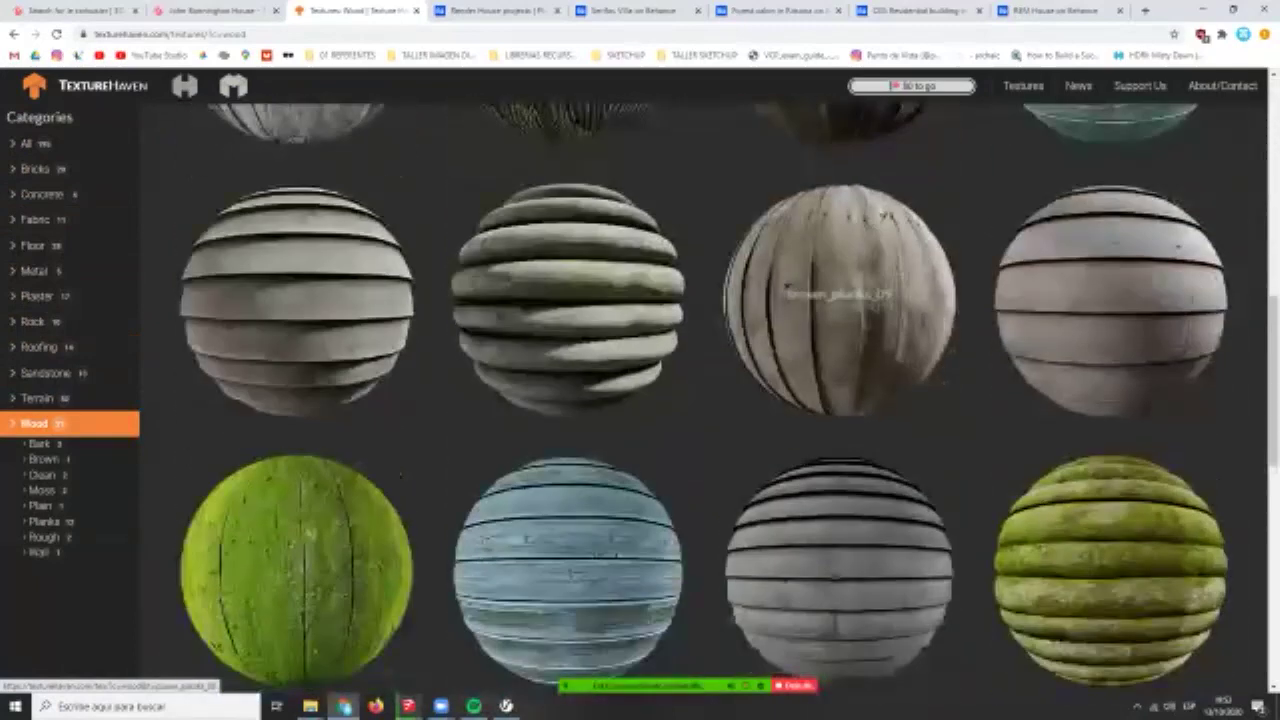
scroll(840, 300, "down", 4)
scroll(840, 300, "up", 6)
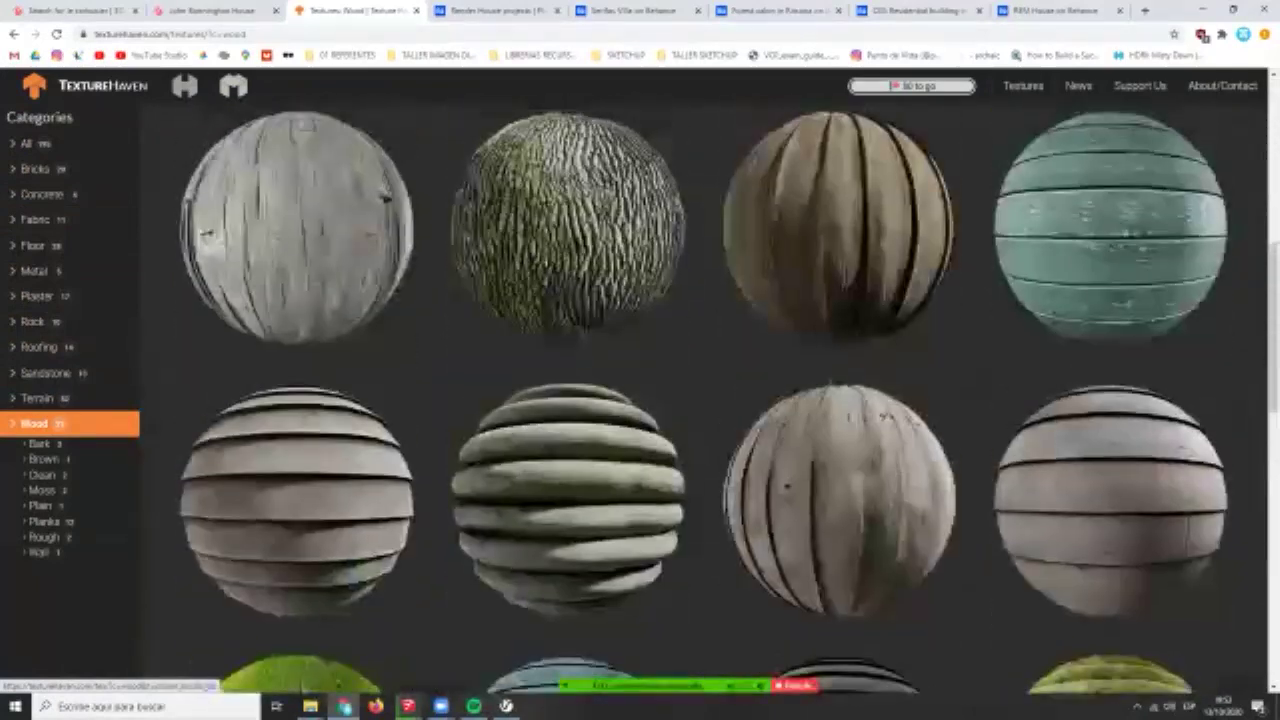
scroll(820, 480, "up", 5)
scroll(568, 480, "up", 1)
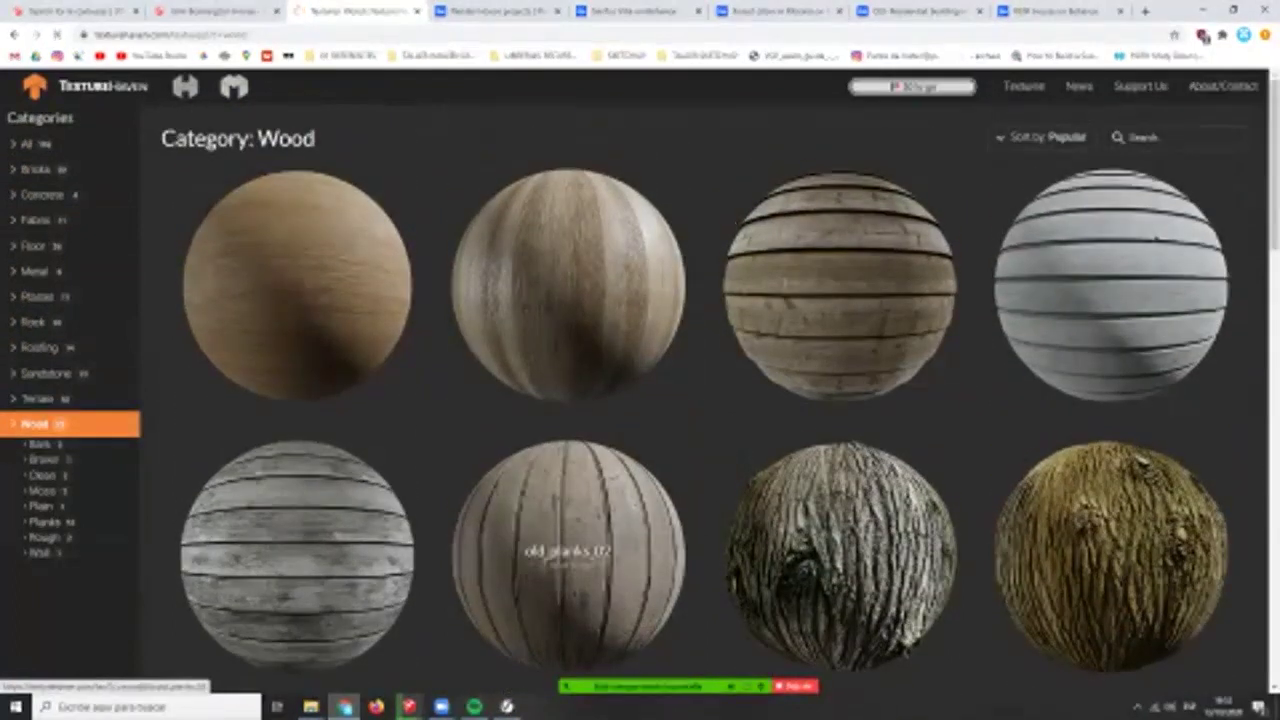
left_click(568, 550)
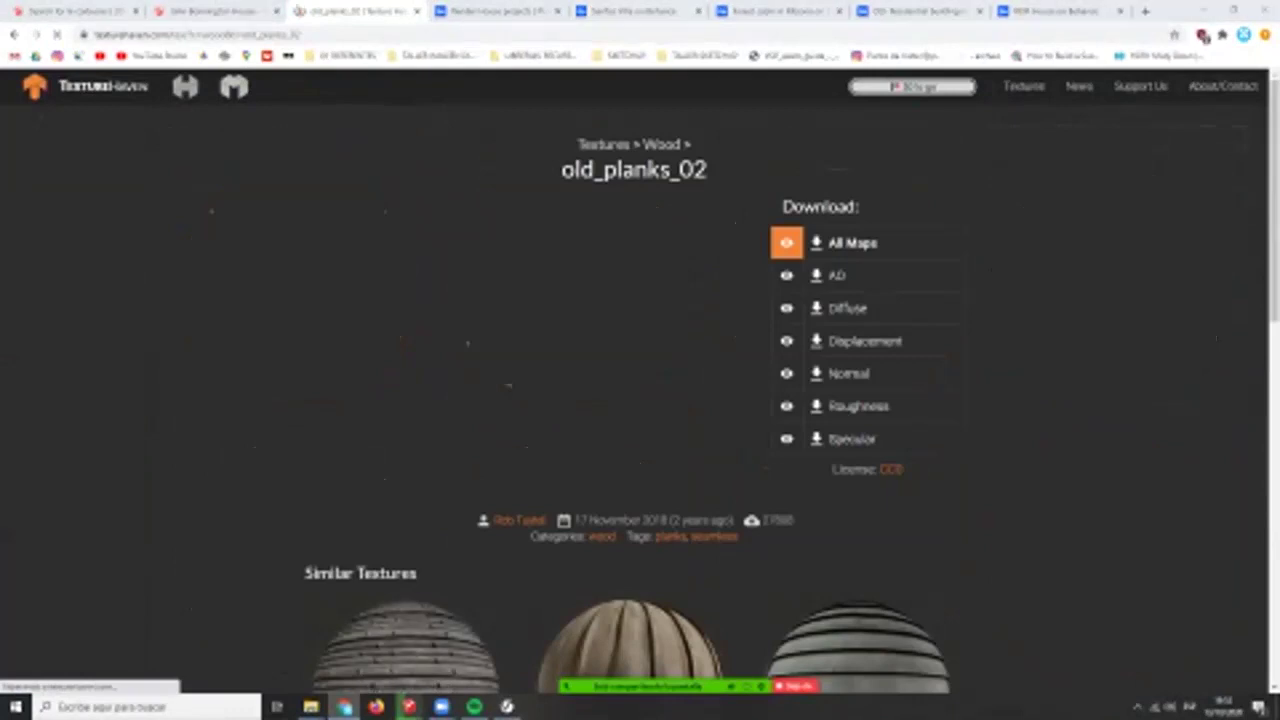
- Return to the V-Ray frame buffer, examine the upper-floor wood cladding in the test render up close, and stop the render
mouse_move(409, 706)
left_click(480, 650)
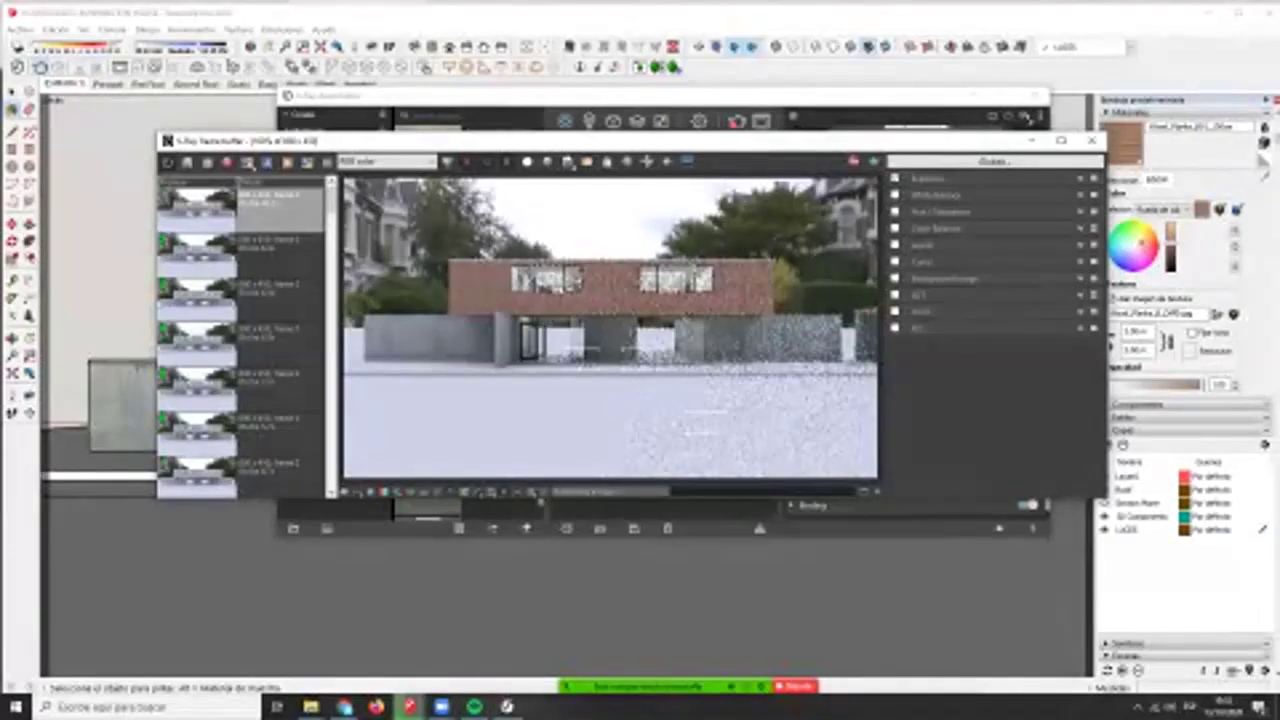
scroll(461, 288, "up", 2)
scroll(605, 318, "down", 3)
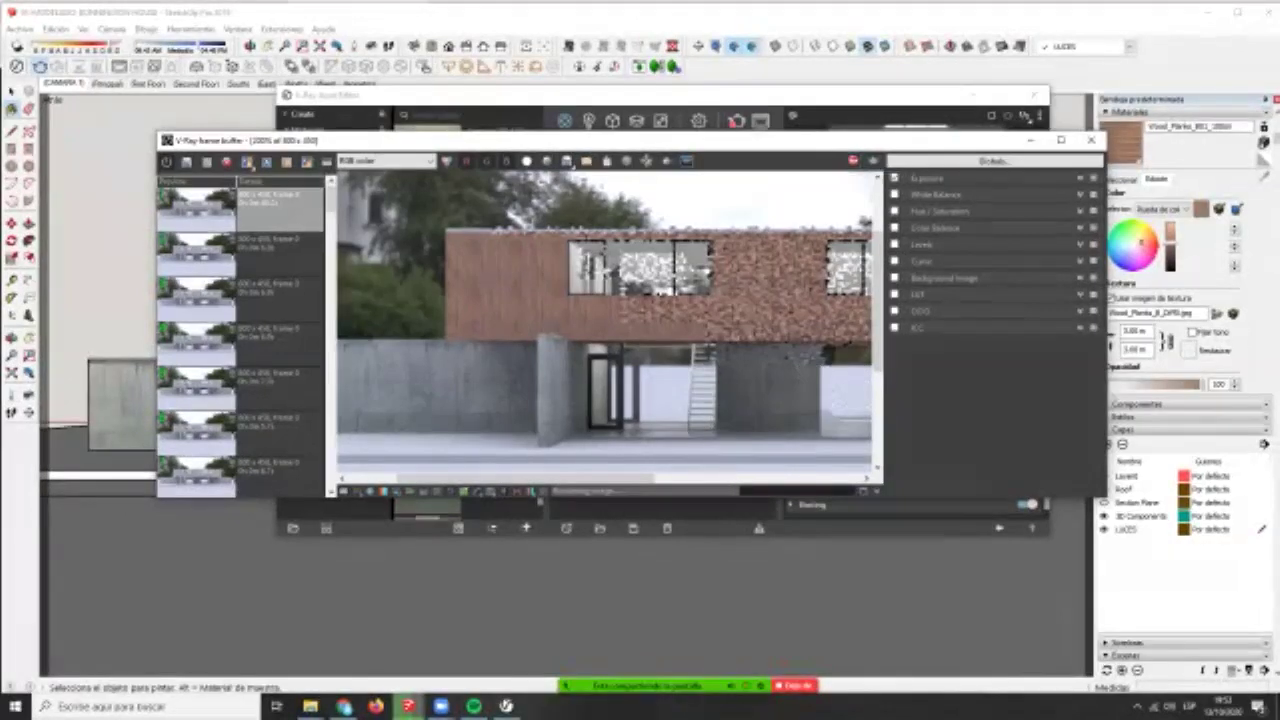
left_click(853, 161)
- Increase the bump amount of Wood_Planks_B01_100cm and reduce its 2D displacement amount to about 0.55, keeping displacement enabled
left_click(850, 96)
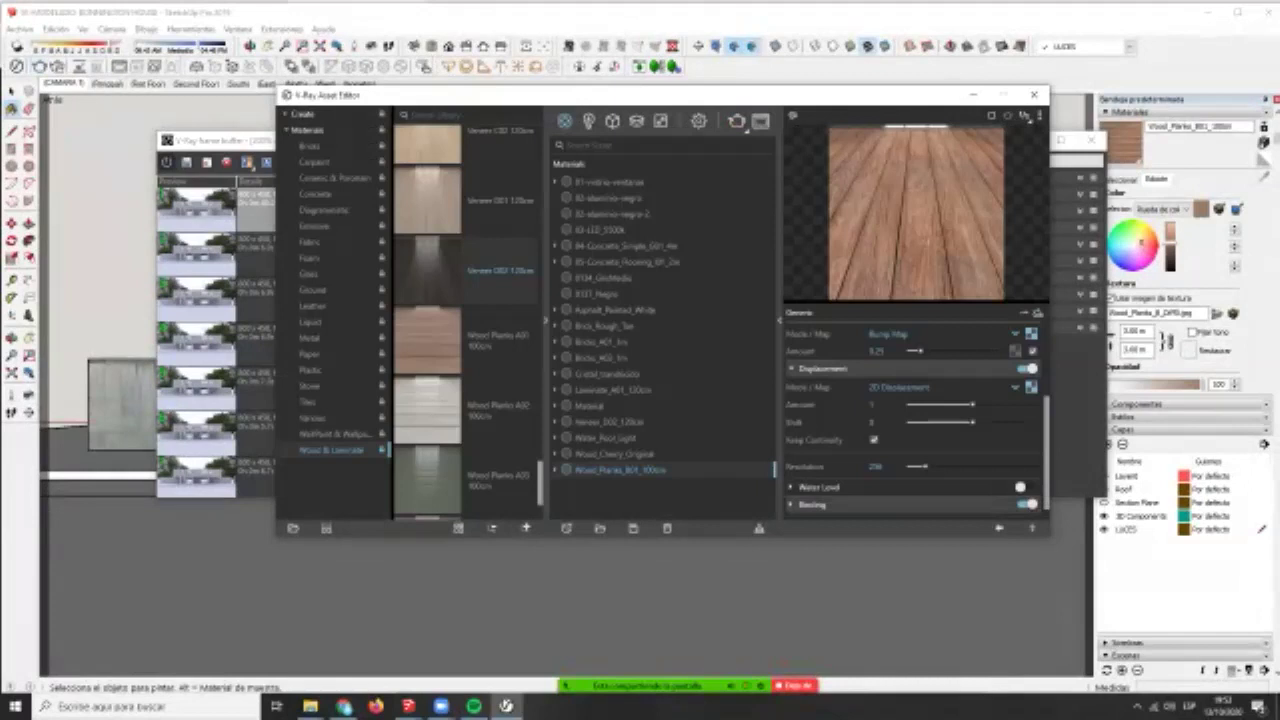
left_click_drag(972, 404, 1036, 404)
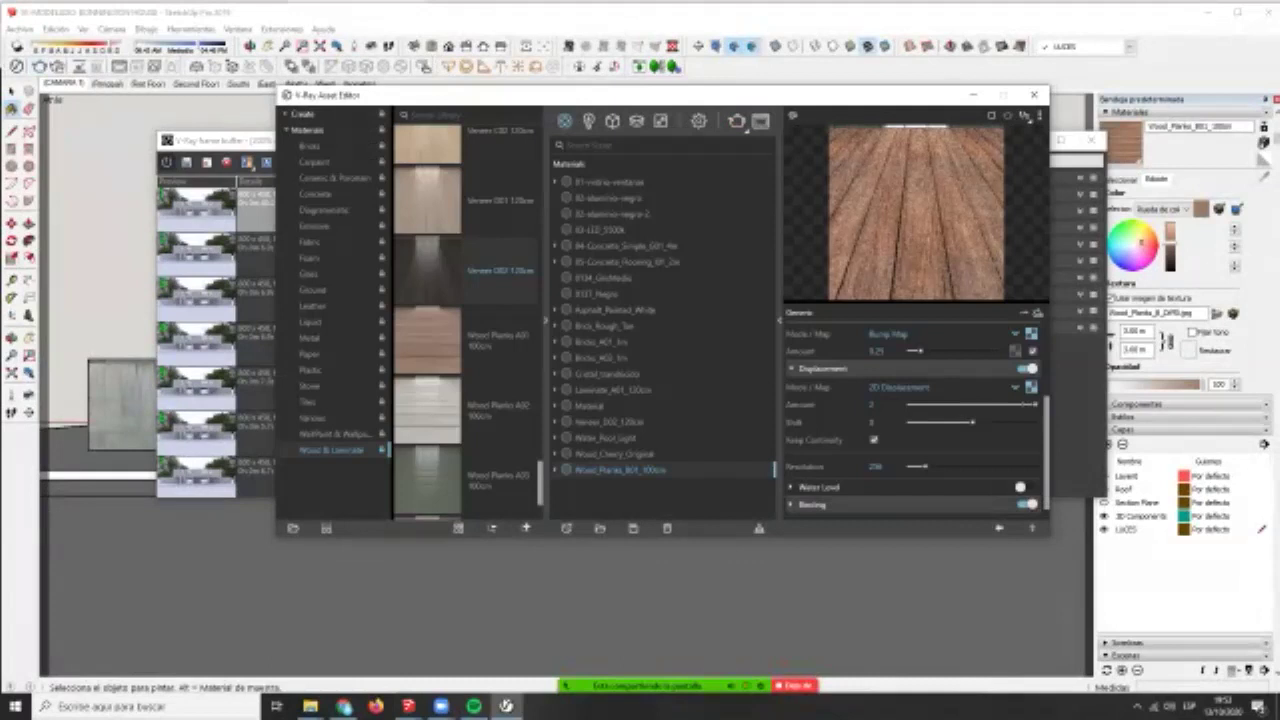
left_click_drag(1036, 404, 985, 405)
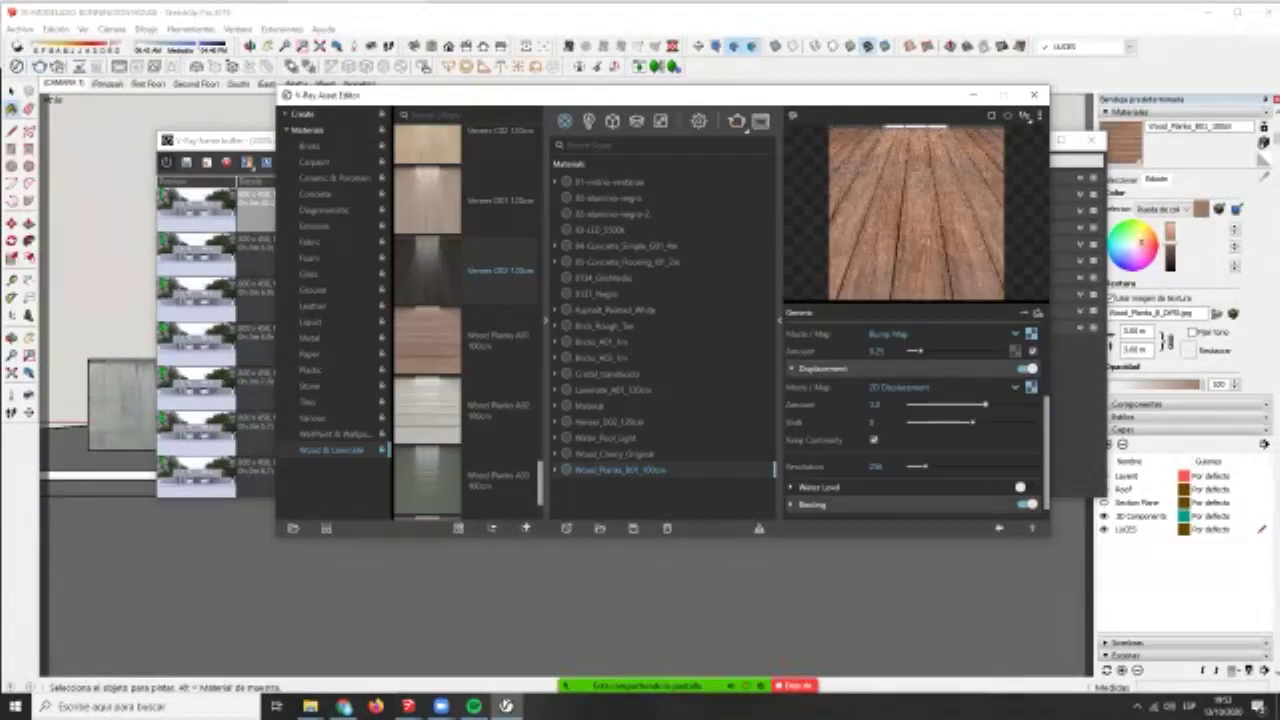
left_click(1027, 369)
left_click_drag(920, 351, 968, 351)
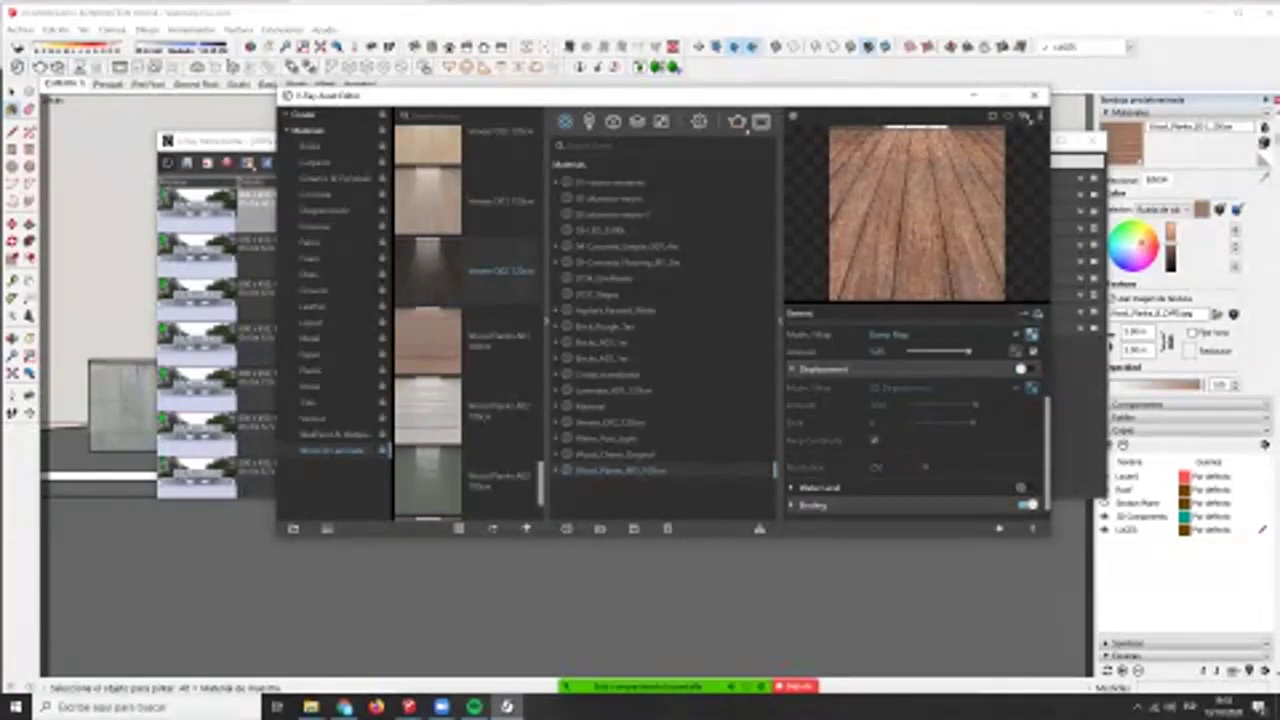
left_click(1024, 369)
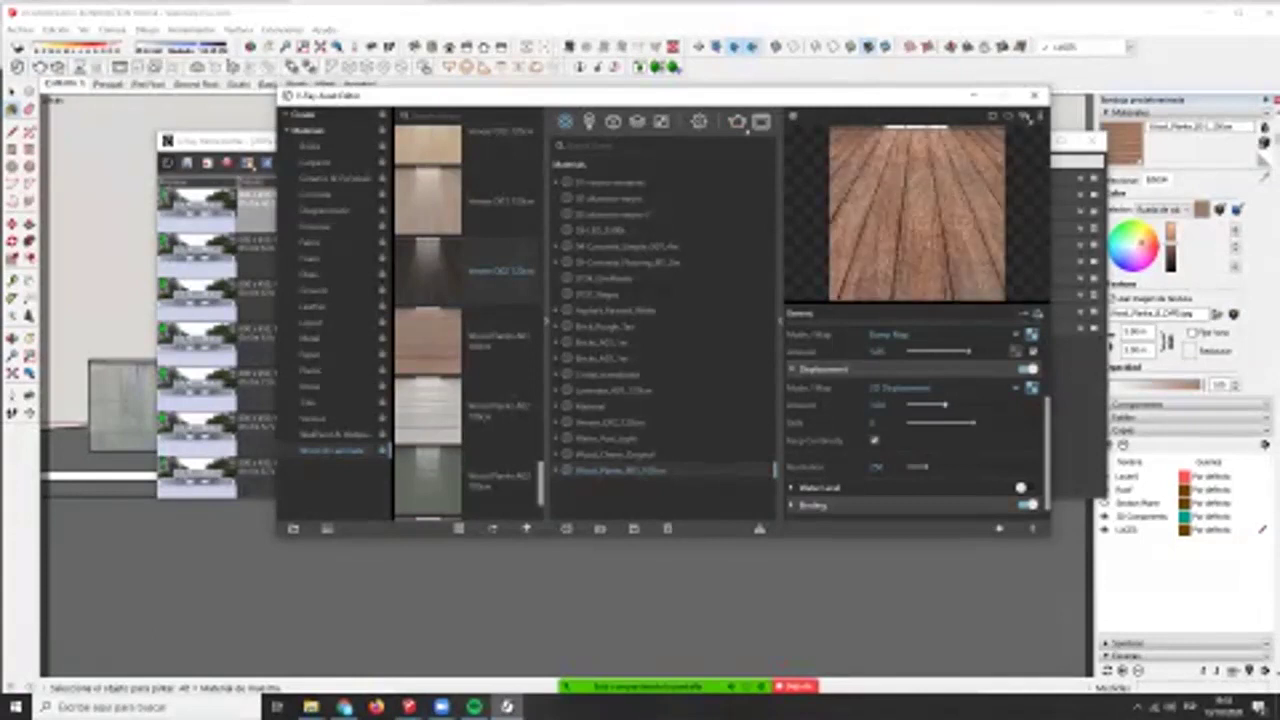
- Define a render region around the upper-floor cladding and first window in the frame buffer, and render it
left_click(761, 122)
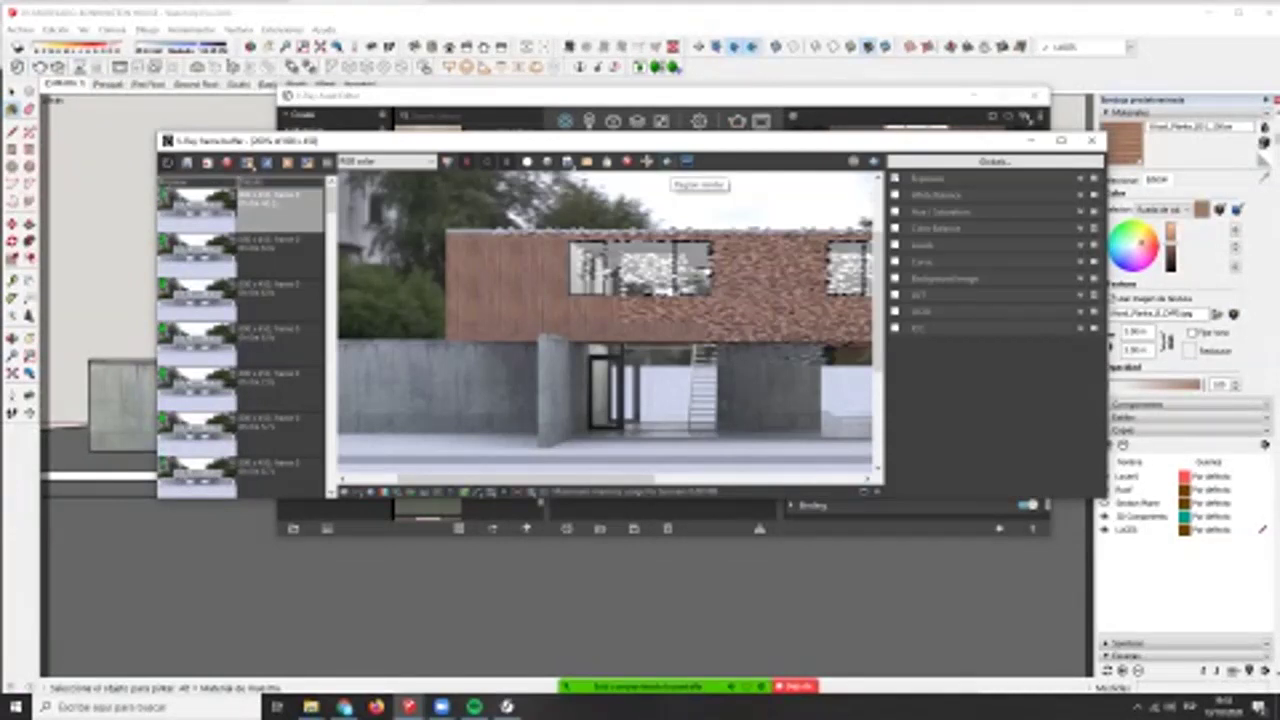
left_click_drag(450, 228, 714, 372)
left_click(873, 161)
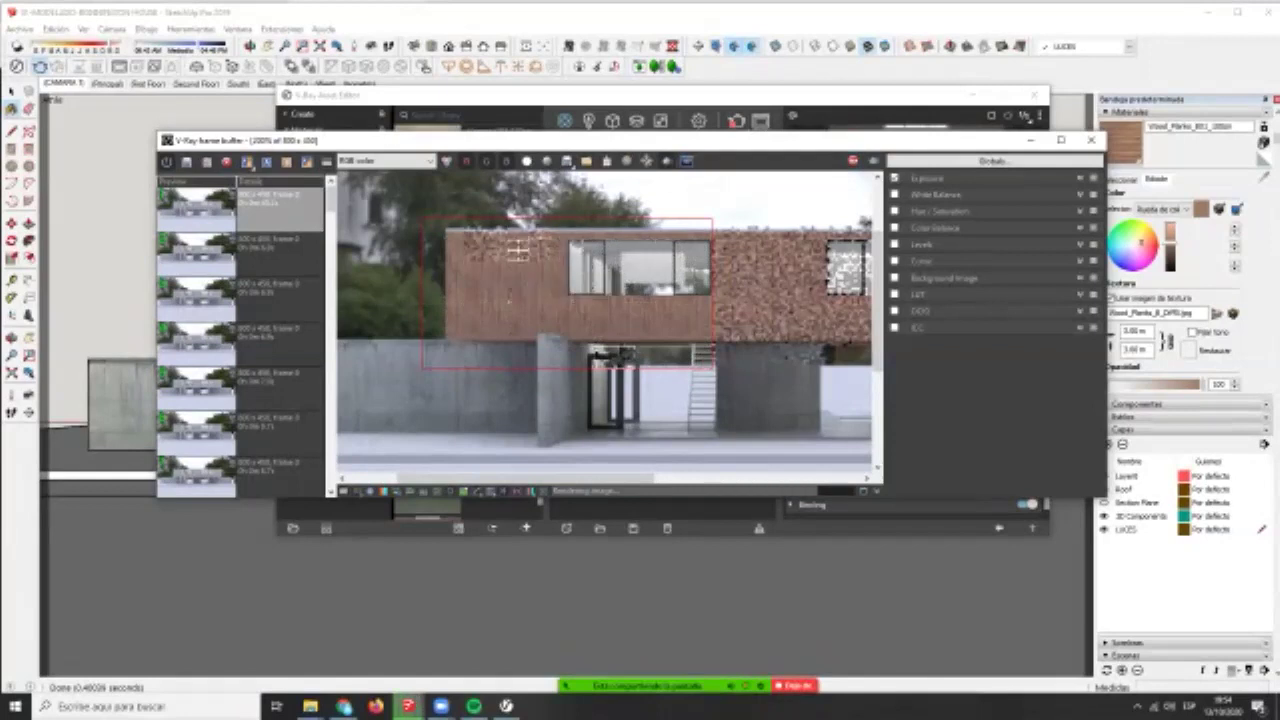
- Turn off displacement on Wood_Planks_B01_100cm and render the cladding region again for comparison
left_click(660, 95)
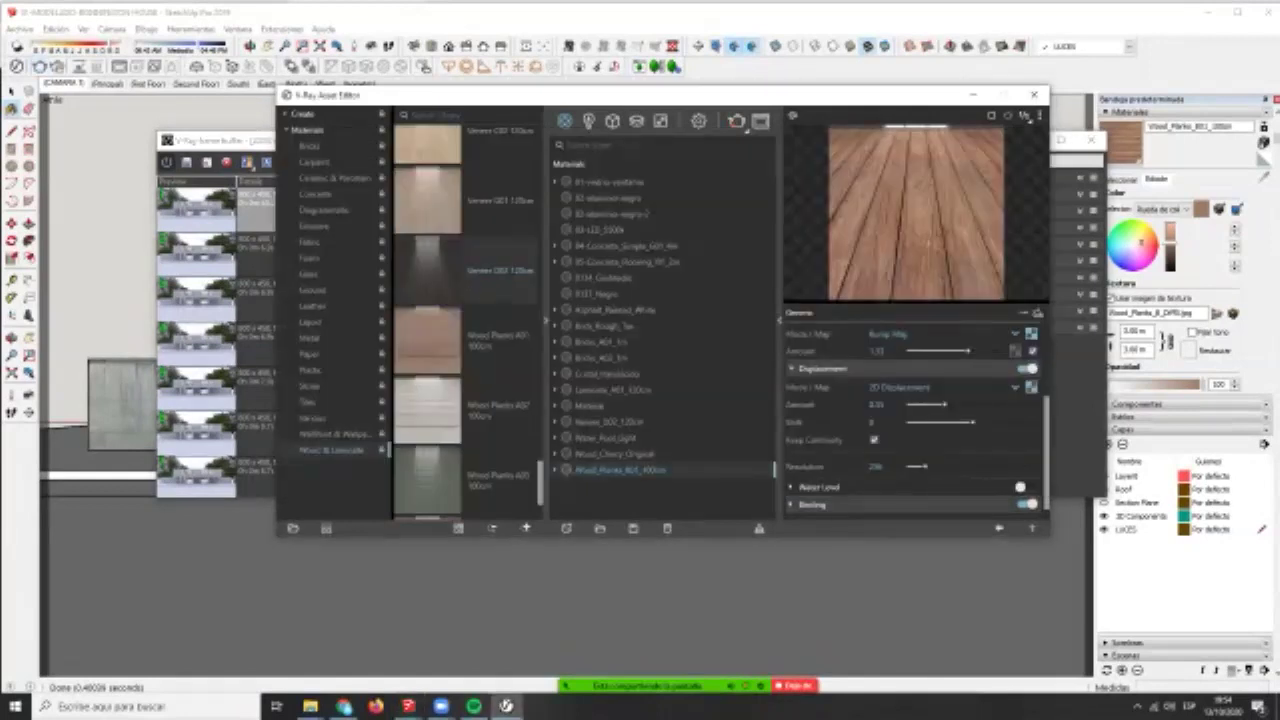
left_click(1027, 369)
left_click(247, 163)
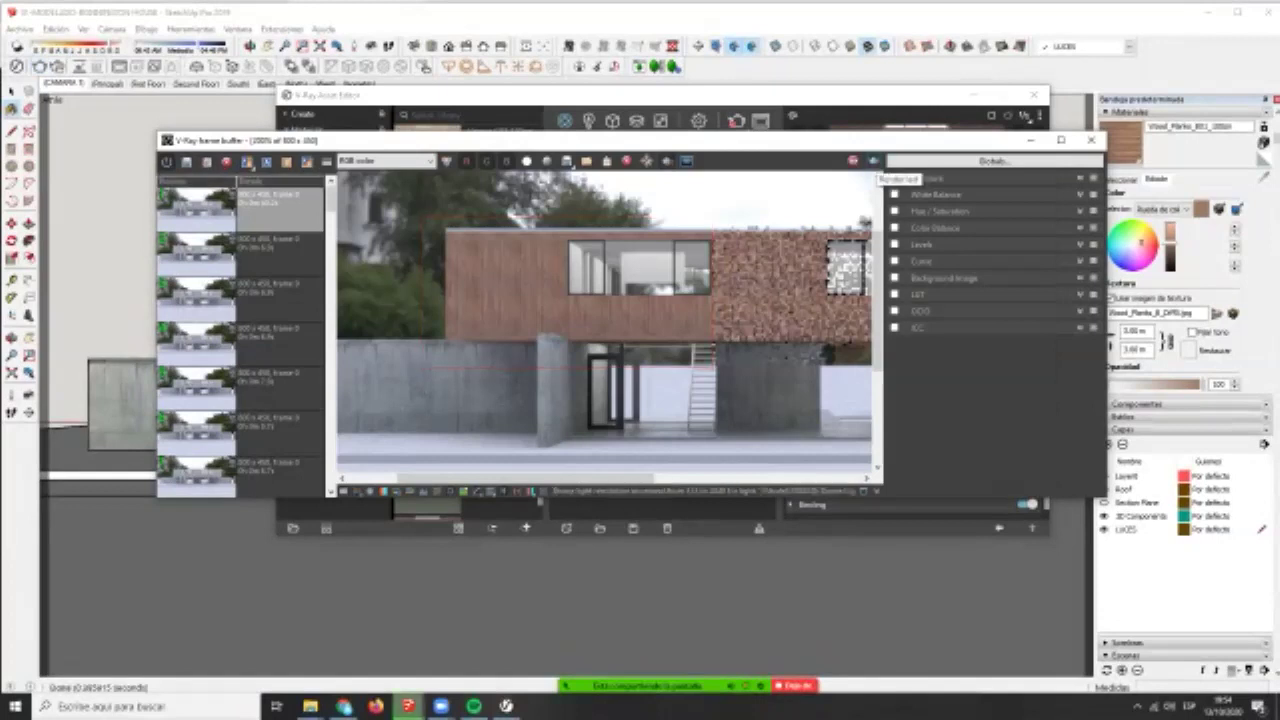
- Render the upper-floor cladding region once more, stop the render, and return to the V-Ray Asset Editor
left_click(874, 161)
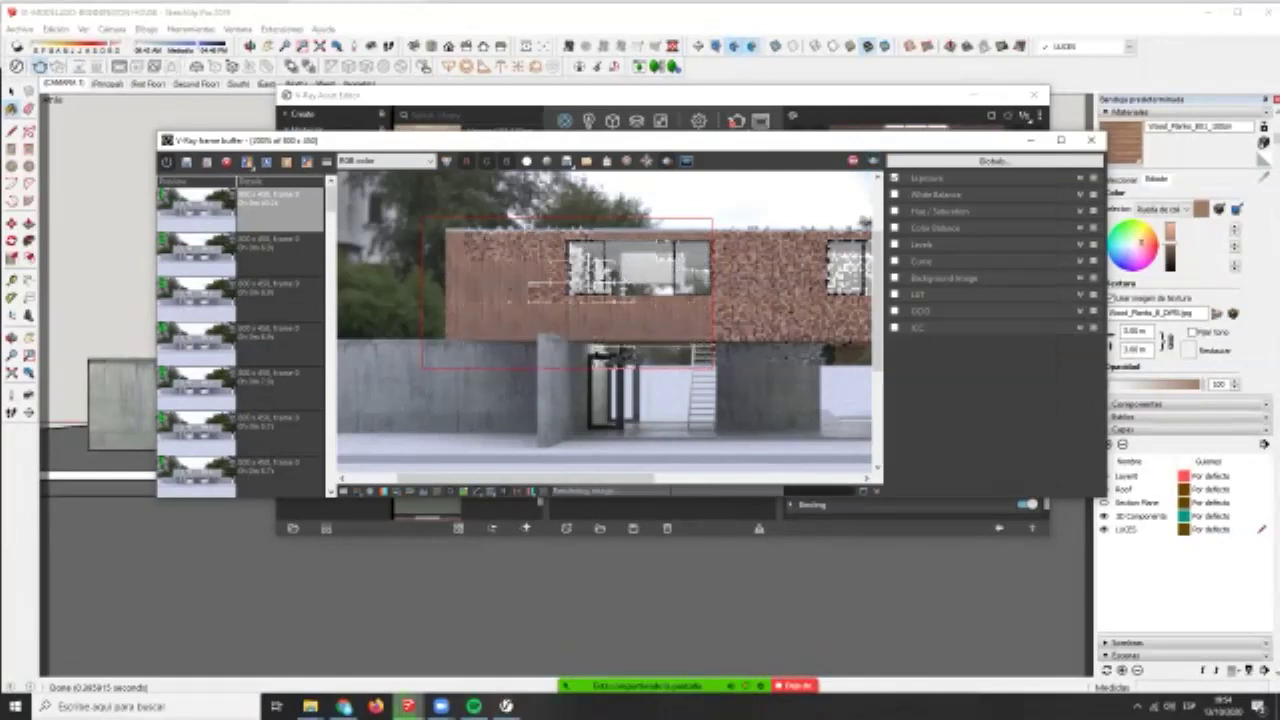
left_click(854, 162)
left_click(852, 96)
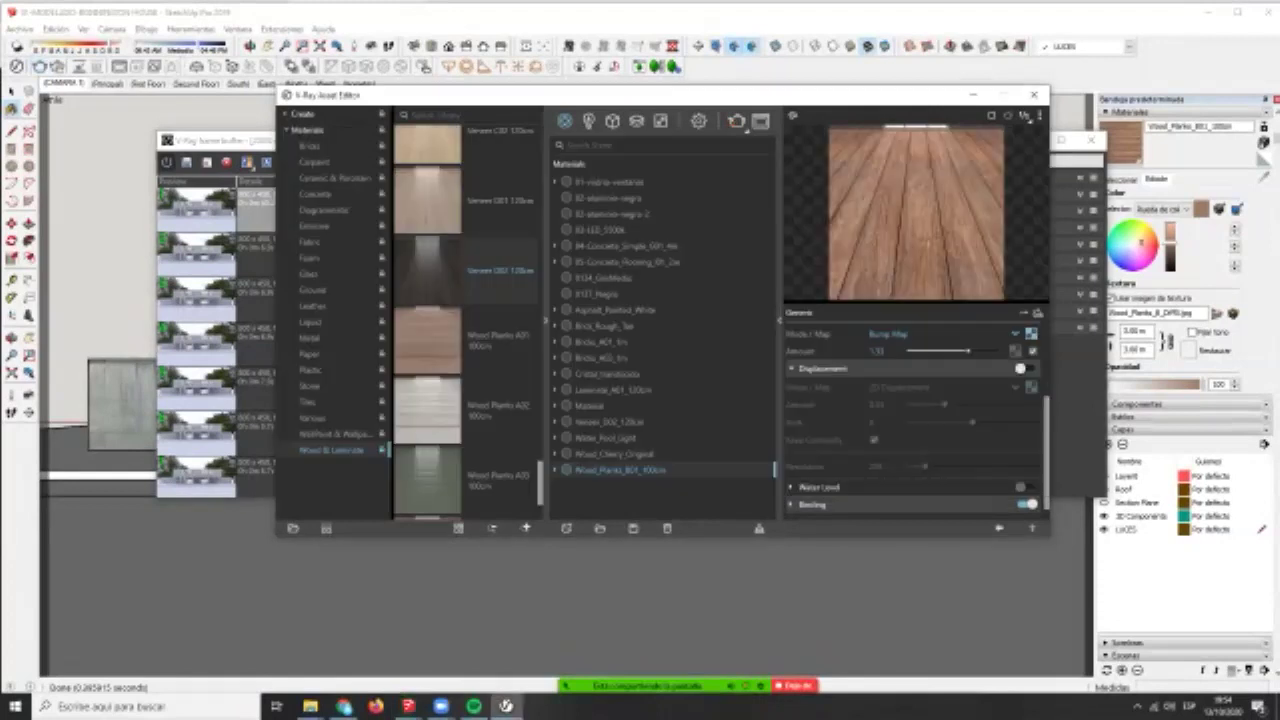
- Browse the Wood & Laminate library materials for alternatives to the current planks
scroll(505, 355, "down", 1)
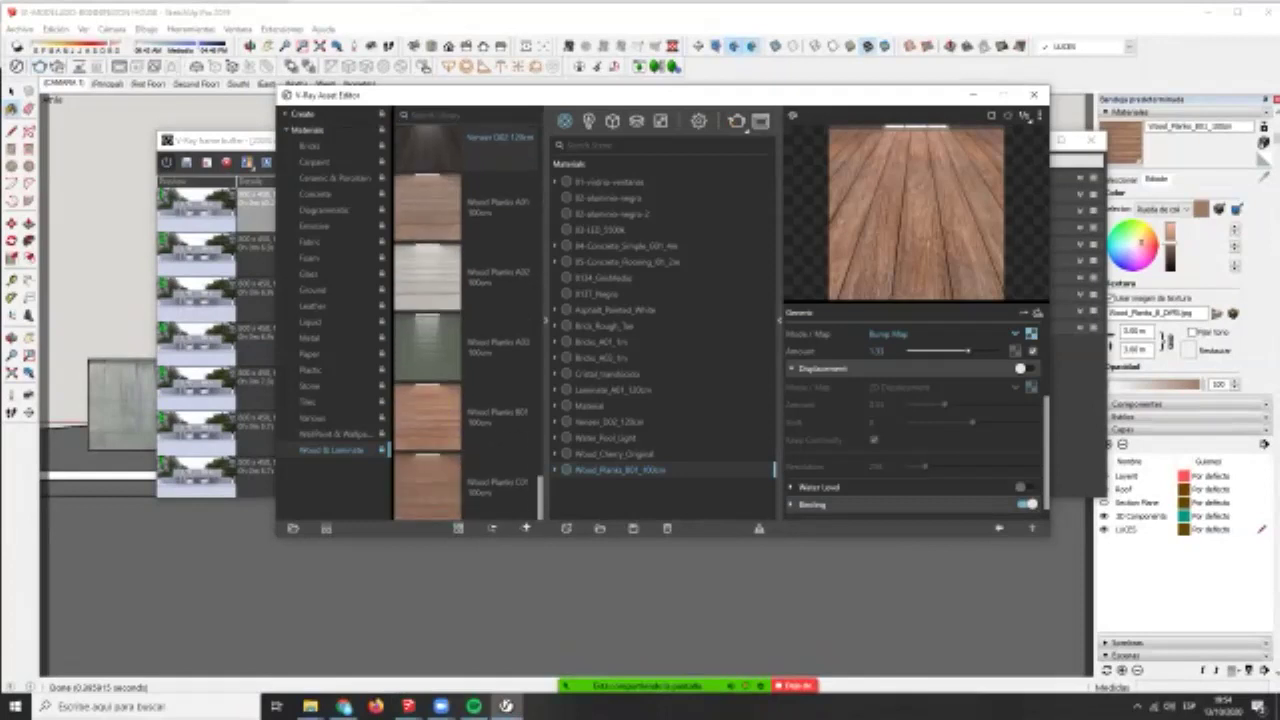
scroll(465, 320, "up", 5)
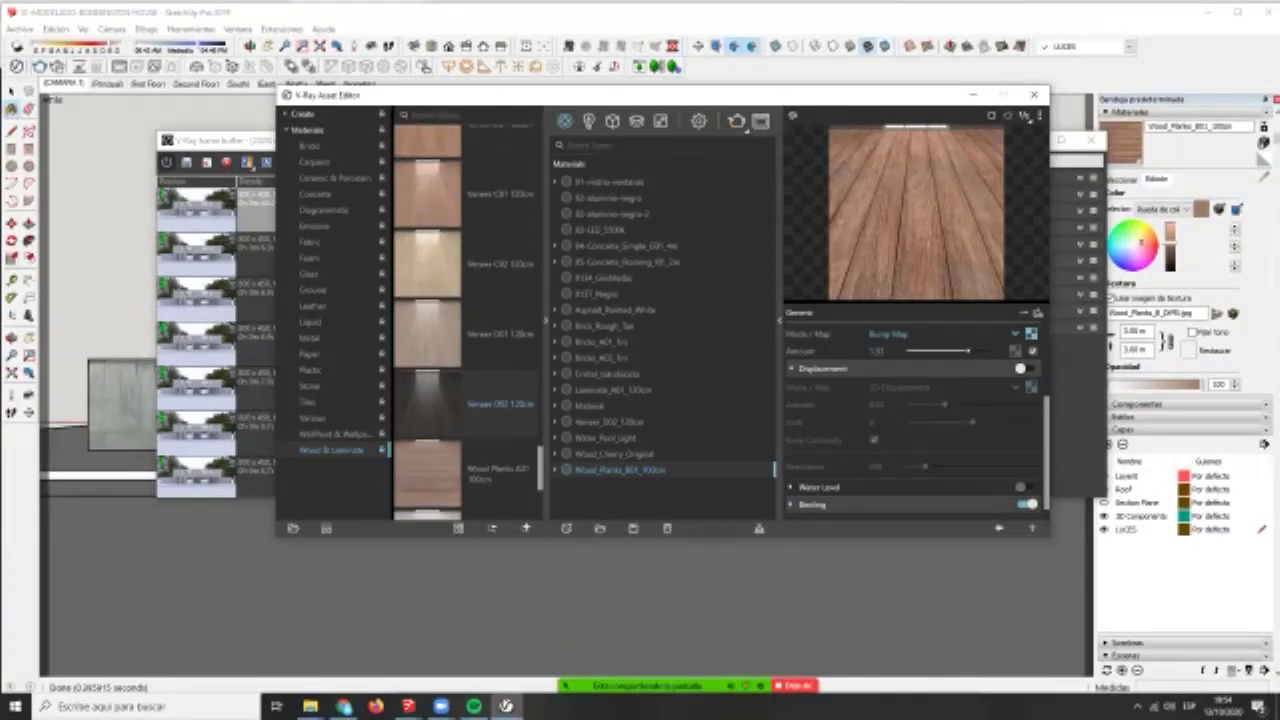
scroll(465, 320, "up", 3)
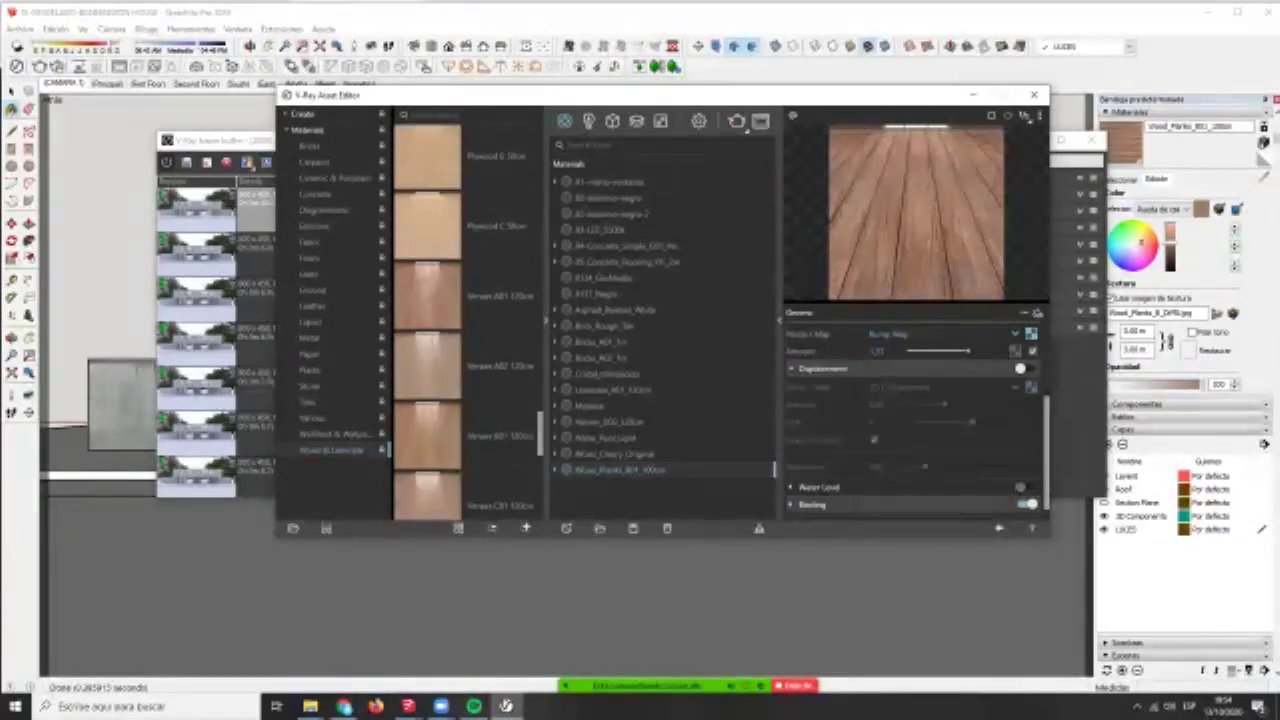
scroll(465, 320, "up", 8)
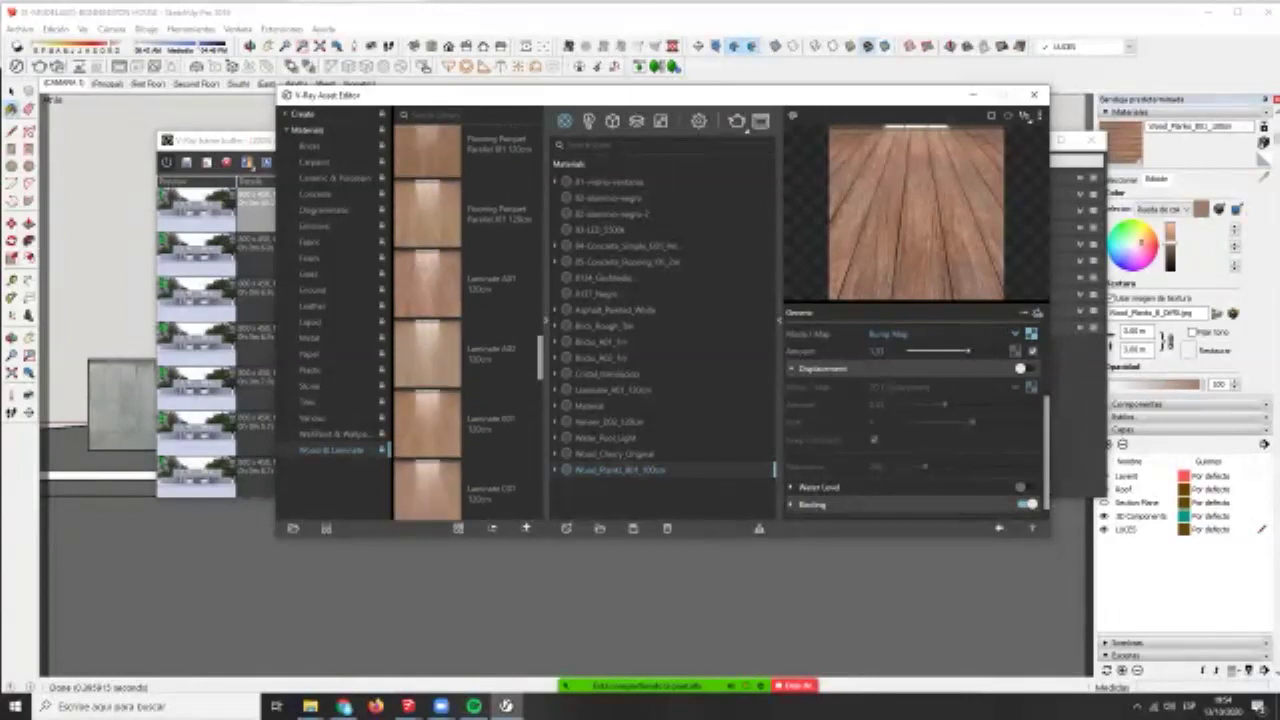
scroll(465, 320, "up", 5)
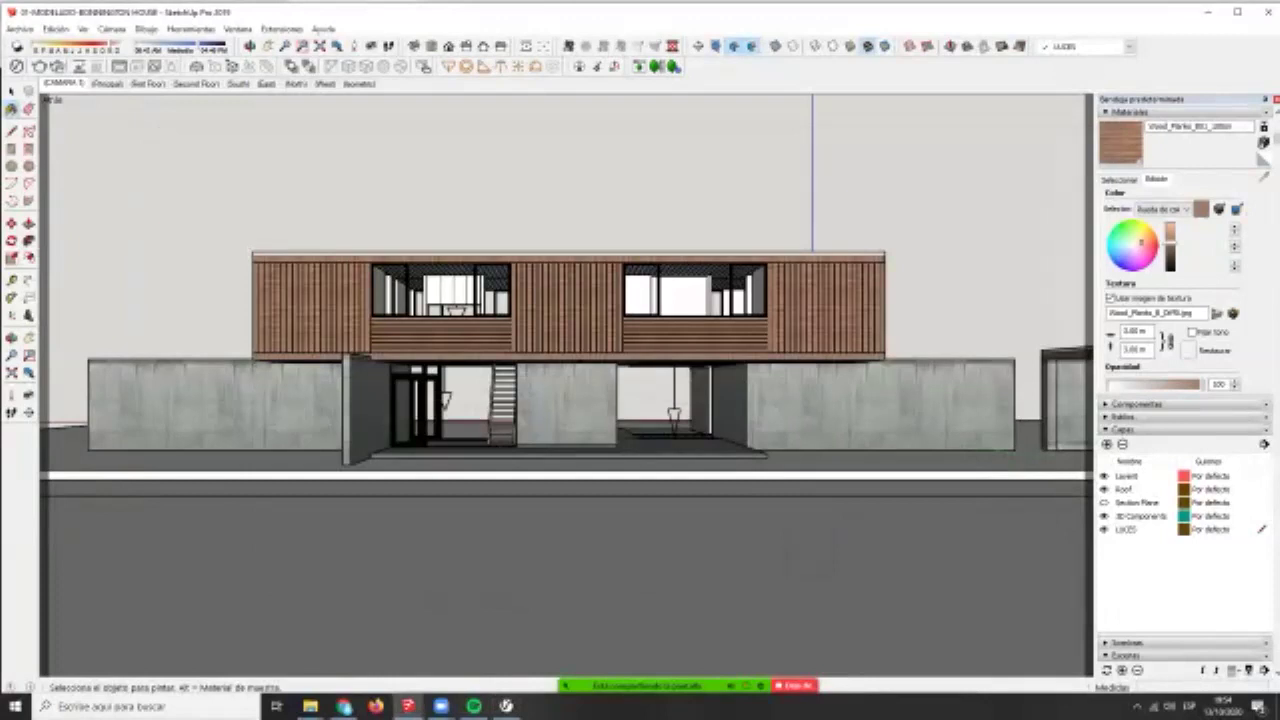
- Open the roof group and reverse the orientation of its top face
key("space")
scroll(570, 265, "up", 5)
middle_click_drag(570, 265, 484, 308)
scroll(484, 308, "up", 4)
left_click(484, 380)
double_click(484, 356)
double_click(484, 356)
triple_click(484, 356)
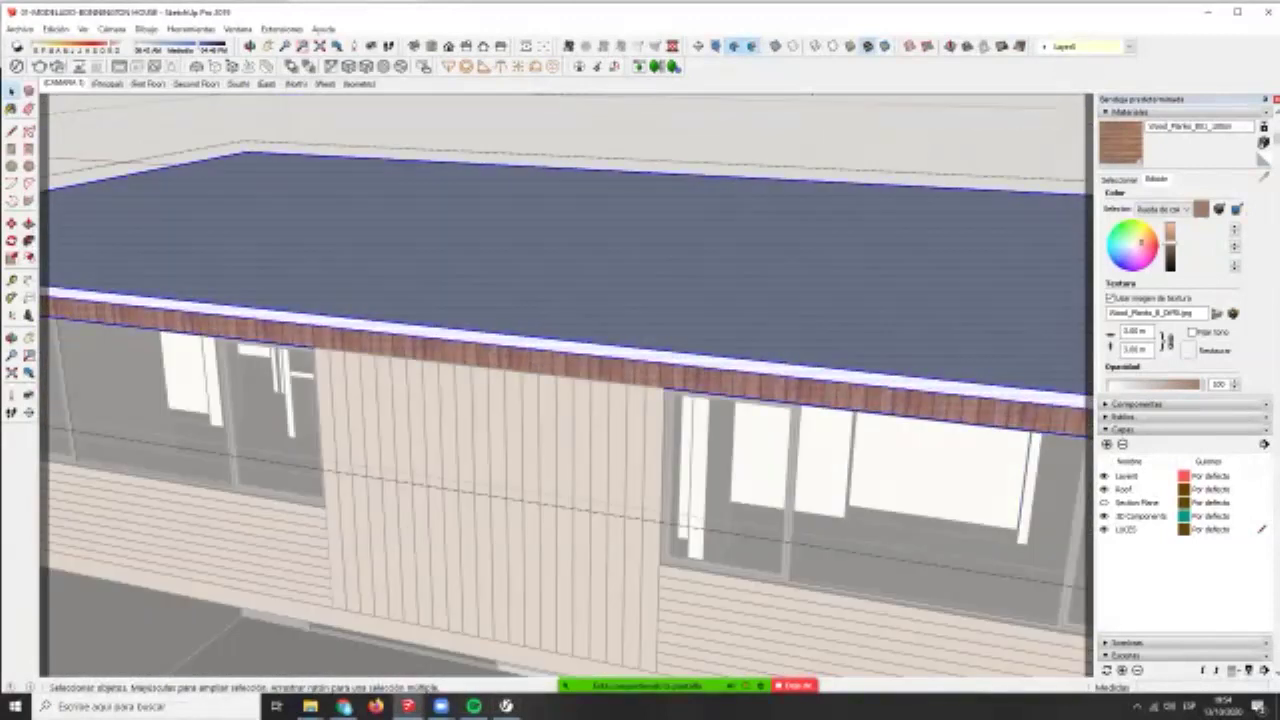
right_click(481, 297)
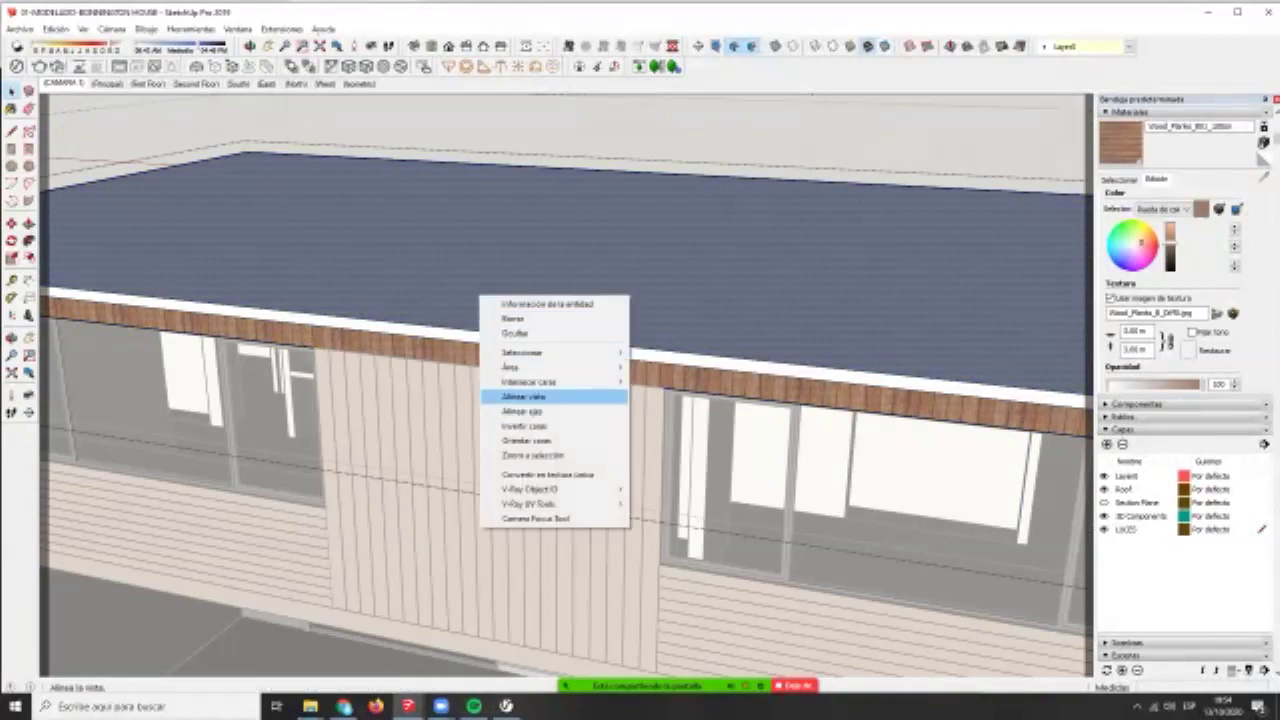
left_click(522, 426)
left_click(522, 428)
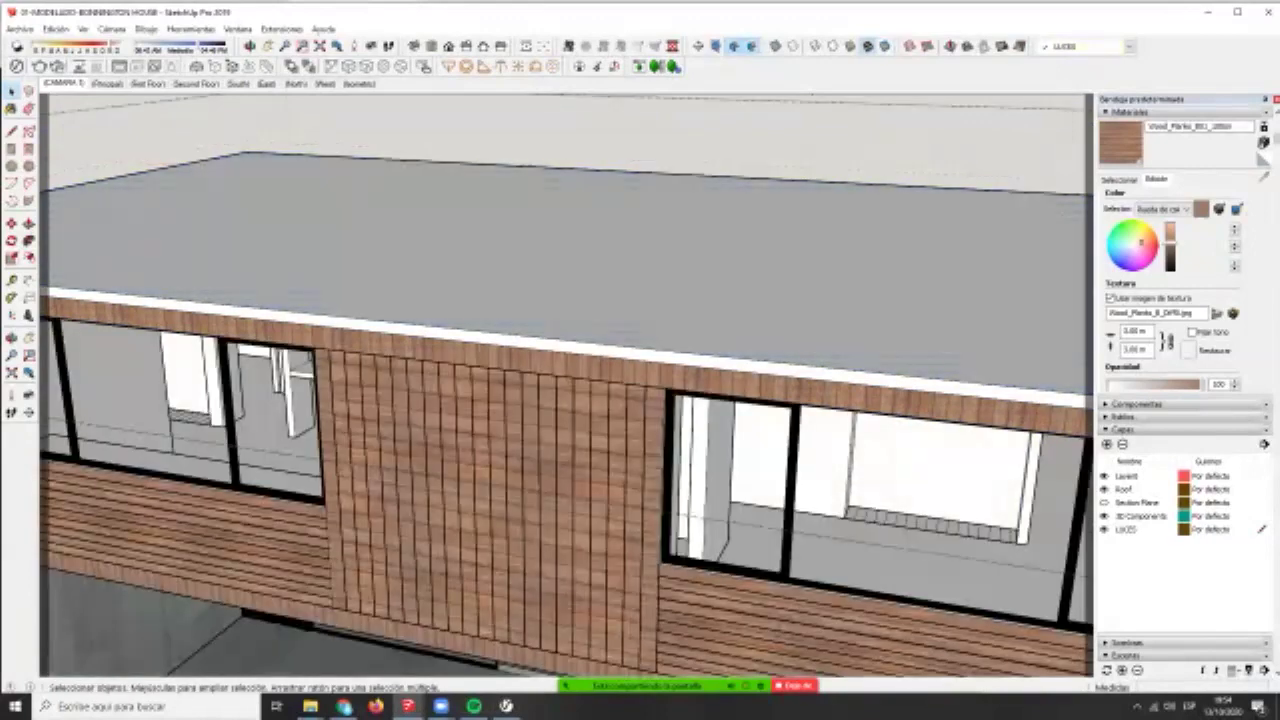
- Reverse the orientation of the upper-floor ceiling face inside its group
middle_click_drag(530, 420, 650, 260)
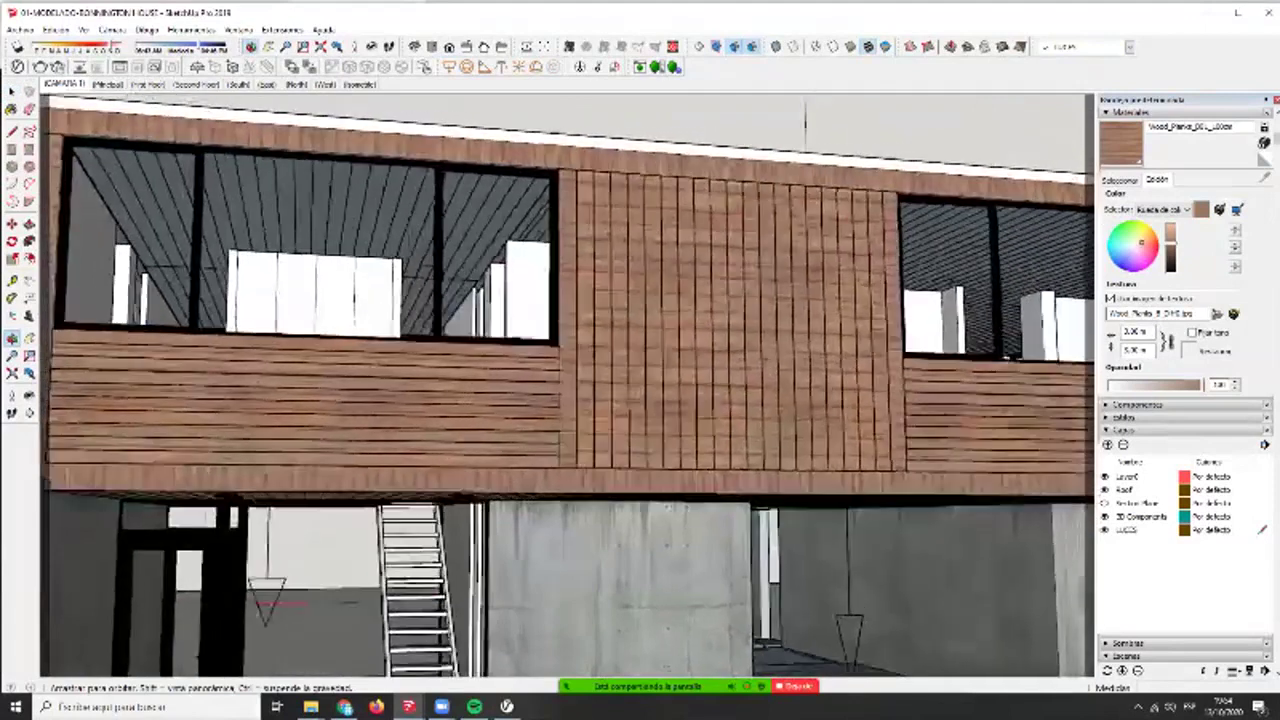
scroll(482, 236, "up", 15)
scroll(500, 268, "up", 4)
double_click(500, 268)
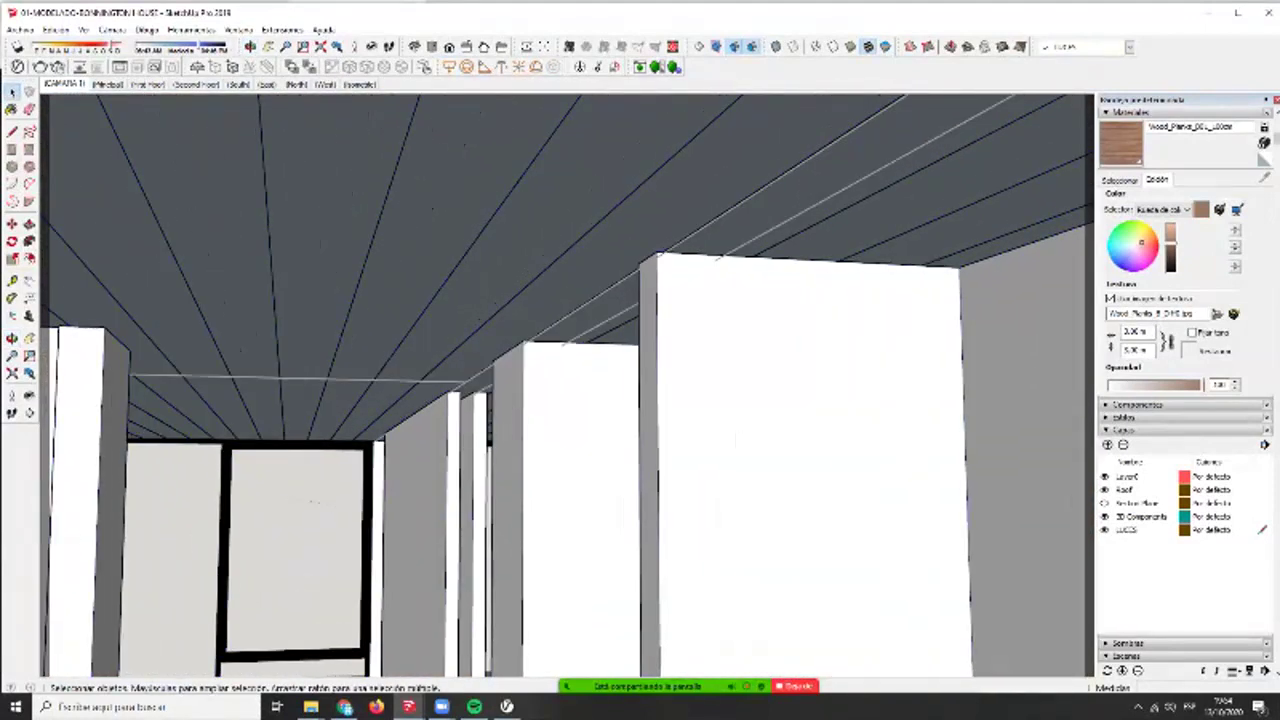
double_click(500, 268)
left_click(500, 268)
right_click(431, 243)
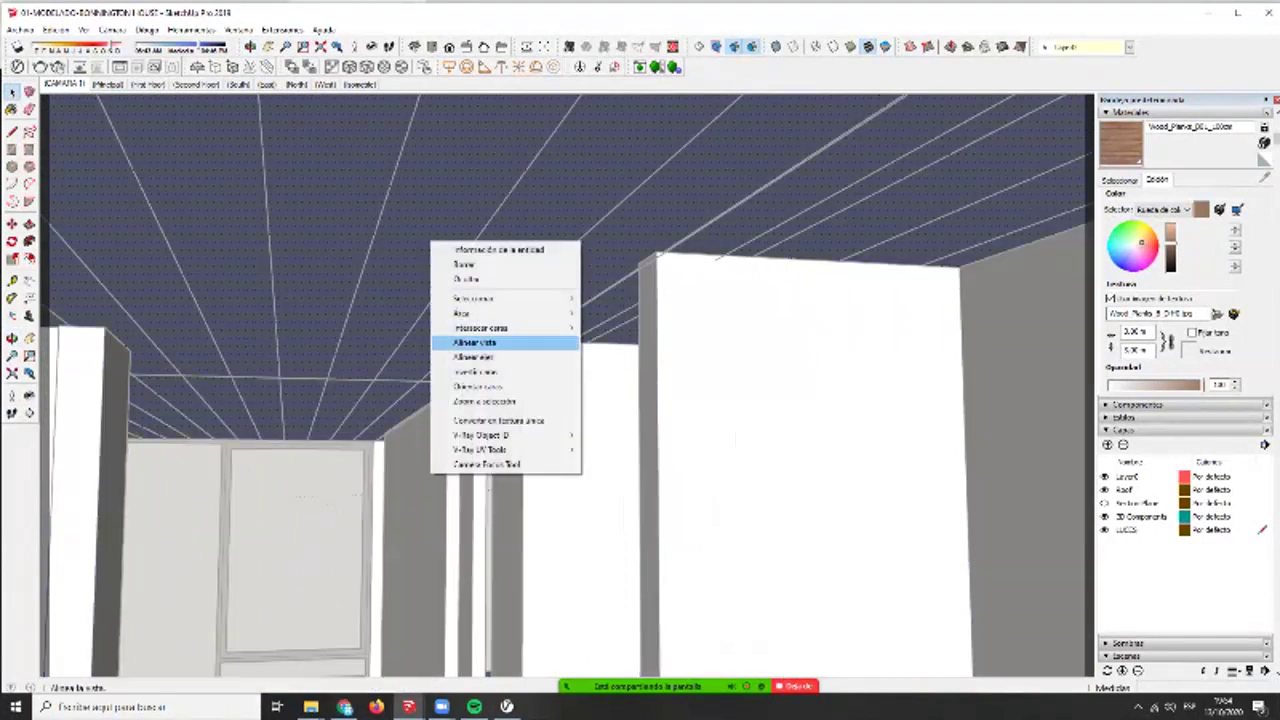
left_click(476, 372)
mouse_move(476, 372)
middle_mouse_down()
mouse_move(486, 462)
mouse_move(492, 362)
middle_mouse_up()
left_click(494, 388)
left_click(494, 388)
scroll(369, 289, "down", 10)
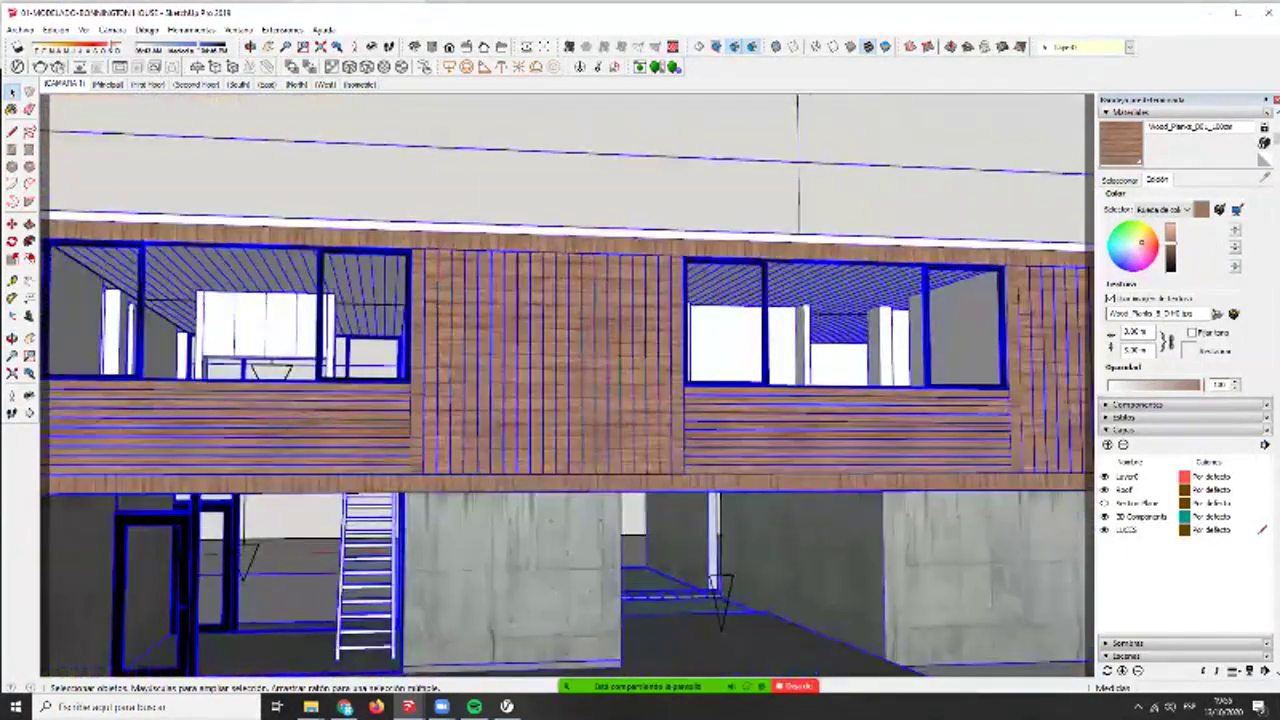
- Apply the Concrete Ceiling L01 2m material from the V-Ray Concrete library to the roof's top face
middle_click_drag(420, 230, 480, 288)
double_click(480, 288)
left_click(480, 288)
key("b")
left_click(17, 67)
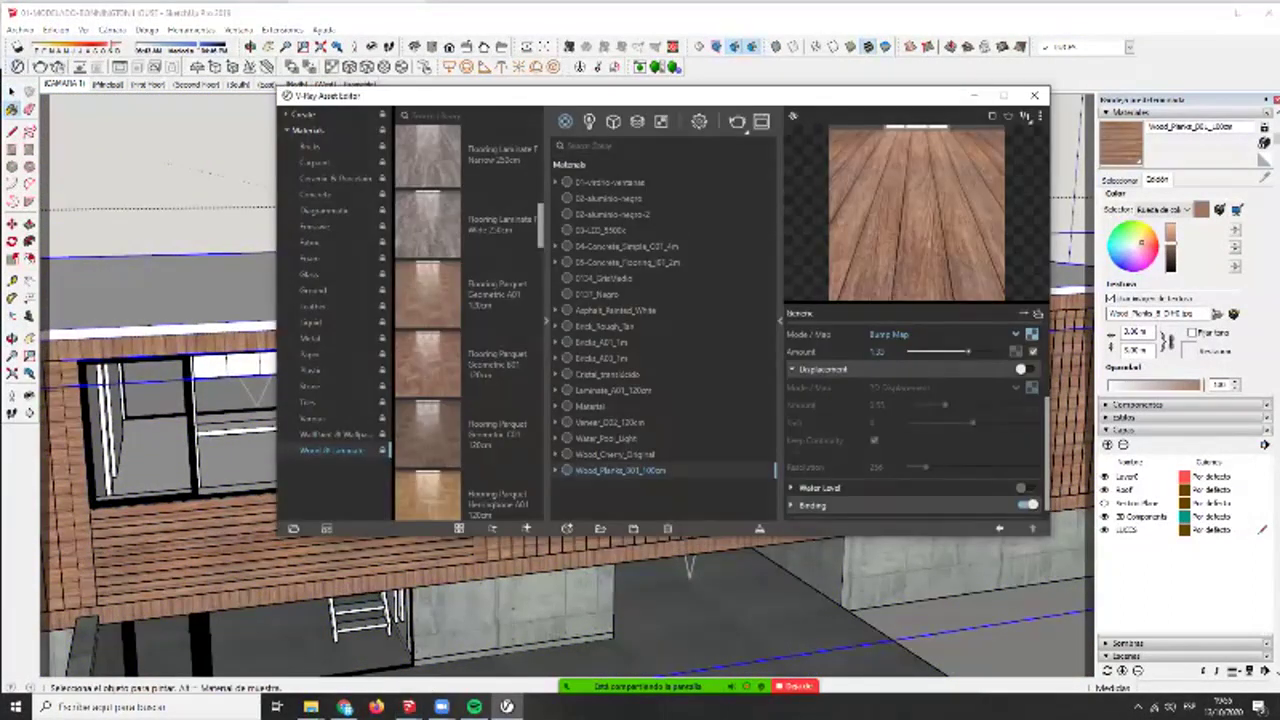
left_click(316, 194)
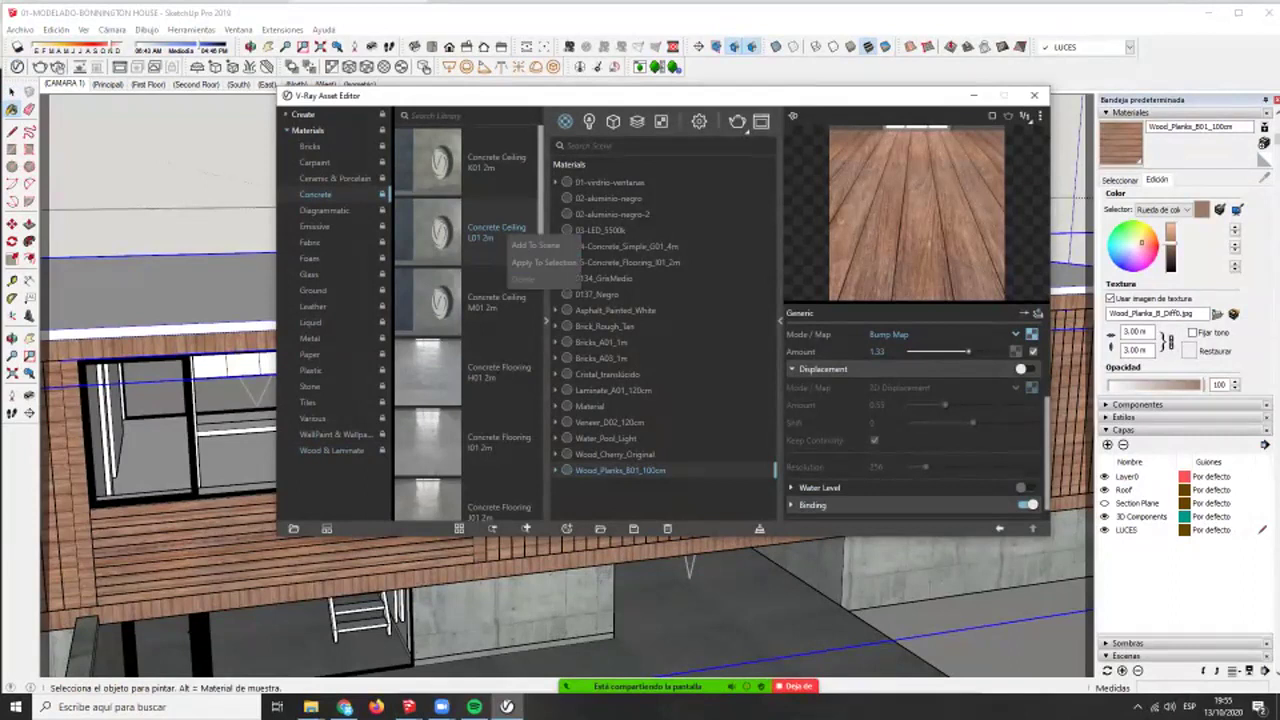
left_click(160, 290, "alt")
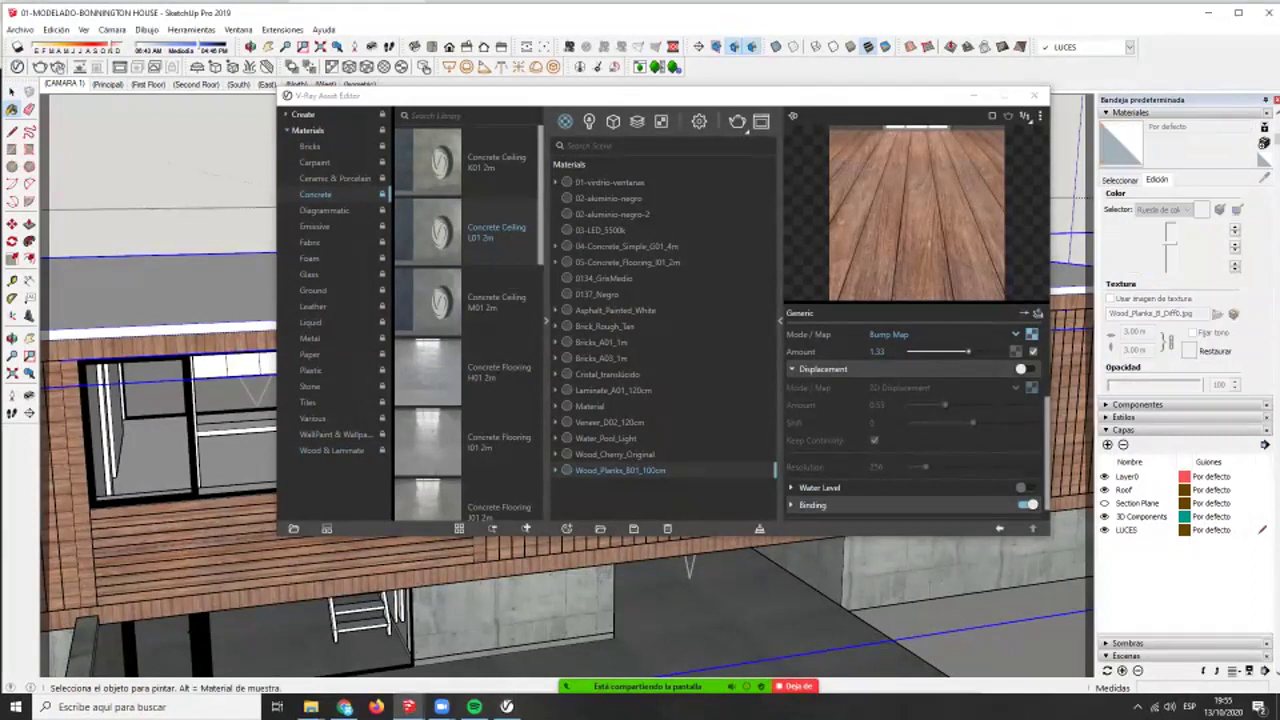
key("space")
triple_click(160, 290)
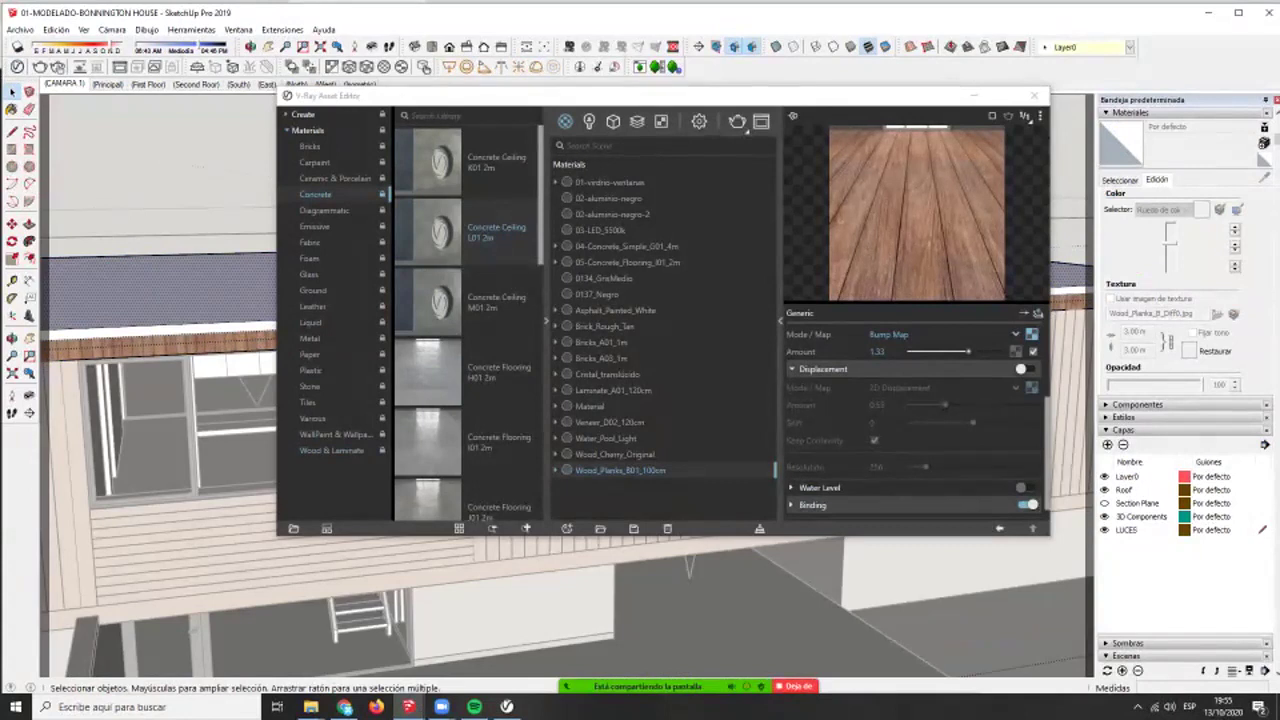
right_click(476, 238)
left_click(510, 264)
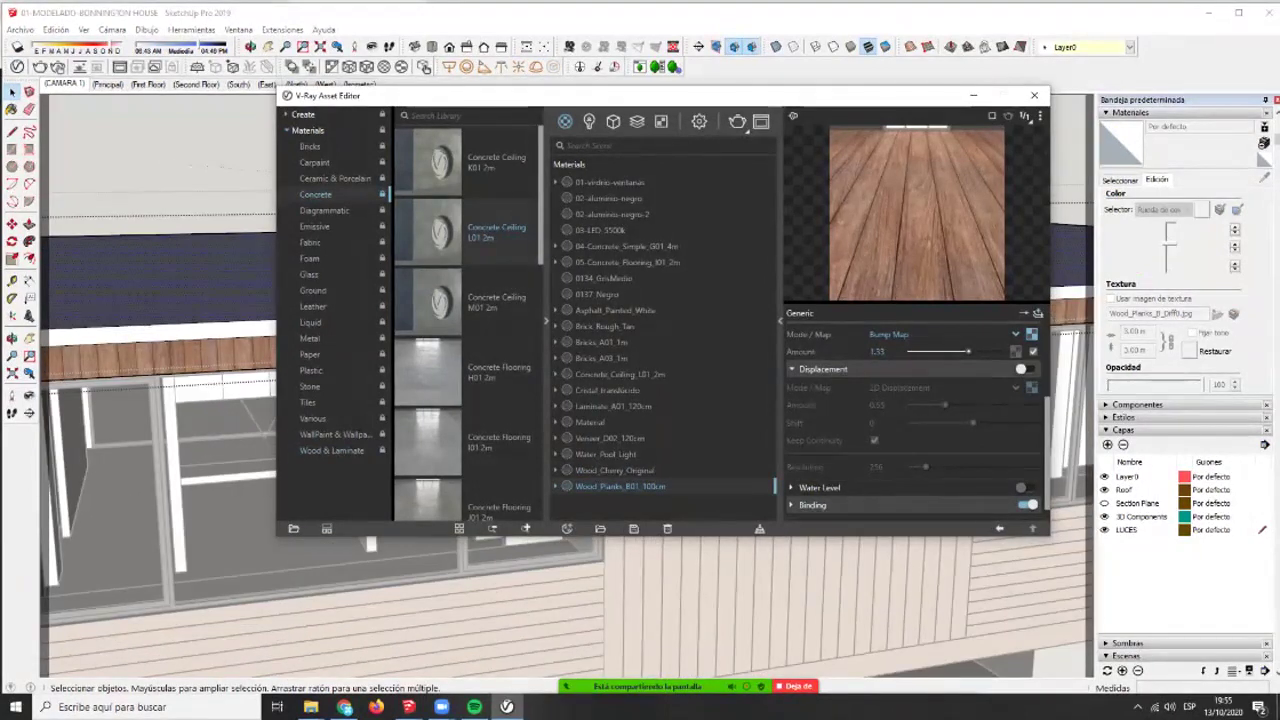
- Set the Concrete_Ceiling_L01_2m texture size to 2.00 m and paint the front roof edge with it
left_click(12, 109)
left_click(160, 275, "alt")
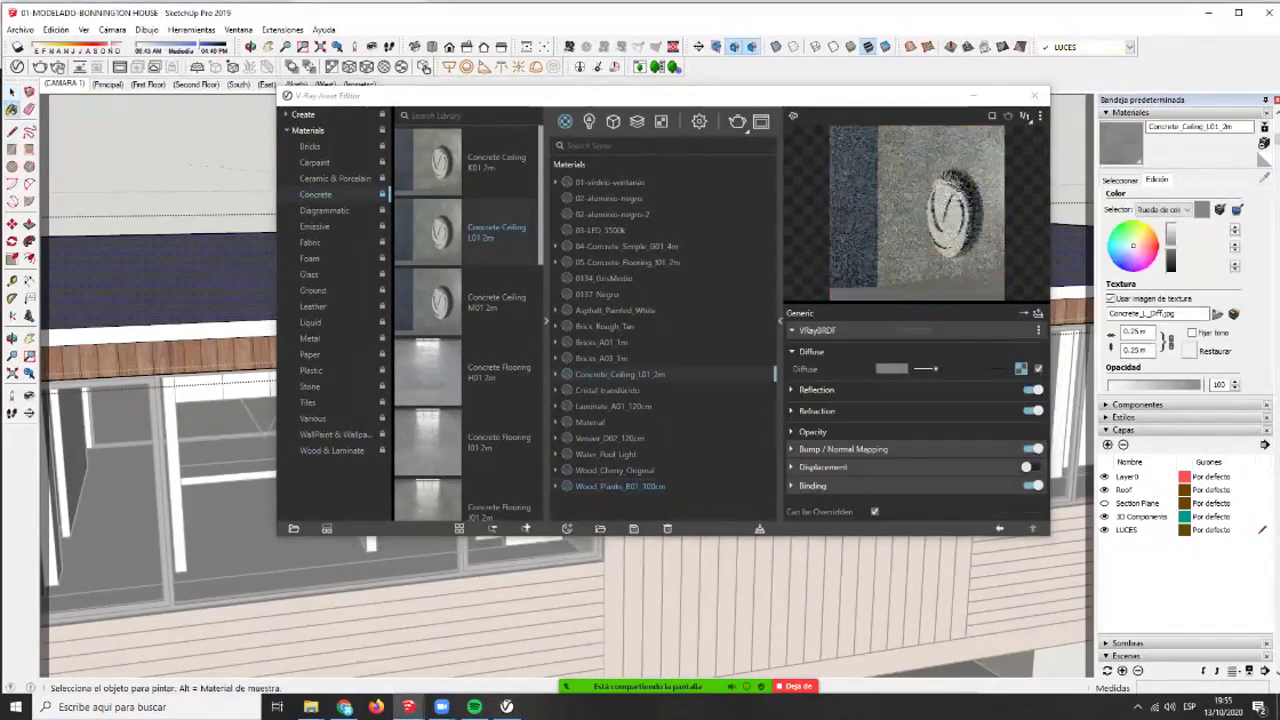
double_click(1135, 332)
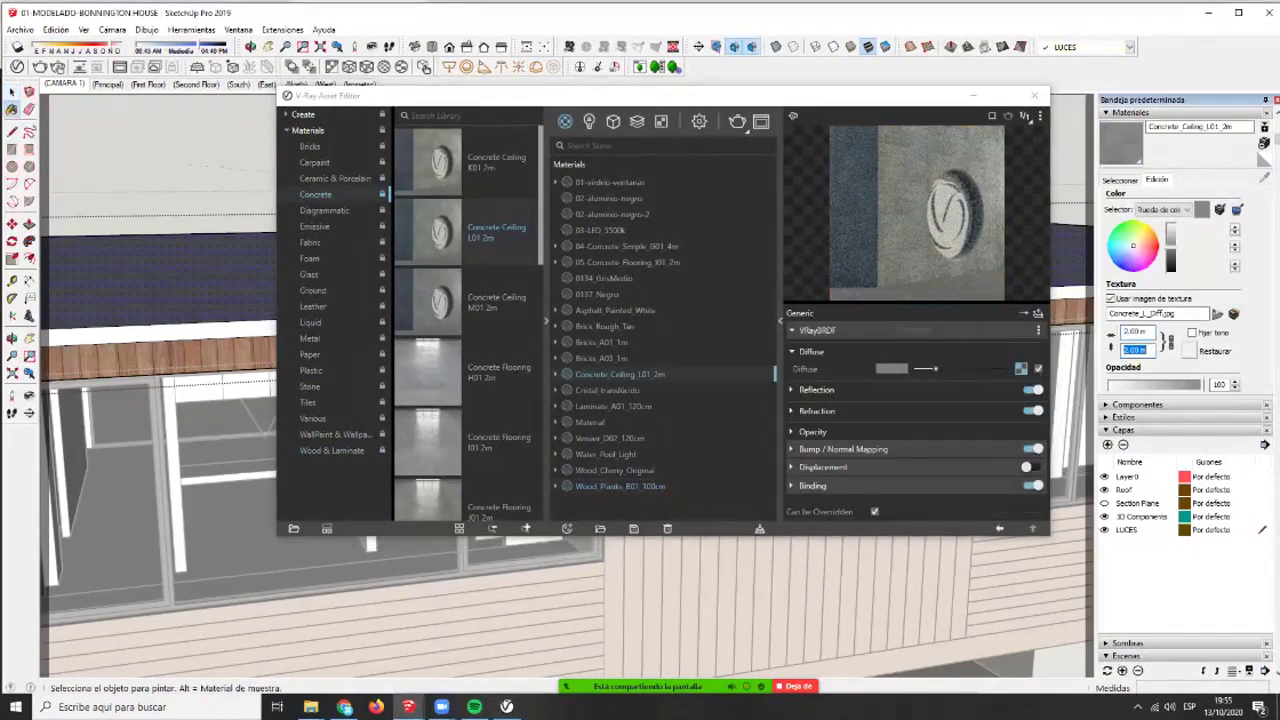
left_click(165, 334)
mouse_move(168, 345)
middle_mouse_down()
mouse_move(172, 170)
mouse_move(195, 400)
mouse_move(270, 405)
middle_mouse_up()
scroll(172, 170, "up", 2)
scroll(172, 170, "down", 3)
middle_click_drag(180, 420, 290, 330)
mouse_move(200, 300)
middle_mouse_down()
mouse_move(200, 230)
mouse_move(230, 290)
mouse_move(260, 230)
middle_mouse_up()
middle_click_drag(240, 300, 170, 250)
mouse_move(180, 300)
middle_mouse_down()
mouse_move(220, 240)
mouse_move(220, 310)
mouse_move(250, 335)
middle_mouse_up()
scroll(170, 300, "up", 3)
scroll(163, 275, "up", 2)
double_click(175, 300)
double_click(135, 271)
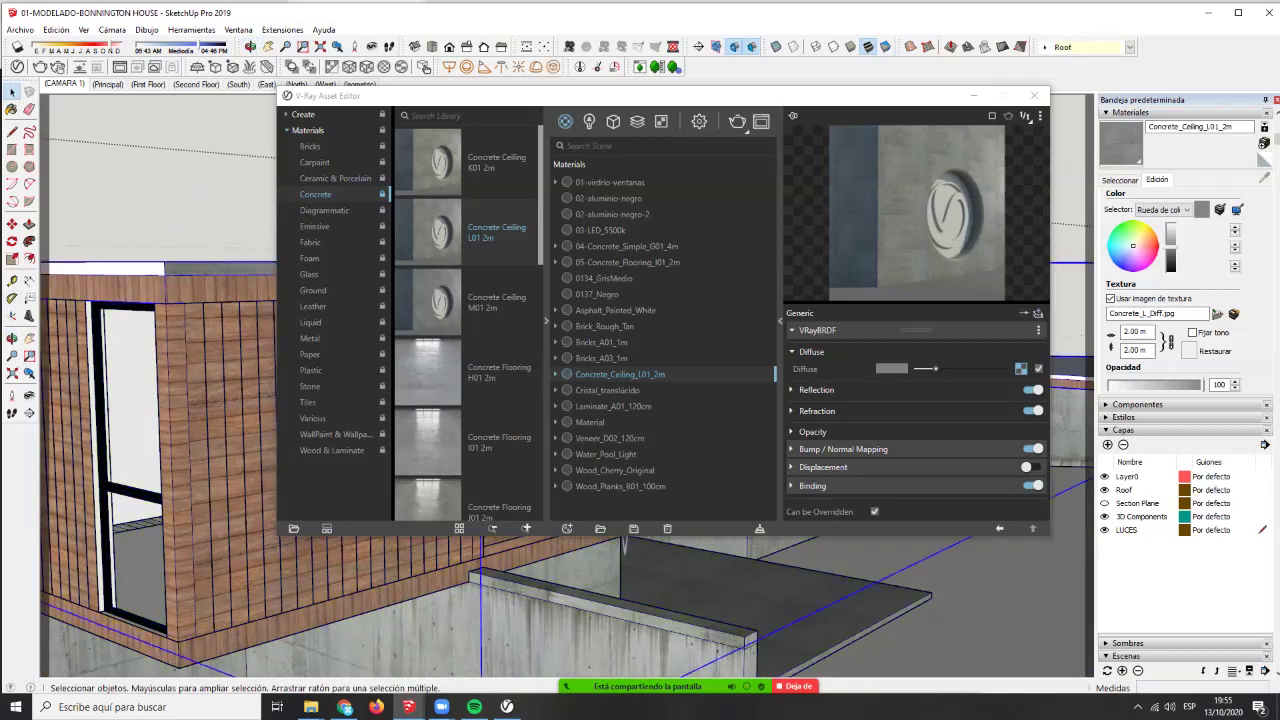
key("p")
key("space")
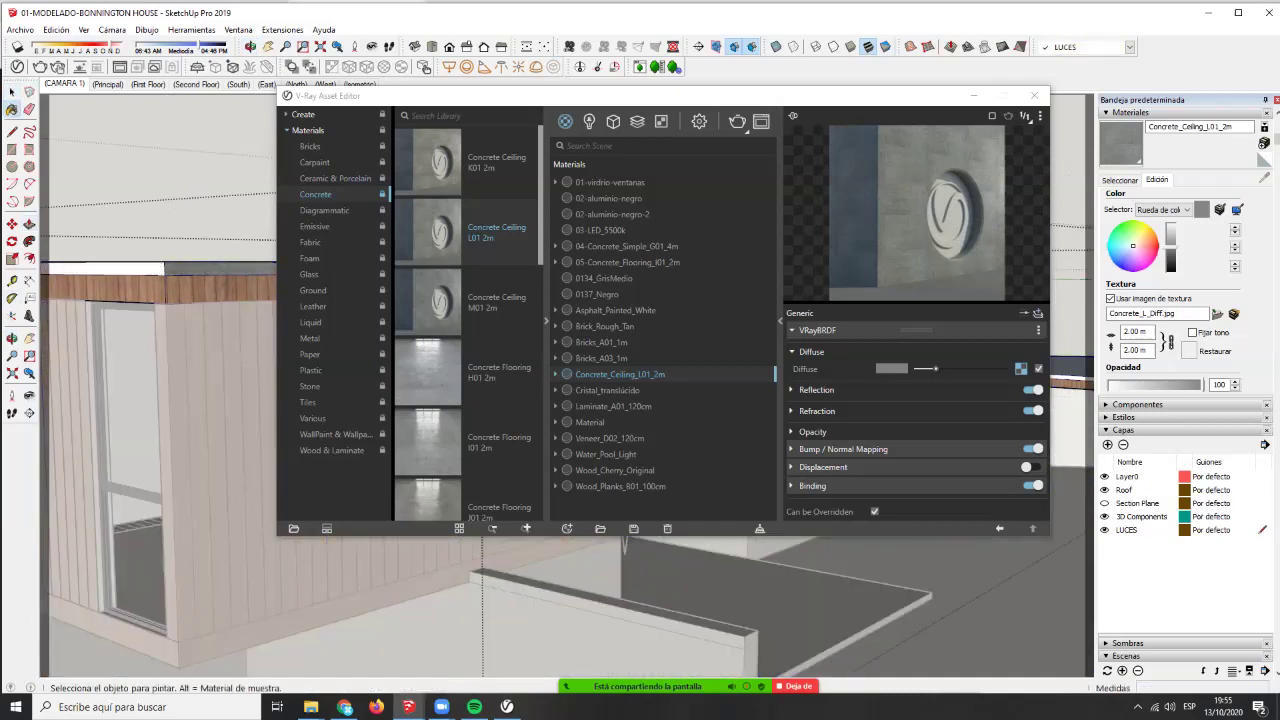
key("Escape")
key("Escape")
- Paint the remaining white roof edge above the wood cladding with Concrete_Ceiling_L01_2m and close the group
scroll(150, 272, "down", 5)
mouse_move(240, 275)
middle_mouse_down()
mouse_move(165, 290)
mouse_move(175, 285)
mouse_move(100, 320)
mouse_move(205, 325)
middle_mouse_up()
scroll(200, 340, "up", 4)
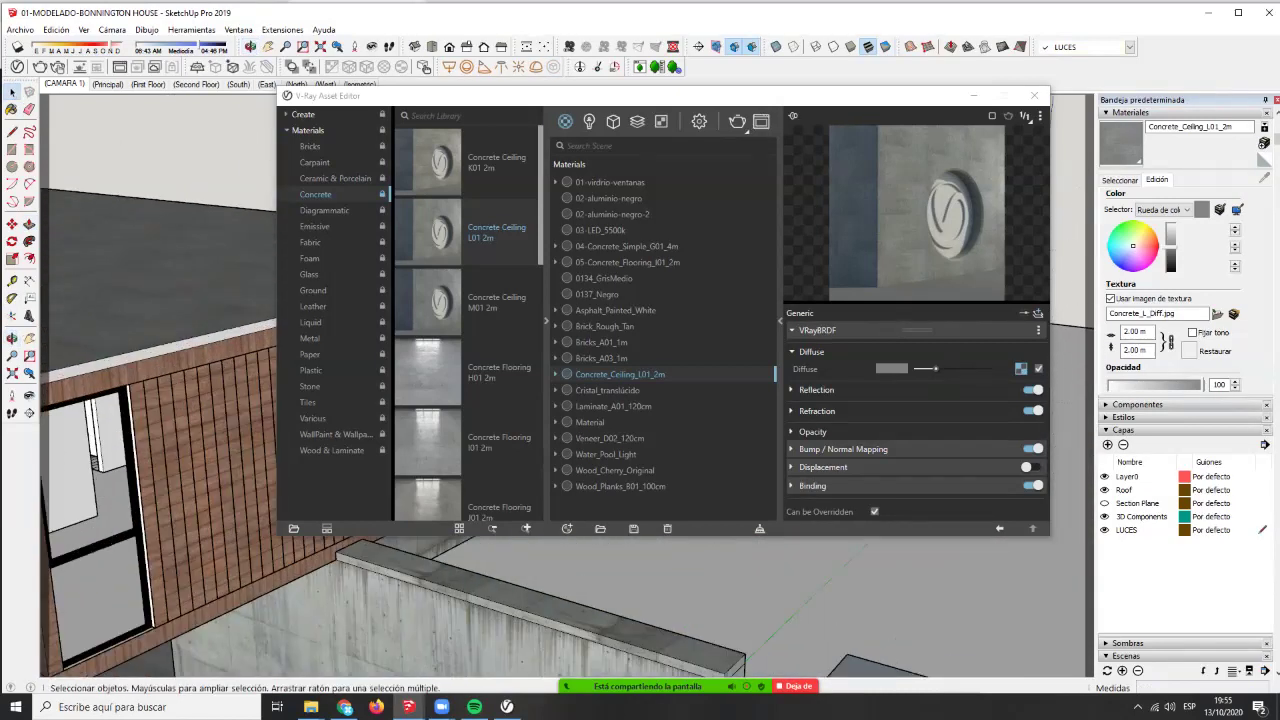
double_click(400, 610)
left_click(400, 610)
double_click(150, 356)
left_click(150, 356)
key("p")
key("b")
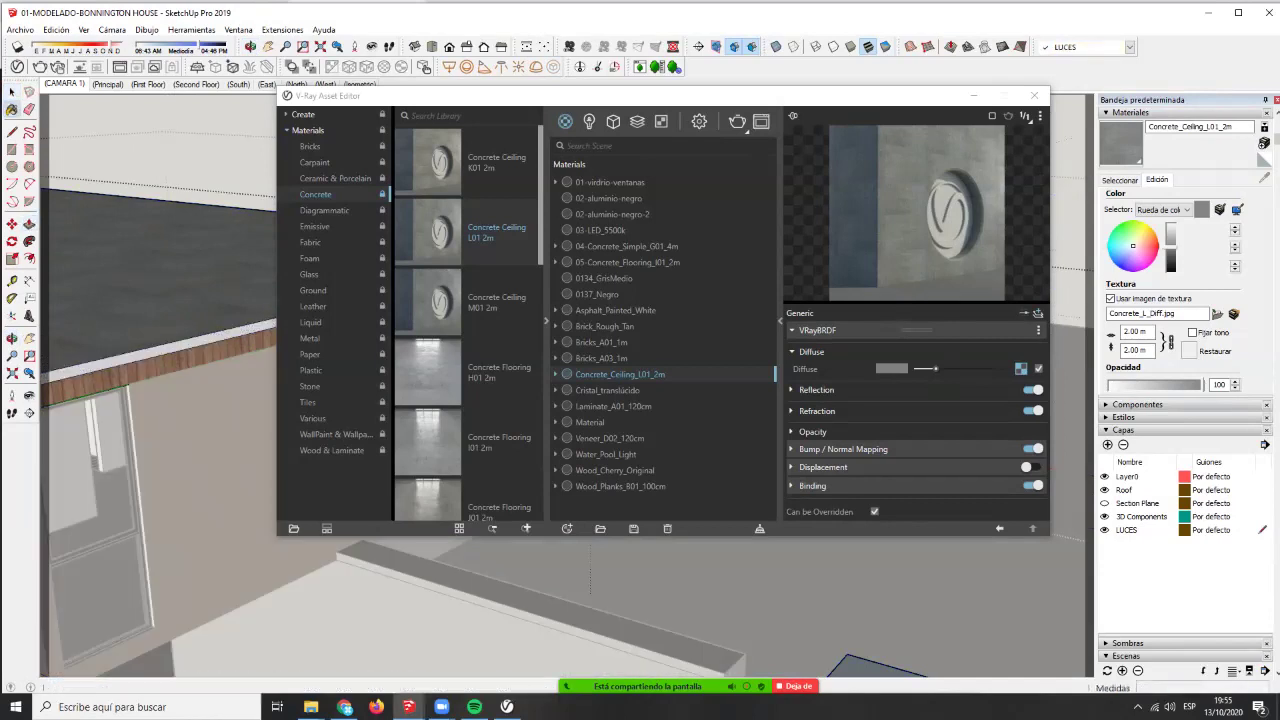
left_click(150, 353)
key("space")
key("Escape")
- Minimize the Asset Editor and sample the material of the white interior walls on the upper floor
scroll(150, 353, "down", 4)
mouse_move(150, 353)
middle_mouse_down()
mouse_move(240, 290)
mouse_move(215, 390)
mouse_move(228, 410)
mouse_move(195, 385)
mouse_move(210, 378)
mouse_move(200, 424)
middle_mouse_up()
left_click(600, 96)
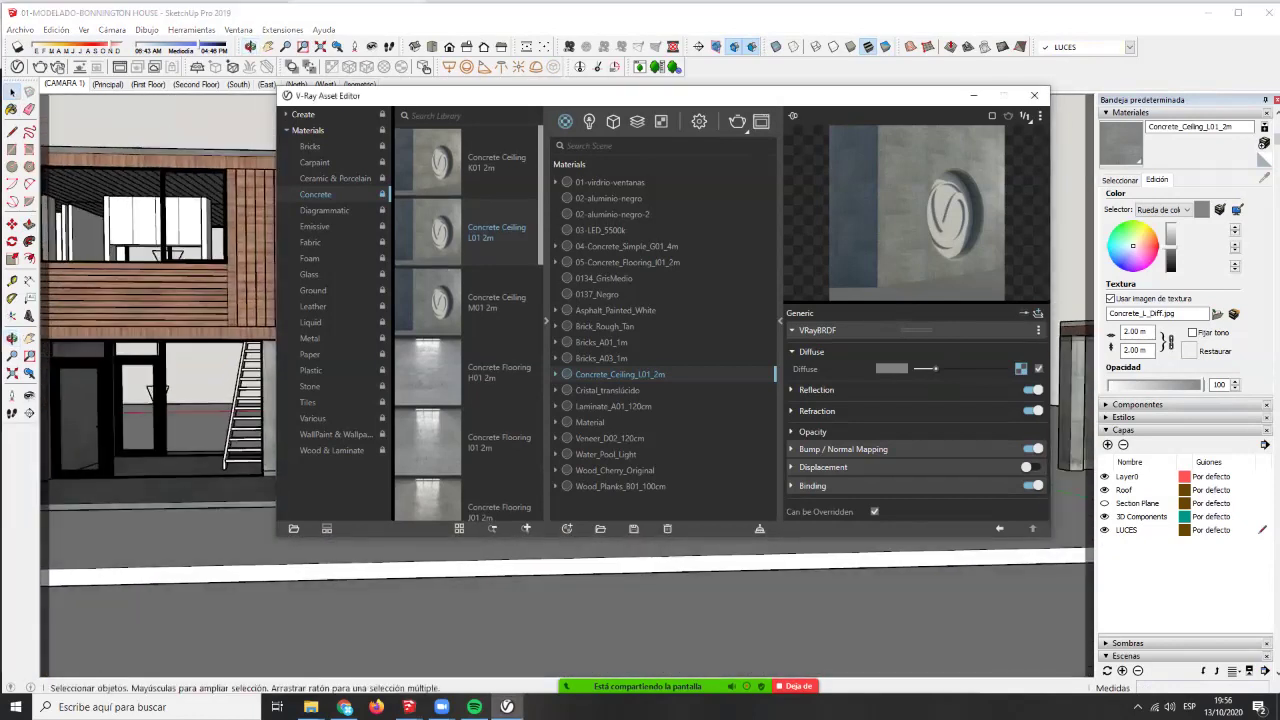
left_click(974, 96)
middle_click_drag(200, 275, 285, 318)
scroll(280, 312, "up", 8)
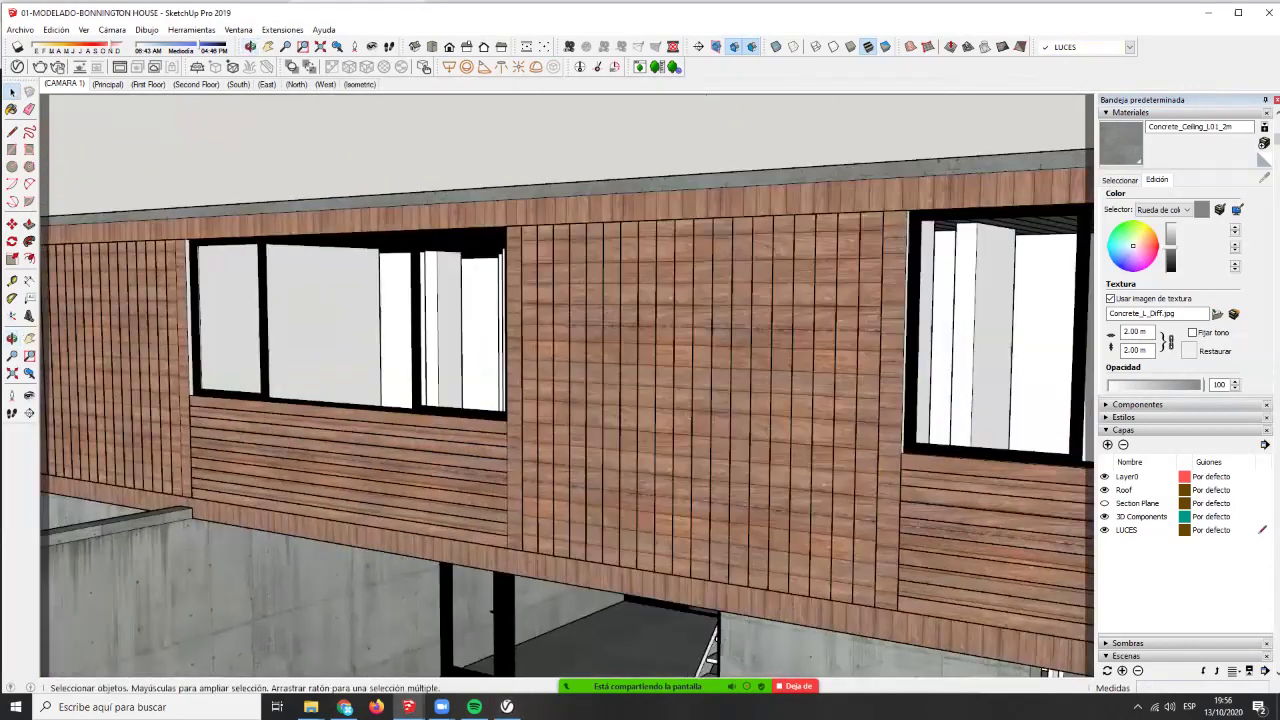
scroll(568, 386, "up", 10)
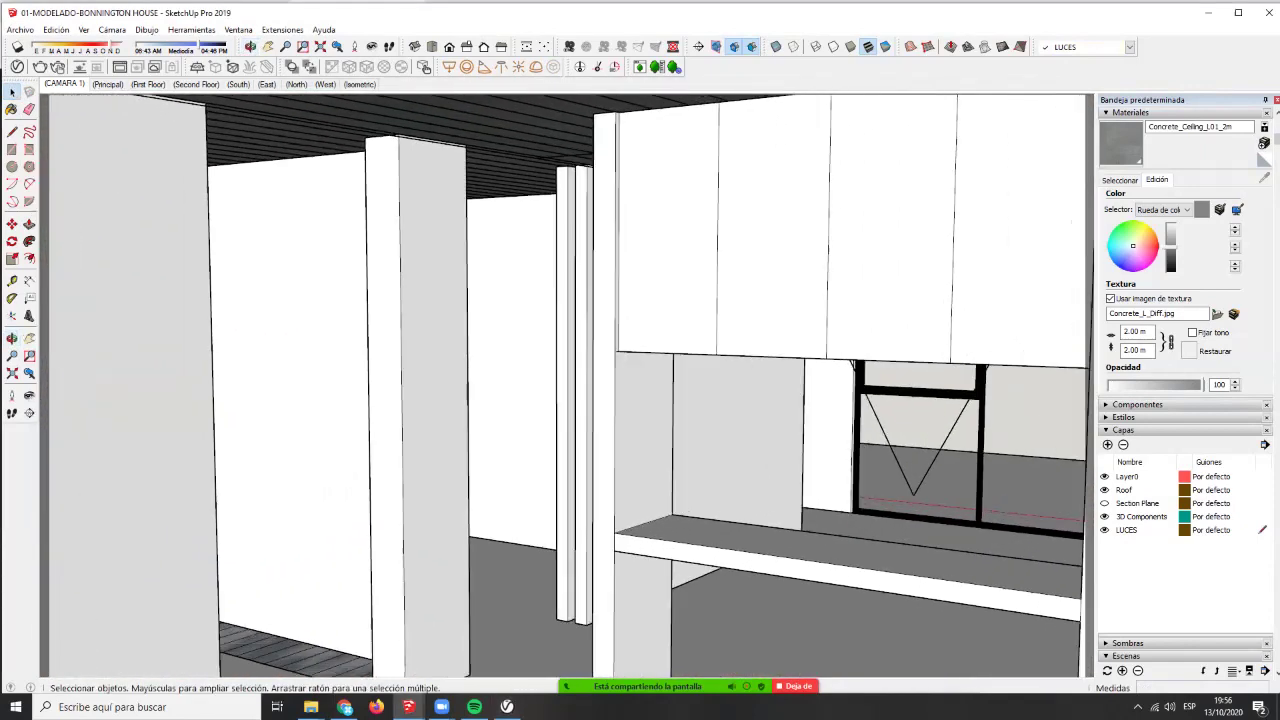
key("b")
left_click(568, 386, "alt")
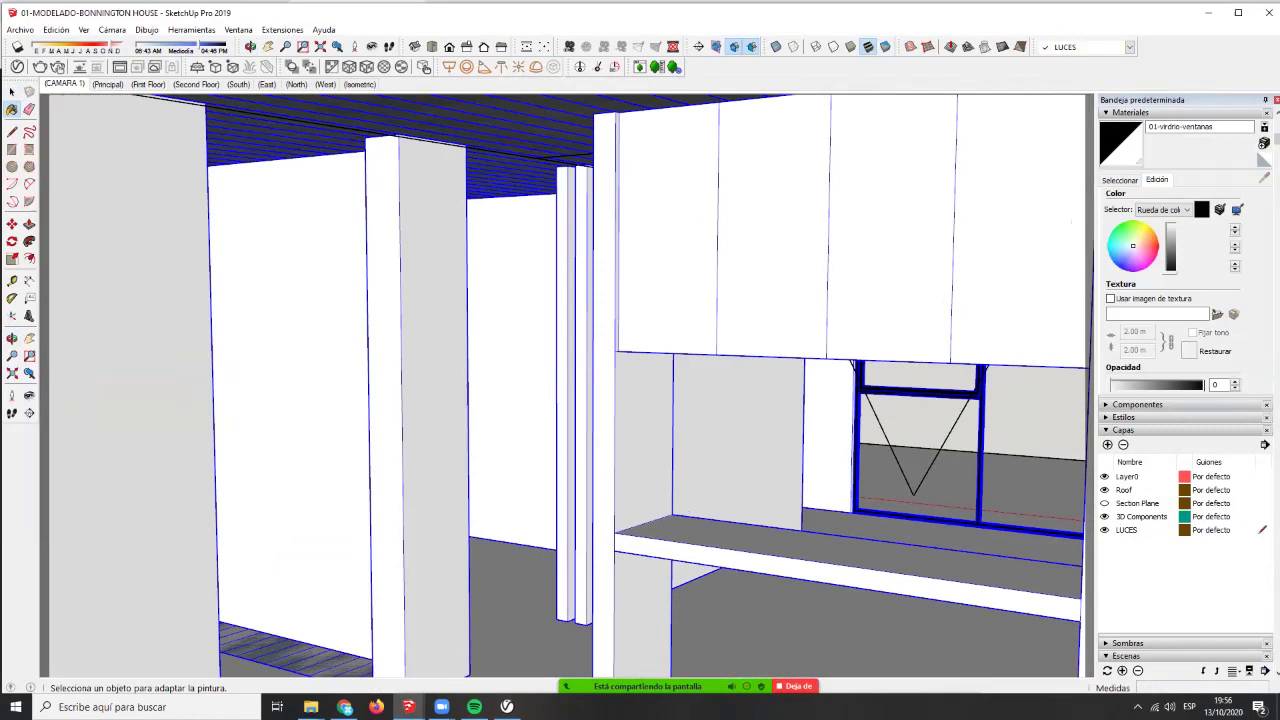
scroll(568, 386, "up", 10)
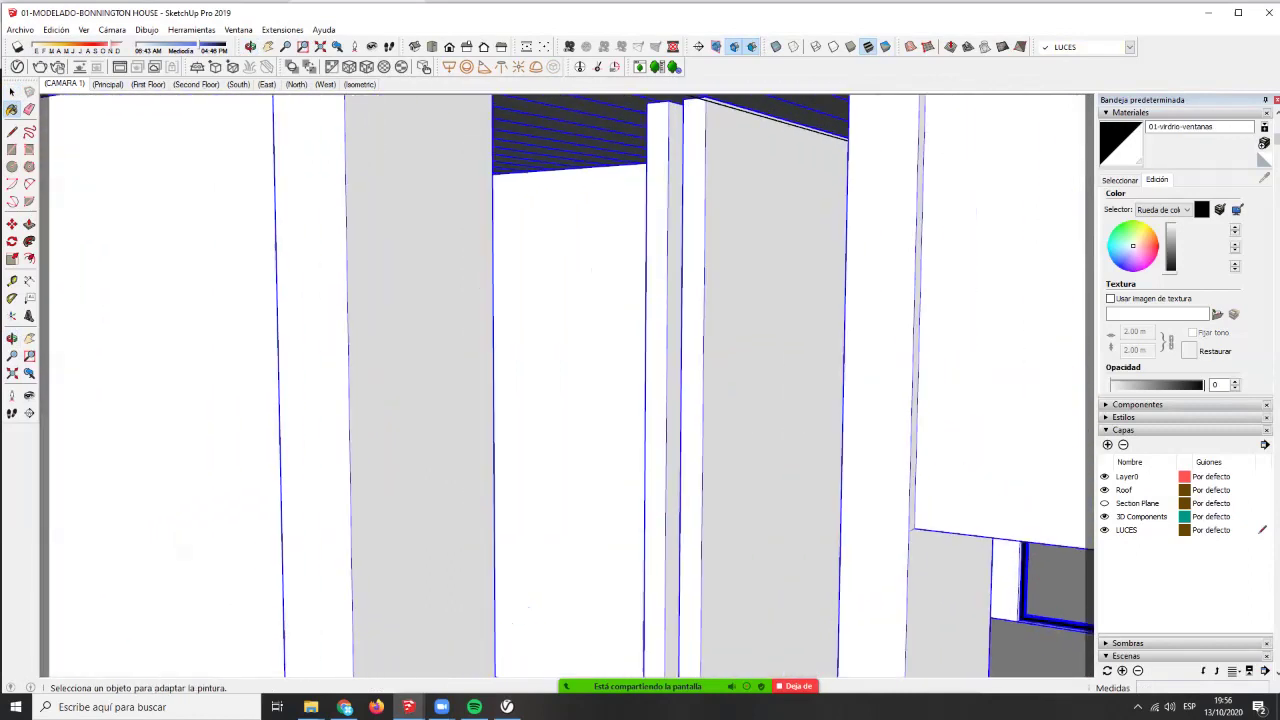
scroll(500, 345, "down", 4)
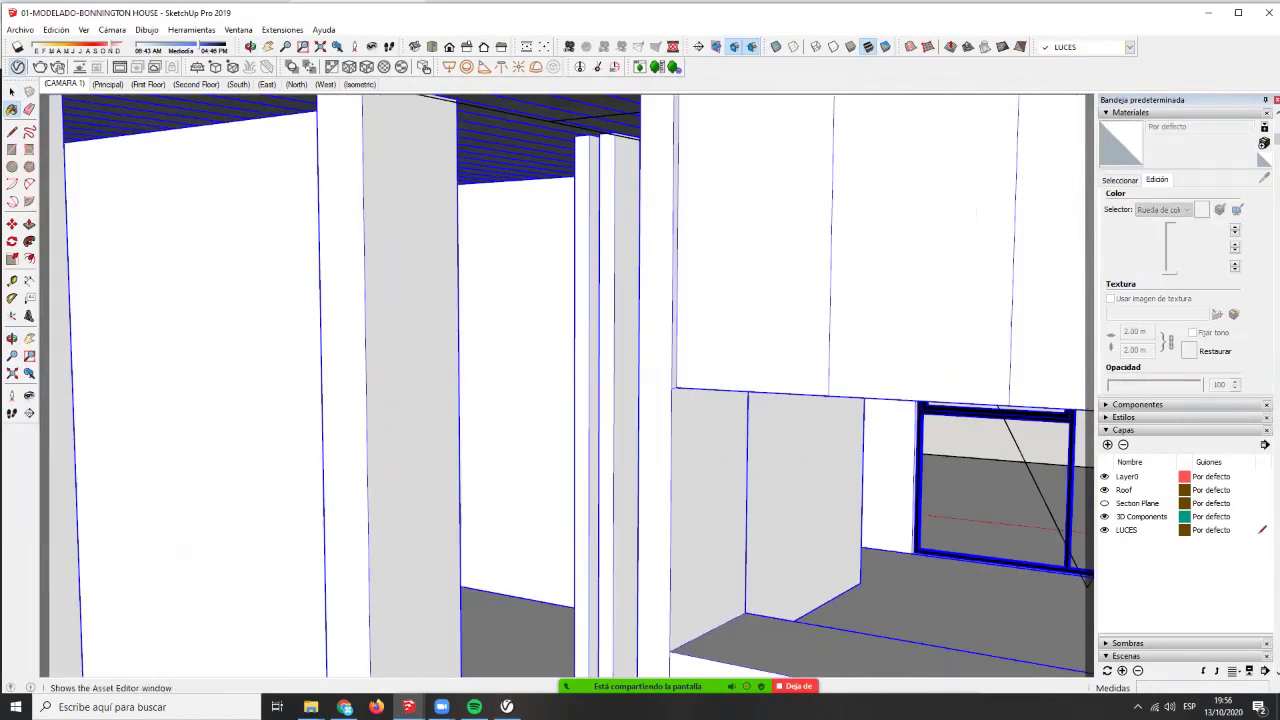
- Open the V-Ray Asset Editor and sample the wood cladding material from the upper floor's facade
left_click(17, 67)
key("alt")
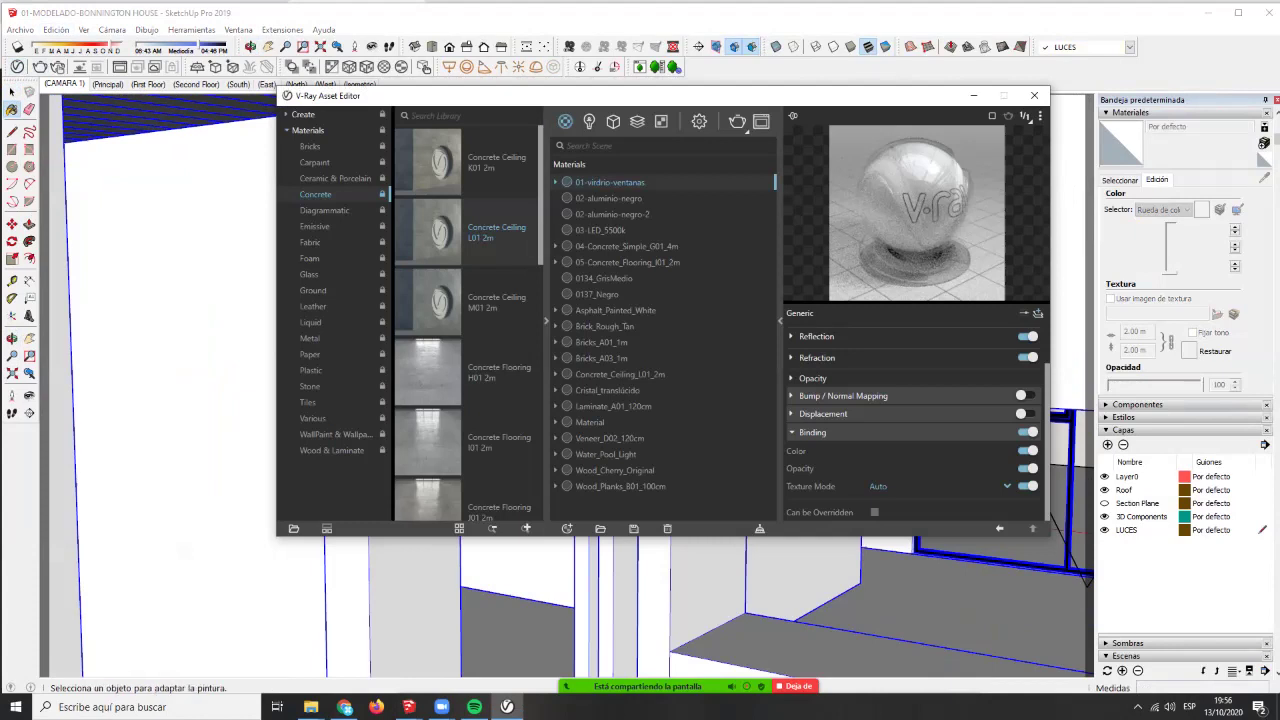
right_click(635, 315)
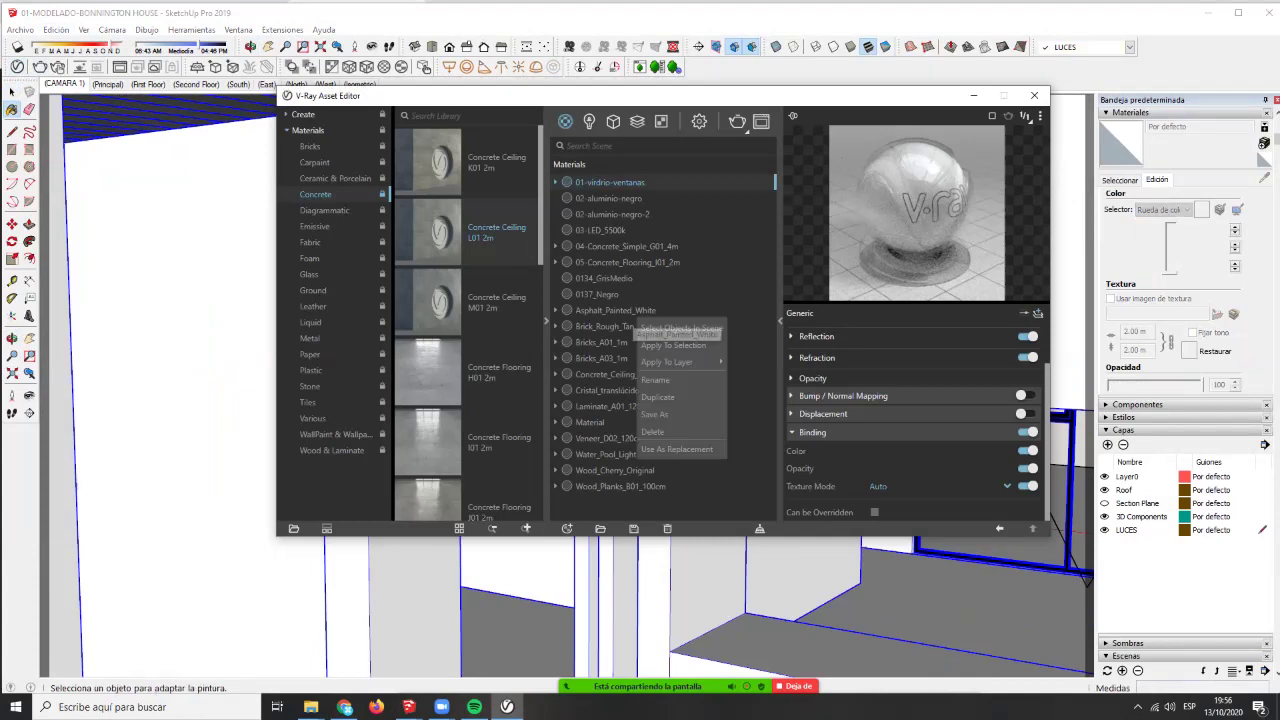
left_click(547, 215)
scroll(233, 319, "down", 3)
scroll(238, 345, "down", 6)
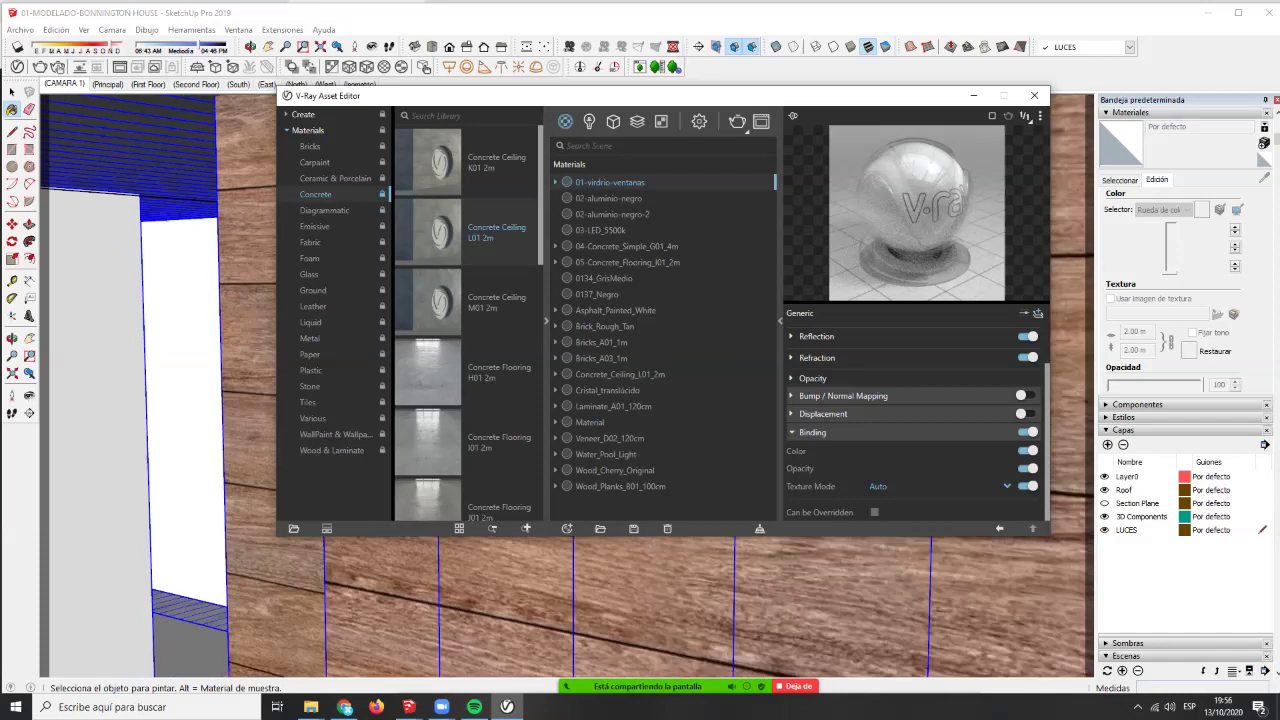
scroll(236, 347, "down", 5)
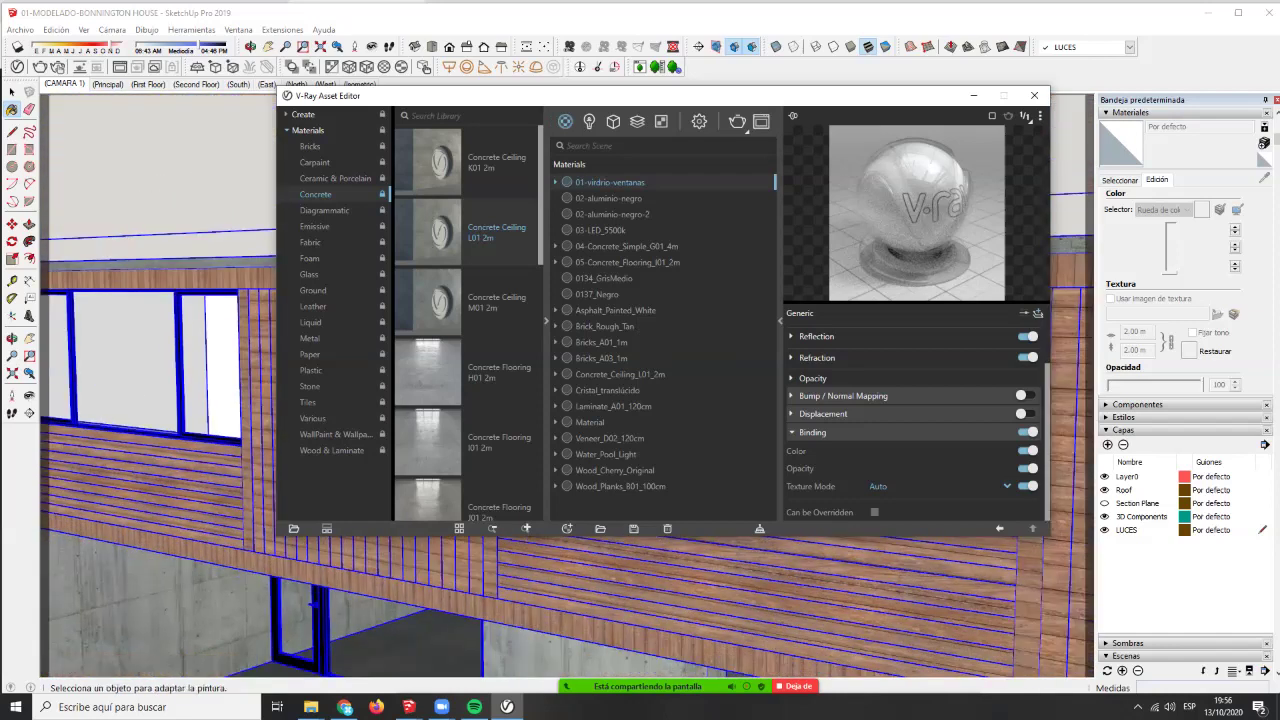
left_click(255, 370, "alt")
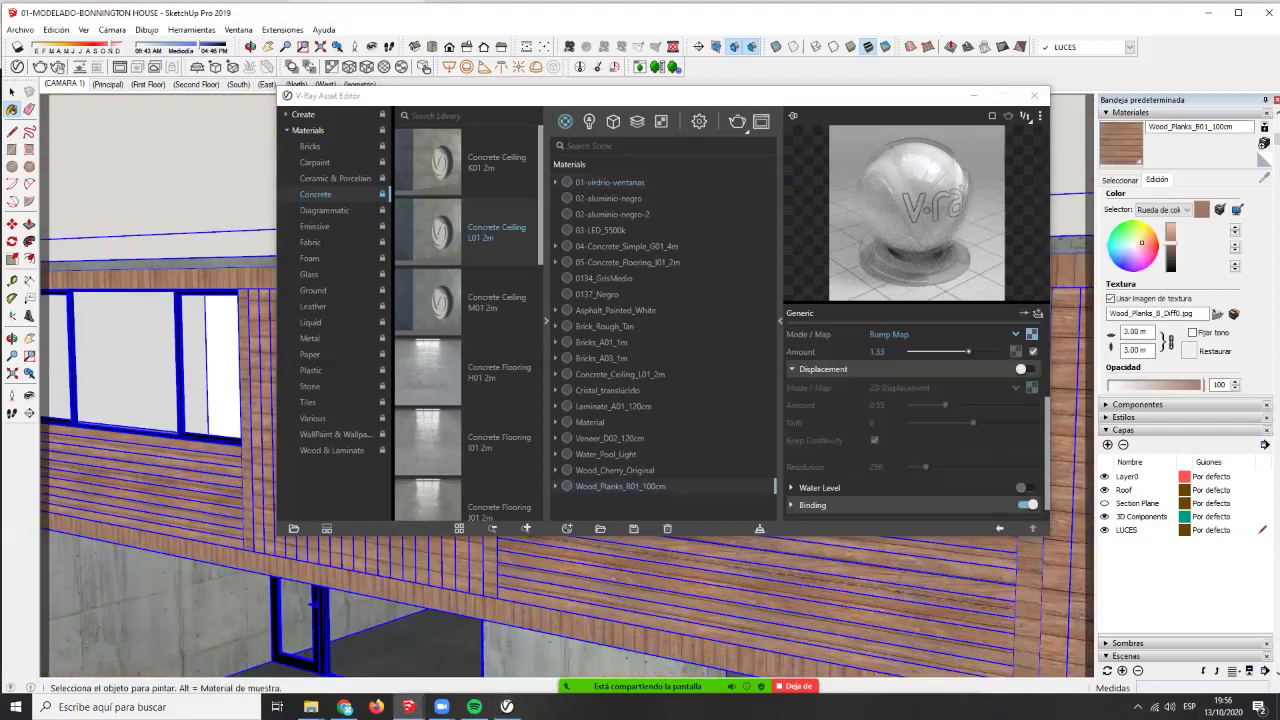
- Rename the Wood_Planks_B01_100cm material as 06-TABLAS
right_click(594, 484)
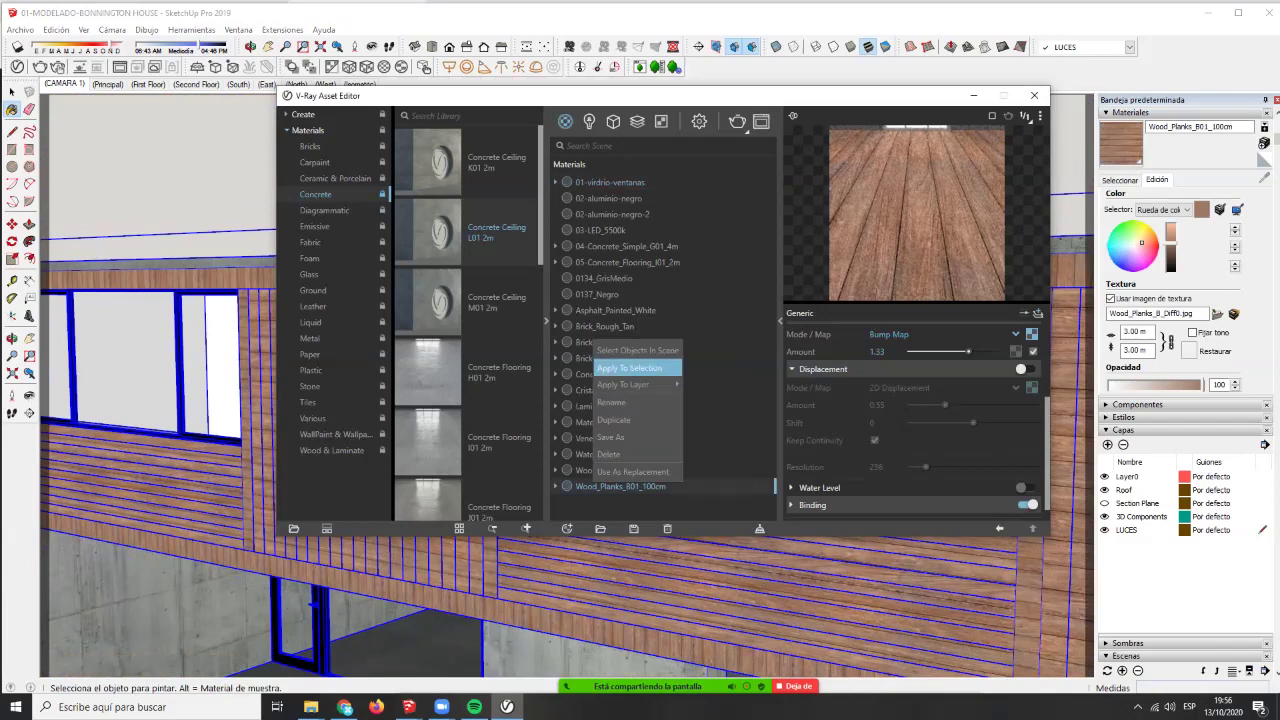
left_click(614, 402)
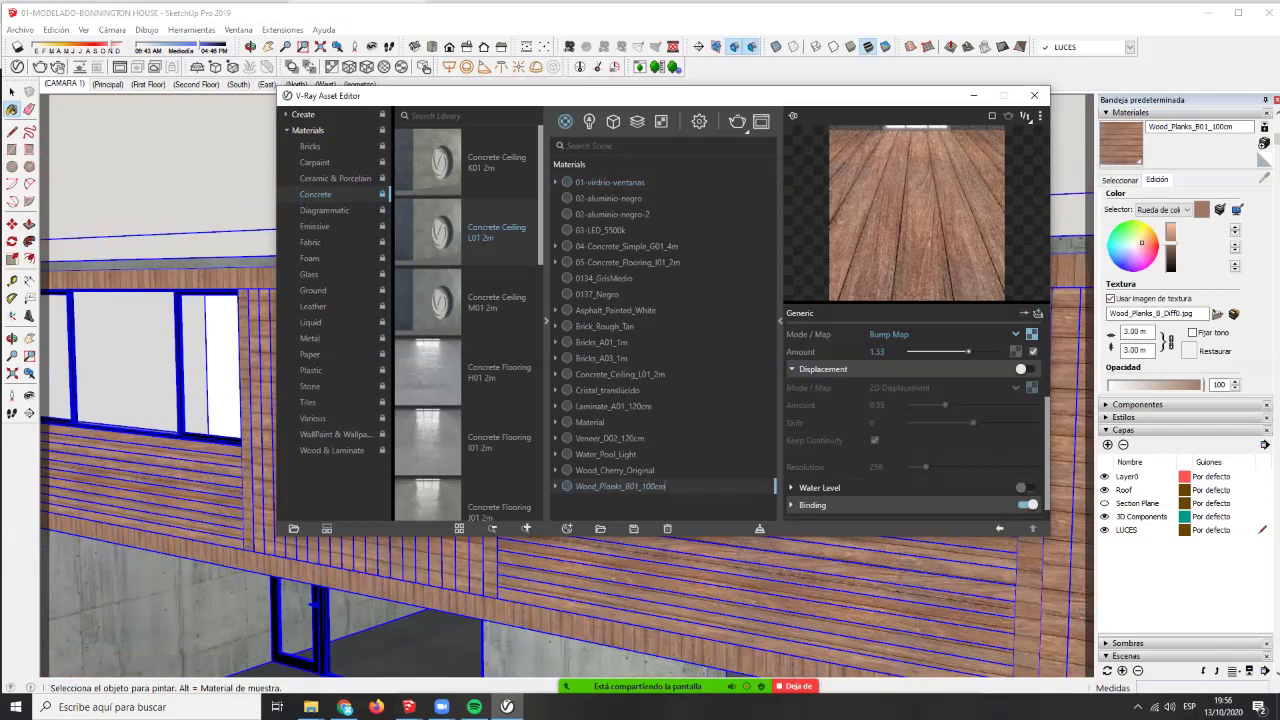
left_click(576, 486)
type("06-")
key("shift+End")
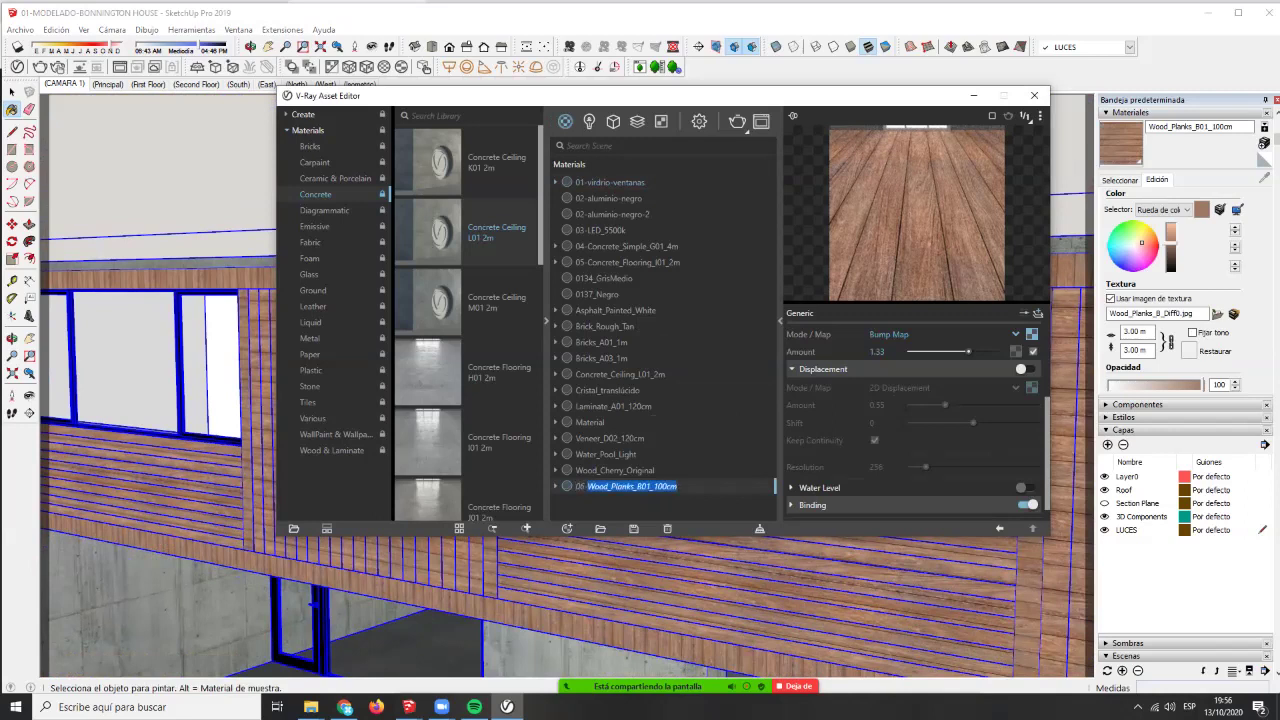
type("TABLAS")
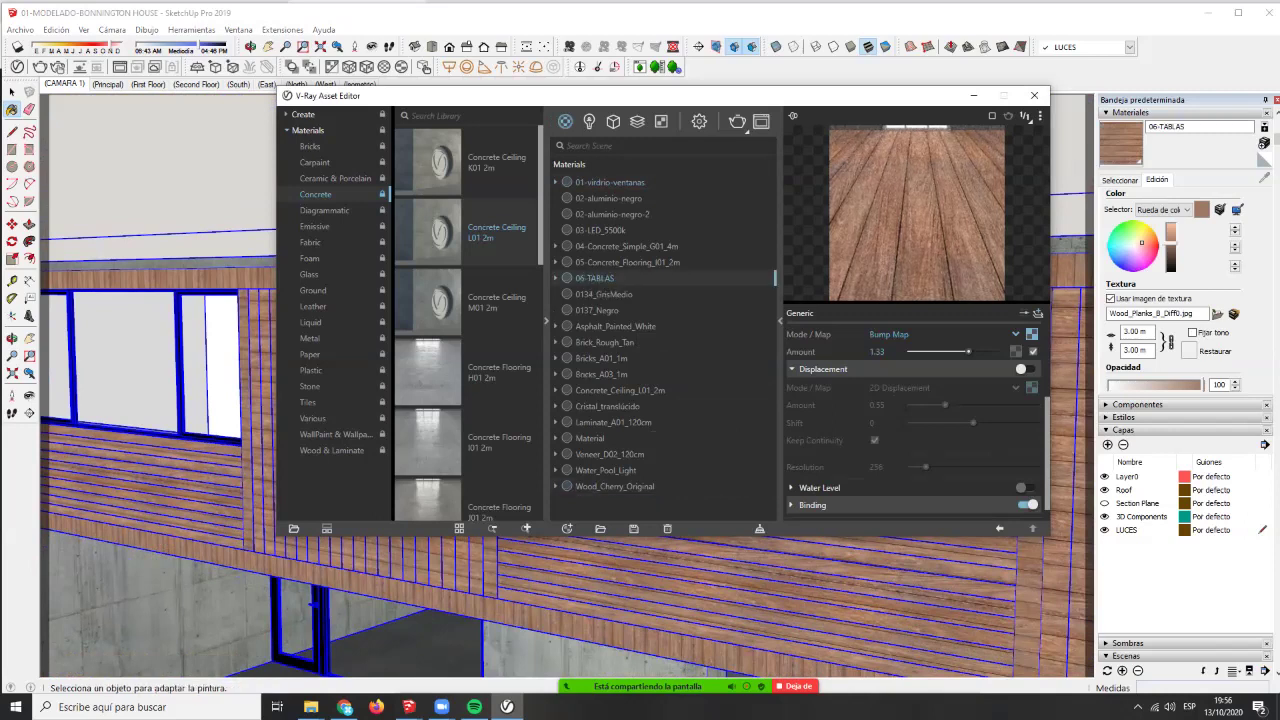
- Sample the Concrete_Ceiling_L01_2m material in the model and rename it 07-TUMBADO
left_click(160, 597, "alt")
right_click(600, 390)
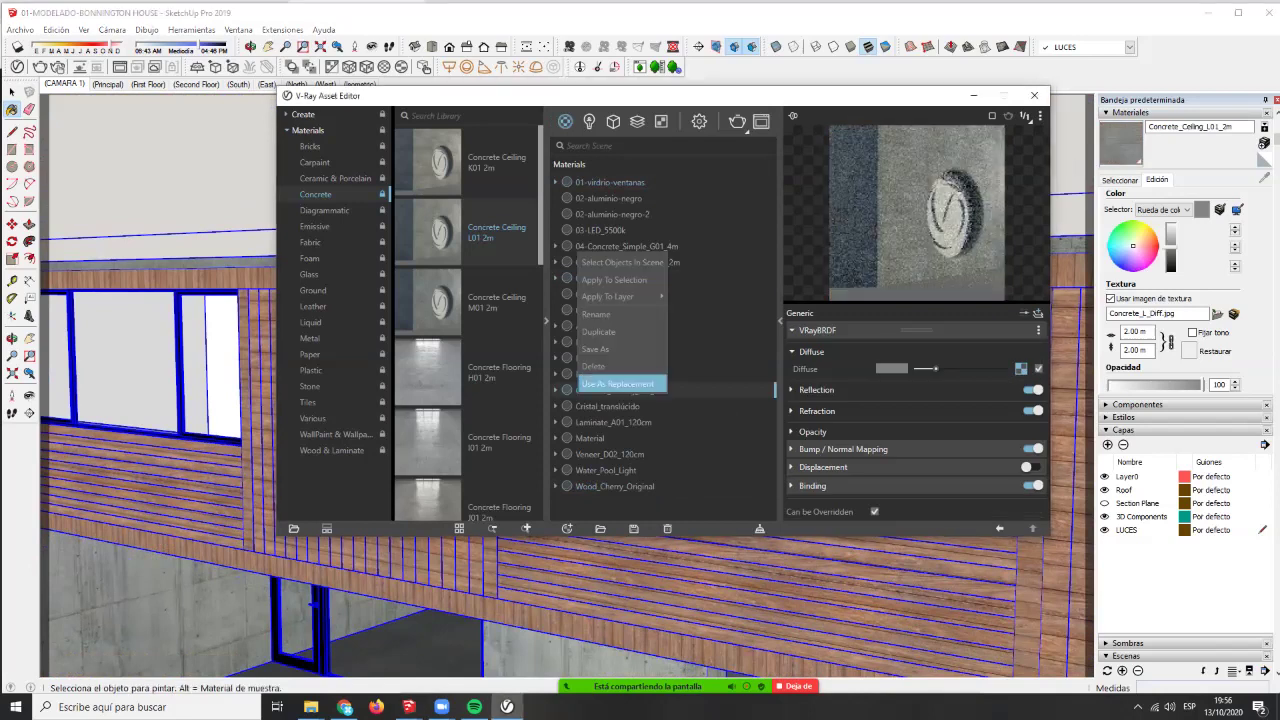
left_click(596, 314)
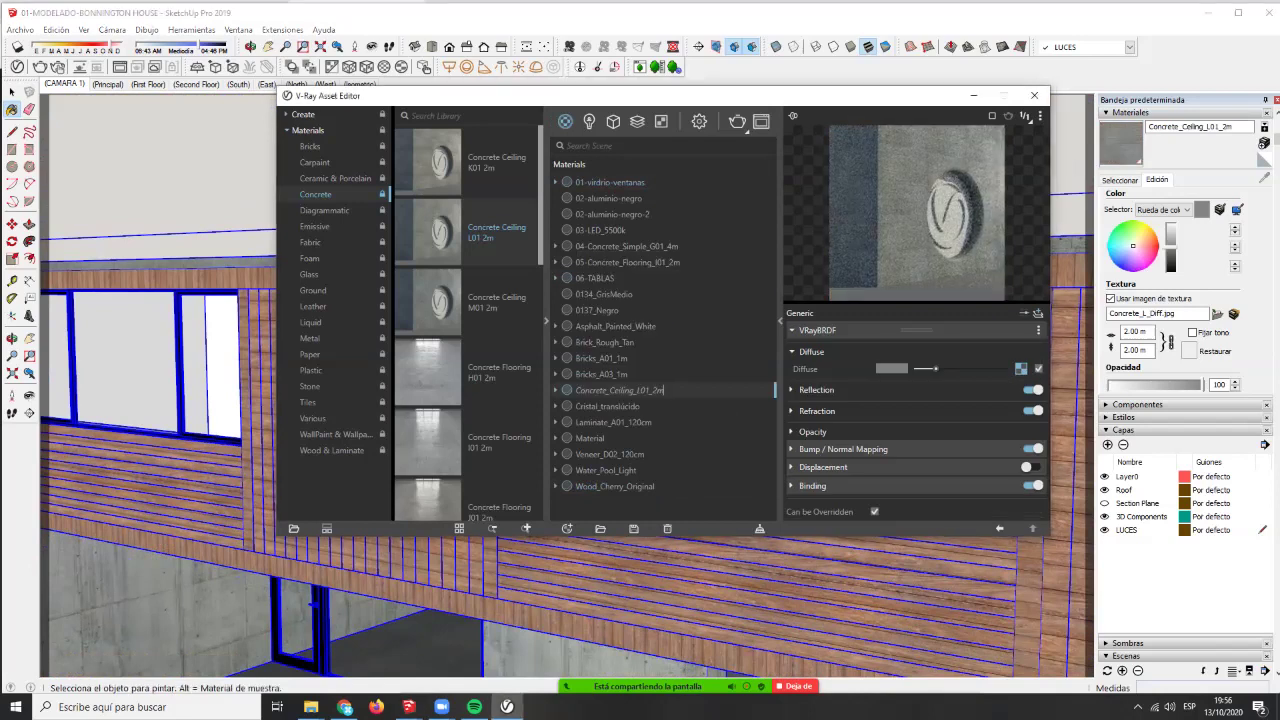
key("ctrl+a")
type("07-TUMBADO")
key("Return")
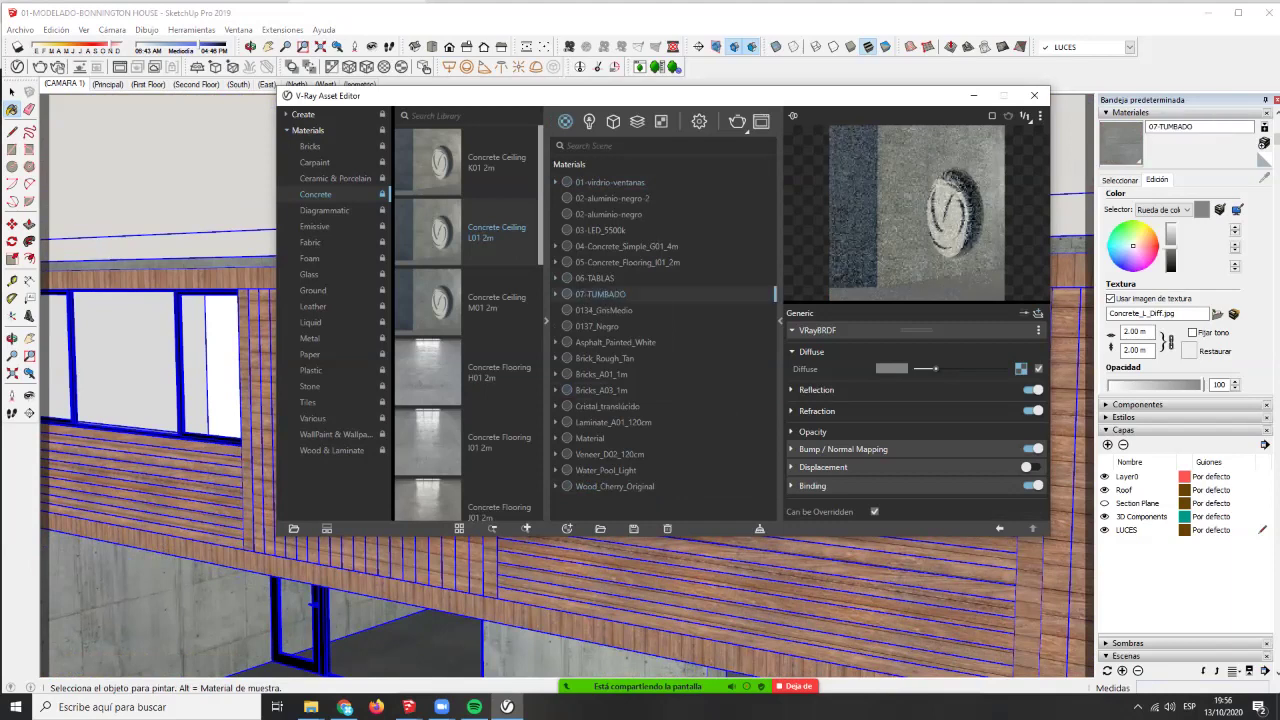
- Close the open group and apply the Tiles C 150cm material from the V-Ray Tiles library to the ground slab around the house
scroll(198, 400, "down", 5)
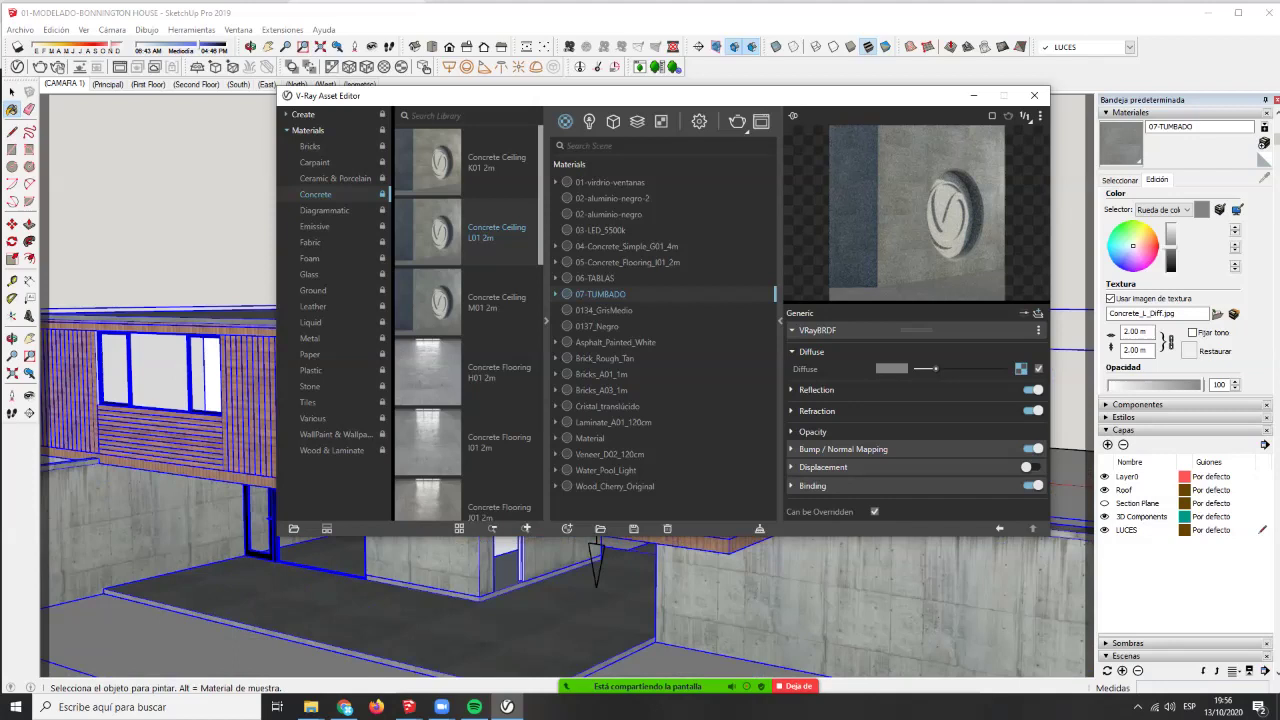
scroll(199, 494, "down", 5)
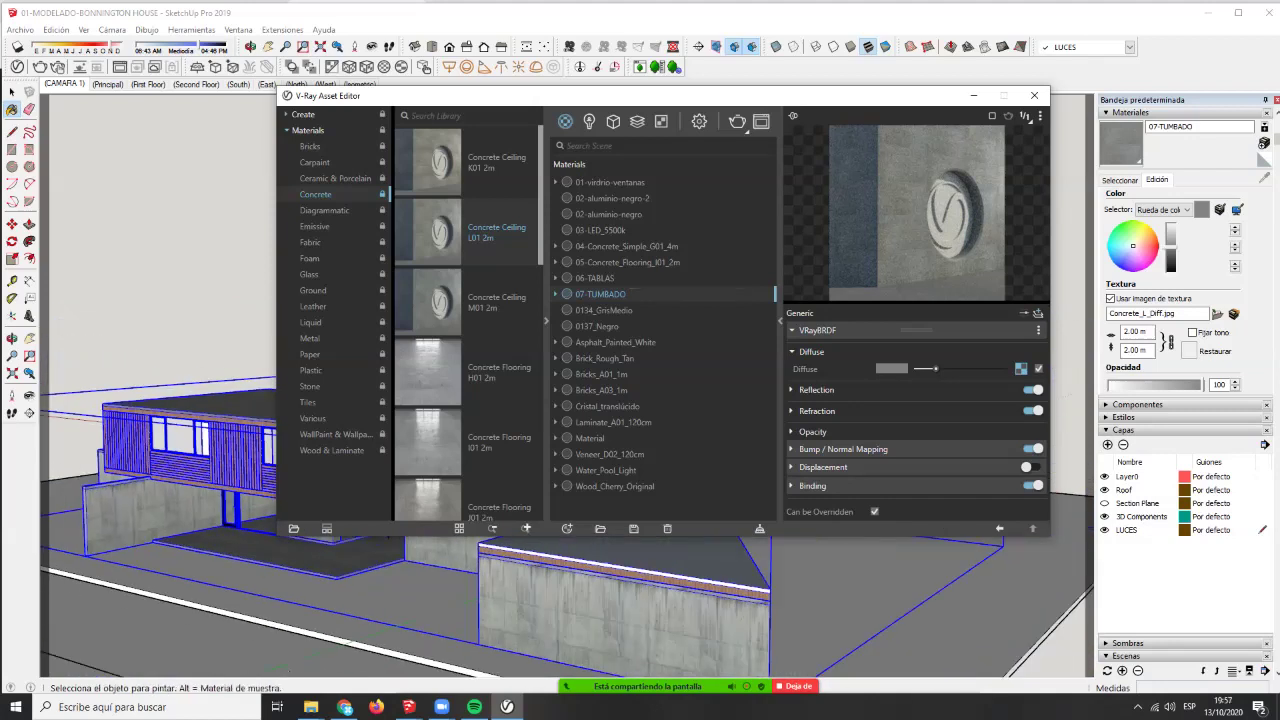
left_click(240, 585)
key("space")
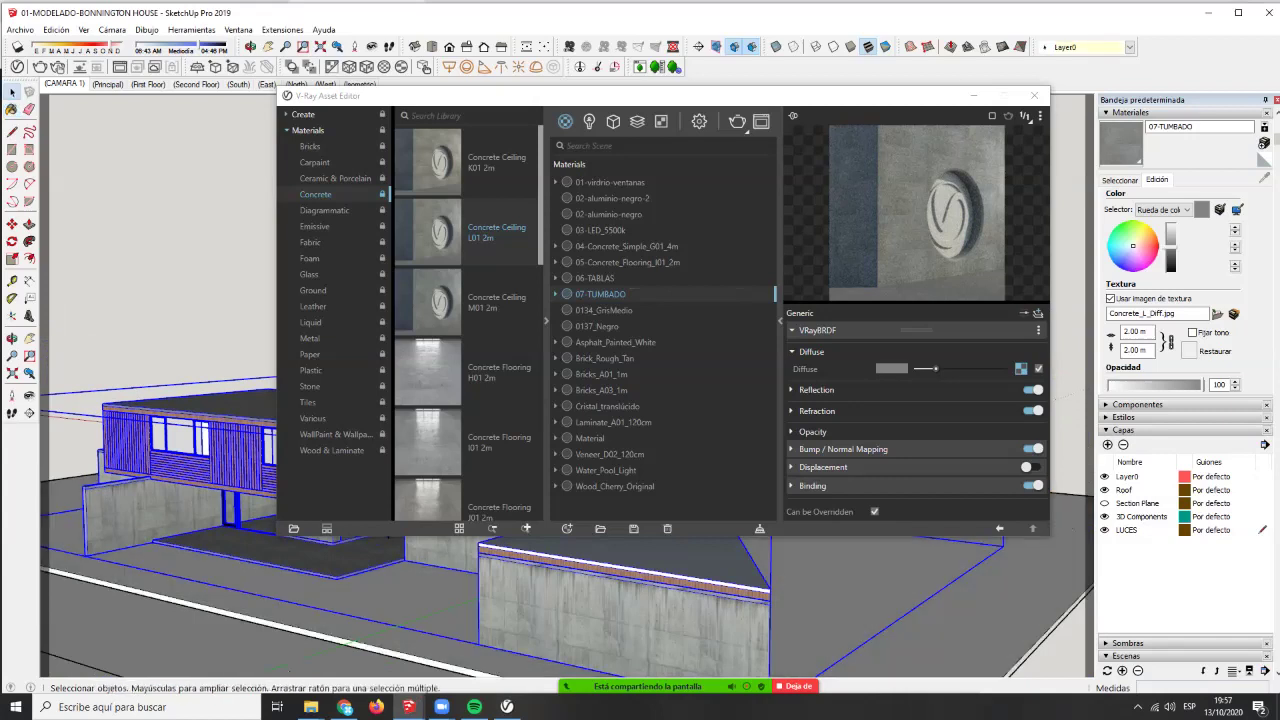
left_click(308, 402)
mouse_move(230, 570)
middle_mouse_down()
mouse_move(250, 655)
mouse_move(322, 598)
middle_mouse_up()
left_click_drag(940, 98, 1106, 49)
left_click(640, 254)
left_click_drag(665, 254, 730, 312)
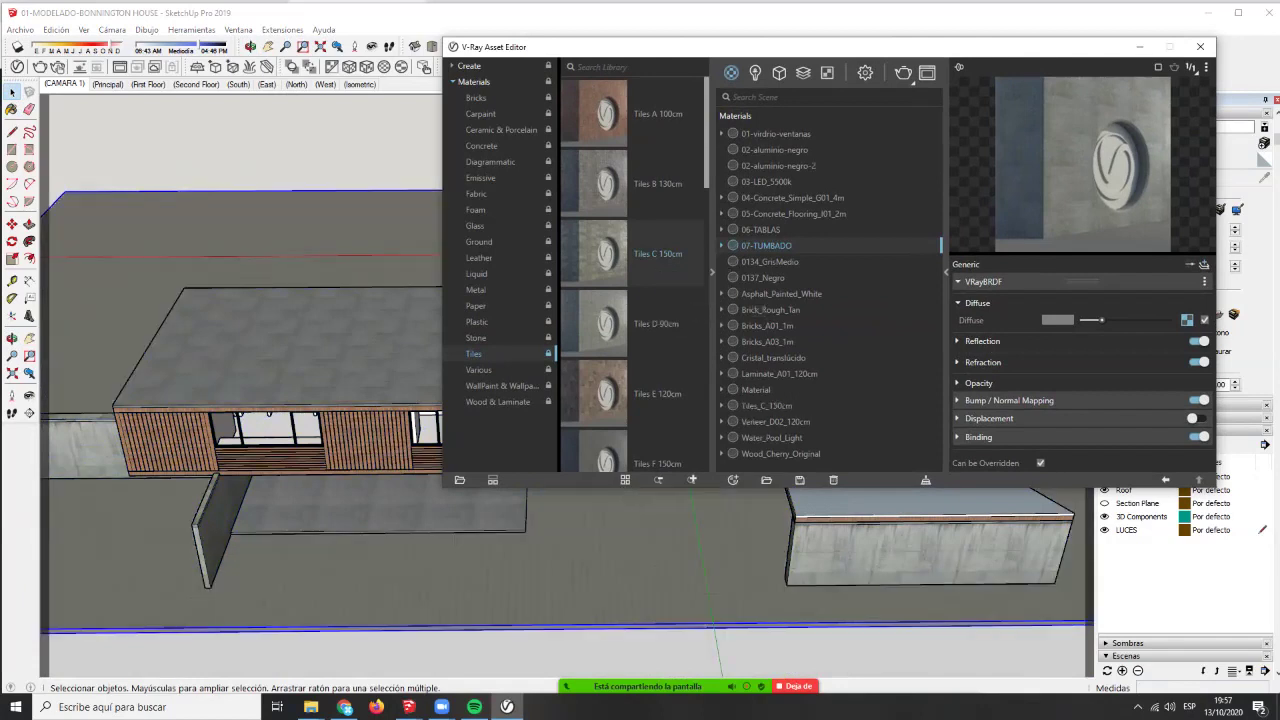
- Sample the ground slab's Tiles_C_150cm material and set its texture size to 1.50 m
left_click_drag(765, 47, 624, 46)
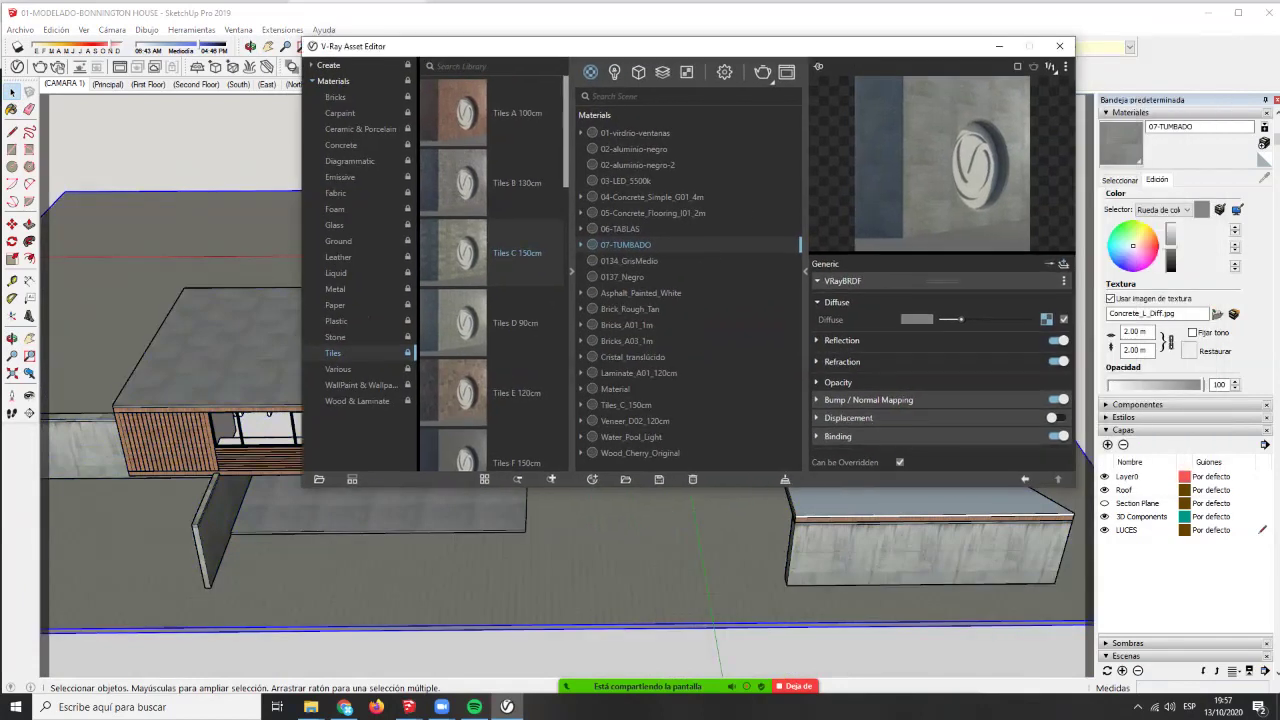
left_click(12, 109)
left_click(745, 565, "alt")
left_click_drag(1150, 332, 1127, 332)
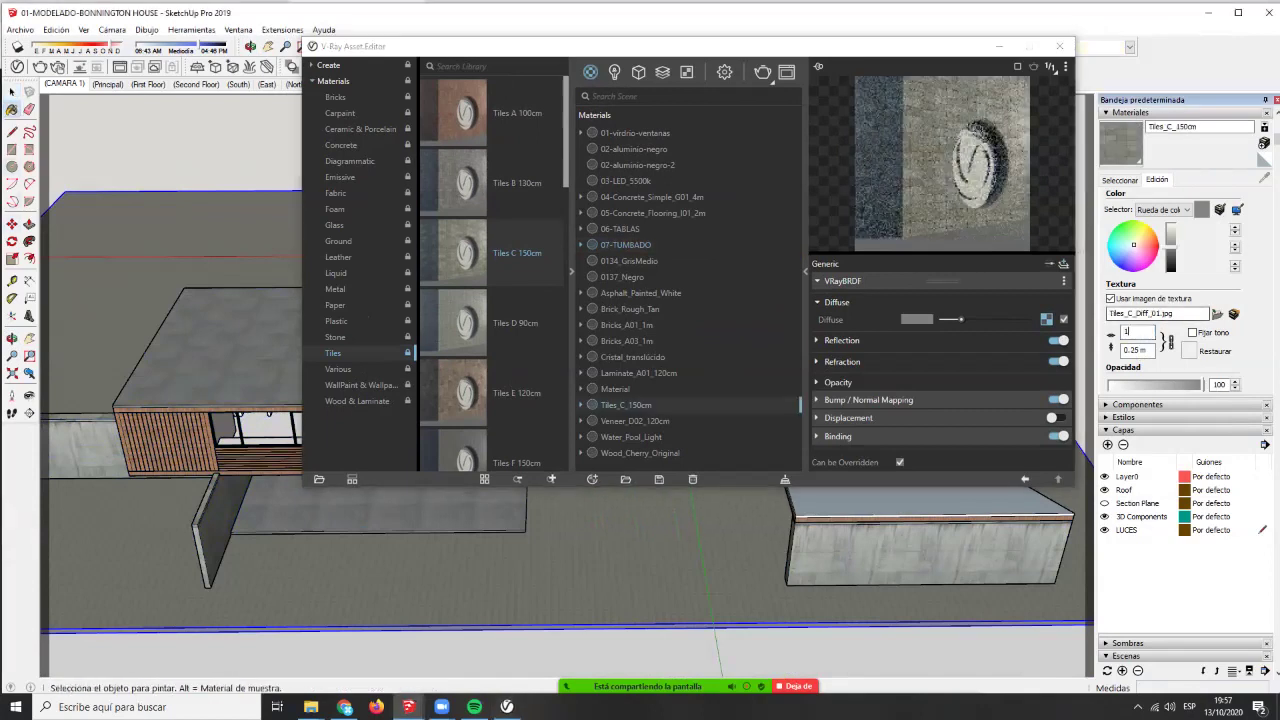
type("1.5")
key("Tab")
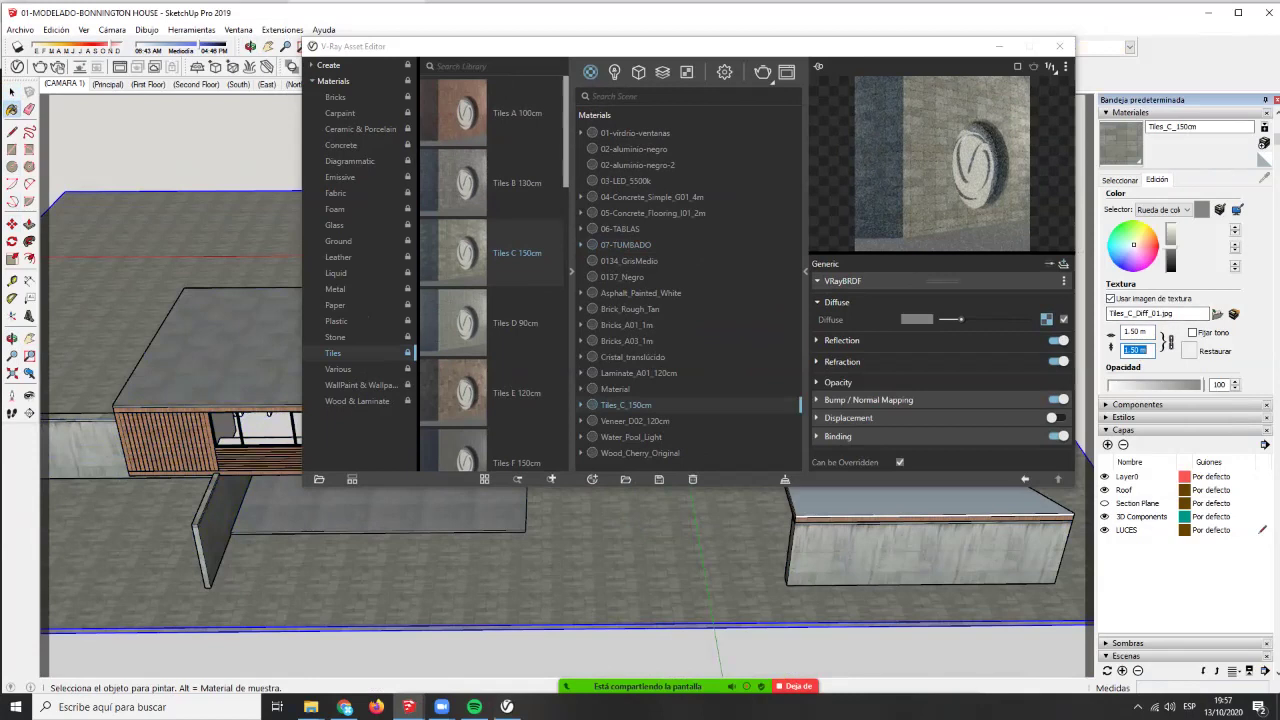
- Set the Tiles_C_150cm texture size to 2.00 m and check the tile scale on the ground slab
left_click_drag(1150, 332, 1124, 332)
type("2")
key("Tab")
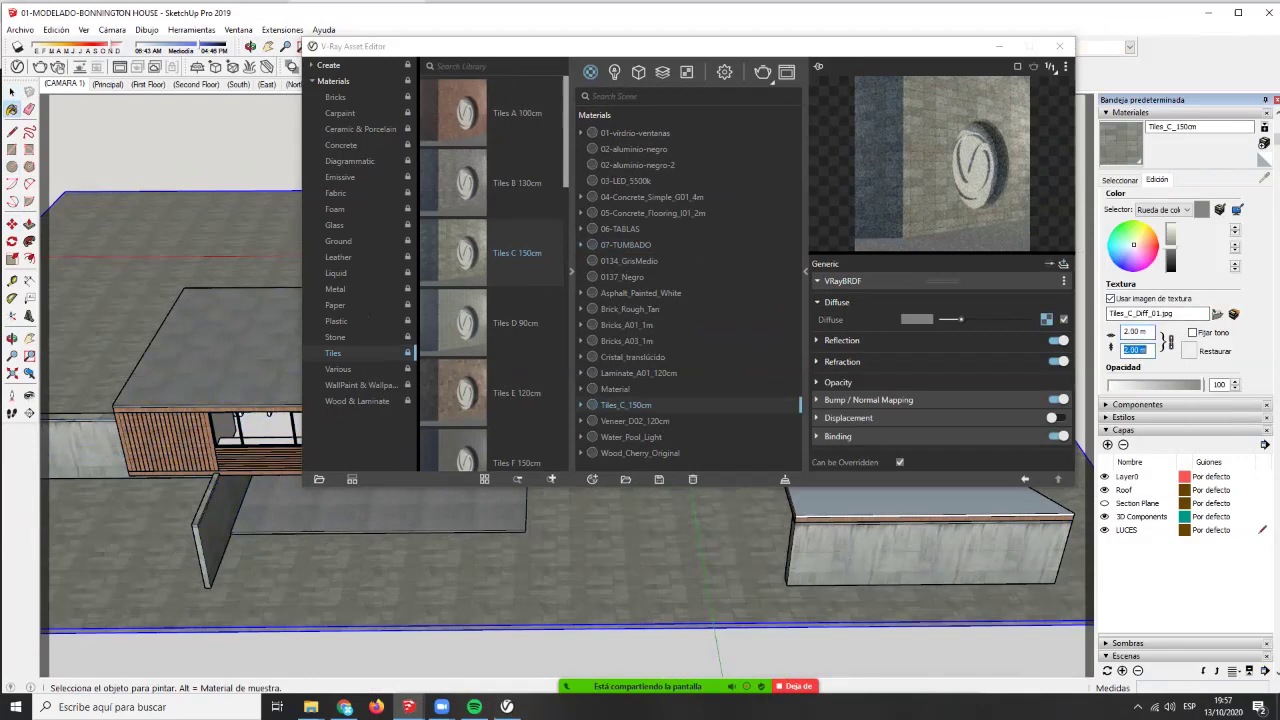
scroll(506, 586, "up", 4)
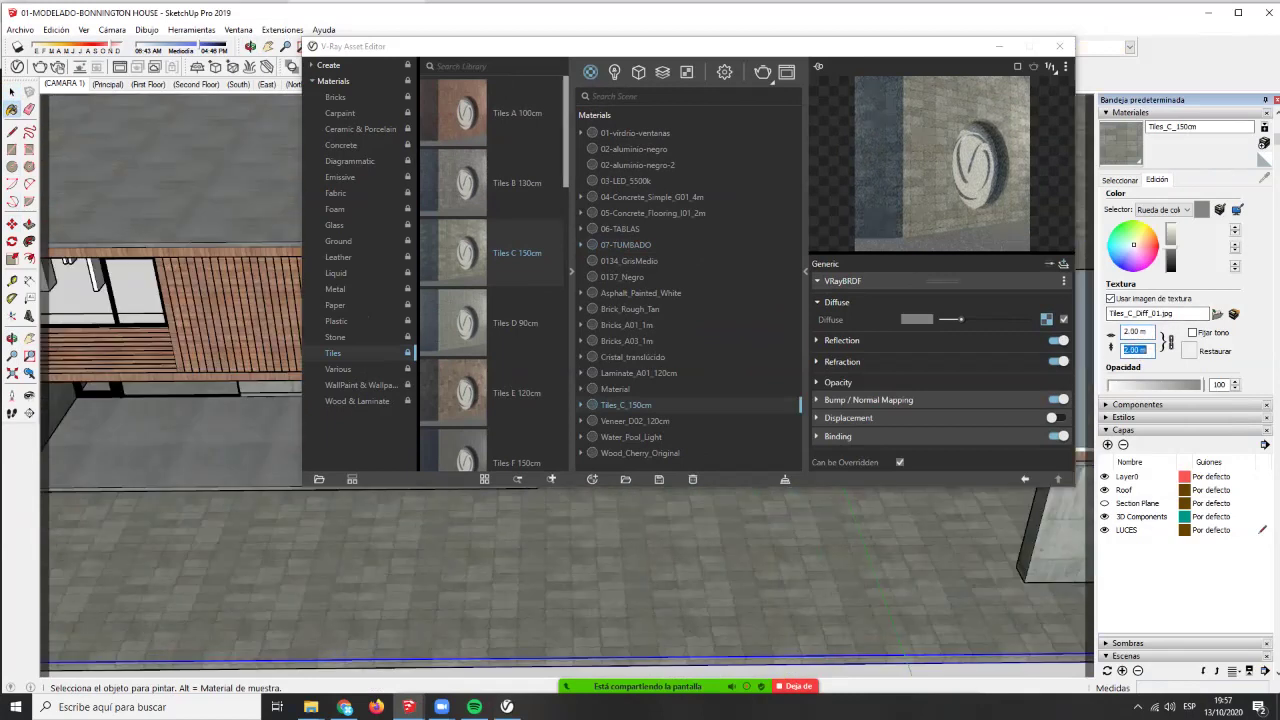
scroll(560, 557, "down", 3)
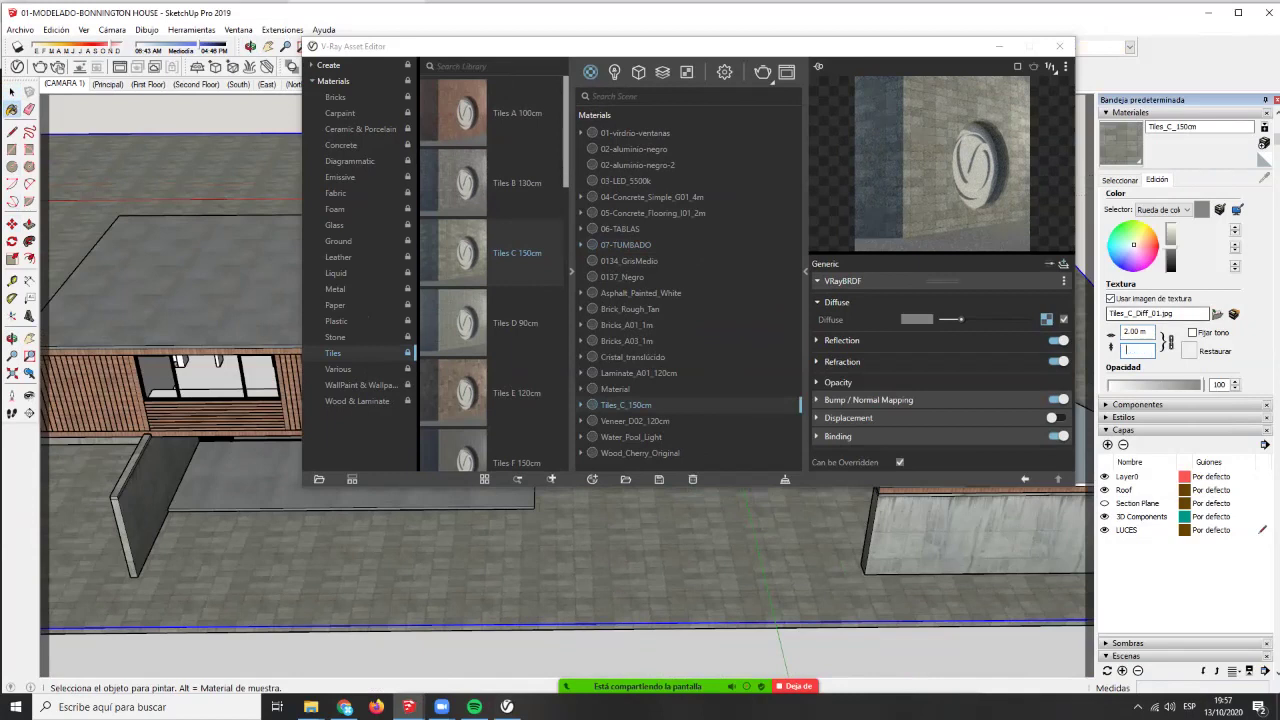
key("space")
key("Return")
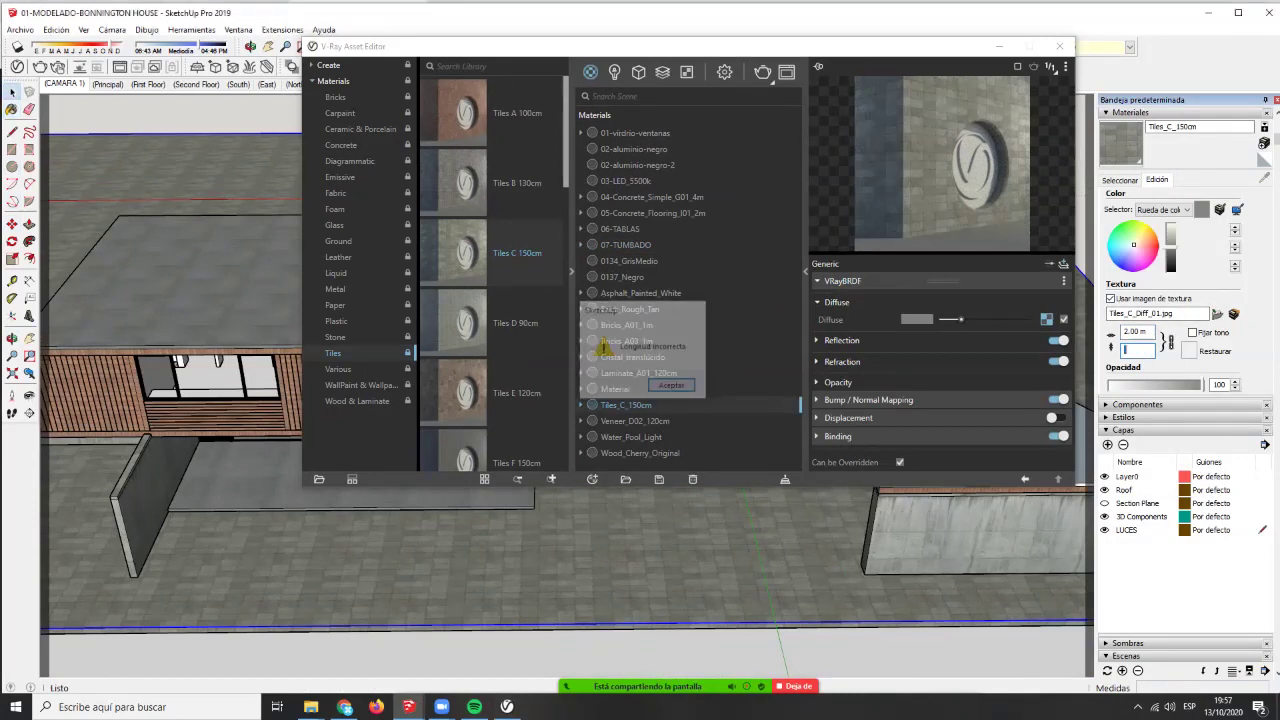
- Apply the Asphalt C01 100cm material from the V-Ray Ground library to the street strip in front of the tiled slab
scroll(567, 570, "down", 3)
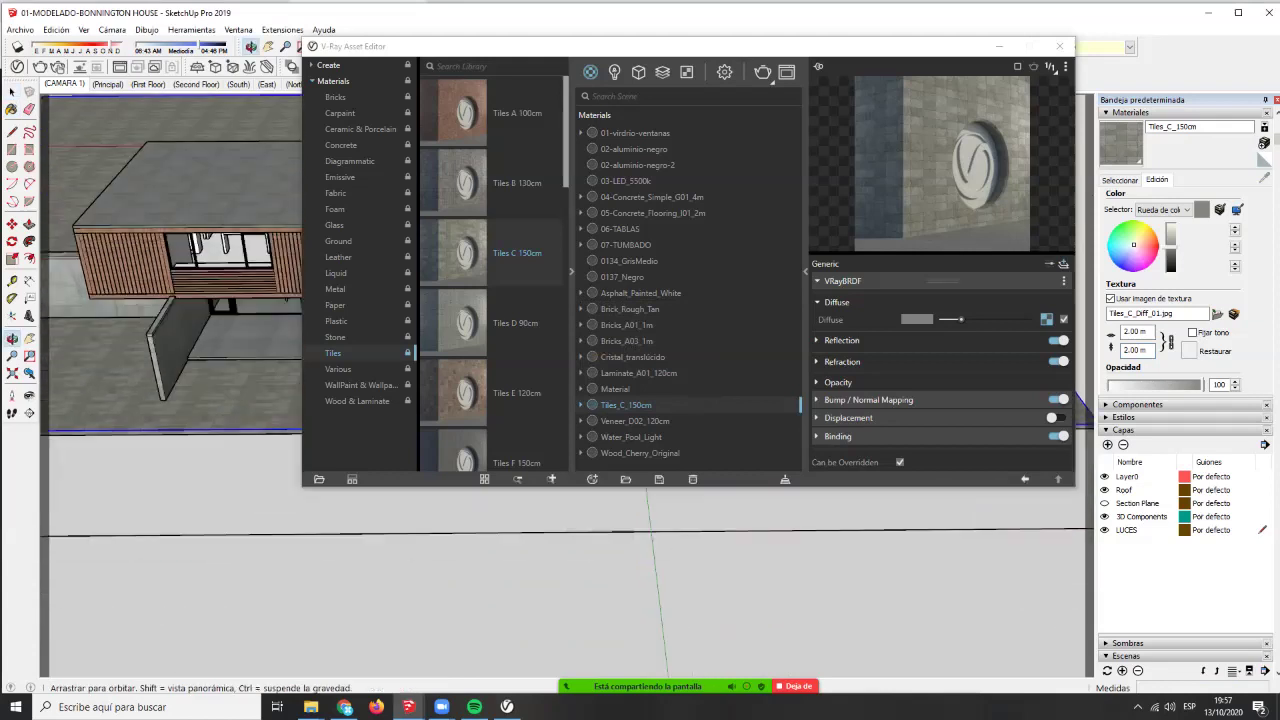
middle_click_drag(600, 535, 565, 612, "shift")
key("b")
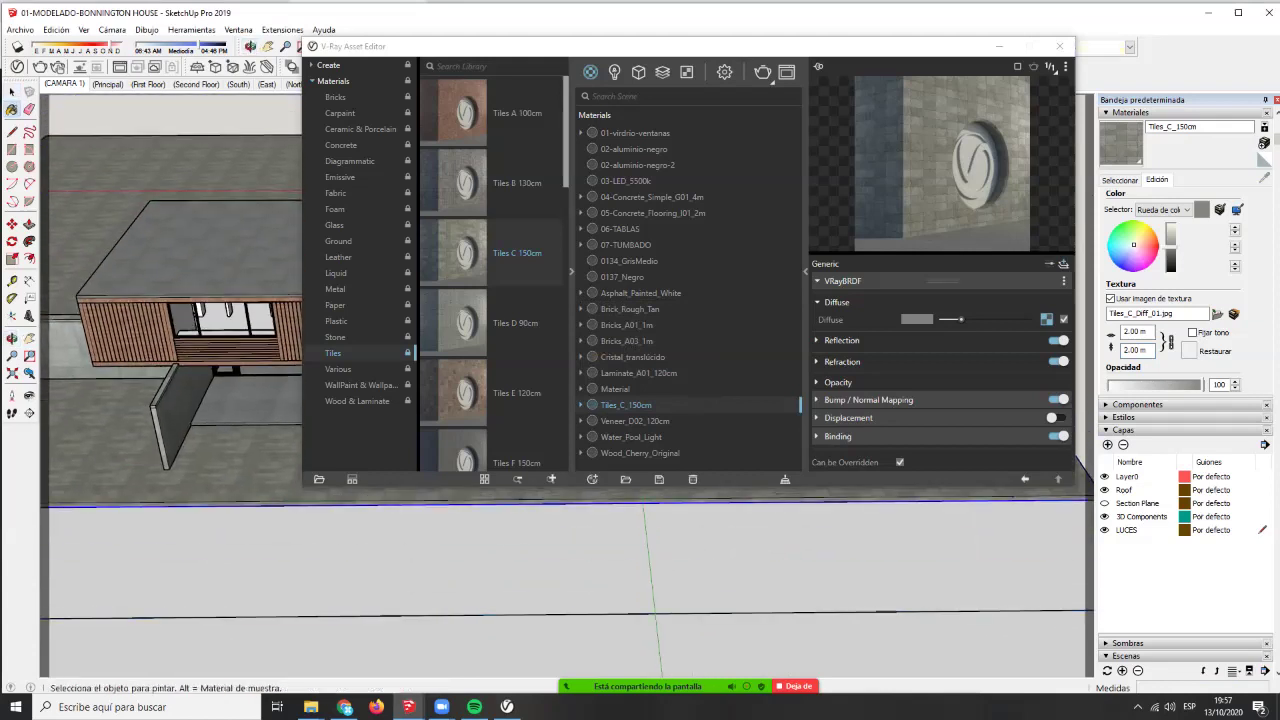
left_click(338, 241)
scroll(490, 280, "down", 2)
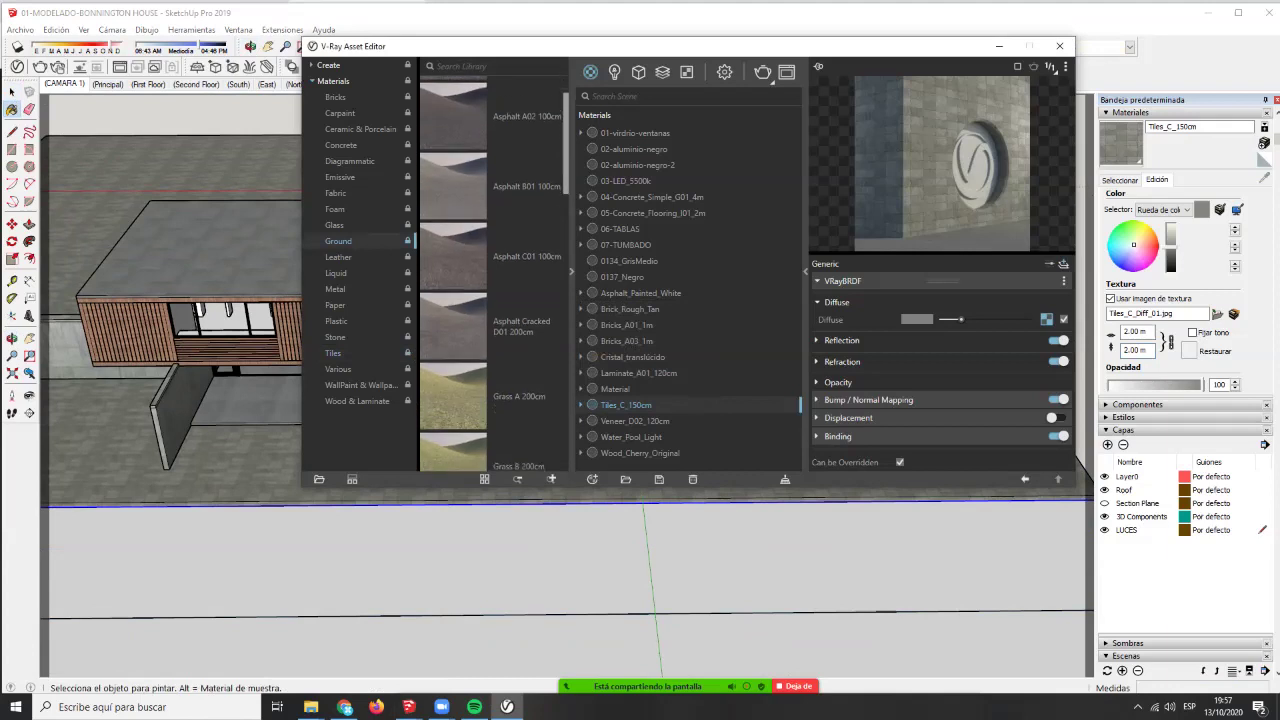
right_click(503, 257)
left_click(536, 285)
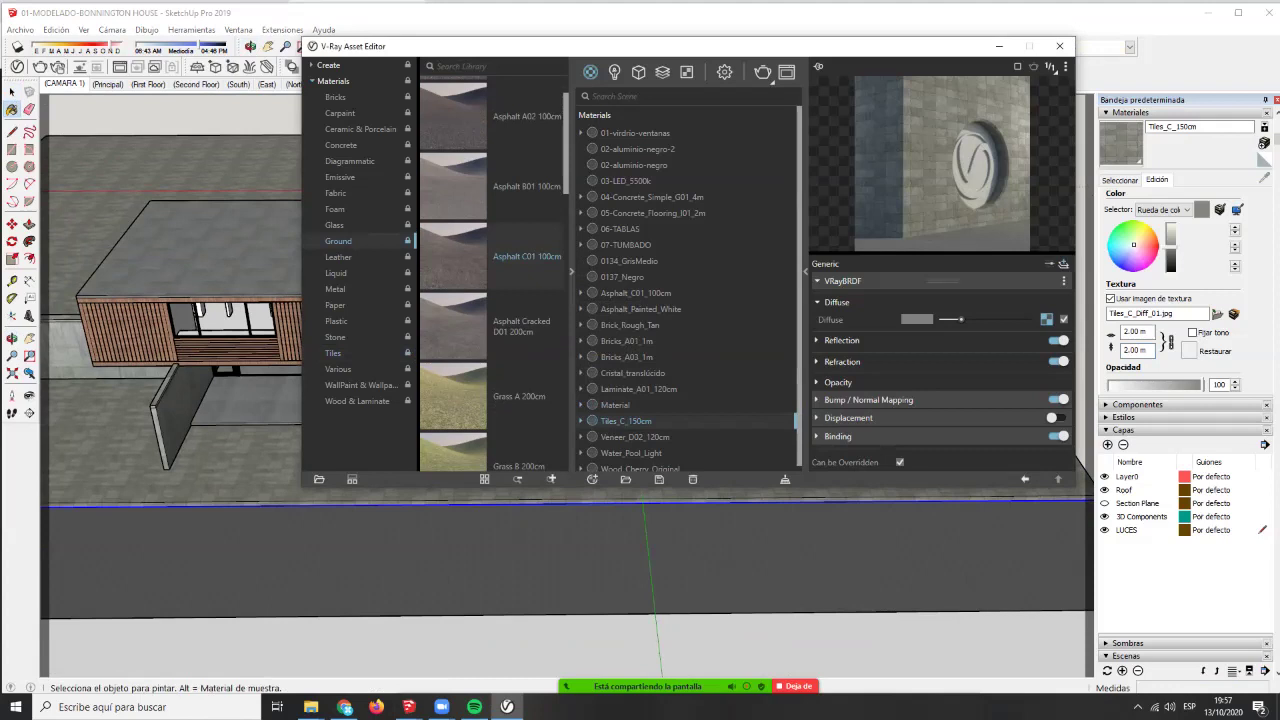
- Rename the Tiles_C_150cm material as 08-Tiles_C_150cm
right_click(620, 421)
left_click(650, 341)
key("Return")
key("Return")
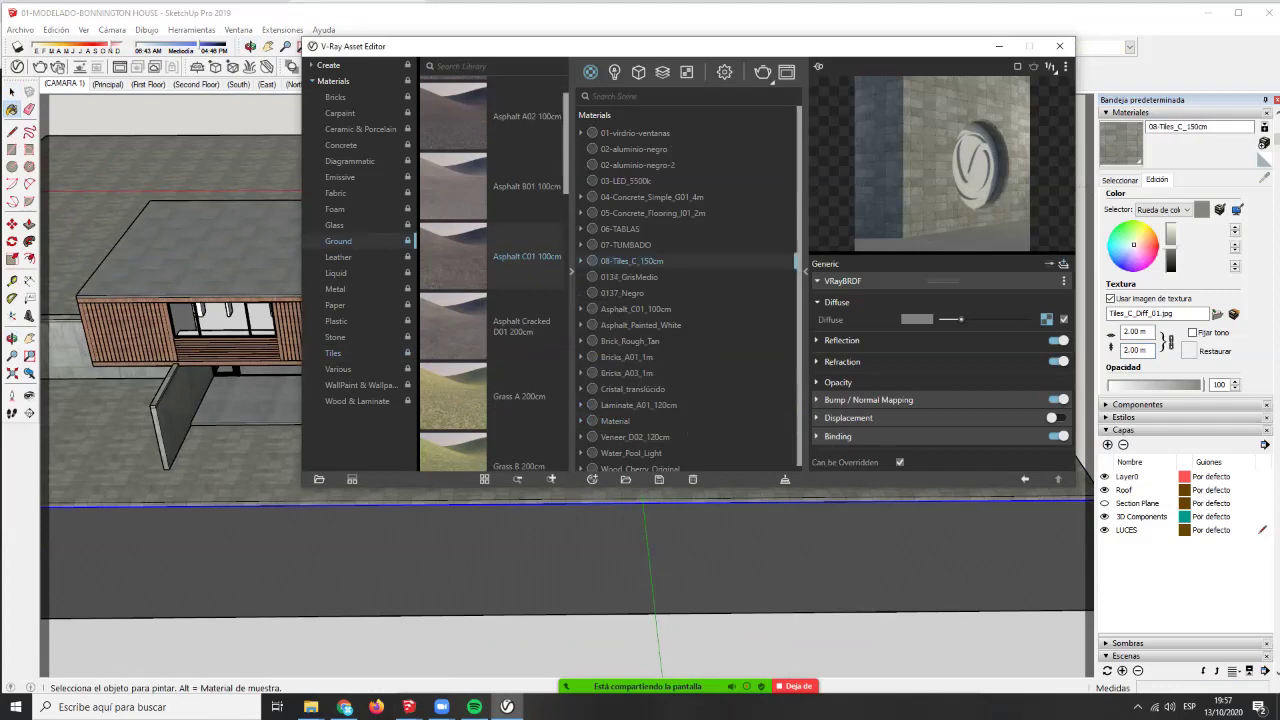
- Rename the Asphalt_C01_100cm material as 09-Asphalt_C01_100cm
left_click(630, 309)
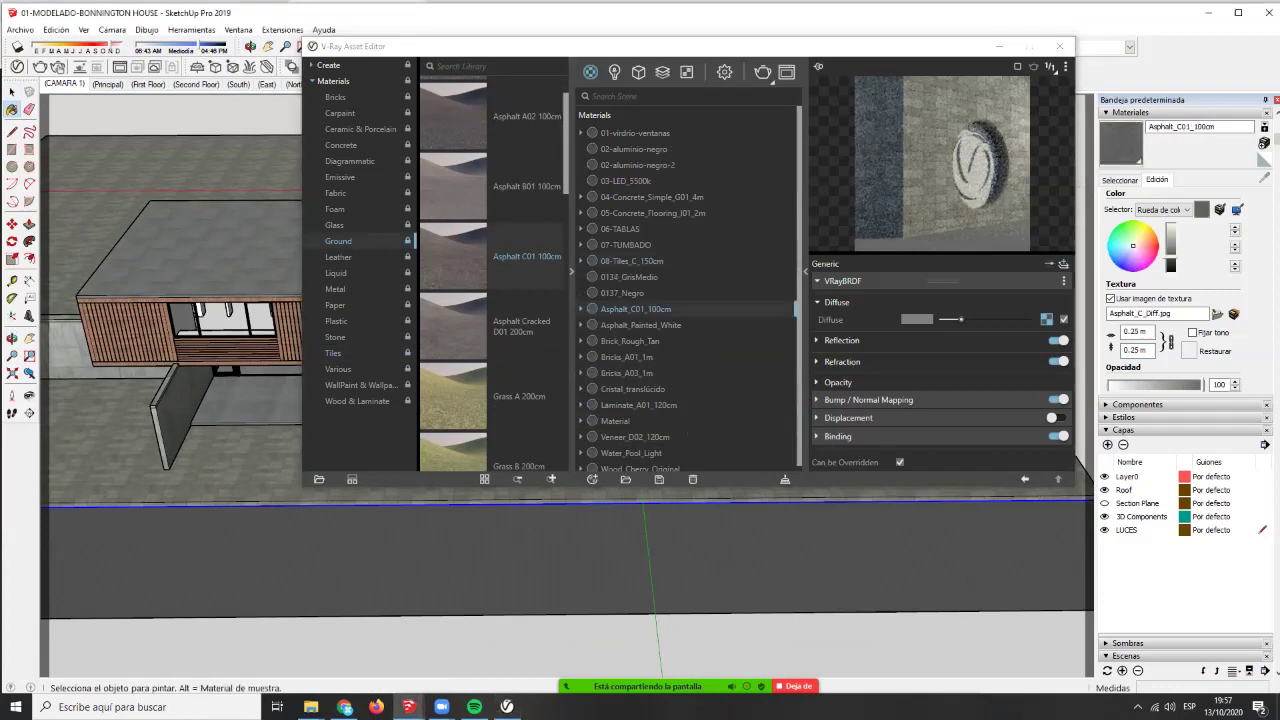
right_click(604, 310)
left_click(630, 372)
key("Home")
type("09-")
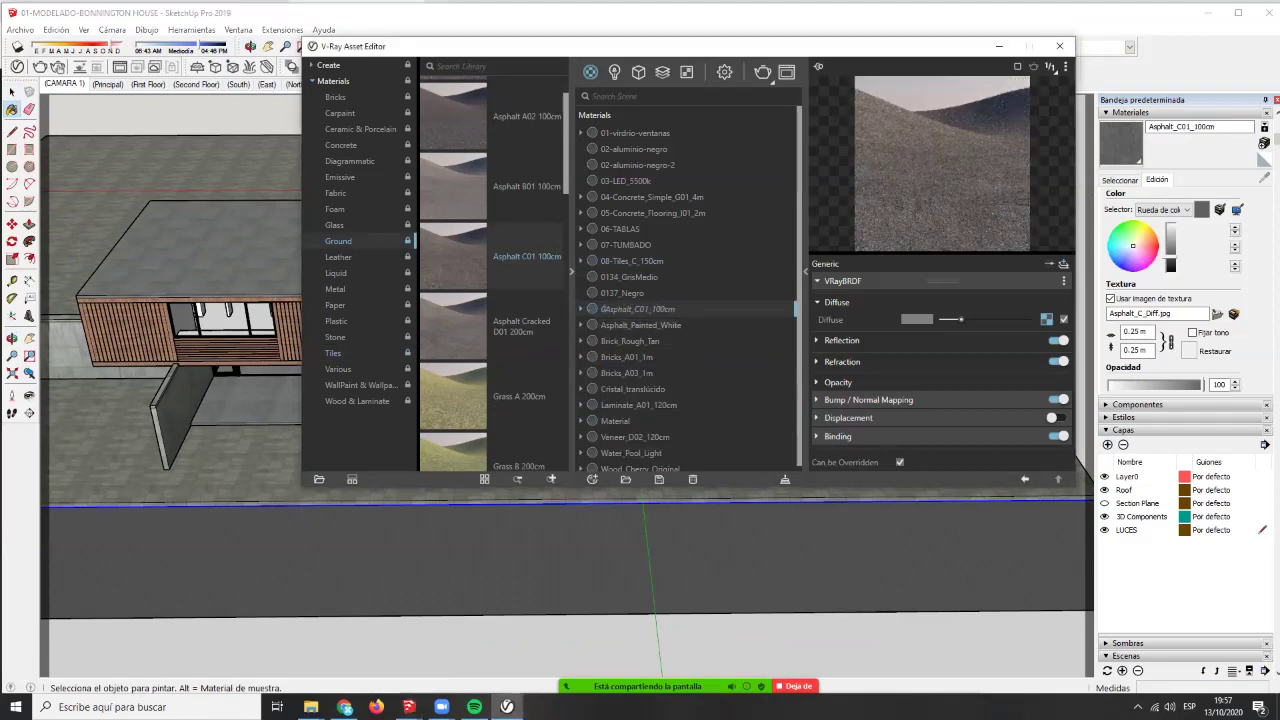
key("Return")
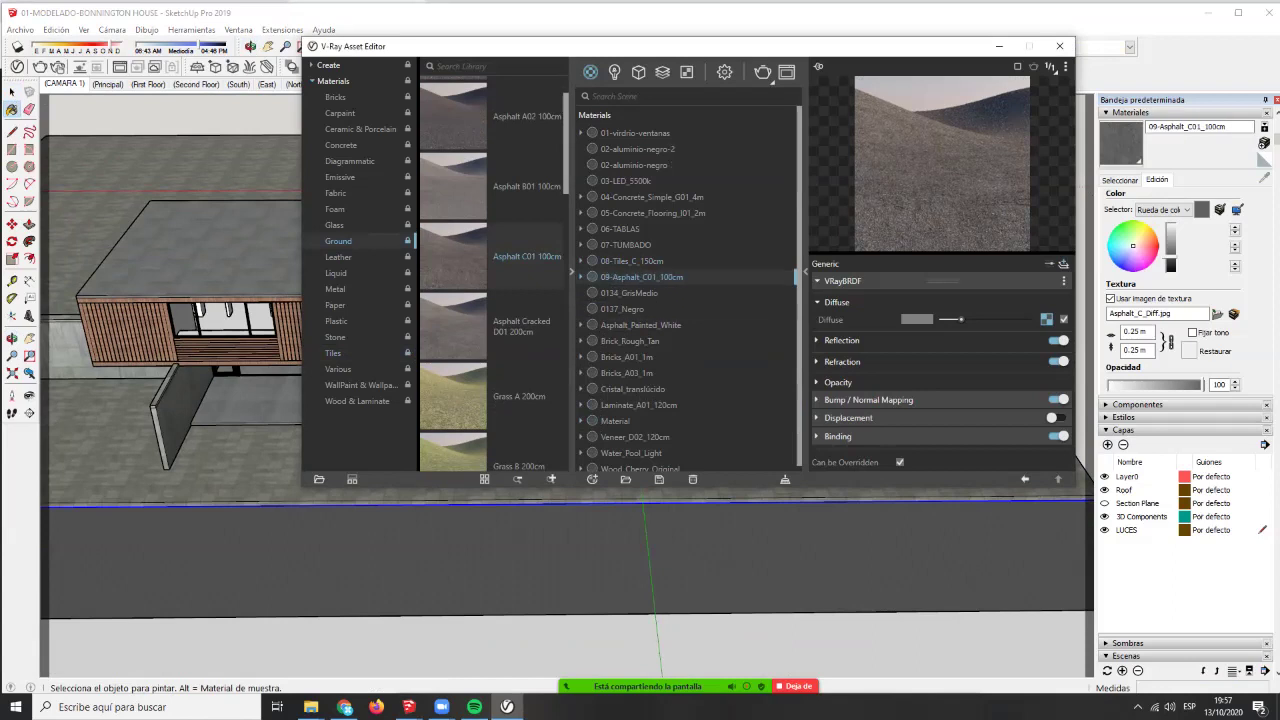
- Set the texture size of 09-Asphalt_C01_100cm to 3.00 m
double_click(1127, 331)
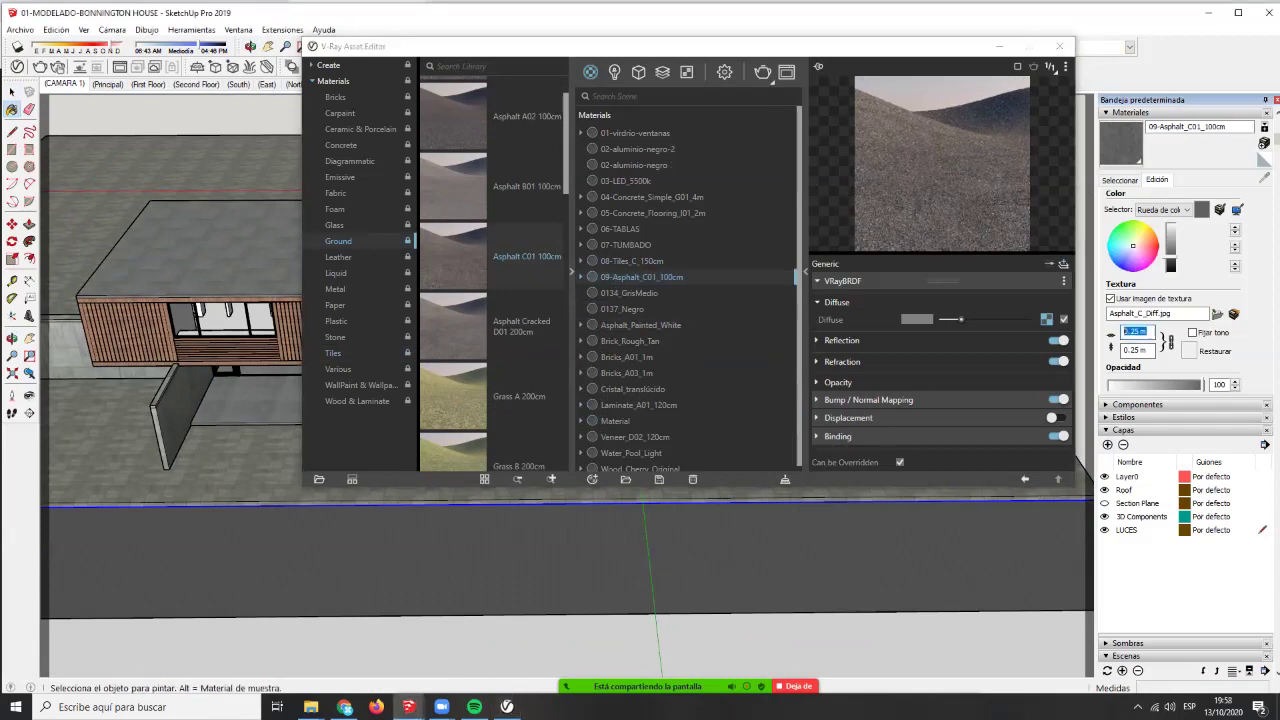
double_click(1130, 332)
type("3")
key("Tab")
- In the CAMARA 1 scene, paint the foreground street surface with 08-Tiles_C_150cm and turn off the material's Can Be Overridden option
left_click(64, 84)
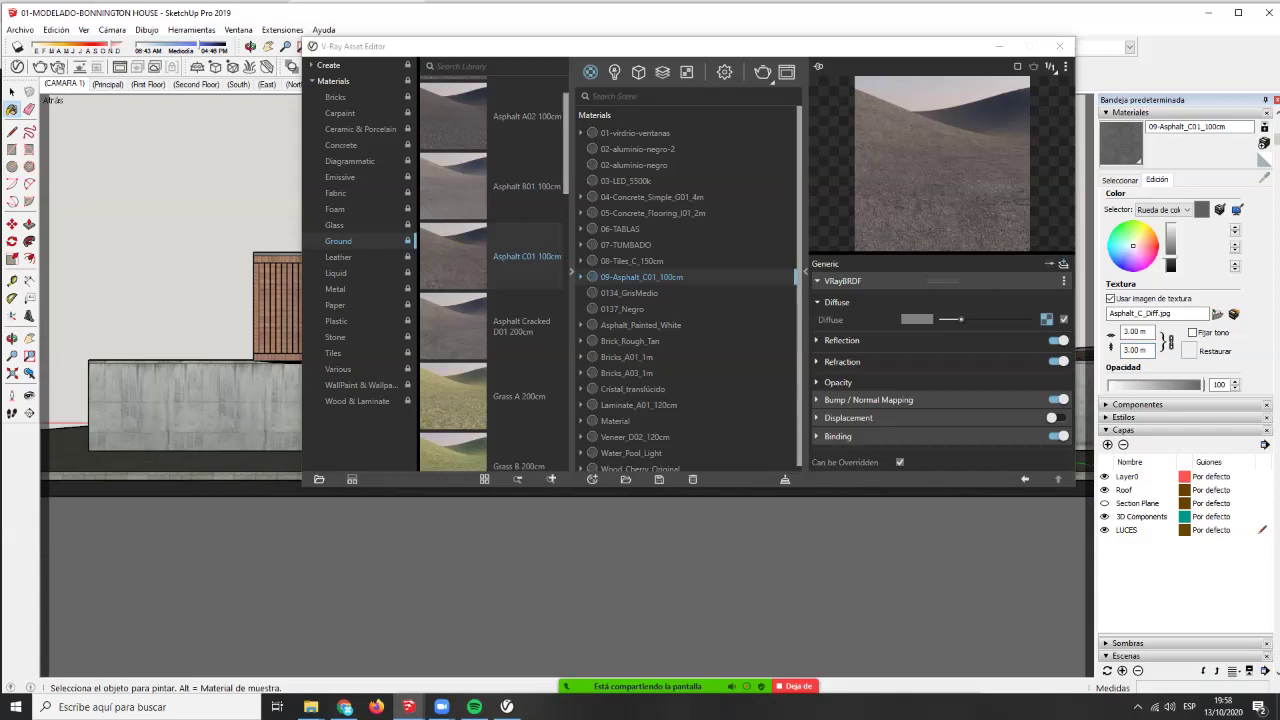
left_click(560, 490, "alt")
left_click(568, 586)
key("space")
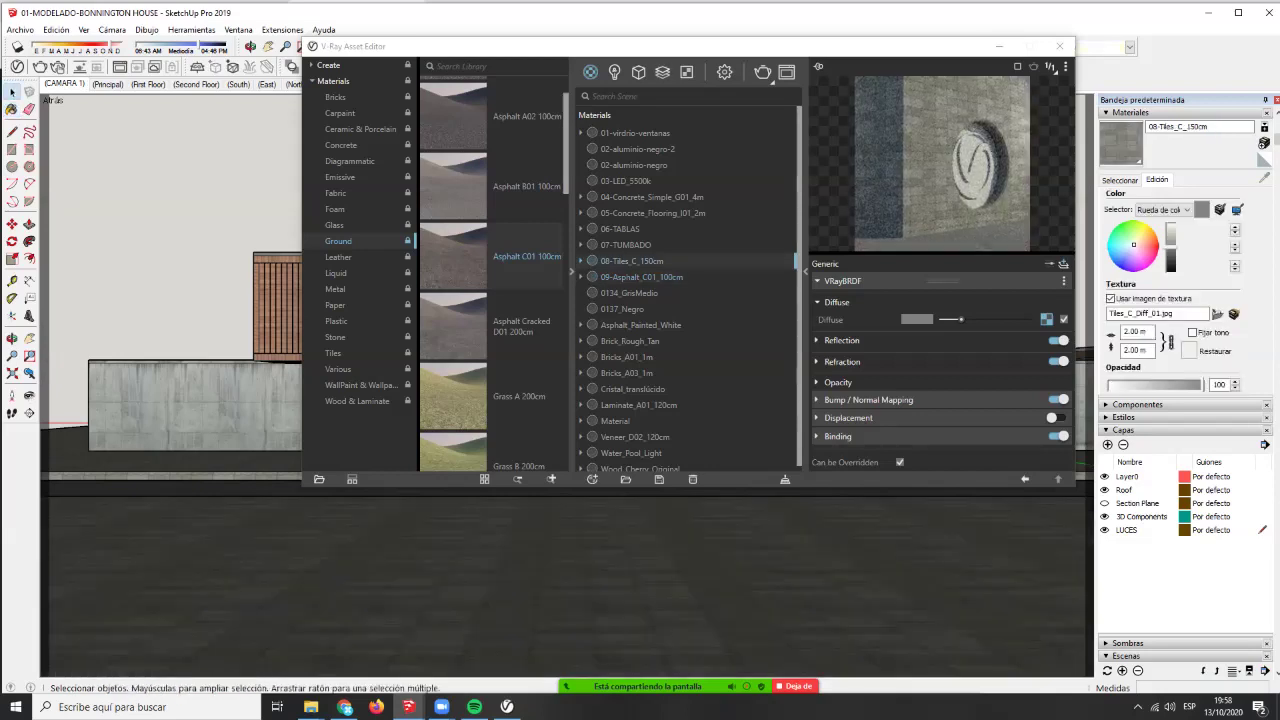
left_click(900, 462)
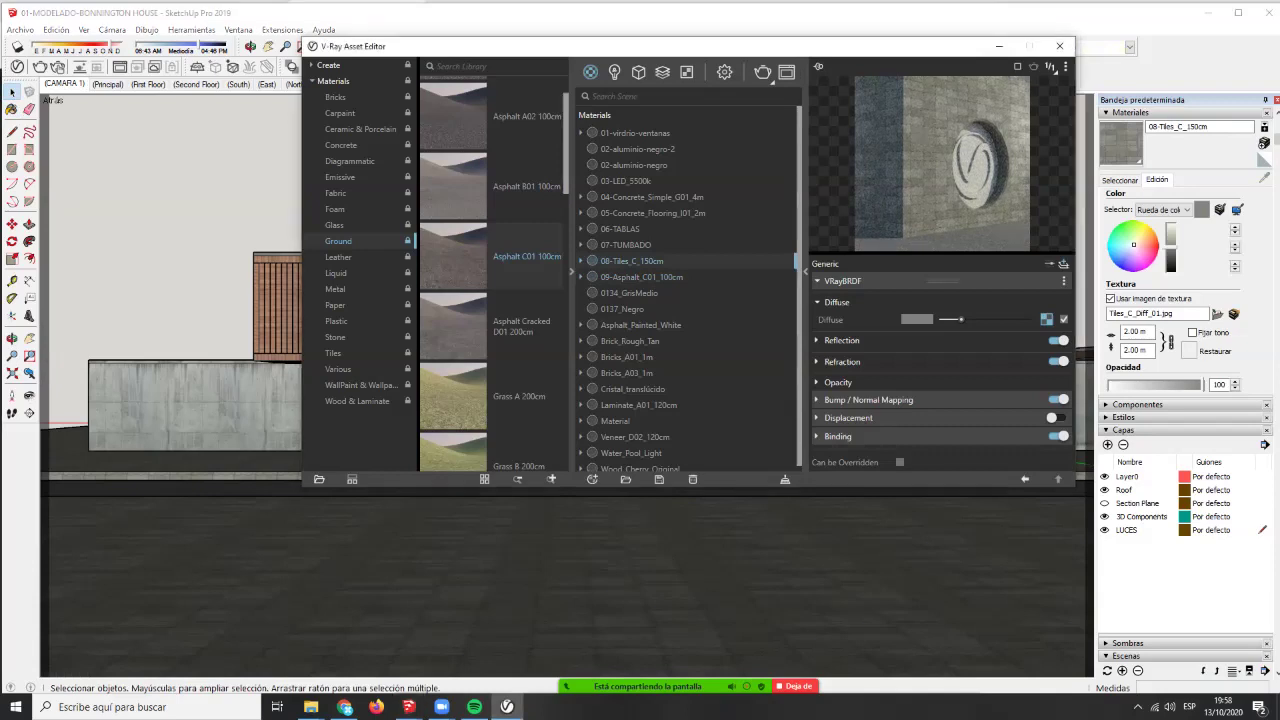
- Review the settings of the numbered scene materials from 09-Asphalt_C01_100cm back to 03-LED_5500k
left_click(642, 277)
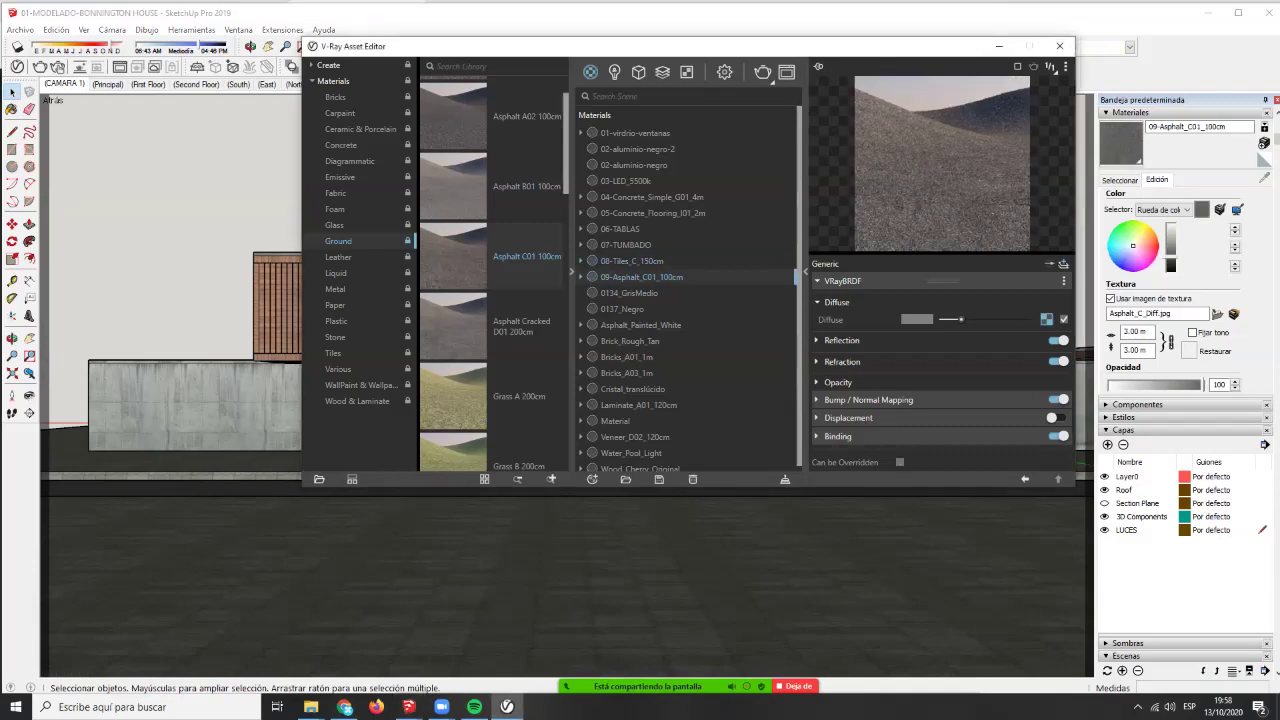
left_click(626, 245)
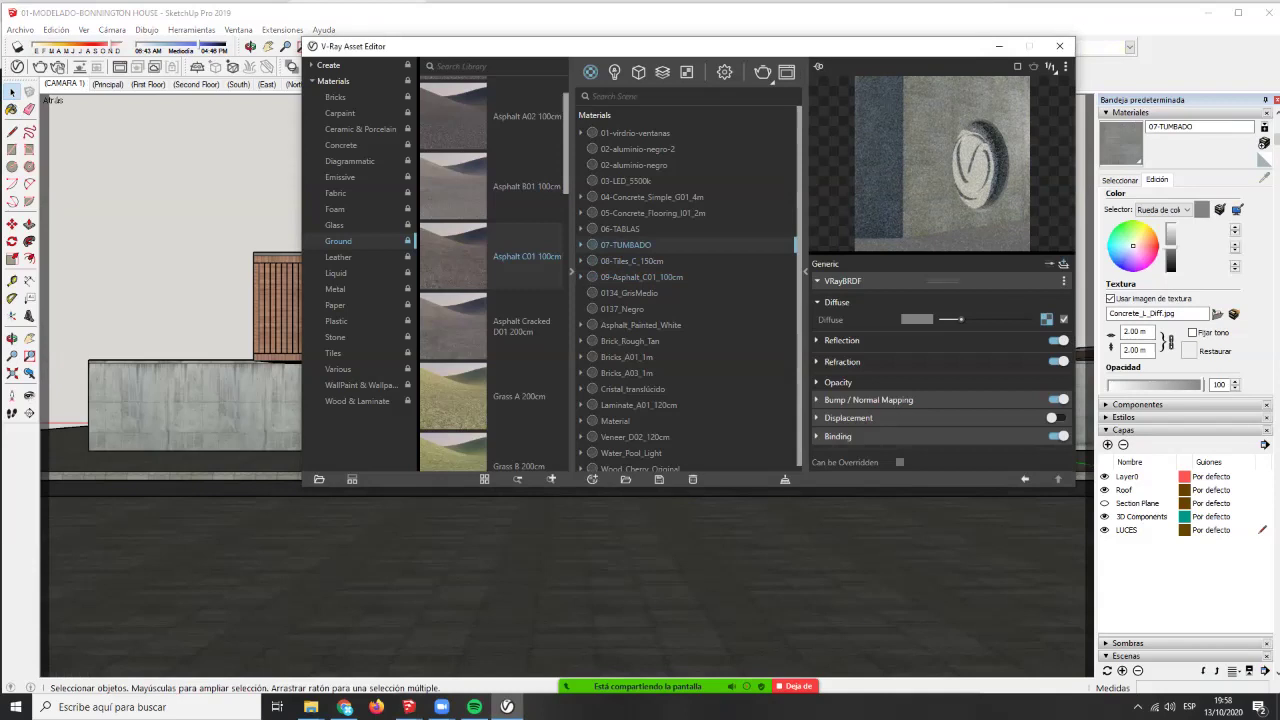
left_click(632, 229)
left_click(640, 213)
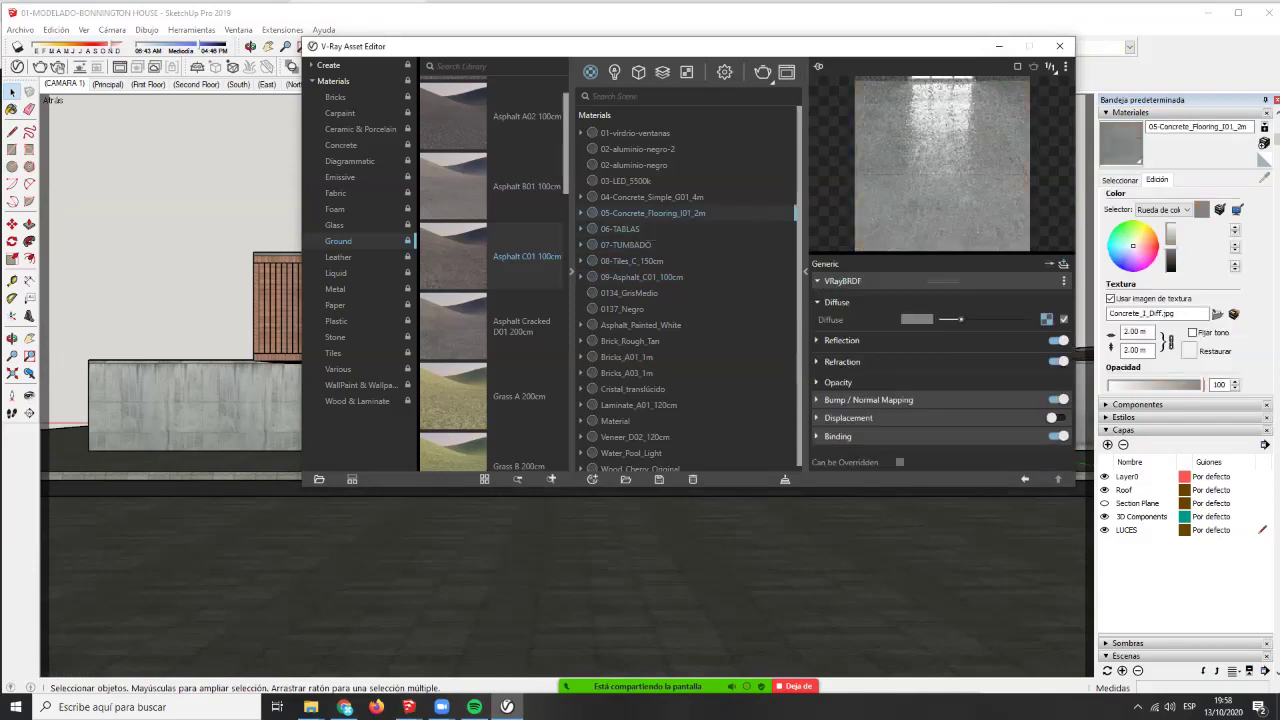
left_click(837, 302)
left_click(651, 197)
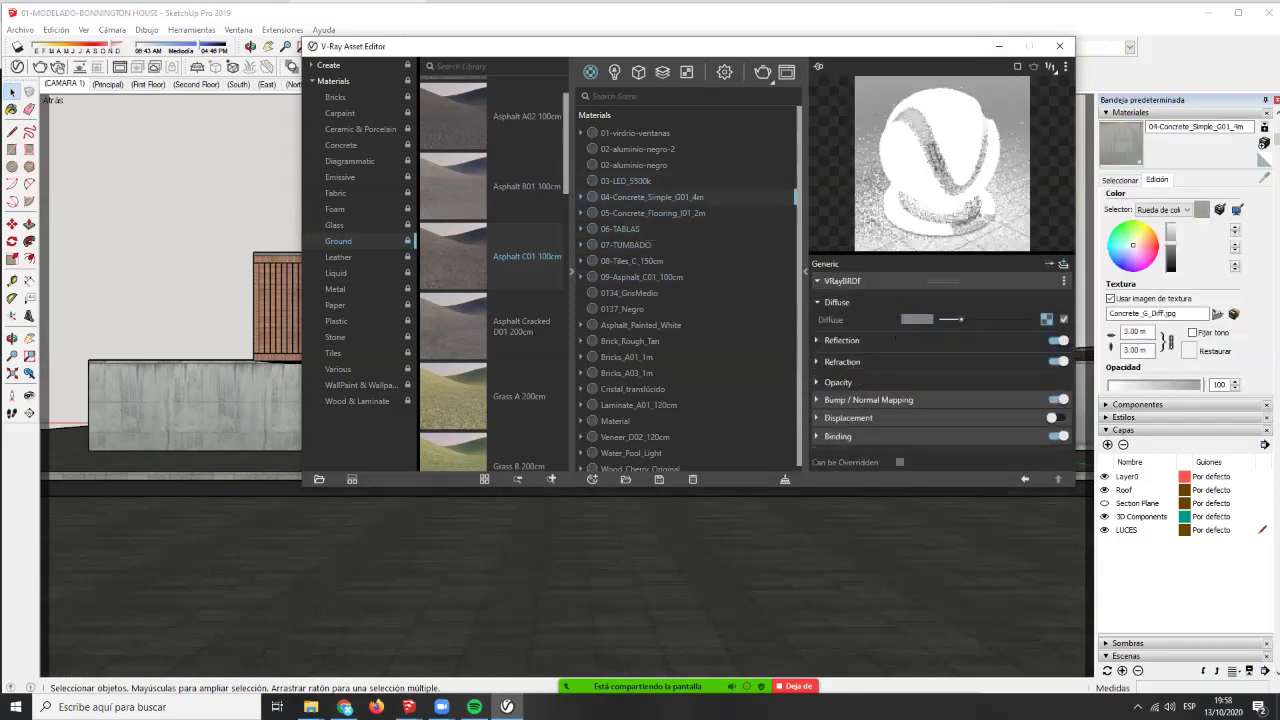
left_click(626, 181)
left_click(634, 165)
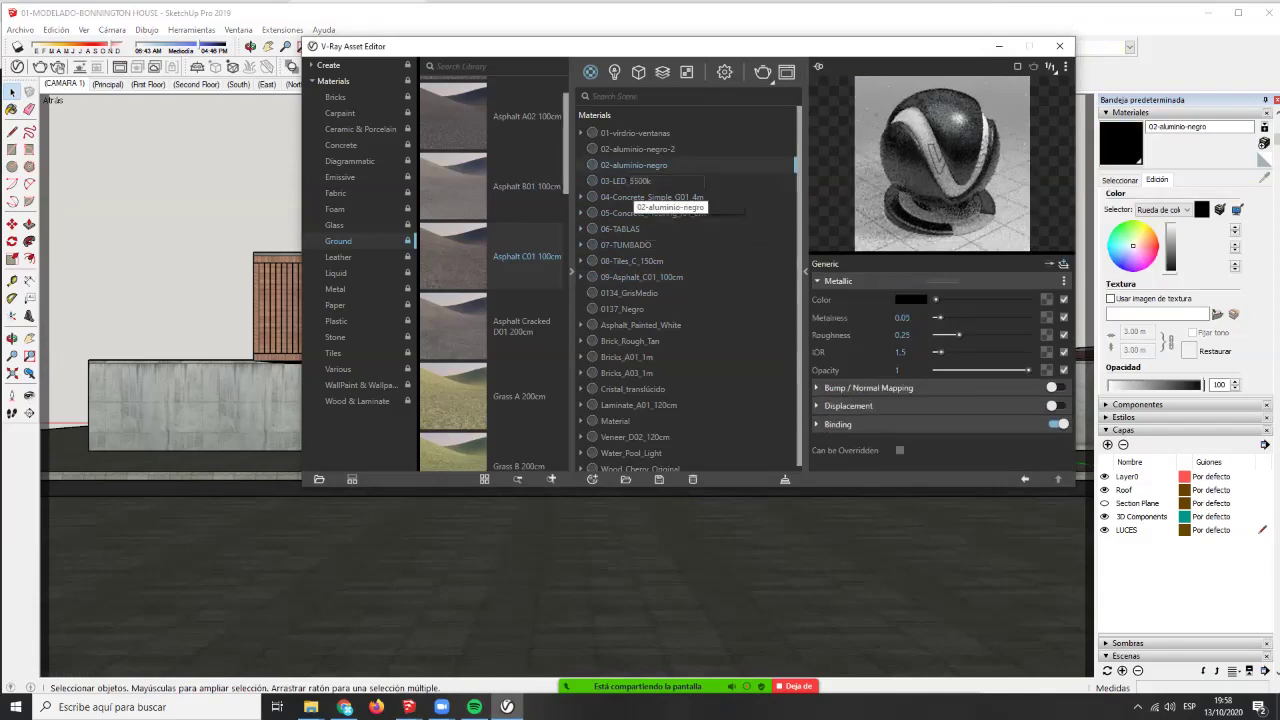
left_click(626, 181)
- Disable the region render and render the full CAMARA 1 view as a test
left_click(763, 72)
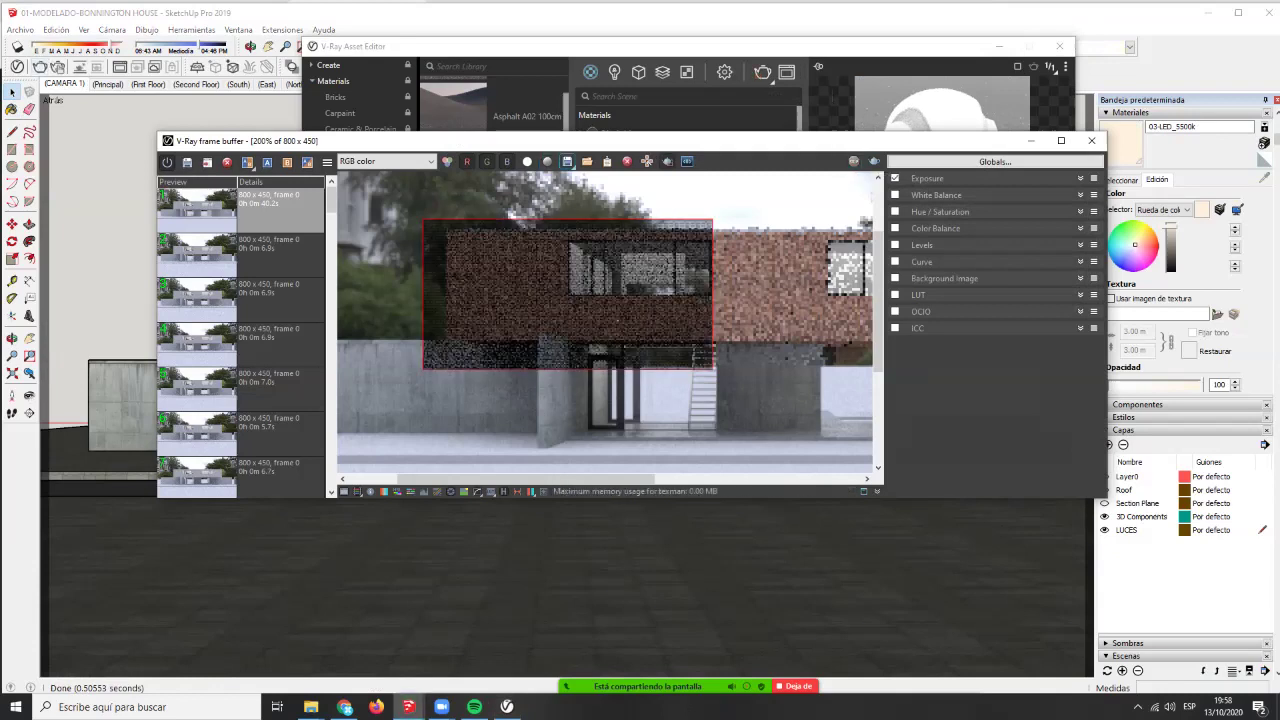
left_click(667, 161)
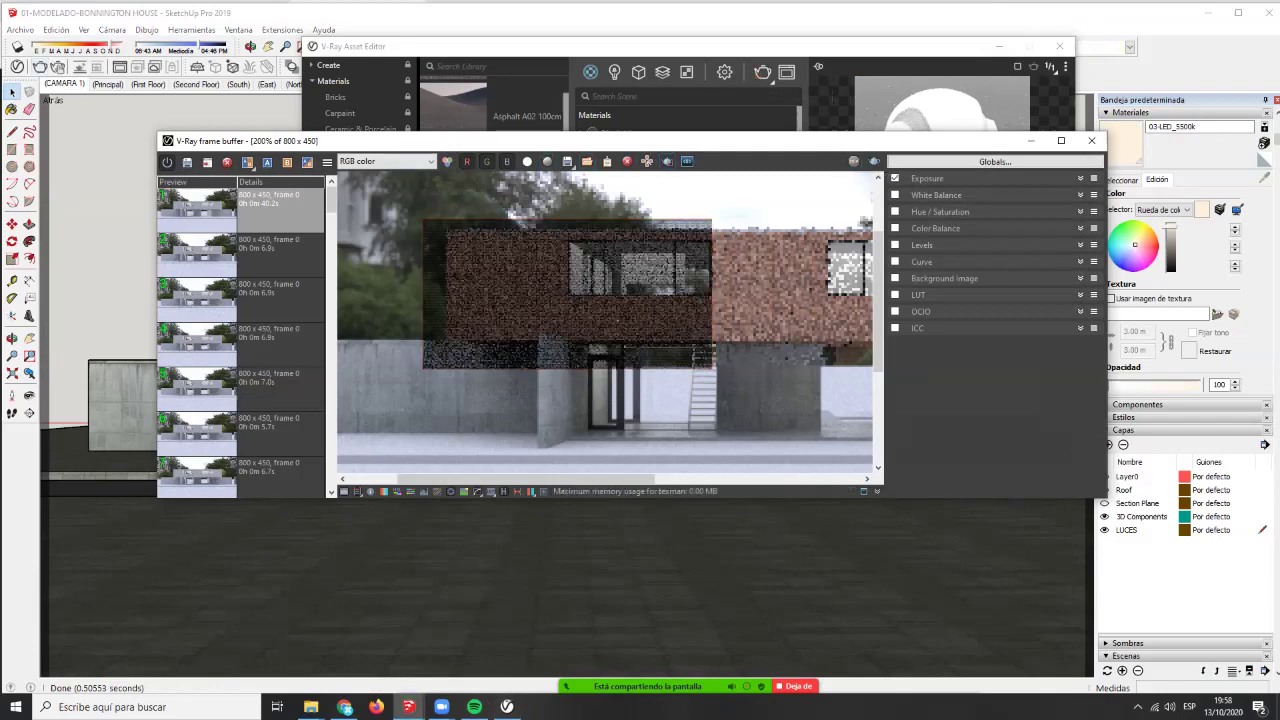
scroll(471, 228, "up", 1)
scroll(471, 228, "down", 2)
left_click(874, 161)
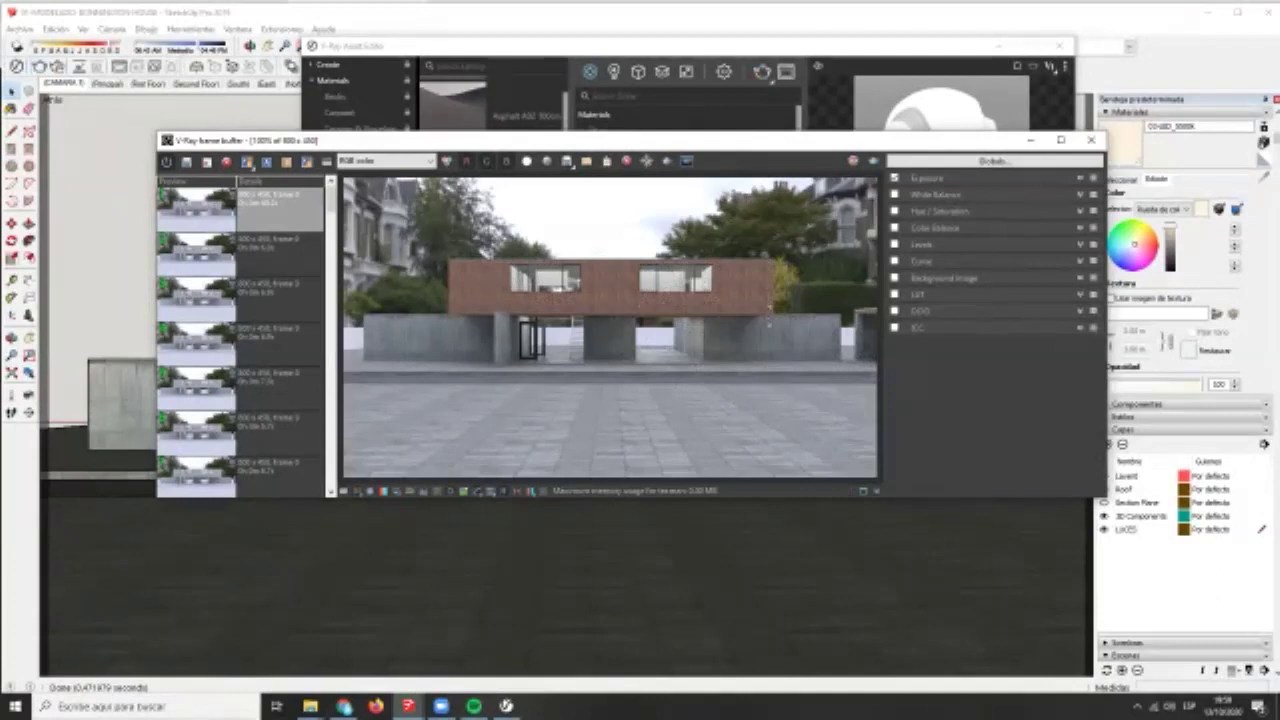
- Add the Material ID Color, Refraction and Background render elements to the scene
left_click(740, 46)
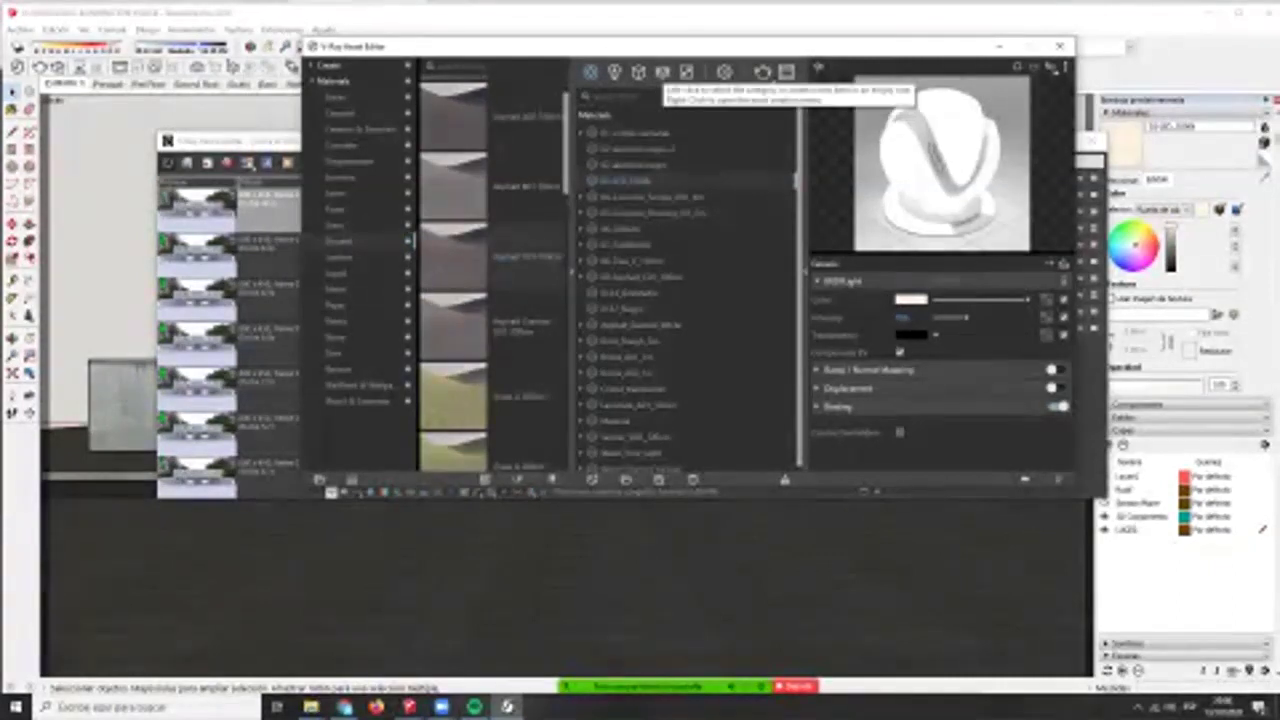
left_click(662, 72)
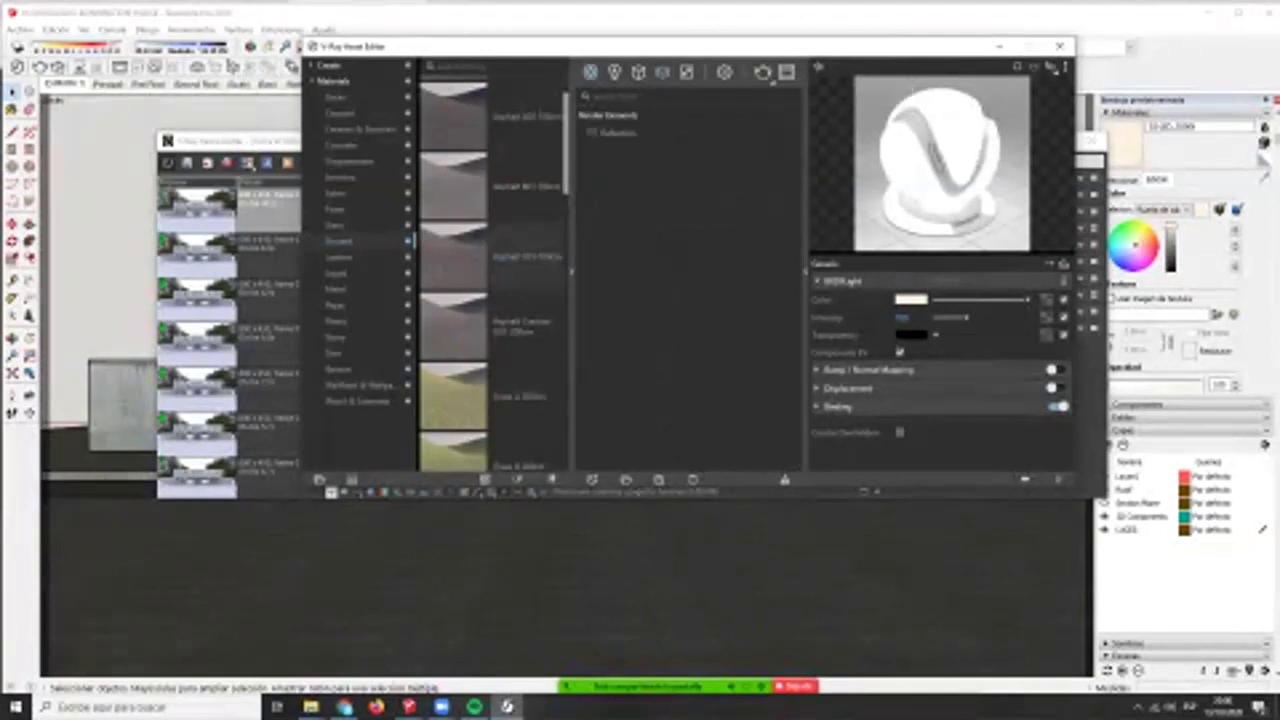
left_click(662, 72)
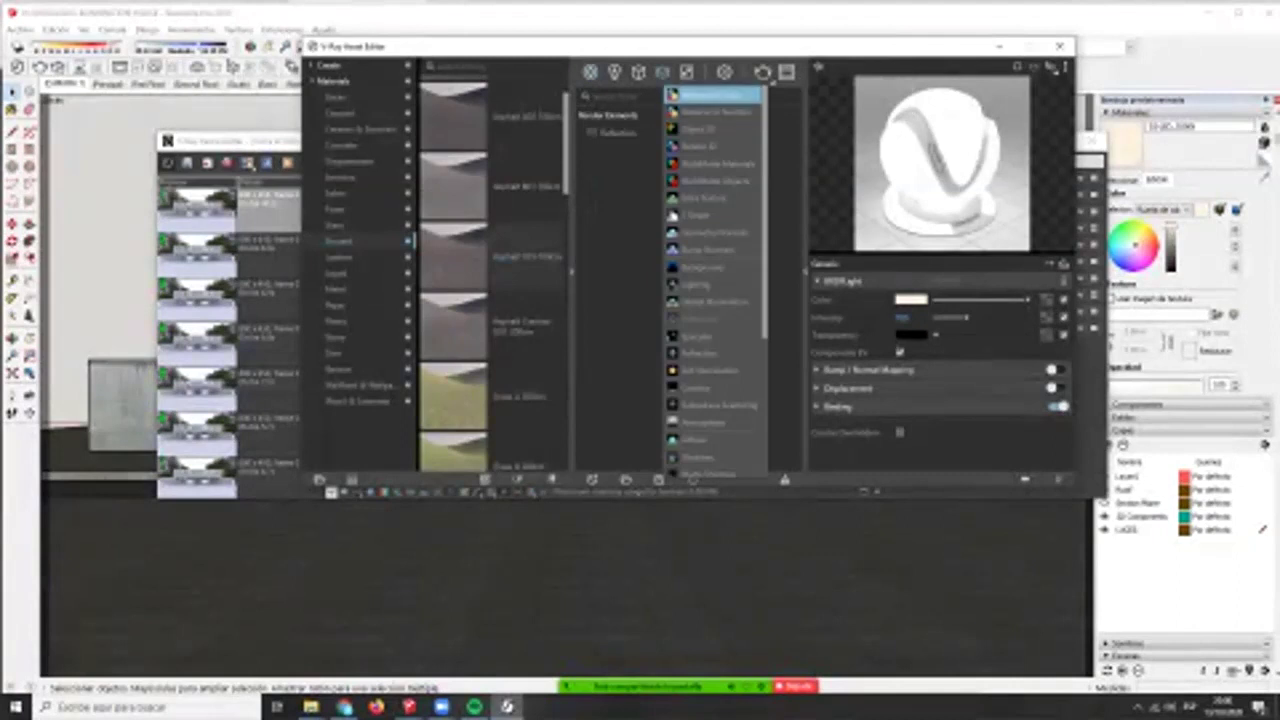
left_click(695, 97)
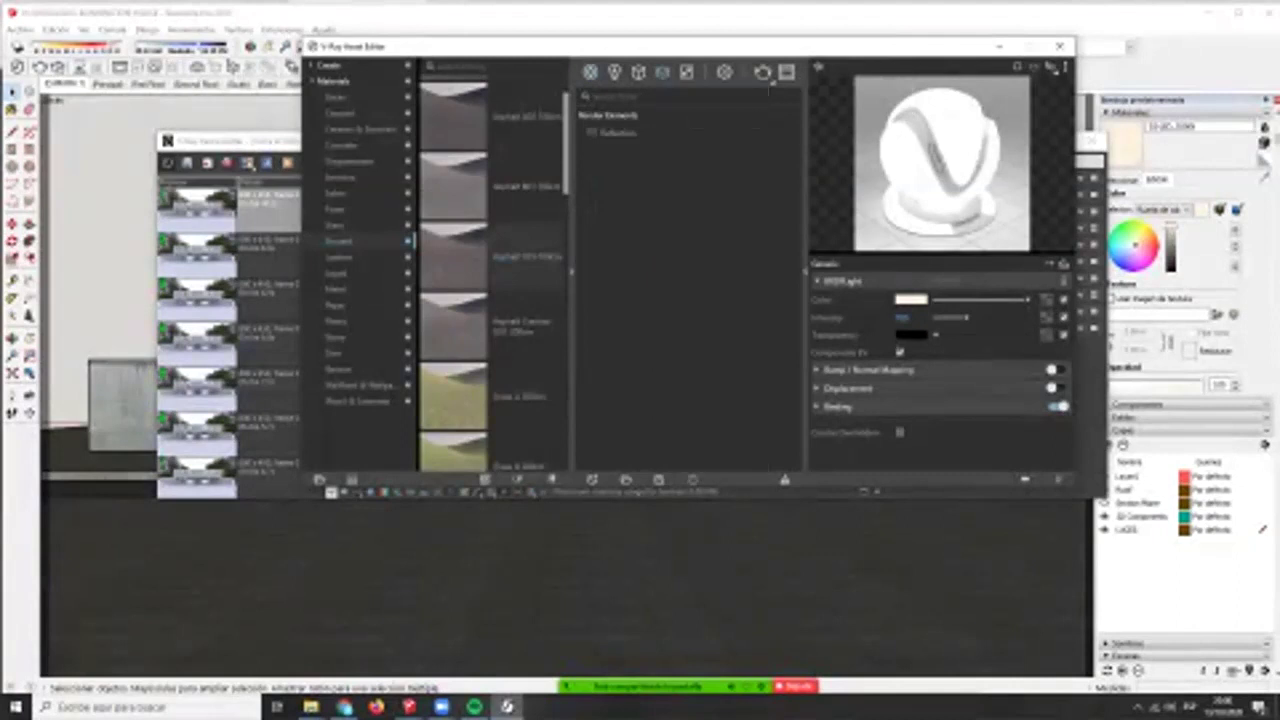
left_click(662, 72)
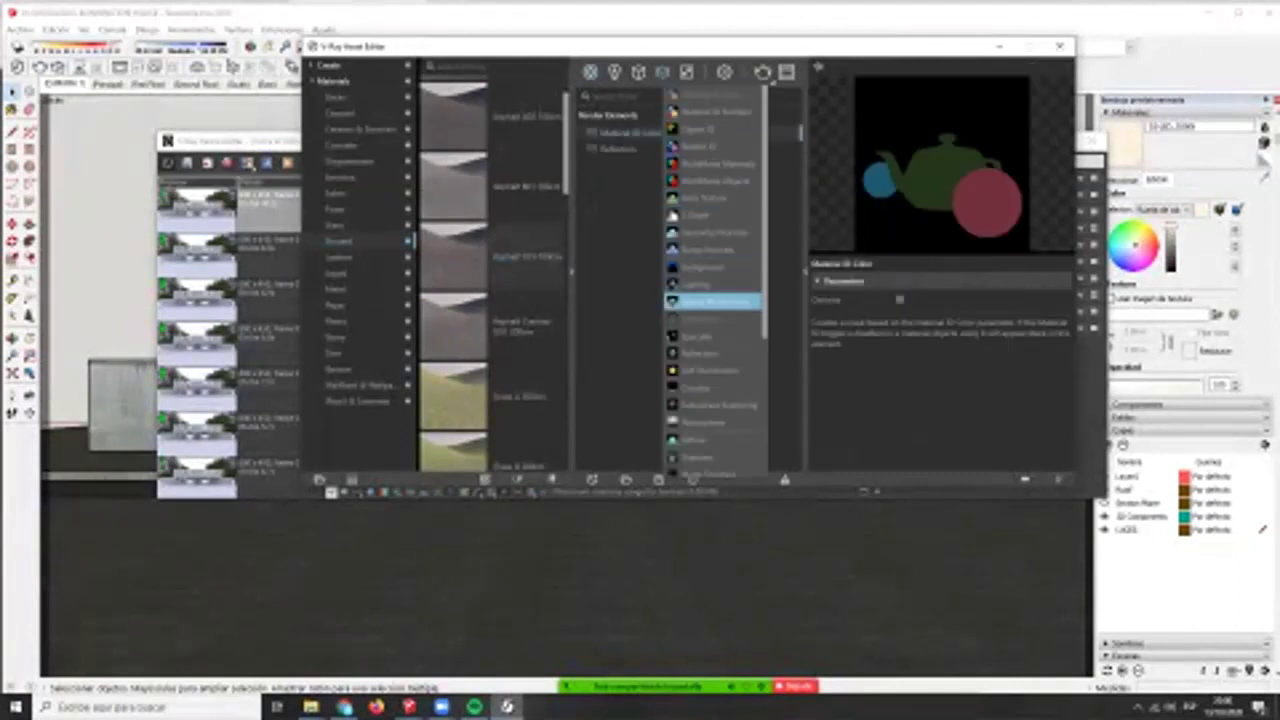
left_click(696, 354)
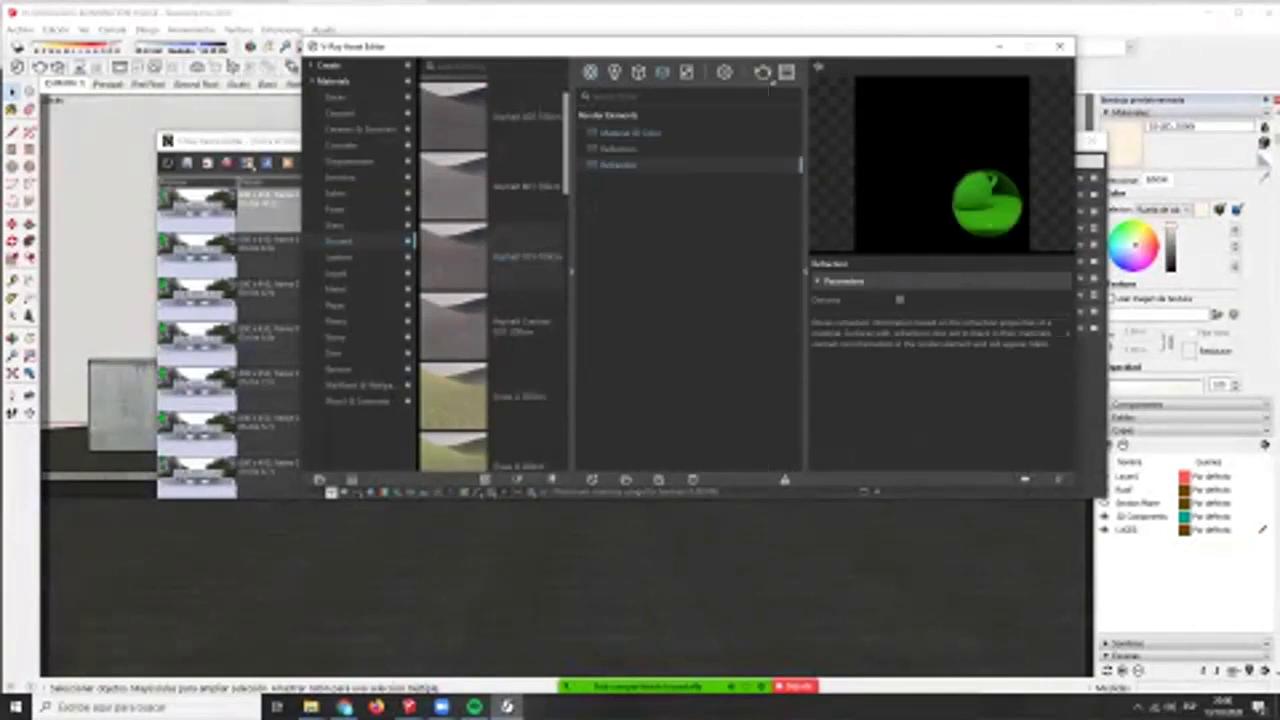
left_click(662, 72)
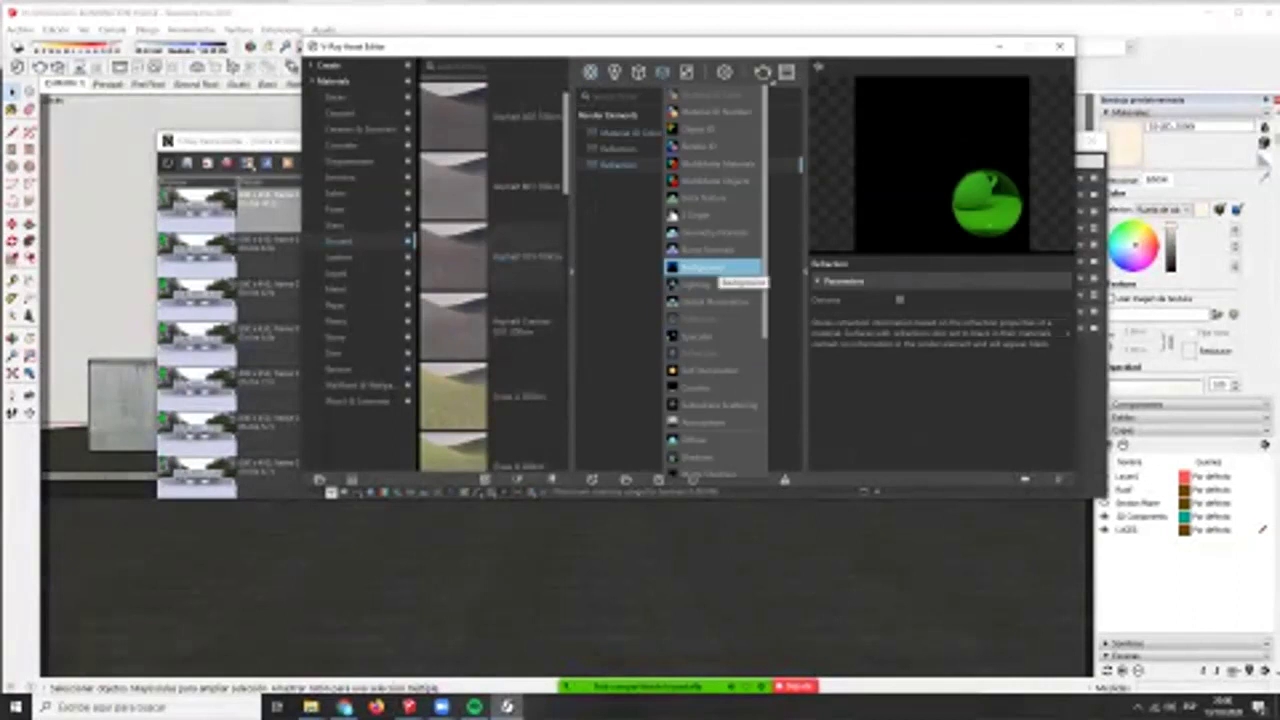
left_click(713, 267)
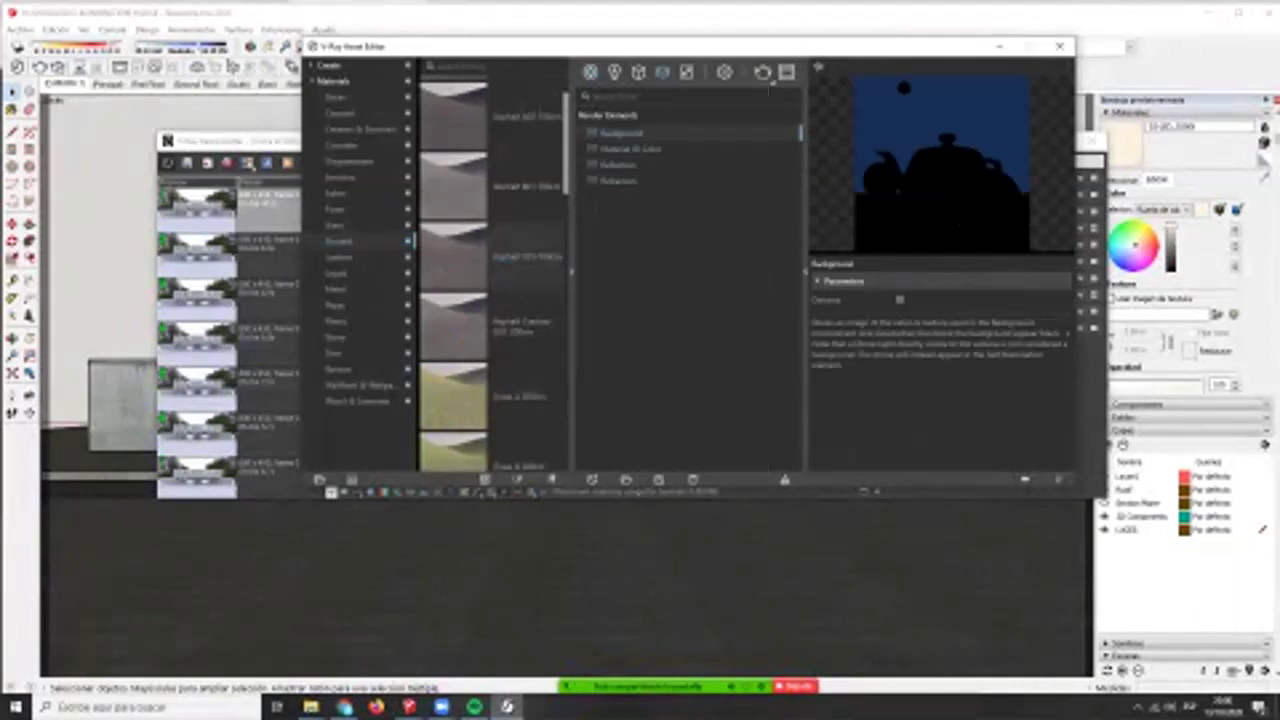
- Check the parameters of the Material ID Color, Reflection, Refraction and Background render elements
left_click(648, 149)
left_click(640, 164)
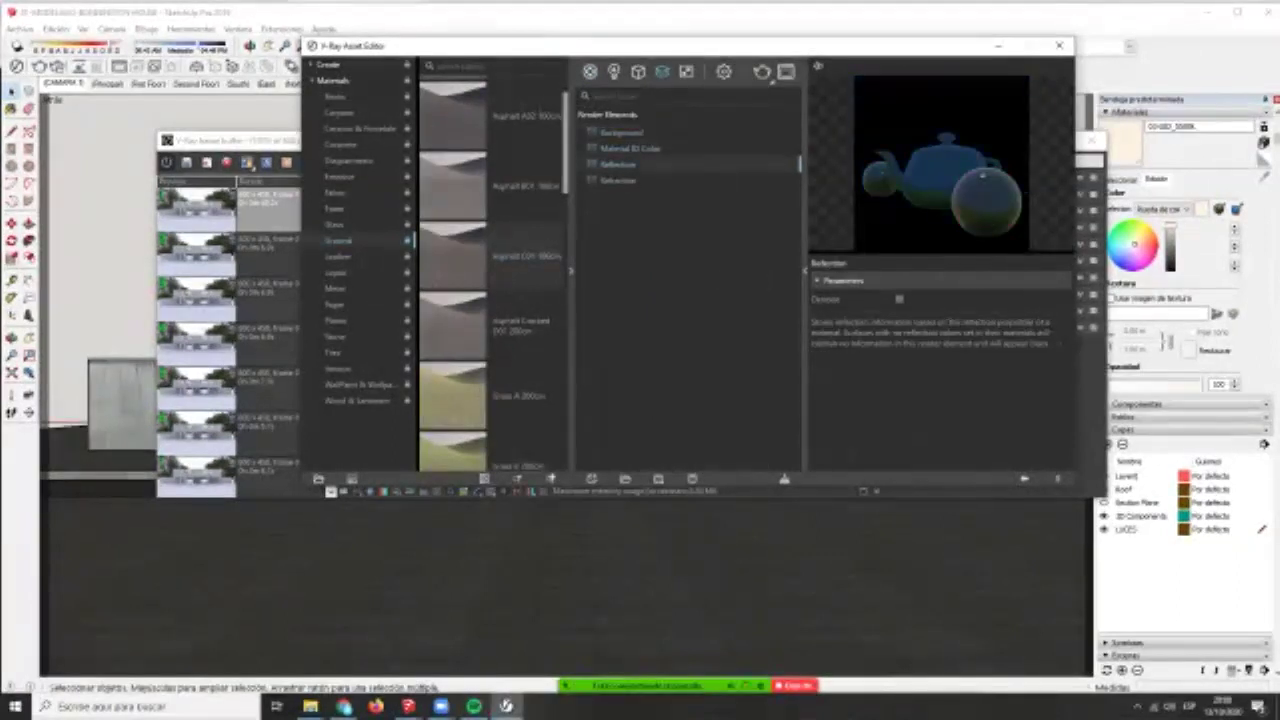
key("Up")
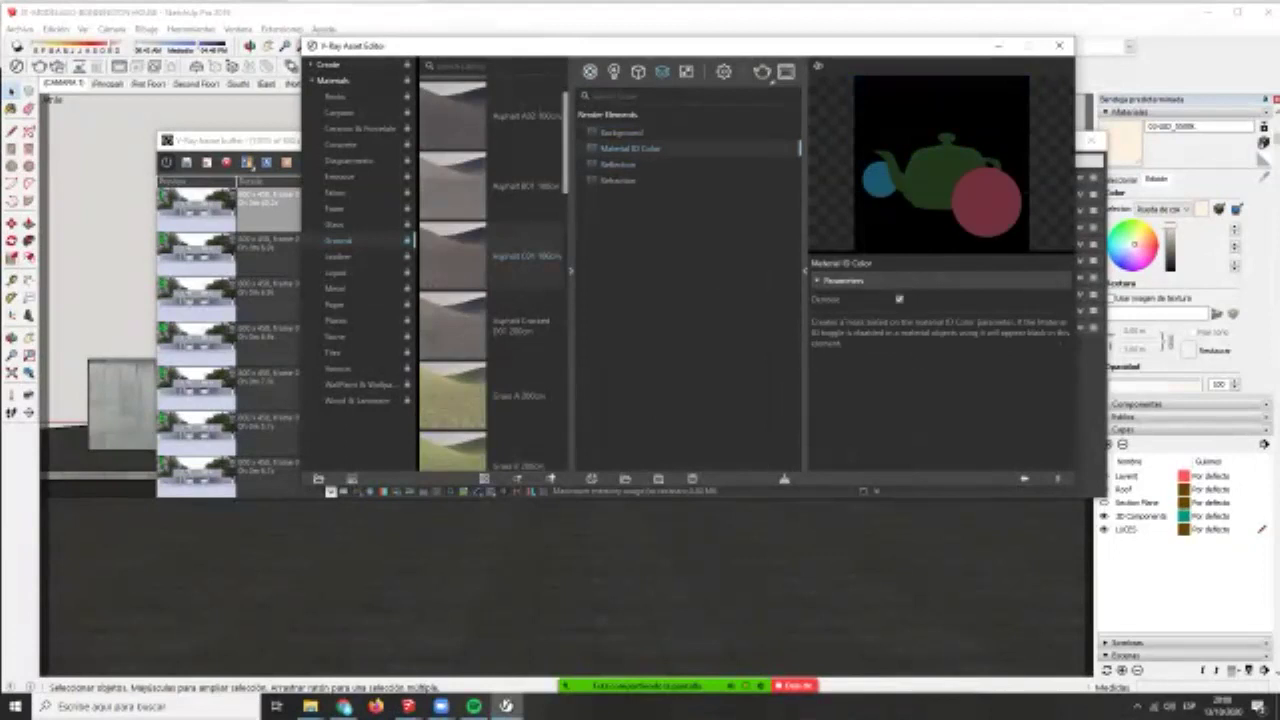
key("Down")
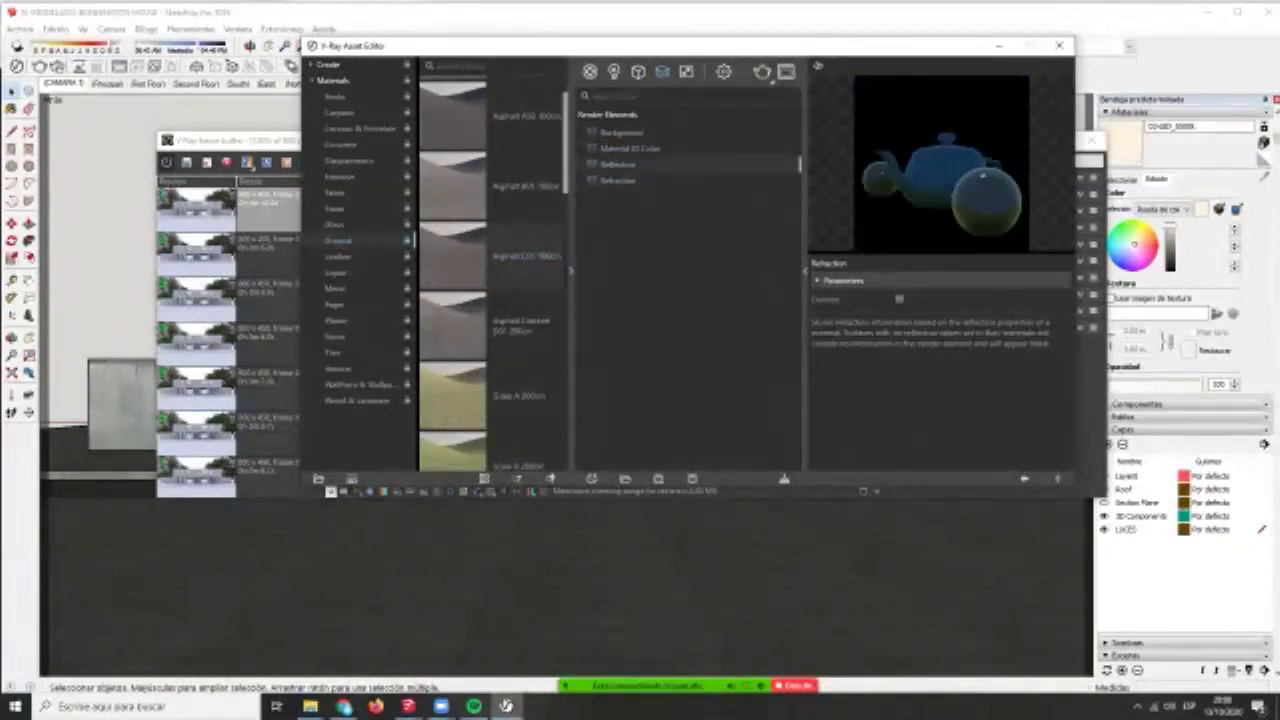
key("Down")
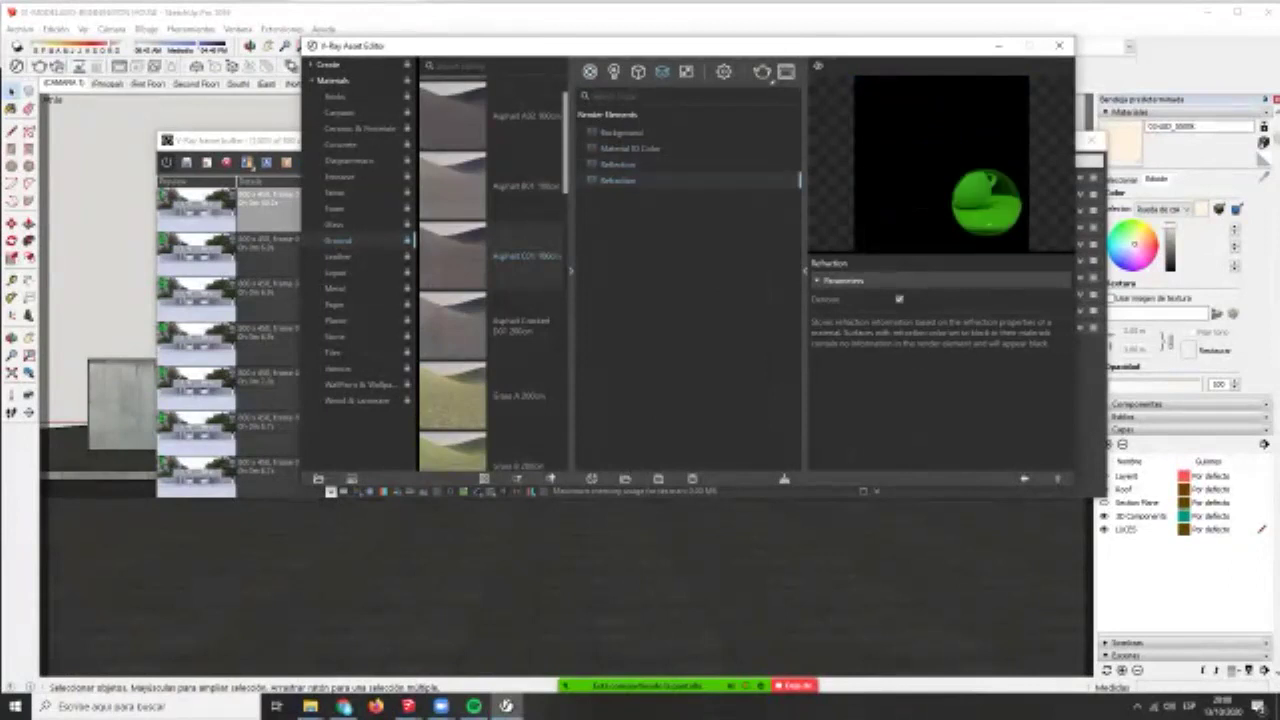
key("Up")
key("Up")
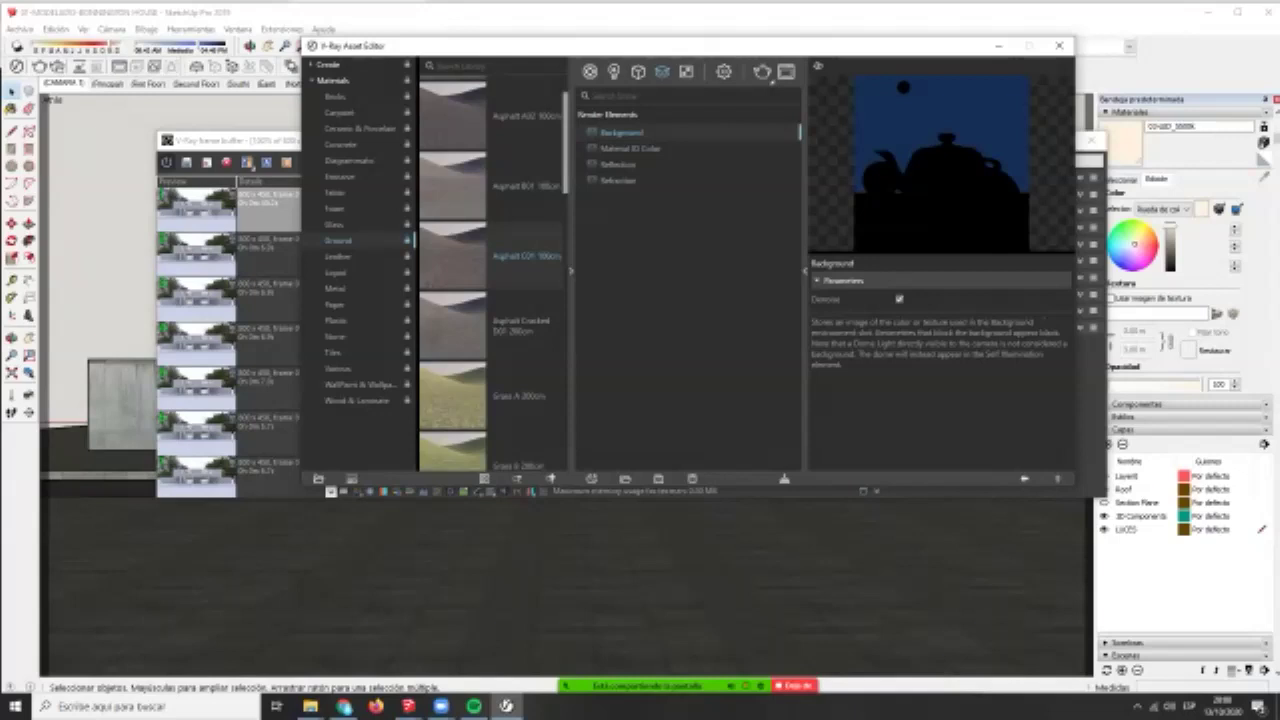
- Set the 16:9 render output size to 2560 x 1440 and save the model
left_click(724, 71)
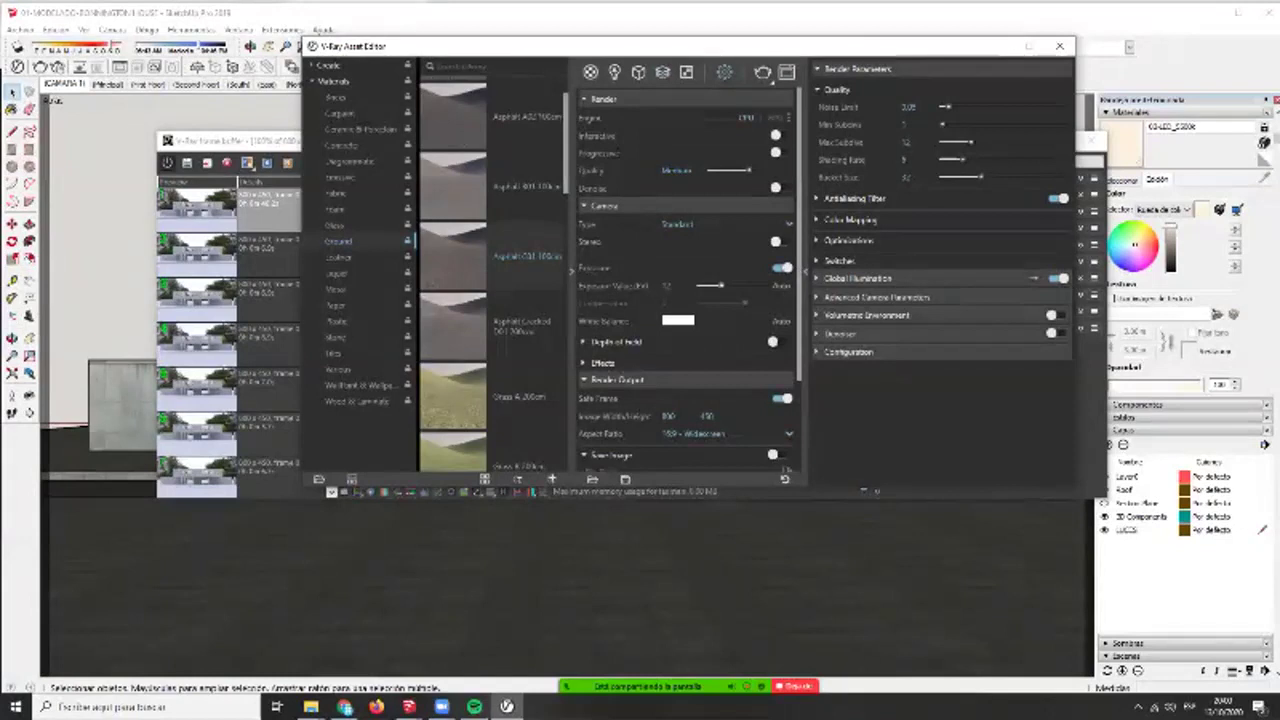
double_click(708, 416)
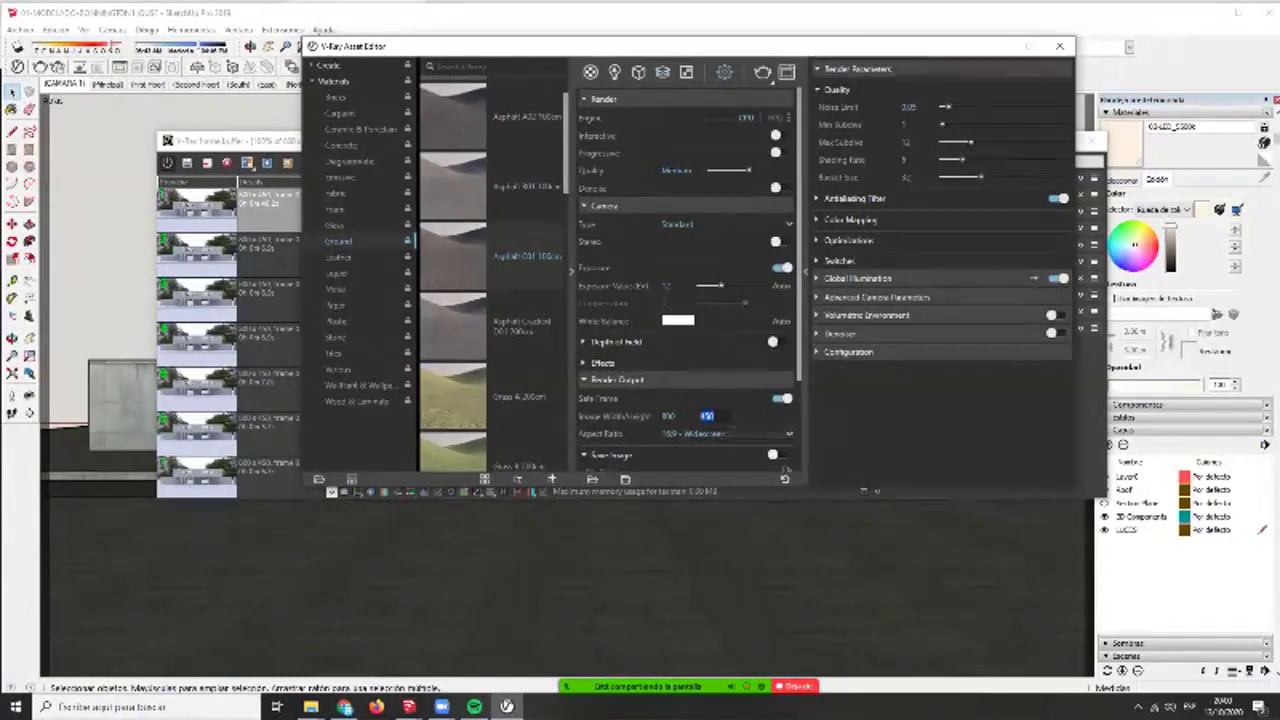
type("1200")
key("Return")
scroll(708, 416, "down", 3)
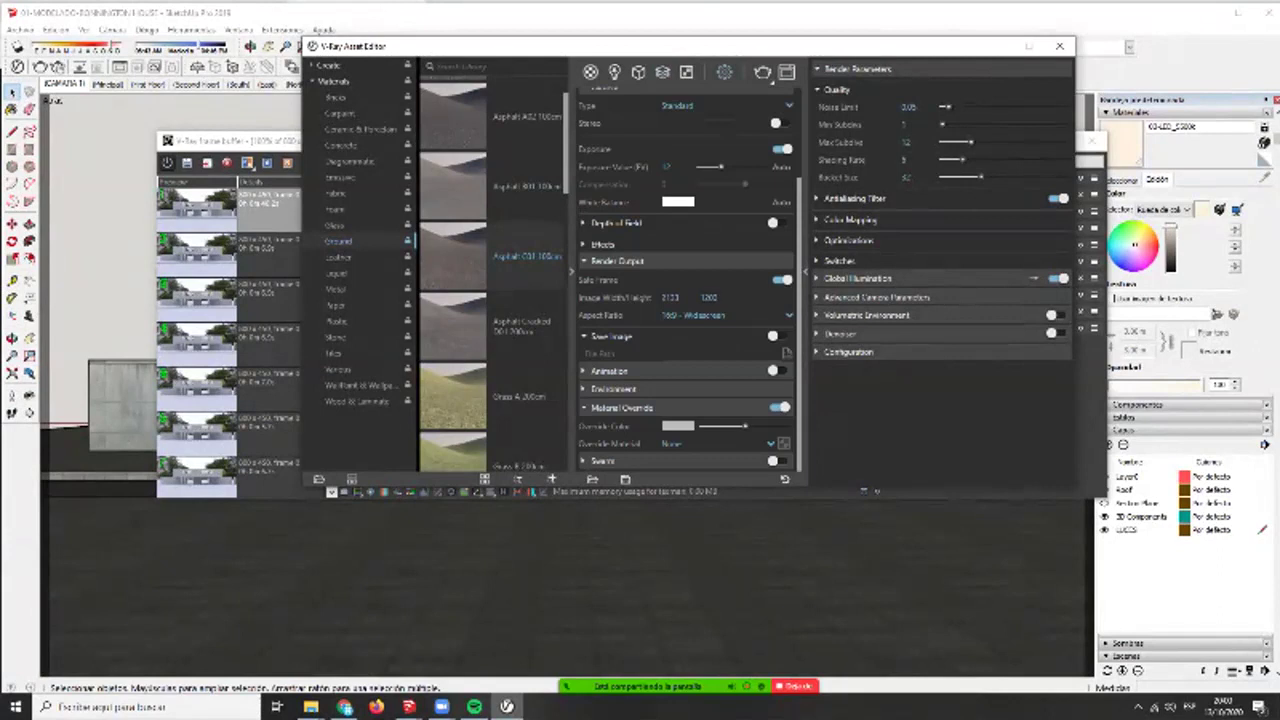
double_click(709, 298)
type("1440")
scroll(690, 280, "up", 3)
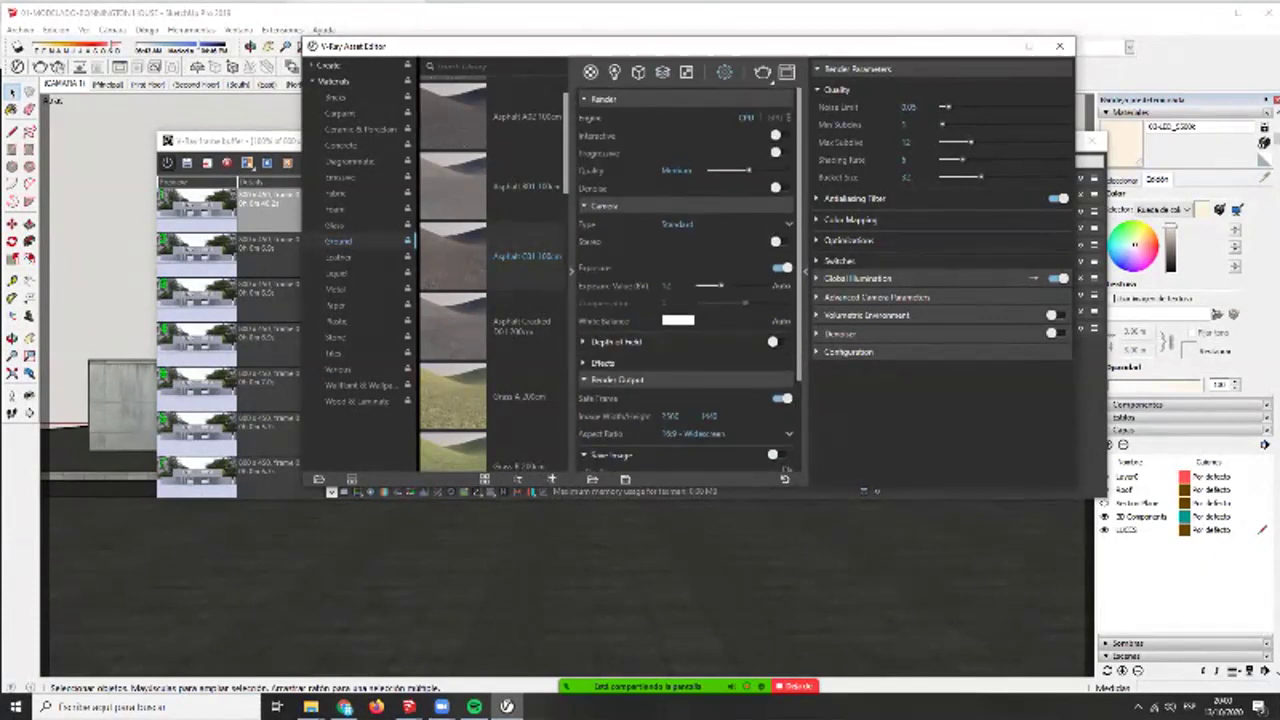
left_click(20, 30)
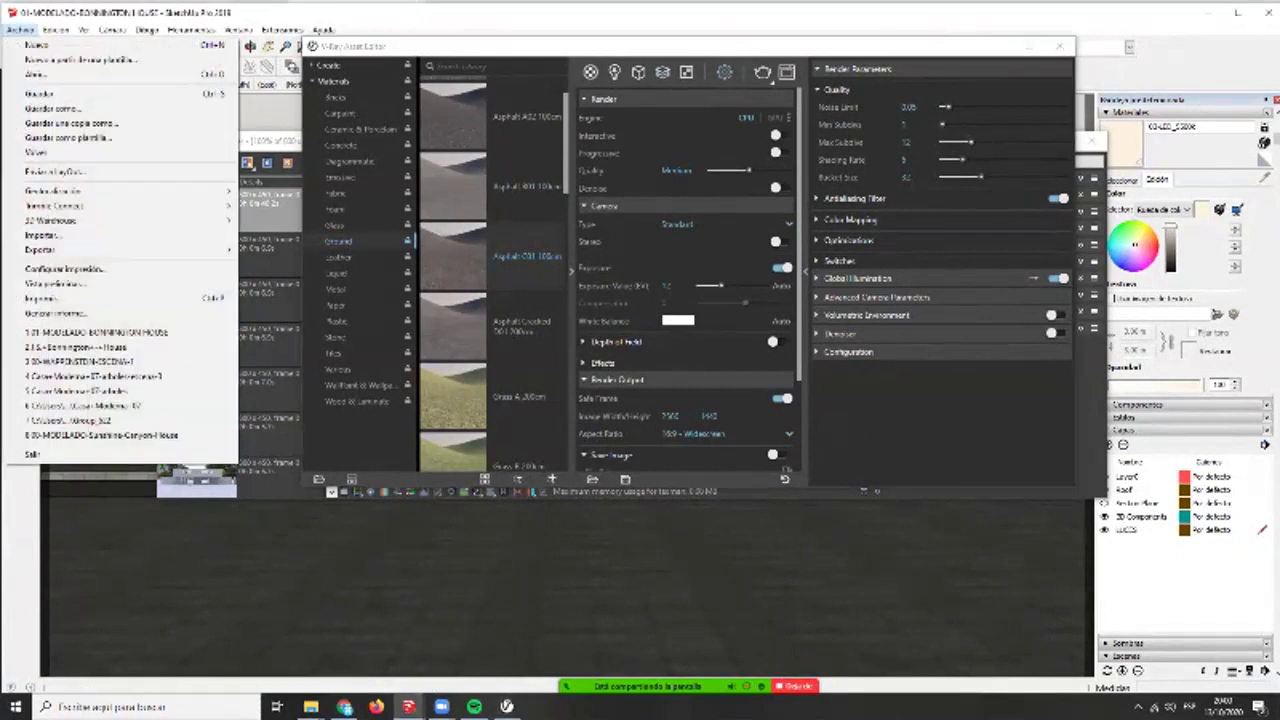
left_click(40, 94)
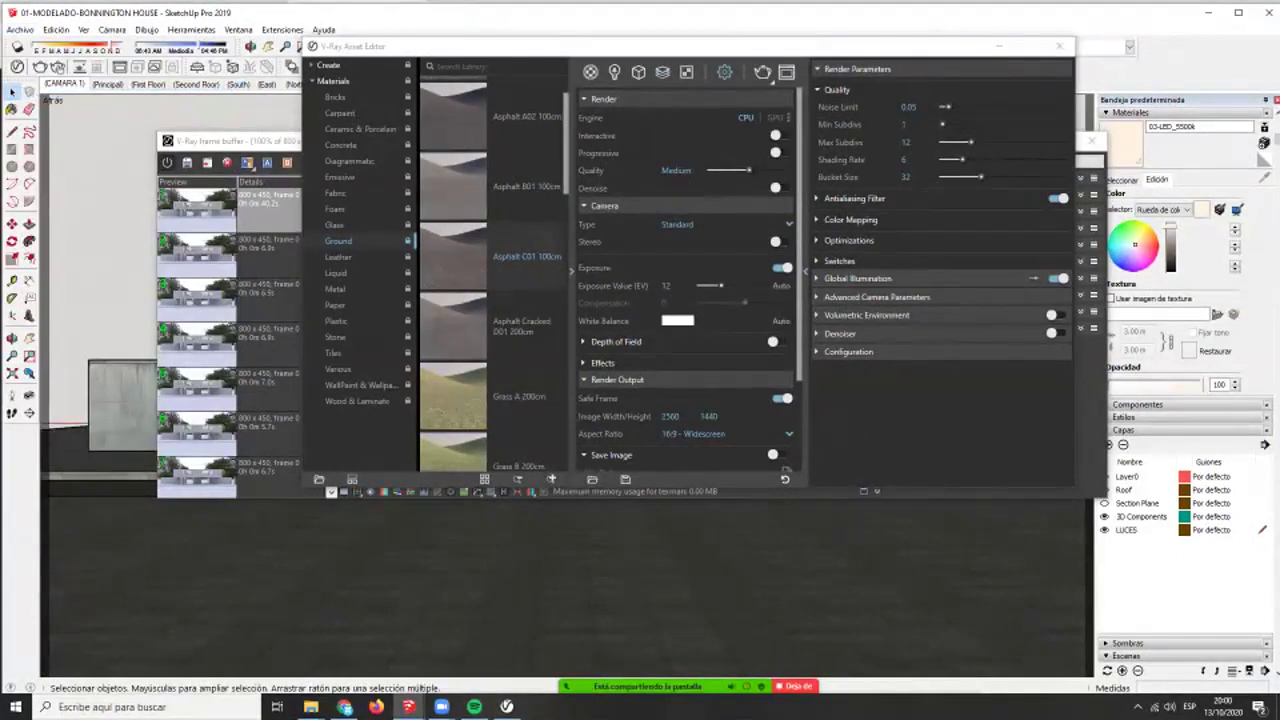
- Start the high-resolution render with denoising enabled and the noise limit set to 0.04
left_click(780, 188)
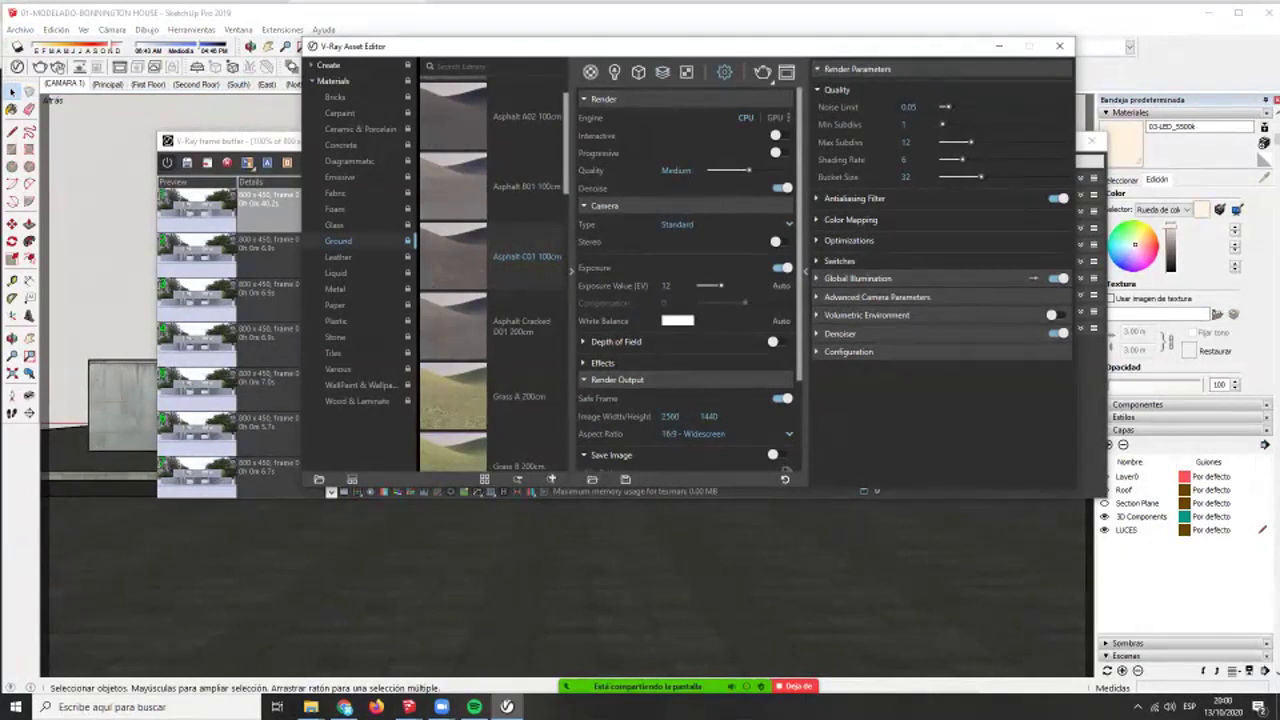
left_click(908, 107)
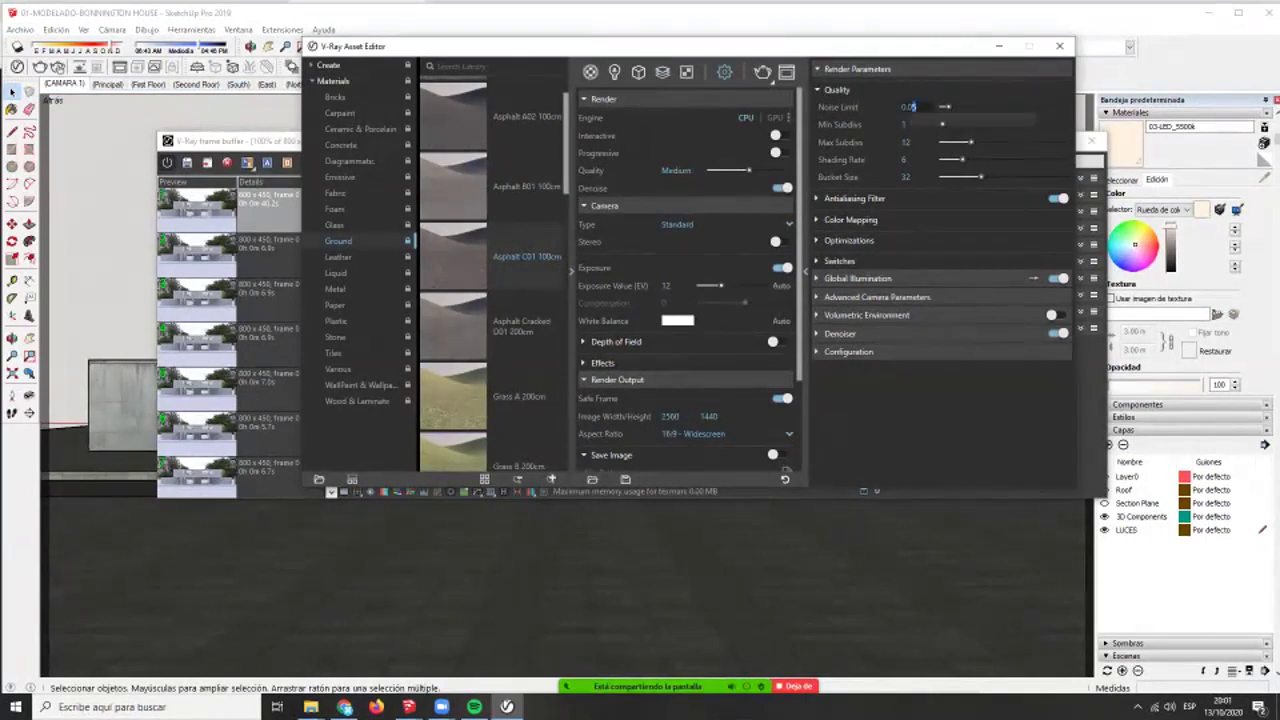
key("Return")
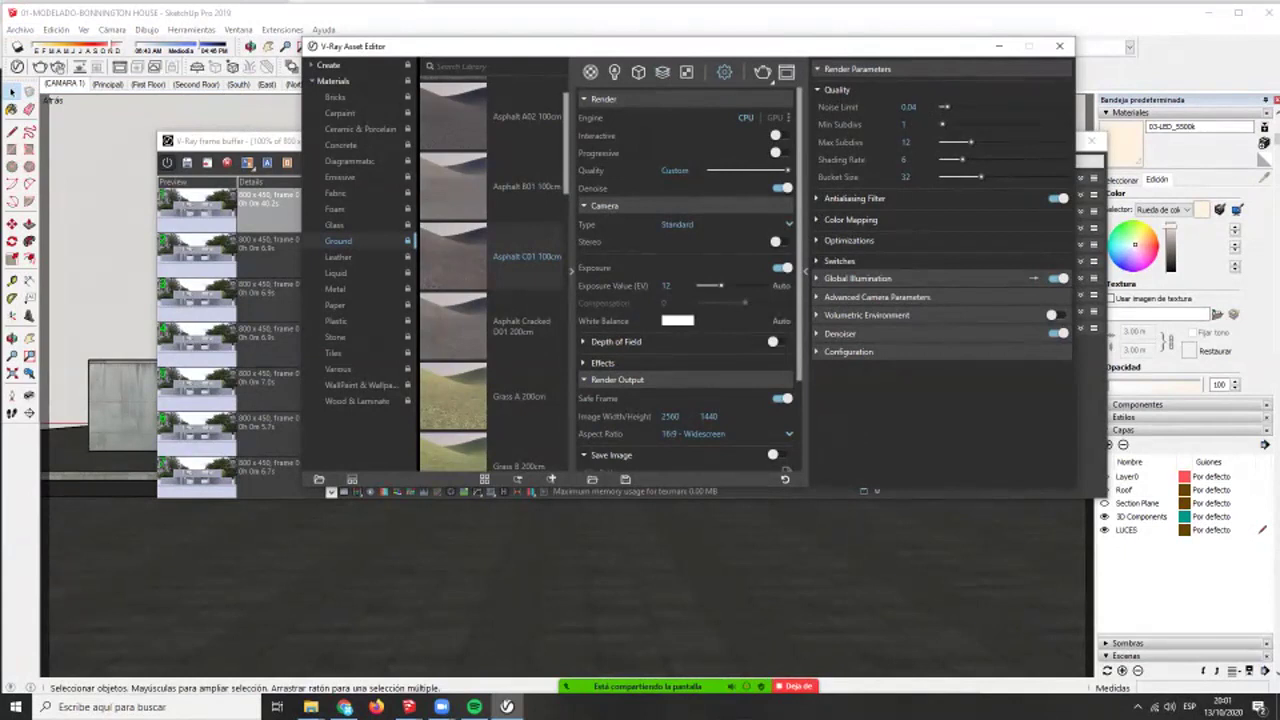
left_click(763, 73)
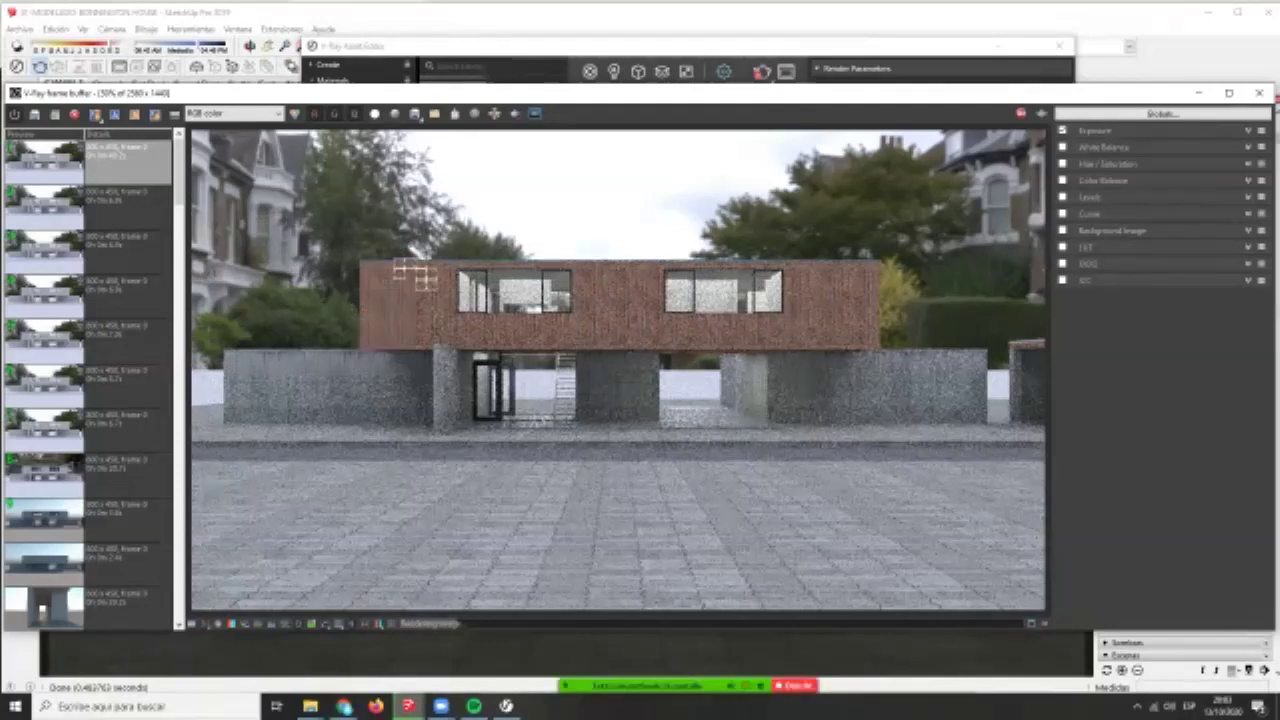
- Preview the Background and Material ID Color channels of the render in progress
left_click(235, 114)
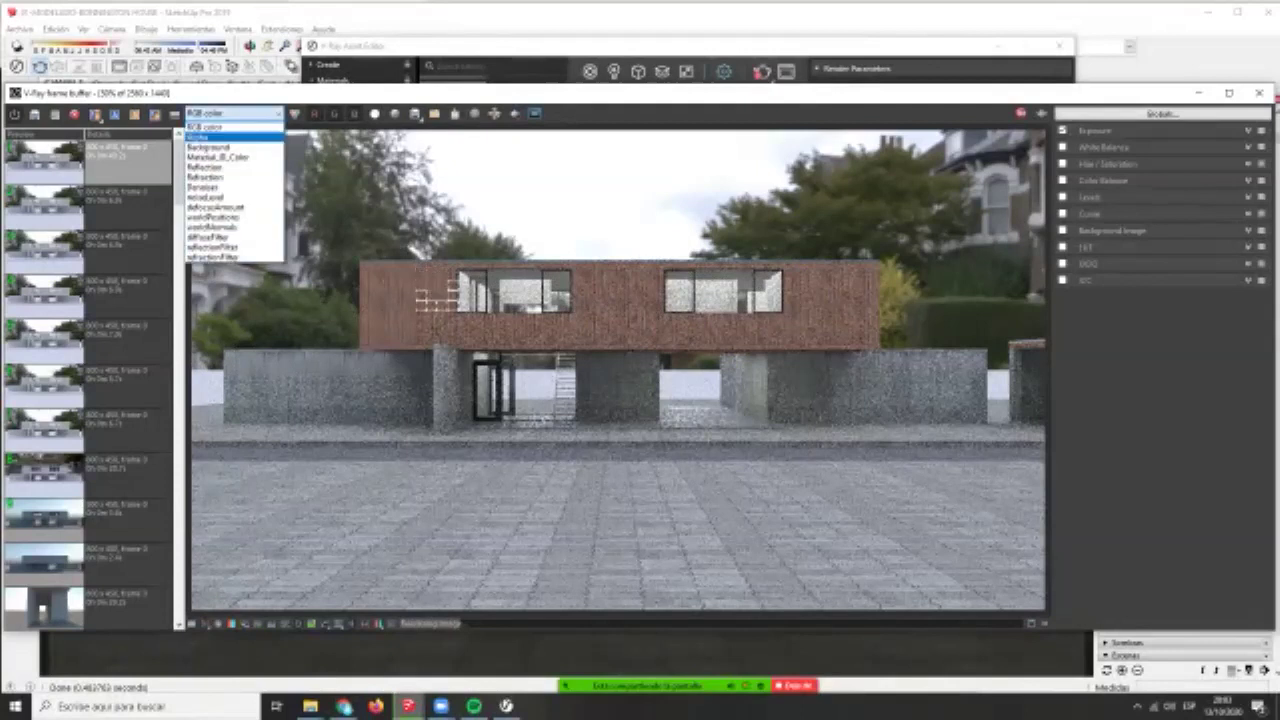
left_click(209, 147)
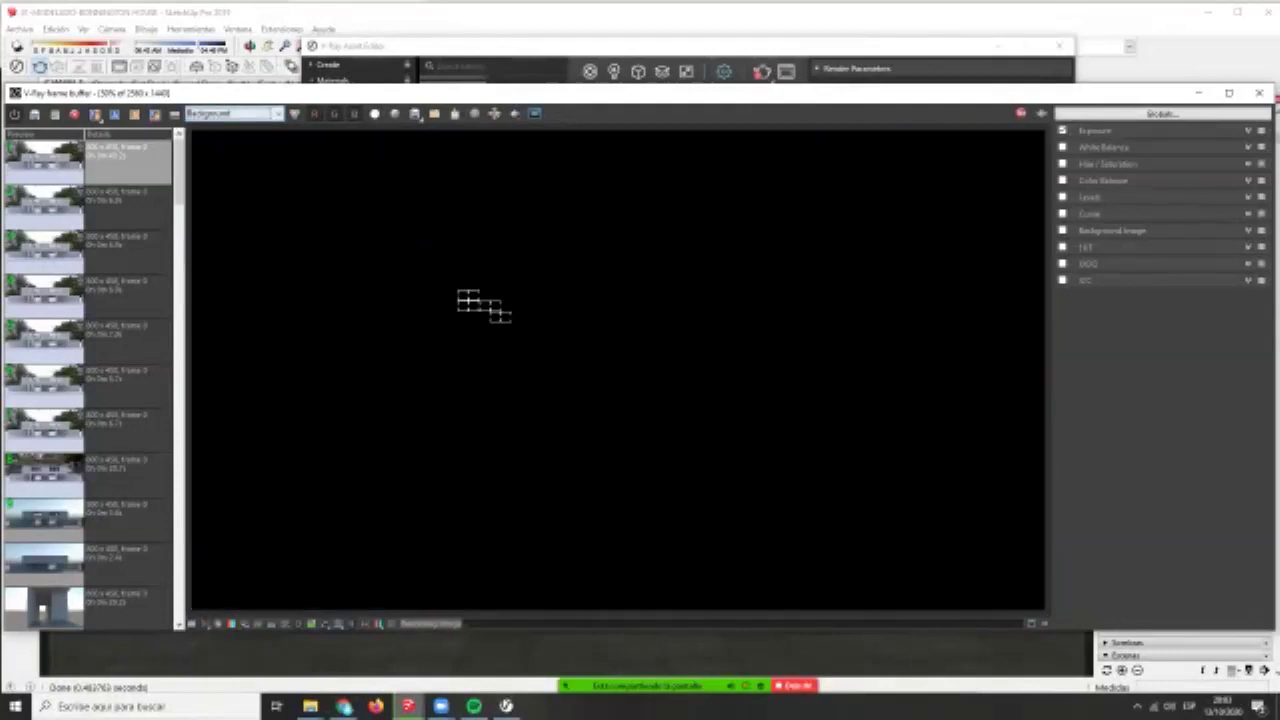
left_click(235, 114)
key("Up")
key("Up")
key("Up")
key("Up")
key("Return")
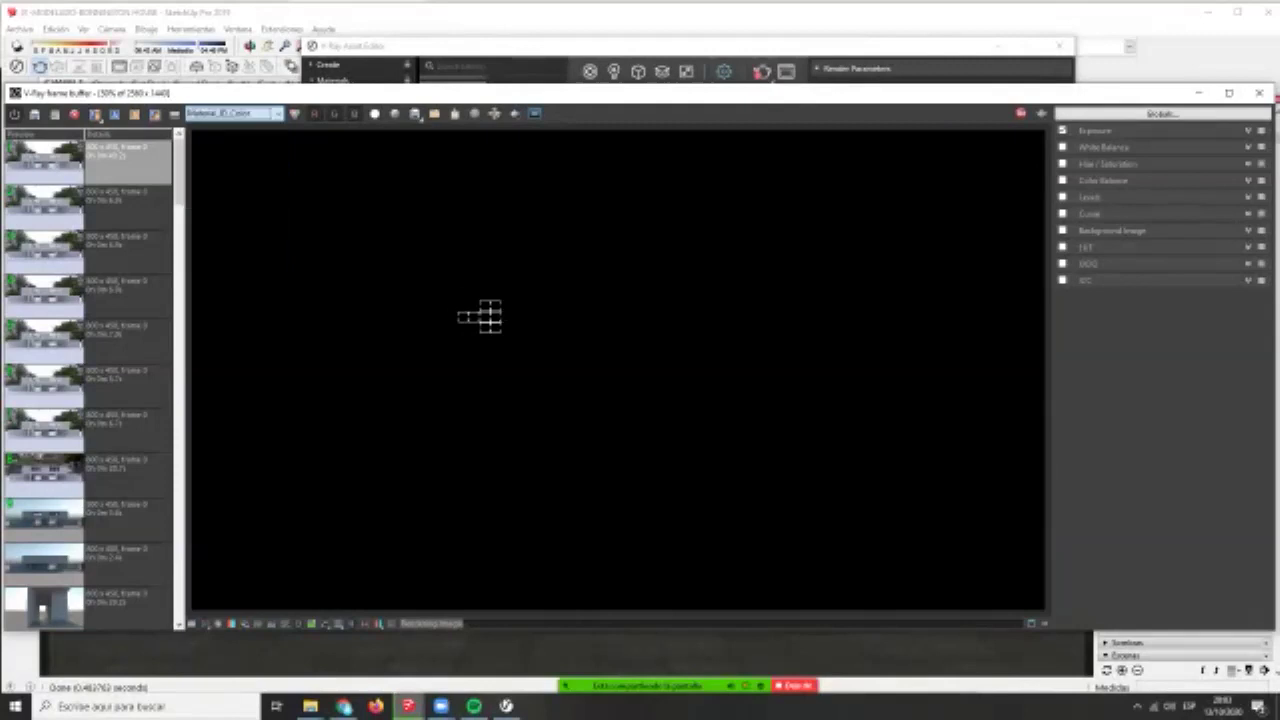
- Inspect the Reflection and Refraction channels of the running render and return to the RGB color view
left_click(235, 114)
left_click(215, 167)
left_click(235, 114)
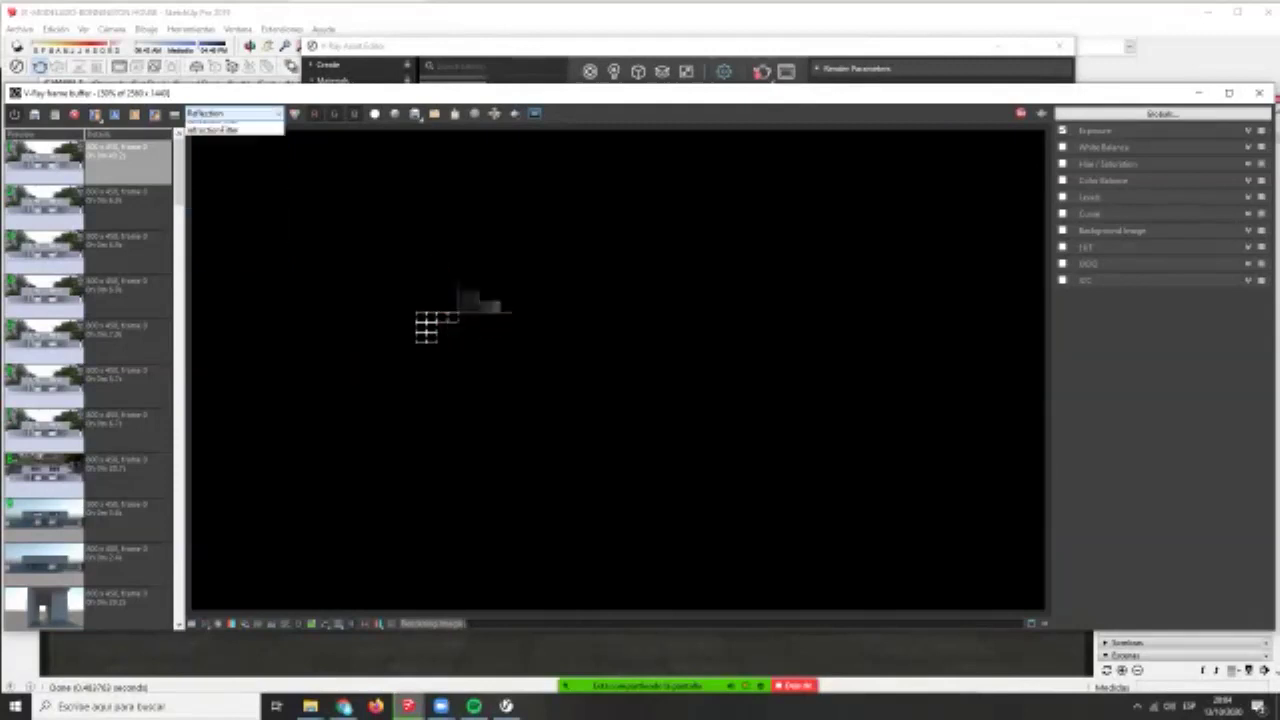
left_click(215, 177)
left_click(235, 114)
key("Home")
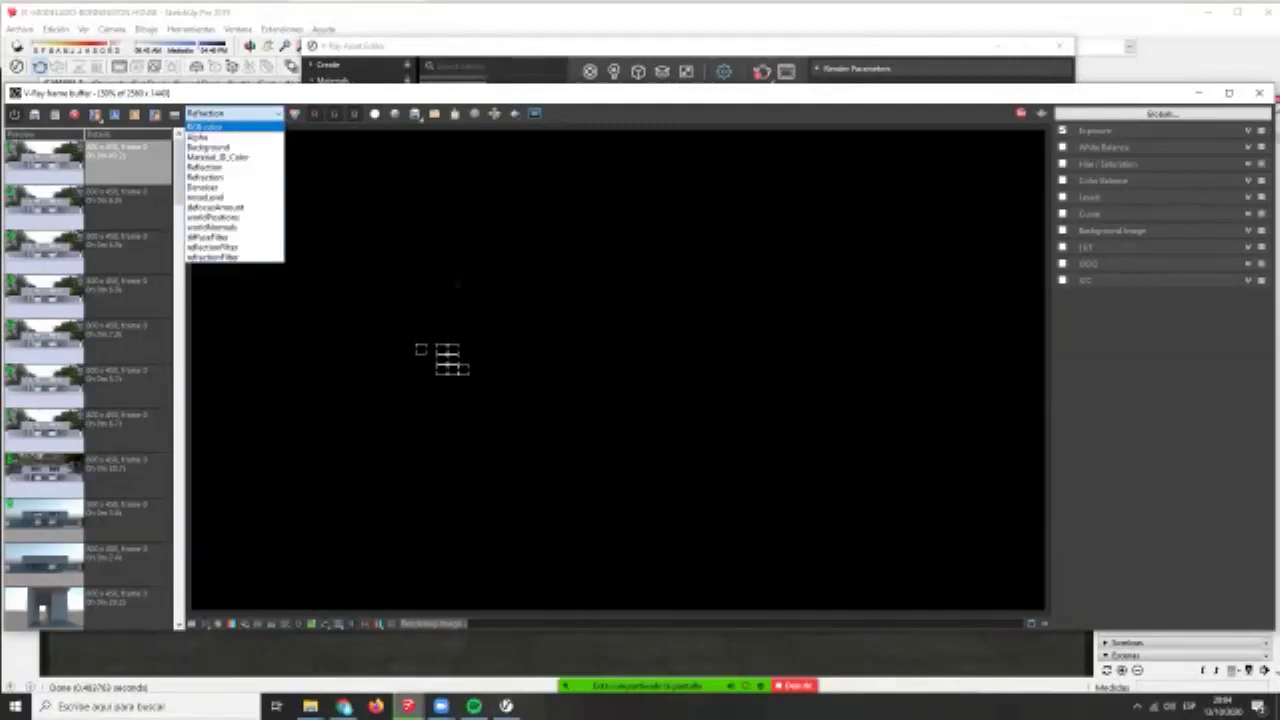
key("Return")
- Locate V-Ray's Randomize Project Material ID Colors tool in SketchUp
key("alt+Tab")
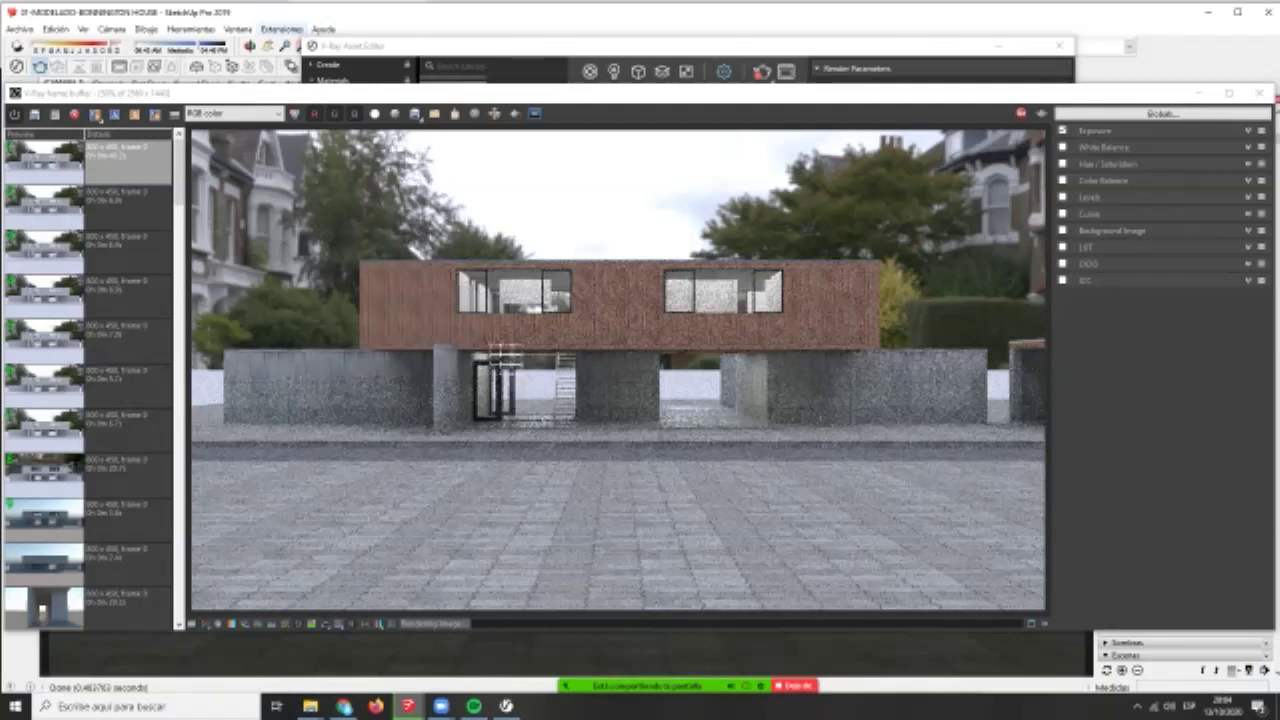
key("Down")
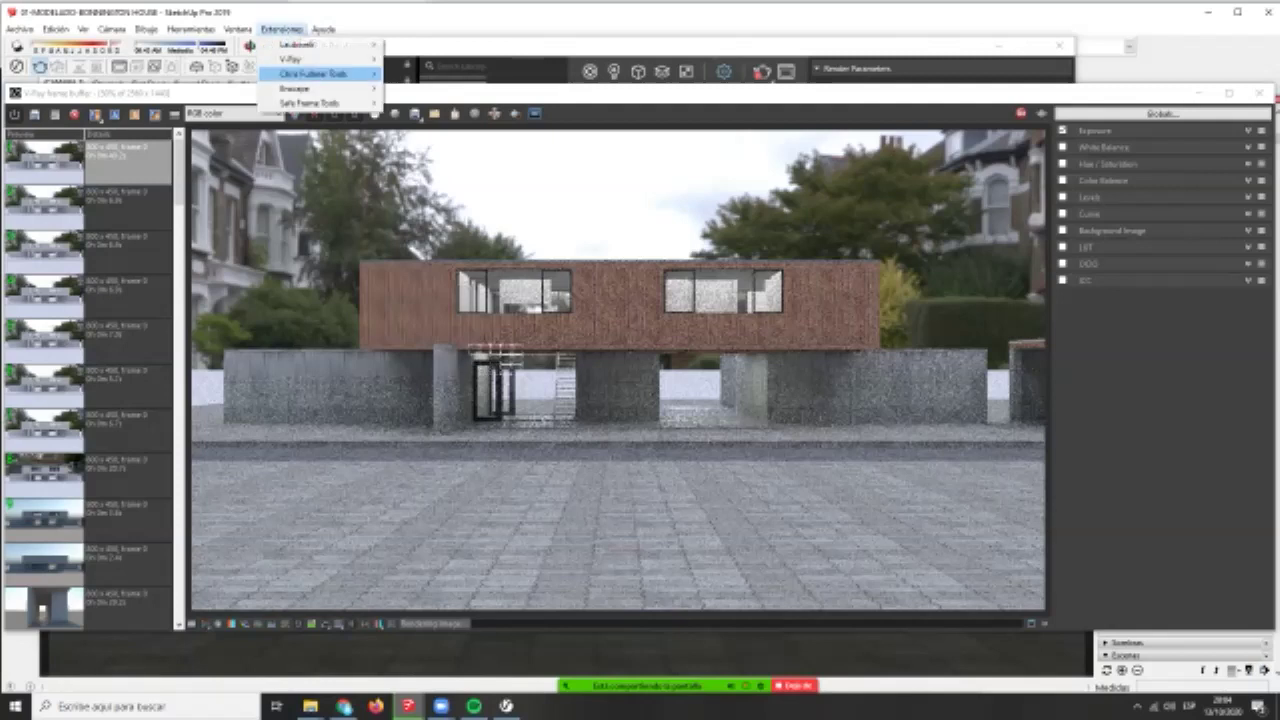
mouse_move(316, 60)
key("Up")
key("Up")
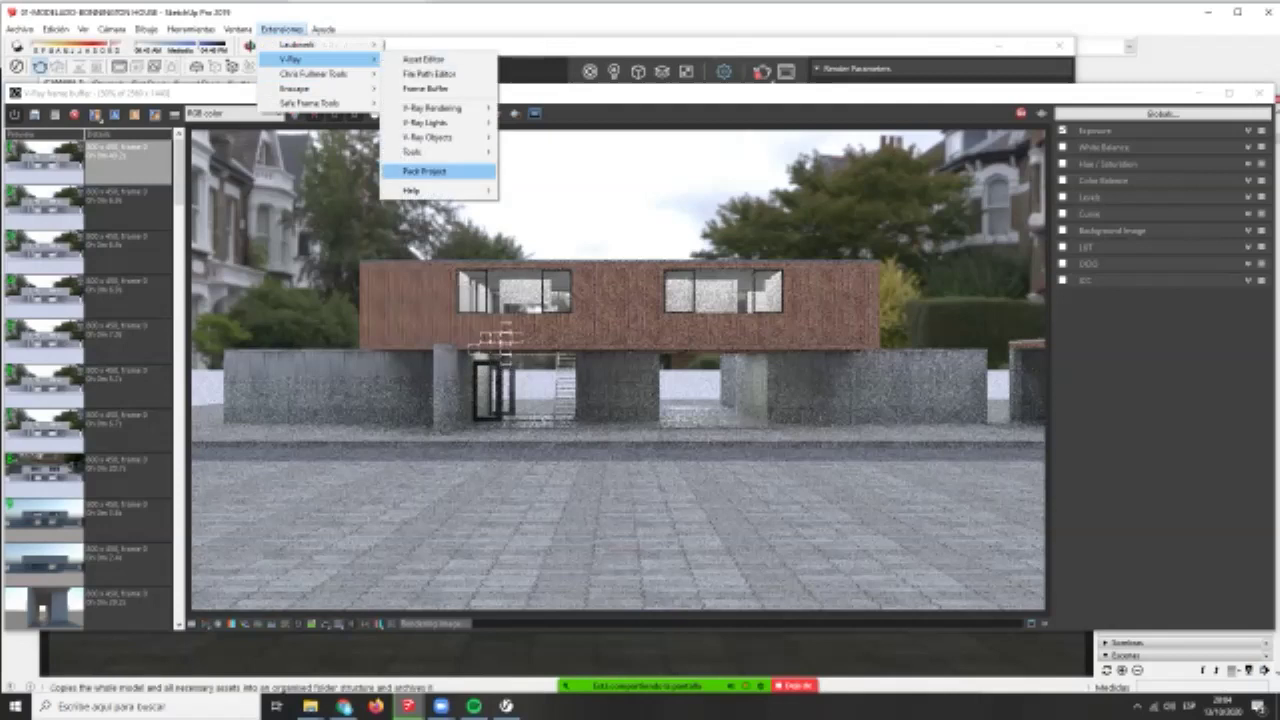
key("Up")
key("Right")
key("Down")
key("Down")
key("Up")
key("Down")
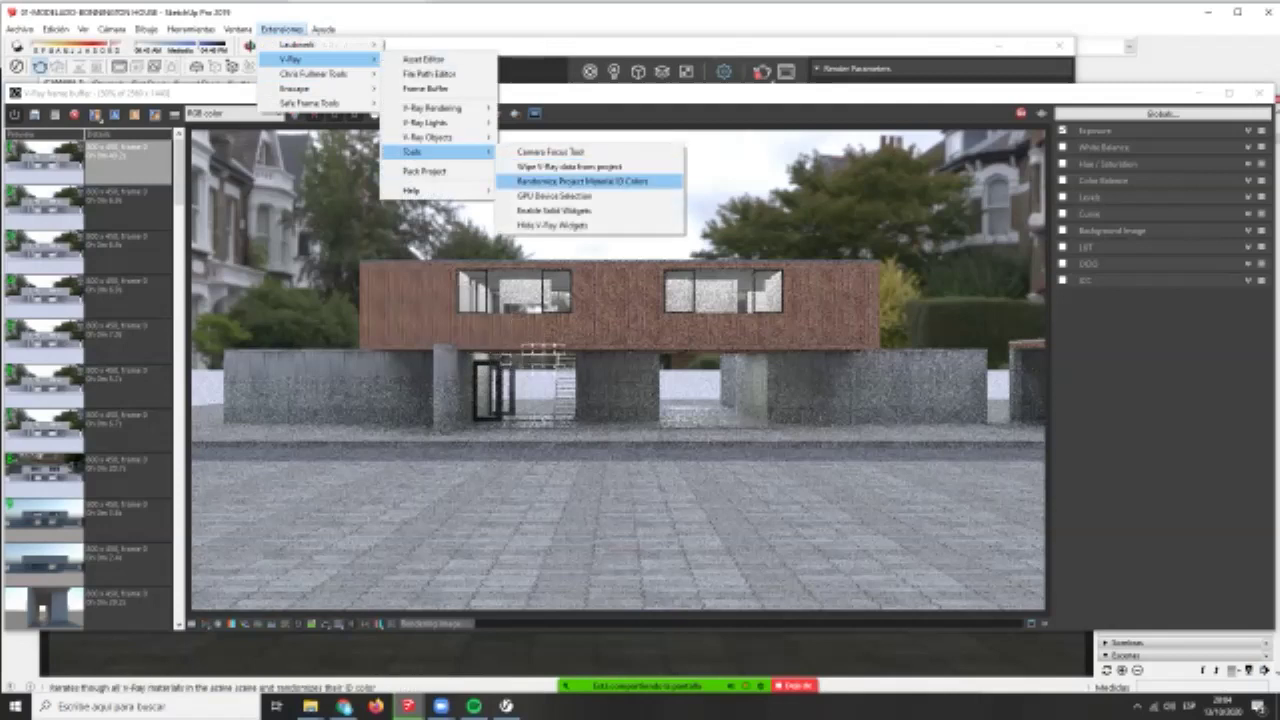
- Recheck the Background and Material ID Color channels in the frame buffer, ending on the RGB color view
left_click(236, 114)
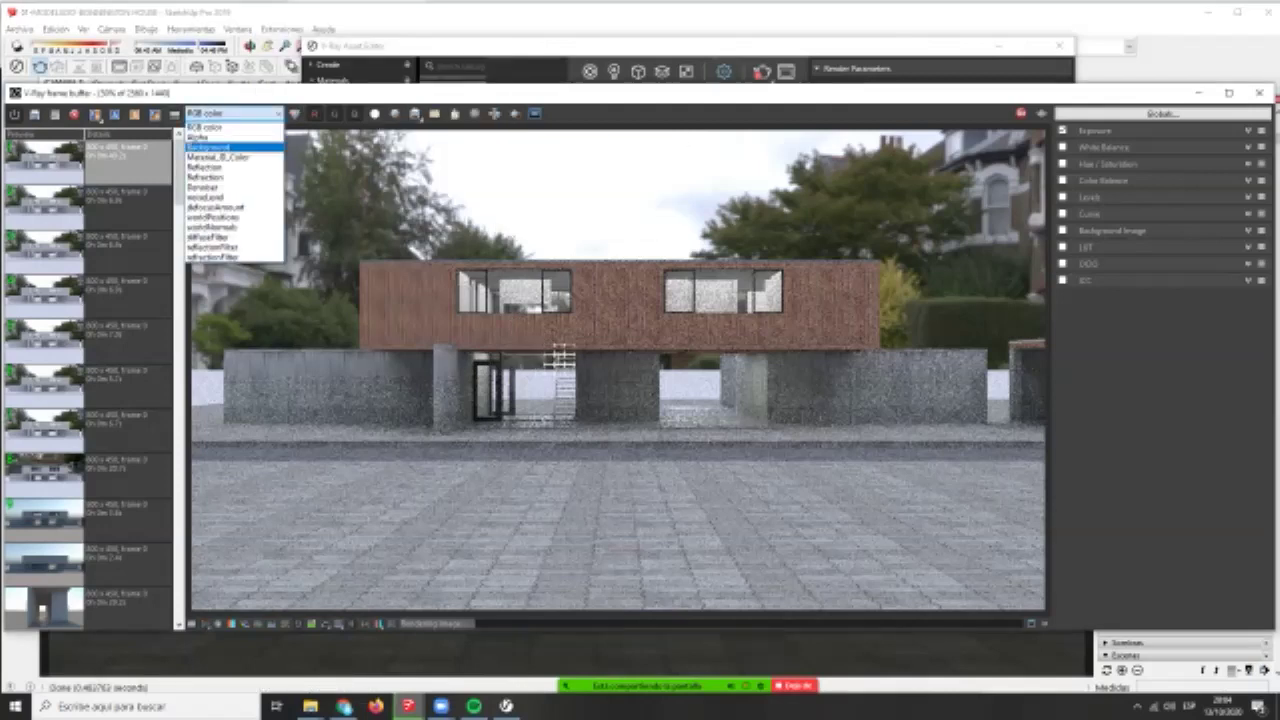
key("Return")
key("alt+Down")
key("Down")
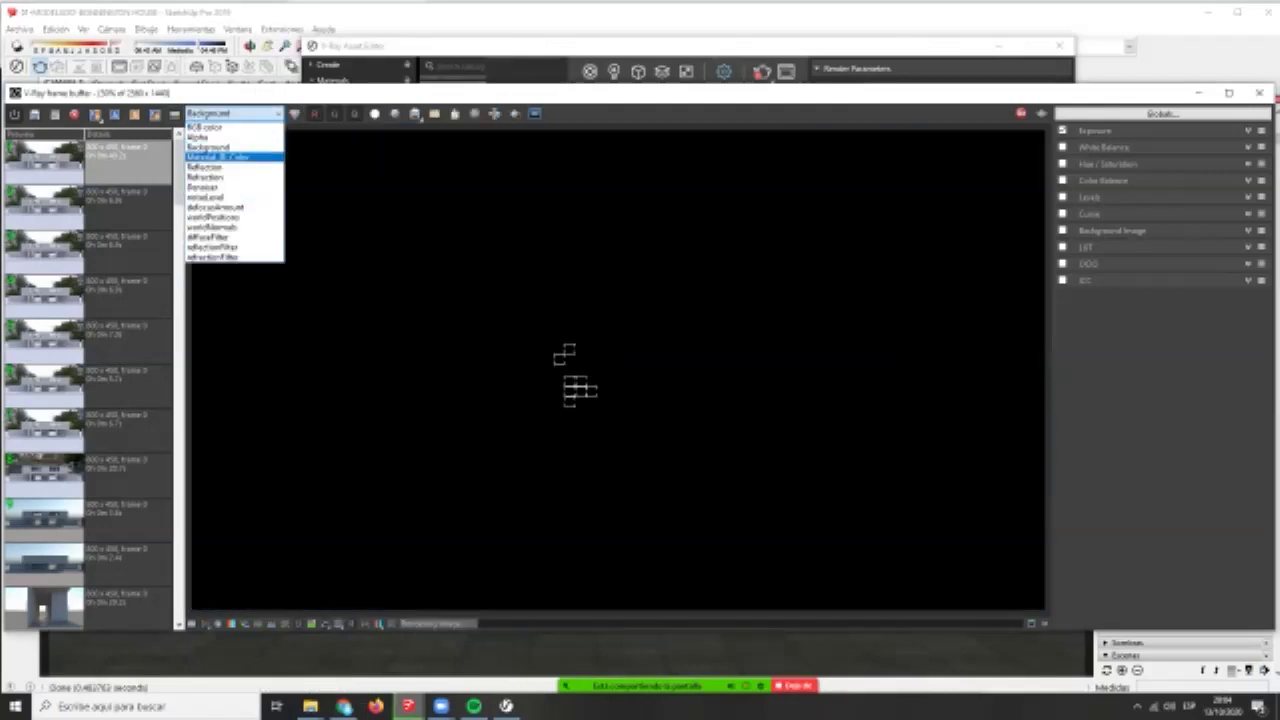
key("Return")
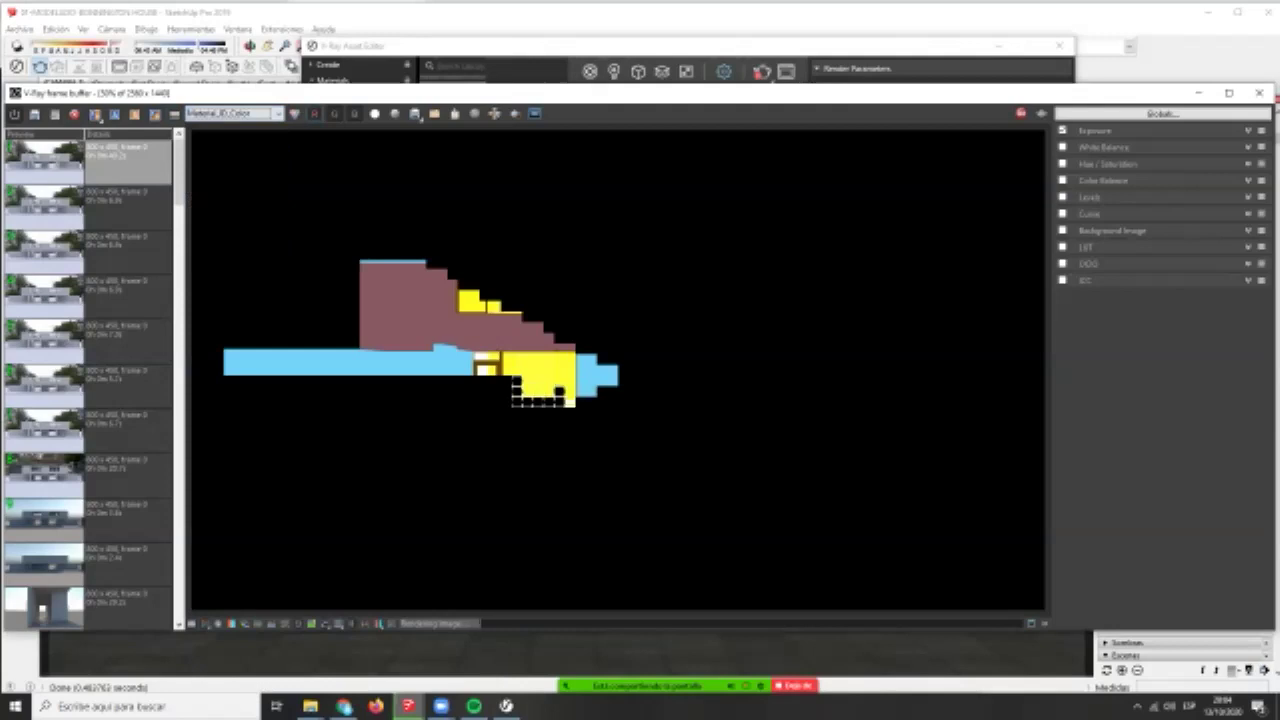
key("alt+Down")
key("Return")
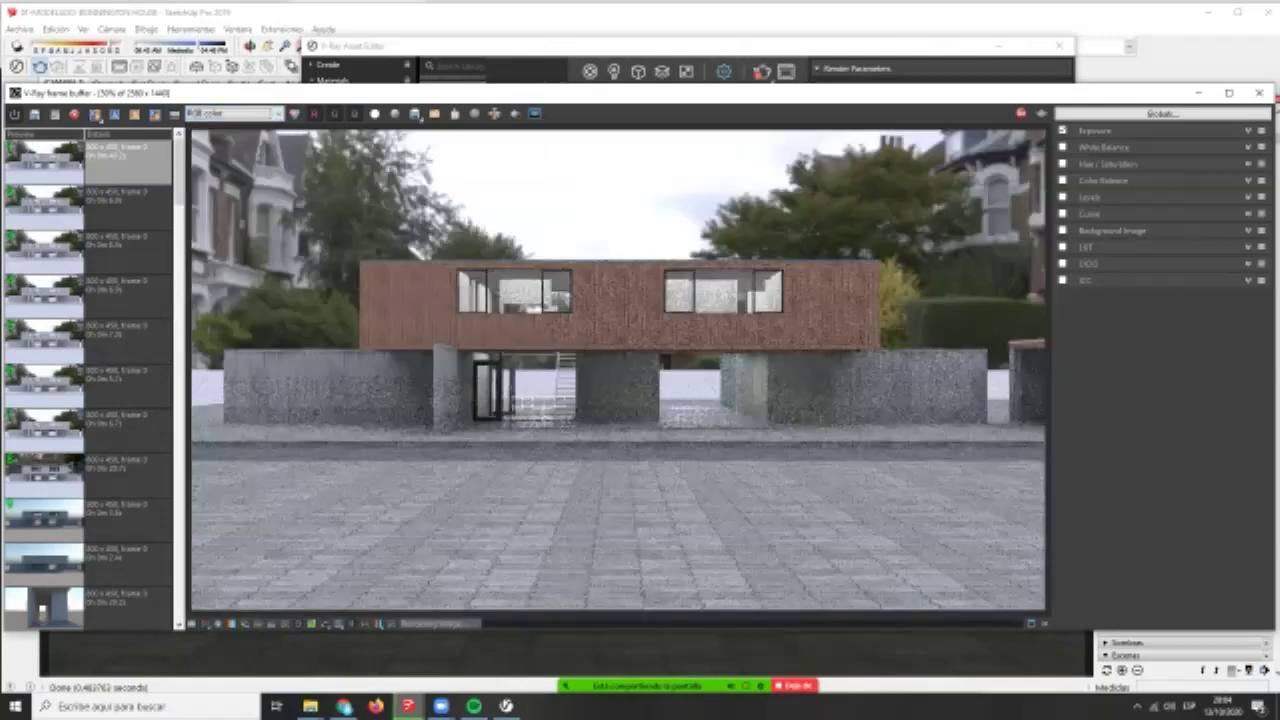